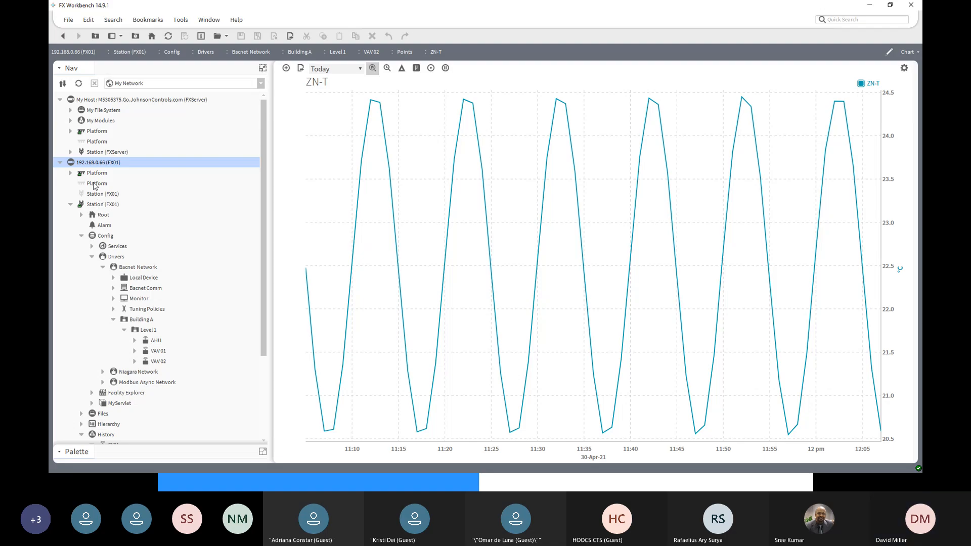
# - Expand the platform of host FX01 and open the Root home graphic of Station (FX01)
pyautogui.click(70, 173)
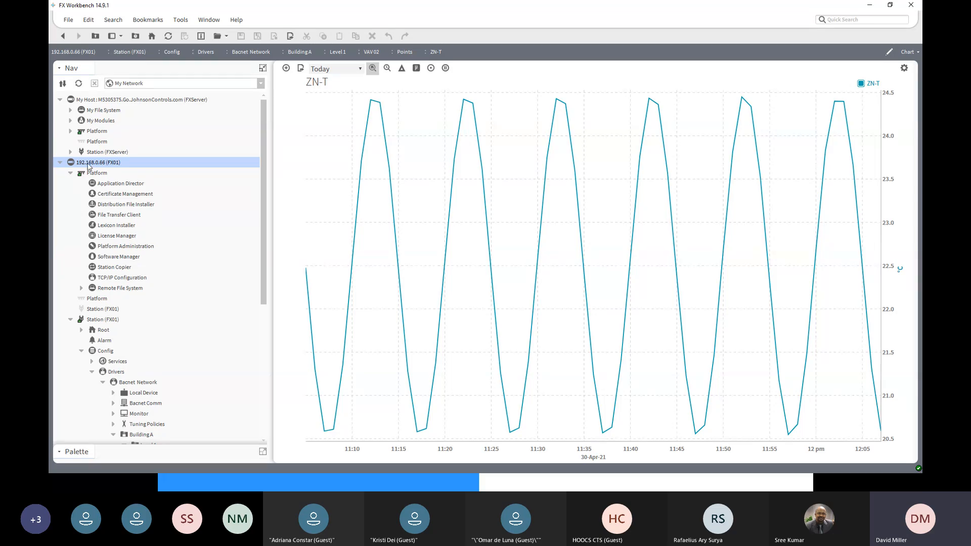
pyautogui.doubleClick(99, 322)
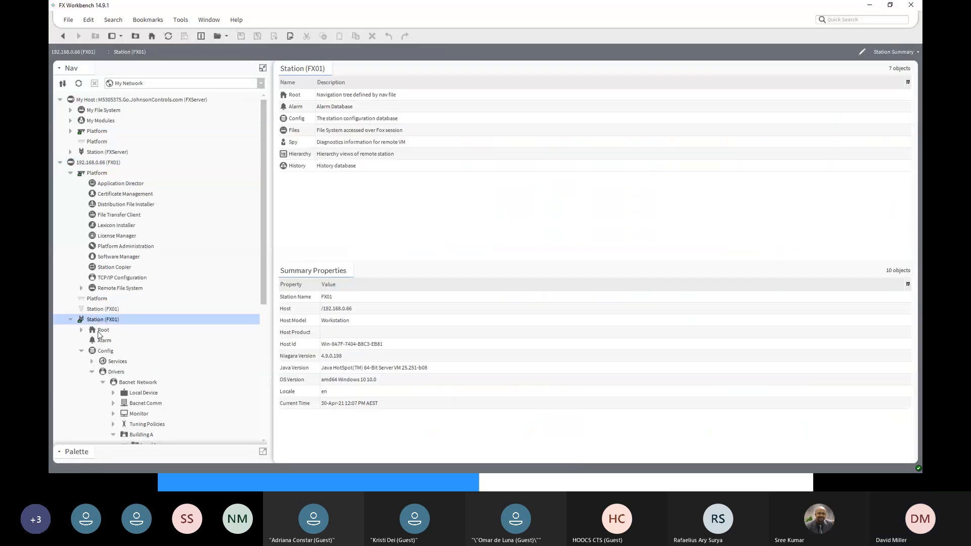
pyautogui.doubleClick(100, 332)
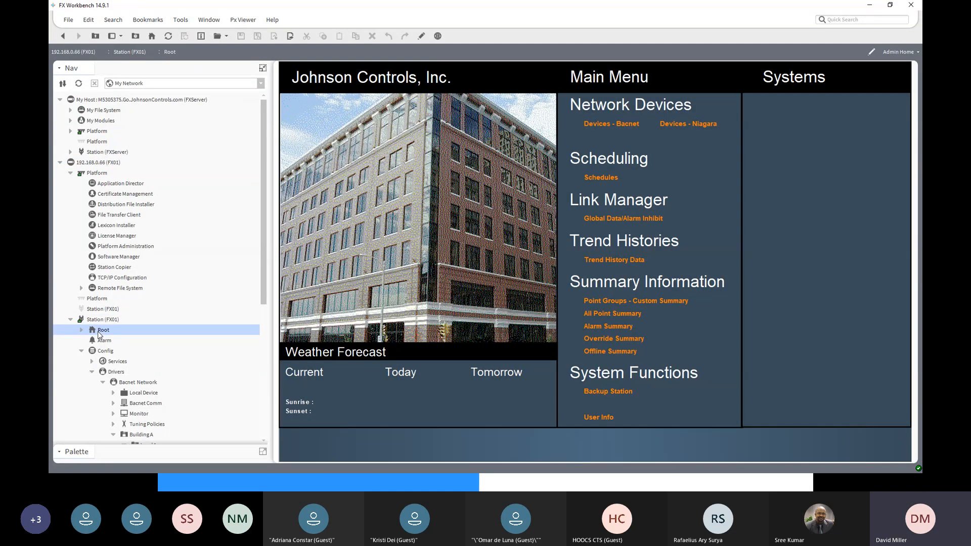
# - Open the graphic of VAV 01 under Building A, Level 1 of the Bacnet Network
pyautogui.moveTo(267, 294); pyautogui.dragTo(263, 375)
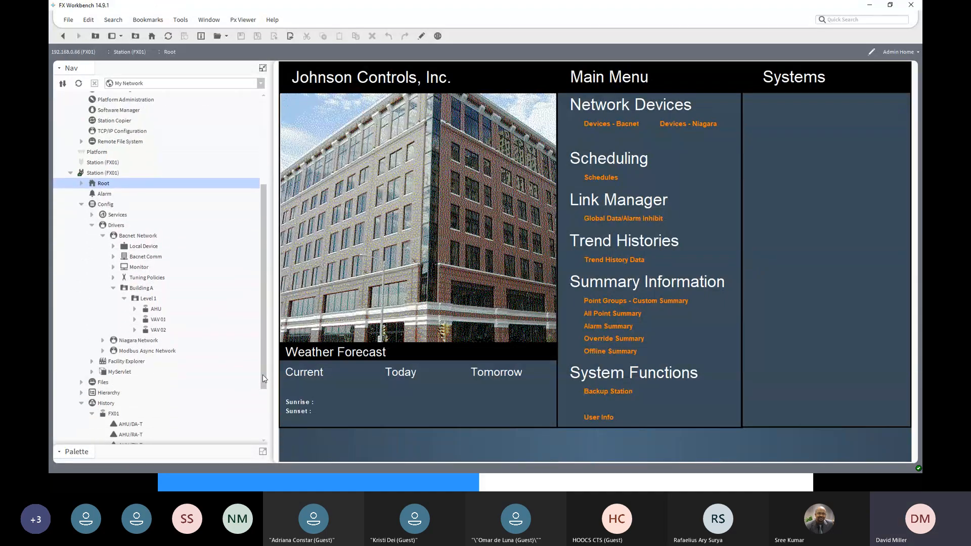
pyautogui.click(128, 237)
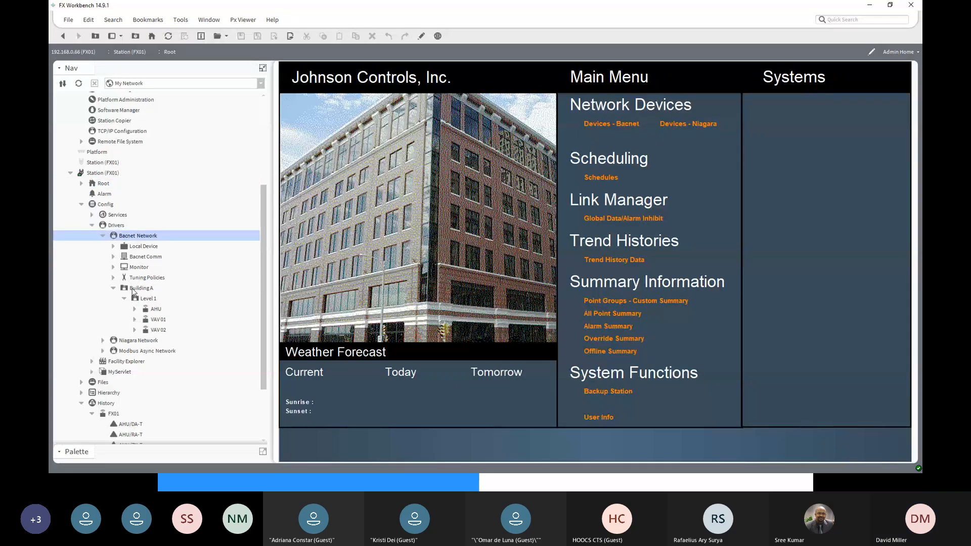
pyautogui.click(134, 289)
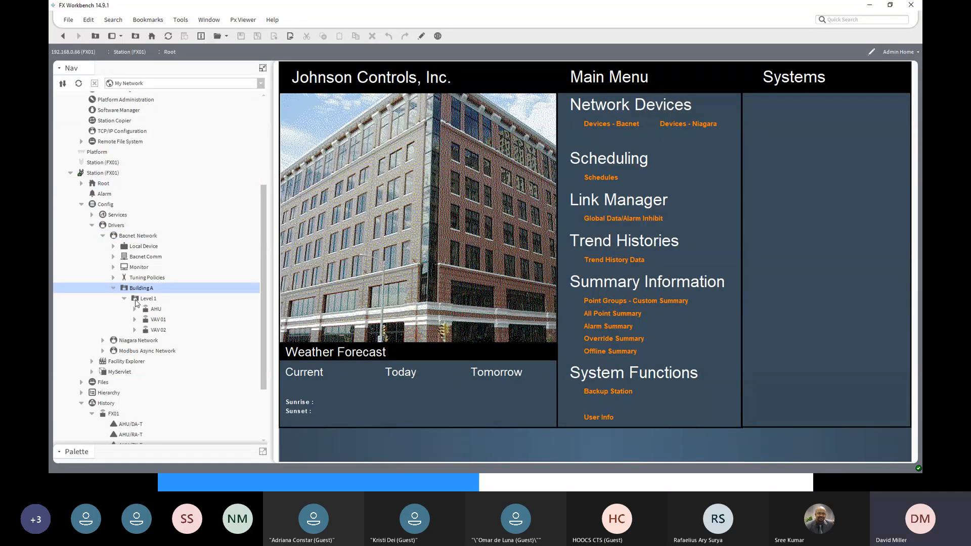
pyautogui.click(136, 302)
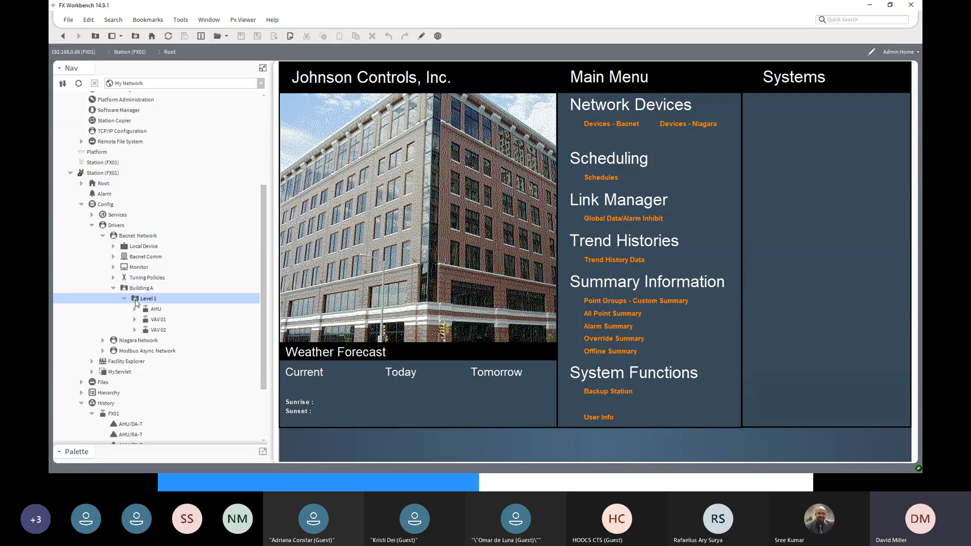
pyautogui.doubleClick(156, 321)
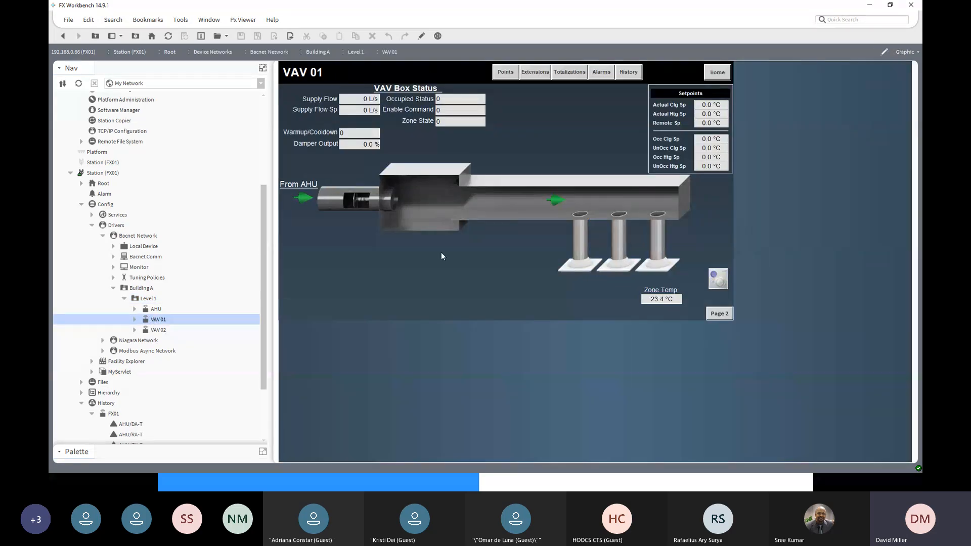
# - Show the points of VAV 01 in the Jci Point Extension Manager view
pyautogui.click(134, 321)
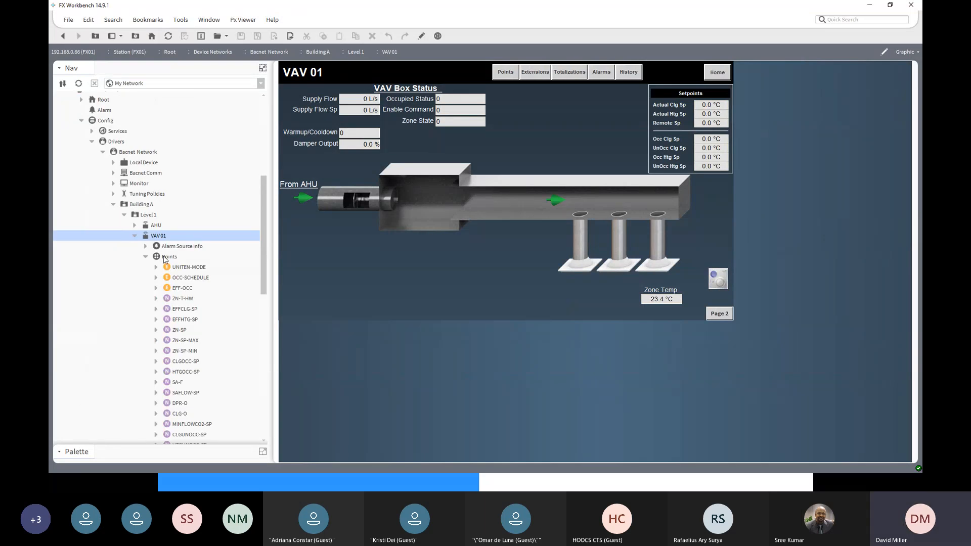
pyautogui.click(164, 258)
pyautogui.doubleClick(164, 258)
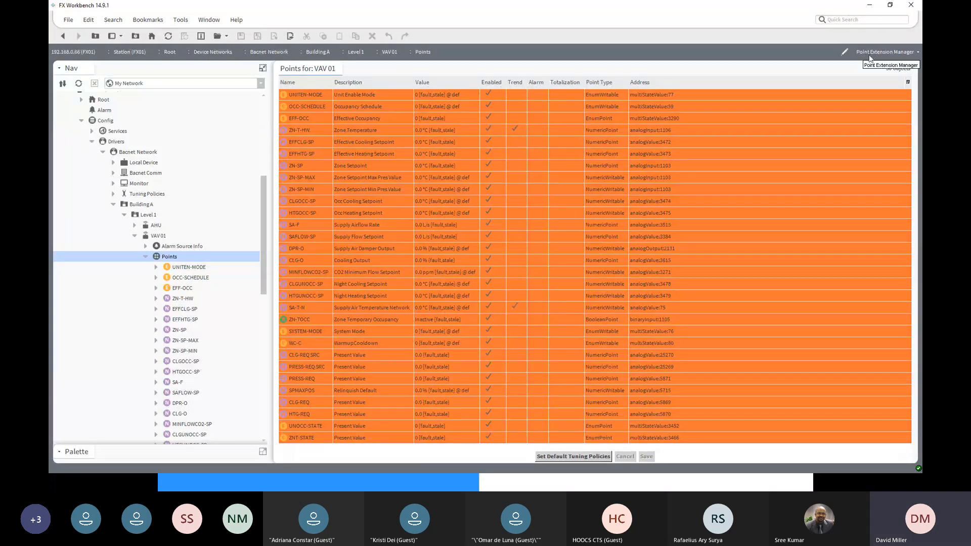
pyautogui.click(916, 54)
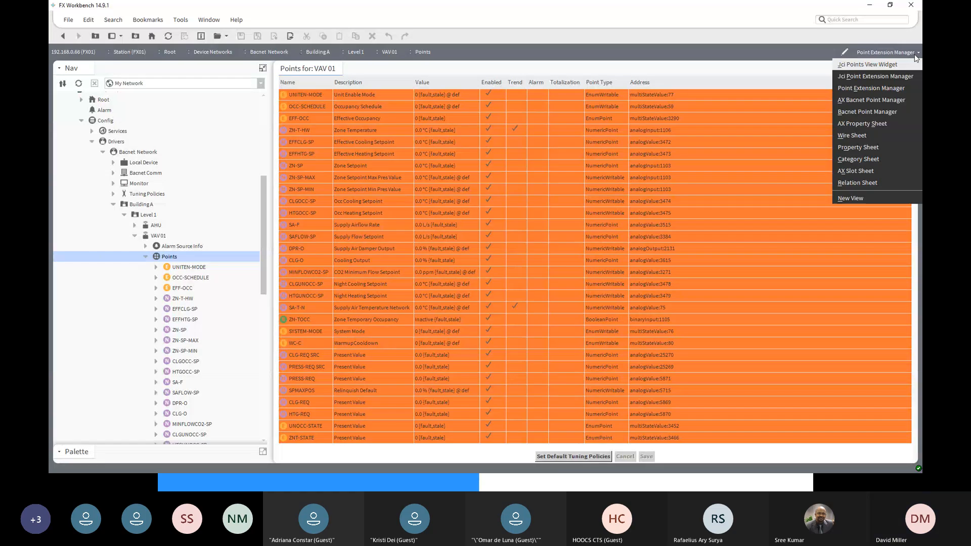
pyautogui.click(889, 77)
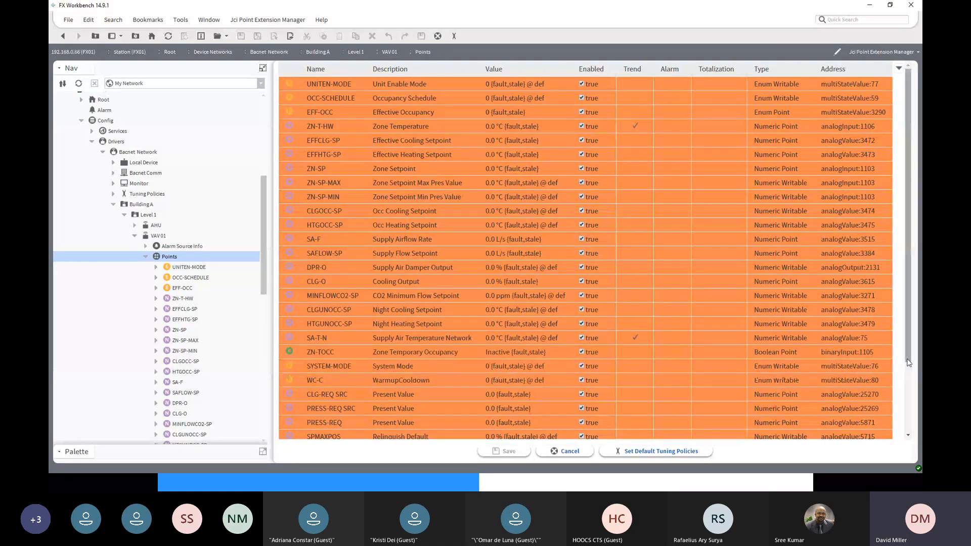
pyautogui.moveTo(907, 363); pyautogui.dragTo(905, 271)
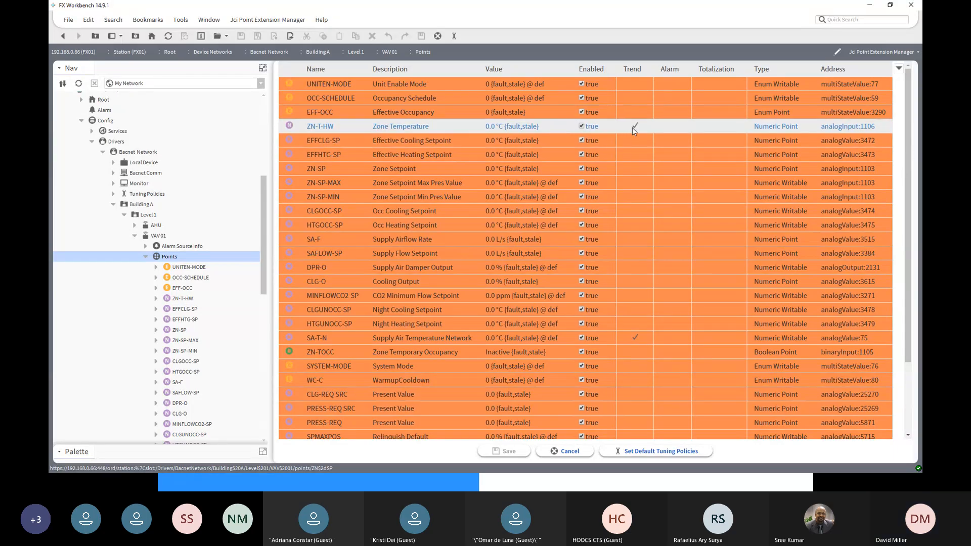
# - Add an Out Of Range alarm extension to the ZN-T-HW zone temperature point and save the change
pyautogui.click(671, 128)
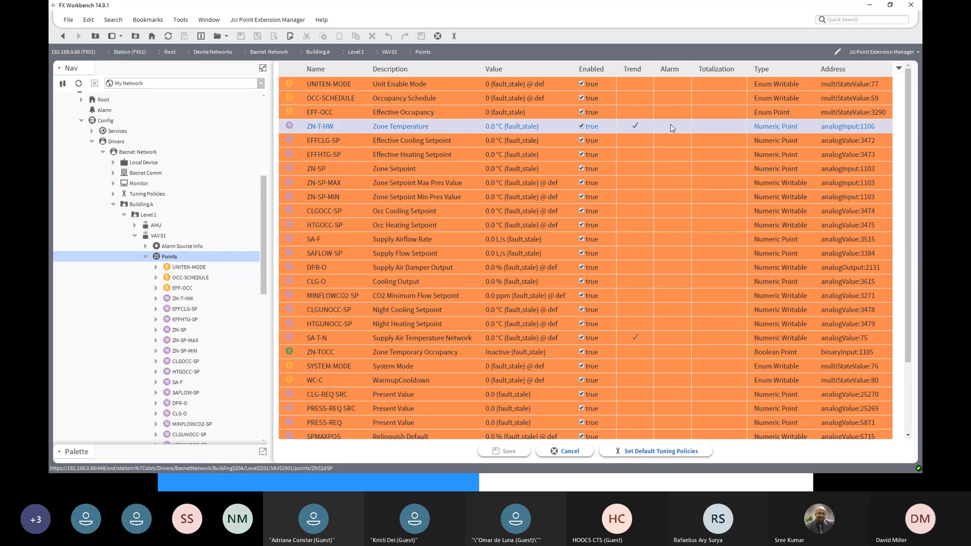
pyautogui.click(672, 128)
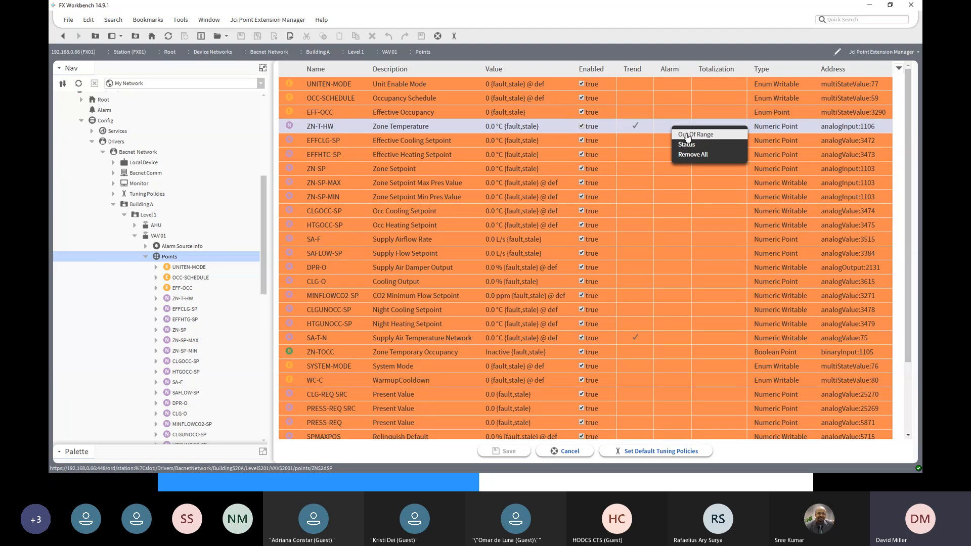
pyautogui.click(686, 135)
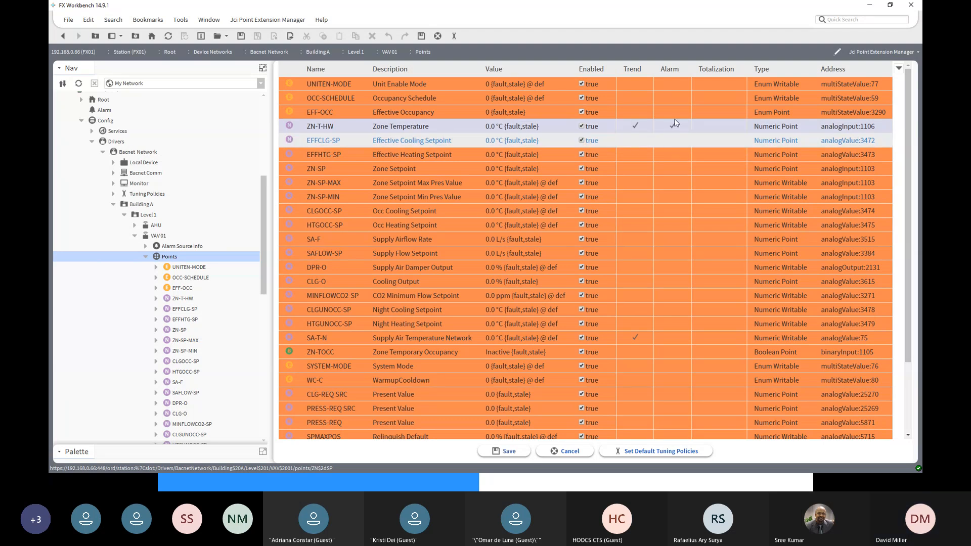
pyautogui.click(505, 451)
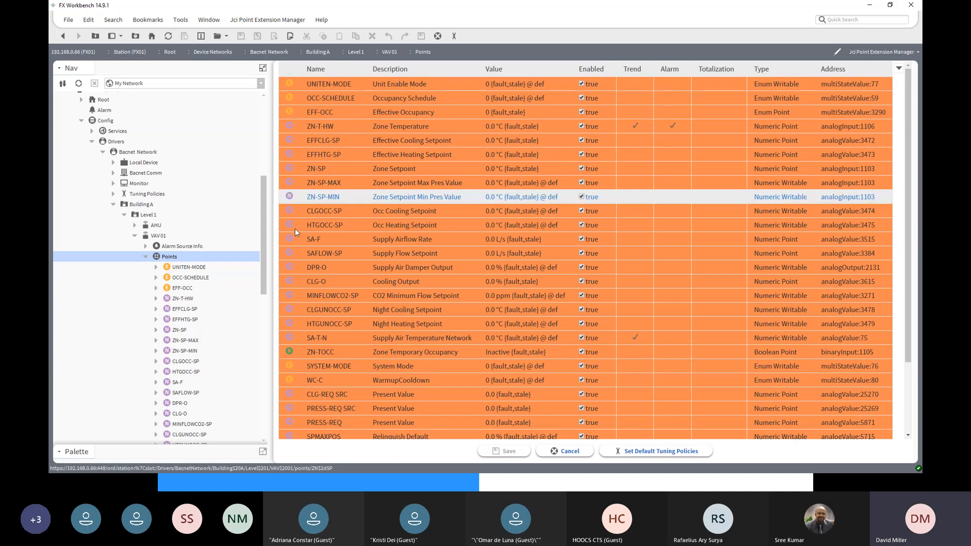
# - Open the property sheet of ZN-T-HW and expand the OutOfRange extension down to its Offnormal Algorithm settings
pyautogui.click(156, 299)
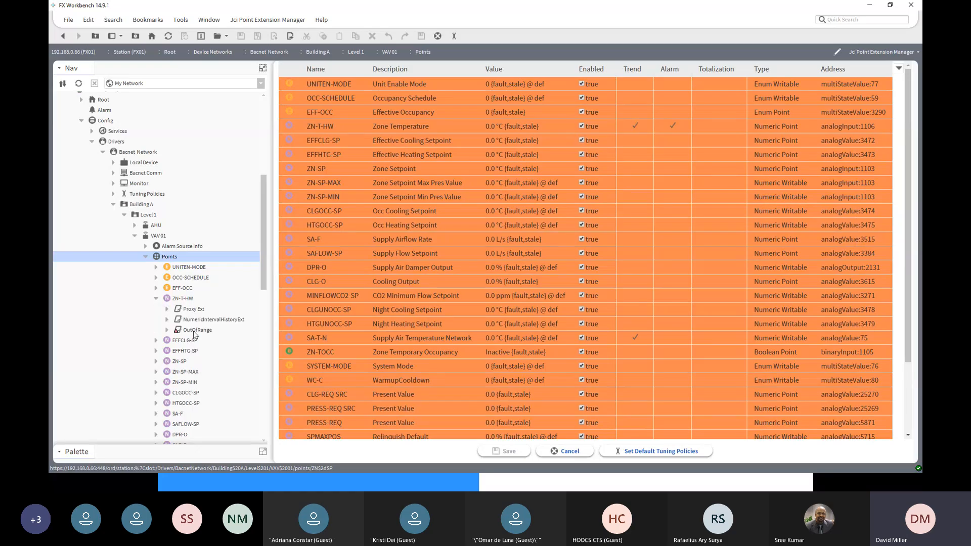
pyautogui.click(188, 329)
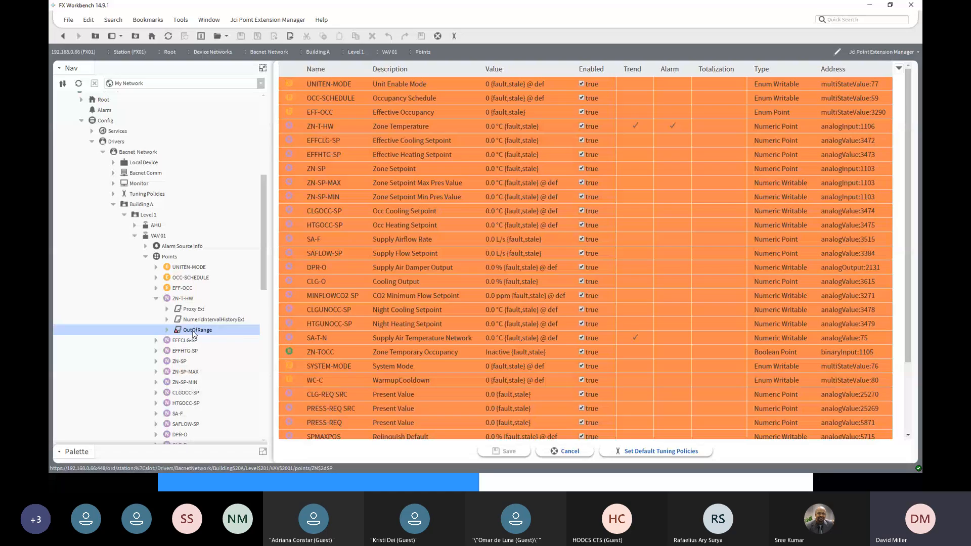
pyautogui.doubleClick(183, 298)
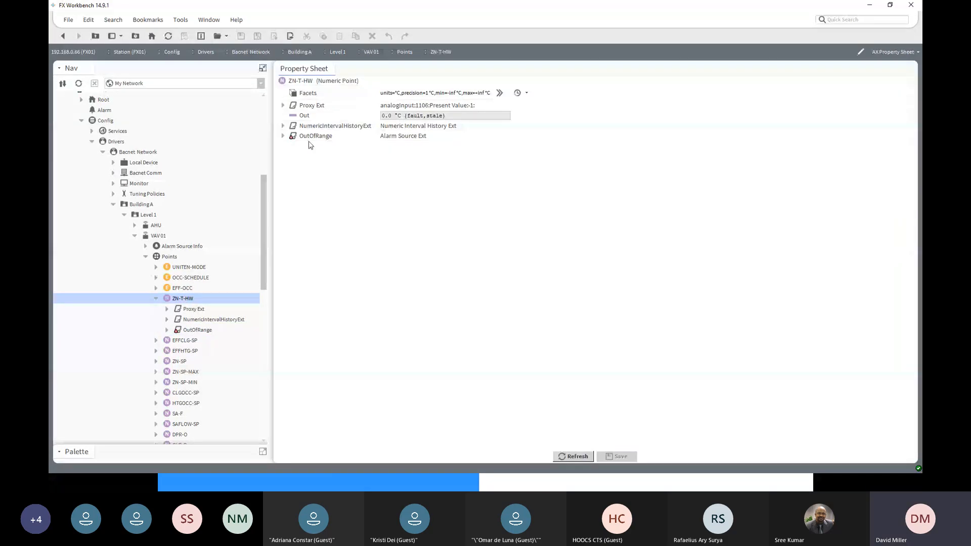
pyautogui.click(283, 136)
pyautogui.scroll(3, 304, 140)
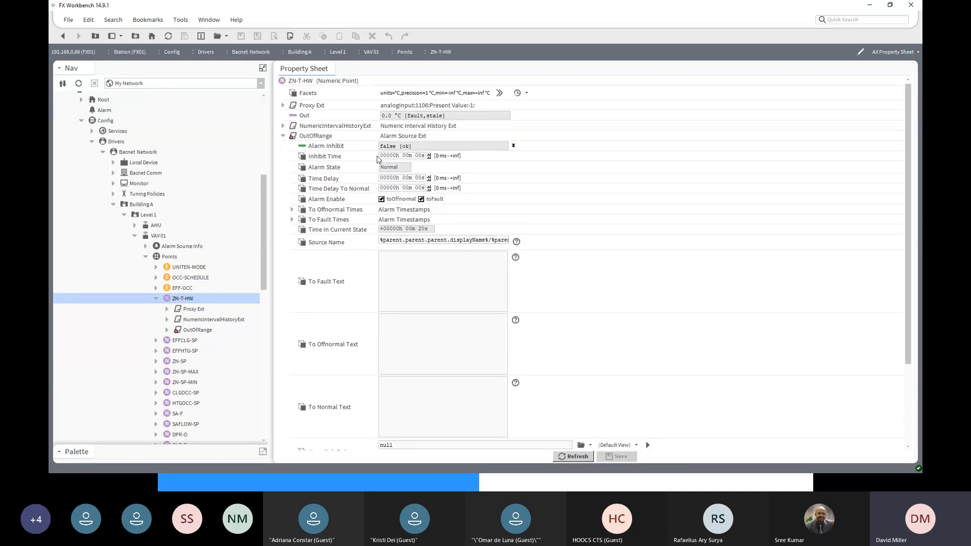
pyautogui.scroll(-5, 399, 256)
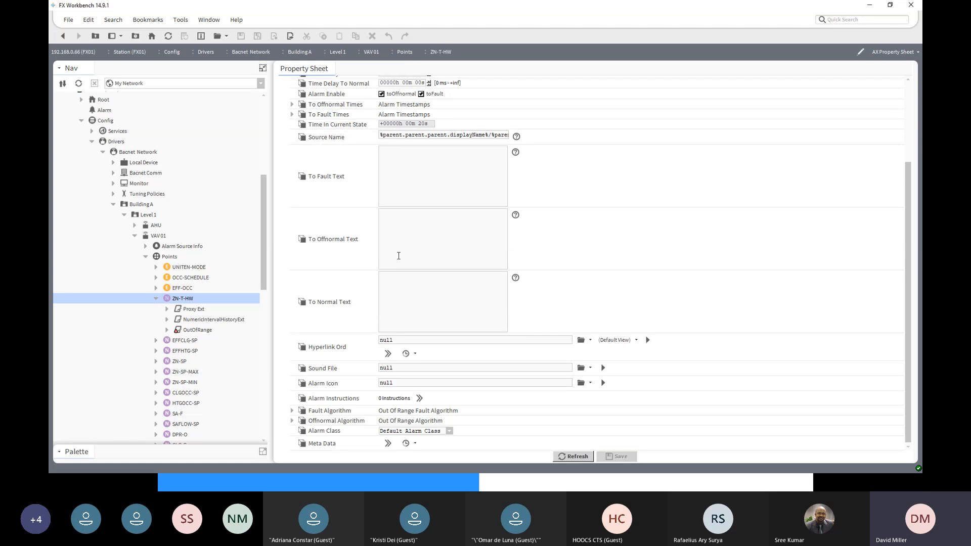
pyautogui.click(292, 421)
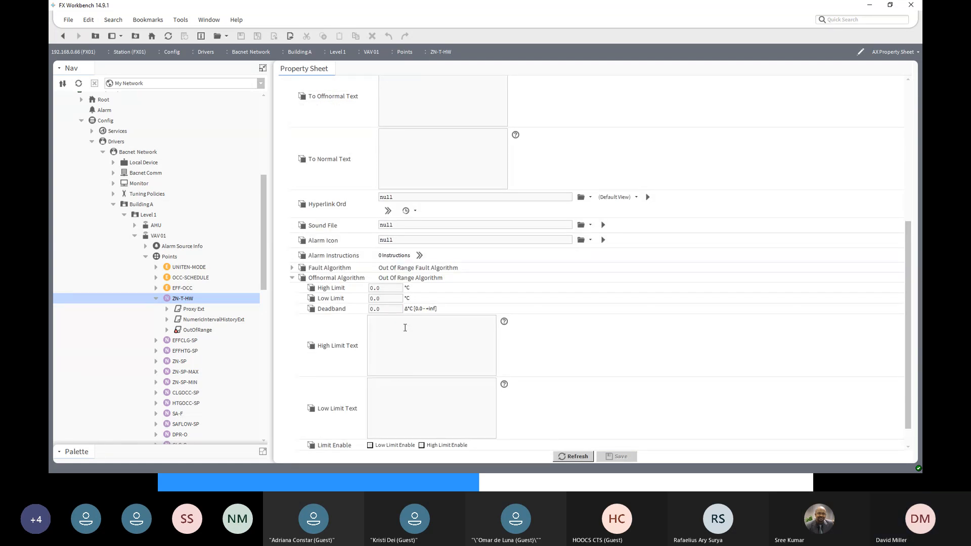
# - Set the Offnormal Algorithm's High Limit to 25 °C, Low Limit to 20 °C and Deadband to 0.5
pyautogui.scroll(-1, 392, 297)
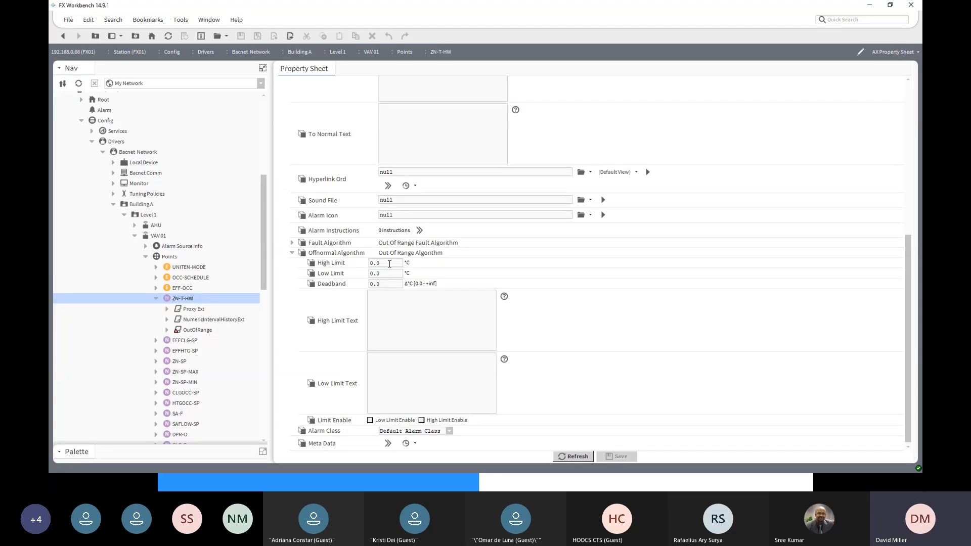
pyautogui.moveTo(389, 263); pyautogui.dragTo(348, 267)
pyautogui.write('25')
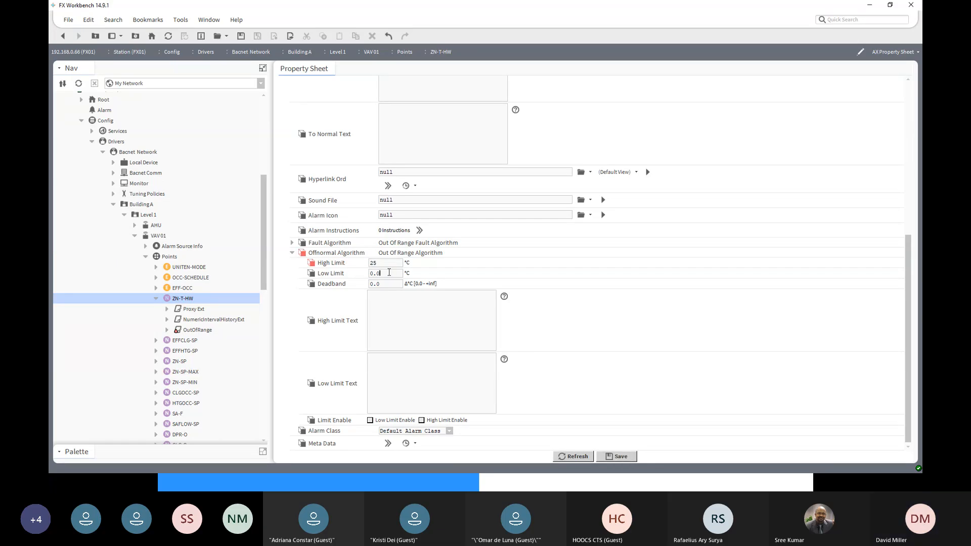
pyautogui.moveTo(388, 273); pyautogui.dragTo(348, 275)
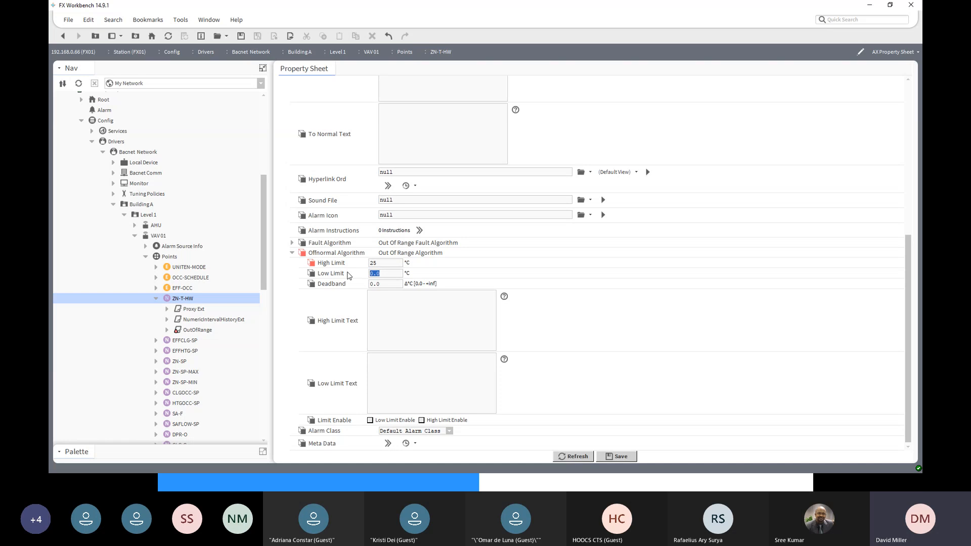
pyautogui.write('20')
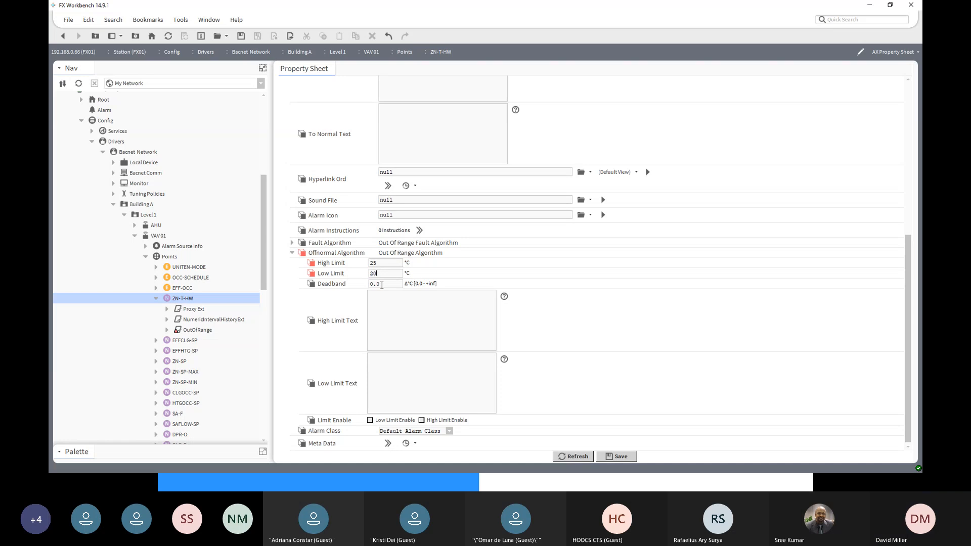
pyautogui.moveTo(382, 285); pyautogui.dragTo(358, 288)
pyautogui.write('0')
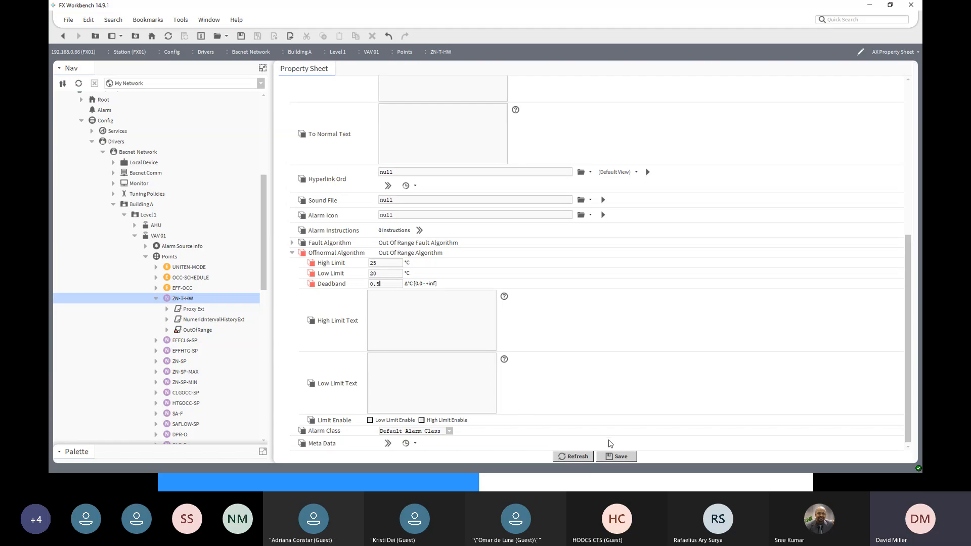
# - Enable both the low limit and the high limit of the Offnormal Algorithm
pyautogui.click(377, 303)
pyautogui.click(370, 420)
pyautogui.click(422, 420)
# - Set the OutOfRange Time Delay and Time Delay To Normal to 1 minute each and save the property sheet
pyautogui.scroll(6, 731, 360)
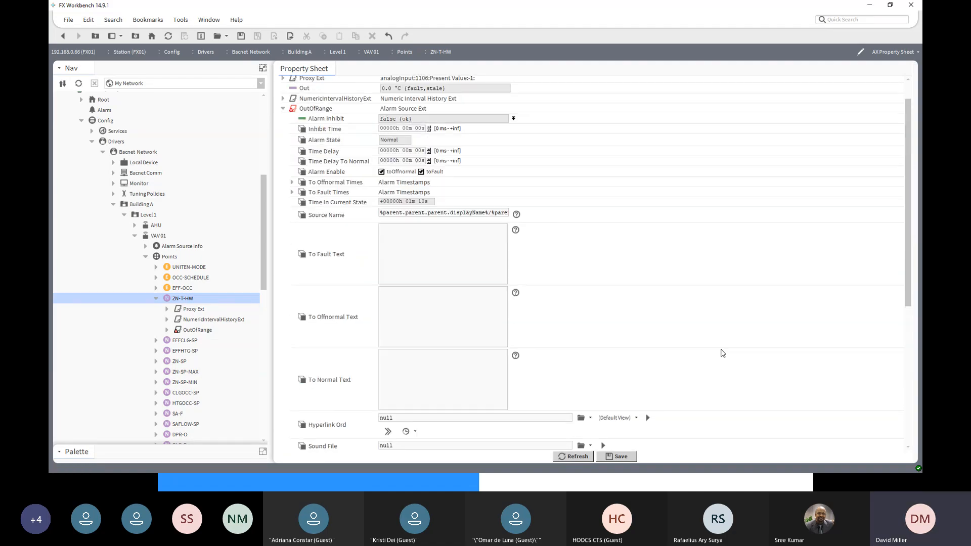
pyautogui.scroll(1, 724, 353)
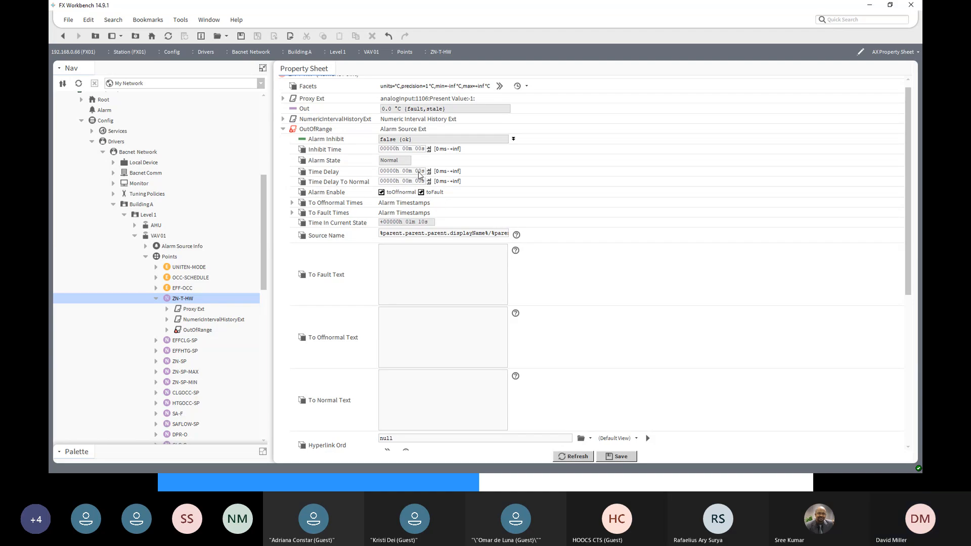
pyautogui.doubleClick(408, 172)
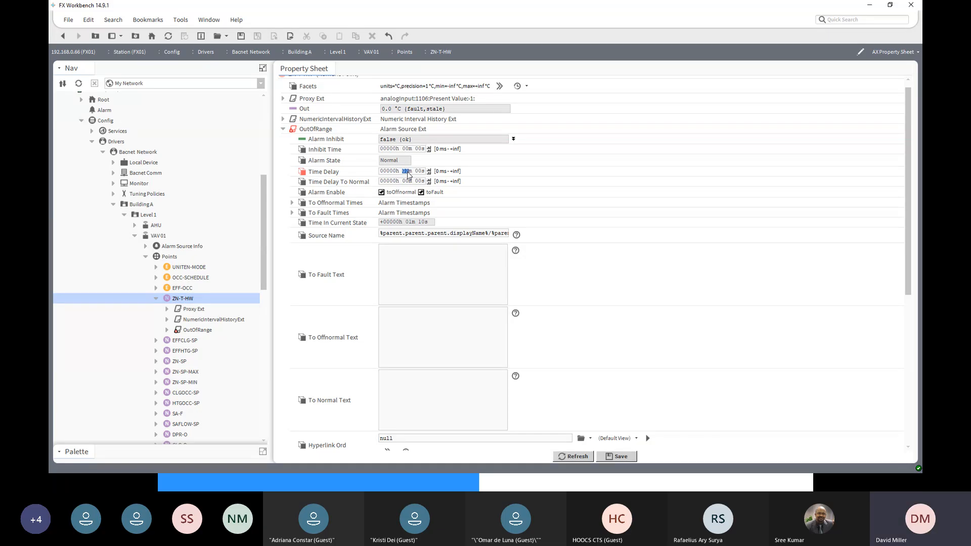
pyautogui.write('1')
pyautogui.doubleClick(406, 181)
pyautogui.write('1')
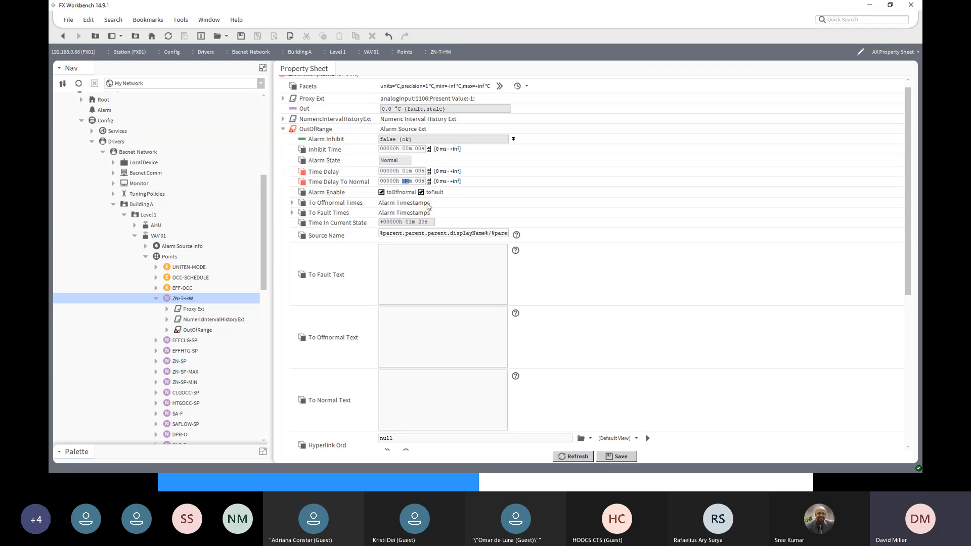
pyautogui.click(616, 456)
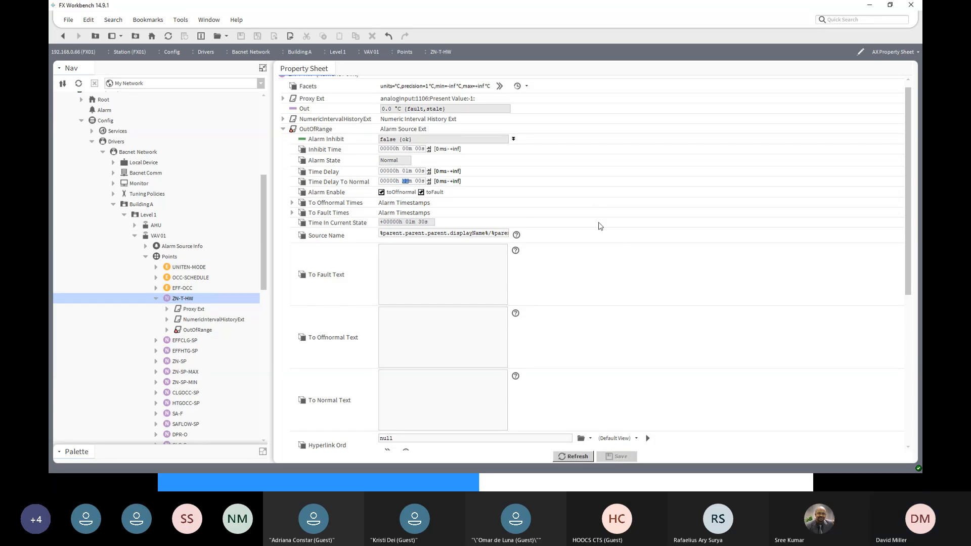
pyautogui.scroll(-8, 600, 226)
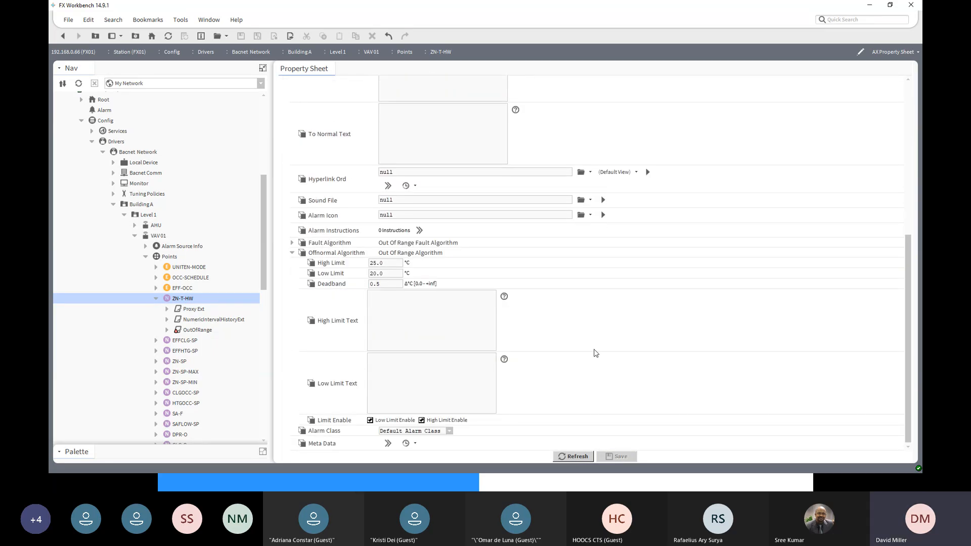
pyautogui.scroll(1, 567, 417)
pyautogui.scroll(8, 568, 417)
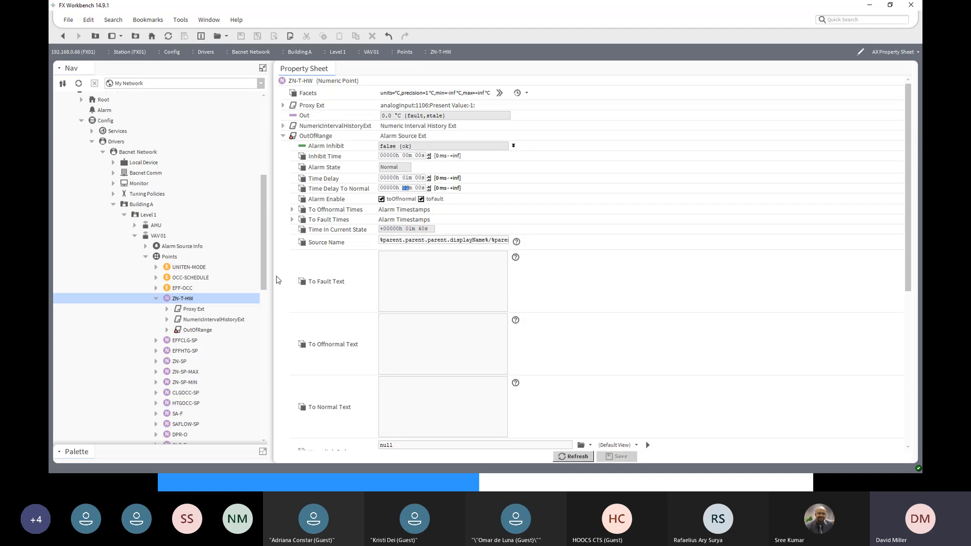
# - Copy the OutOfRange extension from VAV 01's ZN-T-HW and paste it onto VAV 02's ZN-T-HW under the name OutOfRange
pyautogui.rightClick(311, 138)
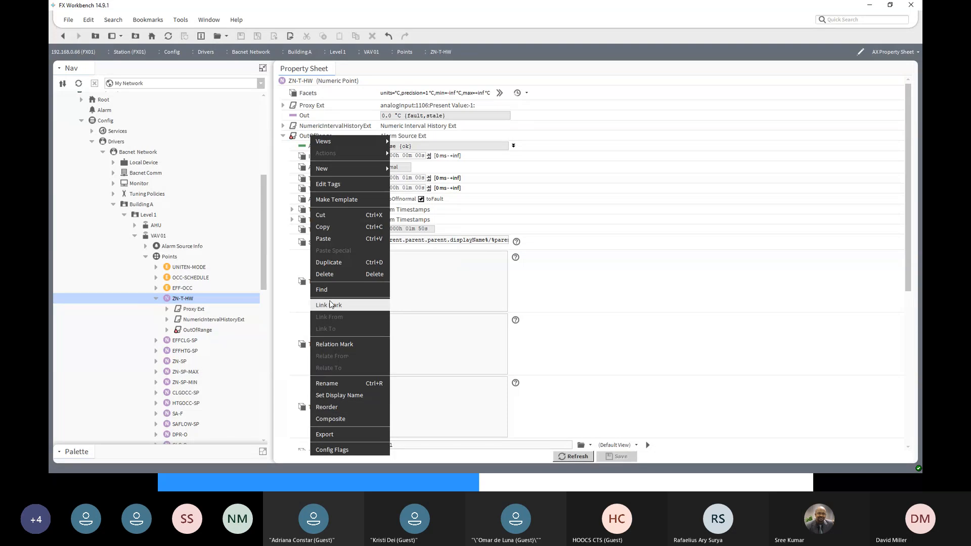
pyautogui.click(329, 232)
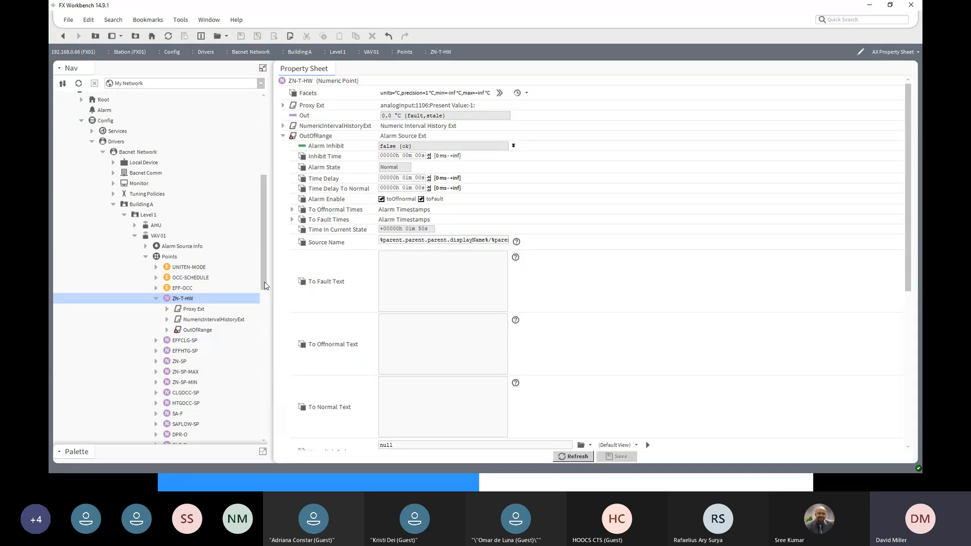
pyautogui.moveTo(263, 287); pyautogui.dragTo(261, 388)
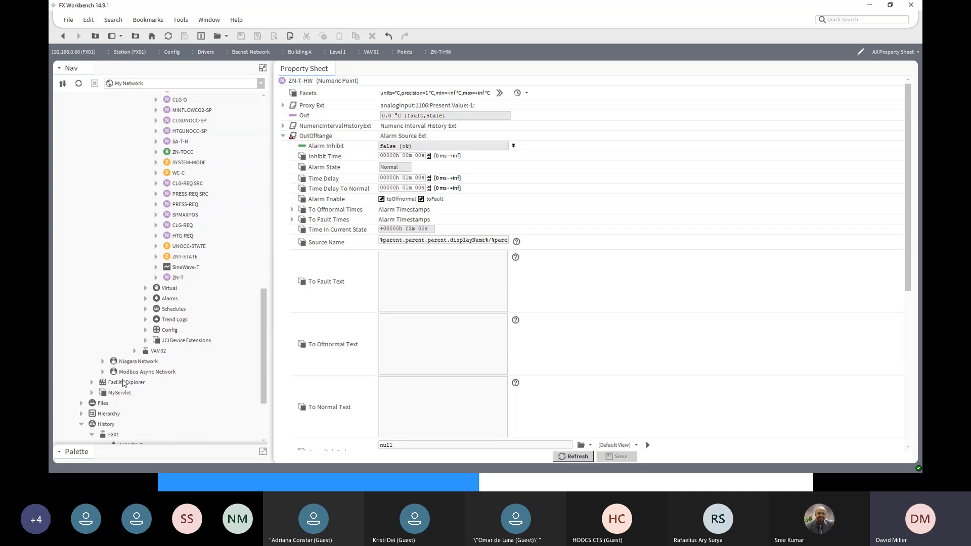
pyautogui.click(135, 351)
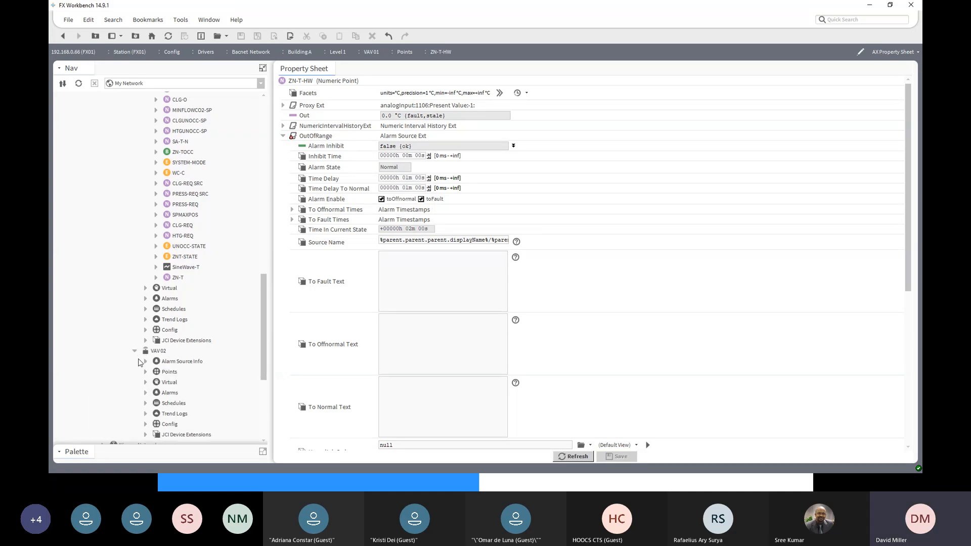
pyautogui.scroll(-6, 145, 374)
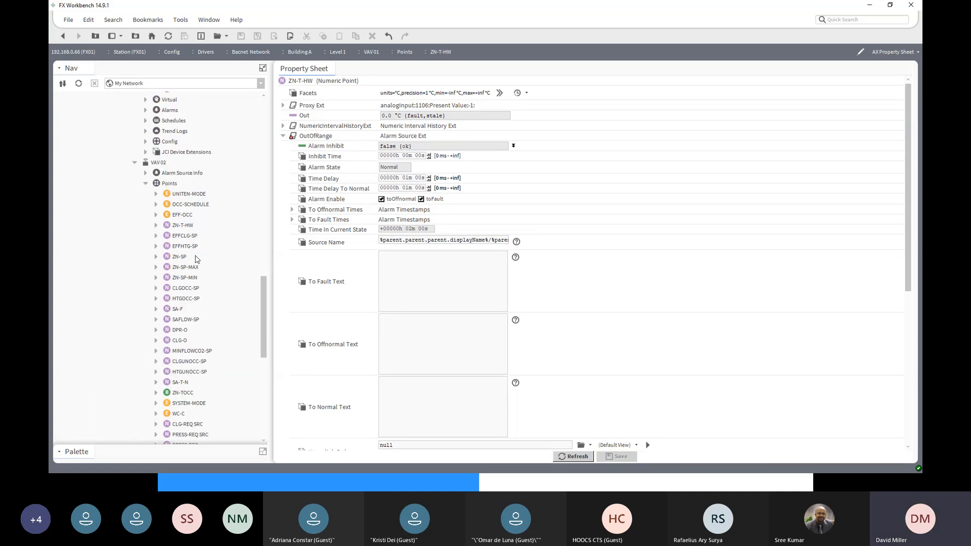
pyautogui.rightClick(186, 227)
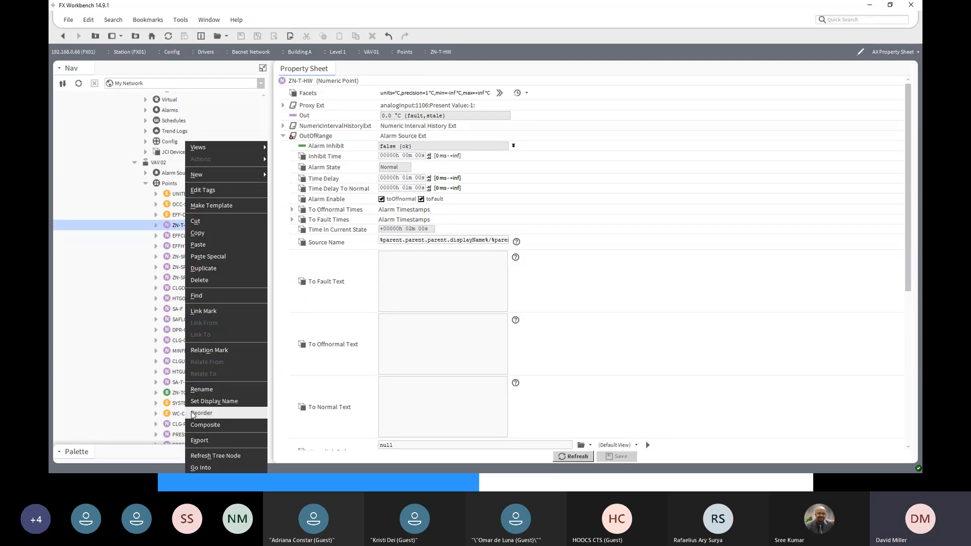
pyautogui.click(200, 247)
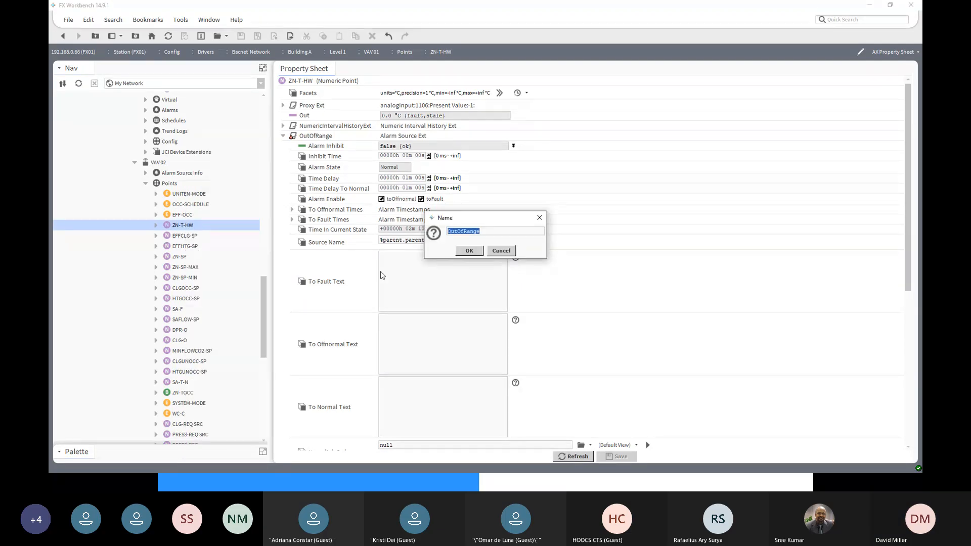
pyautogui.click(468, 251)
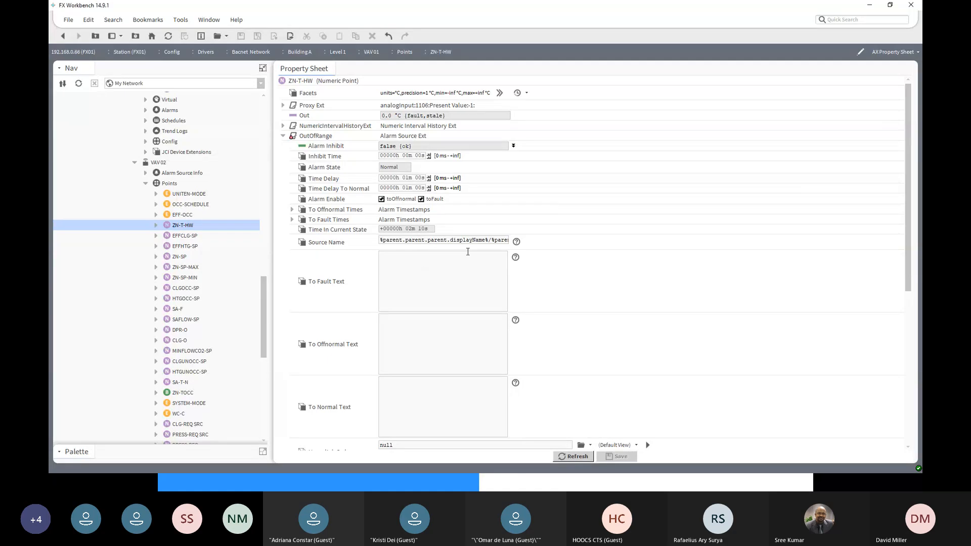
# - Open the pasted OutOfRange extension of VAV 02's ZN-T-HW and check its settings, including the Offnormal Algorithm limits
pyautogui.click(155, 226)
pyautogui.doubleClick(183, 257)
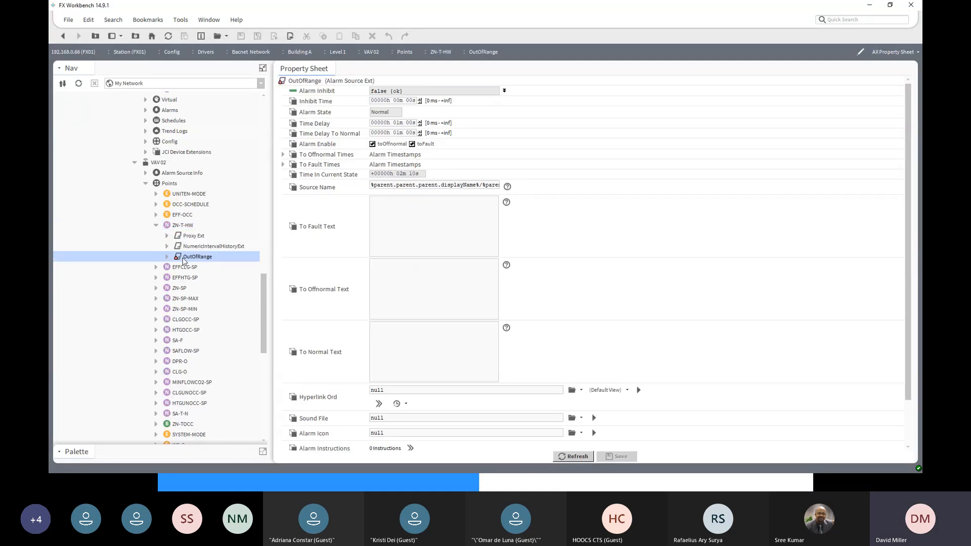
pyautogui.scroll(-2, 366, 322)
pyautogui.scroll(-1, 365, 323)
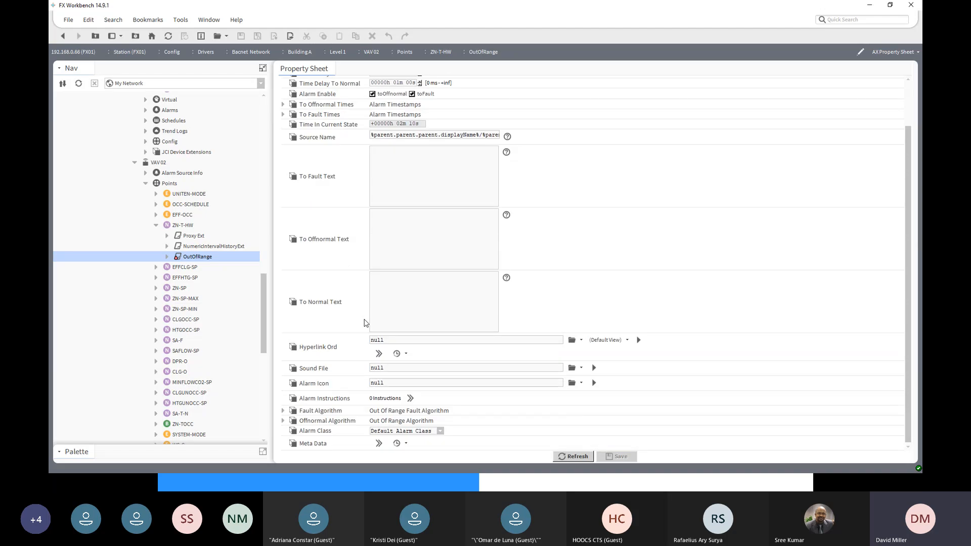
pyautogui.click(283, 420)
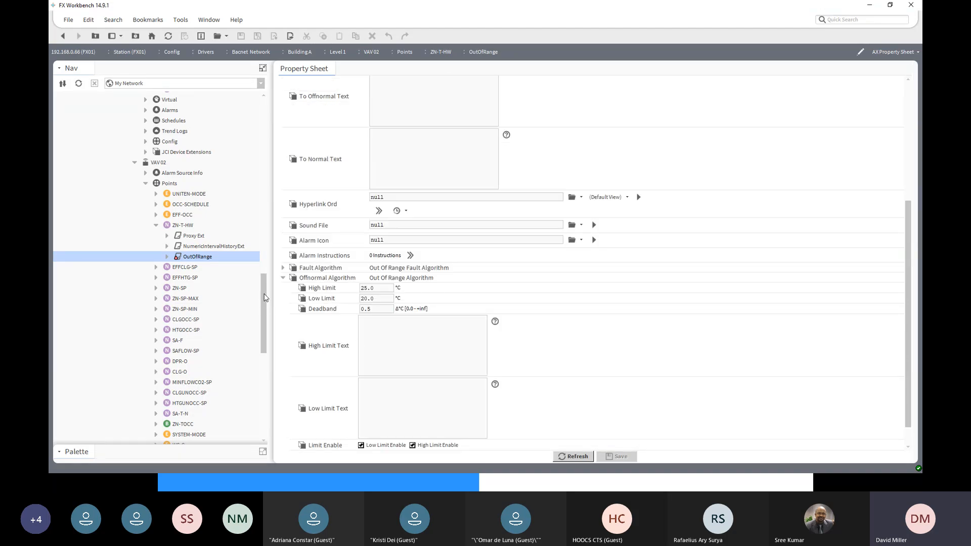
# - Collapse the VAV 02, History and Building A branches in the navigation tree
pyautogui.moveTo(265, 298); pyautogui.dragTo(265, 287)
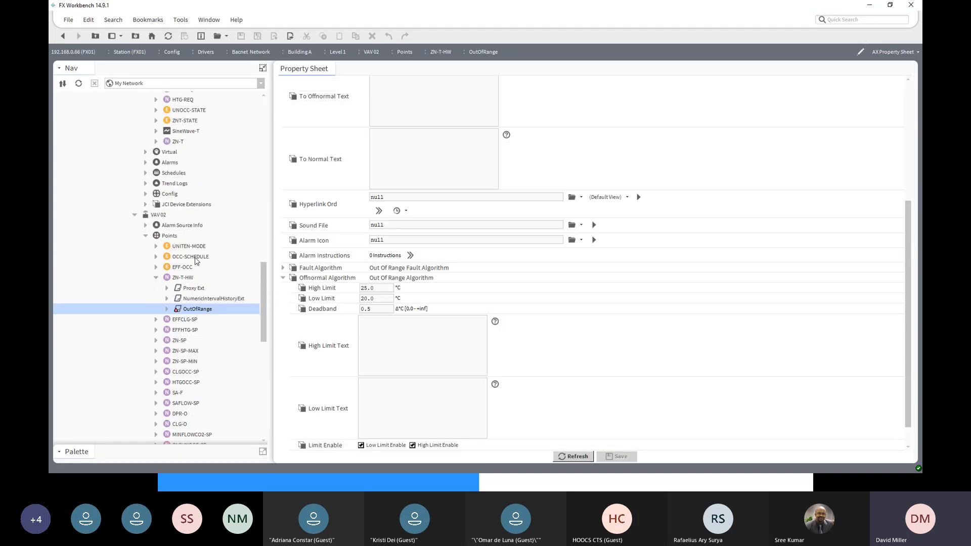
pyautogui.click(135, 214)
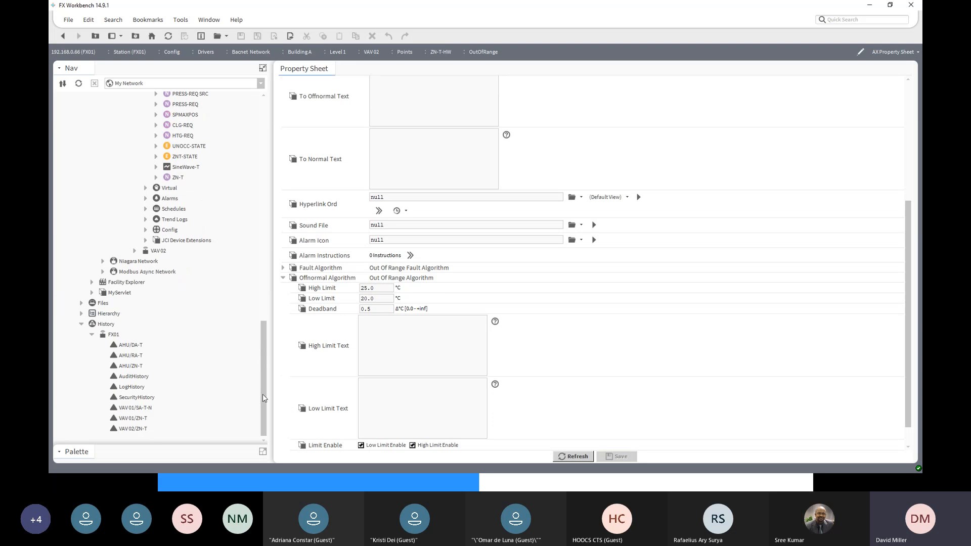
pyautogui.click(82, 324)
pyautogui.scroll(10, 151, 332)
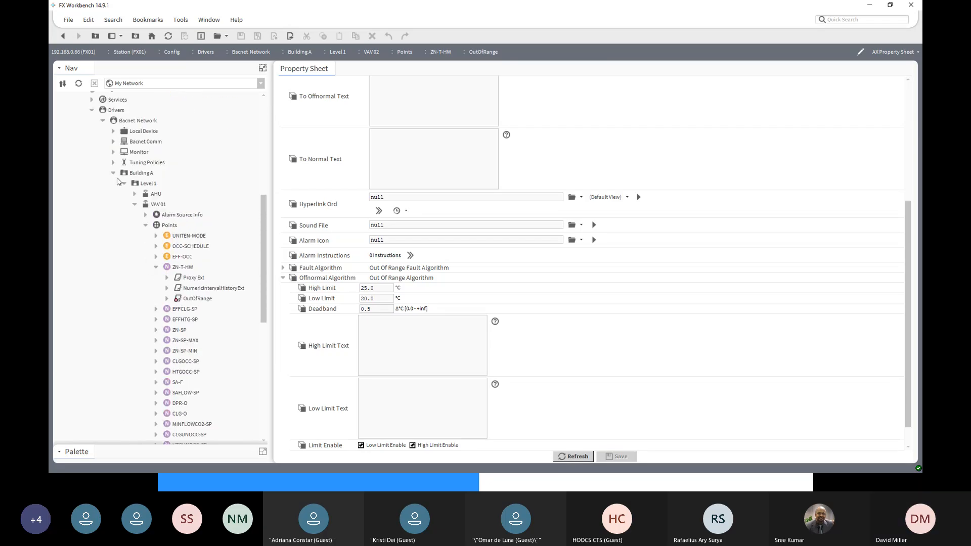
pyautogui.click(113, 174)
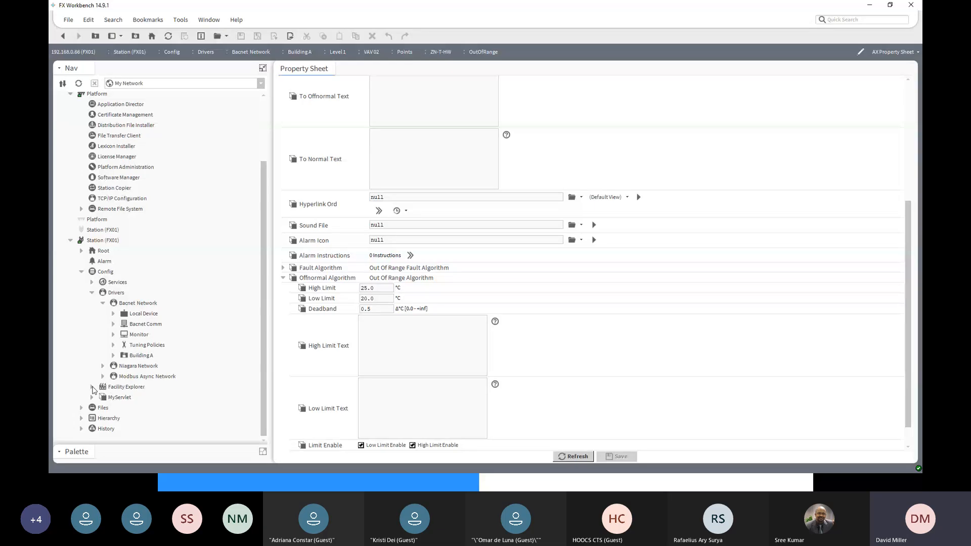
# - Expand Facility Explorer's Point Extension Defaults down to the extensions under NumericAlarm
pyautogui.click(92, 388)
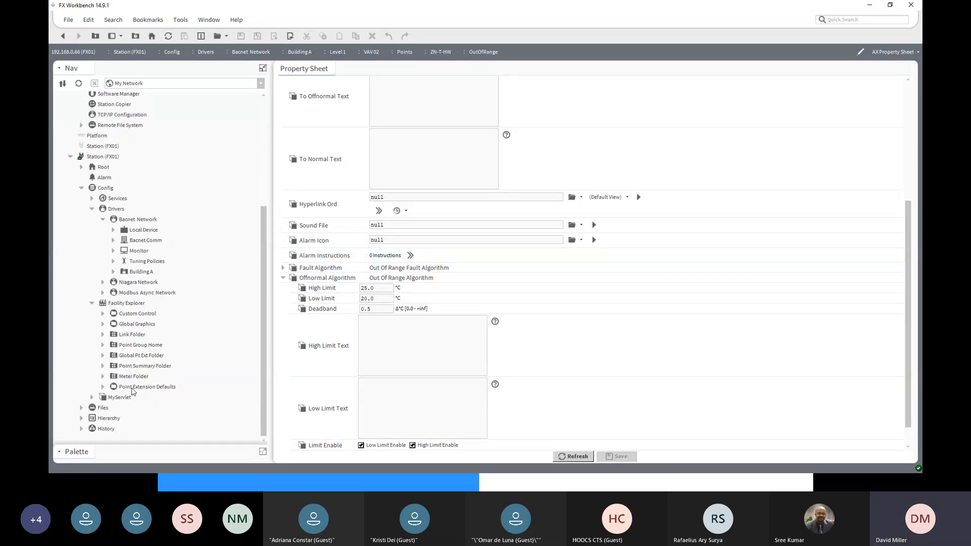
pyautogui.click(103, 387)
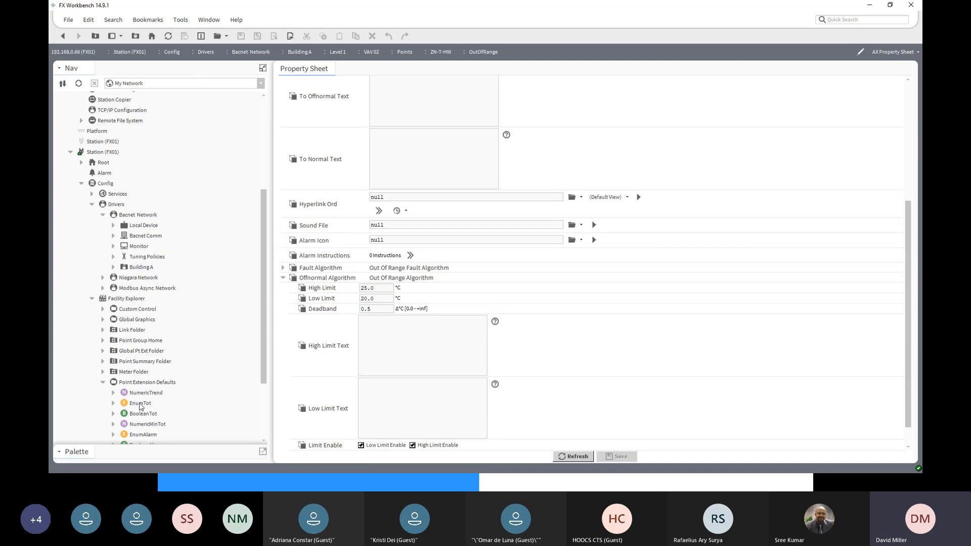
pyautogui.scroll(-2, 147, 412)
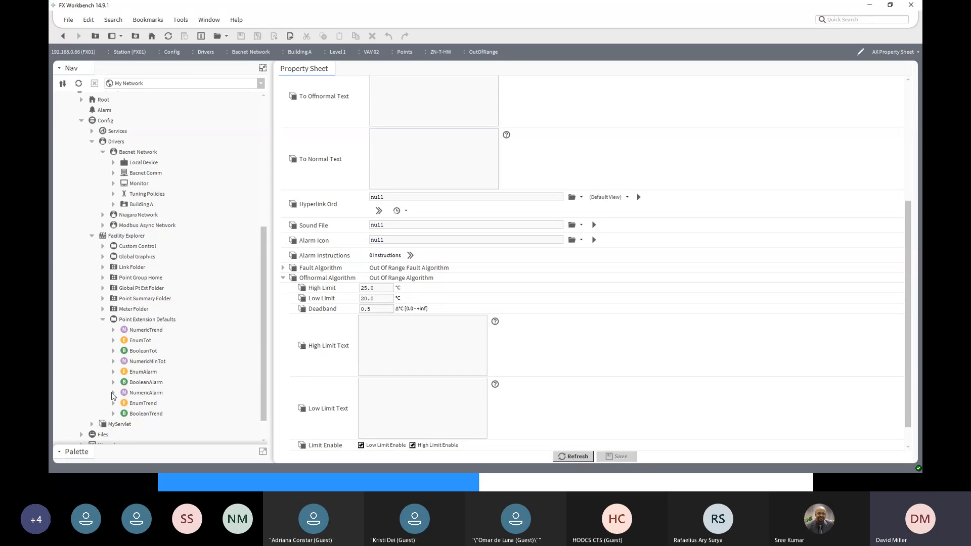
pyautogui.click(113, 393)
pyautogui.scroll(-2, 167, 405)
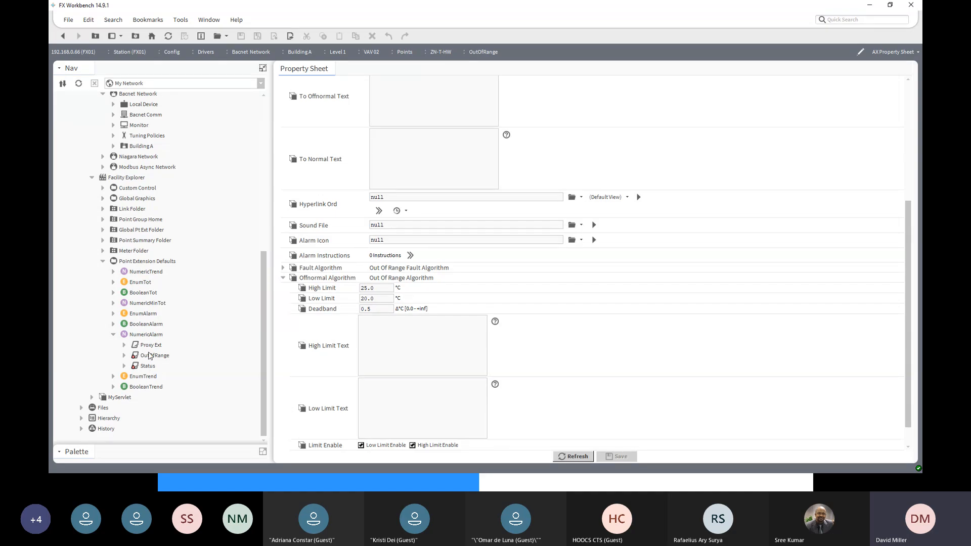
# - Paste the copied out-of-range extension into NumericAlarm under the name ZNTAlarm
pyautogui.click(149, 335)
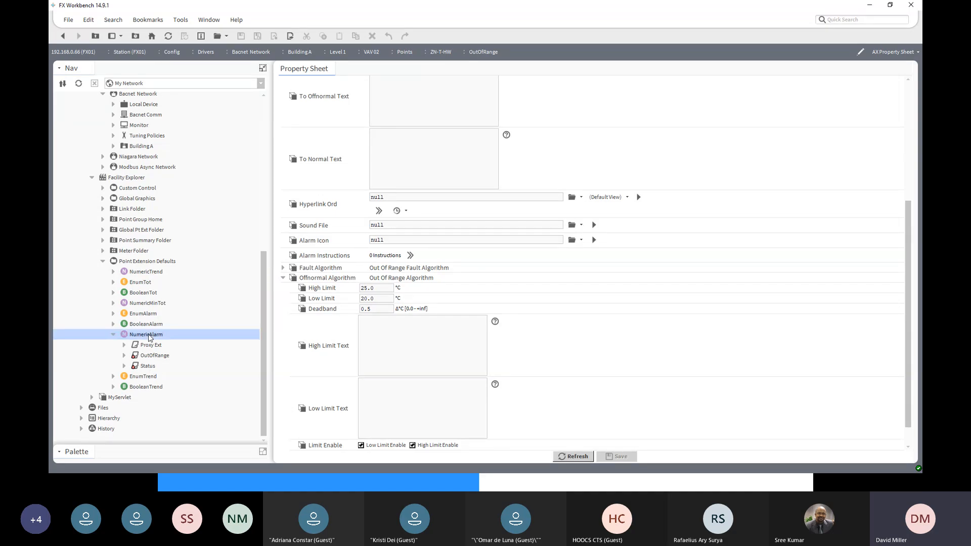
pyautogui.rightClick(149, 338)
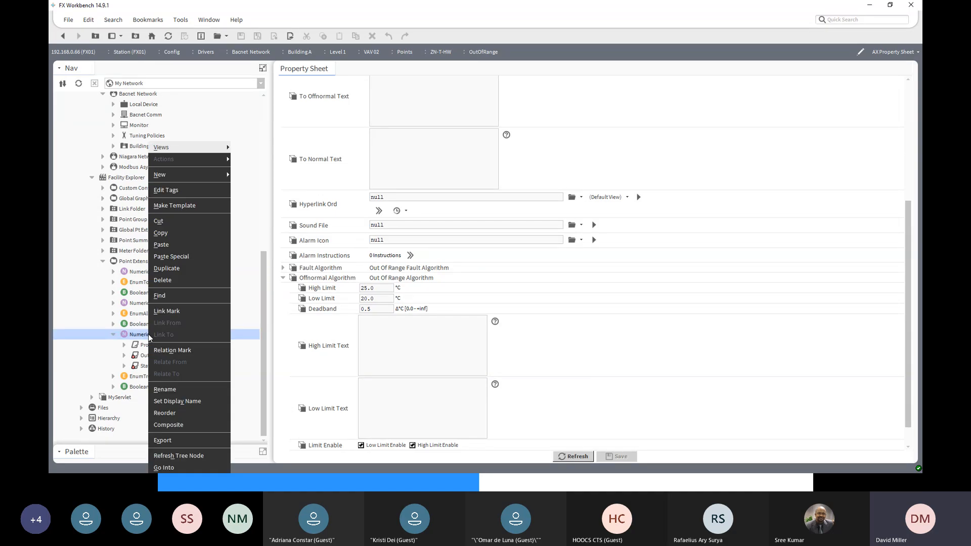
pyautogui.click(161, 246)
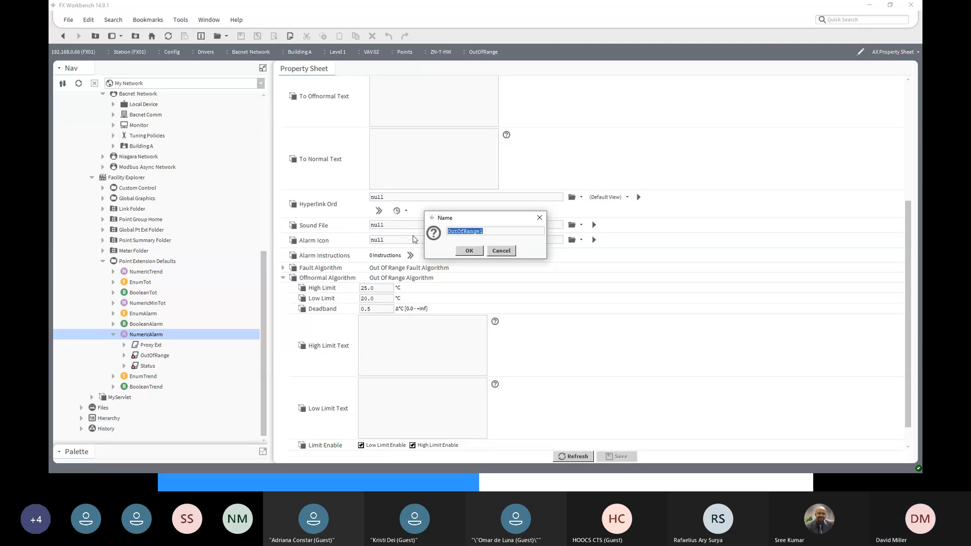
pyautogui.write('zNTAlarm')
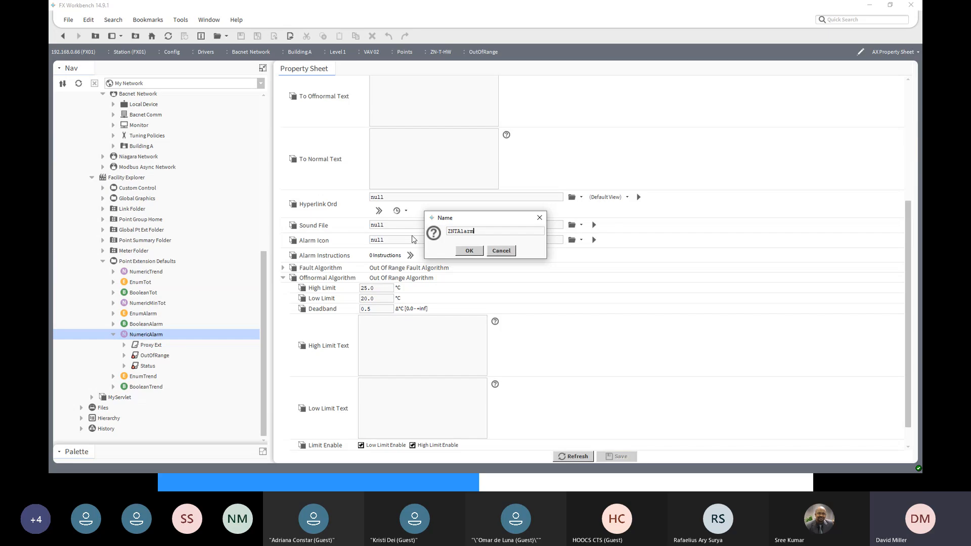
pyautogui.click(469, 251)
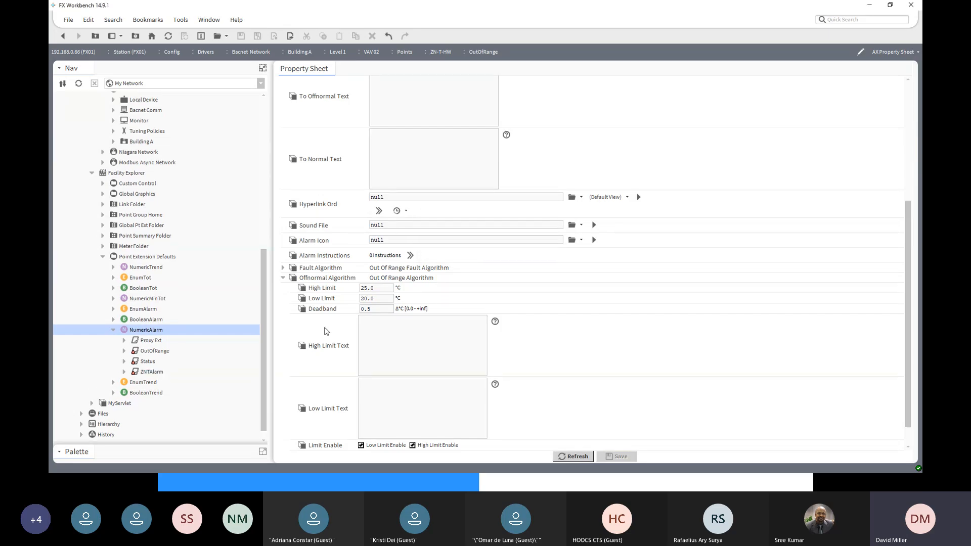
# - Open ZNTAlarm's property sheet and review its time delays, Offnormal Algorithm limits and full Source Name expression
pyautogui.click(157, 374)
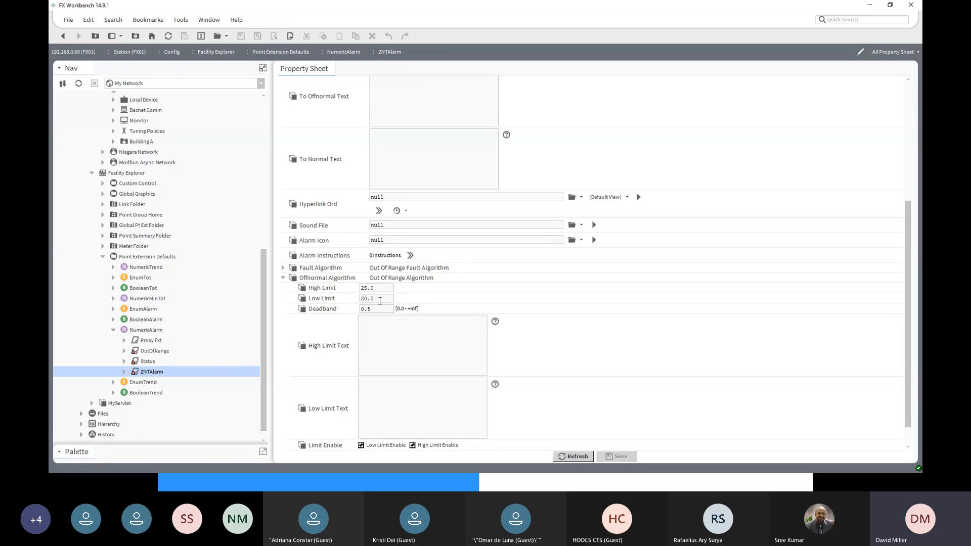
pyautogui.scroll(5, 382, 432)
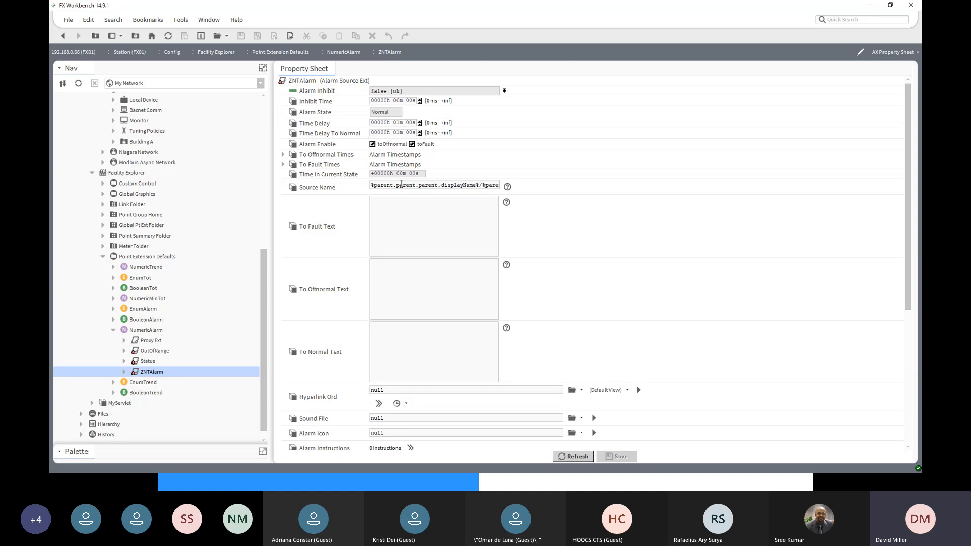
pyautogui.scroll(-8, 414, 376)
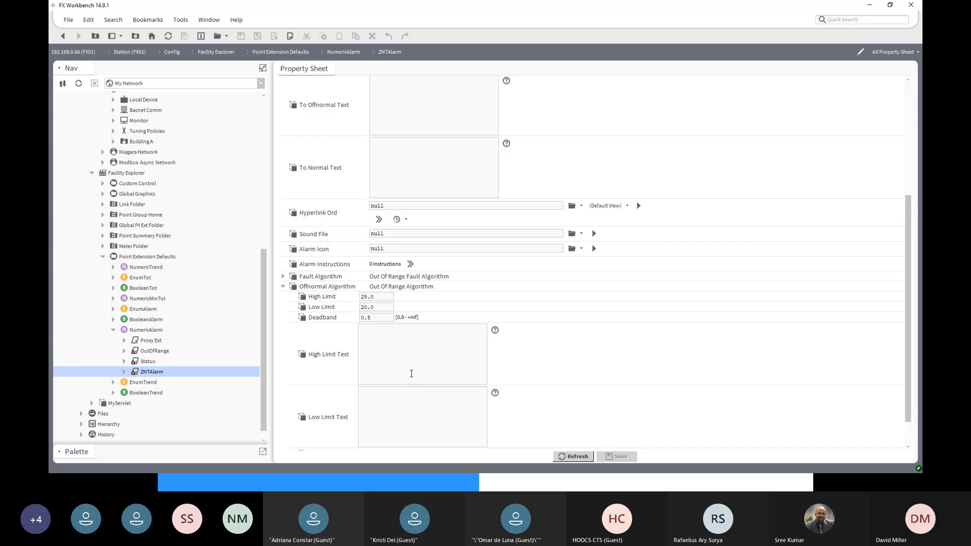
pyautogui.scroll(8, 411, 373)
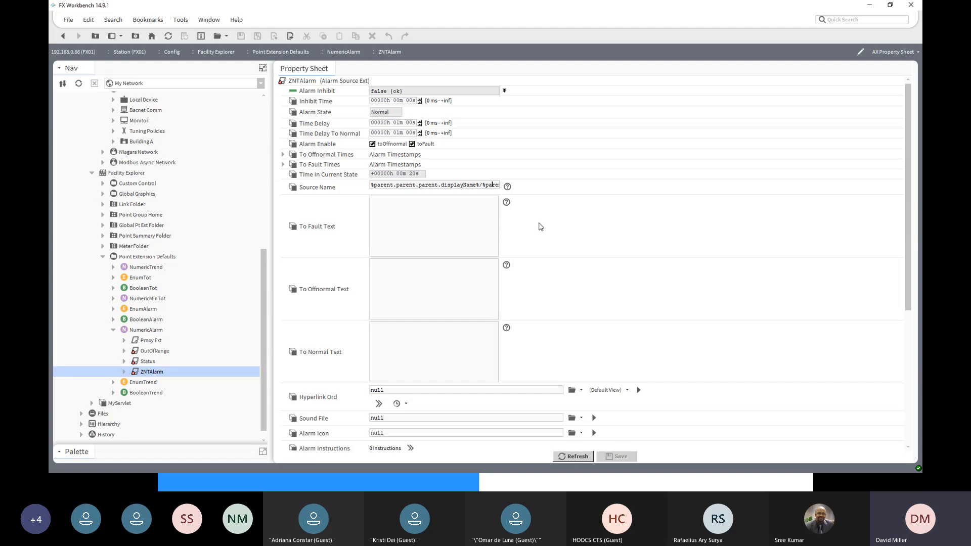
pyautogui.write('nt.displayName%')
# - Trace the OutOfRange extension's parents, ZN-T-HW and VAV 01, in the Building A tree against the Source Name expression
pyautogui.scroll(9, 262, 269)
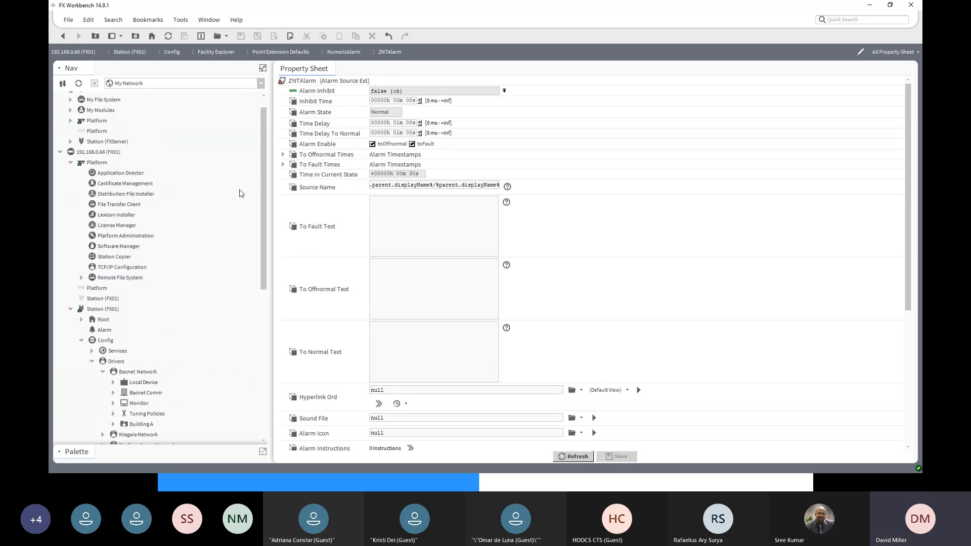
pyautogui.scroll(-2, 106, 390)
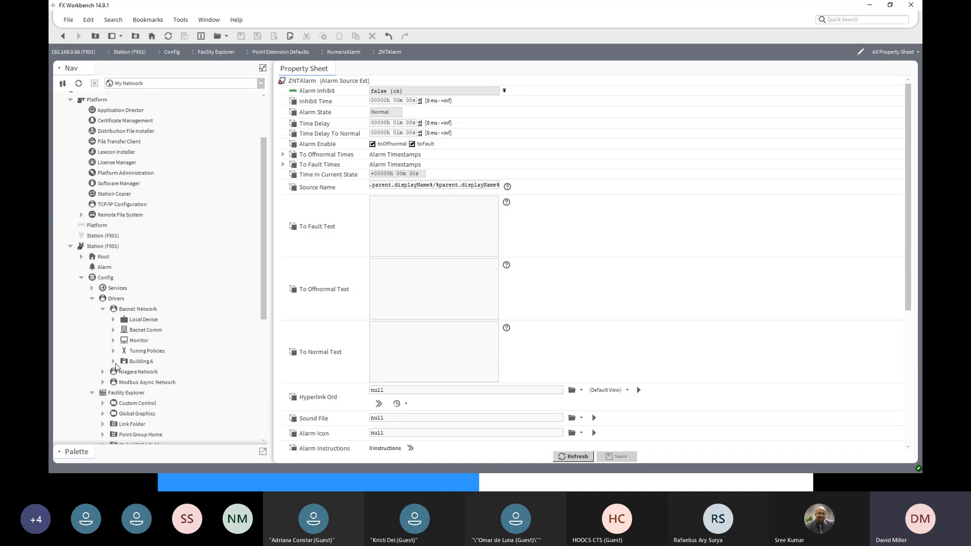
pyautogui.scroll(-7, 114, 366)
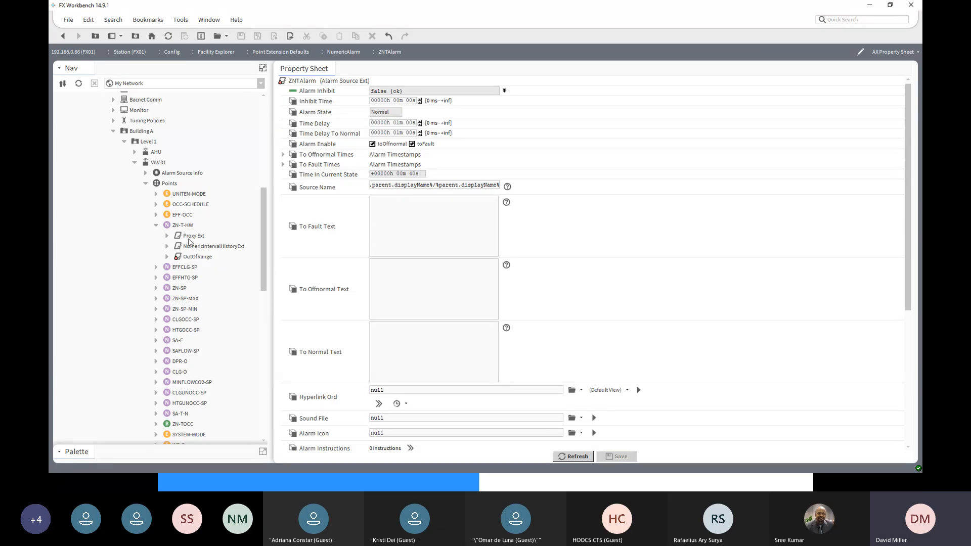
pyautogui.click(192, 258)
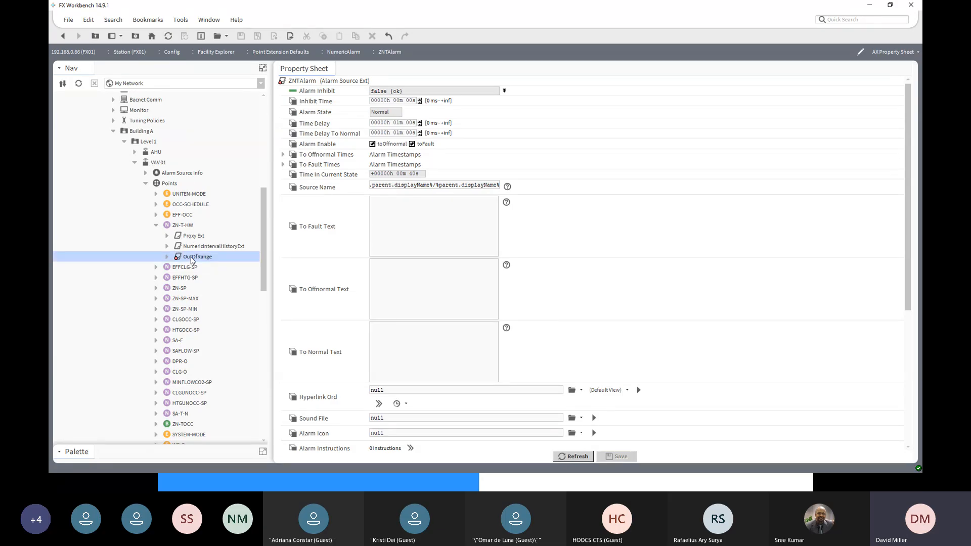
pyautogui.click(155, 163)
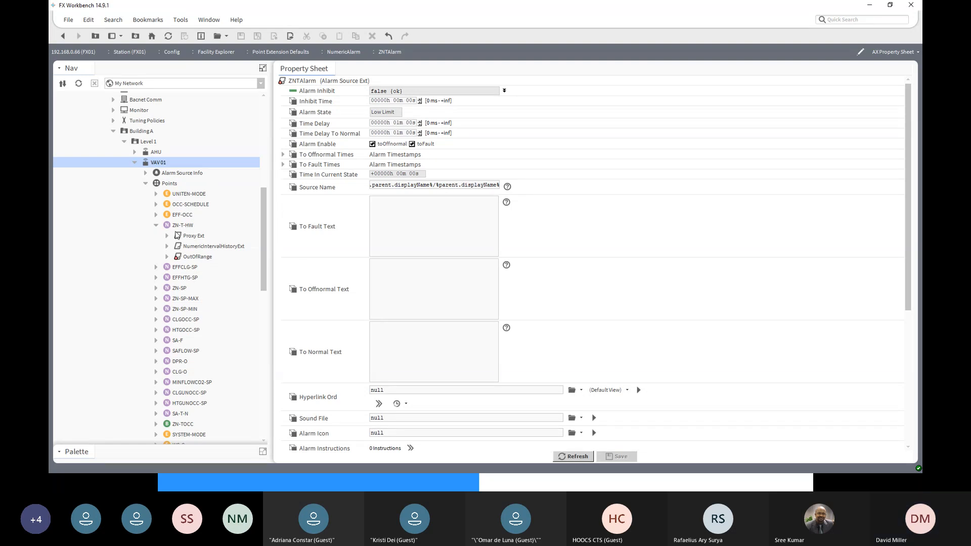
pyautogui.click(178, 227)
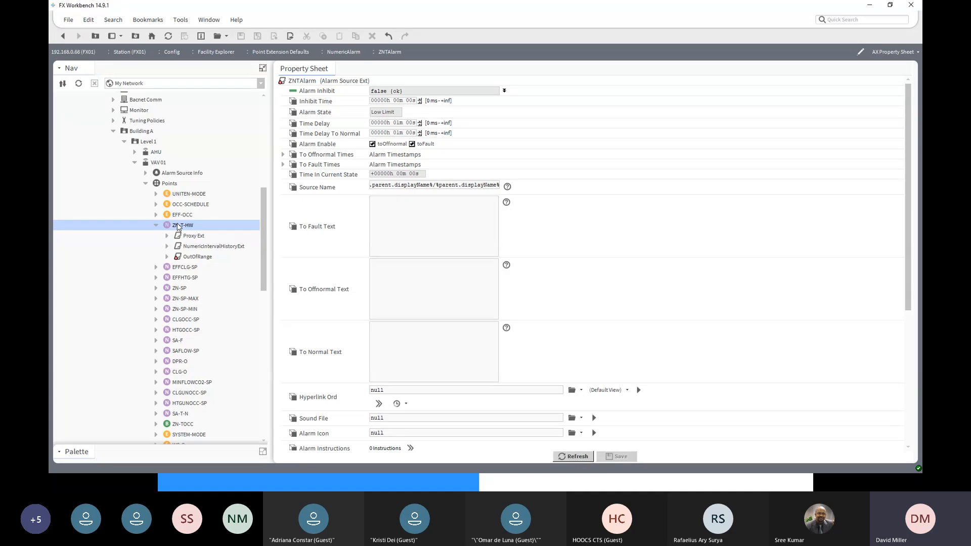
pyautogui.keyDown('ctrl'); pyautogui.click(158, 164); pyautogui.keyUp('ctrl')
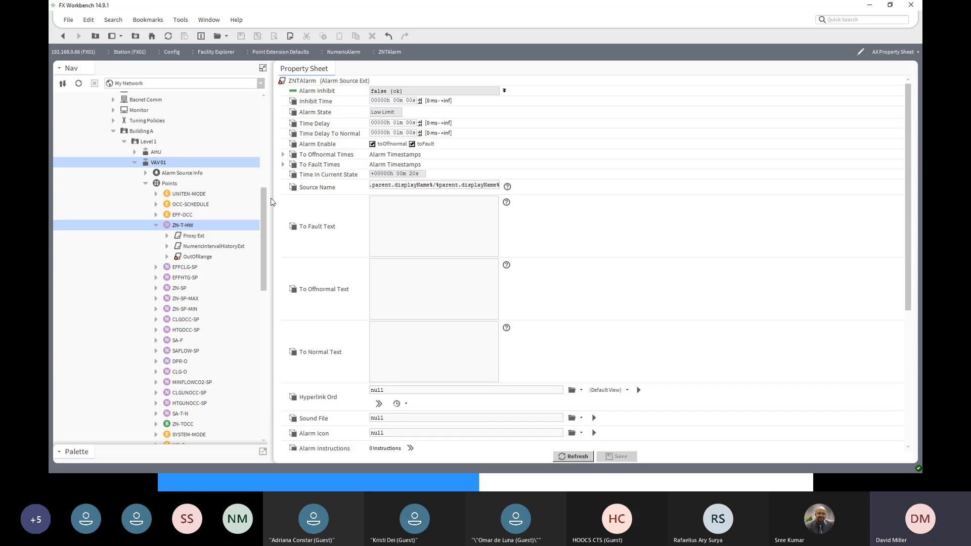
# - Insert %parent.parent.parent.parent.displayName%/ at the start of ZNTAlarm's Source Name to include the Level 1 folder
pyautogui.click(155, 143)
pyautogui.click(156, 163)
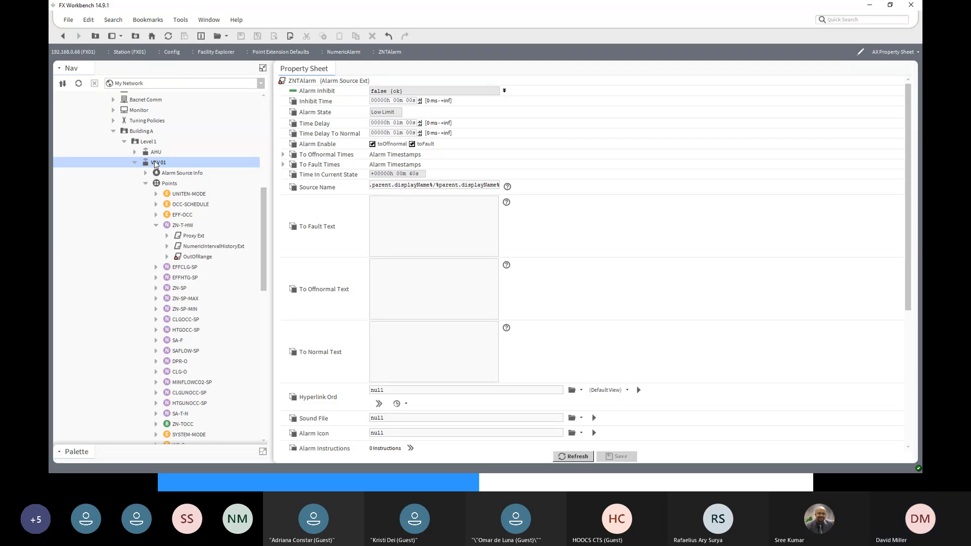
pyautogui.click(380, 185)
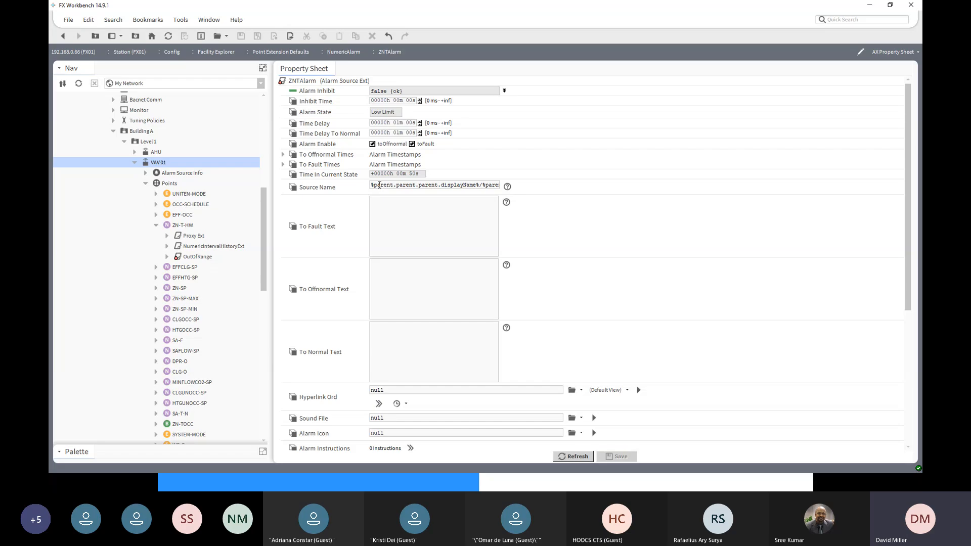
pyautogui.write('/%parent.parent')
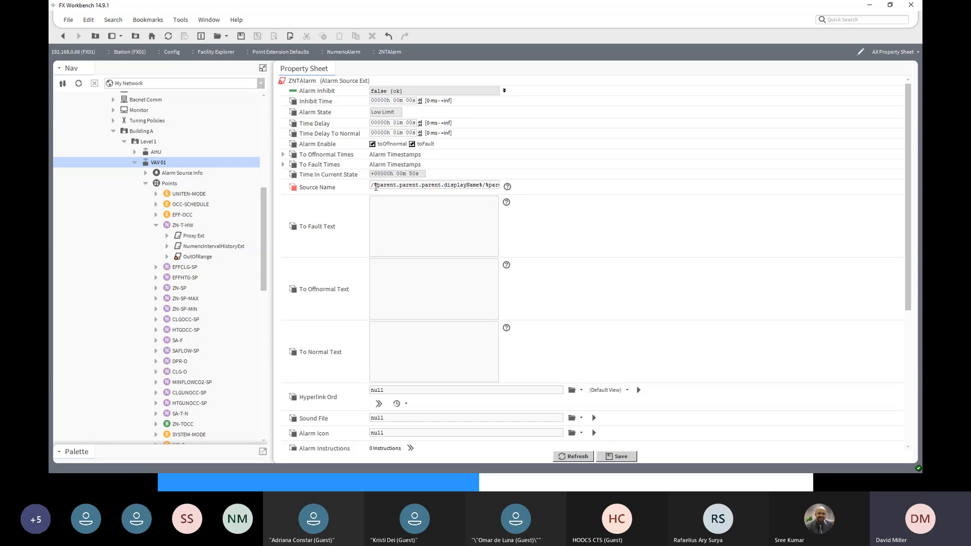
pyautogui.moveTo(375, 187); pyautogui.dragTo(483, 186)
pyautogui.click(476, 184)
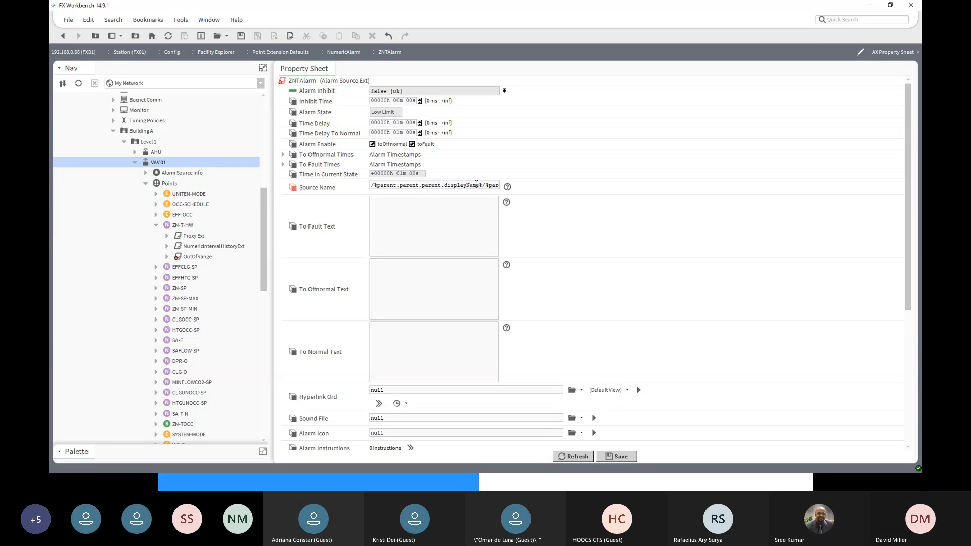
pyautogui.moveTo(483, 185); pyautogui.dragTo(374, 184)
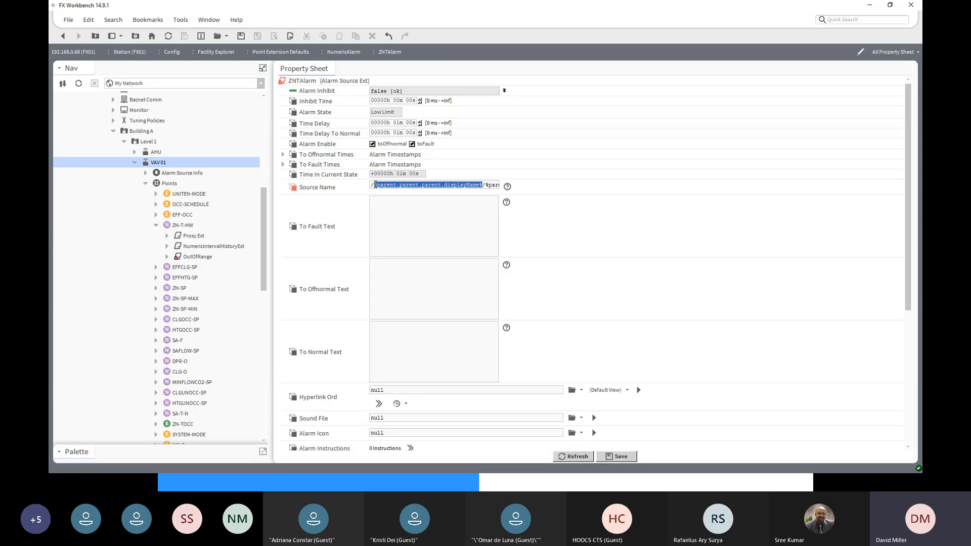
pyautogui.click(372, 185)
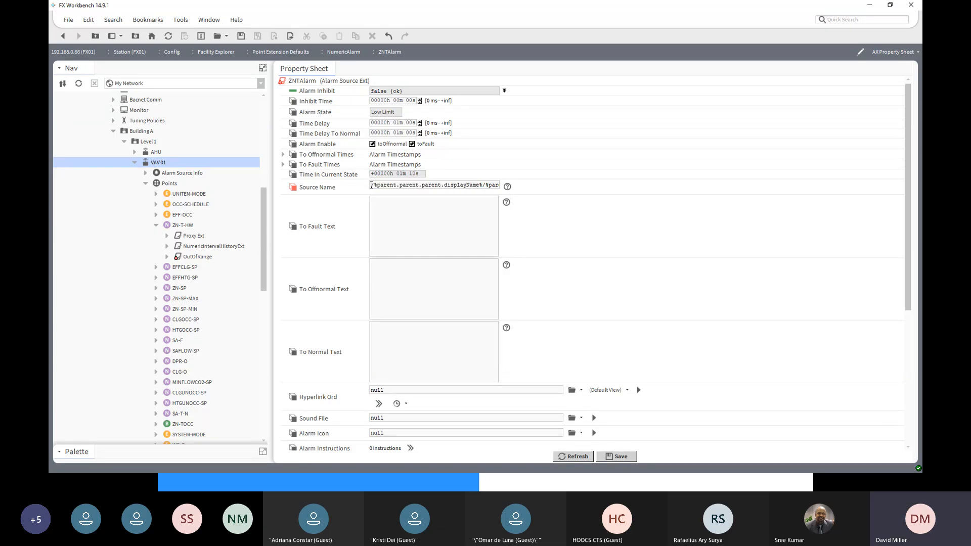
pyautogui.press('Delete')
pyautogui.write('.parent.parent')
# - Check the Source Name segments against Level 1, VAV 01 and ZN-T-HW in the tree, and save ZNTAlarm
pyautogui.click(147, 144)
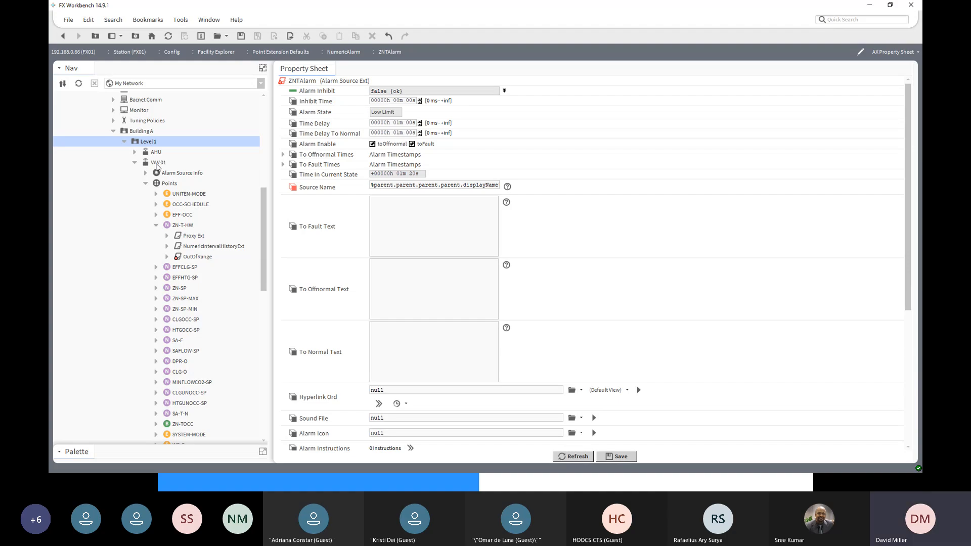
pyautogui.keyDown('ctrl'); pyautogui.click(158, 164); pyautogui.keyUp('ctrl')
pyautogui.keyDown('ctrl'); pyautogui.click(186, 226); pyautogui.keyUp('ctrl')
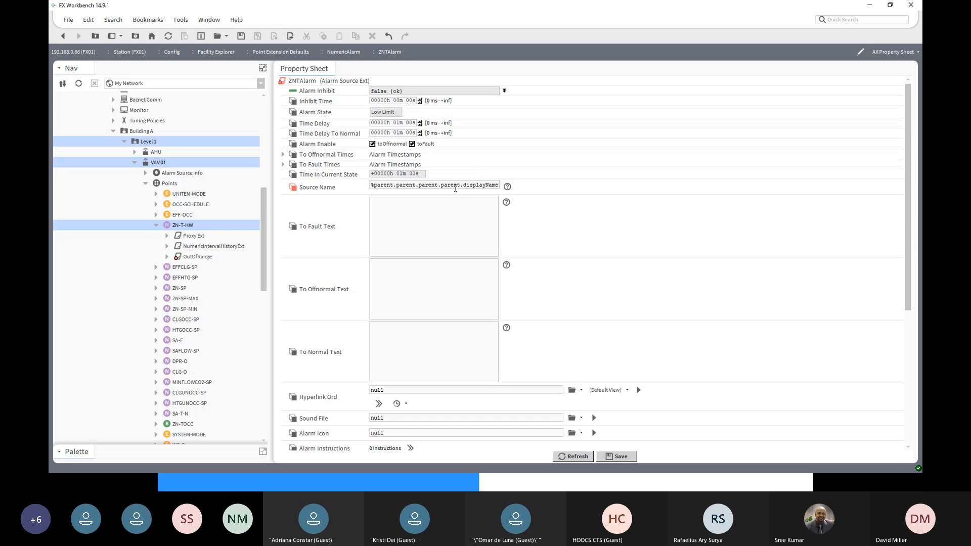
pyautogui.write('/%parent.parent')
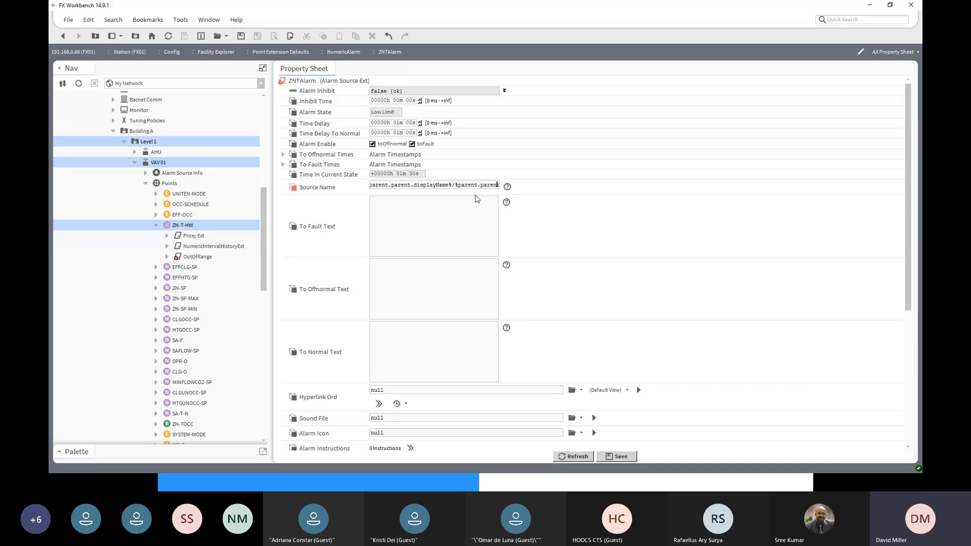
pyautogui.write('.parent.displayName%/%parent.displayName%')
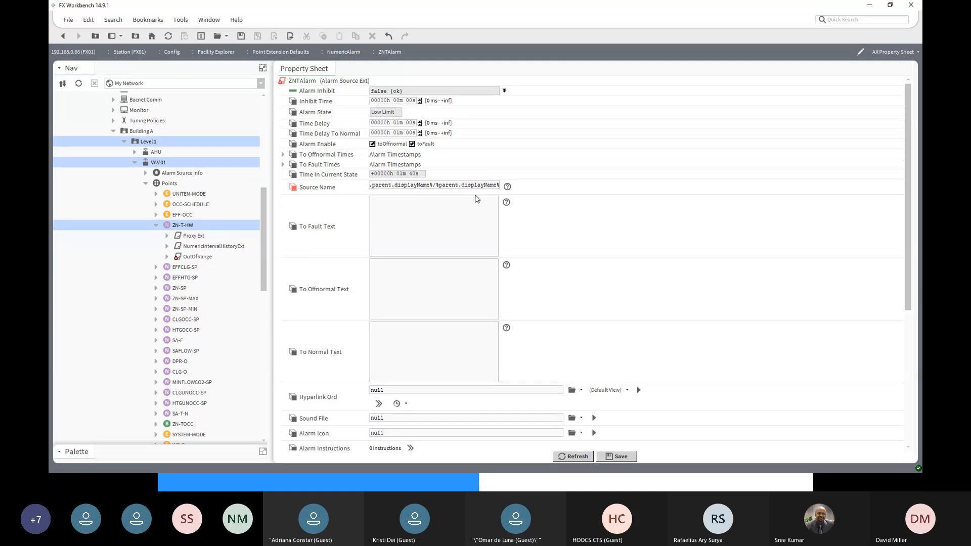
pyautogui.press('Left')
pyautogui.press('Left')
pyautogui.press('Left')
pyautogui.press('Left')
pyautogui.press('Left')
pyautogui.press('Left')
pyautogui.press('Left')
pyautogui.press('Left')
pyautogui.press('Left')
pyautogui.press('Left')
pyautogui.press('Left')
pyautogui.press('Left')
pyautogui.press('Left')
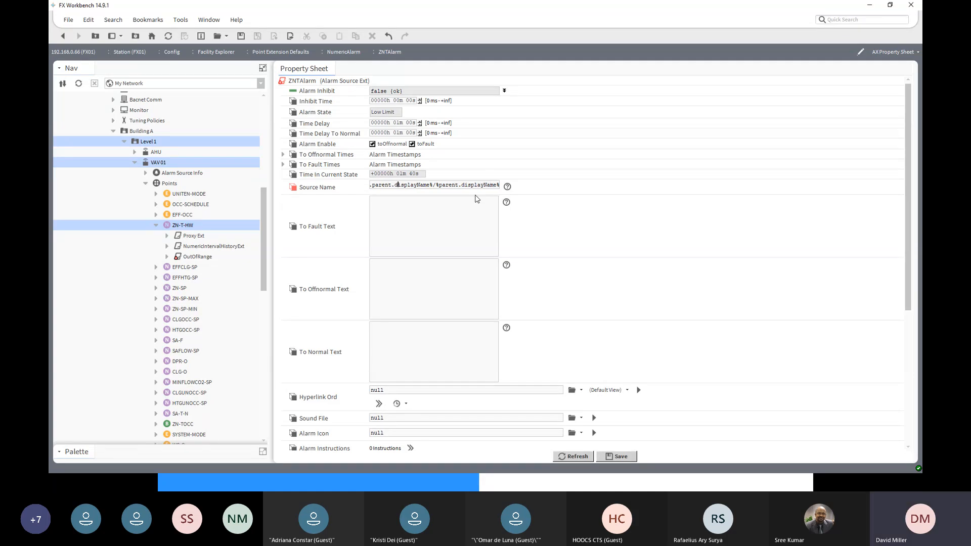
pyautogui.press('Left')
pyautogui.press('Left')
pyautogui.press('Left')
pyautogui.press('Left')
pyautogui.press('Left')
pyautogui.press('Left')
pyautogui.press('Left')
pyautogui.press('Left')
pyautogui.press('Left')
pyautogui.press('Left')
pyautogui.press('Left')
pyautogui.press('Left')
pyautogui.press('Left')
pyautogui.press('Left')
pyautogui.press('Left')
pyautogui.click(616, 457)
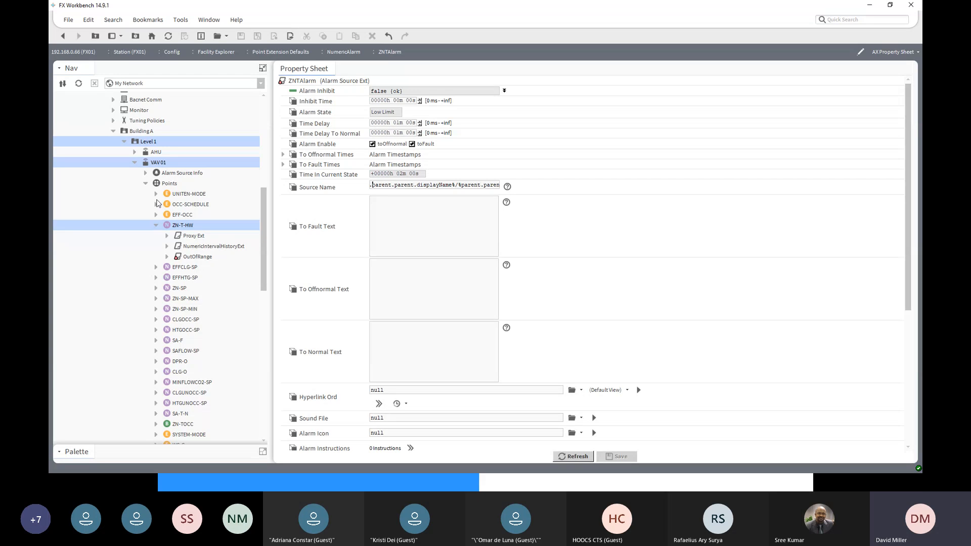
# - Show VAV 01's Points in the Jci Point Extension Manager view
pyautogui.click(162, 185)
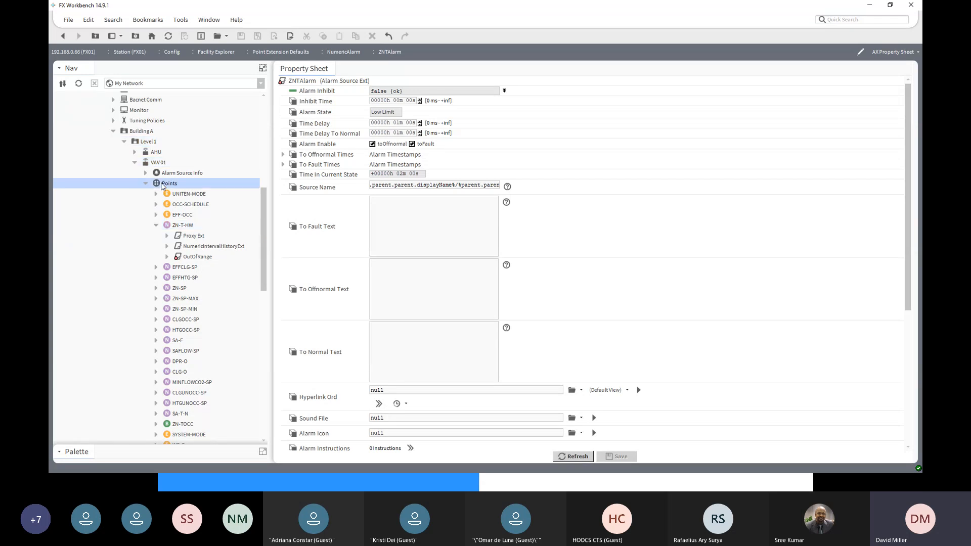
pyautogui.doubleClick(163, 185)
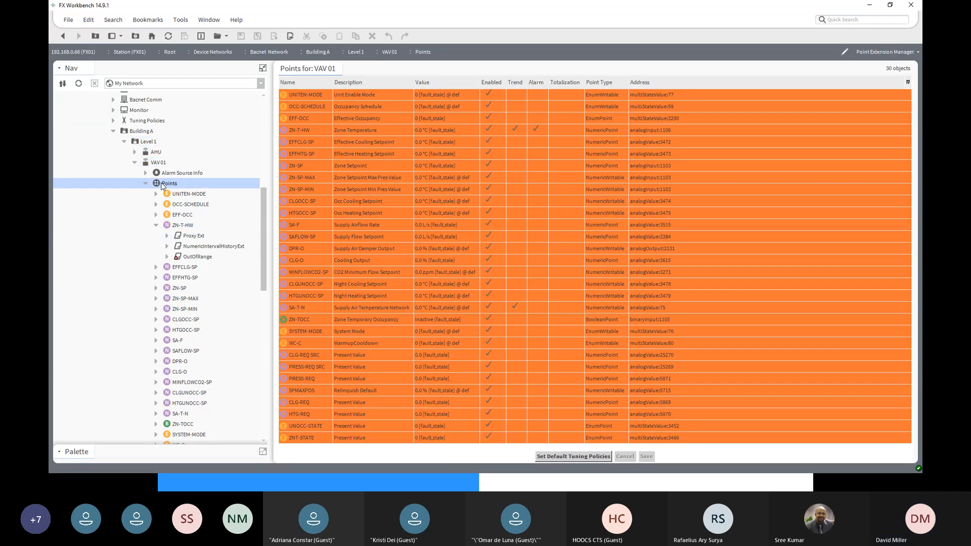
pyautogui.click(894, 54)
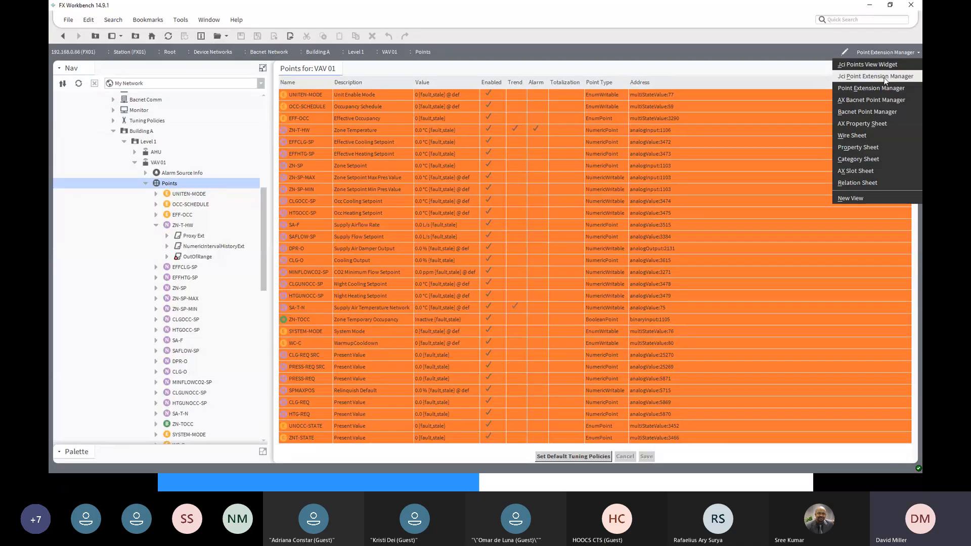
pyautogui.click(884, 77)
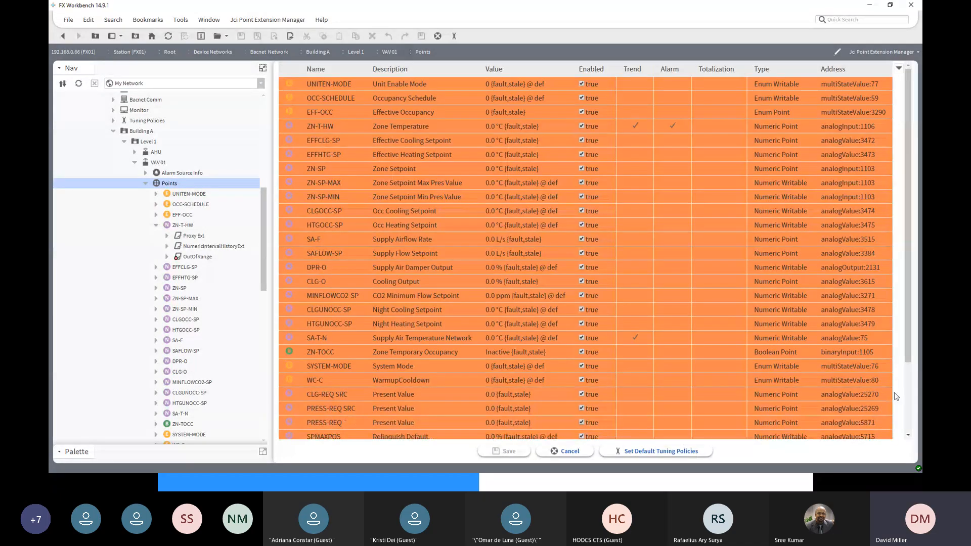
# - Add the ZNTAlarm extension to VAV 01's ZN-T point and save the change
pyautogui.scroll(-3, 911, 379)
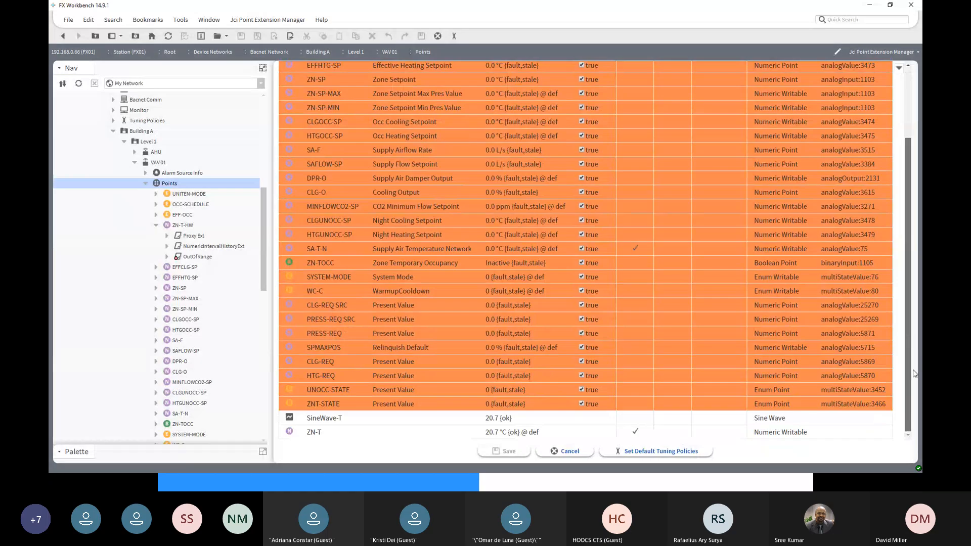
pyautogui.scroll(3, 913, 311)
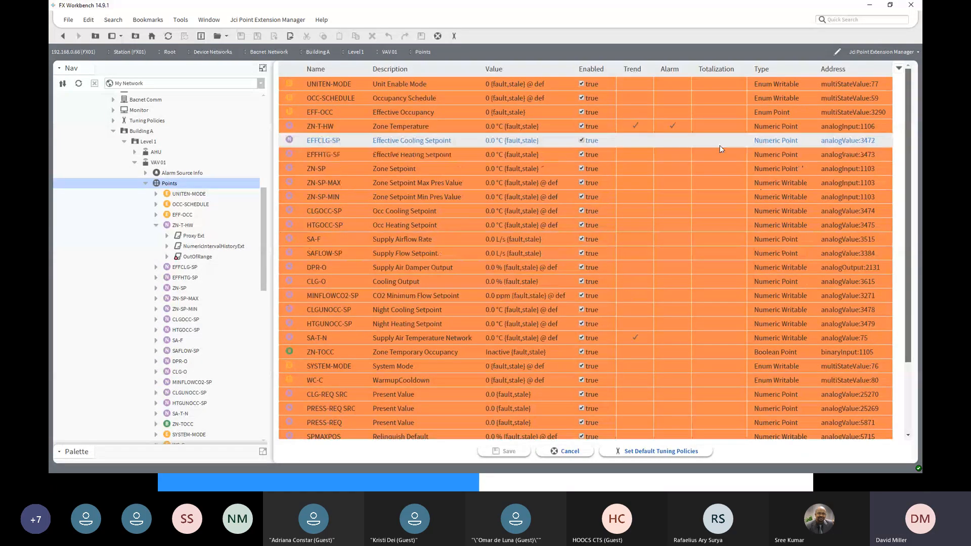
pyautogui.scroll(-3, 556, 293)
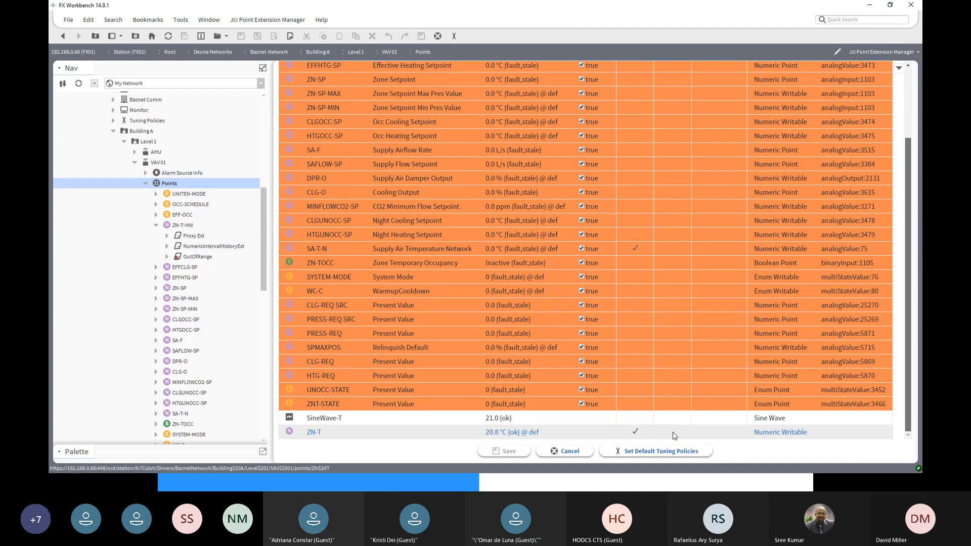
pyautogui.rightClick(673, 434)
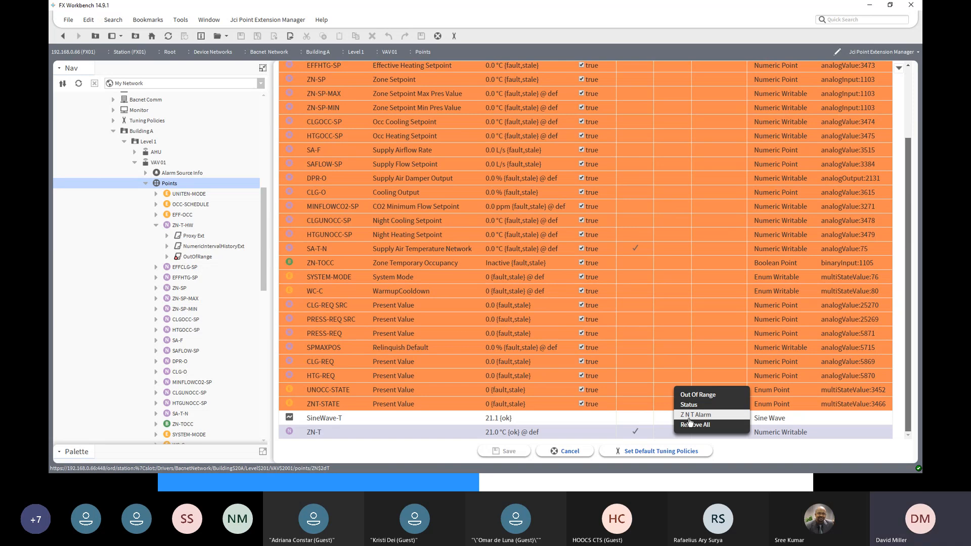
pyautogui.click(689, 417)
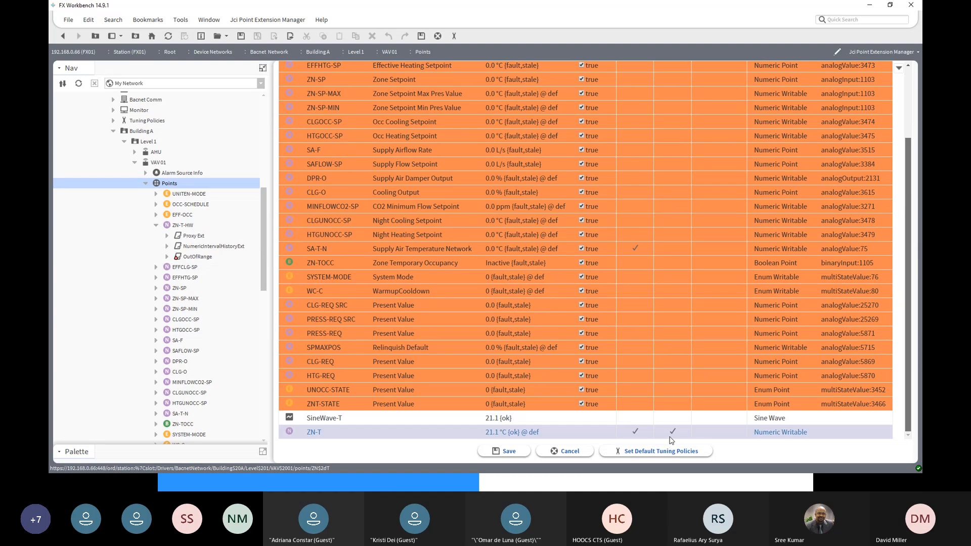
pyautogui.click(506, 453)
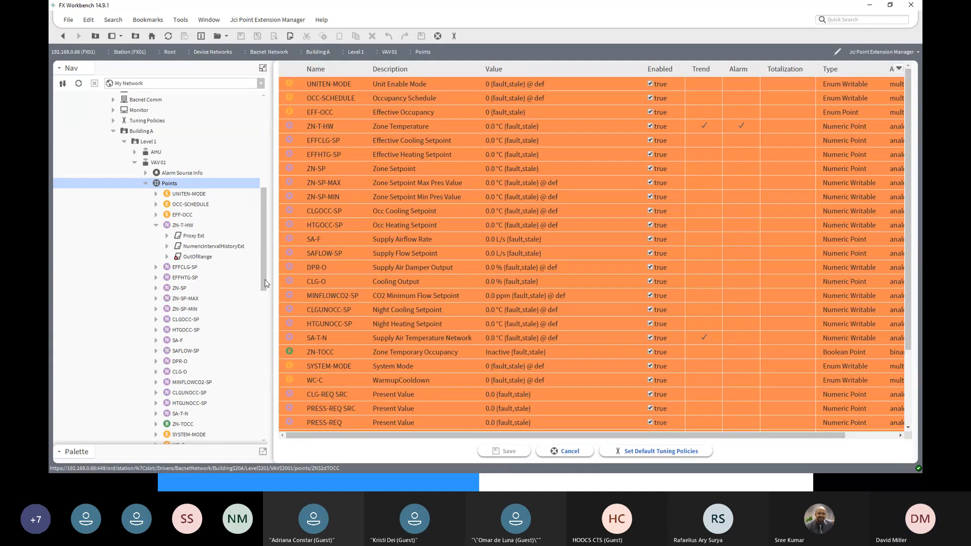
# - Open the property sheet of VAV 01's ZN-T, collapse NumericInterval and expand ZNTAlarm
pyautogui.moveTo(263, 284); pyautogui.dragTo(269, 366)
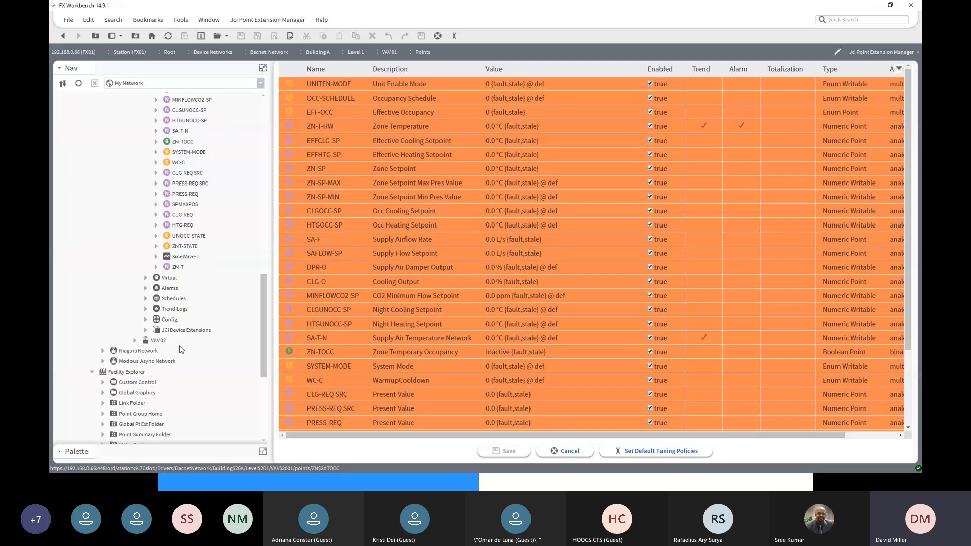
pyautogui.click(157, 267)
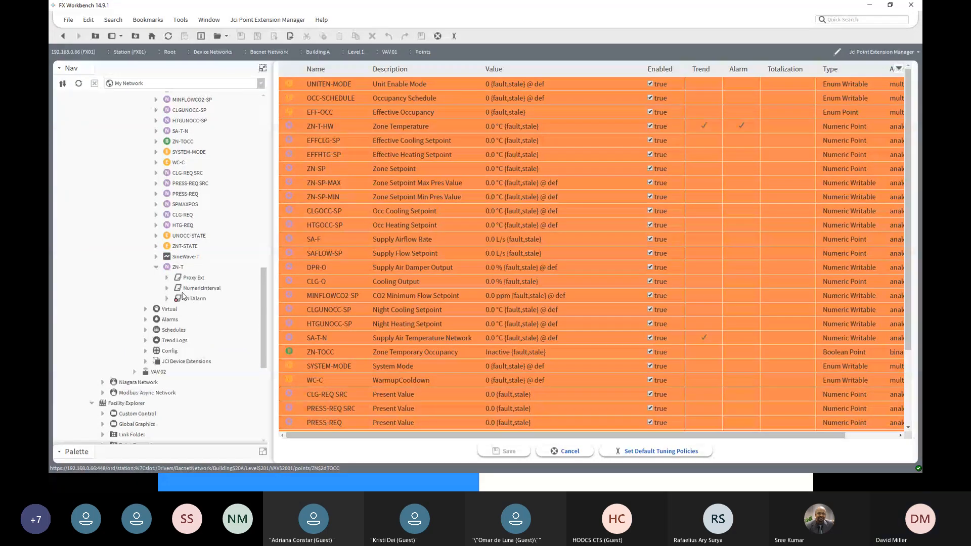
pyautogui.click(191, 300)
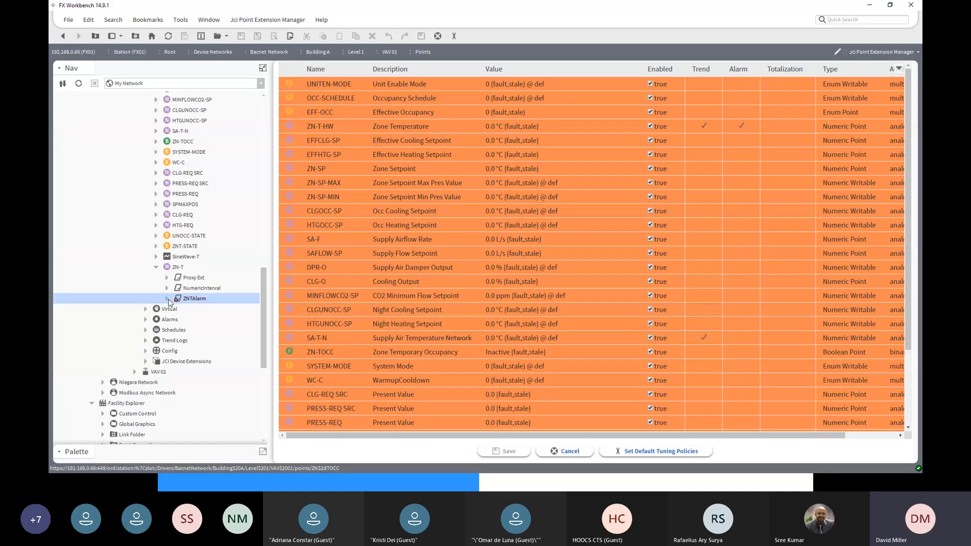
pyautogui.doubleClick(176, 268)
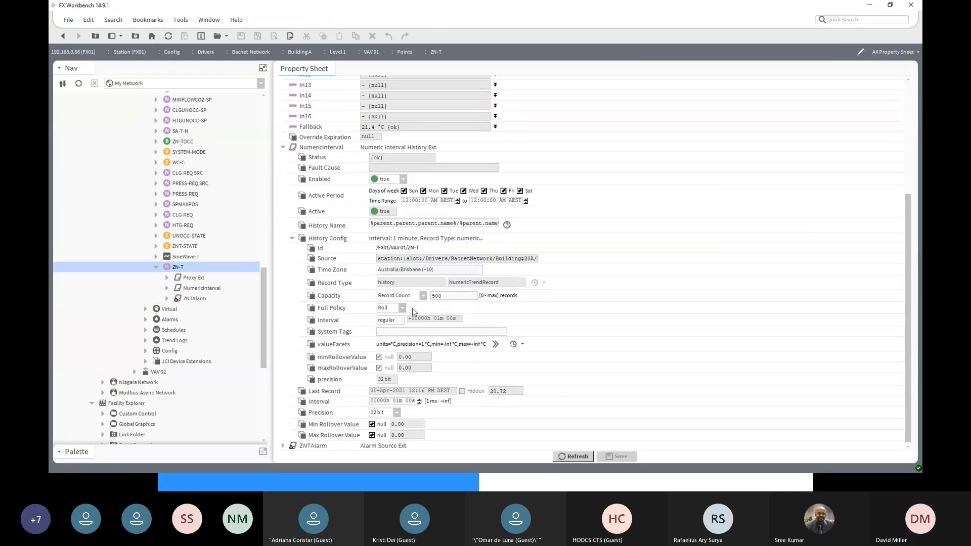
pyautogui.scroll(1, 414, 311)
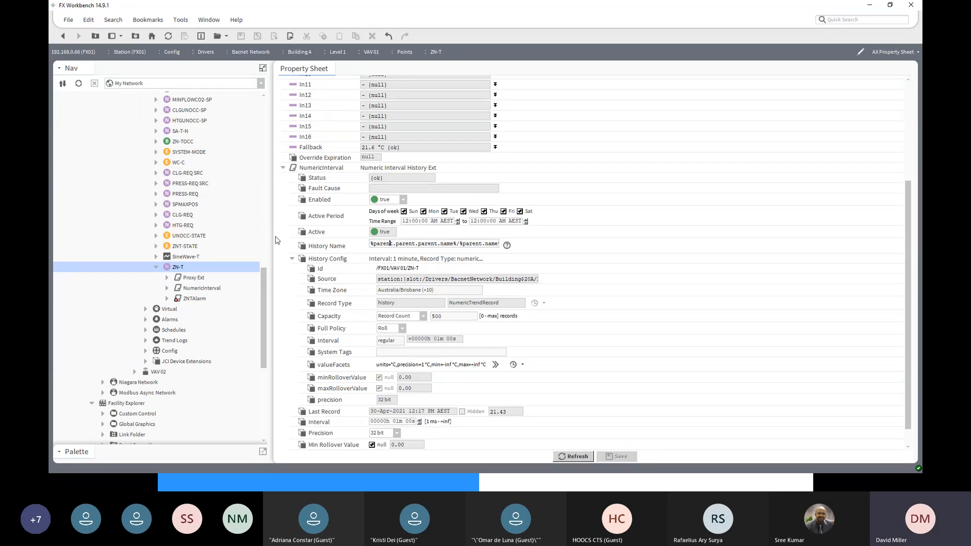
pyautogui.click(283, 168)
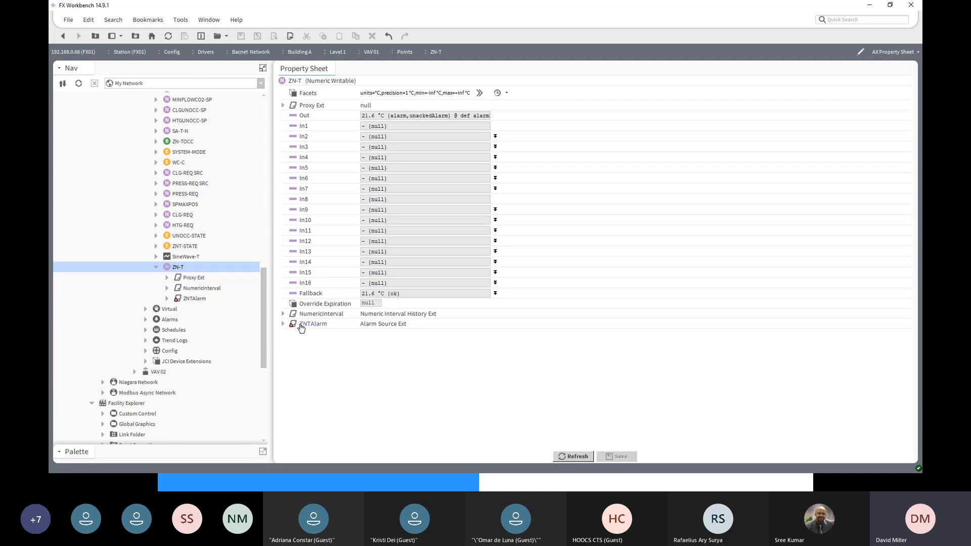
pyautogui.click(283, 324)
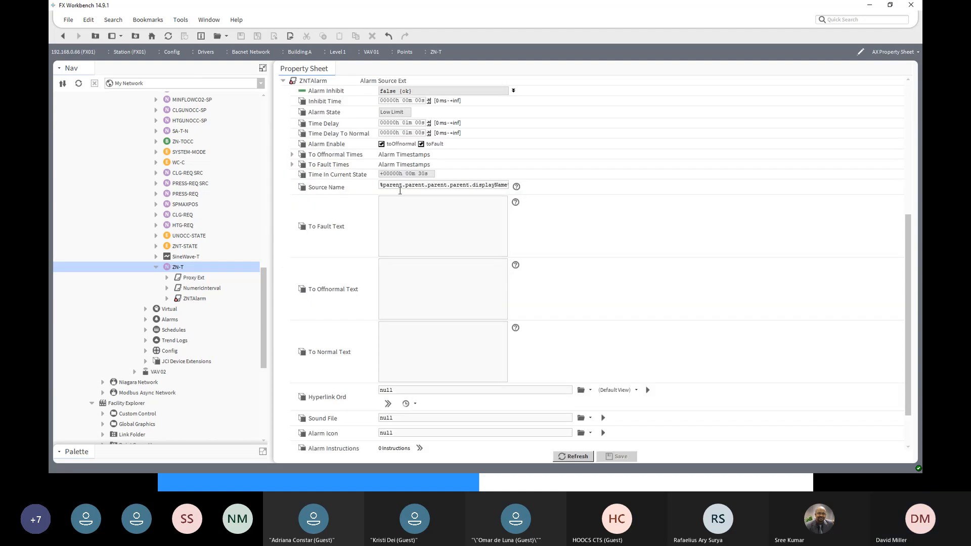
# - Review ZN-T's ZNTAlarm settings, including its time delays, Source Name, alarm class and expanded Offnormal Algorithm limits
pyautogui.scroll(-1, 397, 194)
pyautogui.scroll(-1, 397, 194)
pyautogui.scroll(-1, 398, 193)
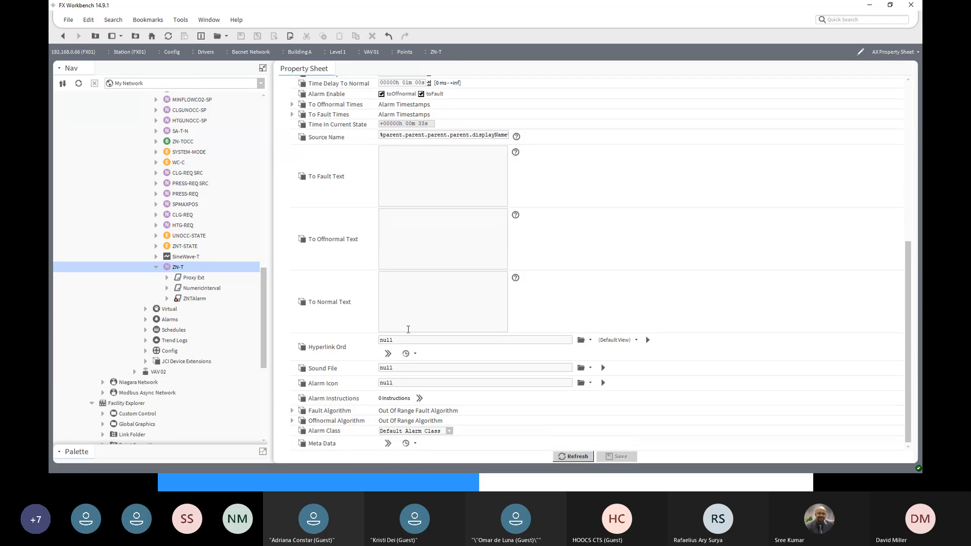
pyautogui.scroll(5, 408, 329)
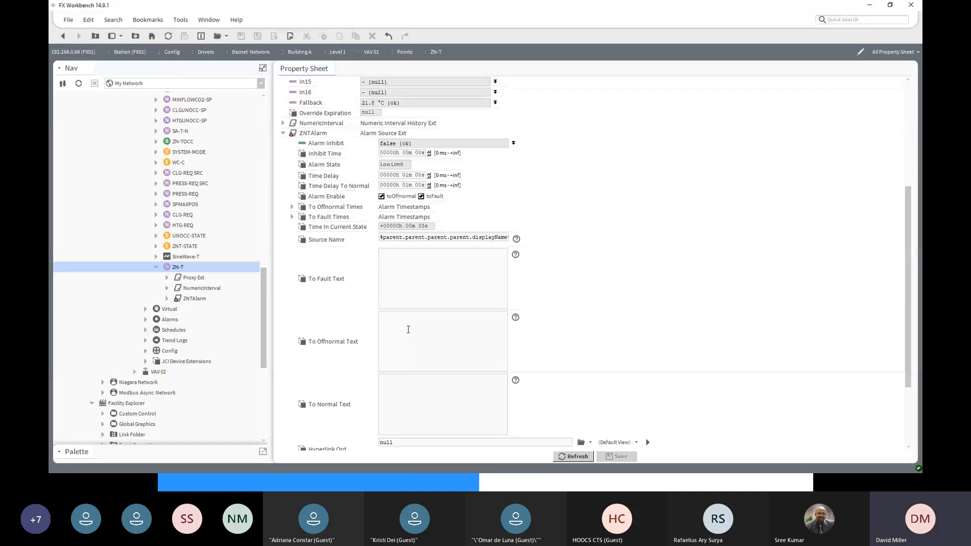
pyautogui.scroll(-5, 408, 329)
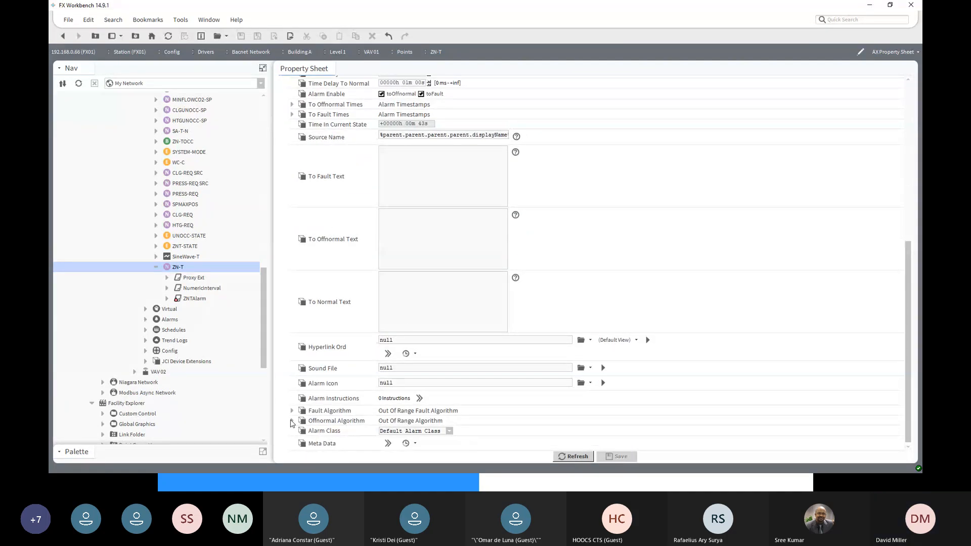
pyautogui.click(292, 420)
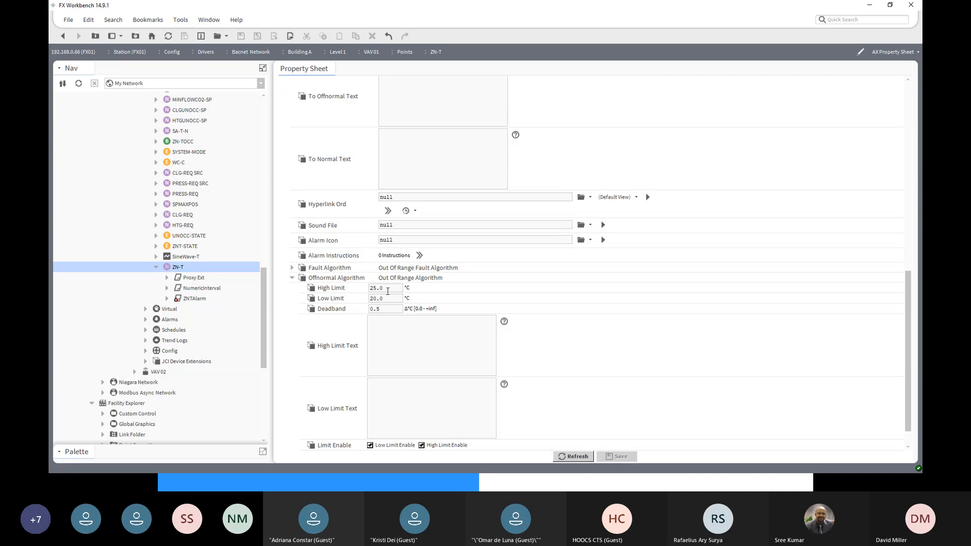
pyautogui.scroll(-1, 415, 374)
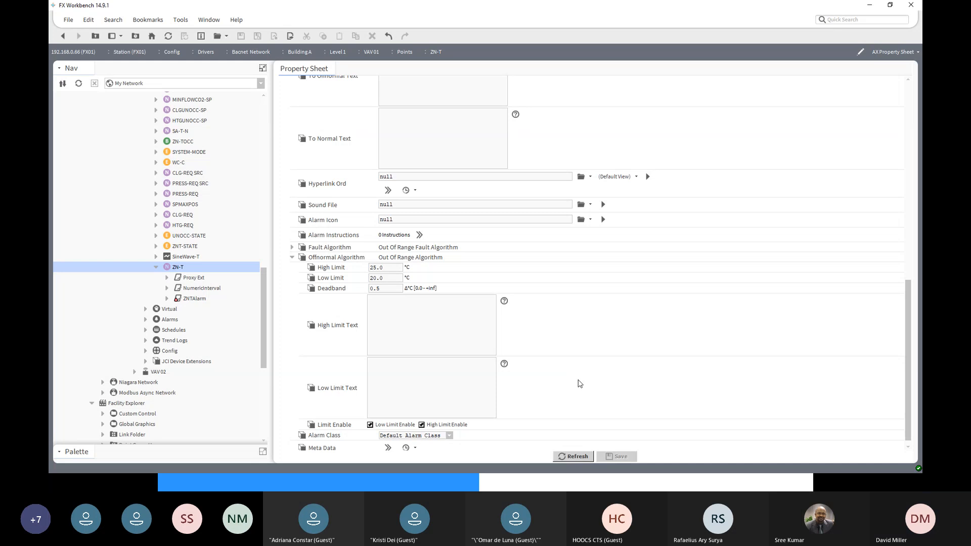
pyautogui.scroll(10, 580, 382)
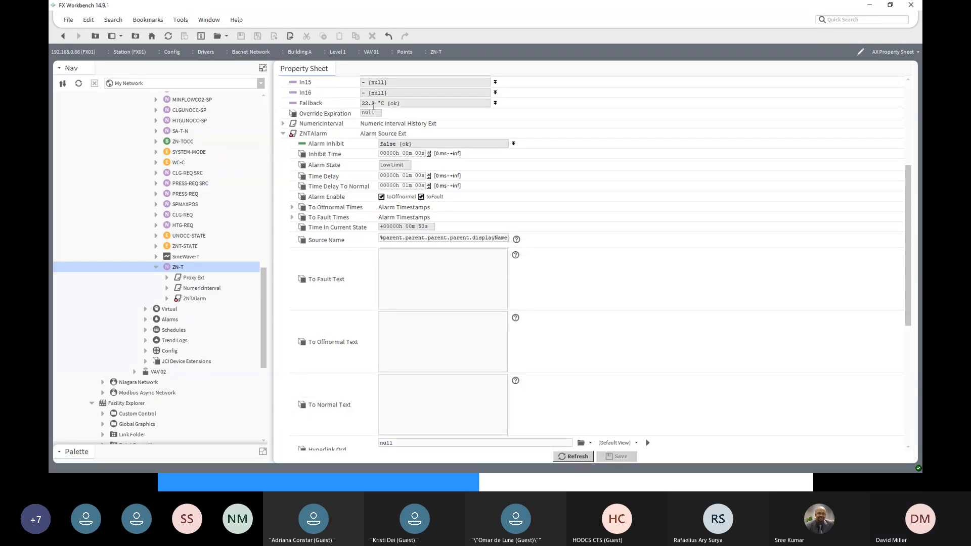
pyautogui.scroll(4, 374, 107)
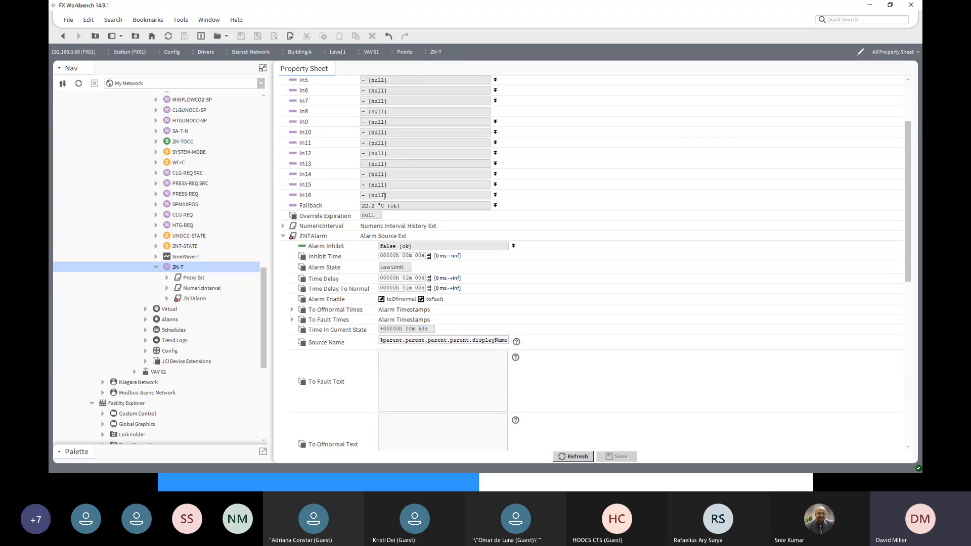
# - Review the remaining ZNTAlarm settings on ZN-T and locate the stored ZNTAlarm default under NumericAlarm in Point Extension Defaults
pyautogui.scroll(-3, 465, 281)
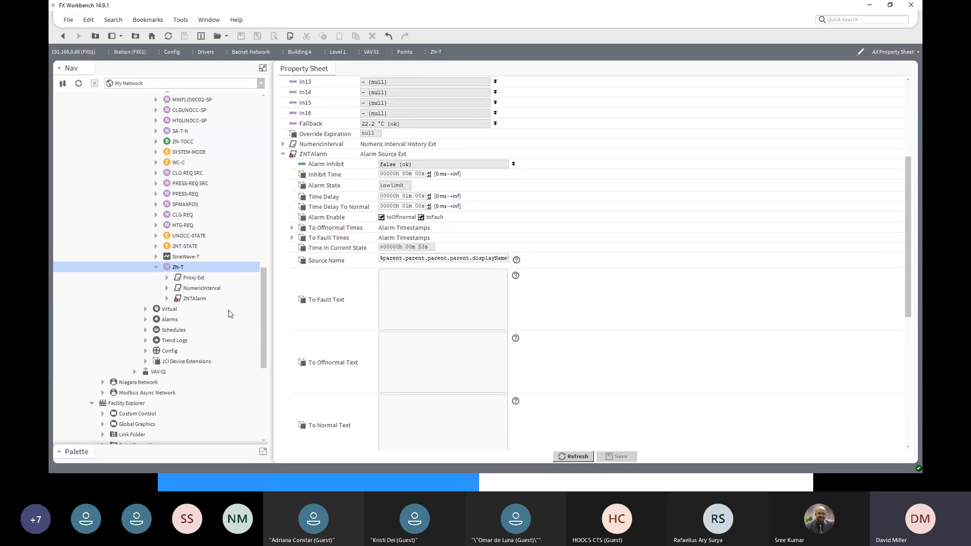
pyautogui.scroll(-7, 424, 368)
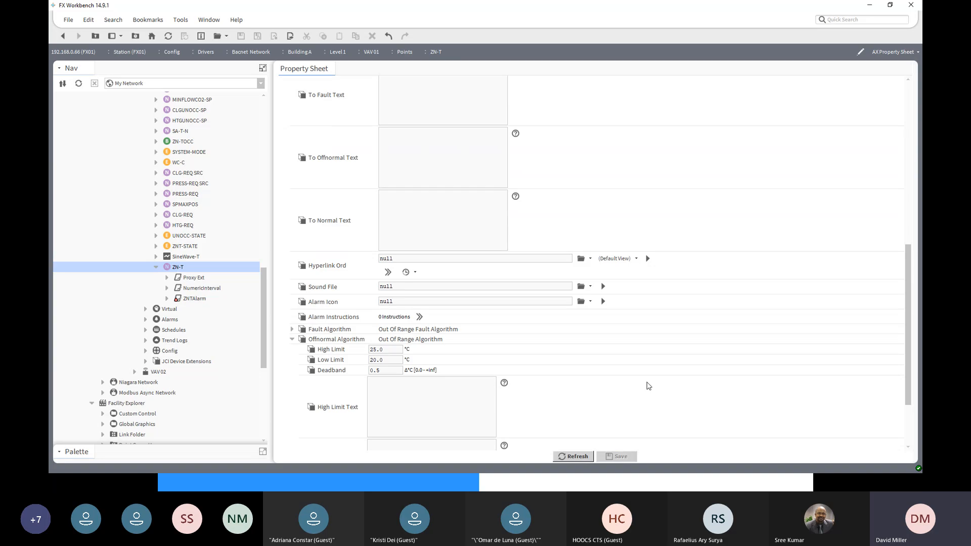
pyautogui.scroll(-3, 590, 325)
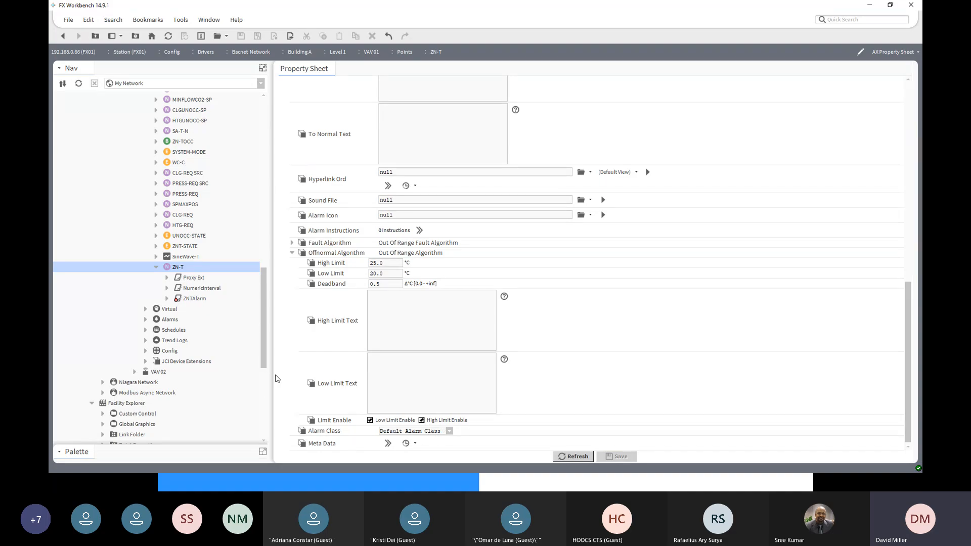
pyautogui.moveTo(264, 363); pyautogui.dragTo(262, 430)
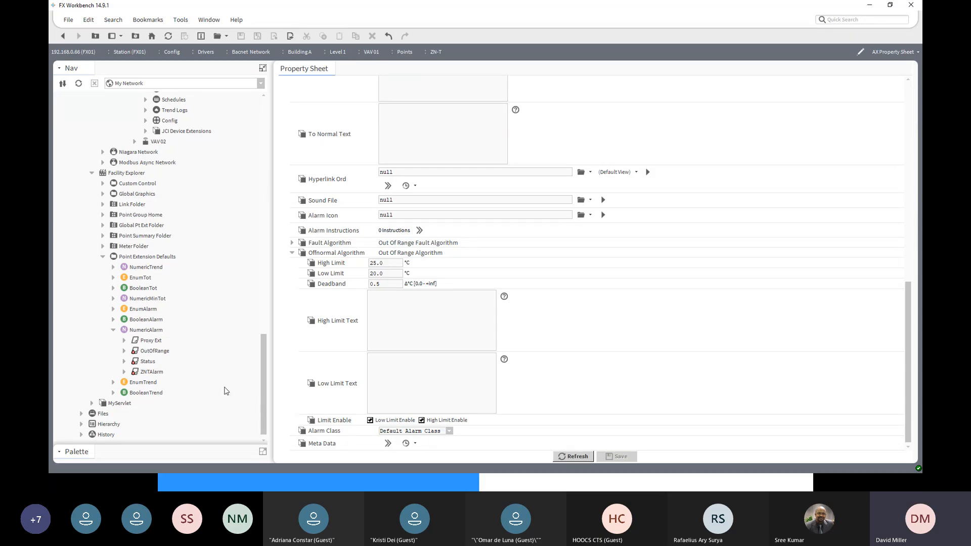
pyautogui.click(149, 376)
pyautogui.click(128, 259)
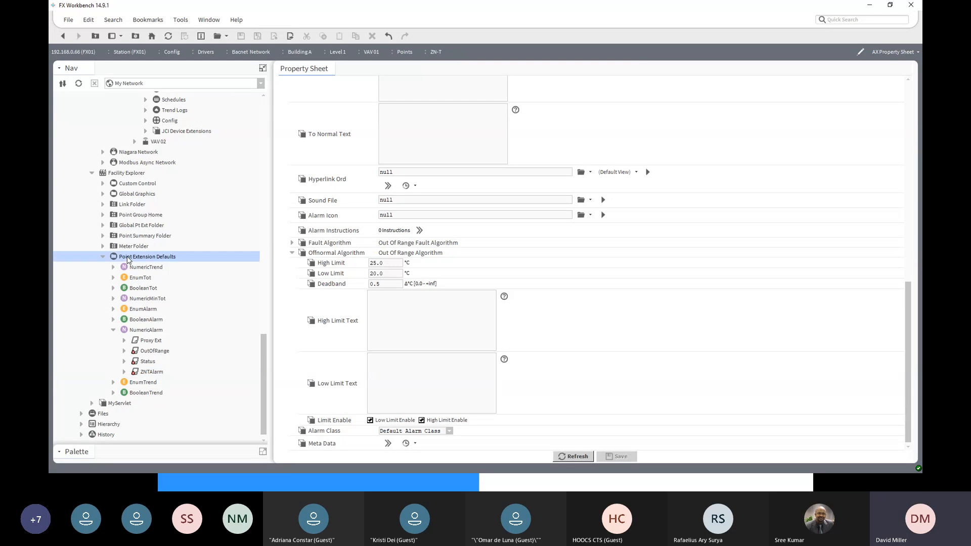
pyautogui.click(146, 374)
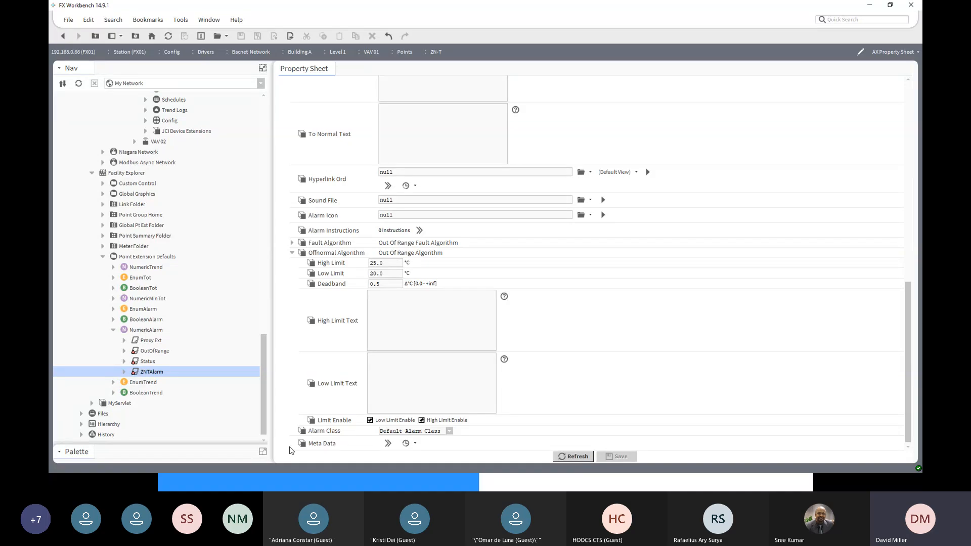
# - Override VAV 01's ZN-T point to 26 °C for 15 minutes
pyautogui.scroll(10, 646, 433)
pyautogui.scroll(5, 646, 433)
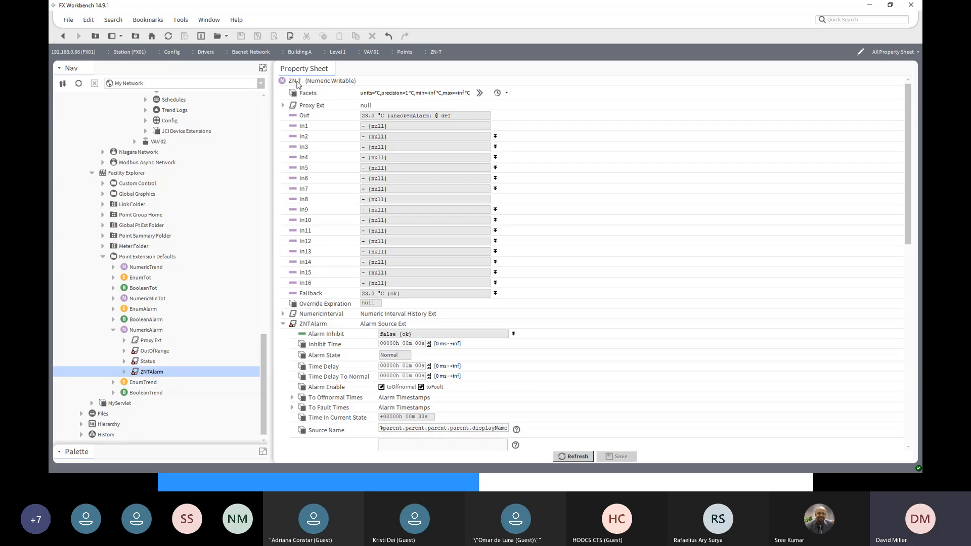
pyautogui.rightClick(297, 82)
pyautogui.moveTo(312, 99)
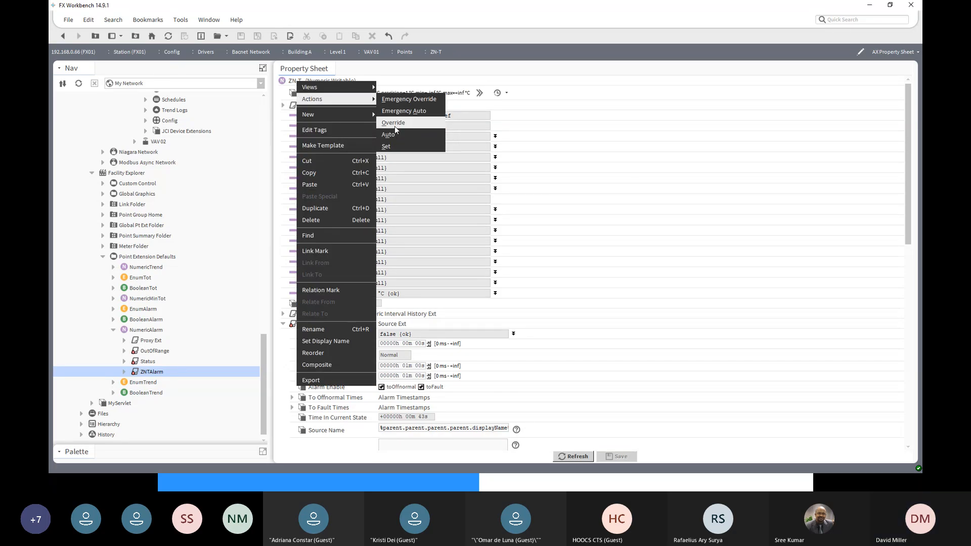
pyautogui.click(394, 123)
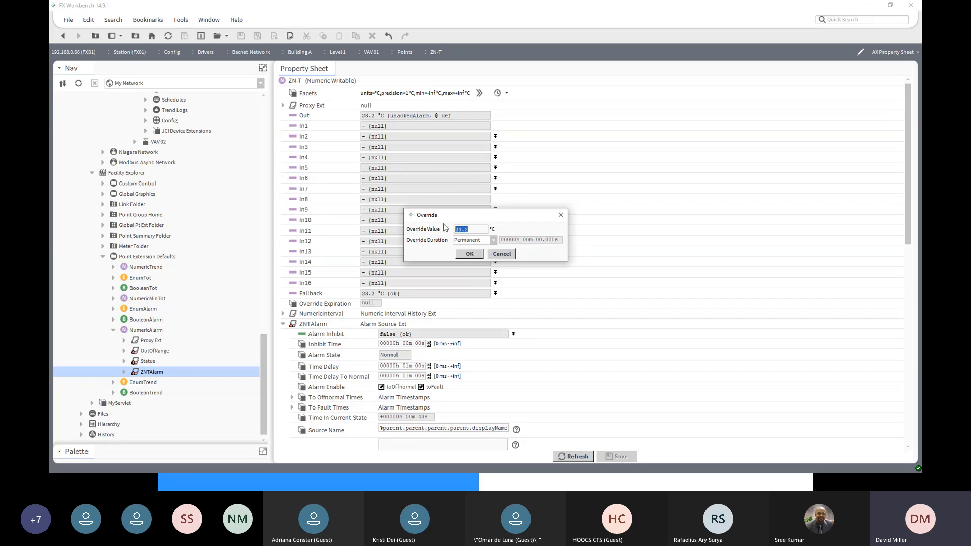
pyautogui.write('26')
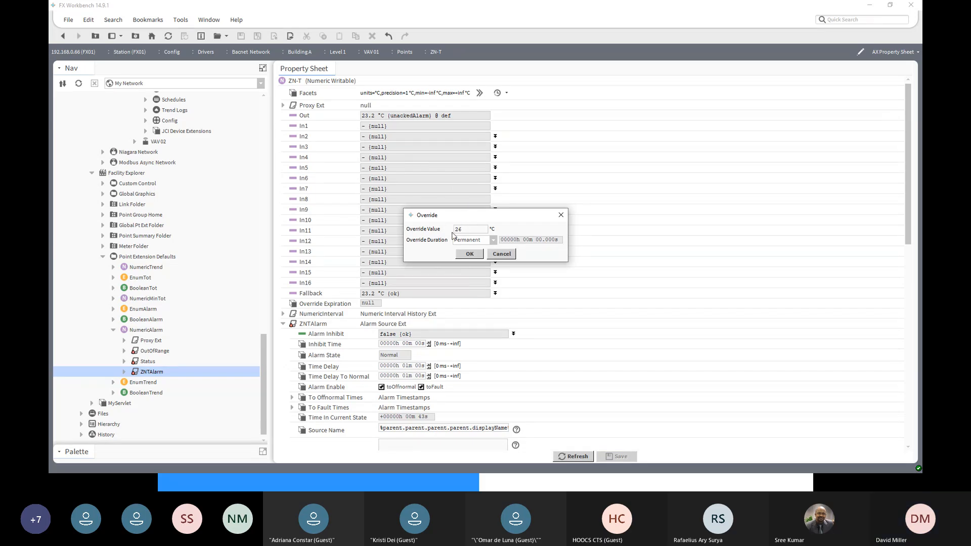
pyautogui.click(493, 240)
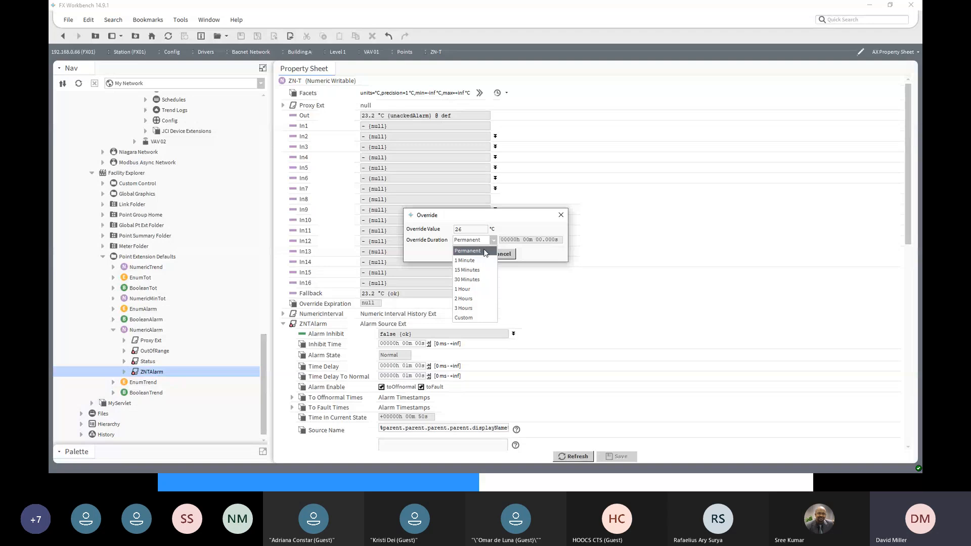
pyautogui.click(468, 270)
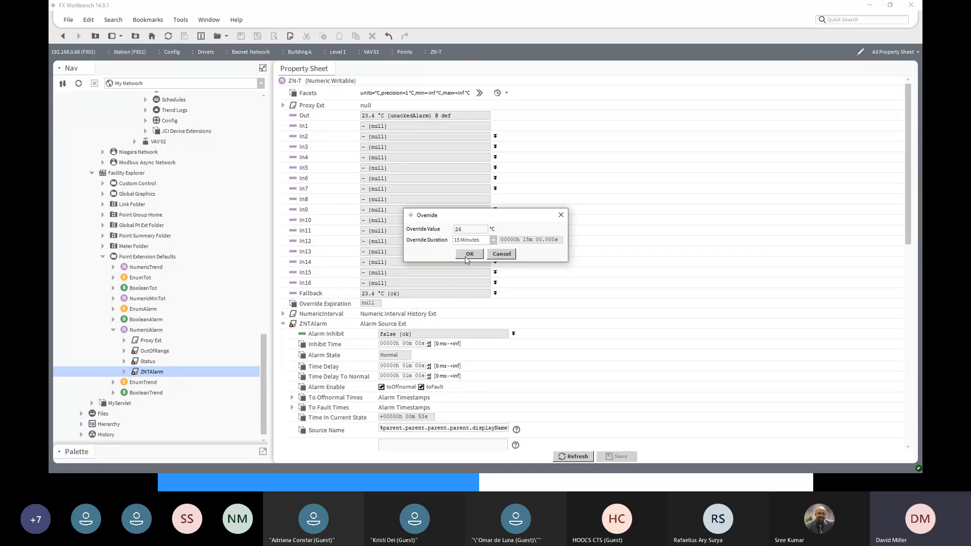
pyautogui.click(464, 256)
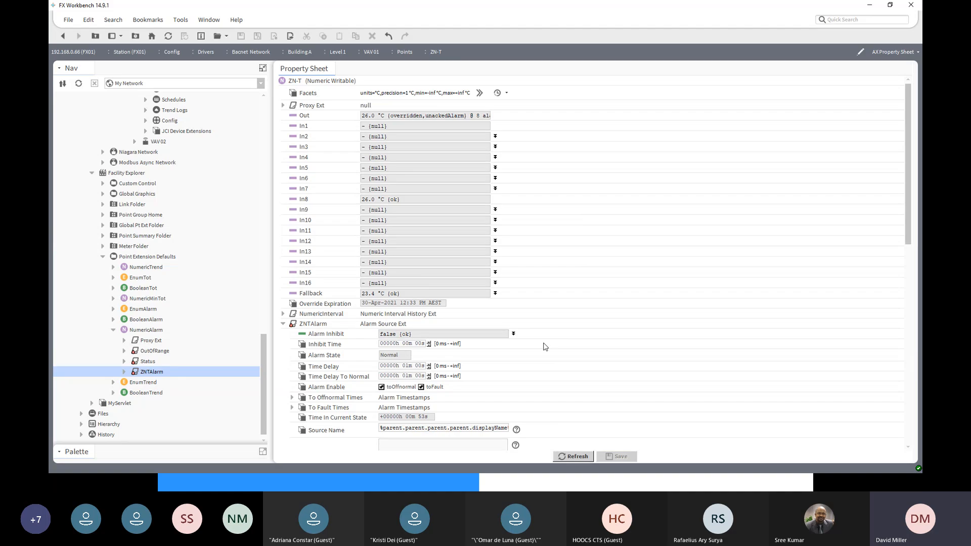
# - Expand the station's Services and AlarmService, and open AlarmService's wire sheet
pyautogui.scroll(-2, 544, 347)
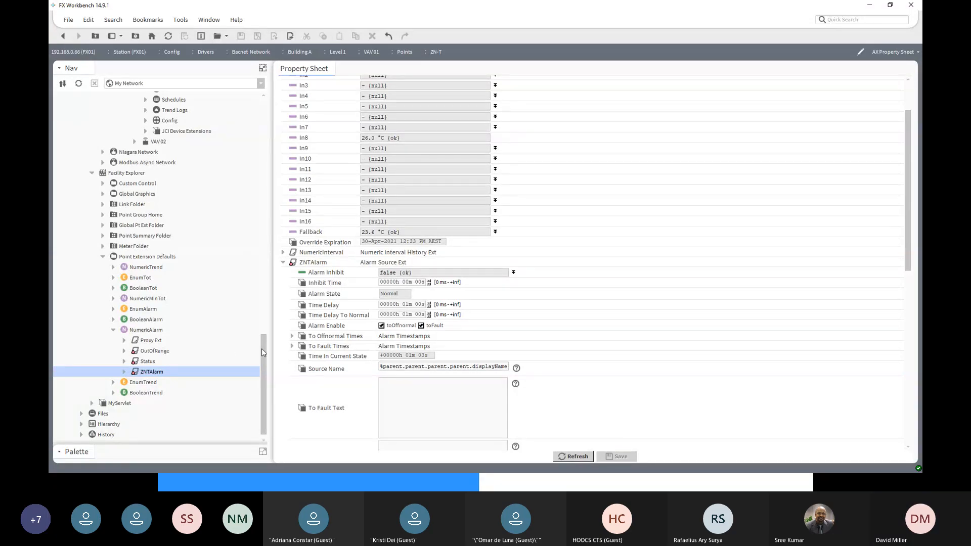
pyautogui.moveTo(262, 350); pyautogui.dragTo(253, 145)
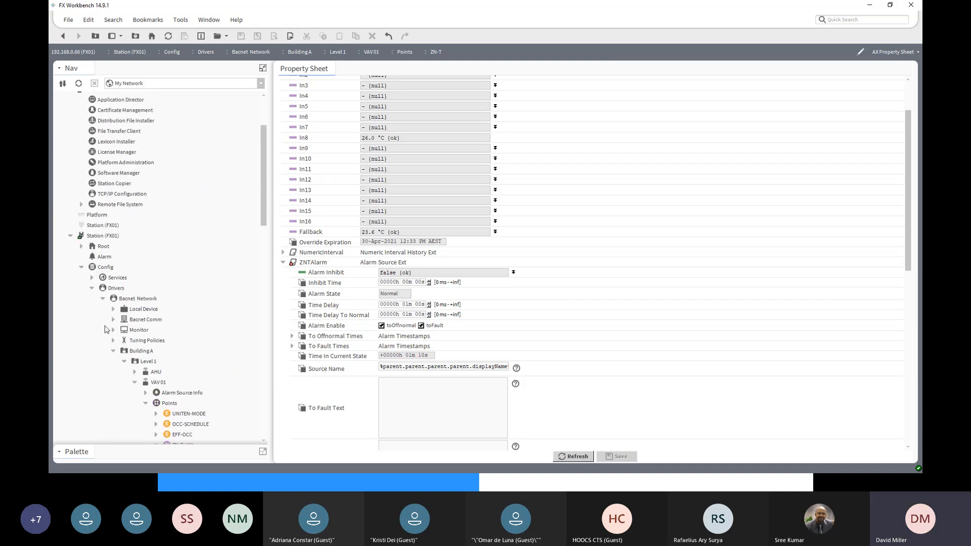
pyautogui.click(92, 278)
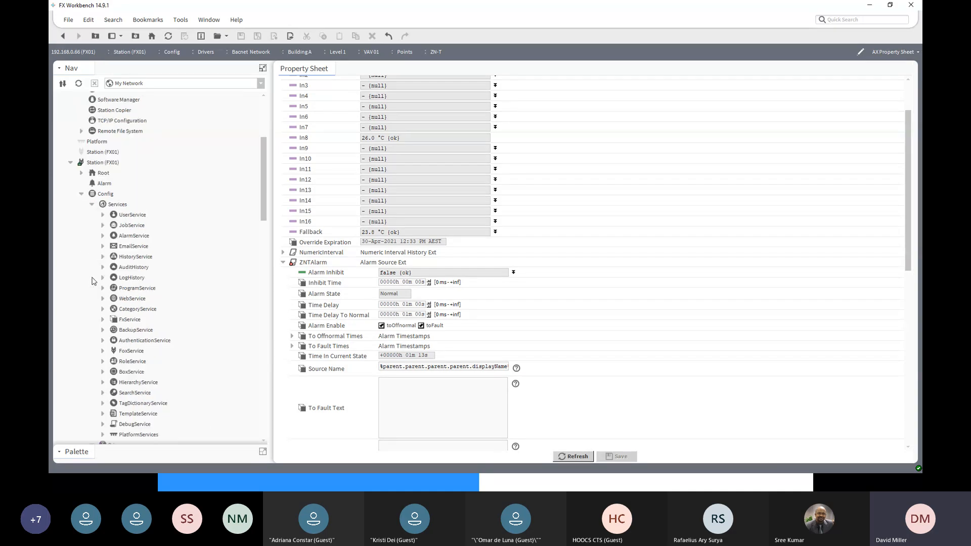
pyautogui.click(103, 236)
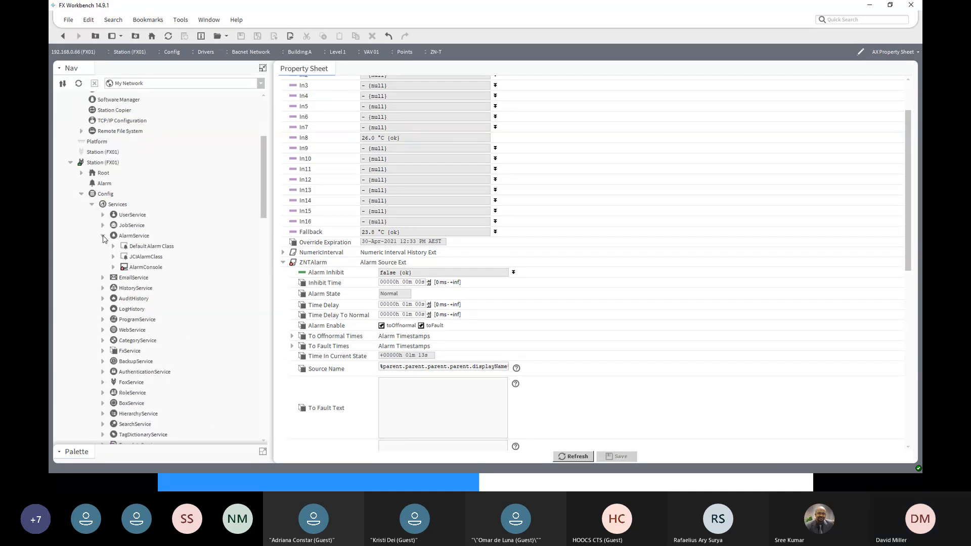
pyautogui.doubleClick(129, 236)
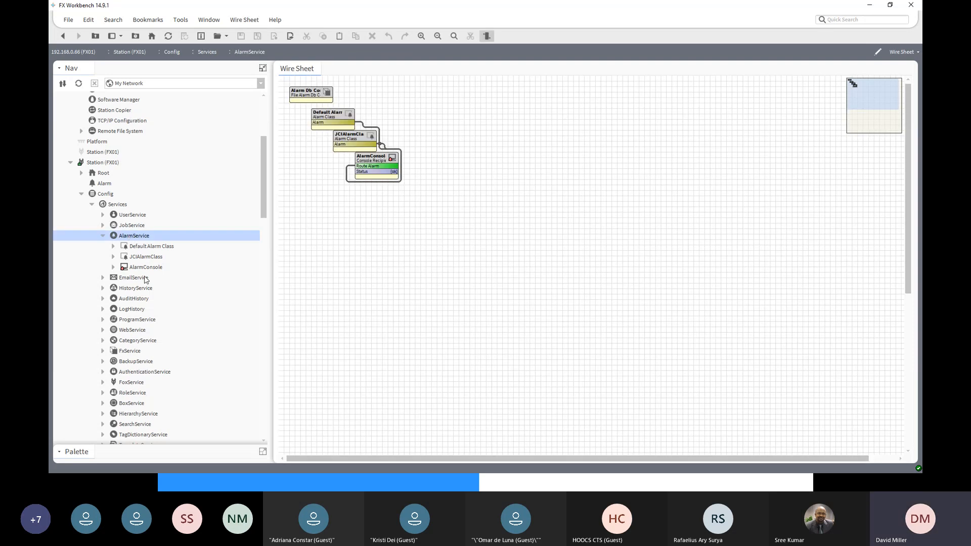
# - Move the AlarmConsole block to the right of the two alarm class blocks and open the alarm console
pyautogui.click(158, 248)
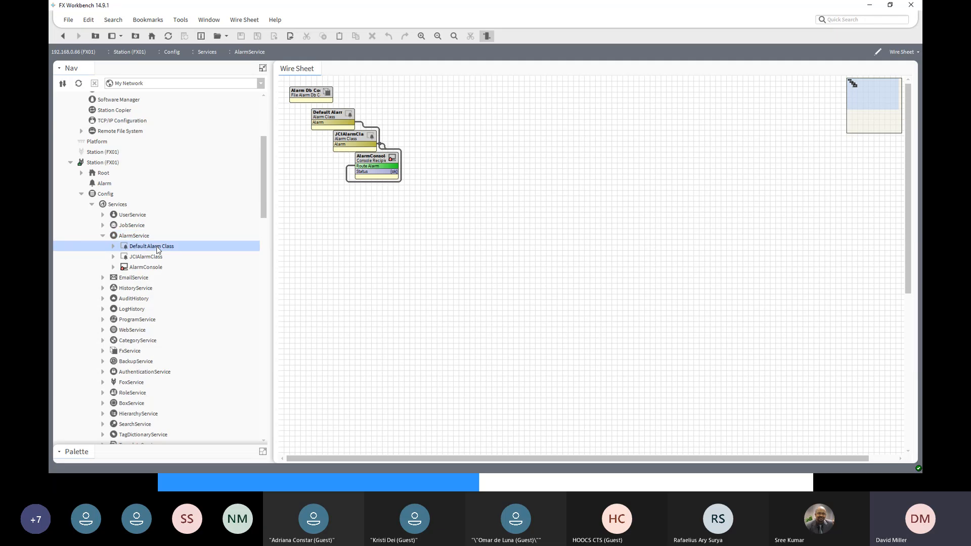
pyautogui.click(336, 114)
pyautogui.moveTo(370, 162); pyautogui.dragTo(490, 129)
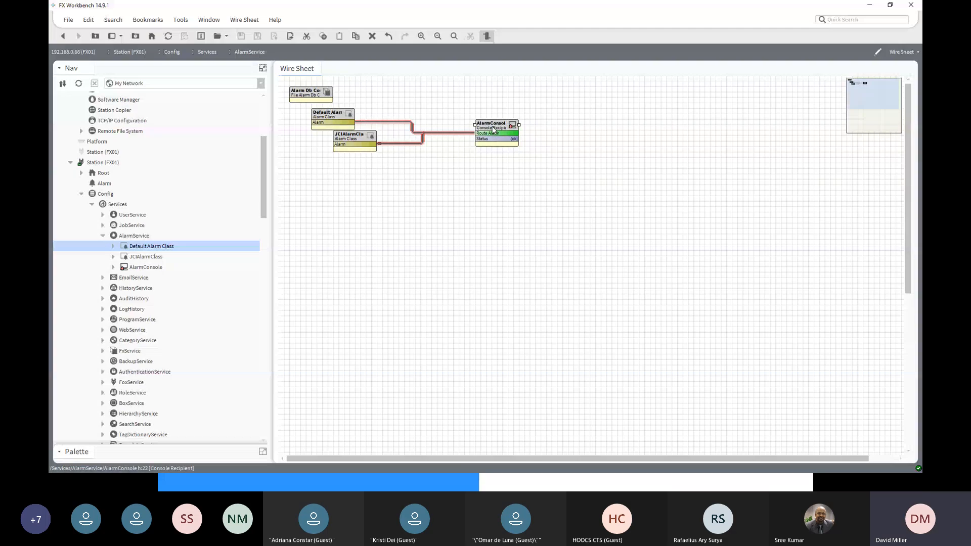
pyautogui.doubleClick(493, 130)
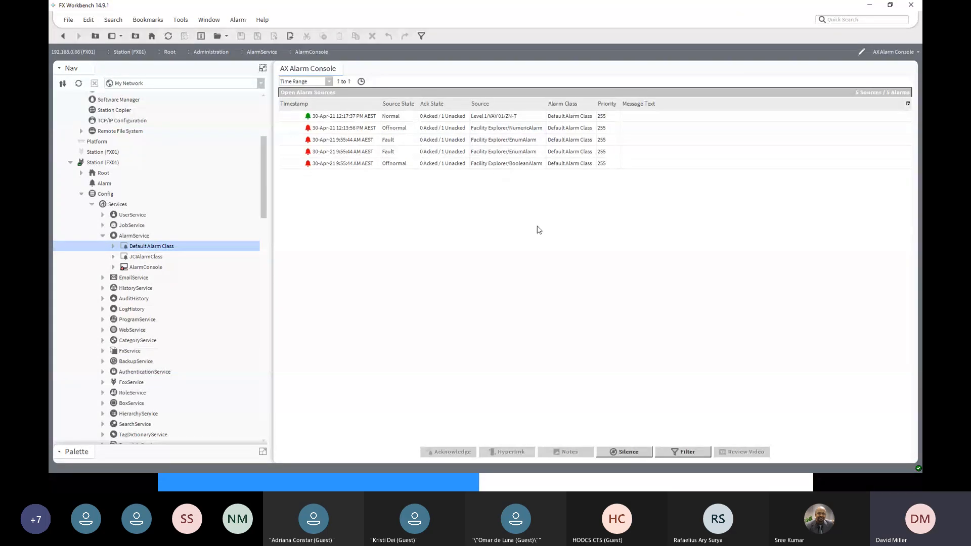
# - Acknowledge the Level 1/VAV 01/ZN-T alarm, followed by all the open alarms listed in the console
pyautogui.click(517, 119)
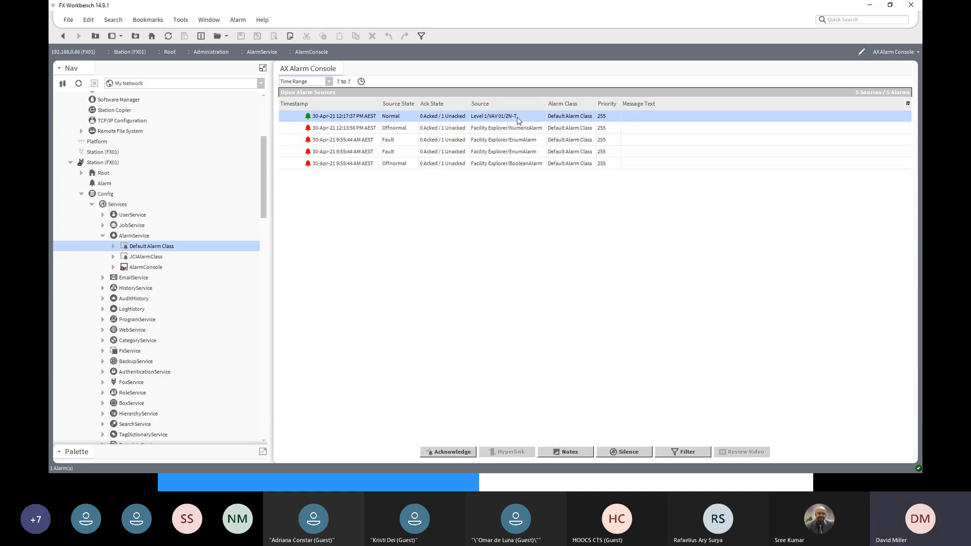
pyautogui.click(454, 454)
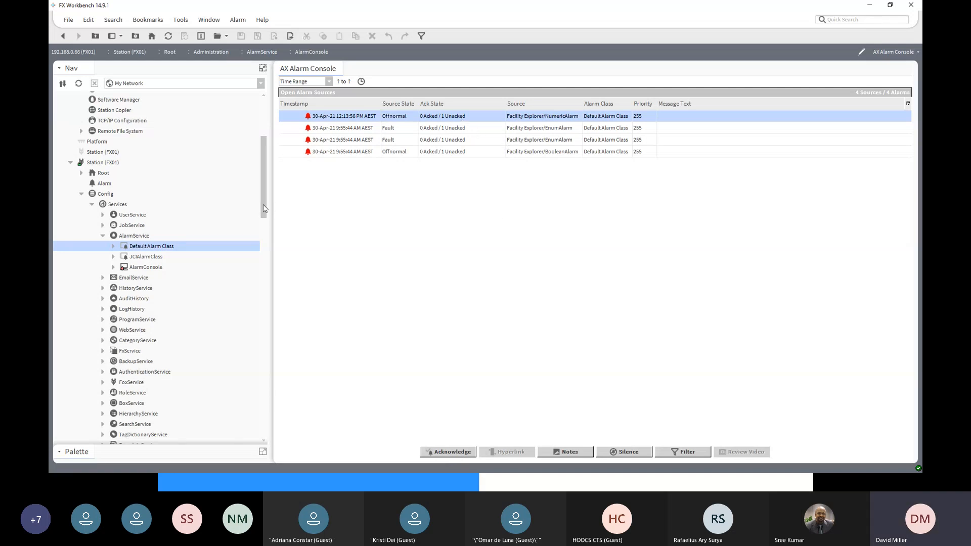
pyautogui.moveTo(262, 206); pyautogui.dragTo(261, 388)
pyautogui.scroll(4, 201, 286)
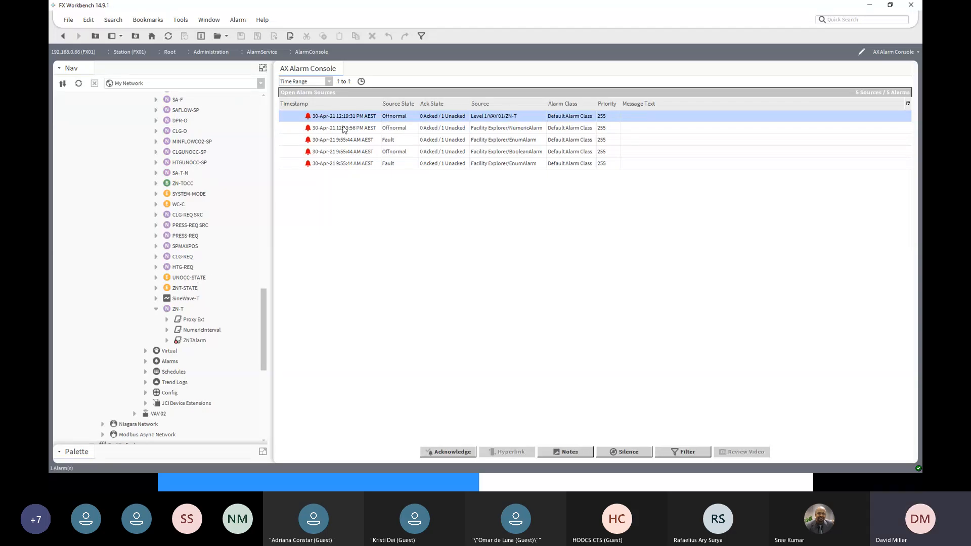
pyautogui.keyDown('shift'); pyautogui.click(348, 163); pyautogui.keyUp('shift')
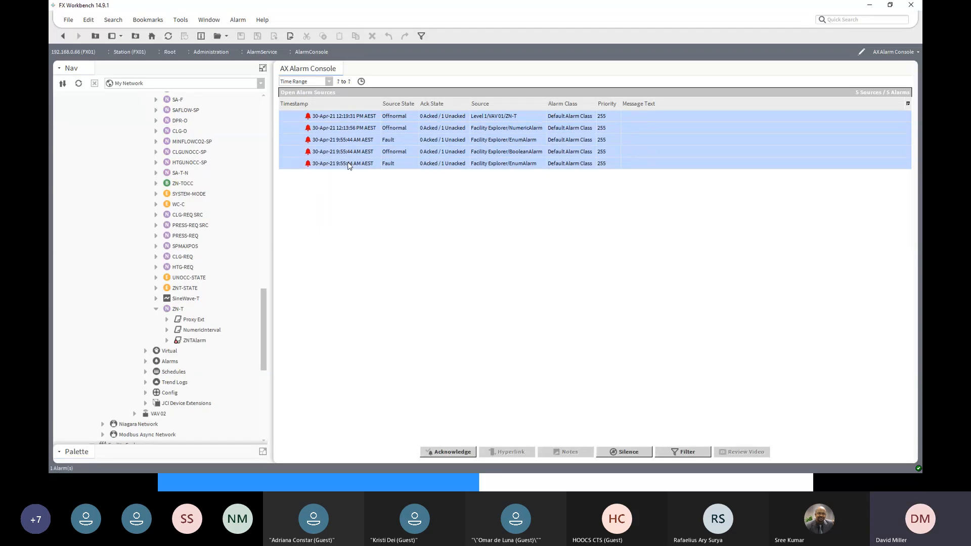
pyautogui.click(460, 452)
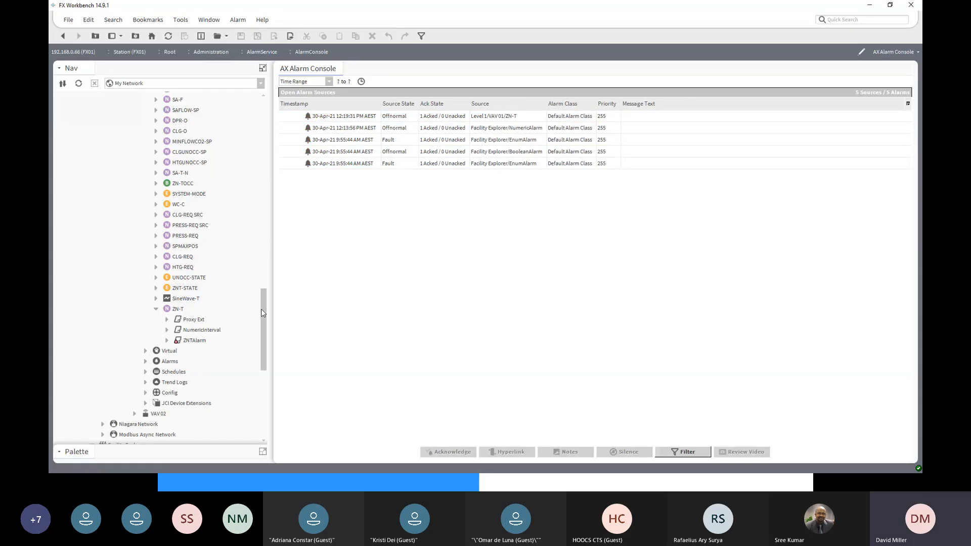
# - Collapse VAV 01, expand VAV 02 and show its Points in the Jci Point Extension Manager view
pyautogui.moveTo(261, 308); pyautogui.dragTo(253, 244)
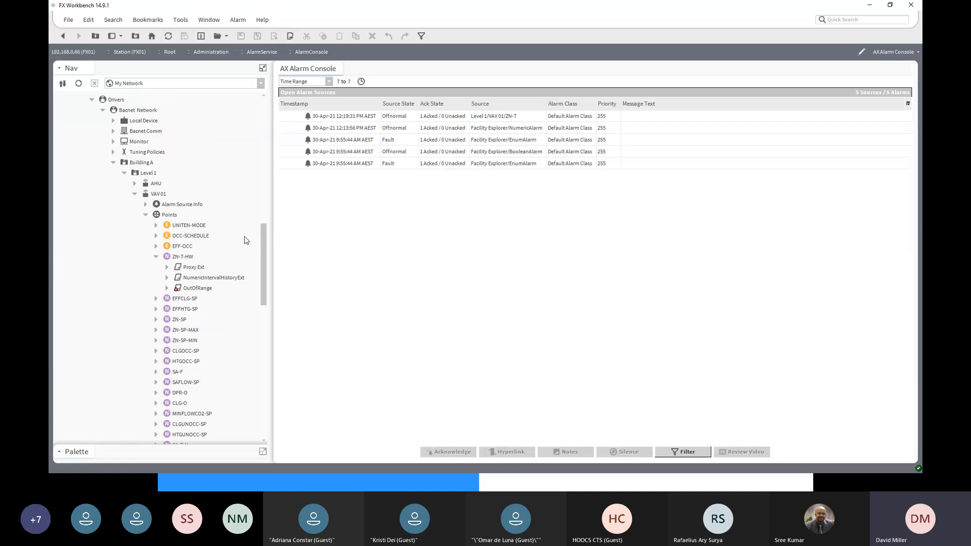
pyautogui.click(134, 194)
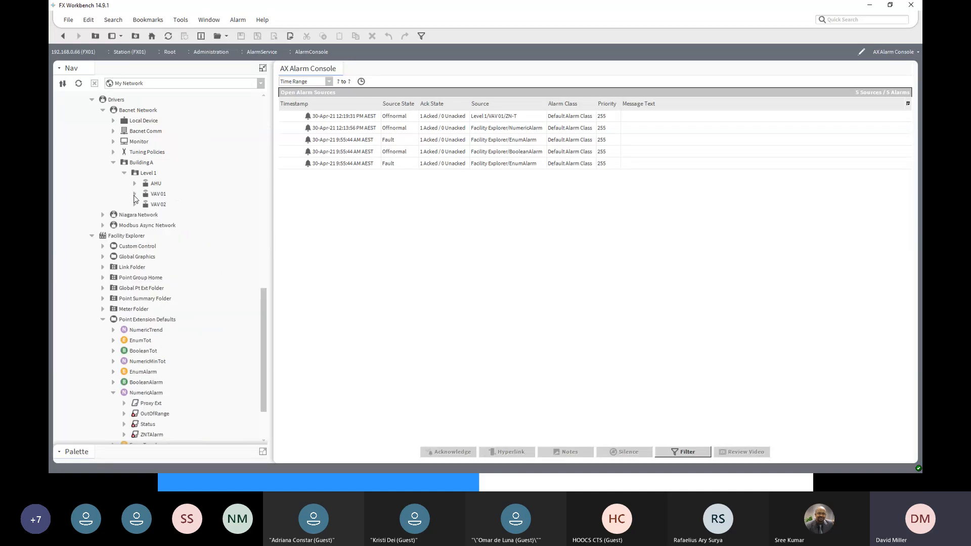
pyautogui.click(134, 205)
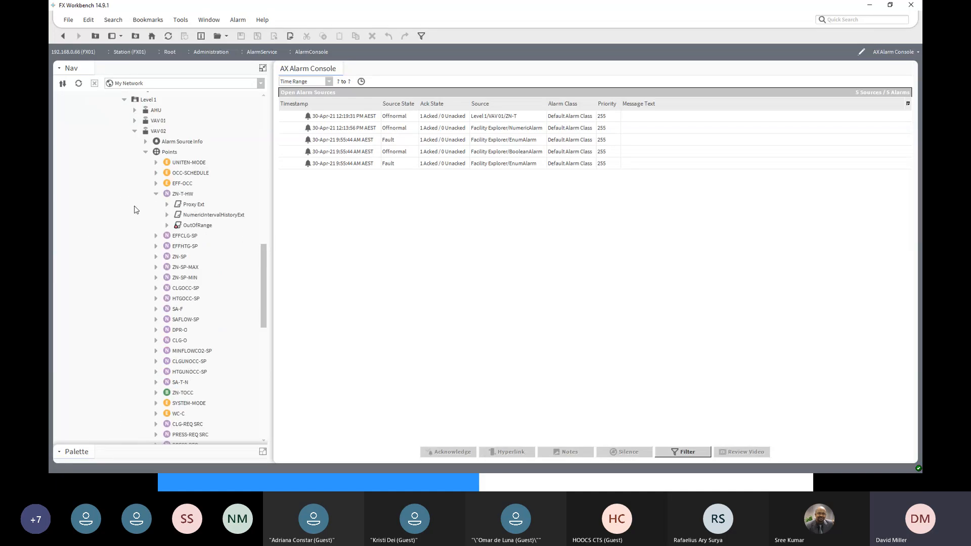
pyautogui.doubleClick(168, 154)
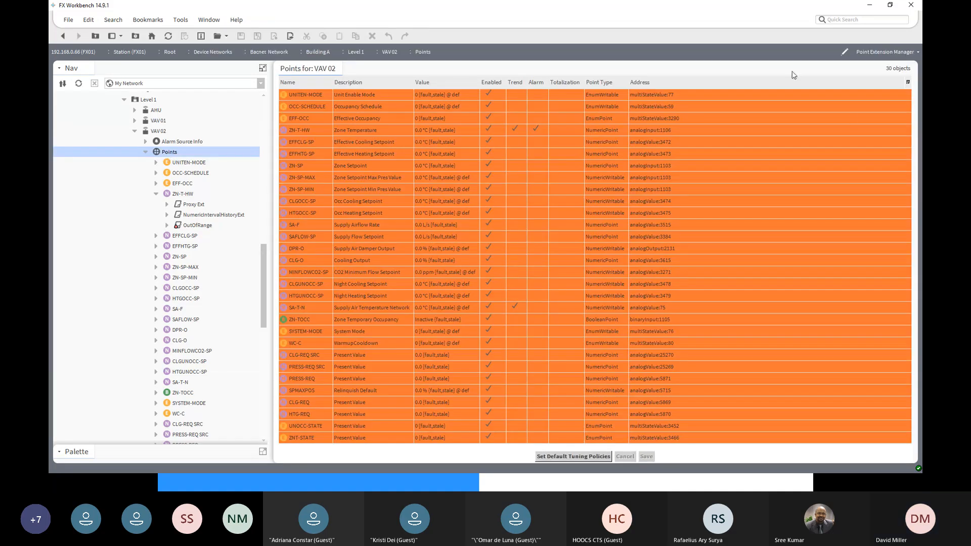
pyautogui.click(911, 51)
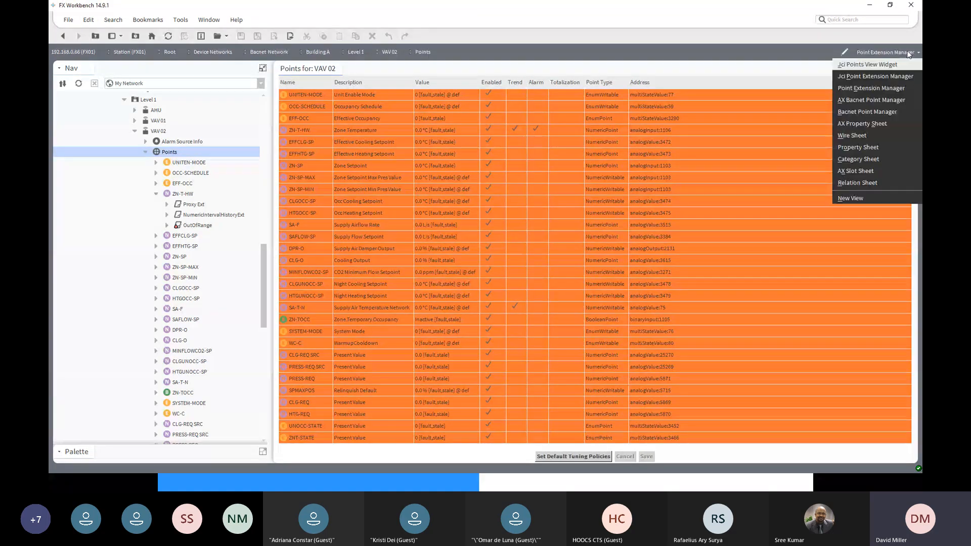
pyautogui.click(889, 76)
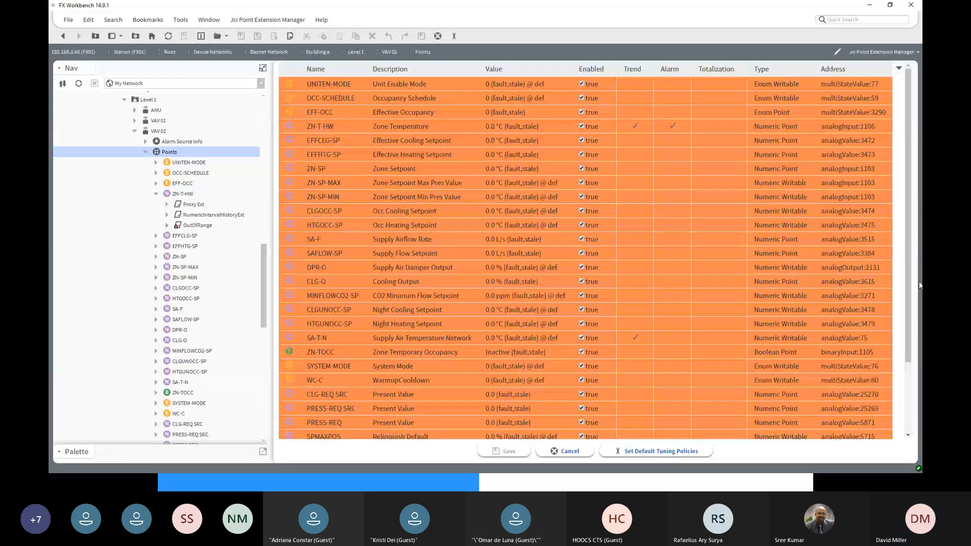
# - Add the ZNT Alarm extension to VAV 02's ZN-T point and save the point extensions
pyautogui.scroll(-3, 907, 324)
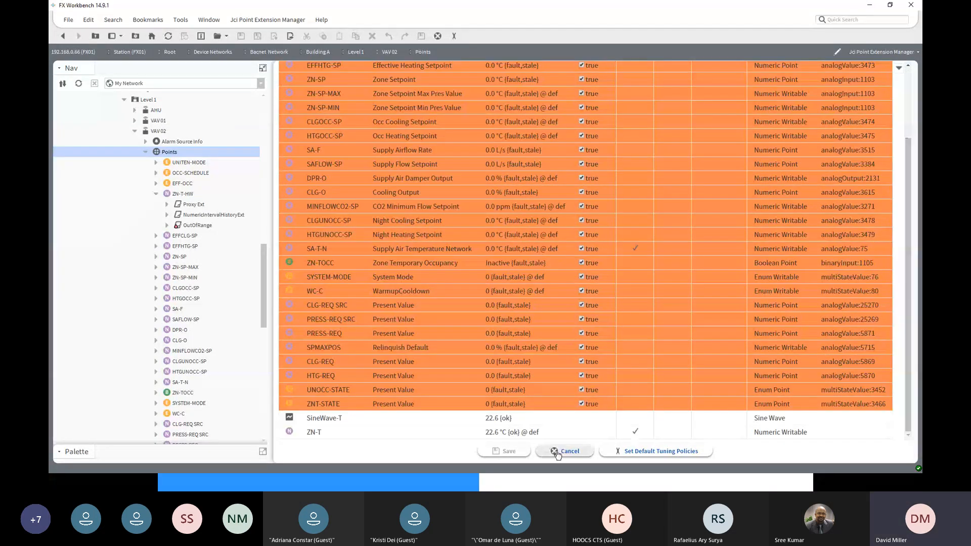
pyautogui.rightClick(495, 439)
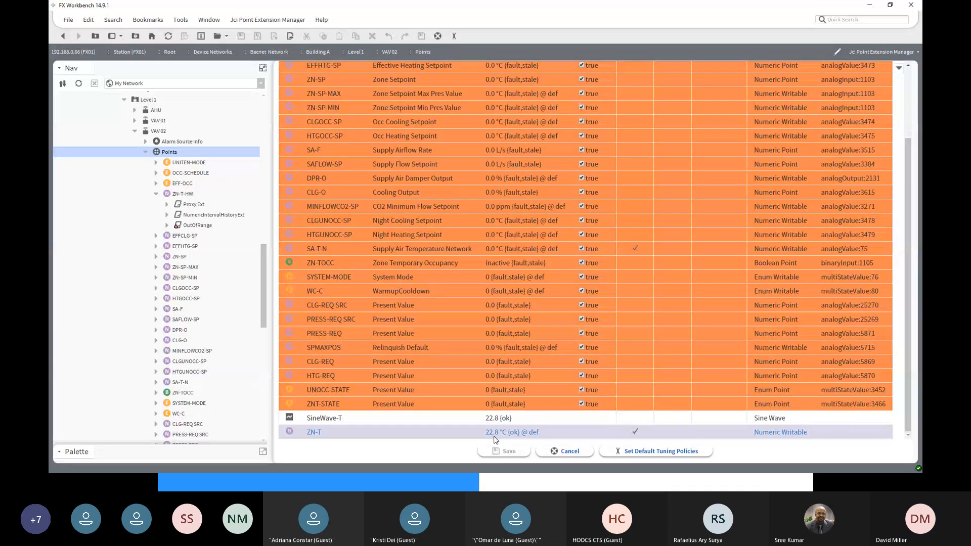
pyautogui.rightClick(668, 436)
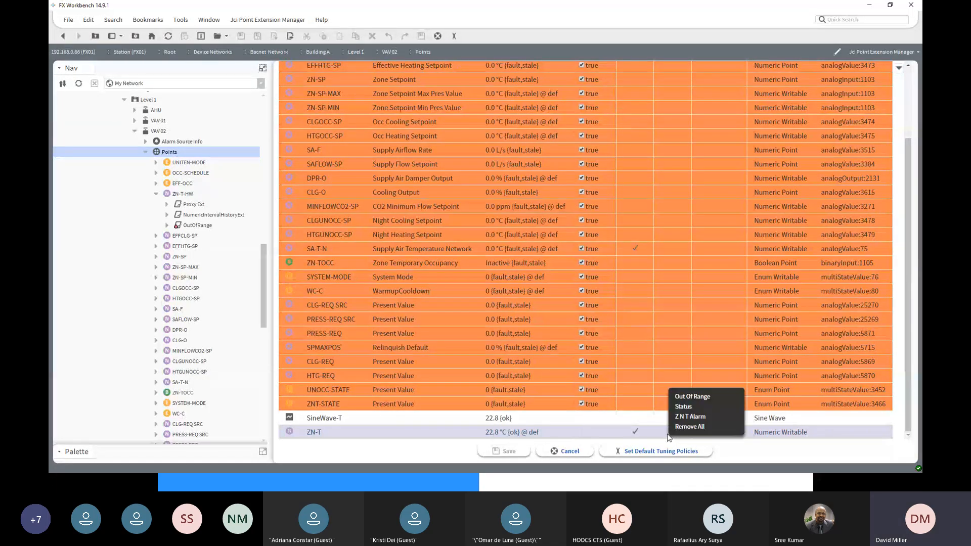
pyautogui.click(687, 417)
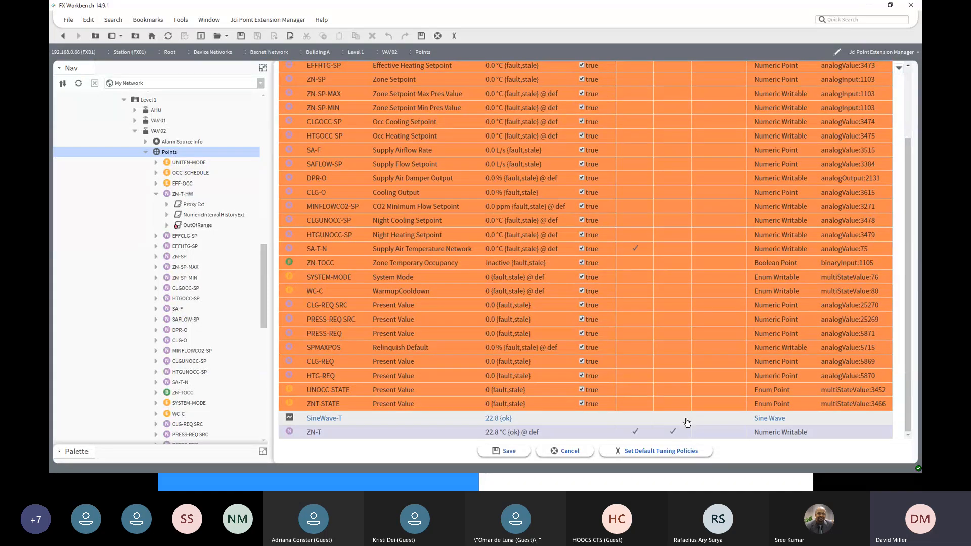
pyautogui.click(504, 454)
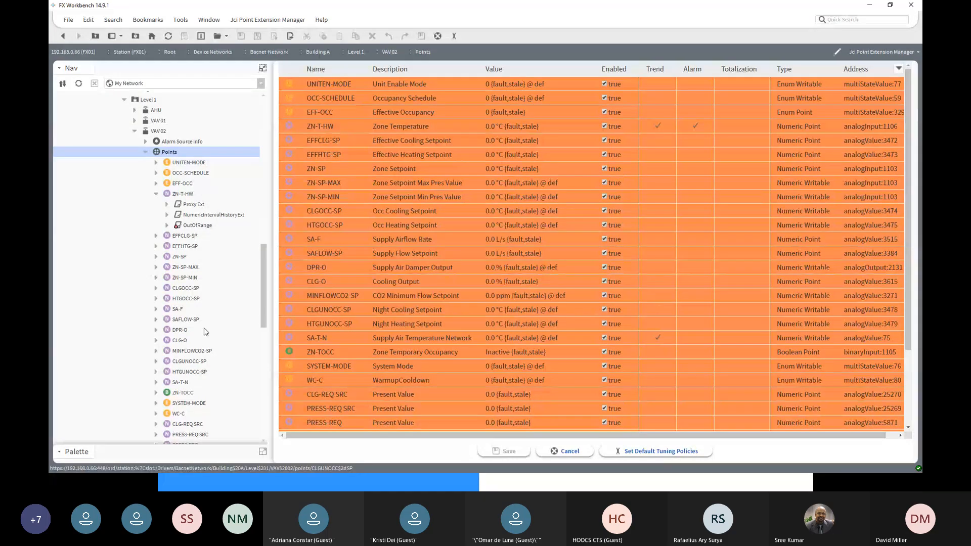
# - Override VAV 02's ZN-T point to 19 °C for 15 minutes
pyautogui.moveTo(262, 304); pyautogui.dragTo(263, 360)
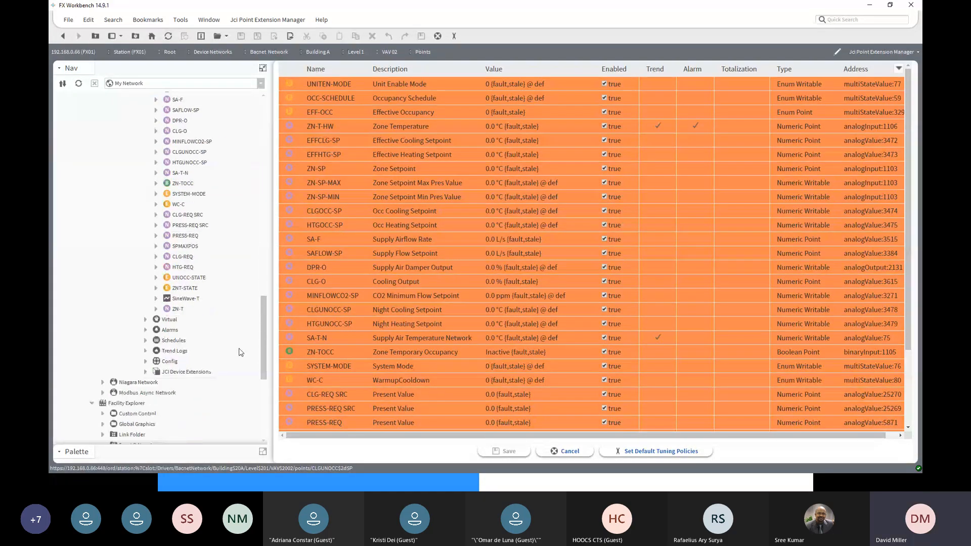
pyautogui.rightClick(178, 308)
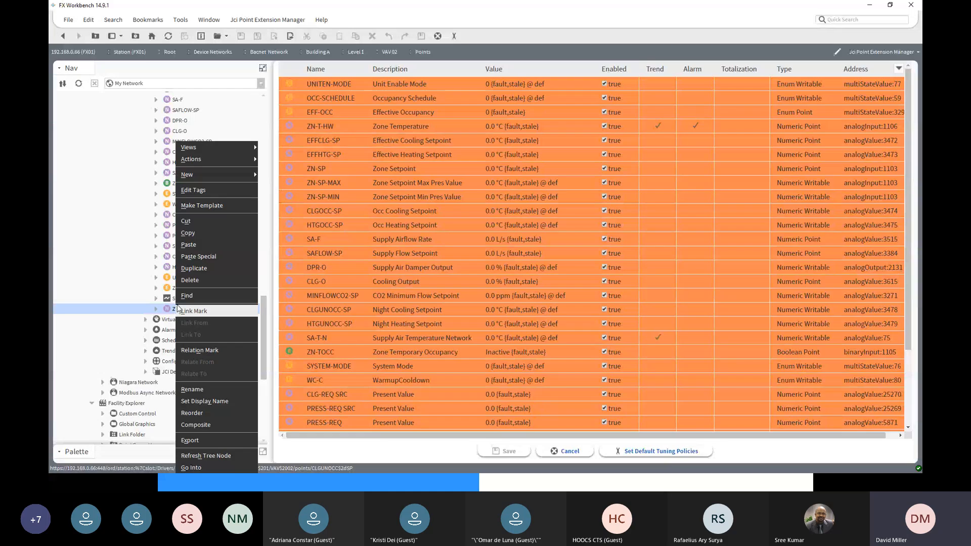
pyautogui.moveTo(203, 161)
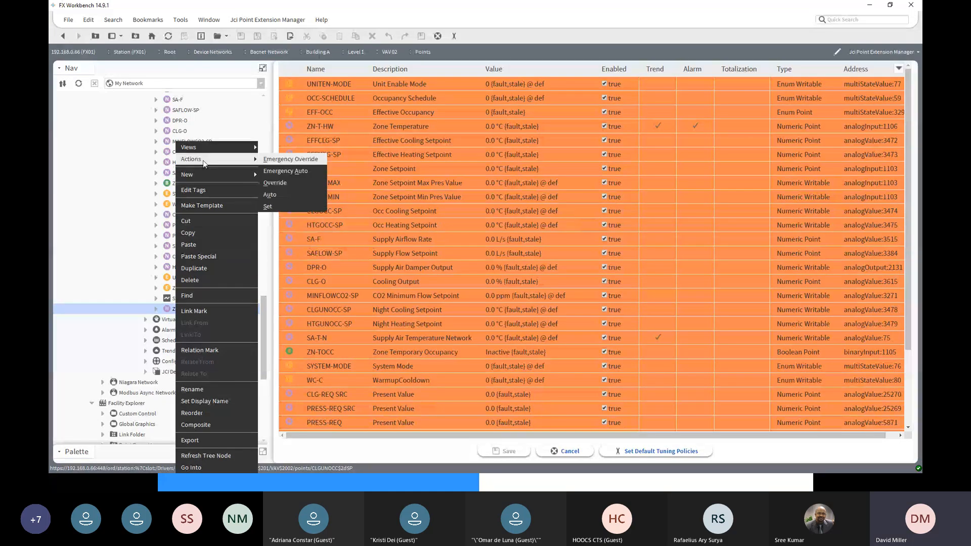
pyautogui.click(276, 183)
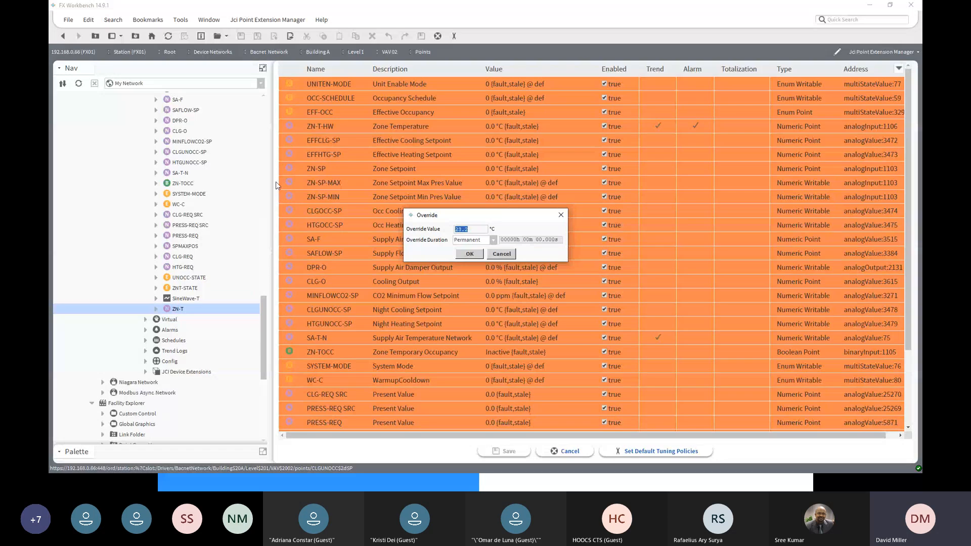
pyautogui.write('19')
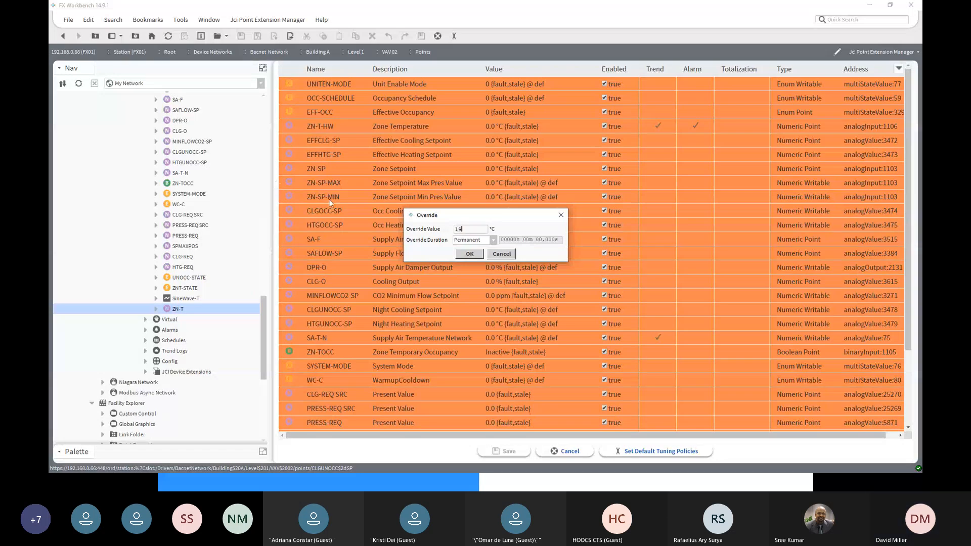
pyautogui.click(493, 239)
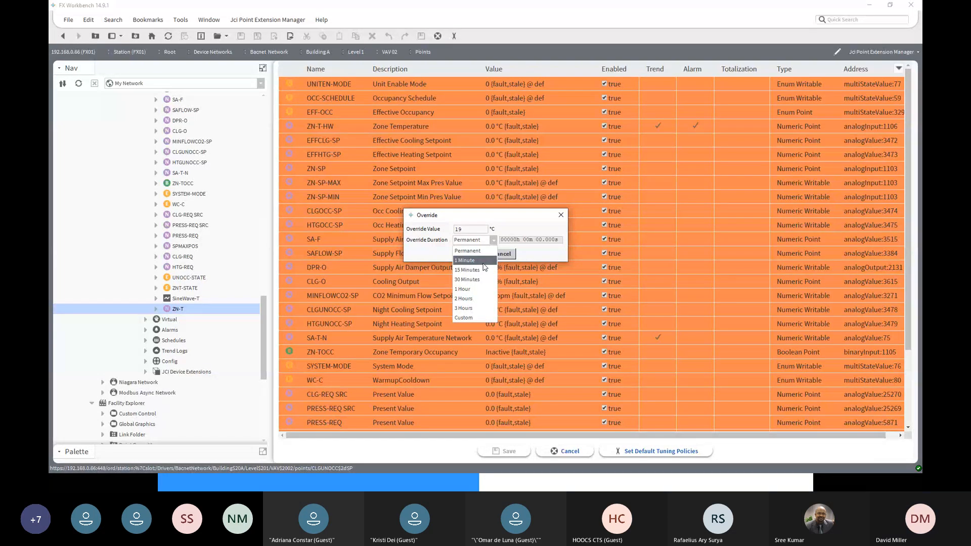
pyautogui.click(466, 270)
pyautogui.click(469, 255)
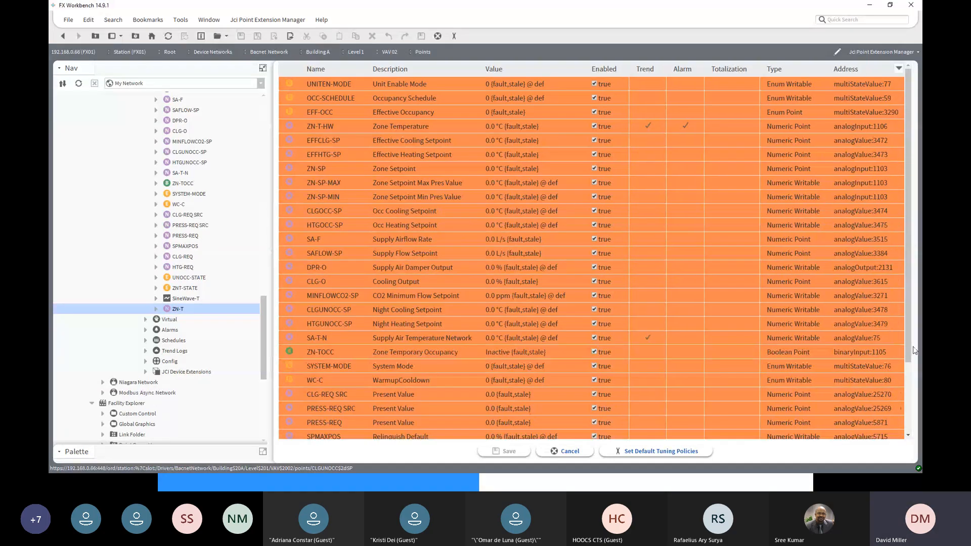
# - Check ZN-T's alarm status in VAV 02's point list and open the AlarmConsole under AlarmService
pyautogui.scroll(-3, 906, 350)
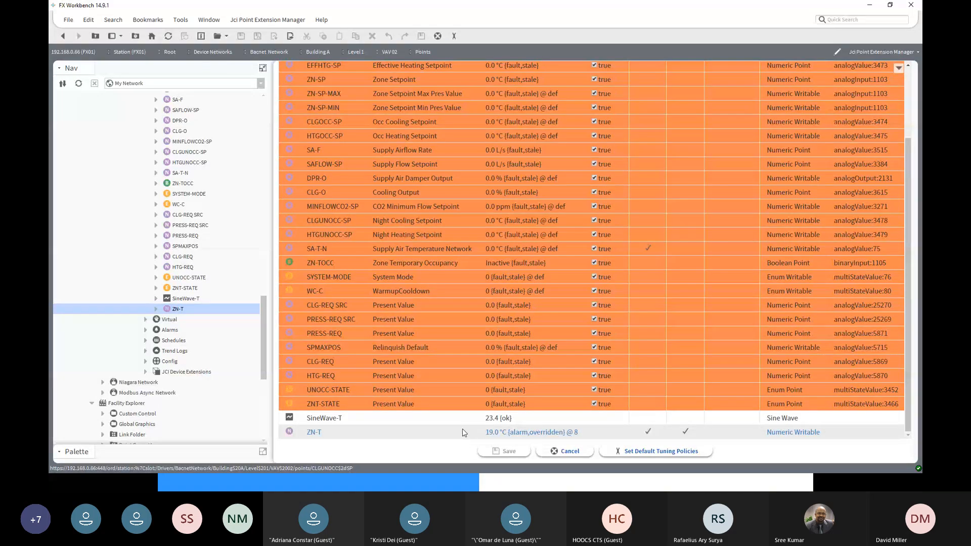
pyautogui.moveTo(265, 306); pyautogui.dragTo(262, 152)
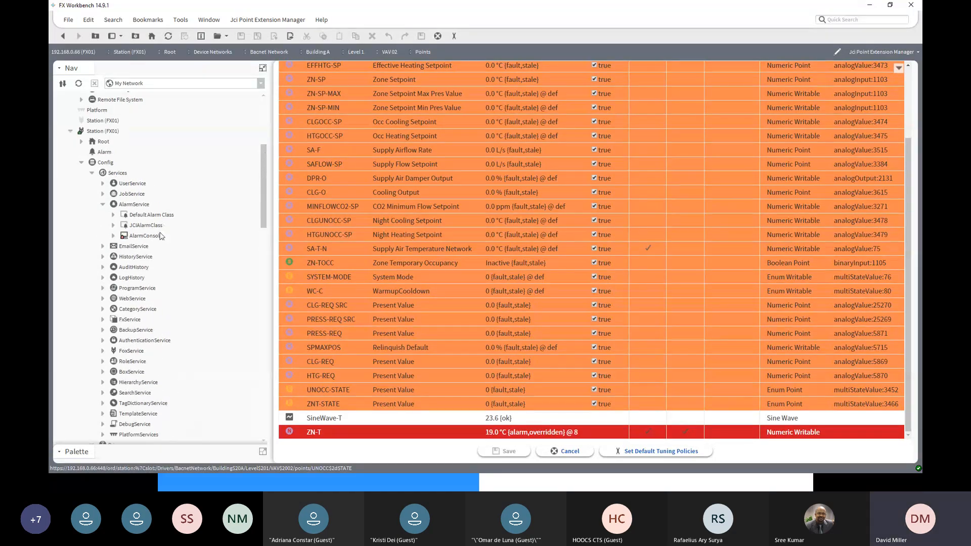
pyautogui.doubleClick(151, 236)
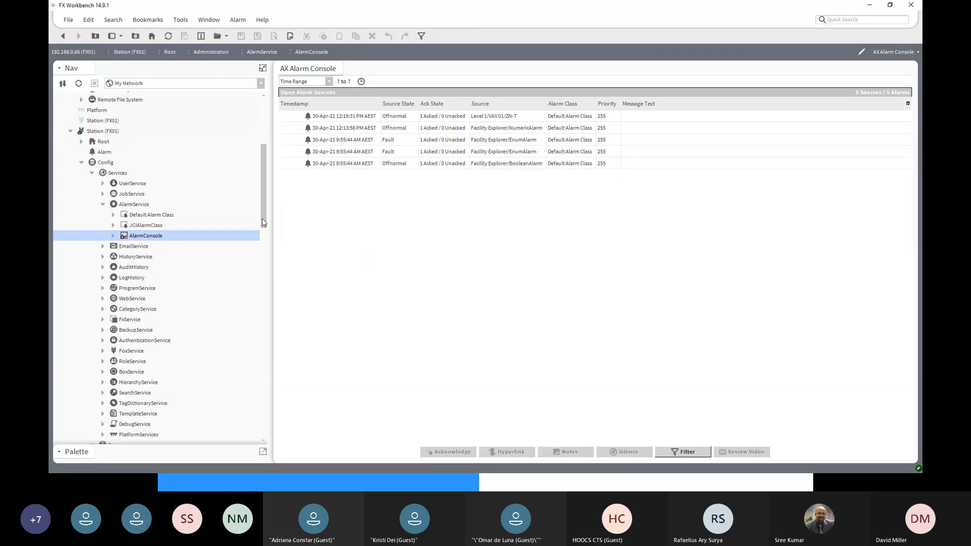
# - Expand VAV 02's ZN-T point and its ZNTAlarm extension in the navigation tree
pyautogui.moveTo(262, 220); pyautogui.dragTo(272, 414)
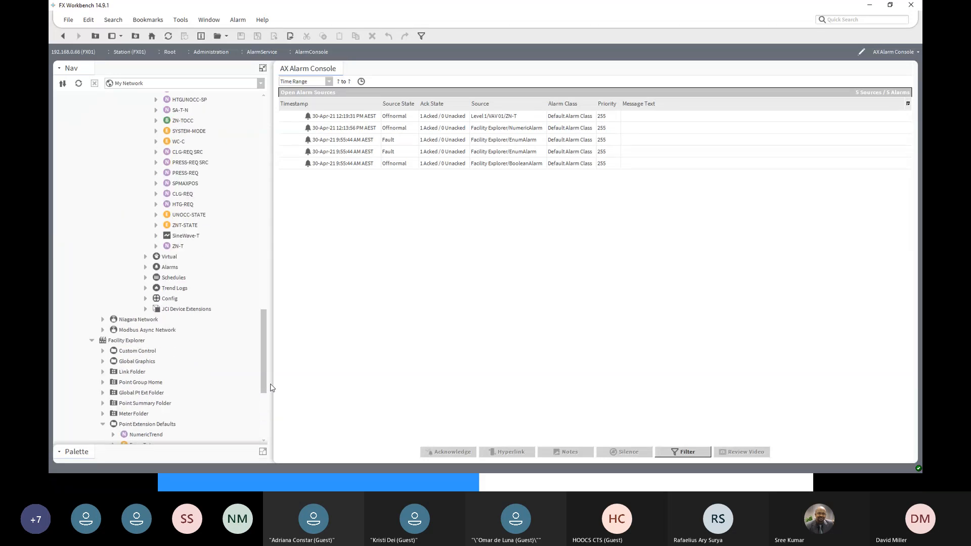
pyautogui.click(156, 245)
pyautogui.click(167, 278)
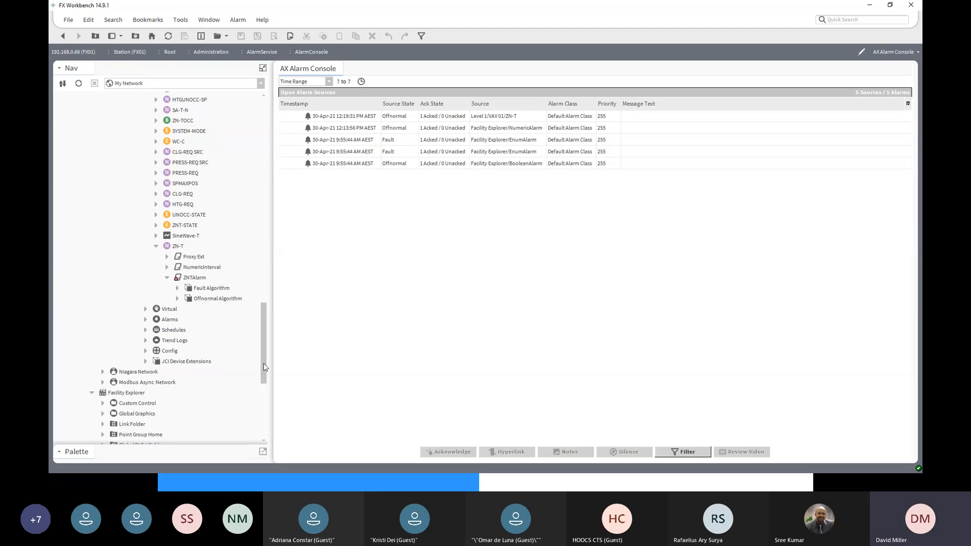
# - Examine NumericAlarm under Point Extension Defaults and expand NumericTrend to show its default trend extensions
pyautogui.moveTo(262, 372); pyautogui.dragTo(261, 436)
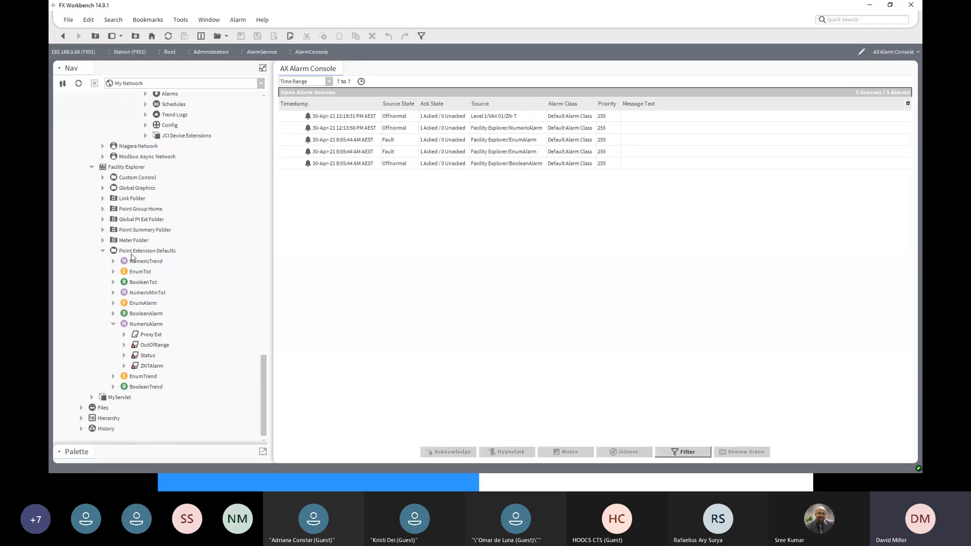
pyautogui.click(129, 326)
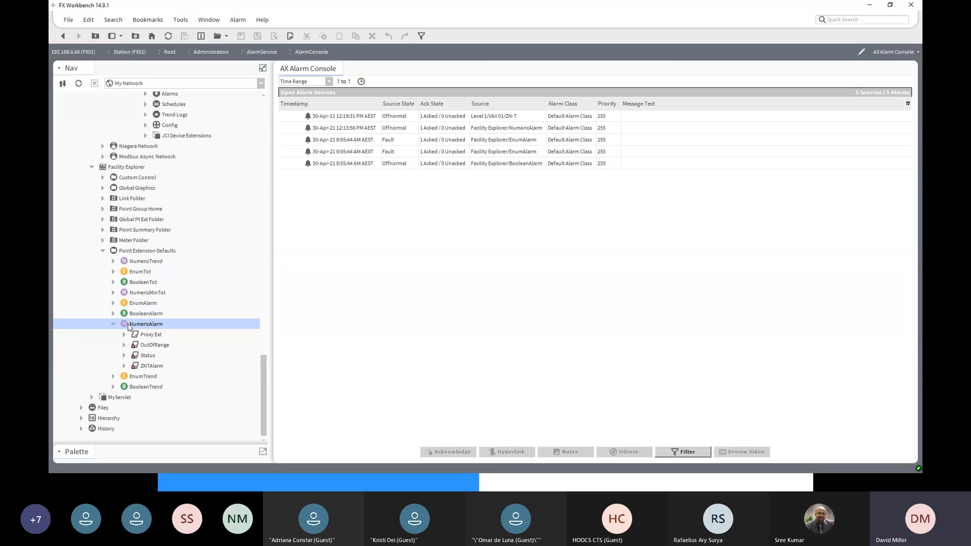
pyautogui.click(140, 263)
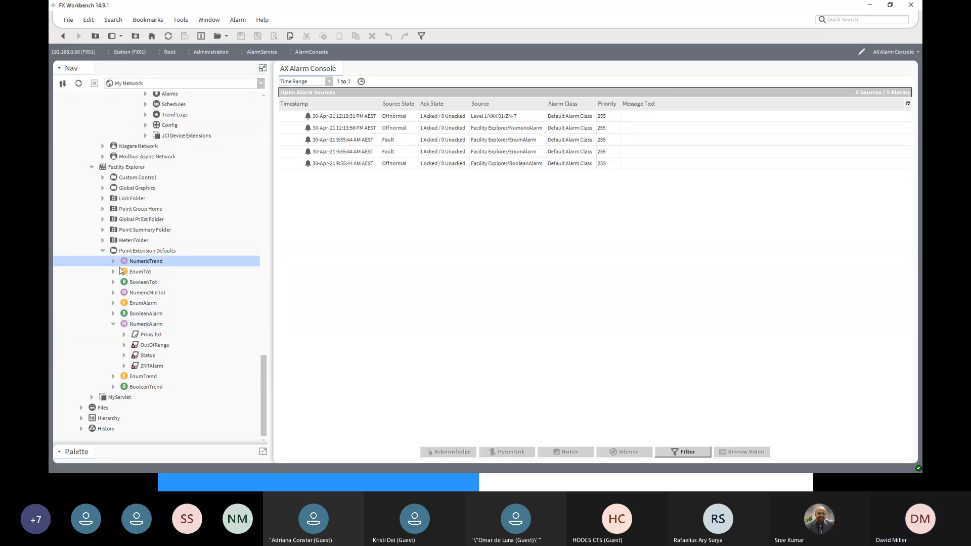
pyautogui.click(113, 261)
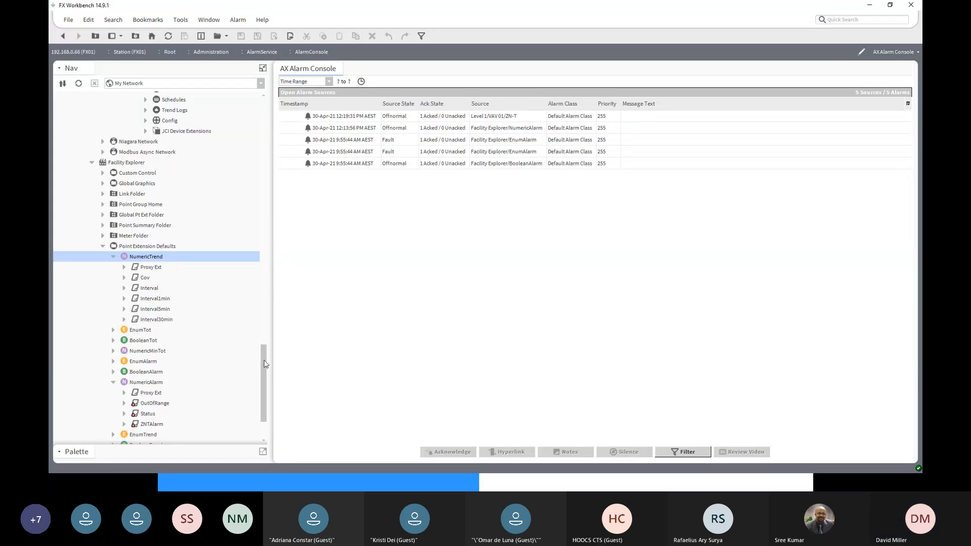
pyautogui.moveTo(264, 363); pyautogui.dragTo(263, 358)
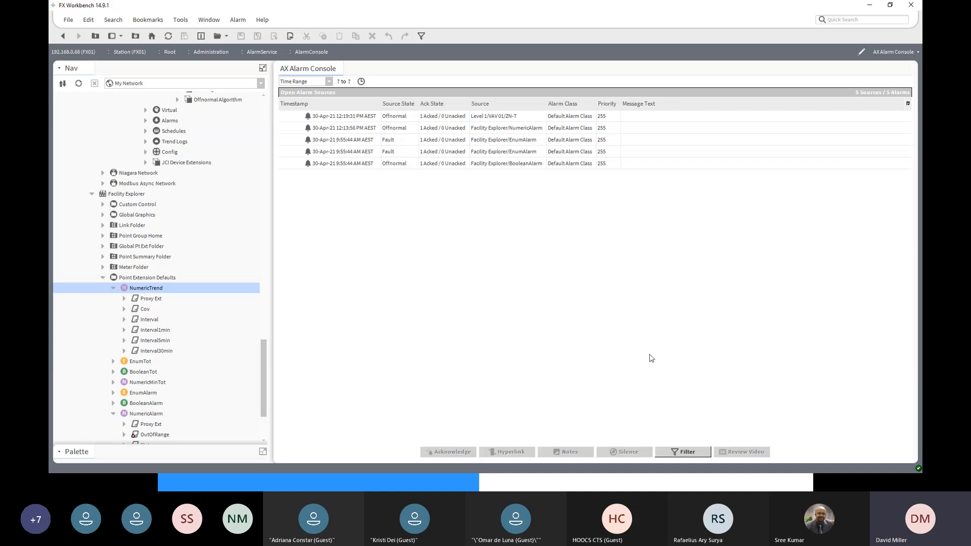
# - Return to VAV 02's point extension list, add the Interval5min trend to SA-F and save
pyautogui.click(63, 37)
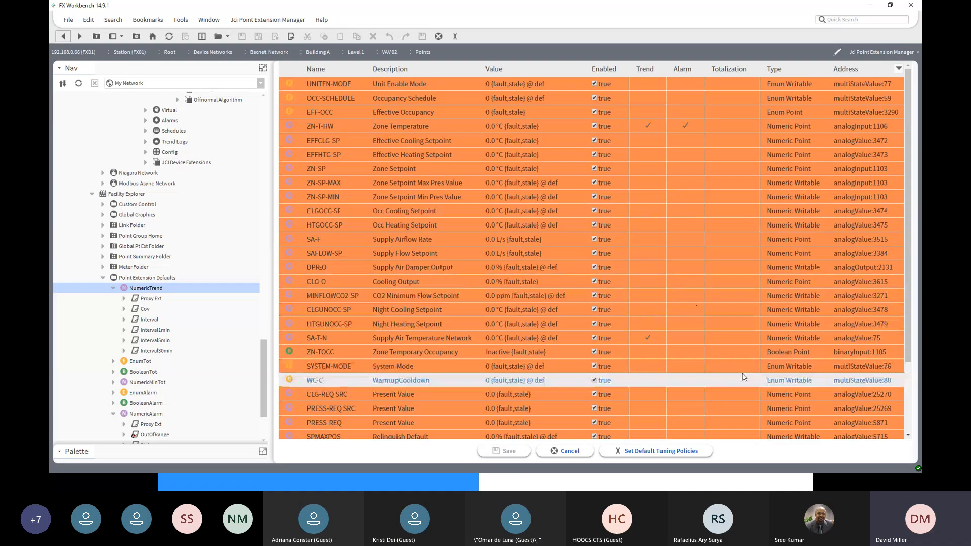
pyautogui.scroll(-3, 769, 393)
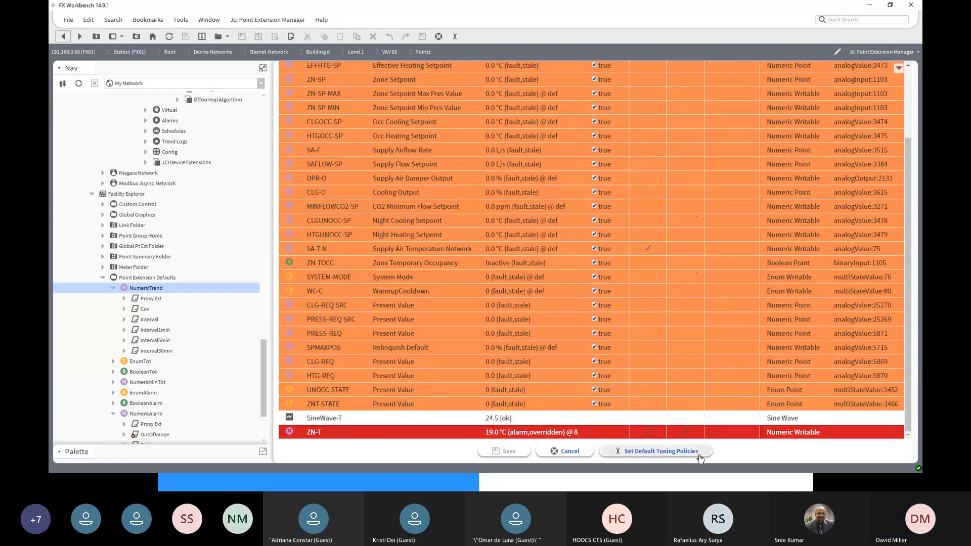
pyautogui.scroll(3, 715, 422)
pyautogui.scroll(-3, 715, 422)
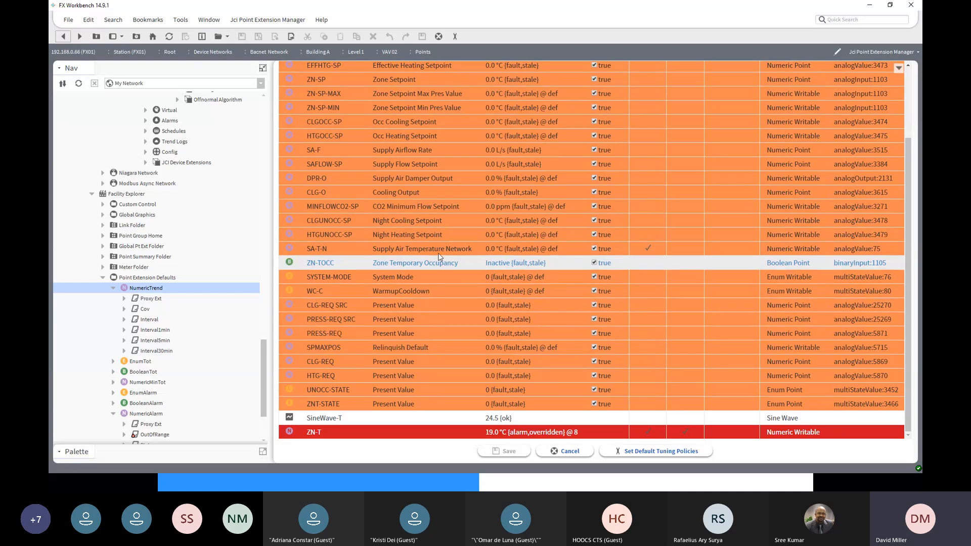
pyautogui.scroll(3, 369, 263)
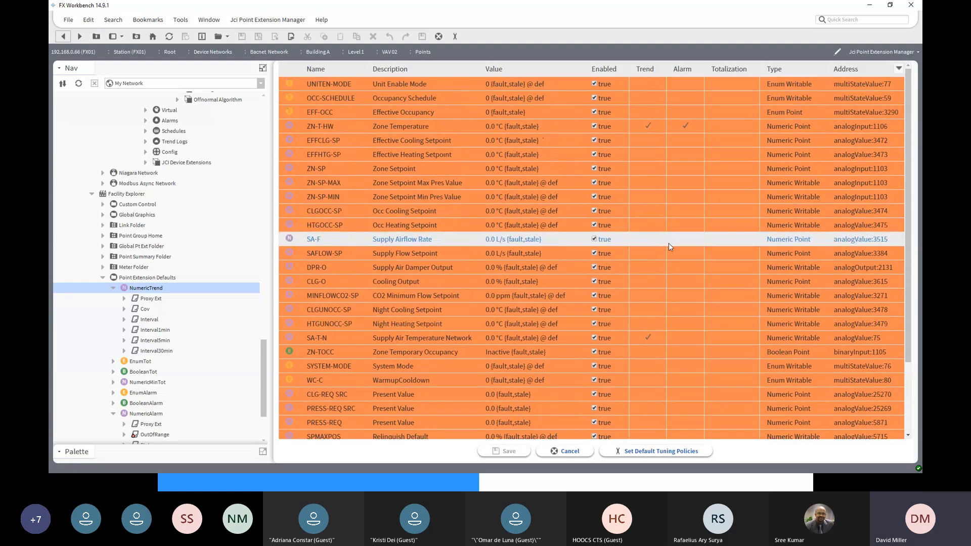
pyautogui.click(644, 242)
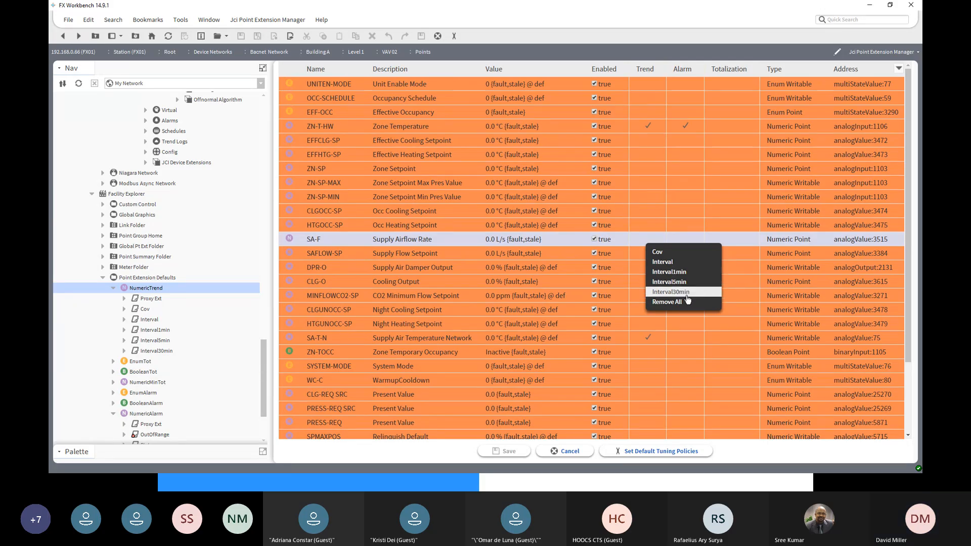
pyautogui.click(668, 282)
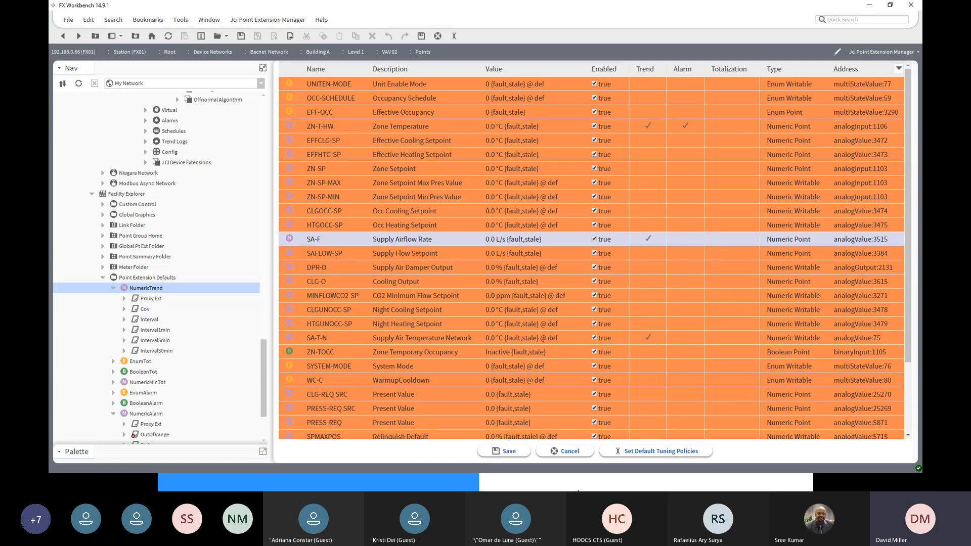
pyautogui.click(524, 451)
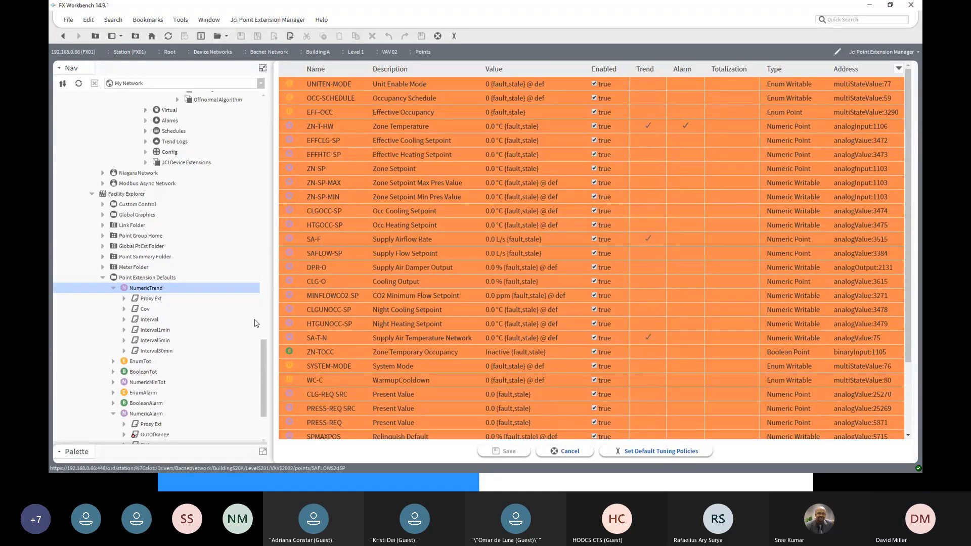
# - Expand VAV 02's SA-F point in the navigation tree and open the property sheet of its Interval5min extension
pyautogui.moveTo(262, 353); pyautogui.dragTo(259, 304)
pyautogui.scroll(2, 256, 294)
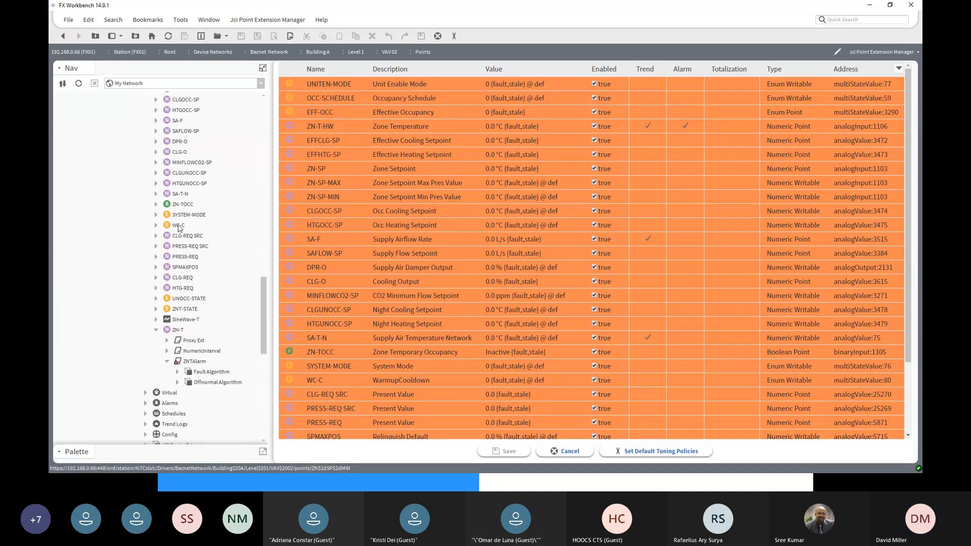
pyautogui.scroll(4, 177, 229)
pyautogui.click(155, 246)
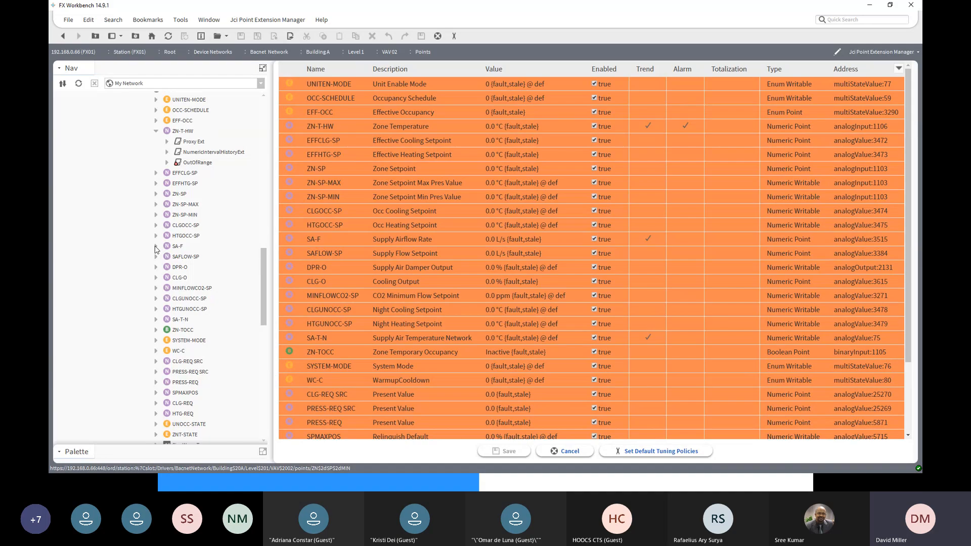
pyautogui.click(186, 268)
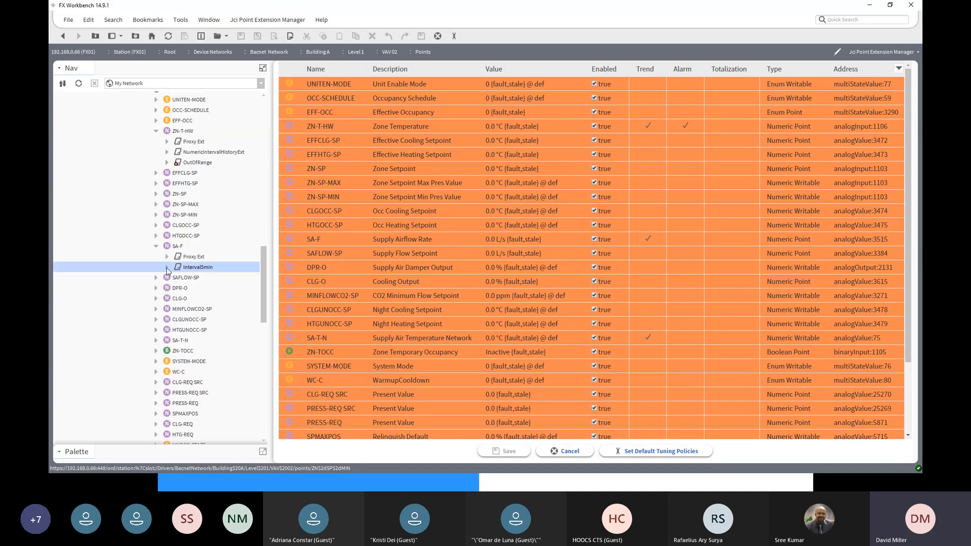
pyautogui.doubleClick(177, 266)
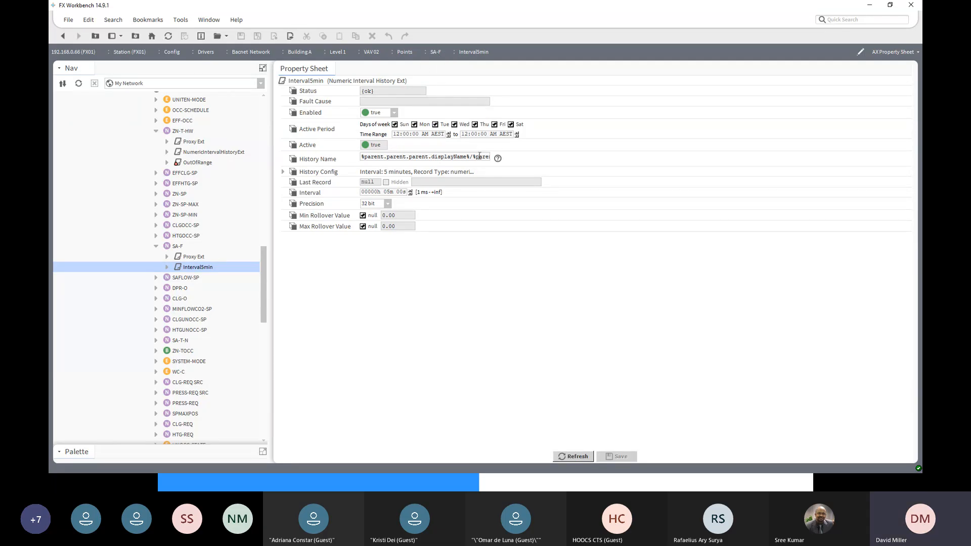
# - Read through Interval5min's full History Name and expand its History Config properties
pyautogui.press('Right')
pyautogui.press('Right')
pyautogui.press('Right')
pyautogui.press('Right')
pyautogui.press('Right')
pyautogui.press('Right')
pyautogui.press('Right')
pyautogui.press('Right')
pyautogui.press('Right')
pyautogui.press('Right')
pyautogui.press('Right')
pyautogui.press('Right')
pyautogui.press('Right')
pyautogui.press('Right')
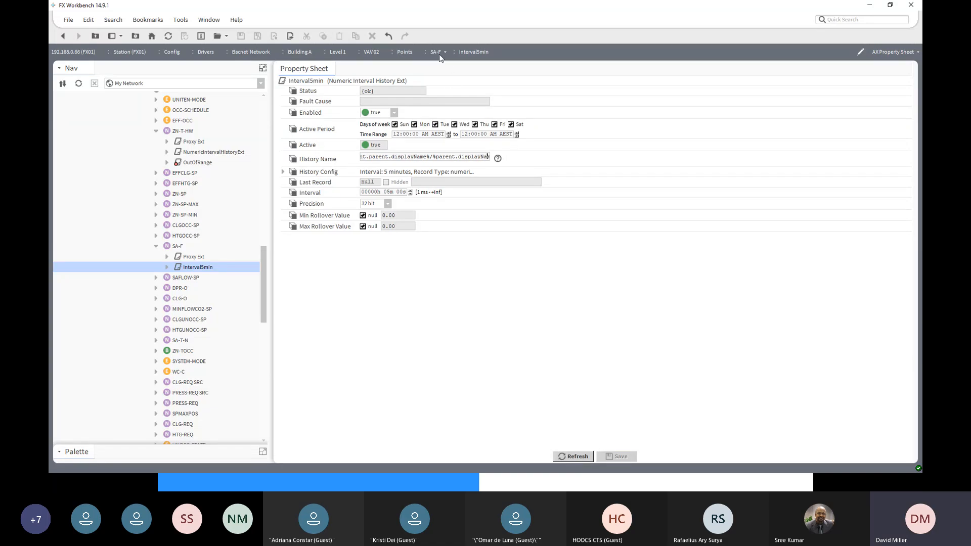
pyautogui.click(284, 172)
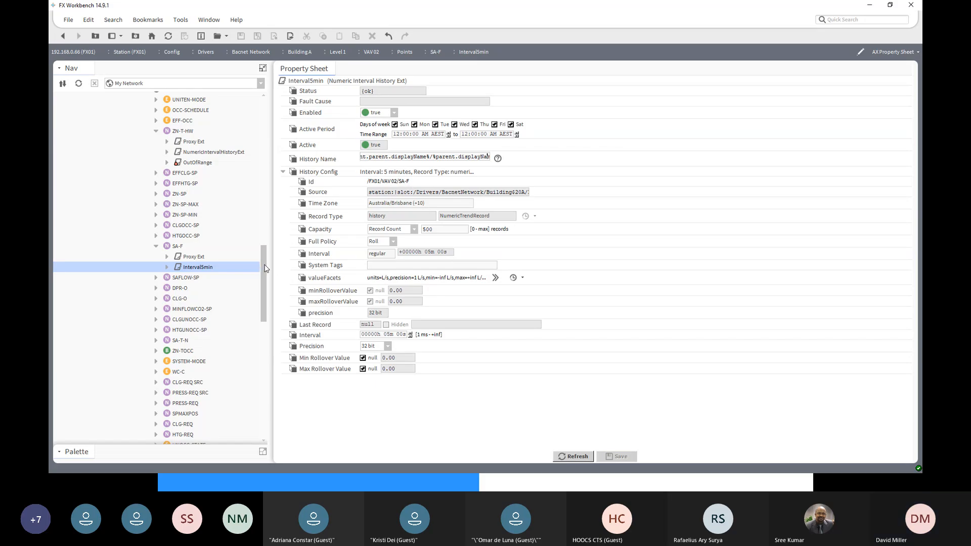
# - Open the property sheet of the default Interval5min extension under NumericTrend in Point Extension Defaults
pyautogui.scroll(2, 266, 254)
pyautogui.scroll(2, 267, 253)
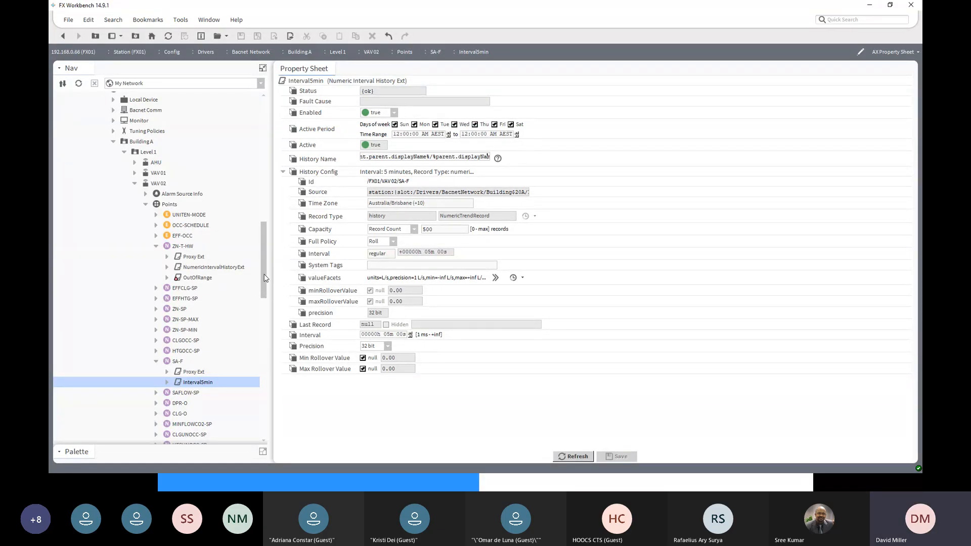
pyautogui.moveTo(264, 277); pyautogui.dragTo(258, 401)
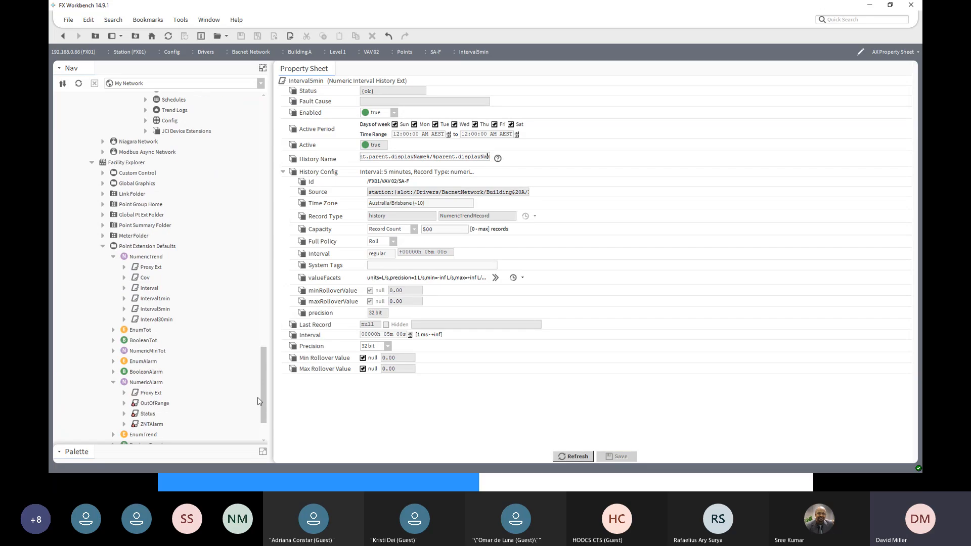
pyautogui.click(156, 309)
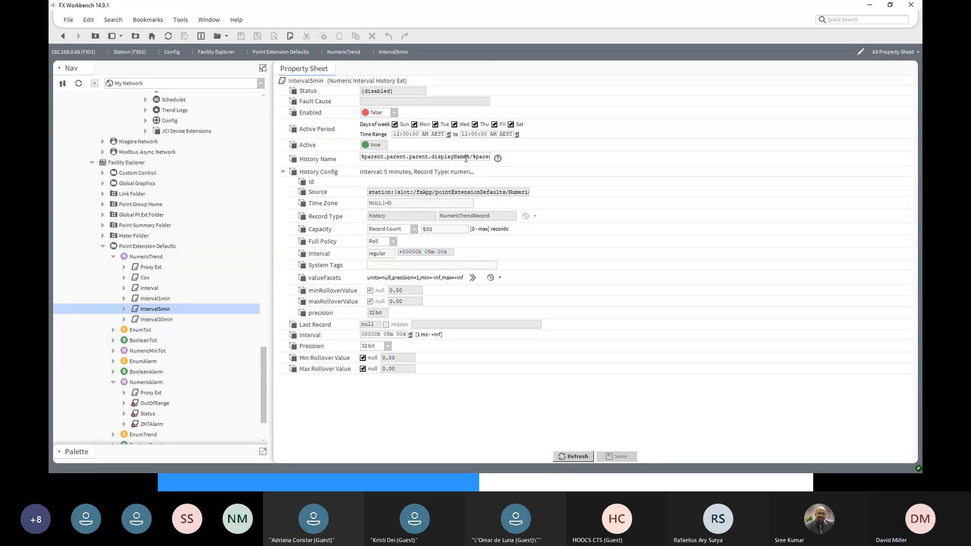
# - Prefix the default Interval5min's History Name with %parent.parent.parent.parent.displayName%/, save it and review the full expression
pyautogui.moveTo(473, 156); pyautogui.dragTo(358, 156)
pyautogui.hotkey('ctrl', 'c')
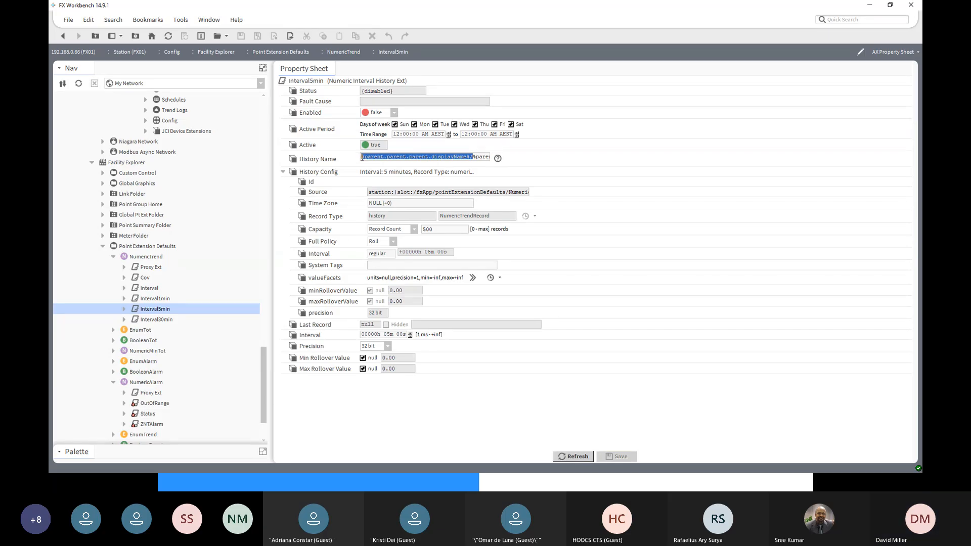
pyautogui.click(361, 158)
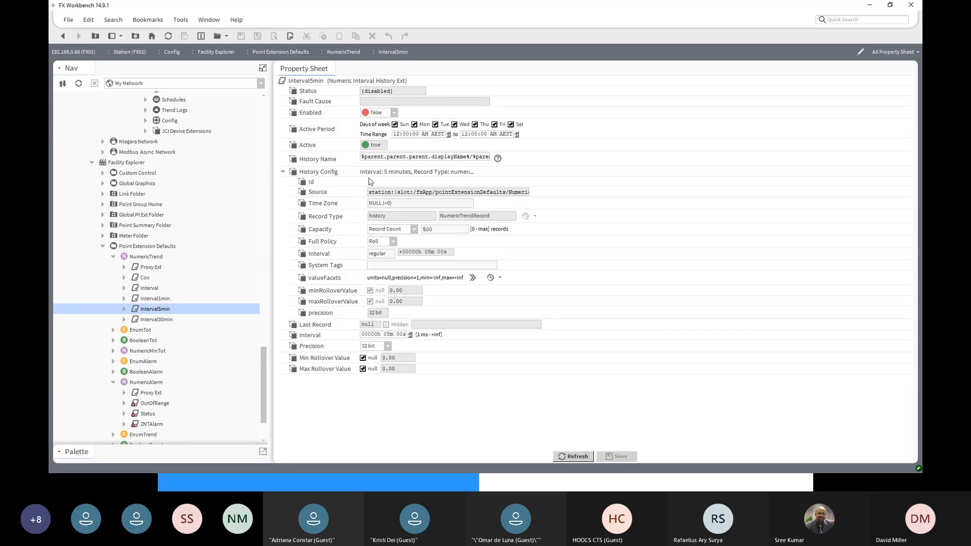
pyautogui.hotkey('ctrl', 'v')
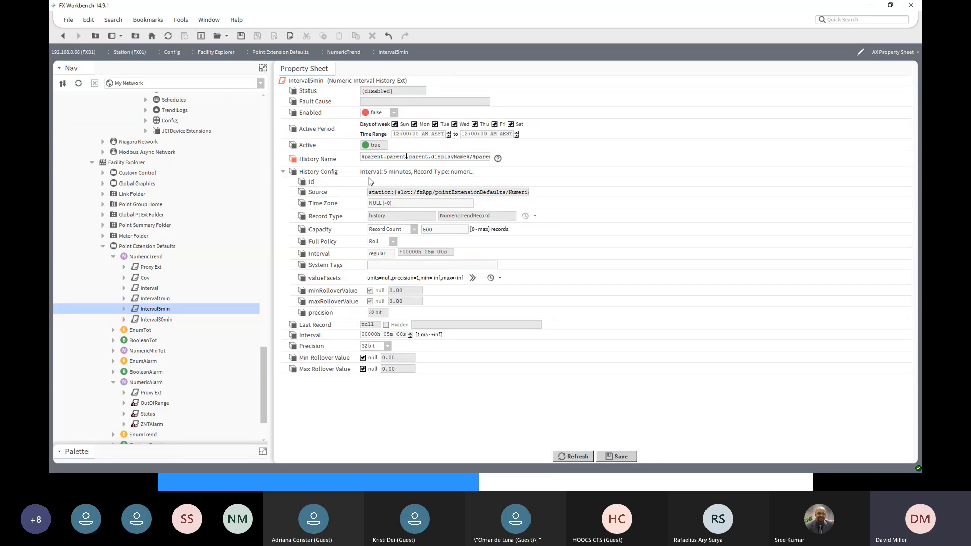
pyautogui.write('.parent')
pyautogui.click(613, 456)
pyautogui.moveTo(362, 158); pyautogui.dragTo(521, 161)
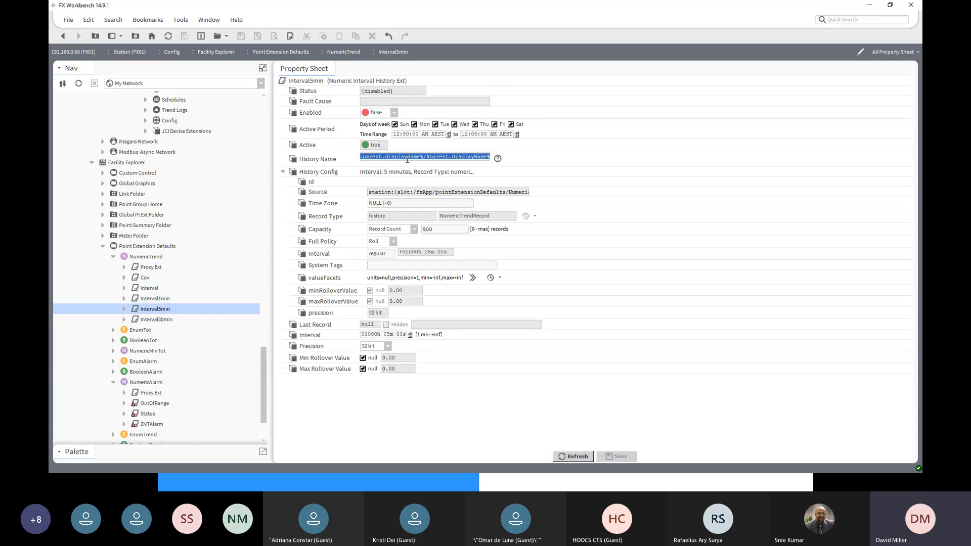
pyautogui.click(476, 154)
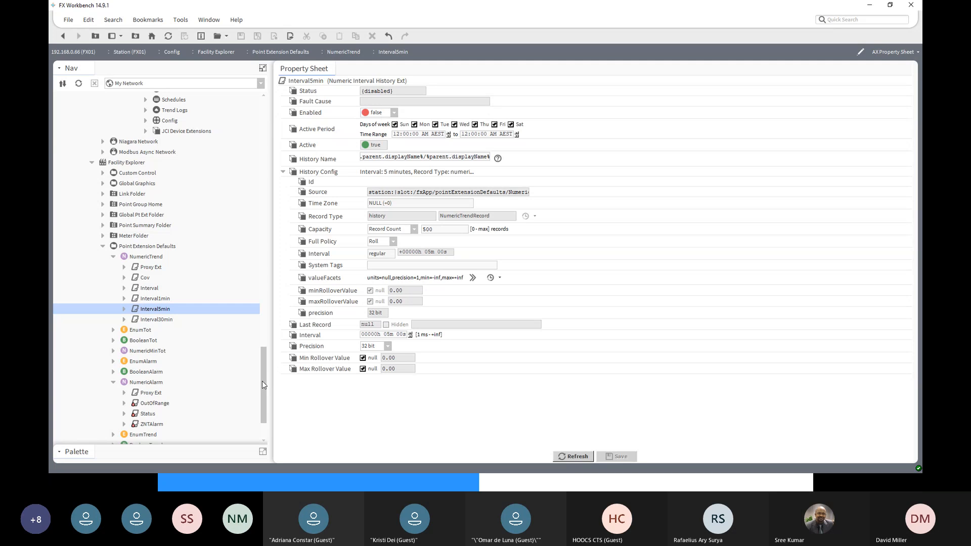
# - Return to VAV 02's point extension list, add the Interval5min trend to ZN-SP and save
pyautogui.moveTo(262, 381); pyautogui.dragTo(262, 253)
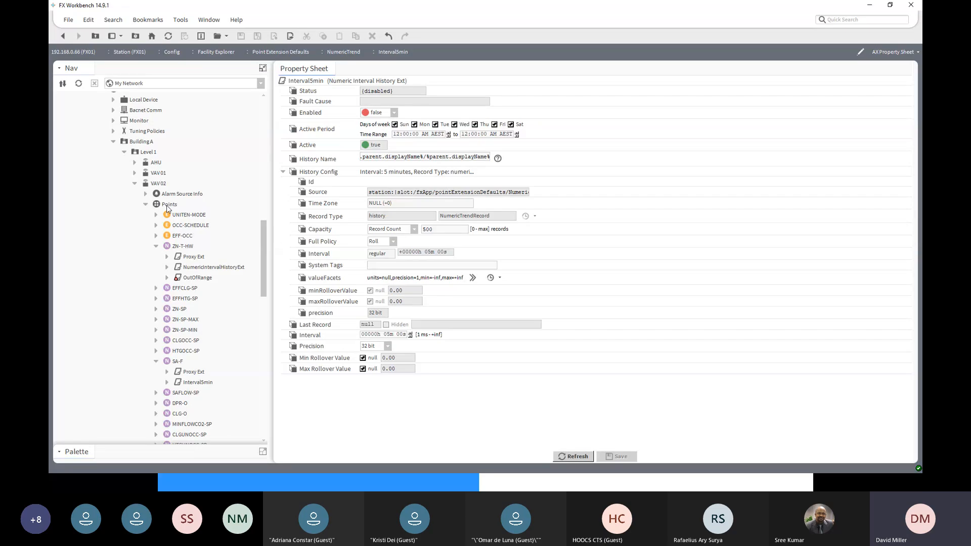
pyautogui.doubleClick(167, 205)
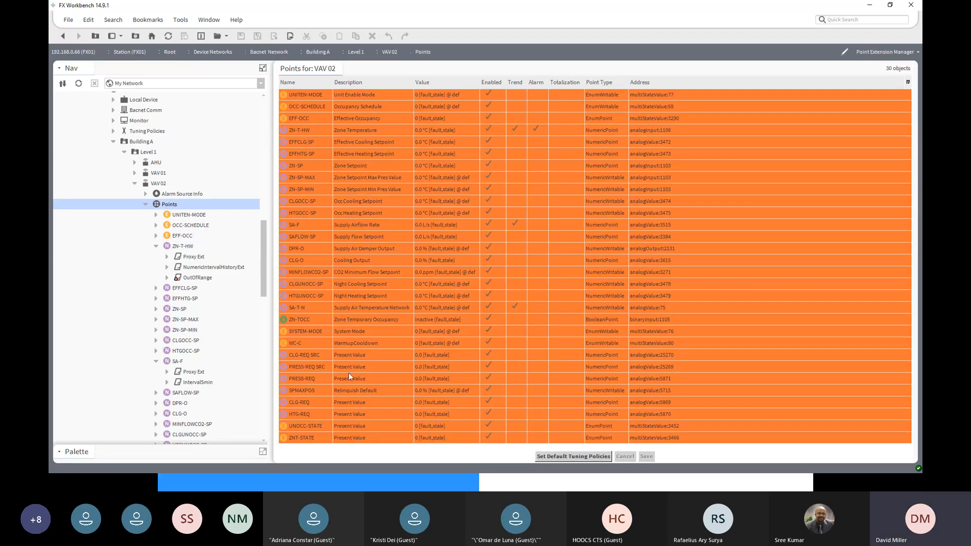
pyautogui.click(310, 166)
pyautogui.click(515, 168)
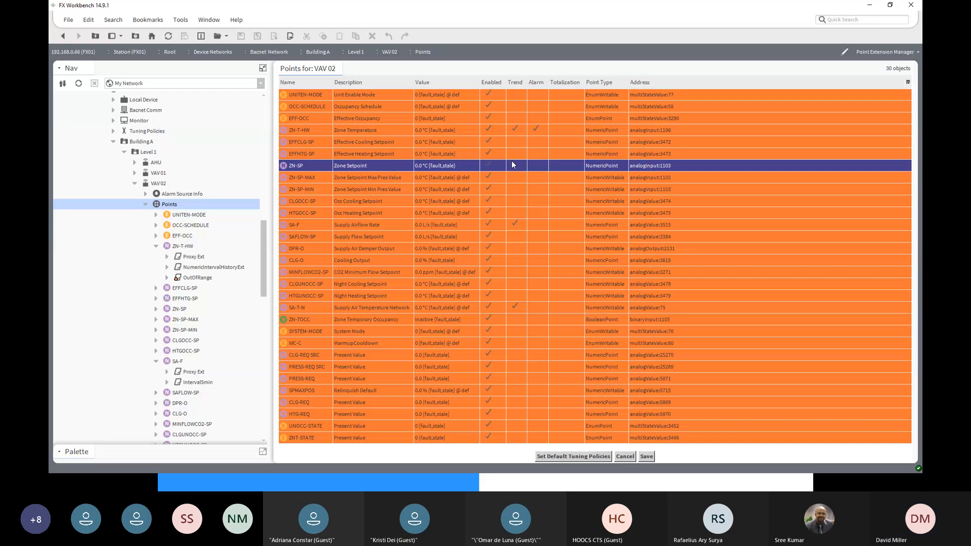
pyautogui.click(514, 167)
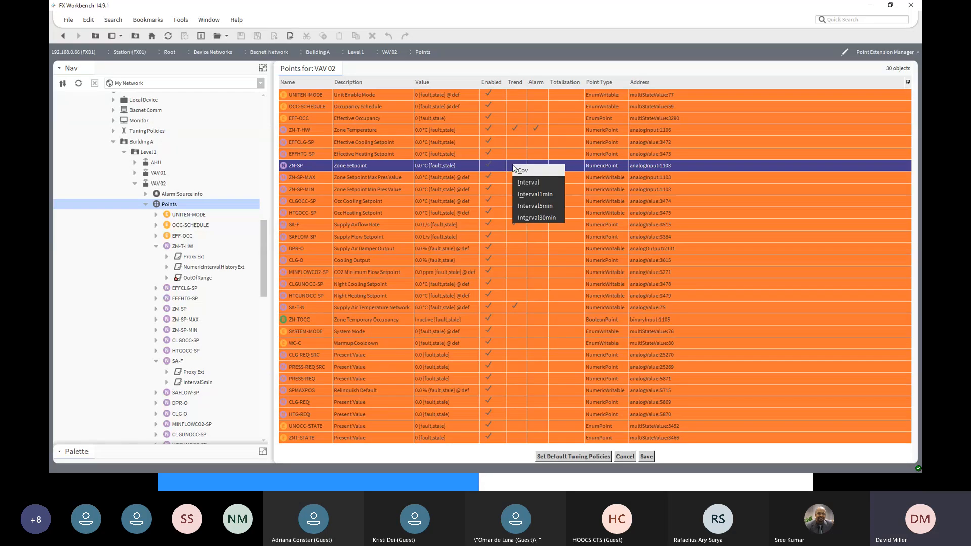
pyautogui.click(539, 206)
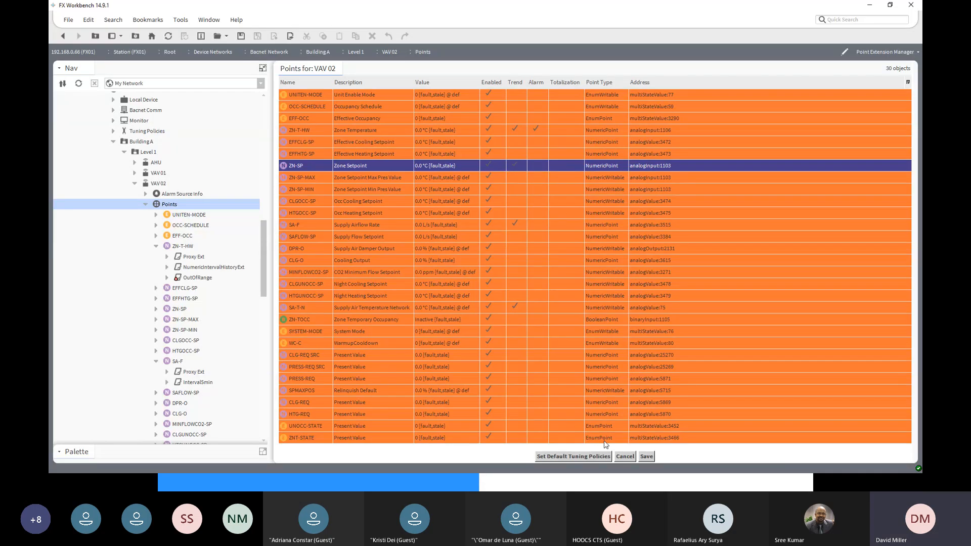
pyautogui.click(643, 457)
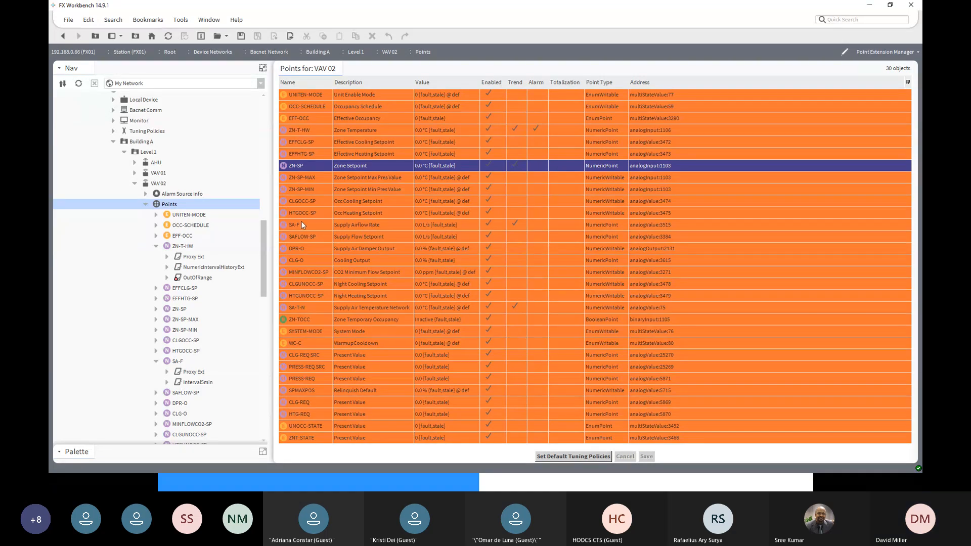
# - Expand VAV 02's ZN-SP point and check the history Id in its Interval5min property sheet
pyautogui.click(157, 309)
pyautogui.click(183, 331)
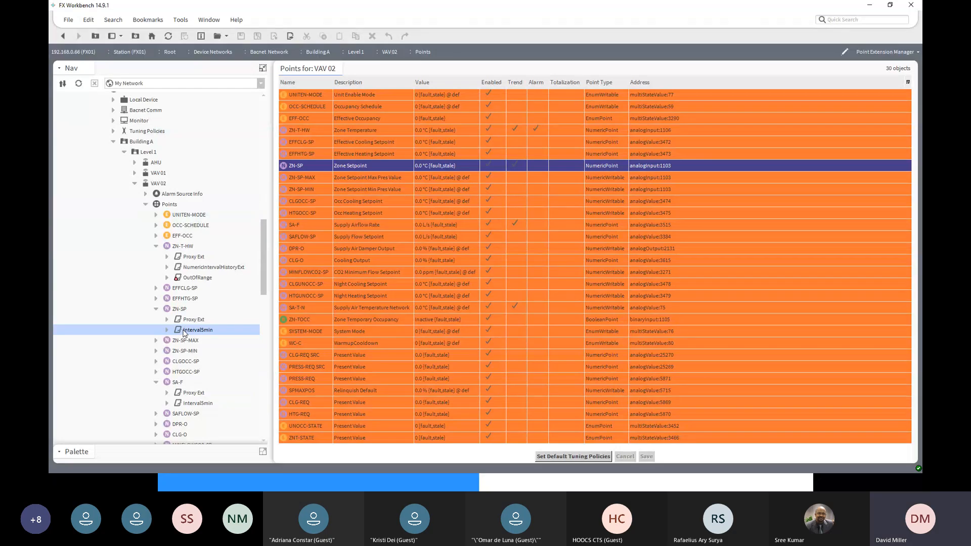
pyautogui.doubleClick(183, 331)
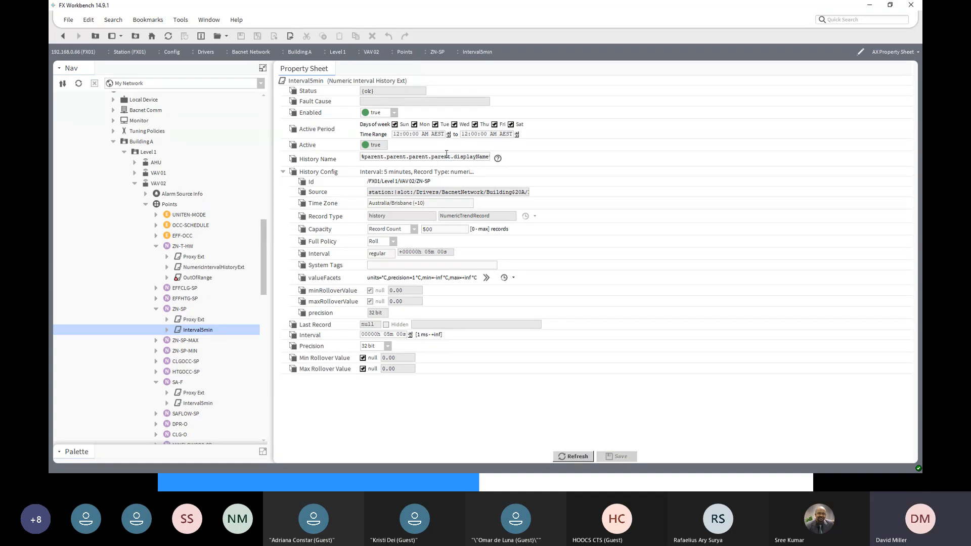
# - Look over the NumericAlarm and NumericTrend groups in Point Extension Defaults and expand NumericMinTot to show its totalization extensions
pyautogui.moveTo(264, 284); pyautogui.dragTo(263, 445)
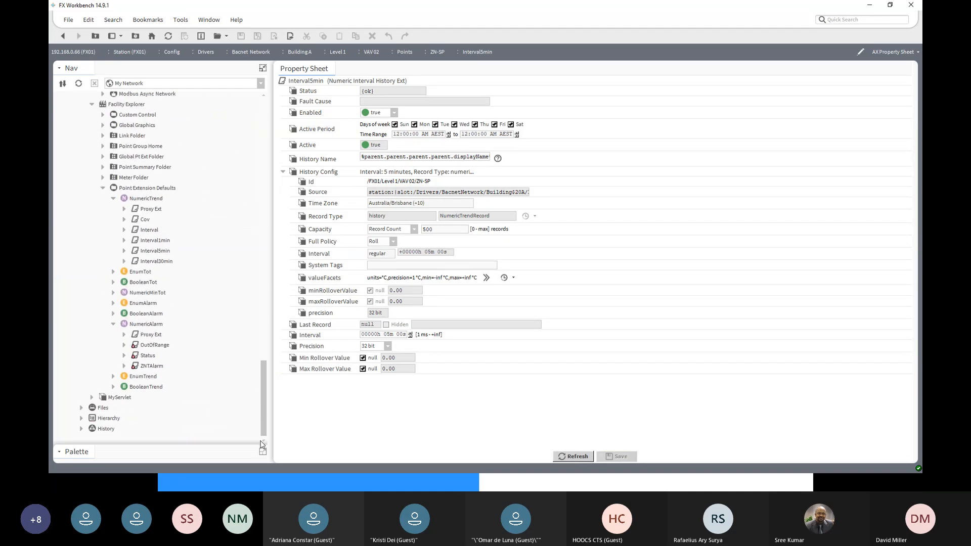
pyautogui.click(139, 326)
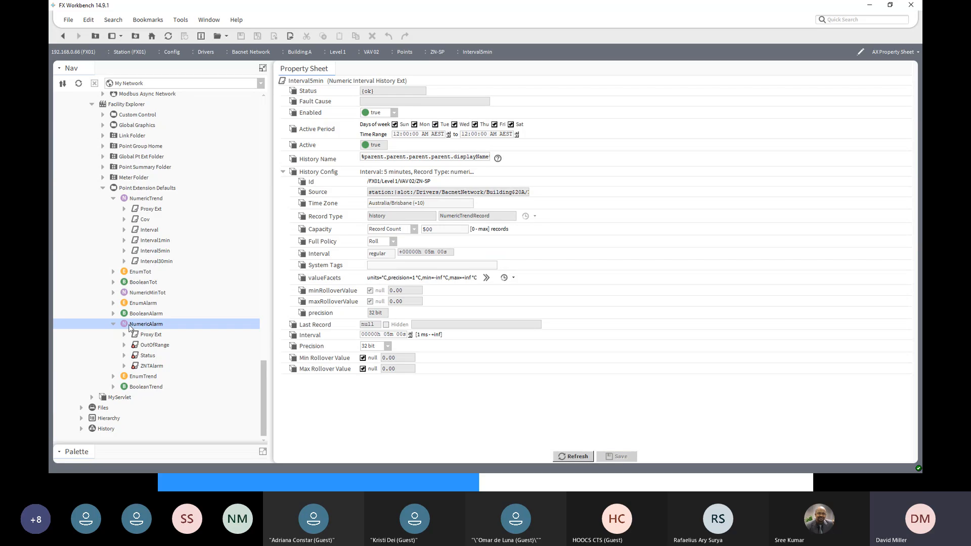
pyautogui.click(142, 201)
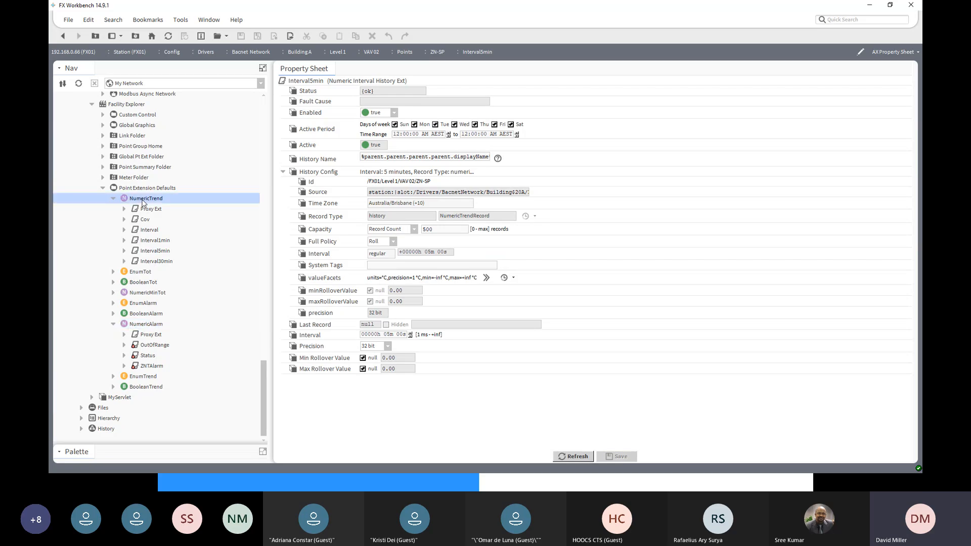
pyautogui.click(112, 293)
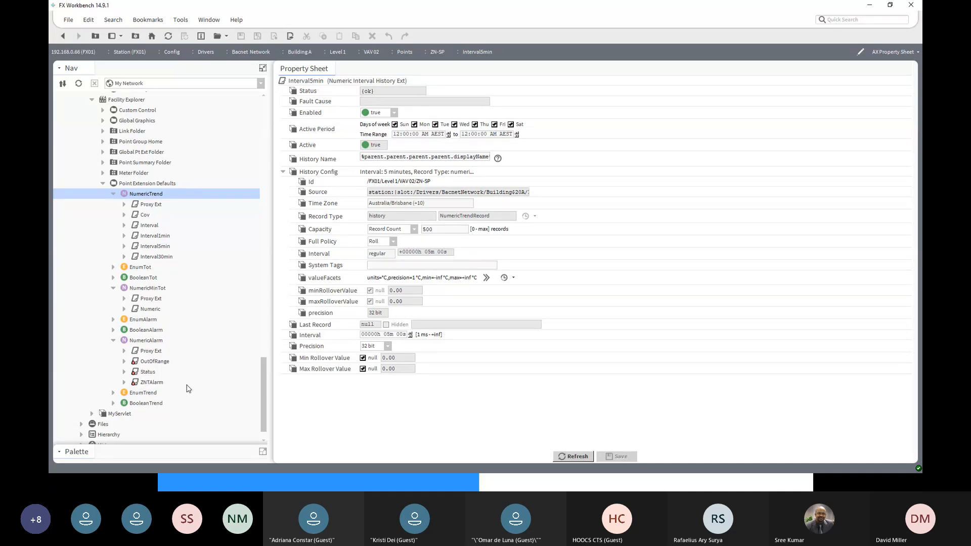
# - Go back to VAV 02's point extension list and assign the Discrete totalization extension to ZN-TOCC
pyautogui.click(63, 36)
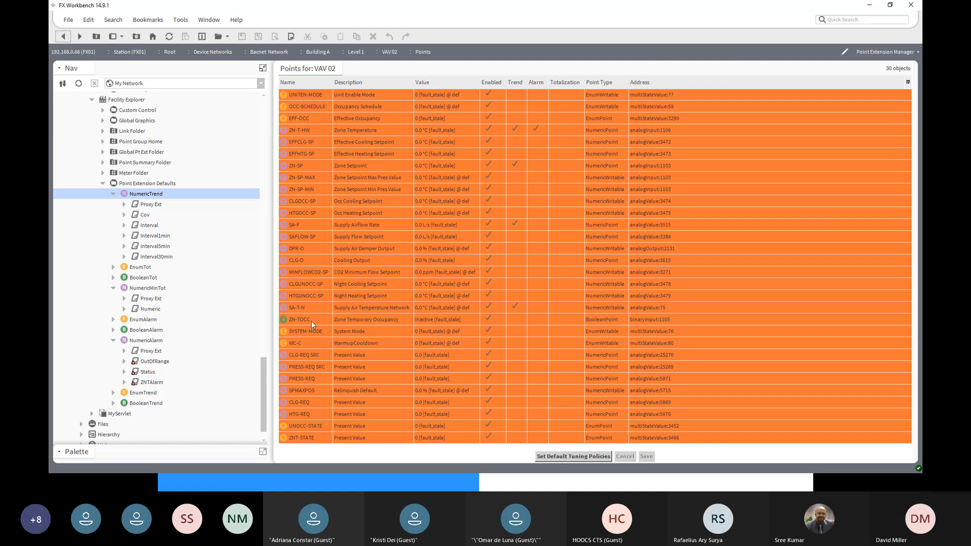
pyautogui.click(563, 320)
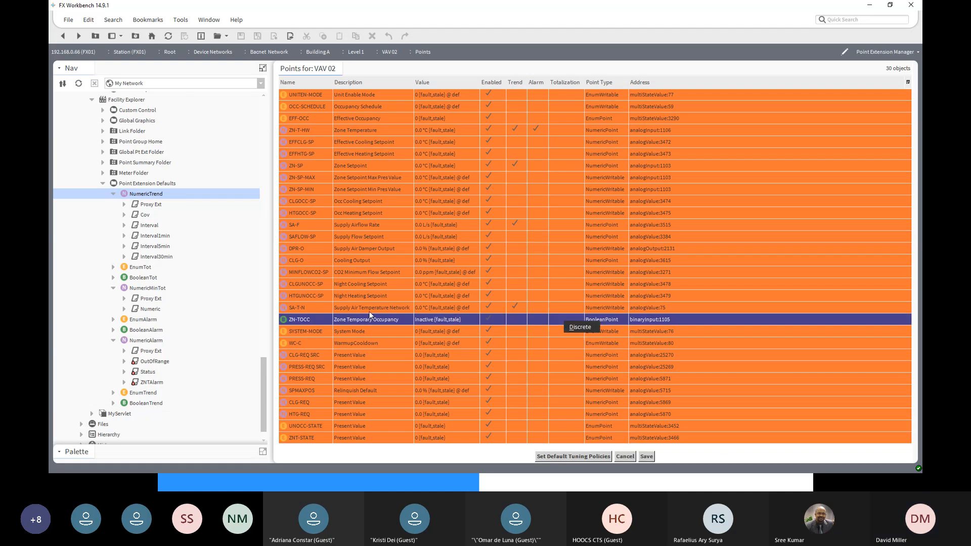
pyautogui.click(578, 328)
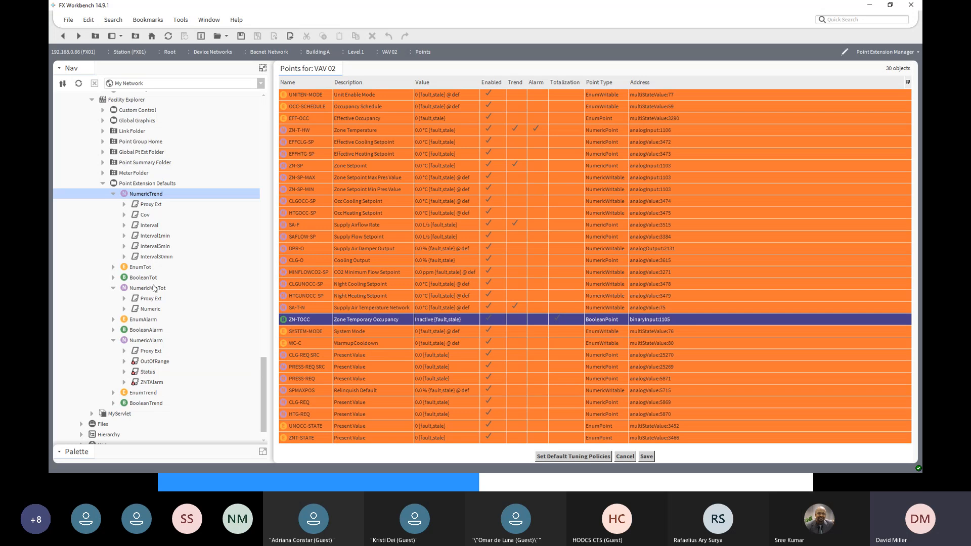
# - Open the property sheet of the Discrete extension under BooleanTot in Point Extension Defaults, saving the pending changes to Points
pyautogui.click(132, 280)
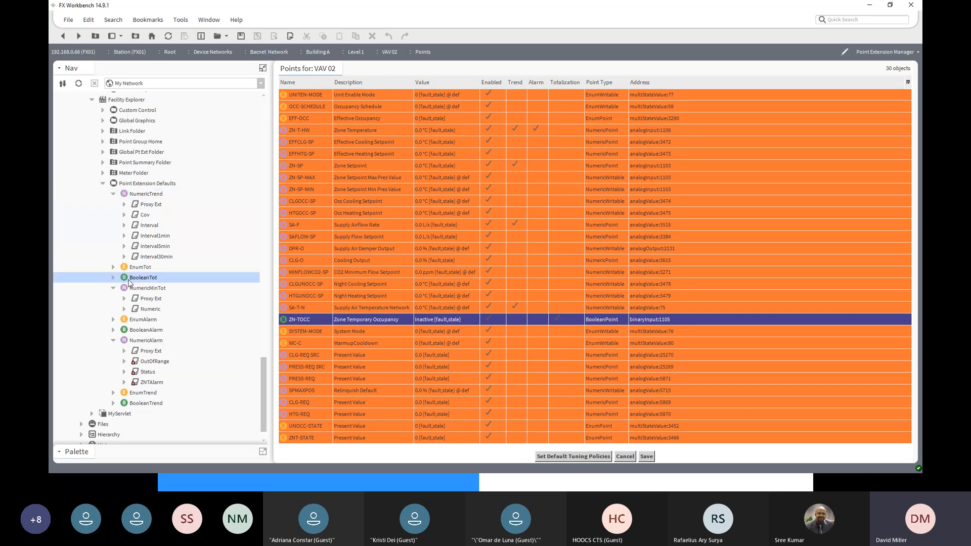
pyautogui.click(114, 279)
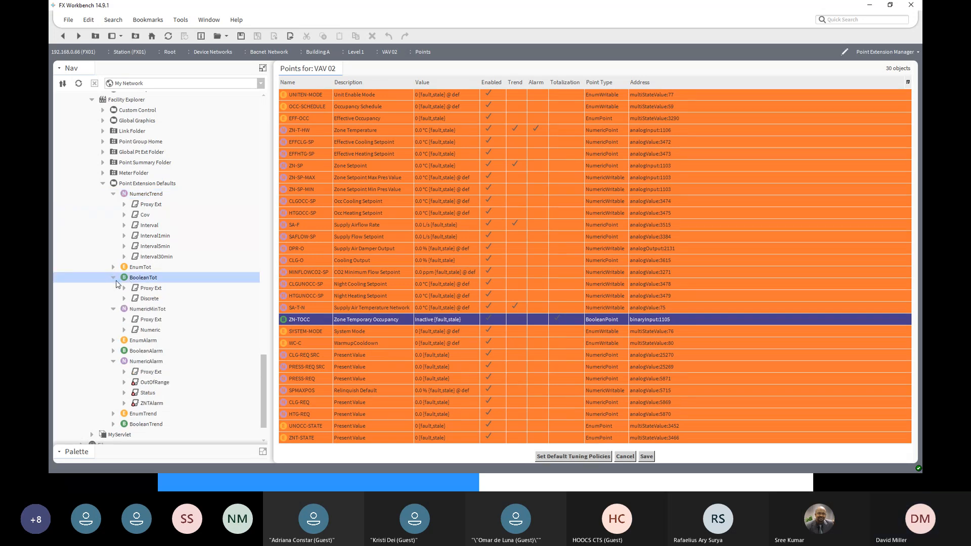
pyautogui.click(148, 300)
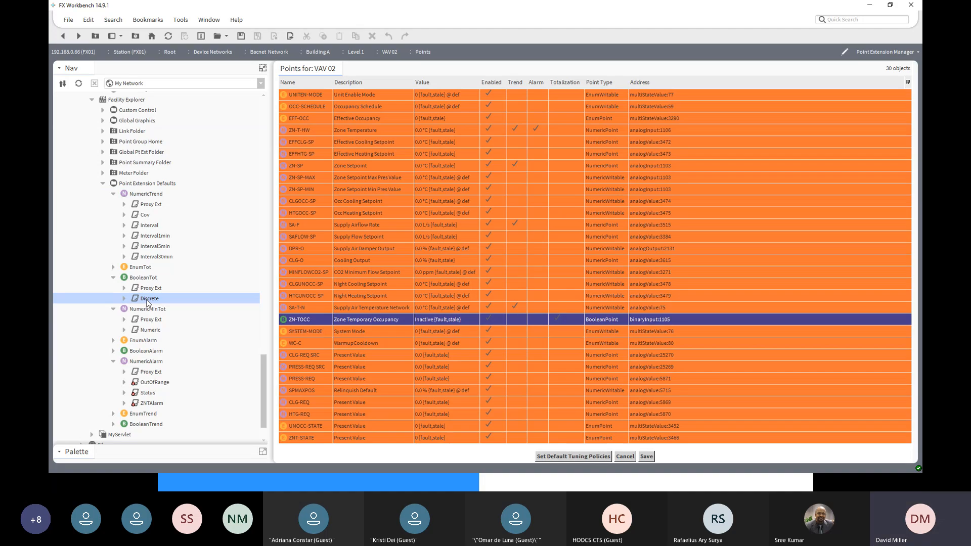
pyautogui.click(124, 300)
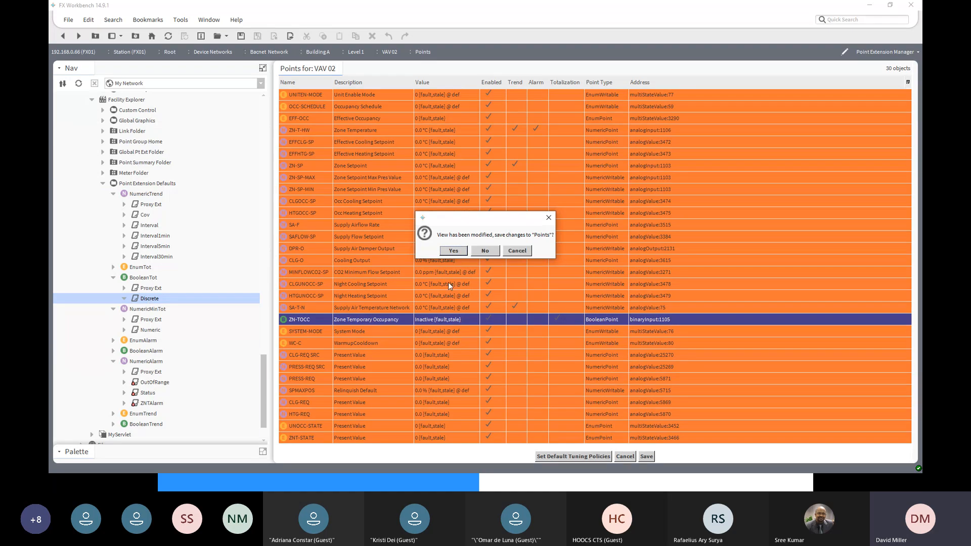
pyautogui.click(453, 251)
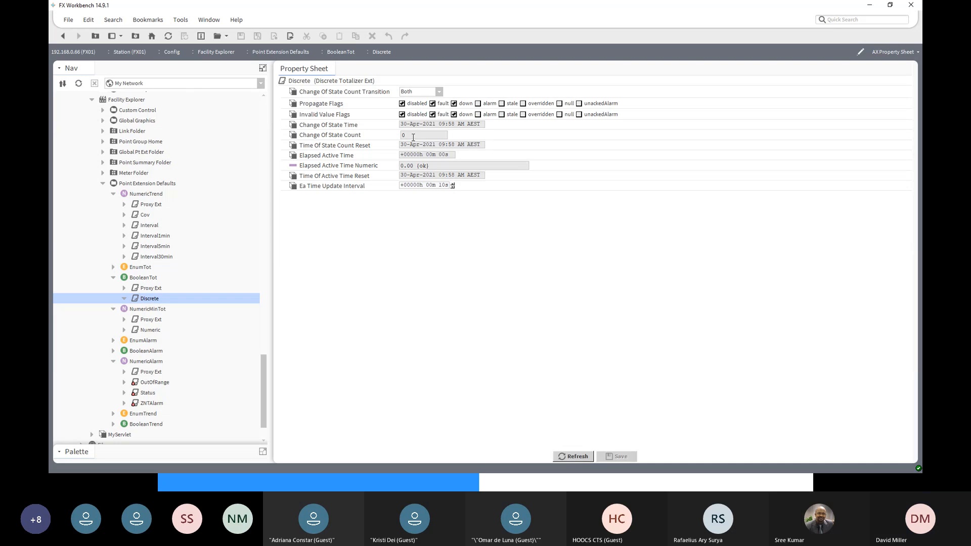
# - Try the To Active, To Inactive and Both options for the default Discrete extension's Change Of State Count Transition
pyautogui.click(439, 92)
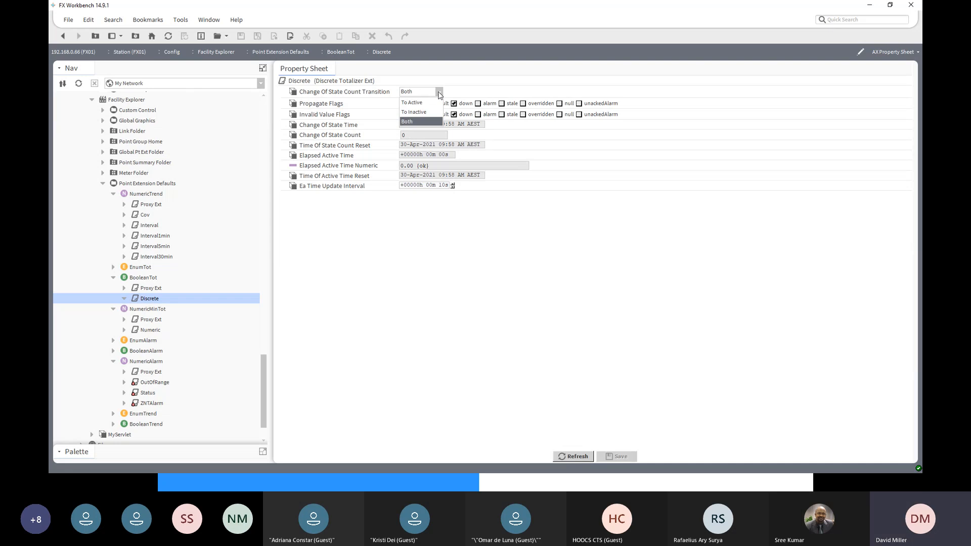
pyautogui.click(418, 103)
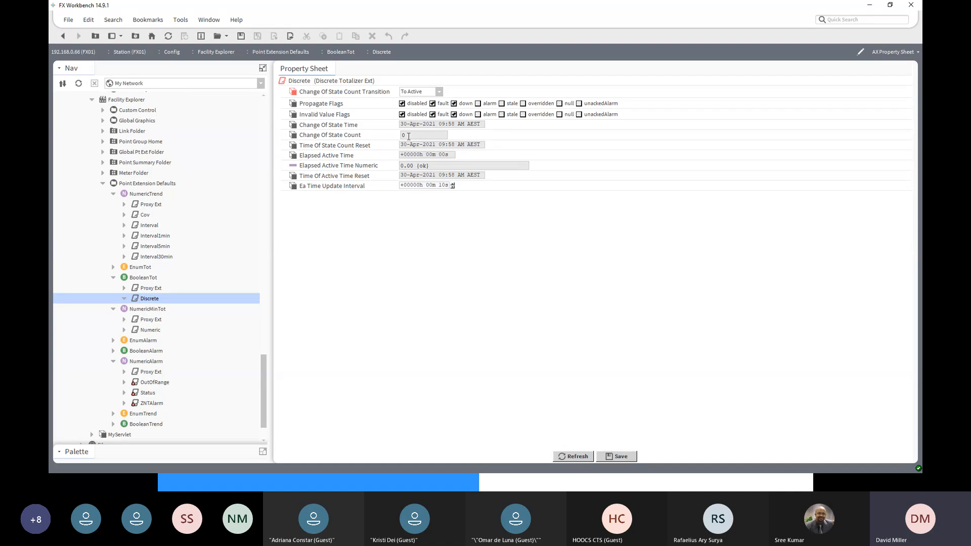
pyautogui.click(439, 91)
pyautogui.click(432, 113)
pyautogui.click(439, 92)
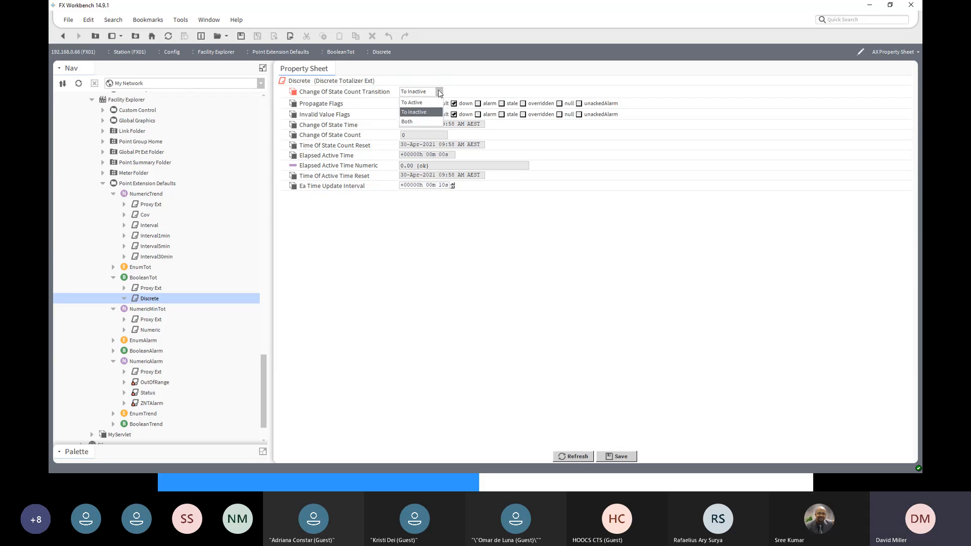
pyautogui.click(427, 122)
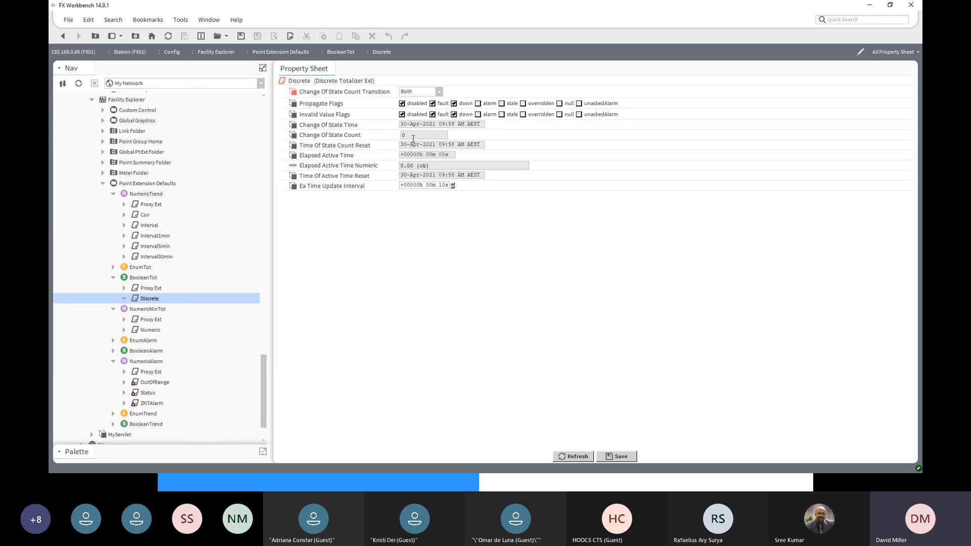
# - Set the default Discrete extension's Change Of State Count Transition to To Active, save it and collapse BooleanTot
pyautogui.click(439, 92)
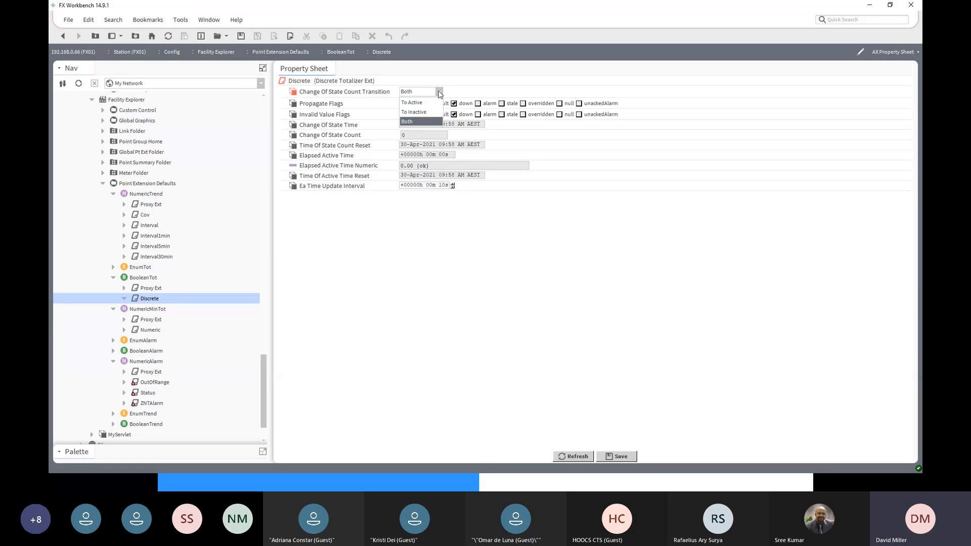
pyautogui.click(419, 103)
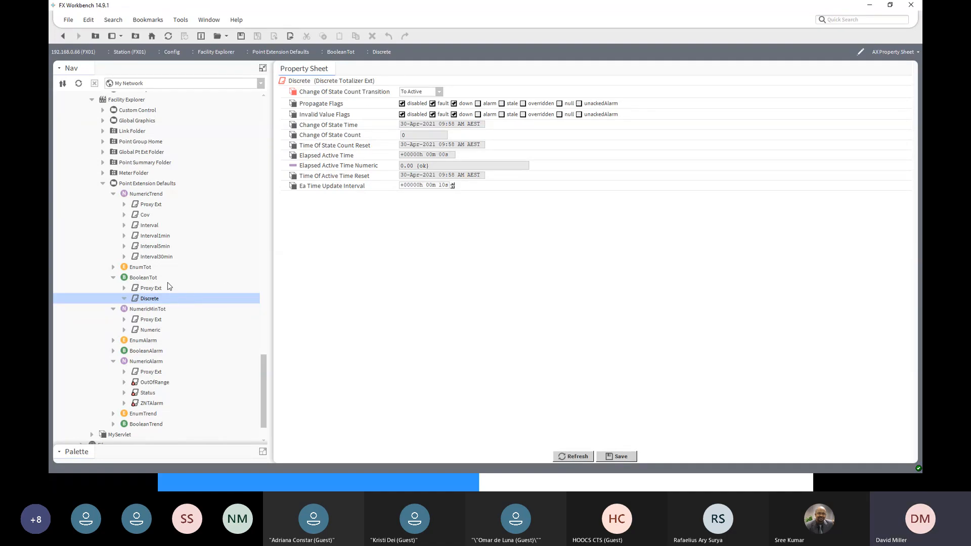
pyautogui.click(613, 456)
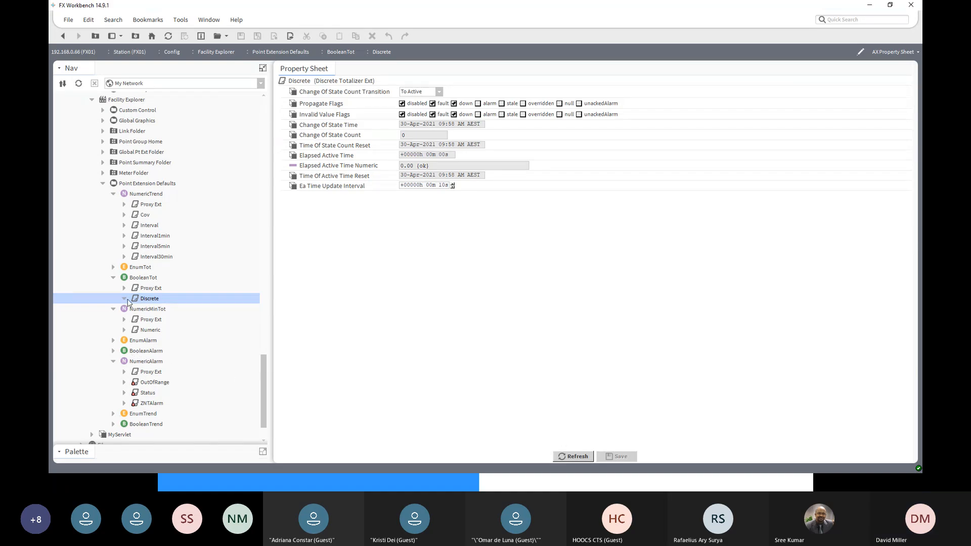
pyautogui.click(114, 278)
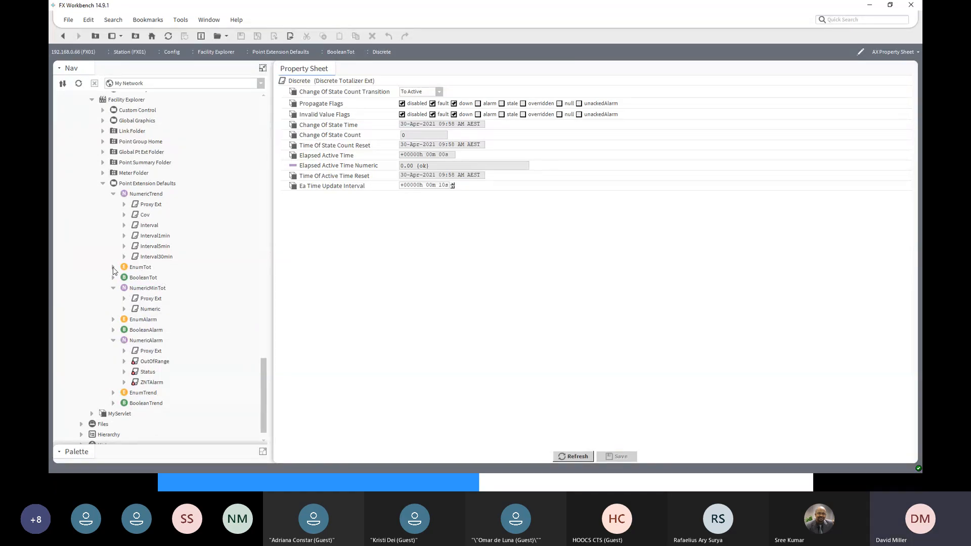
# - Examine the extensions under EnumTot, EnumAlarm, BooleanAlarm, EnumTrend and BooleanTrend in Point Extension Defaults
pyautogui.click(114, 269)
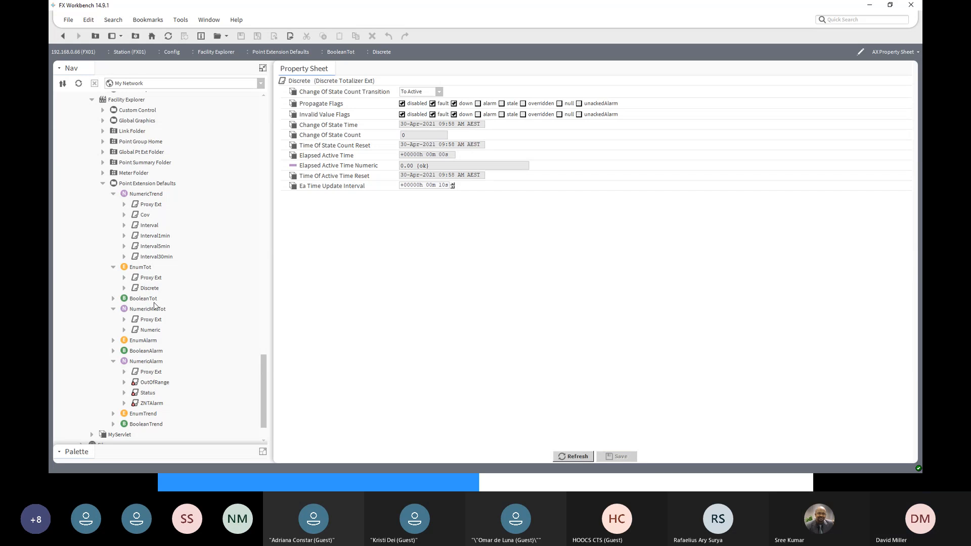
pyautogui.click(113, 341)
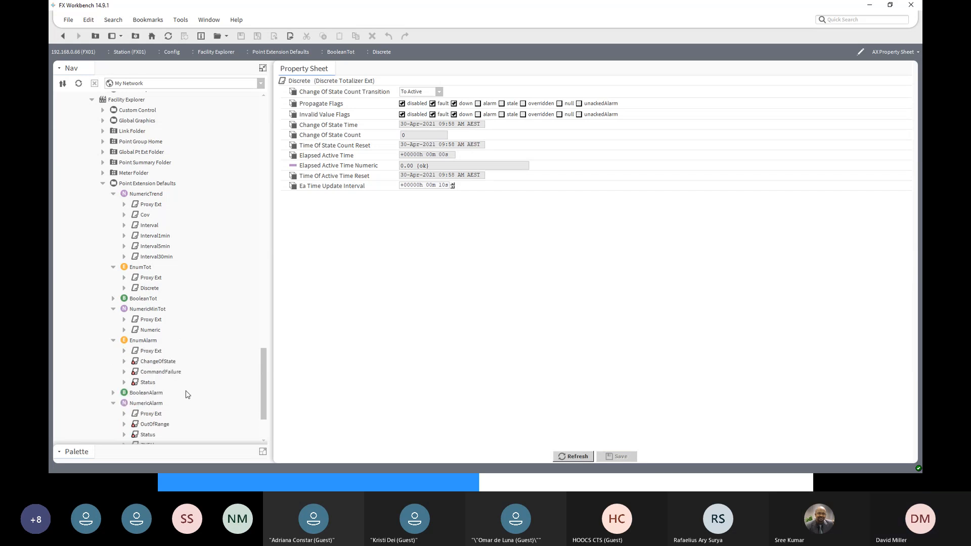
pyautogui.scroll(-2, 186, 394)
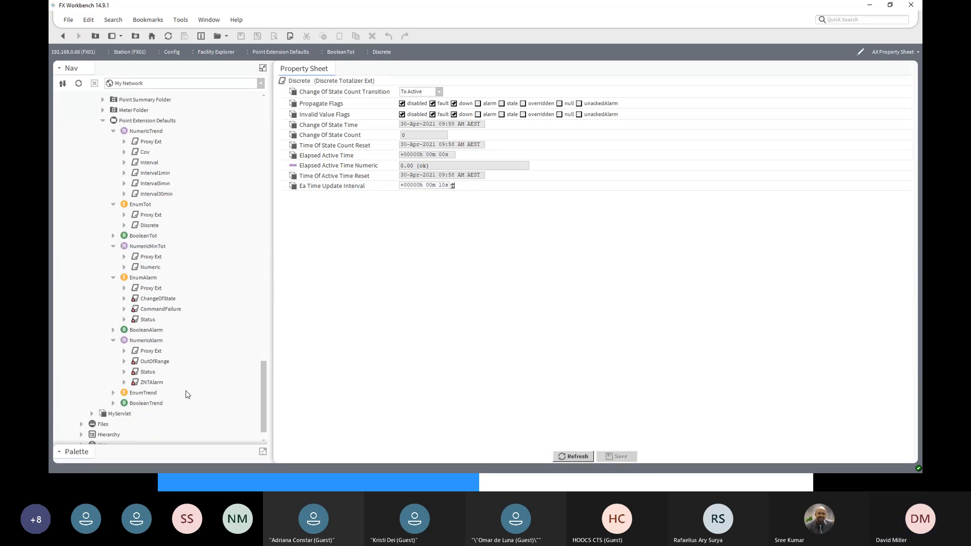
pyautogui.click(114, 330)
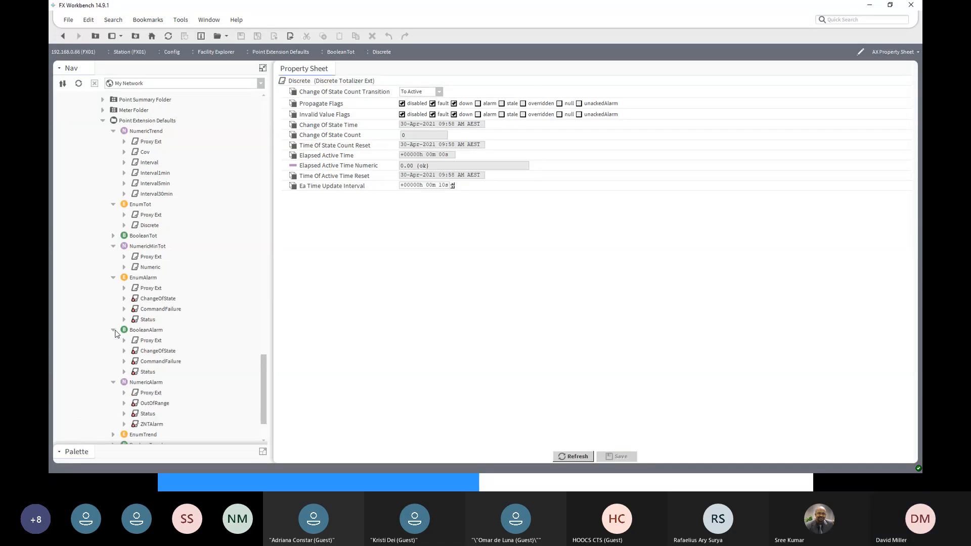
pyautogui.scroll(-2, 151, 382)
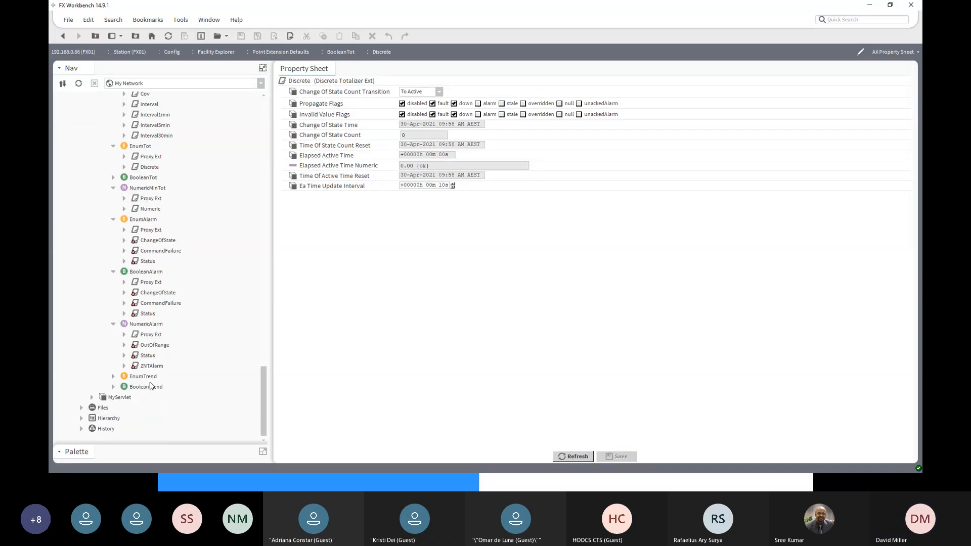
pyautogui.click(113, 376)
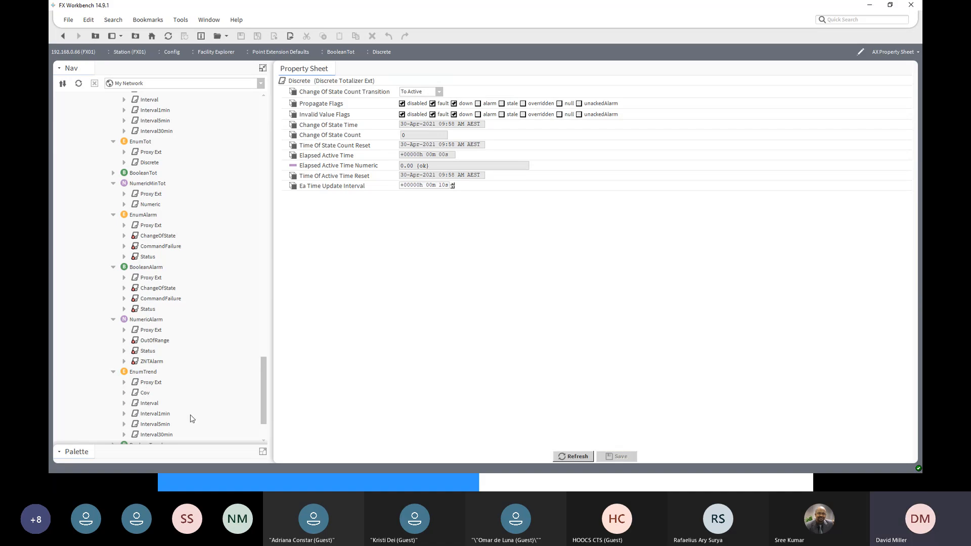
pyautogui.scroll(-2, 191, 416)
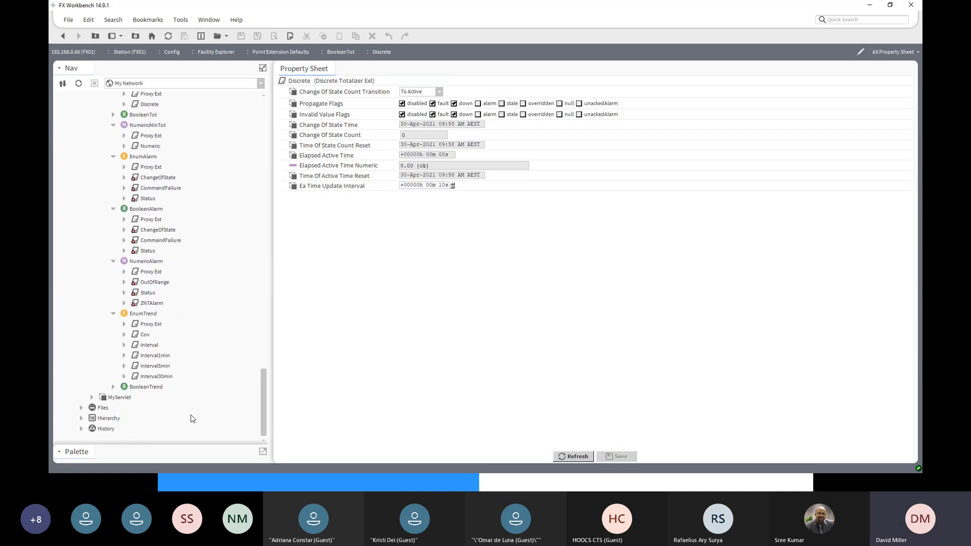
pyautogui.click(114, 387)
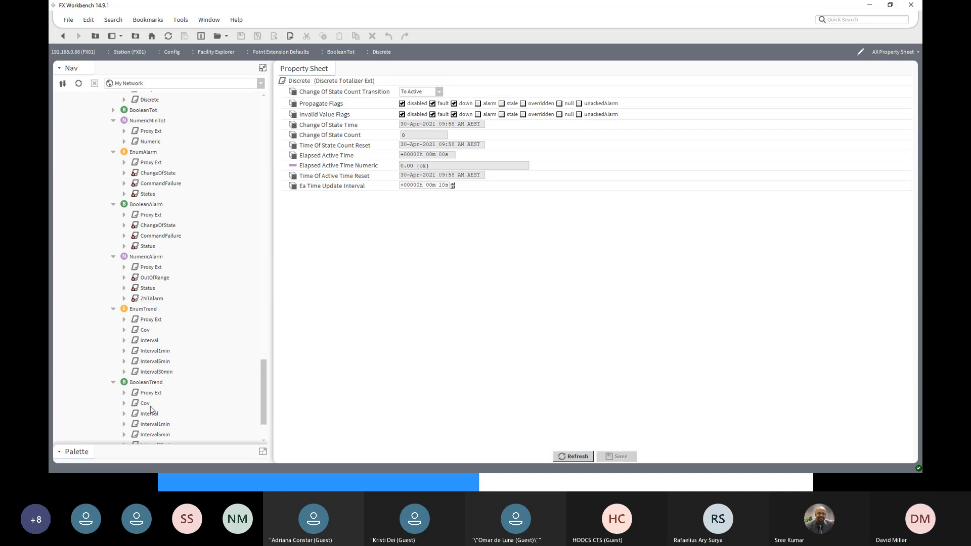
pyautogui.scroll(-1, 151, 411)
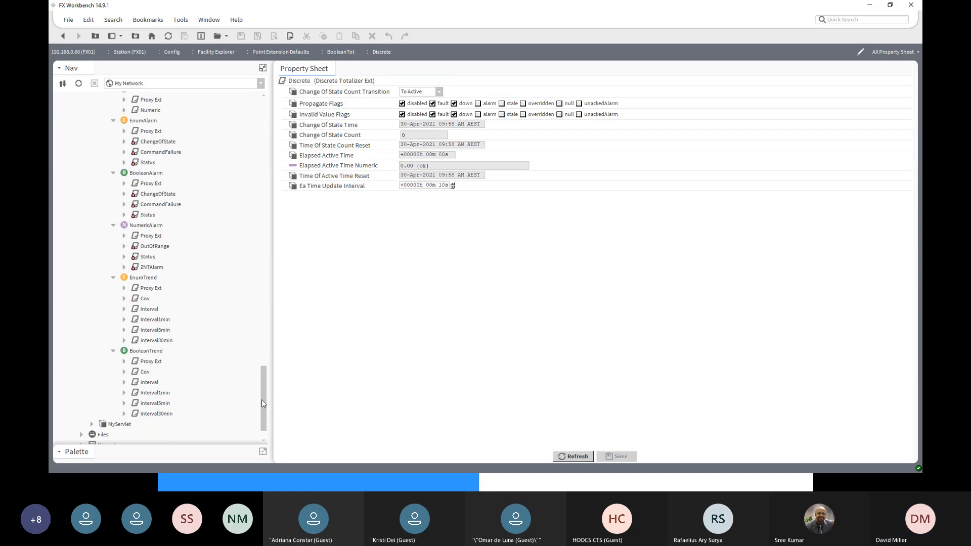
pyautogui.moveTo(262, 400); pyautogui.dragTo(262, 353)
pyautogui.click(144, 207)
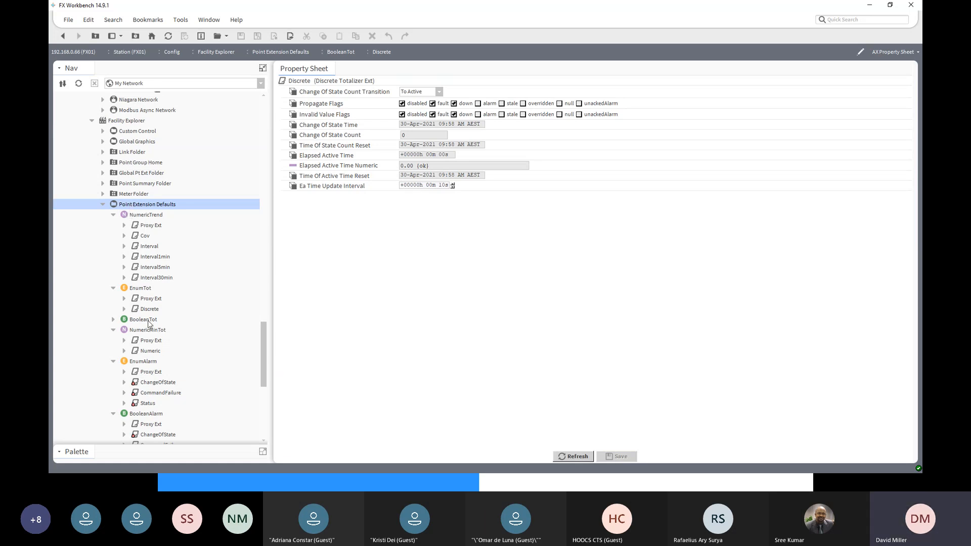
# - Open the point extension list for AHU's points under Building A, Level 1
pyautogui.moveTo(264, 372); pyautogui.dragTo(266, 235)
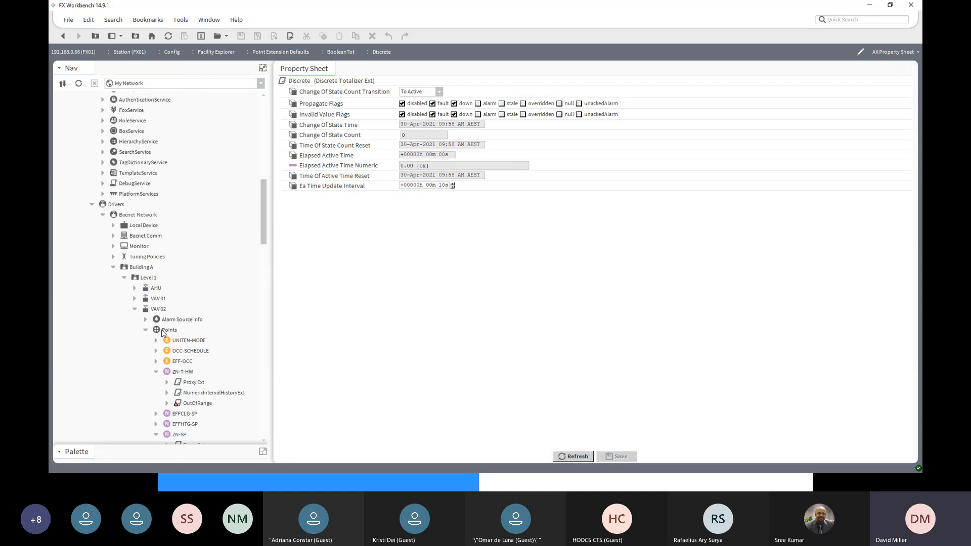
pyautogui.click(135, 289)
pyautogui.click(163, 310)
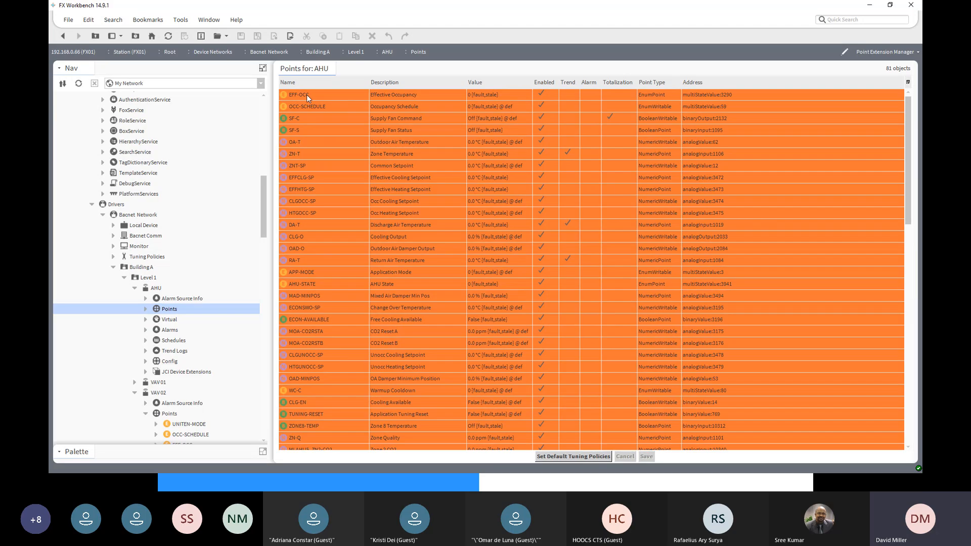
# - Check the totalization, alarm and trend extension choices for AHU's EFF-OCC point without assigning any
pyautogui.click(605, 93)
pyautogui.click(612, 94)
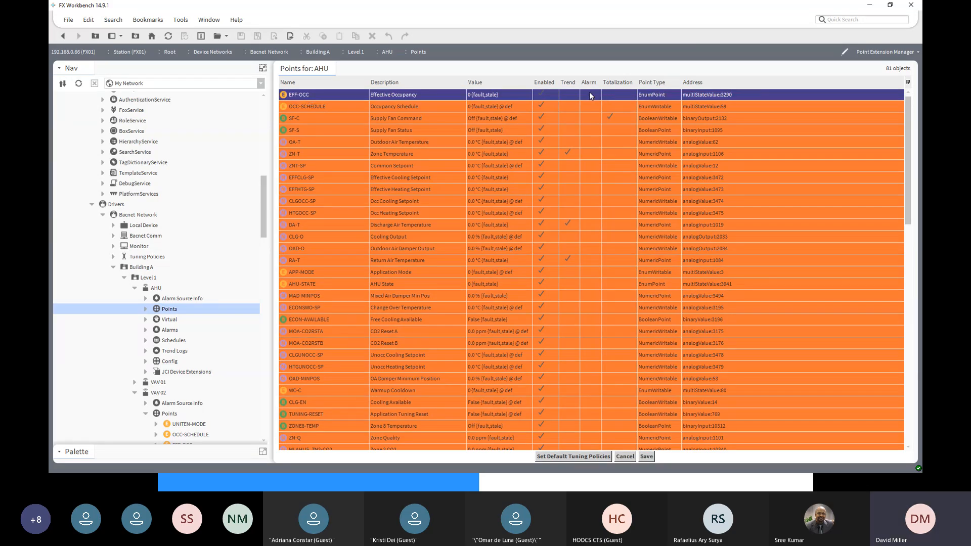
pyautogui.click(590, 93)
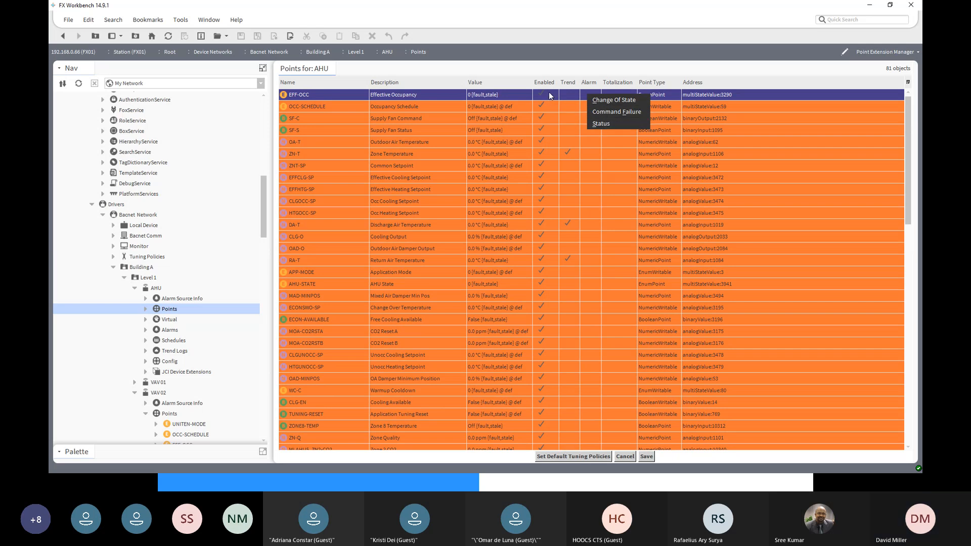
pyautogui.click(569, 98)
pyautogui.click(570, 96)
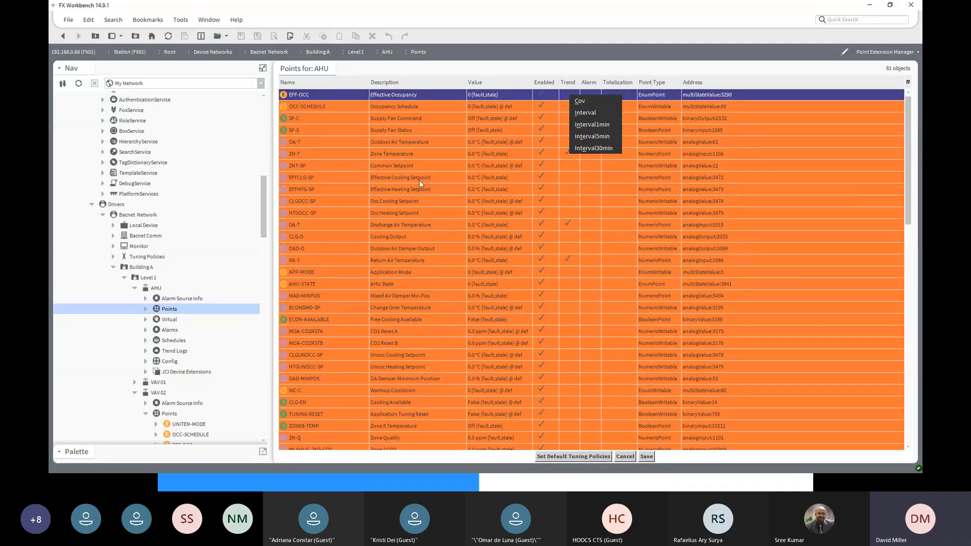
pyautogui.click(571, 182)
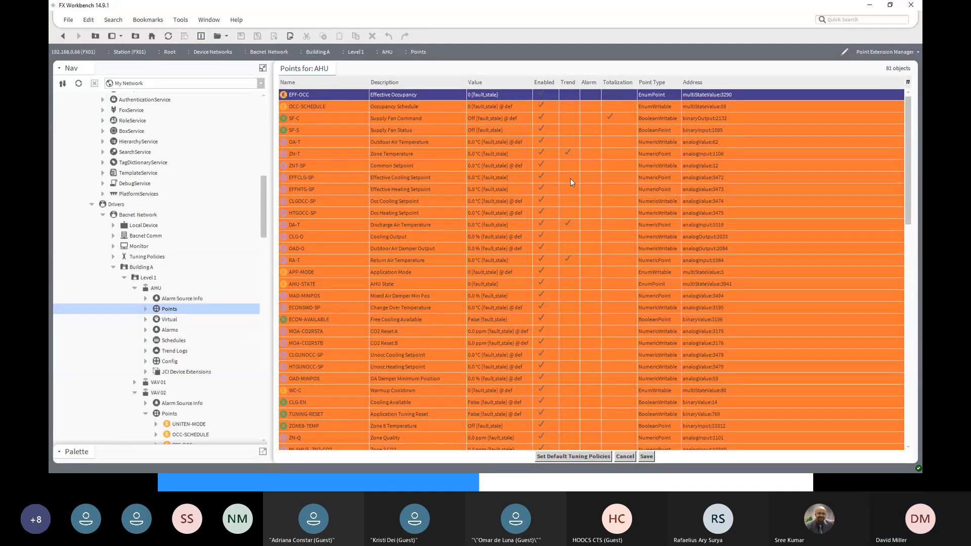
# - Check the trend choices for EFFCLG-SP and the alarm choices for ZNT-SP without assigning any
pyautogui.click(570, 182)
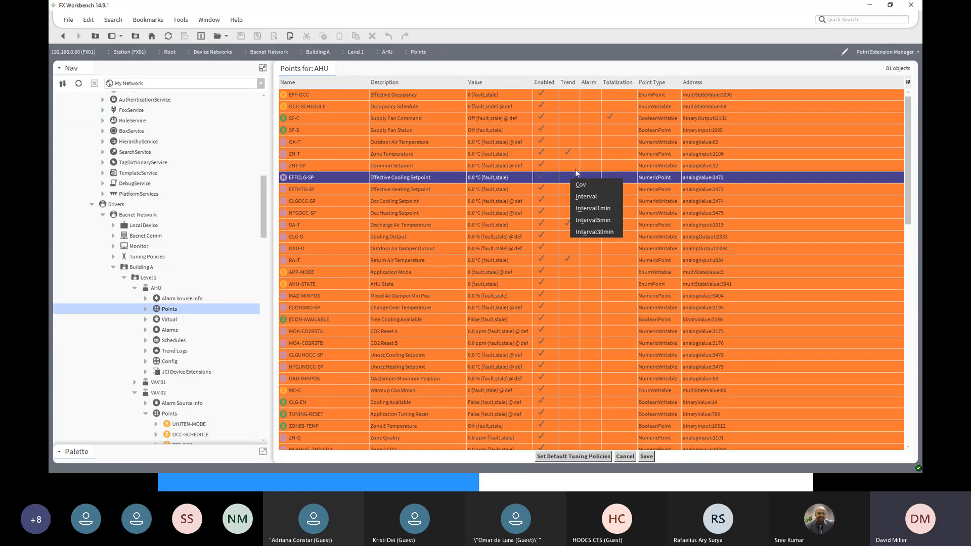
pyautogui.click(591, 167)
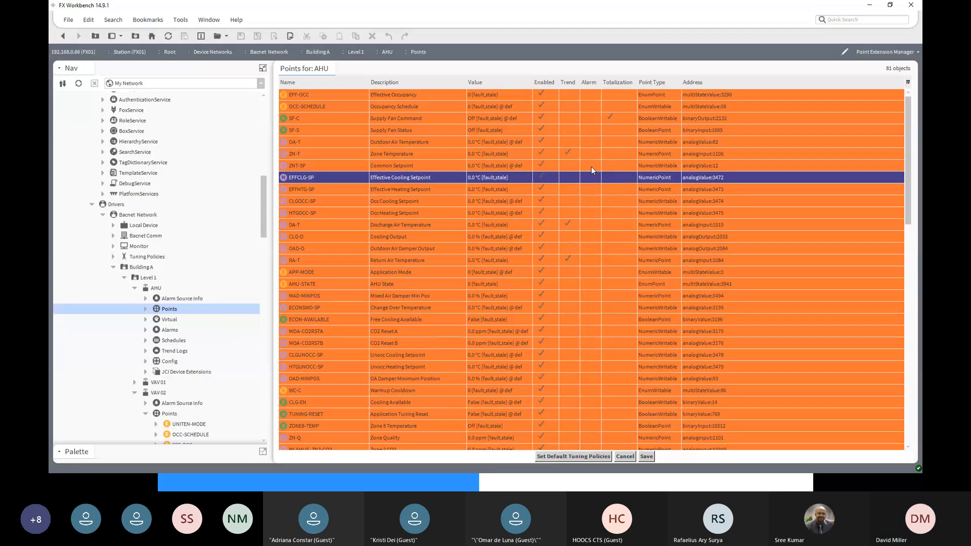
pyautogui.click(591, 166)
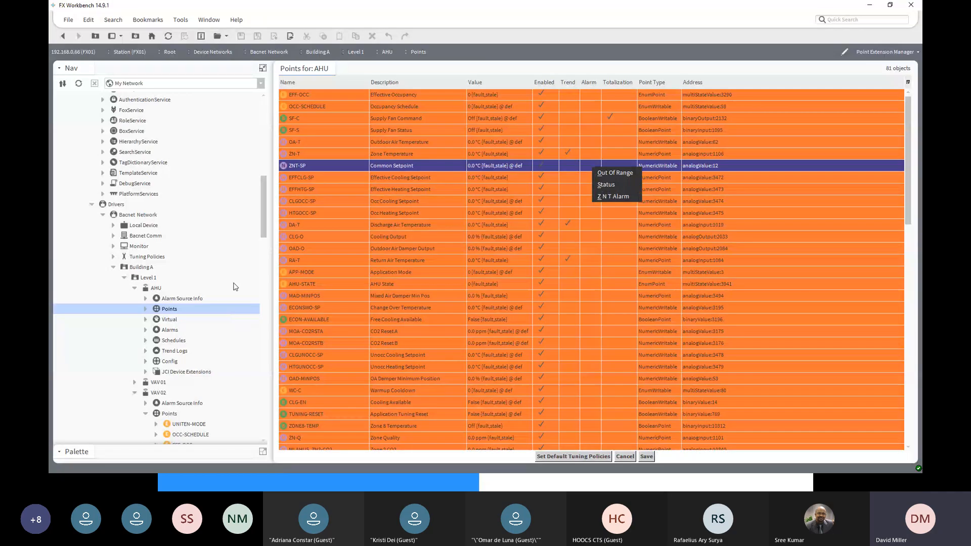
pyautogui.click(262, 233)
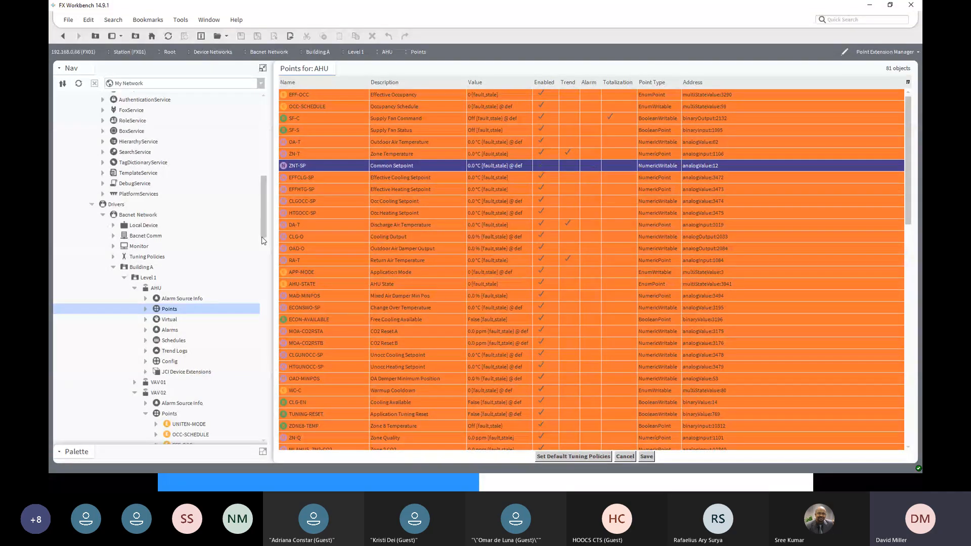
# - Collapse VAV 02 under Level 1 in the navigation tree
pyautogui.scroll(-9, 218, 387)
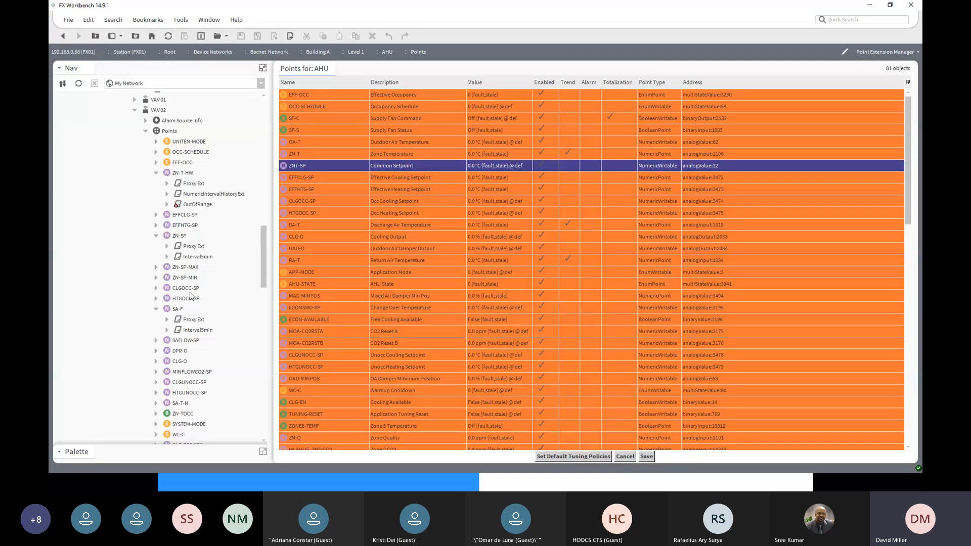
pyautogui.moveTo(264, 243); pyautogui.dragTo(255, 219)
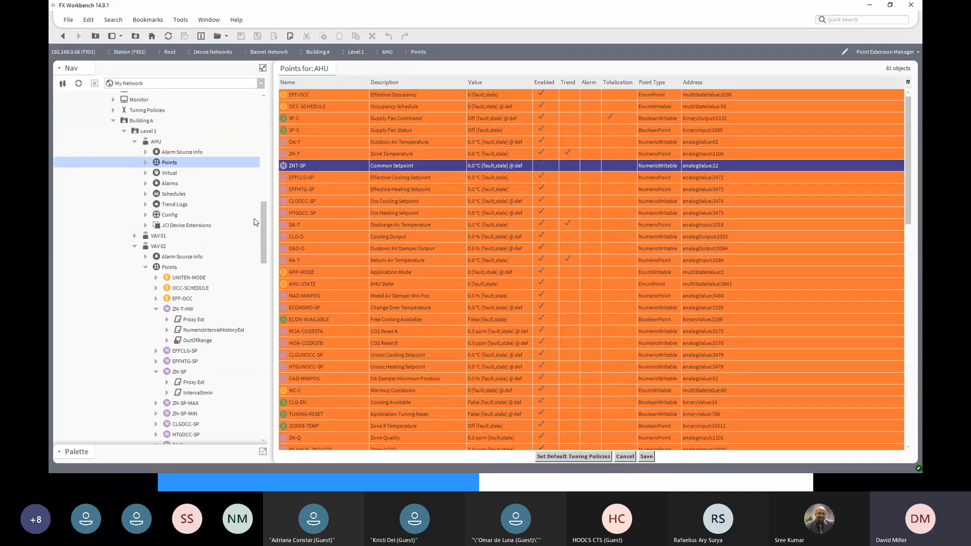
pyautogui.click(136, 247)
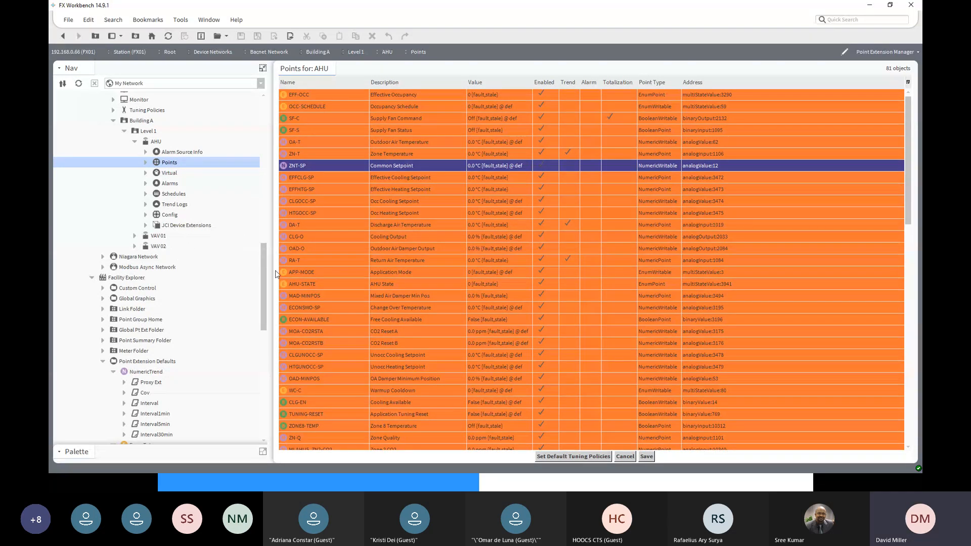
# - Connect to the FXServer station on My Host using the remembered credentials
pyautogui.moveTo(265, 260); pyautogui.dragTo(258, 245)
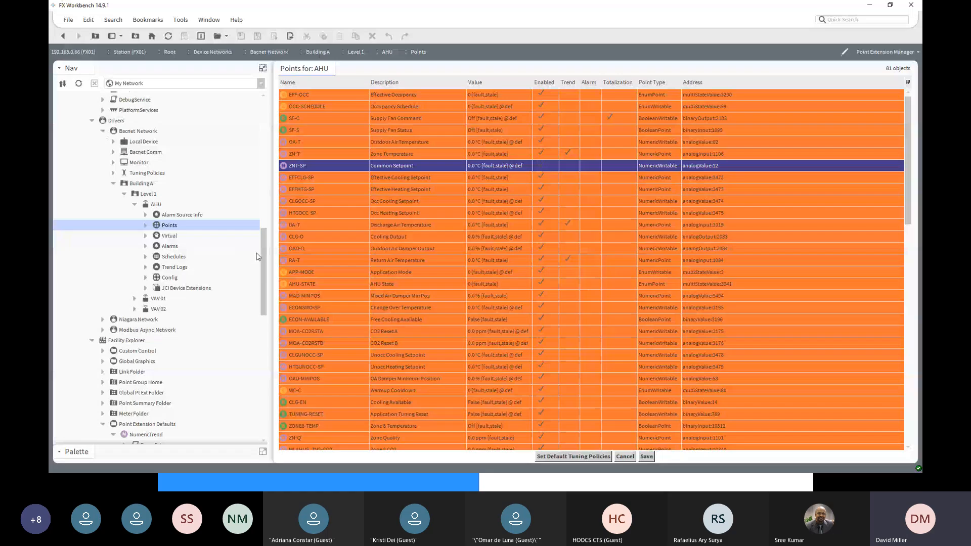
pyautogui.moveTo(266, 251); pyautogui.dragTo(252, 119)
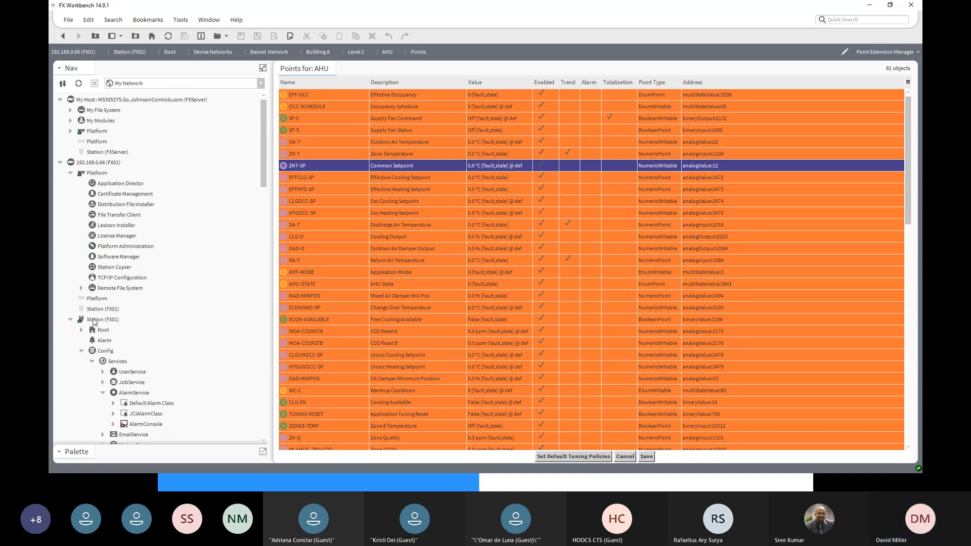
pyautogui.click(97, 153)
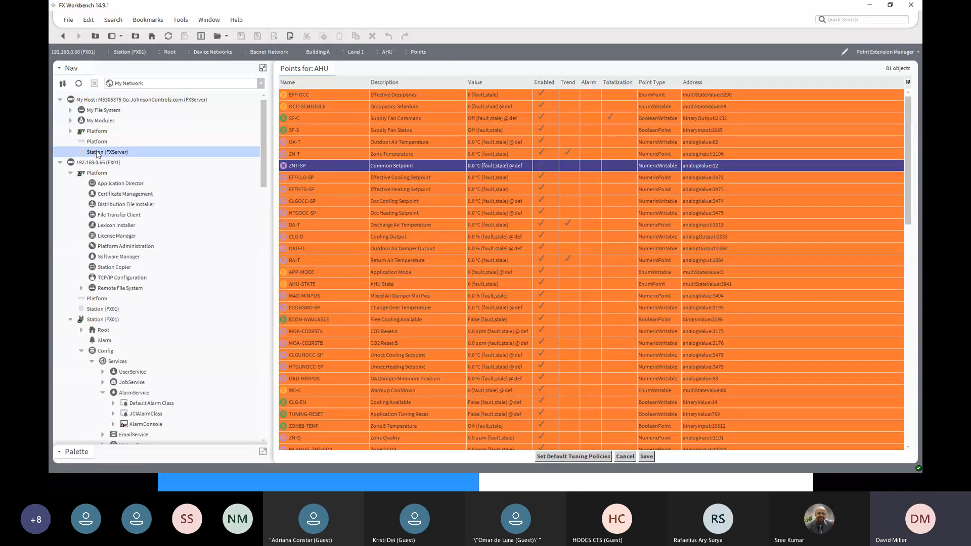
pyautogui.doubleClick(98, 152)
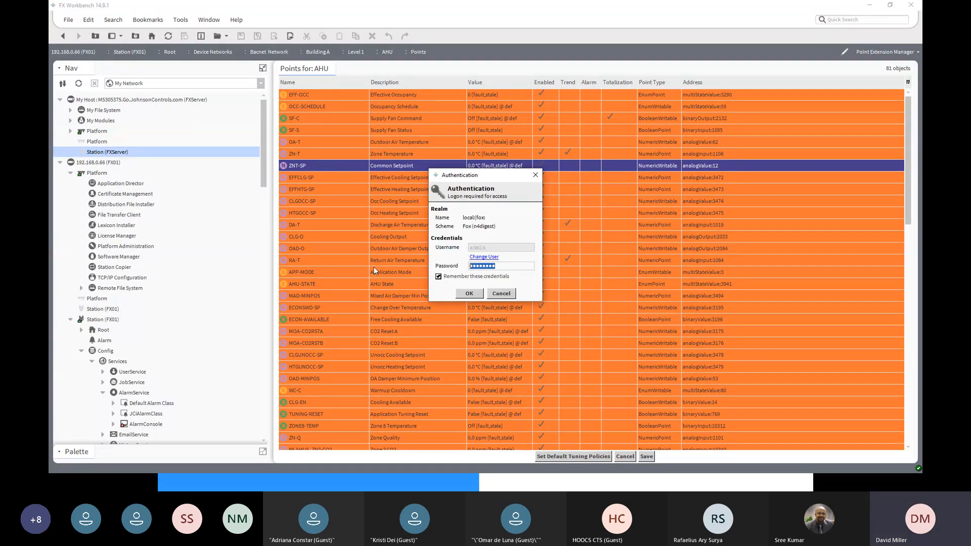
pyautogui.click(469, 295)
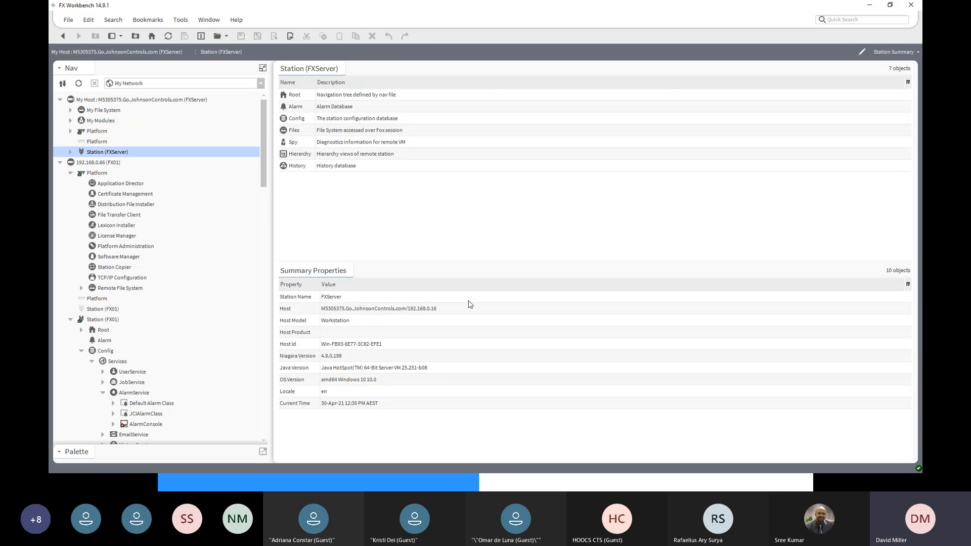
# - Collapse the FX01 host and expand the FXServer station's Config to show its Drivers
pyautogui.click(60, 162)
pyautogui.click(70, 152)
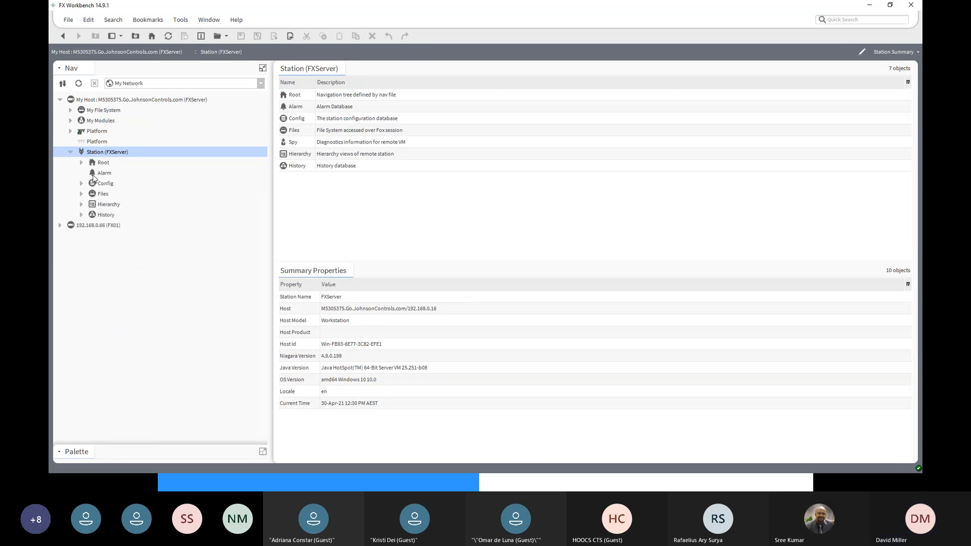
pyautogui.click(81, 183)
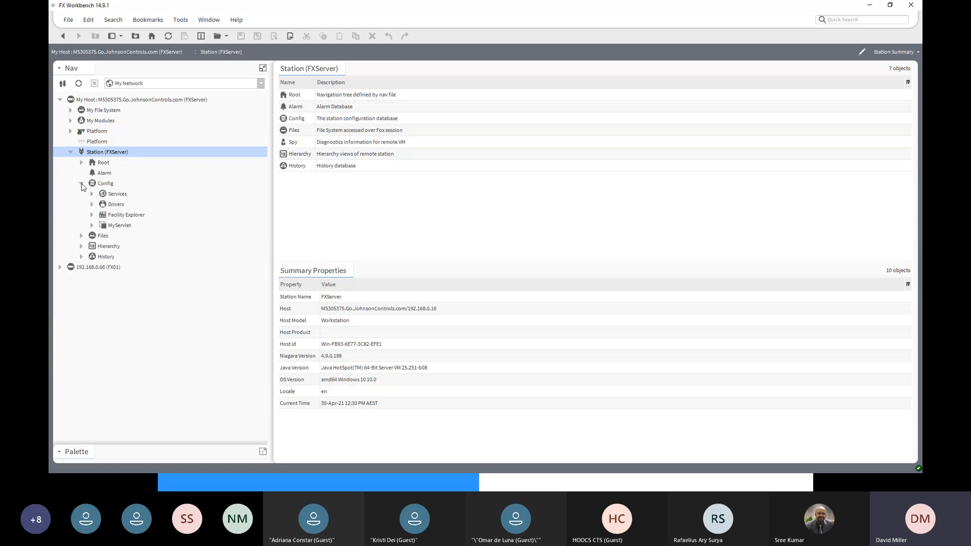
pyautogui.click(92, 205)
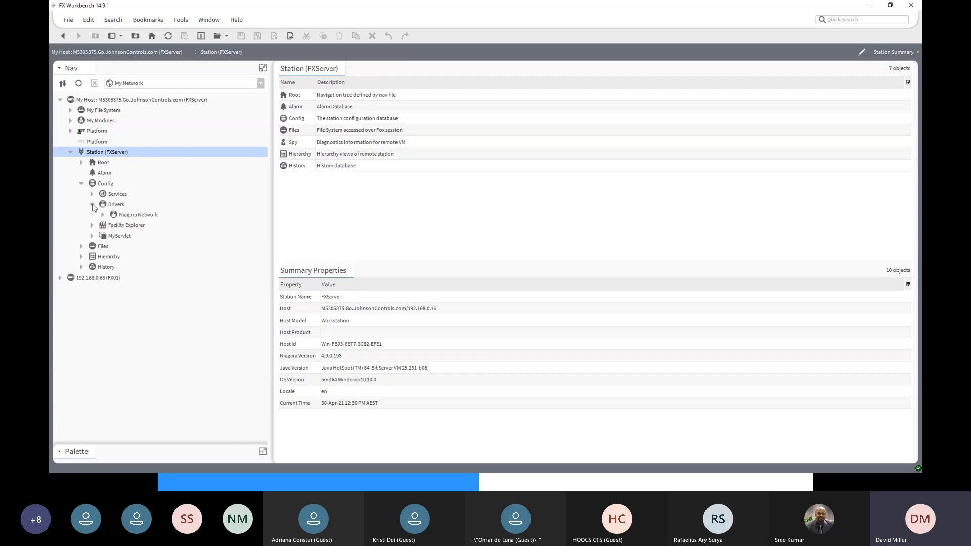
# - Expand FXServer's Niagara Network to locate the FX01 station, and leave Niagara Network selected
pyautogui.click(131, 217)
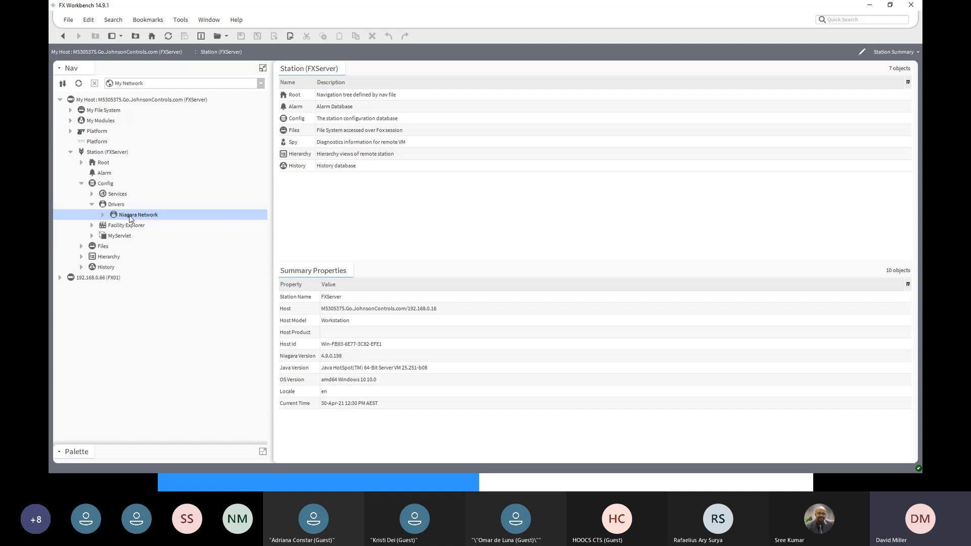
pyautogui.click(103, 215)
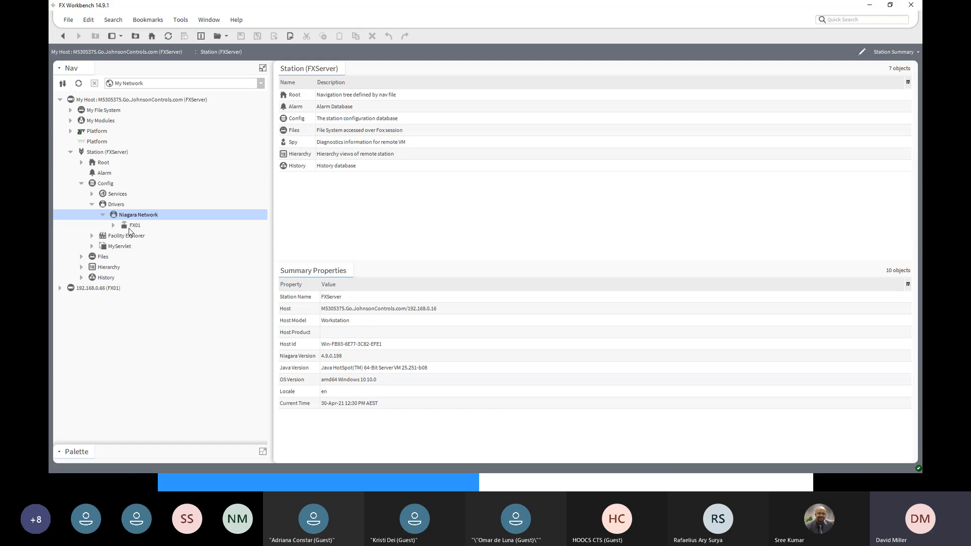
pyautogui.click(130, 229)
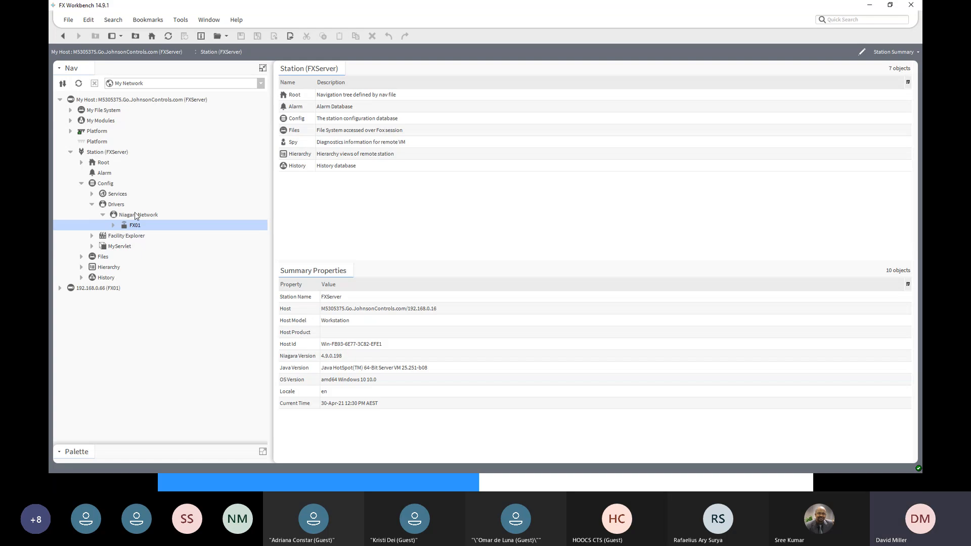
pyautogui.click(136, 217)
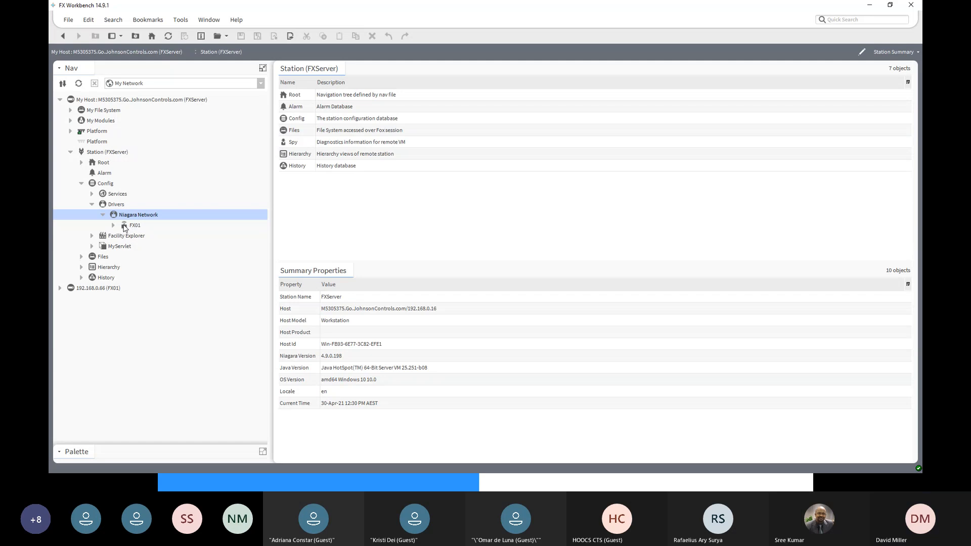
# - Open the Station Manager of FXServer's Niagara Network and delete the FX01 station from its database
pyautogui.click(124, 227)
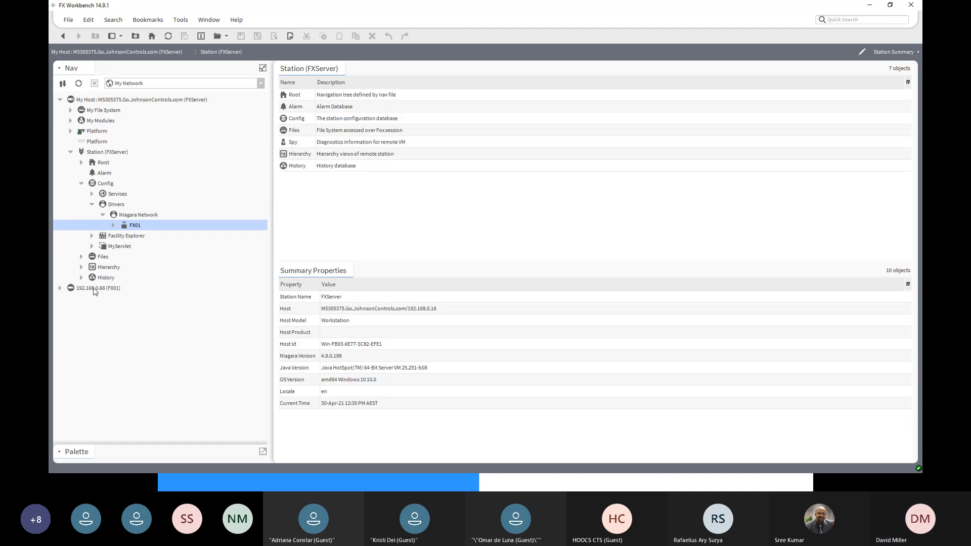
pyautogui.click(132, 213)
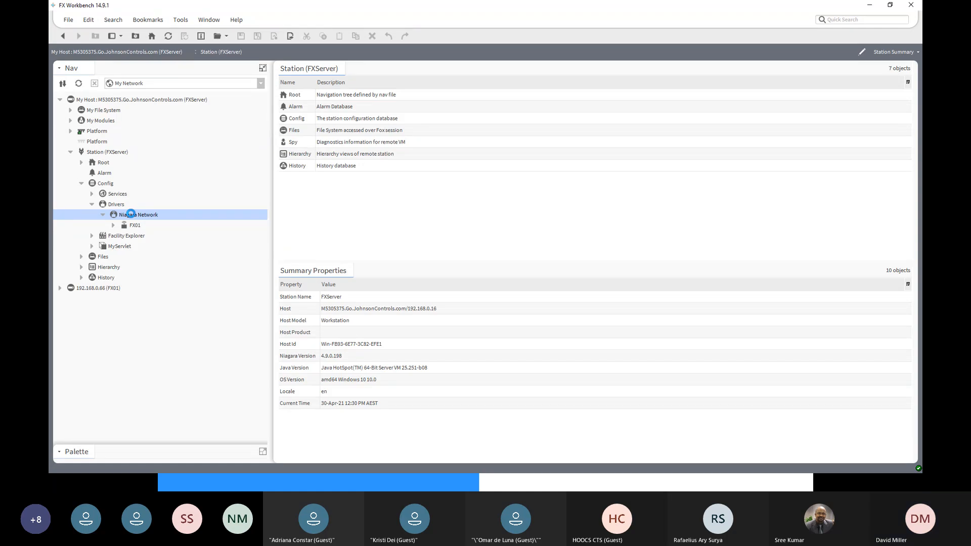
pyautogui.click(303, 292)
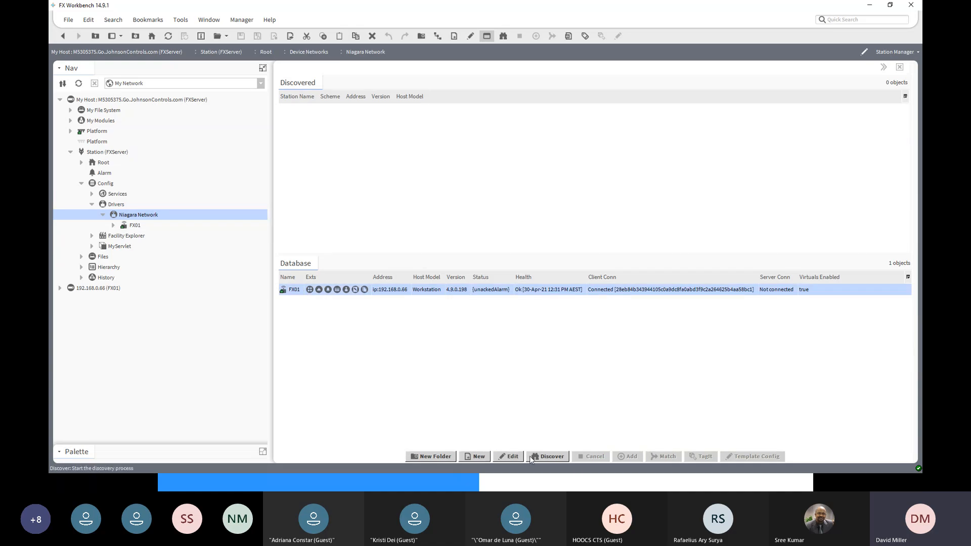
pyautogui.rightClick(291, 290)
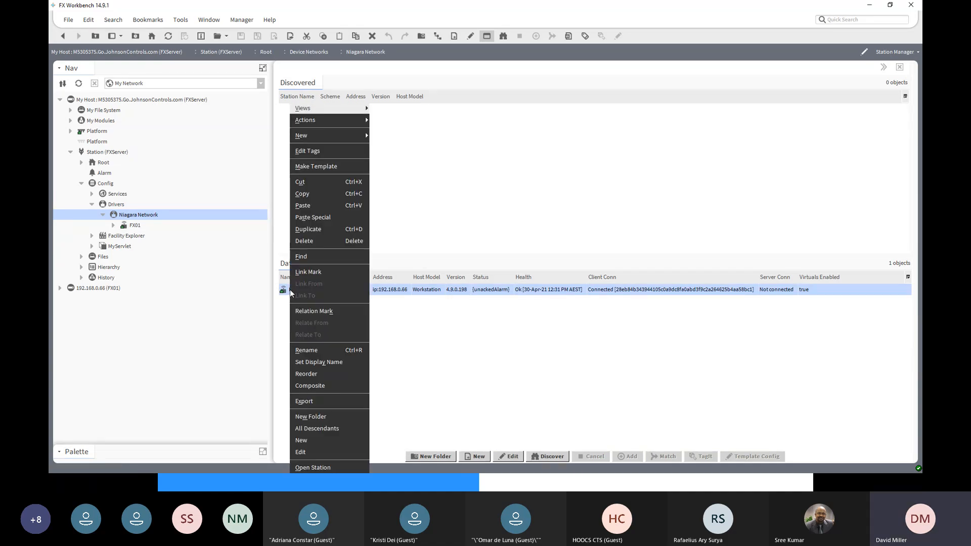
pyautogui.click(311, 241)
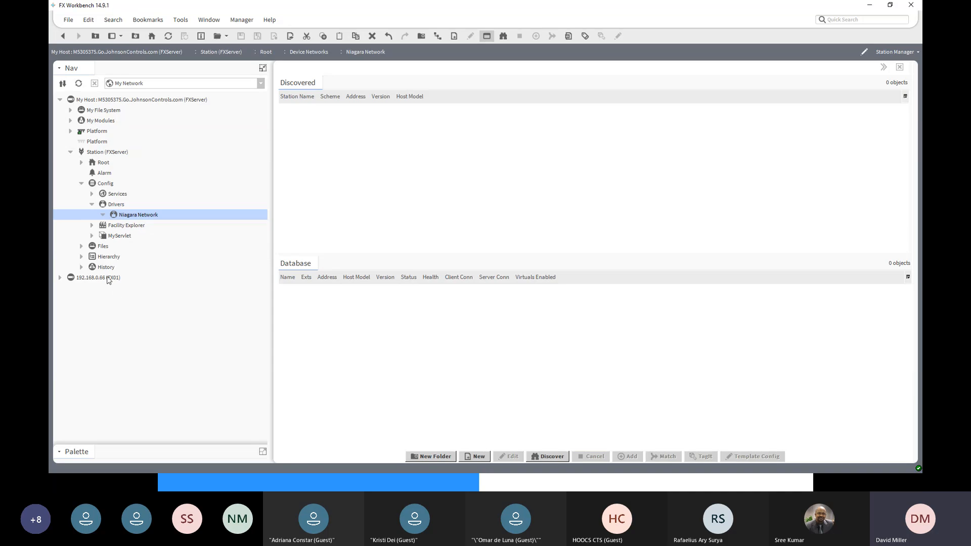
# - Expand the FX01 host in the navigation tree and examine Local Station in the Niagara Network's AX Property Sheet
pyautogui.click(60, 278)
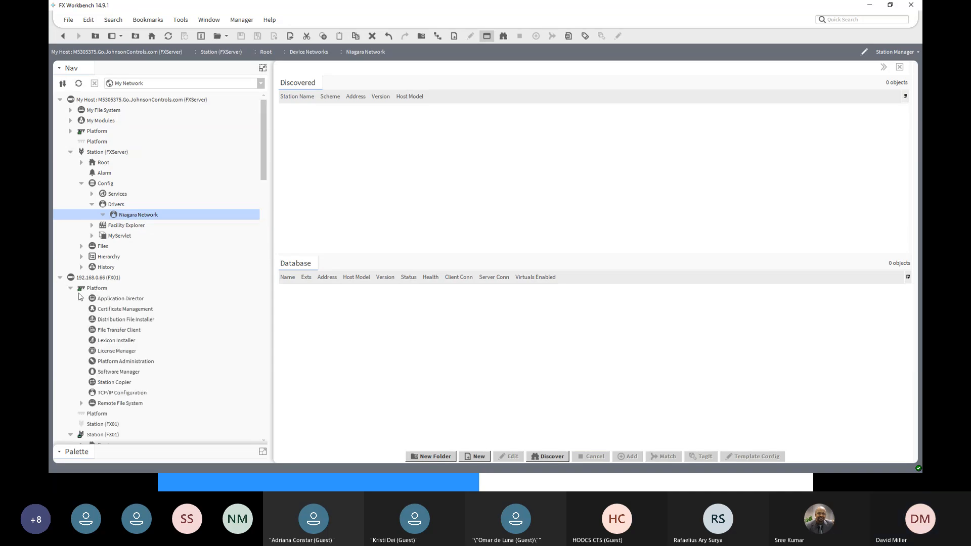
pyautogui.scroll(-2, 109, 407)
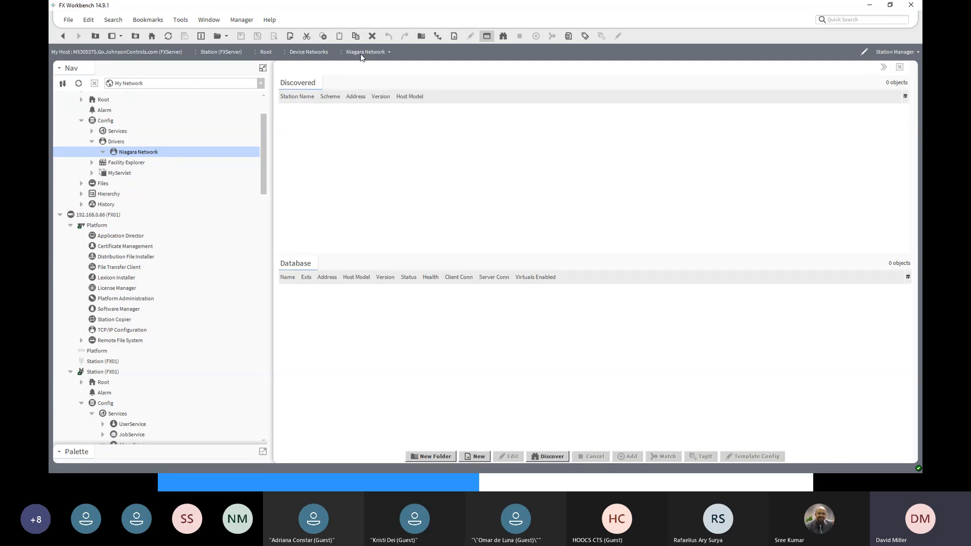
pyautogui.click(916, 53)
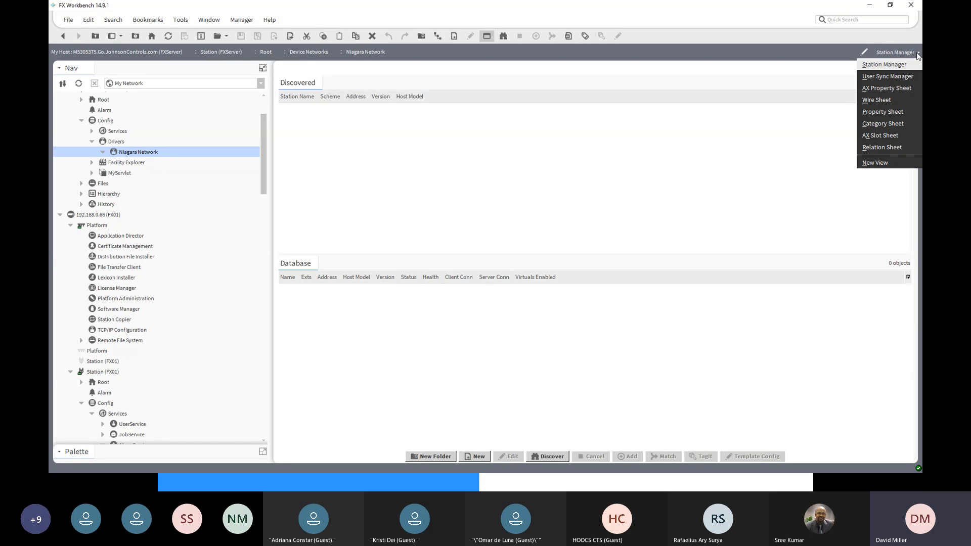
pyautogui.click(878, 89)
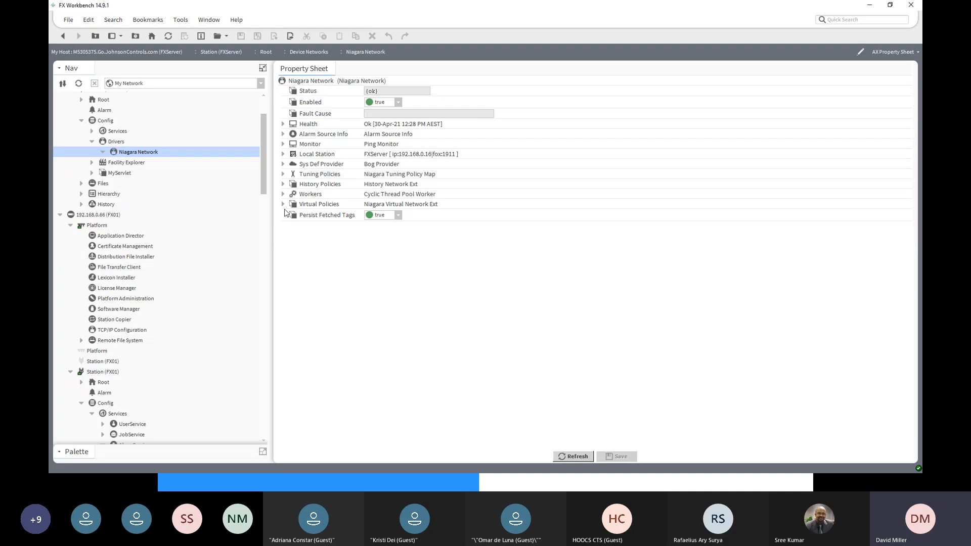
pyautogui.click(283, 154)
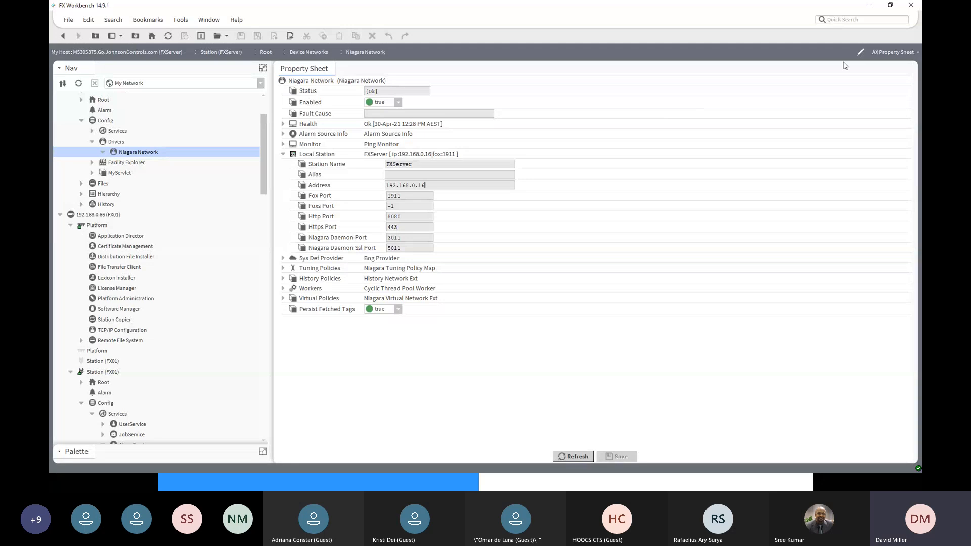
# - Return the Niagara Network to the Station Manager view and run a station discovery
pyautogui.click(900, 52)
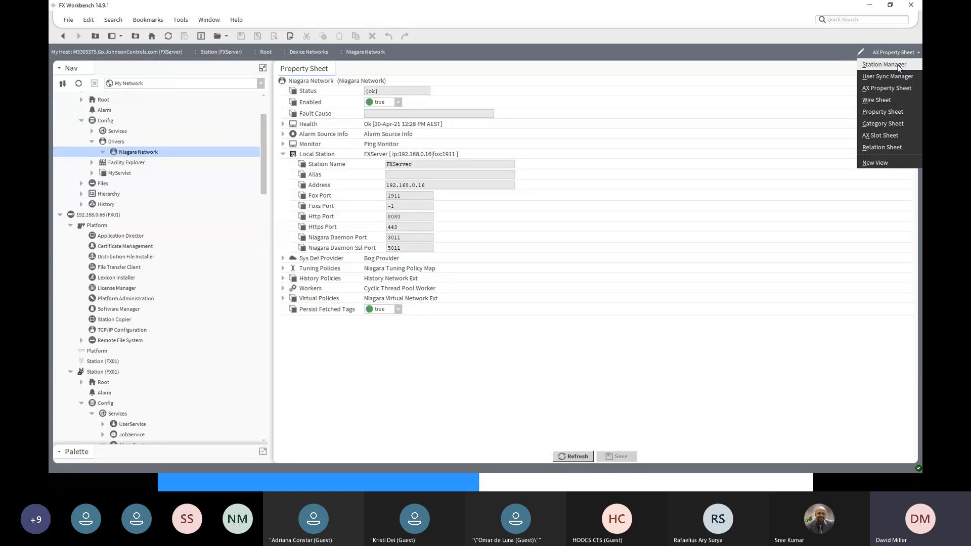
pyautogui.click(898, 66)
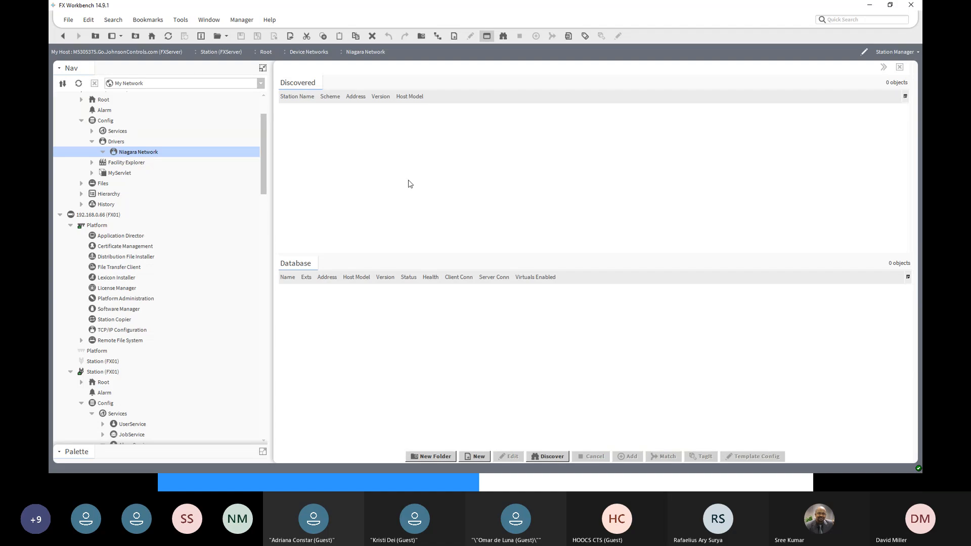
pyautogui.click(545, 457)
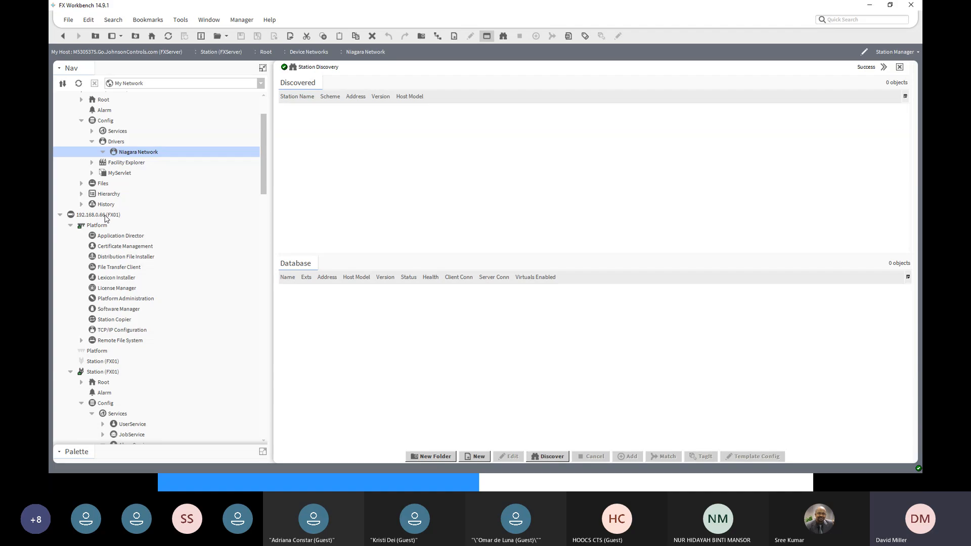
# - Start adding one new Niagara Station named FX01 with the recent IP address 192.168.0.66
pyautogui.click(476, 458)
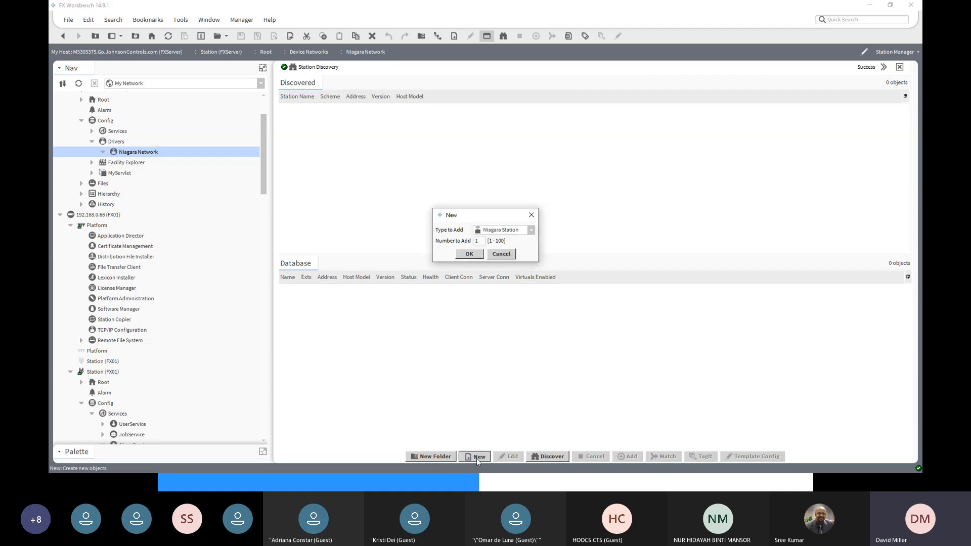
pyautogui.click(470, 254)
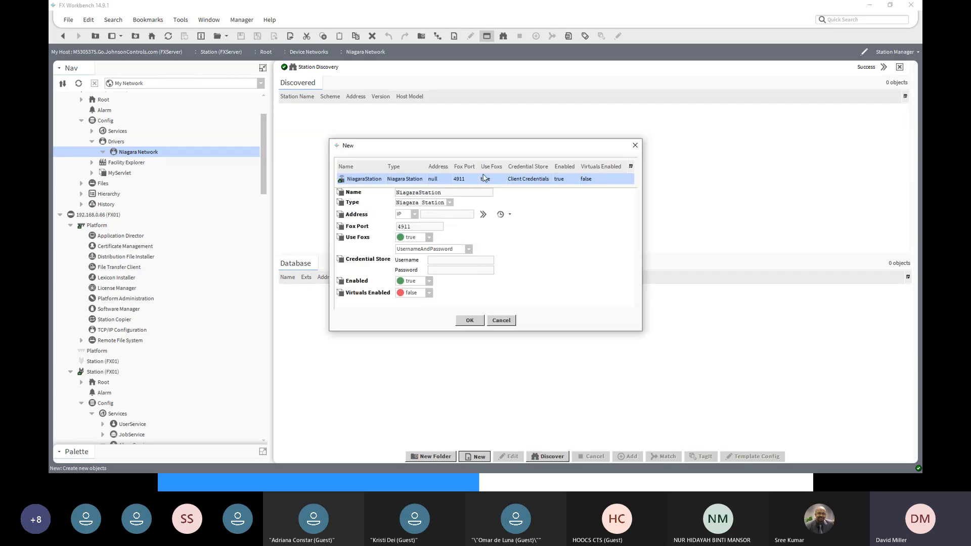
pyautogui.moveTo(413, 192); pyautogui.dragTo(373, 195)
pyautogui.write('FX01')
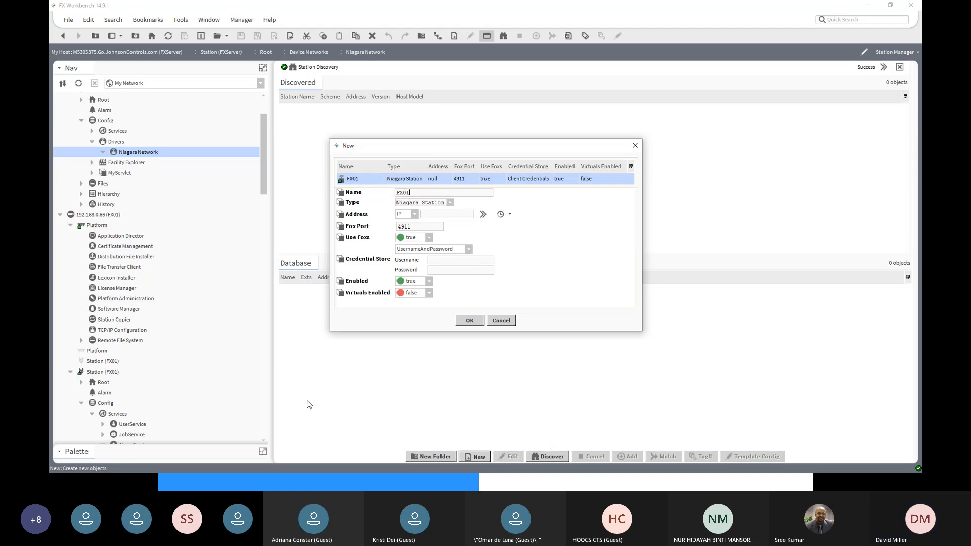
pyautogui.click(510, 214)
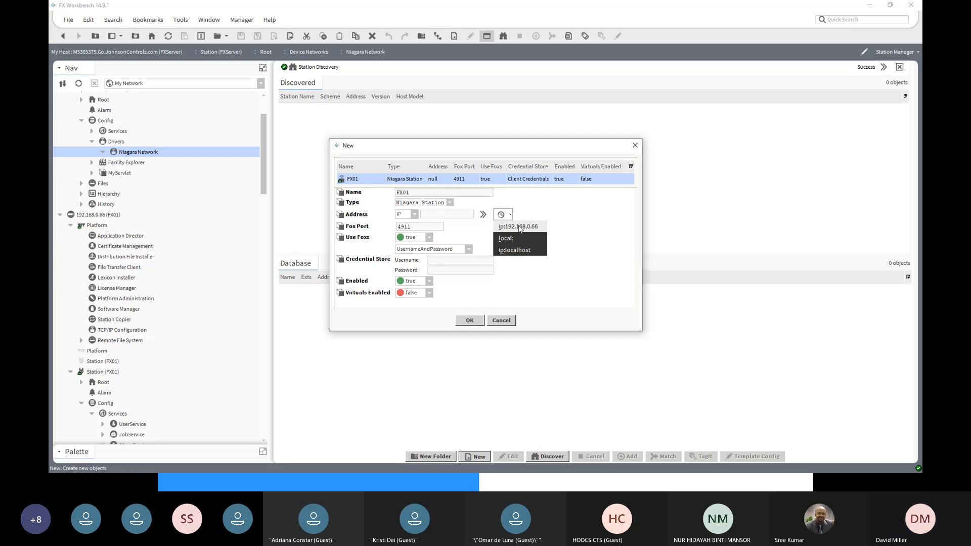
pyautogui.click(519, 227)
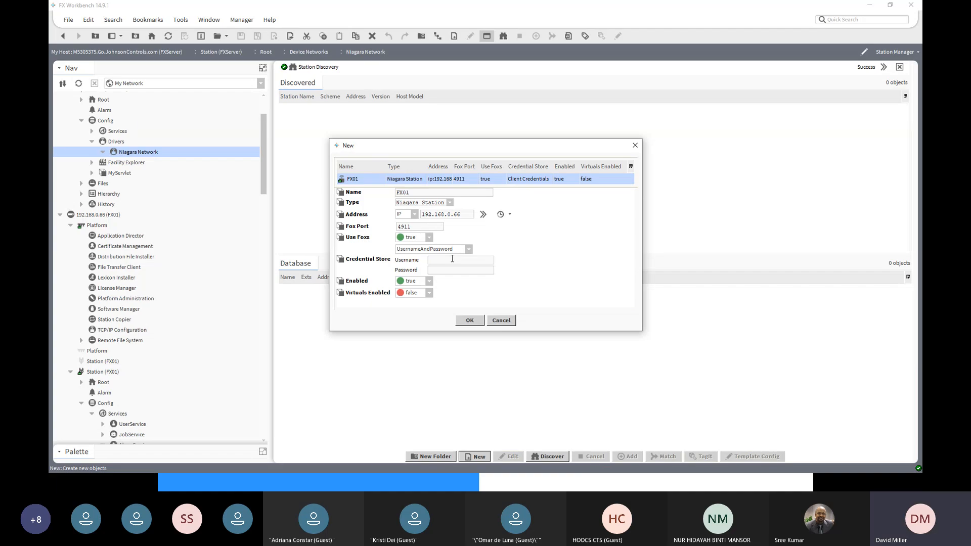
# - Fill in the new FX01 station's credential store with the username M2M and the account password
pyautogui.write('M2')
pyautogui.write('•••••••')
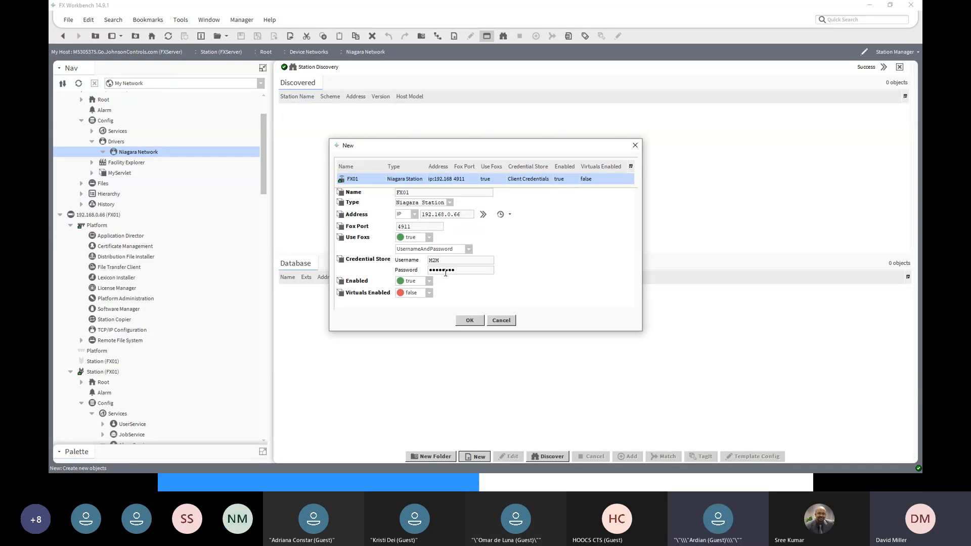
pyautogui.write('••')
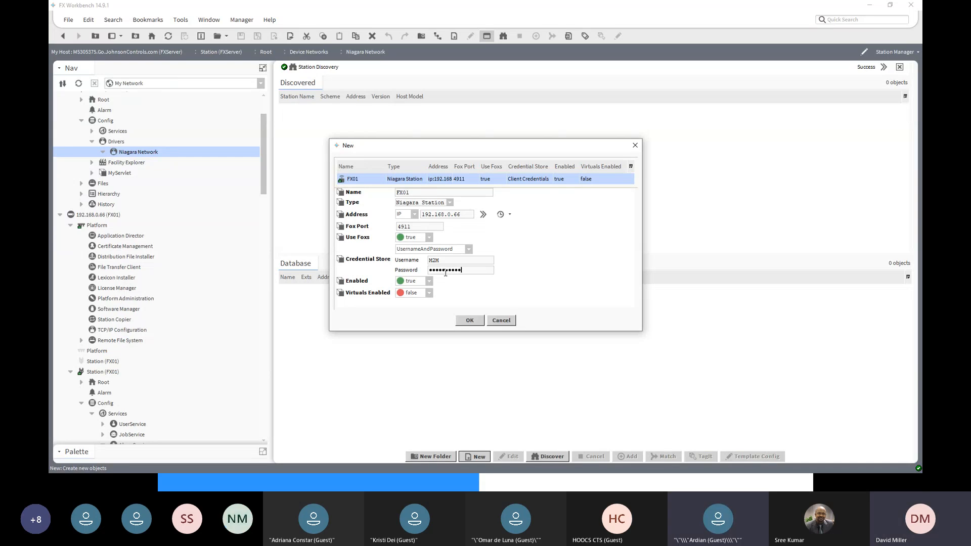
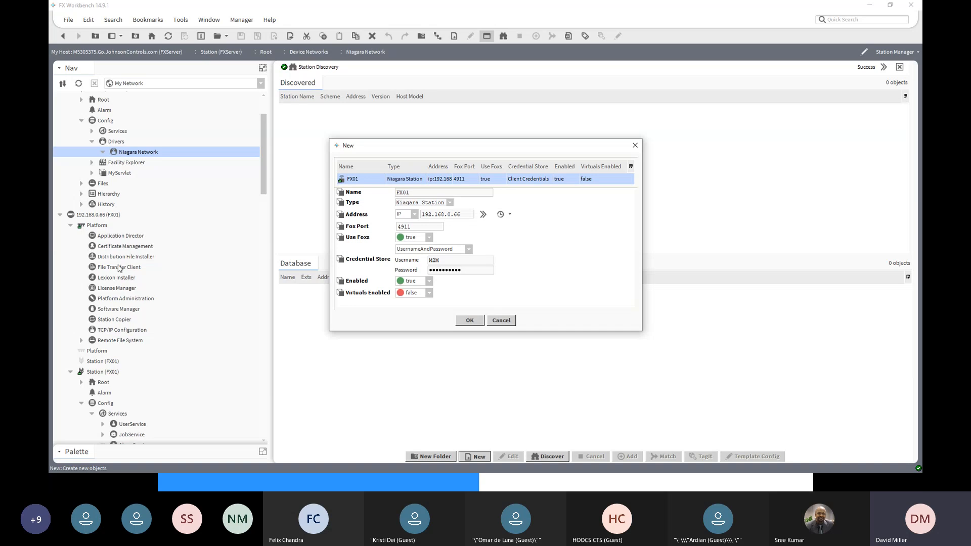
# - Finish adding the FX01 station to the Niagara Network and open its property sheet
pyautogui.click(469, 323)
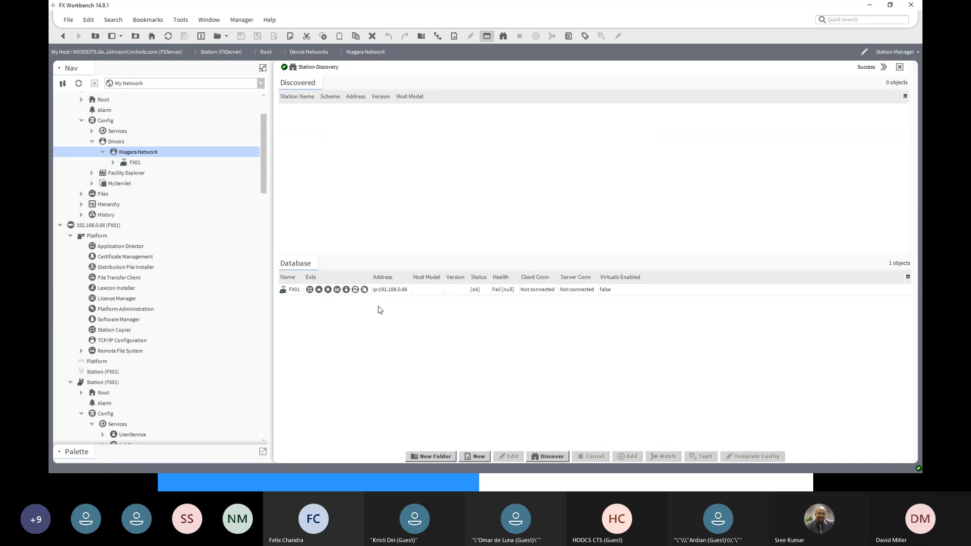
pyautogui.click(331, 292)
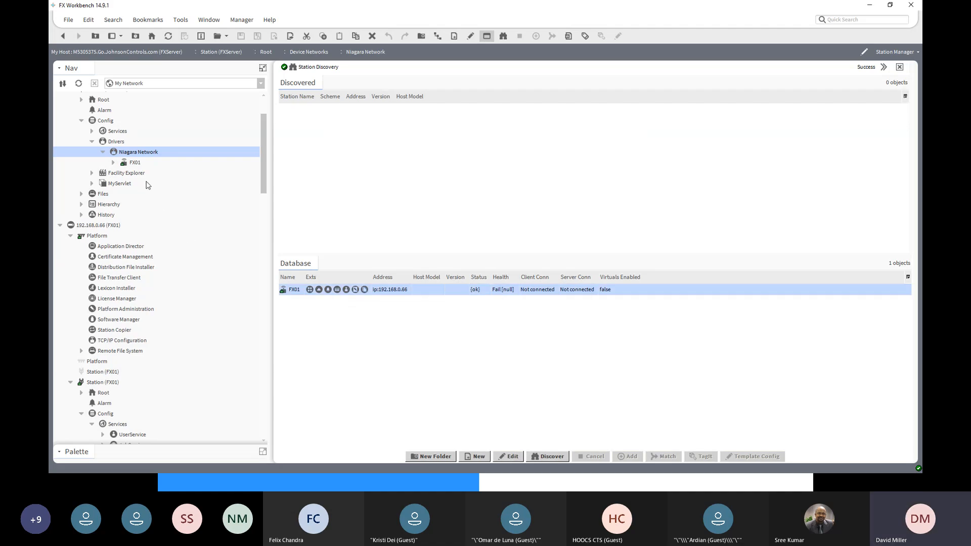
pyautogui.click(131, 164)
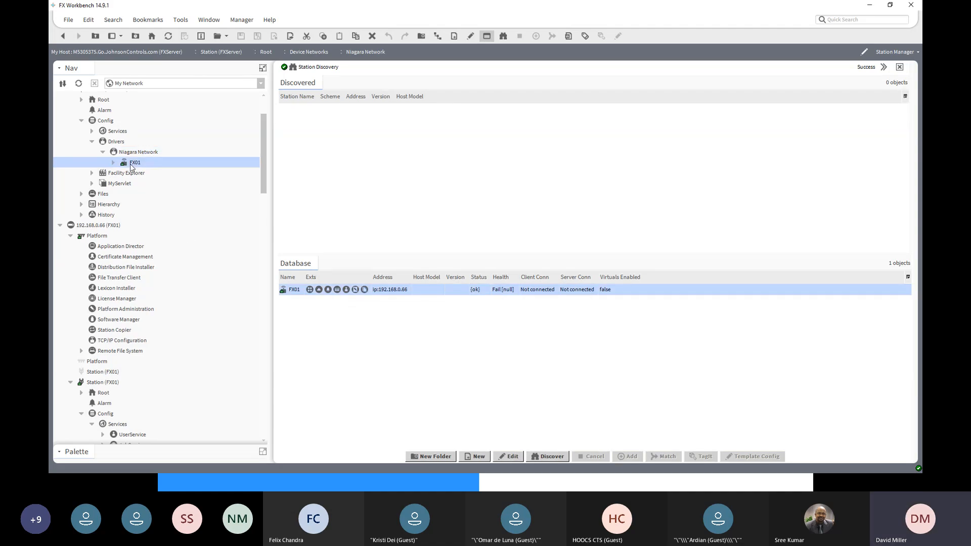
pyautogui.doubleClick(131, 164)
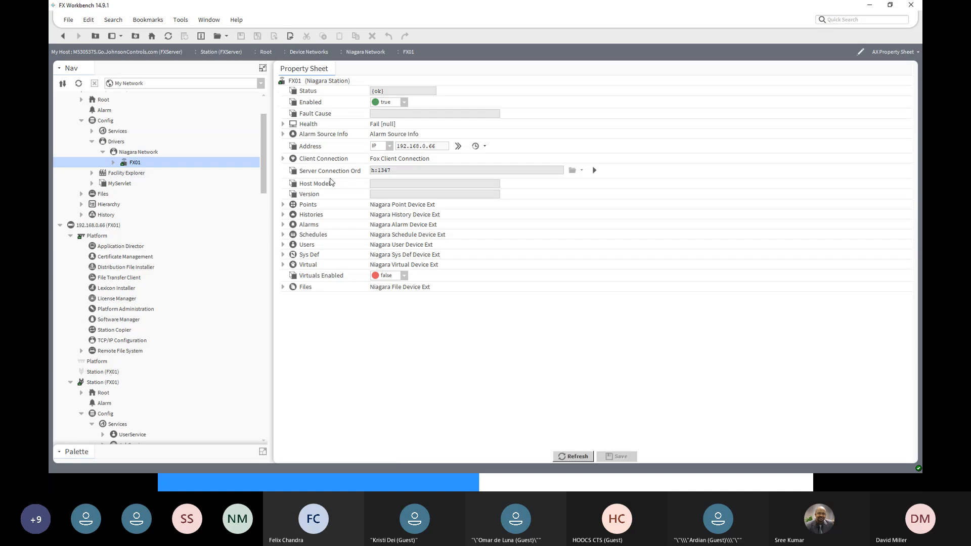
# - Expand FX01's Client Connection, connect it manually, and check its connection state
pyautogui.click(283, 160)
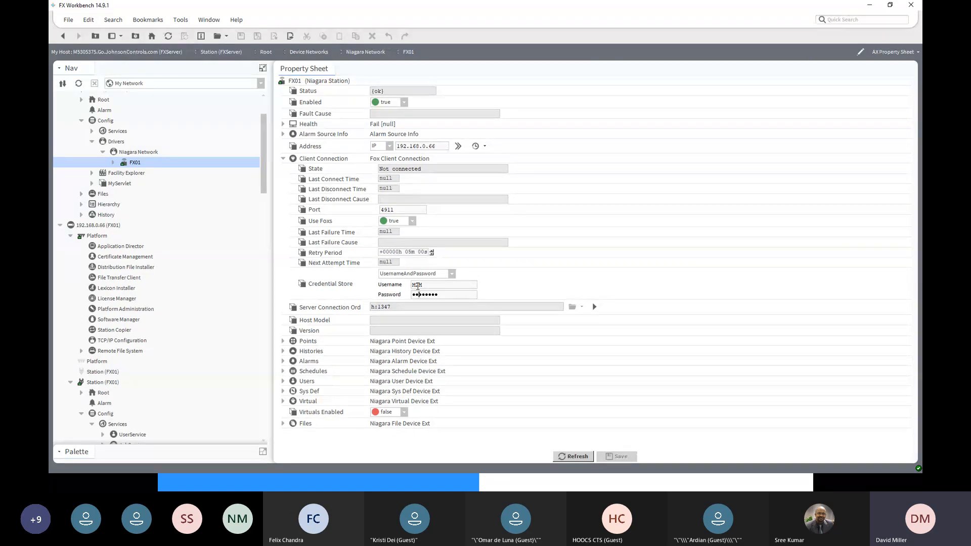
pyautogui.rightClick(327, 162)
pyautogui.moveTo(344, 172)
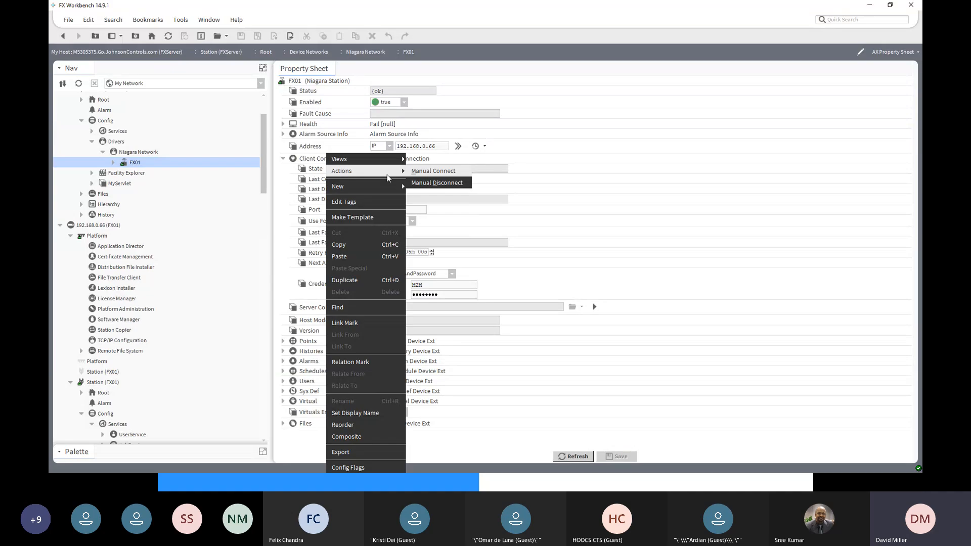
pyautogui.click(419, 171)
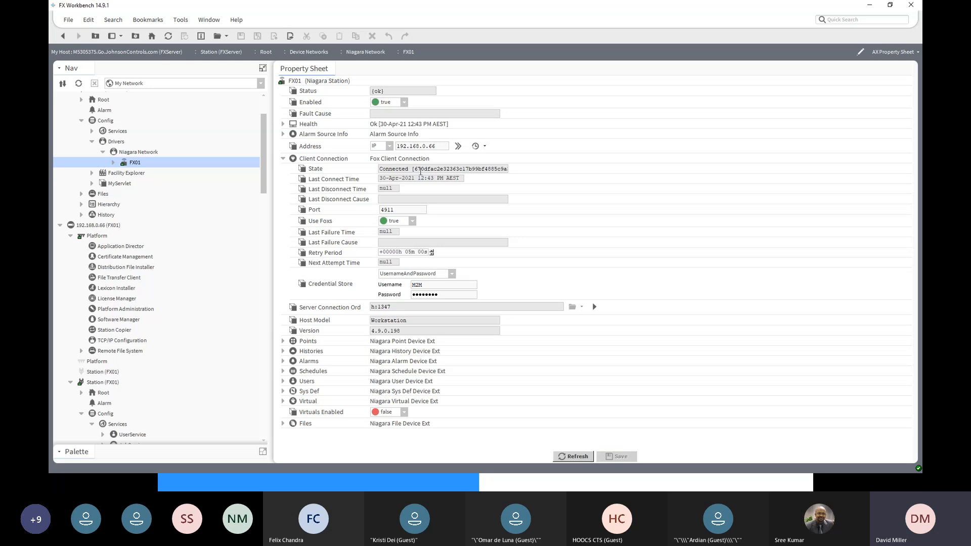
pyautogui.doubleClick(387, 169)
# - Expand FX01 in the navigation tree, set Virtuals Enabled to true, and save the change
pyautogui.click(113, 162)
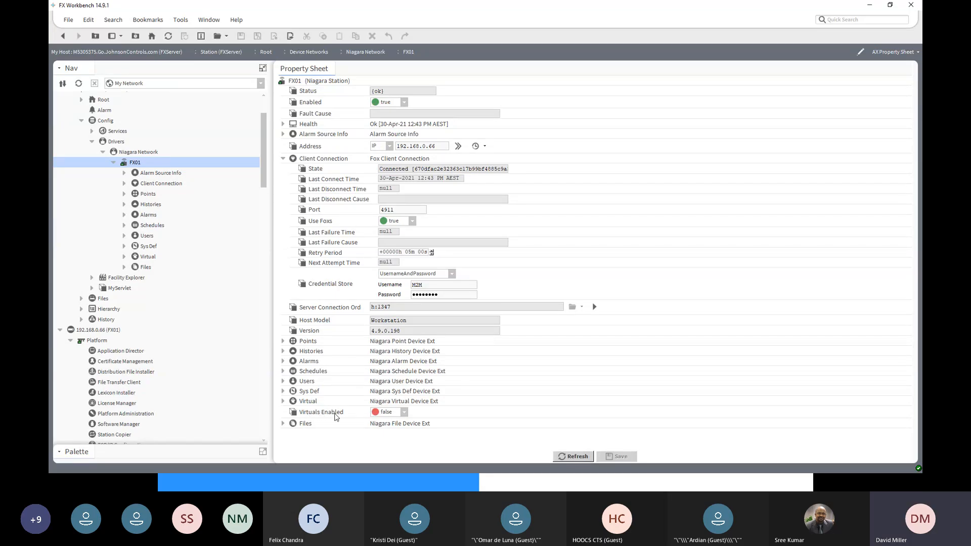
pyautogui.click(405, 416)
pyautogui.click(399, 431)
pyautogui.click(616, 458)
pyautogui.scroll(3, 136, 138)
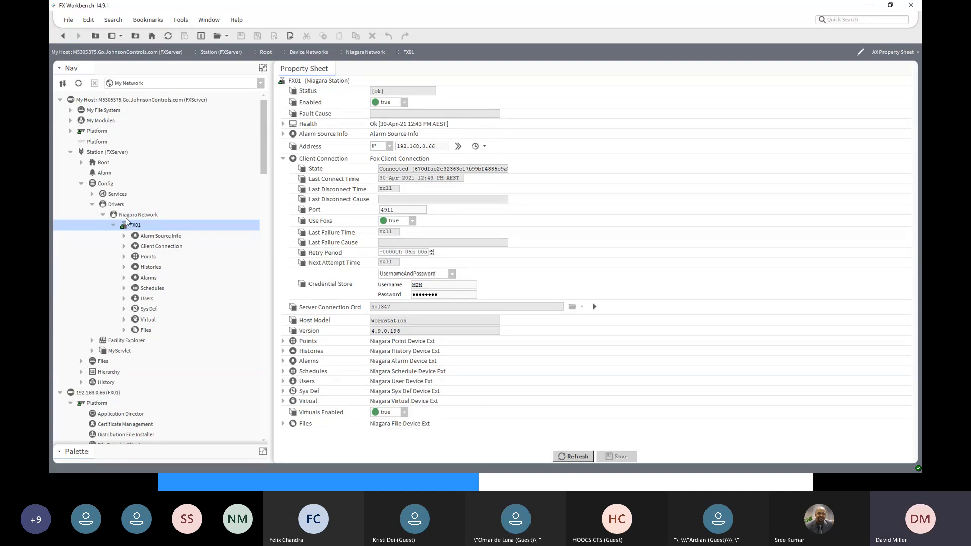
# - Open the VAV 01 graphic from FX01's Virtual tree under Drivers, Bacnet Network, Building A, Level 1
pyautogui.click(124, 320)
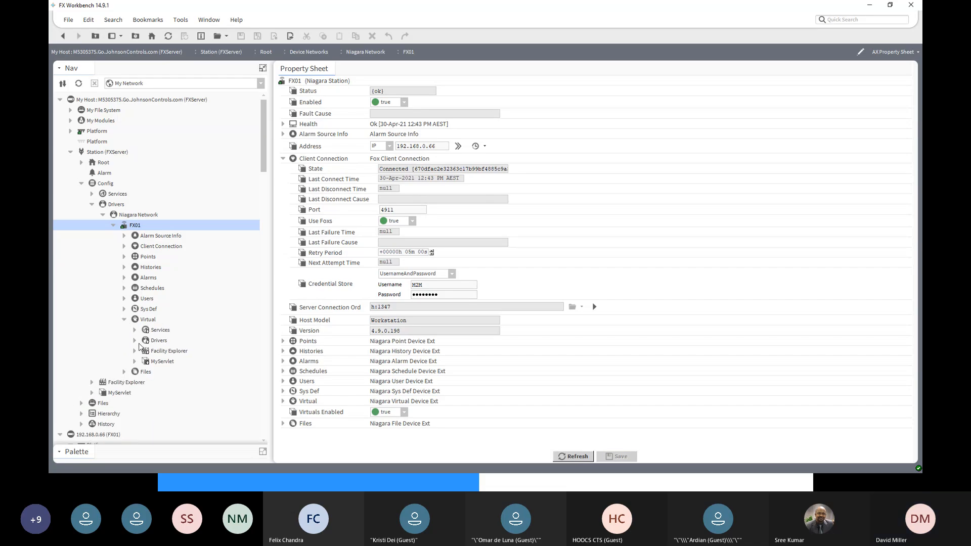
pyautogui.click(135, 341)
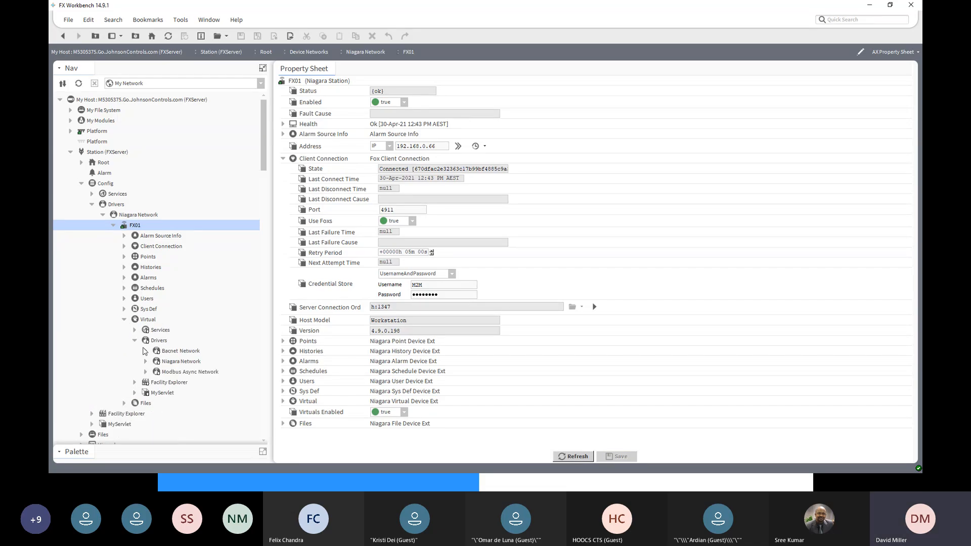
pyautogui.click(145, 351)
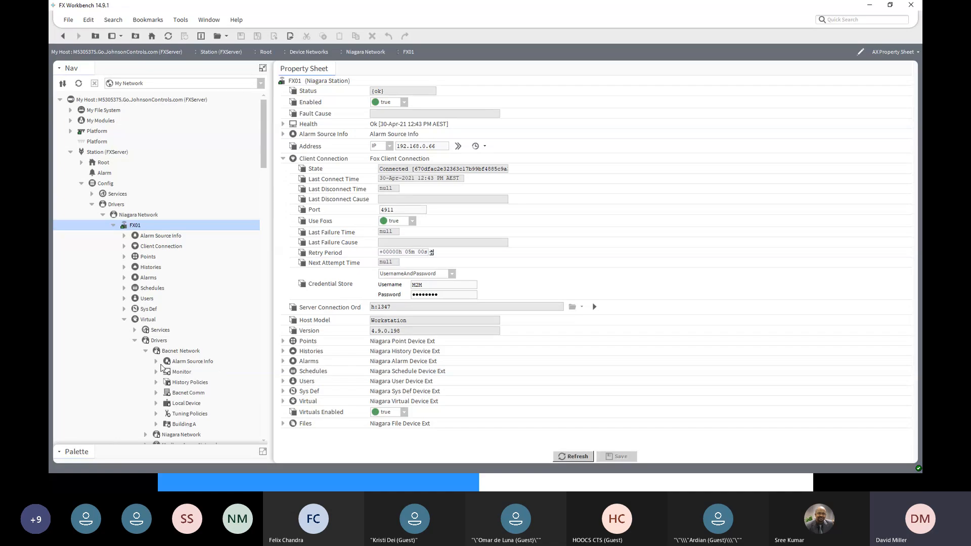
pyautogui.scroll(-3, 162, 372)
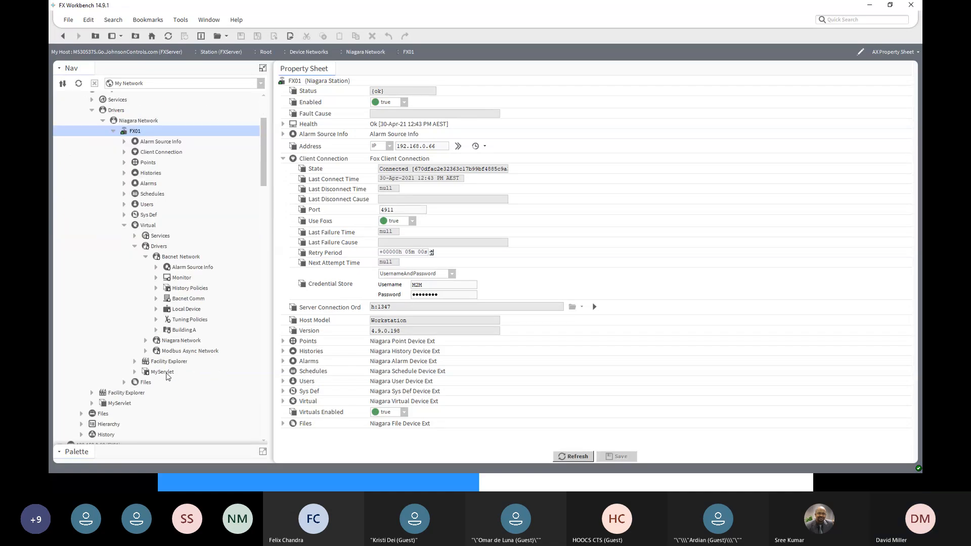
pyautogui.click(155, 330)
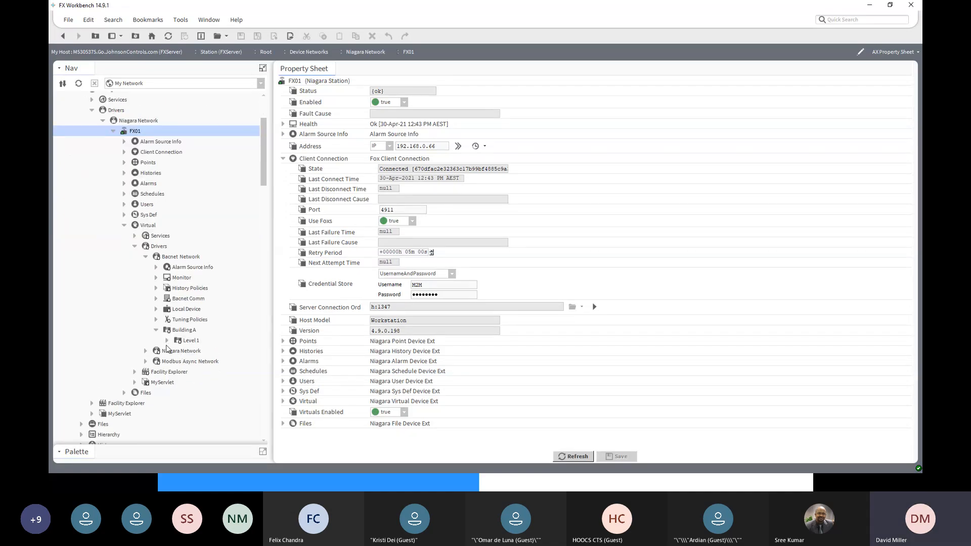
pyautogui.click(166, 340)
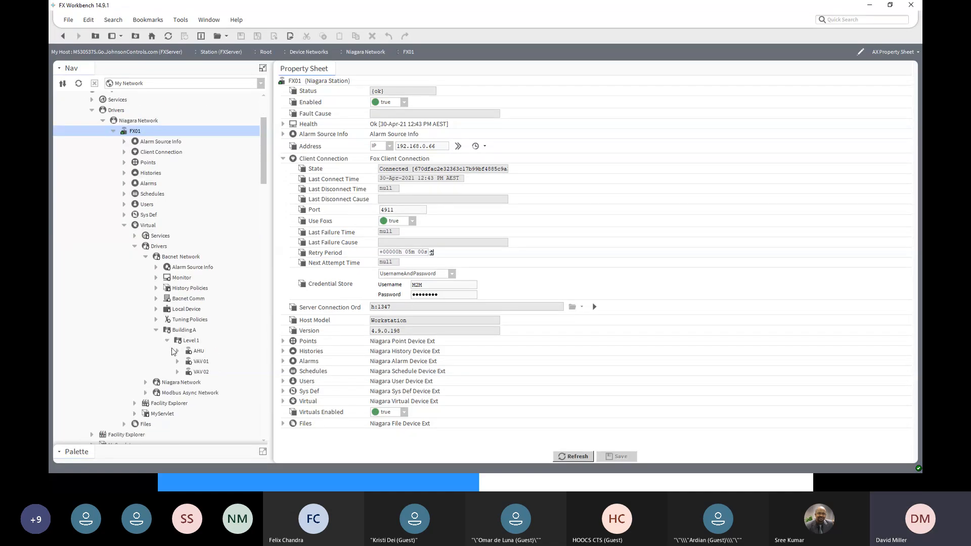
pyautogui.doubleClick(200, 362)
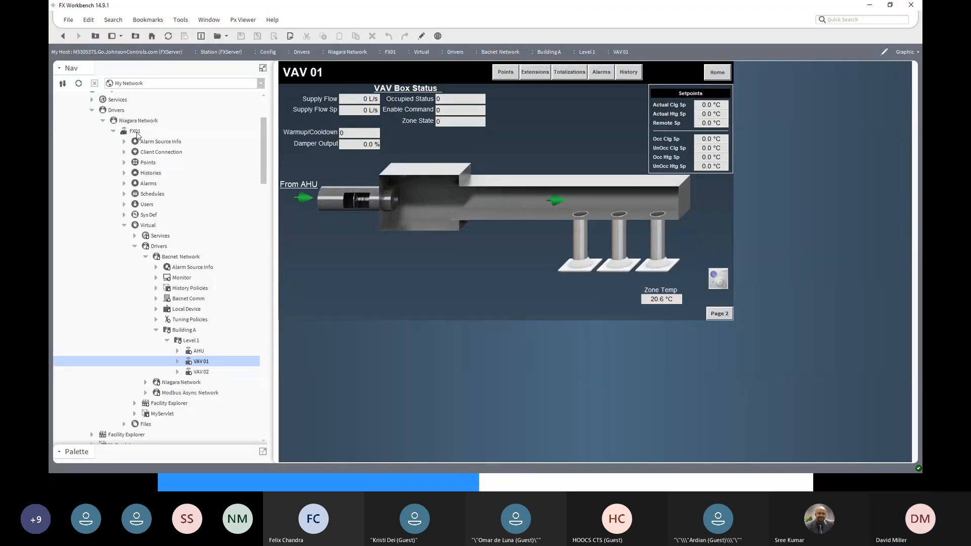
# - Return to FX01's property sheet, delete one character from the Credential Store password, and save it
pyautogui.doubleClick(136, 133)
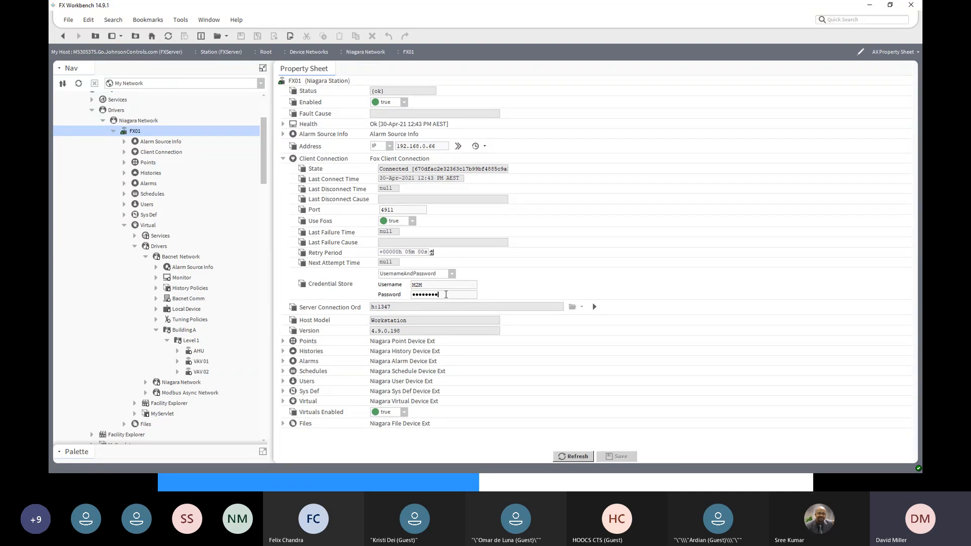
pyautogui.press('BackSpace')
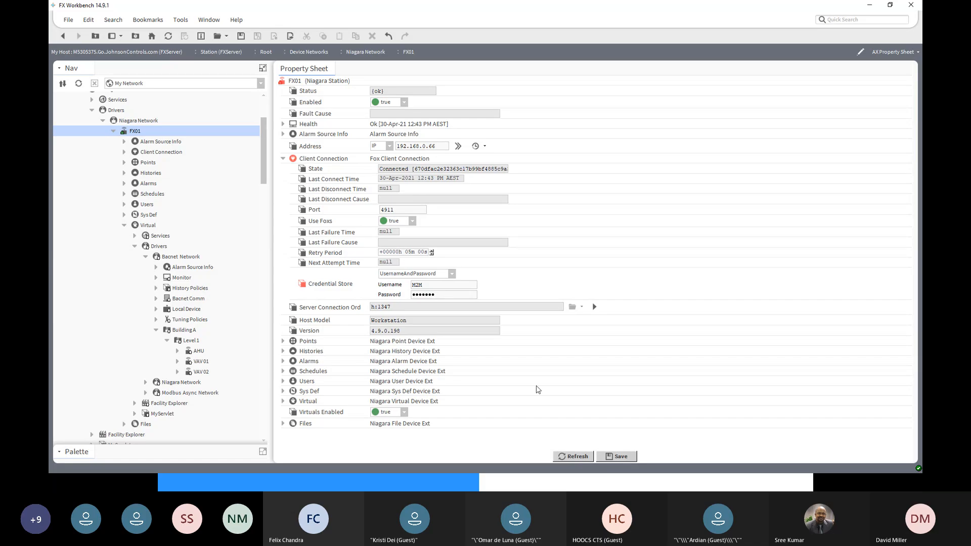
pyautogui.click(621, 456)
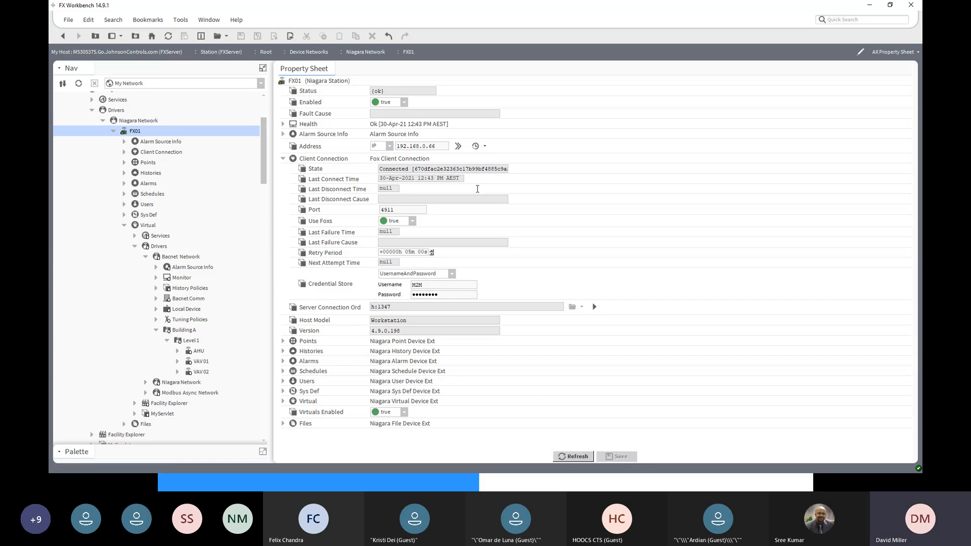
# - Try connecting FX01's Client Connection manually with the altered credentials, dismissing all calendar reminders and repeating the connect action
pyautogui.rightClick(318, 158)
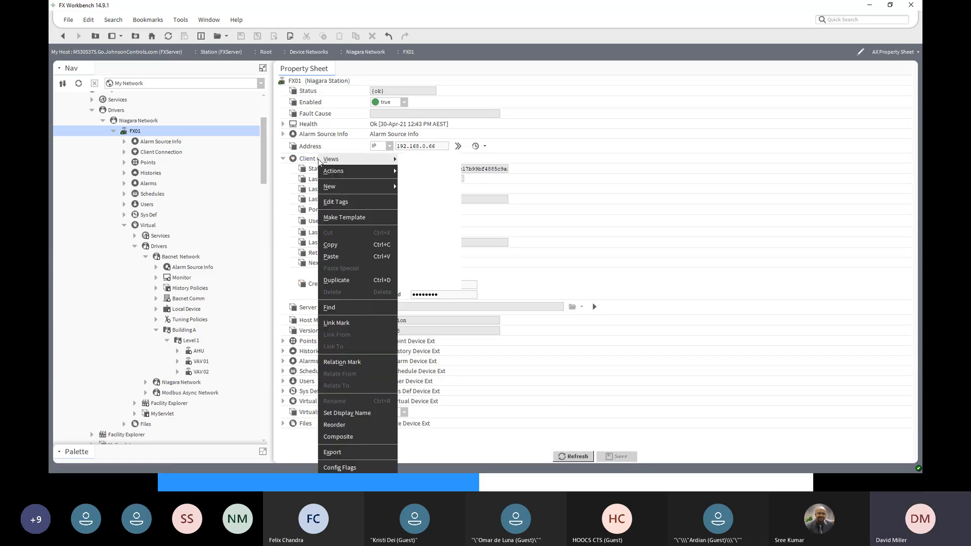
pyautogui.moveTo(334, 173)
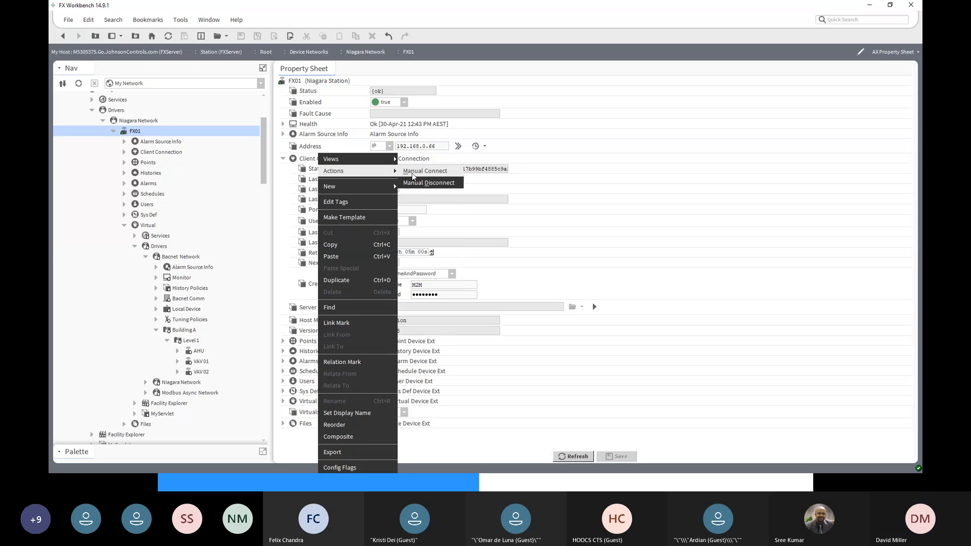
pyautogui.click(412, 172)
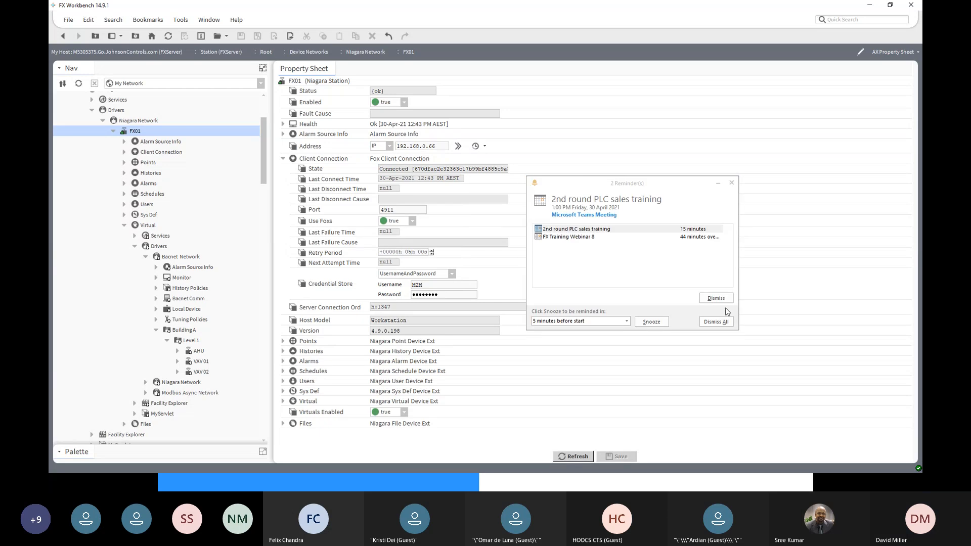
pyautogui.click(717, 324)
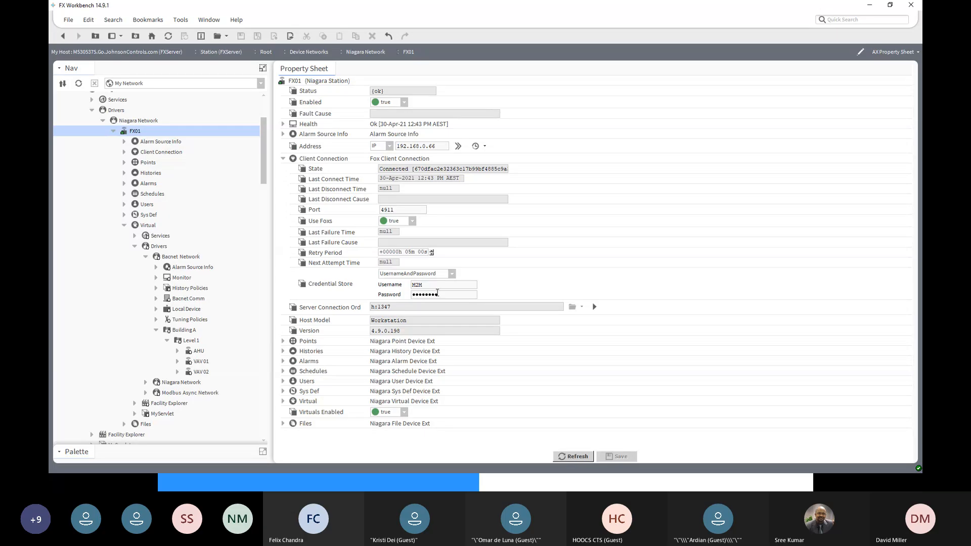
pyautogui.rightClick(313, 161)
pyautogui.moveTo(354, 171)
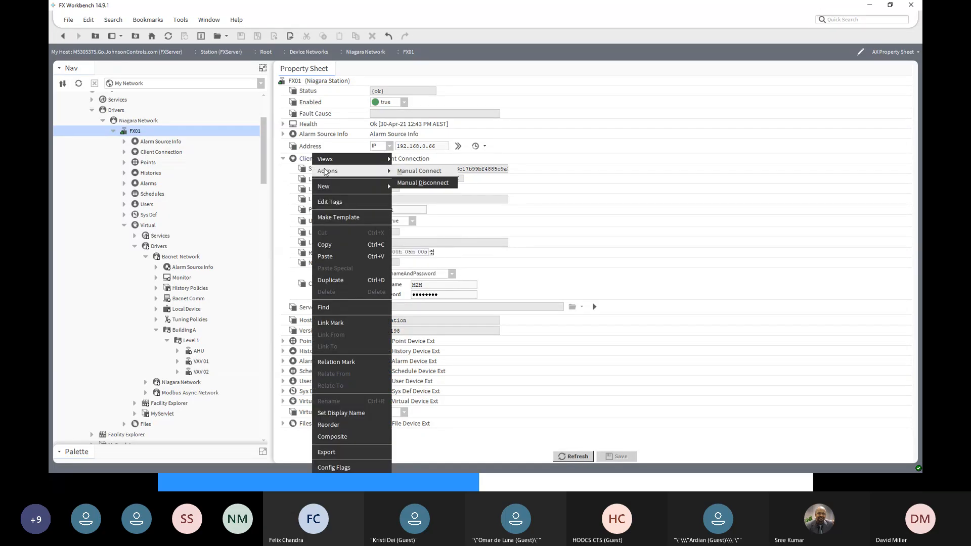
pyautogui.click(418, 171)
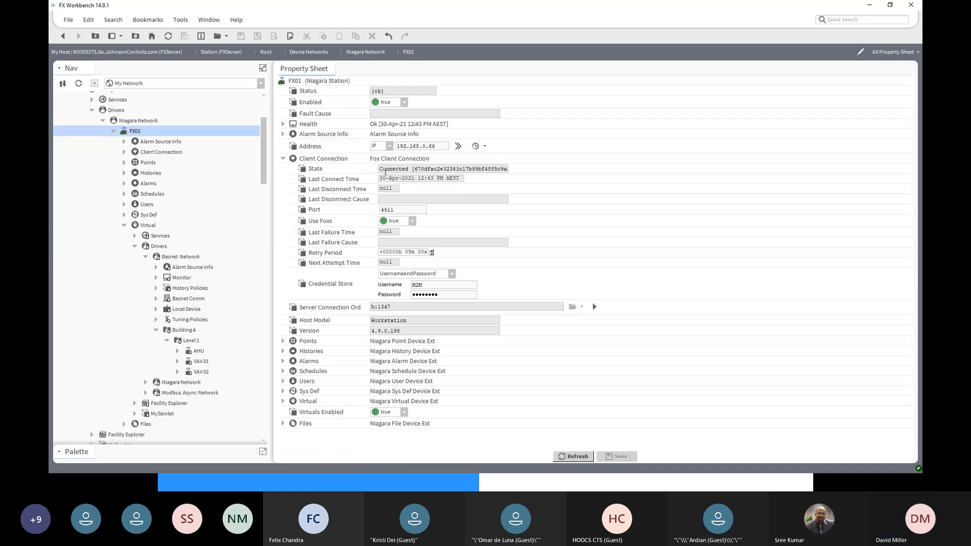
# - Manually disconnect FX01's Client Connection
pyautogui.rightClick(324, 159)
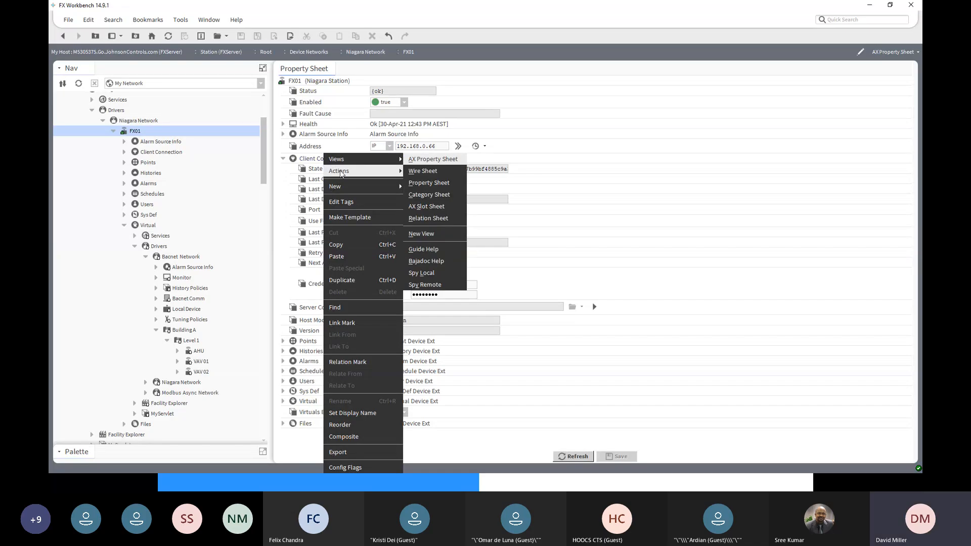
pyautogui.moveTo(354, 171)
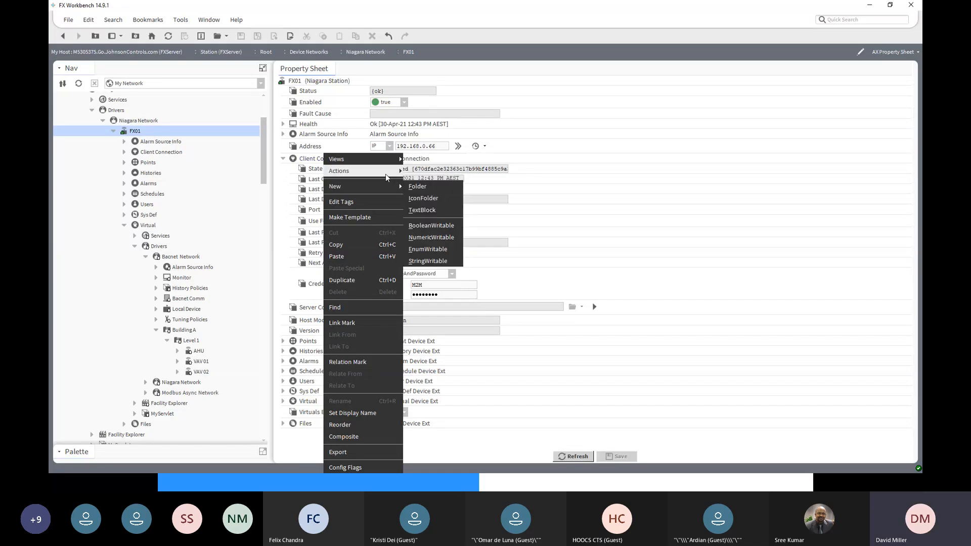
pyautogui.click(424, 185)
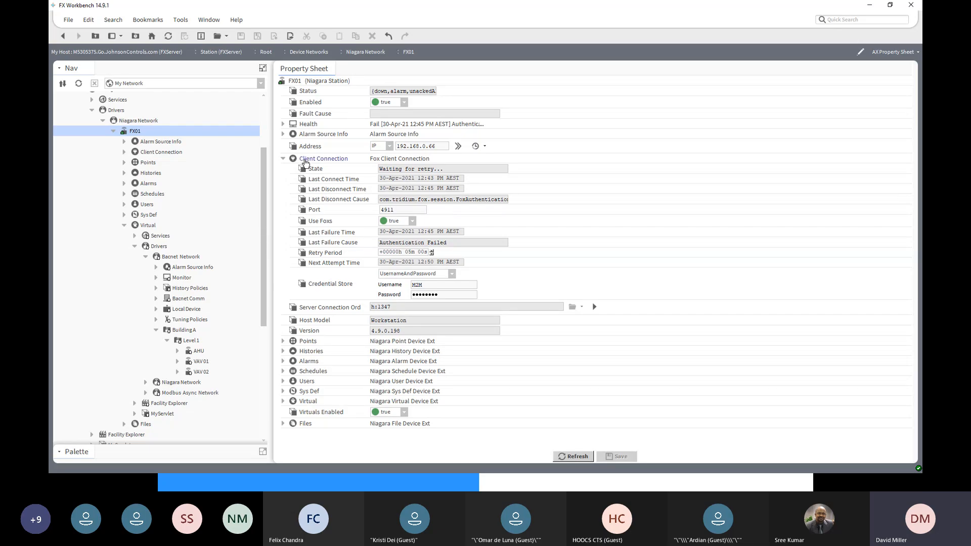
# - Examine FX01's status and health in the Station Manager, then read its full Last Disconnect Cause in the property sheet
pyautogui.click(125, 121)
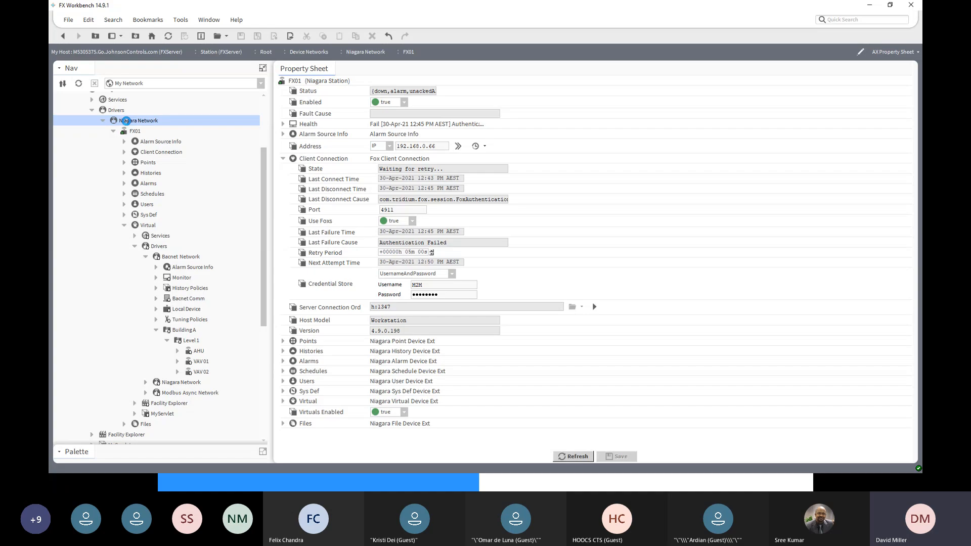
pyautogui.click(335, 291)
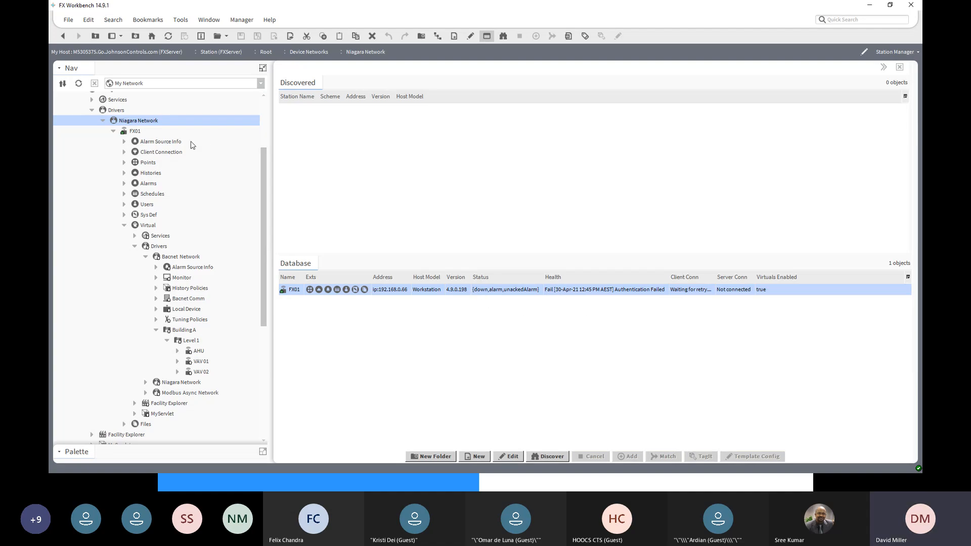
pyautogui.doubleClick(133, 132)
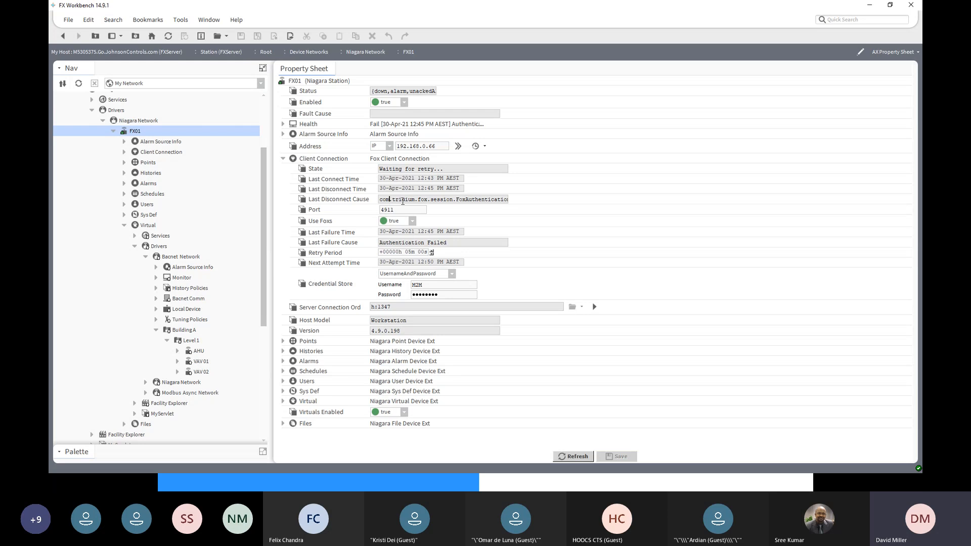
pyautogui.press('Right')
pyautogui.press('Right')
pyautogui.press('Right')
pyautogui.press('Right')
pyautogui.press('Right')
pyautogui.press('Right')
pyautogui.press('Right')
pyautogui.press('Right')
pyautogui.press('Right')
pyautogui.press('Right')
pyautogui.press('Right')
pyautogui.press('Right')
pyautogui.press('Right')
pyautogui.press('Right')
pyautogui.press('Right')
pyautogui.press('Right')
pyautogui.press('Right')
pyautogui.press('Right')
pyautogui.press('Right')
pyautogui.press('Right')
pyautogui.press('Right')
# - Replace the password in FX01's Credential Store with the correct account password and save it
pyautogui.moveTo(443, 296); pyautogui.dragTo(390, 295)
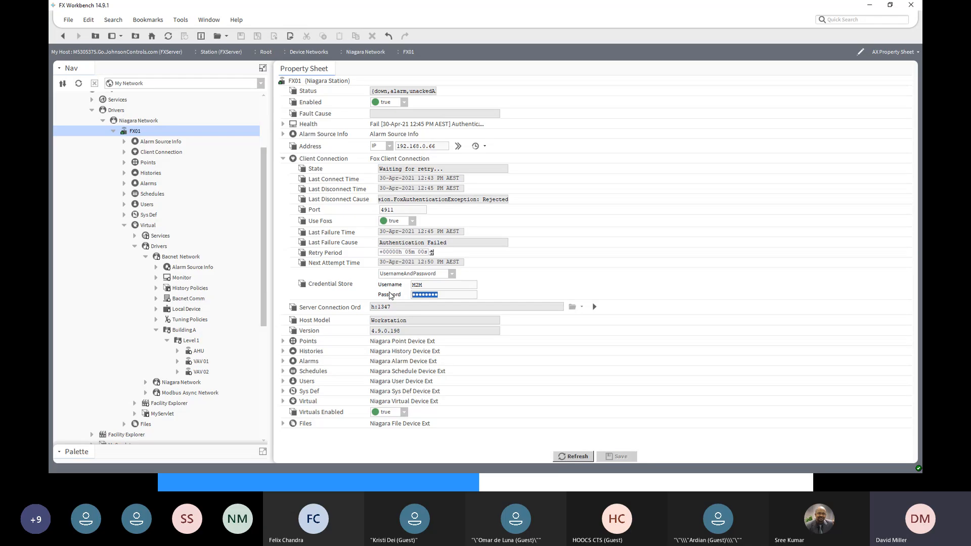
pyautogui.write('a')
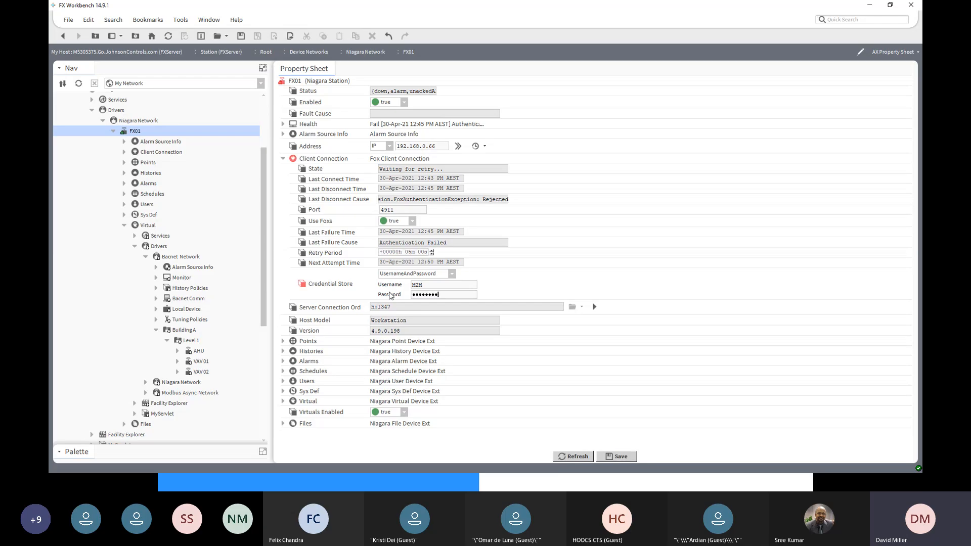
pyautogui.click(616, 458)
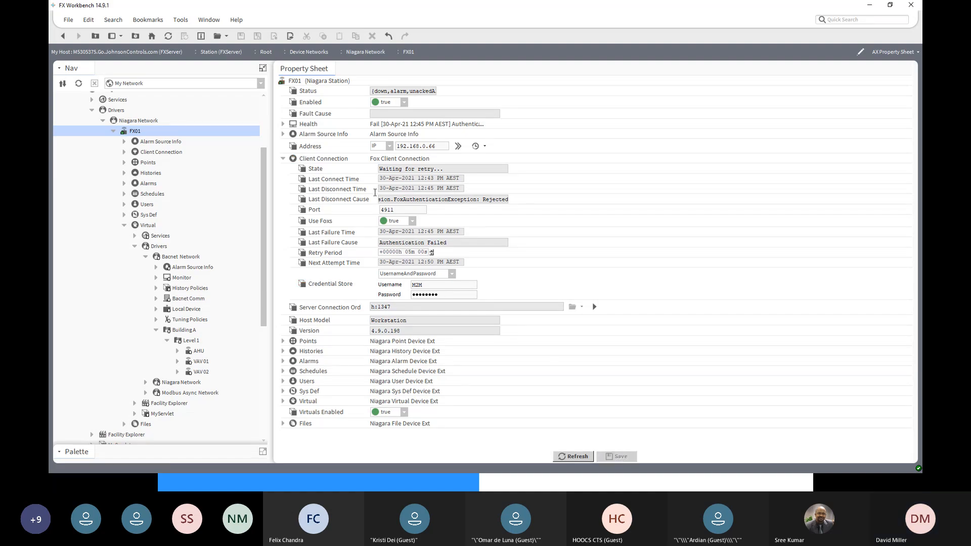
# - Manually connect FX01's Client Connection and check FX01's status and health in the Station Manager
pyautogui.rightClick(314, 159)
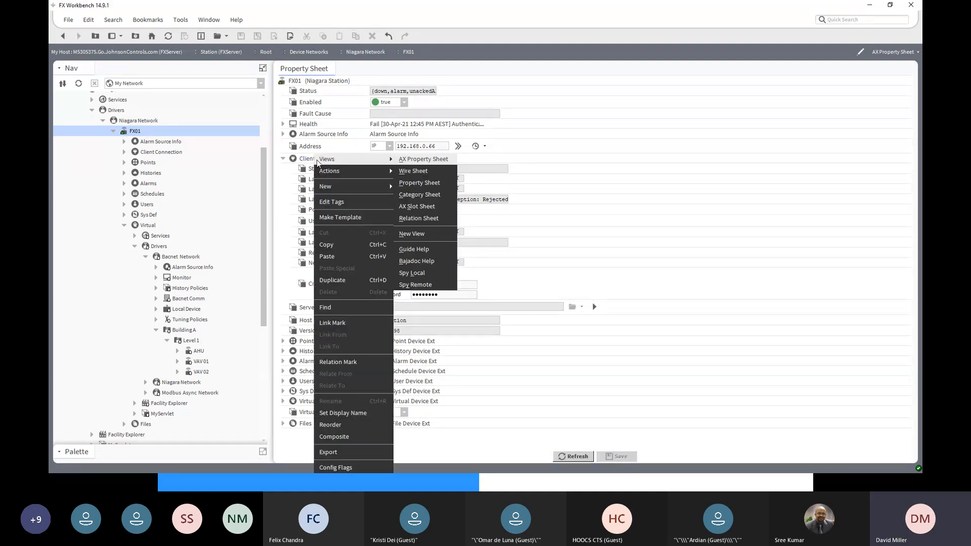
pyautogui.moveTo(334, 175)
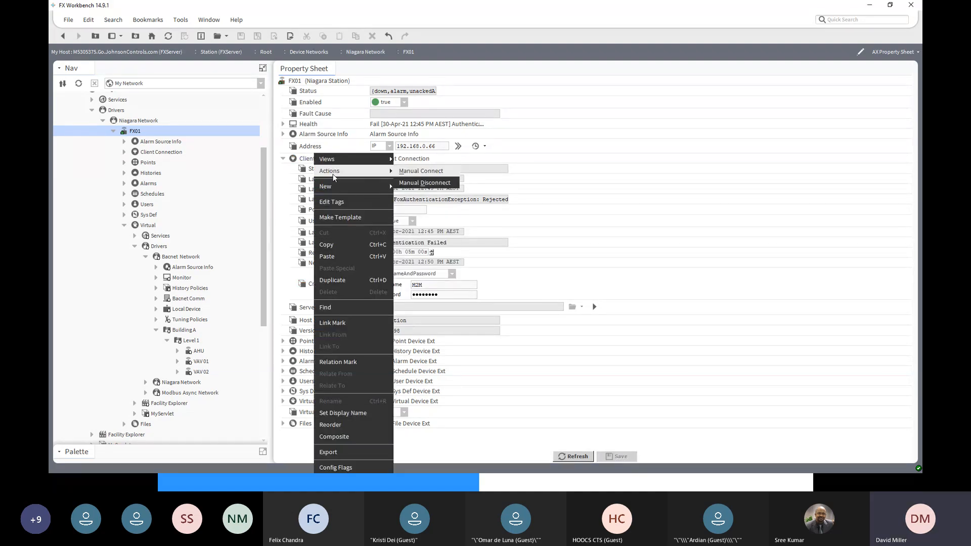
pyautogui.click(415, 171)
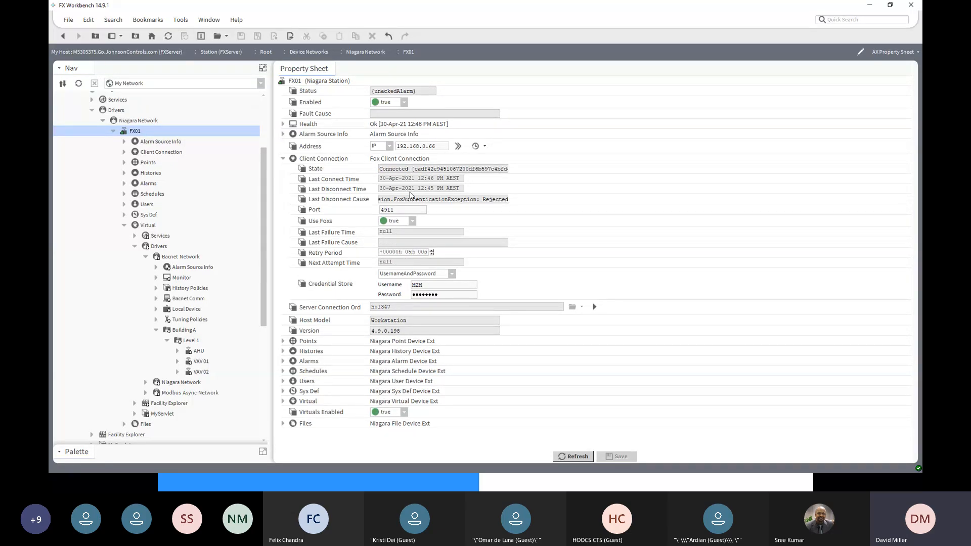
pyautogui.click(62, 36)
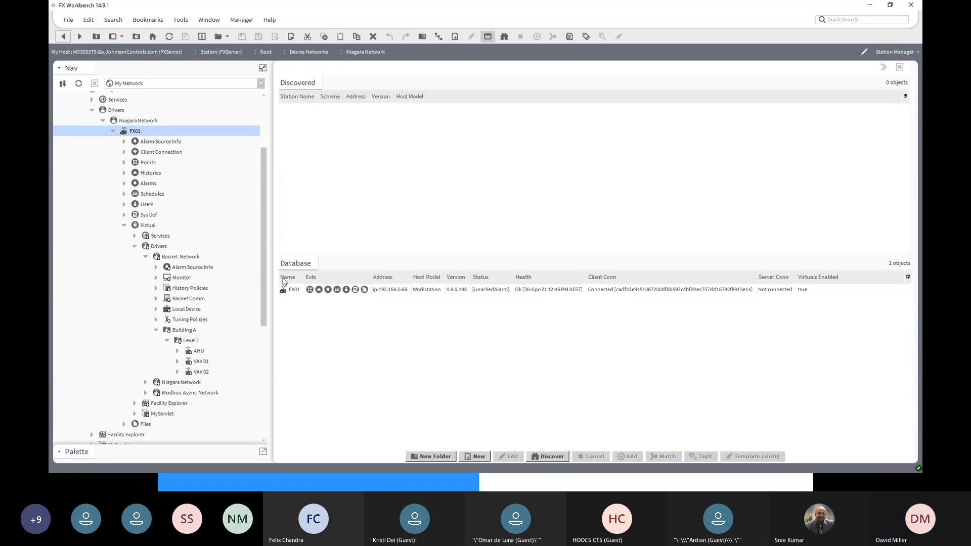
pyautogui.click(421, 291)
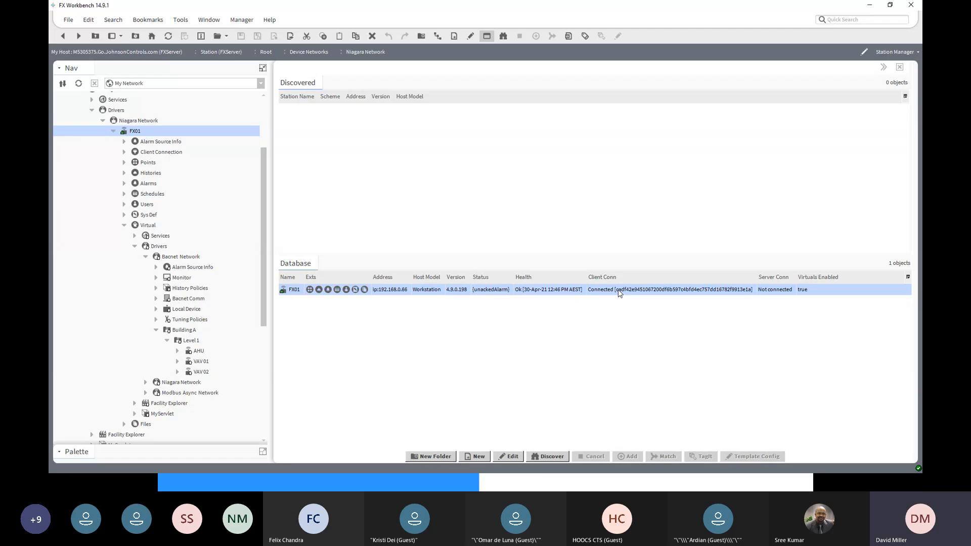
# - Open FX01's Points in the Niagara Point Manager and discover every Control Point under Config
pyautogui.click(135, 247)
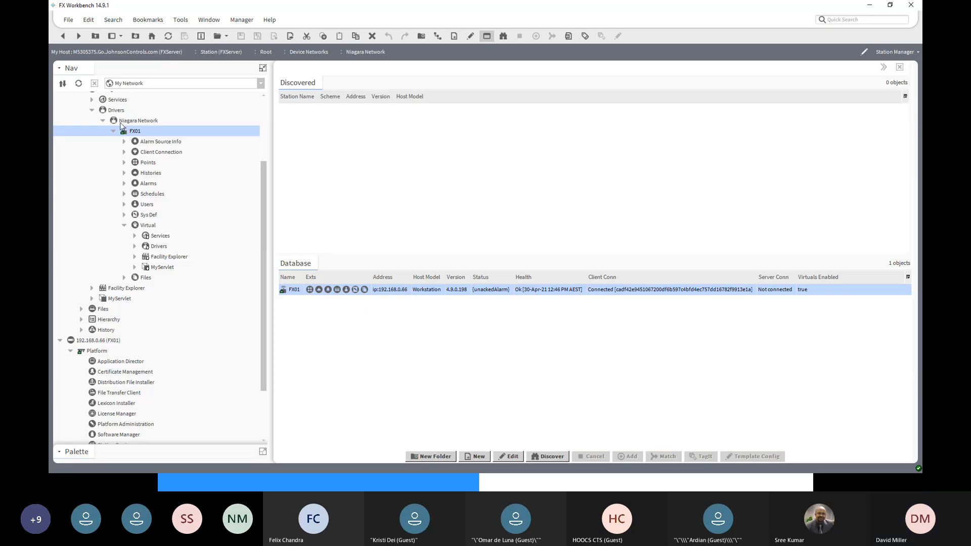
pyautogui.scroll(2, 126, 134)
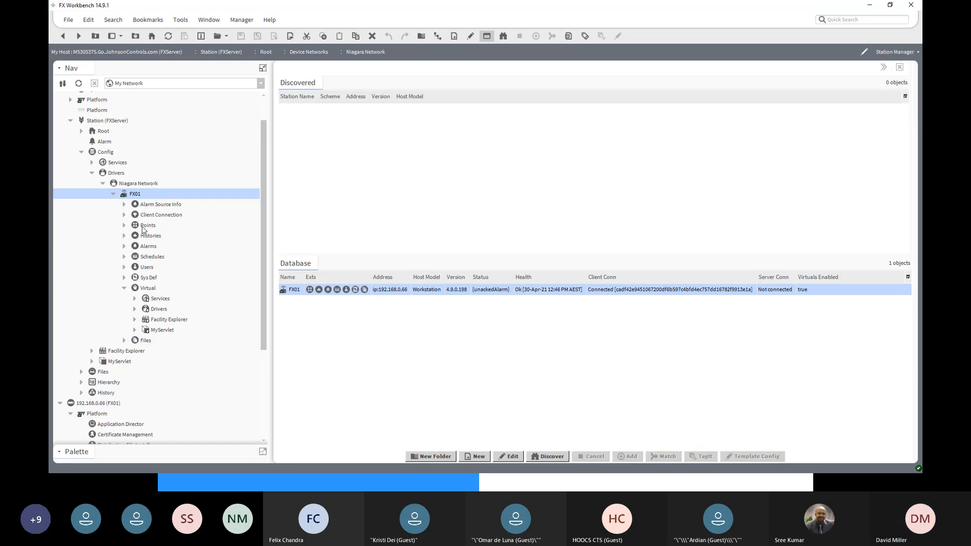
pyautogui.click(126, 227)
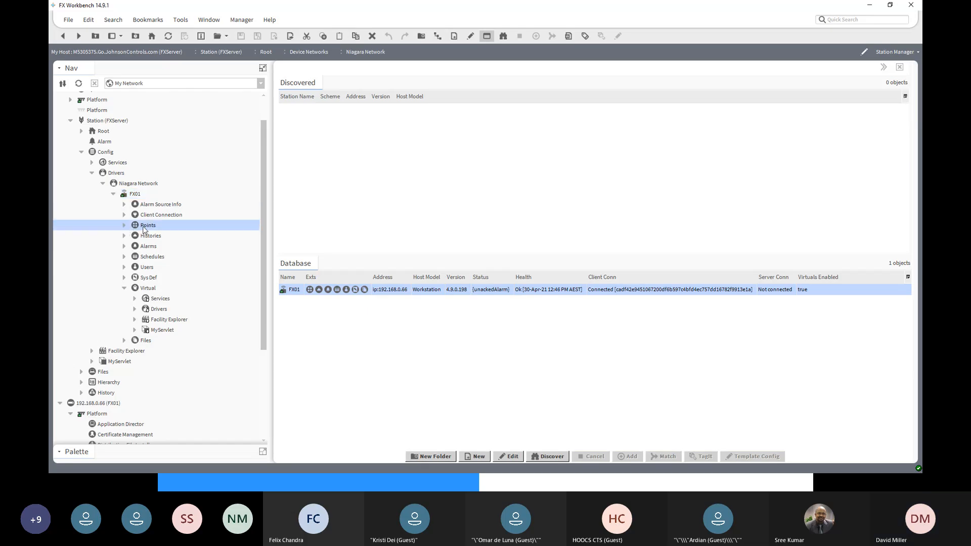
pyautogui.doubleClick(145, 228)
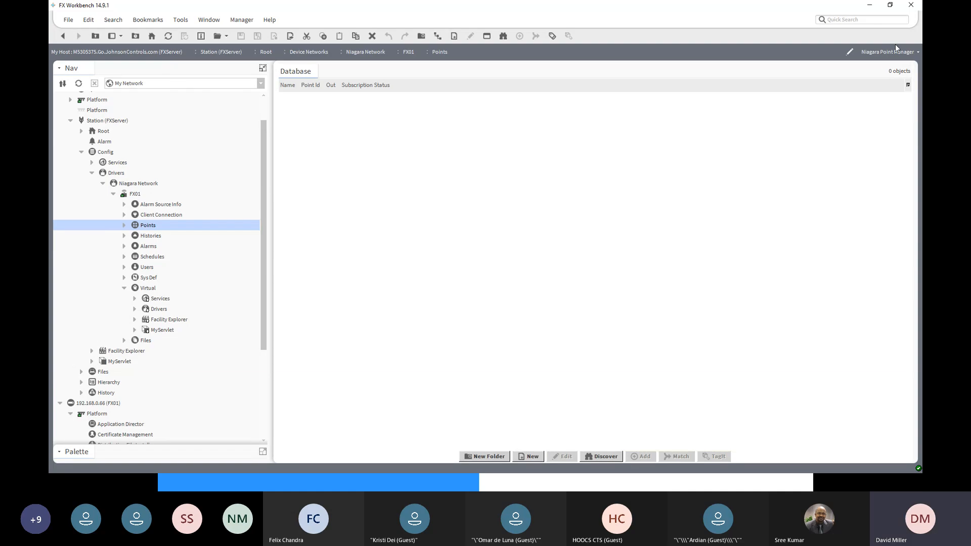
pyautogui.click(600, 456)
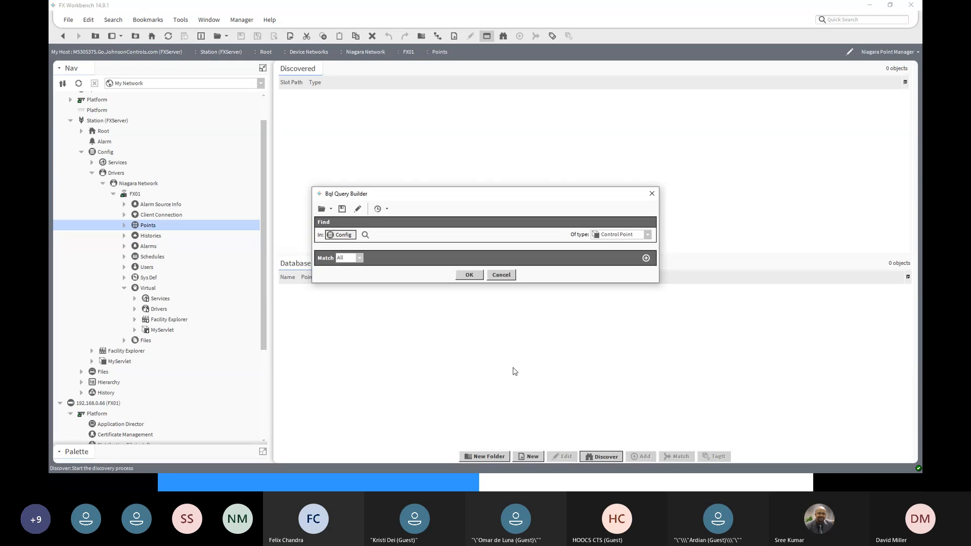
pyautogui.moveTo(485, 197); pyautogui.dragTo(531, 122)
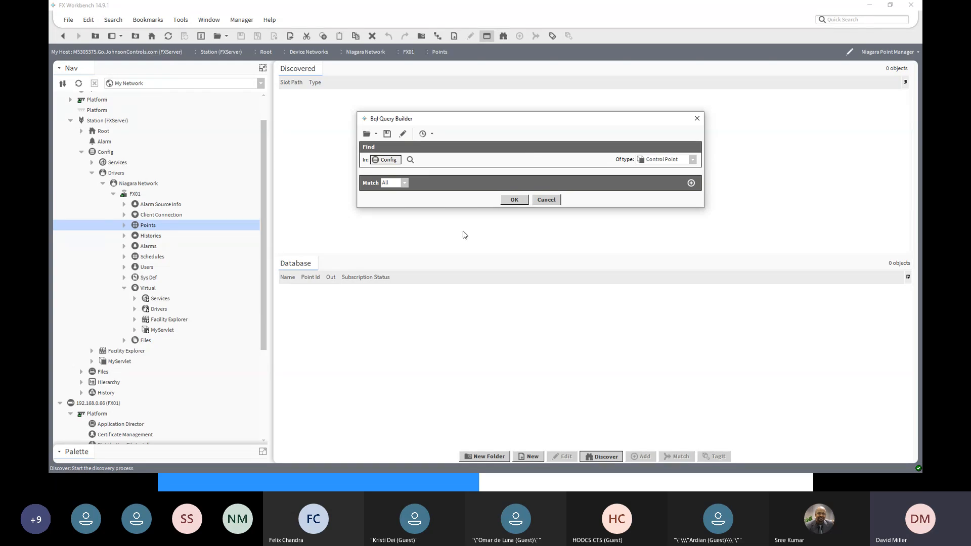
pyautogui.click(513, 201)
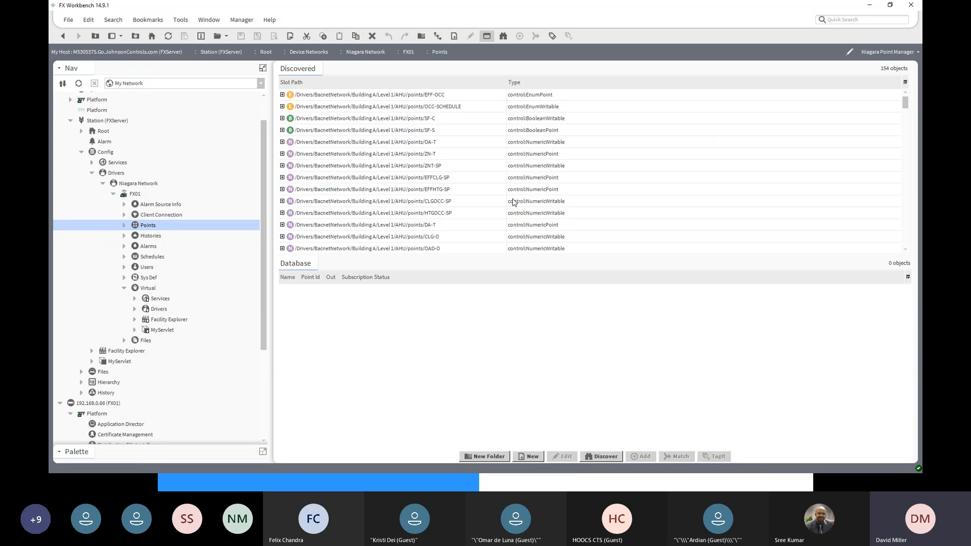
# - Add all discovered AHU points, from EFF-OCC through MLAHU5_EFF DA-P, directly to FX01's Points database
pyautogui.scroll(-4, 837, 199)
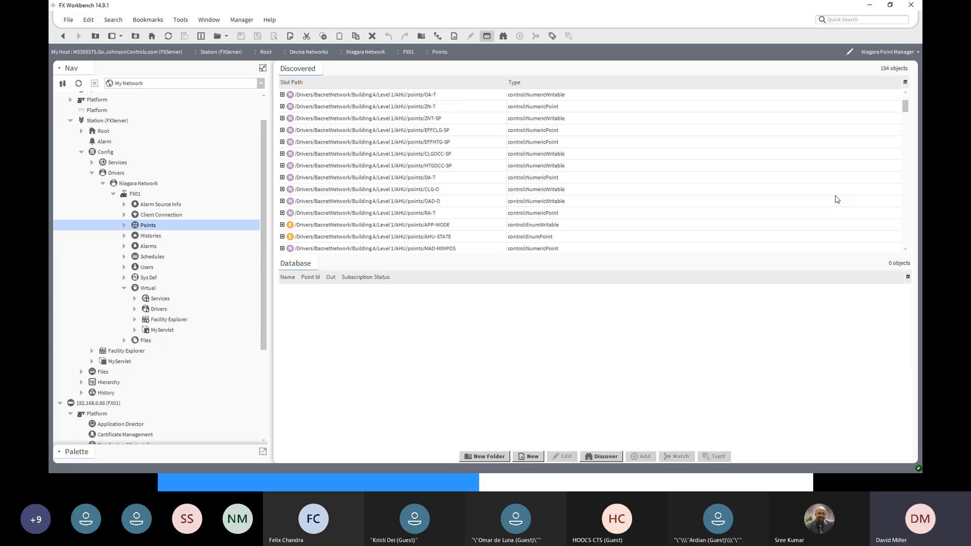
pyautogui.scroll(4, 837, 199)
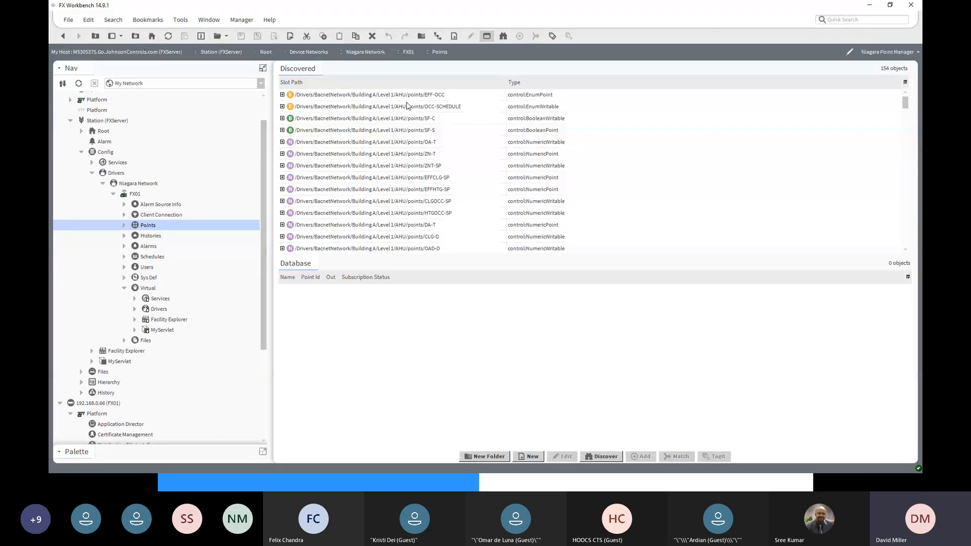
pyautogui.click(408, 97)
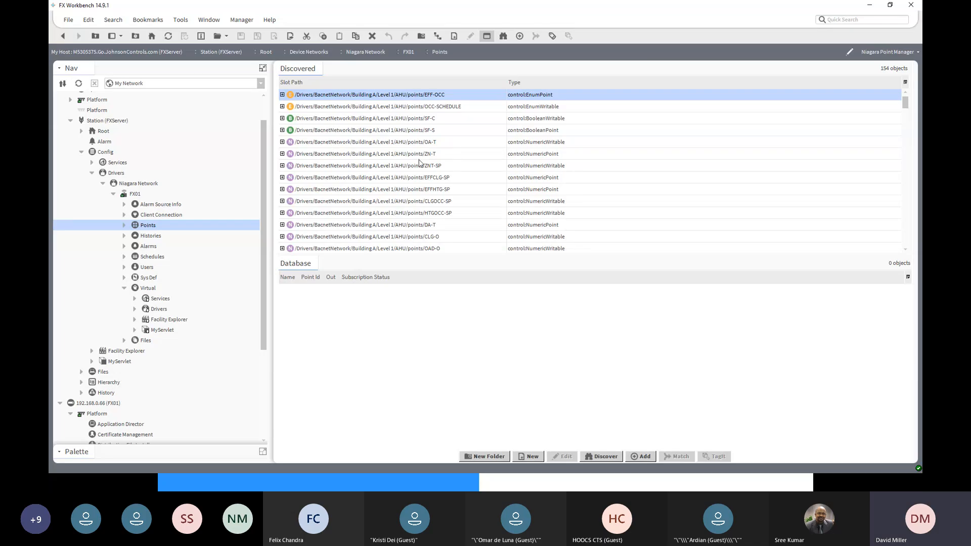
pyautogui.scroll(-2, 420, 167)
pyautogui.scroll(-4, 406, 227)
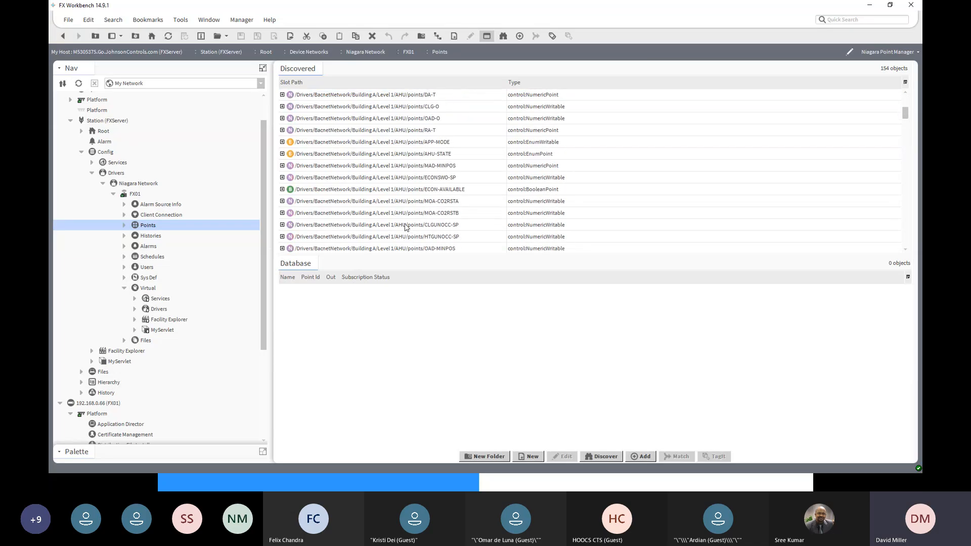
pyautogui.scroll(-5, 406, 227)
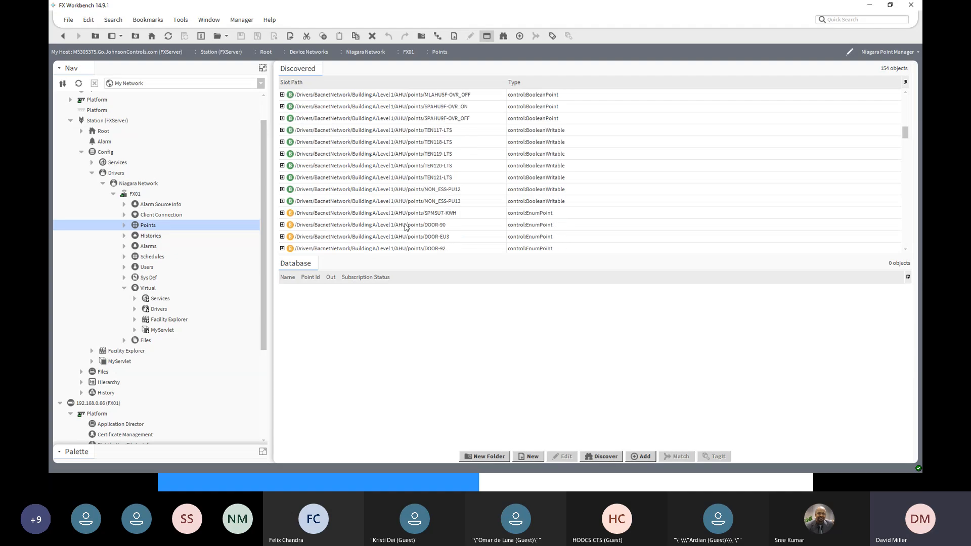
pyautogui.scroll(-5, 406, 227)
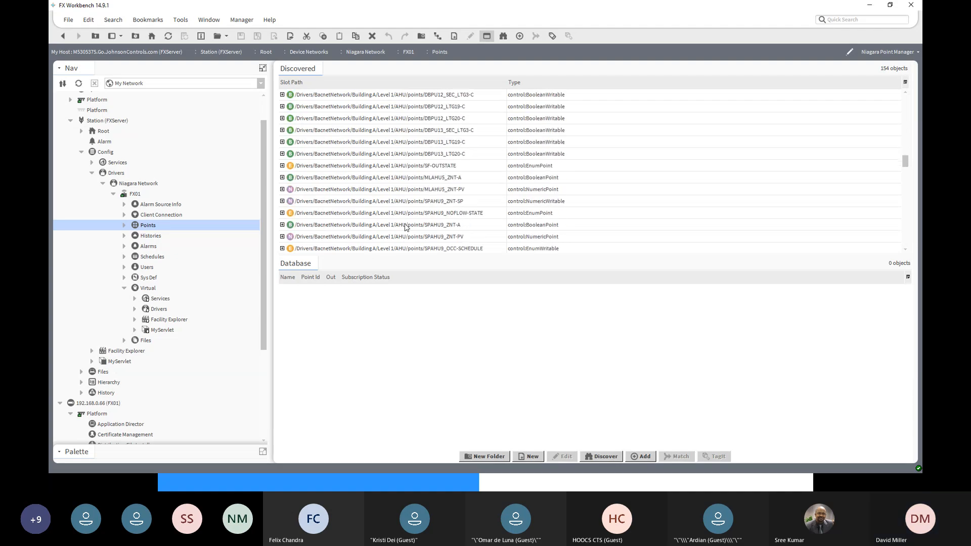
pyautogui.scroll(1, 407, 228)
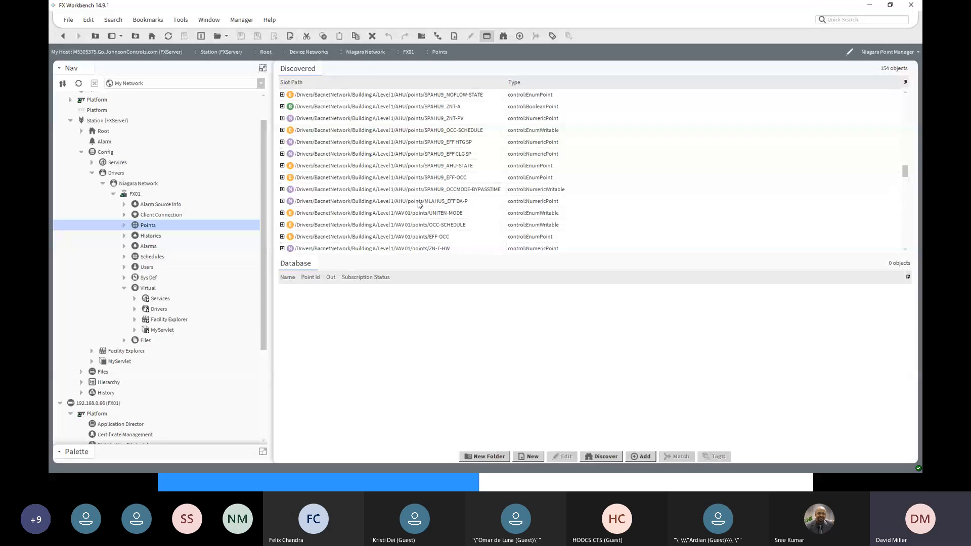
pyautogui.keyDown('shift'); pyautogui.click(416, 203); pyautogui.keyUp('shift')
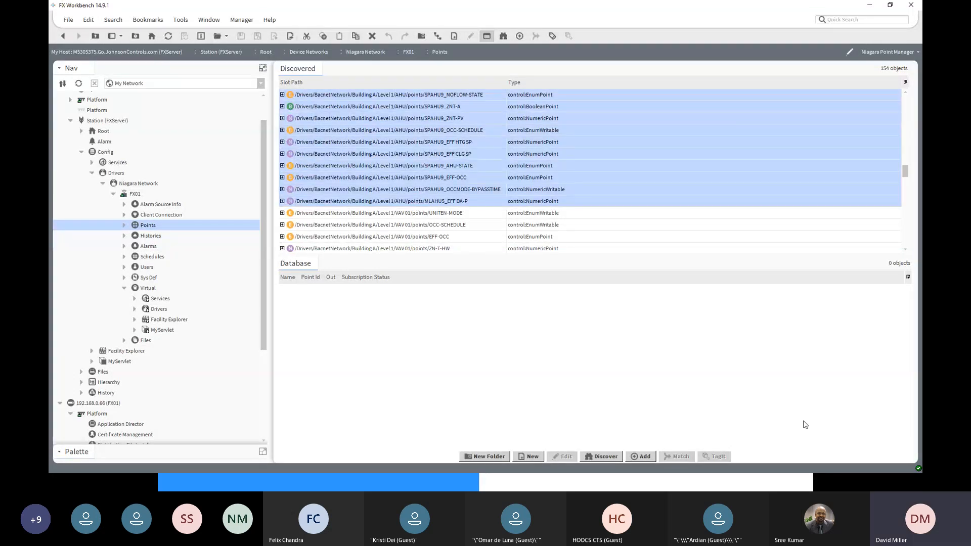
pyautogui.click(646, 458)
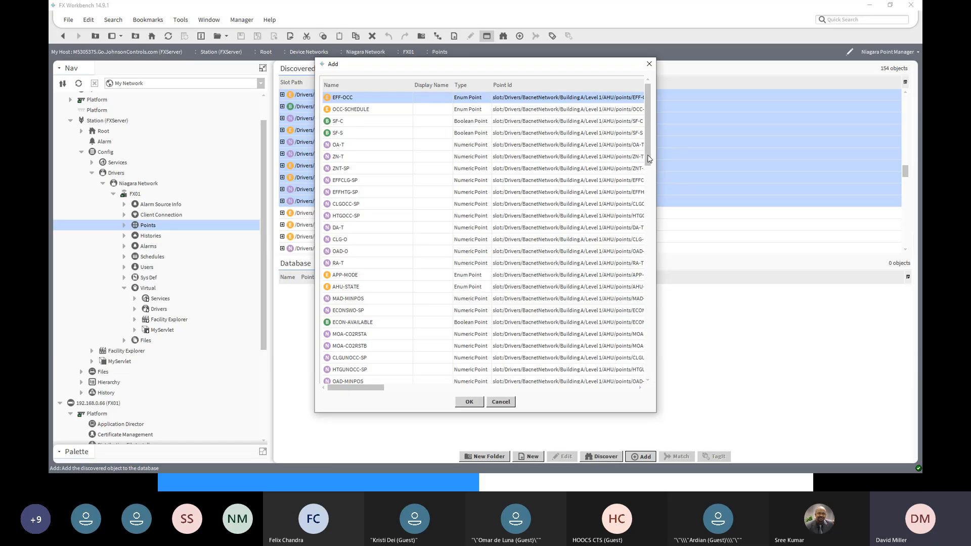
pyautogui.moveTo(649, 158)
pyautogui.mouseDown()
pyautogui.moveTo(649, 390)
pyautogui.moveTo(655, 145)
pyautogui.mouseUp()
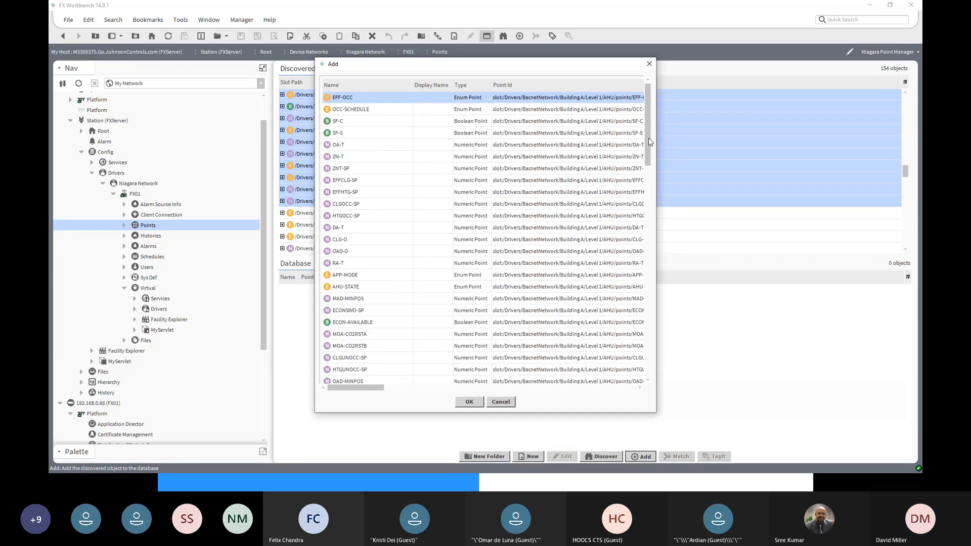
pyautogui.click(470, 402)
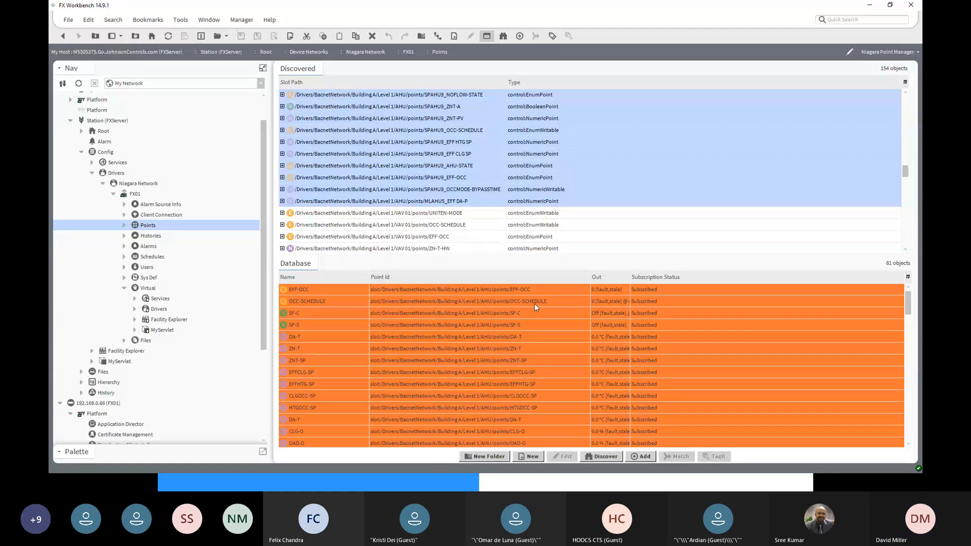
# - Review the AHU points added under FX01's Points and delete them all, from EFF-OCC through MLAHU5_EFF DA-P
pyautogui.click(124, 225)
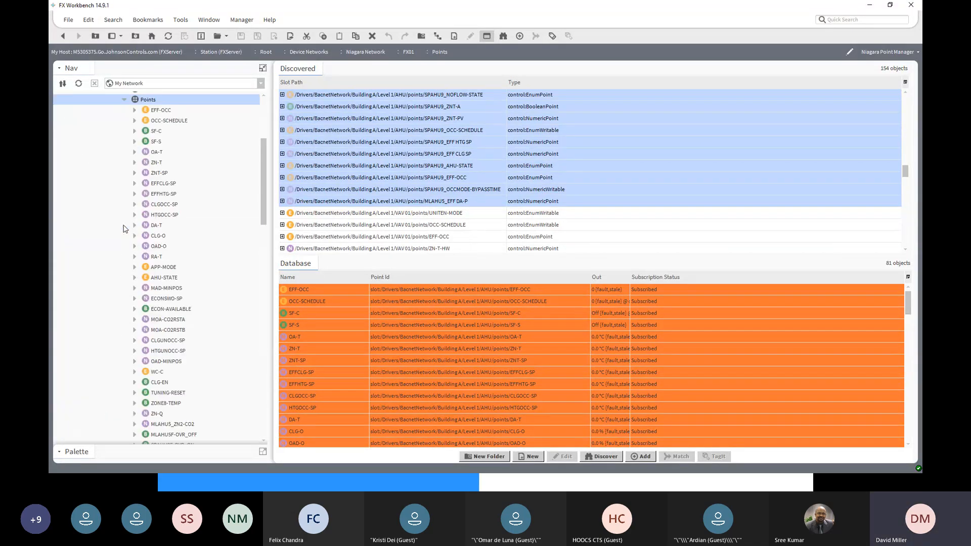
pyautogui.scroll(-12, 166, 162)
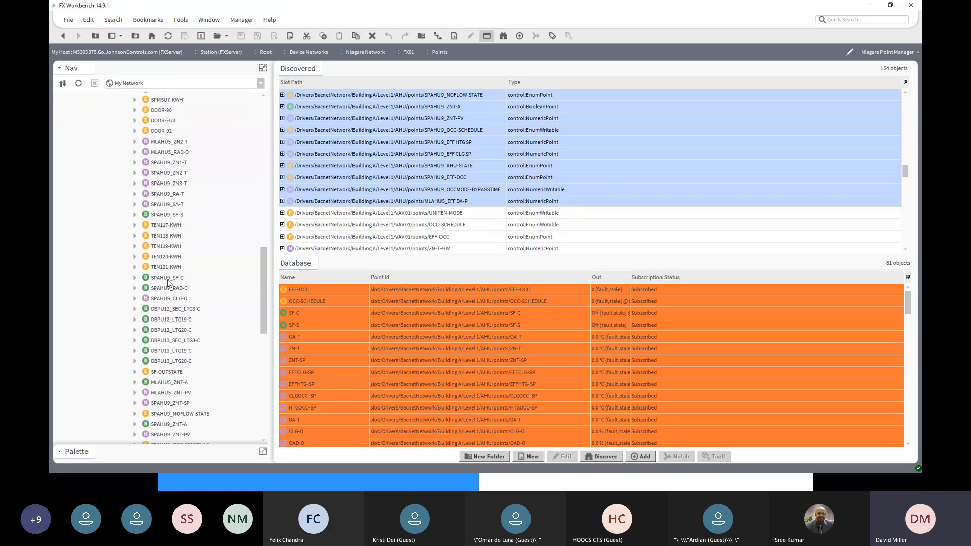
pyautogui.scroll(-6, 169, 282)
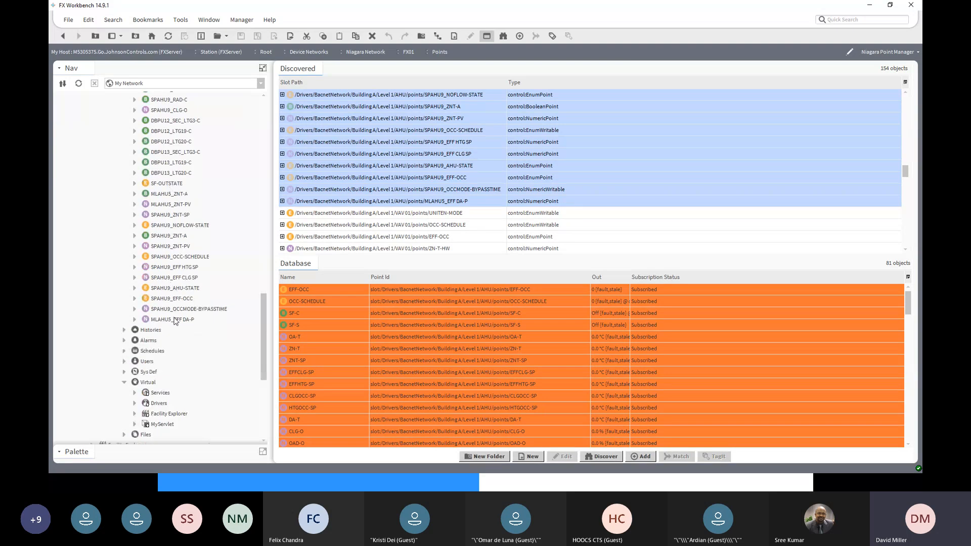
pyautogui.scroll(20, 175, 321)
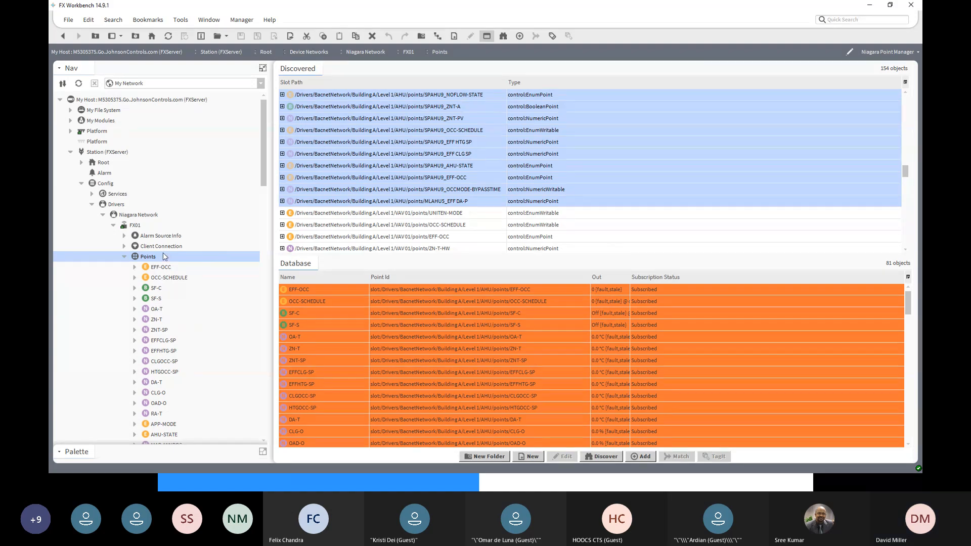
pyautogui.click(167, 268)
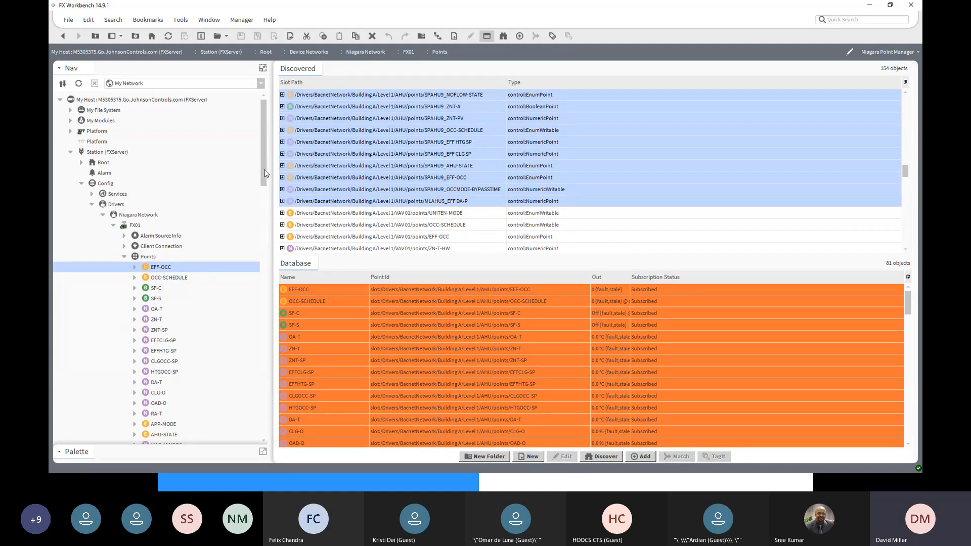
pyautogui.moveTo(265, 173); pyautogui.dragTo(249, 380)
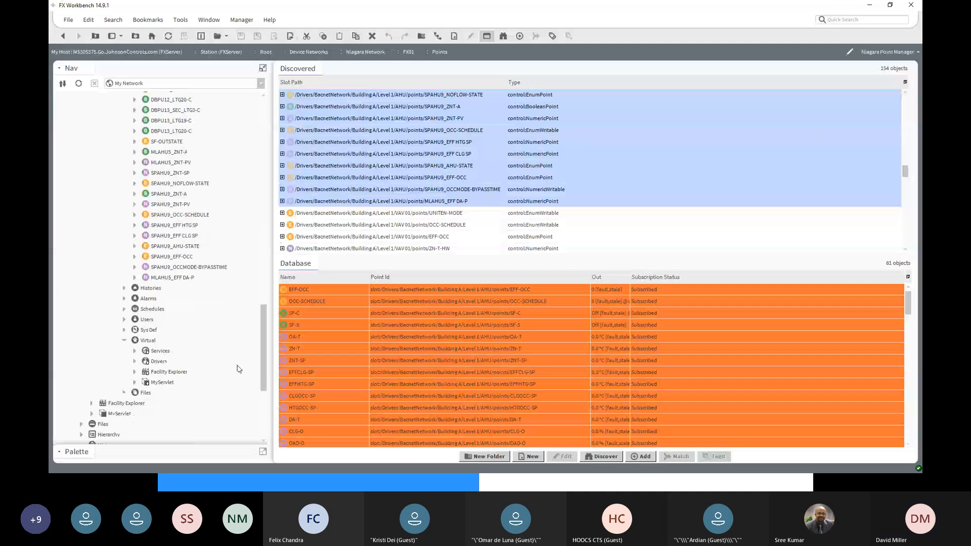
pyautogui.keyDown('shift'); pyautogui.click(172, 279); pyautogui.keyUp('shift')
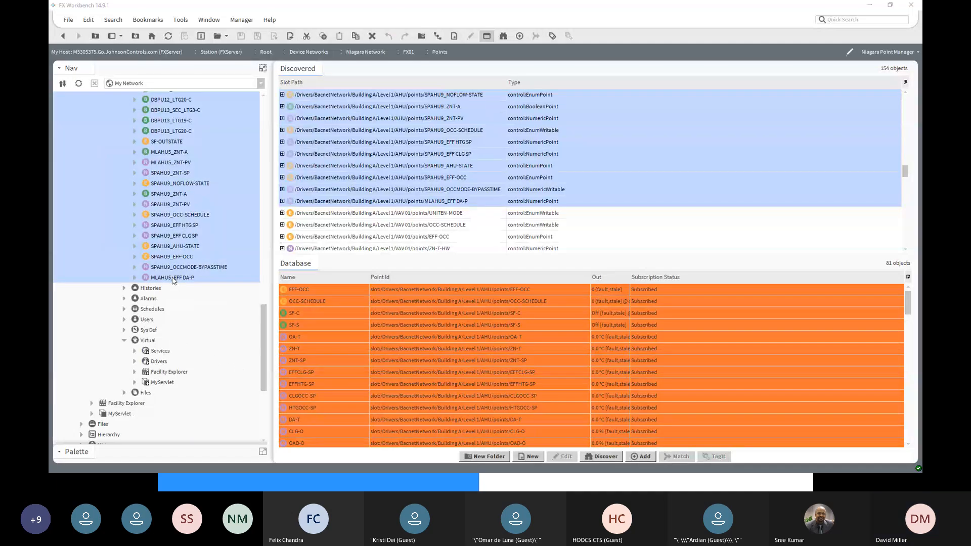
pyautogui.rightClick(172, 278)
pyautogui.click(196, 319)
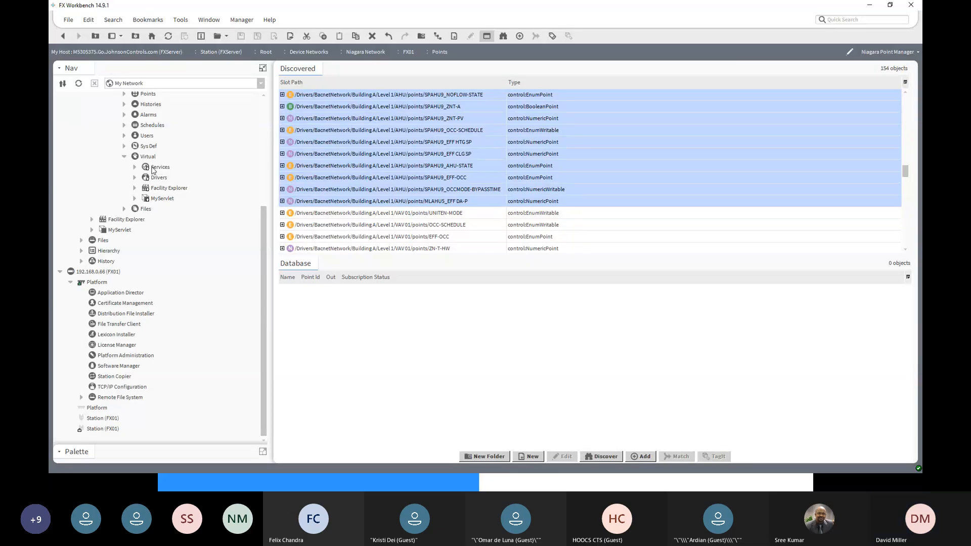
# - Create a folder named Building A under FX01's Points
pyautogui.scroll(3, 153, 170)
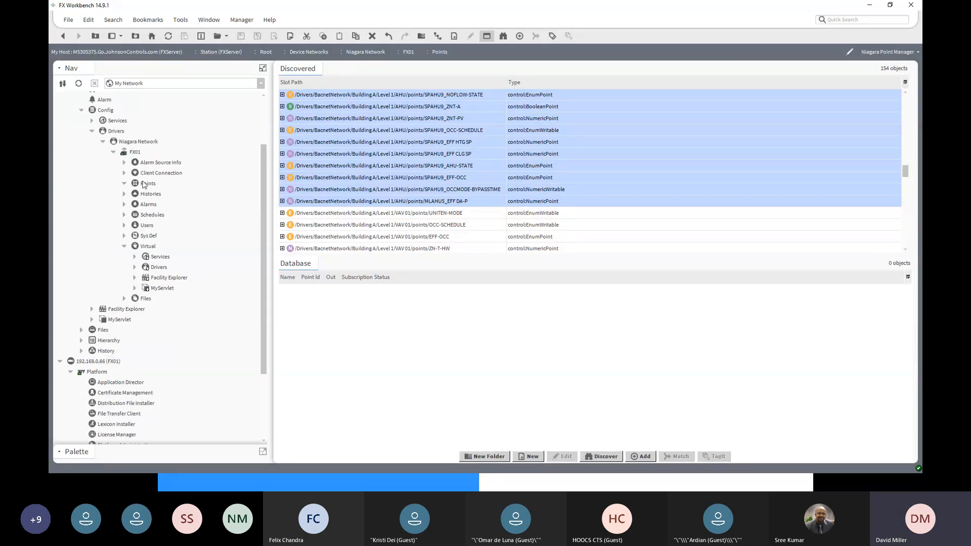
pyautogui.doubleClick(143, 186)
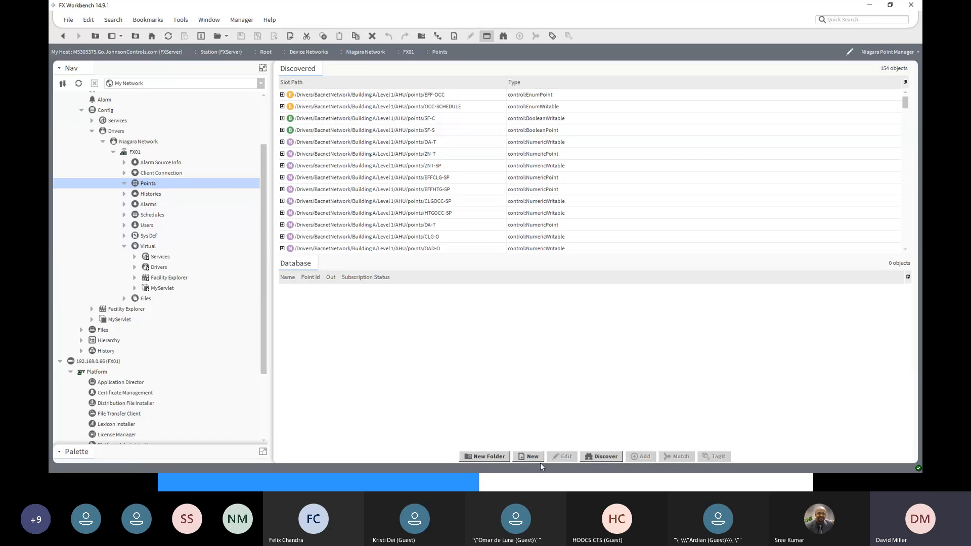
pyautogui.click(484, 457)
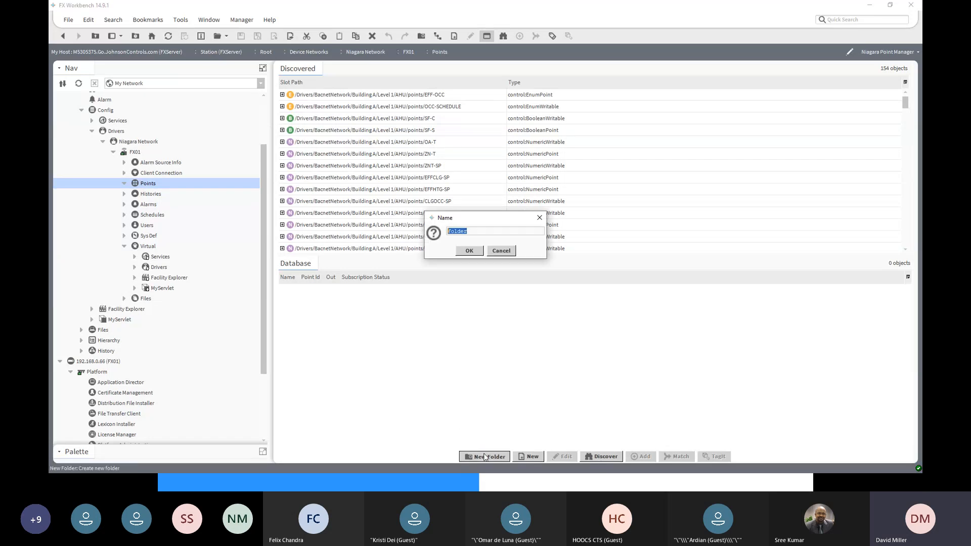
pyautogui.write('Building A')
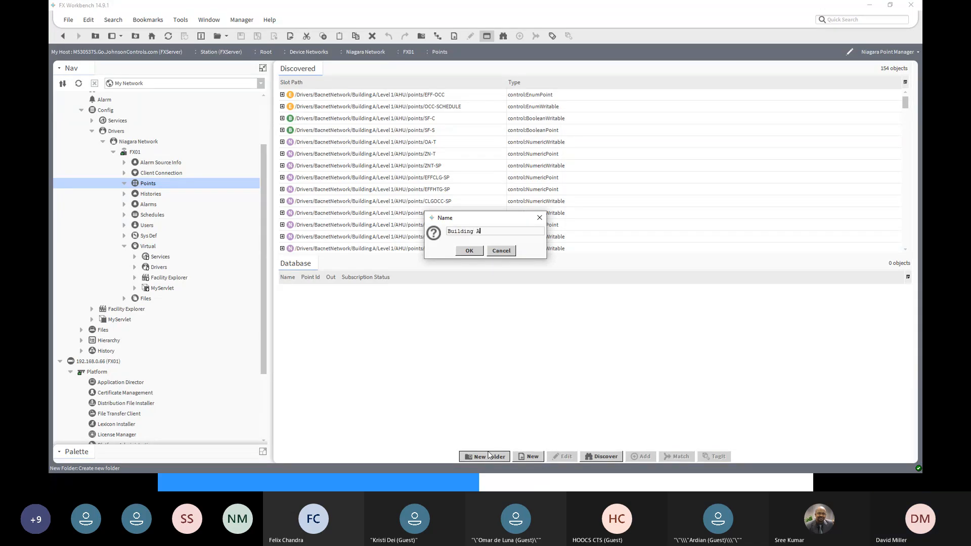
pyautogui.click(466, 250)
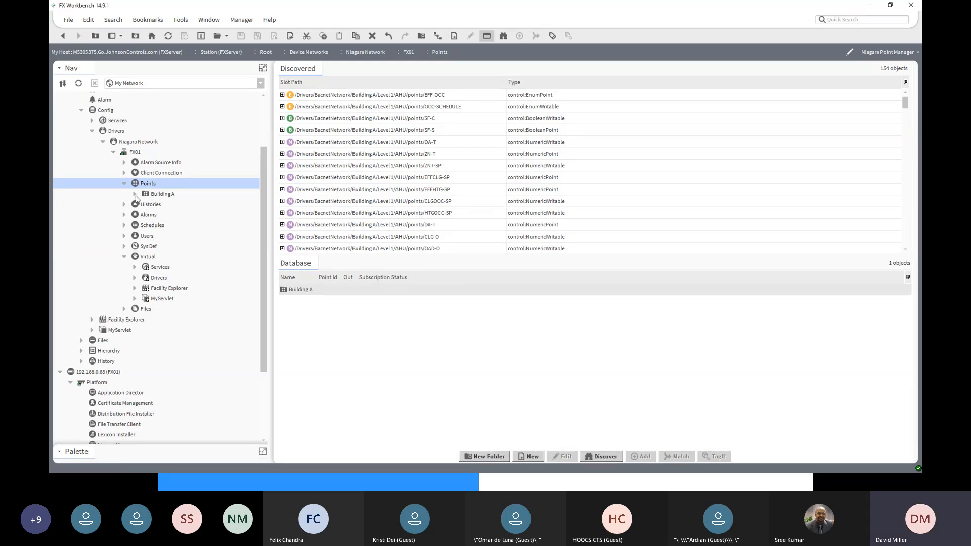
# - Open the Building A folder and create a subfolder named Level 1 in it
pyautogui.doubleClick(154, 196)
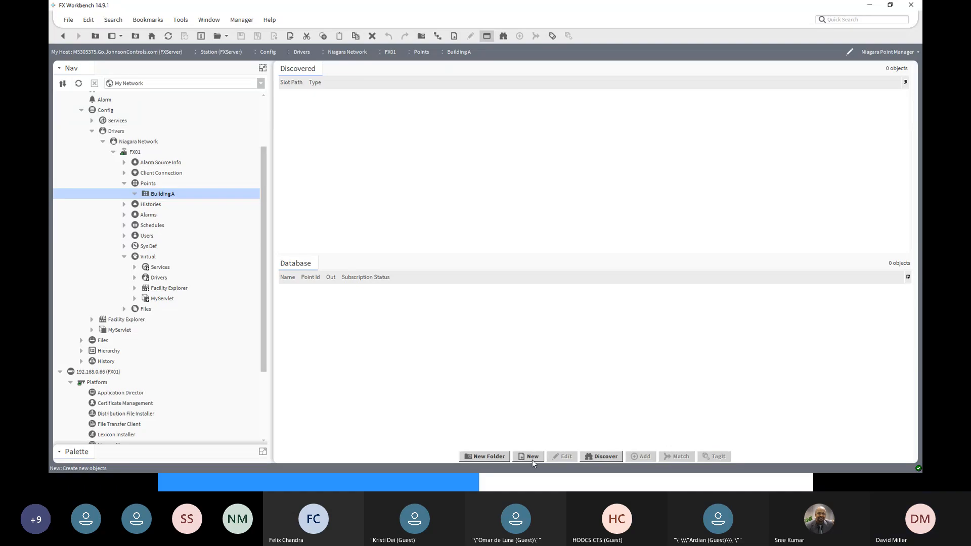
pyautogui.click(496, 456)
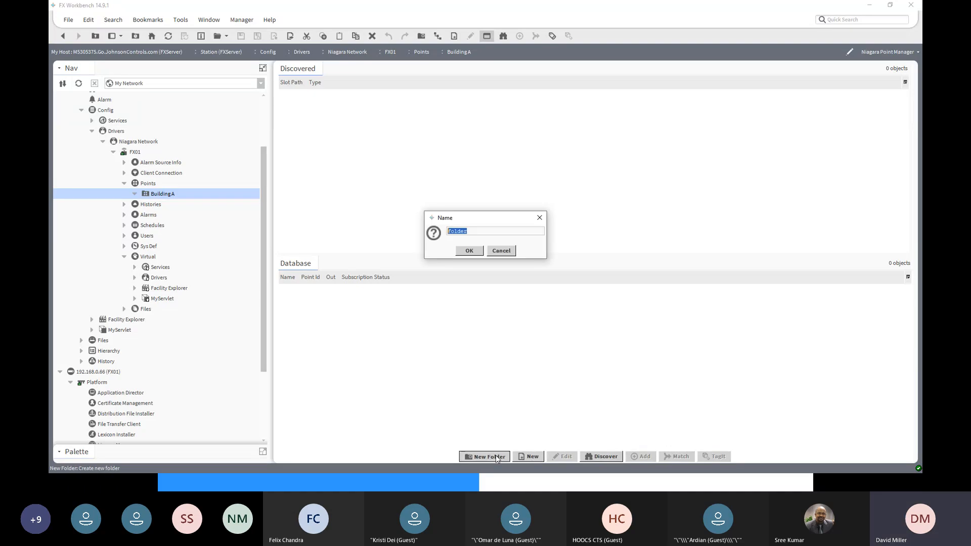
pyautogui.write('Level 1')
pyautogui.click(471, 251)
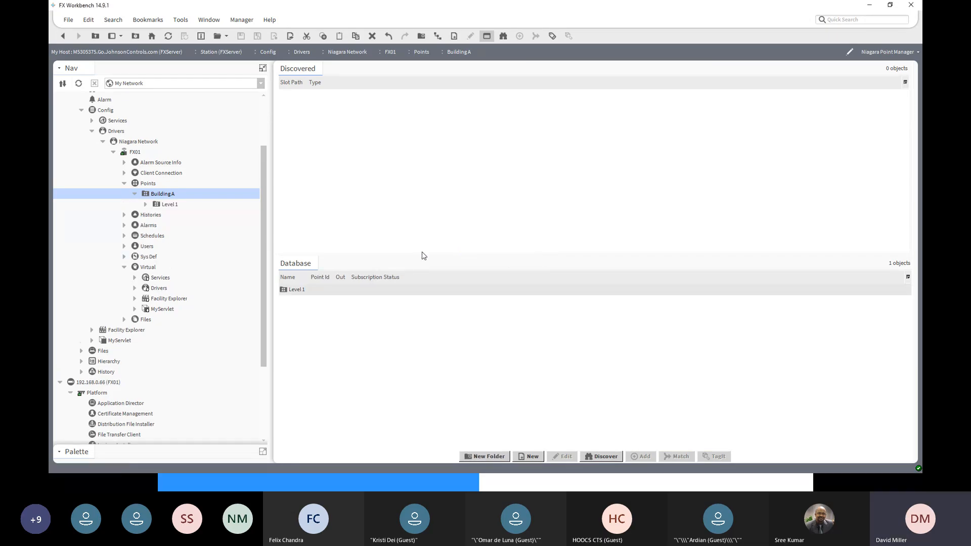
# - Open the Level 1 folder and create a subfolder named AHU in it
pyautogui.click(168, 204)
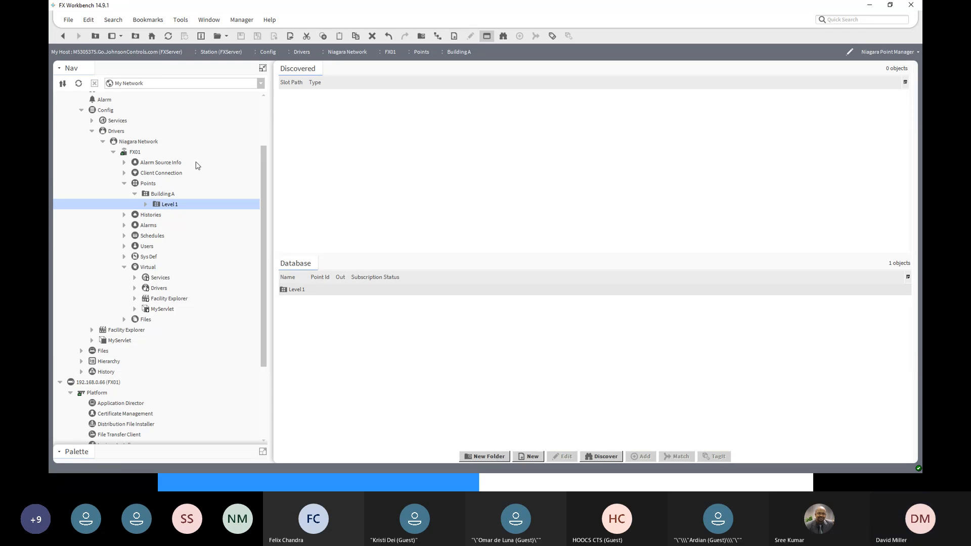
pyautogui.doubleClick(157, 208)
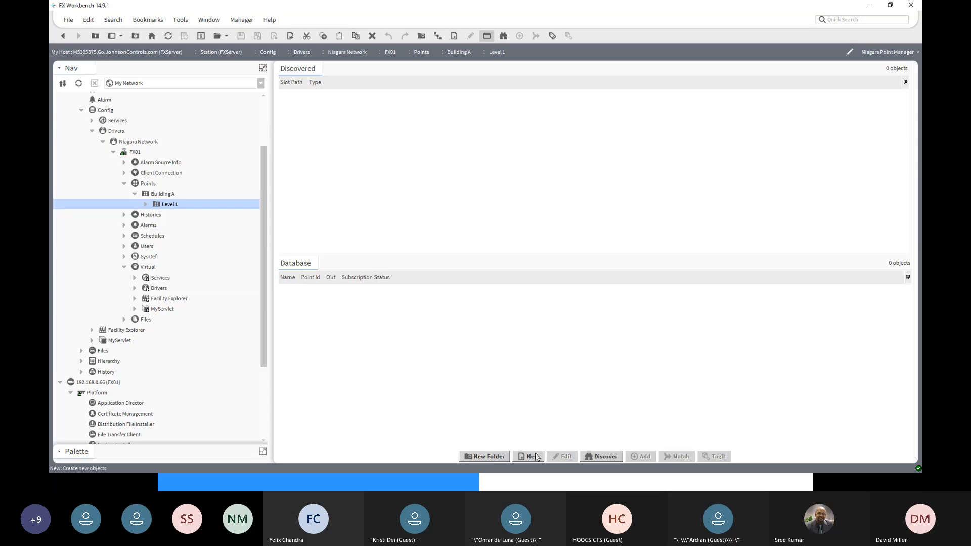
pyautogui.click(493, 458)
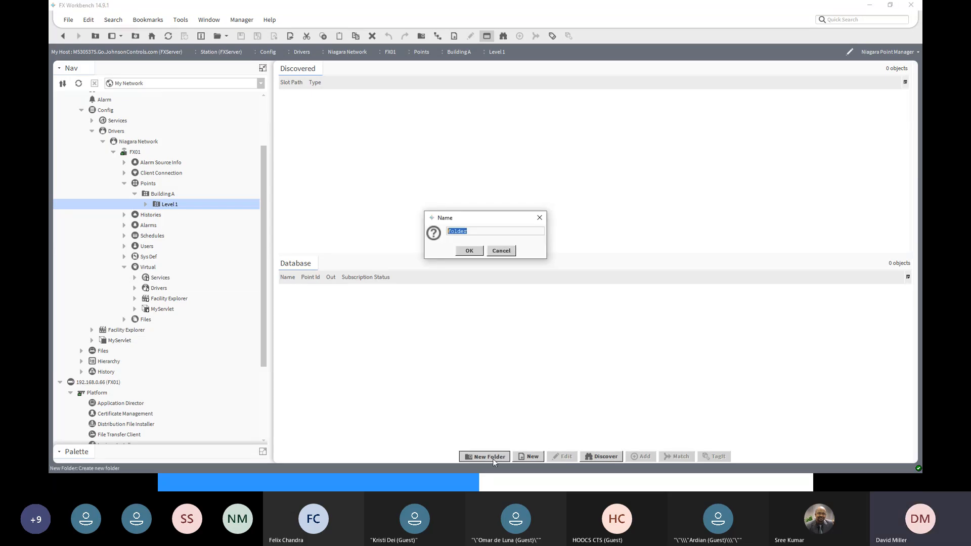
pyautogui.write('a')
pyautogui.click(470, 251)
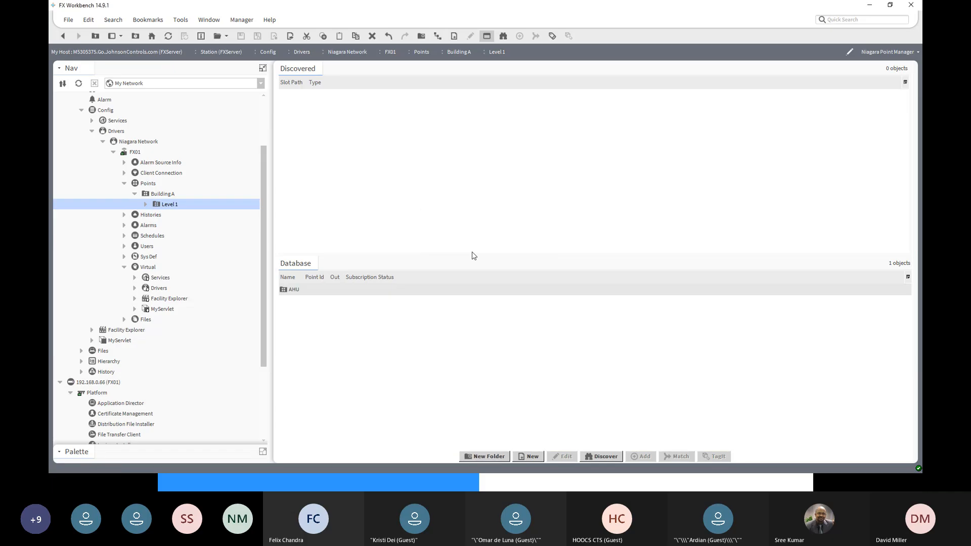
# - Open the AHU folder in Level 1 and discover every Control Point under Config
pyautogui.click(145, 204)
pyautogui.doubleClick(171, 216)
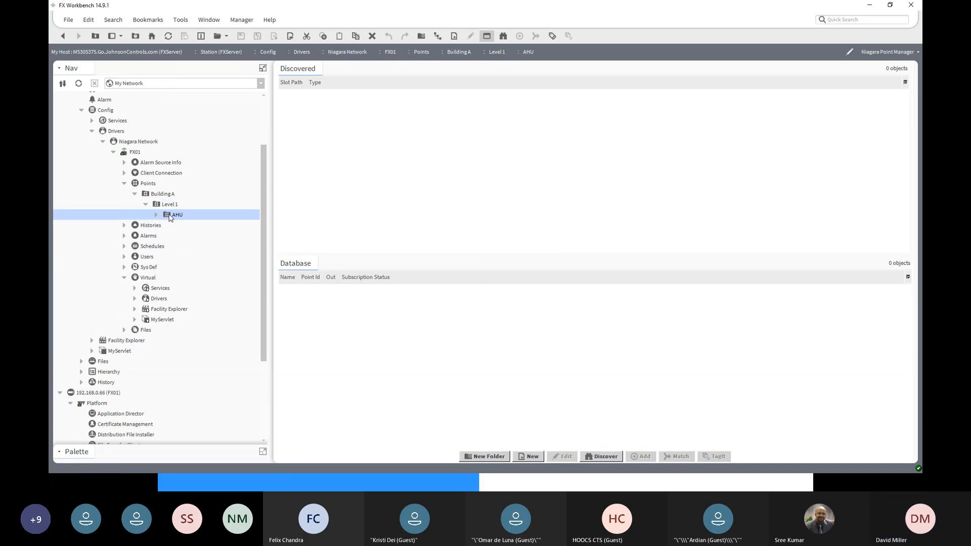
pyautogui.click(602, 457)
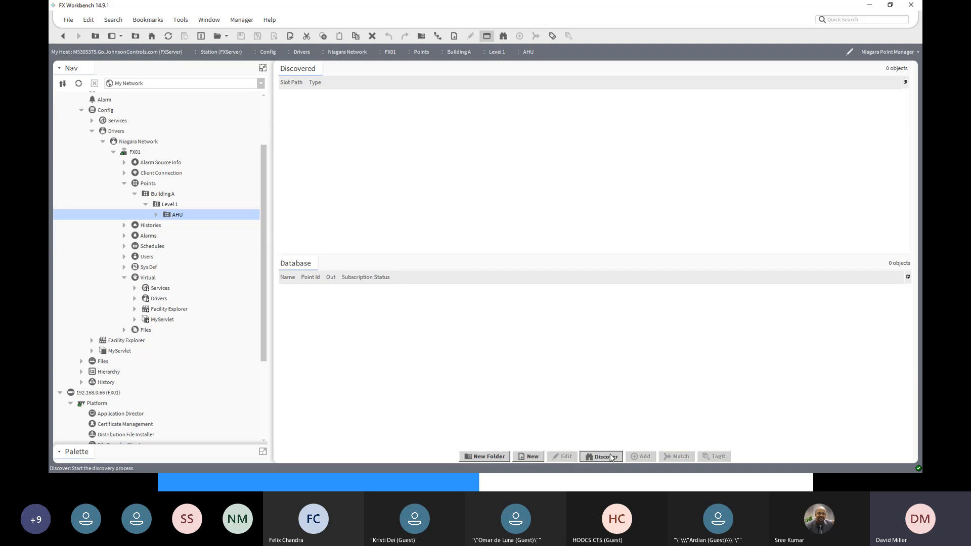
pyautogui.click(469, 275)
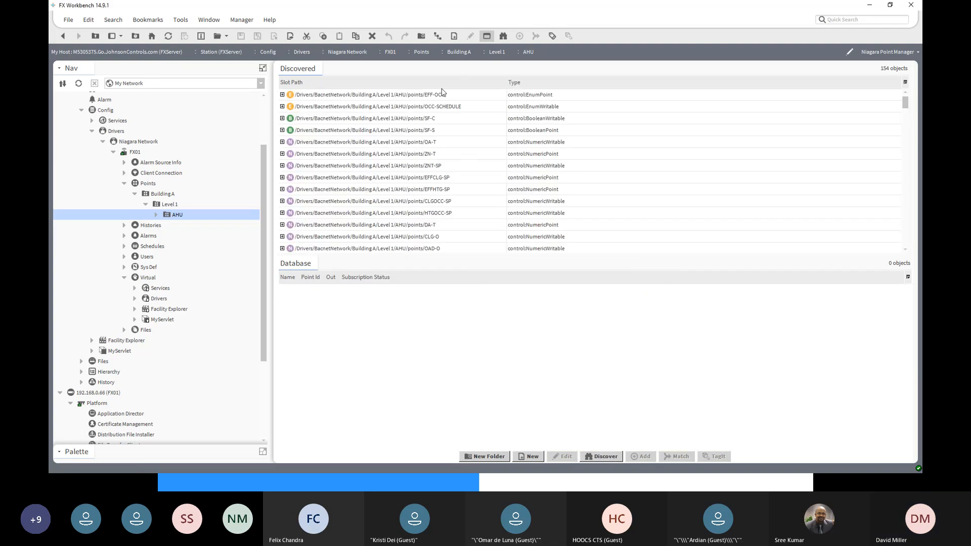
# - Add all discovered AHU points, from EFF-OCC through MLAHU5_EFF DA-P, to the AHU folder and review them there
pyautogui.click(412, 97)
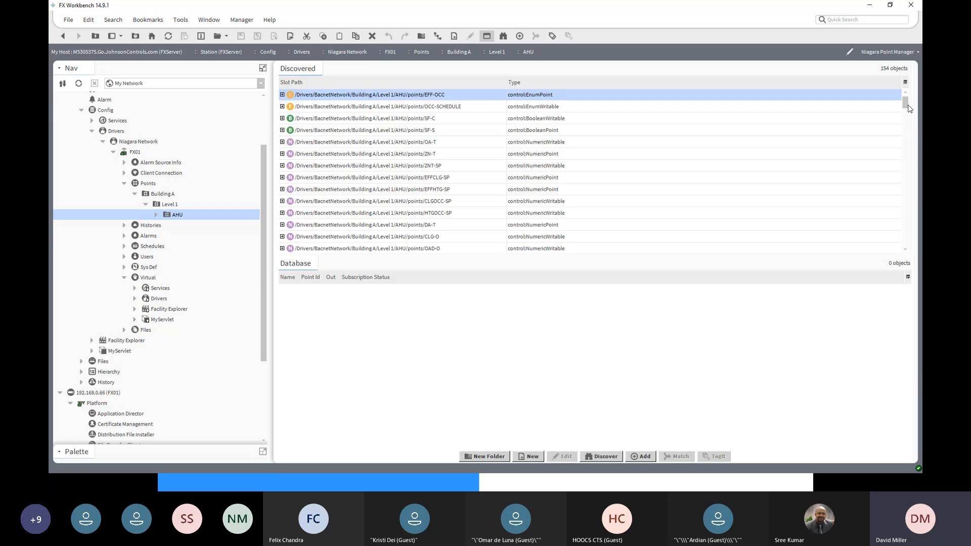
pyautogui.moveTo(908, 108); pyautogui.dragTo(906, 177)
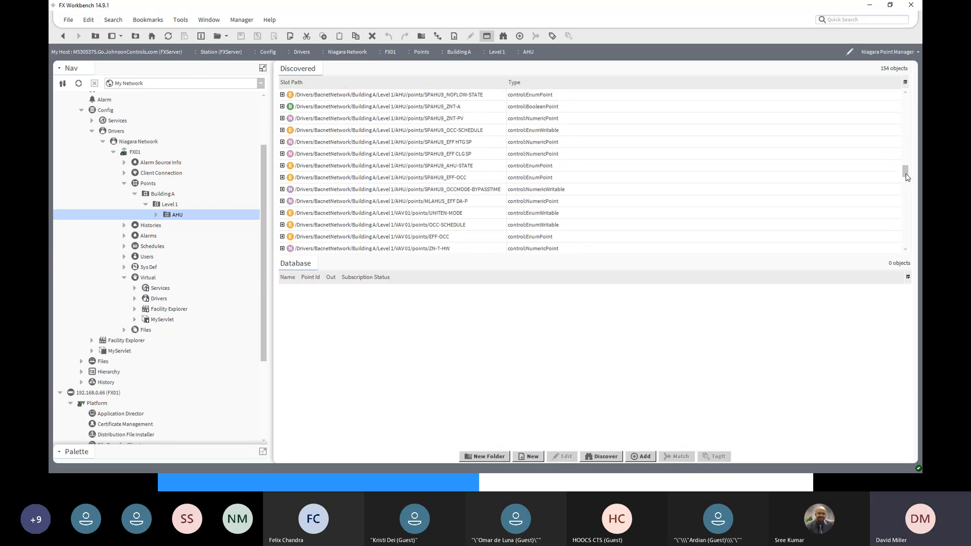
pyautogui.keyDown('shift'); pyautogui.click(412, 203); pyautogui.keyUp('shift')
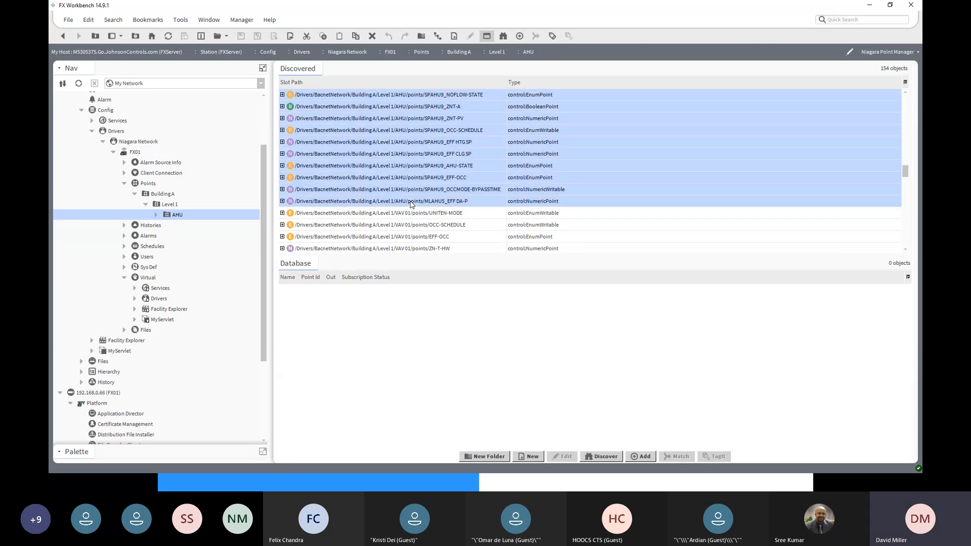
pyautogui.click(643, 457)
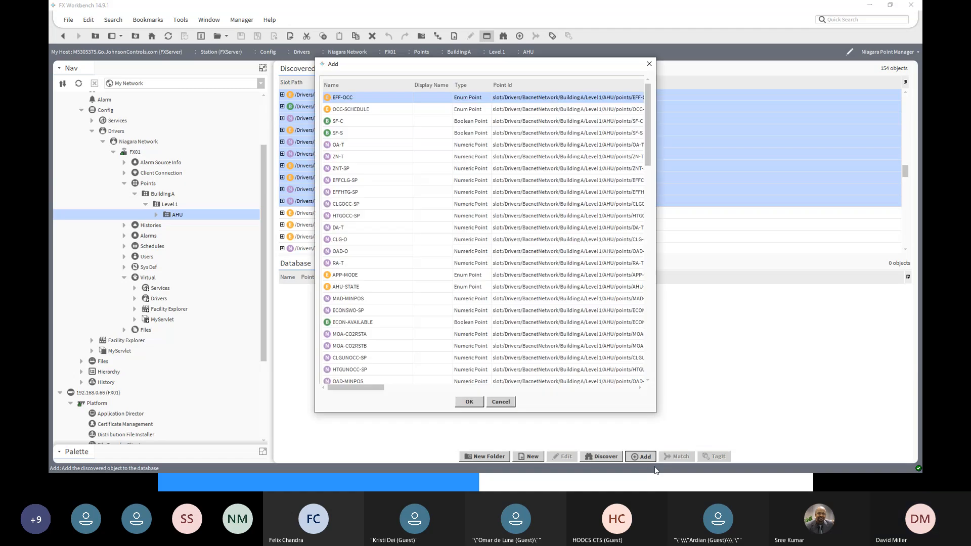
pyautogui.click(470, 402)
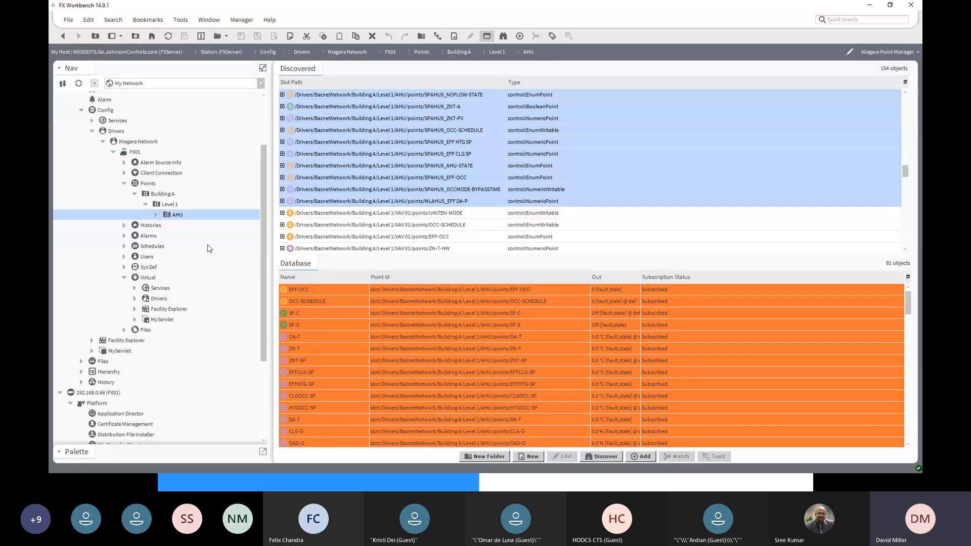
pyautogui.click(156, 215)
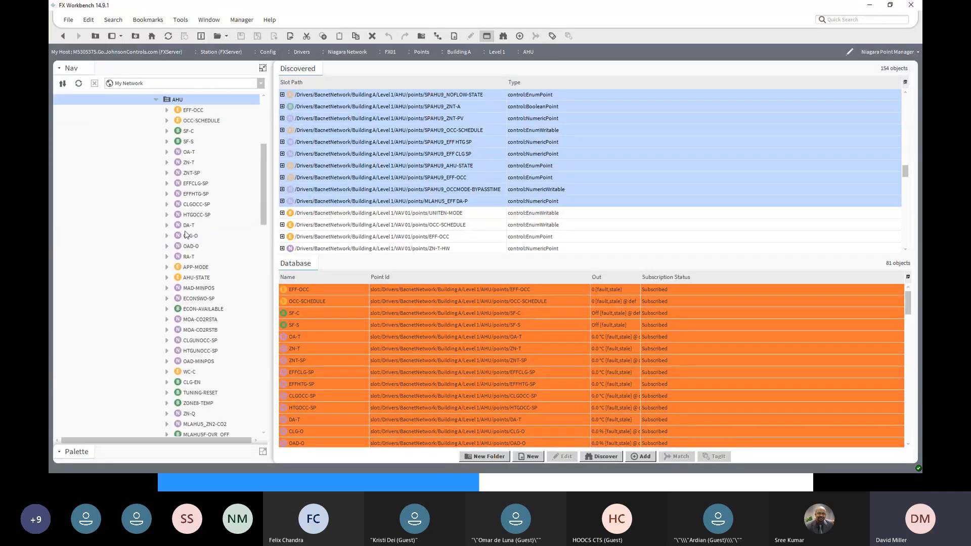
pyautogui.scroll(-15, 178, 390)
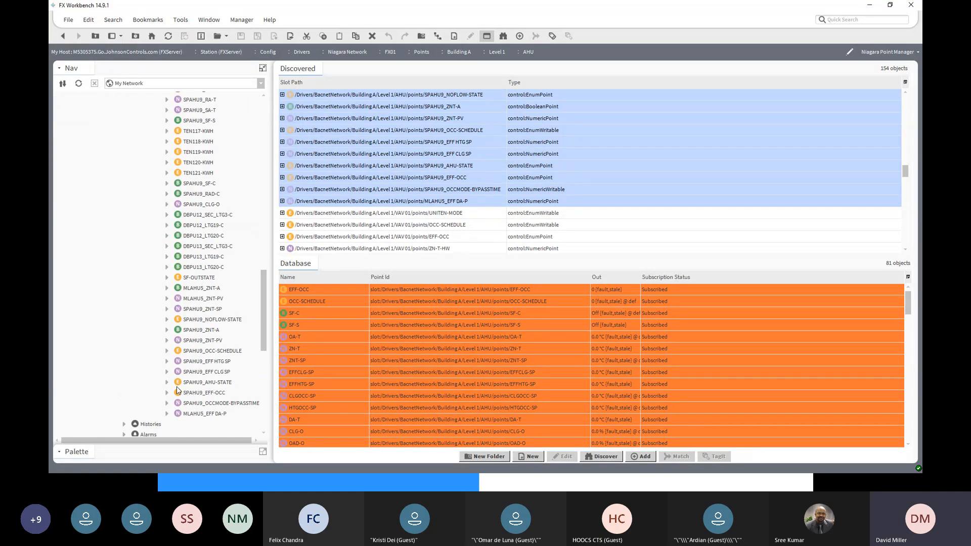
pyautogui.moveTo(262, 310); pyautogui.dragTo(284, 158)
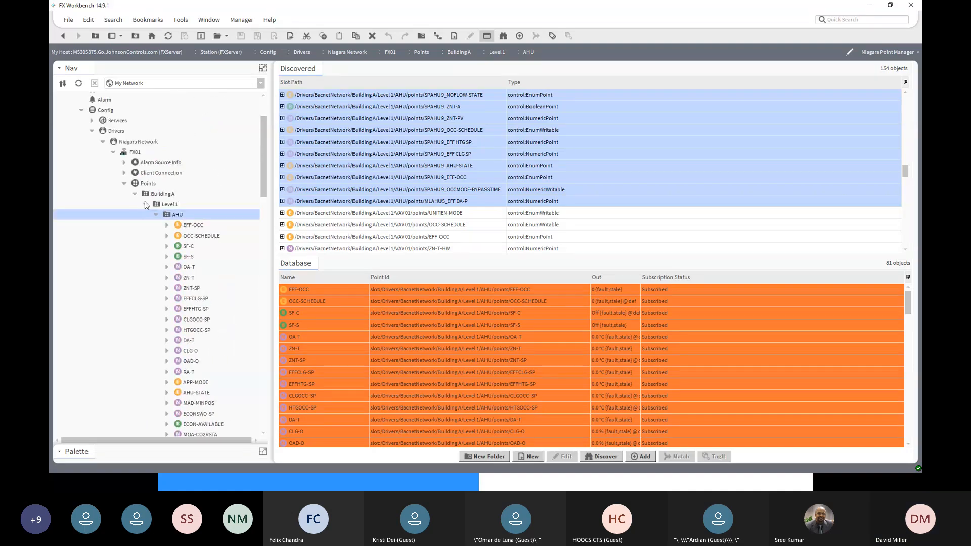
pyautogui.click(156, 215)
# - Create a second subfolder named VAV01 in the Level 1 folder, alongside AHU
pyautogui.click(164, 205)
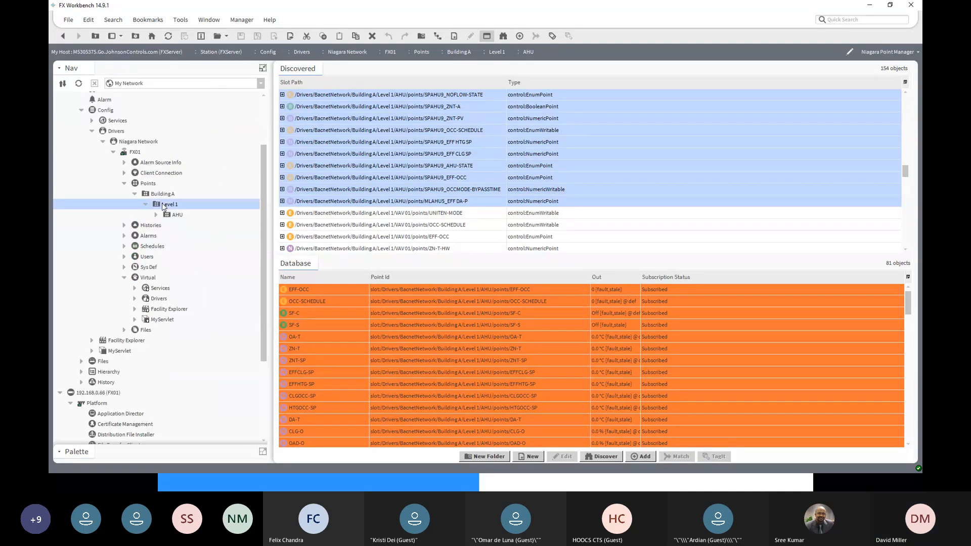
pyautogui.rightClick(162, 206)
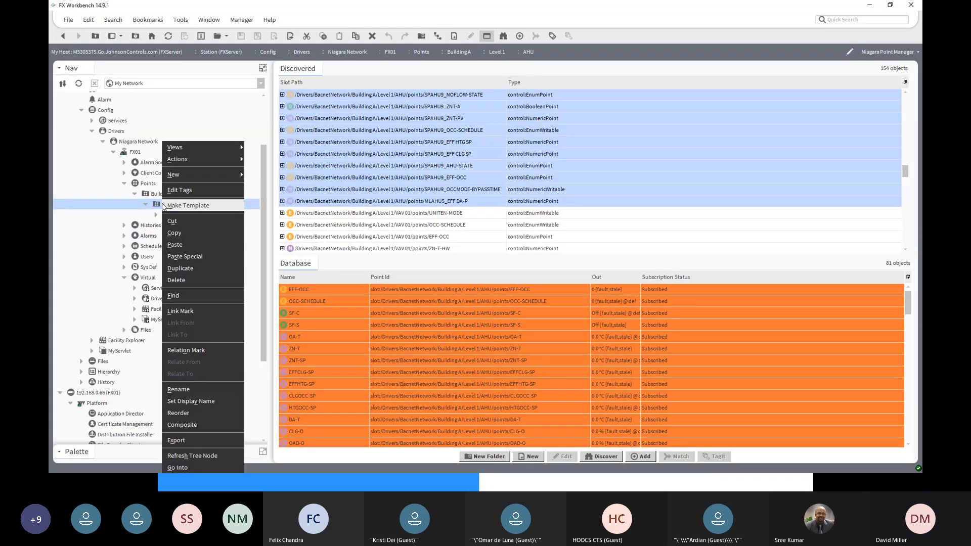
pyautogui.moveTo(187, 174)
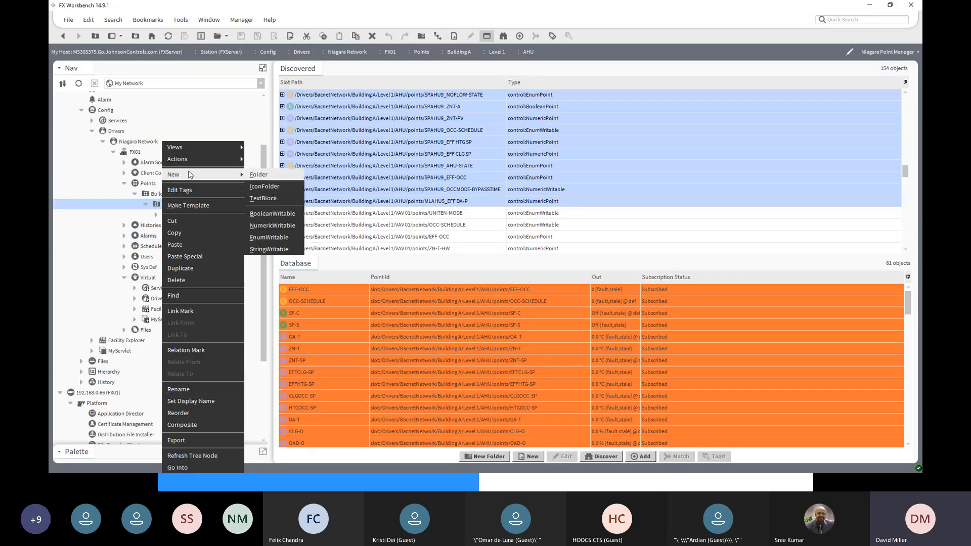
pyautogui.click(157, 205)
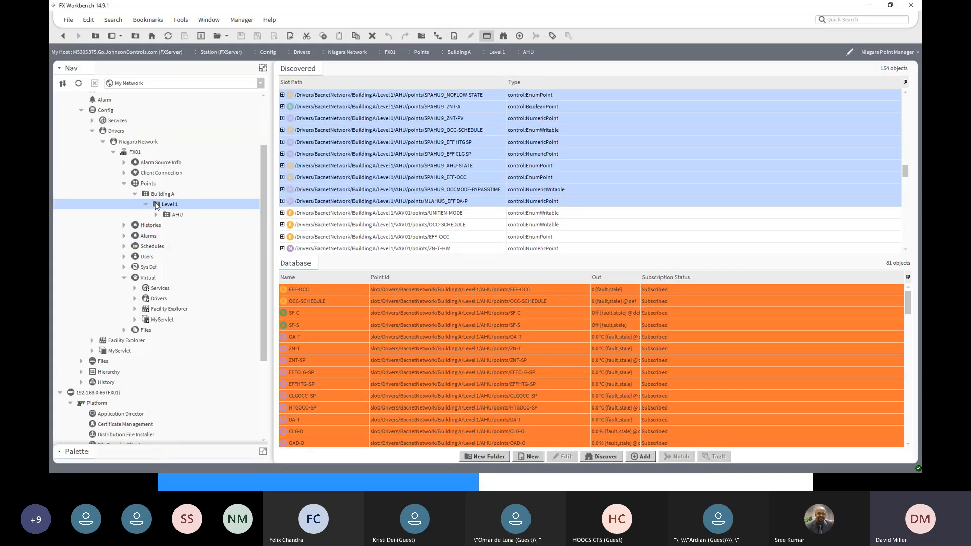
pyautogui.doubleClick(158, 205)
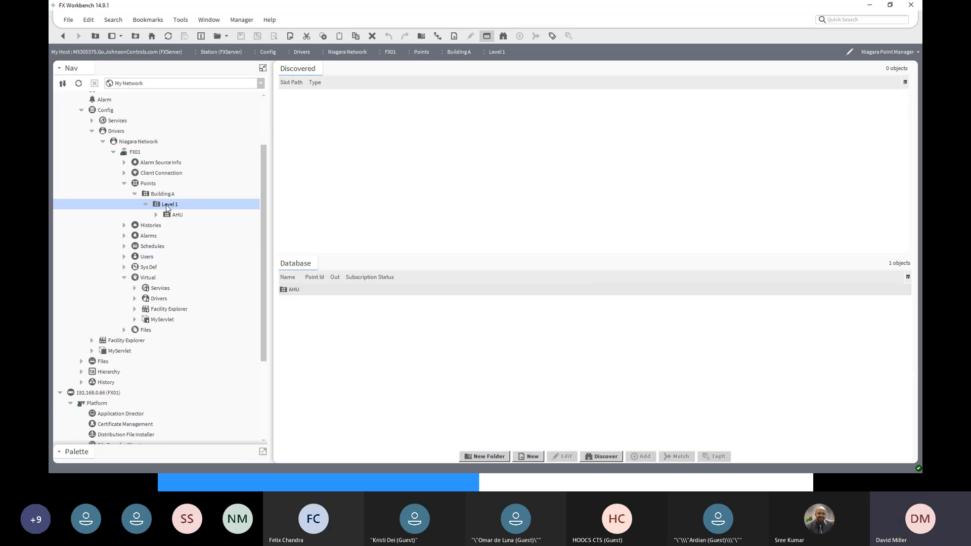
pyautogui.click(476, 457)
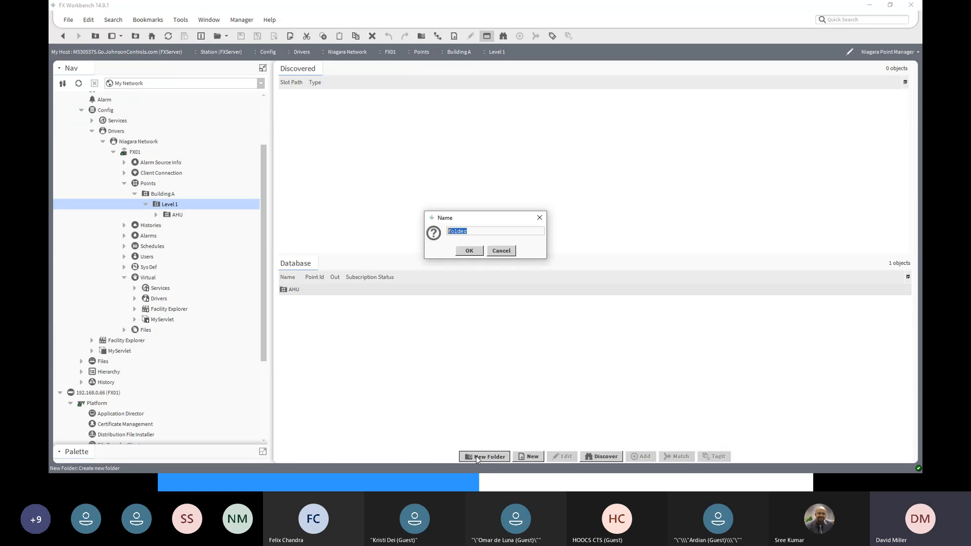
pyautogui.write('VAV01')
pyautogui.click(468, 251)
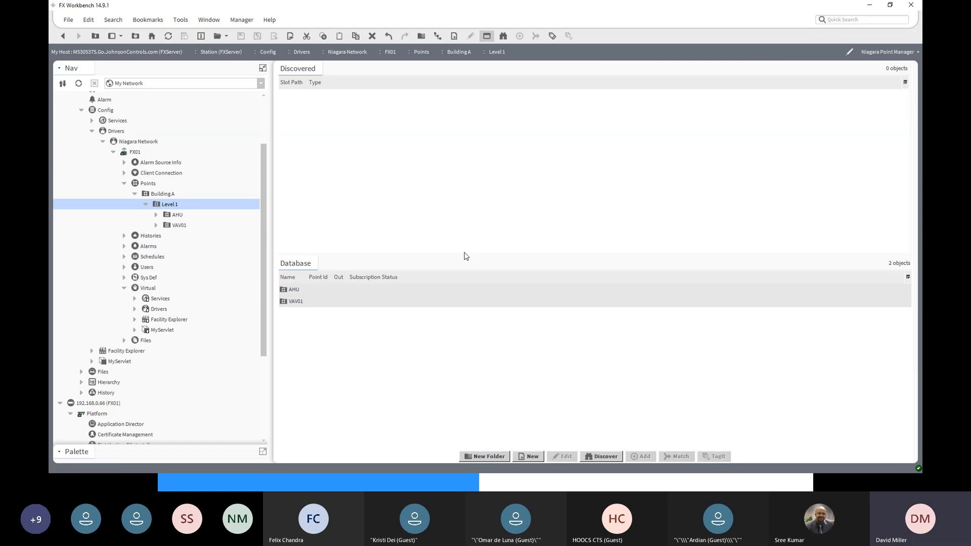
# - Open the VAV01 folder and discover Control Points under VAV 01 in Bacnet Network, Building A, Level 1
pyautogui.doubleClick(178, 225)
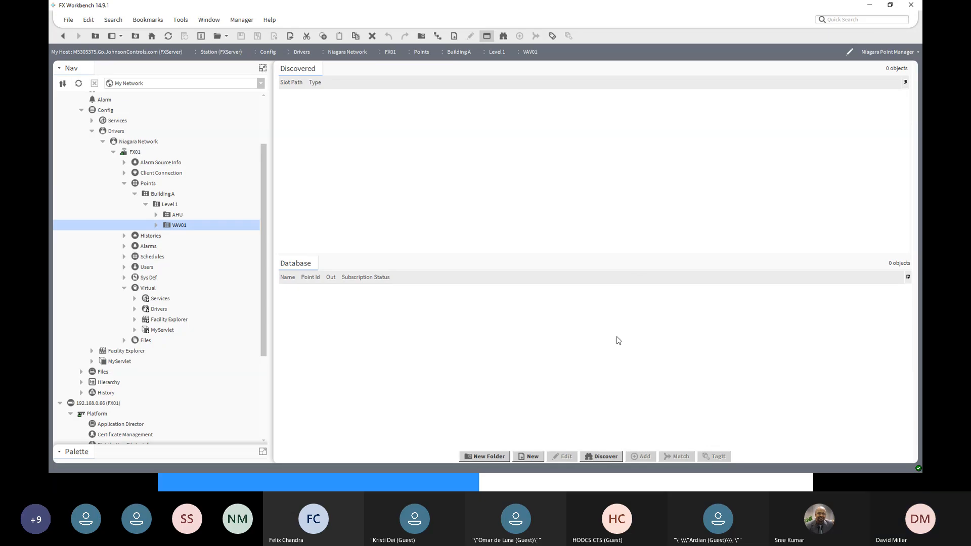
pyautogui.click(601, 457)
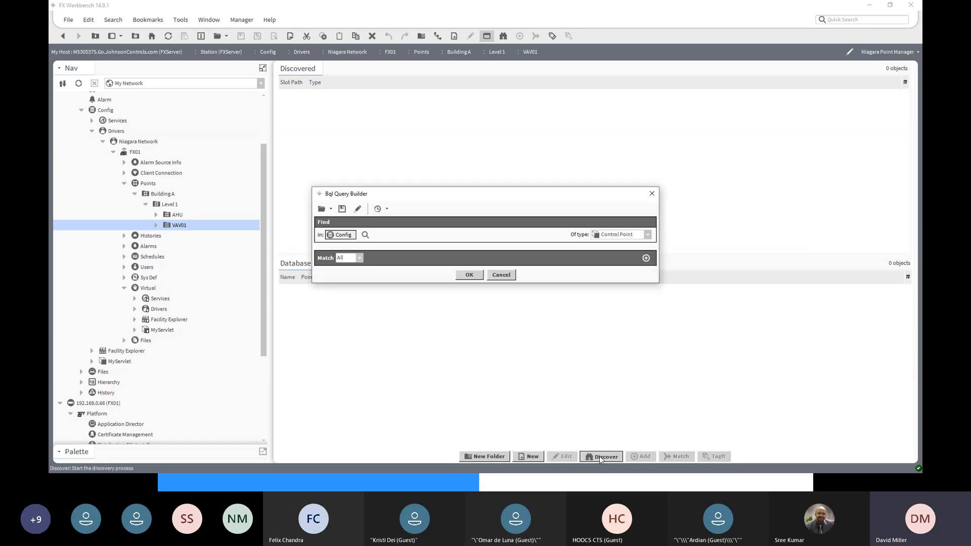
pyautogui.moveTo(546, 205); pyautogui.dragTo(577, 119)
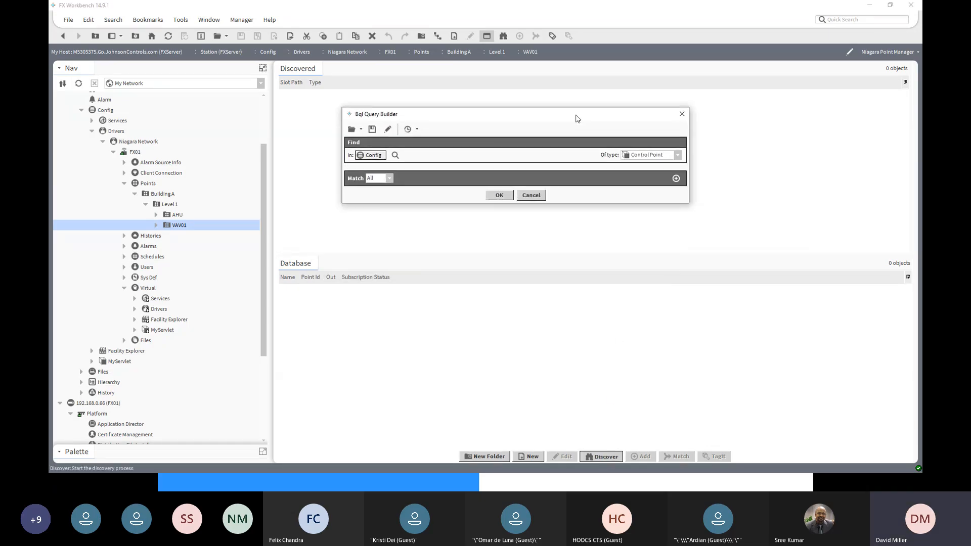
pyautogui.click(395, 156)
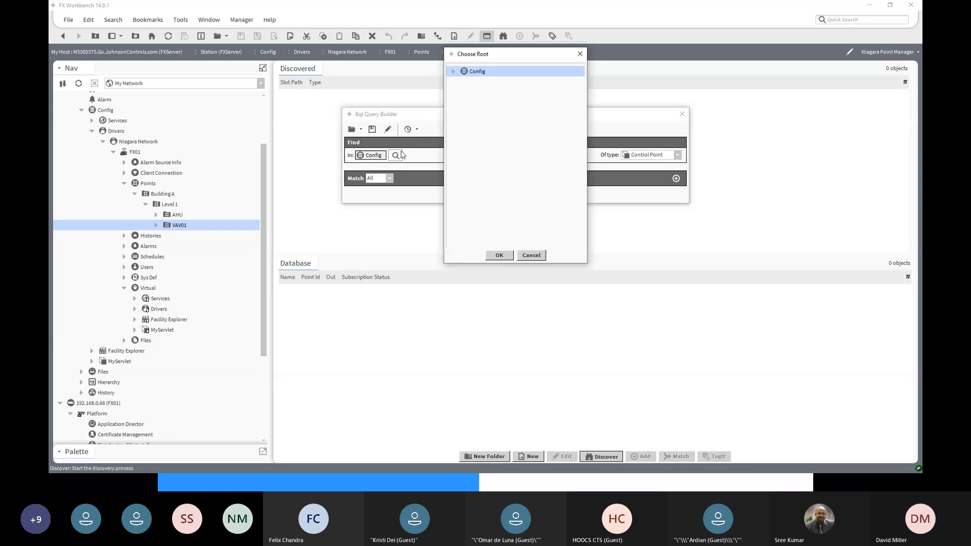
pyautogui.click(453, 73)
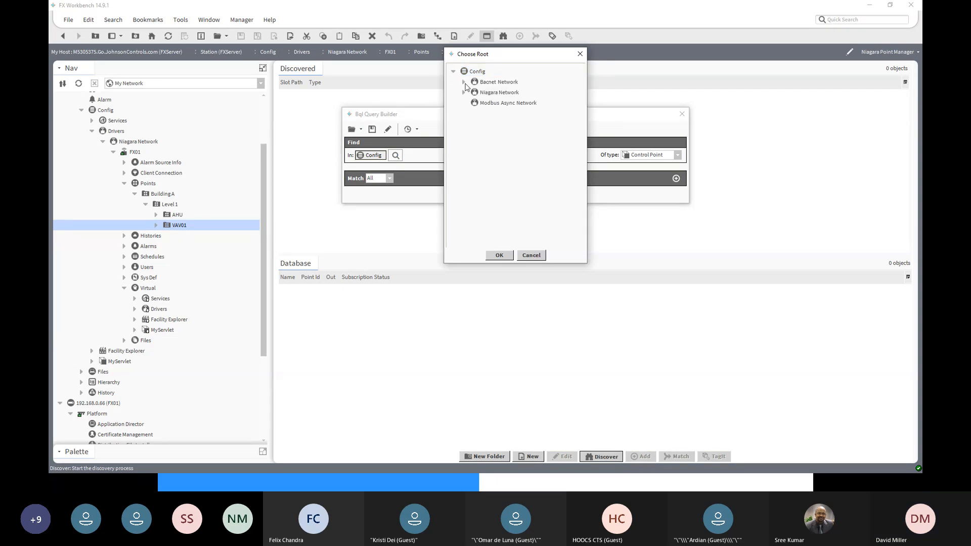
pyautogui.click(464, 82)
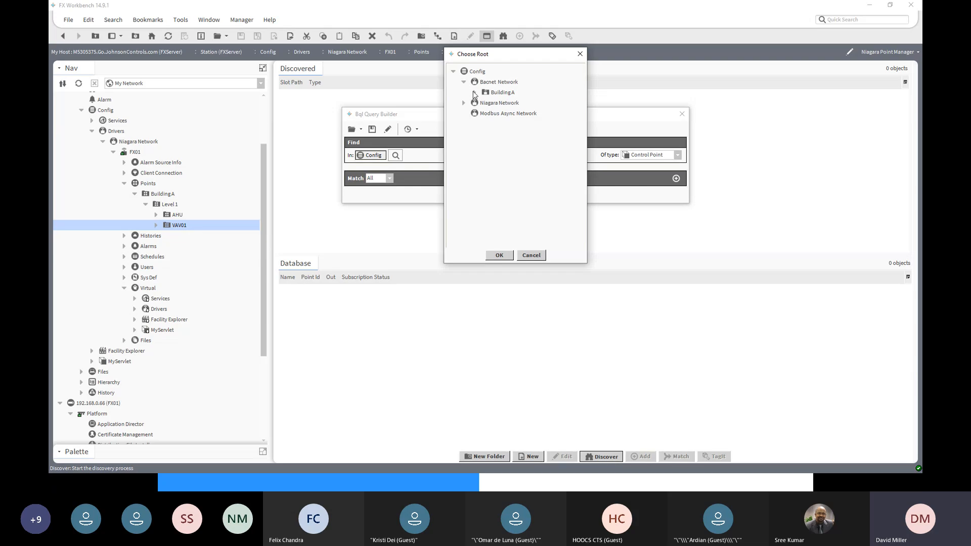
pyautogui.click(475, 93)
pyautogui.click(485, 103)
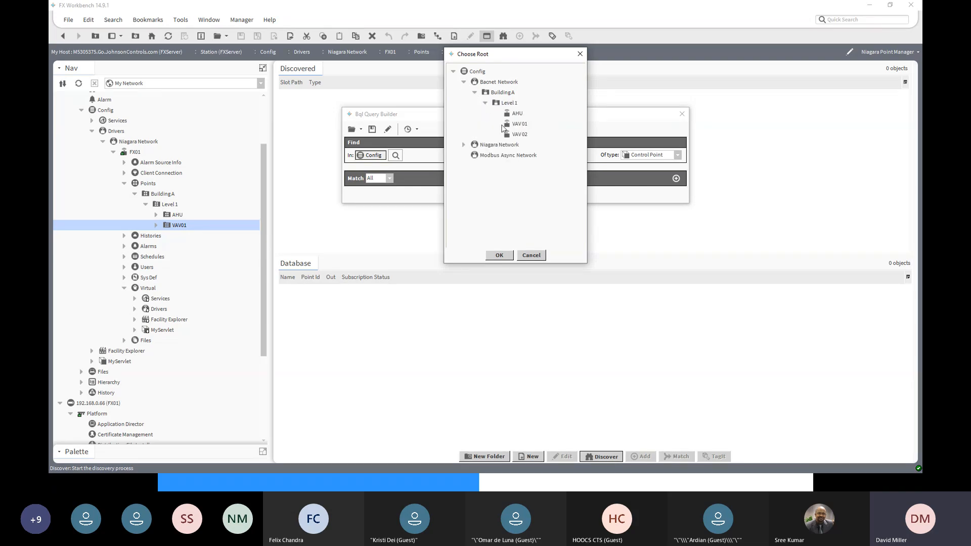
pyautogui.click(516, 128)
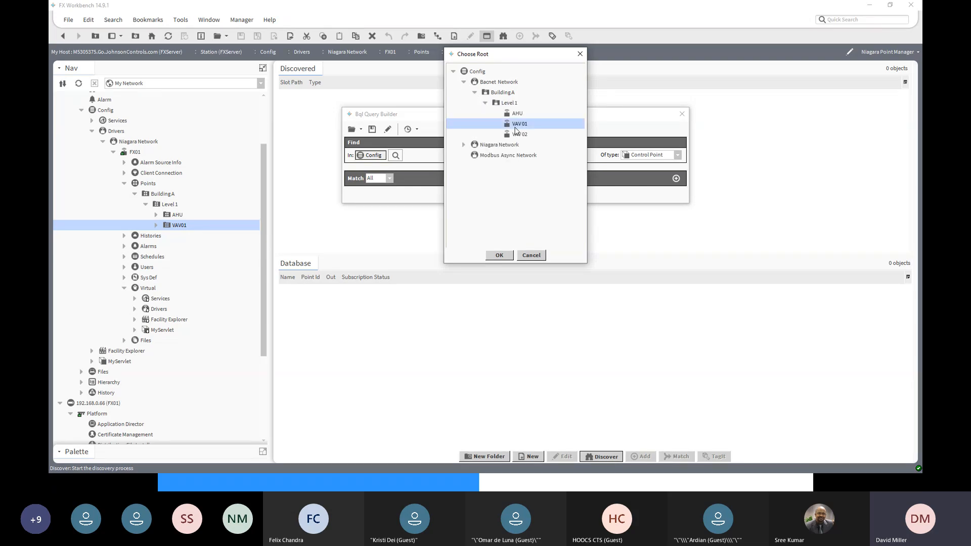
pyautogui.click(499, 256)
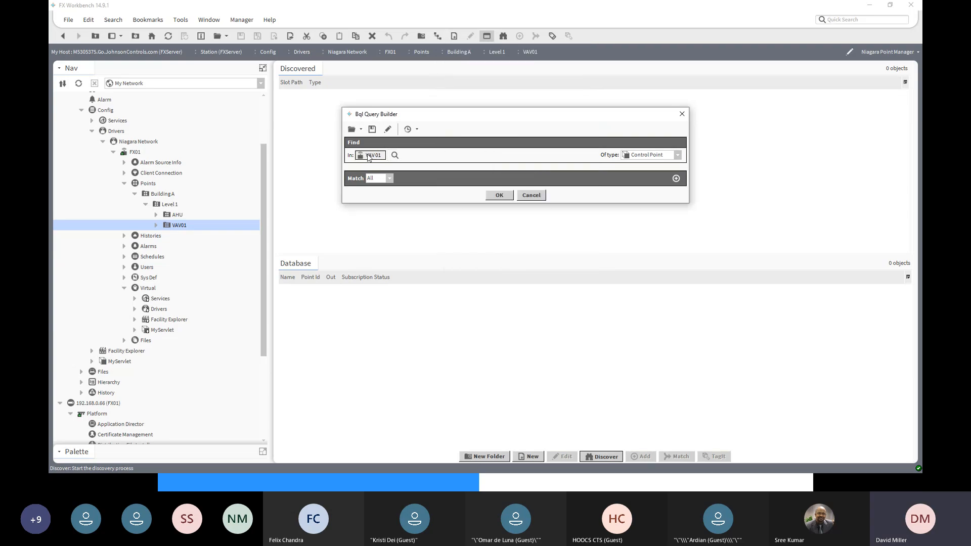
pyautogui.click(499, 195)
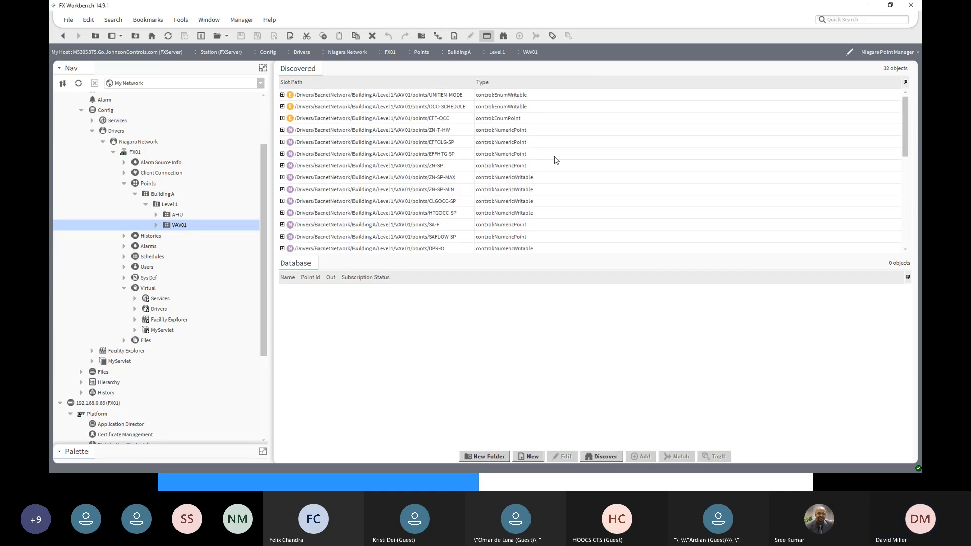
# - Add all discovered VAV 01 points except ZN-T-HW and SineWave-T to the VAV01 folder
pyautogui.click(410, 96)
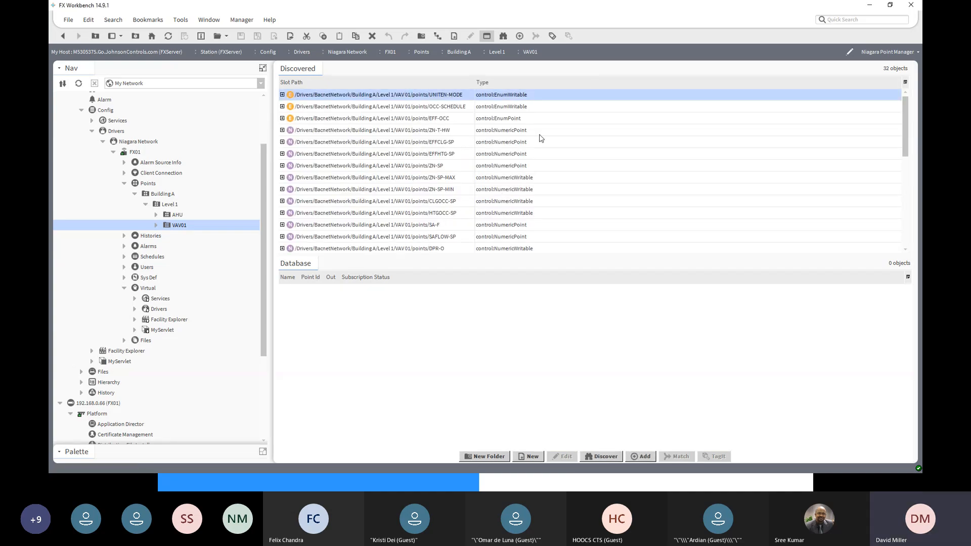
pyautogui.scroll(-6, 539, 142)
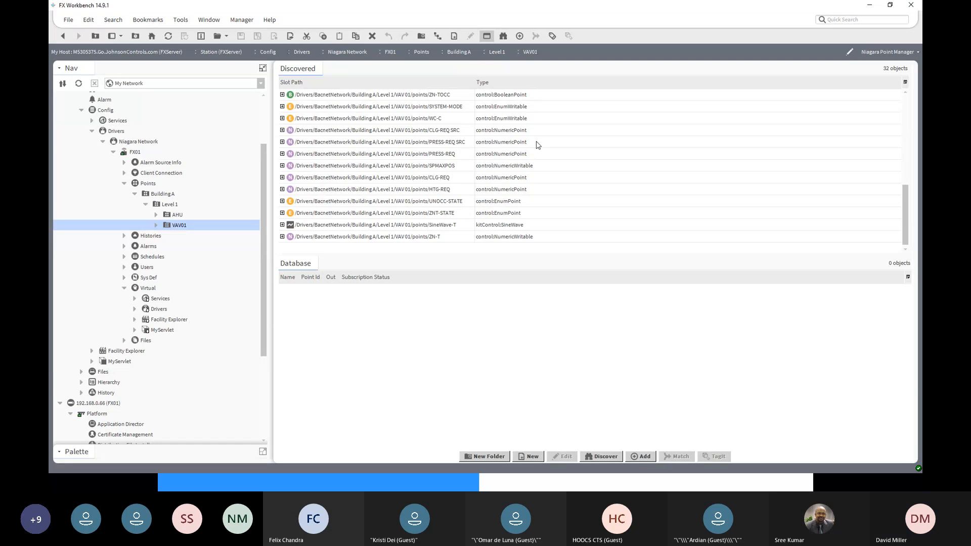
pyautogui.click(411, 238)
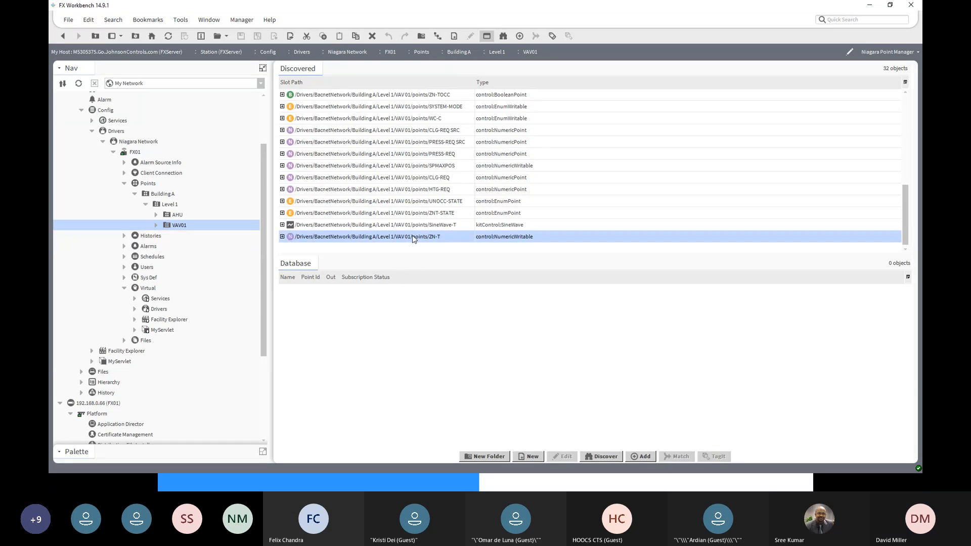
pyautogui.scroll(5, 425, 237)
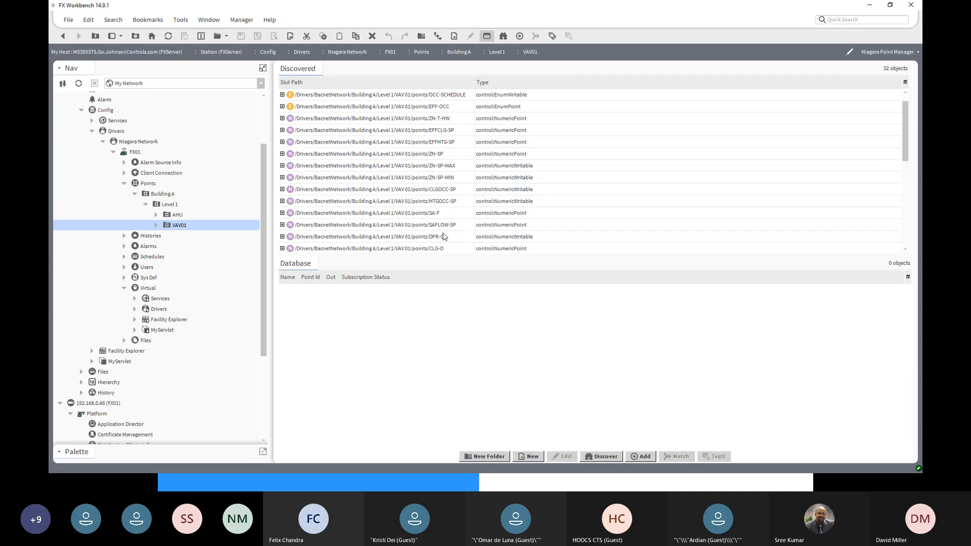
pyautogui.scroll(1, 444, 237)
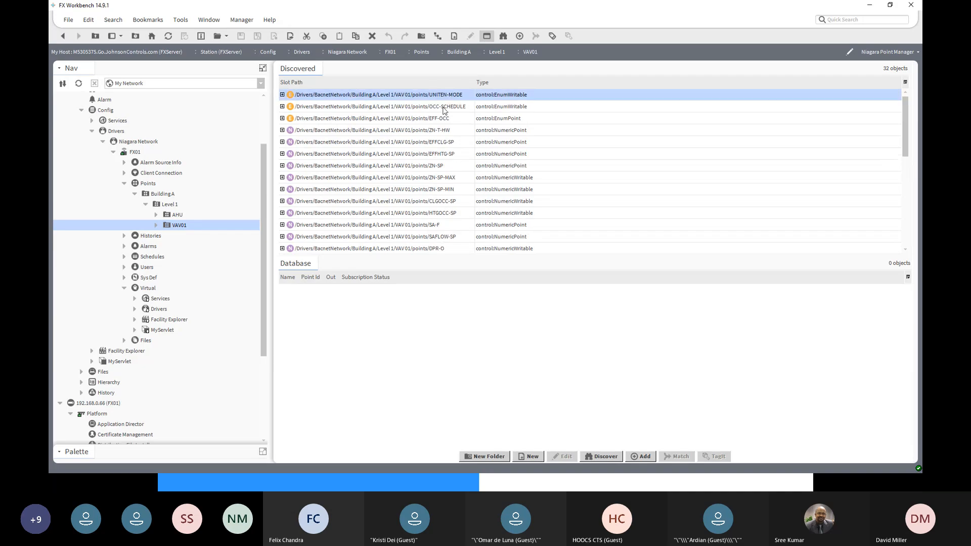
pyautogui.scroll(-6, 443, 98)
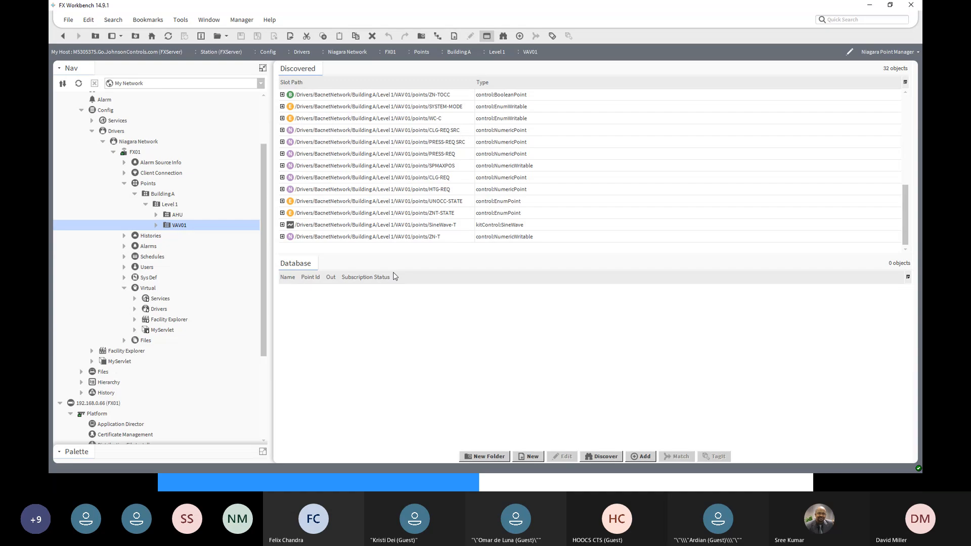
pyautogui.hotkey('ctrl', 'a')
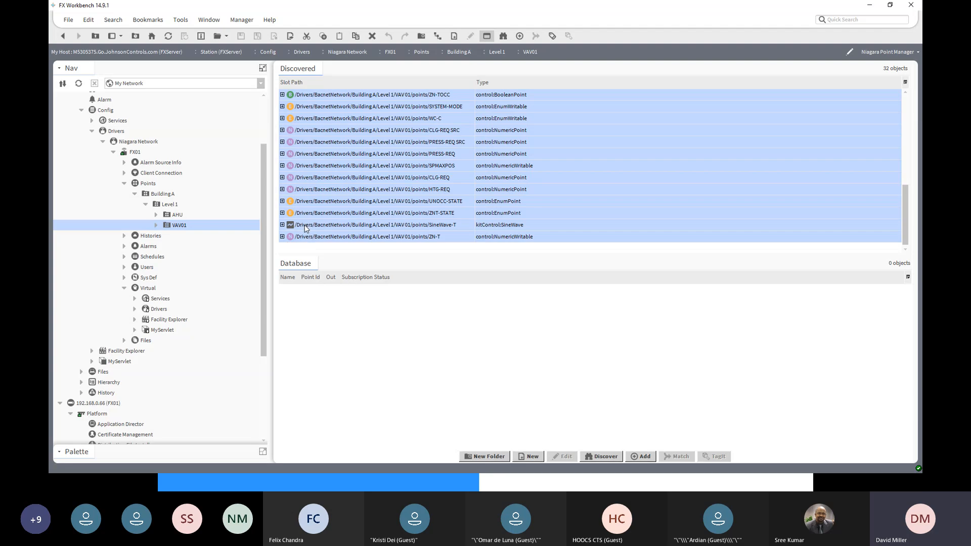
pyautogui.scroll(3, 569, 210)
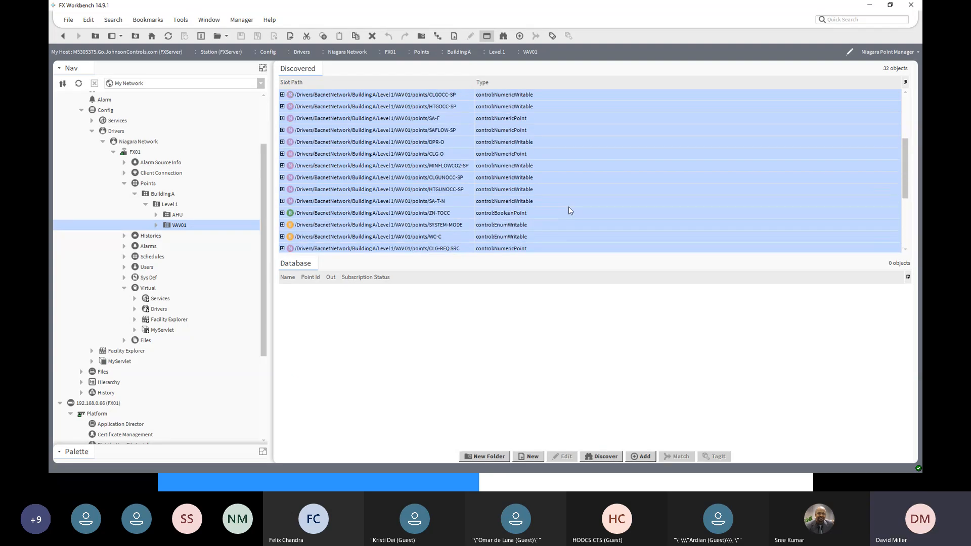
pyautogui.scroll(3, 569, 210)
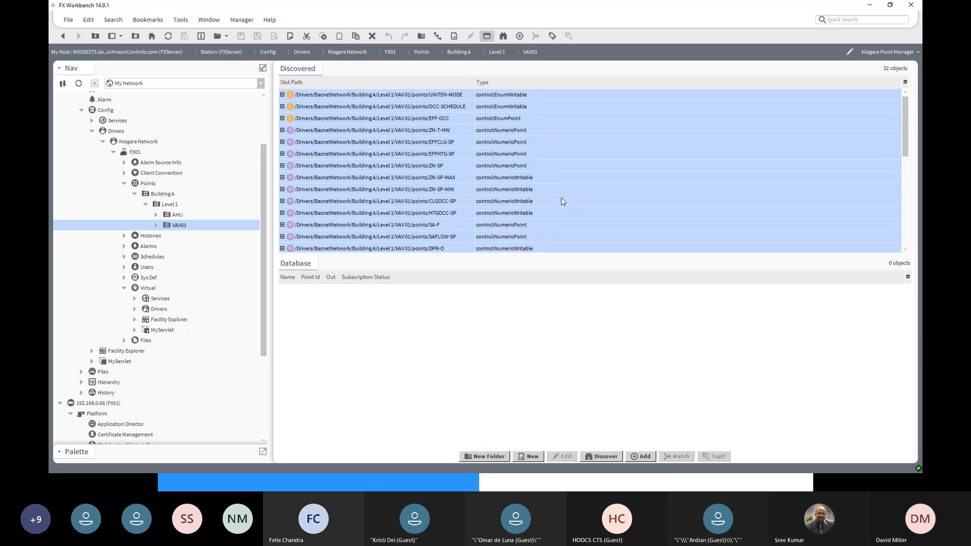
pyautogui.keyDown('ctrl'); pyautogui.click(434, 131); pyautogui.keyUp('ctrl')
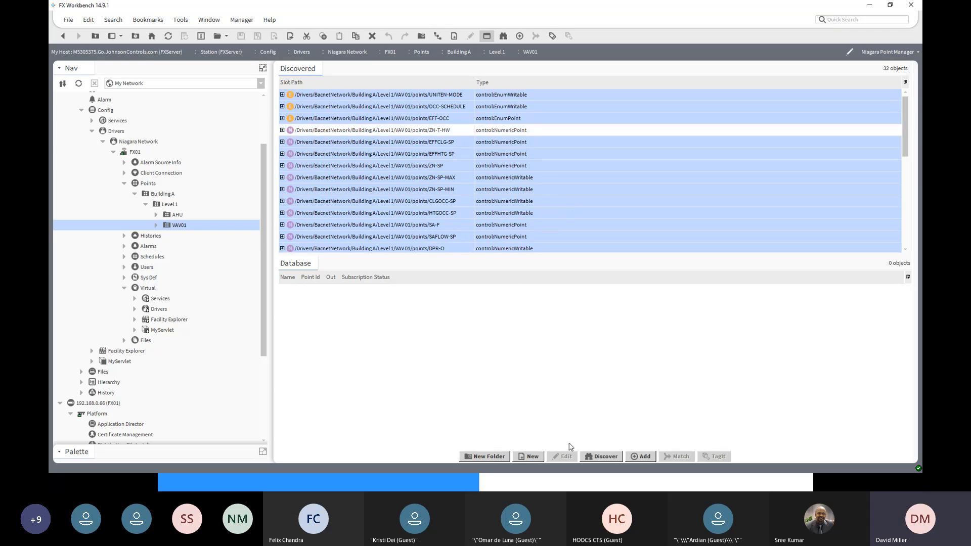
pyautogui.click(640, 457)
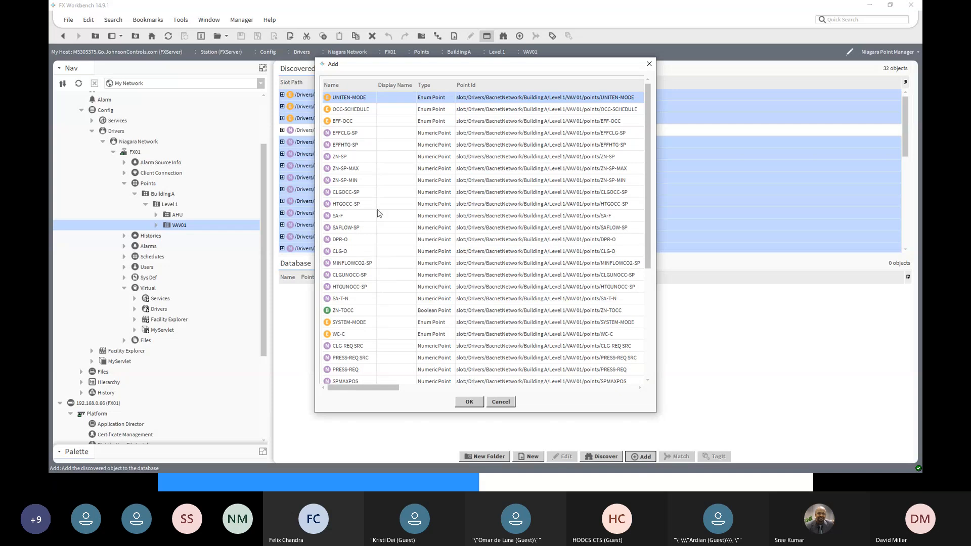
pyautogui.moveTo(650, 236); pyautogui.dragTo(638, 152)
pyautogui.click(470, 402)
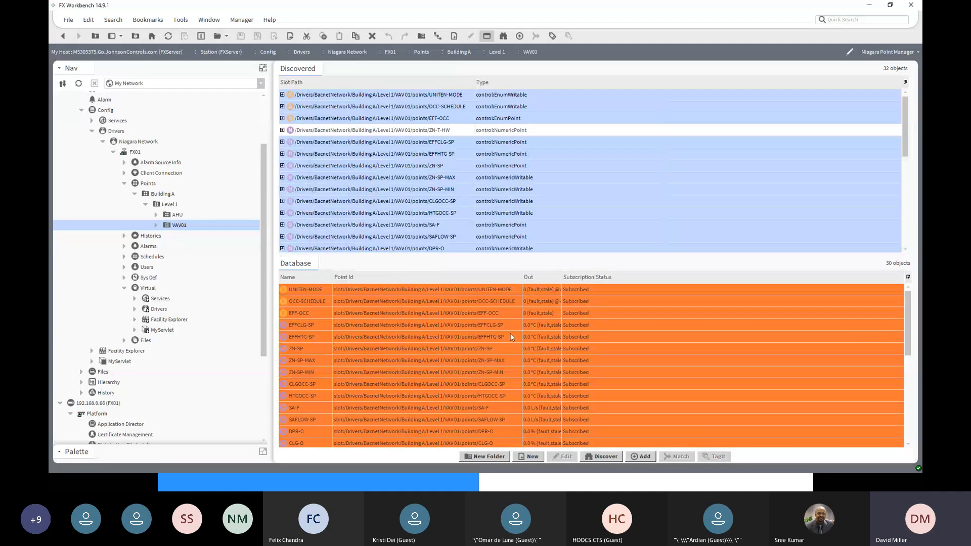
# - Review the last points added to VAV01, from HTG-REQ through ZN-T, widening the Out column to read their full values and statuses
pyautogui.moveTo(910, 350); pyautogui.dragTo(910, 435)
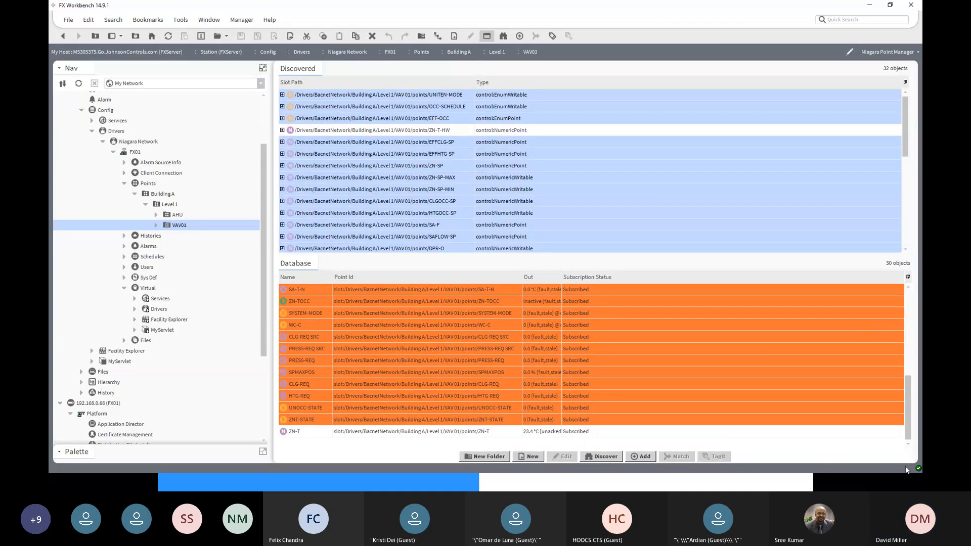
pyautogui.click(362, 434)
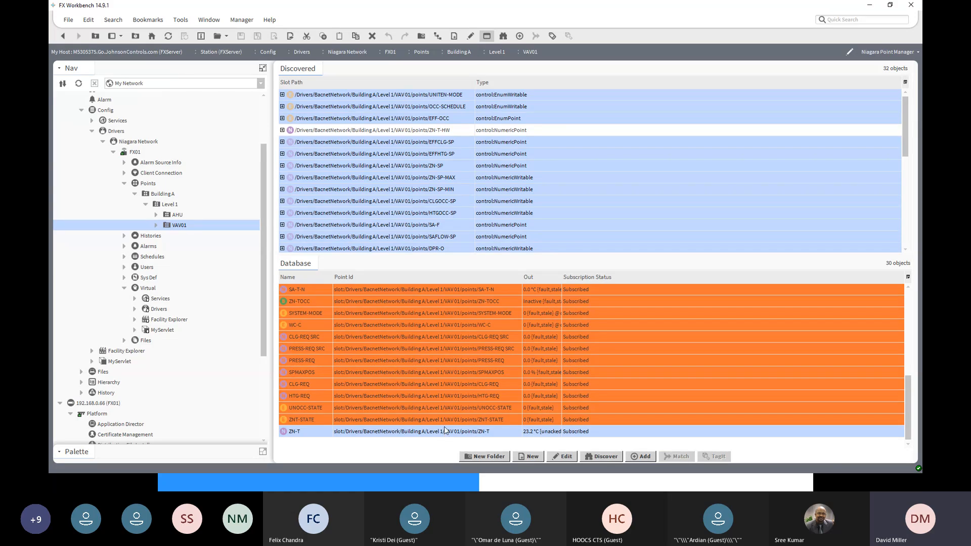
pyautogui.click(423, 422)
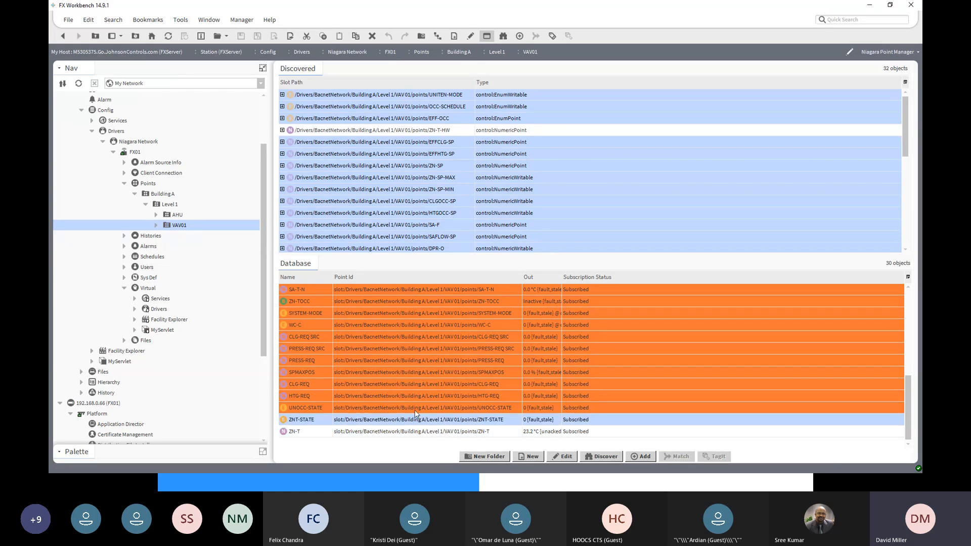
pyautogui.click(412, 408)
pyautogui.click(415, 398)
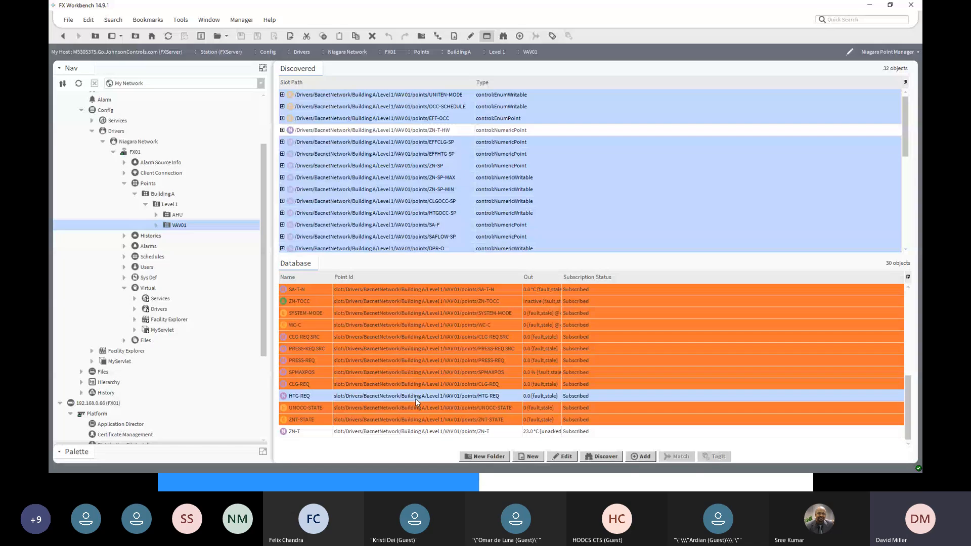
pyautogui.click(491, 420)
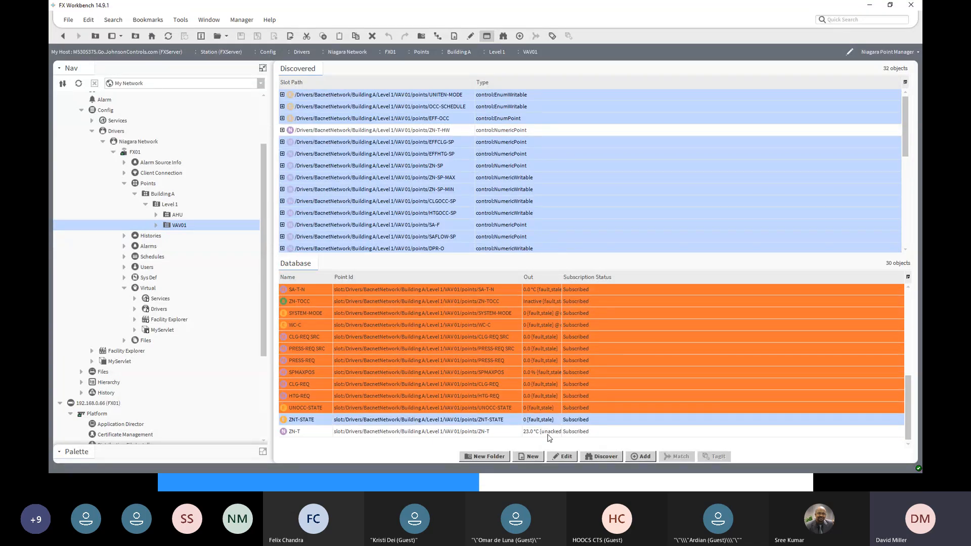
pyautogui.click(445, 435)
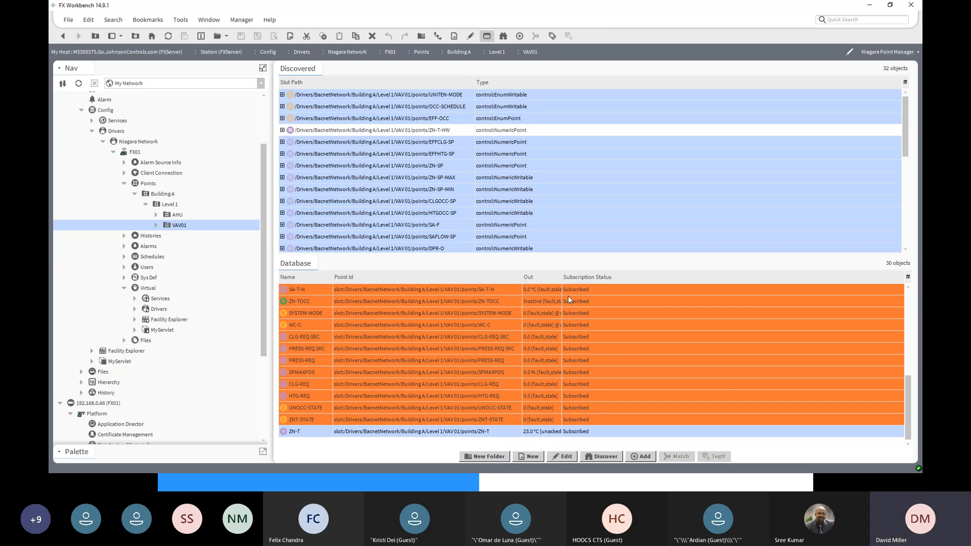
pyautogui.moveTo(561, 281); pyautogui.dragTo(626, 282)
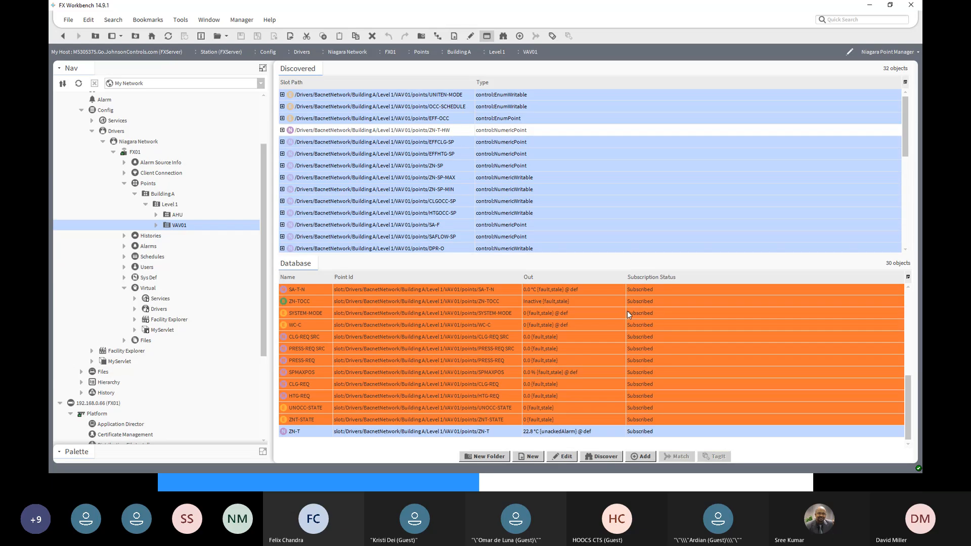
pyautogui.click(296, 421)
pyautogui.click(298, 432)
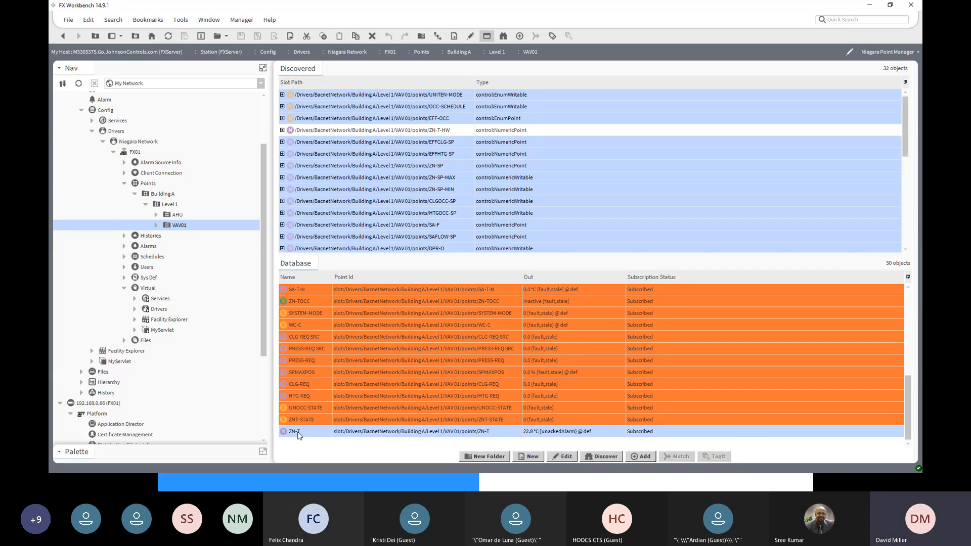
# - Duplicate the VAV01 folder within Level 1 under the name VAV02
pyautogui.rightClick(176, 227)
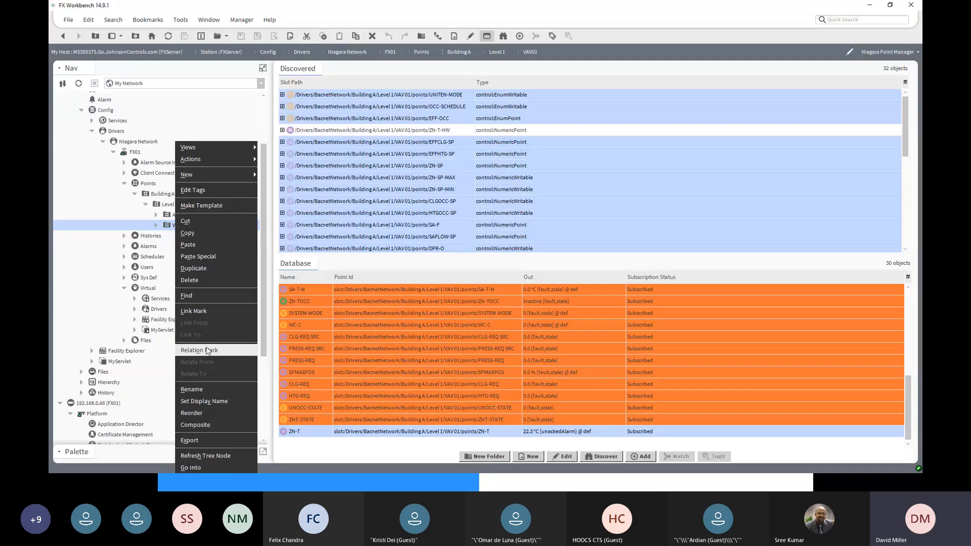
pyautogui.click(203, 269)
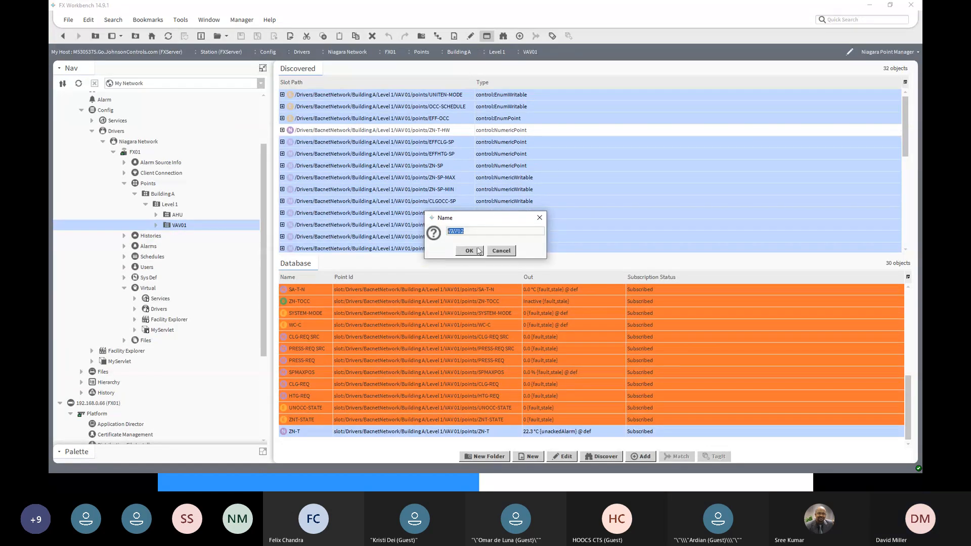
pyautogui.click(470, 251)
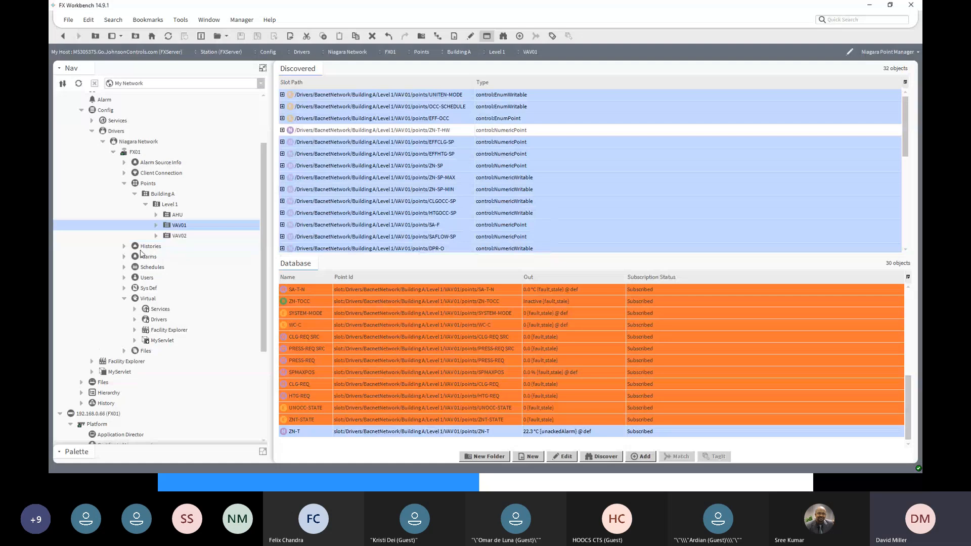
# - Open the VAV02 folder and select its UNITEN-MODE point to check which device its Point Id refers to
pyautogui.click(172, 237)
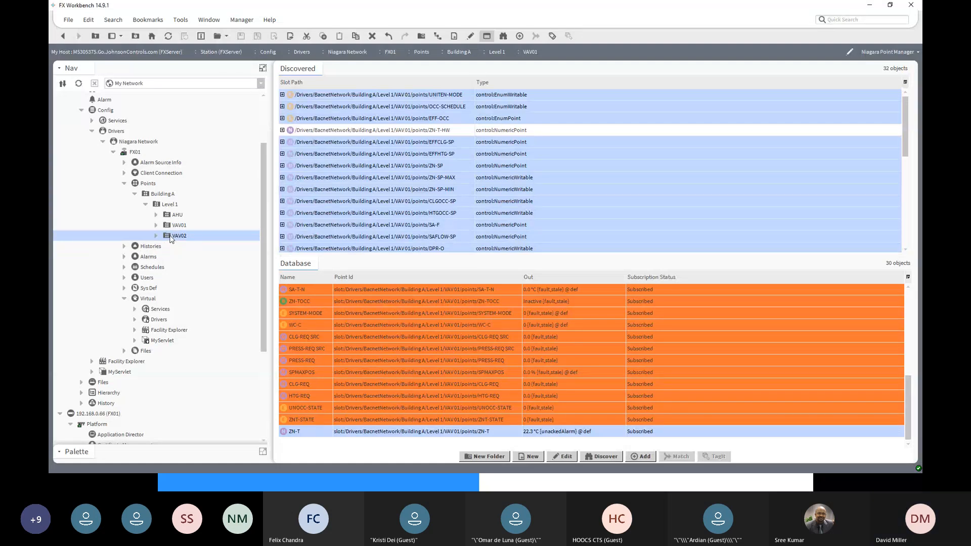
pyautogui.doubleClick(172, 236)
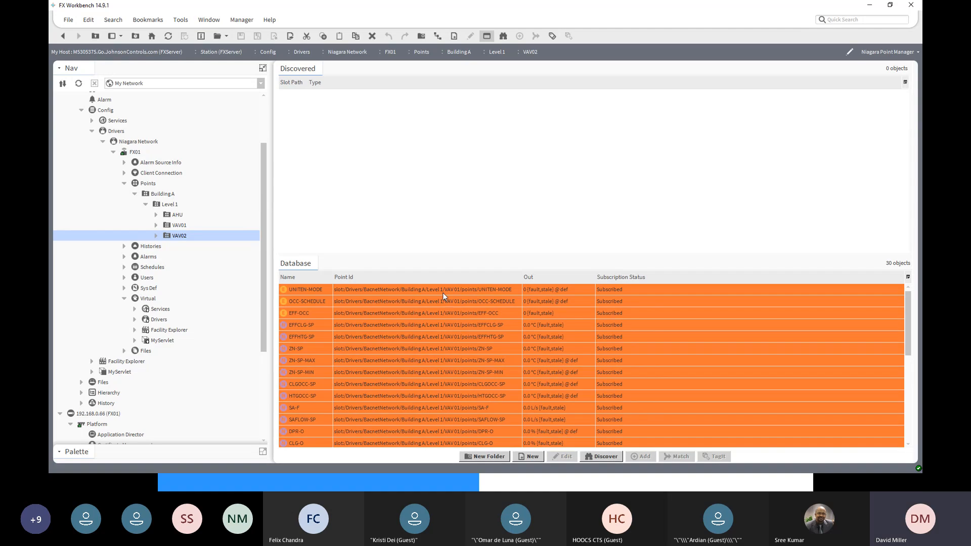
pyautogui.click(442, 291)
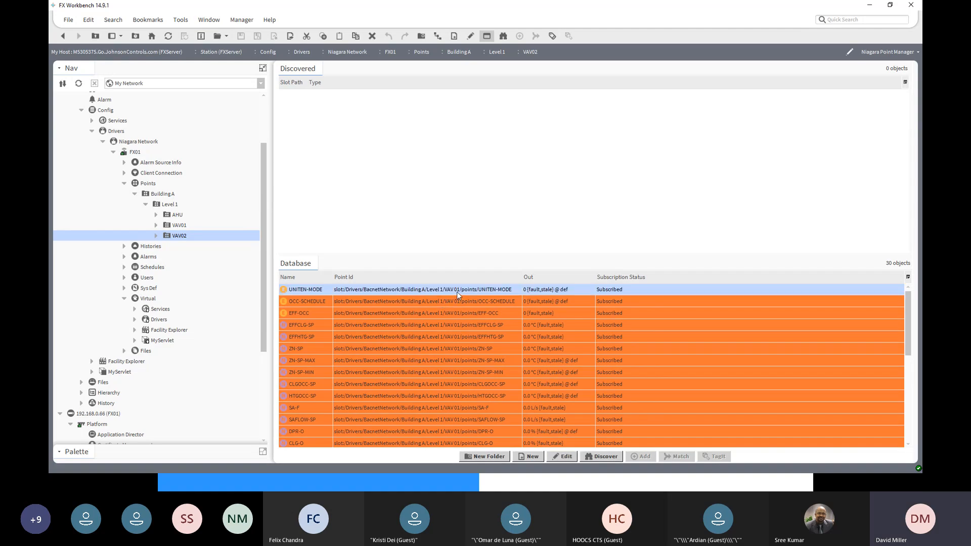
# - Select all points in the VAV02 folder, from UNITEN-MODE through ZN-T, and open them together for editing
pyautogui.scroll(-5, 481, 349)
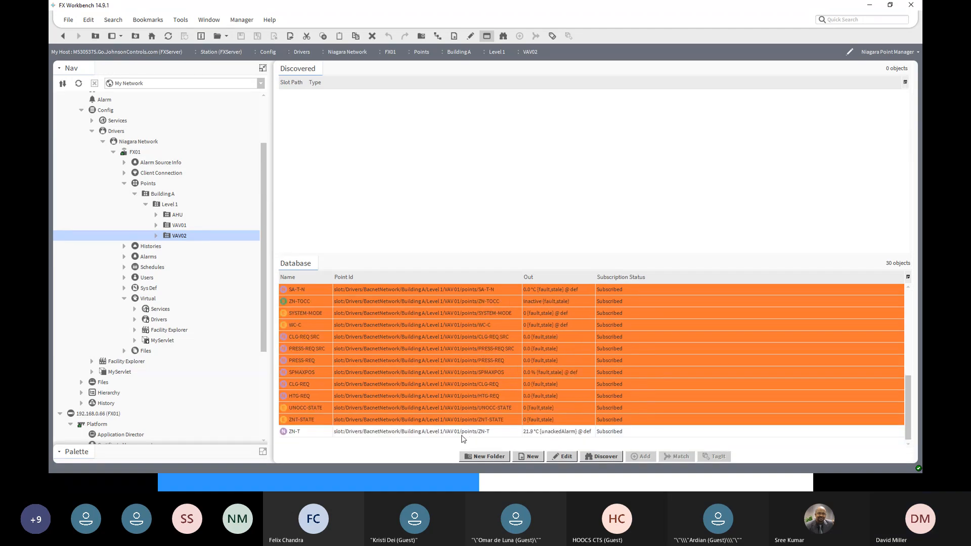
pyautogui.keyDown('shift'); pyautogui.click(451, 436); pyautogui.keyUp('shift')
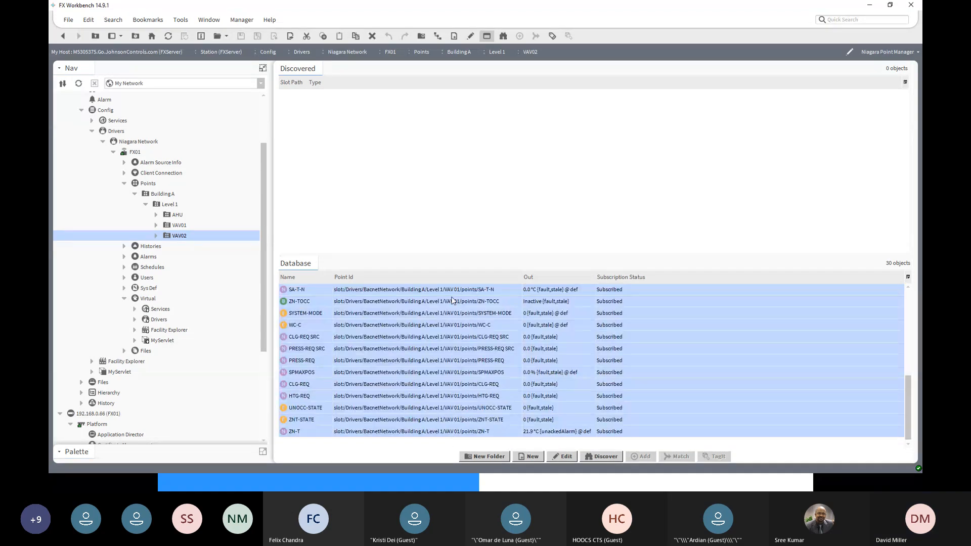
pyautogui.scroll(4, 457, 294)
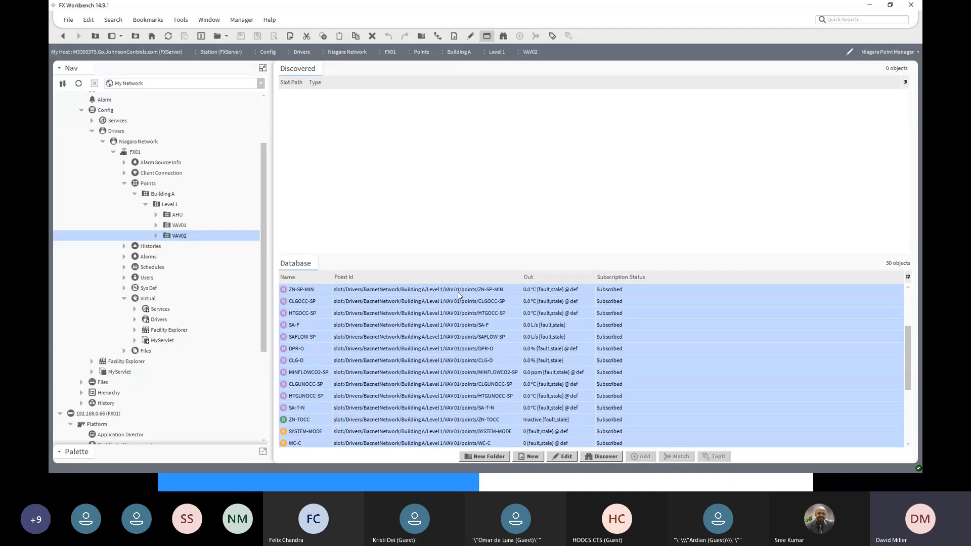
pyautogui.click(565, 458)
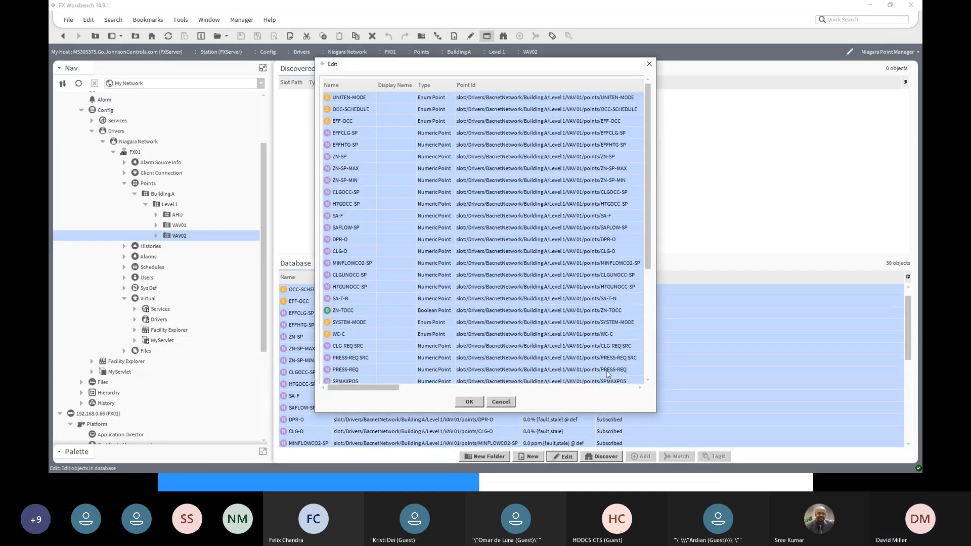
# - Open Batch Search and Replace for the selected points' Point Id and widen it to show the Old and New paths side by side
pyautogui.moveTo(649, 271); pyautogui.dragTo(652, 378)
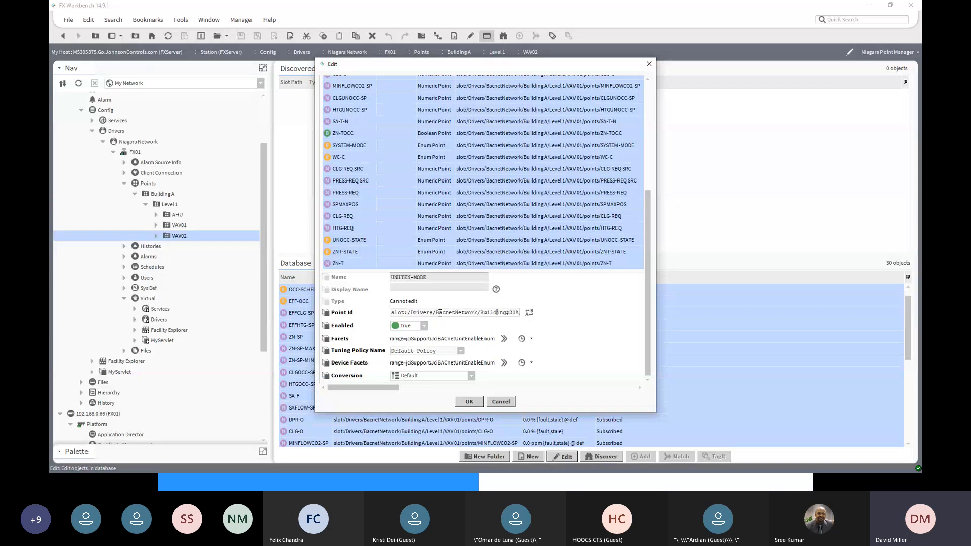
pyautogui.press('Right')
pyautogui.press('Right')
pyautogui.press('Right')
pyautogui.press('Right')
pyautogui.press('Right')
pyautogui.press('Right')
pyautogui.press('Right')
pyautogui.press('Right')
pyautogui.press('Right')
pyautogui.press('Right')
pyautogui.press('Right')
pyautogui.press('Right')
pyautogui.press('Right')
pyautogui.press('Right')
pyautogui.press('Right')
pyautogui.press('Right')
pyautogui.press('Right')
pyautogui.press('Right')
pyautogui.press('Right')
pyautogui.press('Right')
pyautogui.click(530, 313)
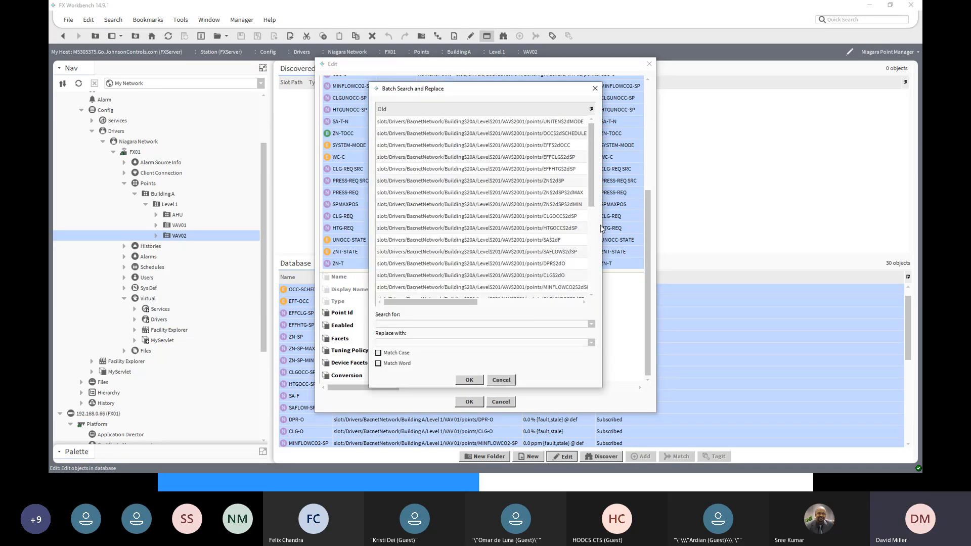
pyautogui.moveTo(602, 225); pyautogui.dragTo(900, 224)
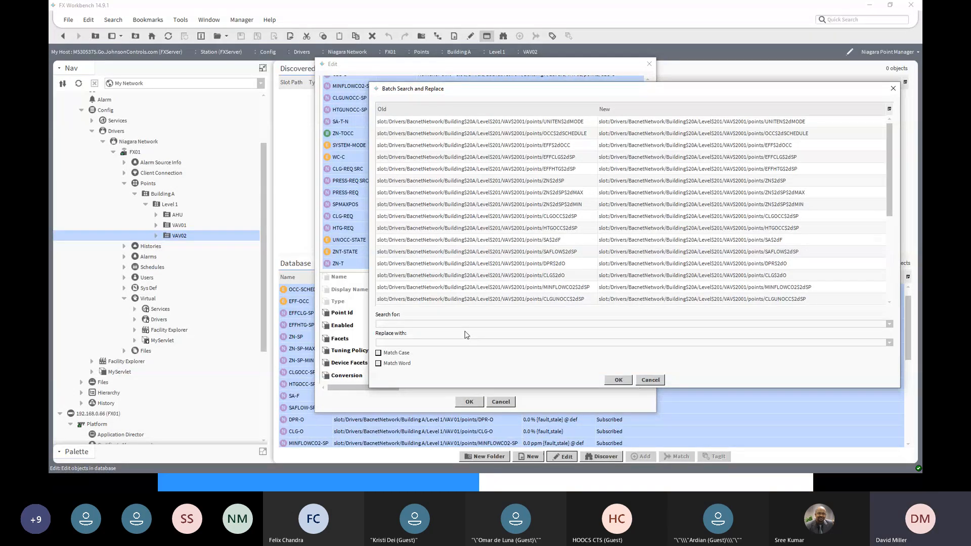
# - Replace VAV$2001 with VAV$2002 in the Point Ids of all selected points and save the edit
pyautogui.write('VAV')
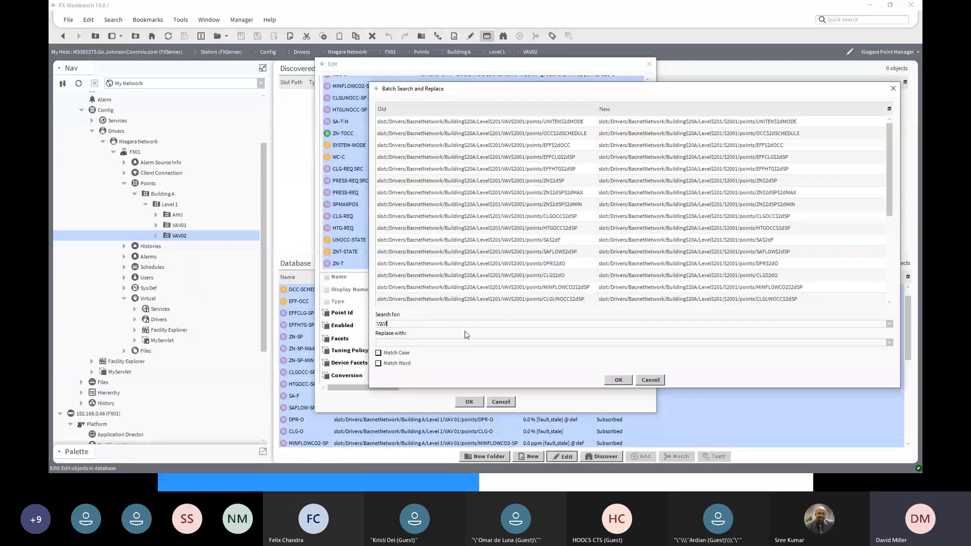
pyautogui.write('$')
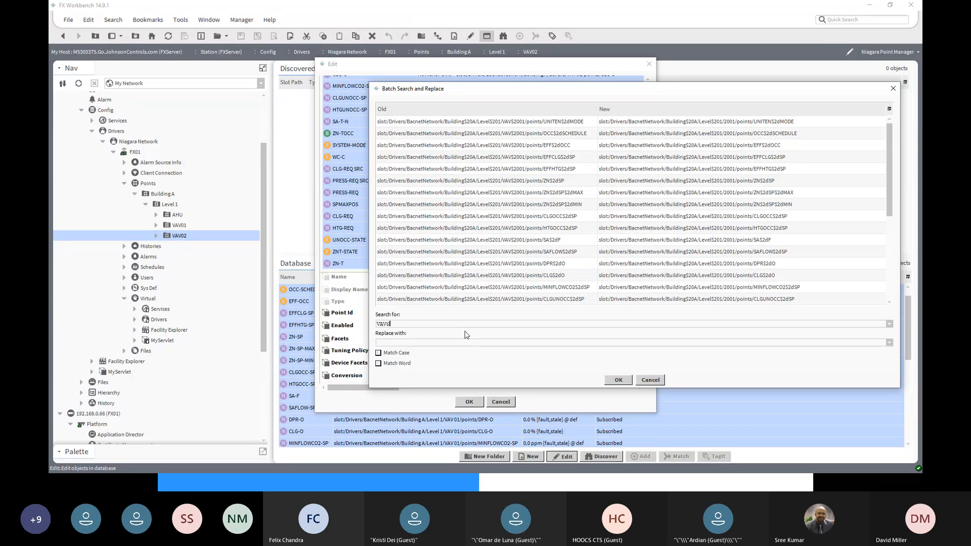
pyautogui.write('201')
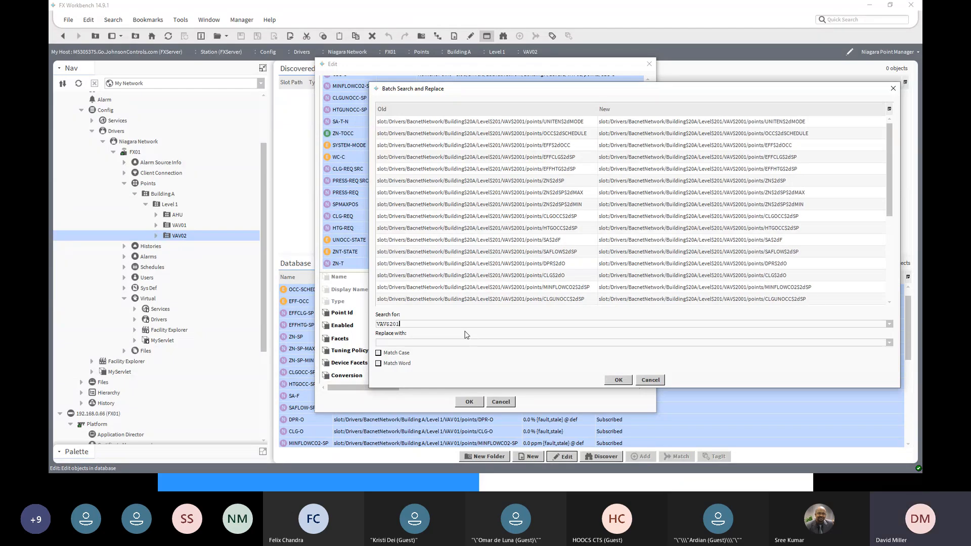
pyautogui.doubleClick(392, 324)
pyautogui.hotkey('ctrl', 'c')
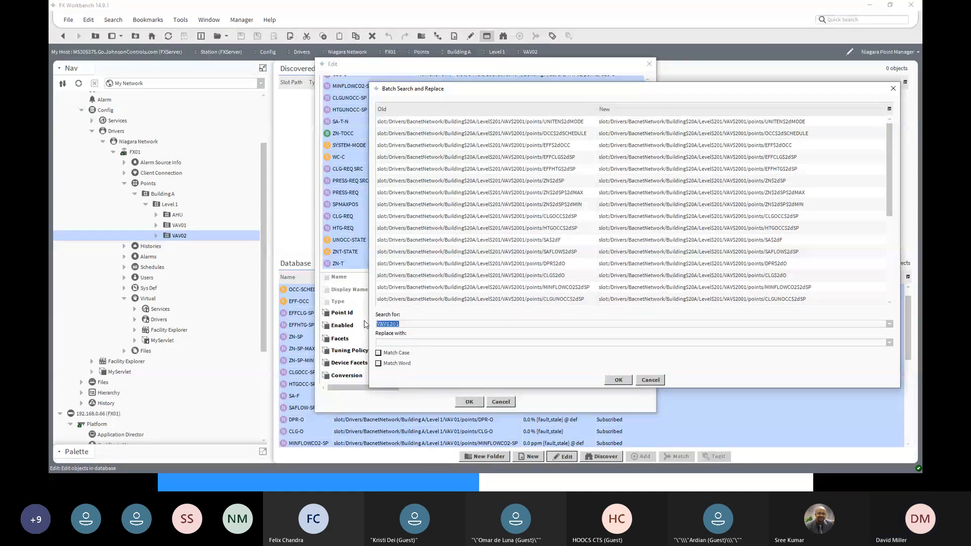
pyautogui.click(384, 342)
pyautogui.hotkey('ctrl', 'v')
pyautogui.write('0')
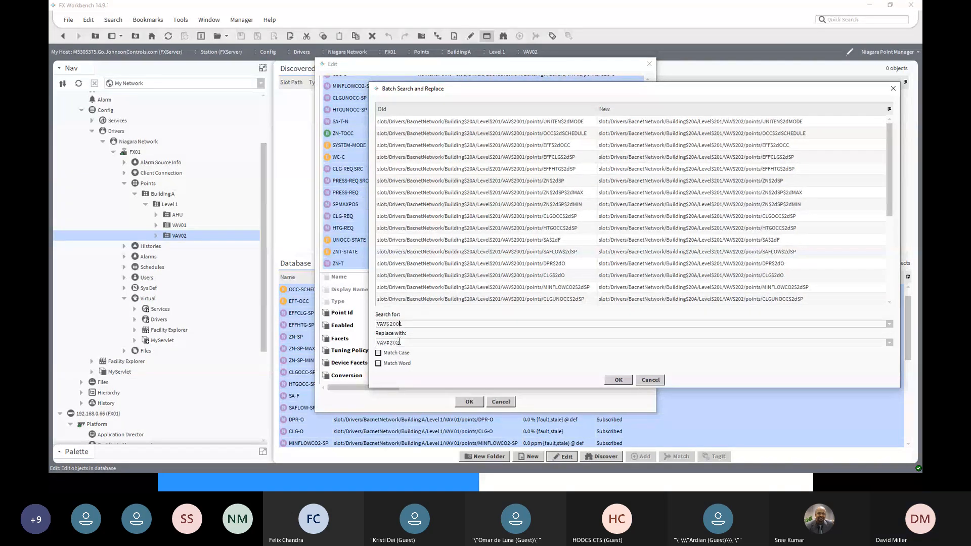
pyautogui.write('0')
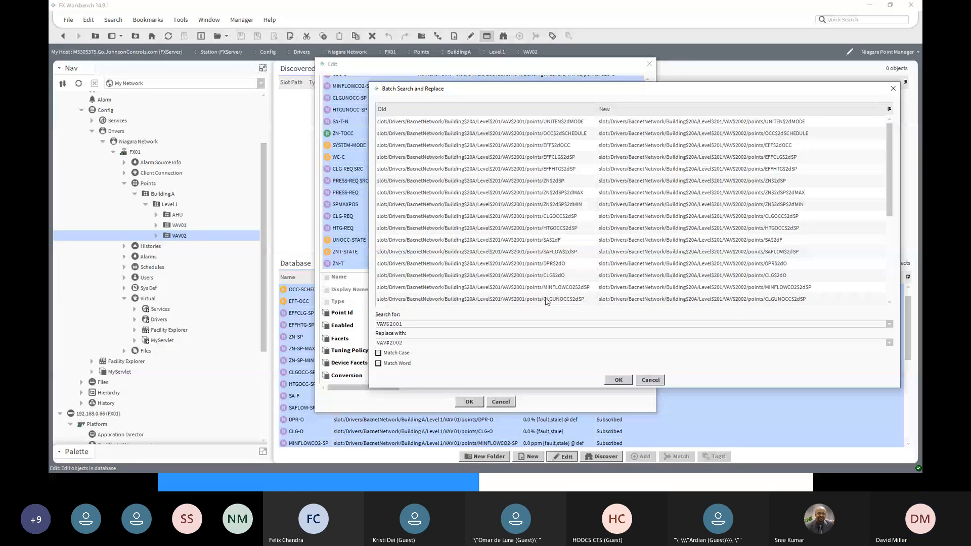
pyautogui.click(621, 381)
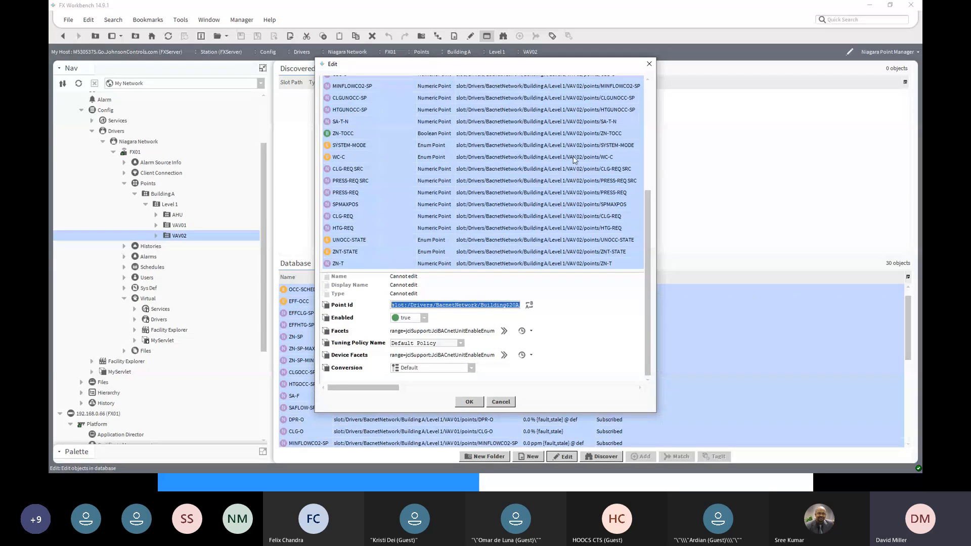
pyautogui.moveTo(645, 212); pyautogui.dragTo(648, 272)
pyautogui.click(470, 402)
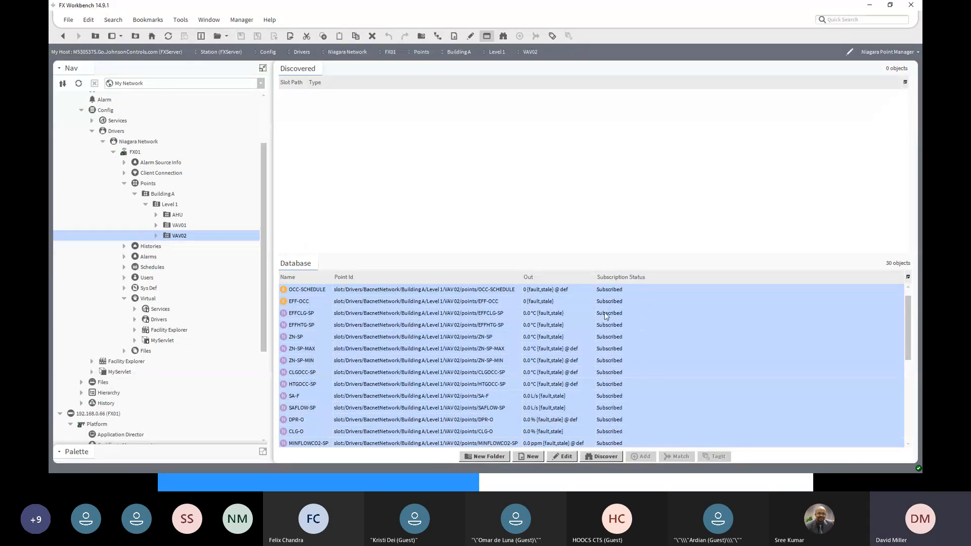
# - Review the last VAV02 points' Point Ids and Out values, down to ZN-T, and locate the VAV01 and VAV02 folders
pyautogui.scroll(-5, 600, 436)
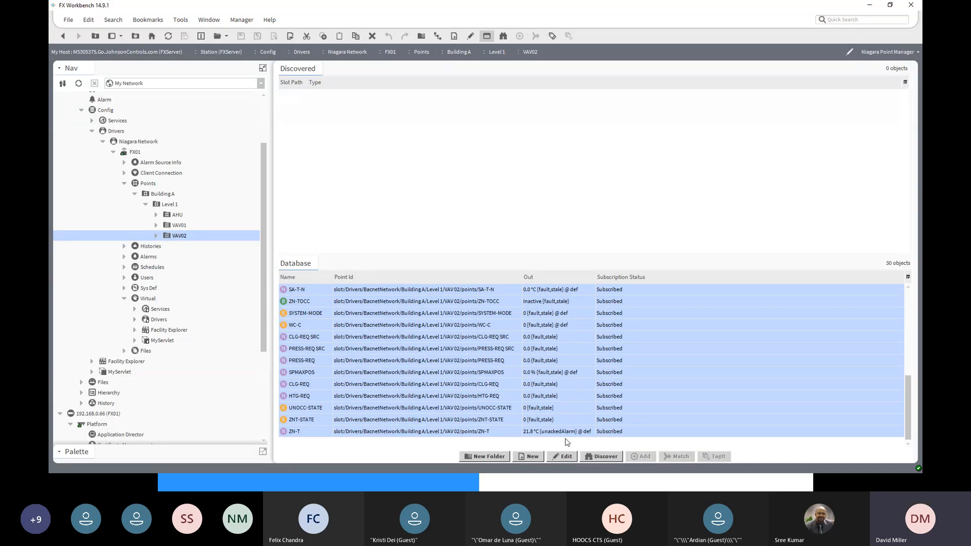
pyautogui.click(627, 431)
pyautogui.click(683, 407)
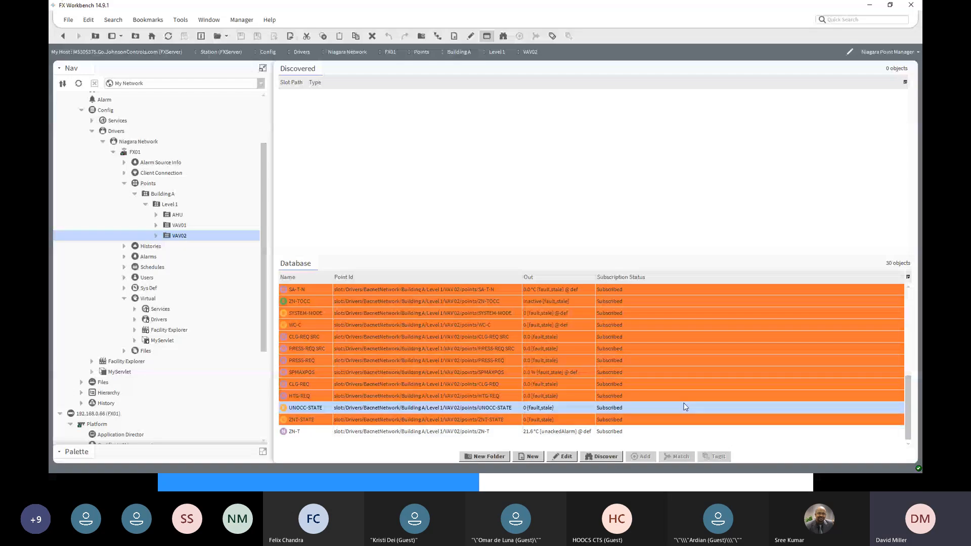
pyautogui.click(407, 436)
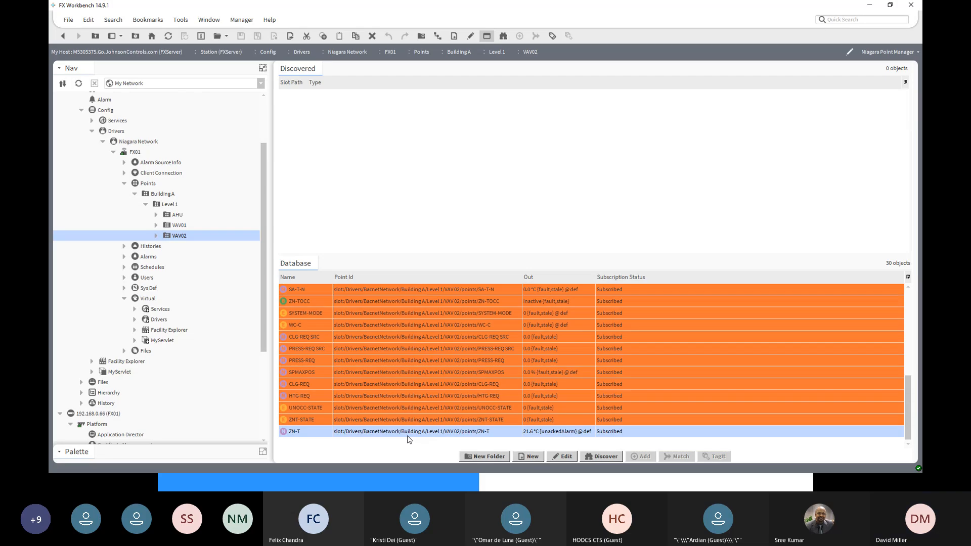
pyautogui.click(182, 226)
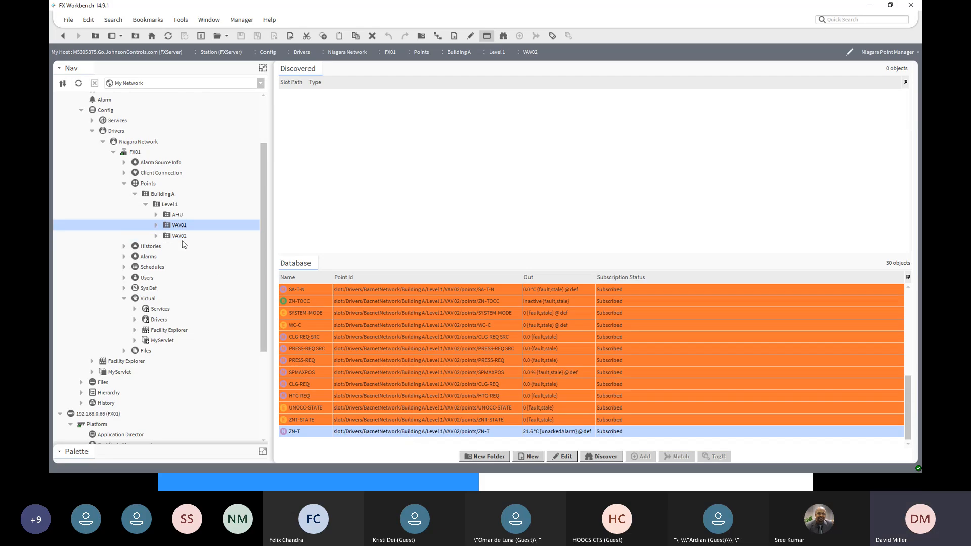
pyautogui.click(183, 237)
pyautogui.click(180, 227)
# - Connect to the locked FX01 station under host 192.168.0.66 using the remembered credentials
pyautogui.moveTo(263, 341)
pyautogui.mouseDown()
pyautogui.moveTo(253, 460)
pyautogui.moveTo(255, 353)
pyautogui.mouseUp()
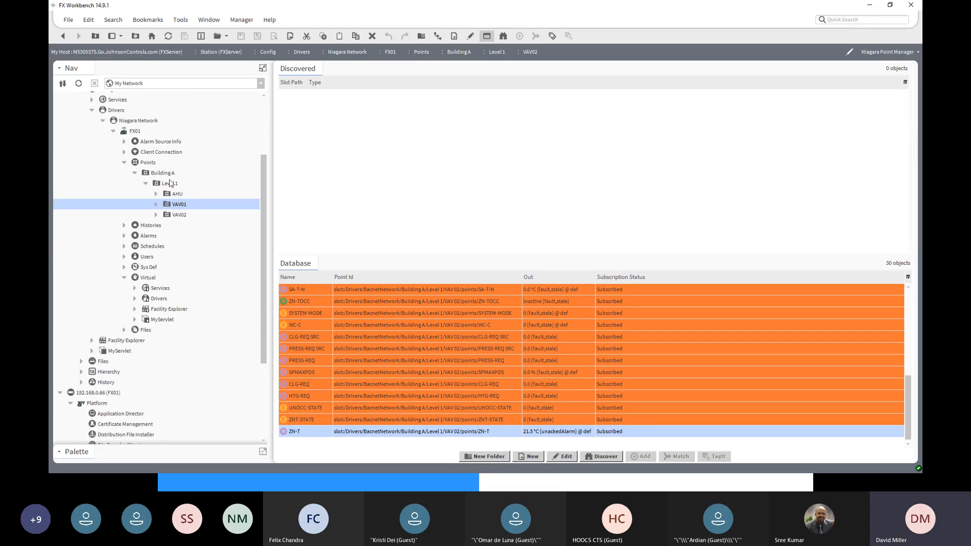
pyautogui.scroll(-3, 164, 438)
pyautogui.scroll(-1, 164, 438)
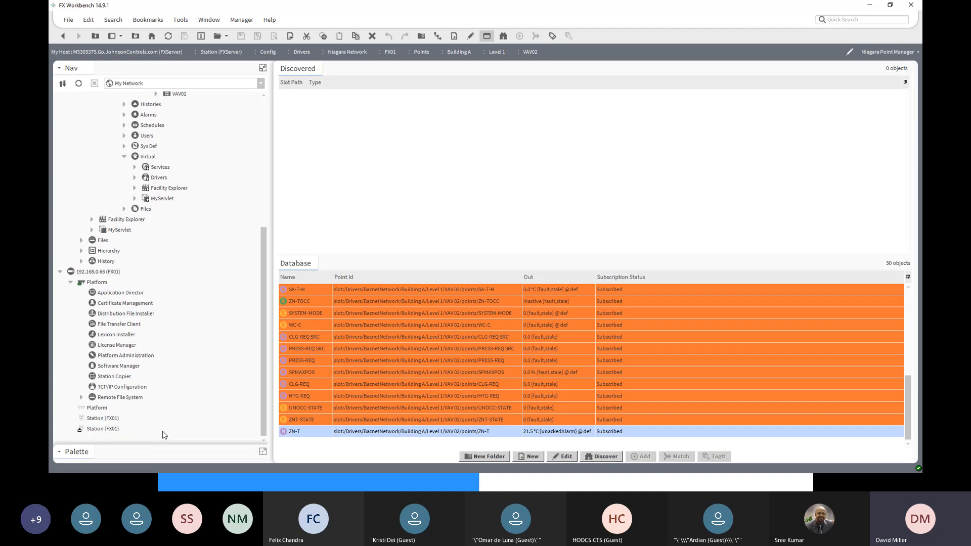
pyautogui.click(96, 428)
pyautogui.doubleClick(89, 430)
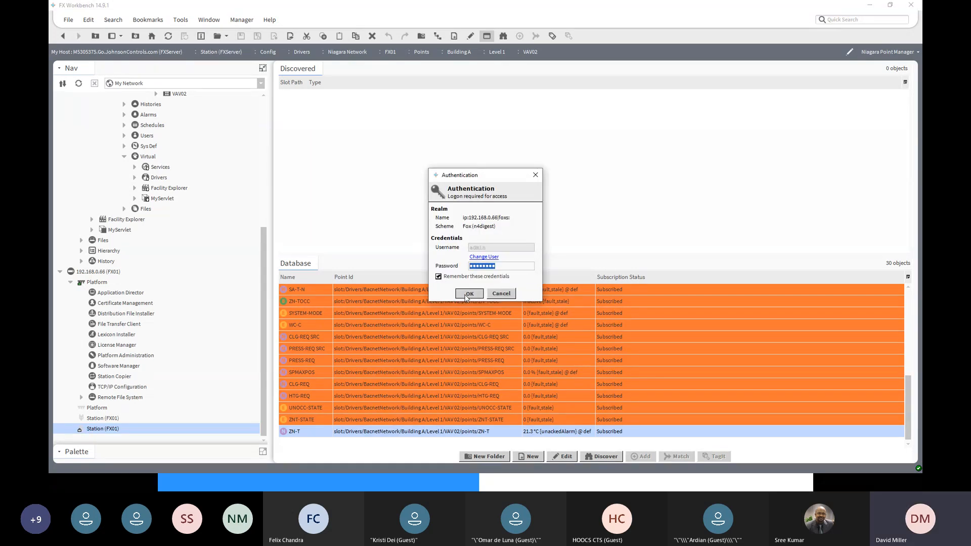
pyautogui.click(468, 294)
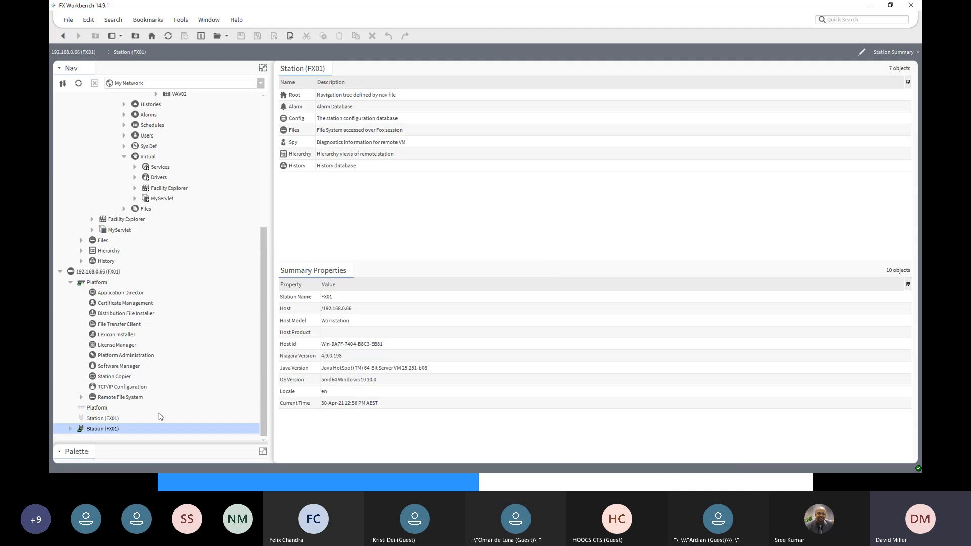
# - Expand the FX01 station's Config and Drivers down to Building A, Level 1 in the Bacnet Network
pyautogui.click(71, 429)
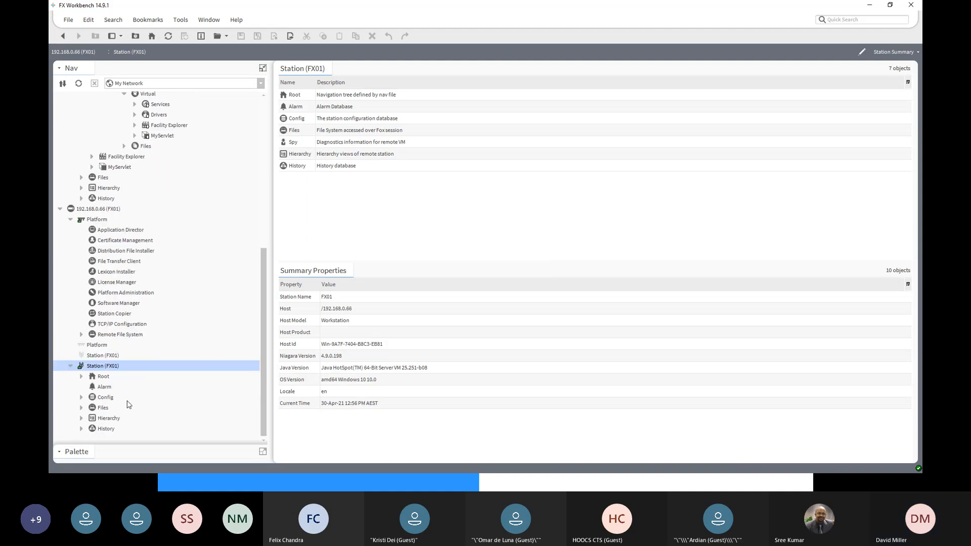
pyautogui.click(80, 397)
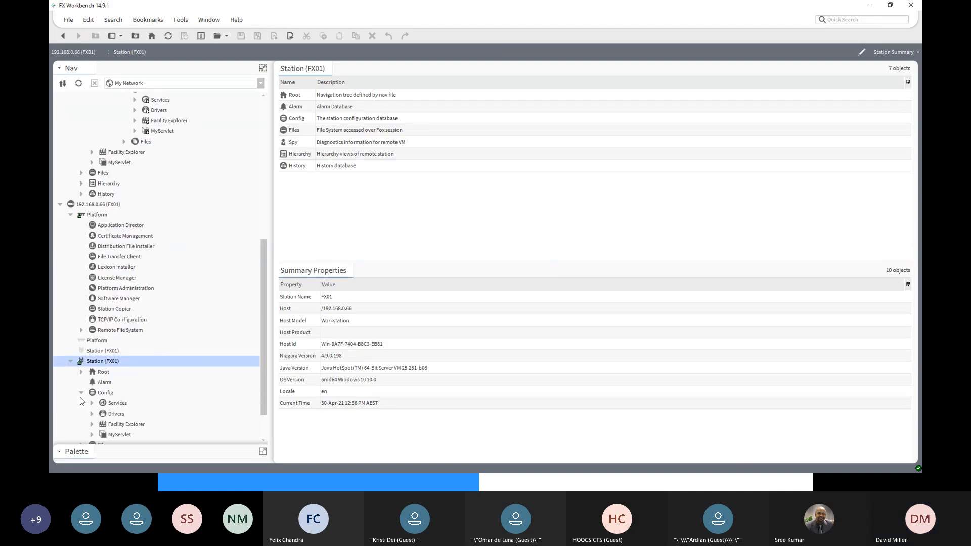
pyautogui.click(92, 379)
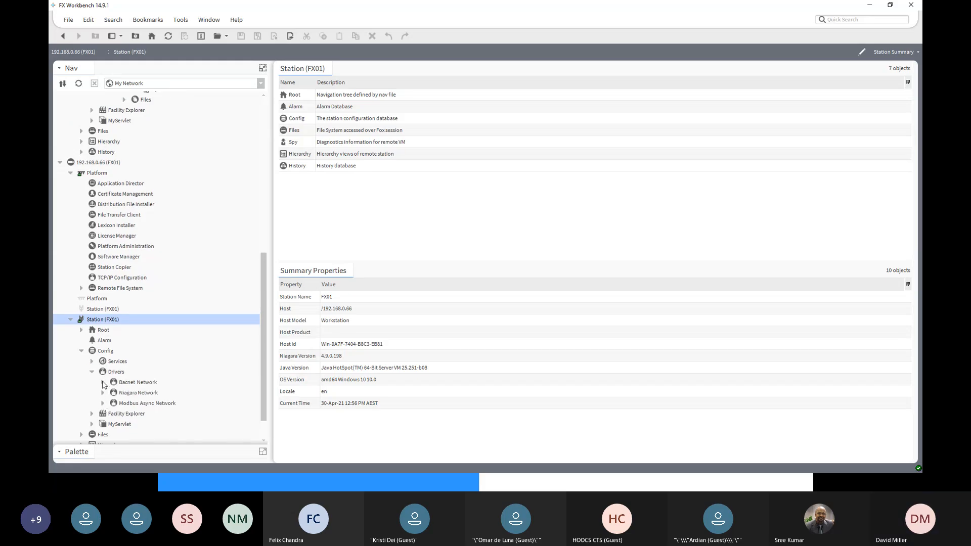
pyautogui.click(103, 383)
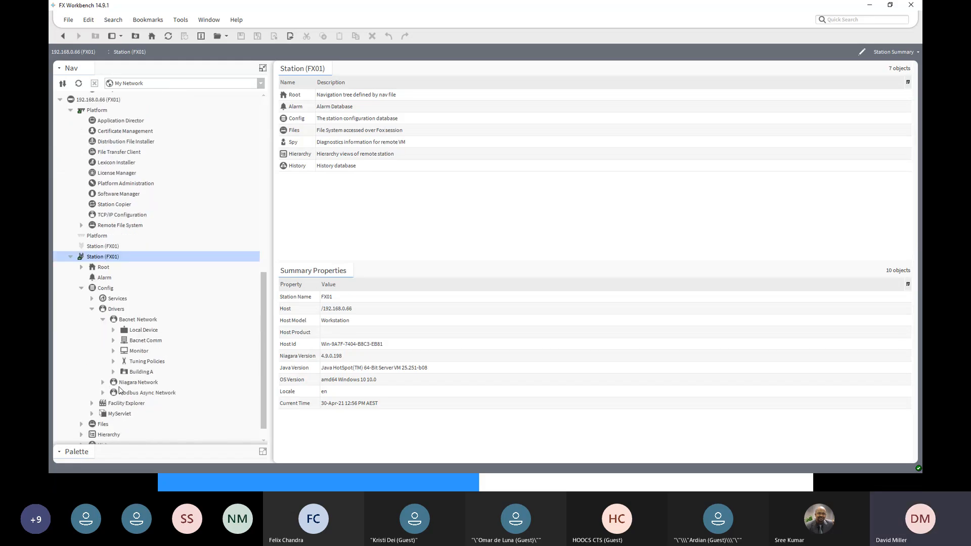
pyautogui.click(114, 372)
pyautogui.click(125, 382)
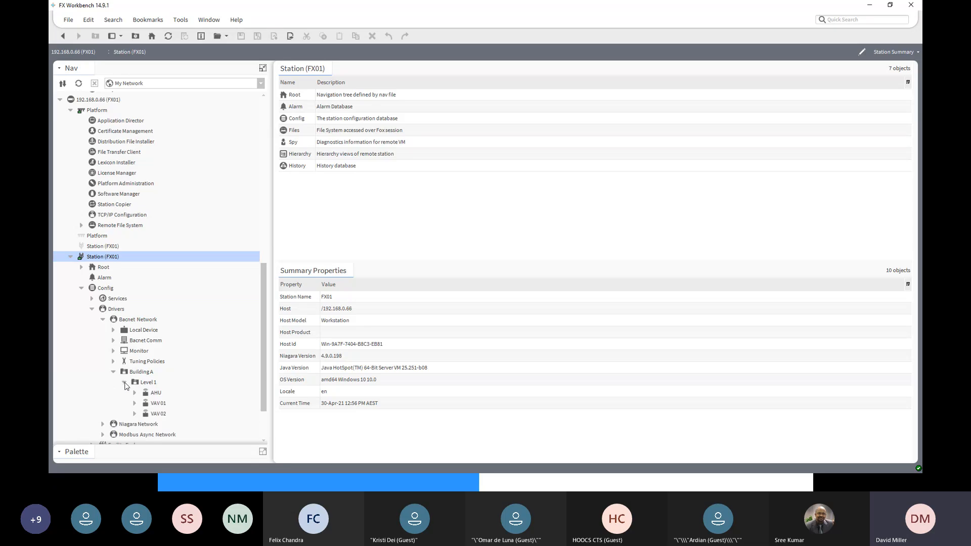
# - Expand the AHU and VAV 01 devices under Level 1 and list VAV 01's Points
pyautogui.click(135, 393)
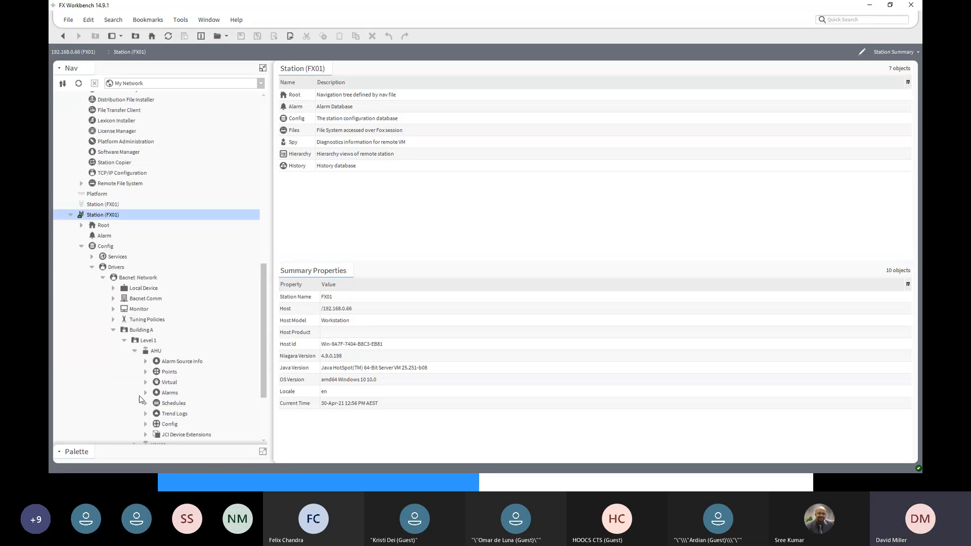
pyautogui.scroll(-3, 152, 393)
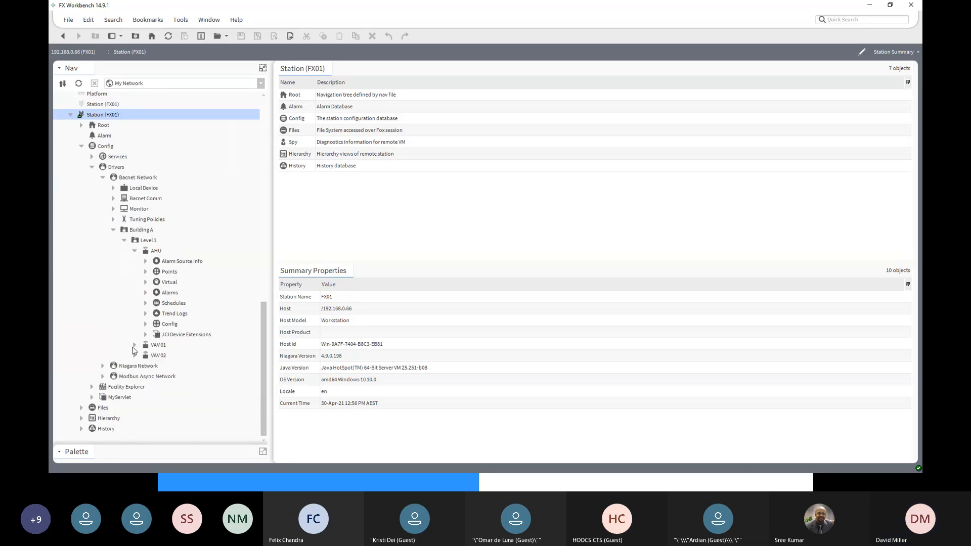
pyautogui.click(134, 345)
pyautogui.click(157, 343)
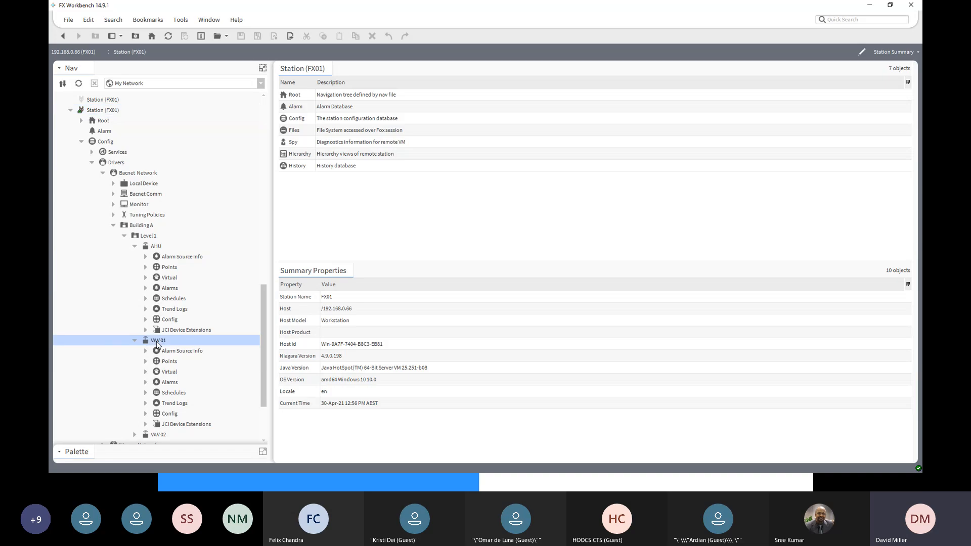
pyautogui.click(146, 361)
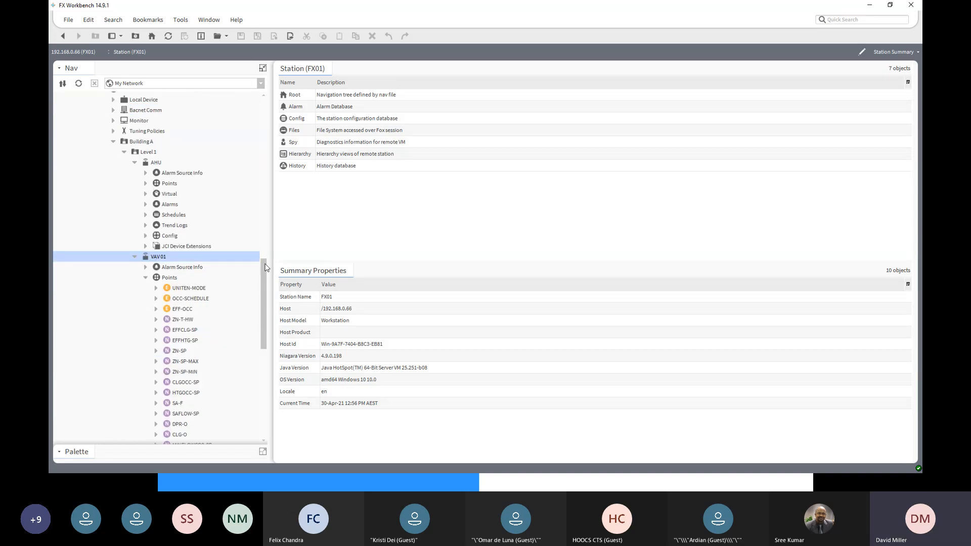
# - Expand the VAV01 folder under FXServer's Niagara Network to compare its structure with the FX01 station's points
pyautogui.moveTo(266, 265); pyautogui.dragTo(274, 134)
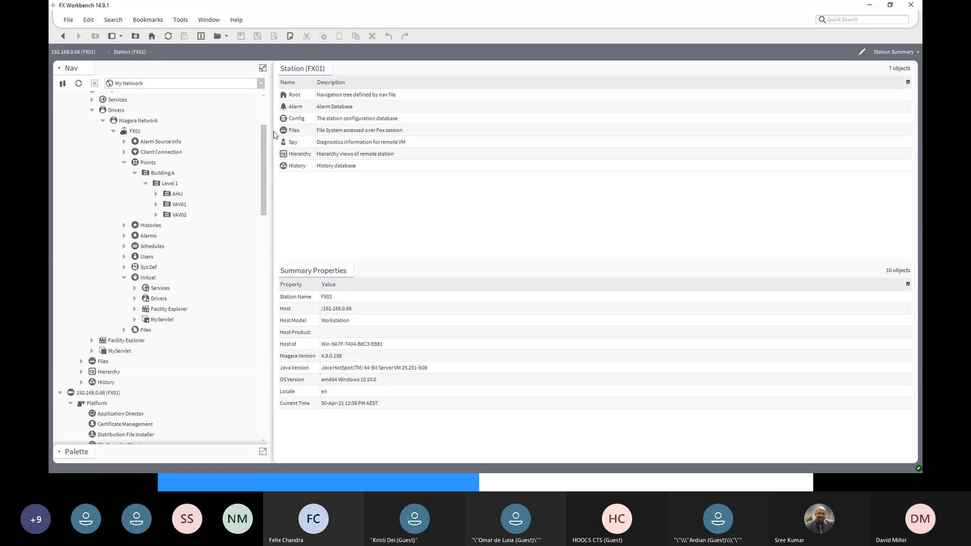
pyautogui.click(156, 204)
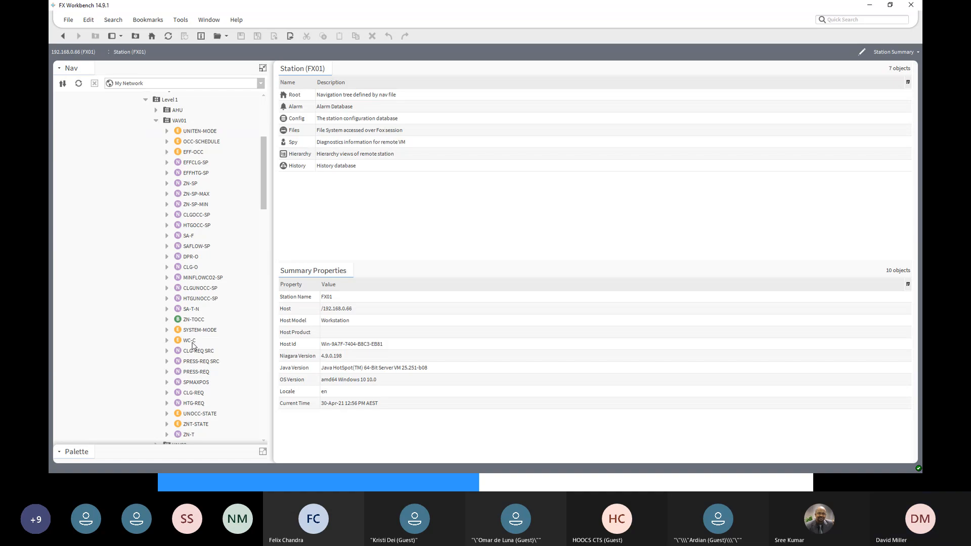
pyautogui.scroll(5, 192, 346)
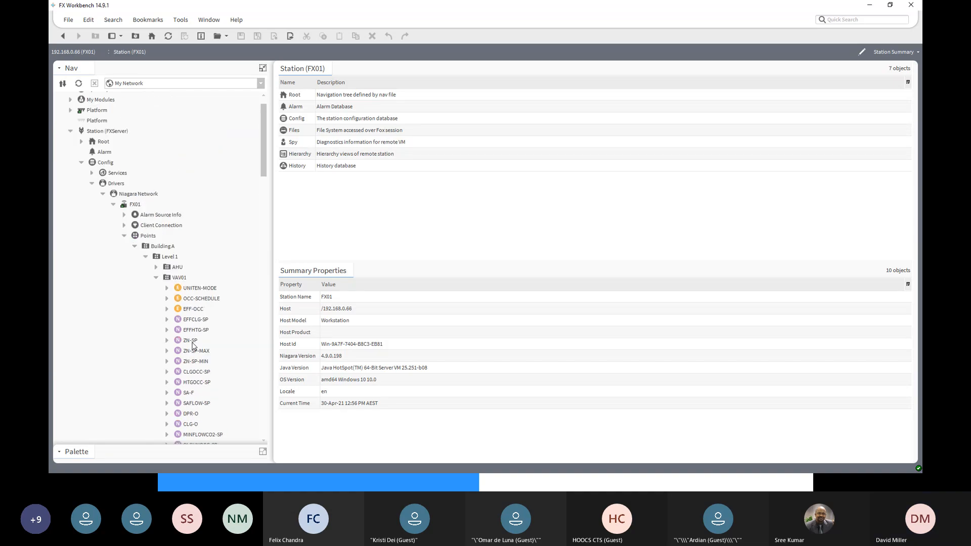
# - Examine the FX01 tree under FXServer's Niagara Network, with Points expanded to Building A, Level 1 and its AHU, VAV01 and VAV02 folders
pyautogui.click(124, 237)
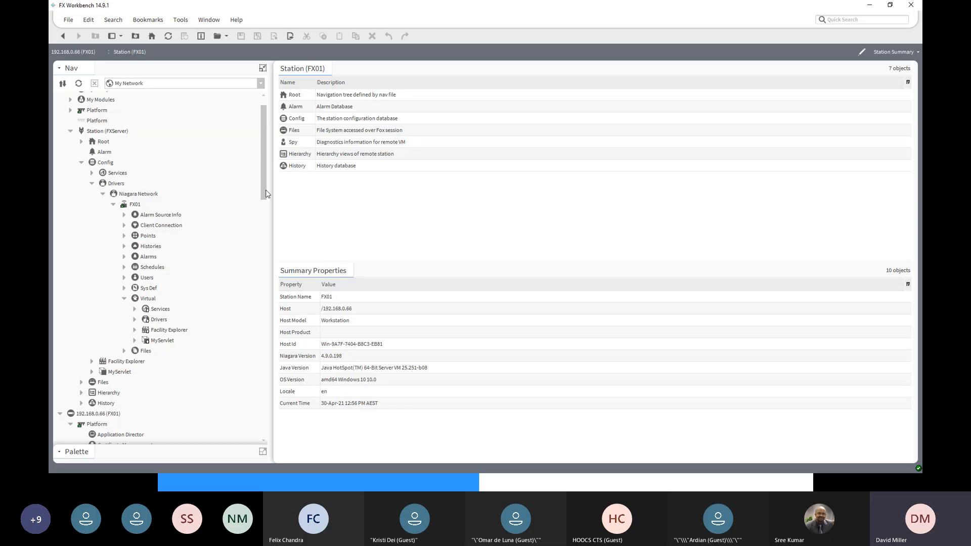
pyautogui.moveTo(265, 195); pyautogui.dragTo(265, 222)
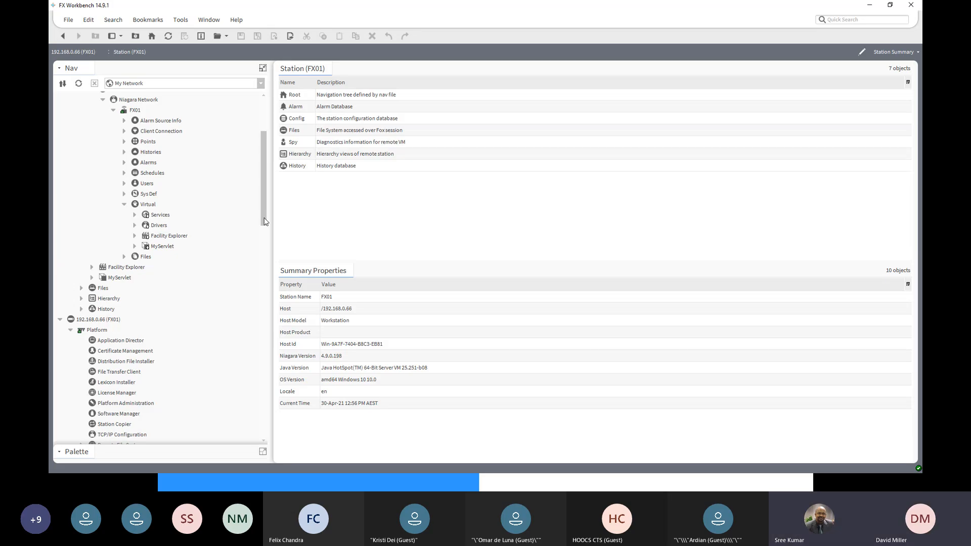
pyautogui.moveTo(262, 213); pyautogui.dragTo(249, 190)
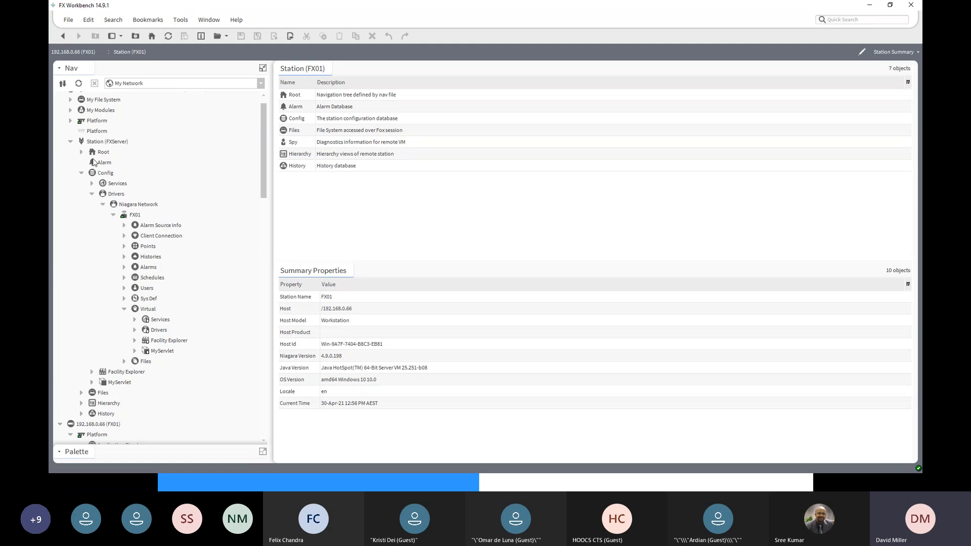
pyautogui.click(108, 142)
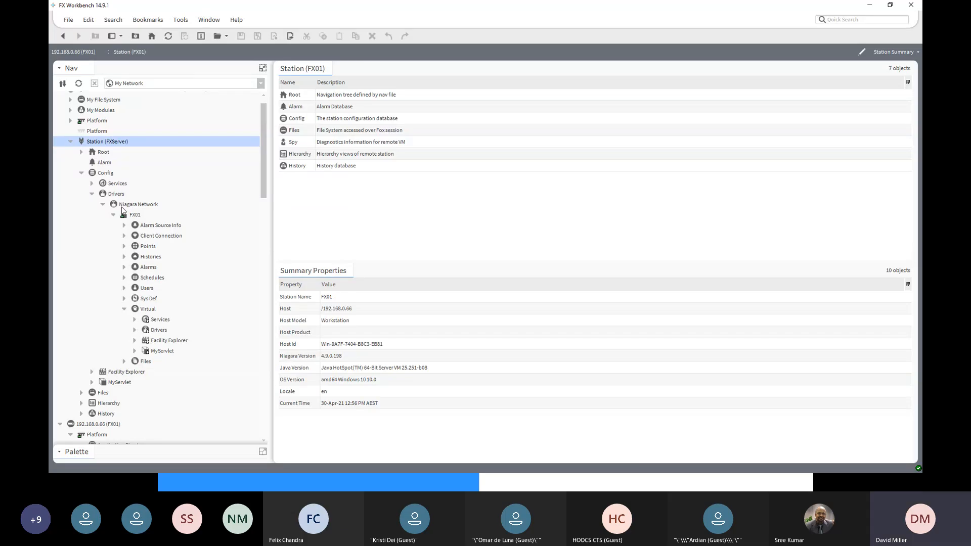
pyautogui.click(124, 246)
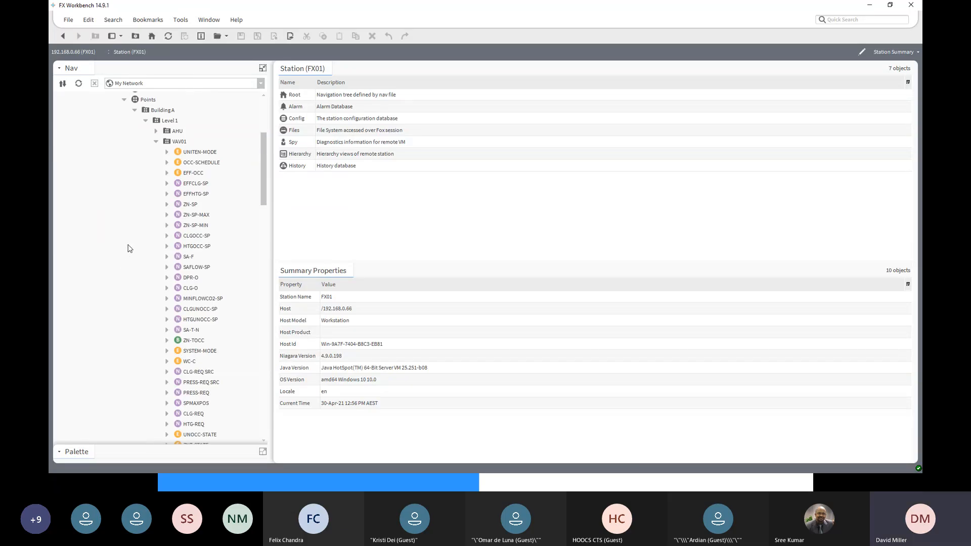
pyautogui.click(156, 141)
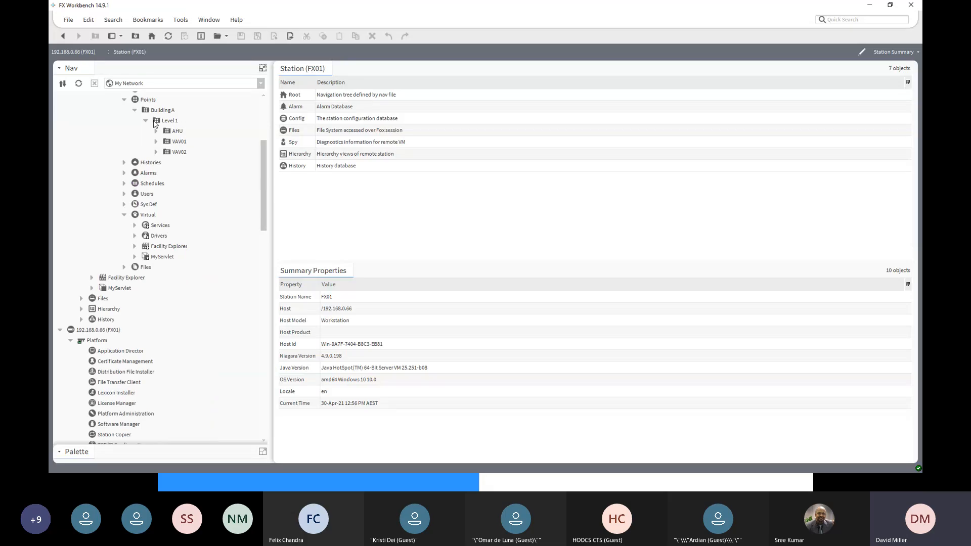
pyautogui.click(161, 112)
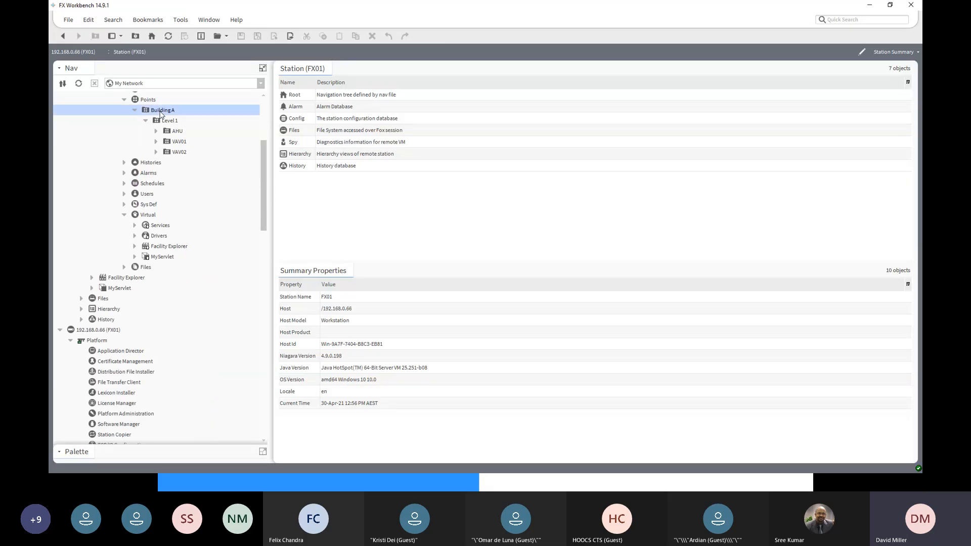
pyautogui.click(168, 122)
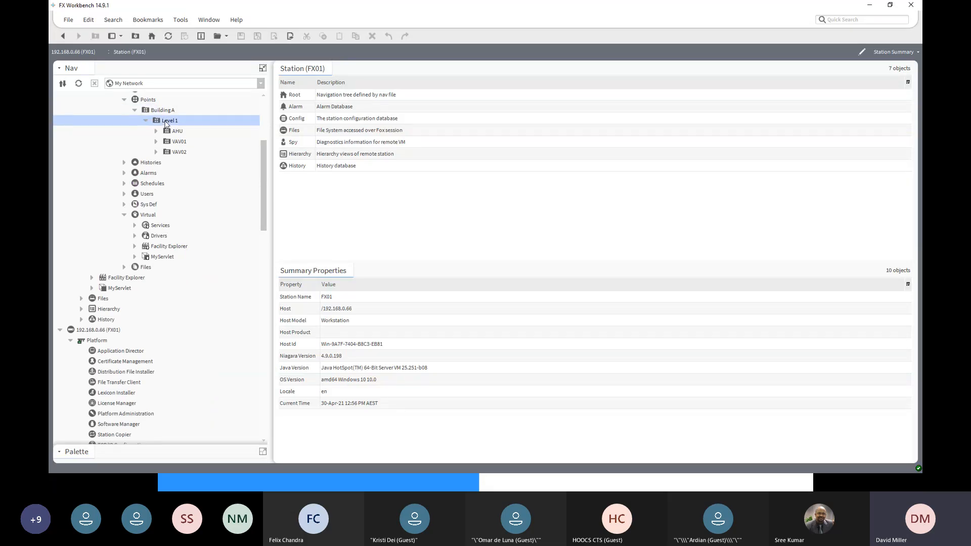
pyautogui.click(177, 144)
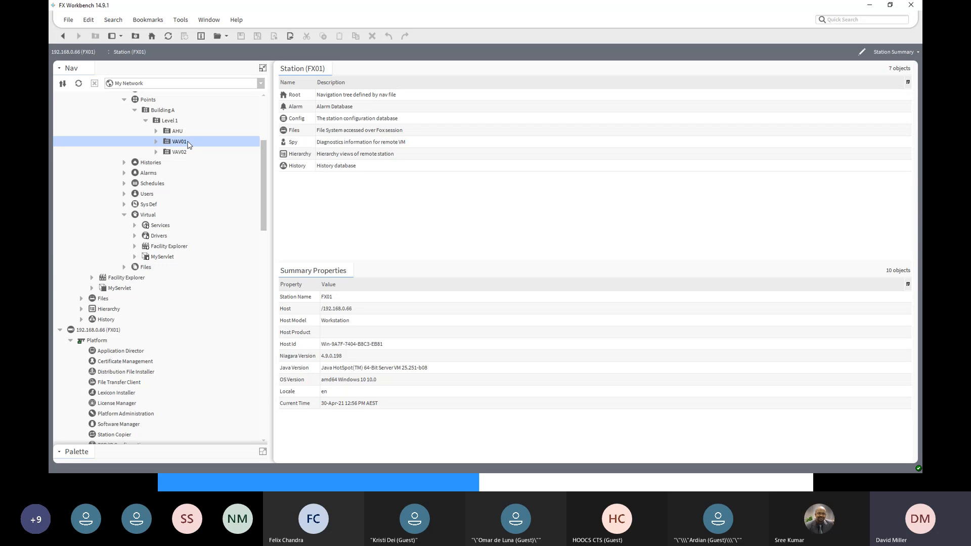
# - Start a new Px view named Graphic on the Level 1 VAV01 folder and browse for its Px file
pyautogui.doubleClick(188, 145)
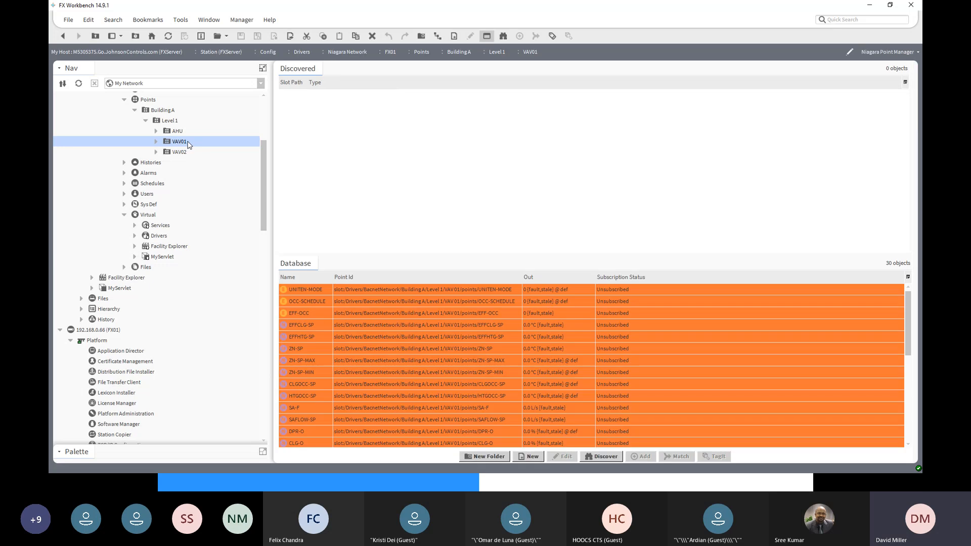
pyautogui.click(912, 51)
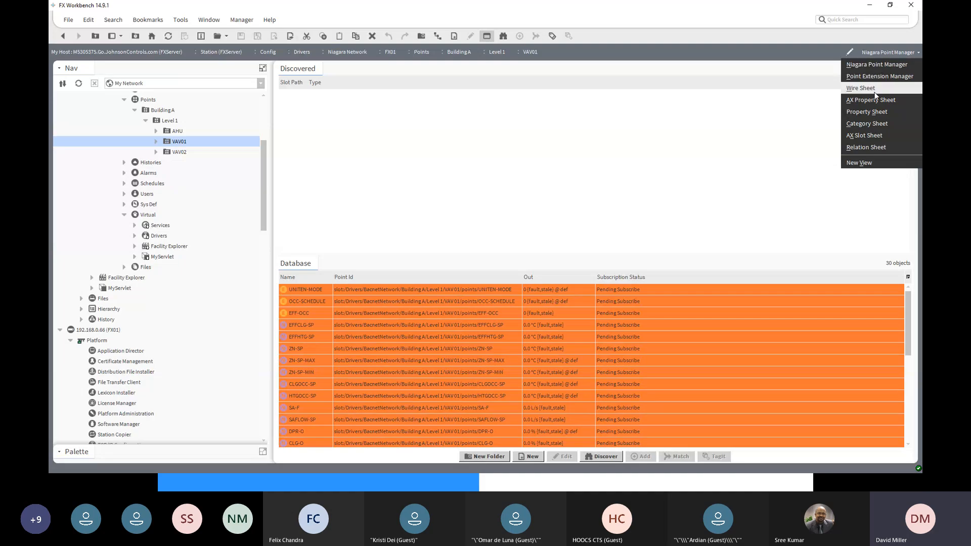
pyautogui.click(869, 164)
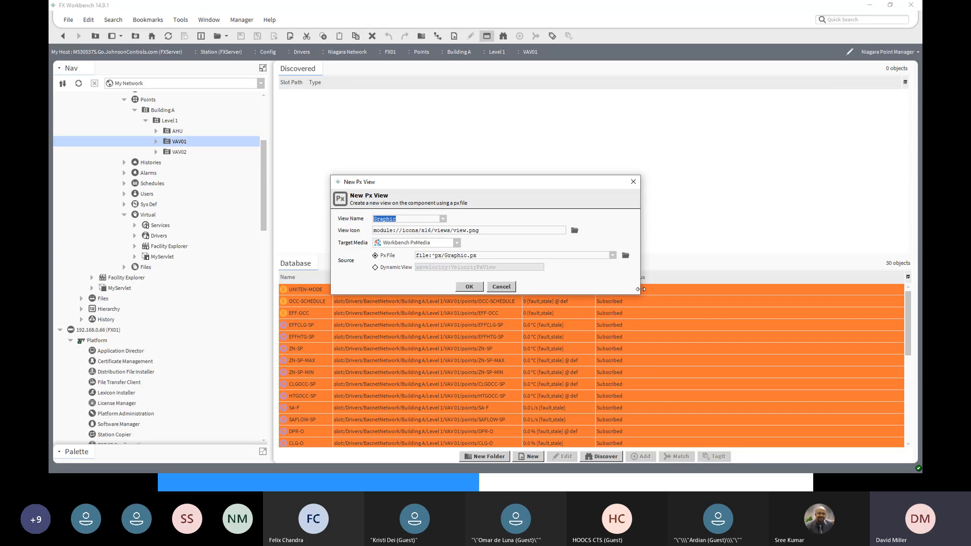
pyautogui.click(614, 257)
pyautogui.click(629, 259)
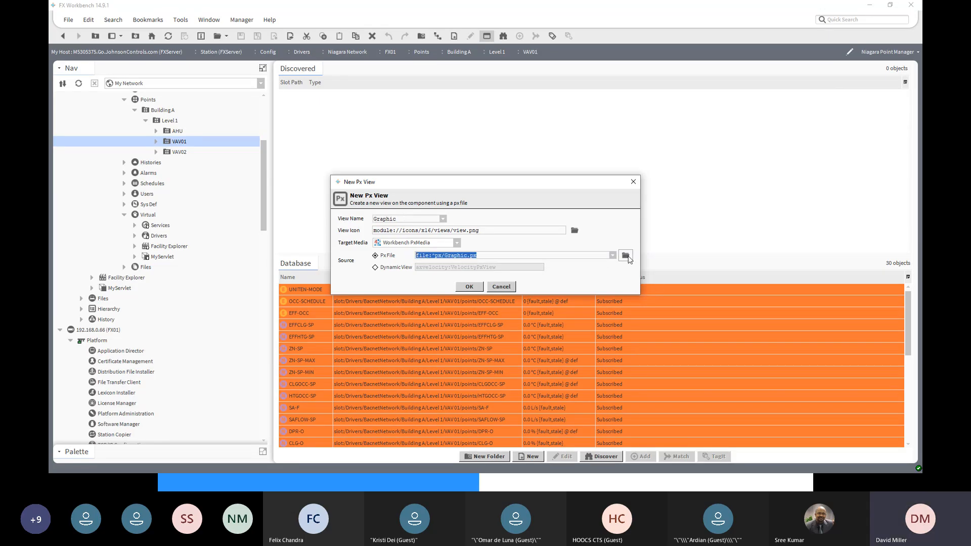
pyautogui.click(626, 256)
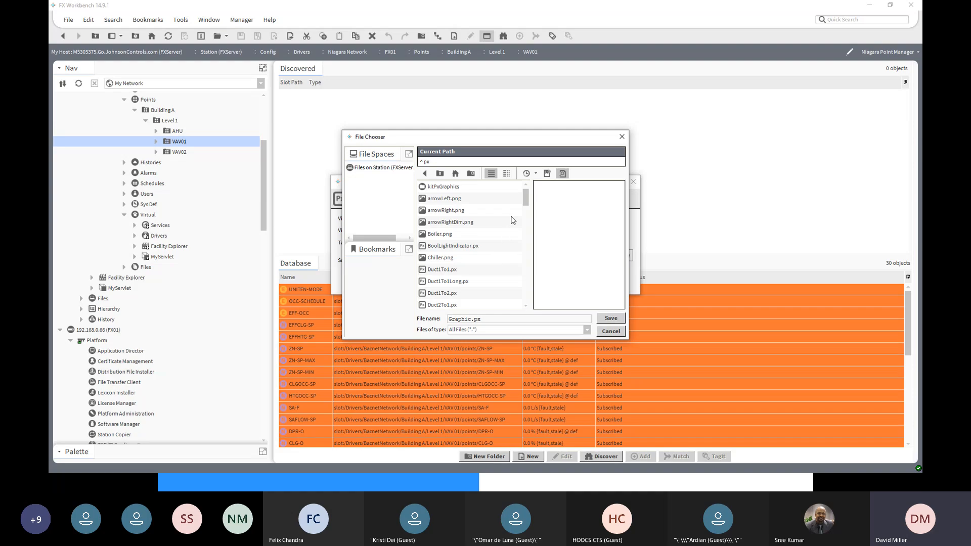
# - Assign VAVGraphic.px from the station's Graphics folder to the new view and create it, reusing the existing file
pyautogui.moveTo(526, 206); pyautogui.dragTo(521, 303)
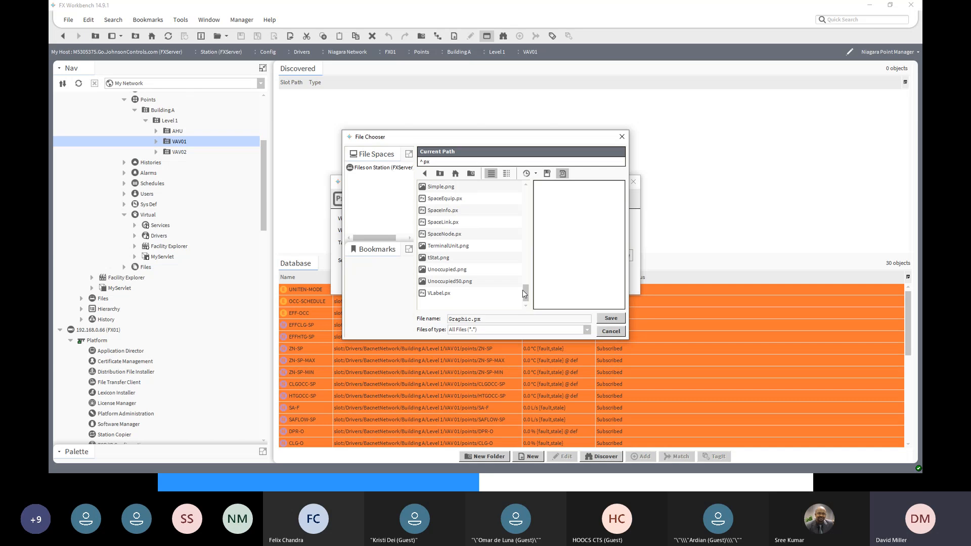
pyautogui.moveTo(526, 290); pyautogui.dragTo(524, 185)
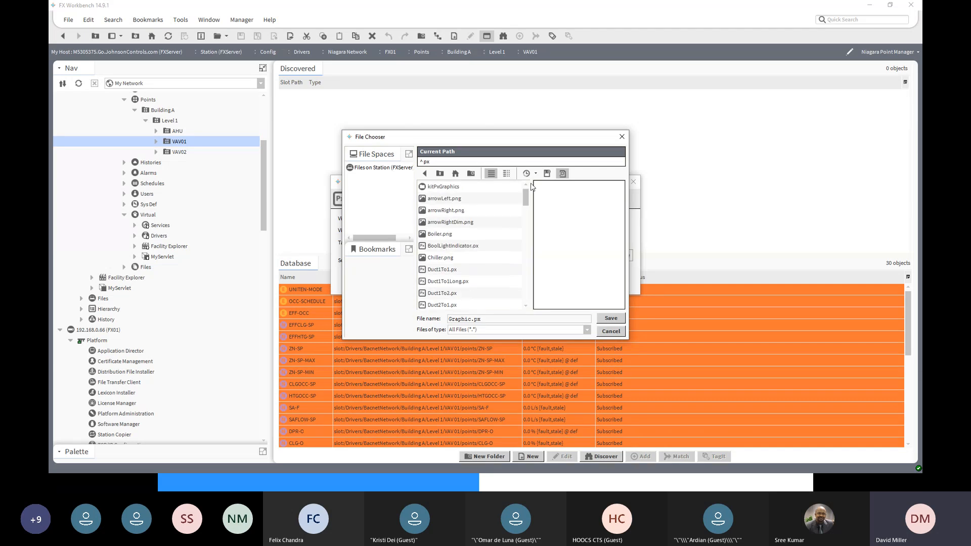
pyautogui.click(454, 174)
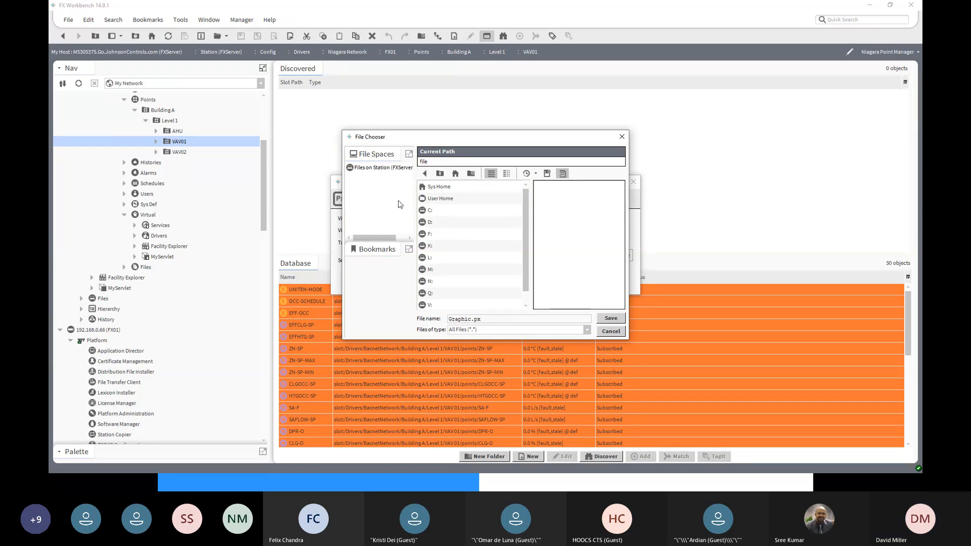
pyautogui.click(379, 168)
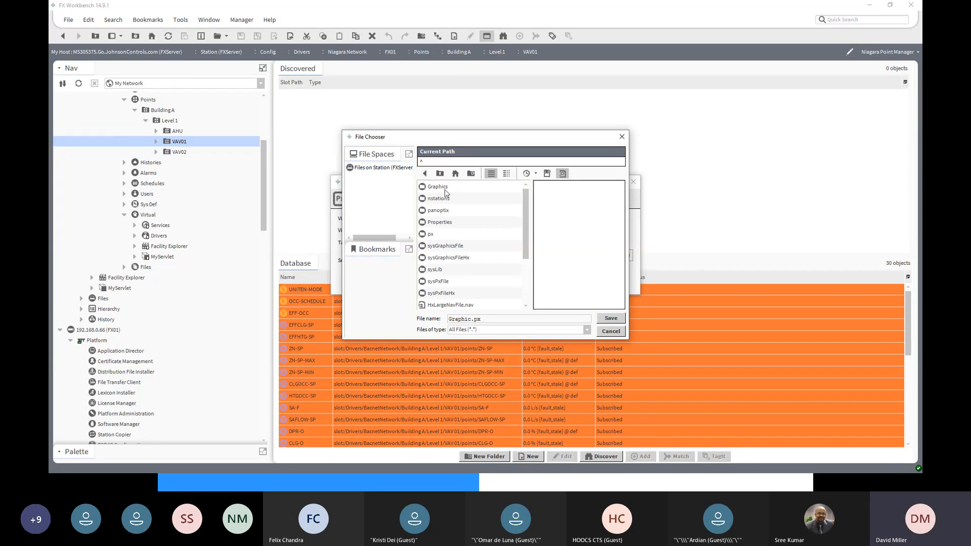
pyautogui.doubleClick(445, 189)
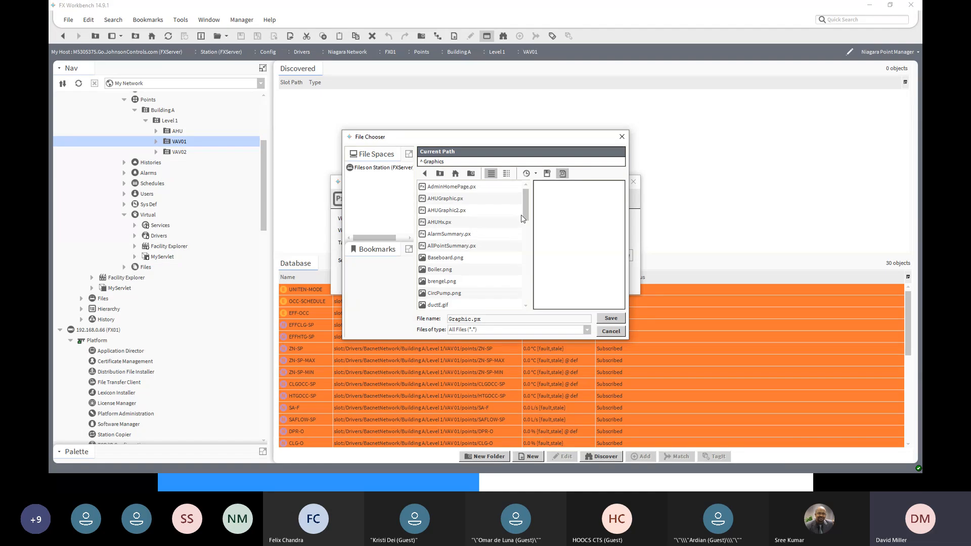
pyautogui.moveTo(526, 215); pyautogui.dragTo(526, 295)
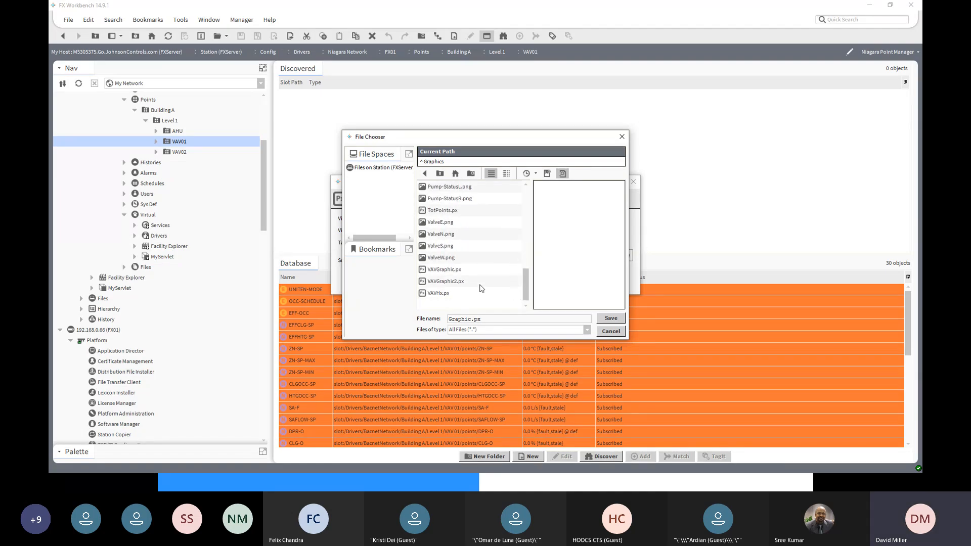
pyautogui.click(452, 271)
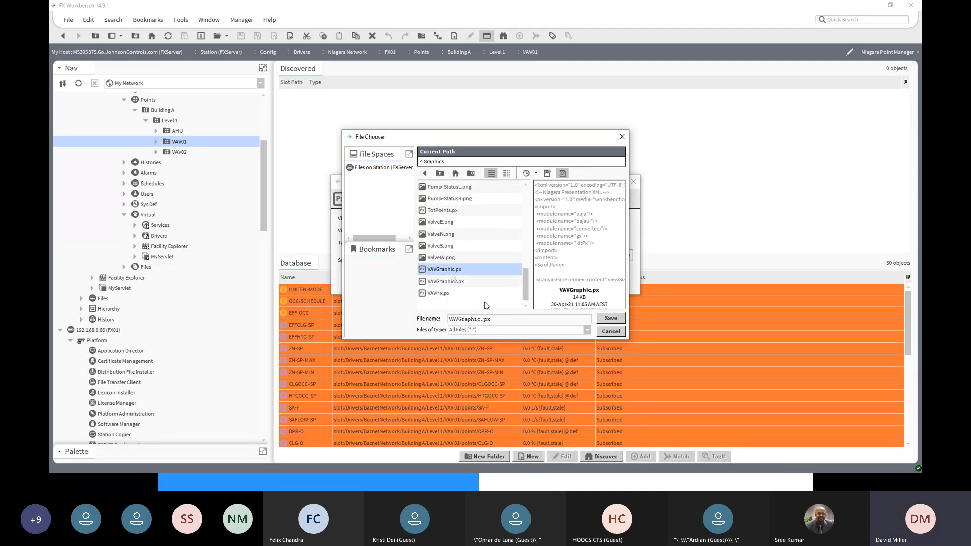
pyautogui.click(611, 318)
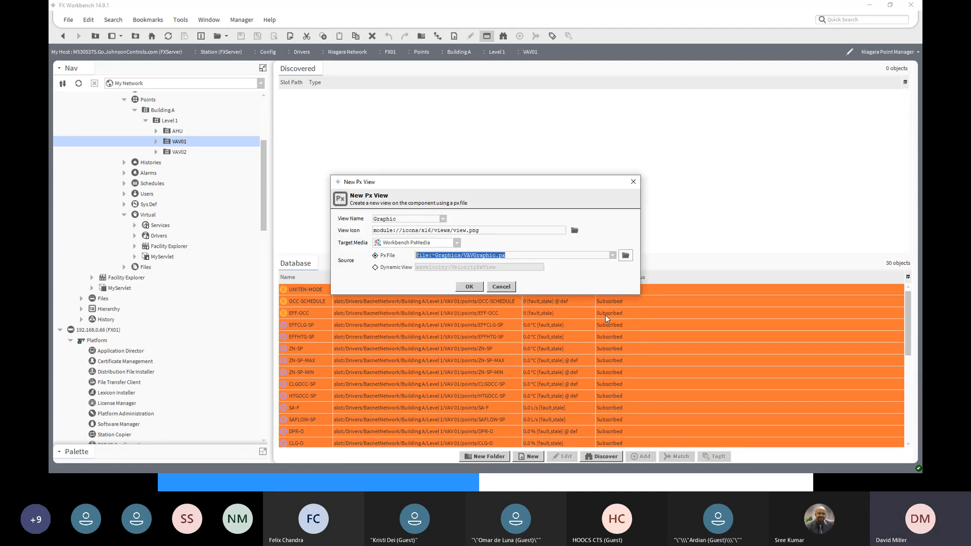
pyautogui.click(469, 287)
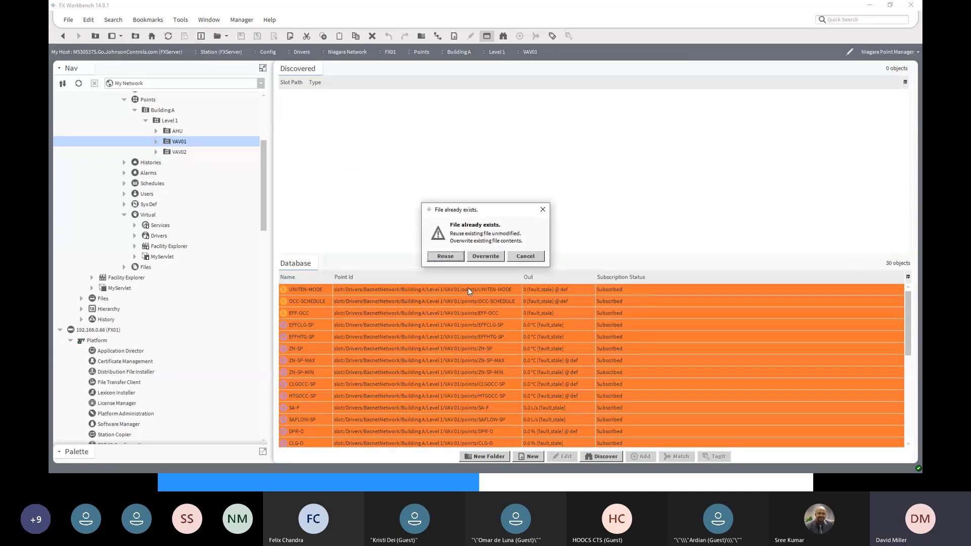
pyautogui.click(445, 257)
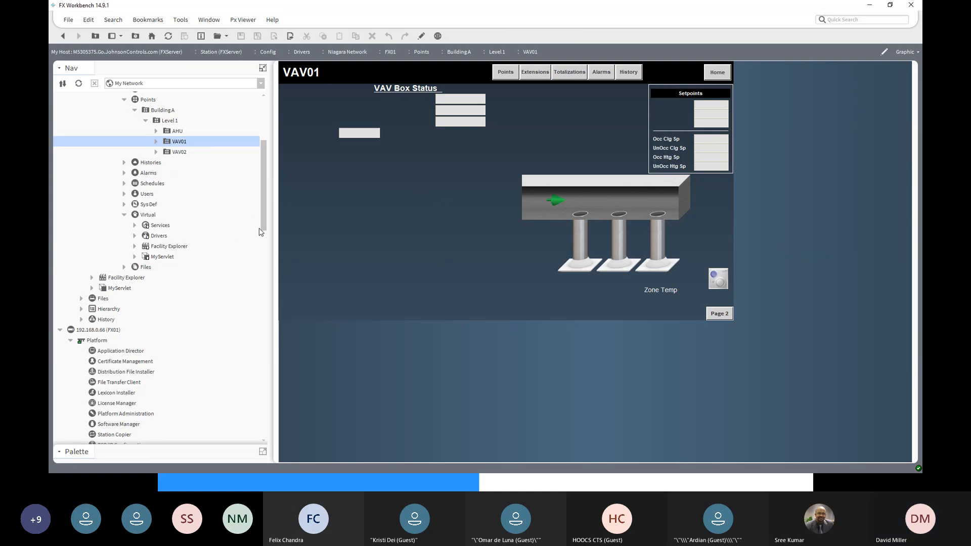
# - Switch the VAV01 graphic to edit mode and enlarge the Bound Ords list
pyautogui.moveTo(262, 221); pyautogui.dragTo(270, 164)
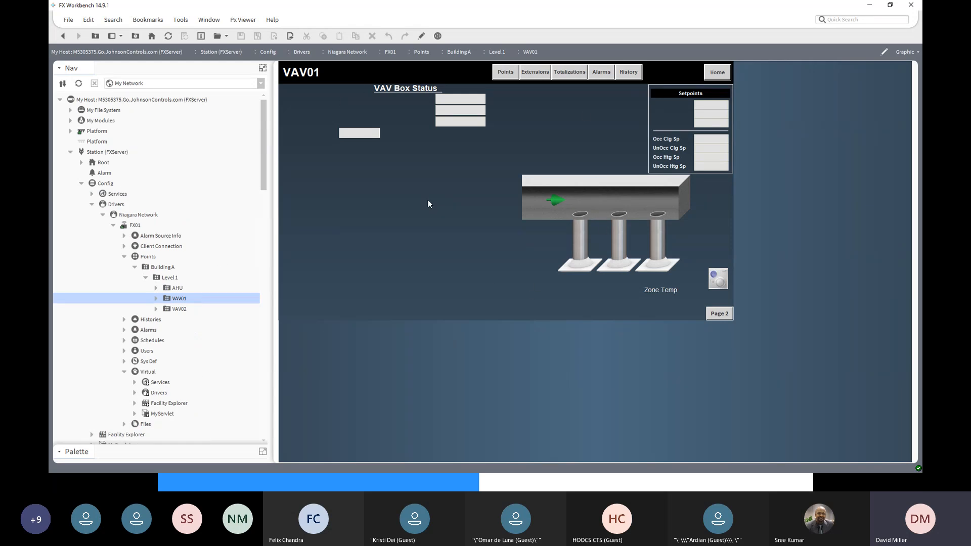
pyautogui.click(884, 52)
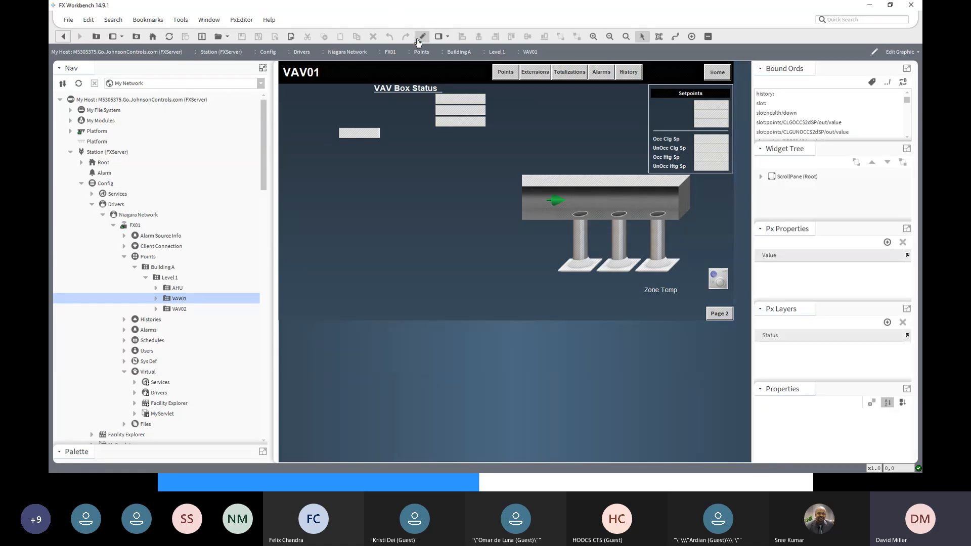
pyautogui.moveTo(817, 143); pyautogui.dragTo(824, 309)
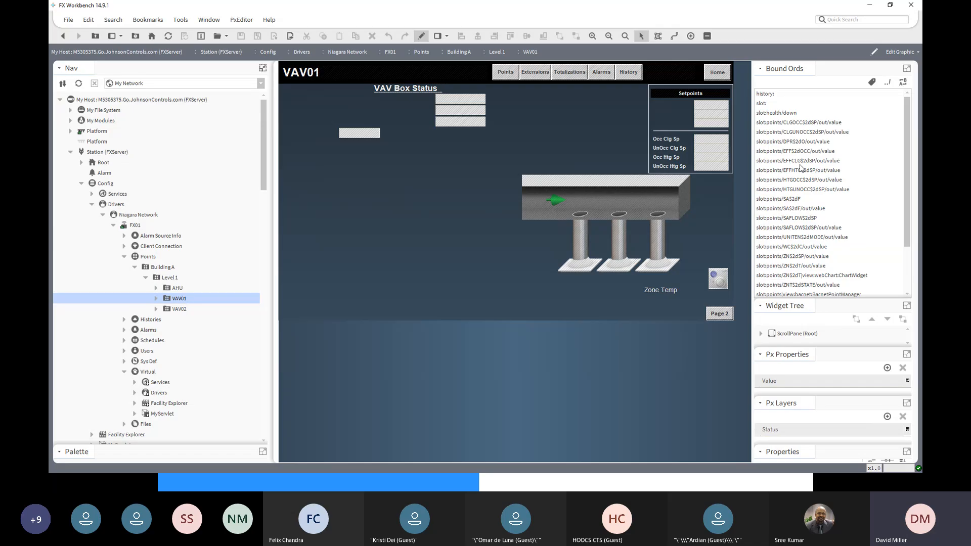
# - Compare the graphic's CLGOCC-SP, CLGUNOCC-SP and DPR-O bound ords with the points directly inside the VAV01 folder
pyautogui.click(773, 124)
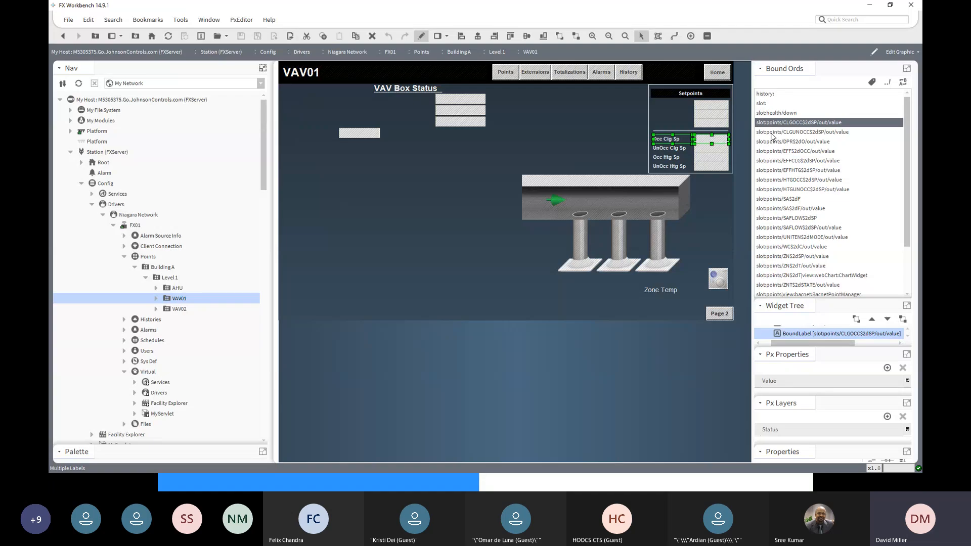
pyautogui.click(772, 134)
pyautogui.click(773, 143)
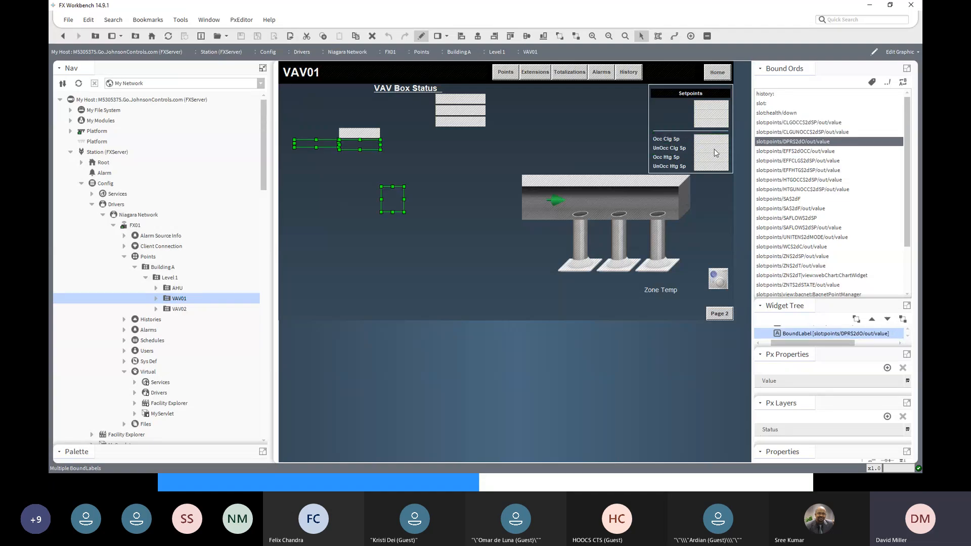
pyautogui.click(156, 302)
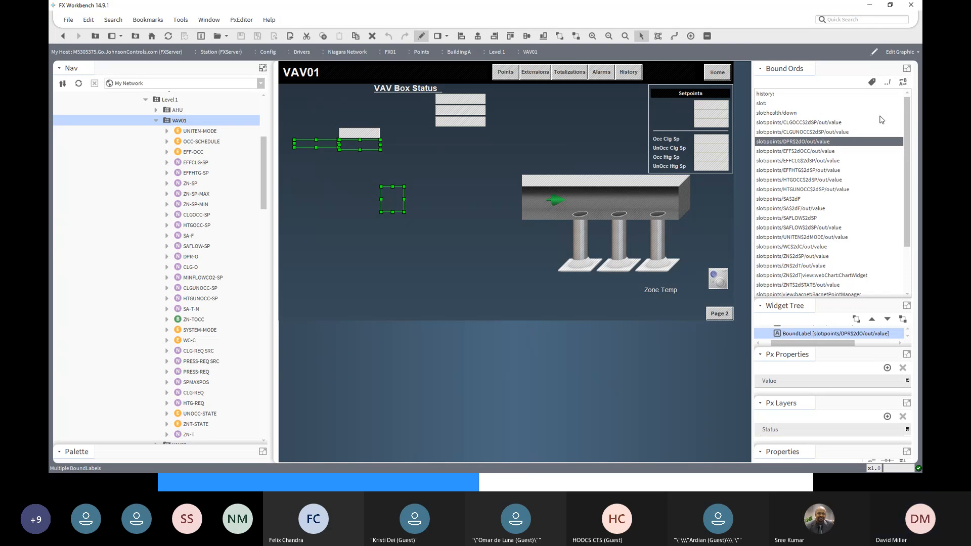
pyautogui.click(779, 123)
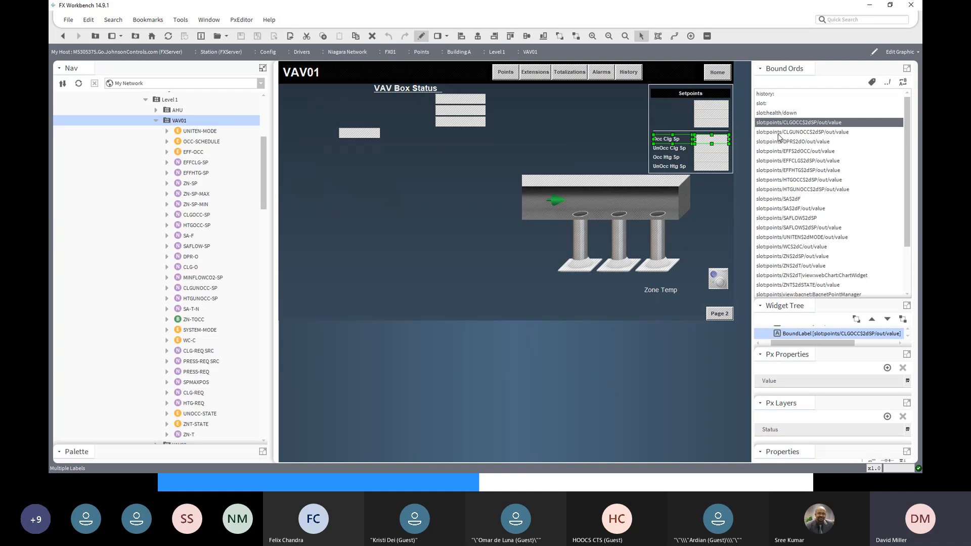
pyautogui.click(781, 142)
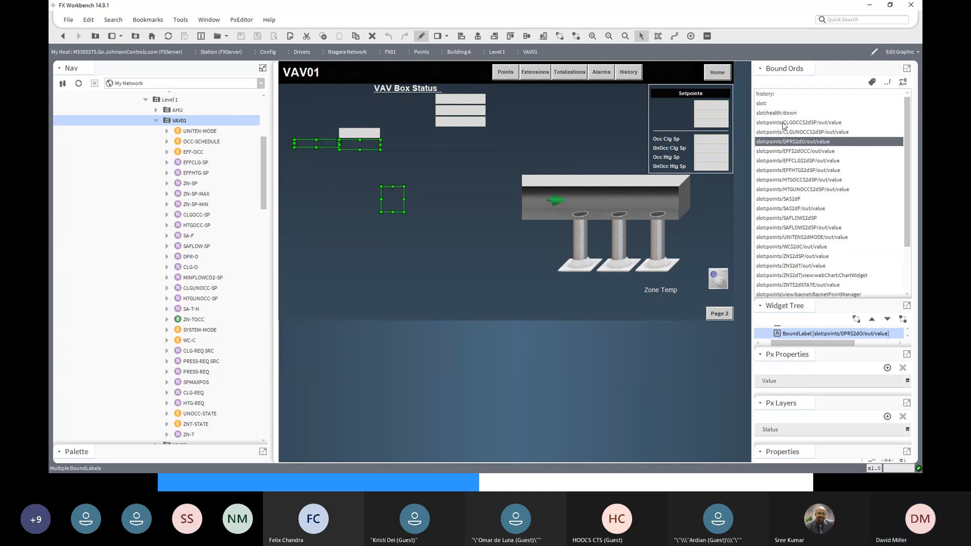
pyautogui.click(783, 123)
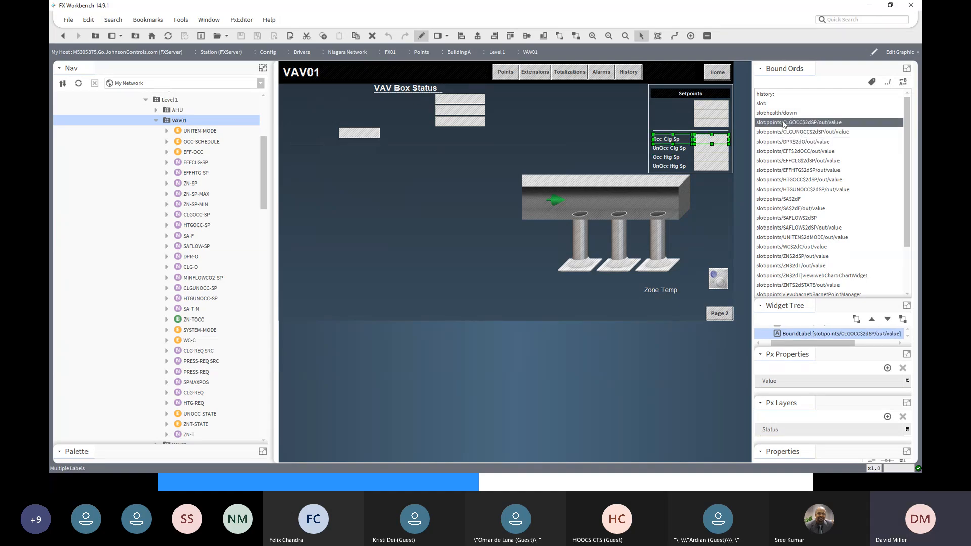
# - Replace ":points/" with ":" in all bound ords of the VAV01 graphic
pyautogui.click(903, 83)
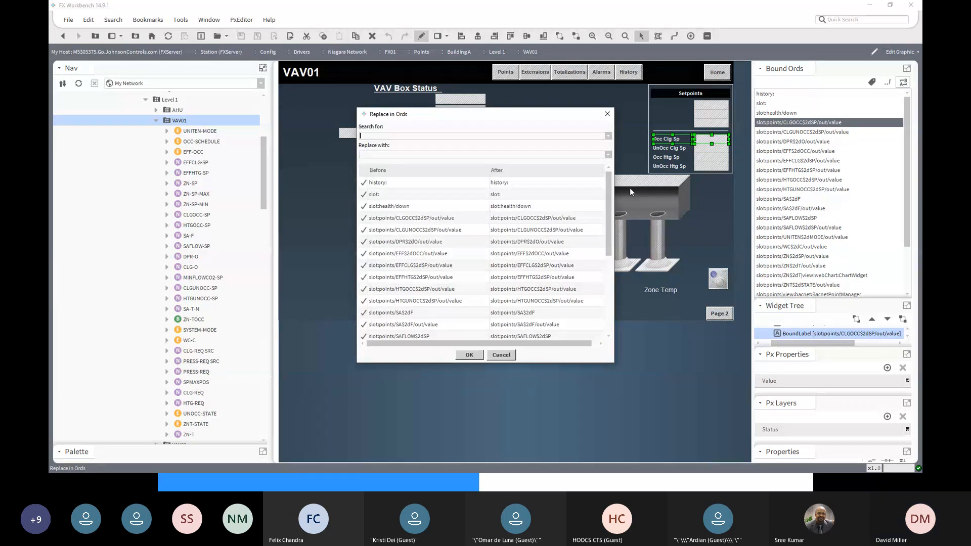
pyautogui.moveTo(614, 186); pyautogui.dragTo(744, 186)
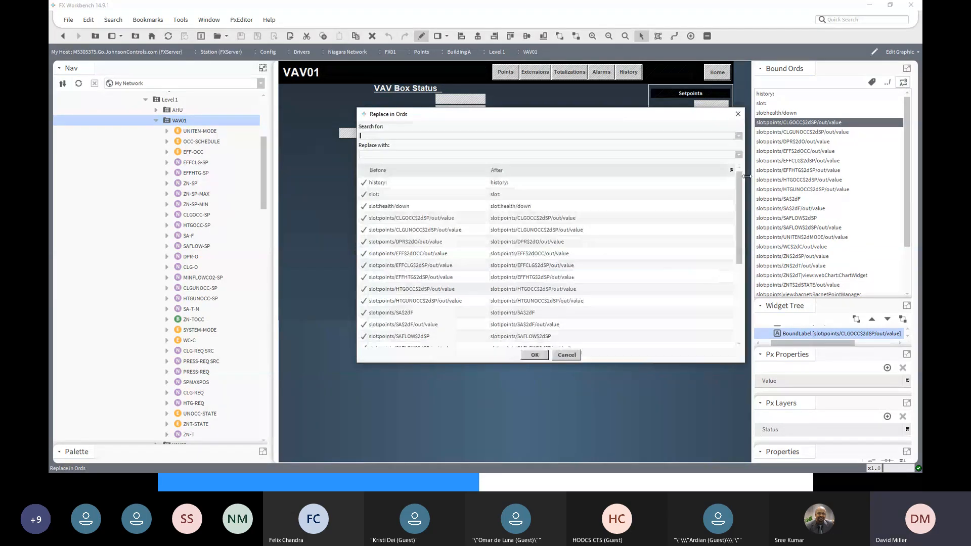
pyautogui.click(399, 137)
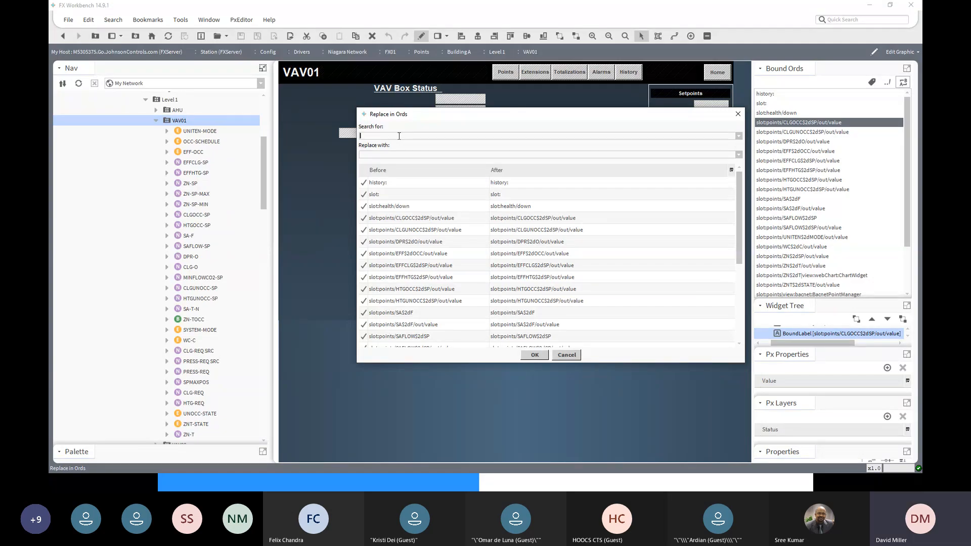
pyautogui.write(':points')
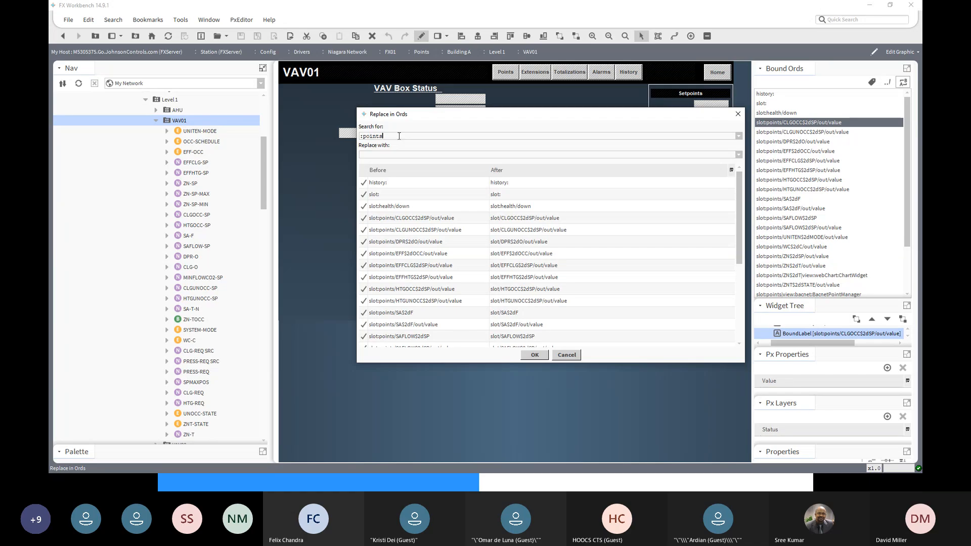
pyautogui.write('/')
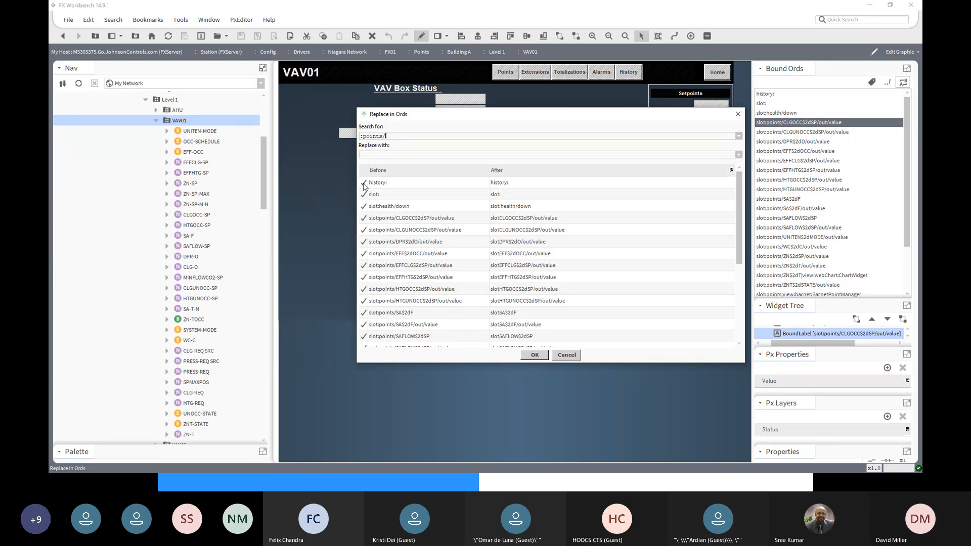
pyautogui.click(374, 155)
pyautogui.write(':')
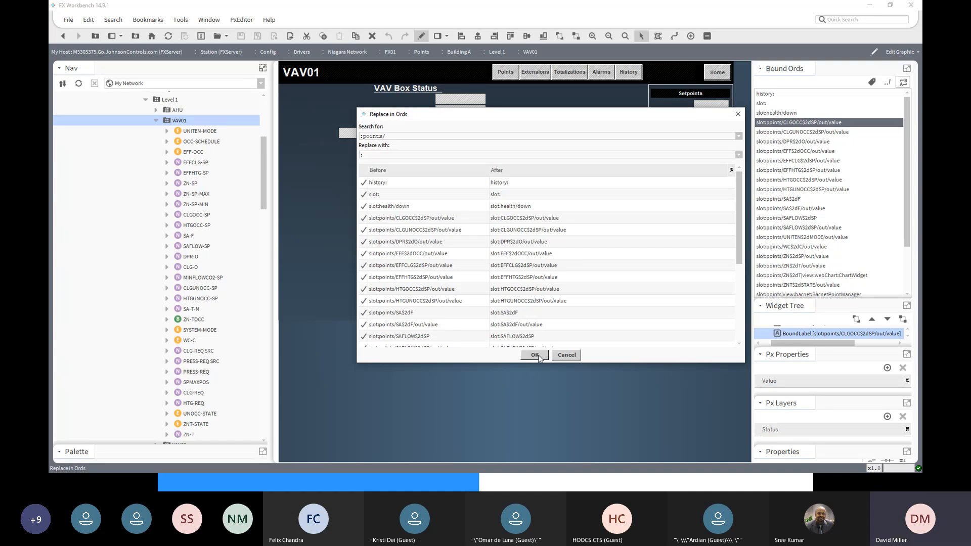
pyautogui.click(537, 355)
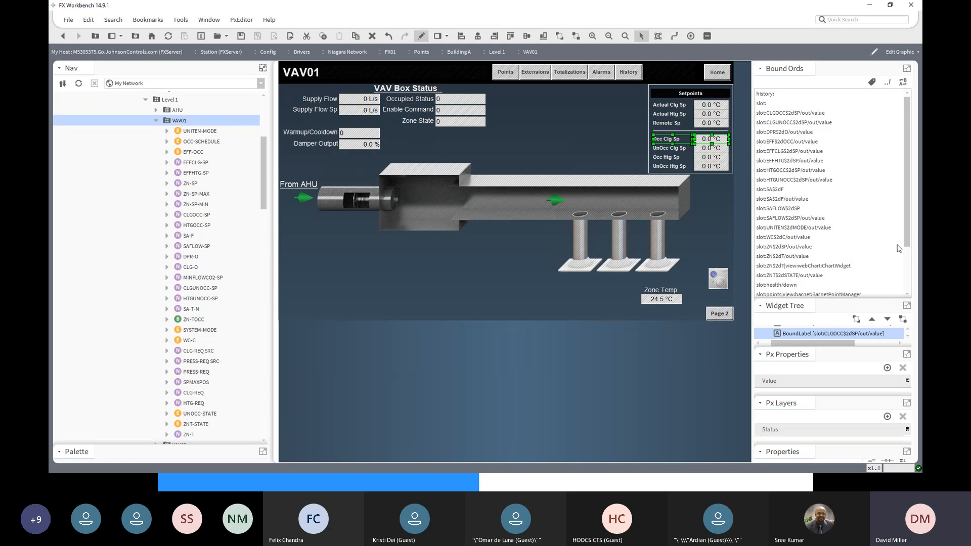
# - Review the updated bound ords, save the VAV01 graphic and reopen it in view mode
pyautogui.moveTo(908, 246); pyautogui.dragTo(909, 289)
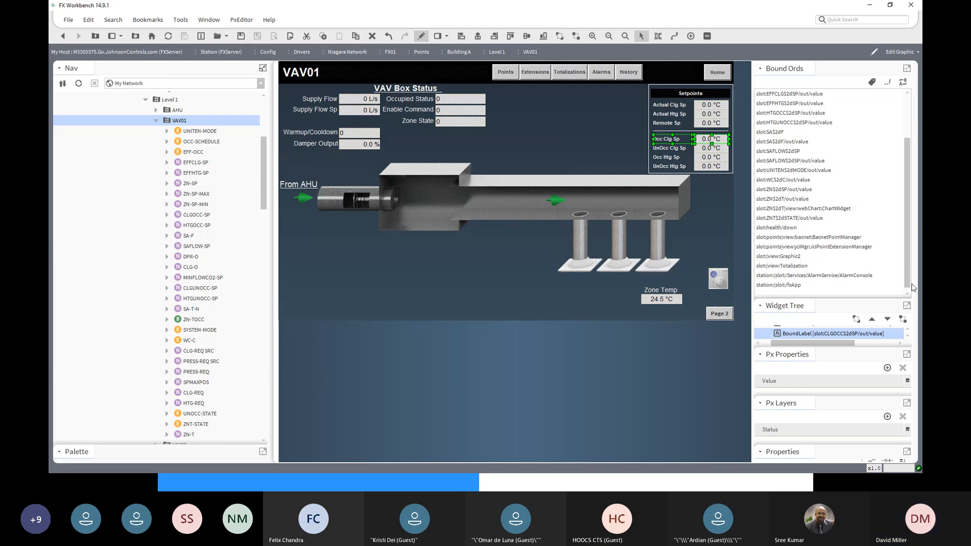
pyautogui.scroll(2, 910, 297)
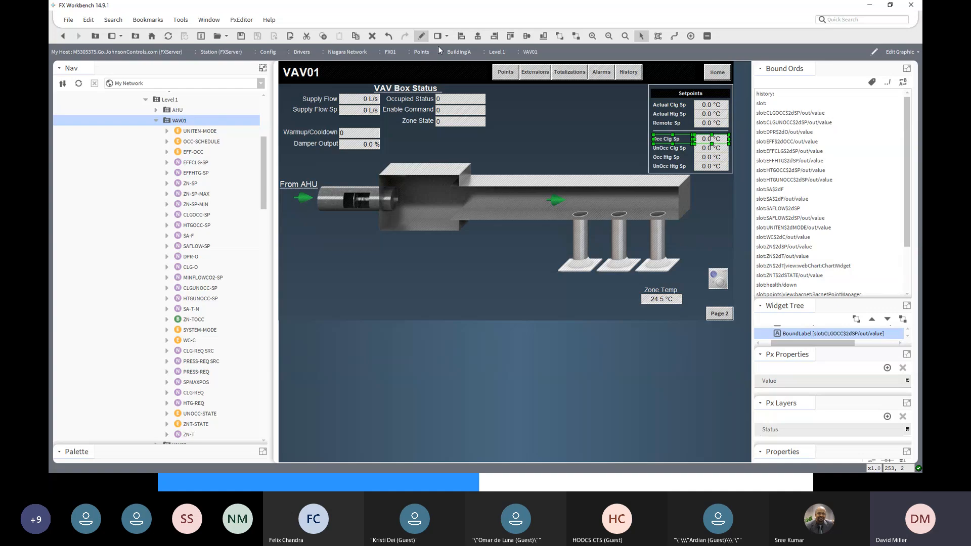
pyautogui.click(244, 38)
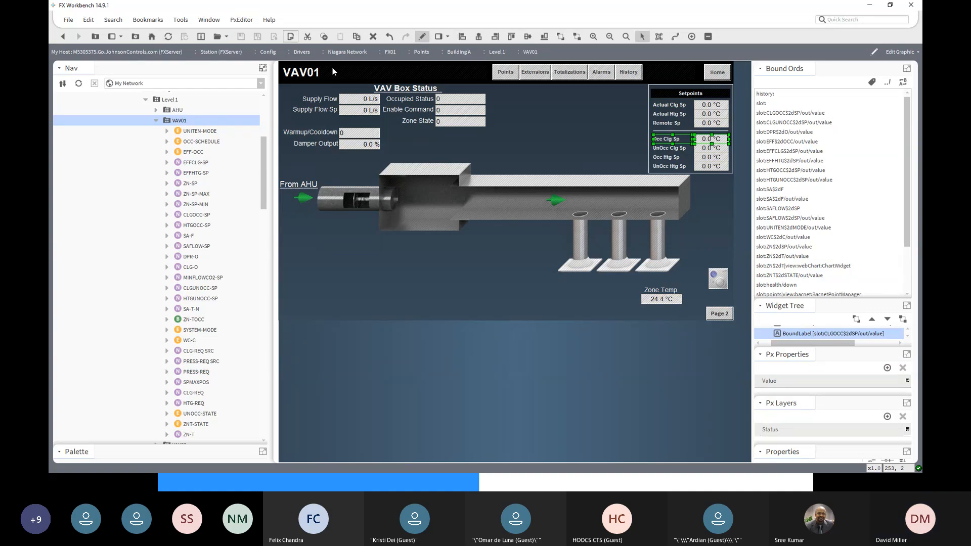
pyautogui.doubleClick(178, 122)
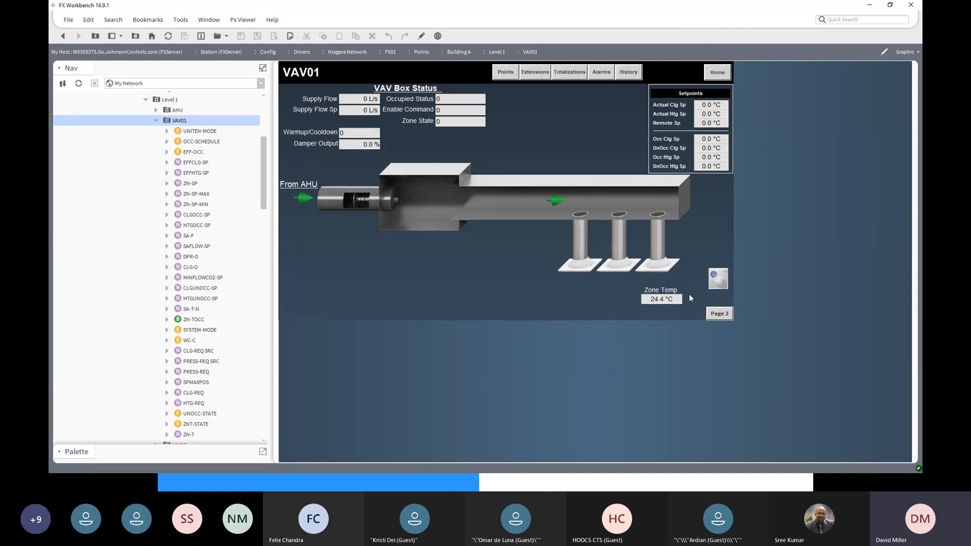
# - Collapse the VAV01 folder and compare the default views of VAV02 and VAV01
pyautogui.click(157, 122)
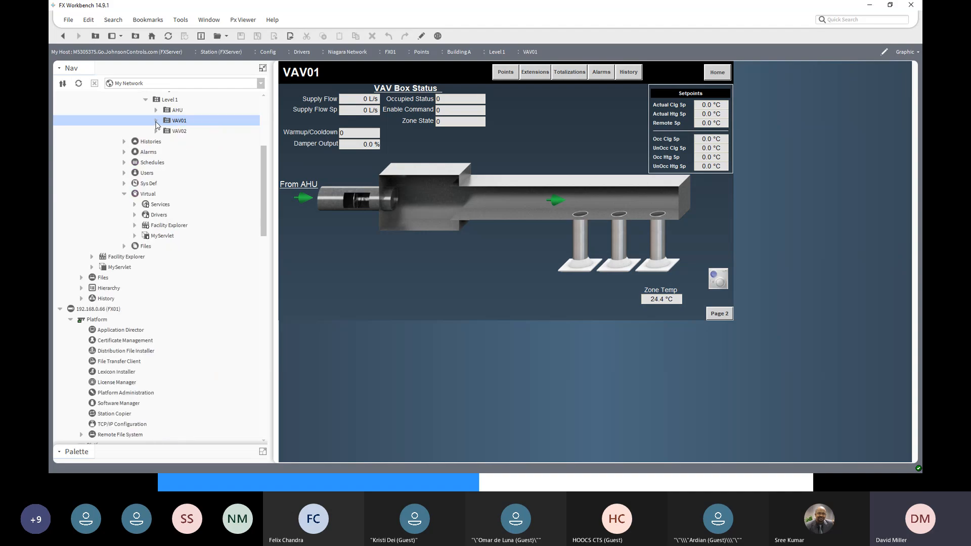
pyautogui.doubleClick(178, 133)
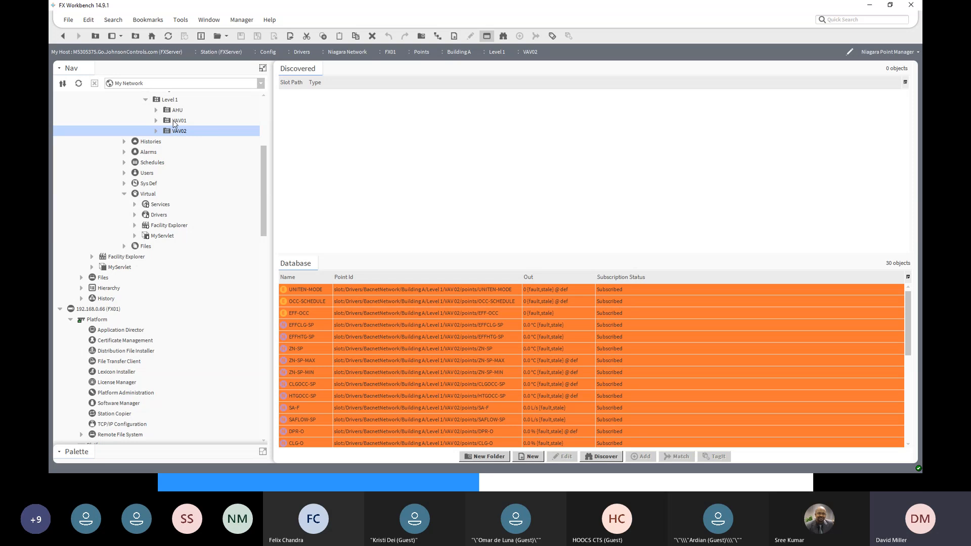
pyautogui.doubleClick(177, 121)
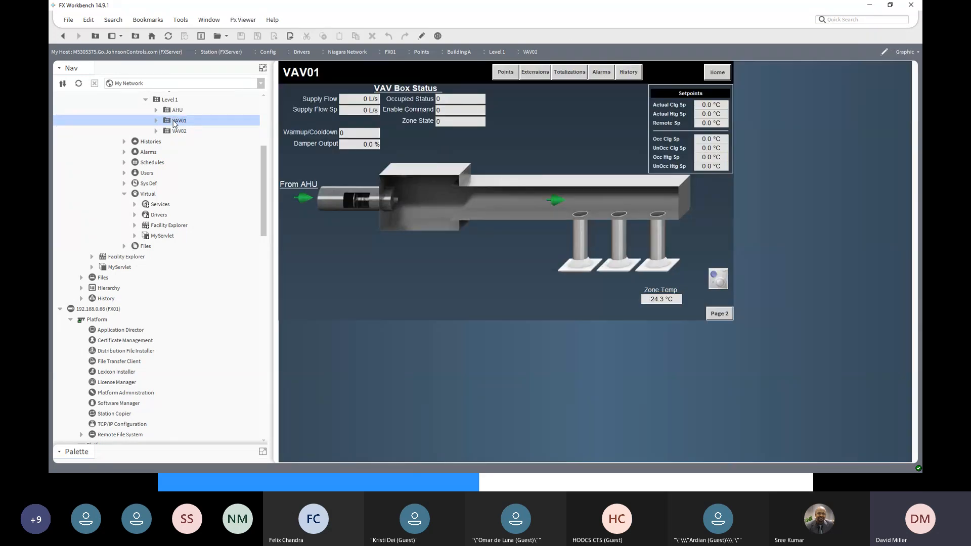
# - Create a Px view named Graphic on the VAV02 folder using VAVGraphic.px, reusing the existing file unmodified
pyautogui.doubleClick(179, 132)
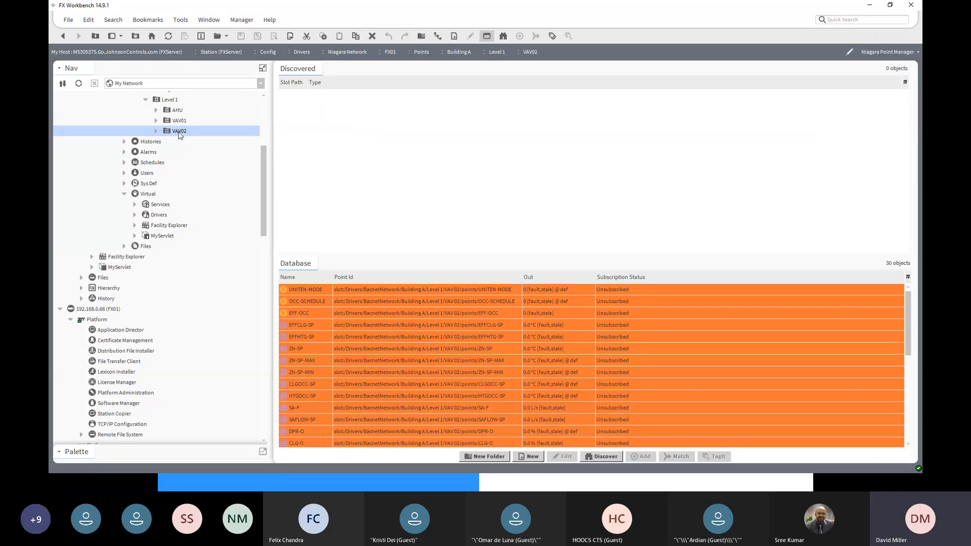
pyautogui.click(912, 53)
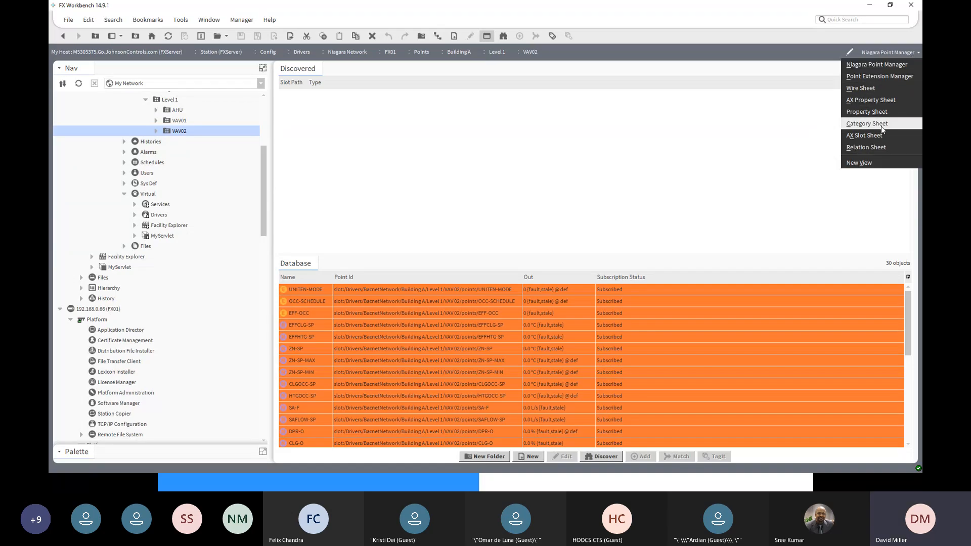
pyautogui.click(859, 162)
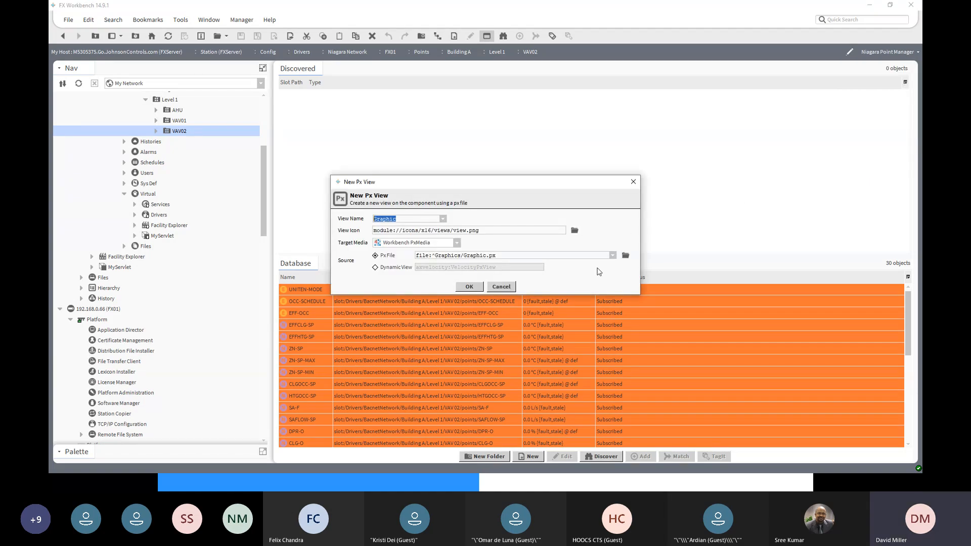
pyautogui.click(626, 255)
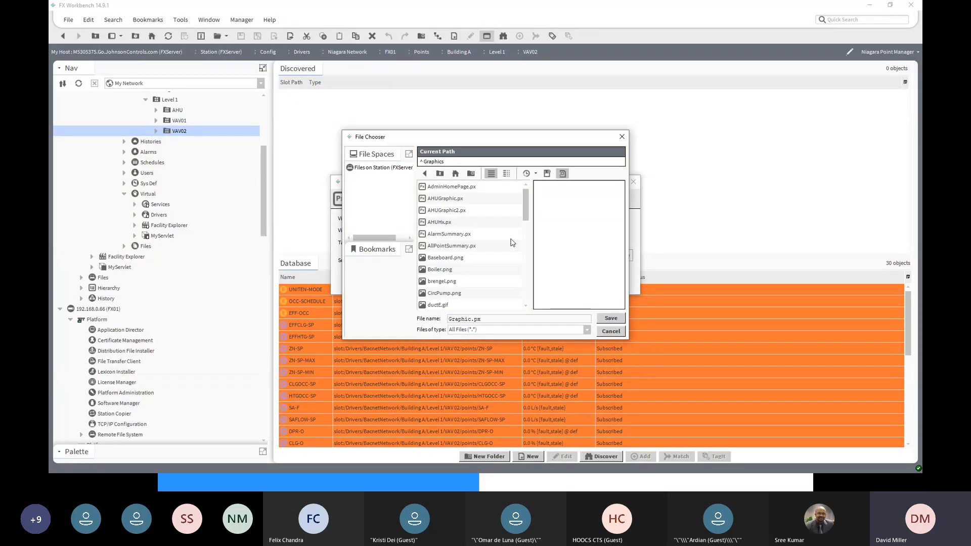
pyautogui.moveTo(530, 223); pyautogui.dragTo(529, 305)
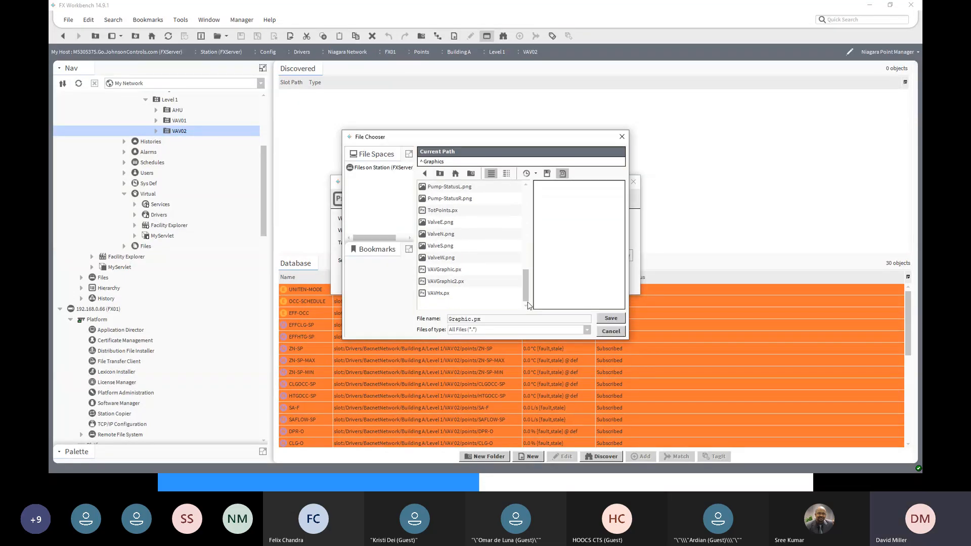
pyautogui.click(445, 270)
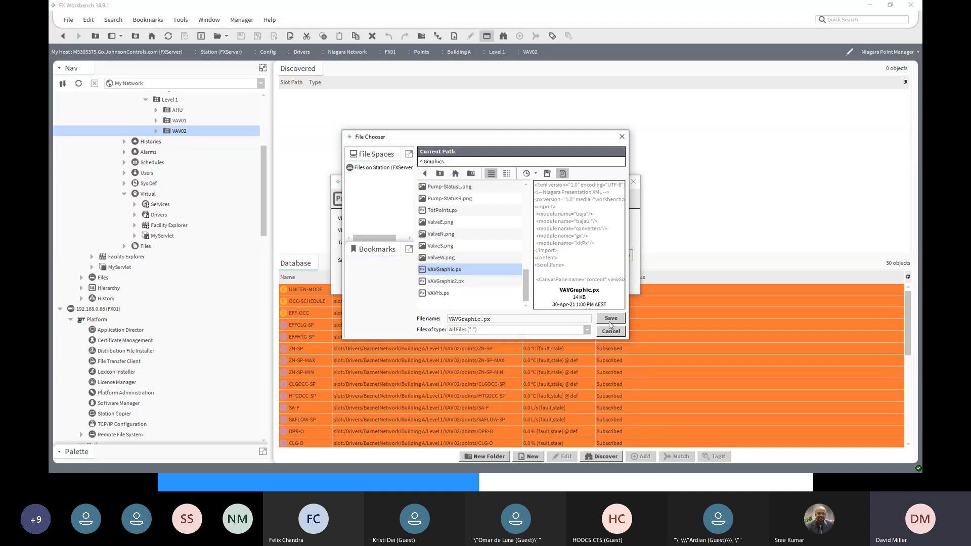
pyautogui.click(610, 321)
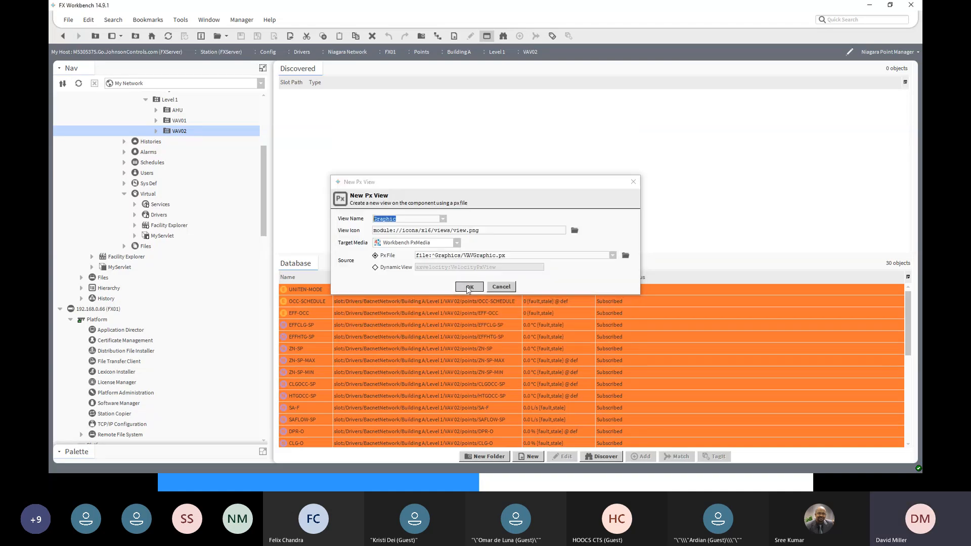
pyautogui.click(468, 287)
pyautogui.click(451, 257)
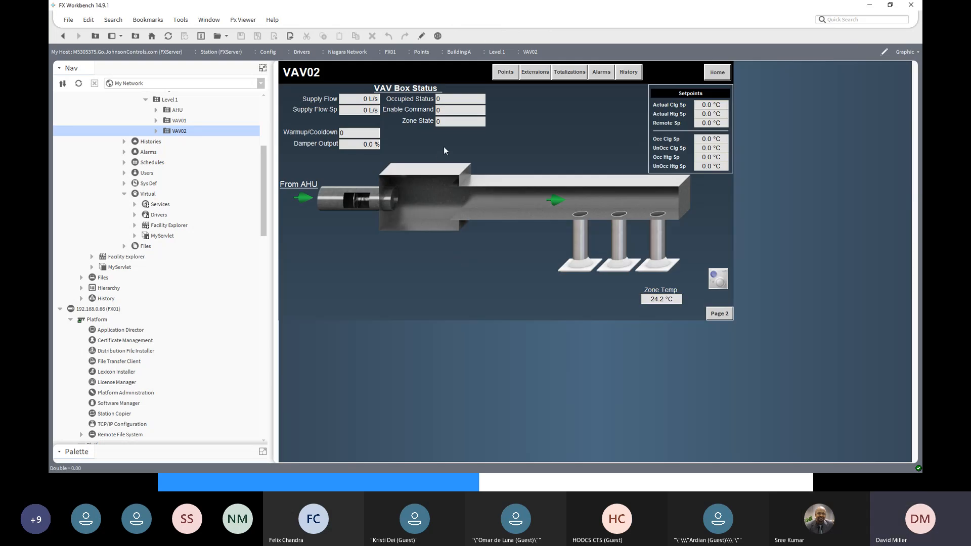
# - Compare the shared graphic as displayed for VAV01 and VAV02
pyautogui.click(169, 121)
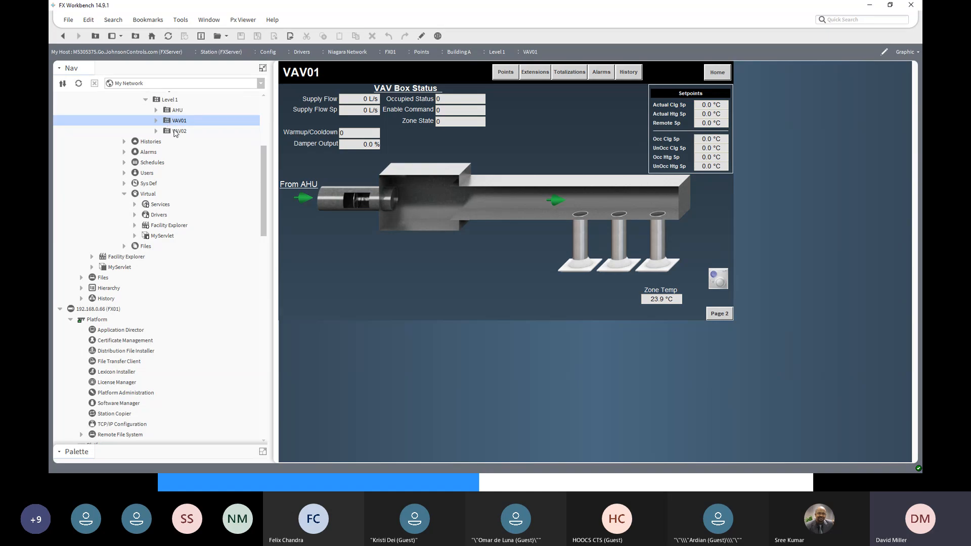
pyautogui.click(175, 132)
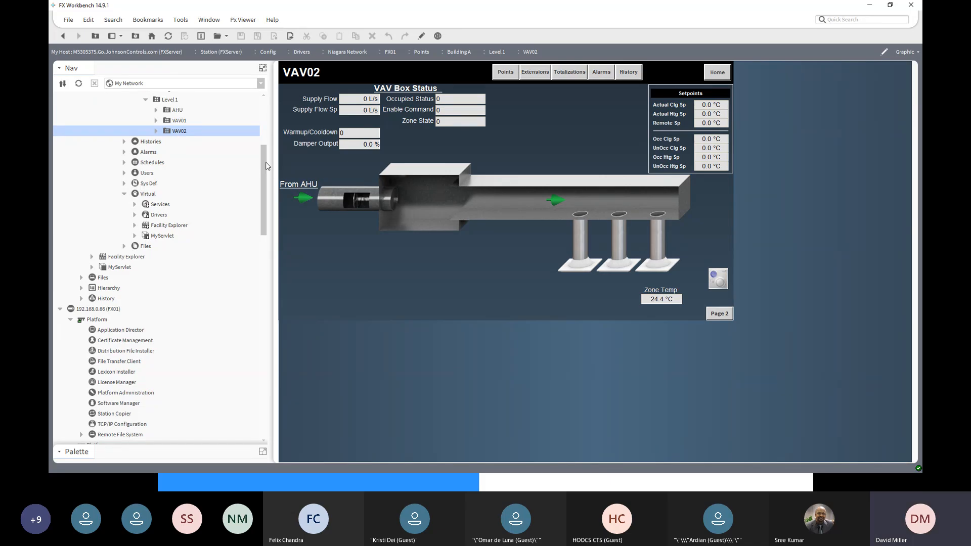
# - Create a Px view named Graphic on the Level 1 AHU folder using AHUGraphic.px, reusing the existing file unmodified
pyautogui.moveTo(264, 163); pyautogui.dragTo(264, 153)
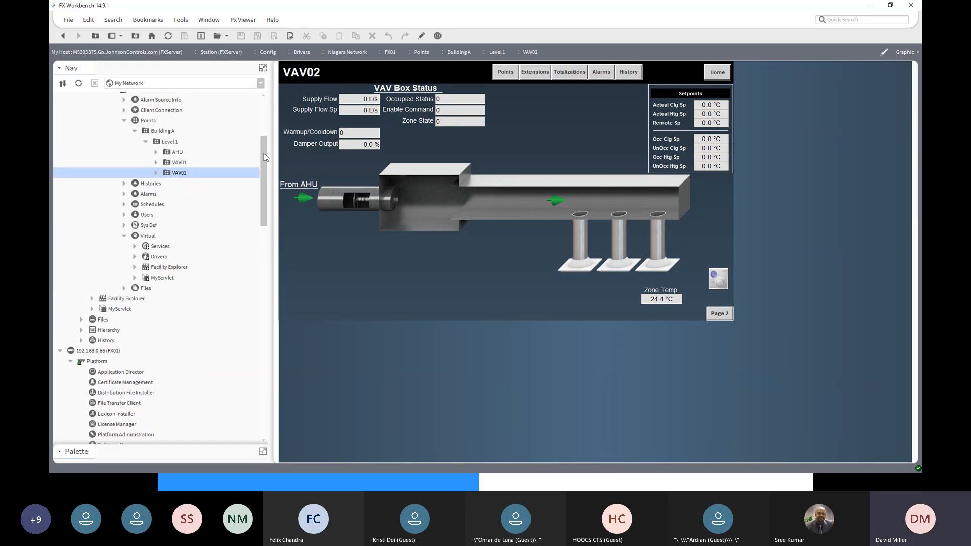
pyautogui.click(177, 153)
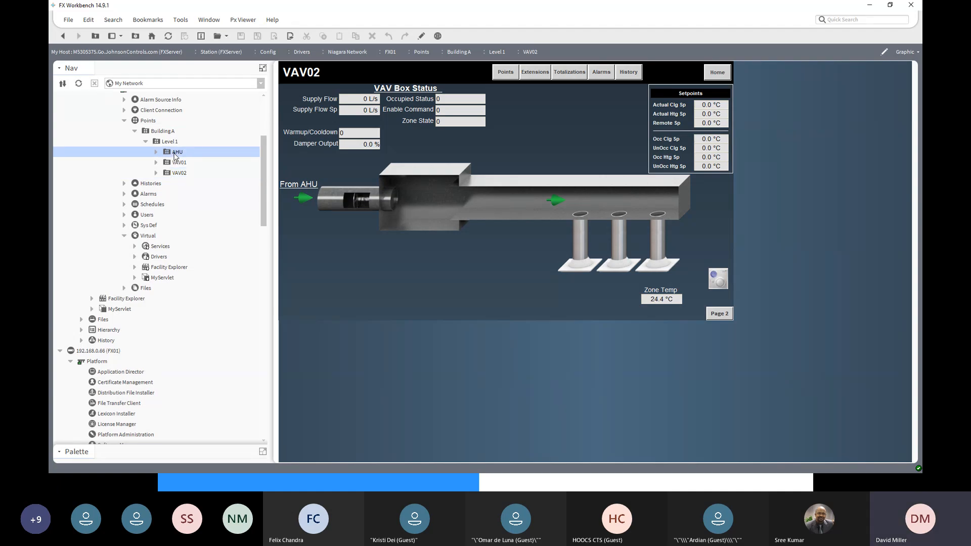
pyautogui.doubleClick(175, 152)
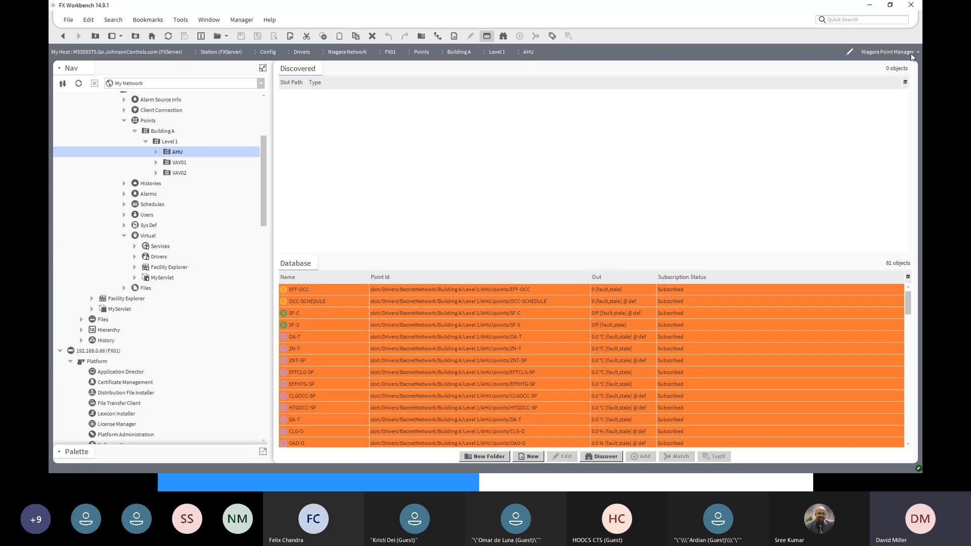
pyautogui.click(914, 52)
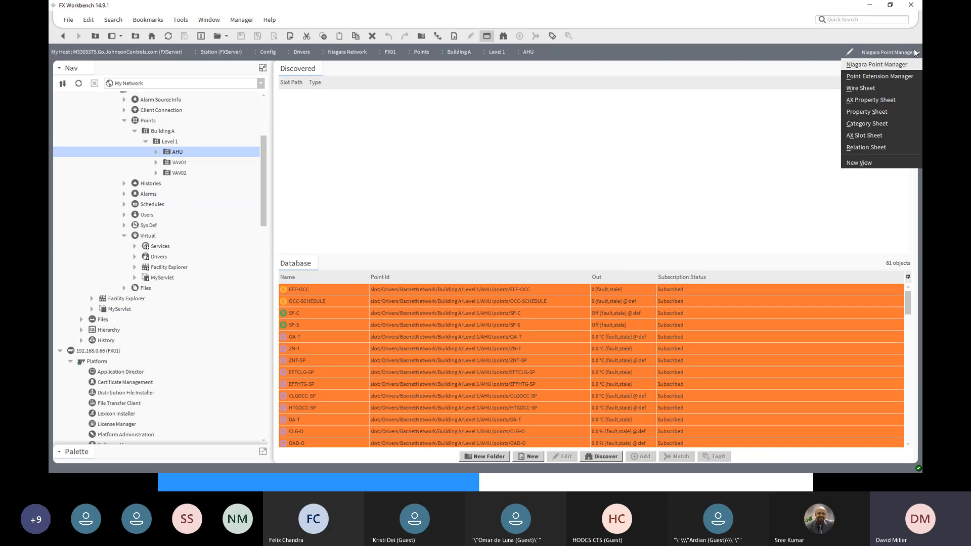
pyautogui.click(878, 163)
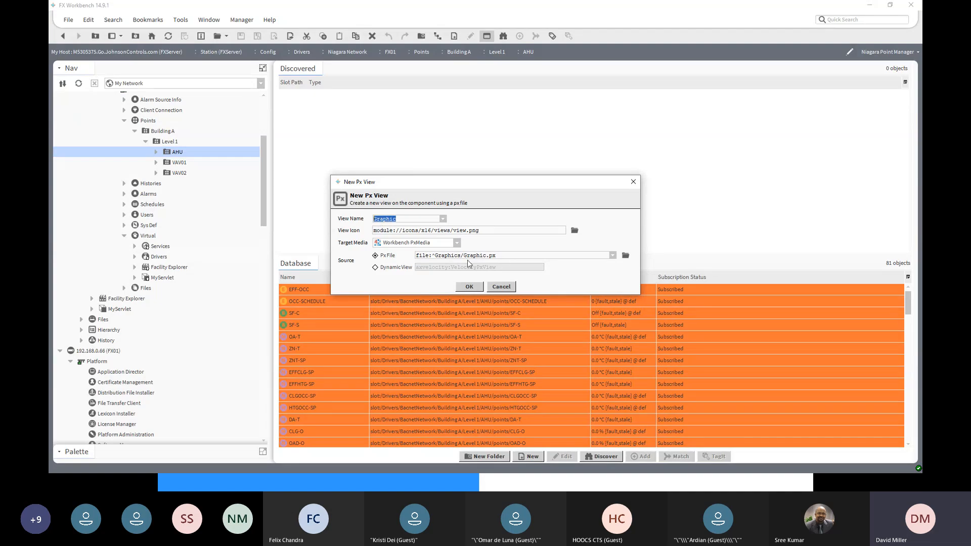
pyautogui.click(625, 255)
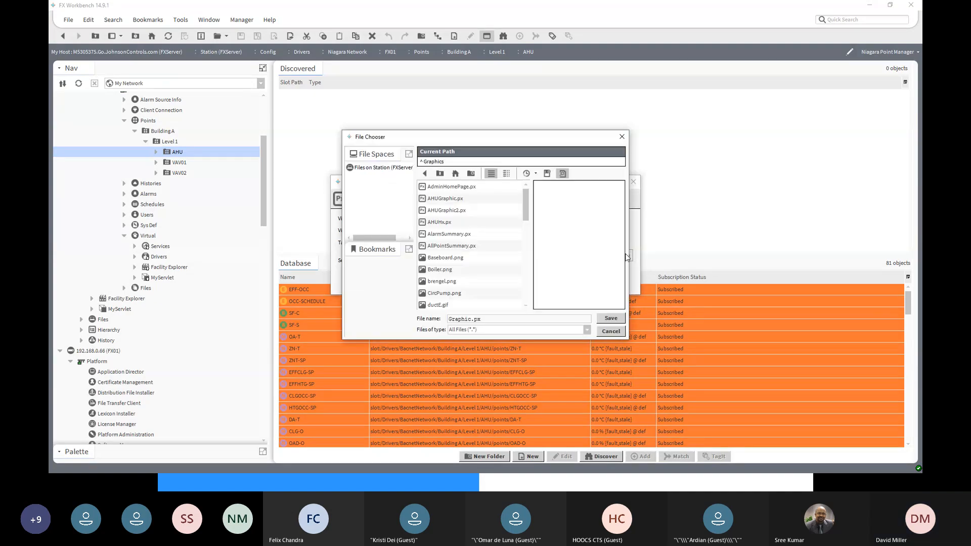
pyautogui.click(436, 203)
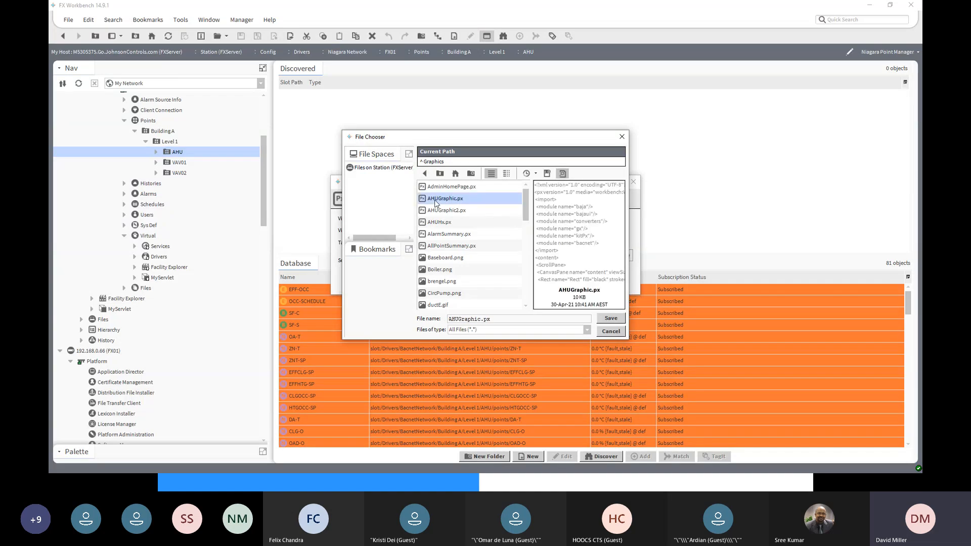
pyautogui.click(610, 318)
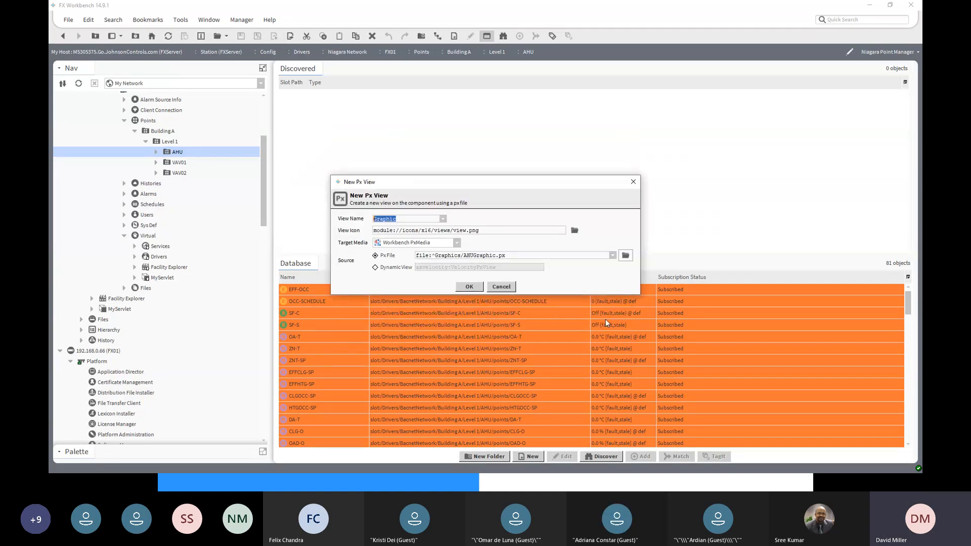
pyautogui.click(468, 287)
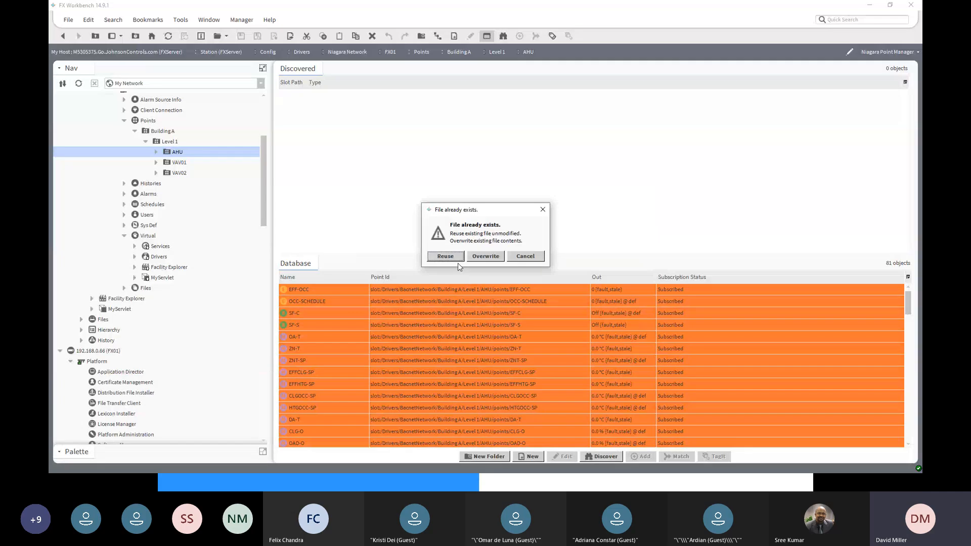
pyautogui.click(445, 256)
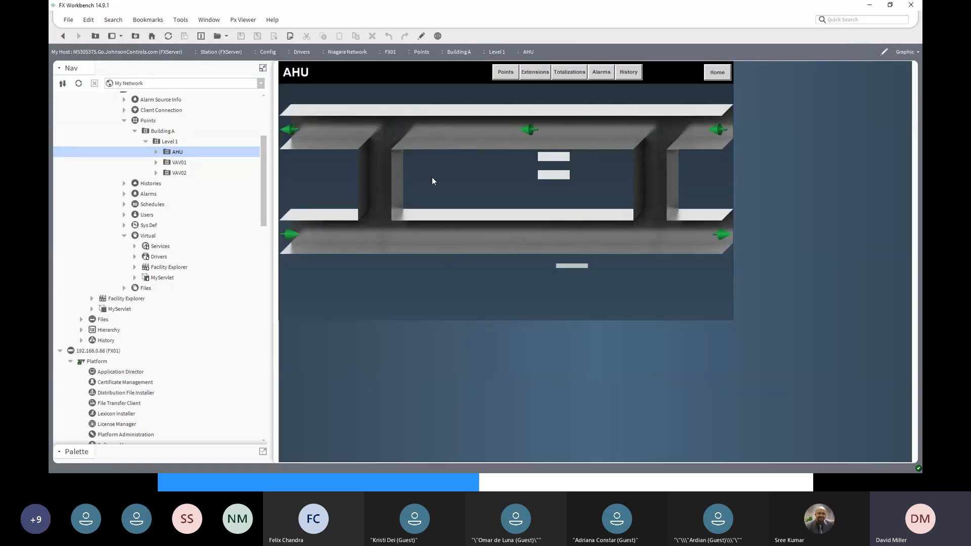
# - Replace ":points/" with ":" throughout the AHU graphic's bound ords and save the edited Px file
pyautogui.click(422, 37)
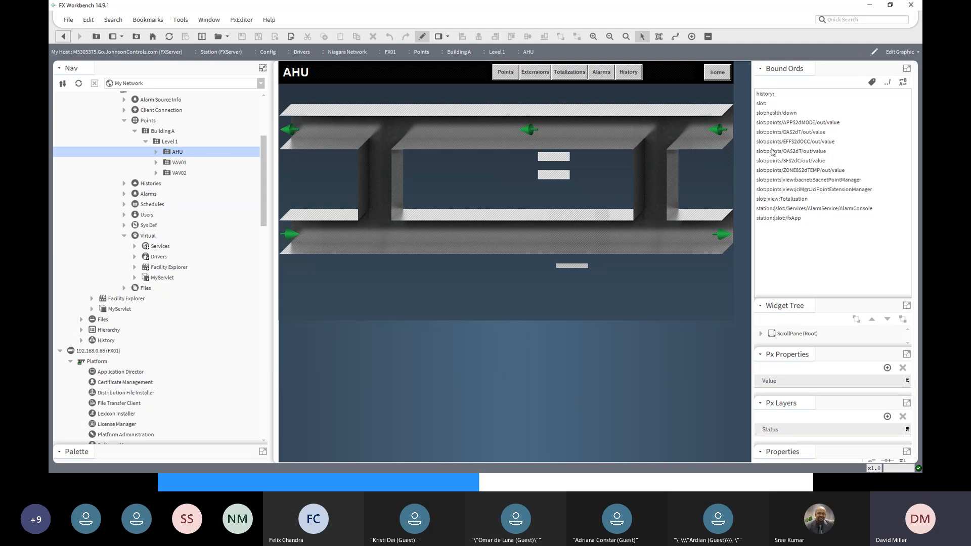
pyautogui.click(905, 84)
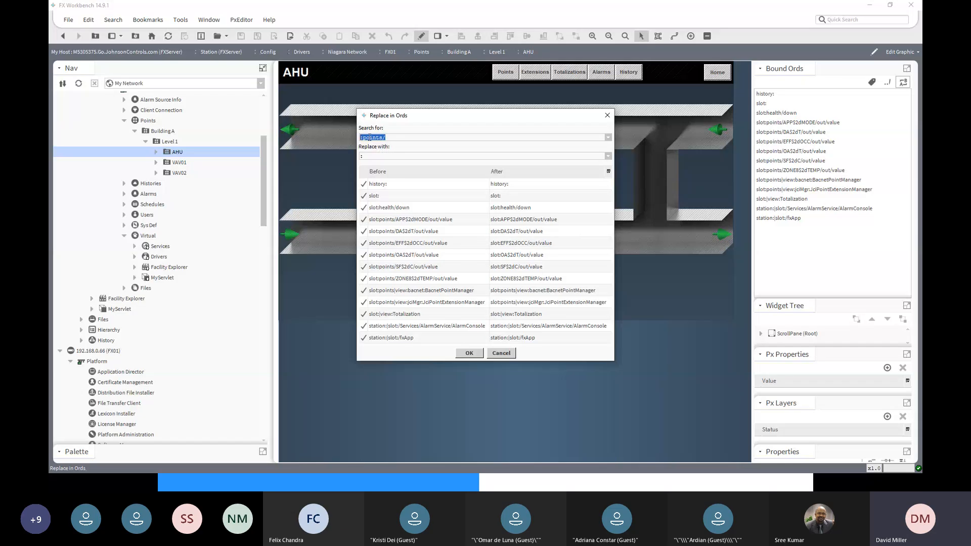
pyautogui.click(370, 155)
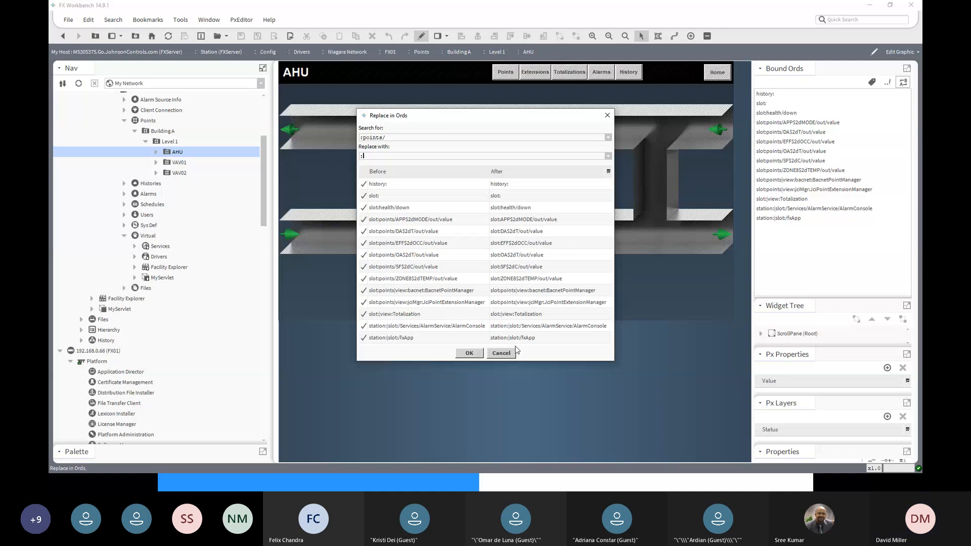
pyautogui.click(468, 354)
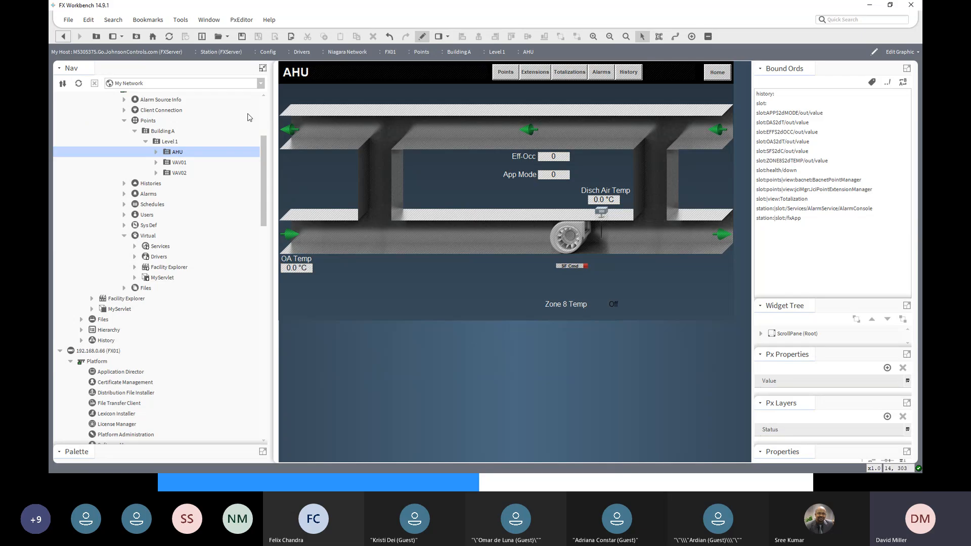
pyautogui.click(246, 38)
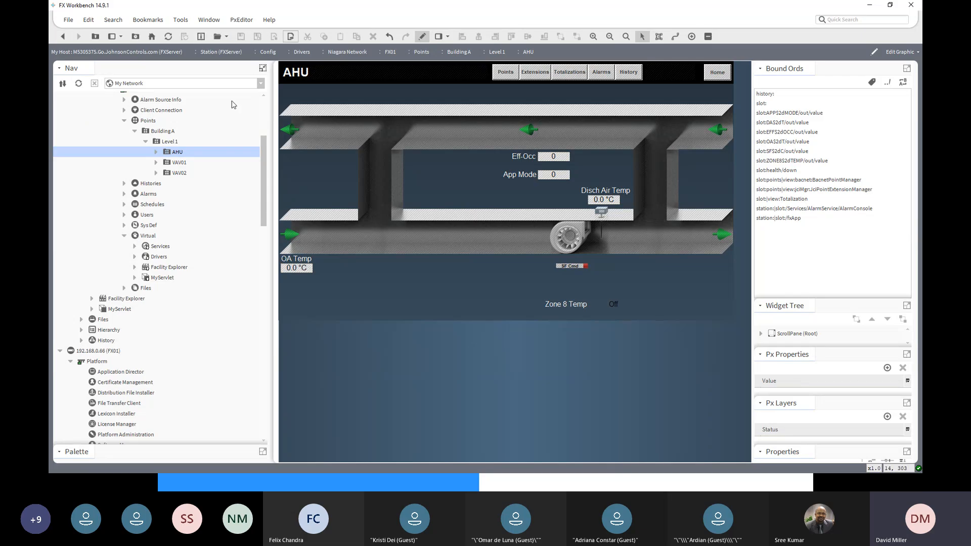
# - Display the AHU folder's Graphic view and examine the folder's point names, then collapse it and select Level 1
pyautogui.doubleClick(177, 152)
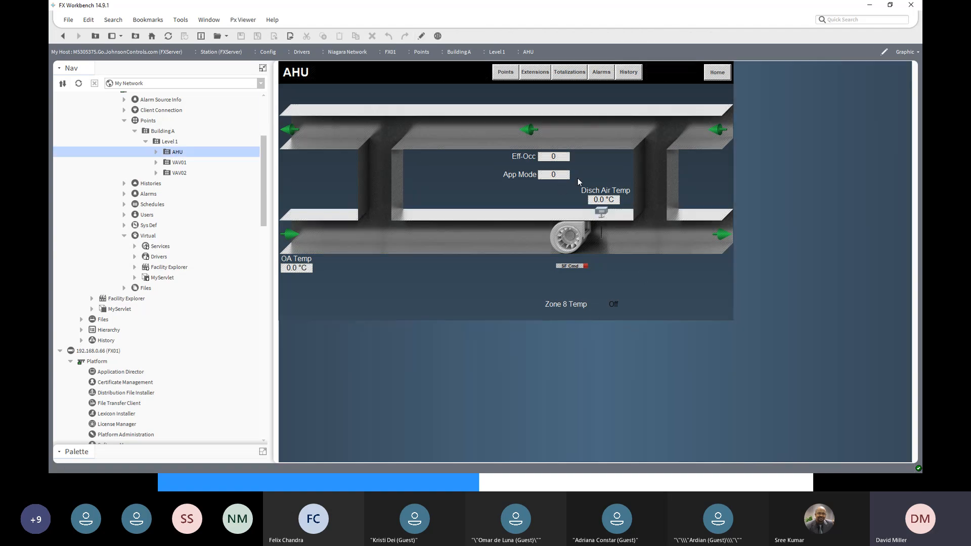
pyautogui.click(156, 152)
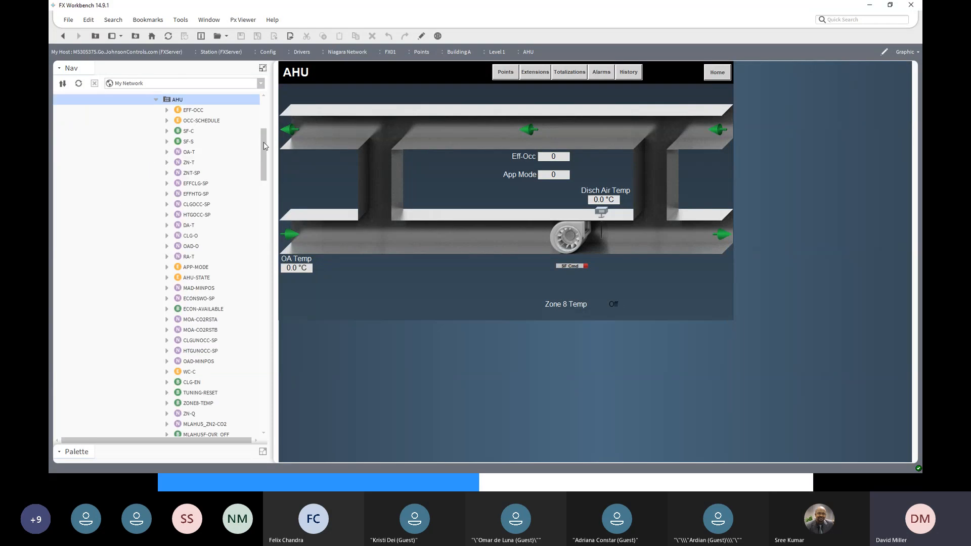
pyautogui.moveTo(263, 142); pyautogui.dragTo(263, 121)
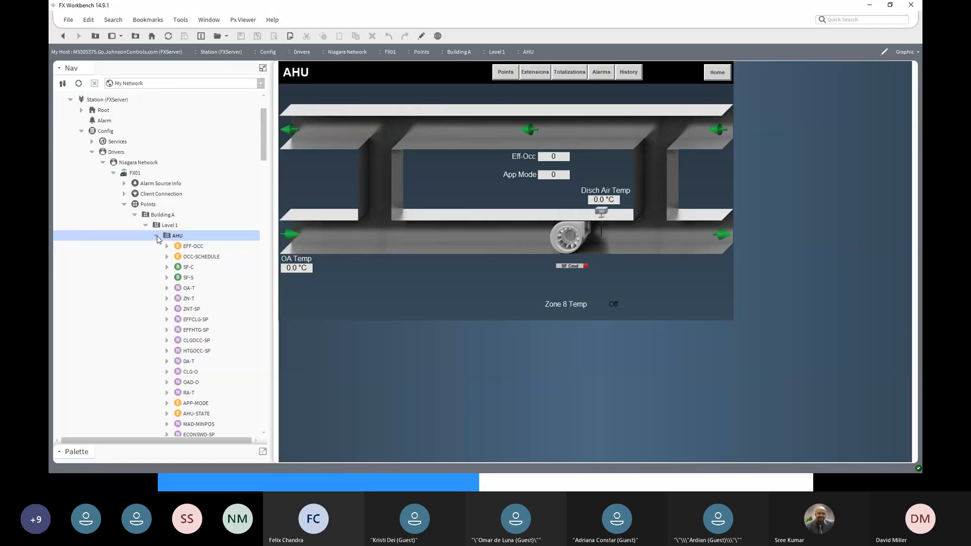
pyautogui.click(156, 236)
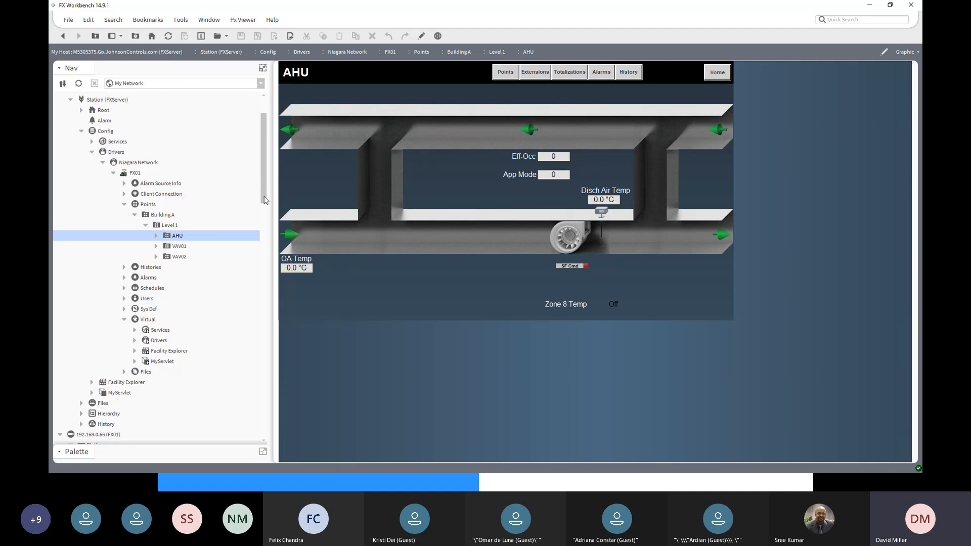
pyautogui.click(168, 226)
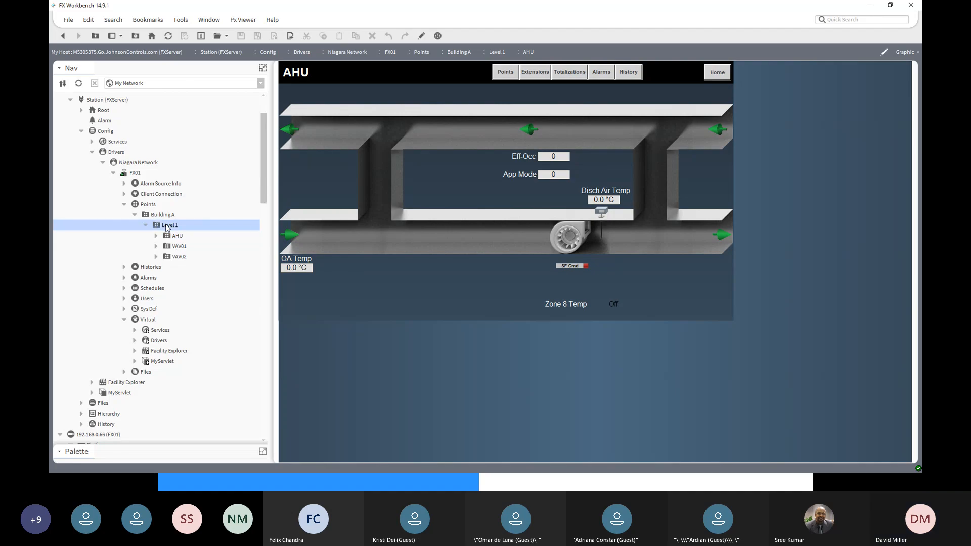
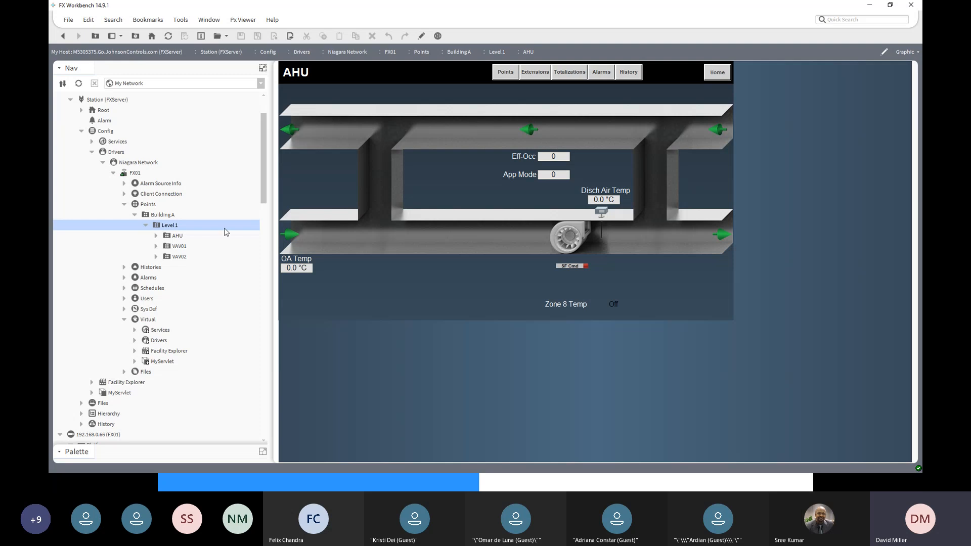
# - Review the FX01 points hierarchy under FXServer's Niagara Network, including the AHU folder's points, and collapse FX01
pyautogui.moveTo(263, 194); pyautogui.dragTo(263, 326)
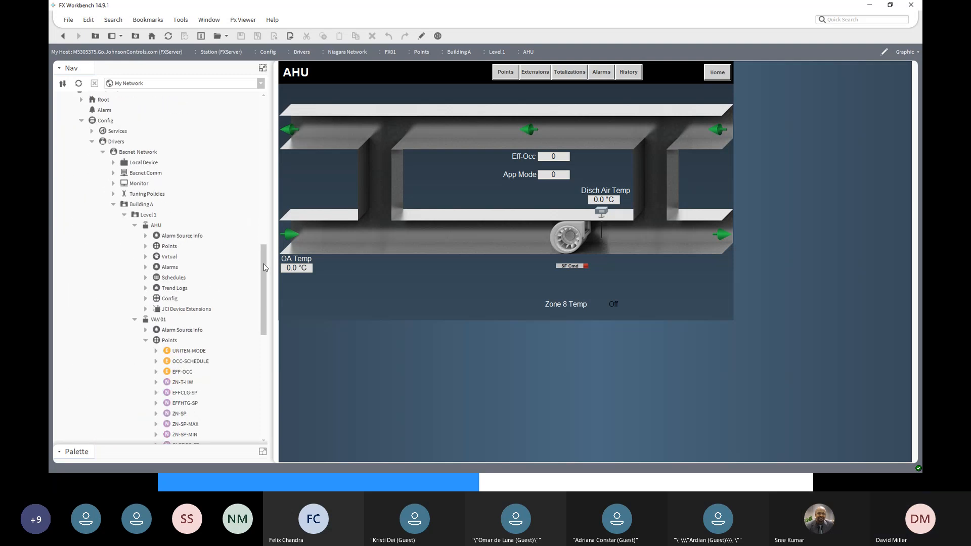
pyautogui.moveTo(263, 265); pyautogui.dragTo(258, 103)
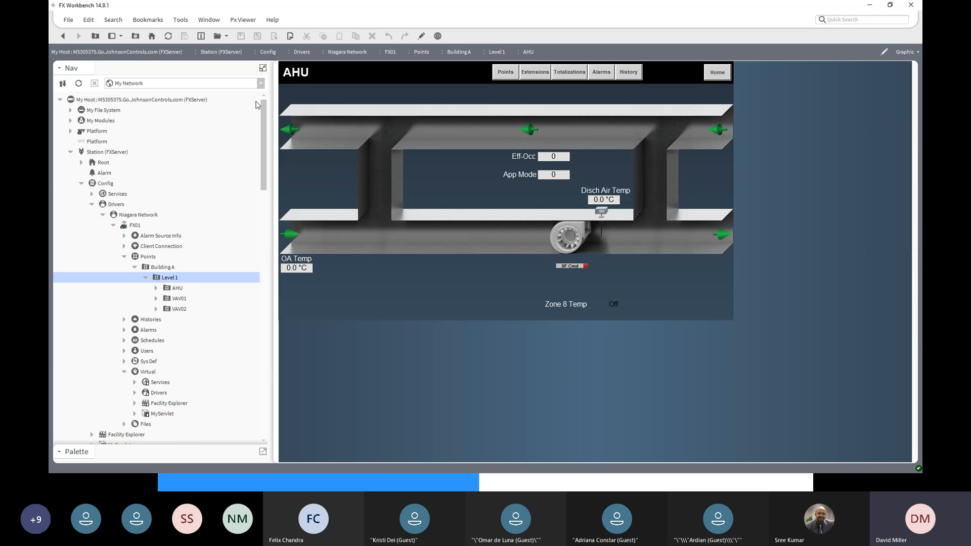
pyautogui.click(146, 258)
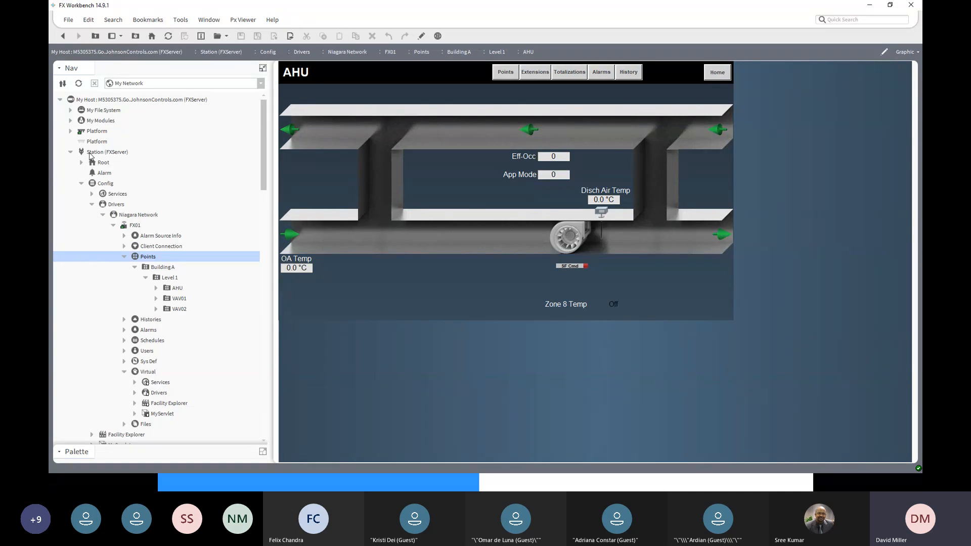
pyautogui.click(117, 156)
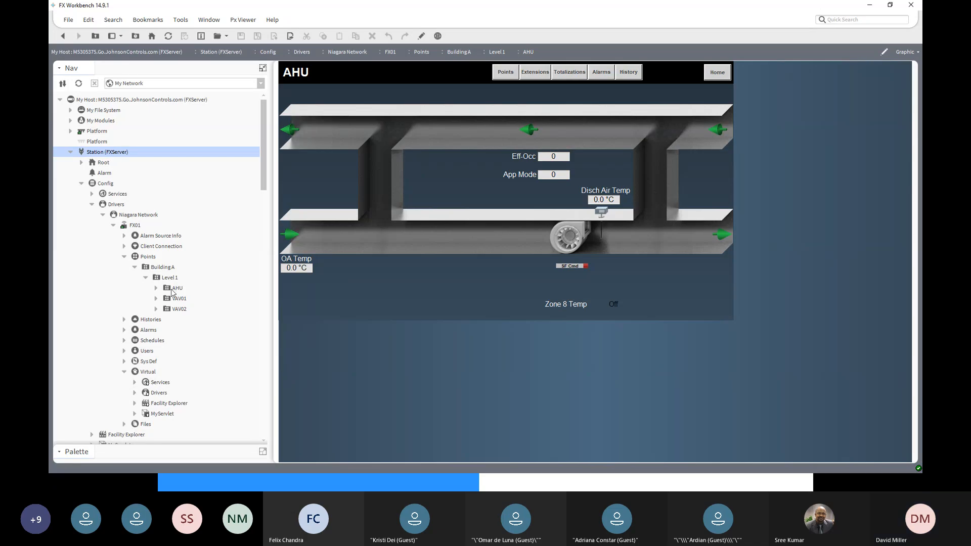
pyautogui.click(155, 288)
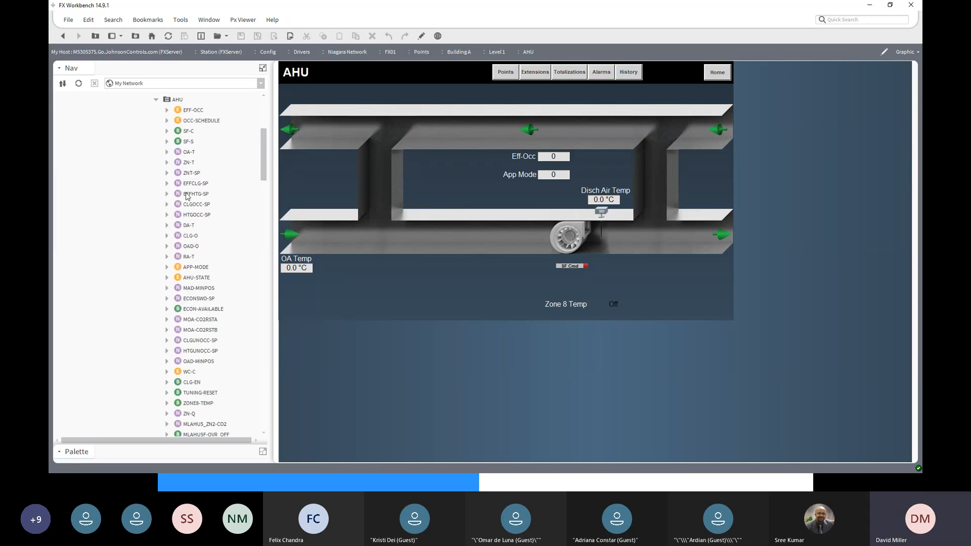
pyautogui.scroll(4, 182, 152)
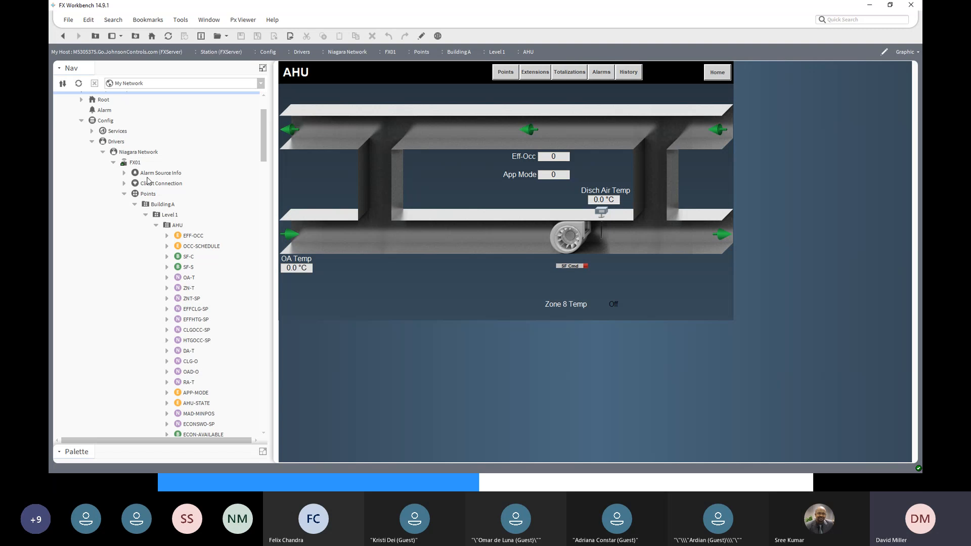
pyautogui.click(114, 163)
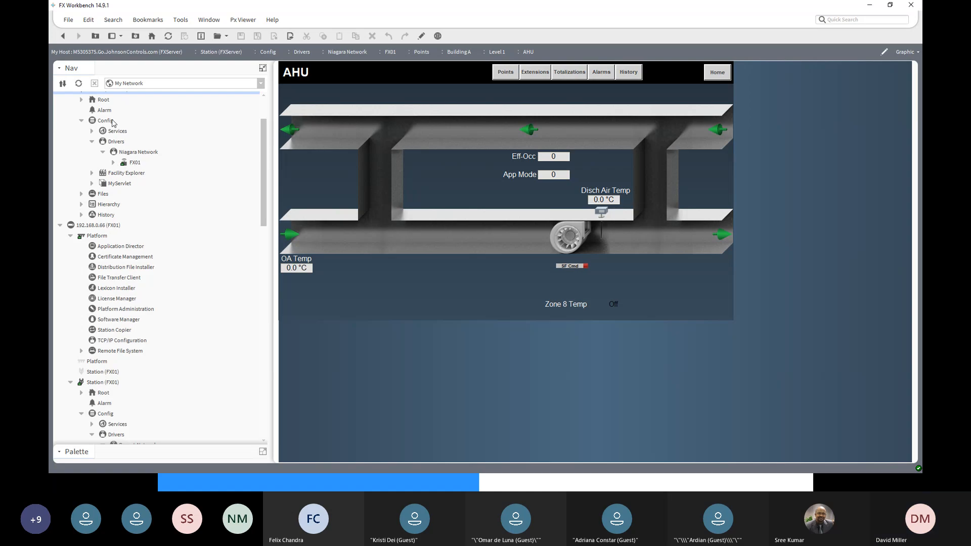
pyautogui.scroll(2, 121, 140)
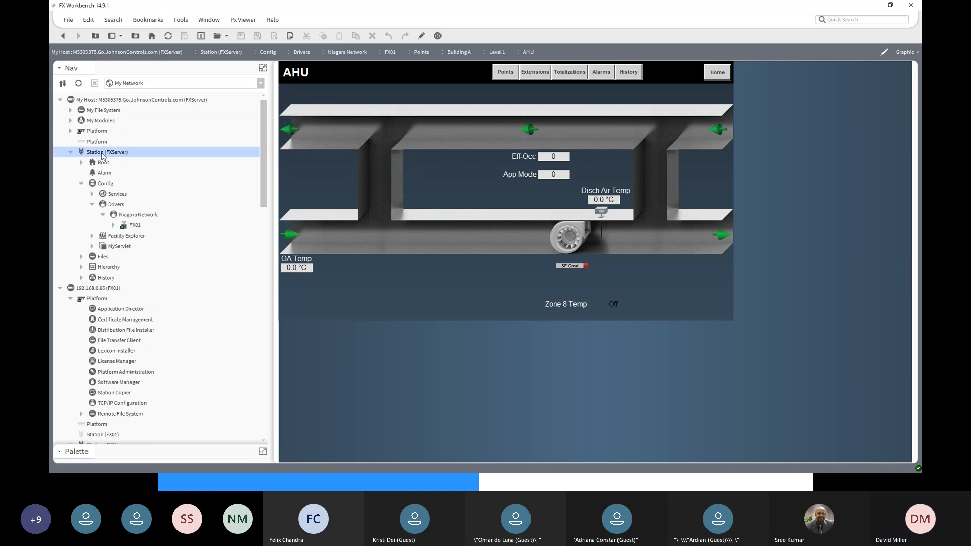
# - Expand Facility Explorer's Master Points on FXServer, locate the OAT and OAH points, and open the Master Points wire sheet
pyautogui.click(92, 236)
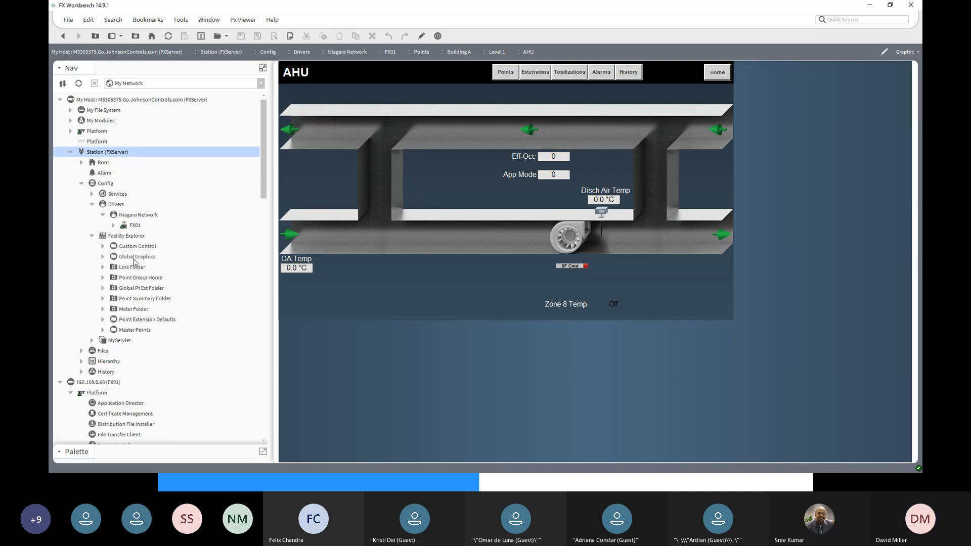
pyautogui.click(103, 329)
pyautogui.click(130, 332)
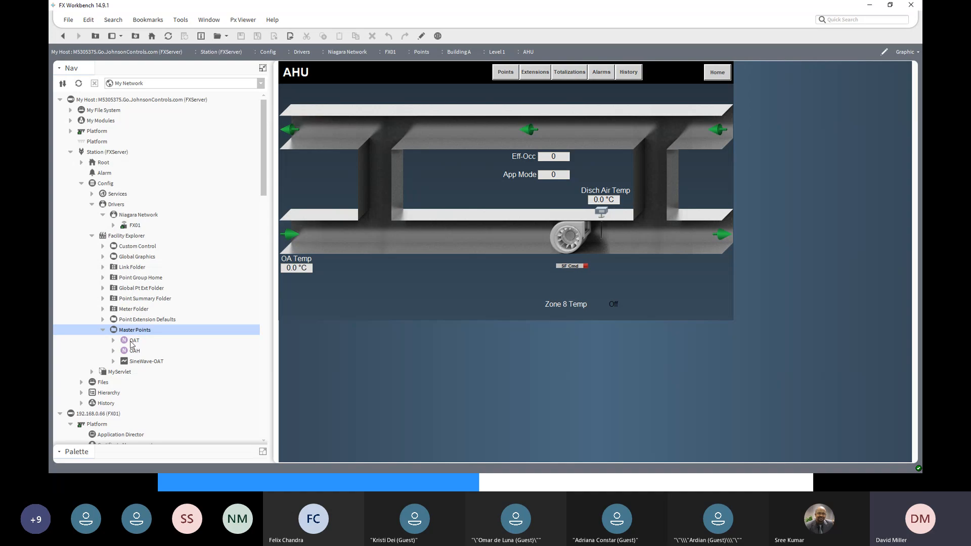
pyautogui.click(135, 342)
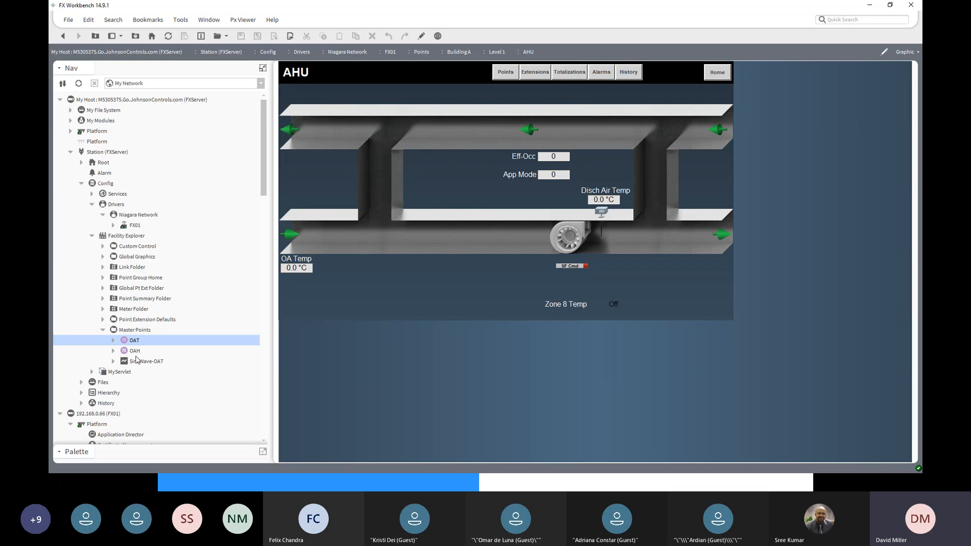
pyautogui.click(135, 353)
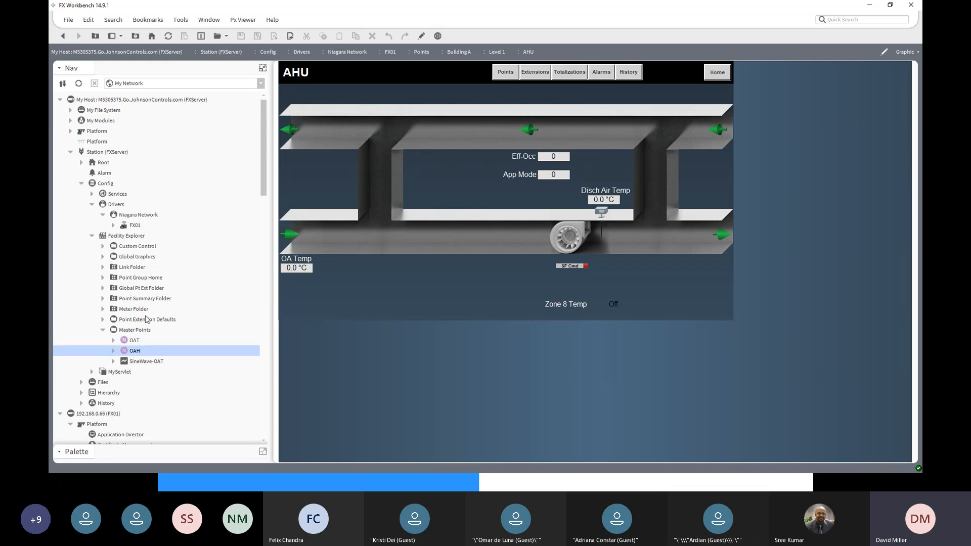
pyautogui.click(131, 339)
pyautogui.doubleClick(131, 331)
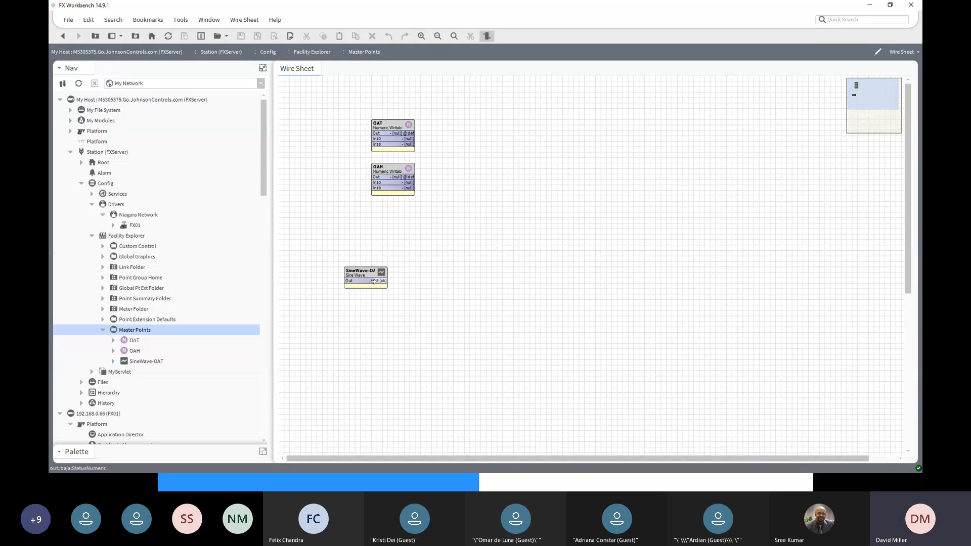
# - Link the Out slot of SineWave-OAT to the Fallback slot of the OAT point
pyautogui.moveTo(373, 282); pyautogui.dragTo(372, 151)
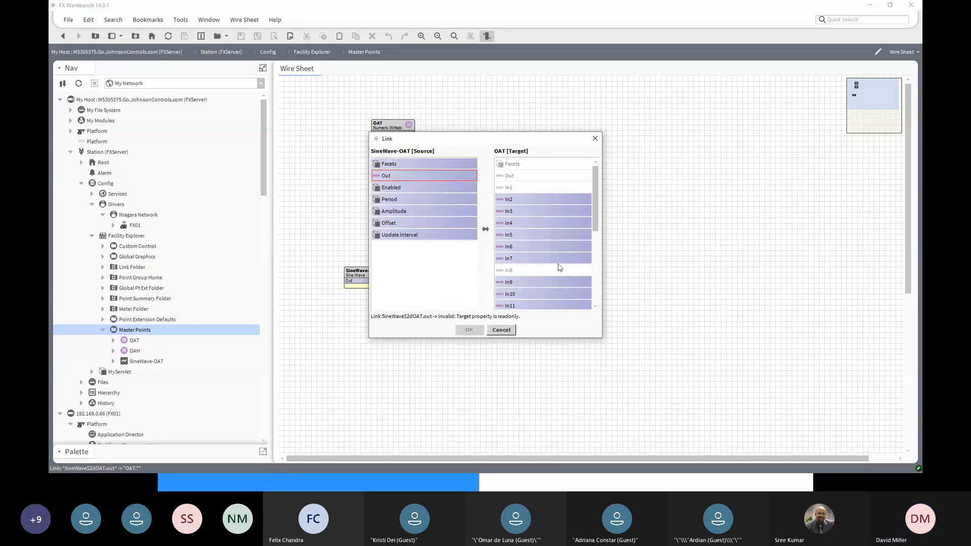
pyautogui.scroll(-4, 556, 263)
pyautogui.click(546, 294)
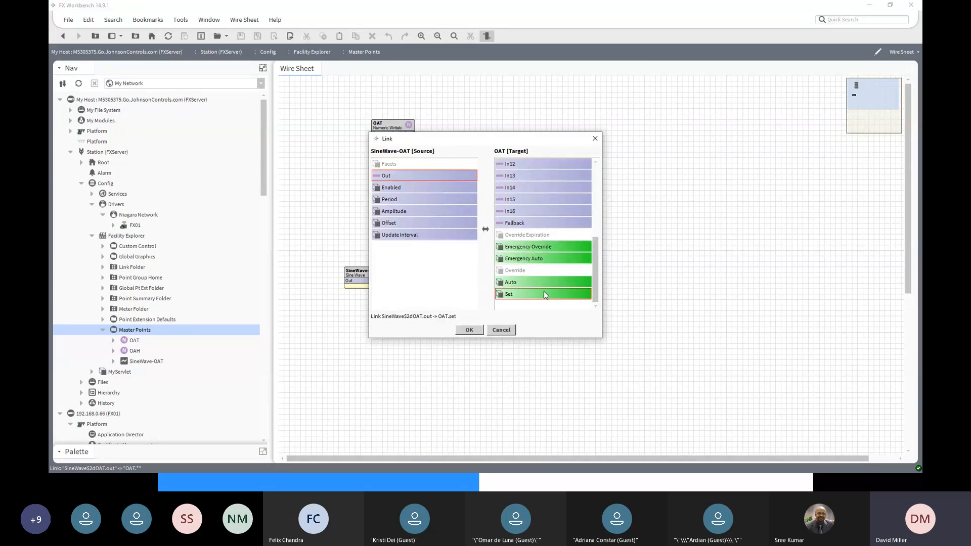
pyautogui.click(529, 225)
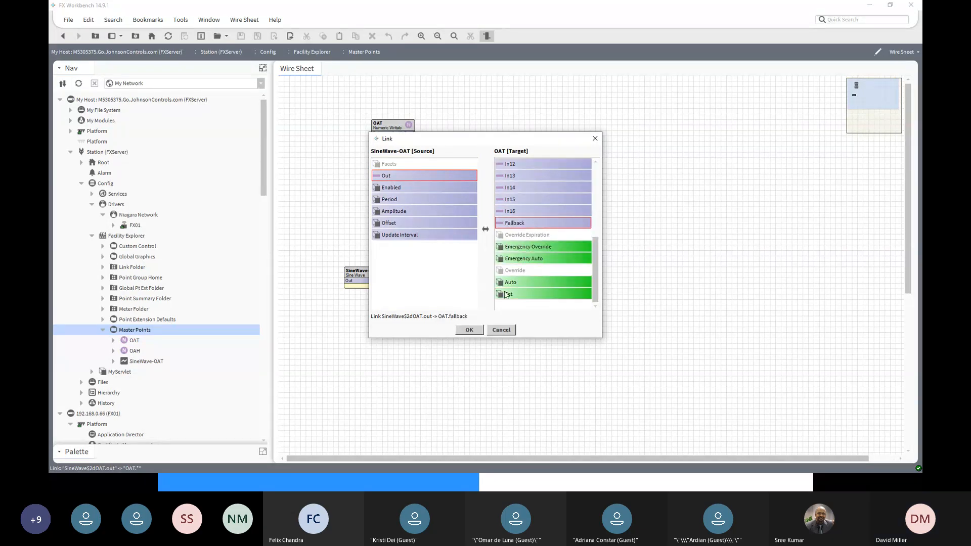
pyautogui.click(470, 330)
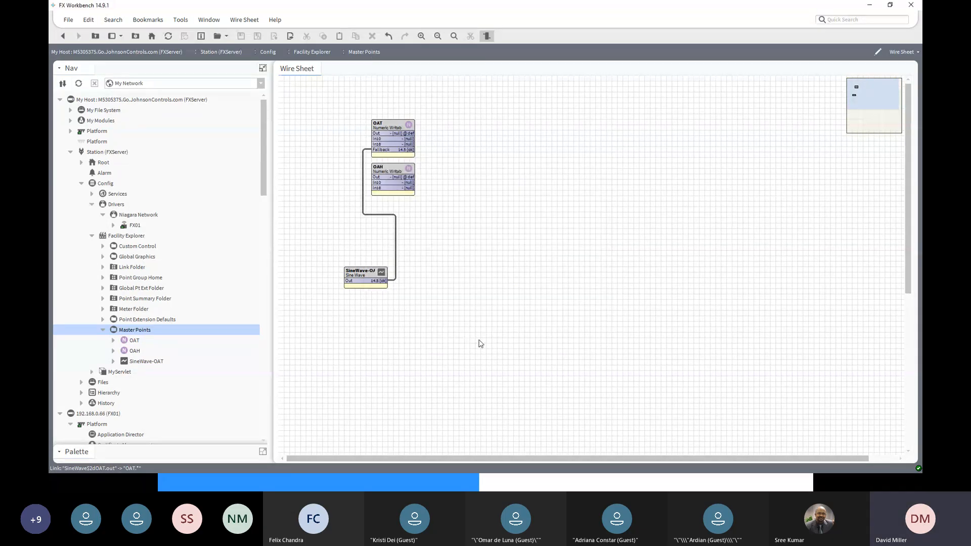
# - Set the OAH master point's value to 63 using its Set action
pyautogui.rightClick(392, 167)
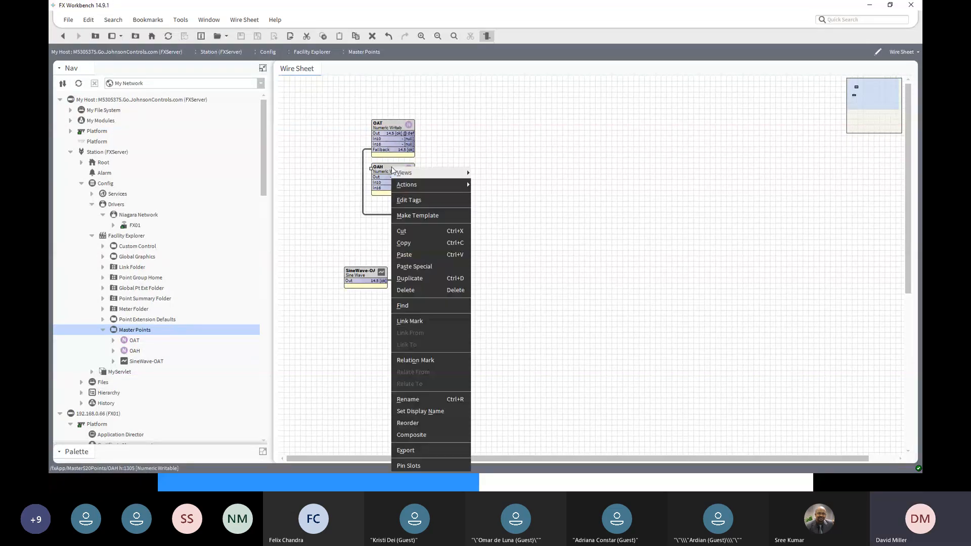
pyautogui.moveTo(430, 187)
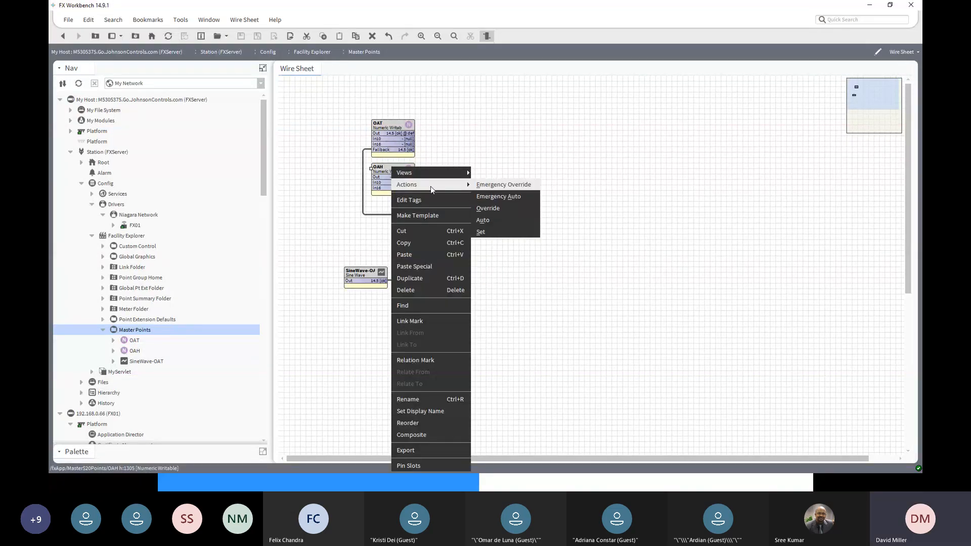
pyautogui.click(491, 231)
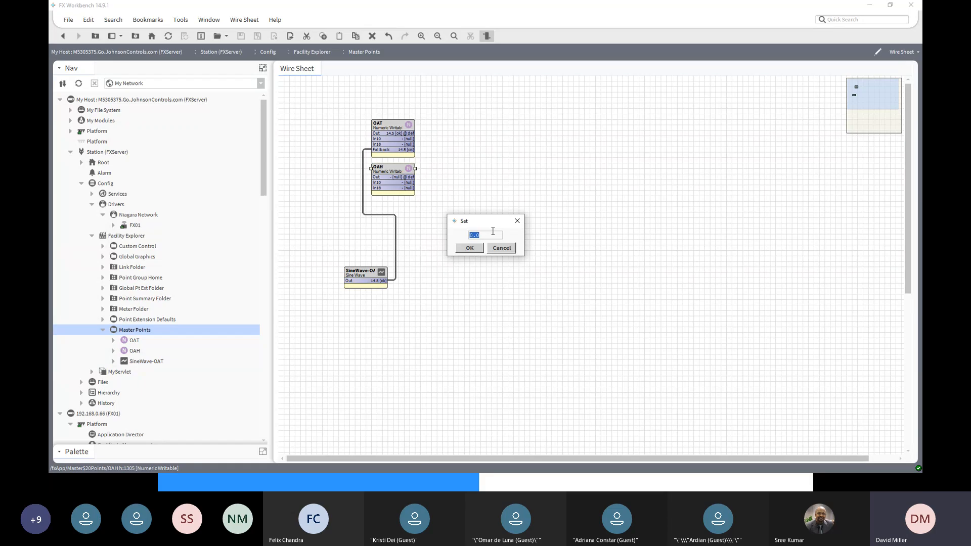
pyautogui.write('6')
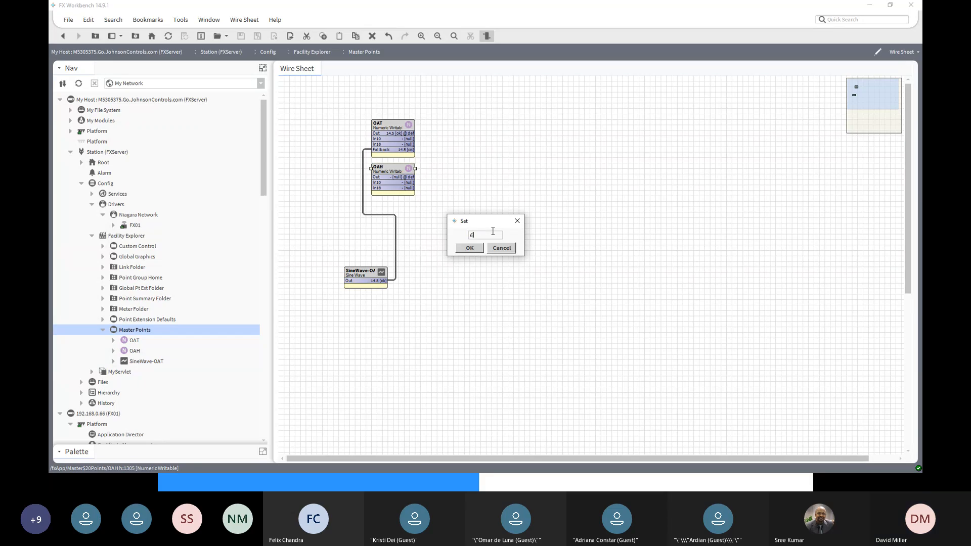
pyautogui.write('3')
pyautogui.click(470, 248)
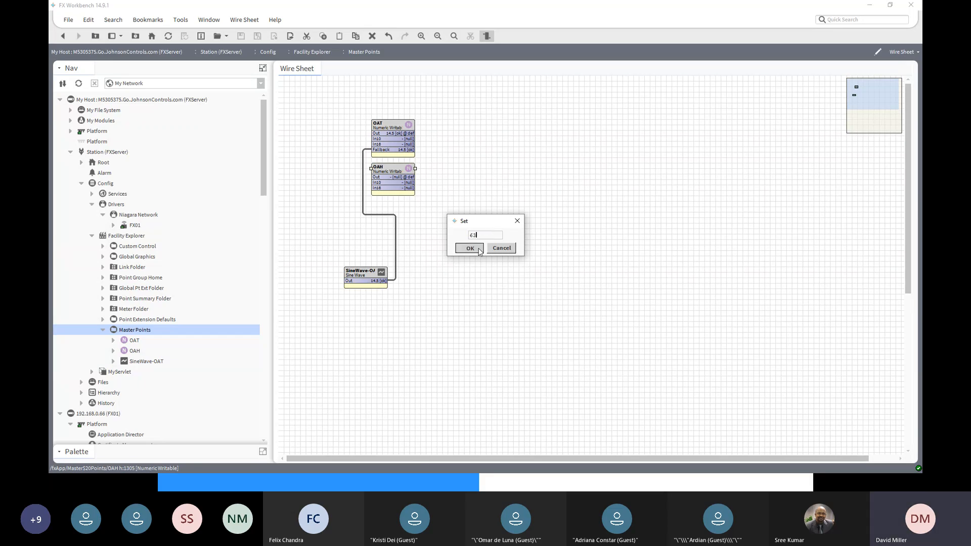
pyautogui.rightClick(388, 172)
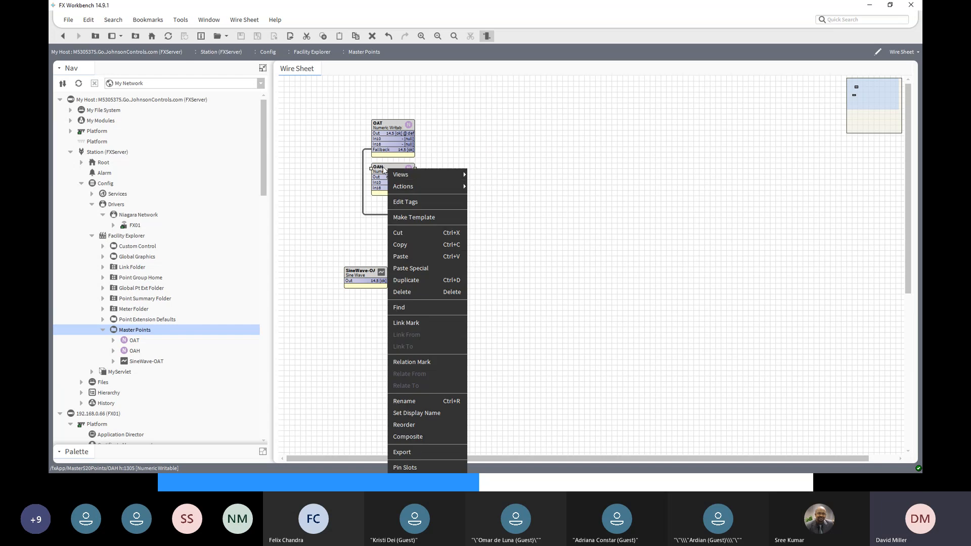
pyautogui.click(389, 126)
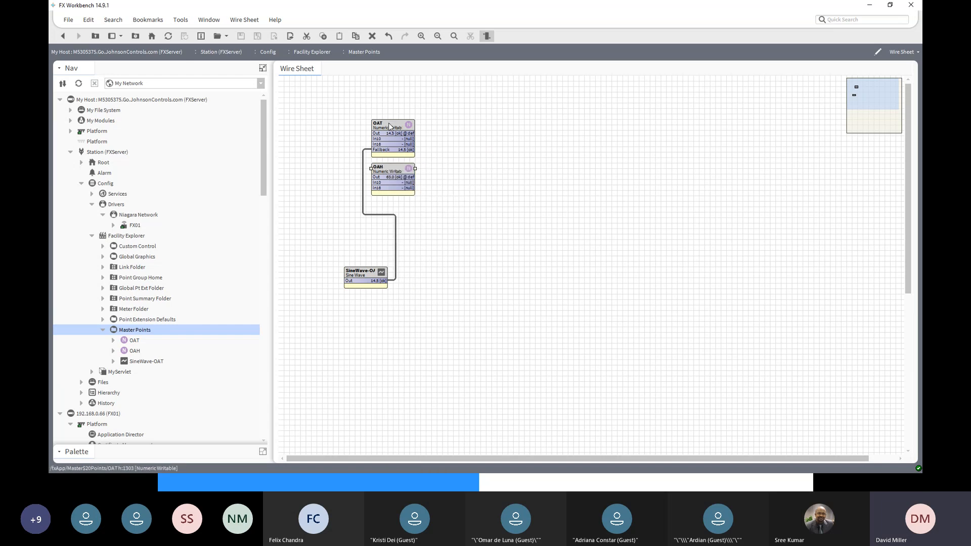
# - Open the units facet of the OAH master point for editing
pyautogui.doubleClick(396, 165)
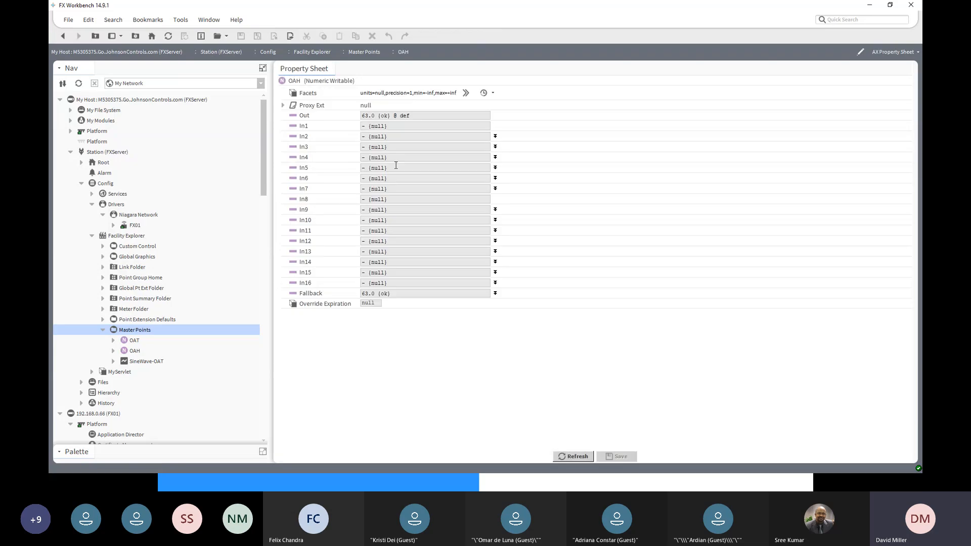
pyautogui.click(464, 96)
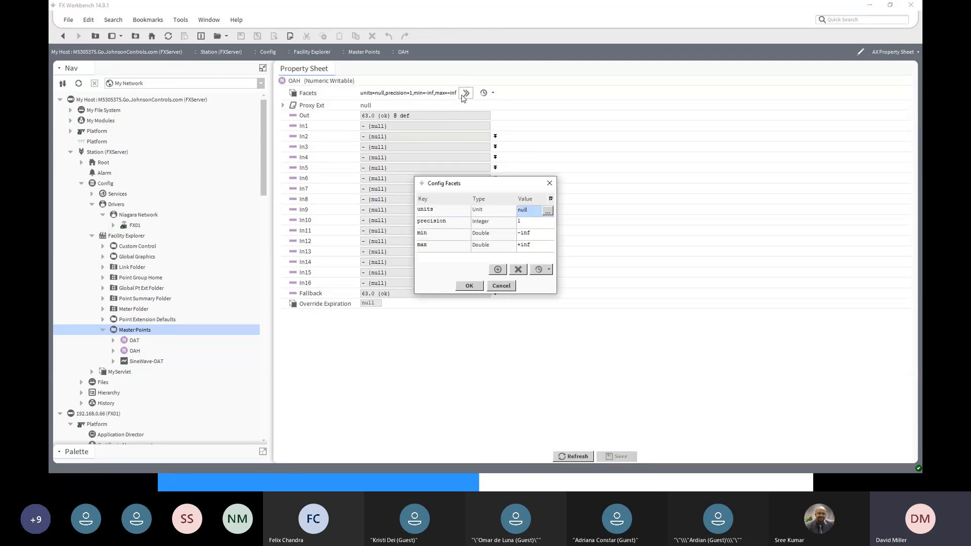
pyautogui.click(548, 211)
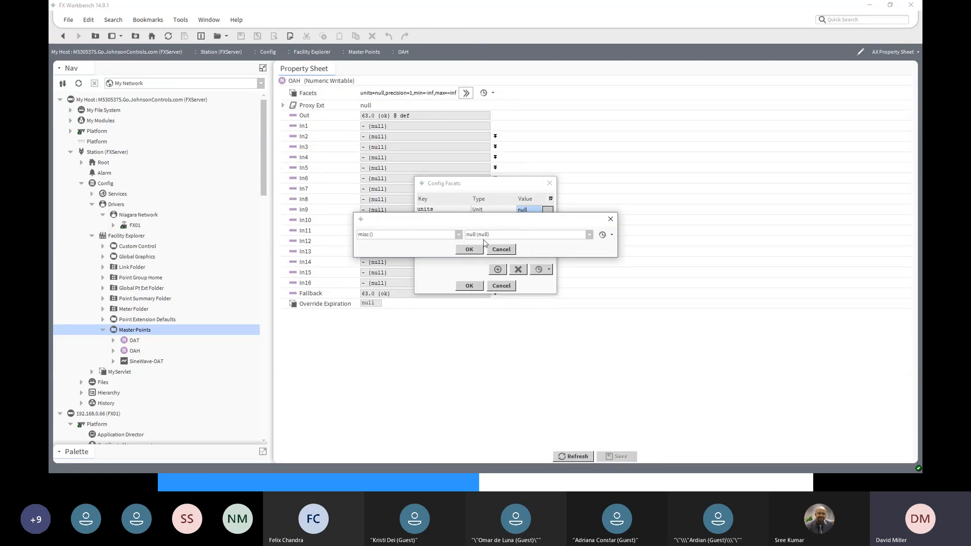
# - Look through the unit categories for one that covers humidity
pyautogui.click(458, 234)
pyautogui.moveTo(461, 269); pyautogui.dragTo(461, 287)
pyautogui.scroll(-8, 462, 286)
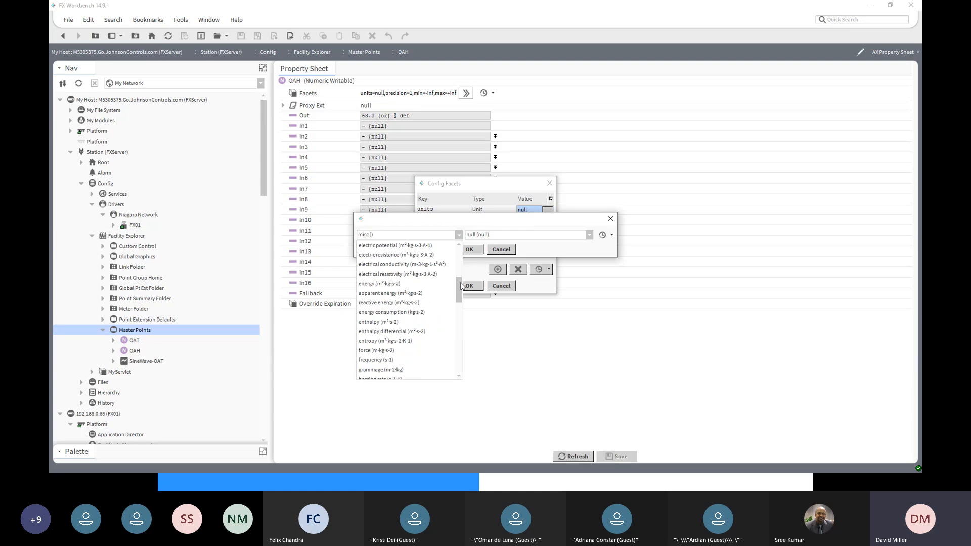
pyautogui.scroll(-4, 461, 286)
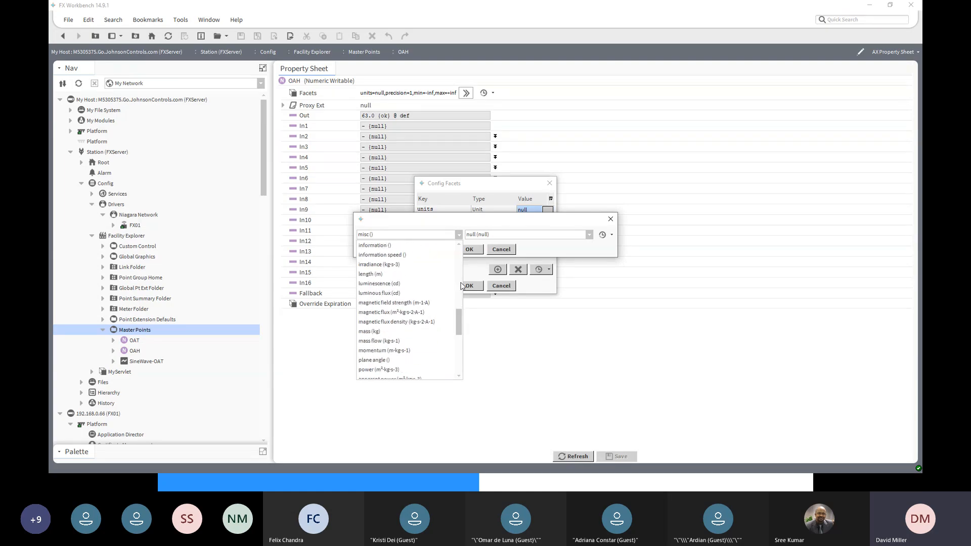
pyautogui.scroll(1, 461, 287)
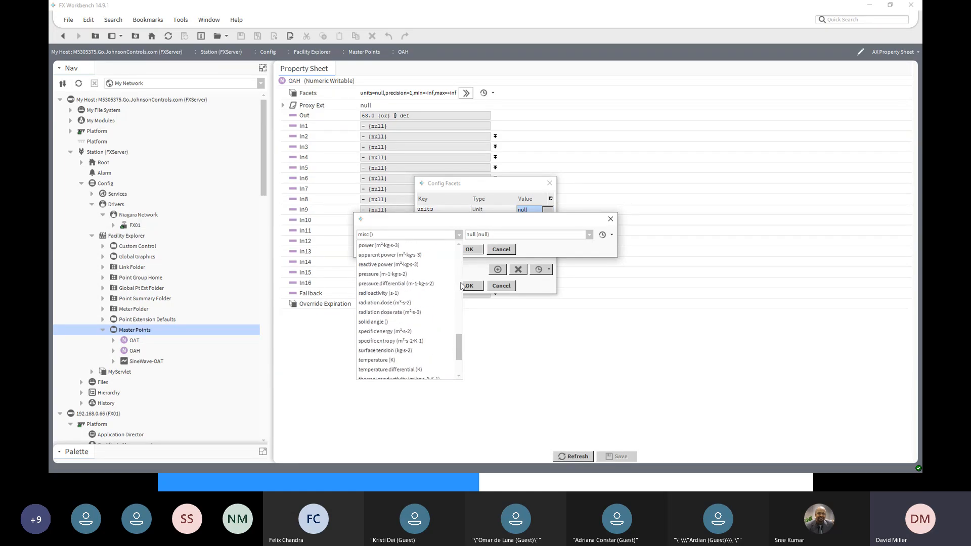
pyautogui.scroll(-7, 461, 286)
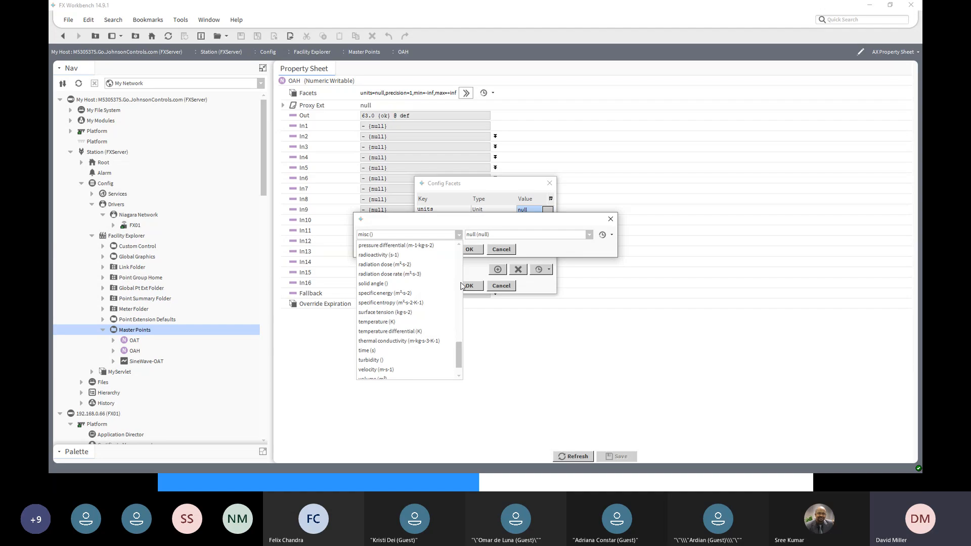
pyautogui.scroll(-2, 461, 287)
pyautogui.scroll(19, 461, 286)
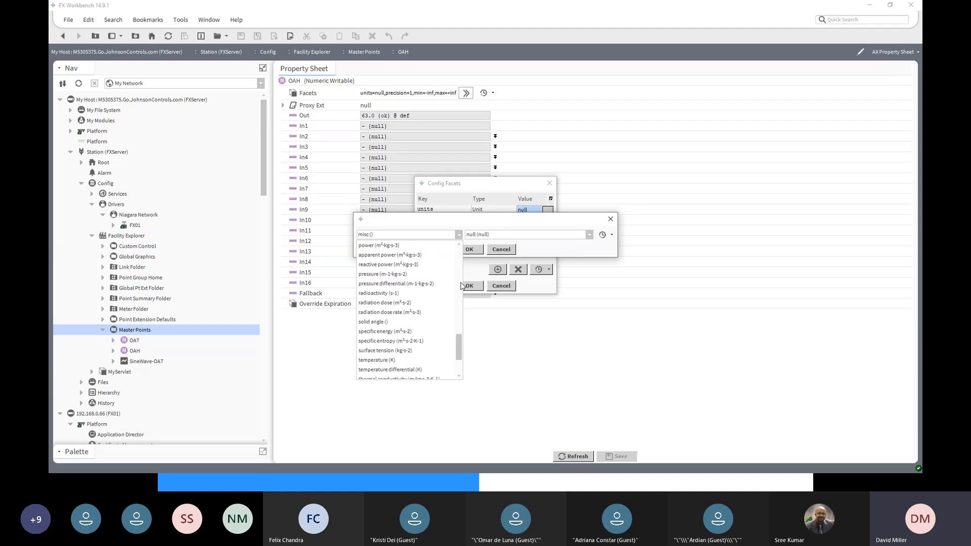
pyautogui.scroll(7, 462, 282)
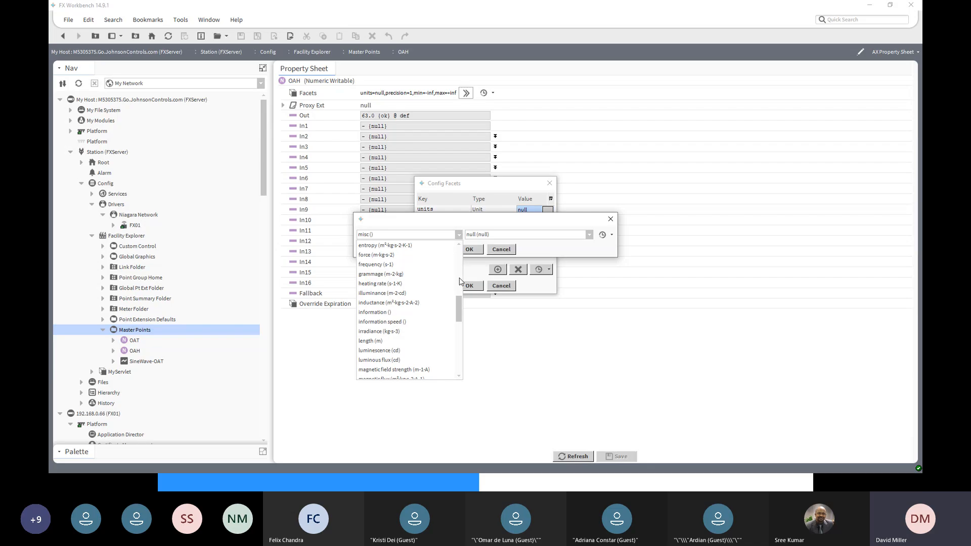
pyautogui.scroll(4, 460, 303)
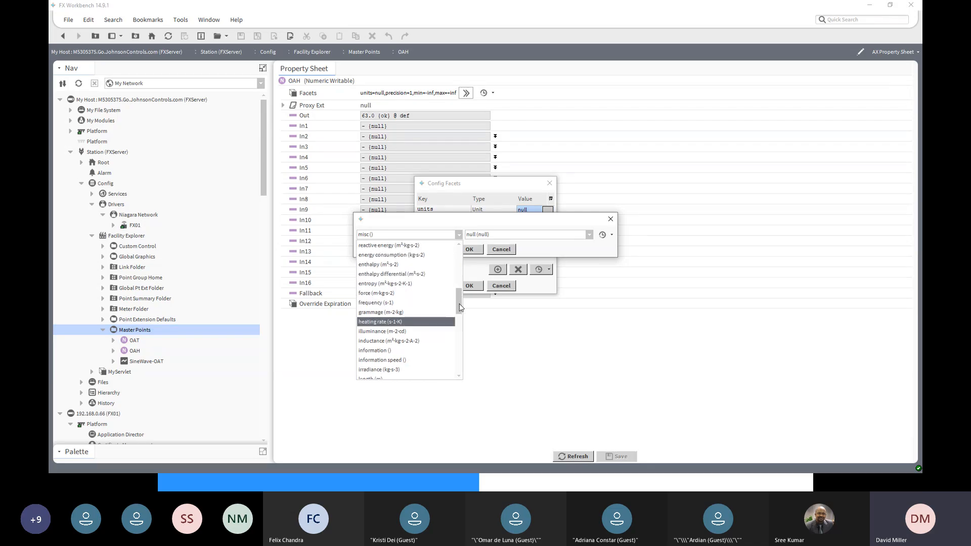
pyautogui.scroll(15, 459, 304)
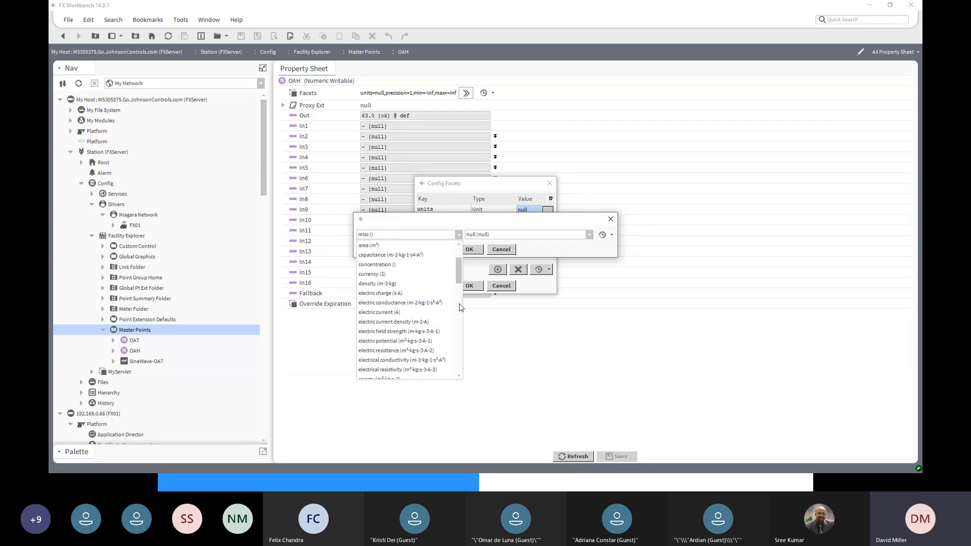
pyautogui.scroll(5, 460, 306)
pyautogui.scroll(-7, 460, 308)
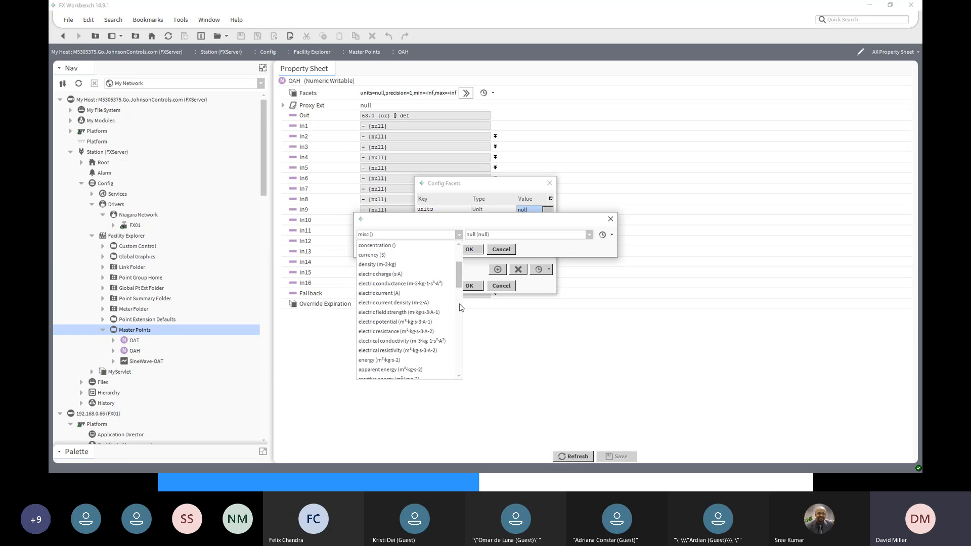
pyautogui.scroll(7, 461, 307)
pyautogui.scroll(-17, 460, 307)
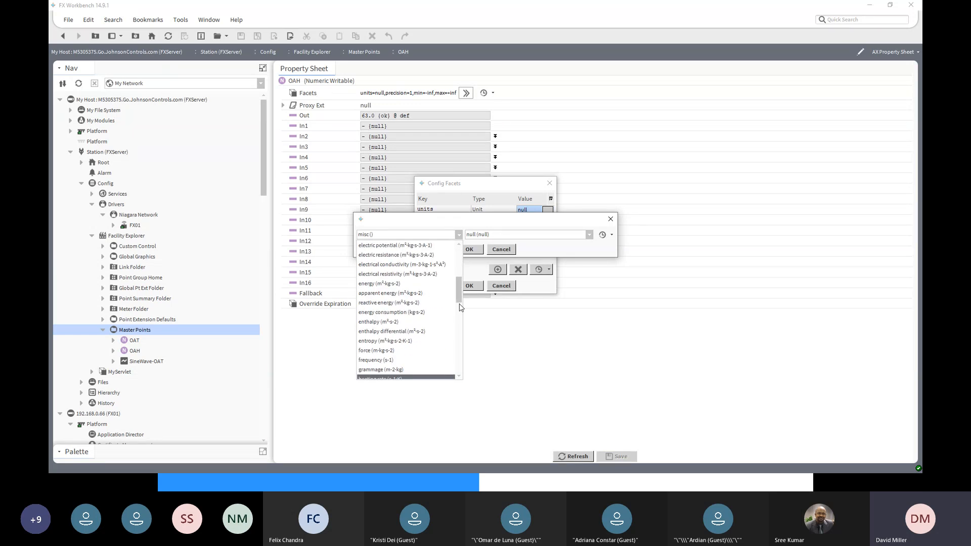
pyautogui.scroll(-7, 457, 307)
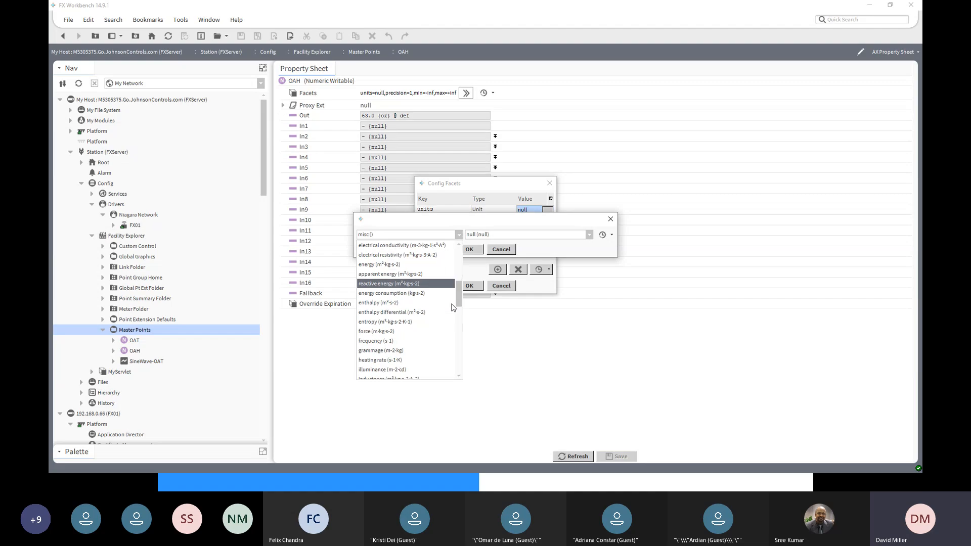
pyautogui.scroll(-7, 453, 307)
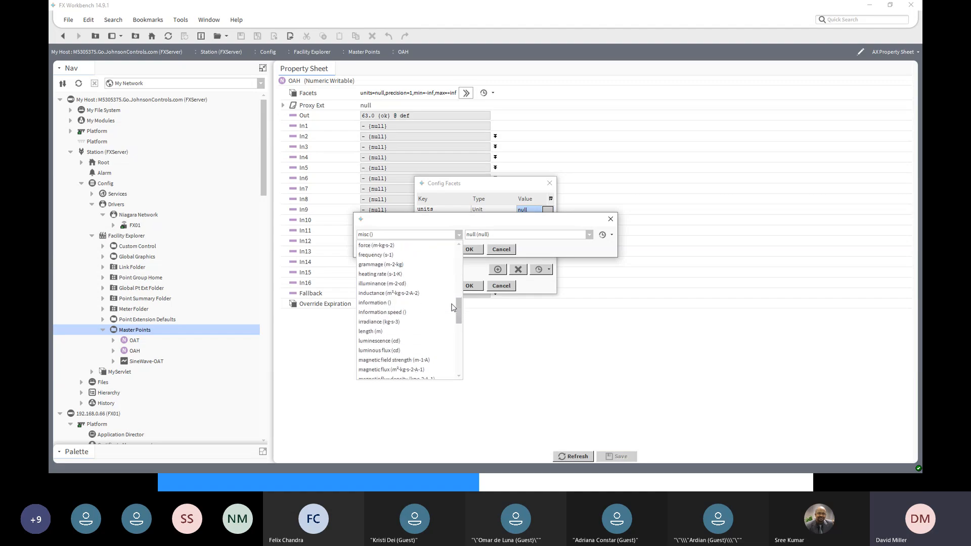
pyautogui.scroll(-2, 453, 307)
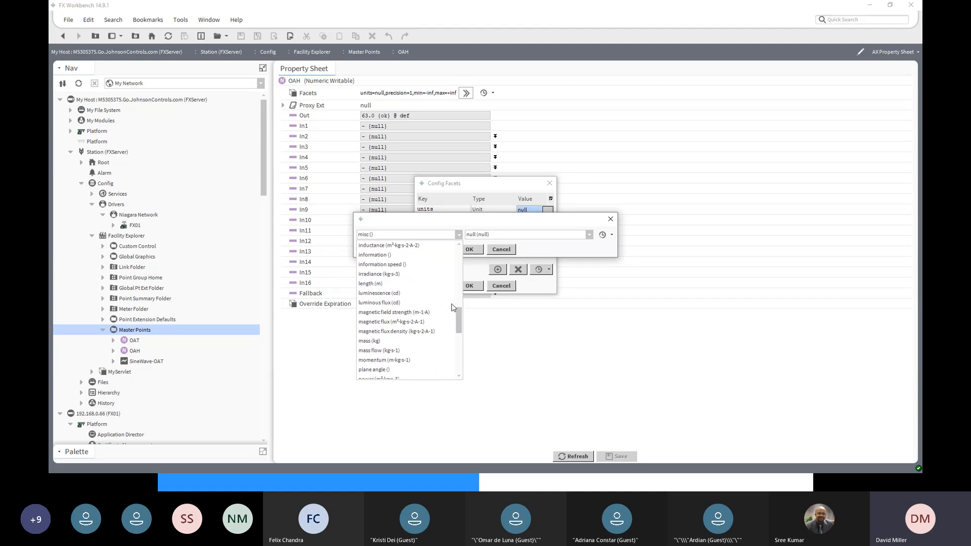
pyautogui.scroll(-4, 453, 307)
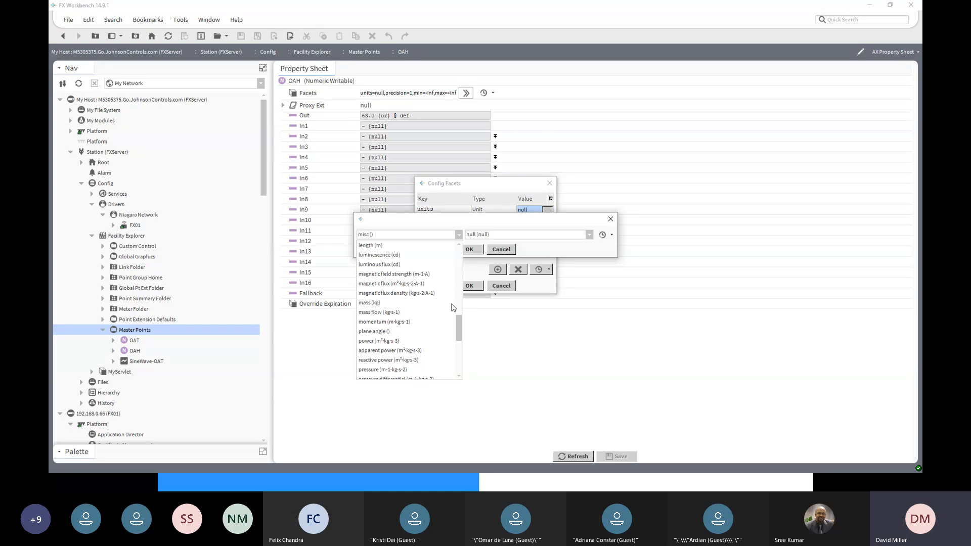
pyautogui.scroll(-12, 454, 307)
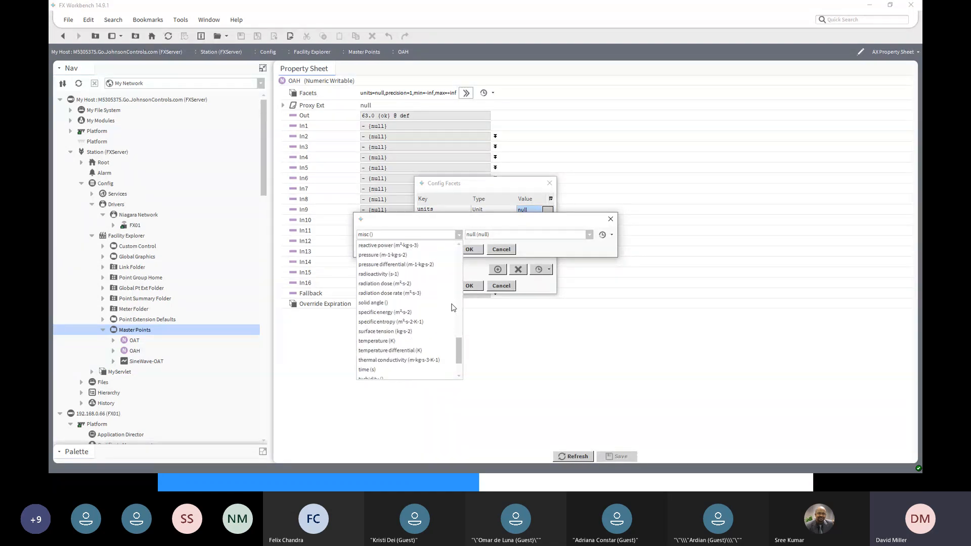
pyautogui.scroll(-2, 453, 307)
pyautogui.scroll(-2, 453, 307)
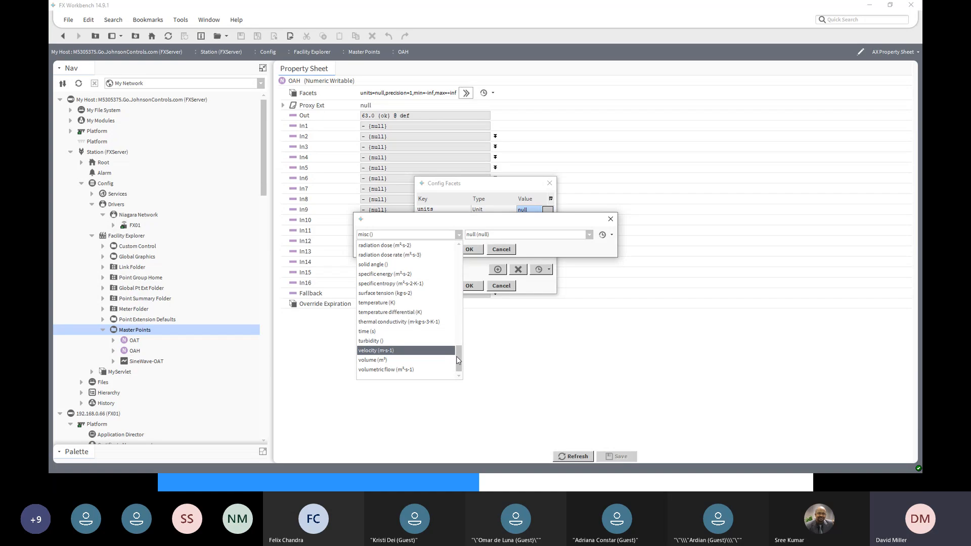
pyautogui.scroll(10, 444, 272)
# - Set the OAH point's units to percent relative humidity (%RH) from the misc category and confirm its facets
pyautogui.click(398, 245)
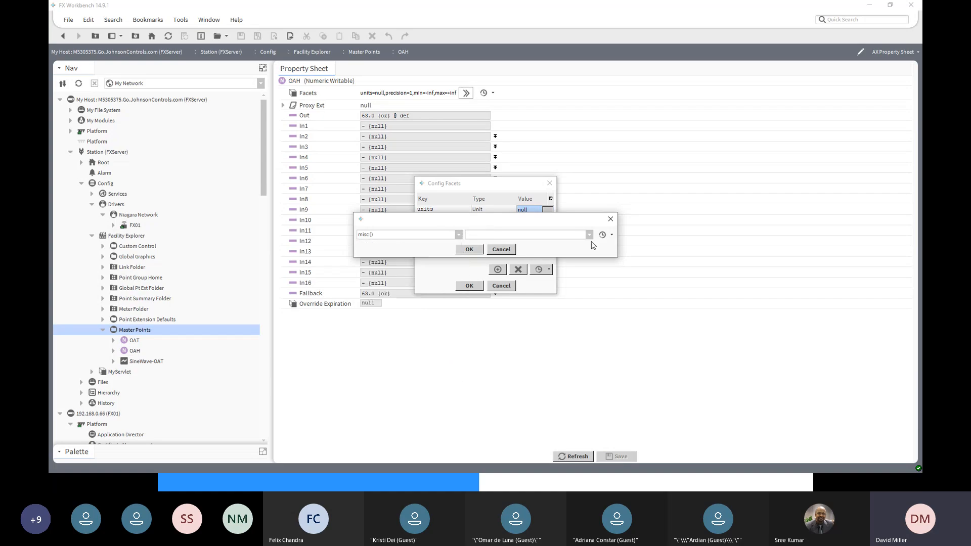
pyautogui.click(589, 235)
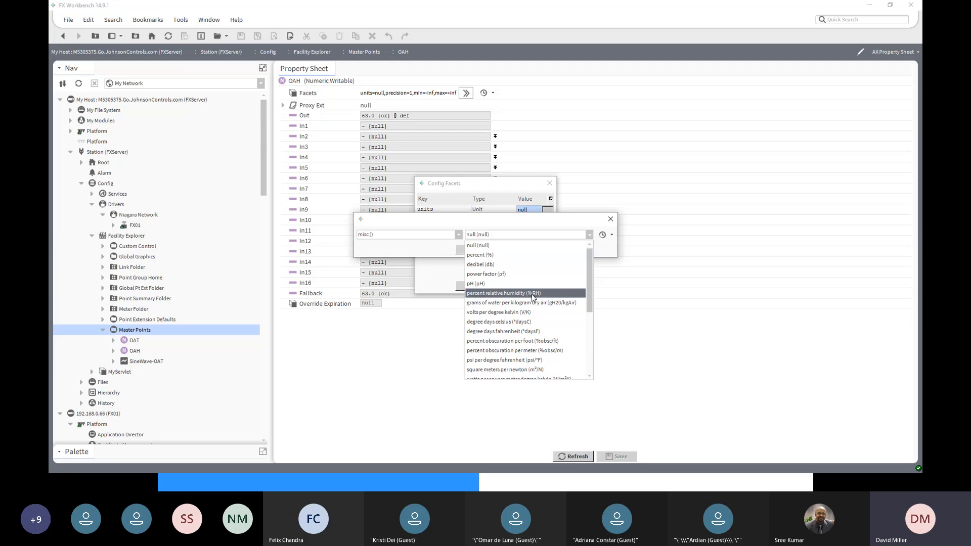
pyautogui.scroll(-1, 532, 297)
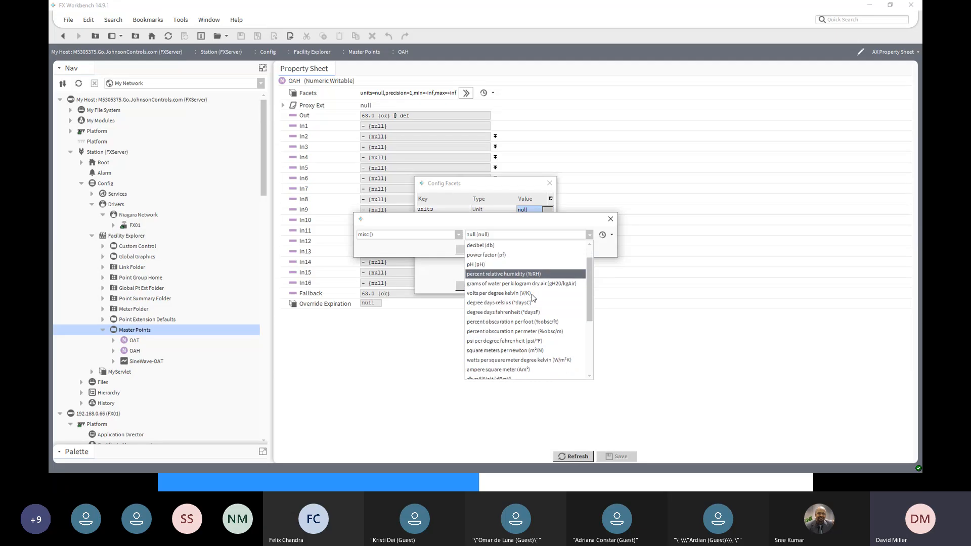
pyautogui.scroll(-3, 532, 297)
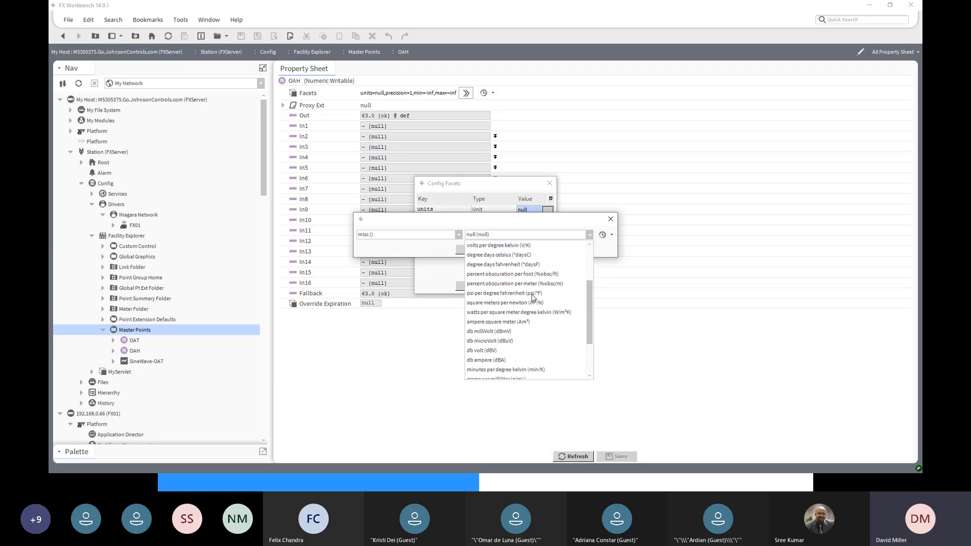
pyautogui.scroll(-3, 532, 298)
pyautogui.scroll(-1, 532, 297)
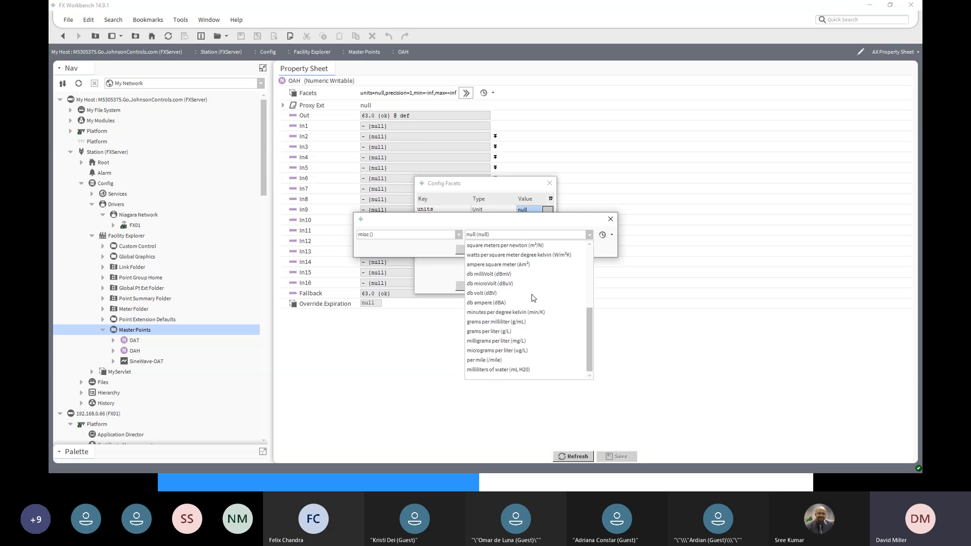
pyautogui.moveTo(591, 336); pyautogui.dragTo(582, 276)
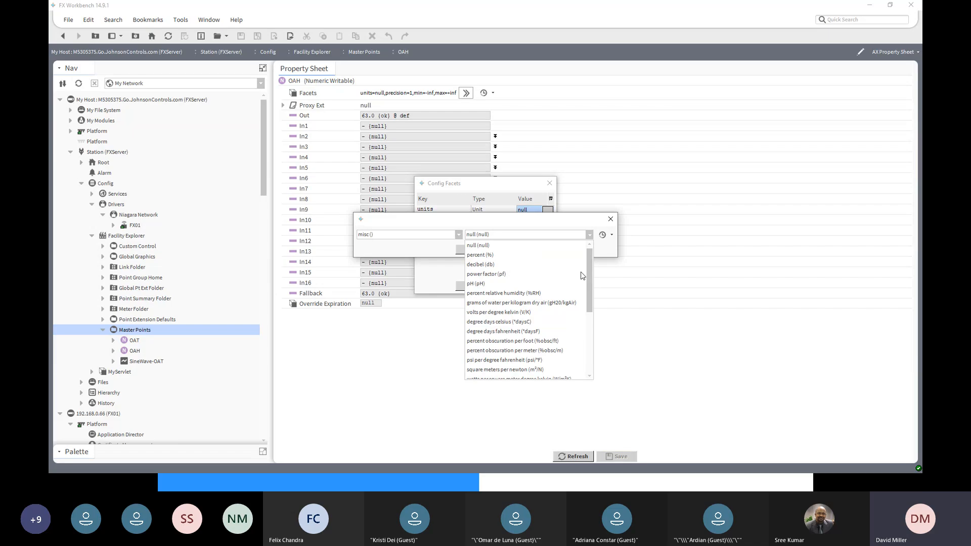
pyautogui.click(504, 294)
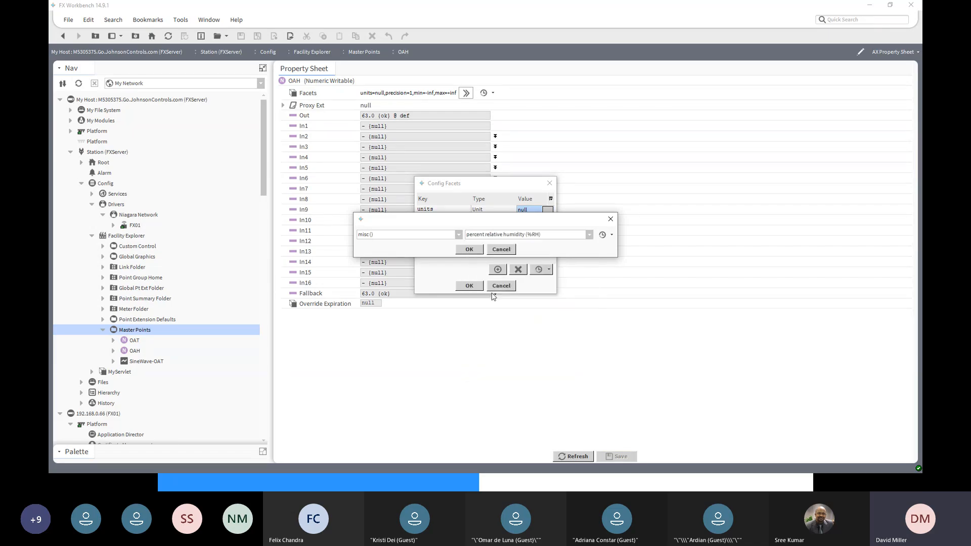
pyautogui.click(469, 250)
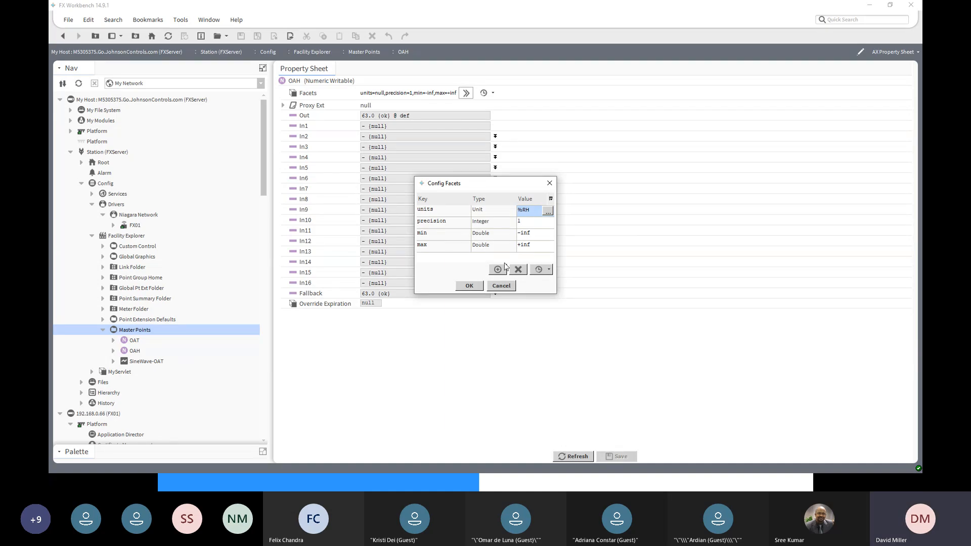
pyautogui.click(469, 286)
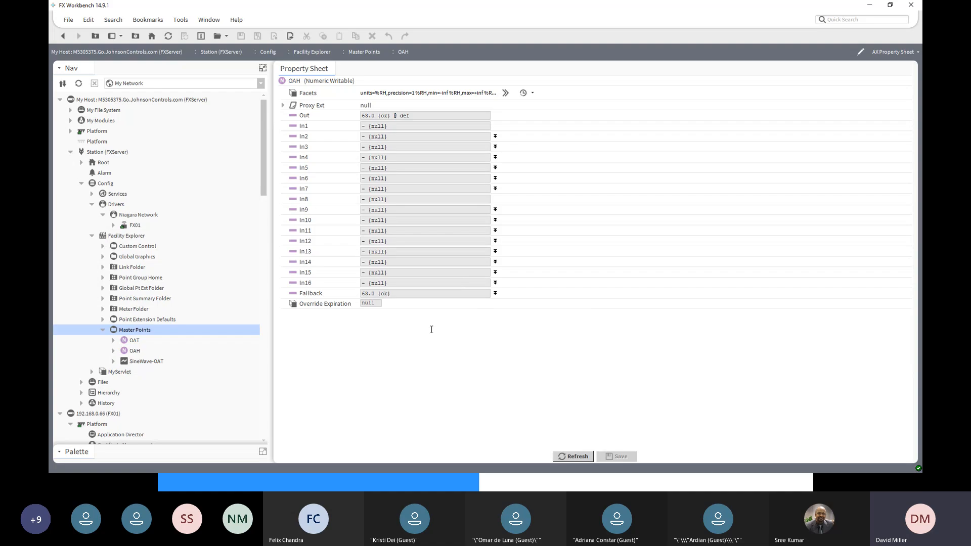
# - Open the OAT master point's units facet for editing and choose the temperature (K) category
pyautogui.click(61, 37)
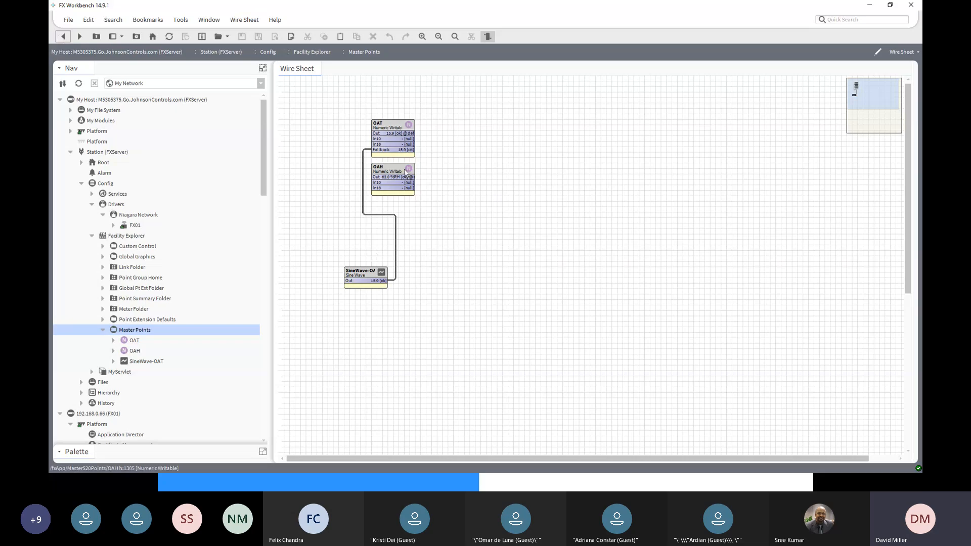
pyautogui.doubleClick(390, 128)
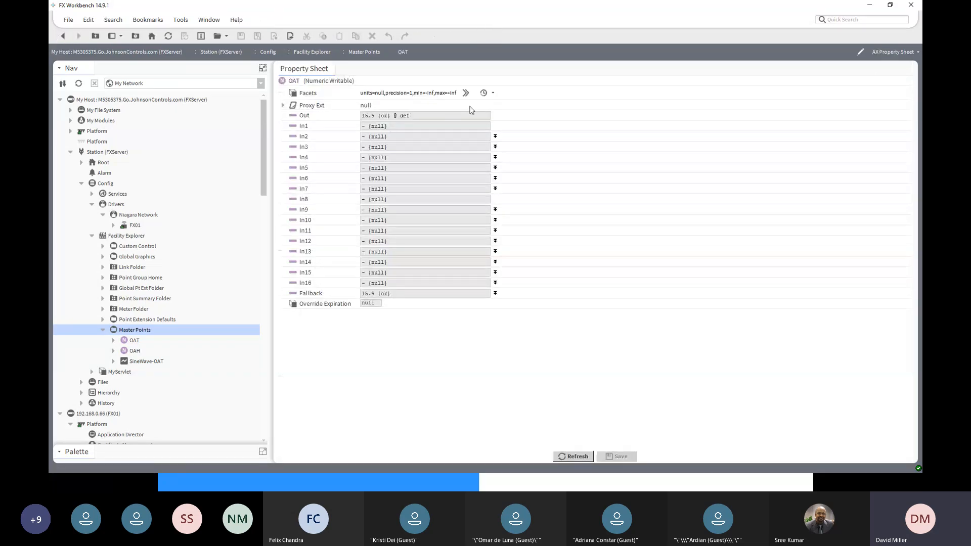
pyautogui.click(466, 93)
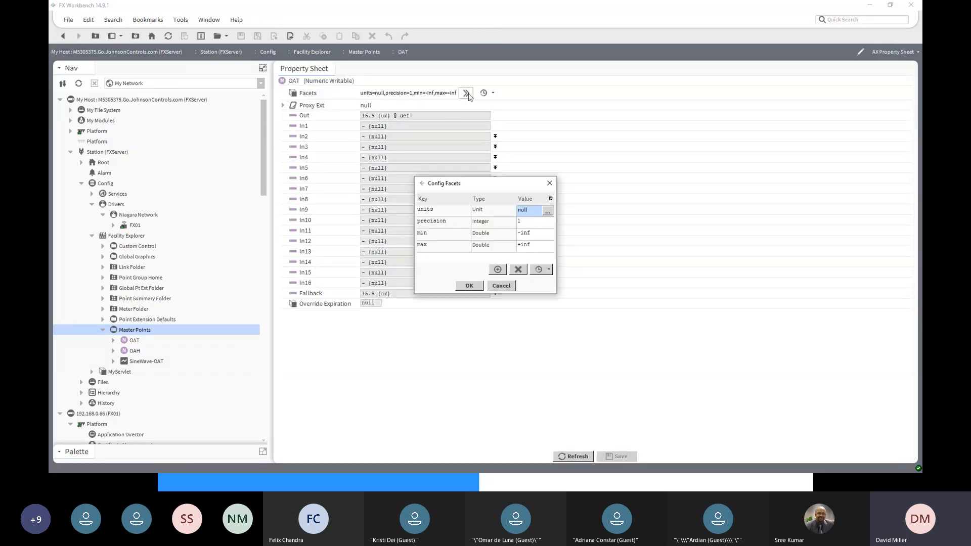
pyautogui.click(548, 211)
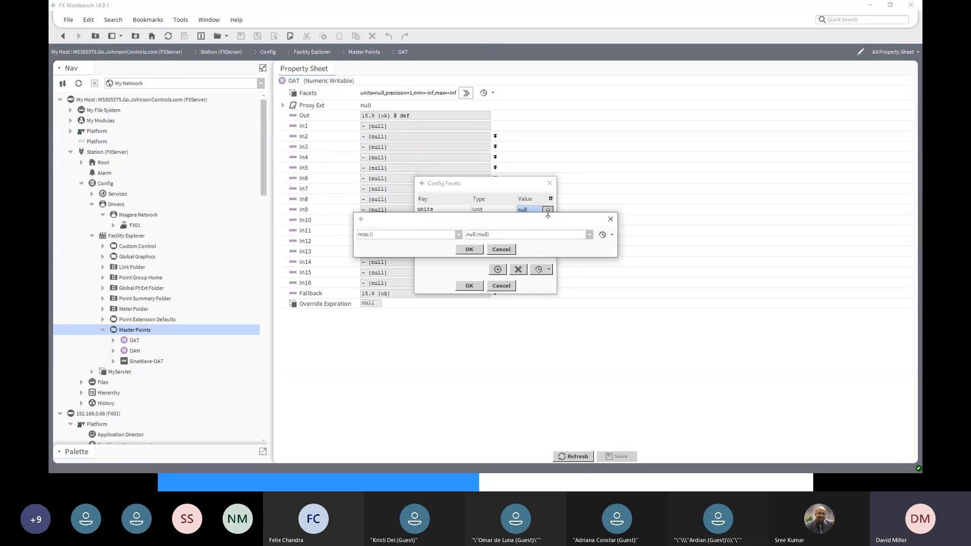
pyautogui.click(459, 235)
pyautogui.scroll(-8, 400, 365)
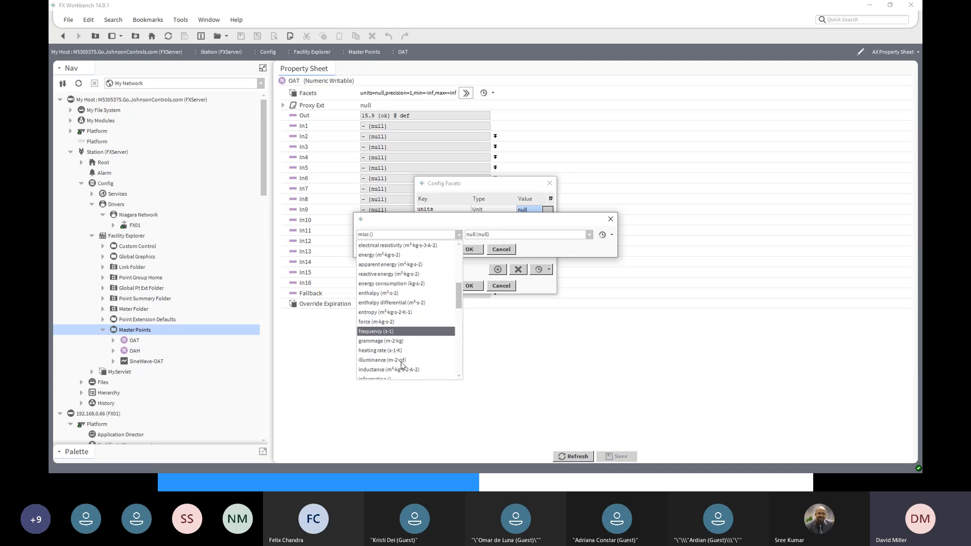
pyautogui.scroll(-5, 402, 365)
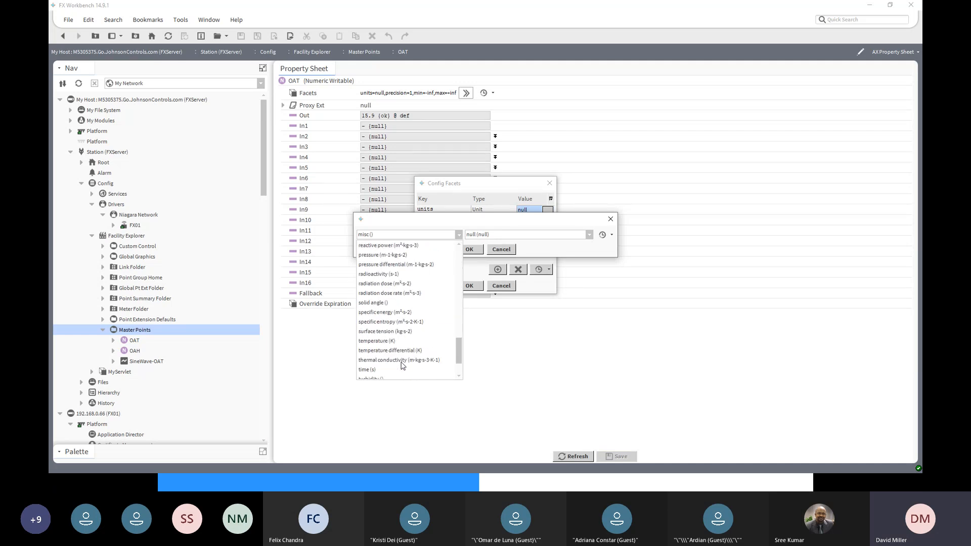
pyautogui.click(390, 342)
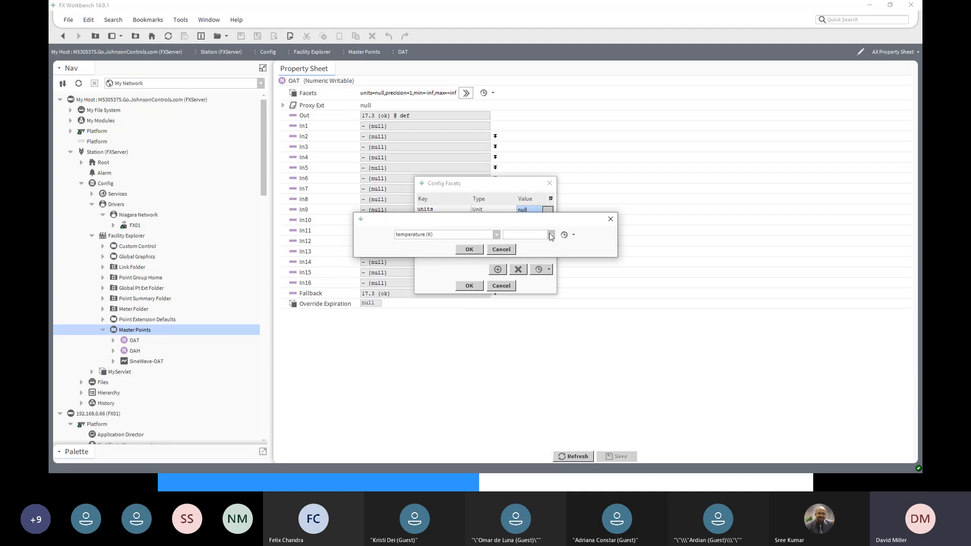
# - Set the OAT point's units to degrees Celsius, save the facets and return to the Master Points wire sheet
pyautogui.click(551, 235)
pyautogui.click(535, 257)
pyautogui.click(469, 249)
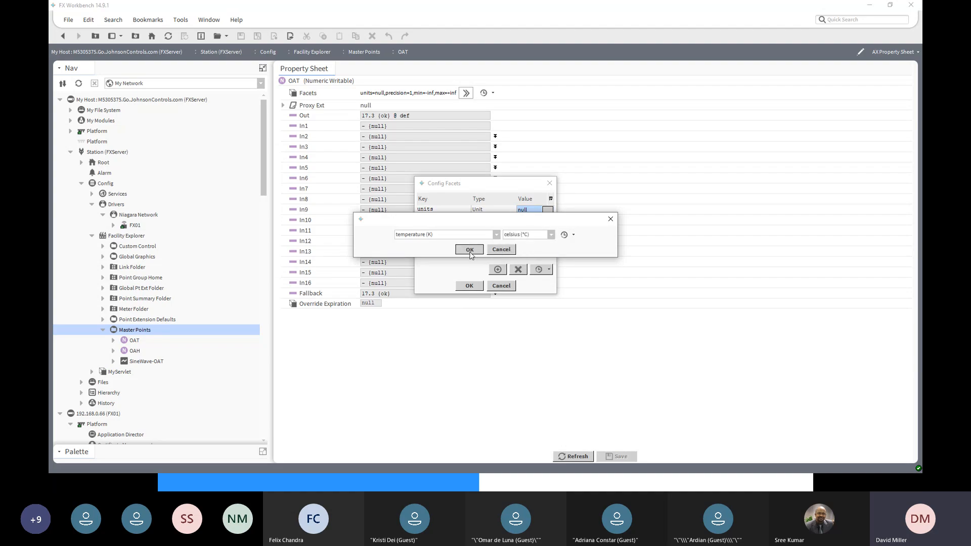
pyautogui.click(475, 286)
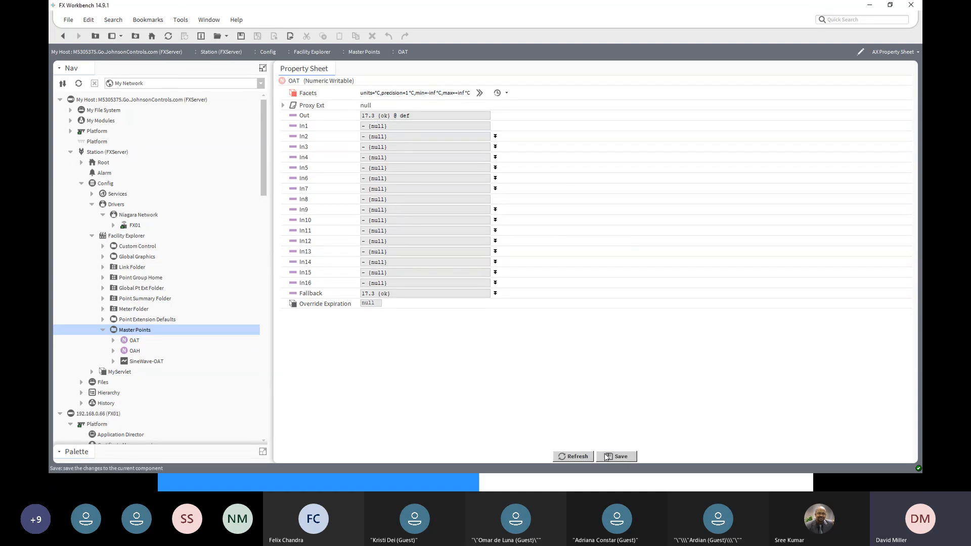
pyautogui.click(582, 456)
pyautogui.click(446, 253)
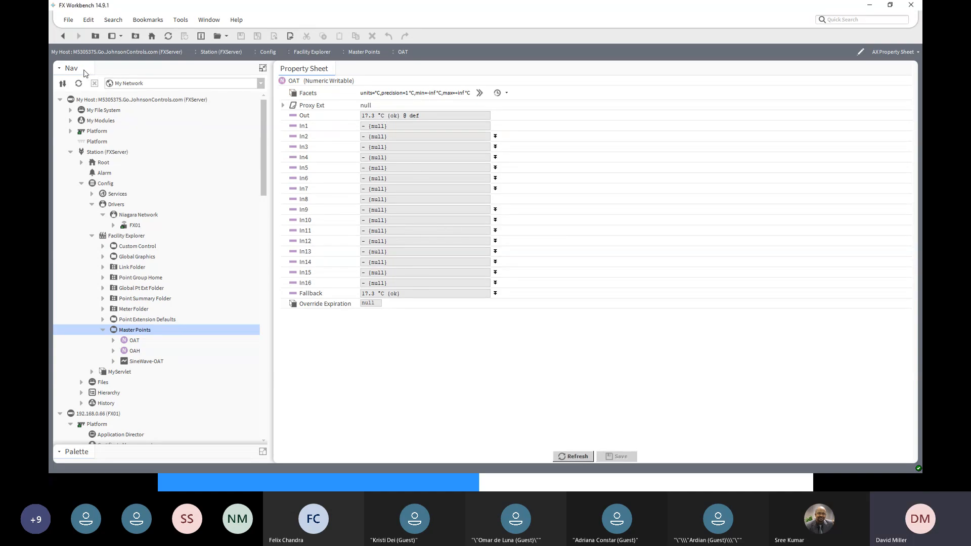
pyautogui.click(61, 36)
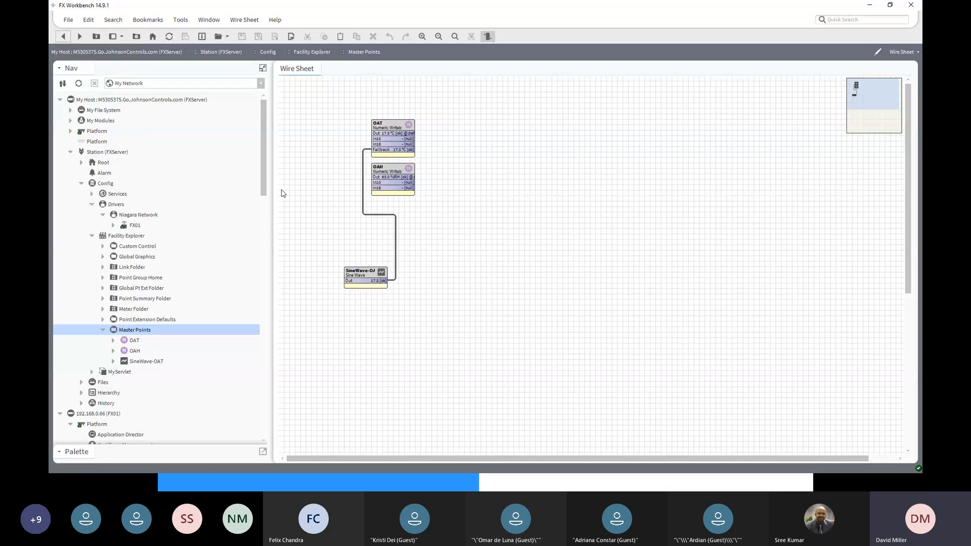
# - Collapse the Bacnet Network in the FX01 station and open its Niagara Network in the Station Manager
pyautogui.moveTo(267, 191); pyautogui.dragTo(277, 282)
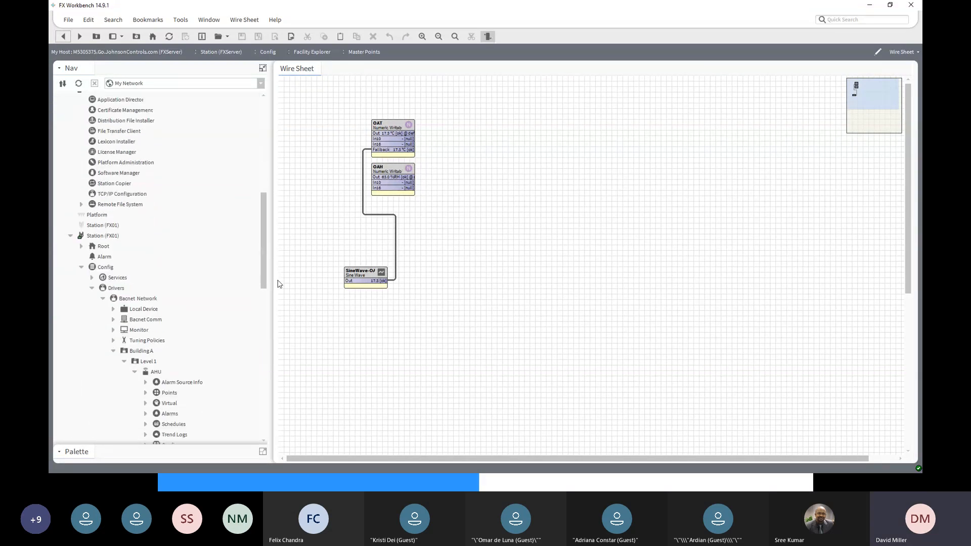
pyautogui.click(100, 237)
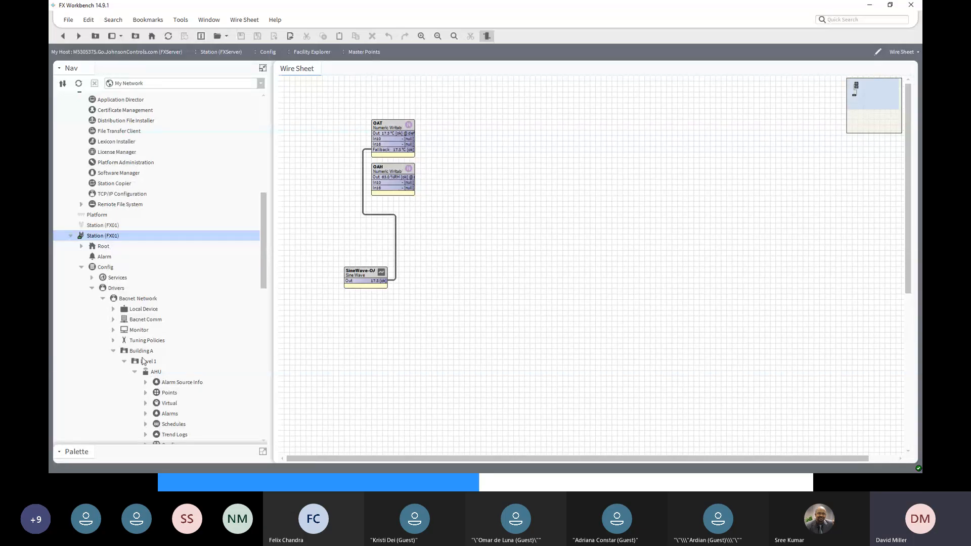
pyautogui.click(112, 352)
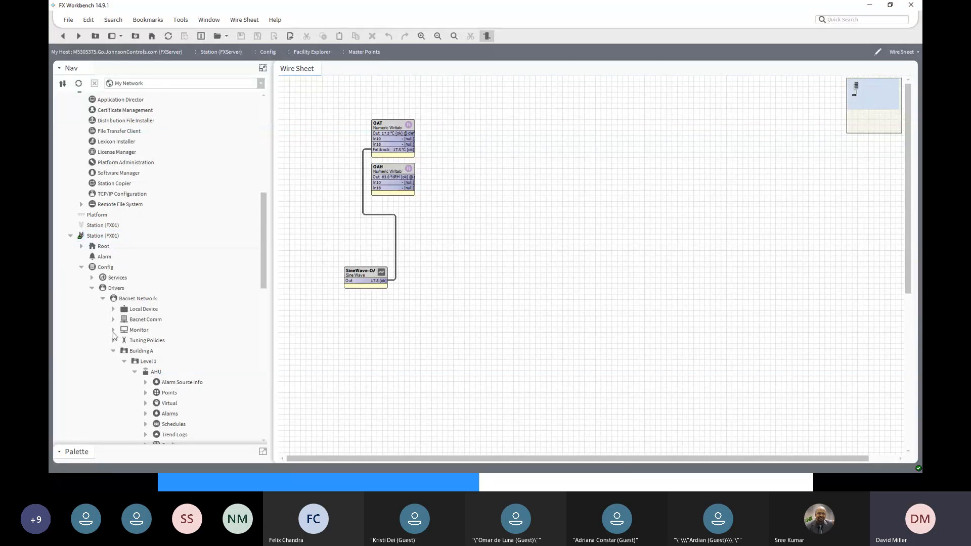
pyautogui.click(103, 299)
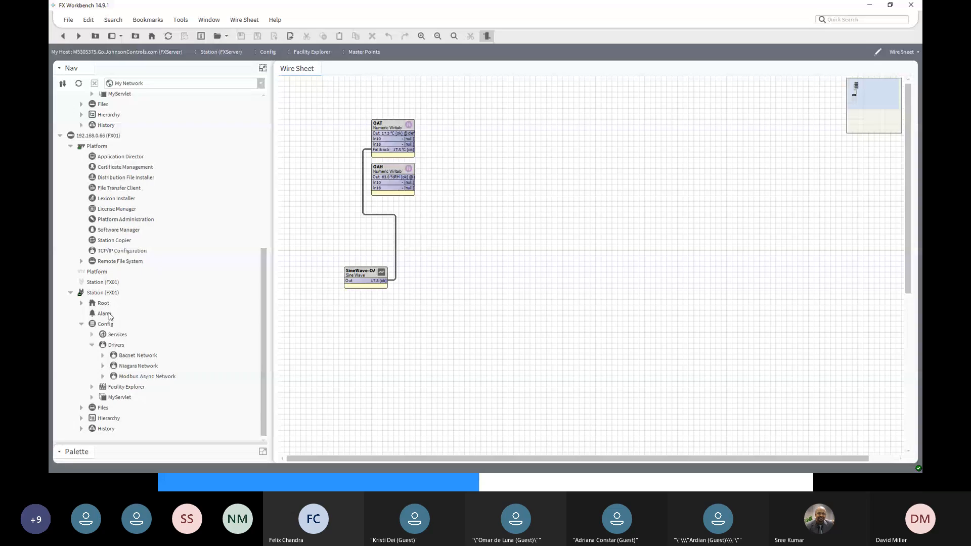
pyautogui.click(129, 367)
pyautogui.click(103, 366)
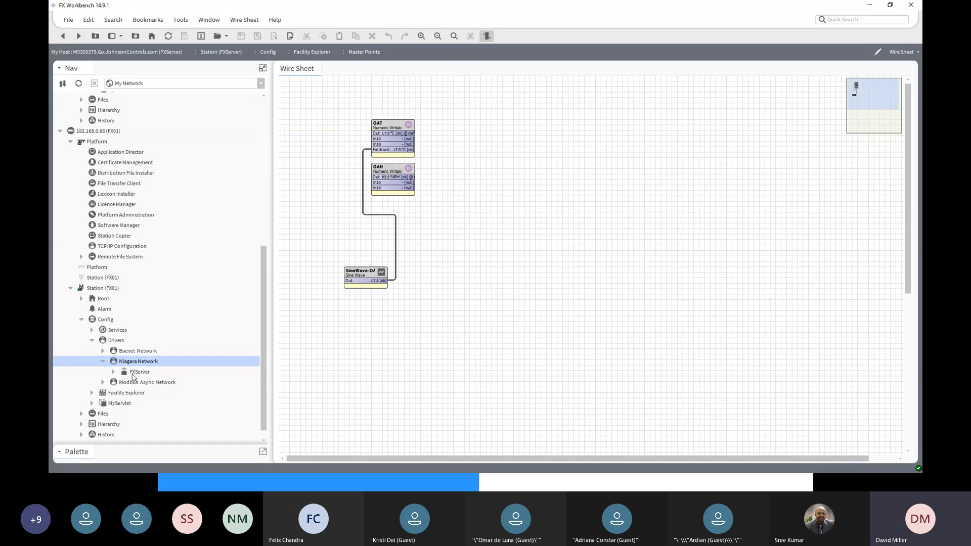
pyautogui.doubleClick(131, 363)
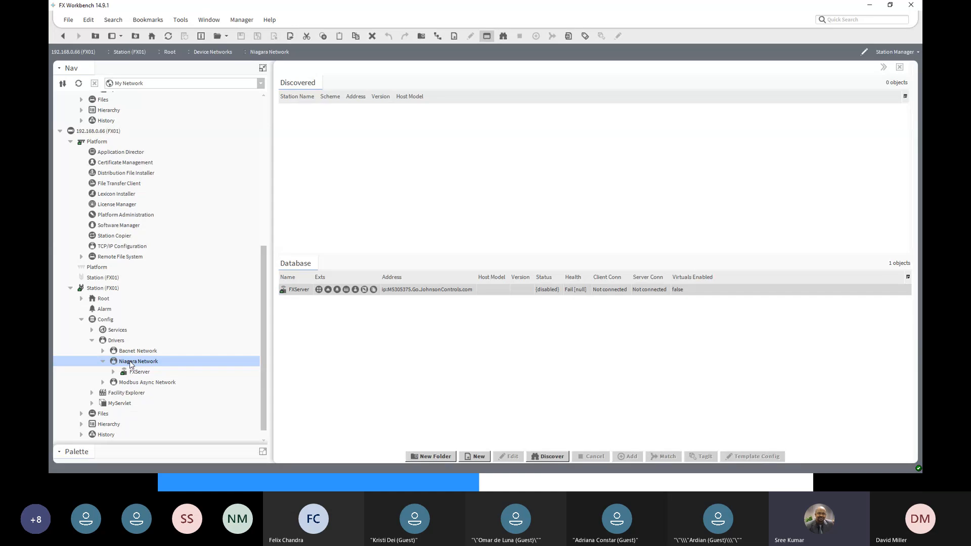
# - Open the FX01 platform's TCP/IP Configuration to view its IPv4 settings, authenticating with the remembered credentials
pyautogui.click(98, 133)
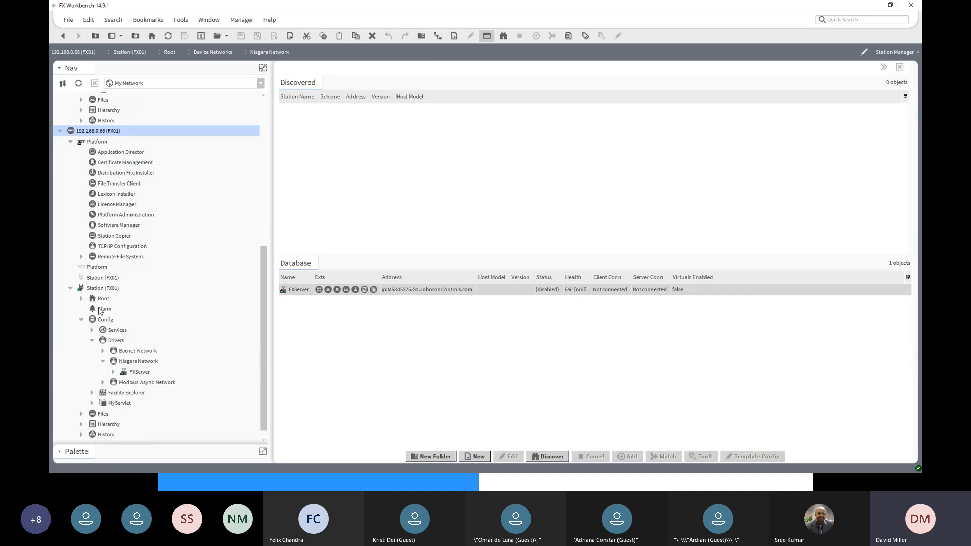
pyautogui.click(90, 291)
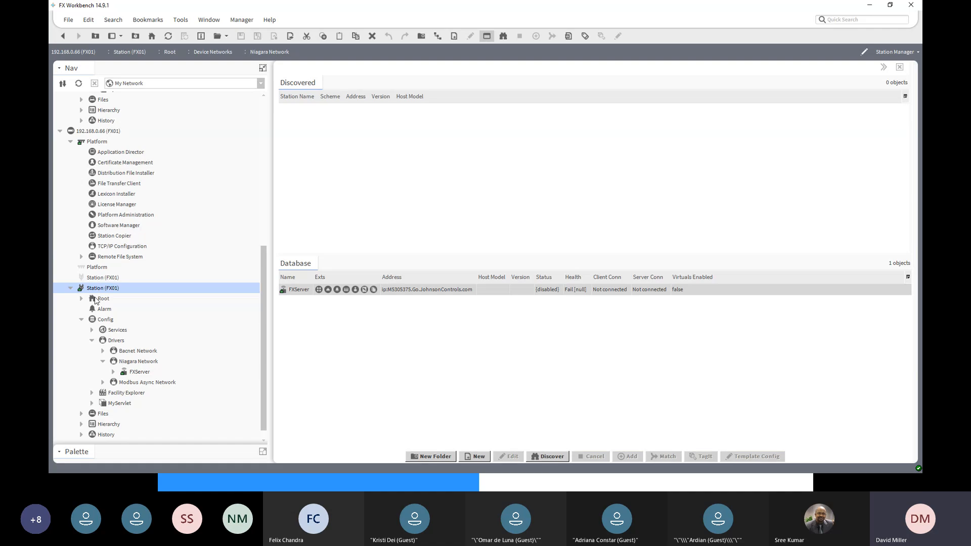
pyautogui.click(98, 143)
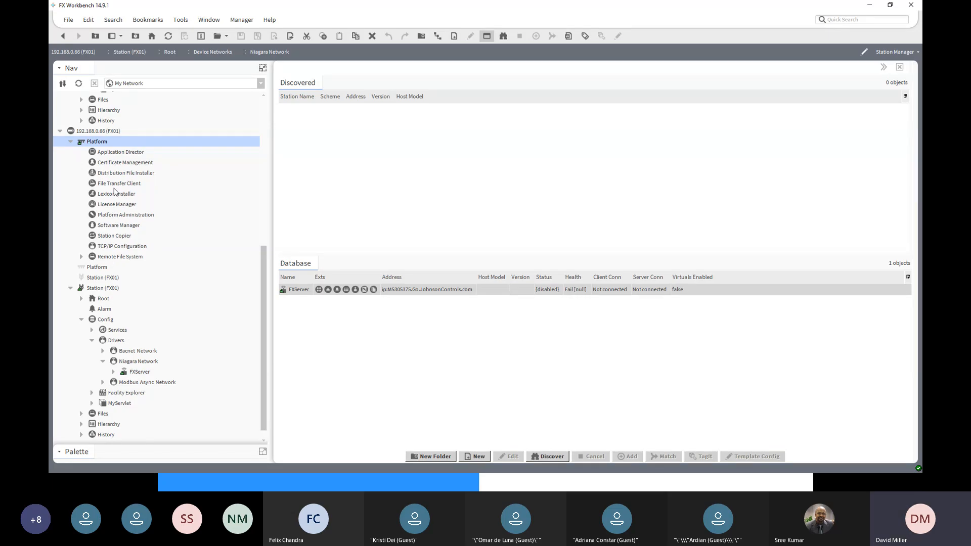
pyautogui.doubleClick(107, 250)
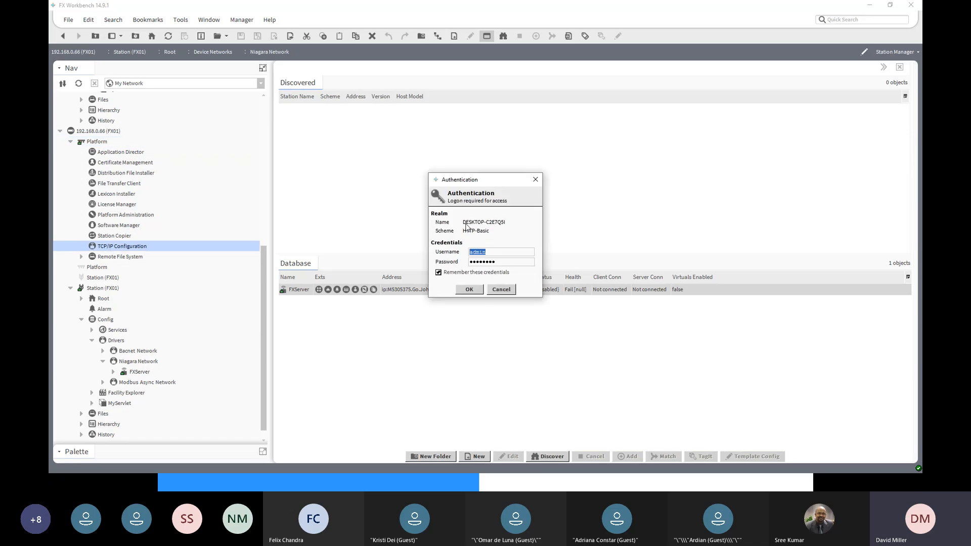
pyautogui.click(474, 287)
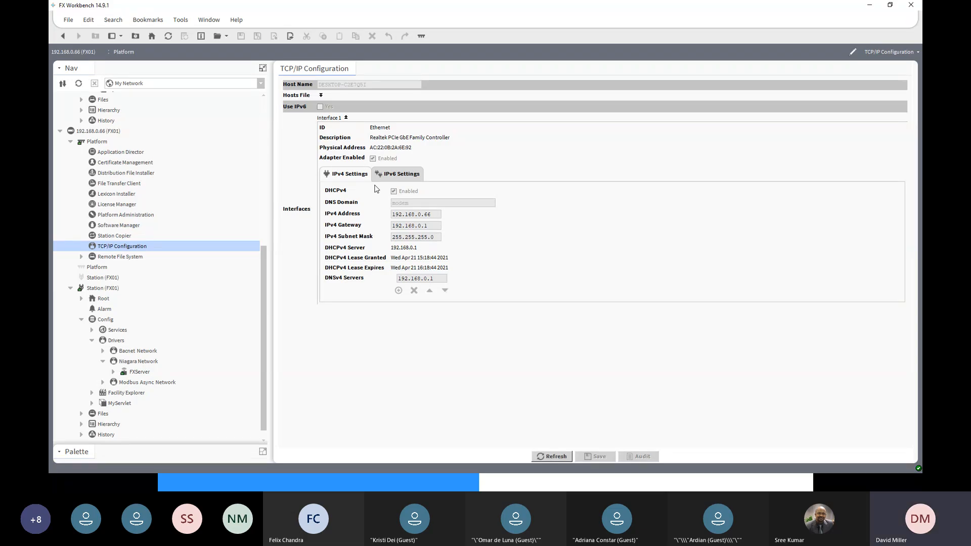
# - Open the property sheet of the FX01 station under FXServer's Niagara Network to check its address and client connection
pyautogui.scroll(1, 265, 272)
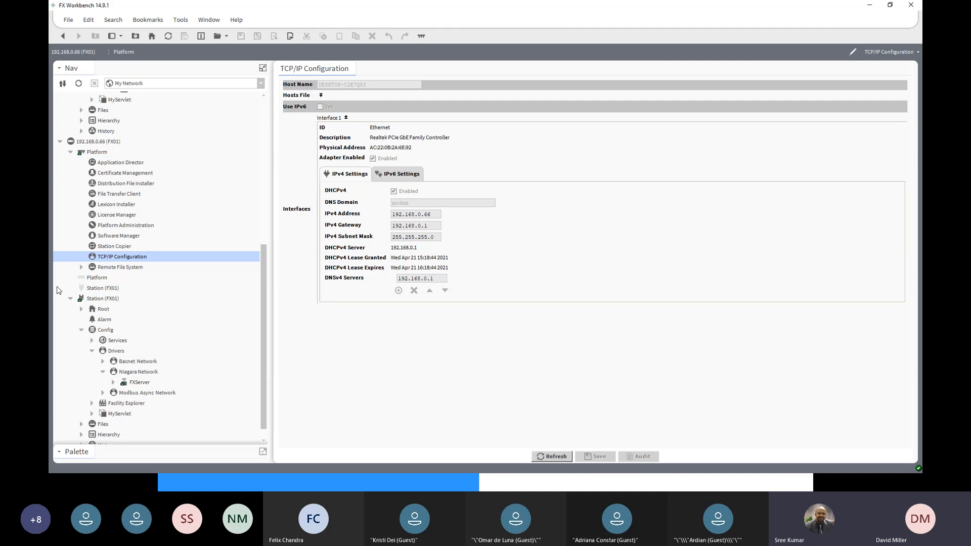
pyautogui.click(105, 142)
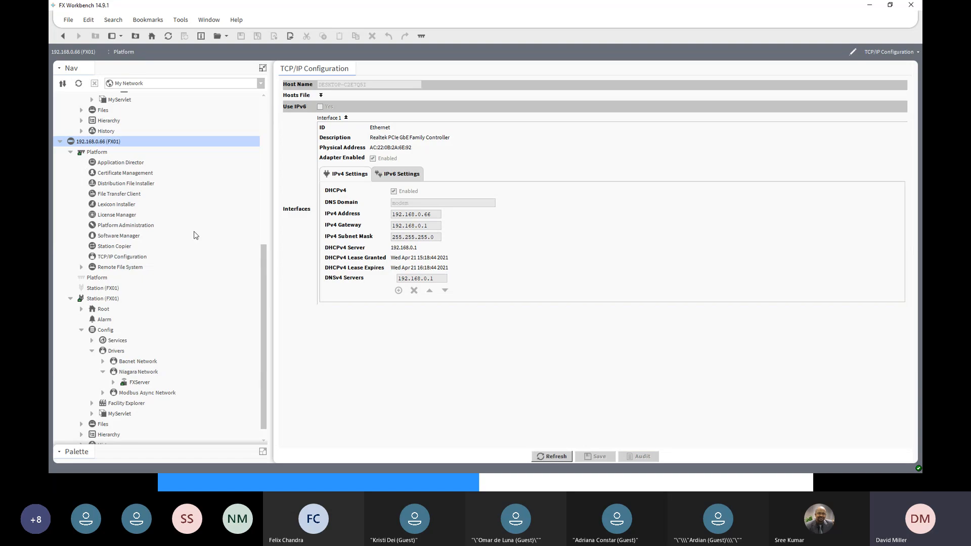
pyautogui.moveTo(266, 265); pyautogui.dragTo(277, 101)
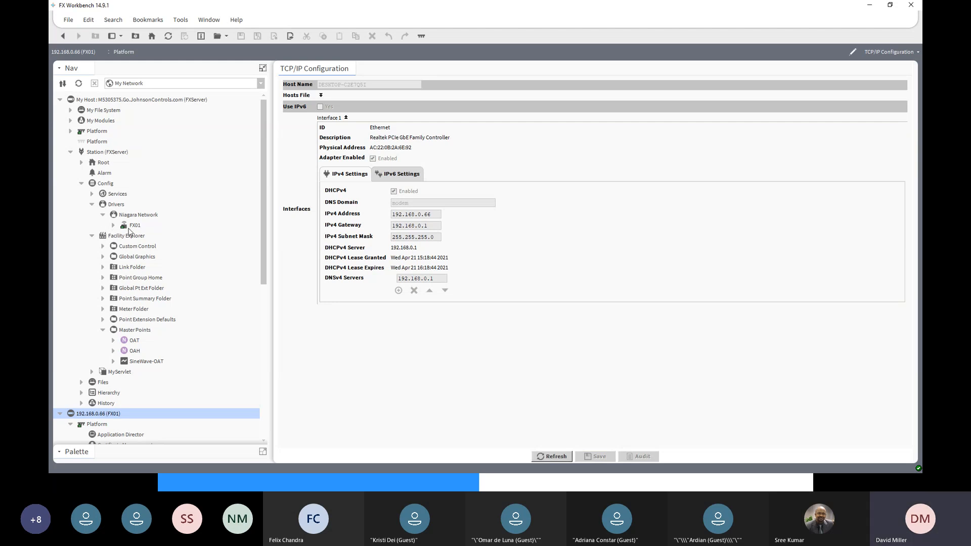
pyautogui.click(129, 227)
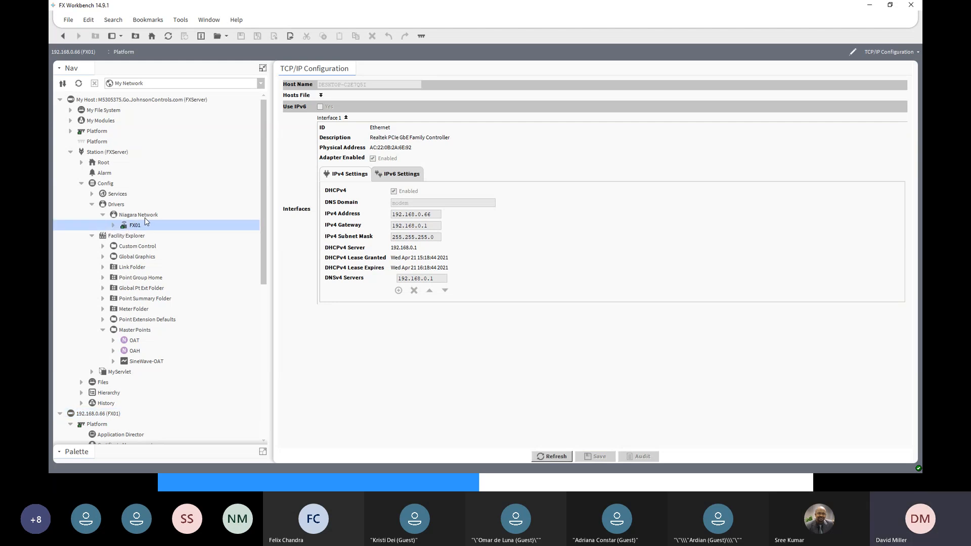
pyautogui.doubleClick(132, 227)
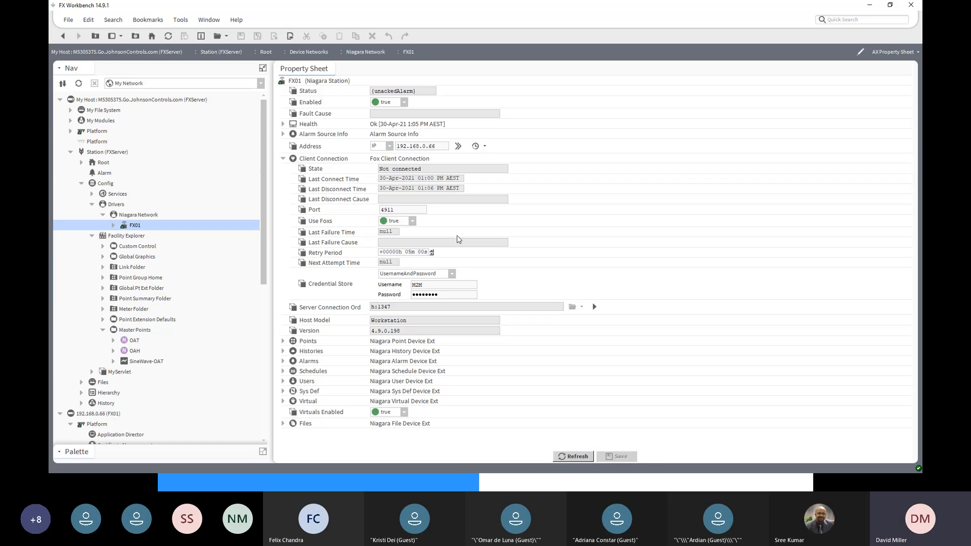
# - Try changing the FX01 station's address to 192.168.0.166 and discard the edit
pyautogui.write('1')
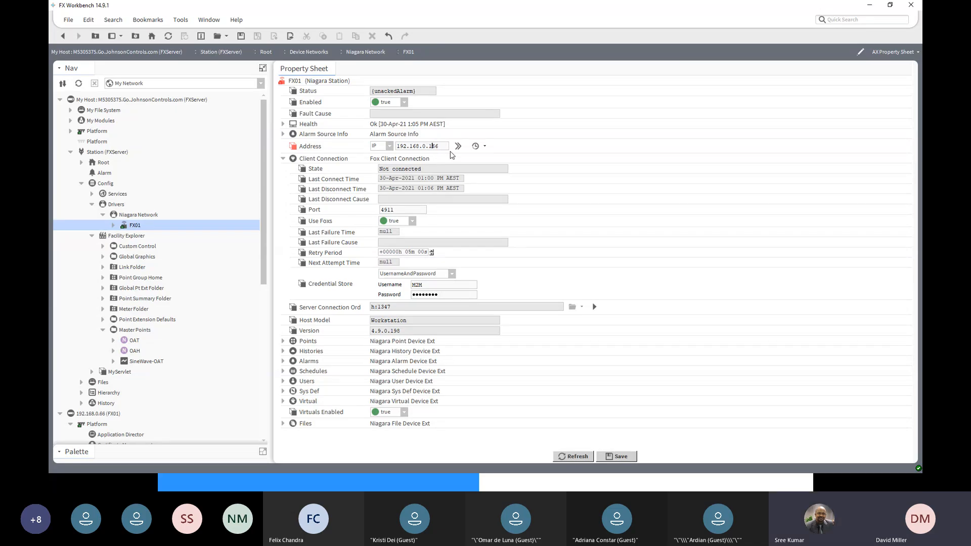
pyautogui.click(583, 457)
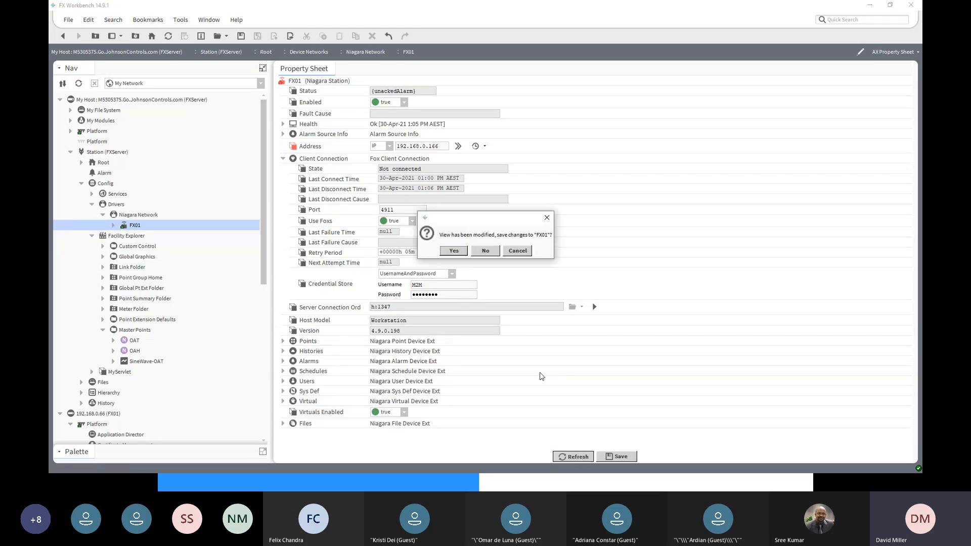
pyautogui.click(486, 251)
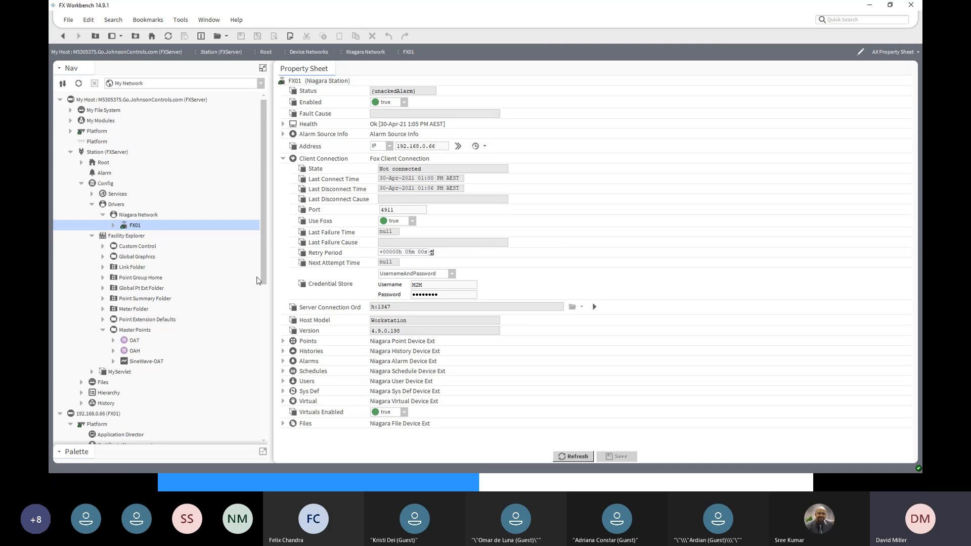
# - Collapse the platform tools under the 192.168.0.66 host and bring the FX01 station's drivers into reach
pyautogui.moveTo(263, 274); pyautogui.dragTo(260, 334)
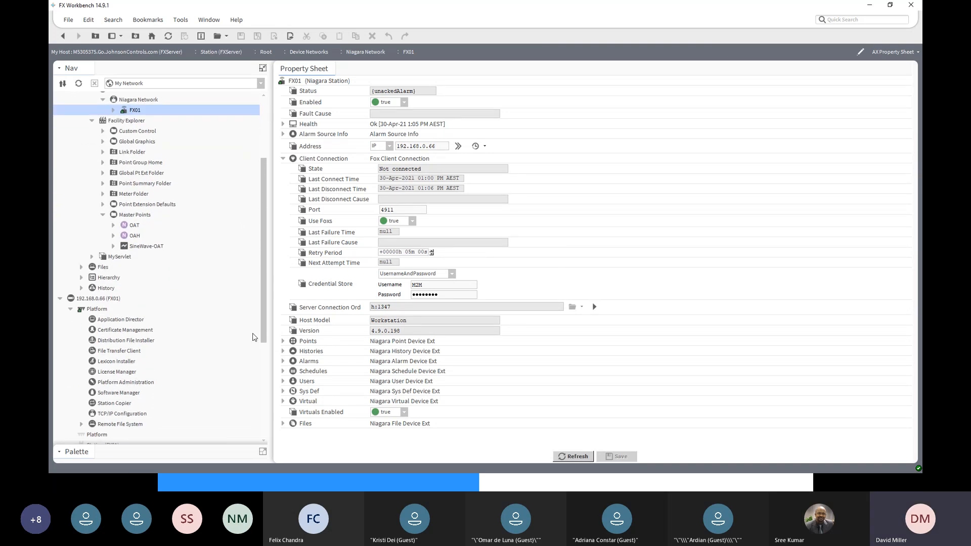
pyautogui.click(91, 300)
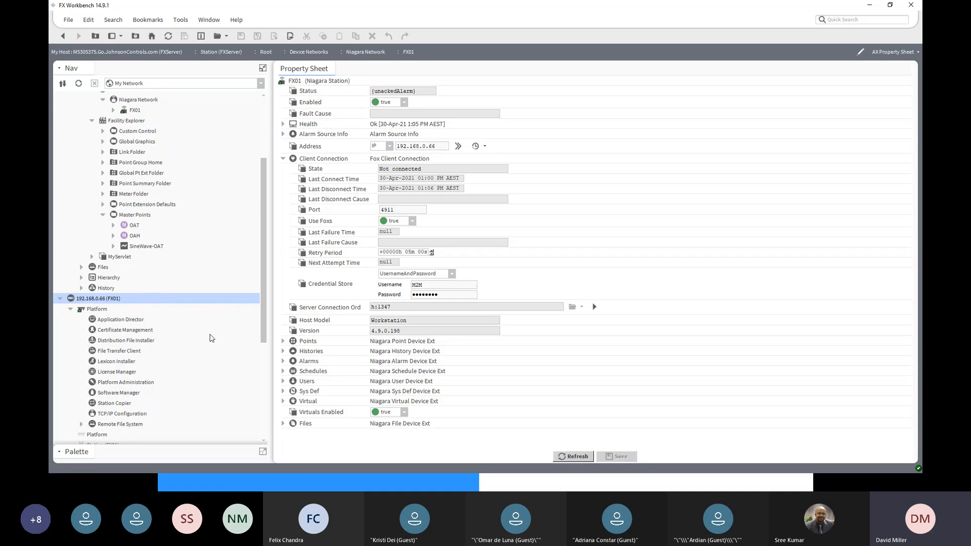
pyautogui.scroll(-1, 267, 340)
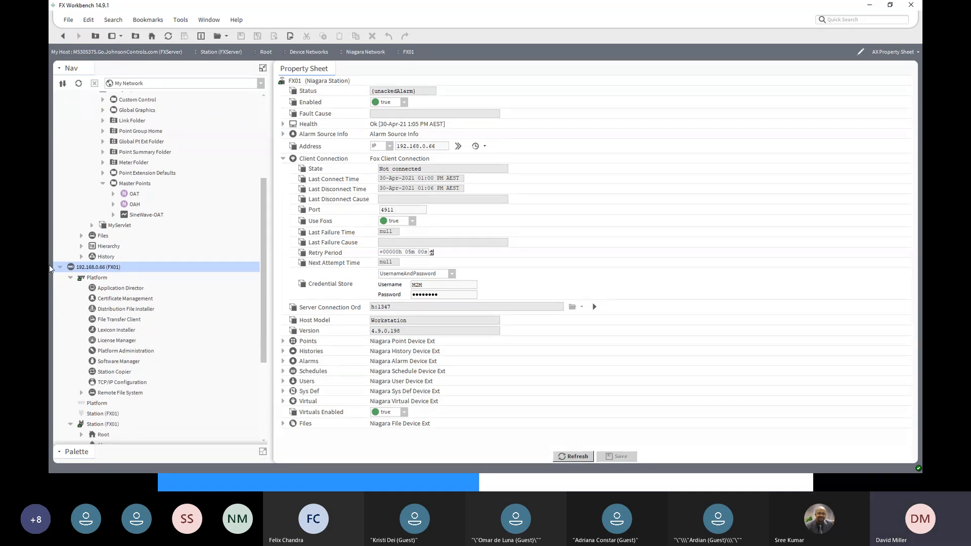
pyautogui.click(72, 278)
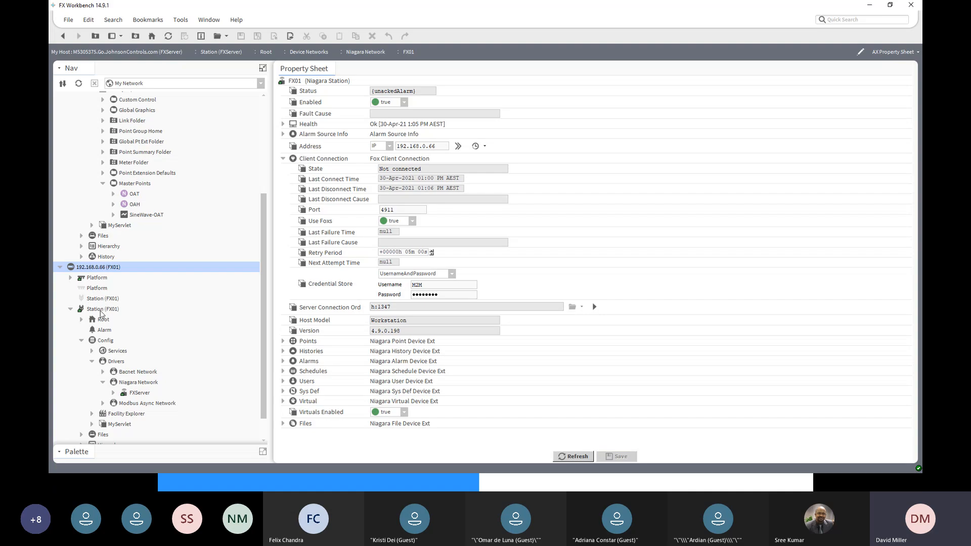
pyautogui.scroll(-1, 127, 406)
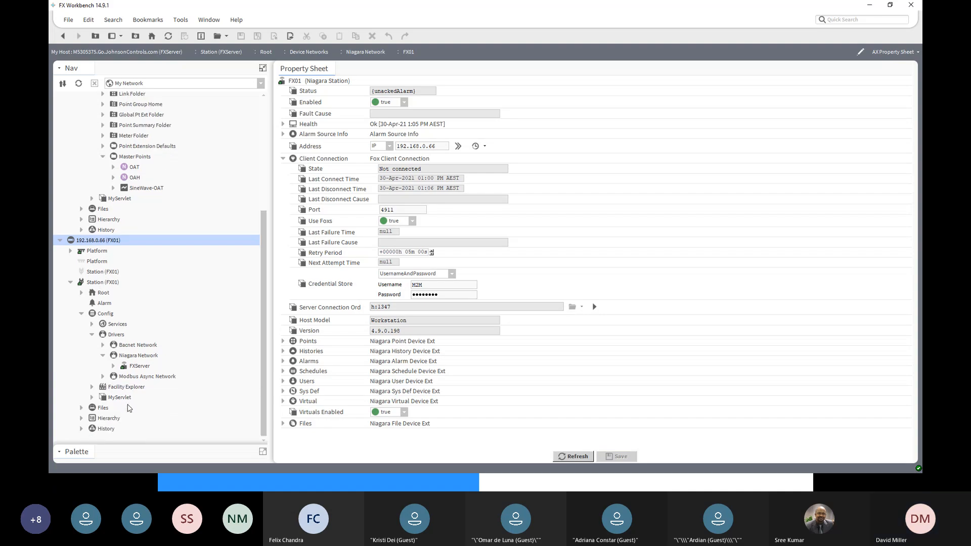
# - Open the property sheet of the FXServer station under the FX01 station's Niagara Network
pyautogui.click(102, 345)
pyautogui.scroll(-12, 140, 426)
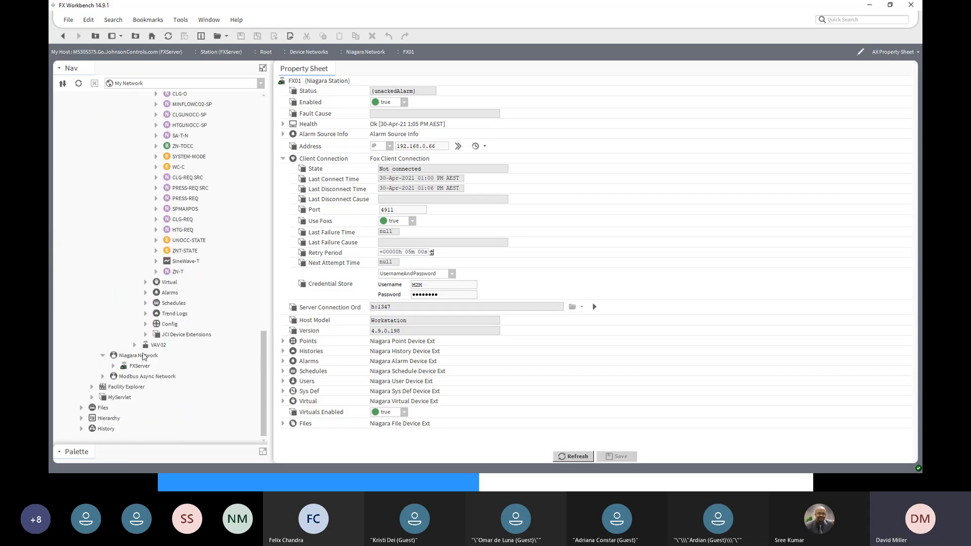
pyautogui.click(137, 358)
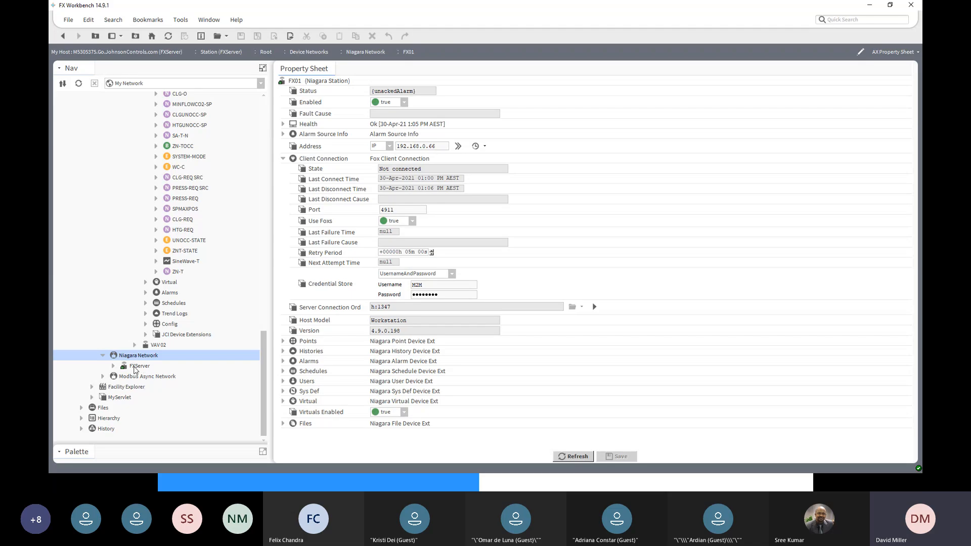
pyautogui.click(137, 369)
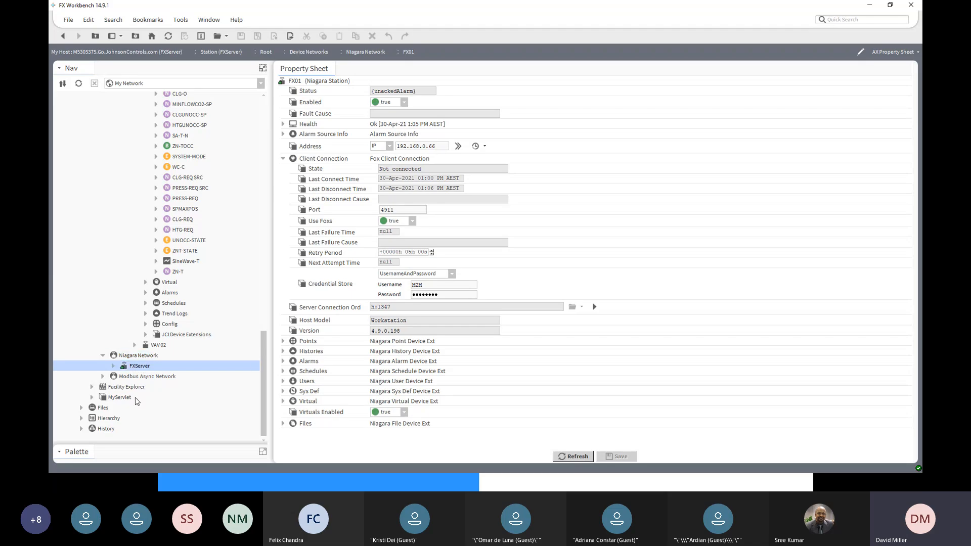
pyautogui.doubleClick(132, 367)
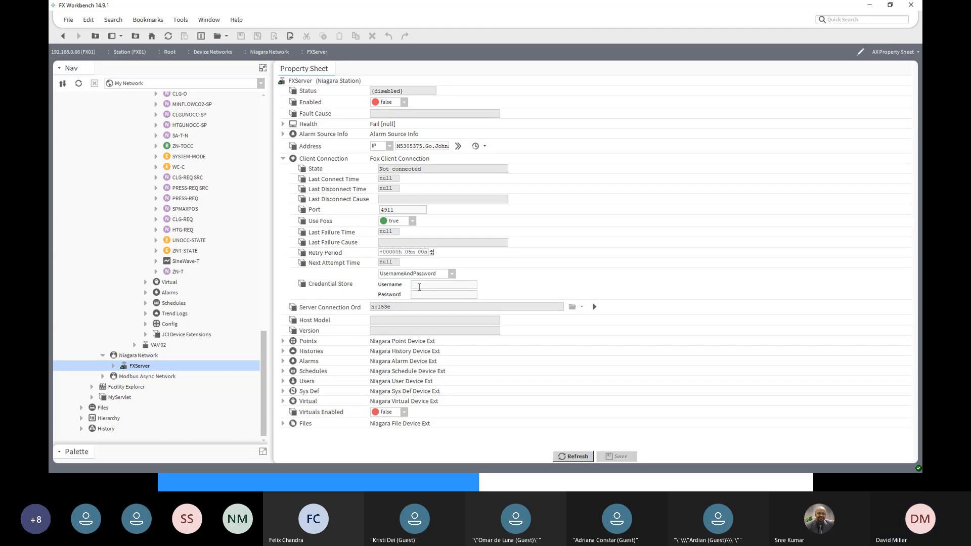
# - Enter the username M2M and the account password in the FXServer client connection's Credential Store and save the changes
pyautogui.write('M2')
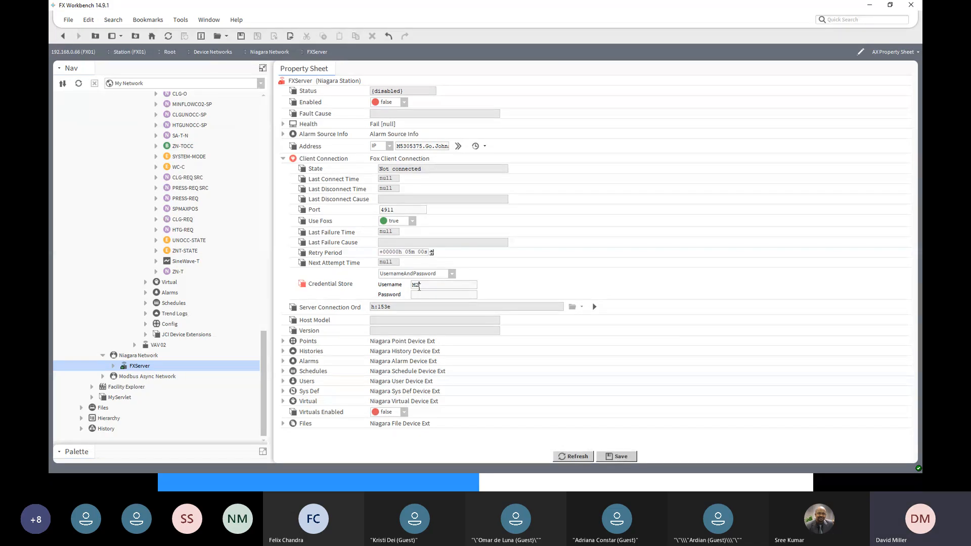
pyautogui.write('M')
pyautogui.press('Tab')
pyautogui.write('M•••••••••')
pyautogui.click(622, 457)
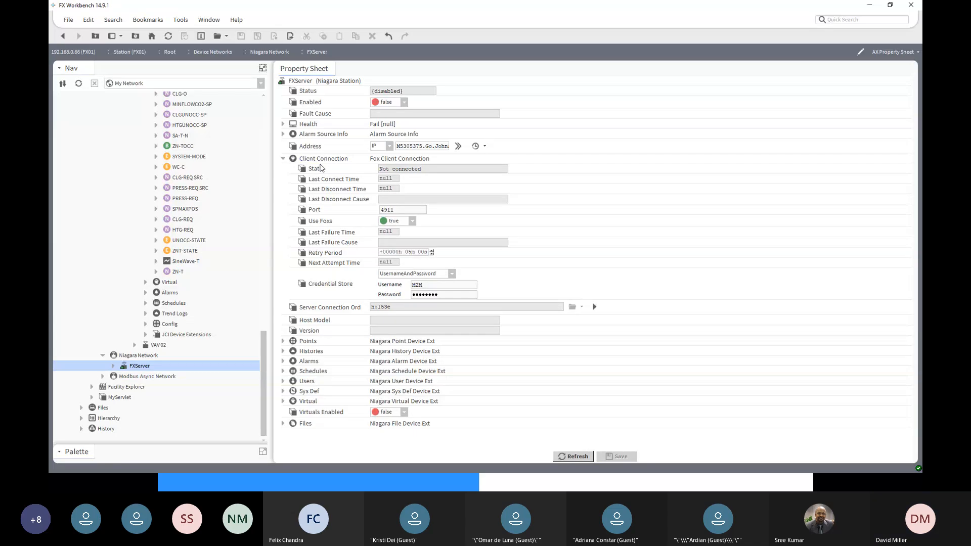
# - Try a Manual Connect on the FXServer client connection and read through its Last Failure Cause
pyautogui.rightClick(319, 161)
pyautogui.moveTo(368, 173)
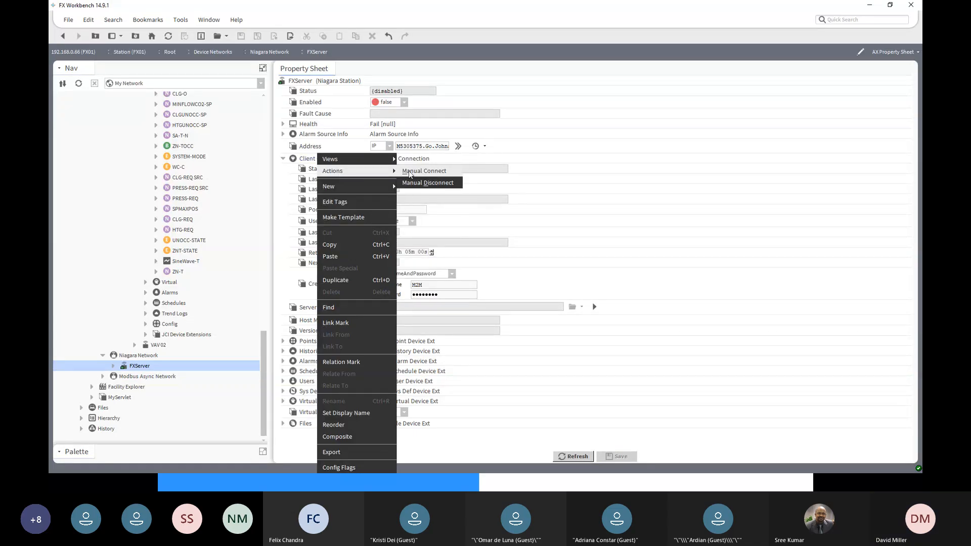
pyautogui.click(409, 174)
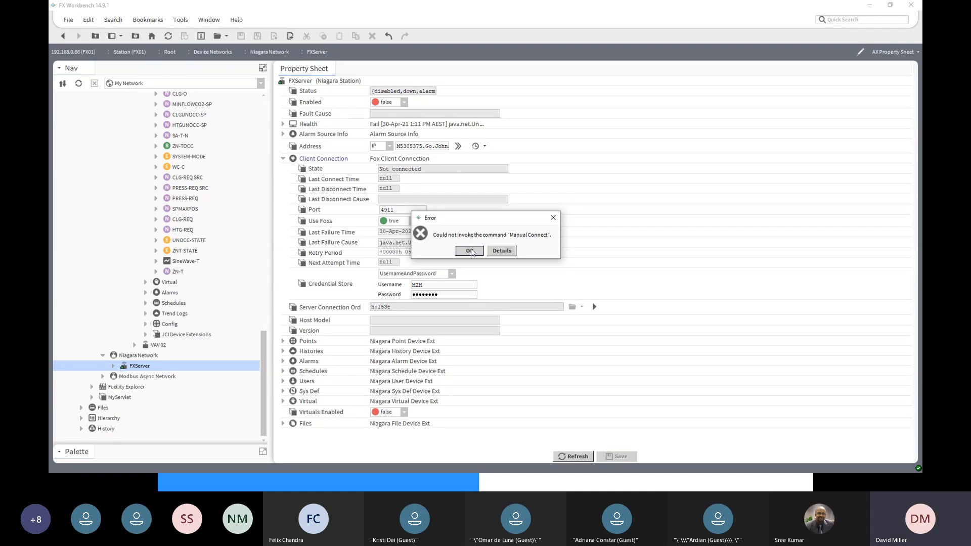
pyautogui.click(470, 251)
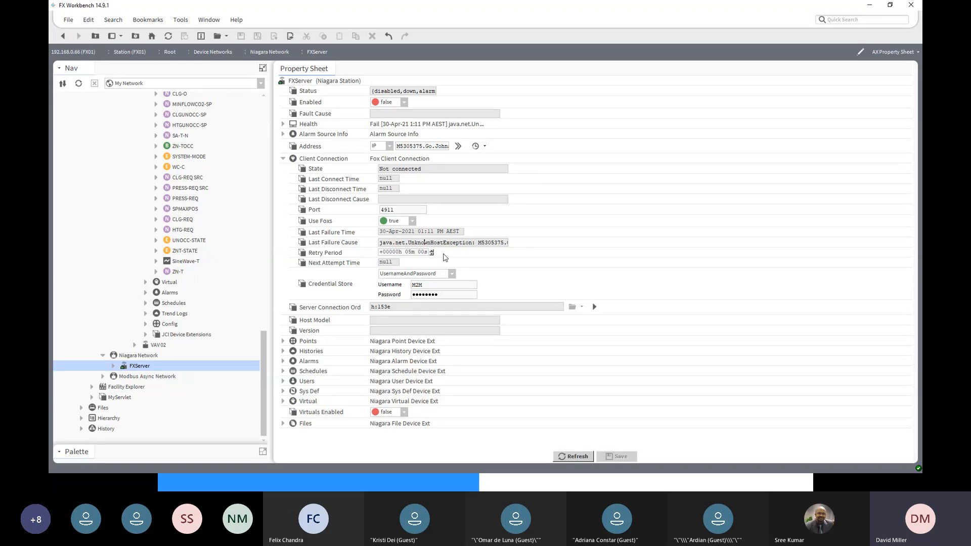
pyautogui.press('Right')
pyautogui.press('Right')
pyautogui.press('Right')
pyautogui.press('Right')
pyautogui.press('Right')
pyautogui.press('Right')
pyautogui.press('Right')
pyautogui.press('Right')
pyautogui.press('Right')
pyautogui.press('Right')
pyautogui.press('Right')
pyautogui.press('Right')
pyautogui.press('Right')
pyautogui.press('Right')
pyautogui.press('Right')
pyautogui.press('Right')
pyautogui.press('Right')
pyautogui.press('Right')
pyautogui.press('Right')
pyautogui.press('Right')
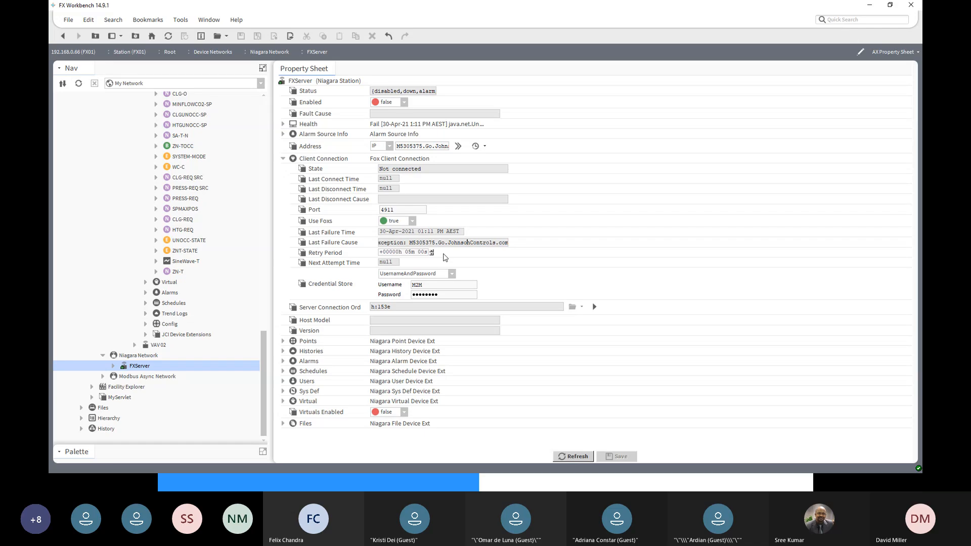
pyautogui.press('Left')
pyautogui.press('Left')
pyautogui.press('Left')
pyautogui.press('Left')
pyautogui.press('Left')
pyautogui.press('Left')
pyautogui.press('Left')
pyautogui.press('Left')
pyautogui.press('Left')
pyautogui.press('Left')
pyautogui.press('Left')
pyautogui.press('Left')
pyautogui.press('Left')
pyautogui.press('Left')
pyautogui.press('Left')
pyautogui.press('Left')
pyautogui.press('Left')
pyautogui.press('Left')
pyautogui.press('Left')
pyautogui.press('Left')
# - Check the recent host addresses, then switch to Command Prompt and look up the Dock LAN adapter's IPv4 address
pyautogui.click(485, 146)
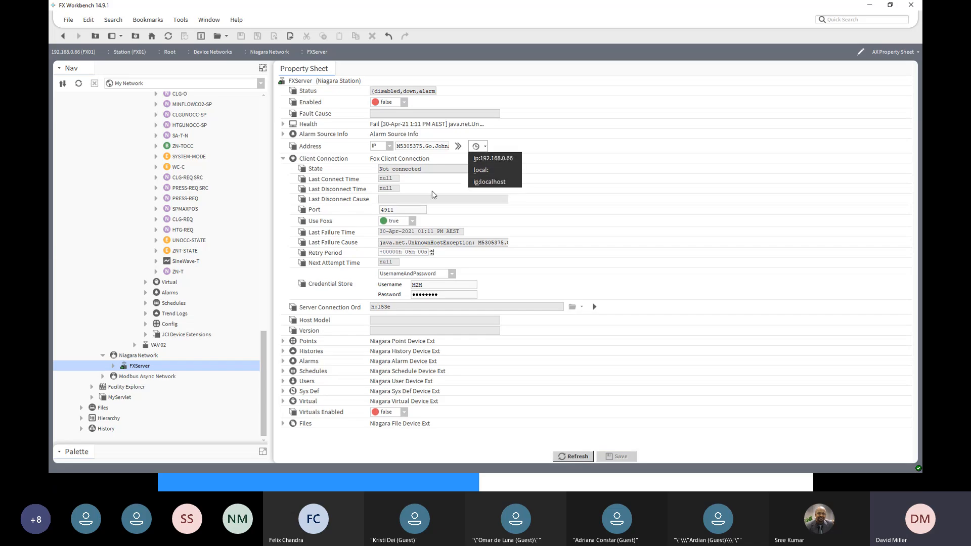
pyautogui.click(415, 147)
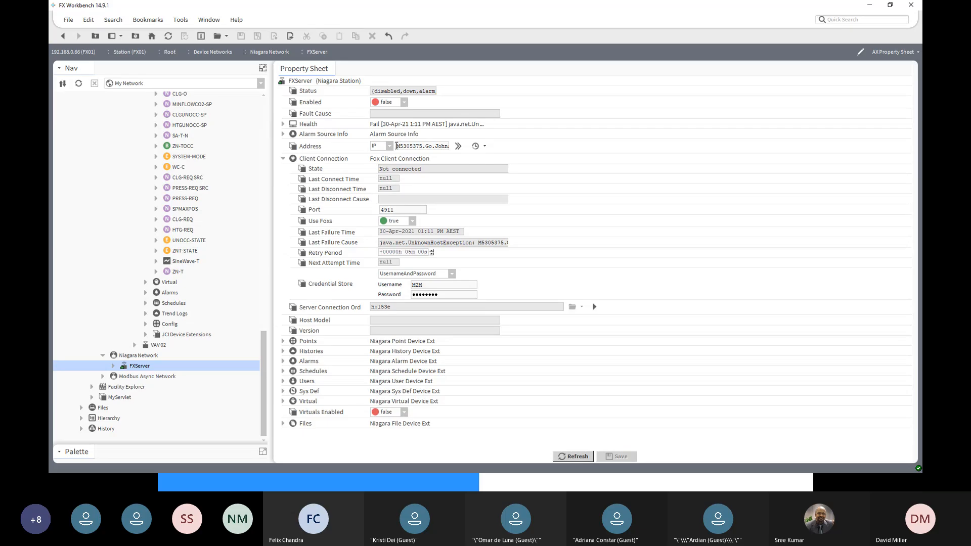
pyautogui.moveTo(396, 148); pyautogui.dragTo(460, 151)
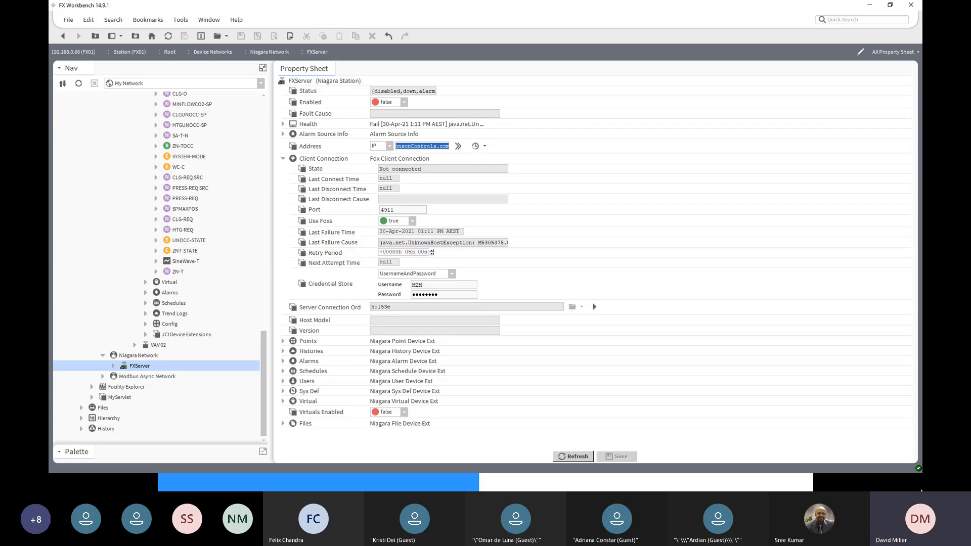
pyautogui.hotkey('alt', 'Tab')
pyautogui.moveTo(922, 85); pyautogui.dragTo(614, 93)
pyautogui.scroll(8, 624, 223)
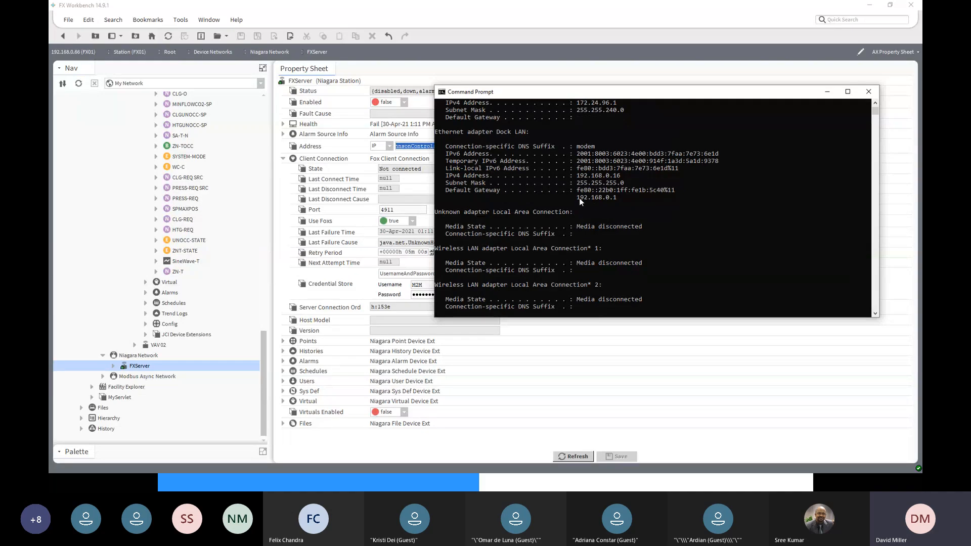
pyautogui.scroll(2, 584, 190)
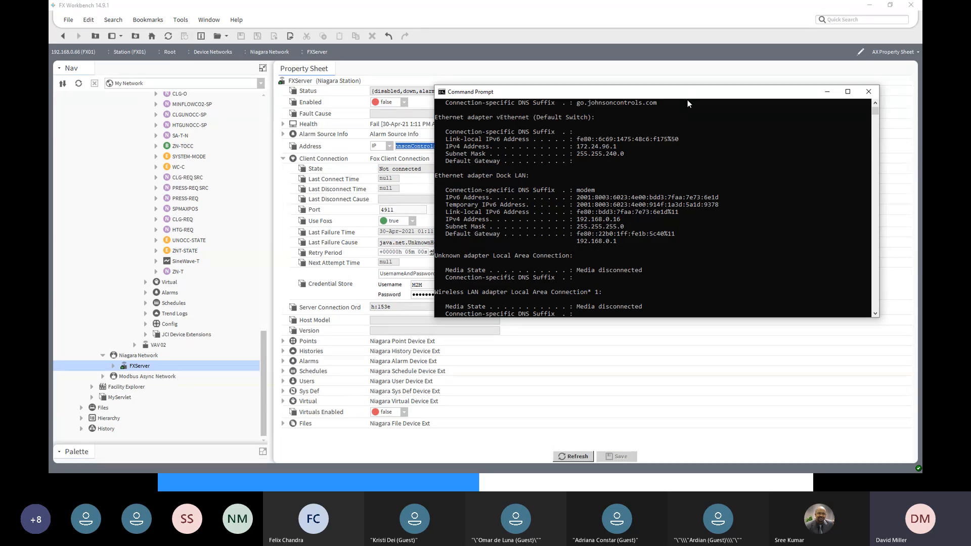
pyautogui.moveTo(689, 96); pyautogui.dragTo(970, 147)
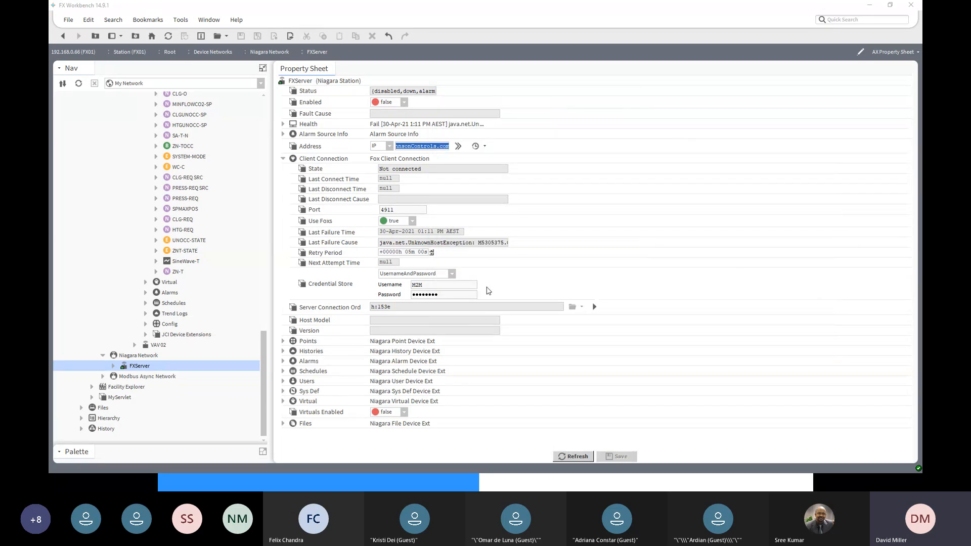
# - Set the FXServer station's address to 192.168.0.16 and save the property sheet
pyautogui.moveTo(263, 336); pyautogui.dragTo(256, 199)
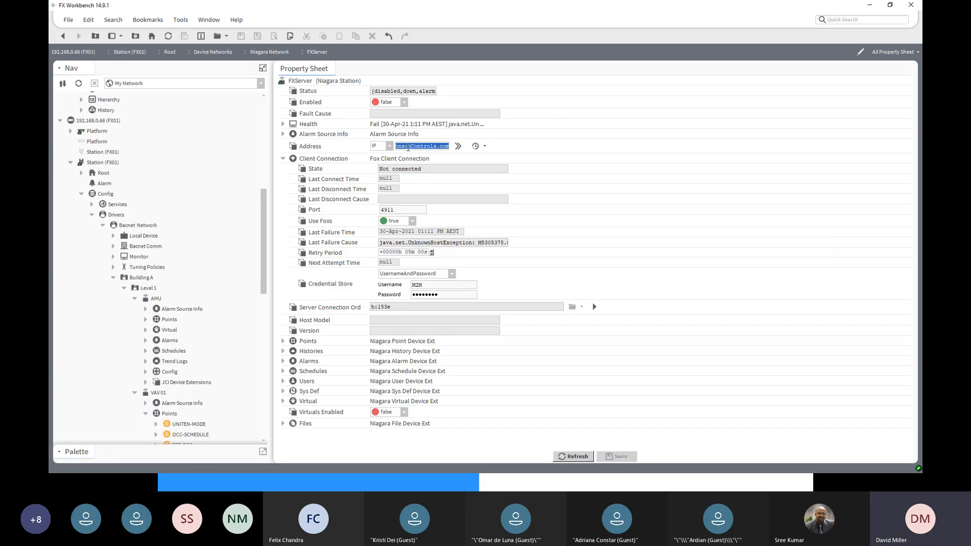
pyautogui.write('19')
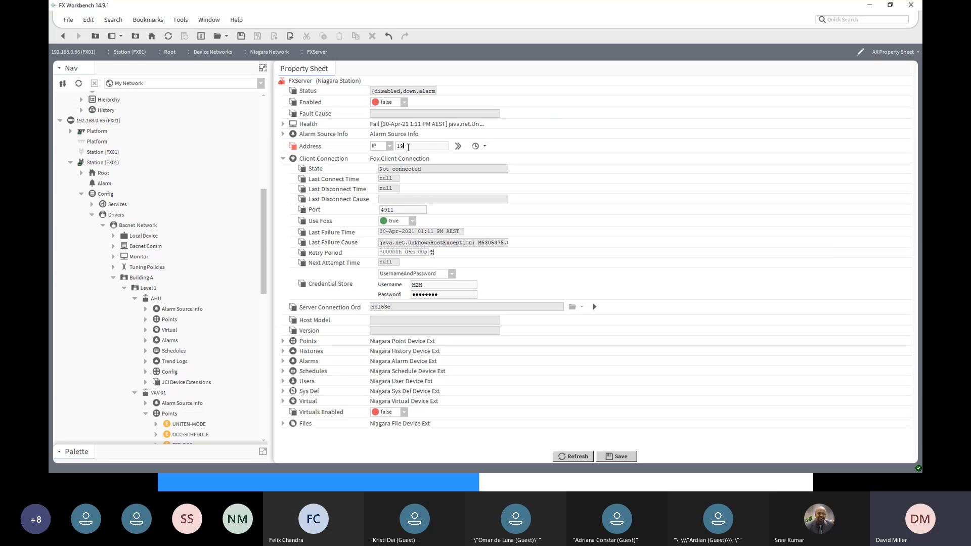
pyautogui.write('2.168.0.16')
pyautogui.click(617, 457)
# - Try the Manual Connect on the FXServer client connection again using the saved IP address
pyautogui.rightClick(319, 161)
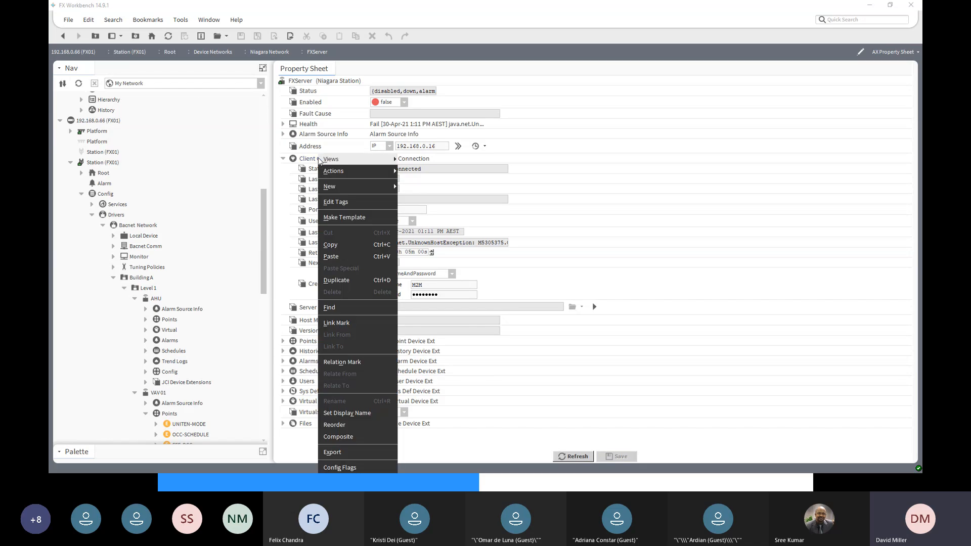
pyautogui.moveTo(371, 172)
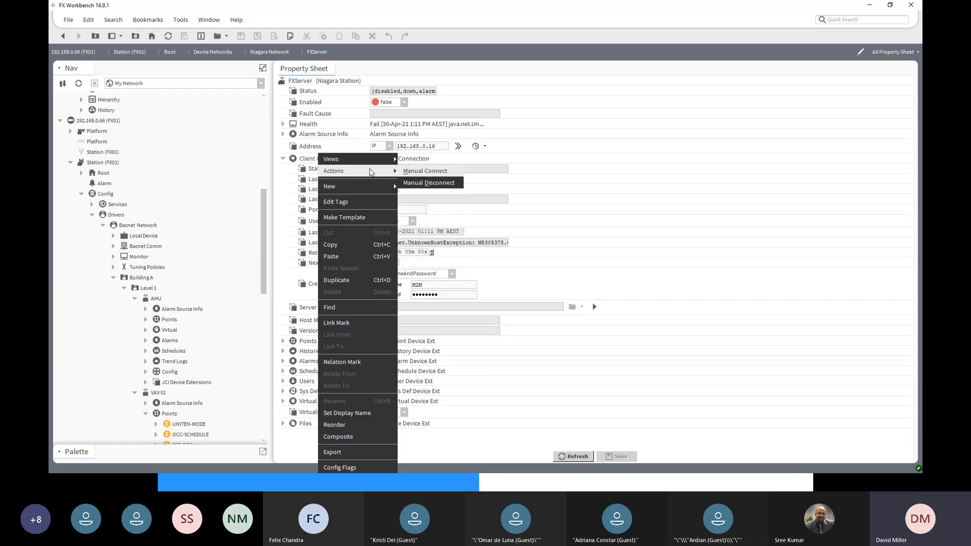
pyautogui.click(420, 172)
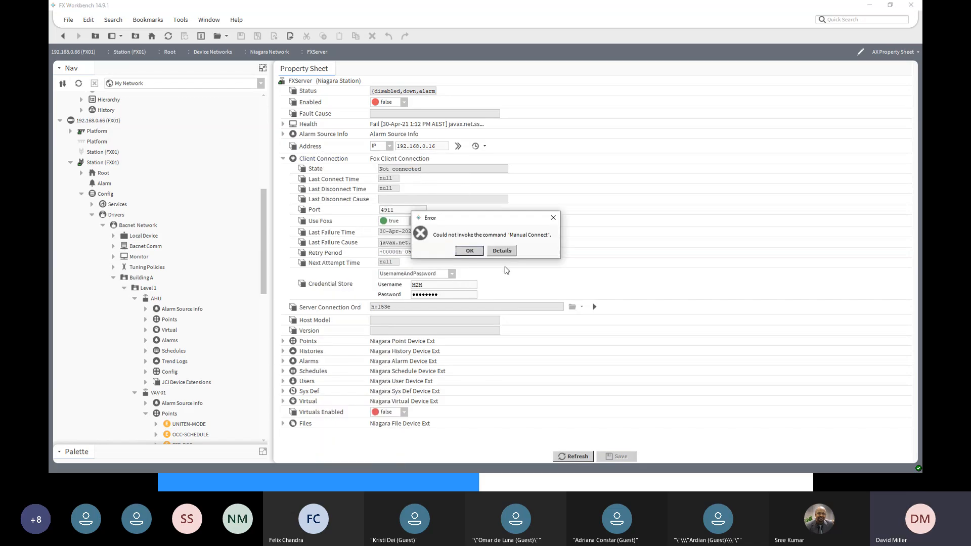
pyautogui.click(470, 251)
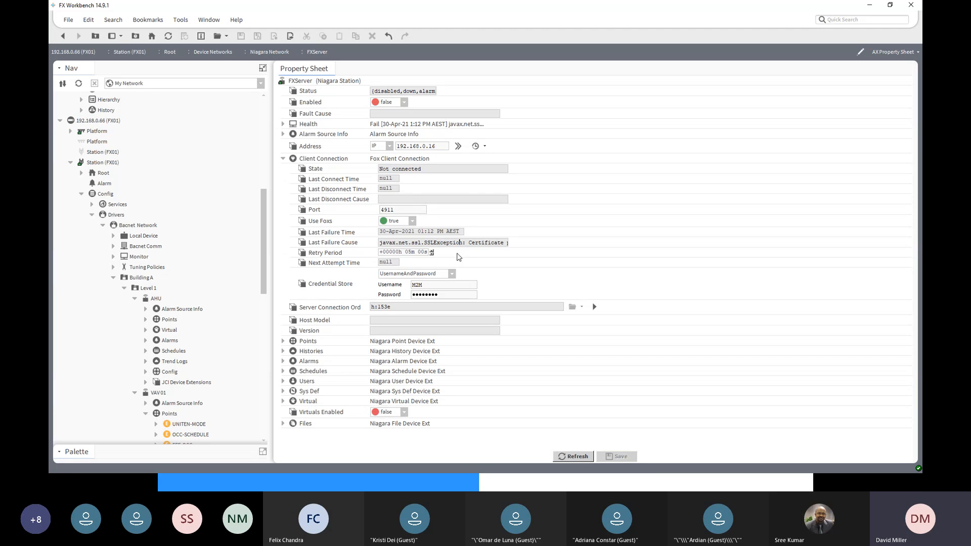
# - Examine the full Last Failure Cause text of the FXServer client connection from end to end
pyautogui.press('Right')
pyautogui.press('Right')
pyautogui.press('Right')
pyautogui.press('Right')
pyautogui.press('Right')
pyautogui.press('Right')
pyautogui.press('Right')
pyautogui.press('Right')
pyautogui.press('Right')
pyautogui.press('Right')
pyautogui.press('Right')
pyautogui.press('Right')
pyautogui.press('Right')
pyautogui.press('Right')
pyautogui.press('Right')
pyautogui.press('Right')
pyautogui.press('Right')
pyautogui.press('Right')
pyautogui.press('Right')
pyautogui.press('Right')
pyautogui.press('Right')
pyautogui.press('Right')
pyautogui.press('Right')
pyautogui.press('Right')
pyautogui.press('Right')
pyautogui.press('Right')
pyautogui.press('Right')
pyautogui.press('Right')
pyautogui.press('Right')
pyautogui.press('Right')
pyautogui.press('Right')
pyautogui.press('Right')
pyautogui.press('Right')
pyautogui.press('Right')
pyautogui.press('Right')
pyautogui.press('Right')
pyautogui.press('Right')
pyautogui.press('Right')
pyautogui.press('Right')
pyautogui.press('Right')
pyautogui.press('Right')
pyautogui.press('Right')
pyautogui.press('Right')
pyautogui.press('Right')
pyautogui.press('Left')
pyautogui.press('Left')
pyautogui.press('Left')
pyautogui.press('Left')
pyautogui.press('Left')
pyautogui.press('Left')
pyautogui.press('Left')
pyautogui.press('Left')
pyautogui.press('Left')
pyautogui.press('Left')
pyautogui.press('Left')
pyautogui.press('Left')
pyautogui.press('Left')
pyautogui.press('Left')
pyautogui.press('Left')
pyautogui.press('Left')
pyautogui.press('Left')
pyautogui.press('Left')
pyautogui.press('Left')
pyautogui.press('Left')
pyautogui.press('Left')
pyautogui.press('Left')
pyautogui.press('Left')
pyautogui.press('Left')
pyautogui.press('Left')
pyautogui.press('Left')
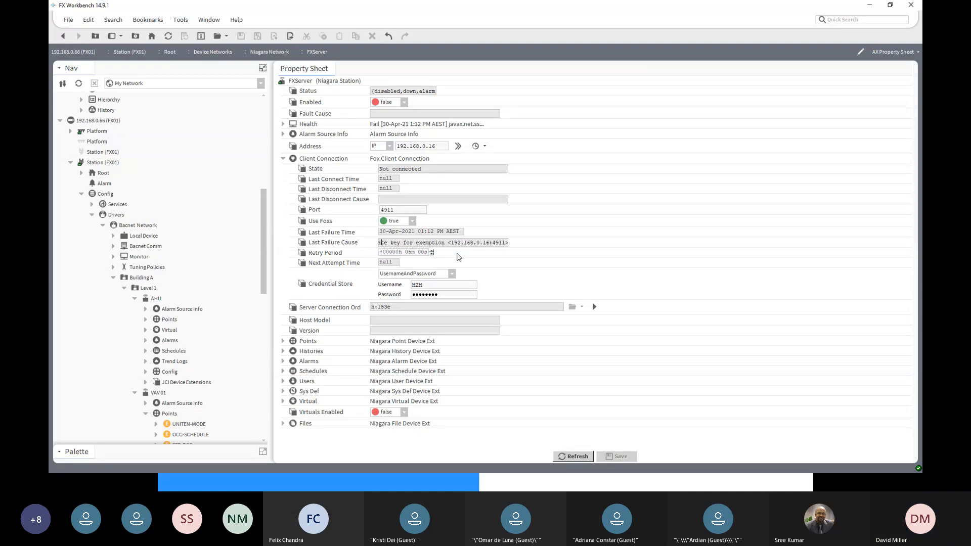
pyautogui.press('Left')
pyautogui.press('Left')
pyautogui.press('Left')
pyautogui.press('Left')
pyautogui.press('Left')
pyautogui.press('Left')
pyautogui.press('Left')
pyautogui.press('Left')
pyautogui.press('Left')
pyautogui.press('Left')
pyautogui.press('Left')
pyautogui.press('Left')
pyautogui.press('Left')
pyautogui.press('Left')
pyautogui.press('Left')
pyautogui.press('Left')
pyautogui.press('Left')
pyautogui.press('Left')
pyautogui.press('Left')
pyautogui.press('Left')
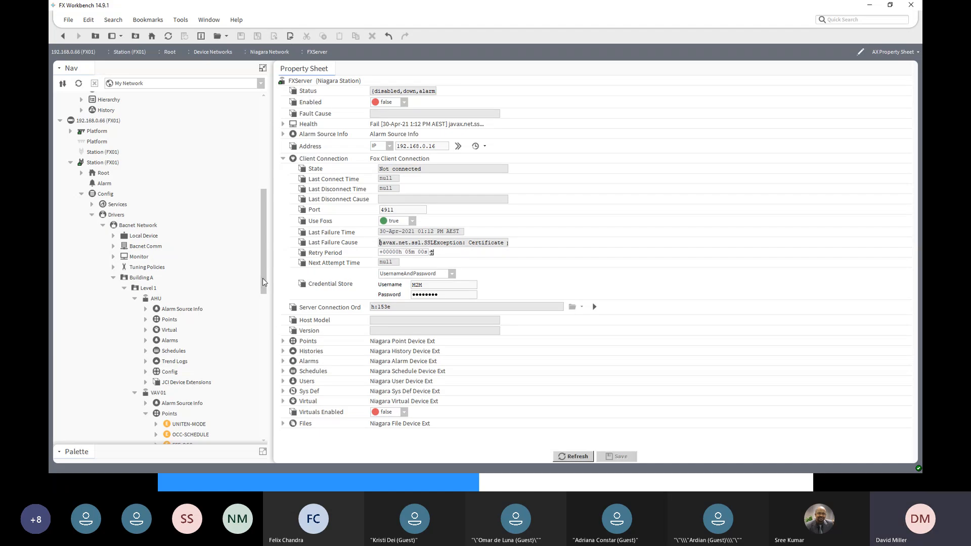
# - Open the CertManagerService under the FX01 station's PlatformServices and show its Allowed Hosts
pyautogui.moveTo(262, 282); pyautogui.dragTo(263, 273)
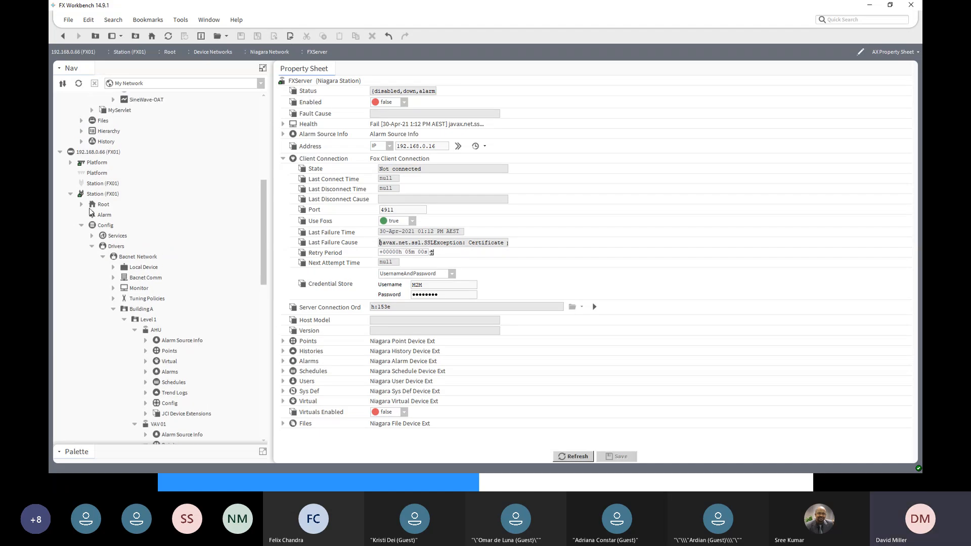
pyautogui.click(92, 235)
pyautogui.scroll(-5, 137, 329)
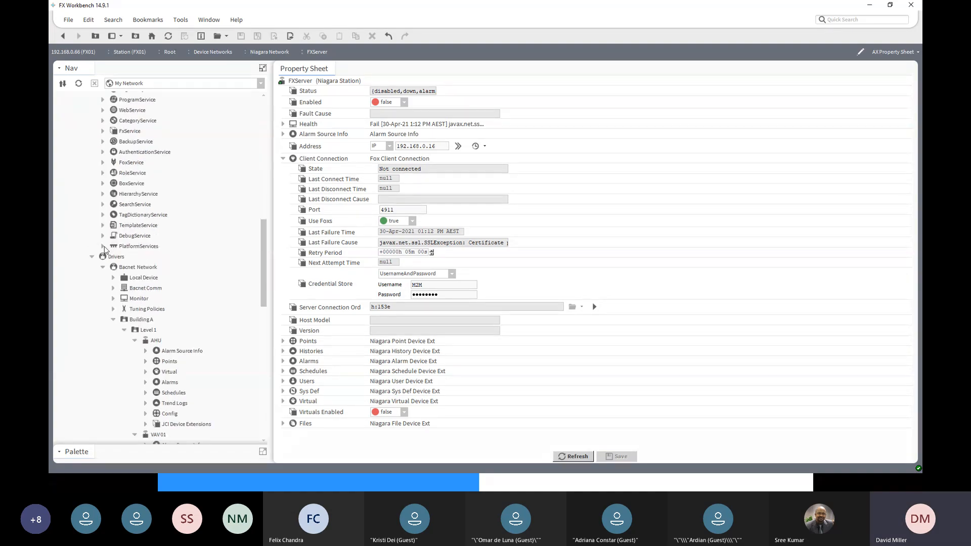
pyautogui.click(103, 246)
pyautogui.click(145, 279)
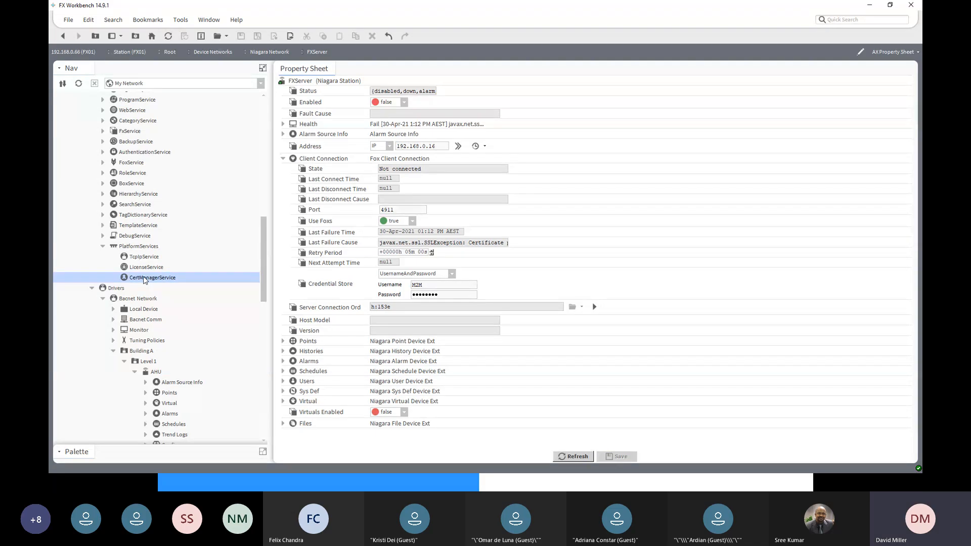
pyautogui.doubleClick(145, 279)
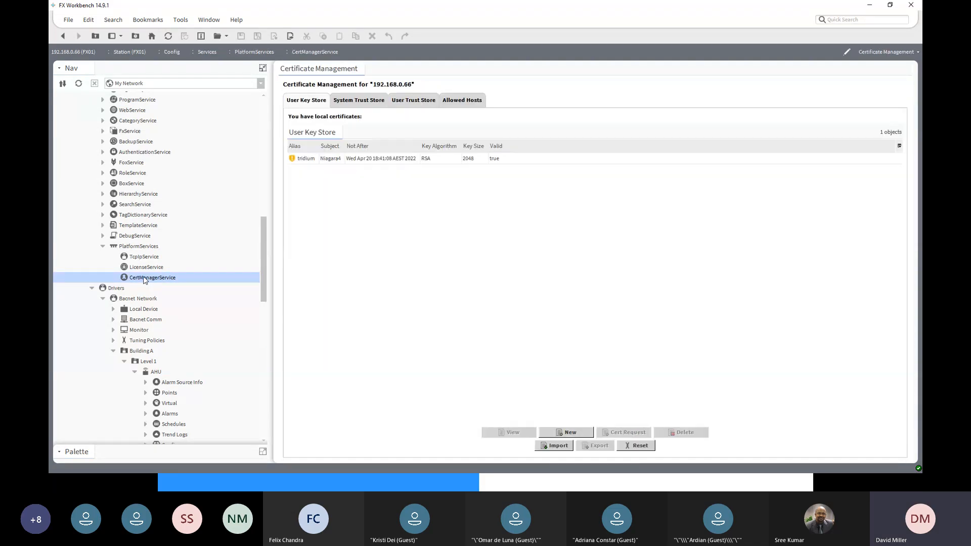
pyautogui.click(462, 101)
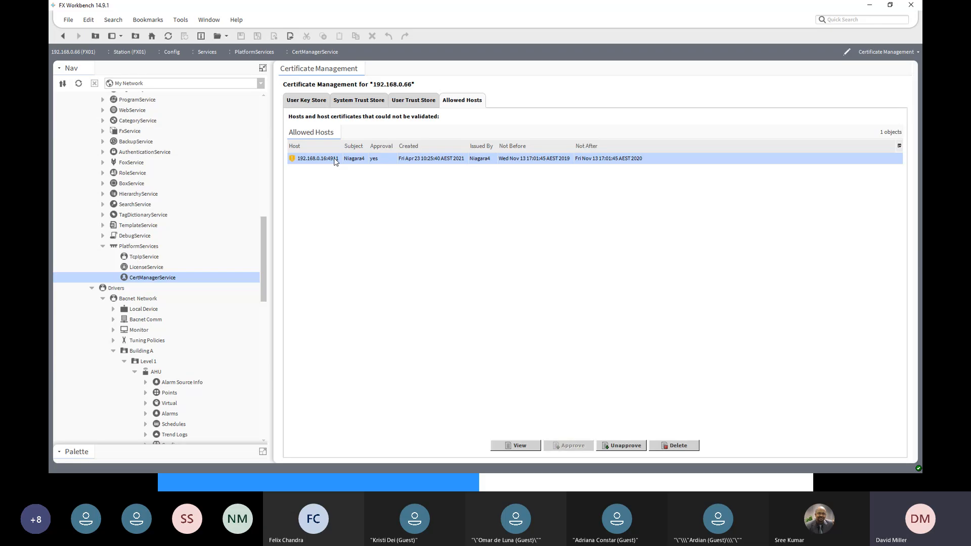
# - Unapprove and re-approve the allowed host exemption for 192.168.0.16:4911
pyautogui.click(625, 448)
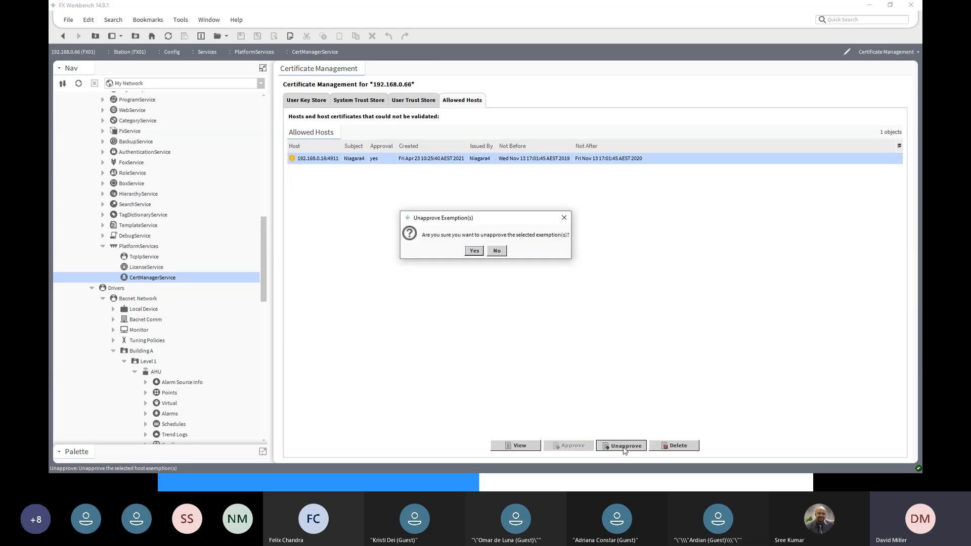
pyautogui.click(475, 252)
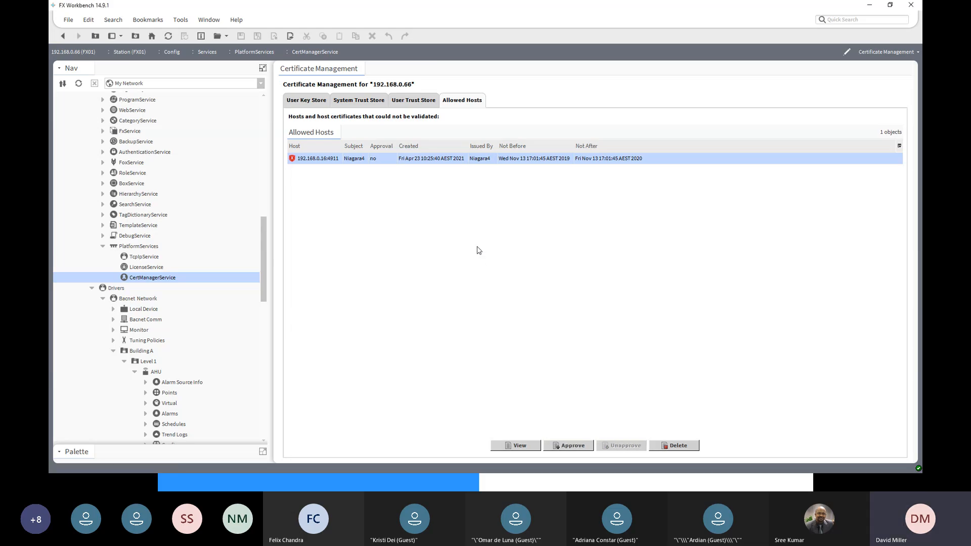
pyautogui.click(573, 446)
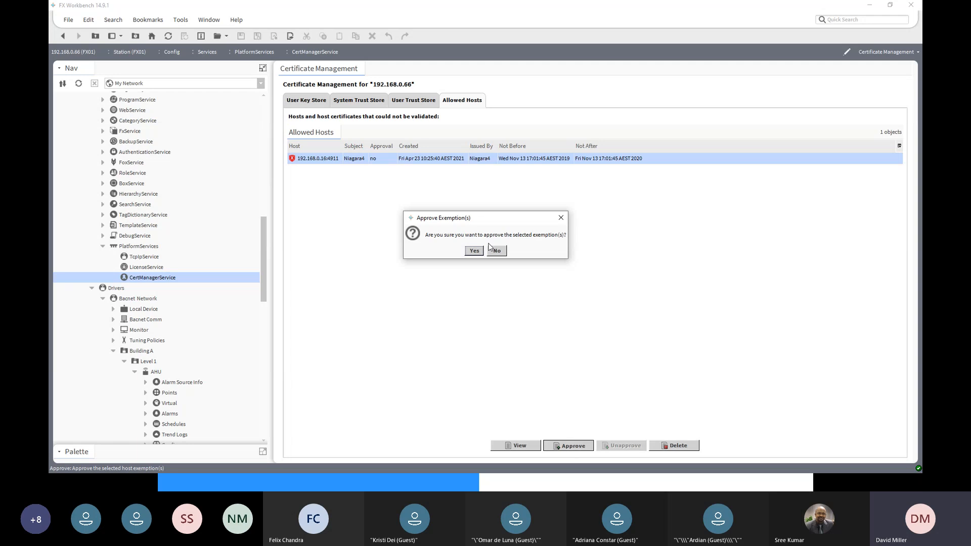
pyautogui.click(478, 251)
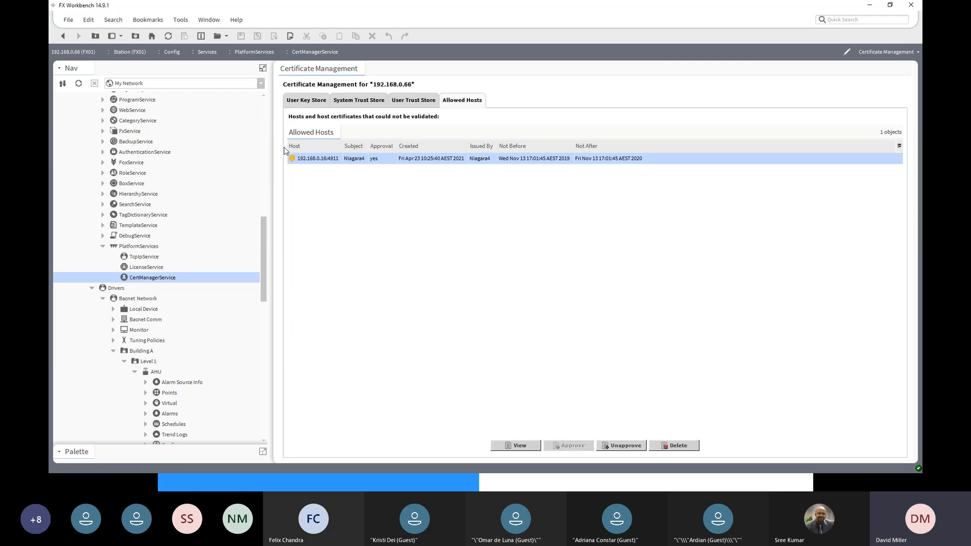
# - Return to FX01's FXServer property sheet and try the Manual Connect on its client connection again
pyautogui.click(64, 38)
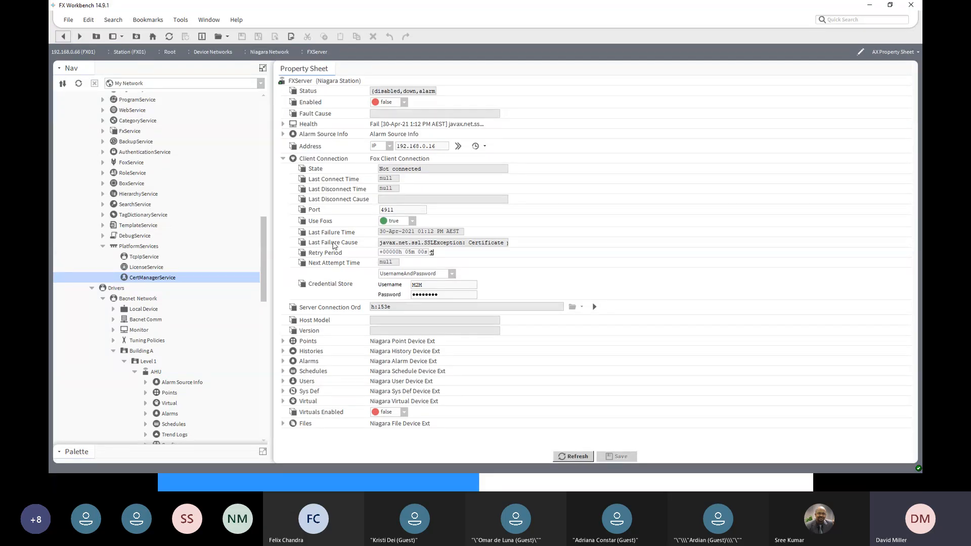
pyautogui.rightClick(309, 159)
pyautogui.moveTo(330, 172)
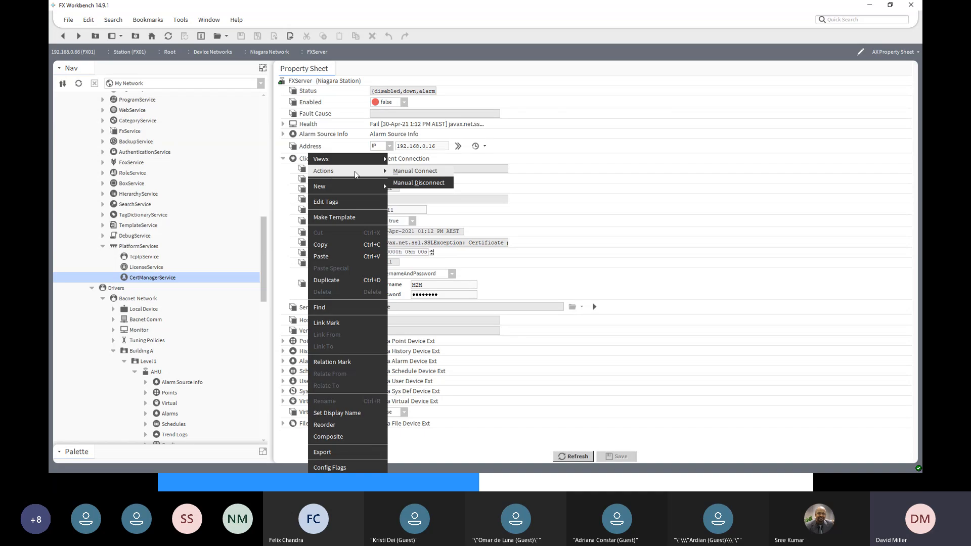
pyautogui.click(406, 175)
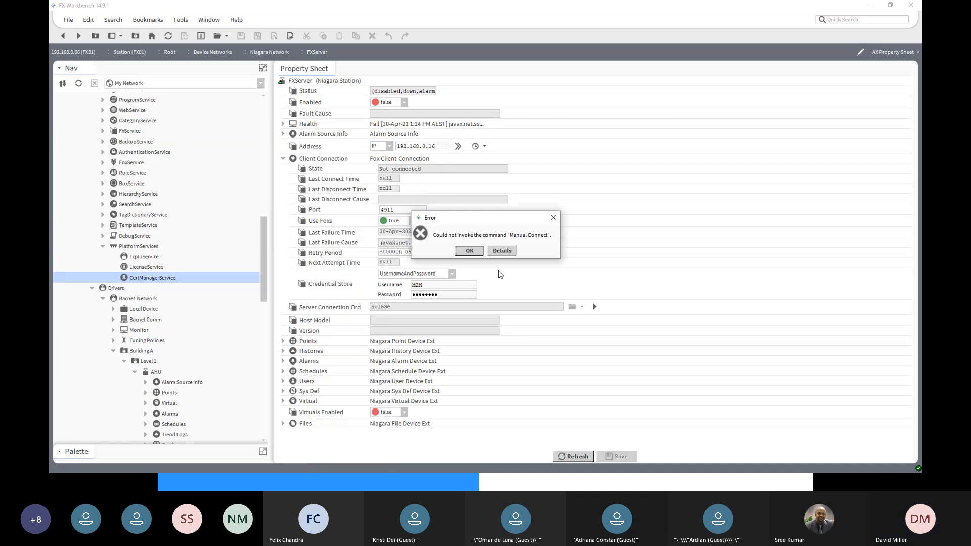
pyautogui.click(472, 251)
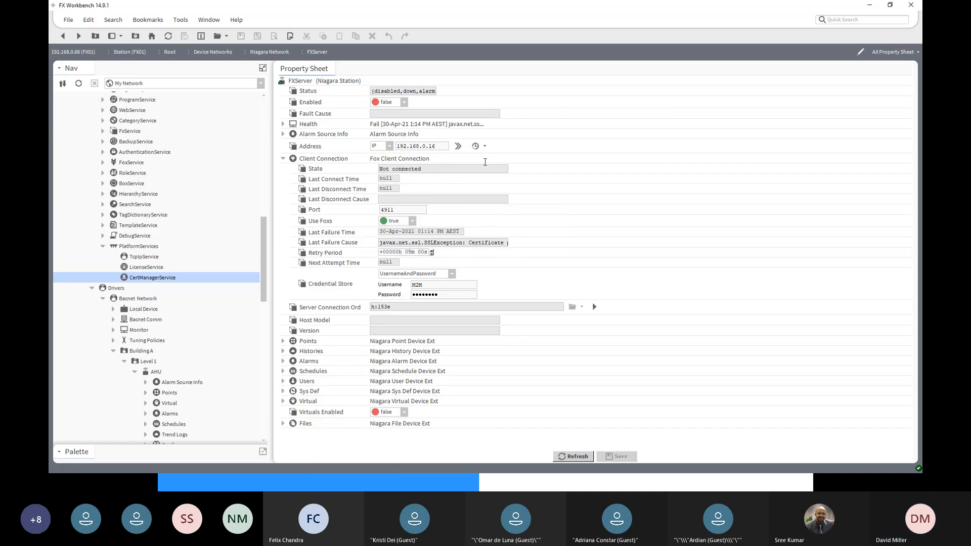
# - Expand the FXServer Health properties and read the Last Fail Cause text through to its end
pyautogui.click(283, 124)
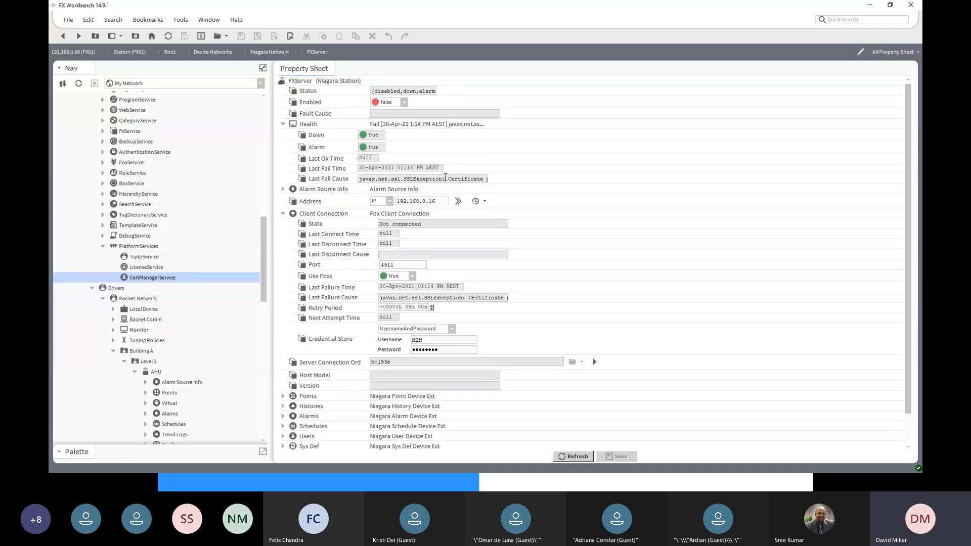
pyautogui.press('Right')
pyautogui.press('Right')
pyautogui.press('Right')
pyautogui.press('Right')
pyautogui.press('Right')
pyautogui.press('Right')
pyautogui.press('Right')
pyautogui.press('Right')
pyautogui.press('Right')
pyautogui.press('Right')
pyautogui.press('Right')
pyautogui.press('Right')
pyautogui.press('Right')
pyautogui.press('Right')
pyautogui.press('Right')
pyautogui.press('Right')
pyautogui.press('Right')
pyautogui.press('Right')
pyautogui.press('Right')
pyautogui.press('Right')
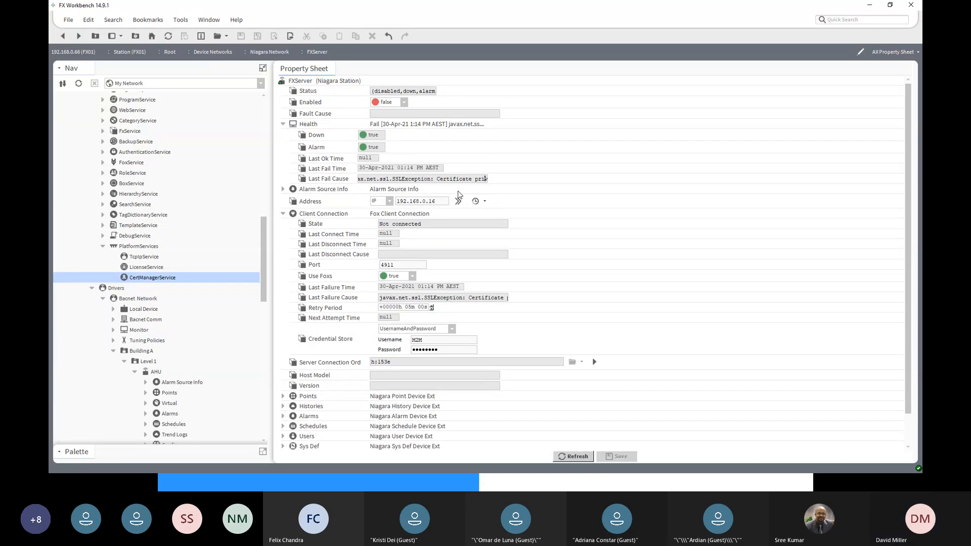
pyautogui.press('Right')
pyautogui.press('Right')
pyautogui.press('Right')
pyautogui.press('Right')
pyautogui.press('Right')
pyautogui.press('Right')
pyautogui.press('Right')
pyautogui.press('Right')
pyautogui.press('Right')
pyautogui.press('Right')
pyautogui.press('Right')
pyautogui.press('Right')
pyautogui.press('Right')
pyautogui.press('Right')
pyautogui.press('Right')
pyautogui.press('Right')
pyautogui.press('Right')
pyautogui.press('Right')
pyautogui.press('Right')
pyautogui.press('Right')
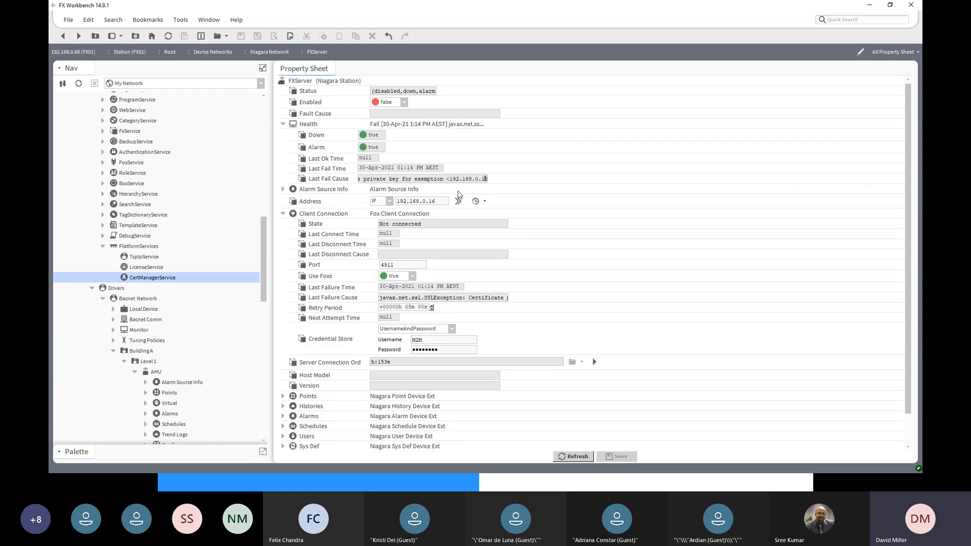
pyautogui.press('Right')
pyautogui.press('Right')
pyautogui.press('Right')
pyautogui.press('Right')
pyautogui.press('Right')
pyautogui.press('Right')
pyautogui.press('Right')
pyautogui.press('Right')
pyautogui.press('Right')
pyautogui.press('Right')
pyautogui.press('Right')
pyautogui.press('Right')
pyautogui.press('Right')
pyautogui.press('Right')
pyautogui.press('Right')
# - Open the CertManagerService under the FXServer station's PlatformServices and select the tridium certificate in its User Key Store
pyautogui.moveTo(263, 238); pyautogui.dragTo(214, 122)
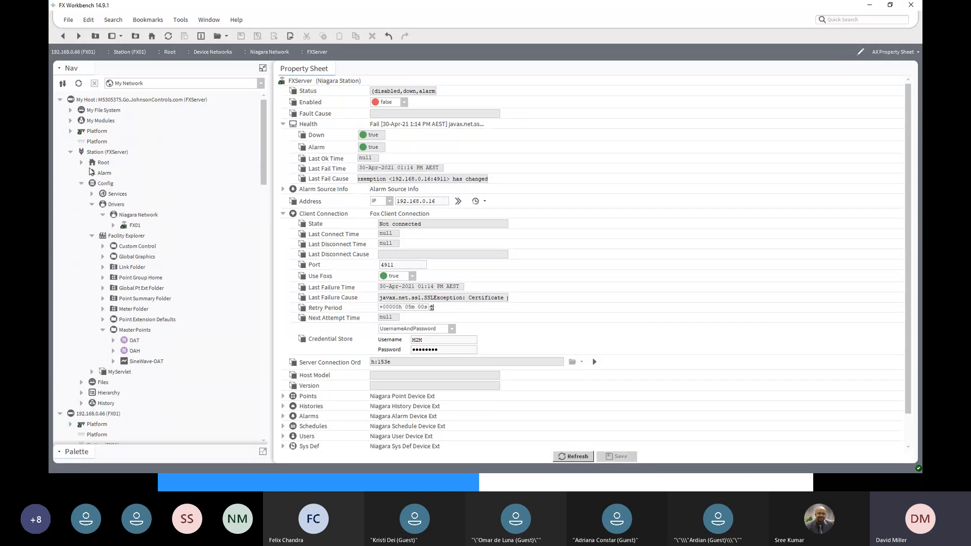
pyautogui.click(108, 153)
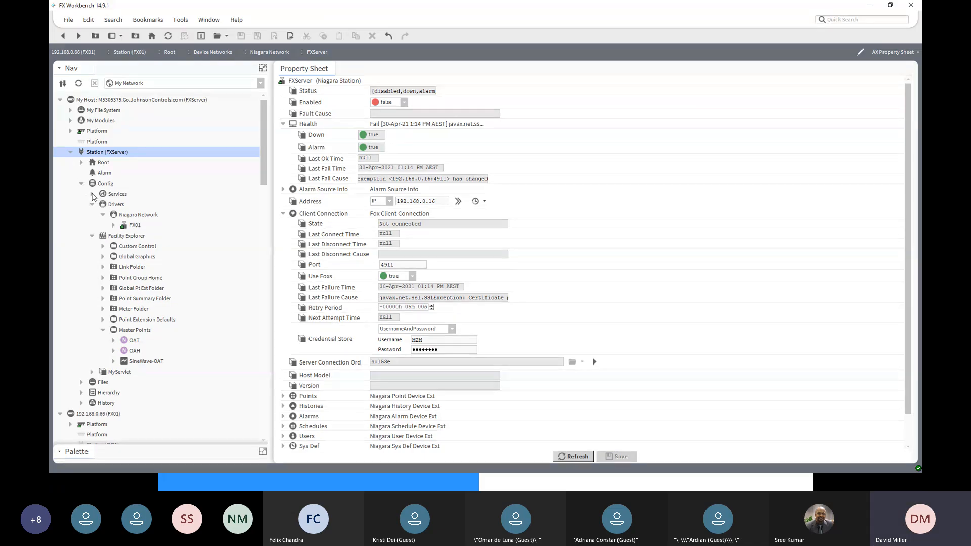
pyautogui.click(91, 195)
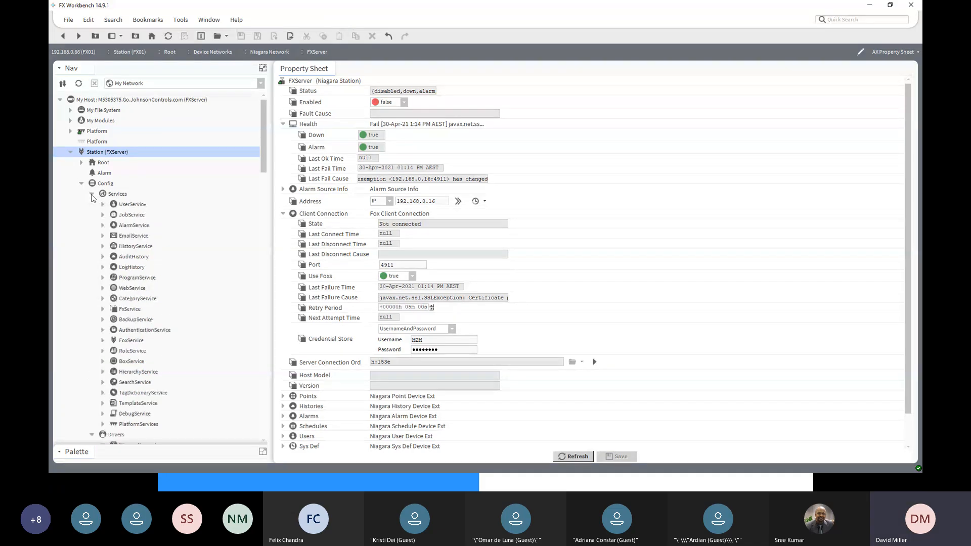
pyautogui.click(104, 424)
pyautogui.scroll(-1, 122, 425)
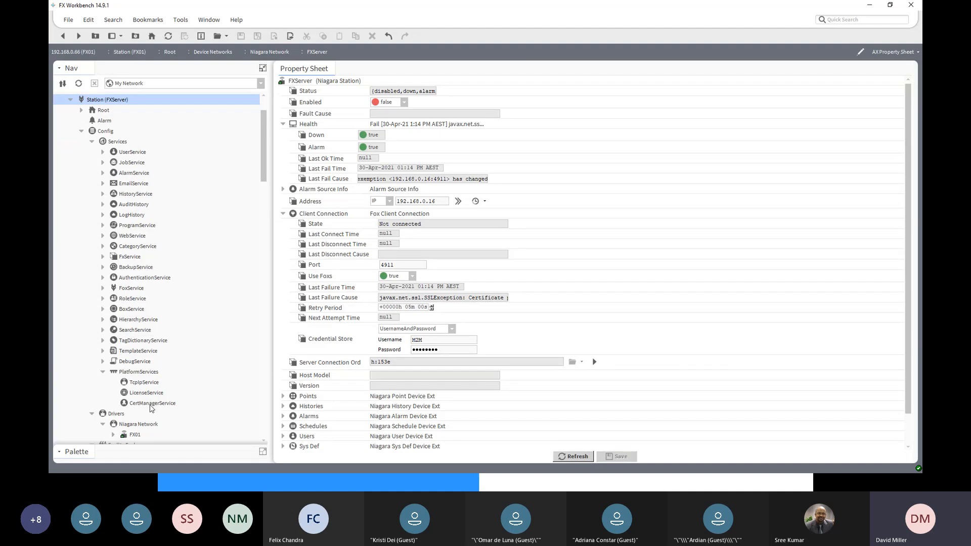
pyautogui.click(149, 405)
pyautogui.doubleClick(149, 405)
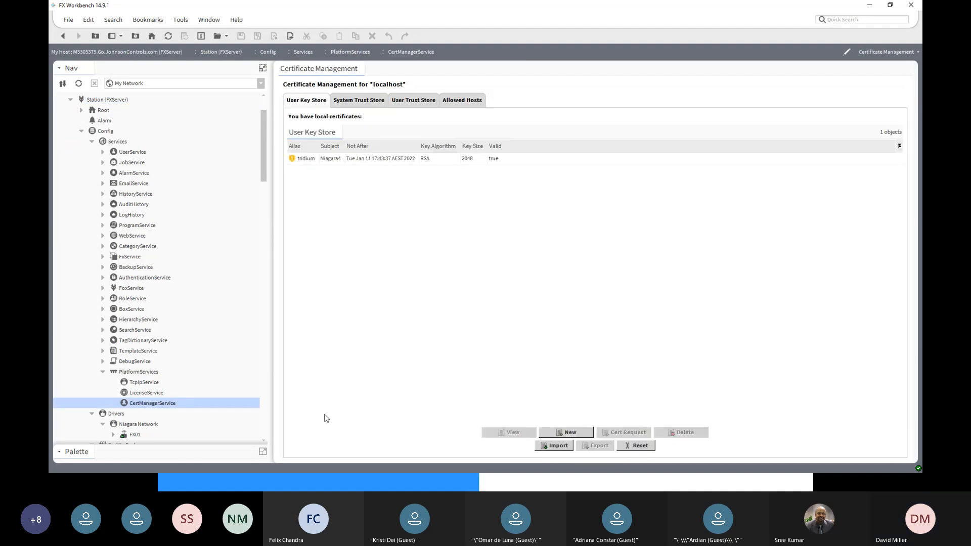
pyautogui.click(342, 160)
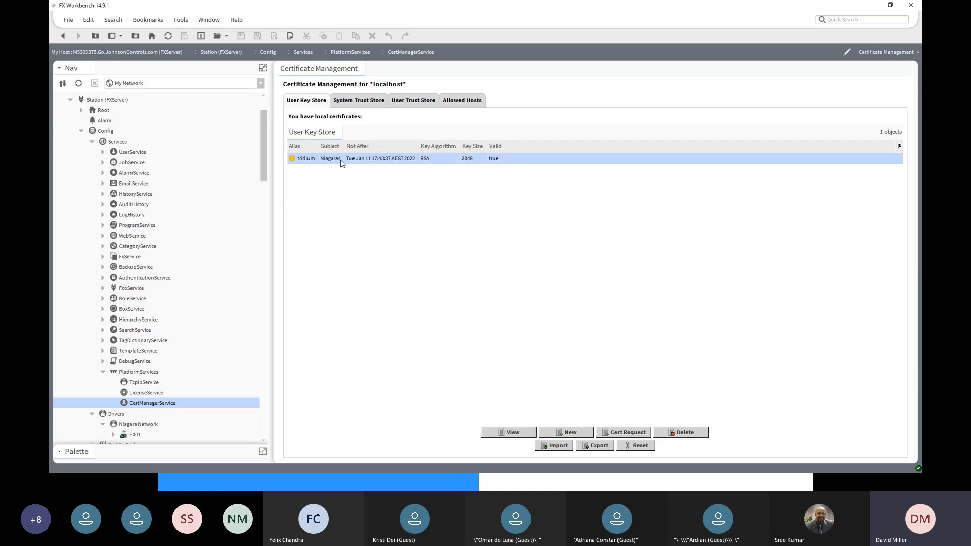
# - Generate a self-signed server certificate with alias FXServer, common name FXSerever, organization JC and country code AU
pyautogui.click(570, 433)
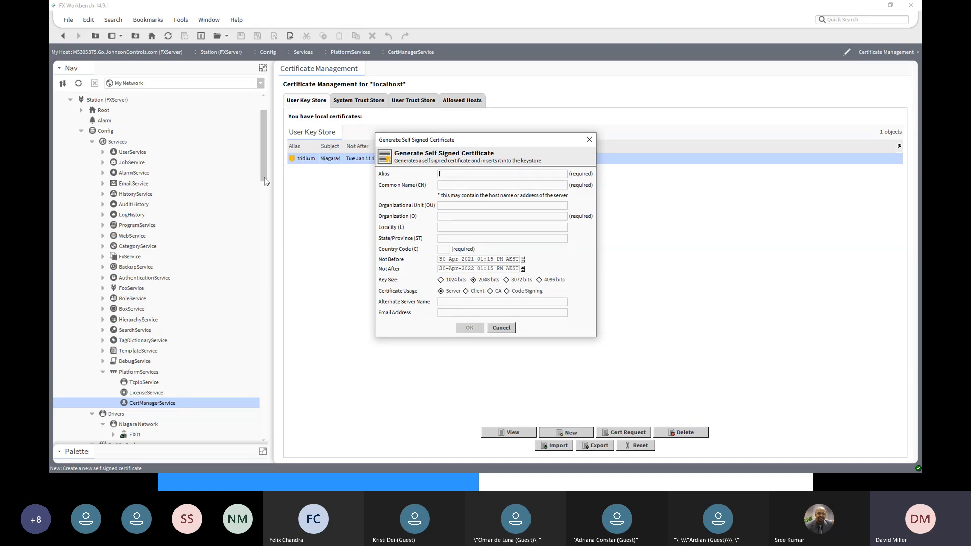
pyautogui.write('Server')
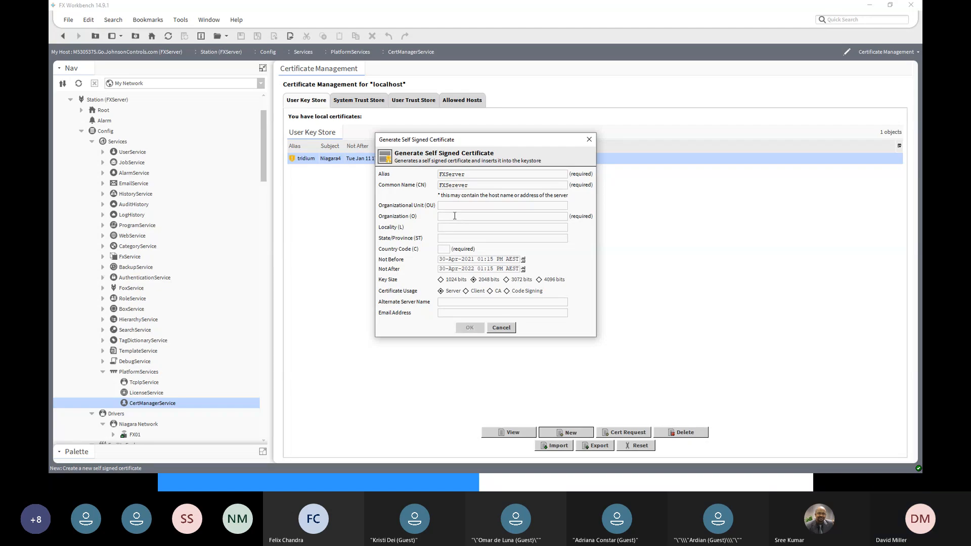
pyautogui.write('JC')
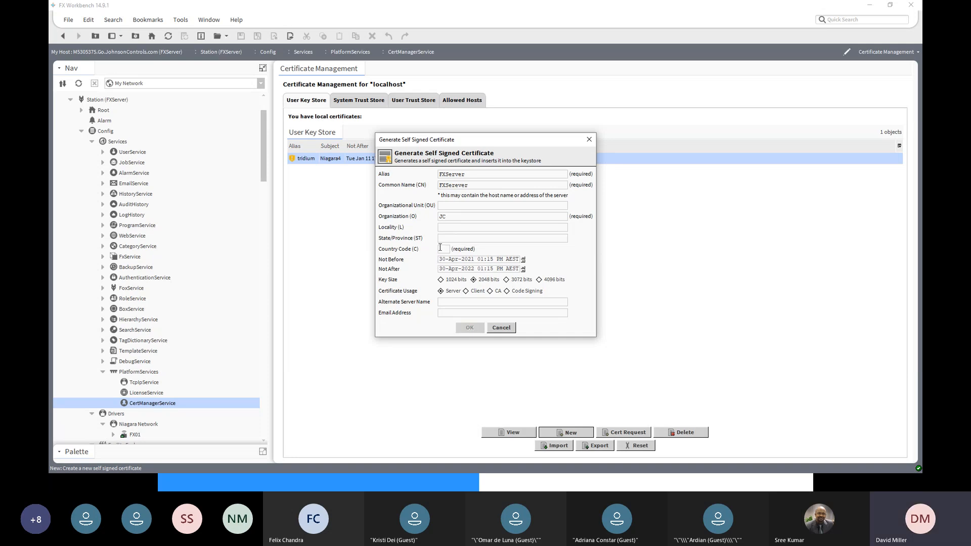
pyautogui.click(440, 248)
pyautogui.write('AU')
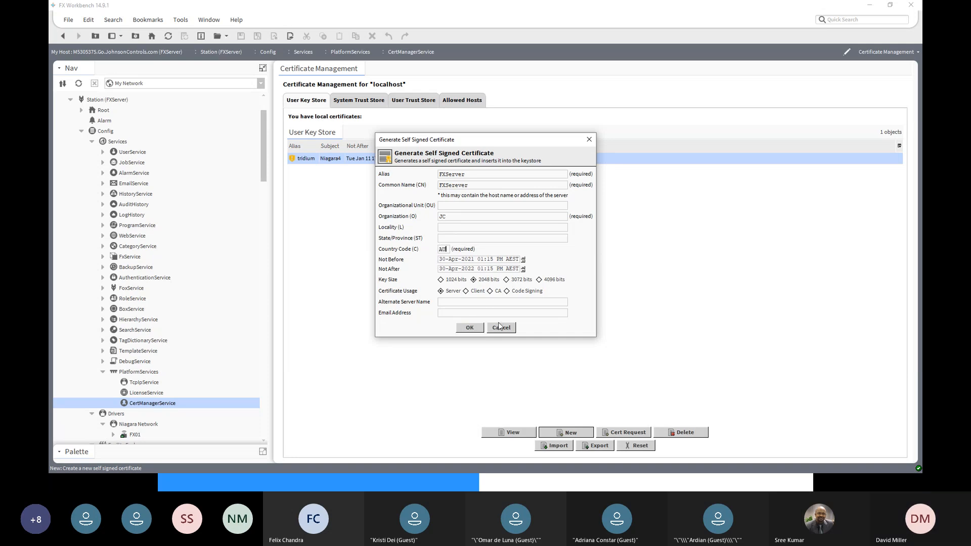
pyautogui.click(470, 328)
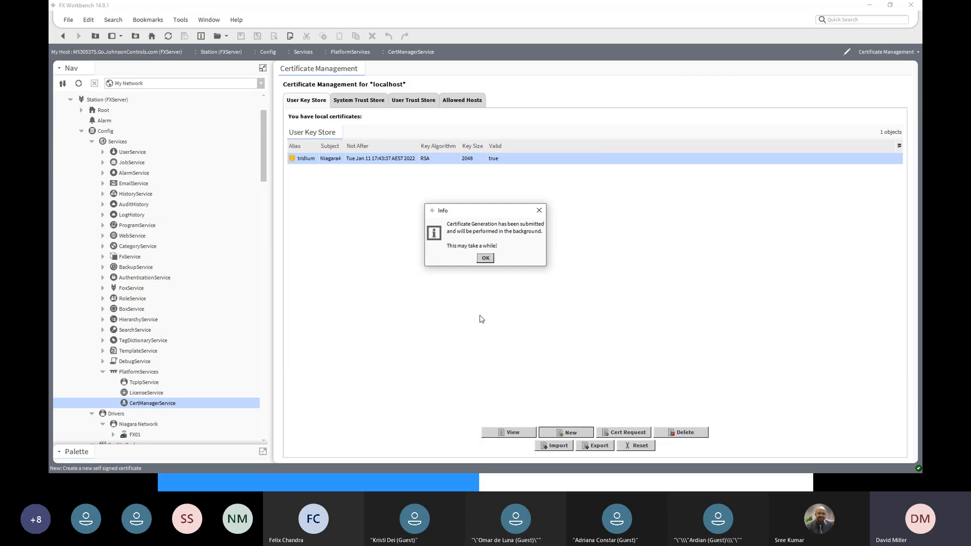
pyautogui.click(485, 259)
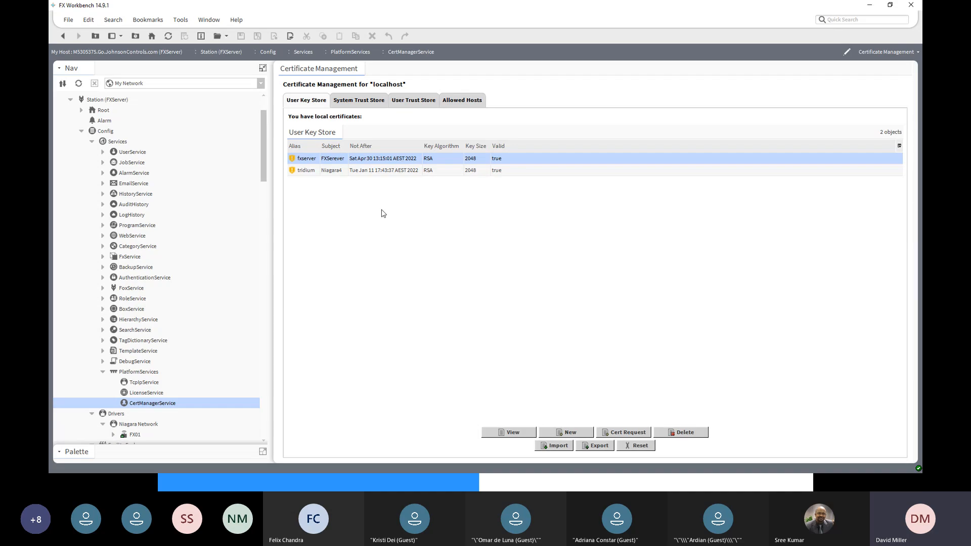
# - Delete the 192.168.0.16:4911 exemption from the Allowed Hosts in the FX01 station's CertManagerService
pyautogui.moveTo(265, 166); pyautogui.dragTo(253, 307)
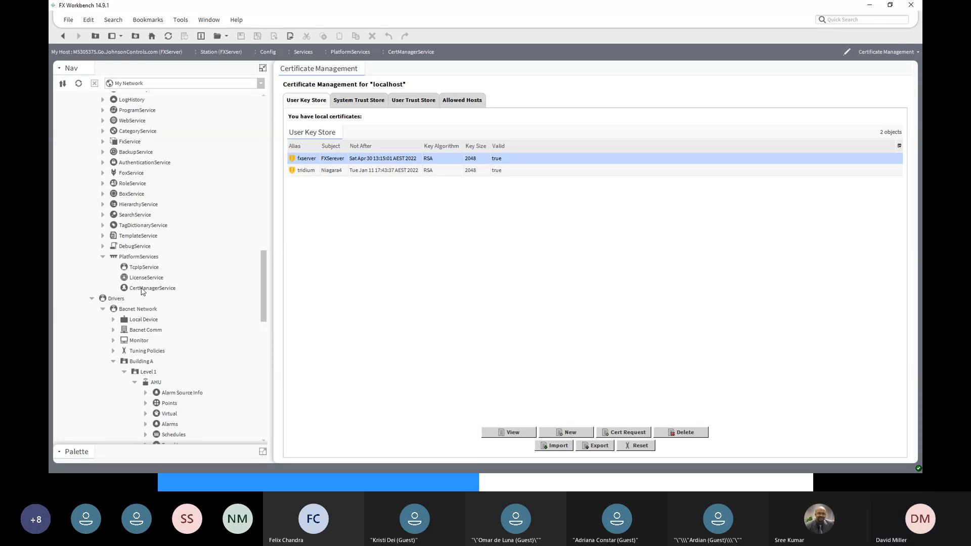
pyautogui.scroll(4, 142, 291)
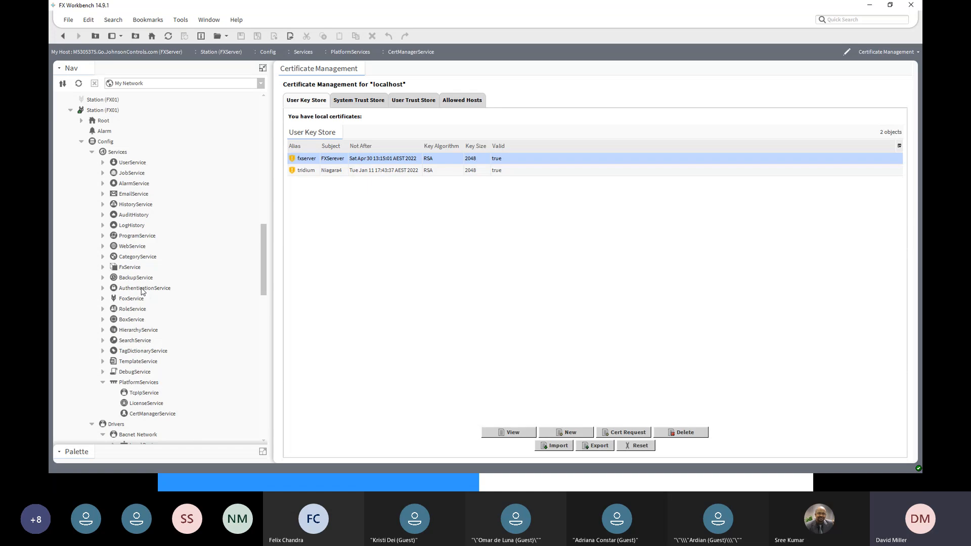
pyautogui.scroll(-3, 142, 291)
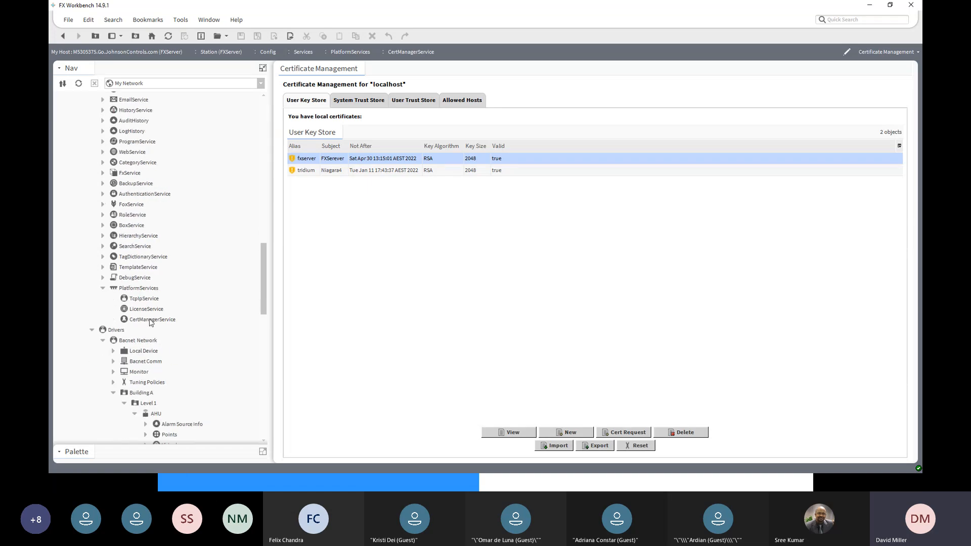
pyautogui.click(150, 320)
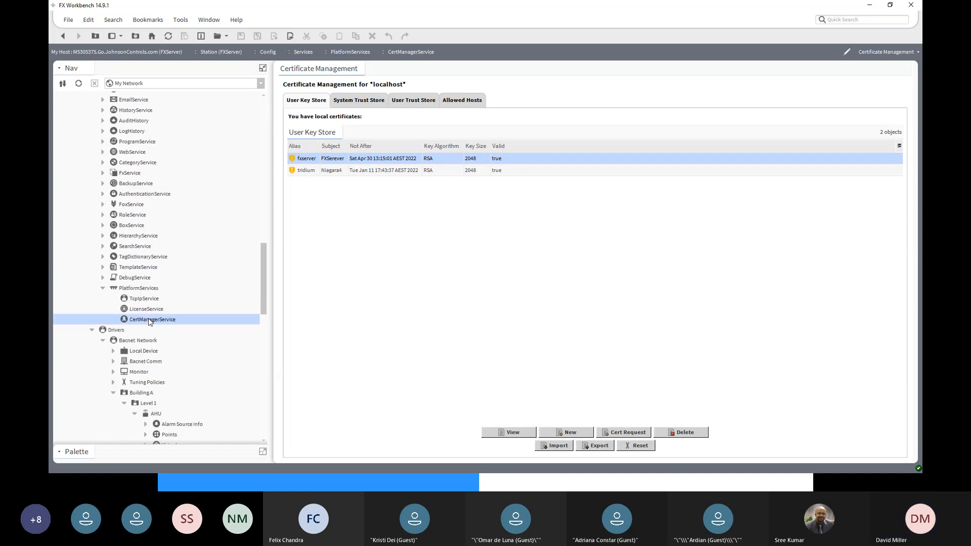
pyautogui.click(459, 101)
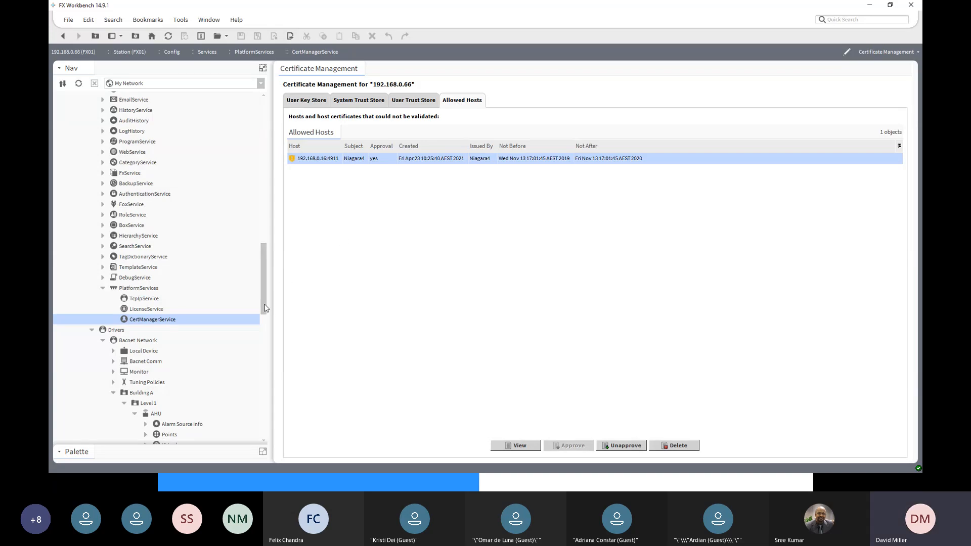
pyautogui.moveTo(264, 307); pyautogui.dragTo(262, 380)
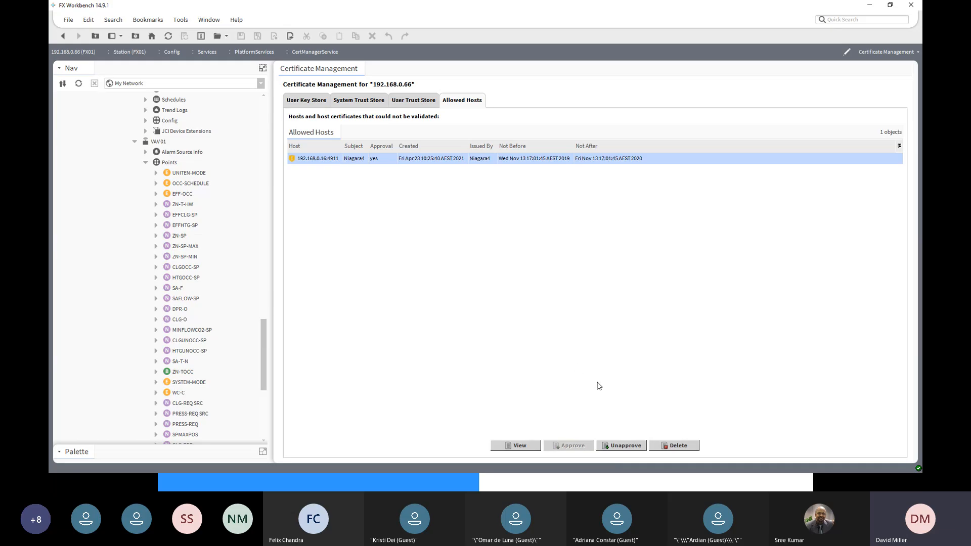
pyautogui.click(691, 446)
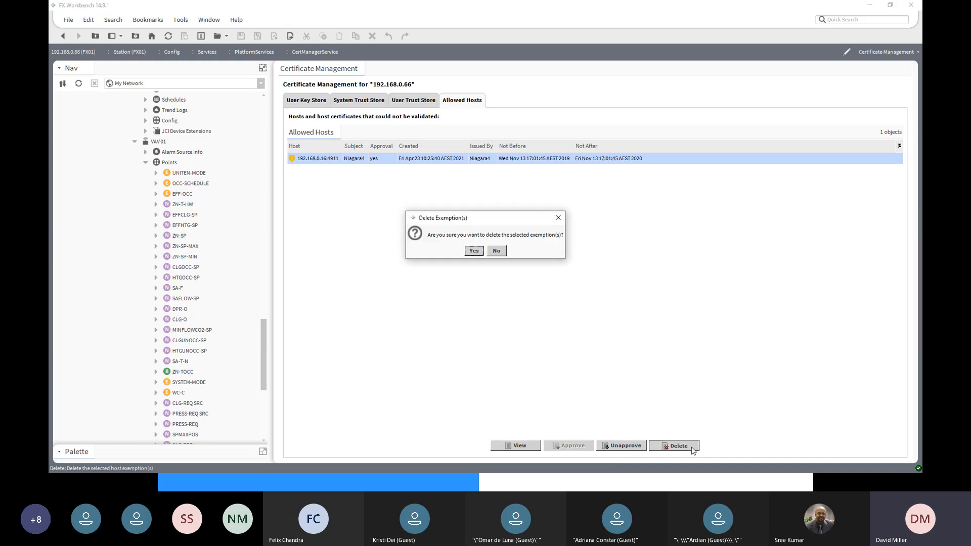
pyautogui.click(476, 250)
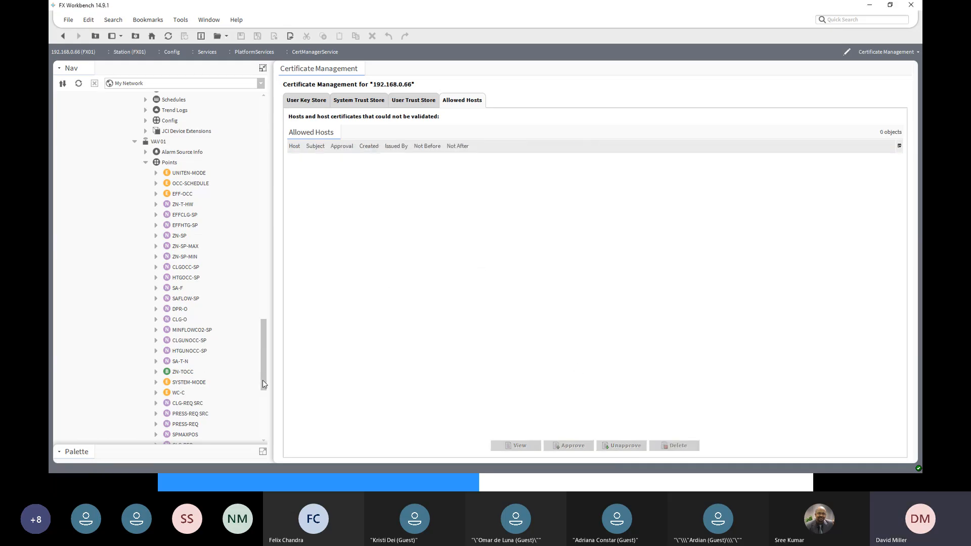
# - Reopen FXServer under FX01's Niagara Network and try a Manual Connect on its client connection with the old exemption removed
pyautogui.moveTo(262, 381); pyautogui.dragTo(255, 426)
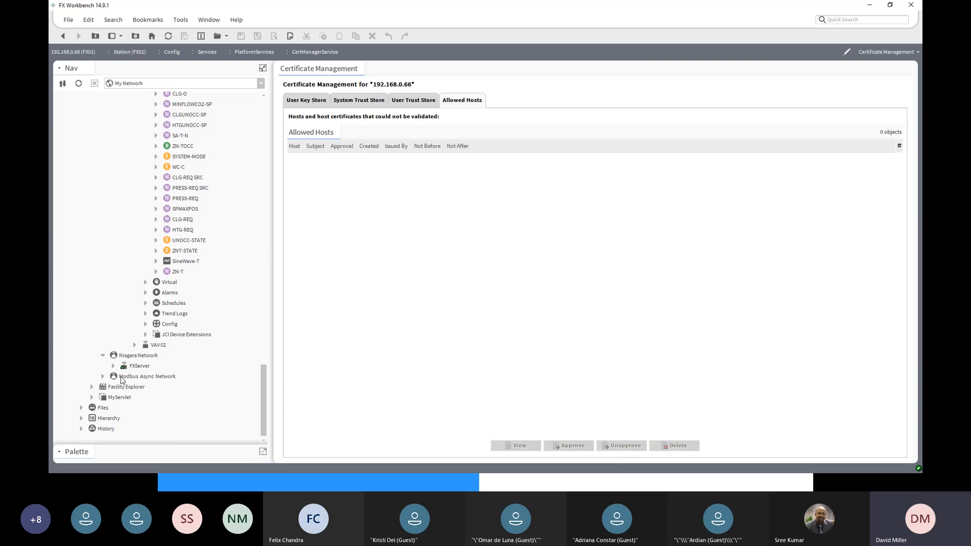
pyautogui.click(113, 368)
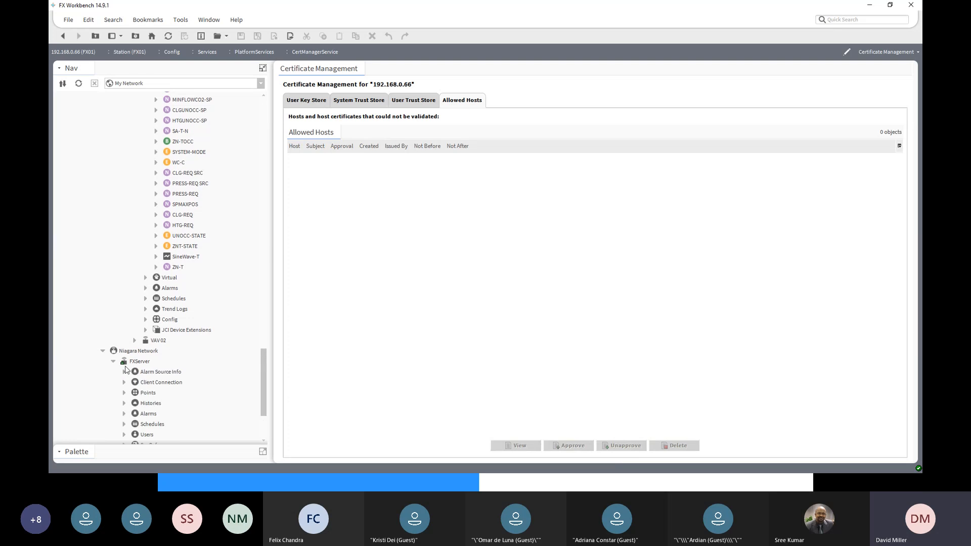
pyautogui.doubleClick(126, 365)
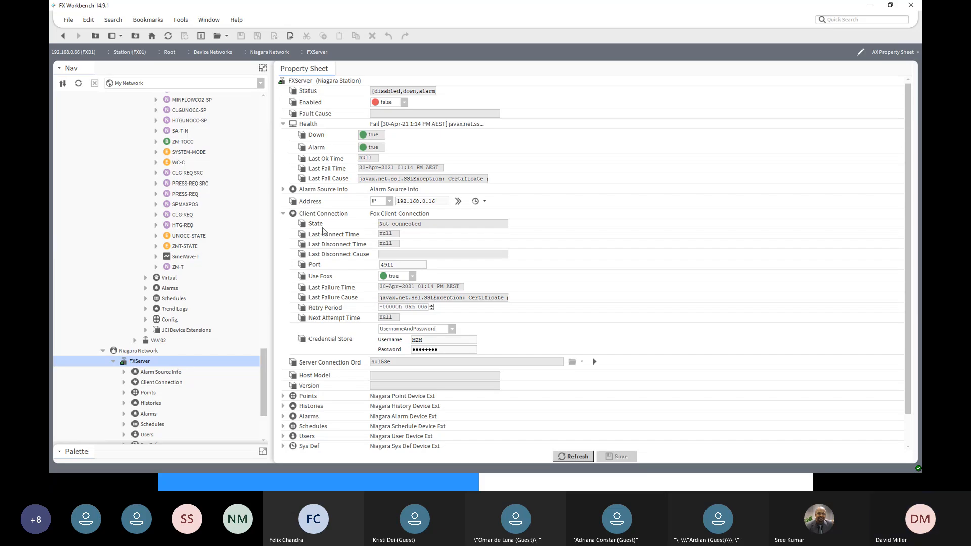
pyautogui.click(318, 216)
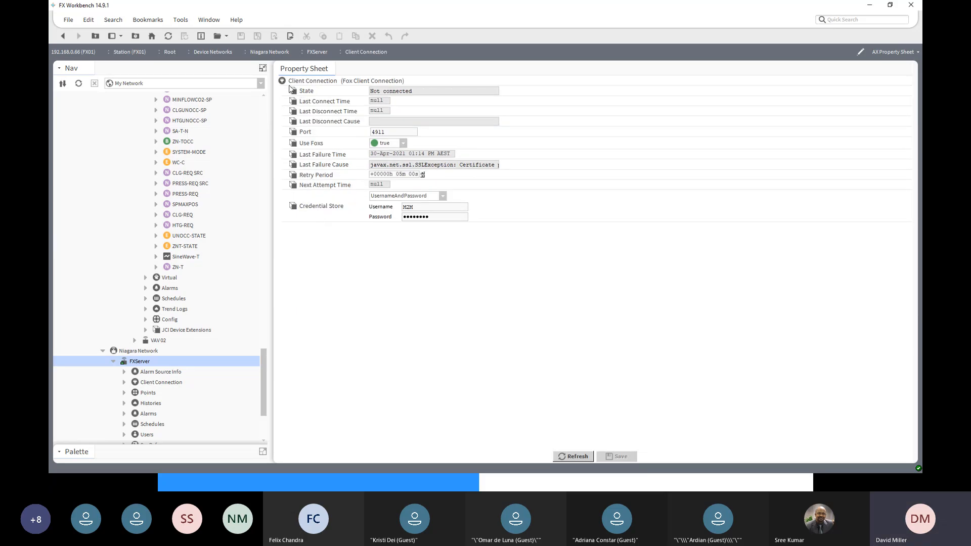
pyautogui.click(63, 36)
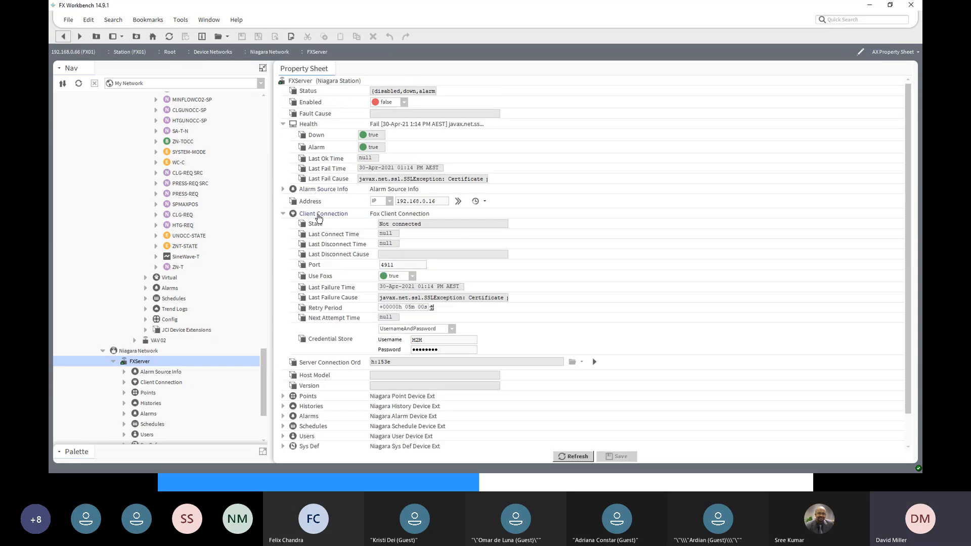
pyautogui.rightClick(319, 216)
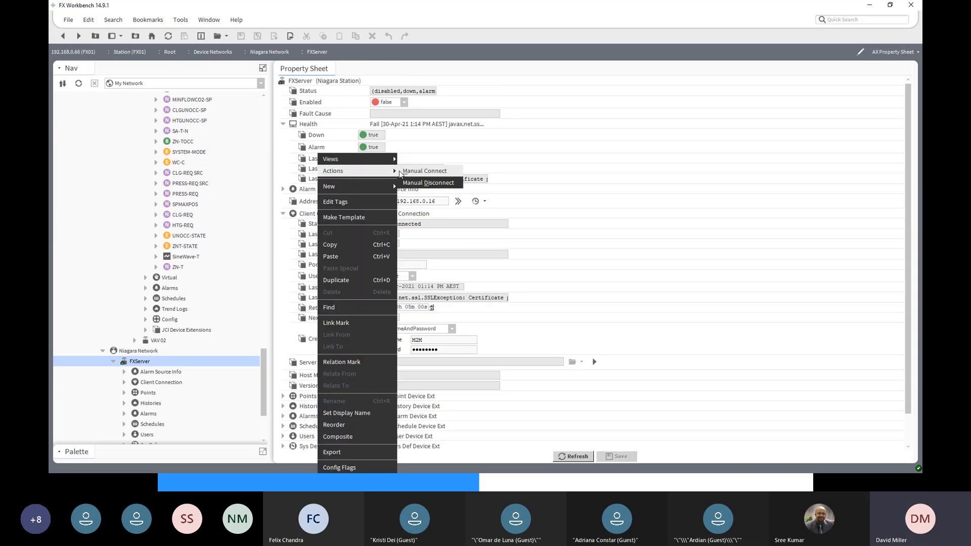
pyautogui.click(407, 172)
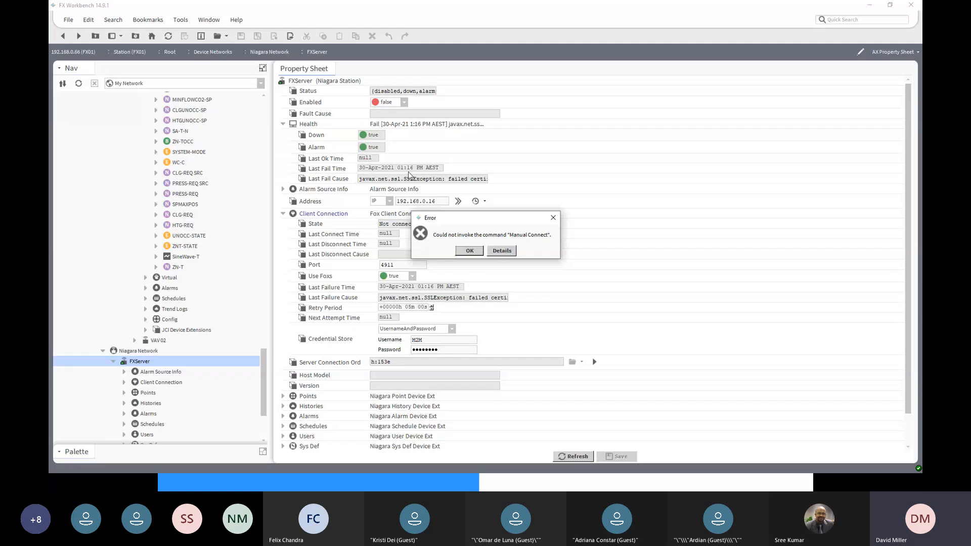
pyautogui.click(469, 251)
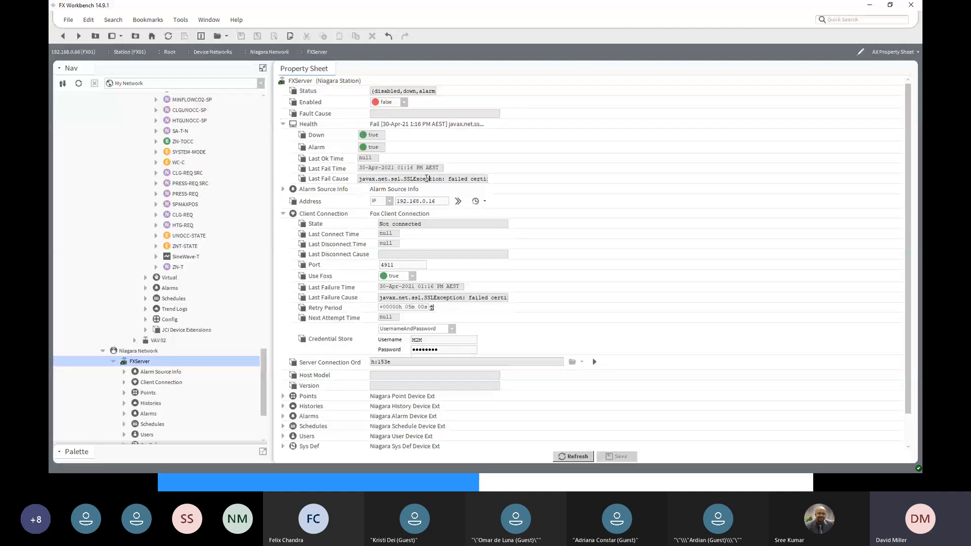
# - Read the full Last Fail Cause text in the Health properties of the FXServer Niagara station
pyautogui.press('Right')
pyautogui.press('Right')
pyautogui.press('Right')
pyautogui.press('Right')
pyautogui.press('Right')
pyautogui.press('Right')
pyautogui.press('Right')
pyautogui.press('Right')
pyautogui.press('Right')
pyautogui.press('Right')
pyautogui.press('Right')
pyautogui.press('Right')
pyautogui.press('Right')
pyautogui.press('Right')
pyautogui.press('Right')
pyautogui.press('Right')
pyautogui.press('Right')
pyautogui.press('Right')
pyautogui.press('Right')
pyautogui.press('Right')
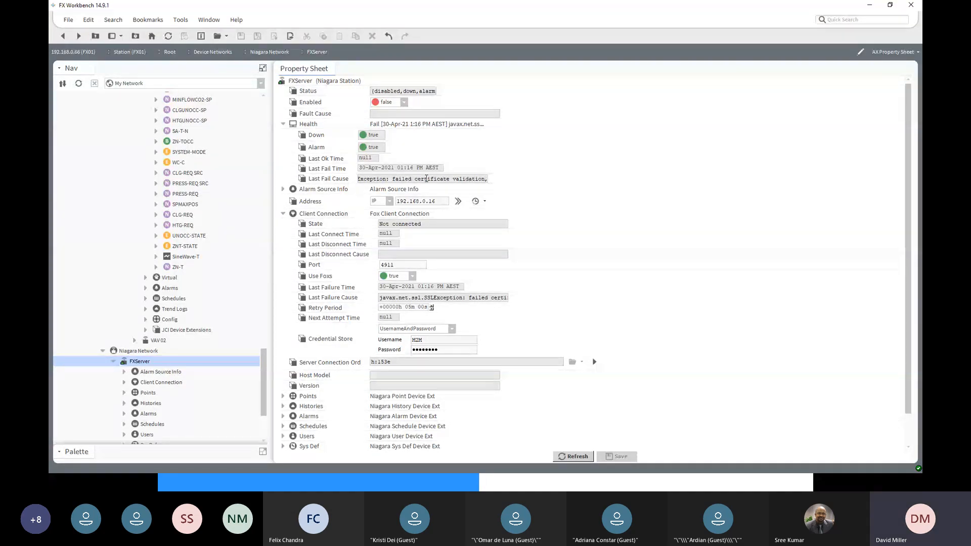
pyautogui.press('Right')
pyautogui.press('Right')
pyautogui.press('Right')
pyautogui.press('Right')
pyautogui.press('Right')
pyautogui.press('Right')
pyautogui.press('Right')
pyautogui.press('Right')
pyautogui.press('Right')
pyautogui.press('Right')
pyautogui.press('Right')
pyautogui.press('Right')
pyautogui.press('Right')
pyautogui.press('Right')
pyautogui.press('Right')
pyautogui.press('Right')
pyautogui.press('Right')
pyautogui.press('Right')
pyautogui.press('Right')
pyautogui.press('Right')
pyautogui.press('Right')
pyautogui.press('Right')
pyautogui.press('Right')
pyautogui.press('Right')
pyautogui.press('Right')
pyautogui.press('Right')
pyautogui.press('Right')
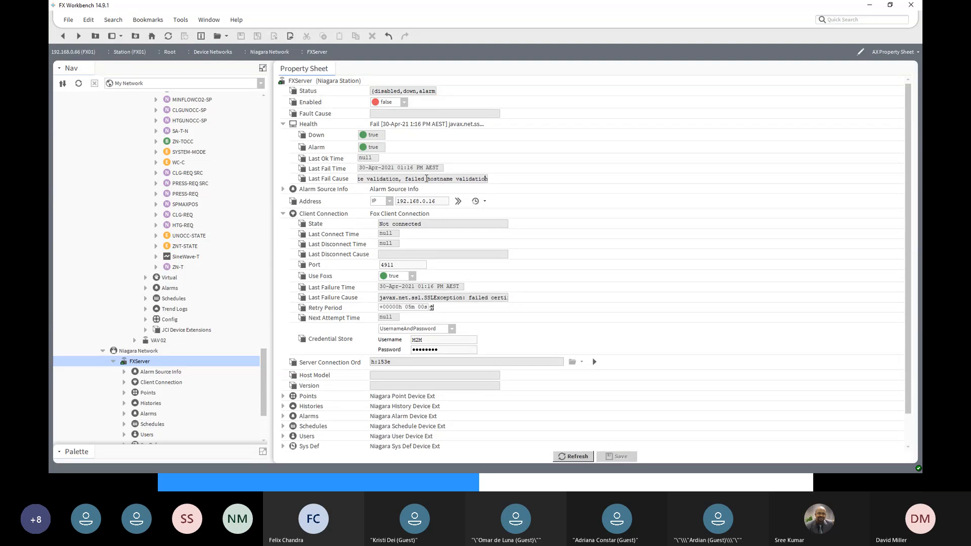
pyautogui.press('Left')
pyautogui.press('Left')
pyautogui.press('Left')
pyautogui.press('Left')
pyautogui.press('Left')
pyautogui.press('Left')
pyautogui.press('Left')
pyautogui.press('Left')
pyautogui.press('Left')
pyautogui.press('Left')
pyautogui.press('Left')
pyautogui.press('Left')
pyautogui.press('Left')
pyautogui.press('Left')
pyautogui.press('Left')
pyautogui.press('Left')
pyautogui.press('Left')
pyautogui.press('Left')
pyautogui.press('Left')
pyautogui.press('Left')
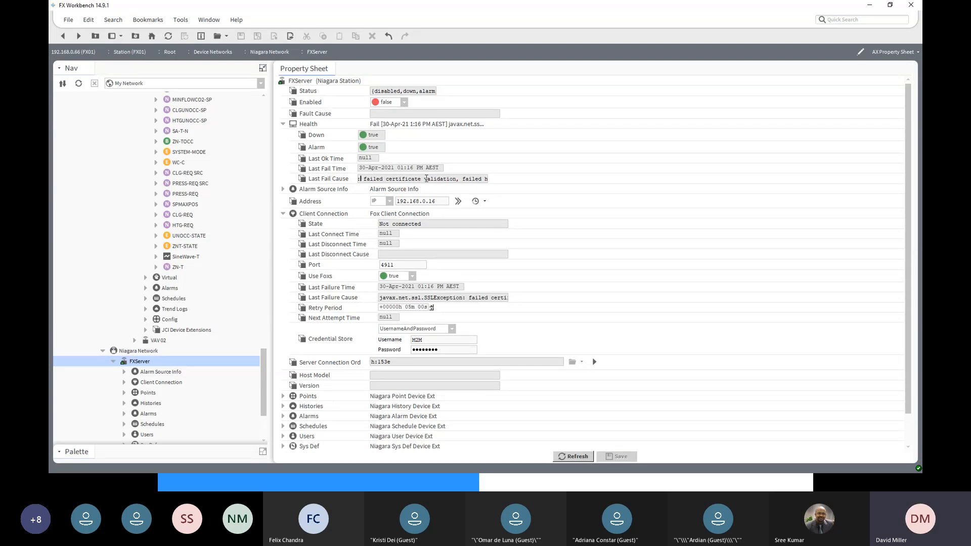
pyautogui.press('Left')
pyautogui.press('Left')
pyautogui.press('Left')
pyautogui.press('Left')
pyautogui.press('Left')
pyautogui.press('Left')
pyautogui.press('Left')
pyautogui.press('Left')
pyautogui.press('Left')
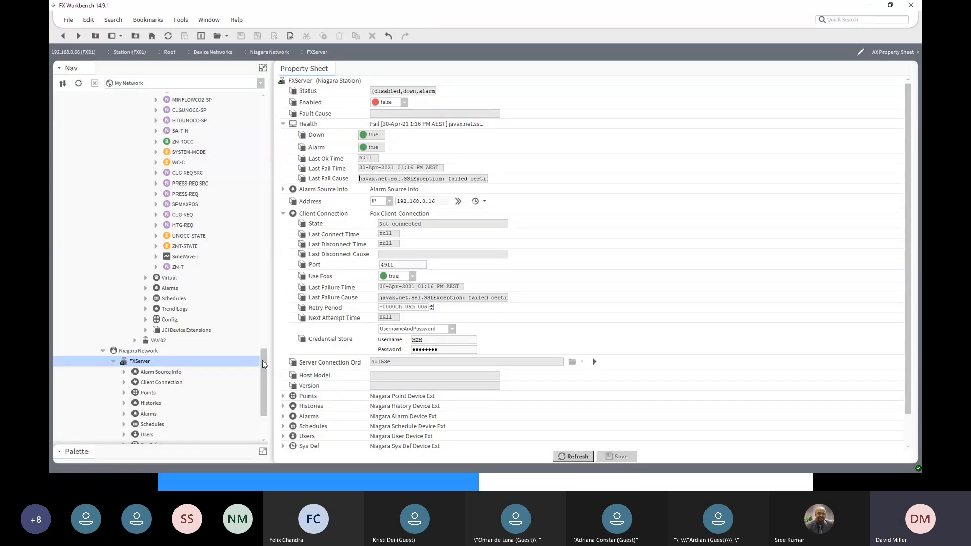
# - Approve the 192.168.0.16:4911 exemption in the Allowed Hosts of the FX01 station's CertManagerService
pyautogui.moveTo(263, 360); pyautogui.dragTo(269, 389)
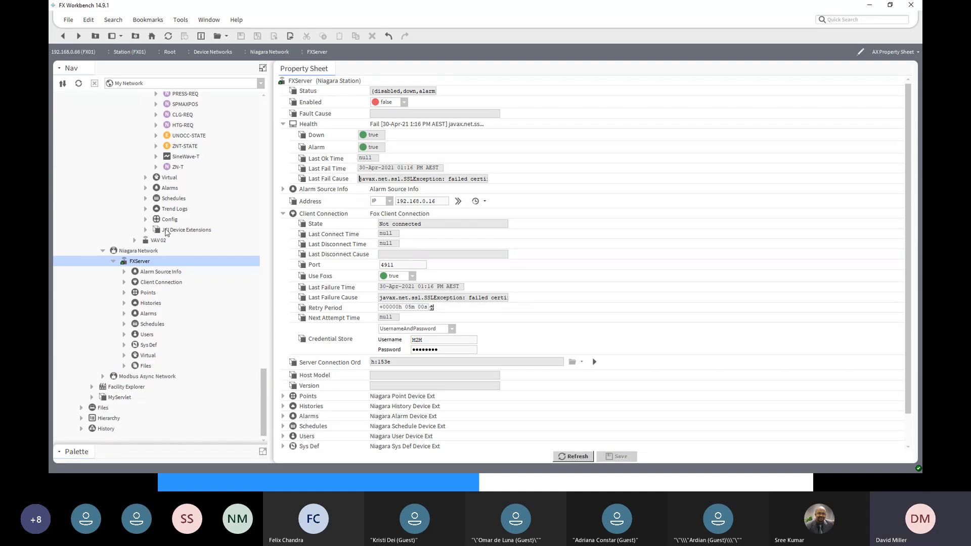
pyautogui.scroll(15, 166, 231)
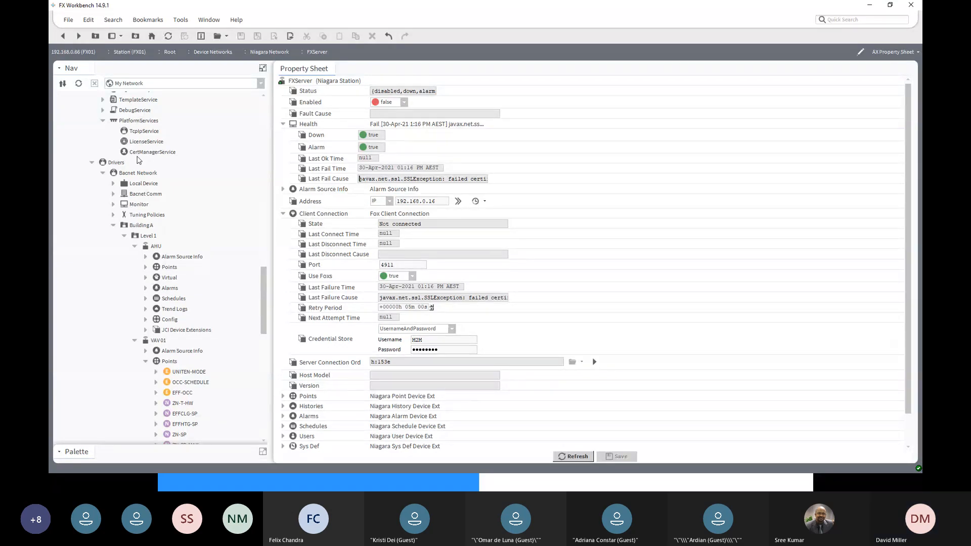
pyautogui.doubleClick(149, 153)
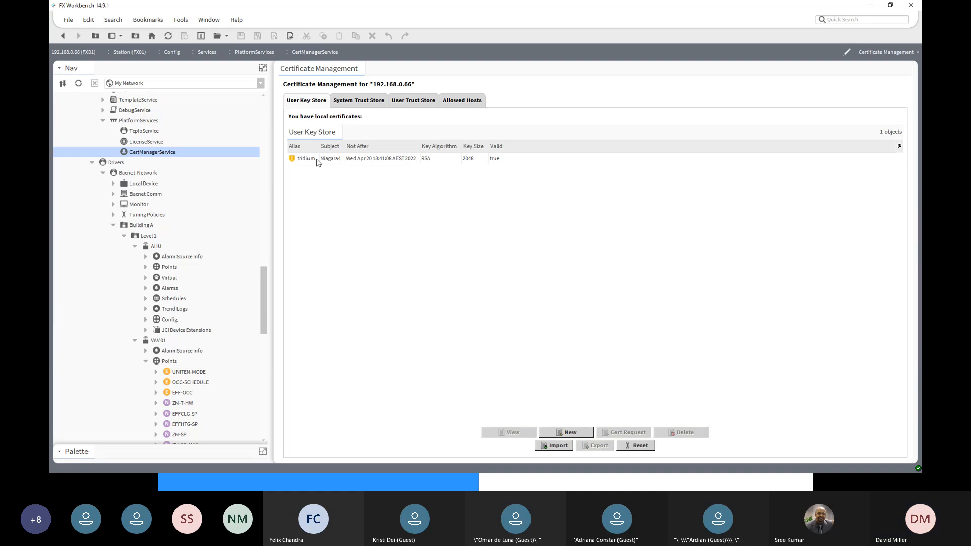
pyautogui.click(472, 102)
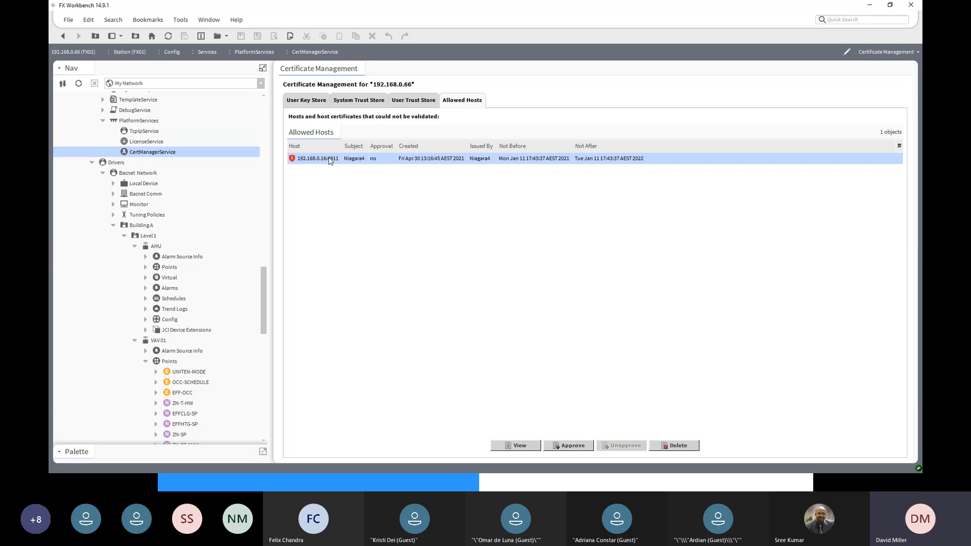
pyautogui.click(571, 447)
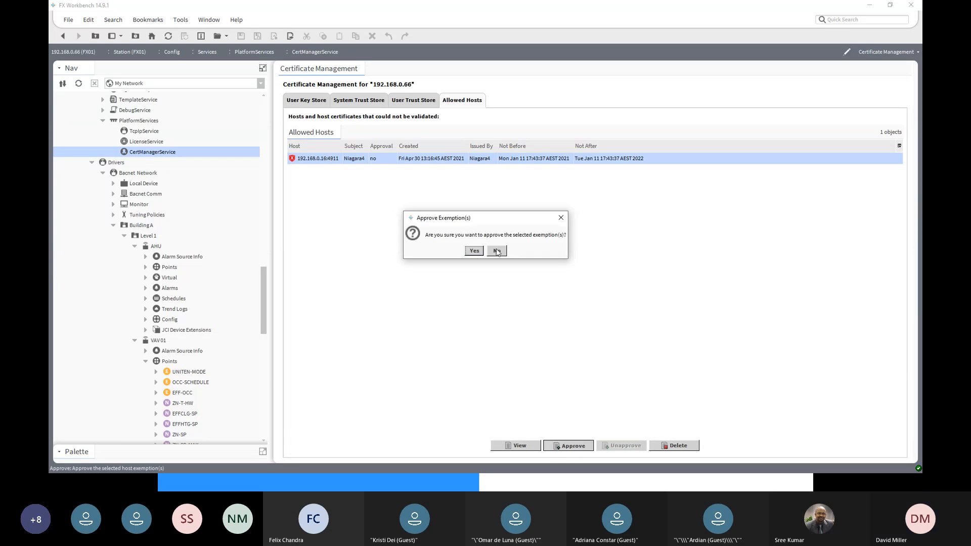
pyautogui.click(474, 251)
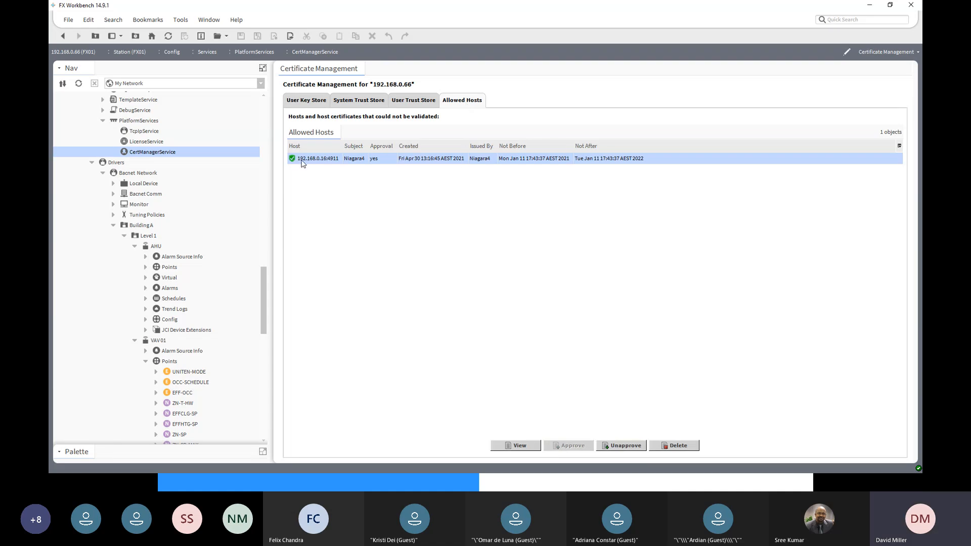
# - Return to the FXServer property sheet and try a Manual Connect on its client connection with the approved exemption
pyautogui.click(64, 37)
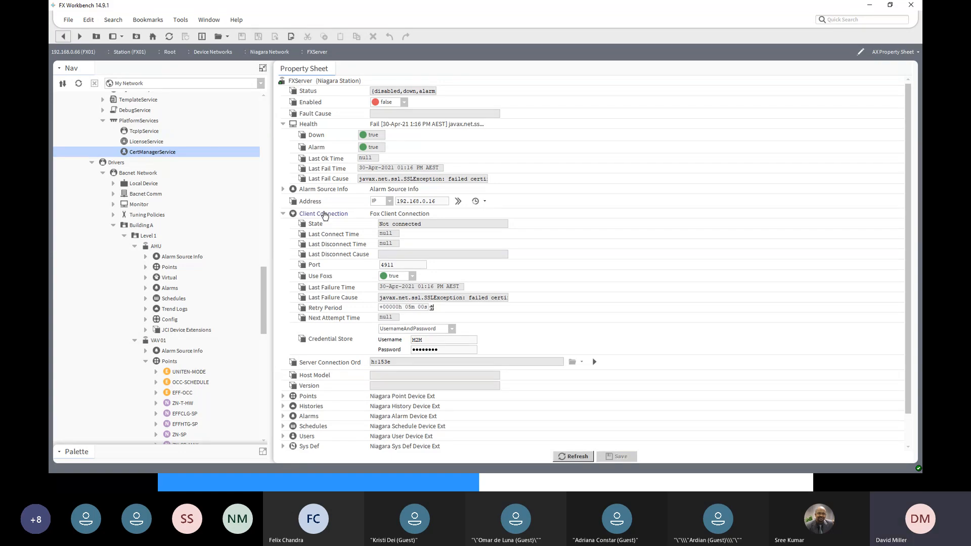
pyautogui.rightClick(325, 217)
pyautogui.moveTo(351, 171)
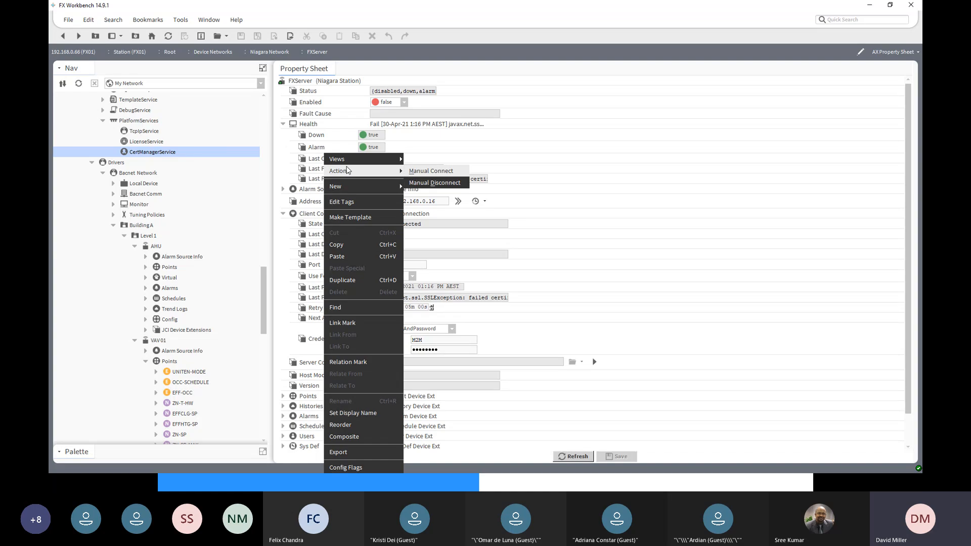
pyautogui.click(426, 172)
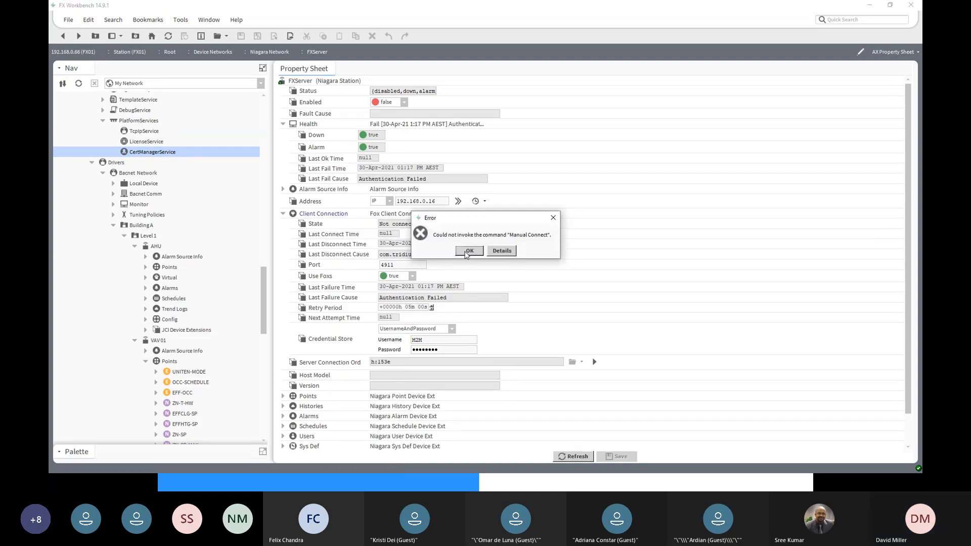
pyautogui.click(467, 251)
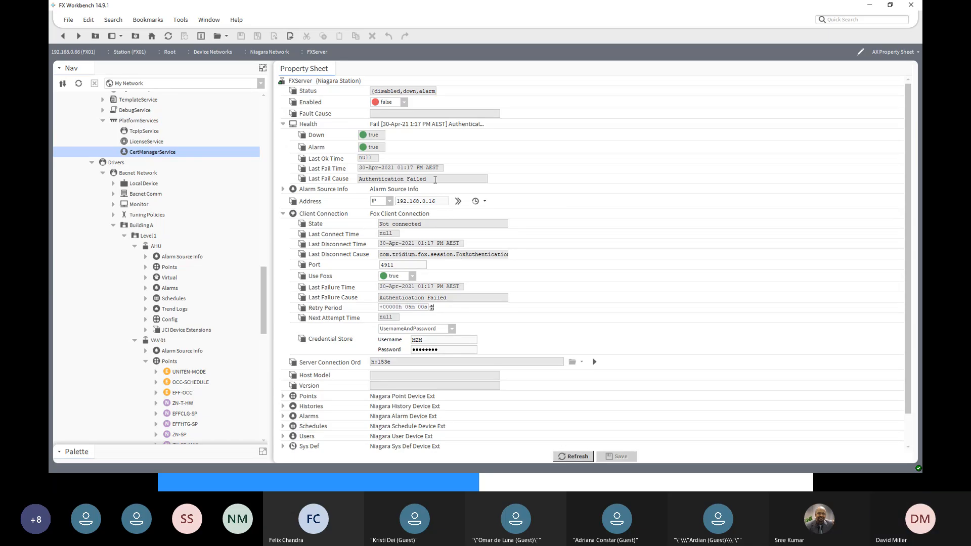
# - Check FXServer's Last Fail Cause and the username and password fields in its client connection's Credential Store
pyautogui.moveTo(426, 179); pyautogui.dragTo(356, 184)
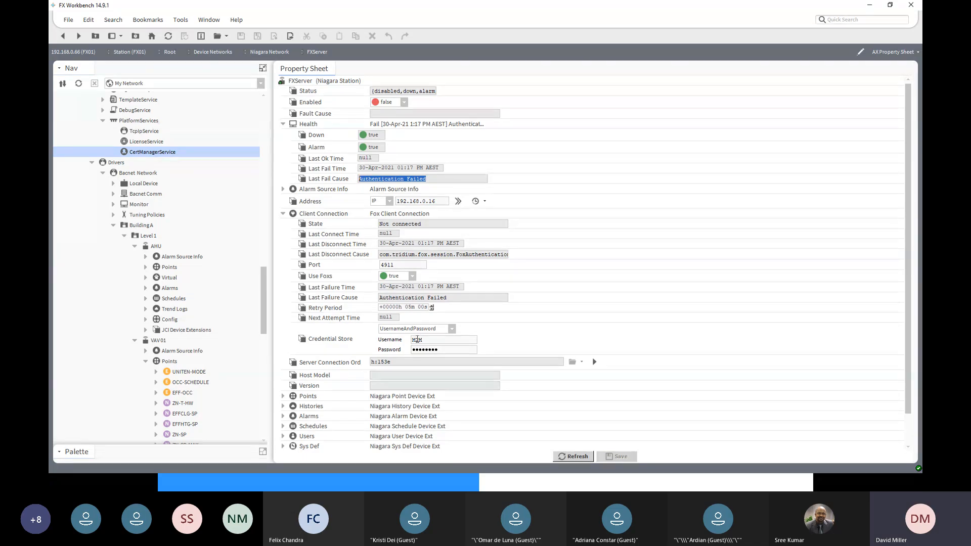
pyautogui.doubleClick(416, 340)
pyautogui.doubleClick(426, 349)
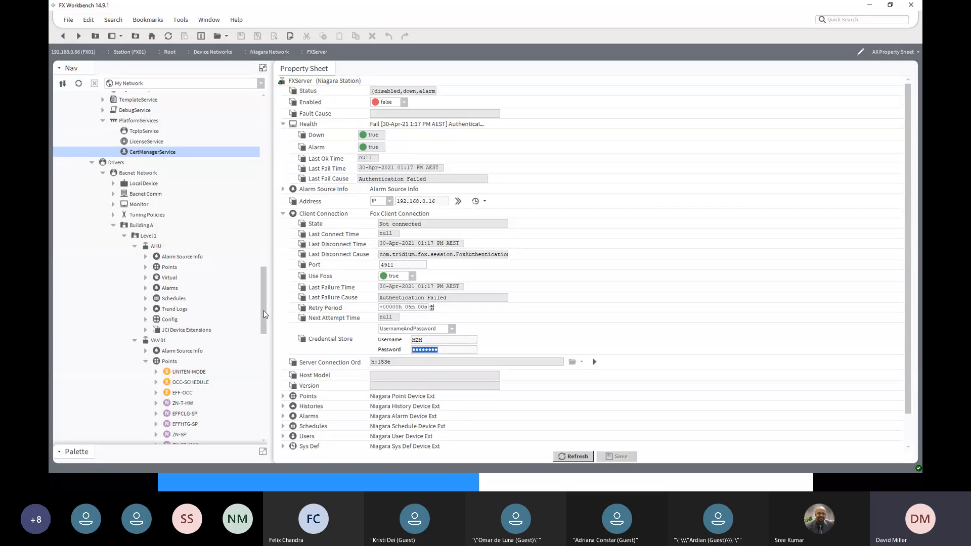
# - Duplicate the admin user under the FXServer station's UserService and name the copy M2M
pyautogui.moveTo(264, 314); pyautogui.dragTo(249, 146)
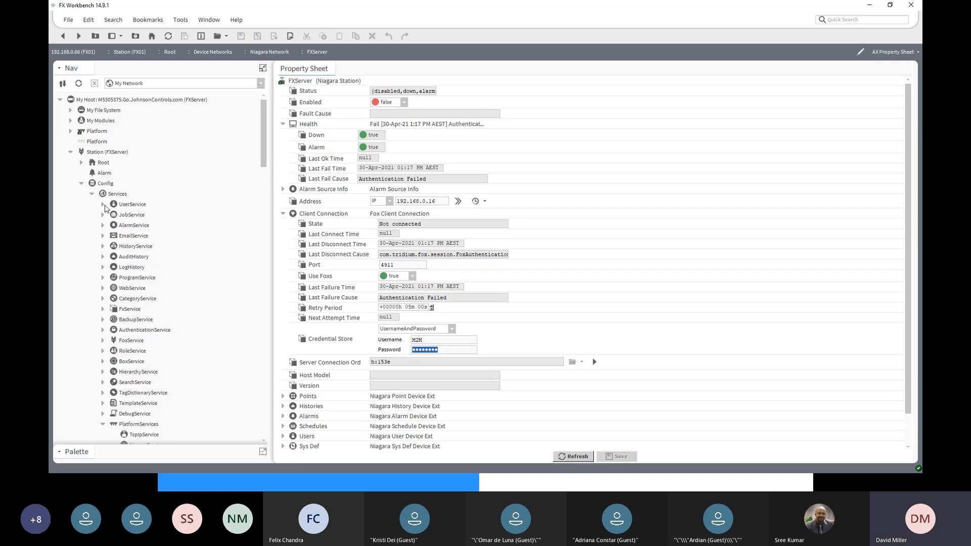
pyautogui.click(103, 204)
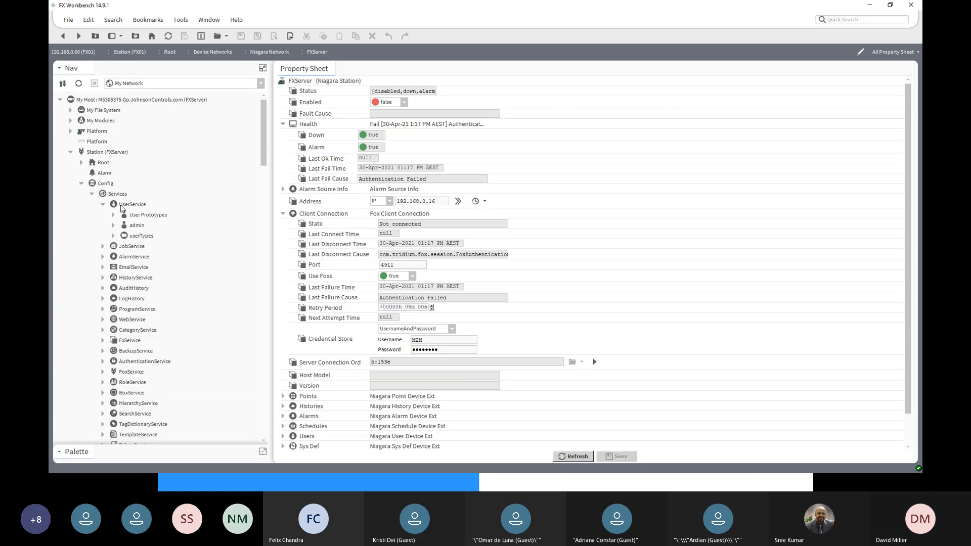
pyautogui.click(135, 229)
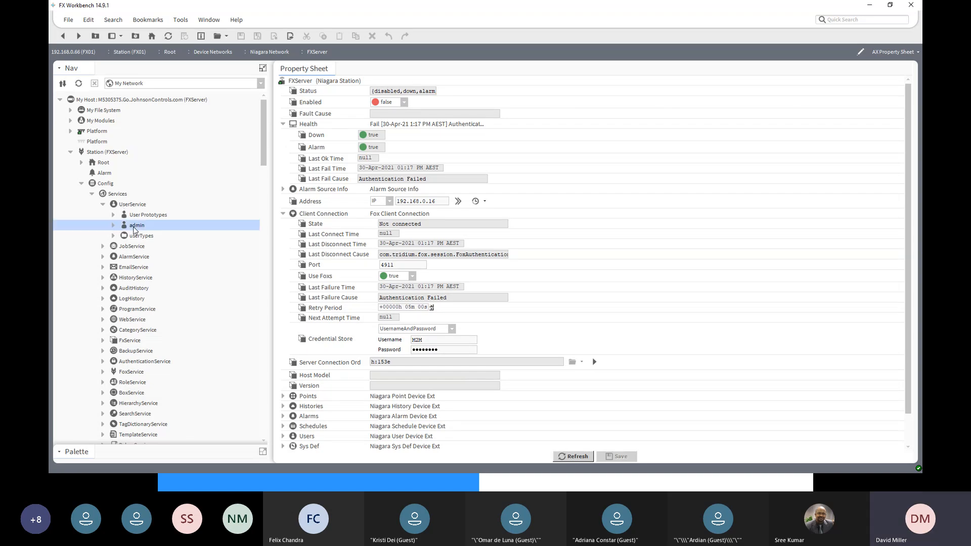
pyautogui.rightClick(135, 229)
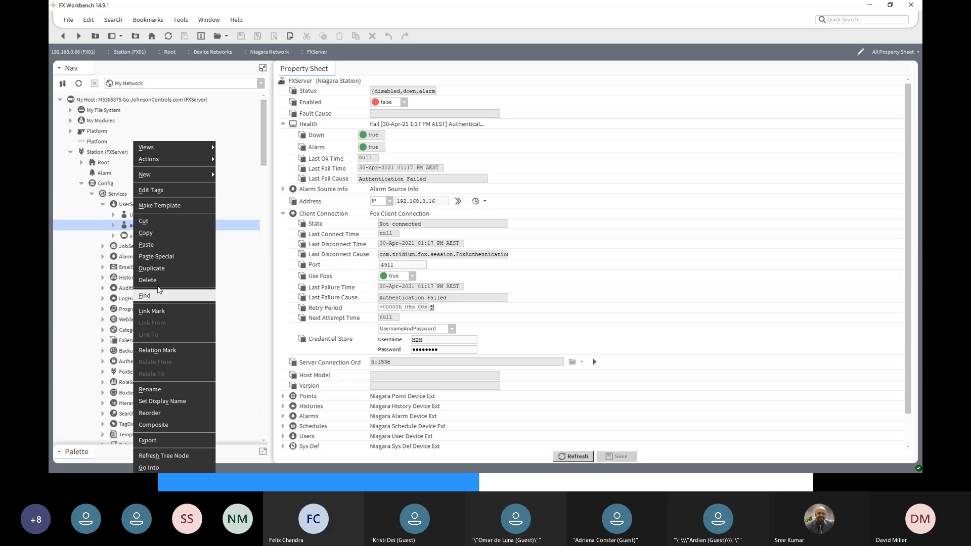
pyautogui.click(151, 269)
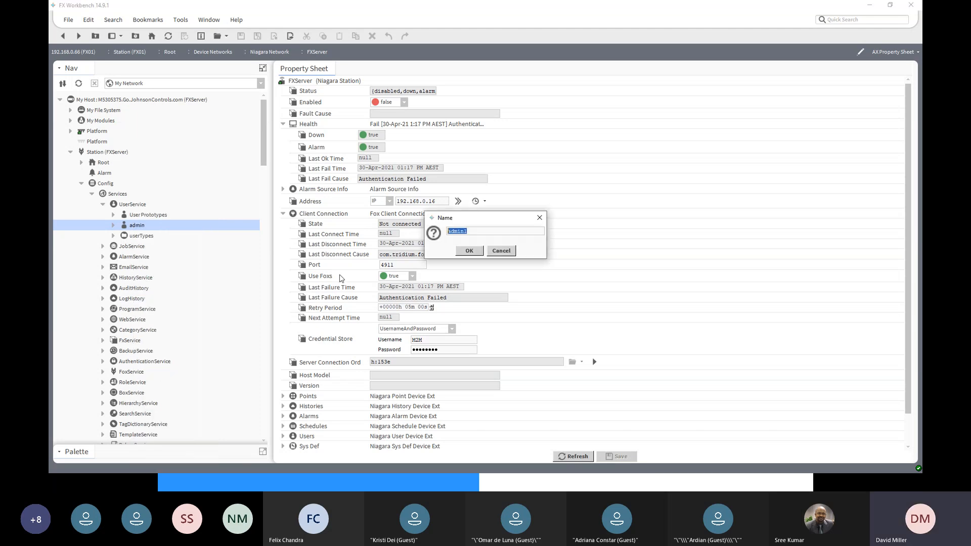
pyautogui.write('M2M')
pyautogui.click(470, 250)
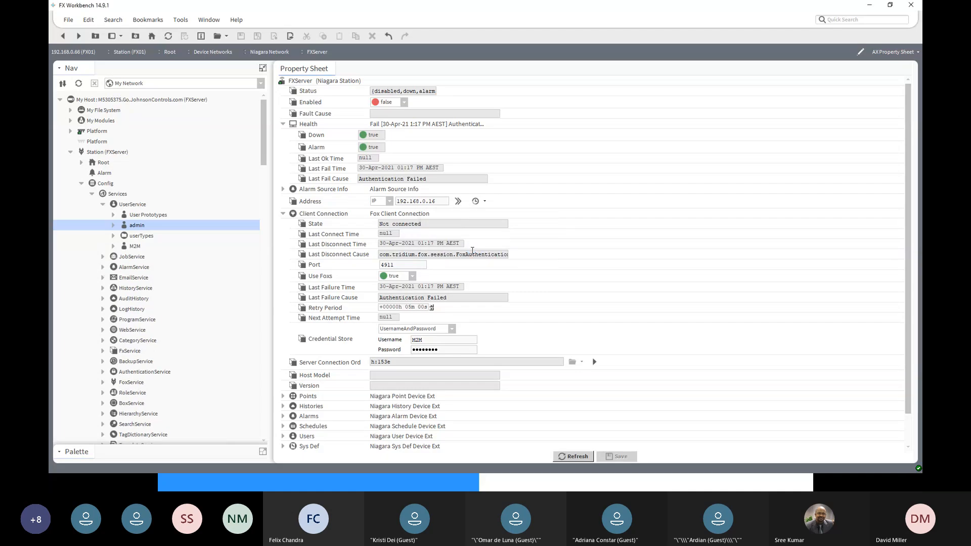
# - Enter and confirm a new password in the M2M user's Authenticator properties and save the user
pyautogui.doubleClick(128, 247)
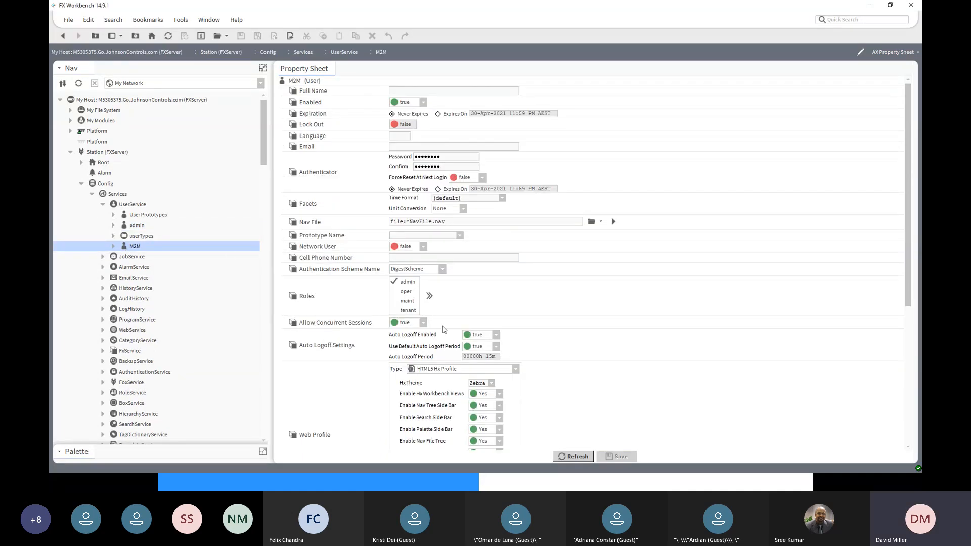
pyautogui.scroll(-6, 429, 304)
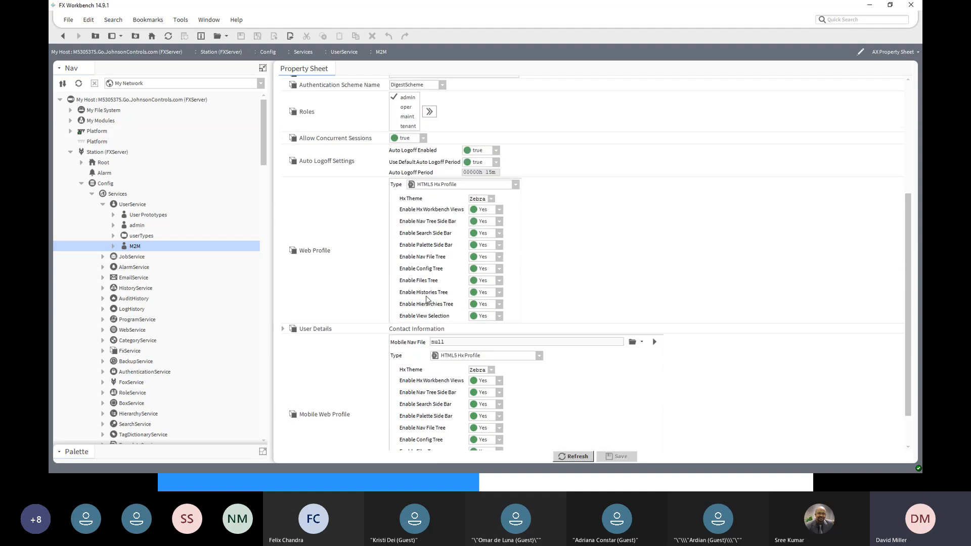
pyautogui.scroll(4, 426, 298)
pyautogui.scroll(2, 426, 299)
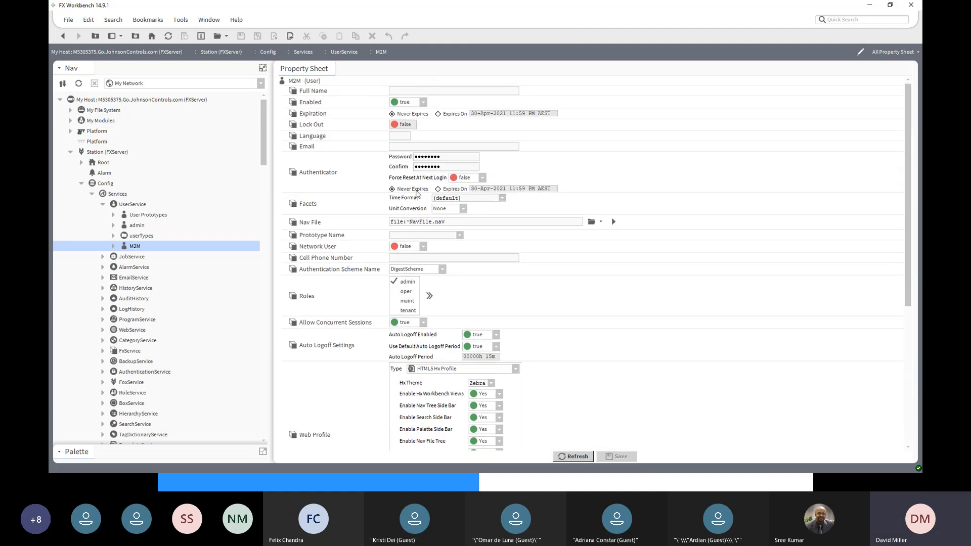
pyautogui.doubleClick(432, 158)
pyautogui.write('•••')
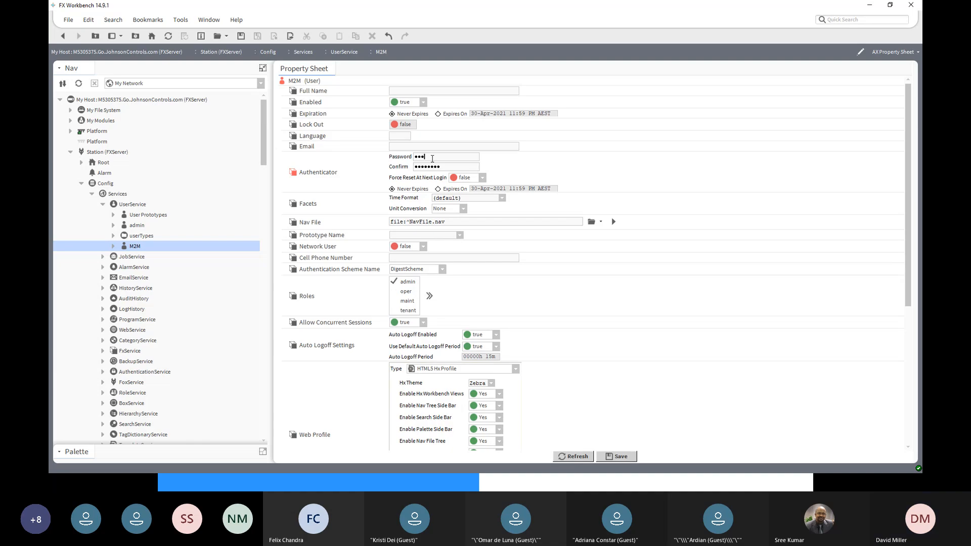
pyautogui.write('•')
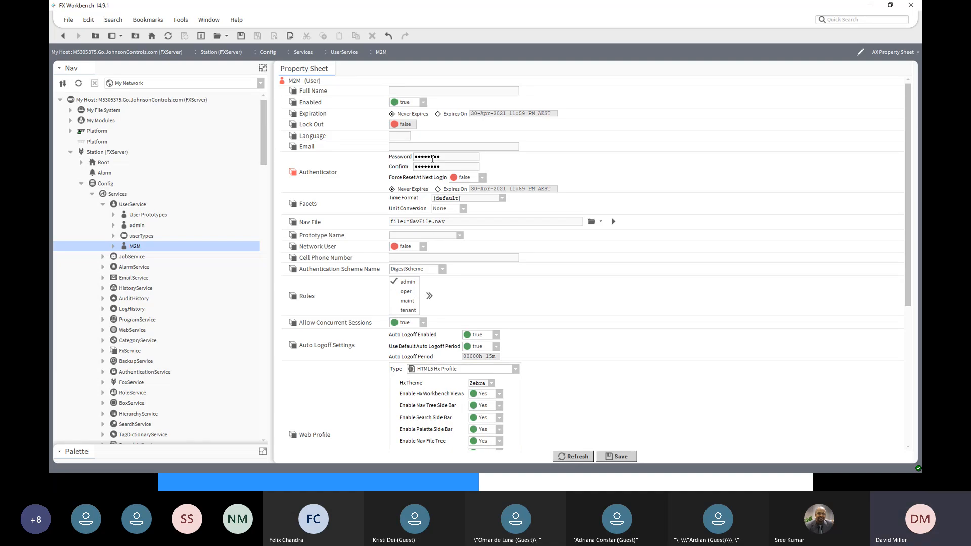
pyautogui.write('••')
pyautogui.doubleClick(428, 167)
pyautogui.write('•••')
pyautogui.click(618, 455)
# - Reopen FXServer under FX01's Niagara Network, run Manual Connect on its client connection and check the connection State
pyautogui.moveTo(262, 158); pyautogui.dragTo(254, 309)
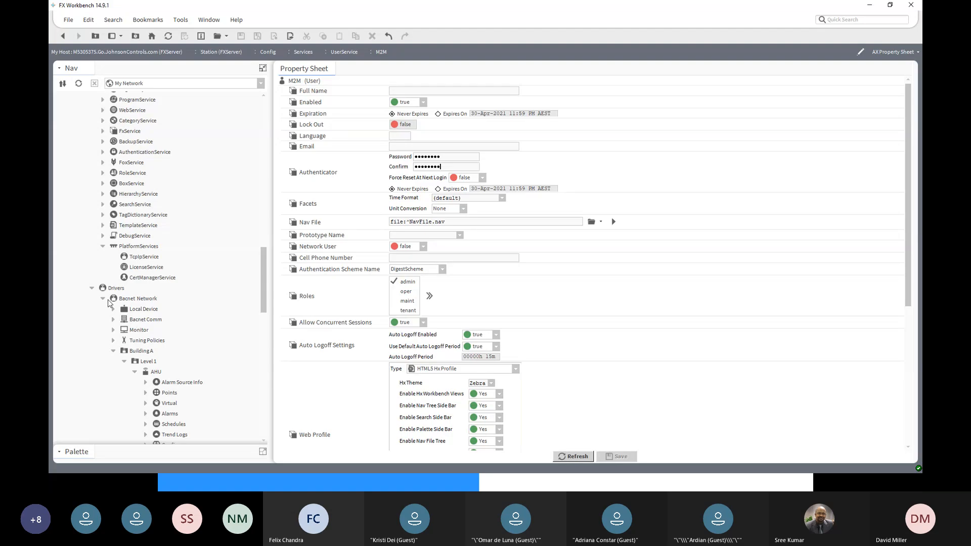
pyautogui.click(103, 299)
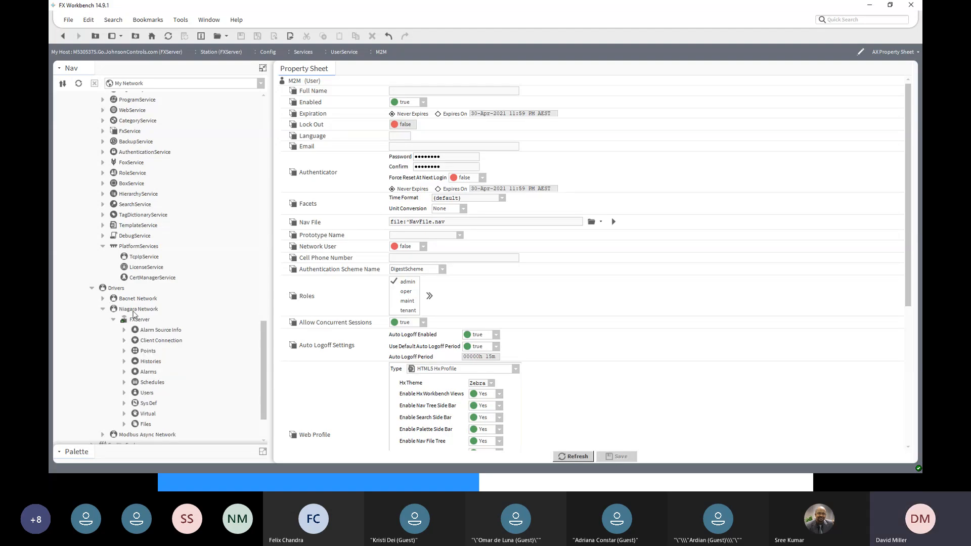
pyautogui.doubleClick(136, 320)
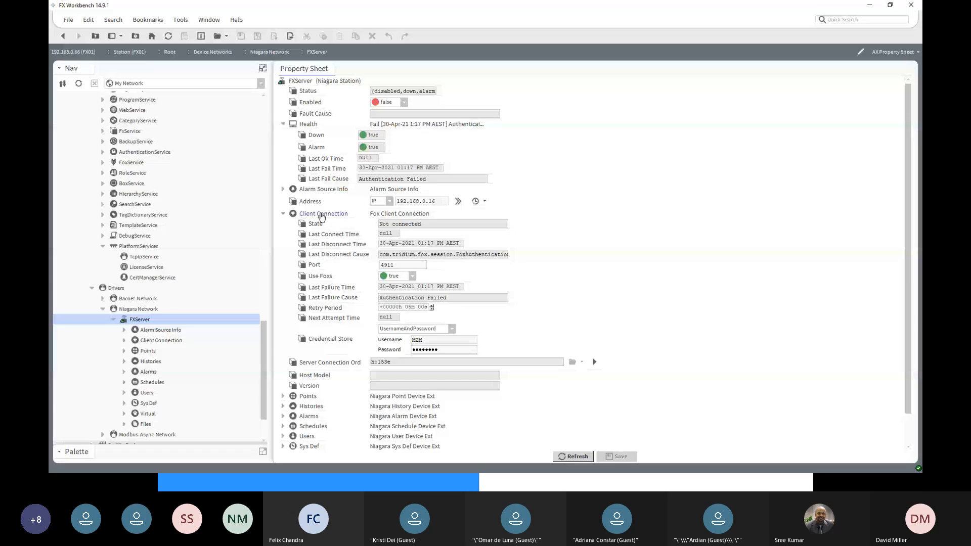
pyautogui.rightClick(321, 216)
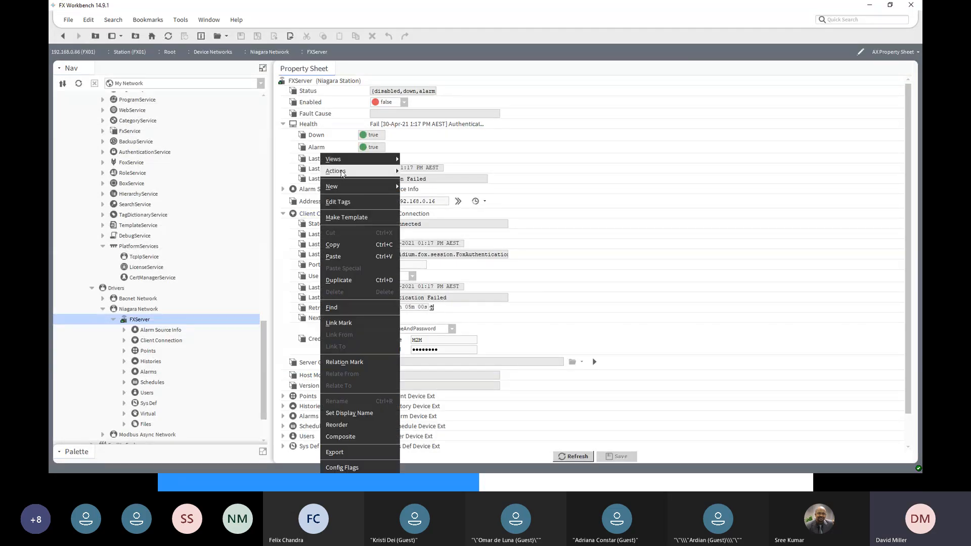
pyautogui.moveTo(359, 171)
pyautogui.click(419, 172)
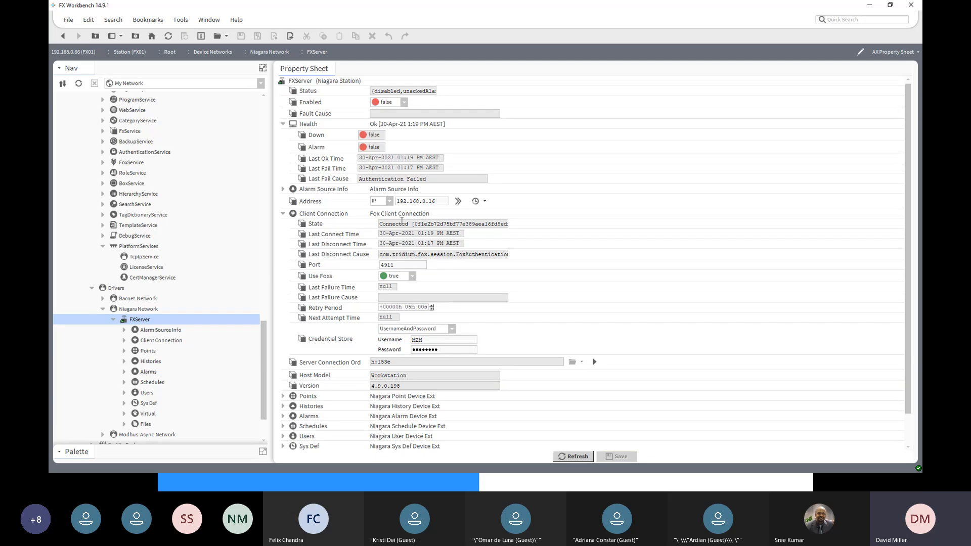
pyautogui.doubleClick(390, 224)
# - Open the Station Manager of FX01's Niagara Network and check the FXServer entry's health and client connection
pyautogui.click(132, 322)
pyautogui.click(117, 310)
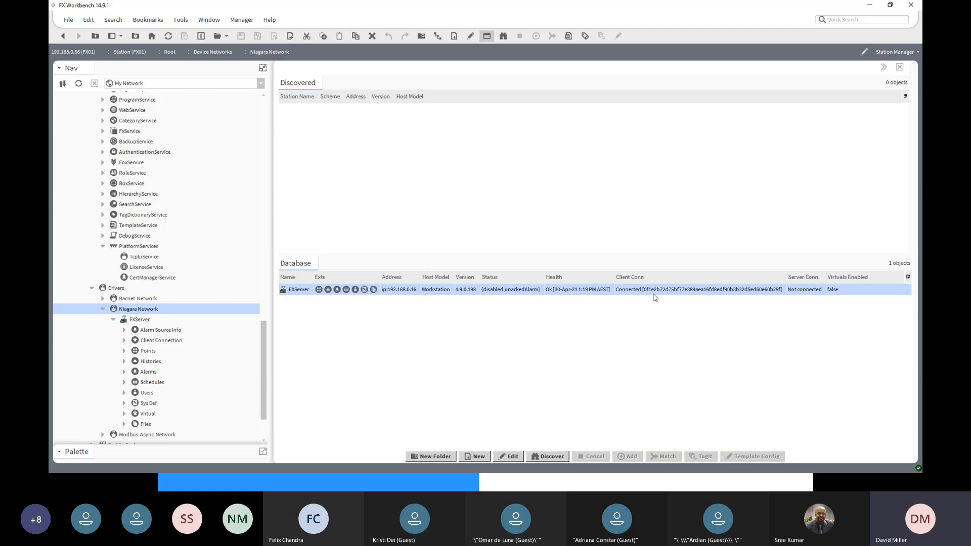
pyautogui.click(310, 290)
# - Open the Points extension of FXServer in FX01's Niagara Network and discover Control Point objects from the Config root
pyautogui.doubleClick(142, 352)
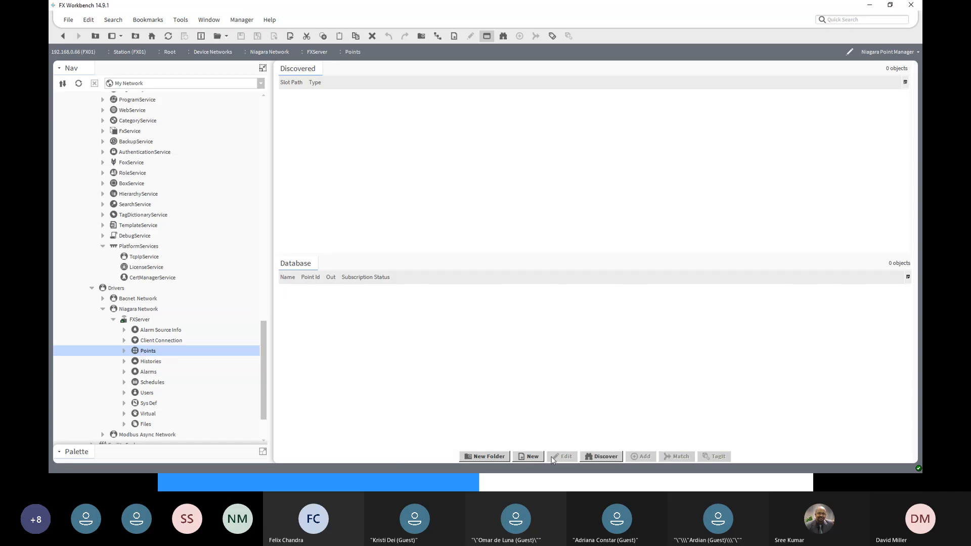
pyautogui.click(607, 456)
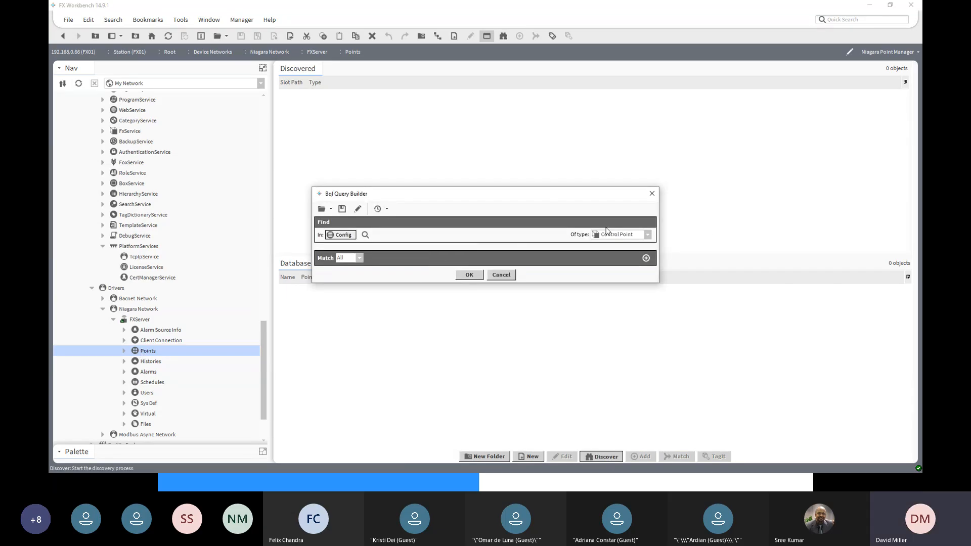
pyautogui.click(365, 235)
pyautogui.click(423, 152)
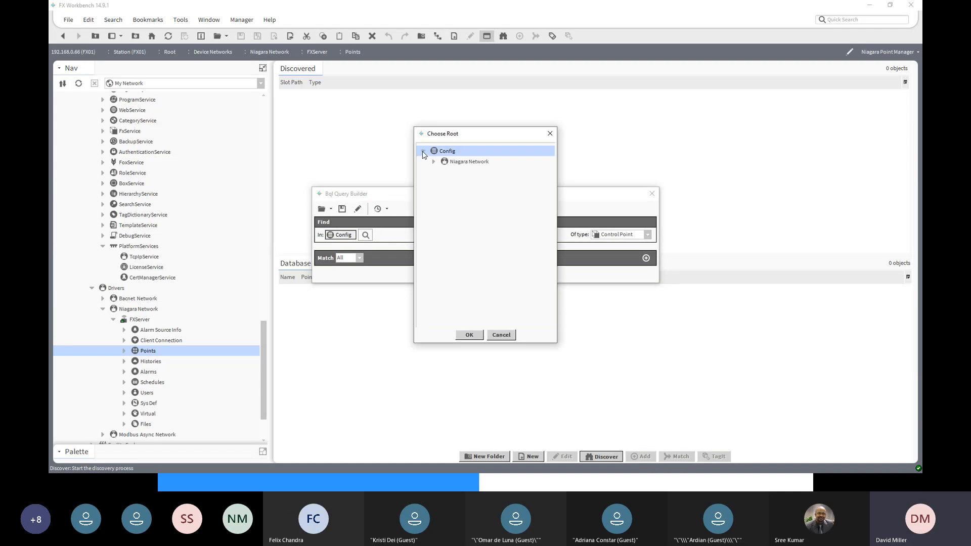
pyautogui.click(434, 163)
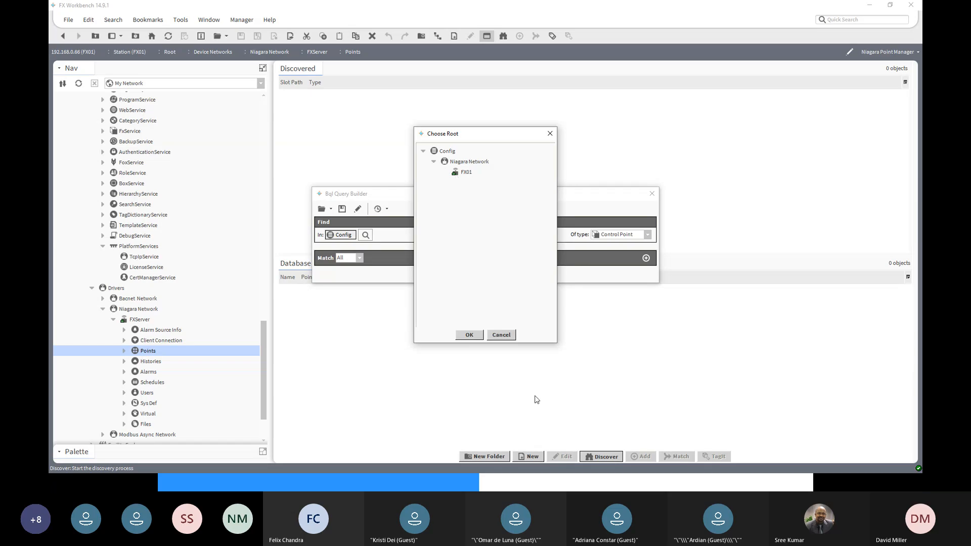
pyautogui.click(501, 336)
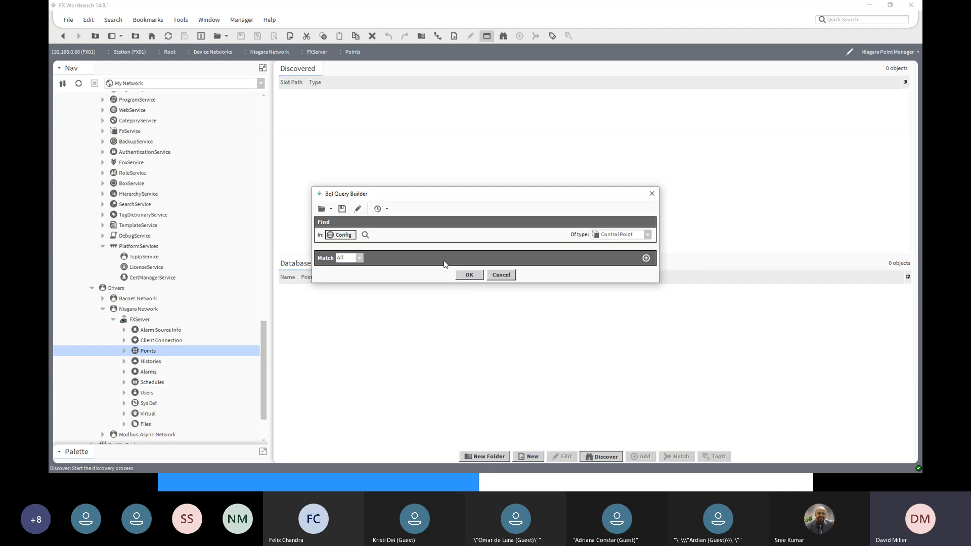
pyautogui.click(478, 277)
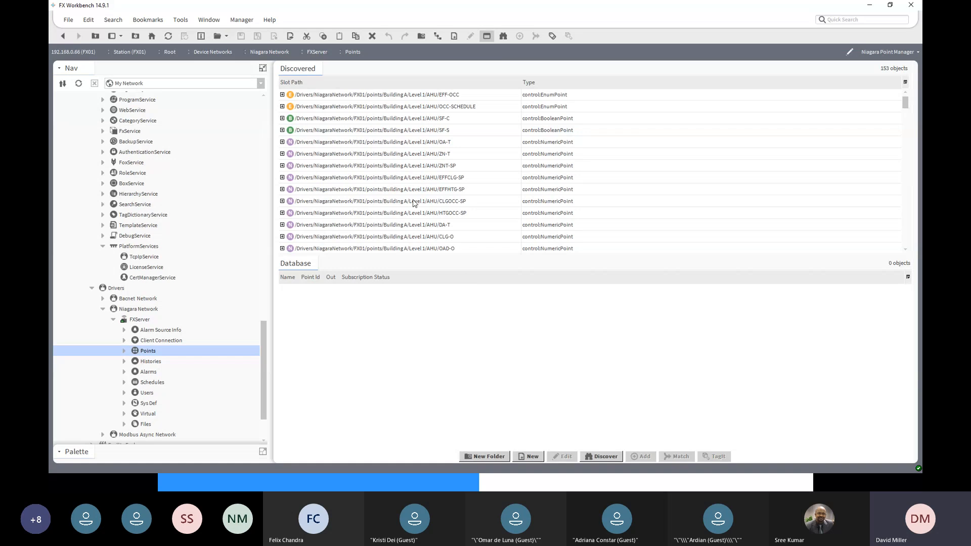
# - Look through the discovered slot paths for the shared OAT and OAH entries under fxApp/Master Points
pyautogui.scroll(-15, 436, 152)
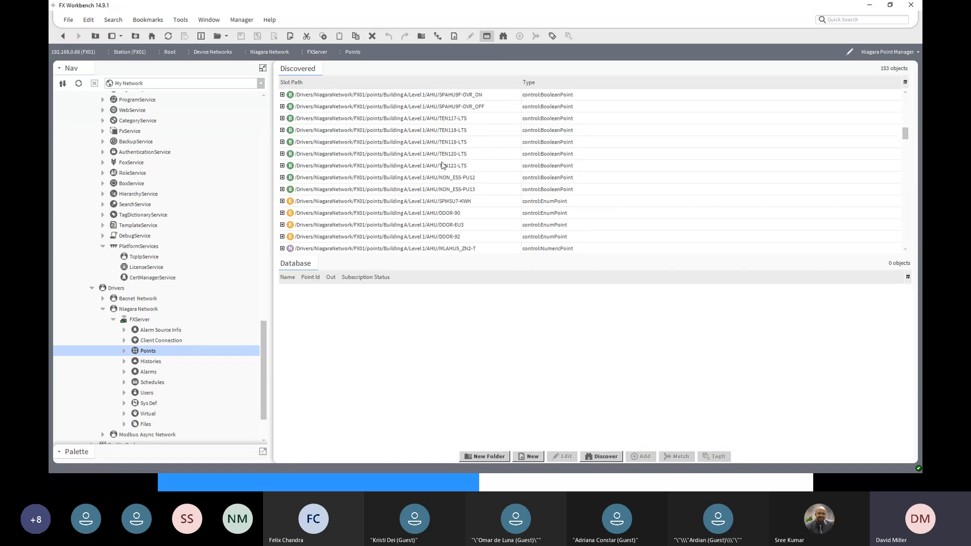
pyautogui.scroll(-15, 442, 165)
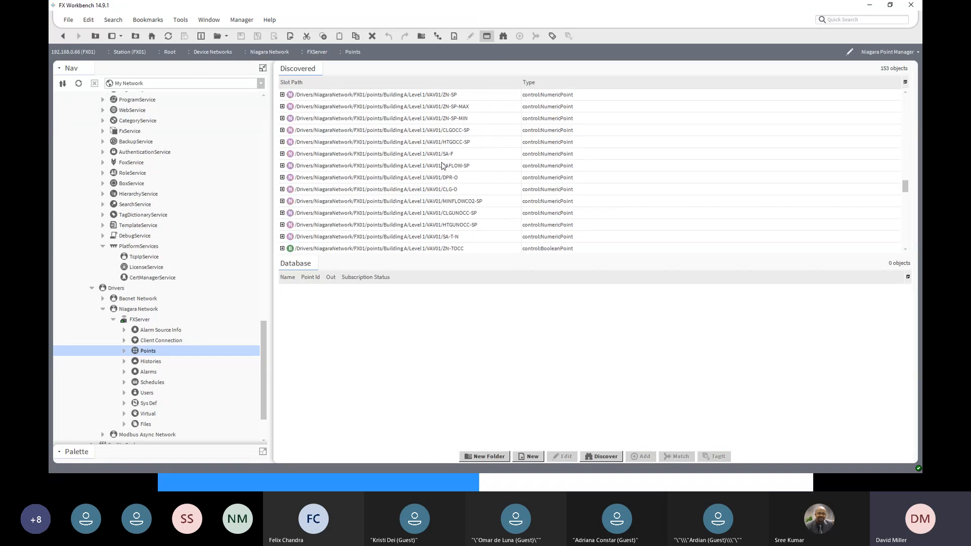
pyautogui.scroll(-2, 441, 166)
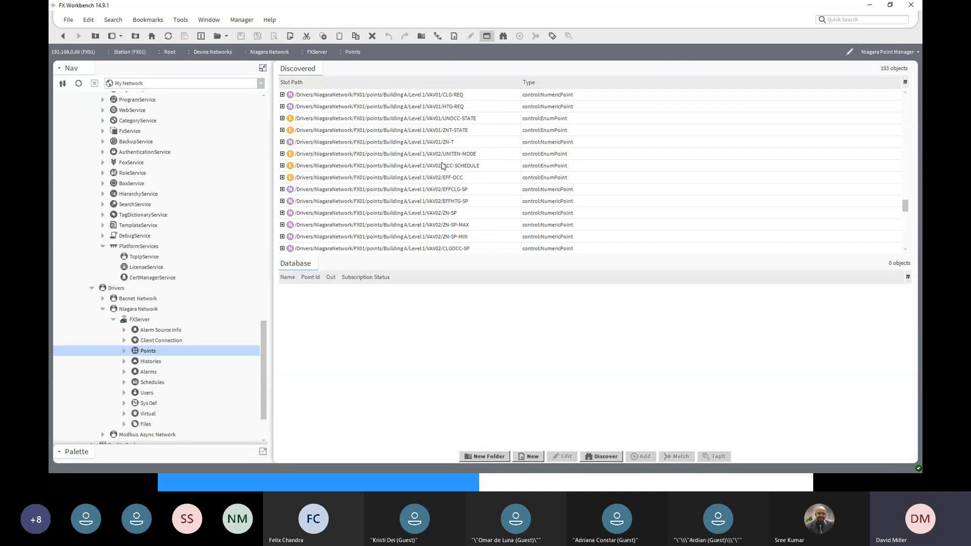
pyautogui.scroll(-7, 441, 166)
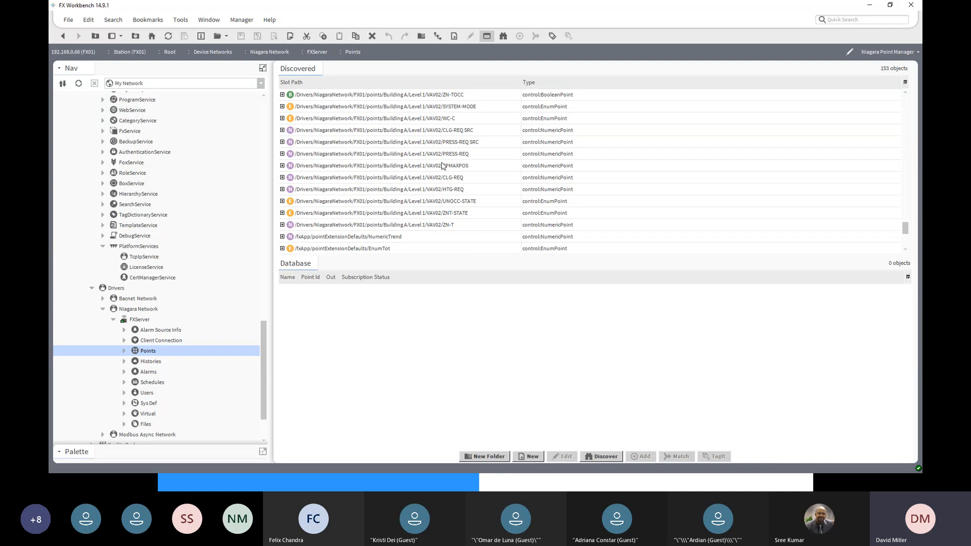
pyautogui.scroll(-4, 442, 166)
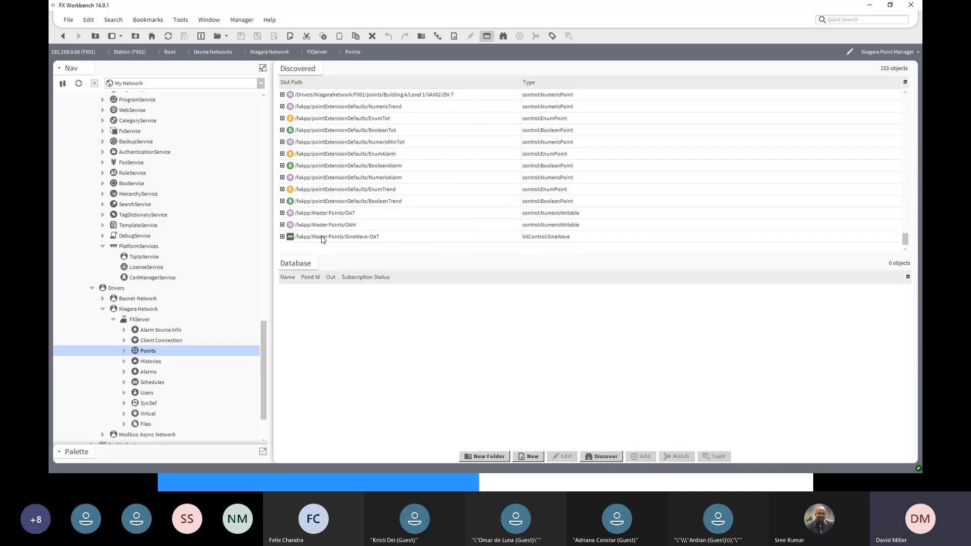
pyautogui.click(375, 238)
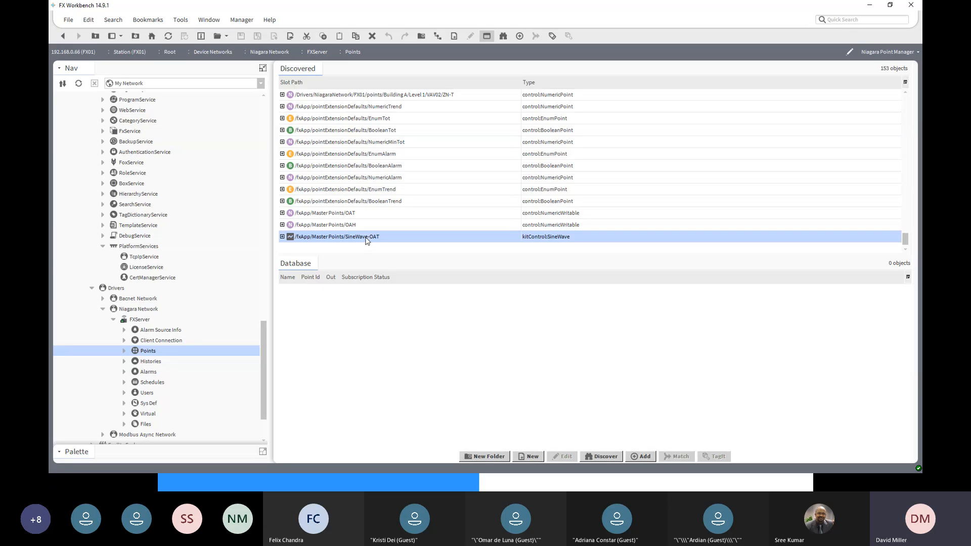
pyautogui.click(336, 215)
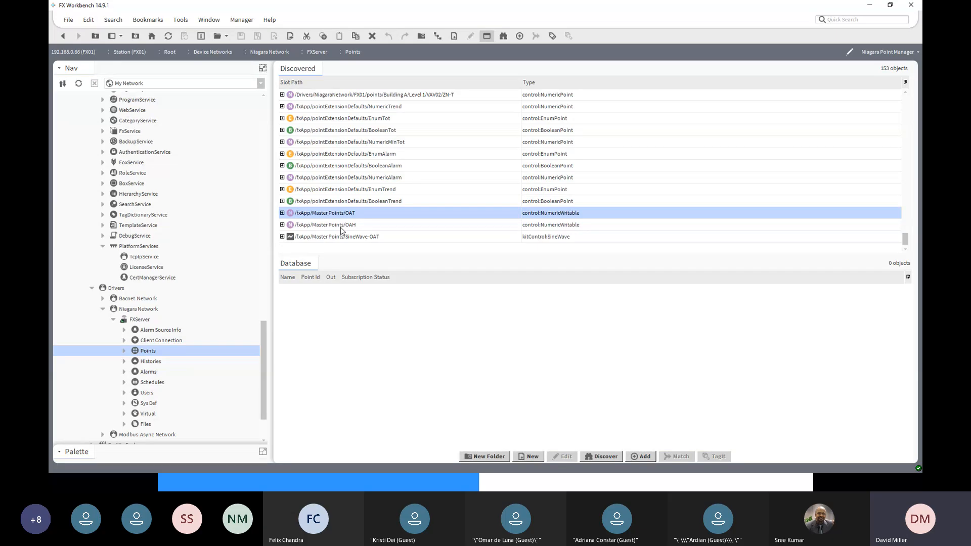
pyautogui.keyDown('ctrl'); pyautogui.click(341, 225); pyautogui.keyUp('ctrl')
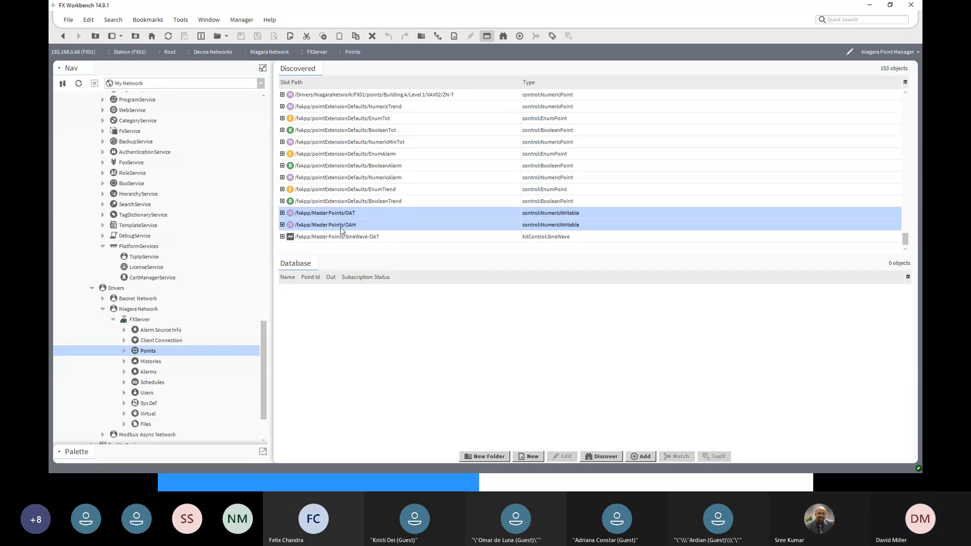
# - Create a new folder named MasterPoints under FXServer's Points
pyautogui.click(486, 457)
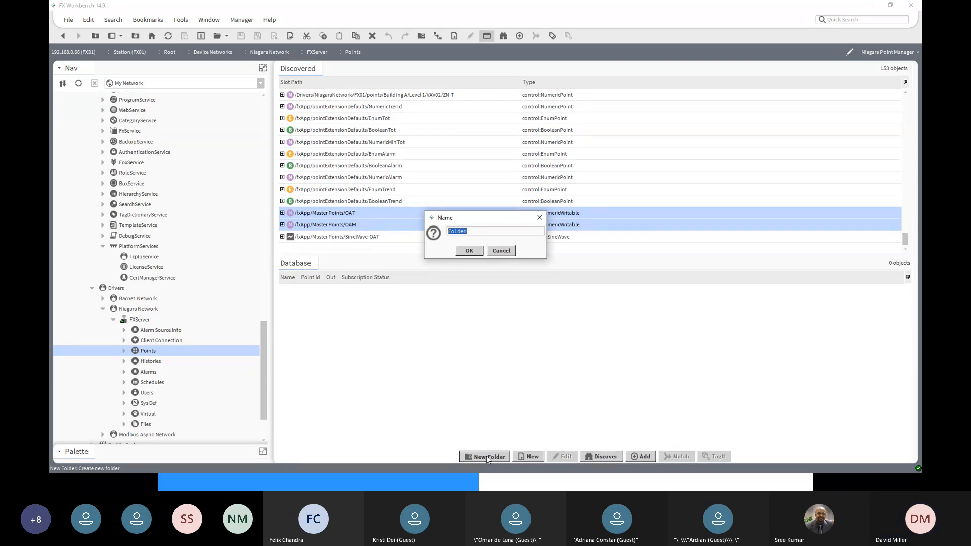
pyautogui.write('MasterPo')
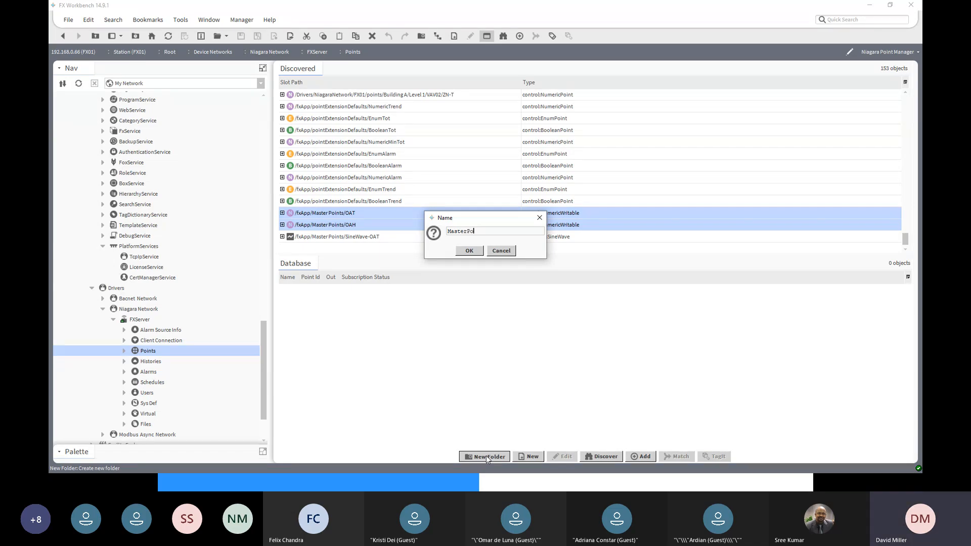
pyautogui.write('ints')
pyautogui.click(465, 252)
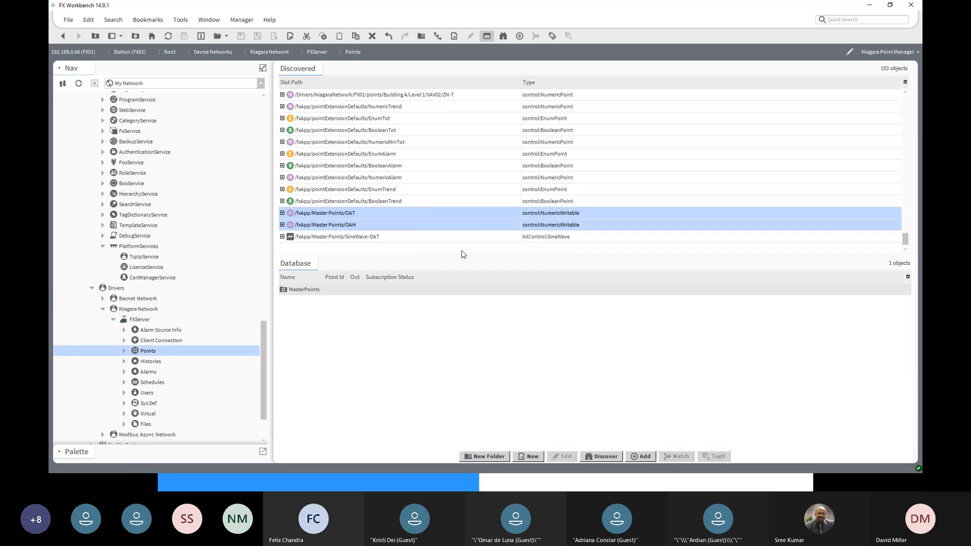
# - Open the MasterPoints folder and discover Control Point objects in it, using Config as the query root
pyautogui.doubleClick(299, 290)
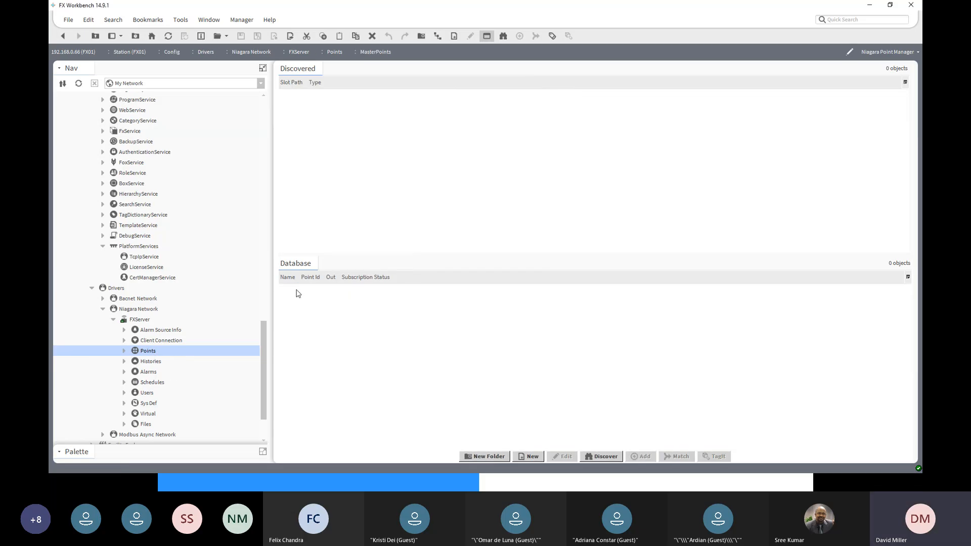
pyautogui.click(608, 457)
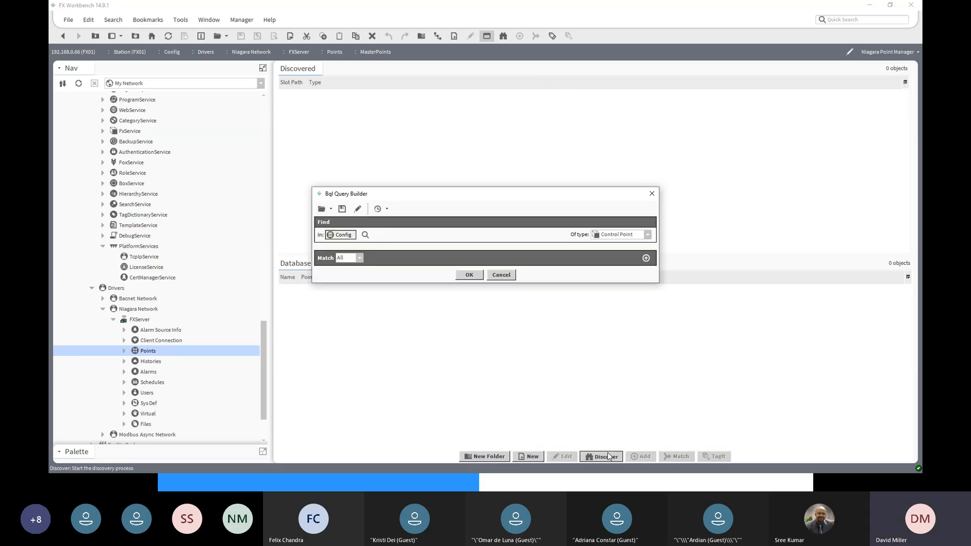
pyautogui.click(365, 235)
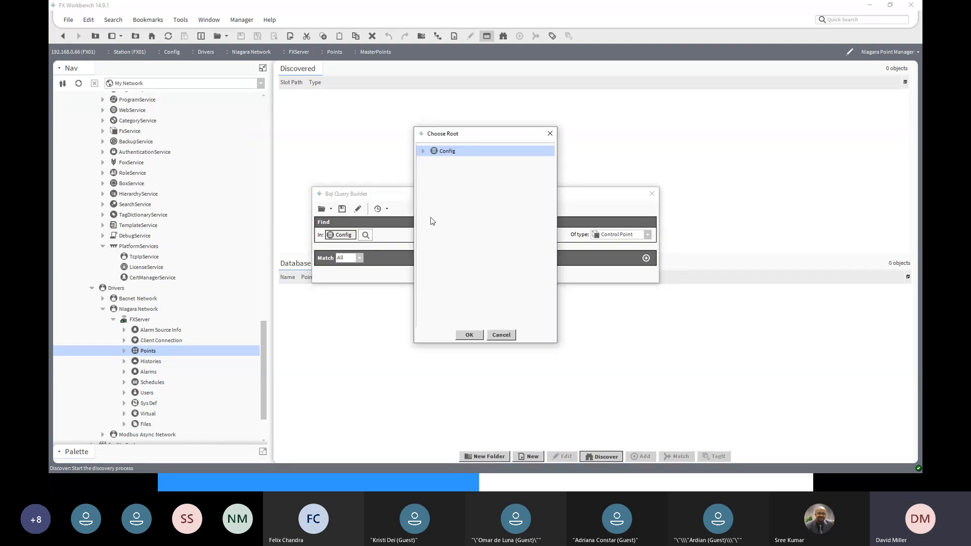
pyautogui.click(423, 152)
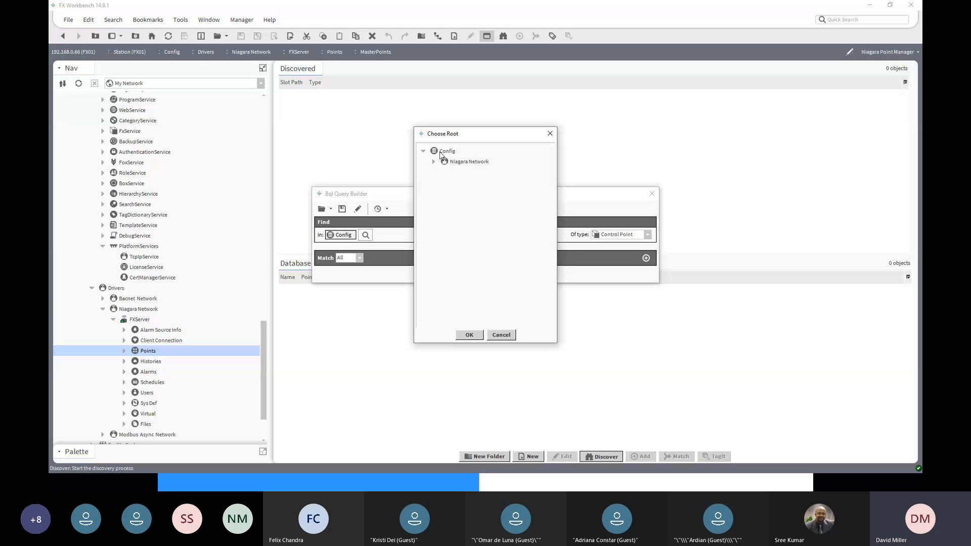
pyautogui.click(440, 152)
pyautogui.click(469, 335)
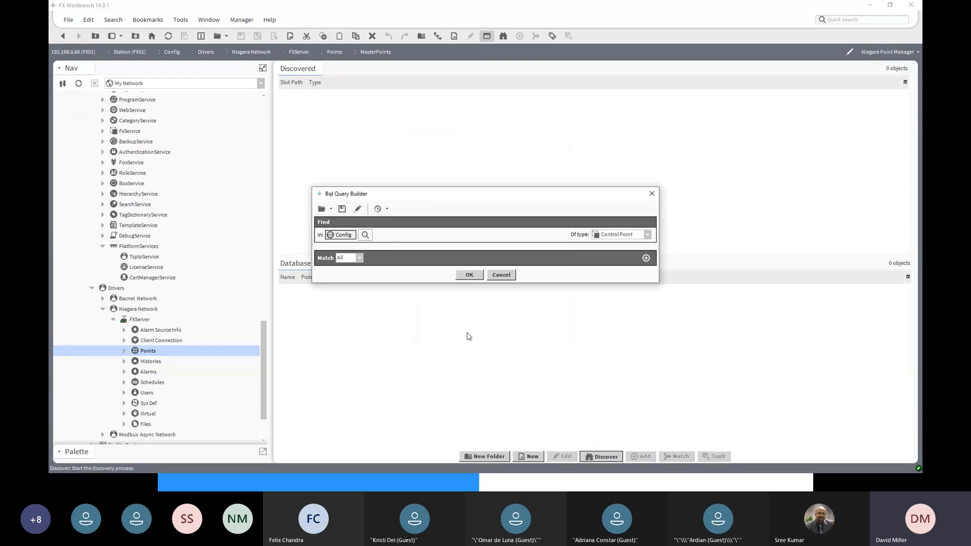
pyautogui.click(470, 276)
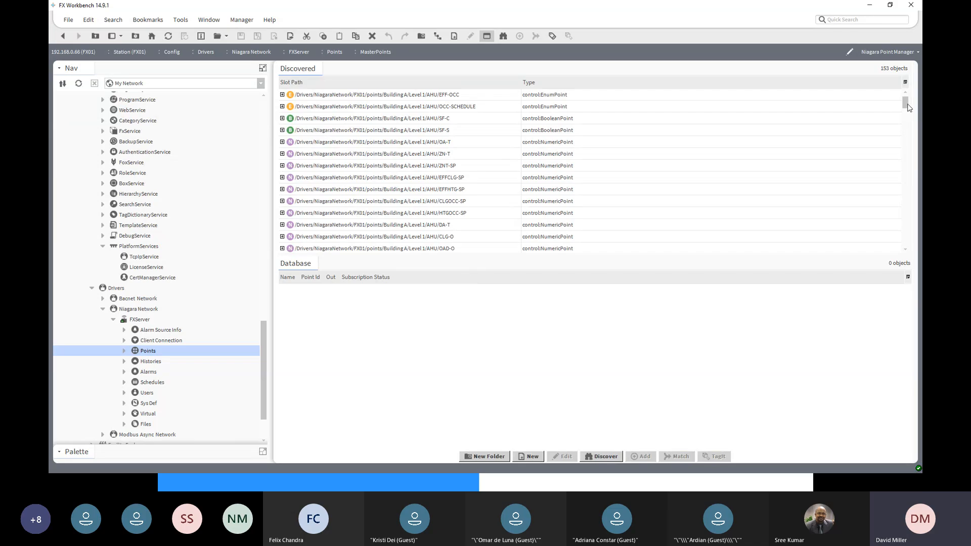
# - Add the discovered fxApp/Master Points OAT and OAH points to the MasterPoints folder with their default settings
pyautogui.moveTo(905, 102); pyautogui.dragTo(922, 245)
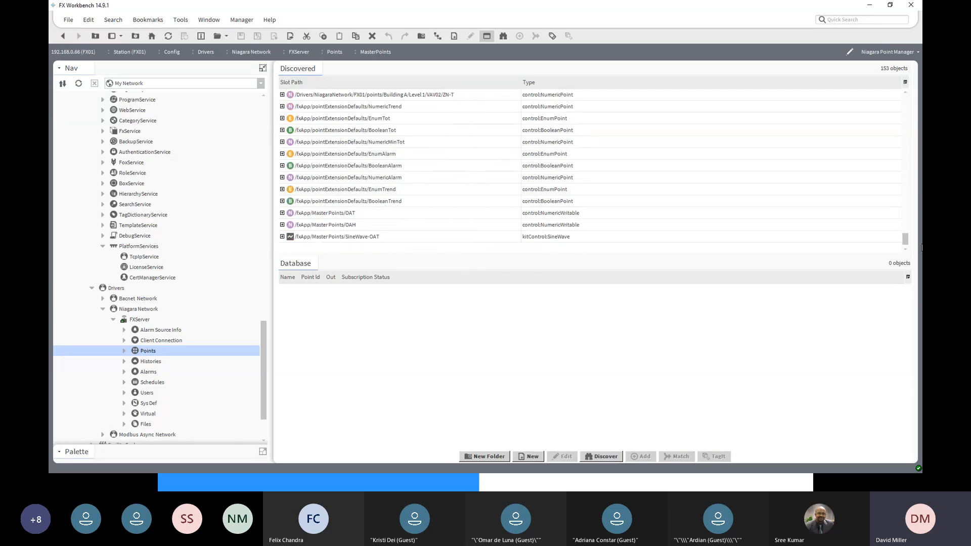
pyautogui.click(342, 215)
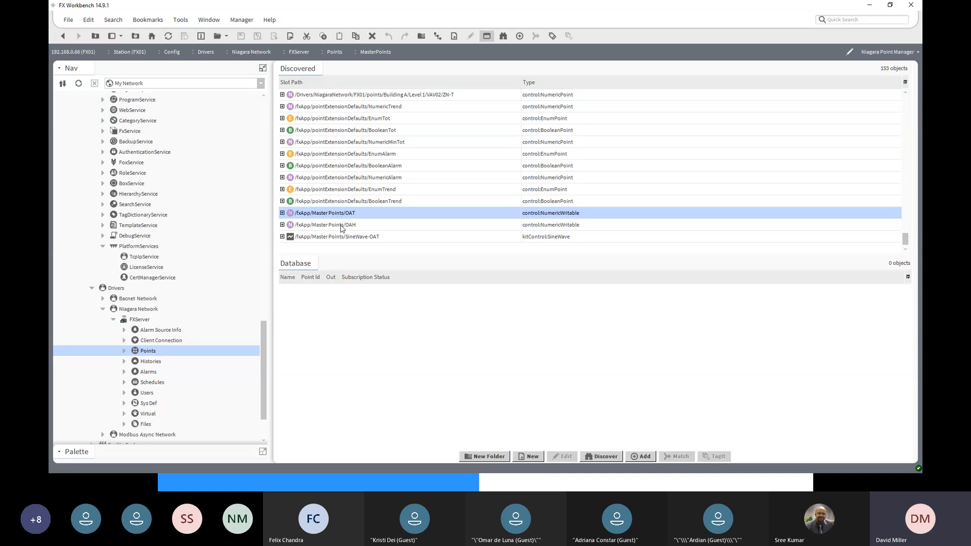
pyautogui.keyDown('shift'); pyautogui.click(342, 228); pyautogui.keyUp('shift')
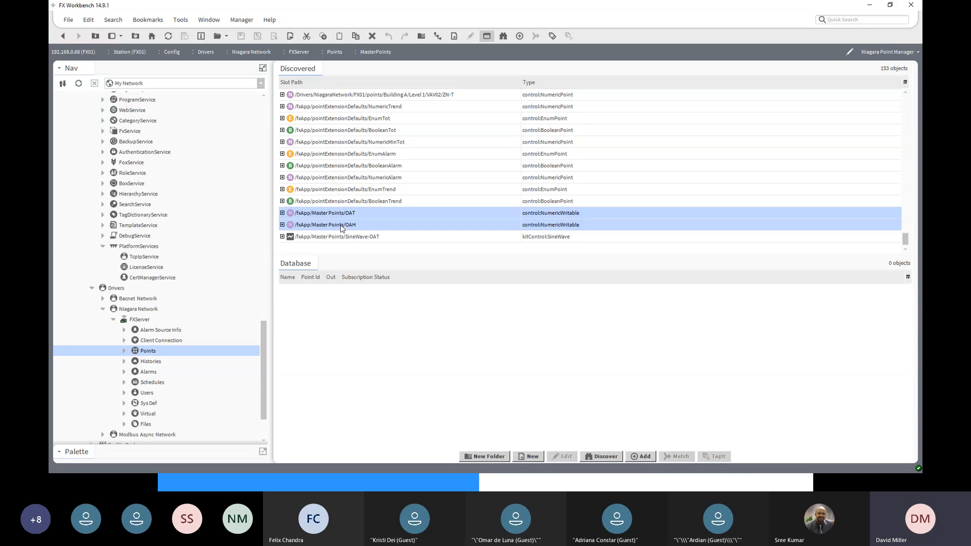
pyautogui.click(643, 457)
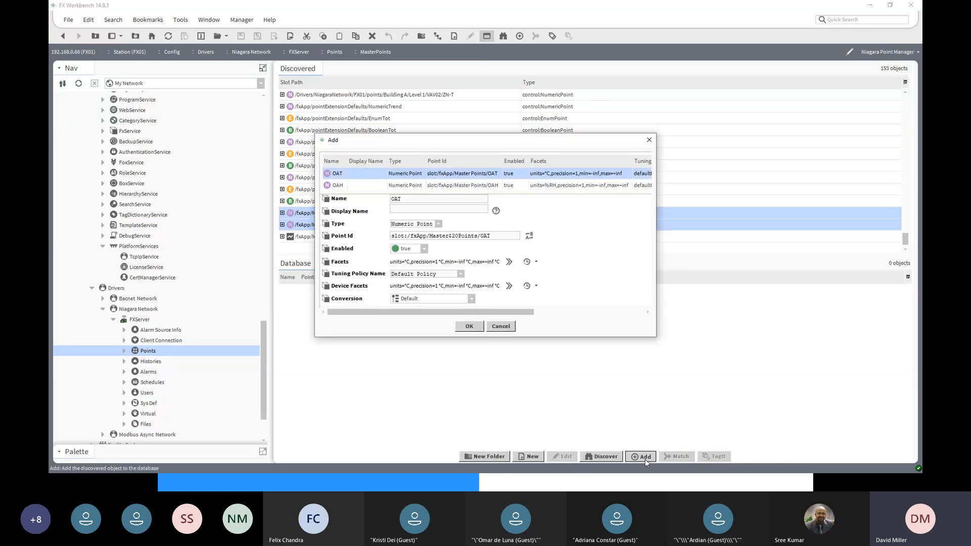
pyautogui.click(469, 327)
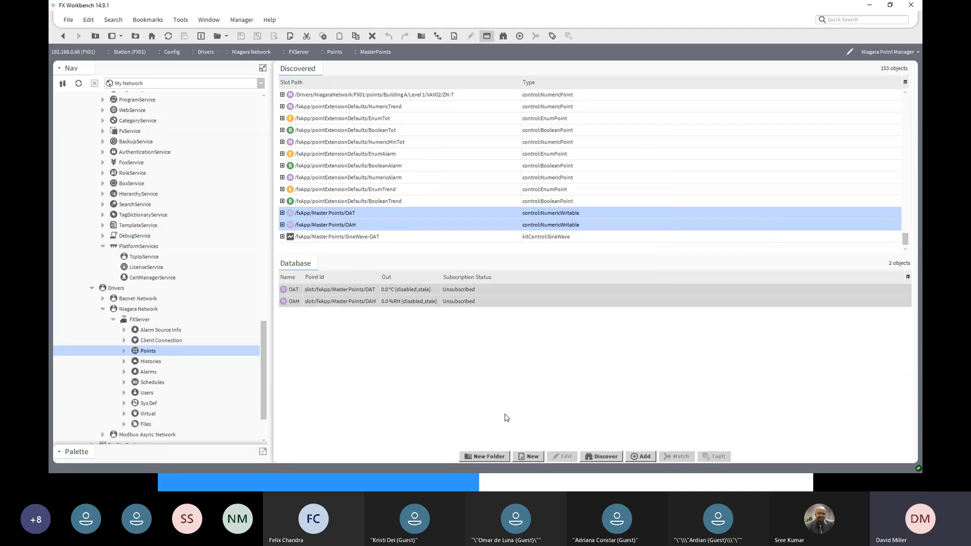
# - Review the edit settings of the OAT and OAH points in the MasterPoints database, selecting each one in turn
pyautogui.click(388, 289)
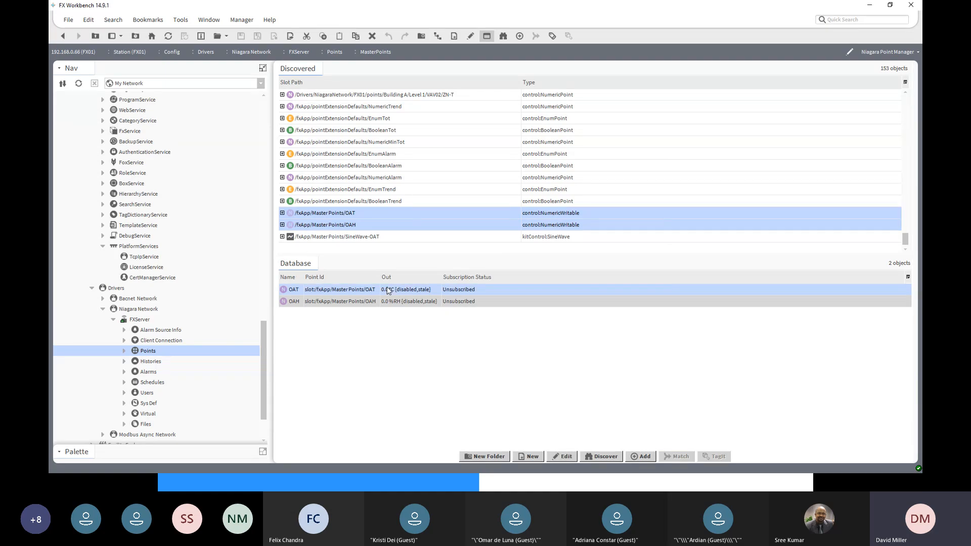
pyautogui.rightClick(388, 289)
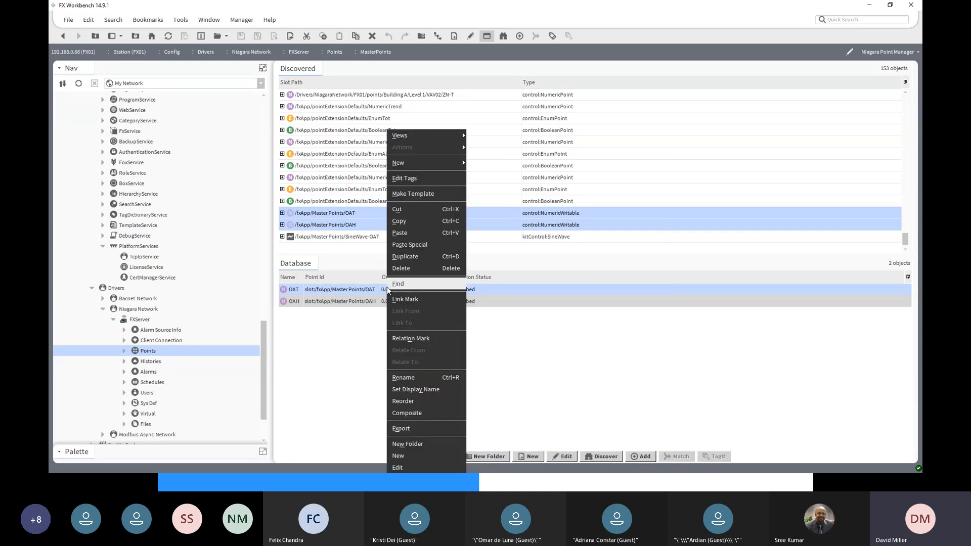
pyautogui.click(502, 323)
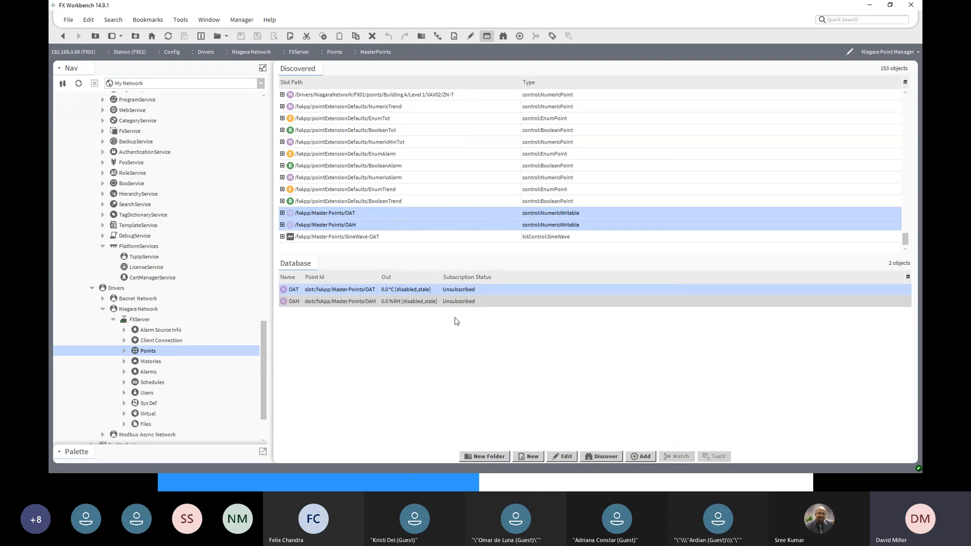
pyautogui.keyDown('shift'); pyautogui.click(350, 302); pyautogui.keyUp('shift')
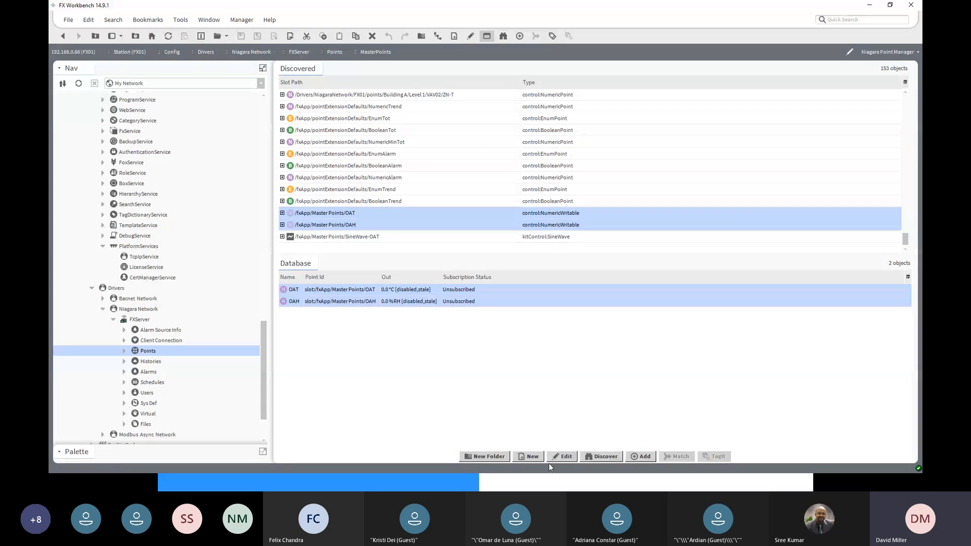
pyautogui.click(562, 457)
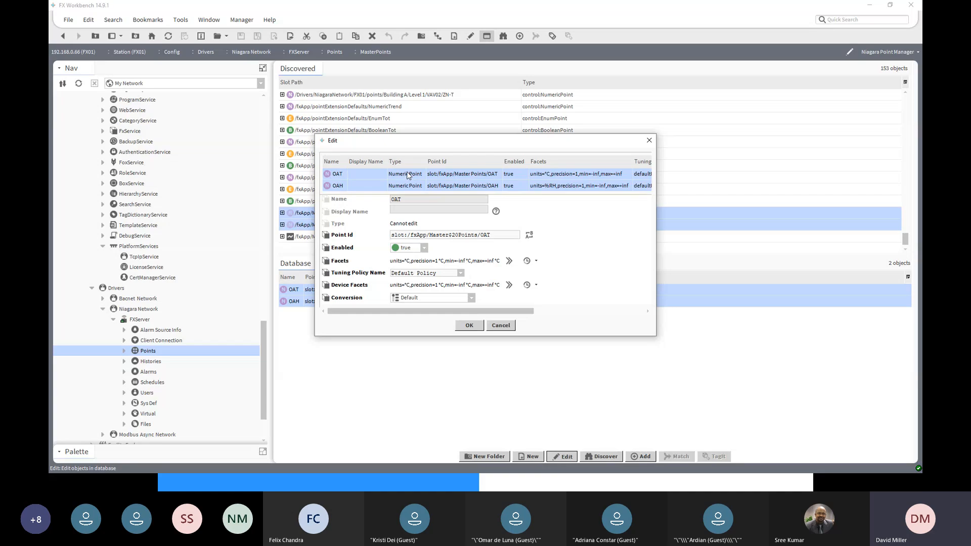
pyautogui.click(469, 326)
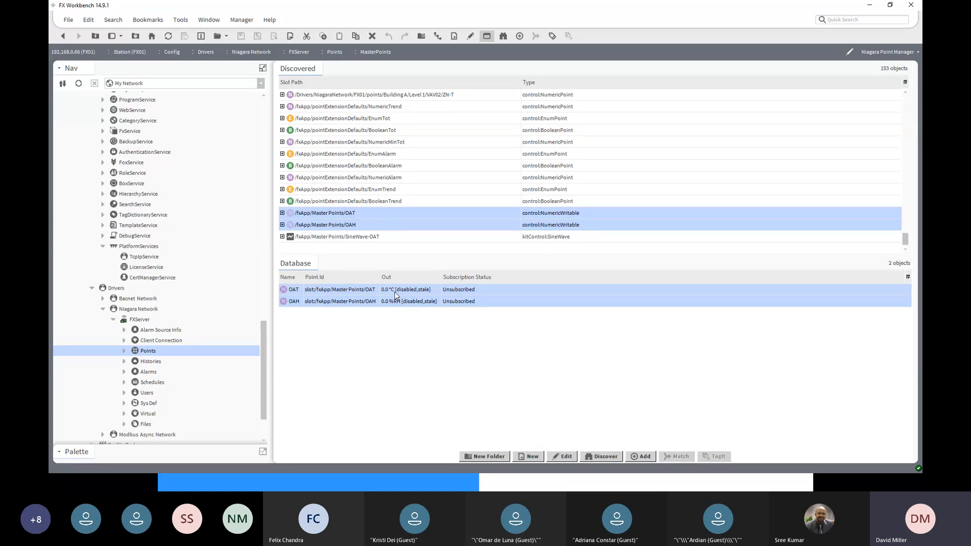
pyautogui.click(565, 457)
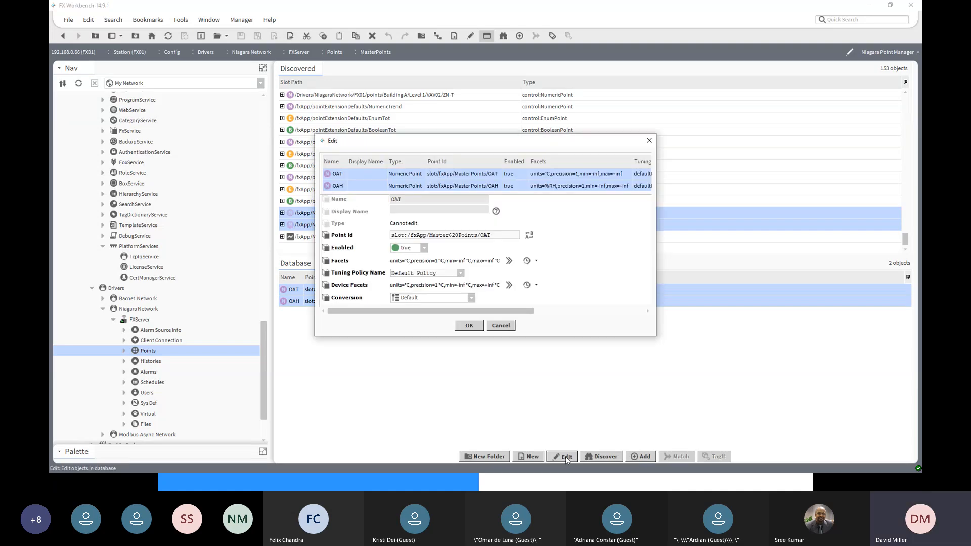
pyautogui.click(472, 187)
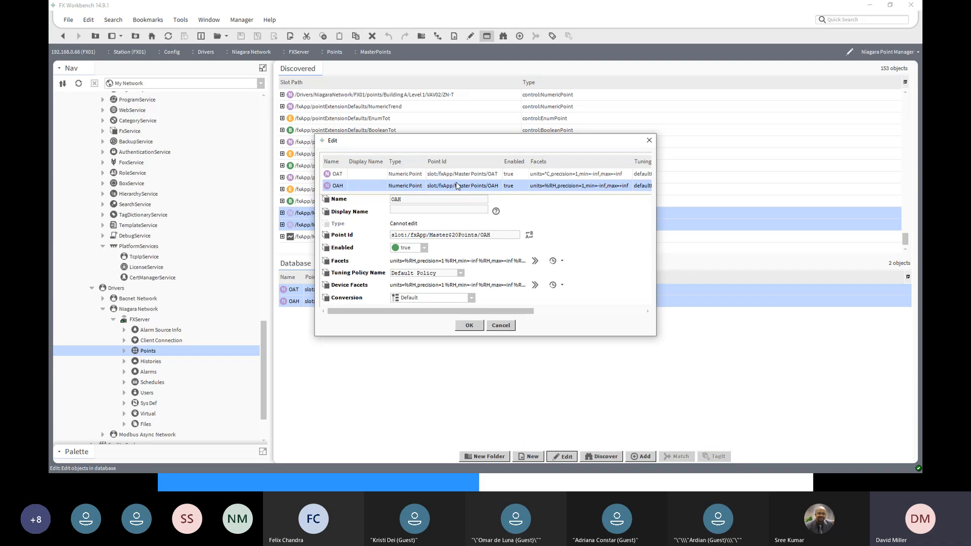
pyautogui.click(452, 177)
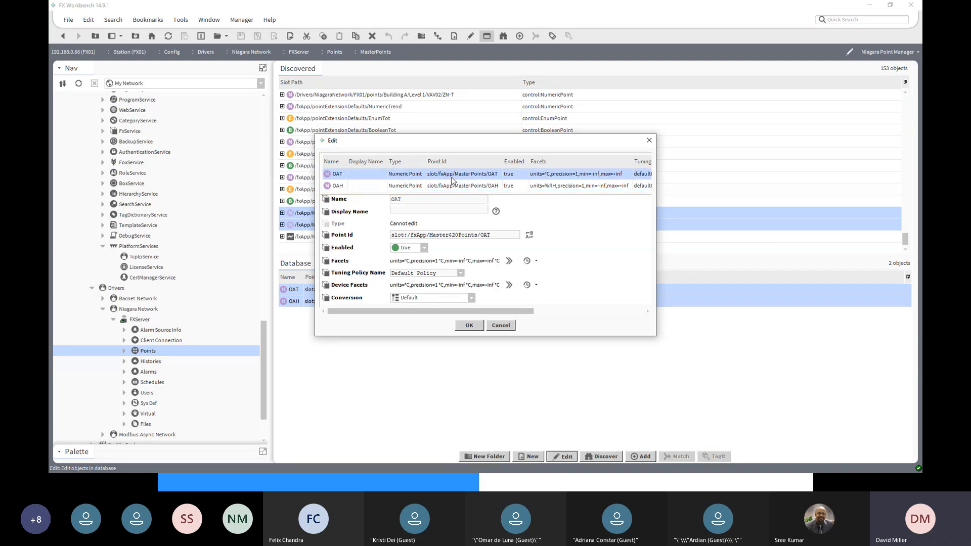
pyautogui.click(468, 325)
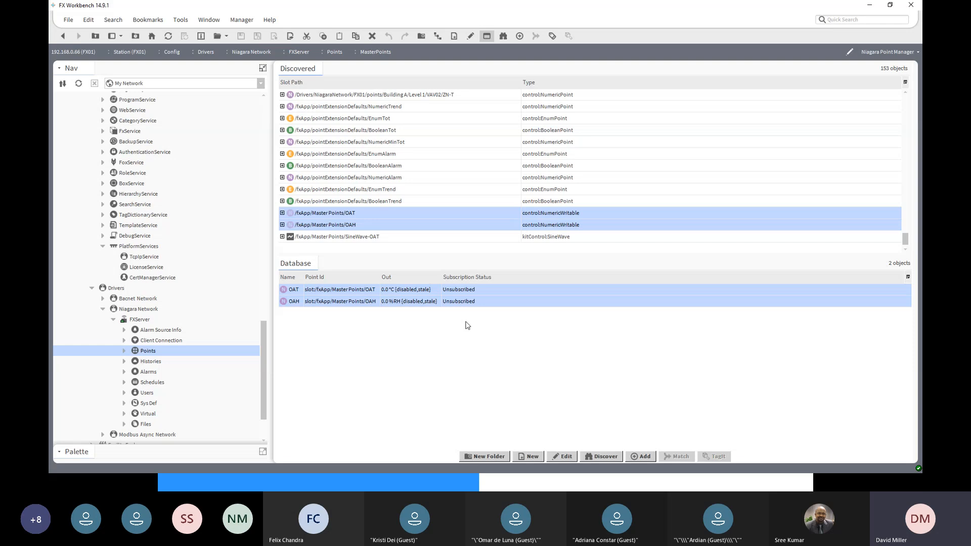
# - Open the FXServer station's properties under the Niagara Network, set Enabled to true and save the change
pyautogui.click(123, 350)
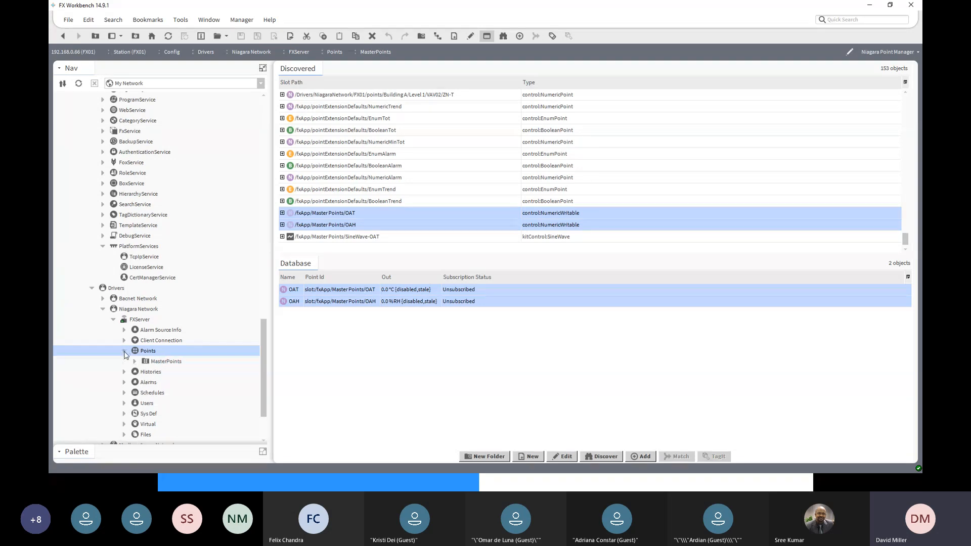
pyautogui.click(148, 363)
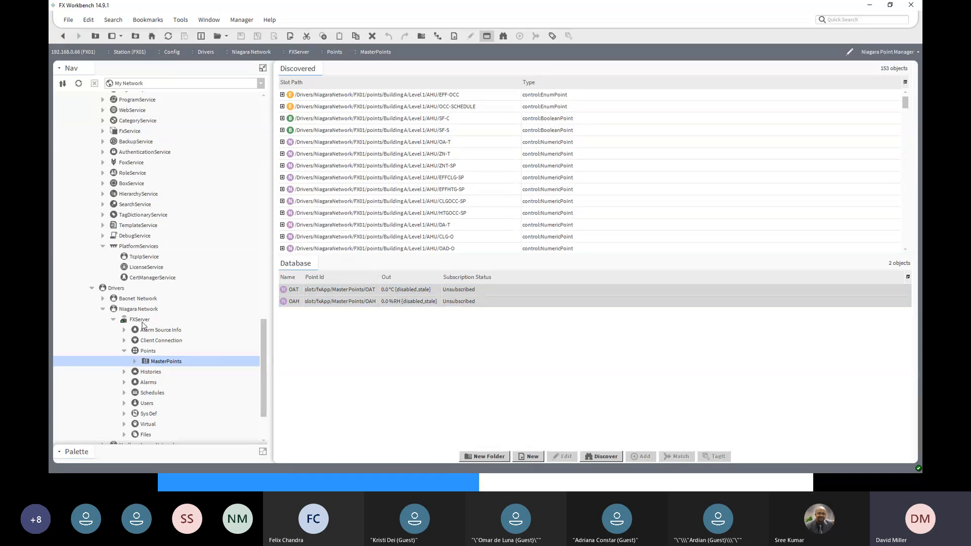
pyautogui.doubleClick(141, 321)
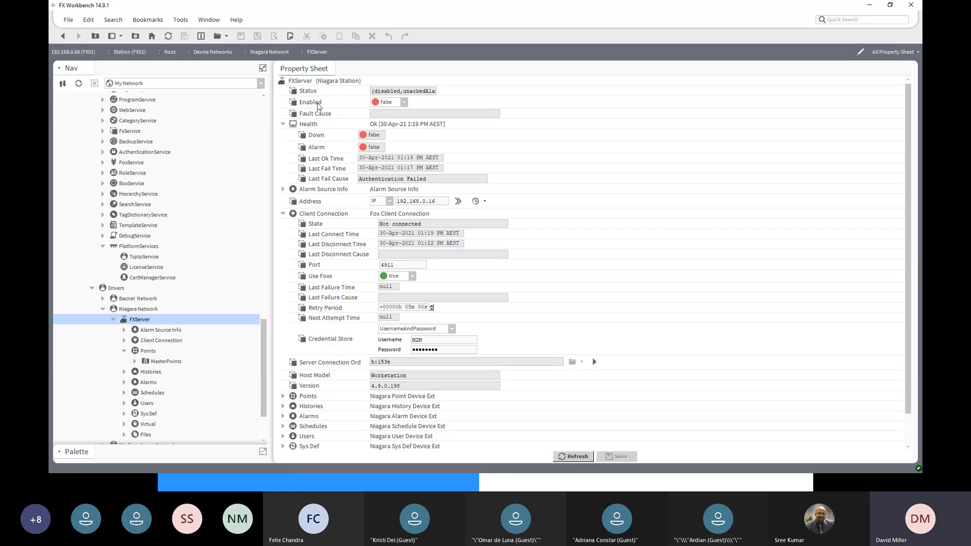
pyautogui.click(404, 103)
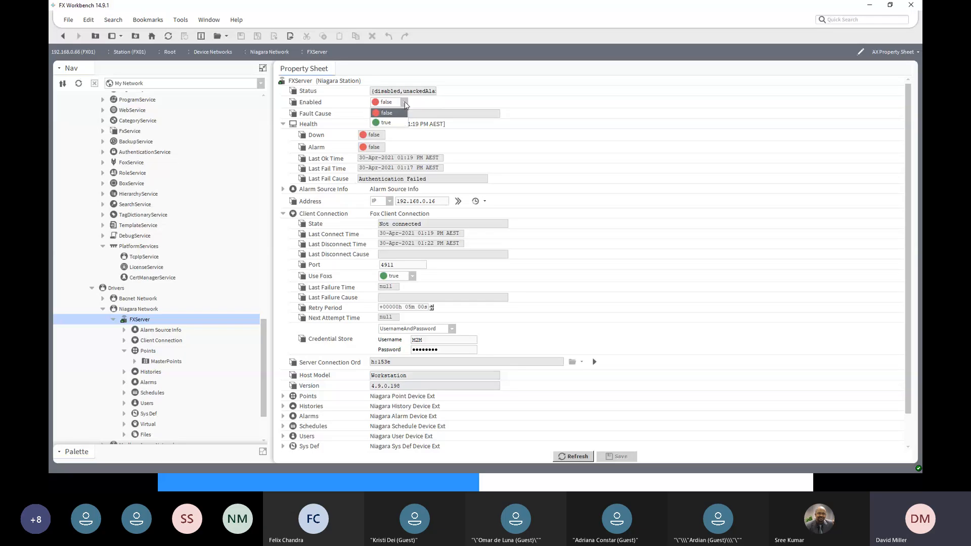
pyautogui.click(389, 123)
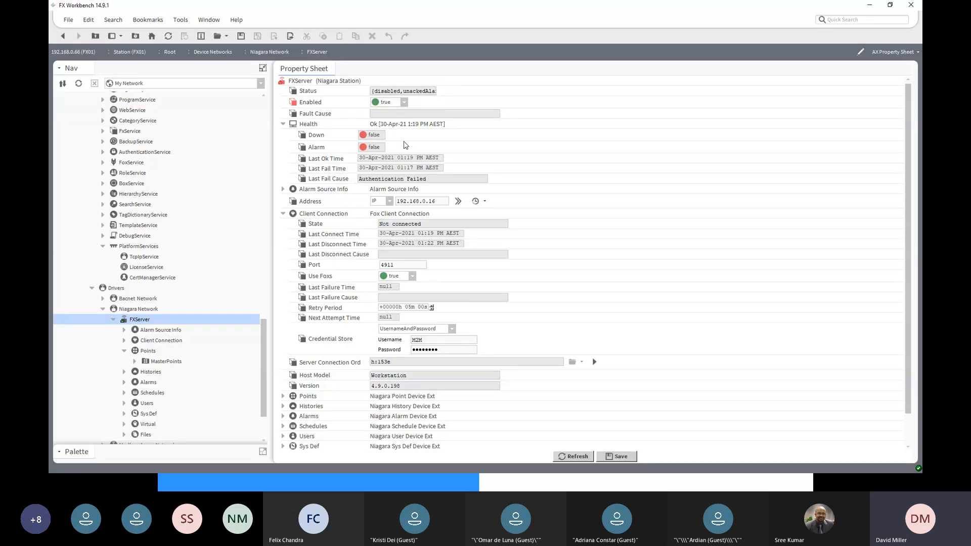
pyautogui.click(612, 456)
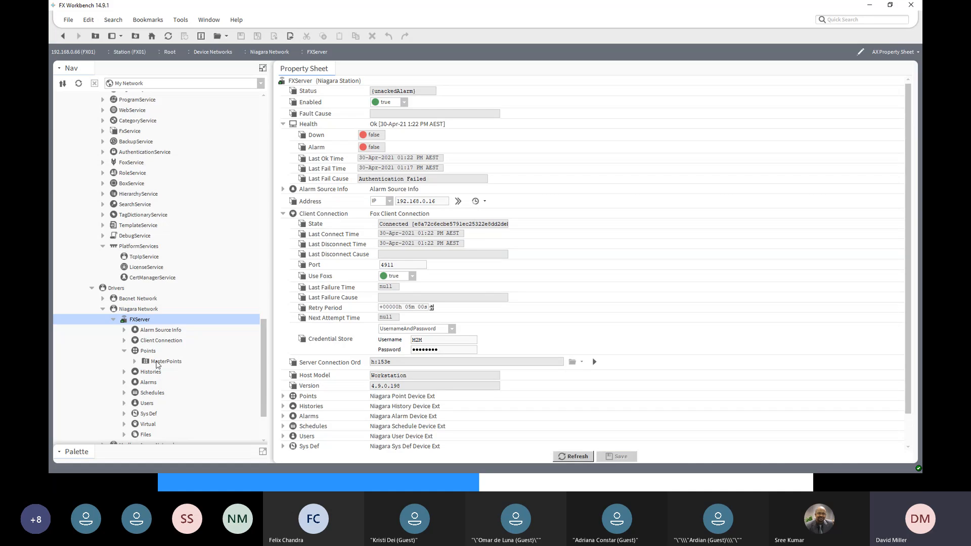
# - Check the live values of OAT and OAH in the MasterPoints folder and expand the folder in the navigation tree
pyautogui.click(156, 361)
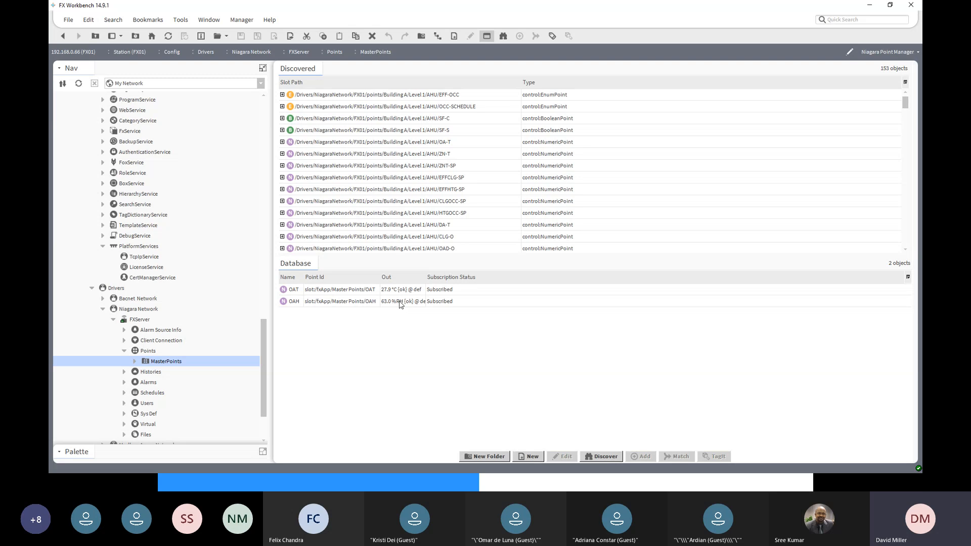
pyautogui.moveTo(265, 335); pyautogui.dragTo(263, 163)
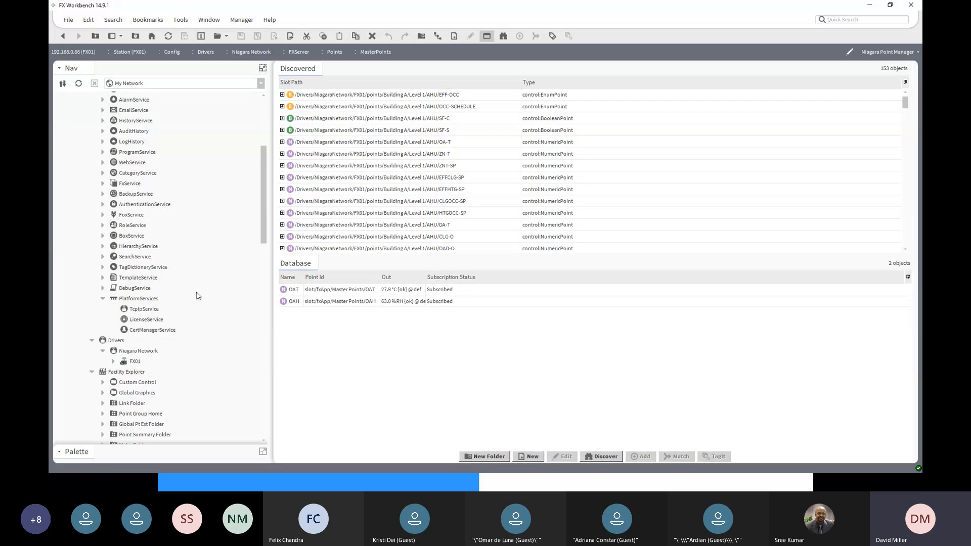
pyautogui.moveTo(263, 235); pyautogui.dragTo(273, 436)
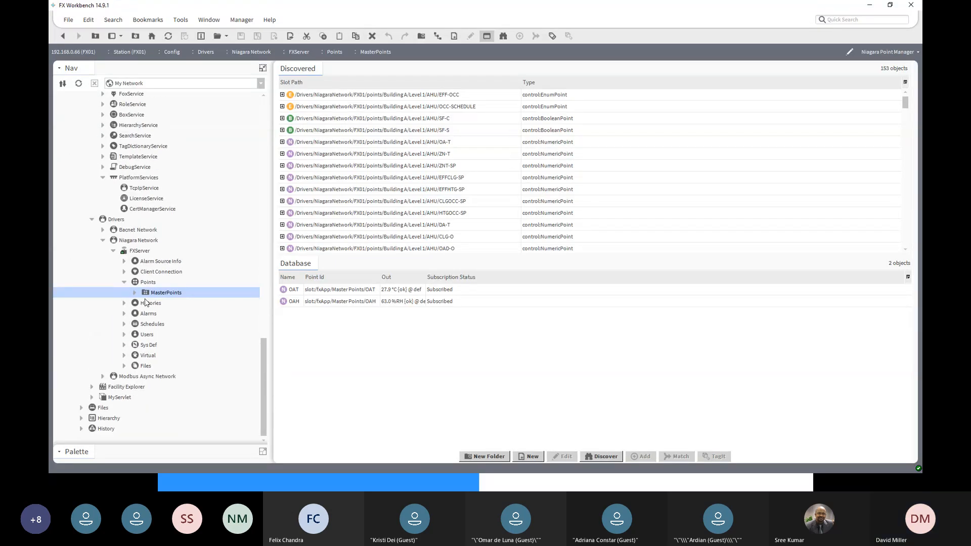
pyautogui.click(134, 293)
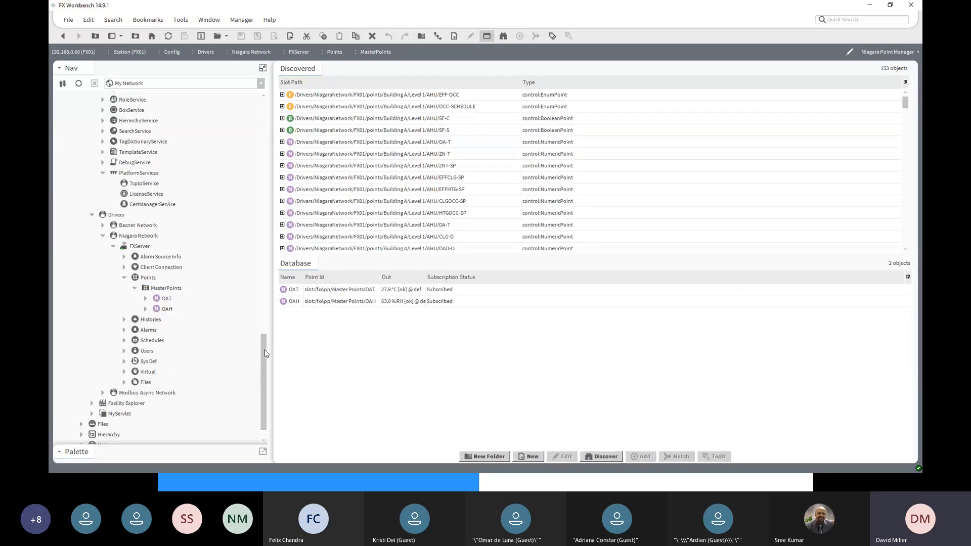
pyautogui.moveTo(265, 353); pyautogui.dragTo(258, 385)
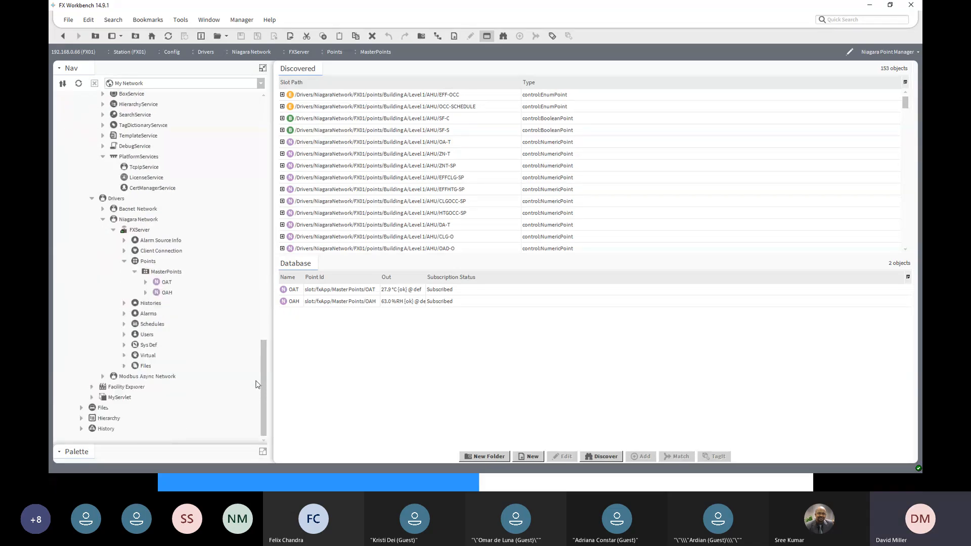
# - Expand the Bacnet Network to the points of Building A's Level 1 AHU and open the OA-T point's property sheet
pyautogui.click(103, 209)
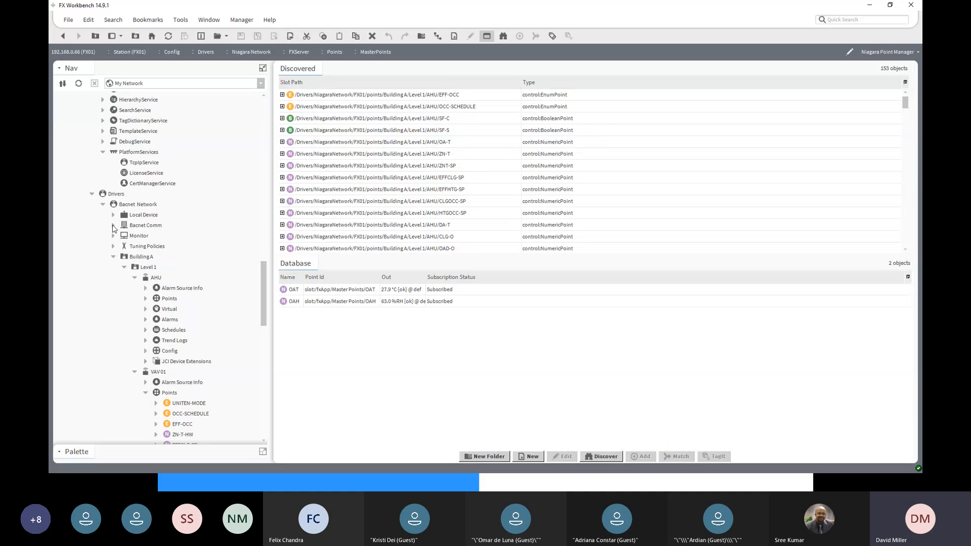
pyautogui.click(155, 278)
pyautogui.click(145, 298)
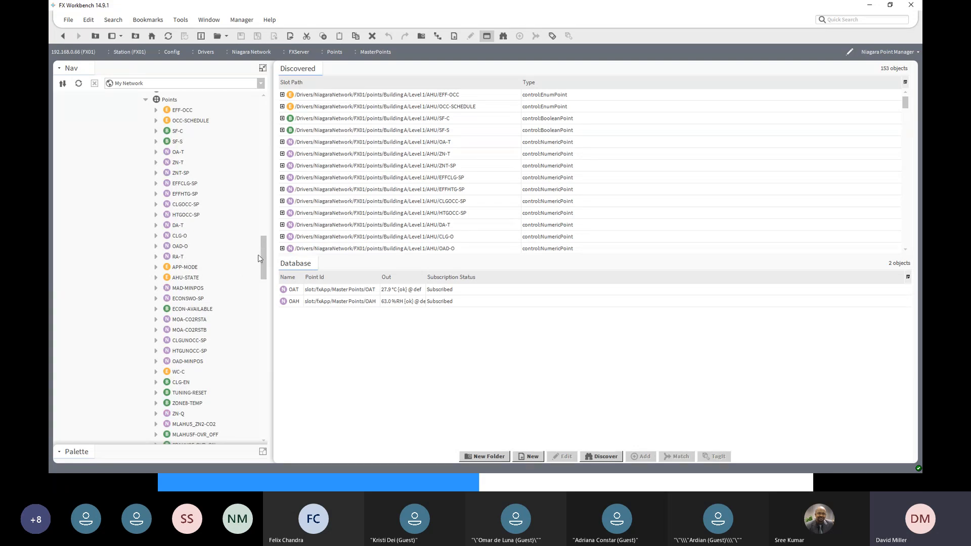
pyautogui.click(180, 153)
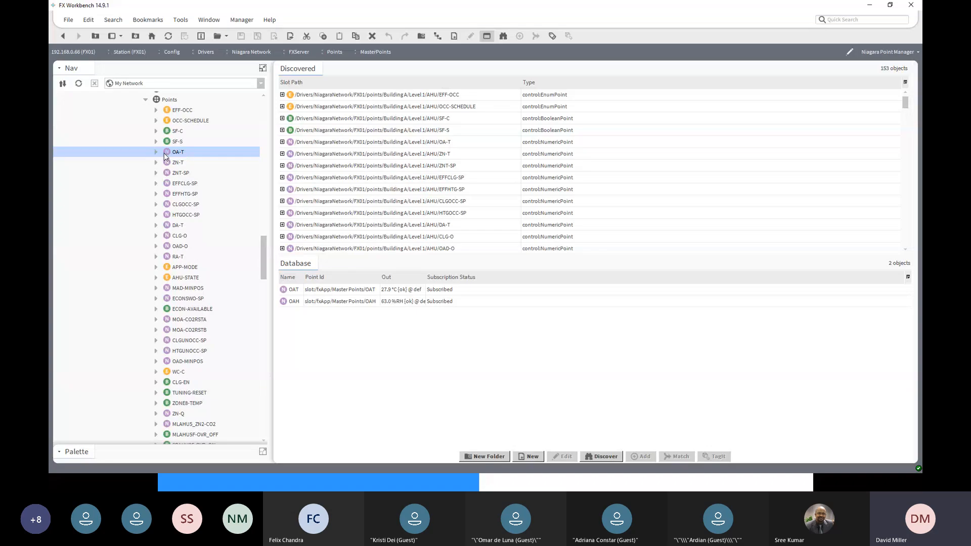
pyautogui.rightClick(172, 153)
pyautogui.moveTo(171, 153)
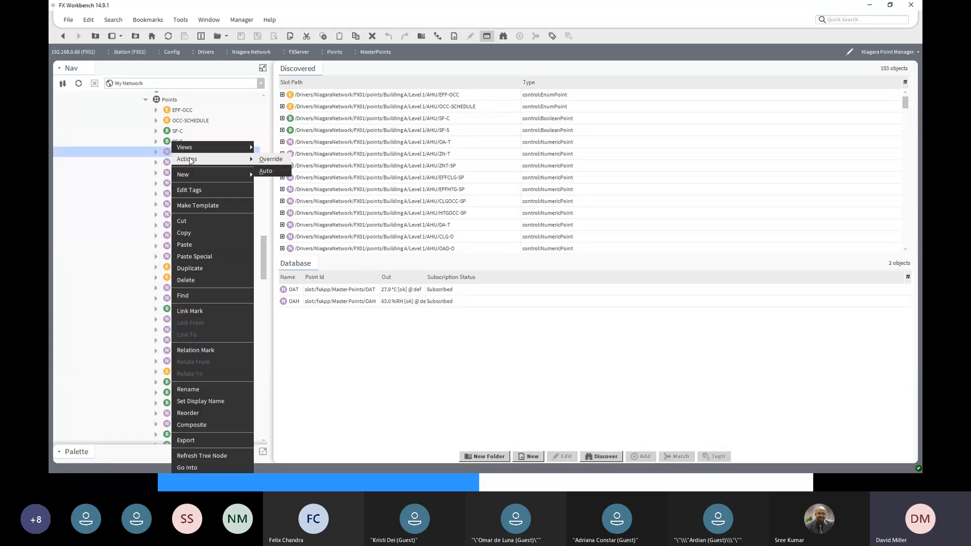
pyautogui.click(164, 153)
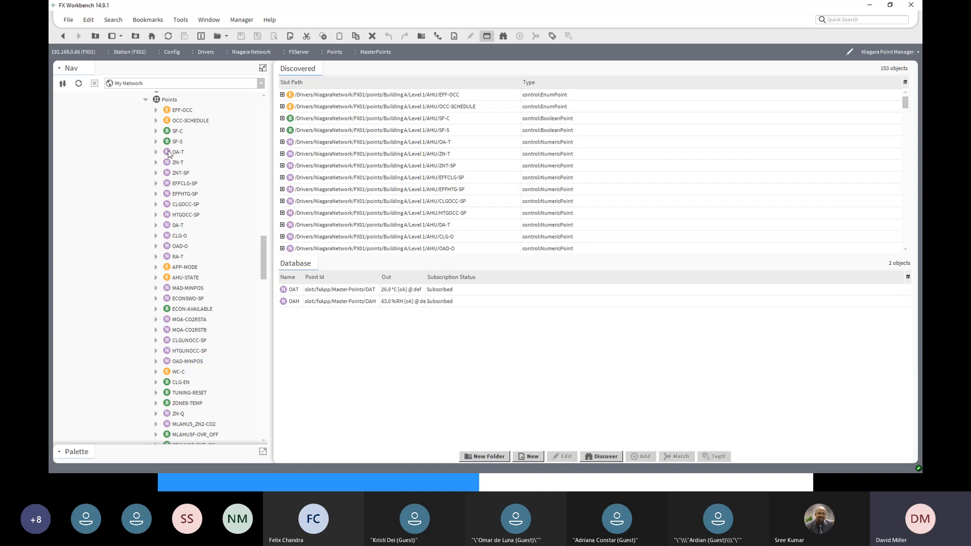
pyautogui.doubleClick(179, 154)
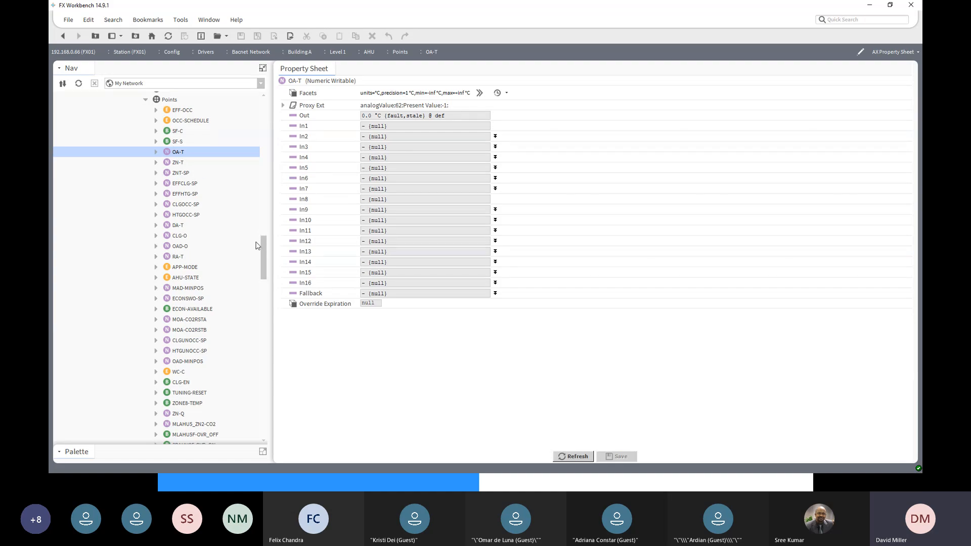
# - Apply a Link Mark to the AHU's OA-T point
pyautogui.moveTo(263, 244)
pyautogui.mouseDown()
pyautogui.moveTo(261, 298)
pyautogui.moveTo(257, 230)
pyautogui.mouseUp()
pyautogui.rightClick(174, 301)
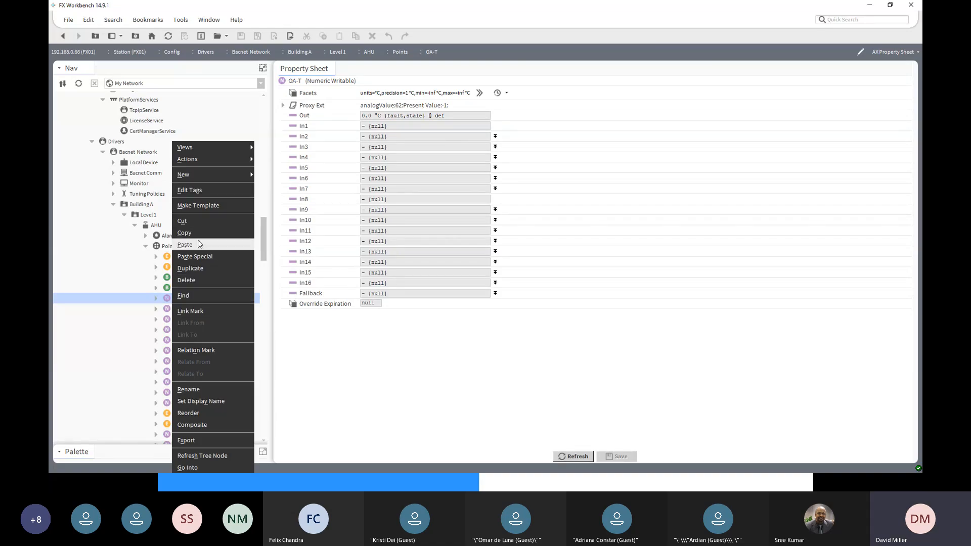
pyautogui.click(193, 313)
# - Link the Out slot of the OAT point in MasterPoints to In16 of the marked OA-T point
pyautogui.moveTo(263, 250); pyautogui.dragTo(263, 423)
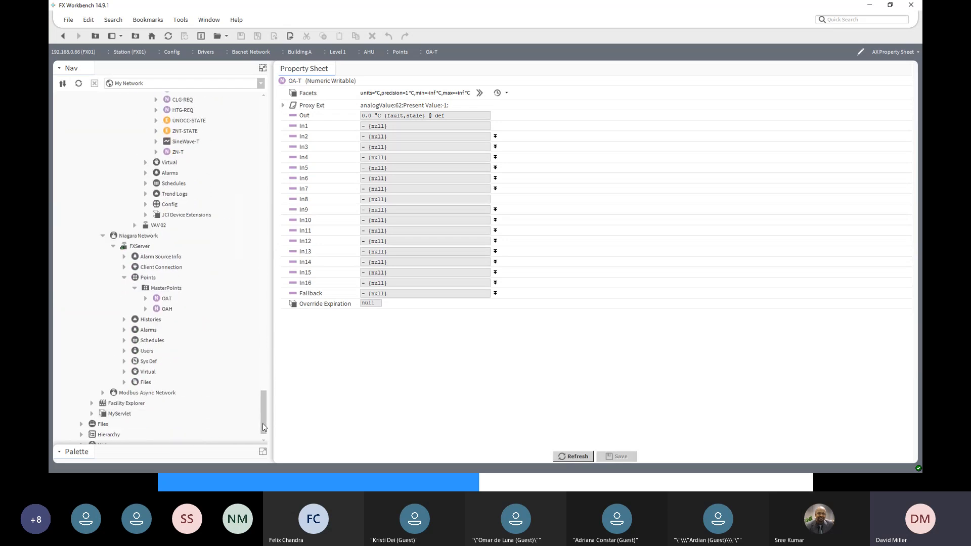
pyautogui.click(167, 303)
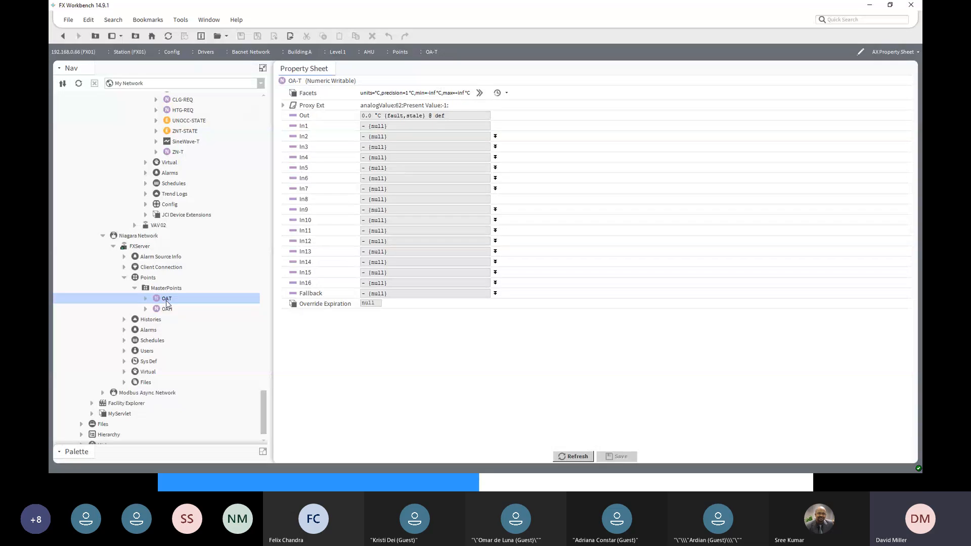
pyautogui.rightClick(166, 301)
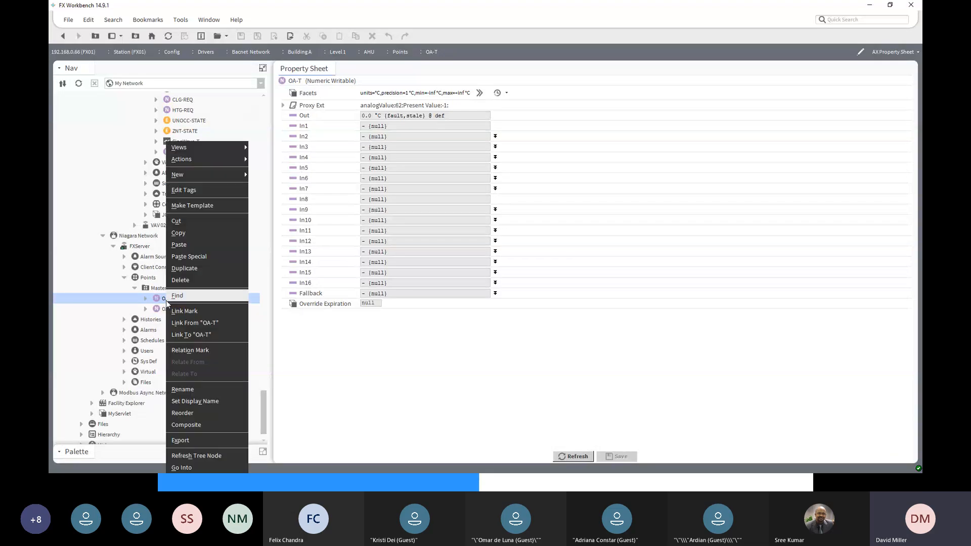
pyautogui.click(191, 335)
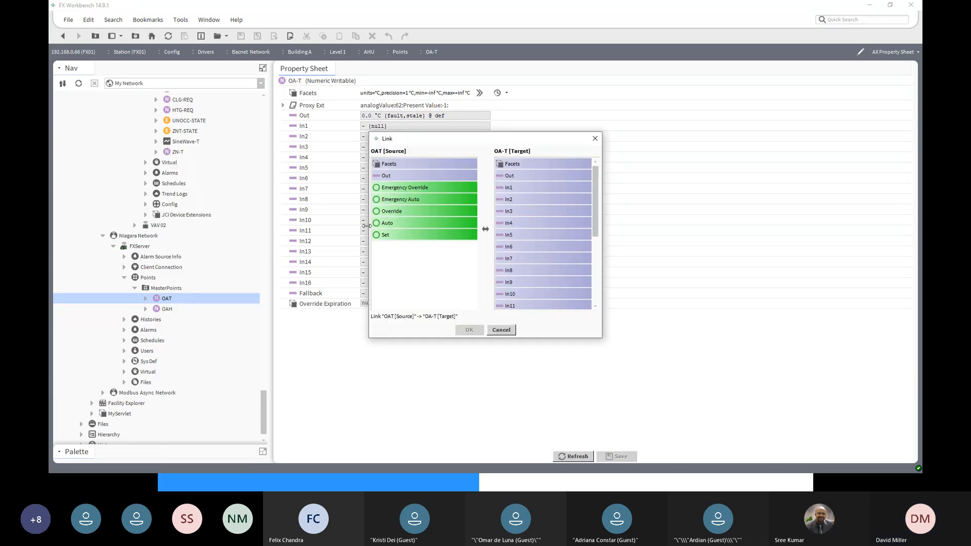
pyautogui.click(402, 176)
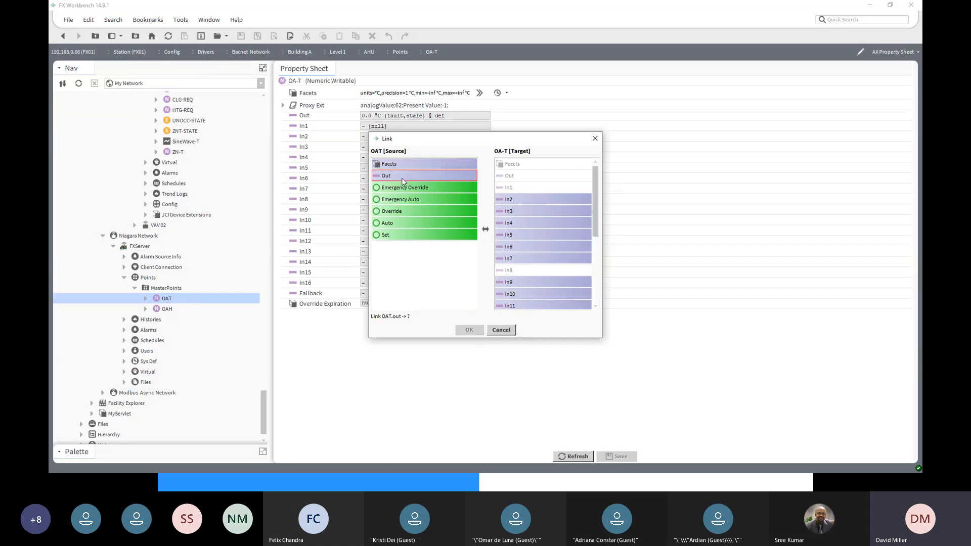
pyautogui.click(555, 237)
pyautogui.moveTo(594, 234); pyautogui.dragTo(595, 289)
pyautogui.click(543, 247)
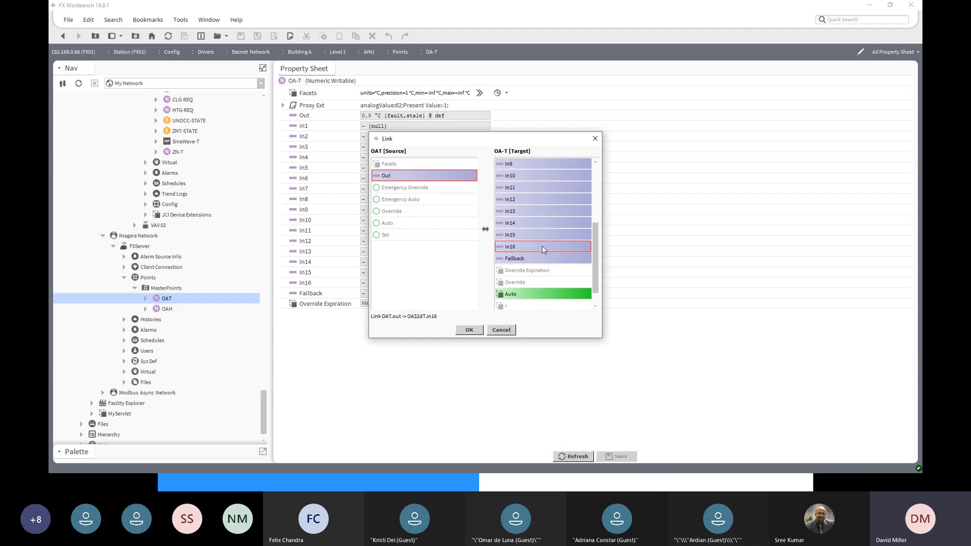
pyautogui.click(470, 330)
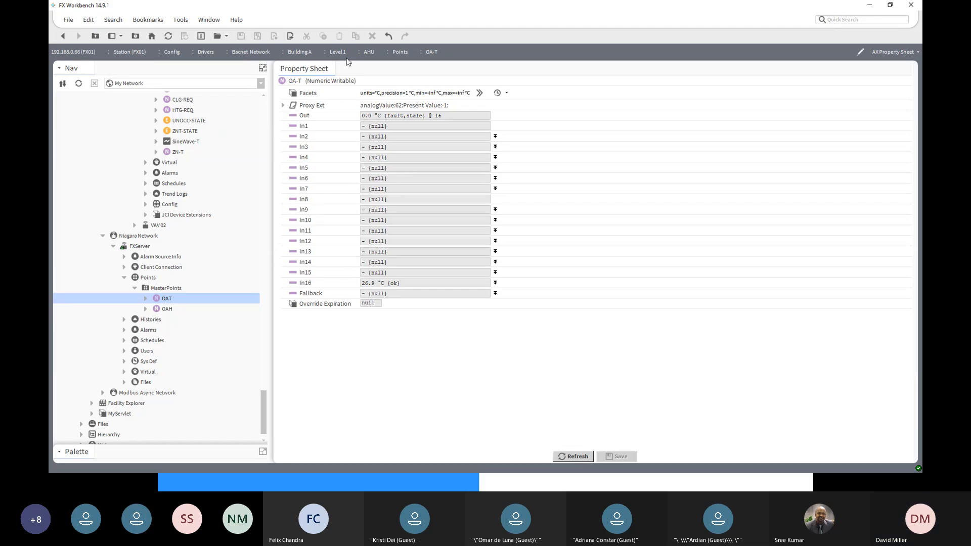
# - Review the points list of Building A's Level 1 AHU and reopen the OA-T point's property sheet
pyautogui.moveTo(266, 393); pyautogui.dragTo(265, 331)
pyautogui.scroll(20, 209, 296)
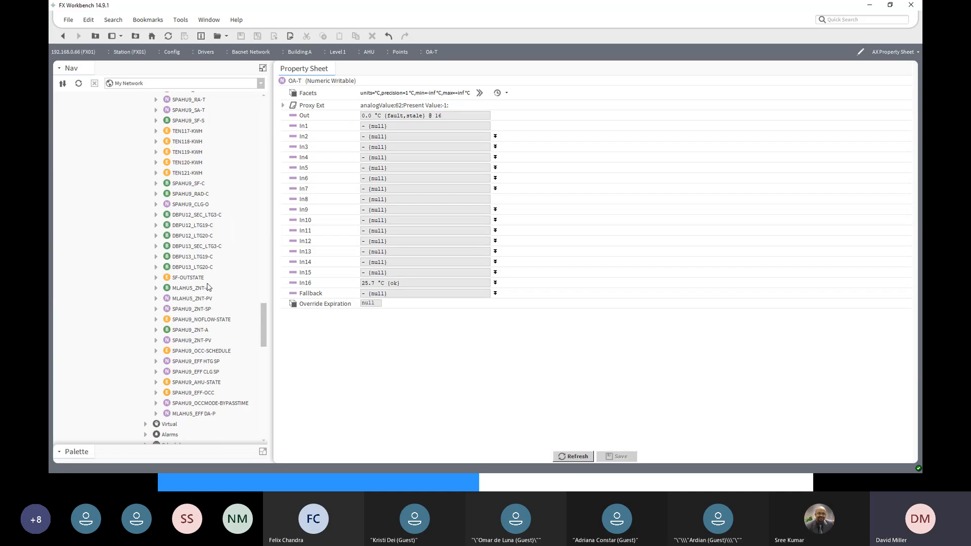
pyautogui.scroll(3, 211, 280)
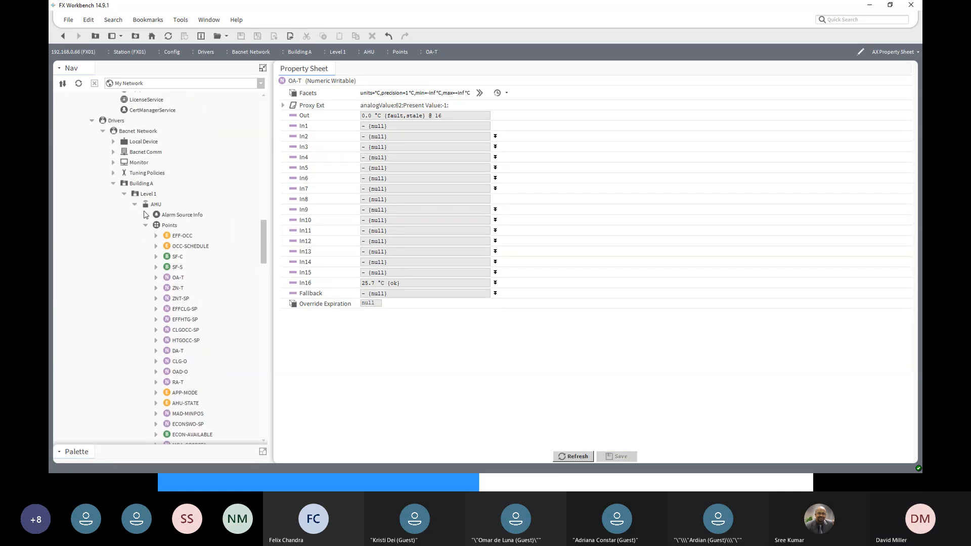
pyautogui.doubleClick(165, 227)
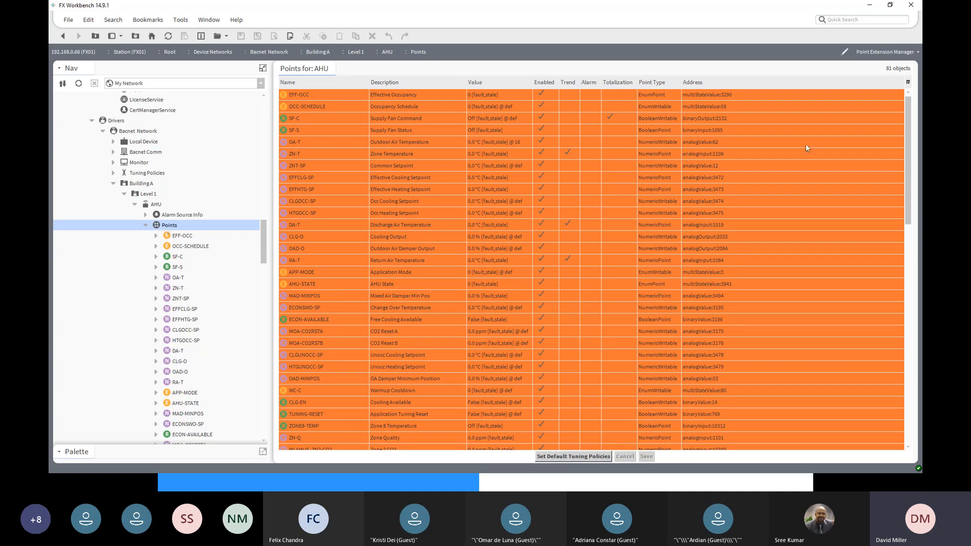
pyautogui.moveTo(908, 216); pyautogui.dragTo(920, 240)
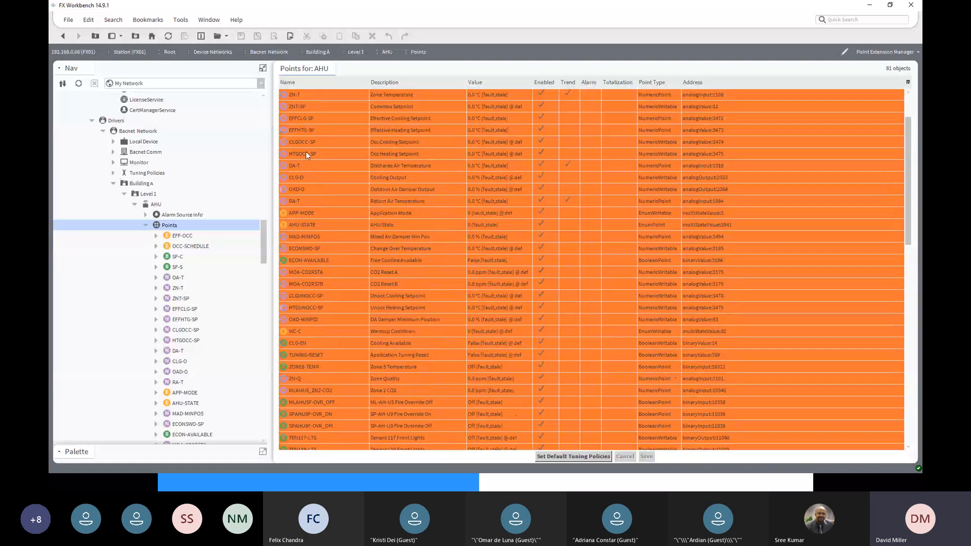
pyautogui.click(177, 281)
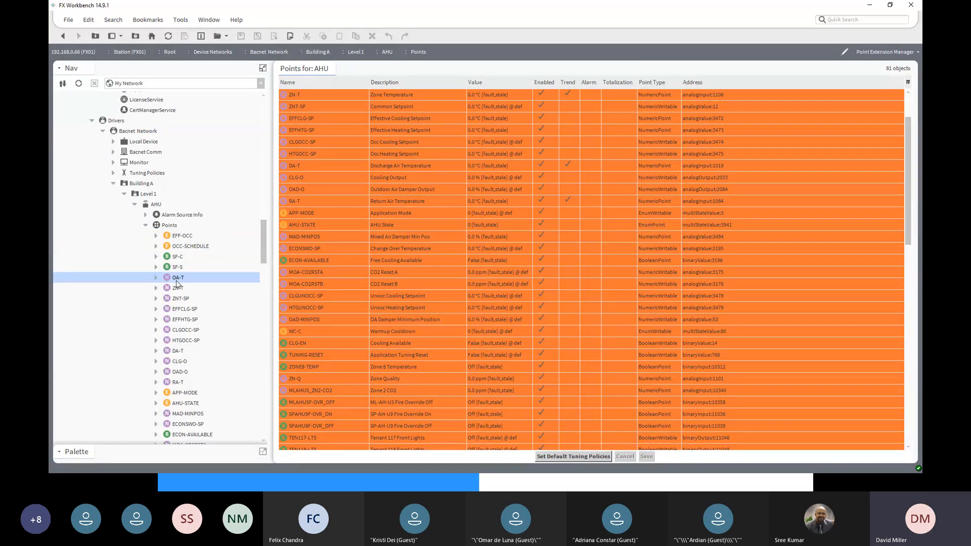
pyautogui.doubleClick(176, 281)
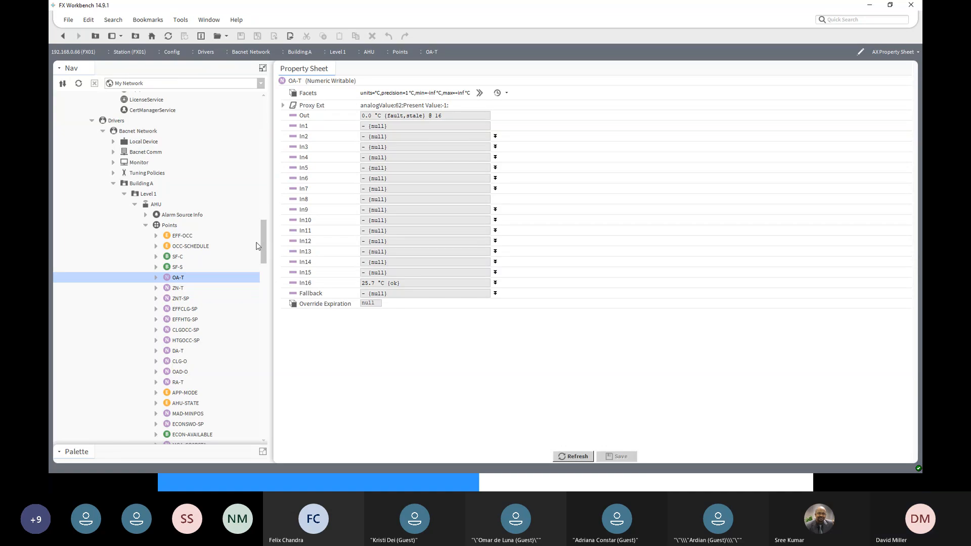
# - Override the OAT point in the FXServer station's Master Points to 30 °C for 1 minute
pyautogui.moveTo(262, 239); pyautogui.dragTo(253, 114)
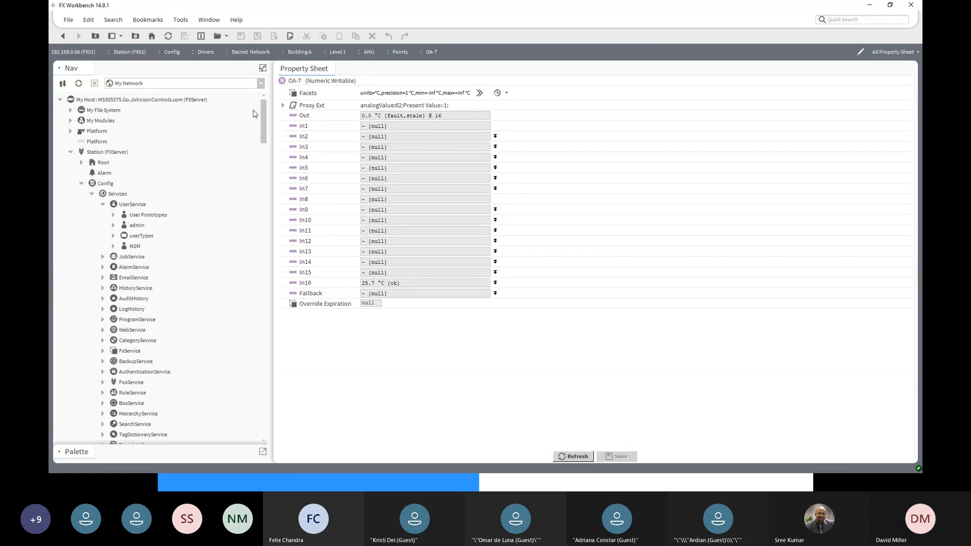
pyautogui.click(97, 155)
pyautogui.scroll(-5, 105, 177)
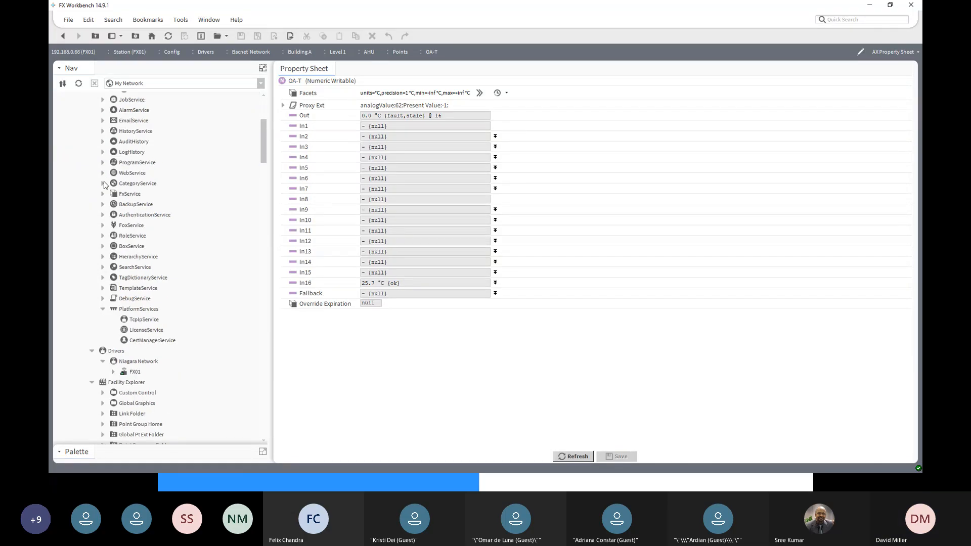
pyautogui.scroll(-3, 104, 185)
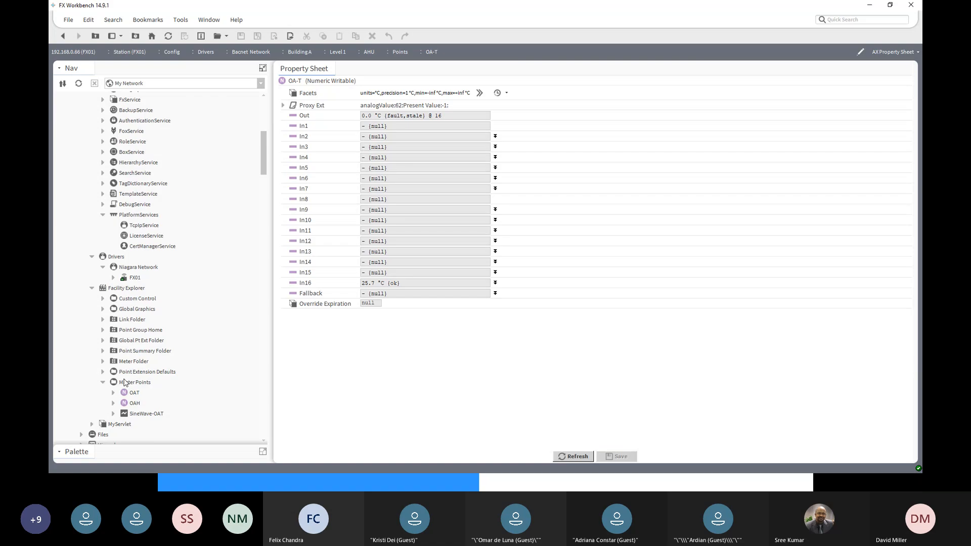
pyautogui.click(134, 395)
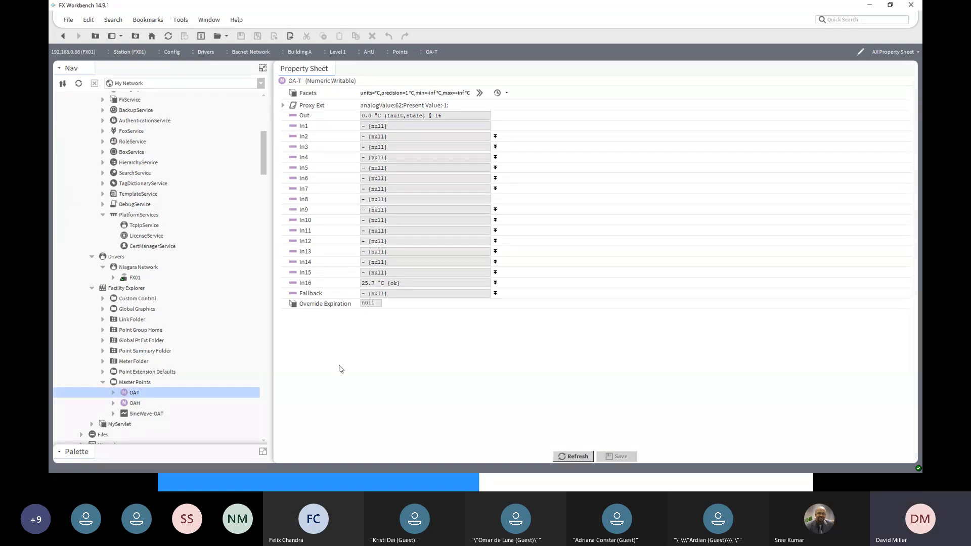
pyautogui.rightClick(138, 394)
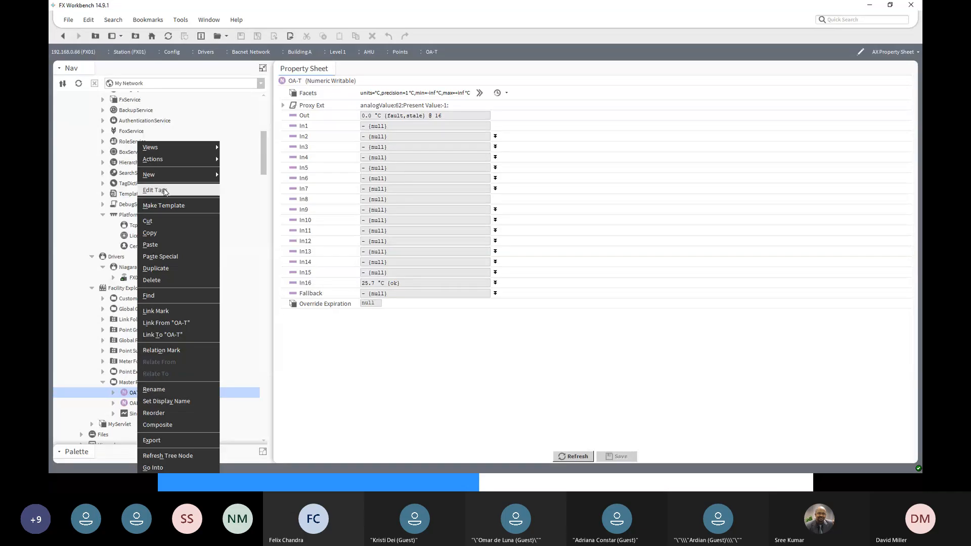
pyautogui.moveTo(166, 160)
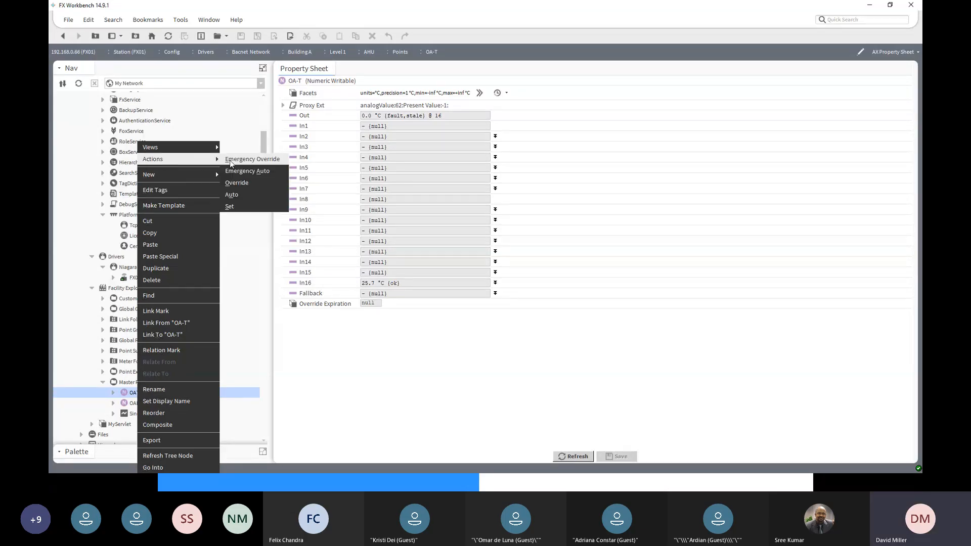
pyautogui.click(236, 183)
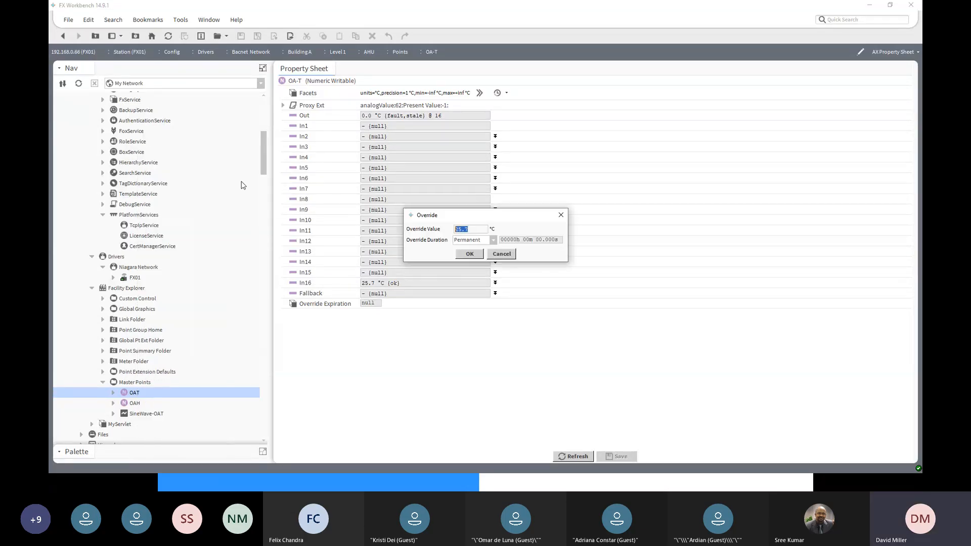
pyautogui.write('30')
pyautogui.click(493, 240)
pyautogui.click(480, 260)
pyautogui.click(468, 255)
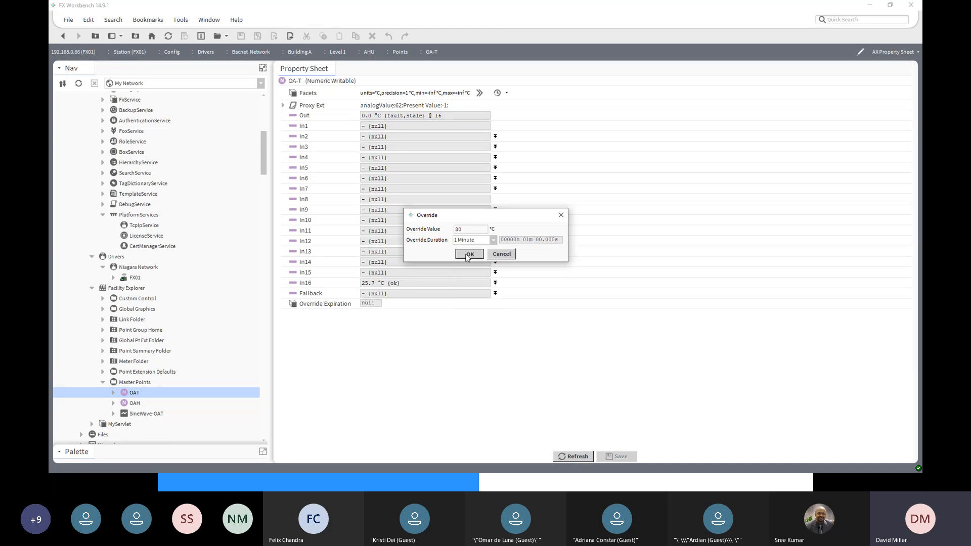
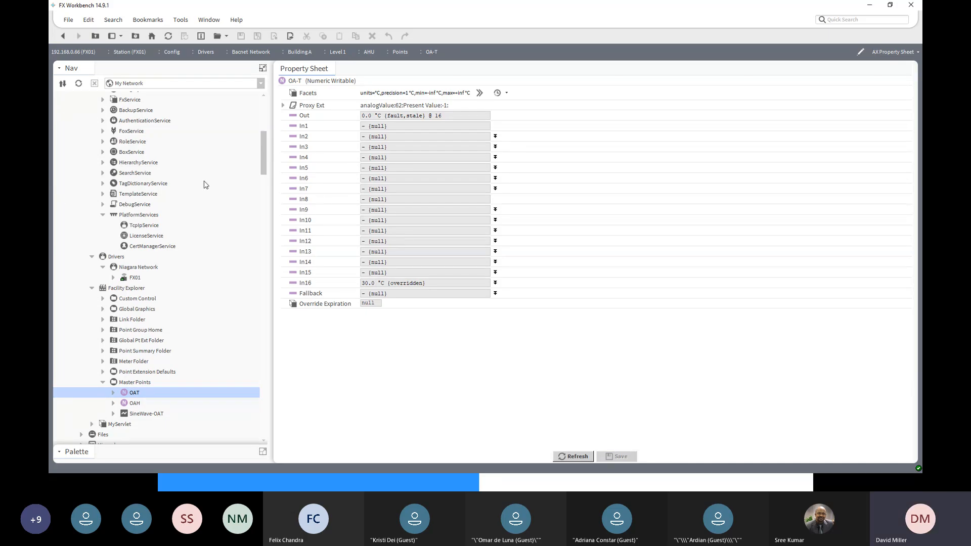
# - Examine the platform and station connections of the FXServer host and of the FX01 controller in the navigation tree
pyautogui.moveTo(264, 170); pyautogui.dragTo(264, 154)
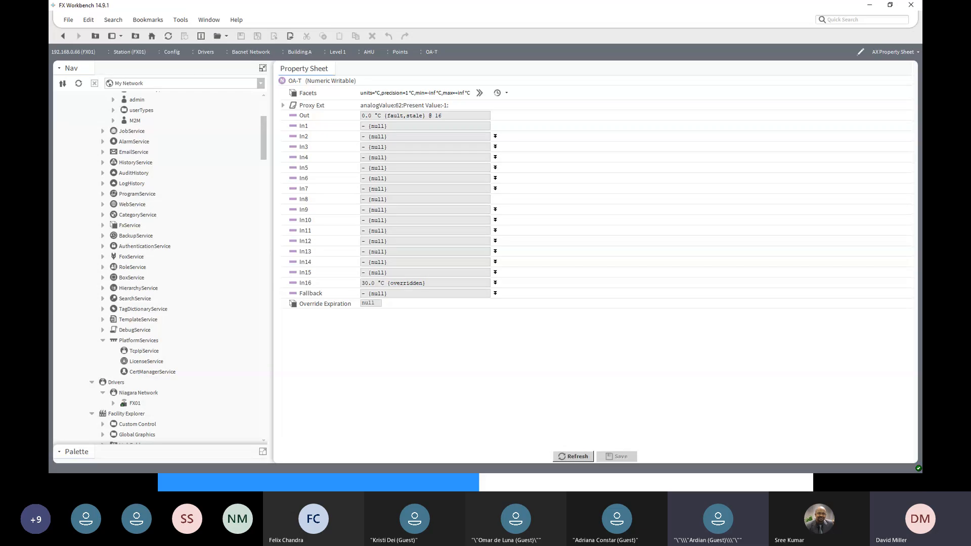
pyautogui.hotkey('alt', 'Tab')
pyautogui.moveTo(261, 153); pyautogui.dragTo(267, 111)
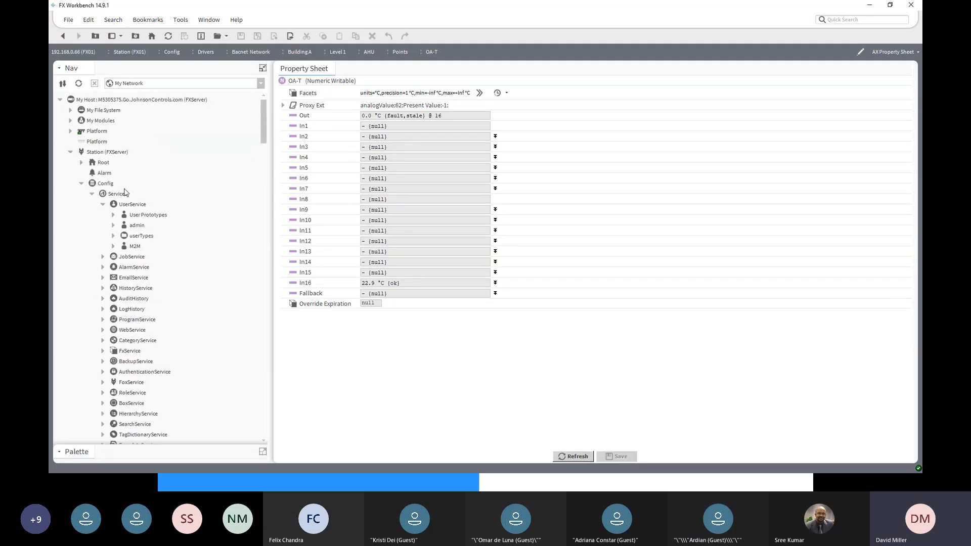
pyautogui.click(96, 133)
pyautogui.scroll(-18, 118, 218)
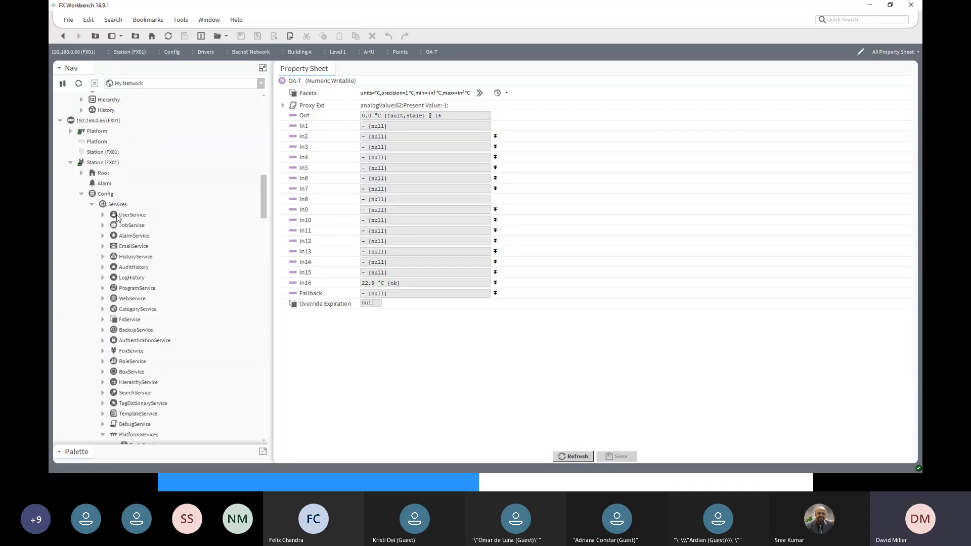
pyautogui.click(97, 123)
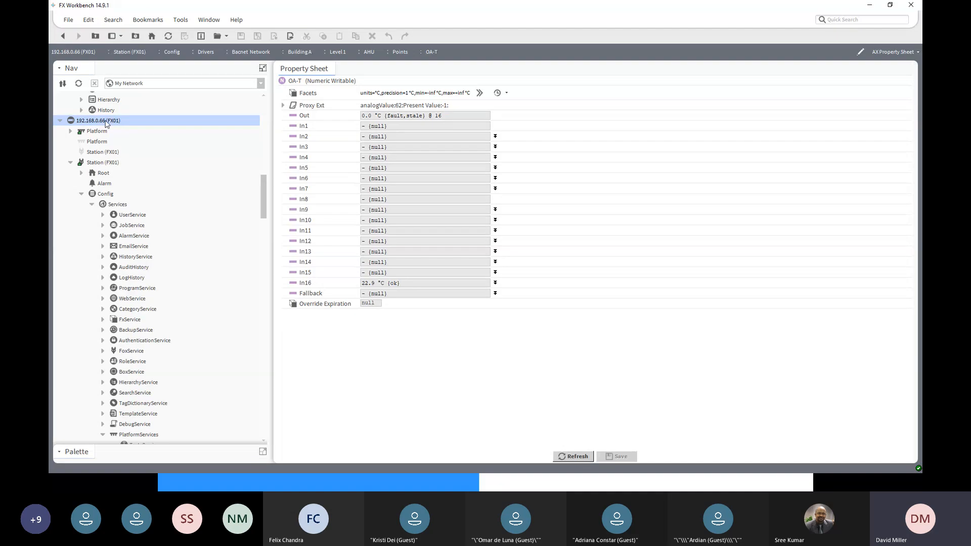
pyautogui.click(70, 132)
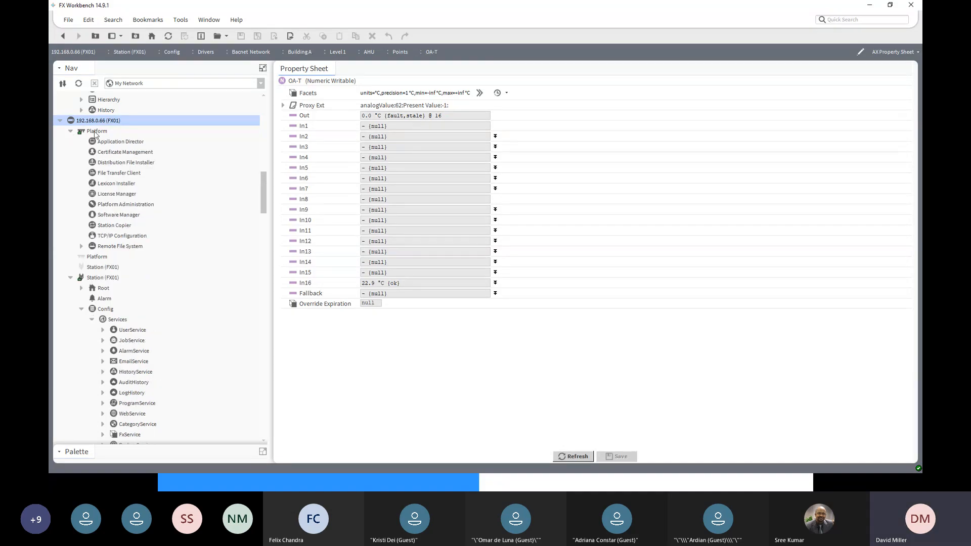
pyautogui.click(94, 132)
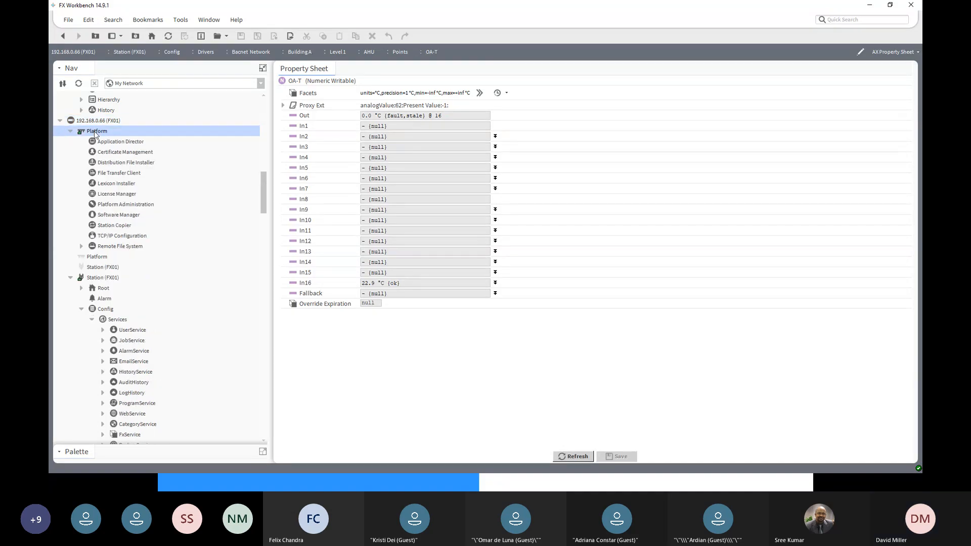
pyautogui.click(99, 281)
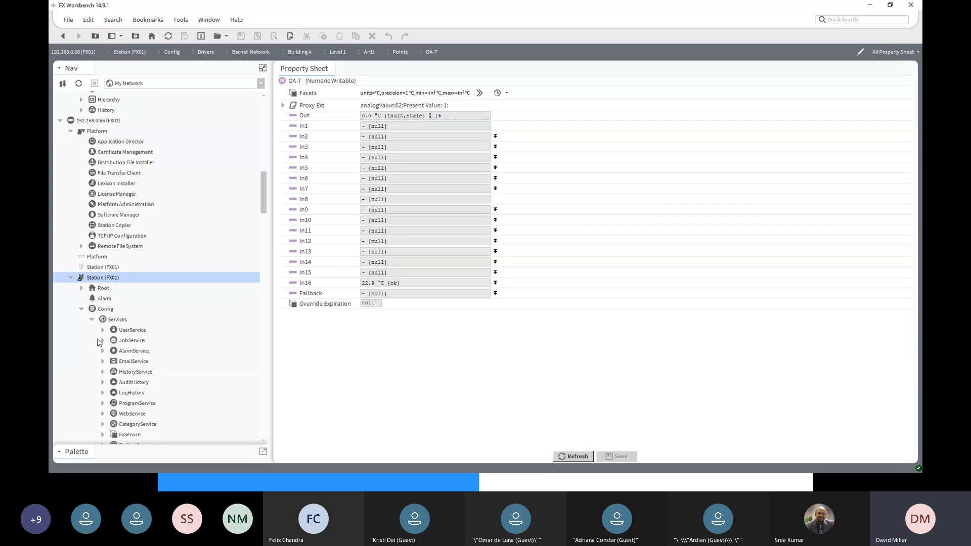
# - Duplicate the admin user in the FX01 station's UserService and name the copy Owner
pyautogui.click(92, 319)
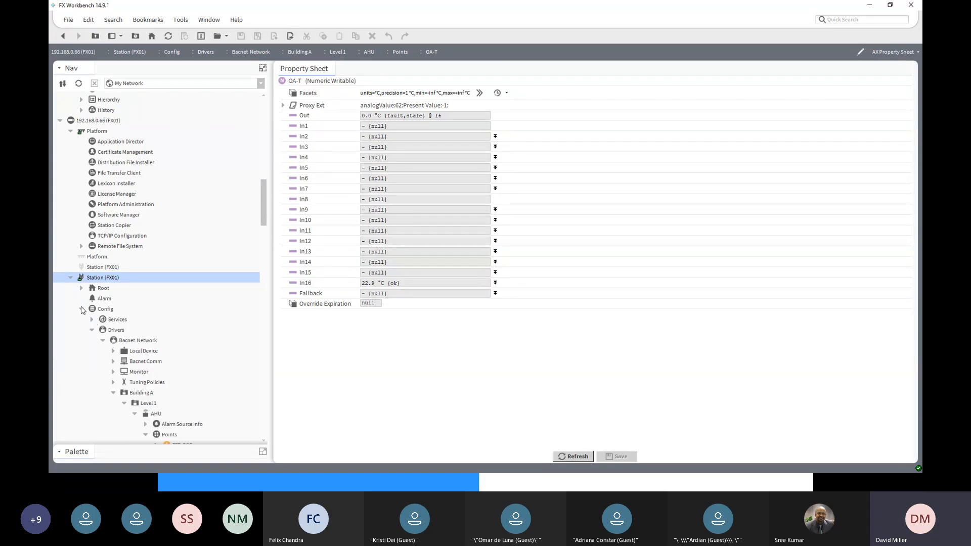
pyautogui.click(92, 330)
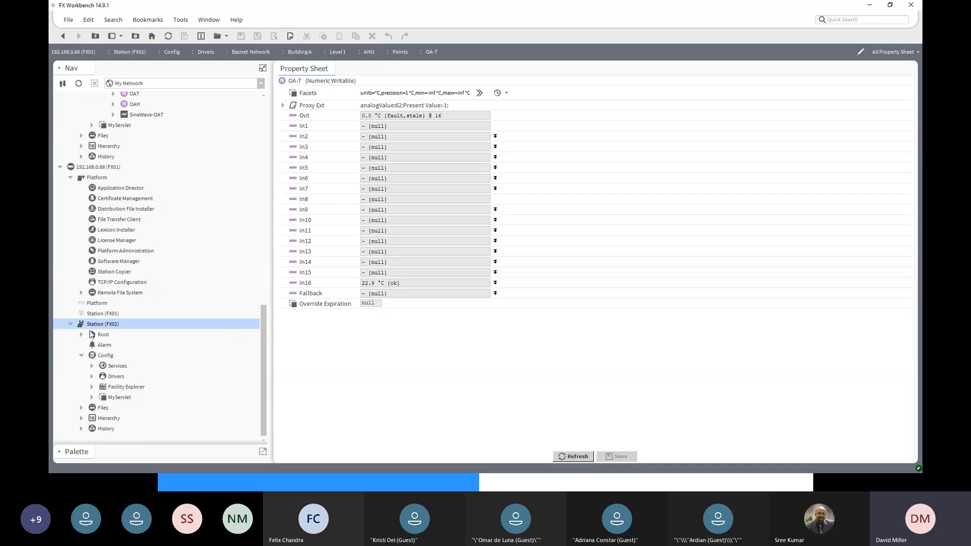
pyautogui.click(93, 366)
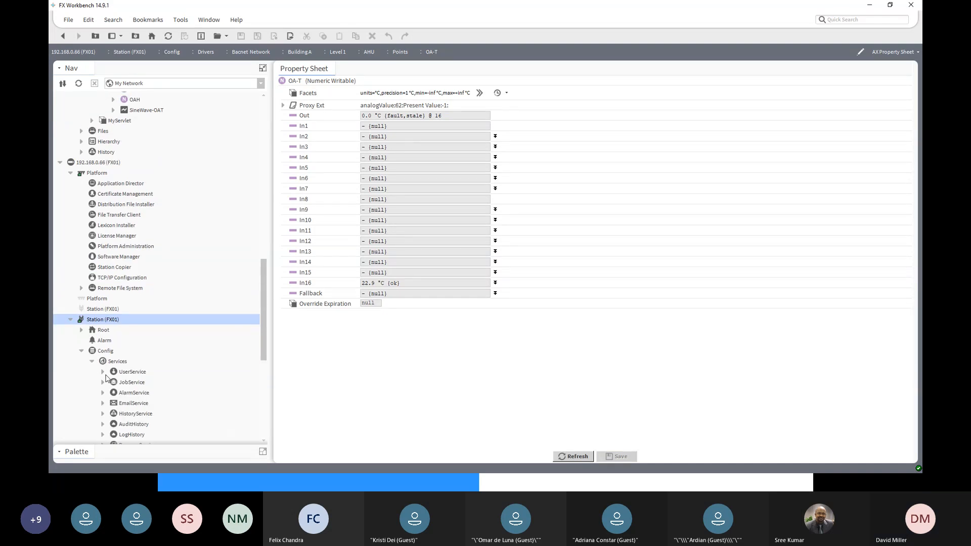
pyautogui.click(103, 372)
pyautogui.click(130, 373)
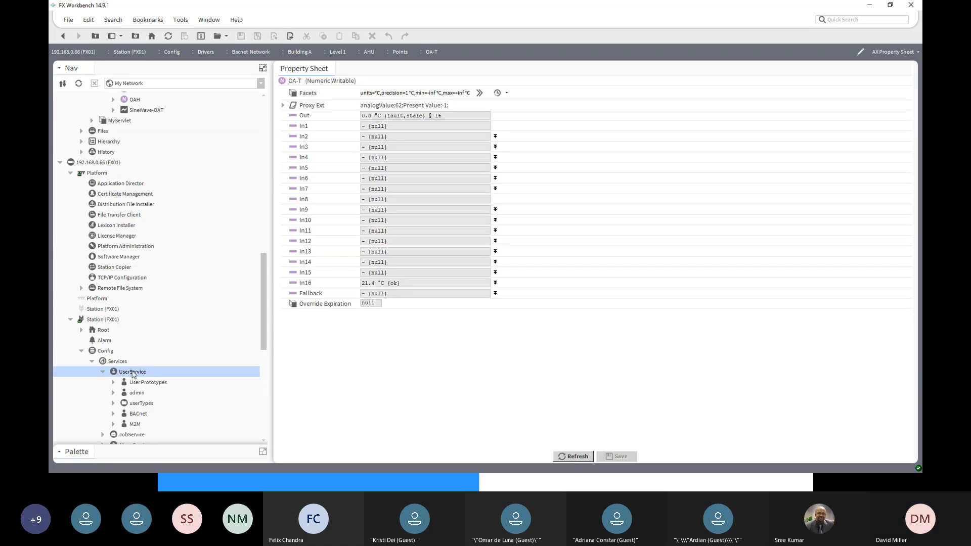
pyautogui.click(138, 394)
pyautogui.rightClick(138, 394)
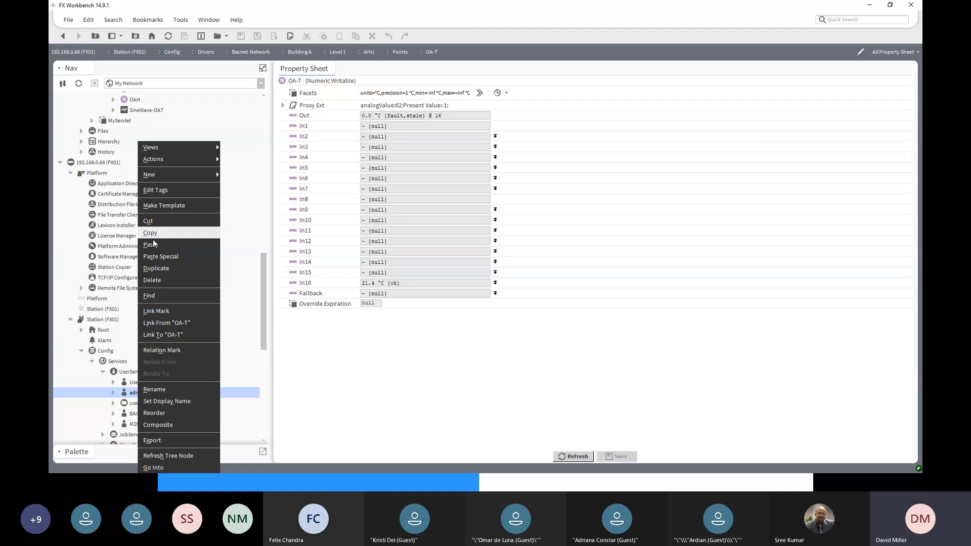
pyautogui.click(161, 272)
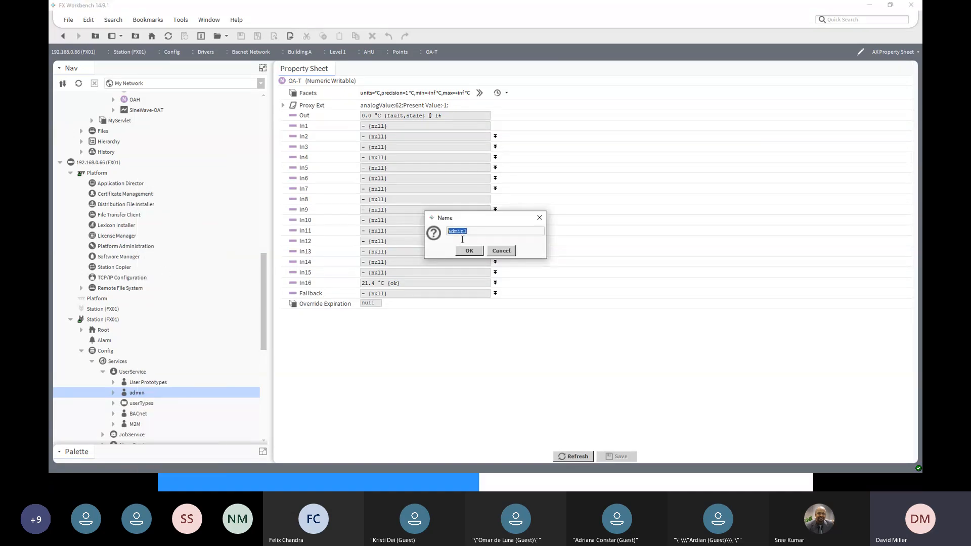
pyautogui.write('owner')
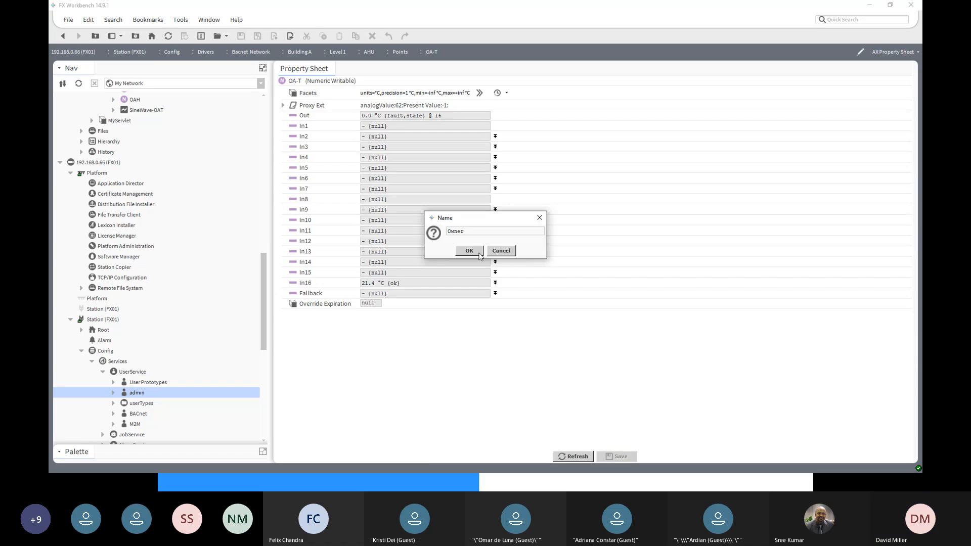
pyautogui.click(475, 251)
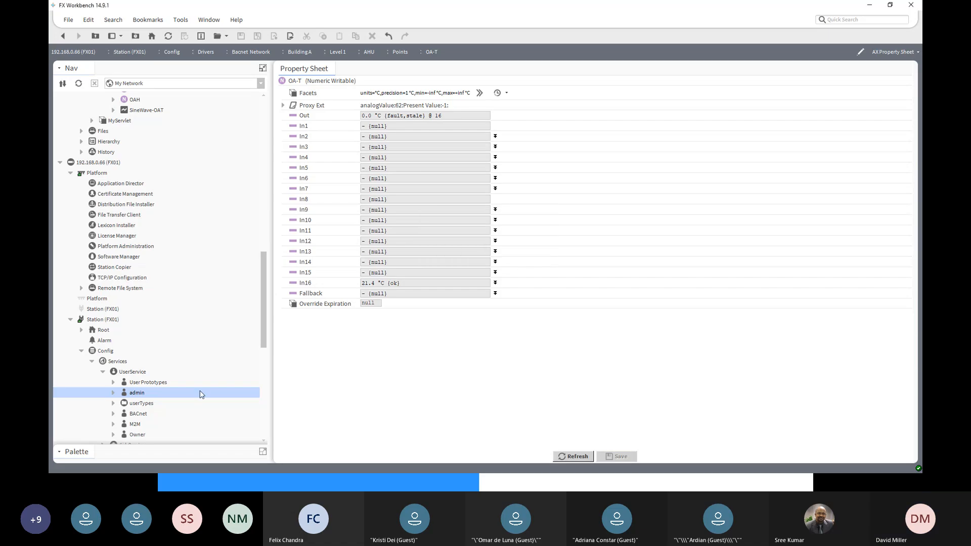
# - Set Force Reset At Next Login to true in the Owner user's property sheet and save the change
pyautogui.click(128, 436)
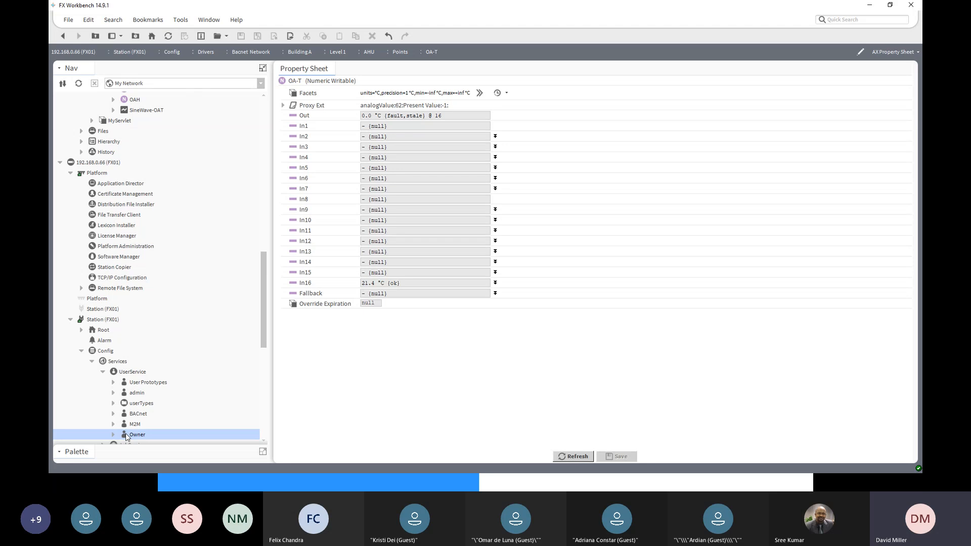
pyautogui.click(131, 395)
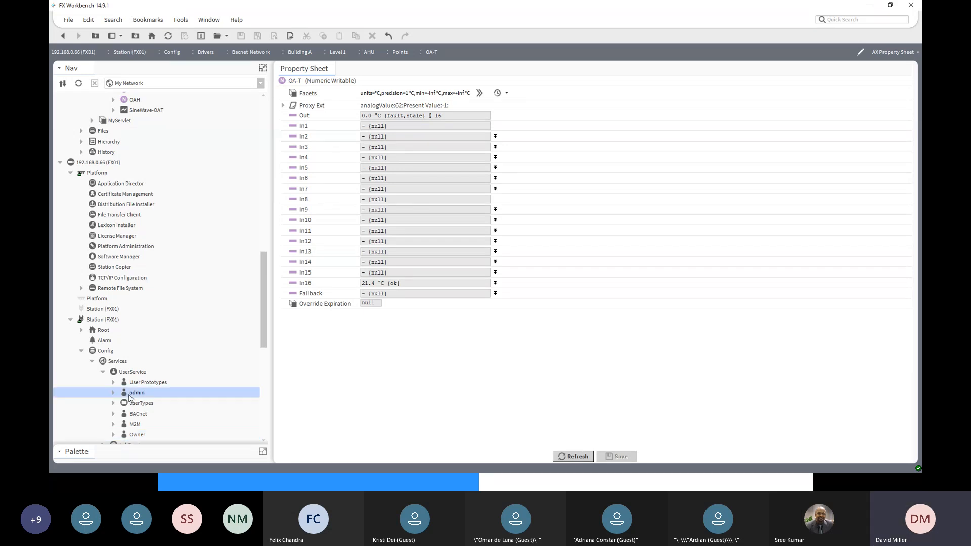
pyautogui.click(138, 436)
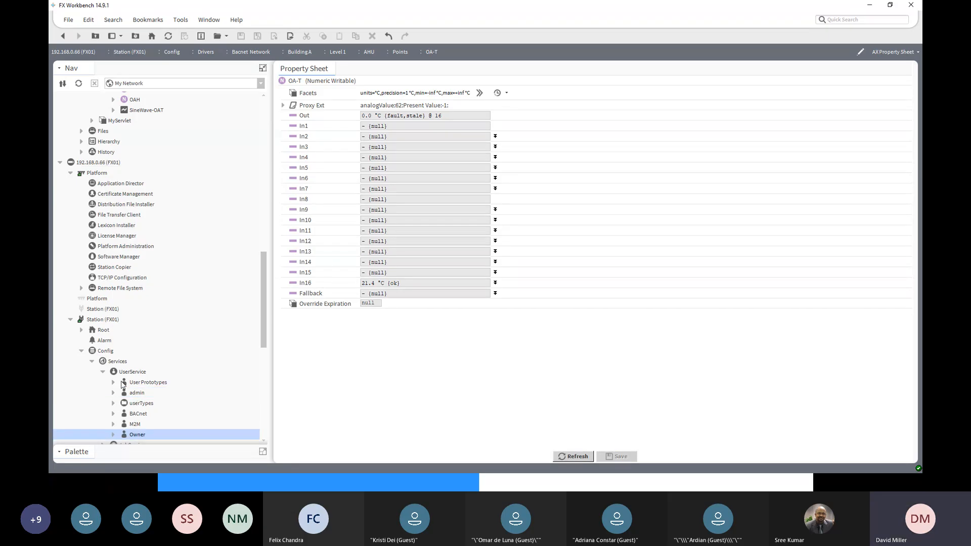
pyautogui.doubleClick(135, 435)
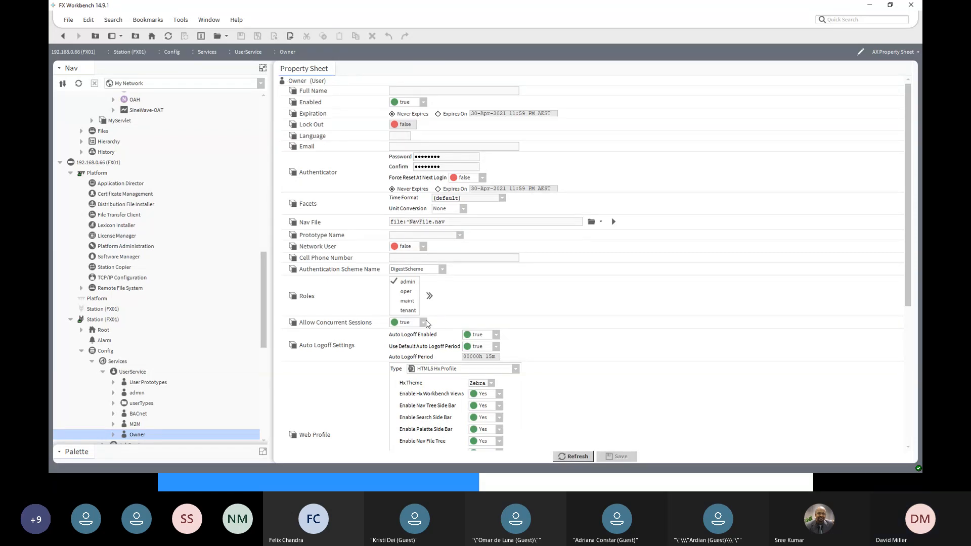
pyautogui.doubleClick(431, 156)
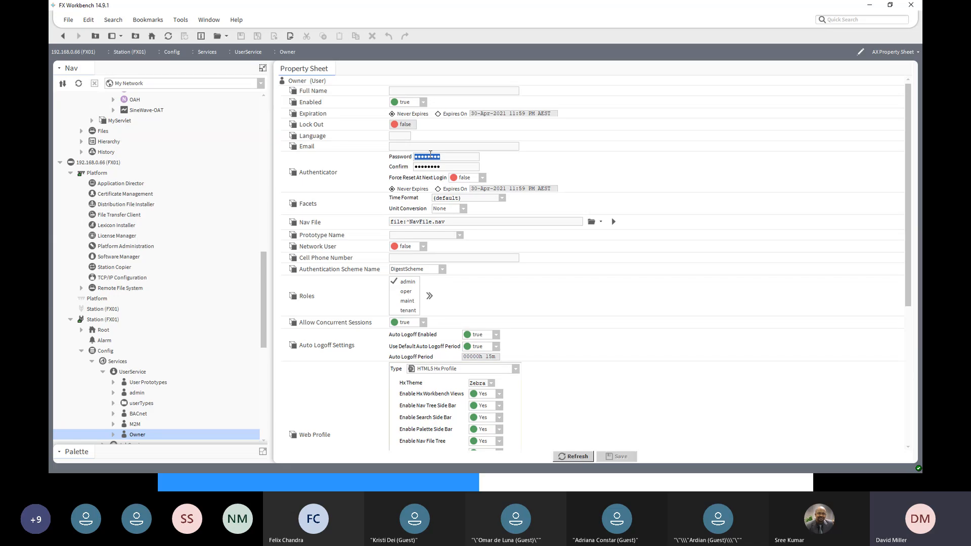
pyautogui.doubleClick(430, 166)
pyautogui.click(483, 178)
pyautogui.click(468, 198)
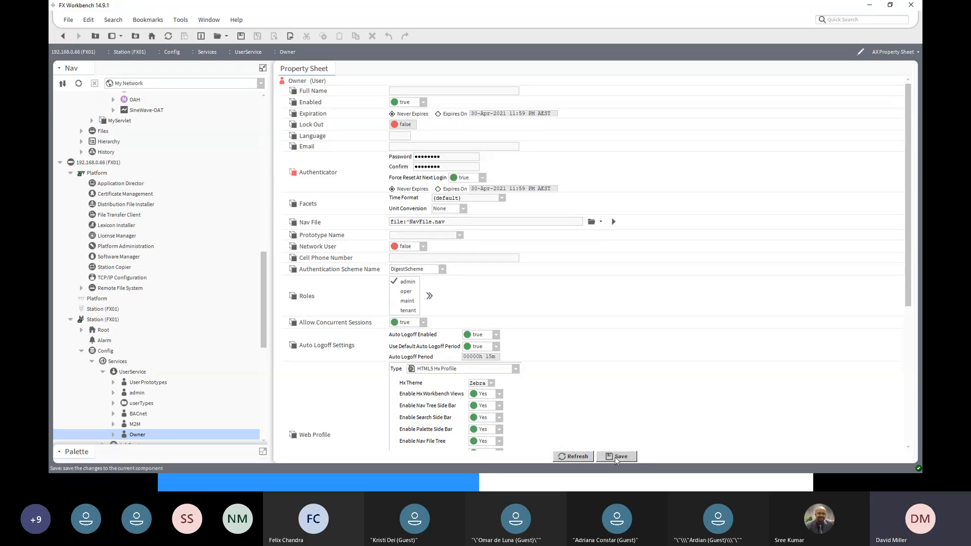
pyautogui.click(616, 457)
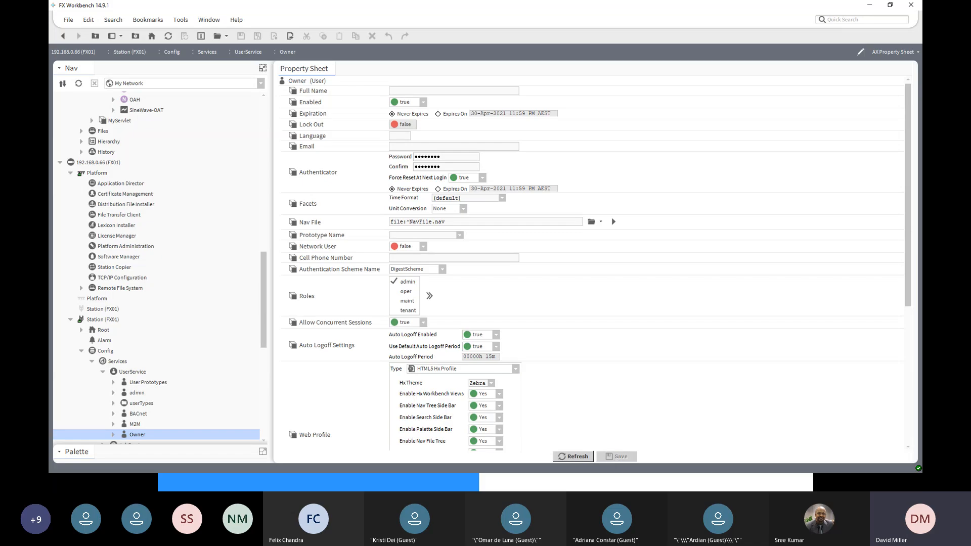
pyautogui.click(138, 394)
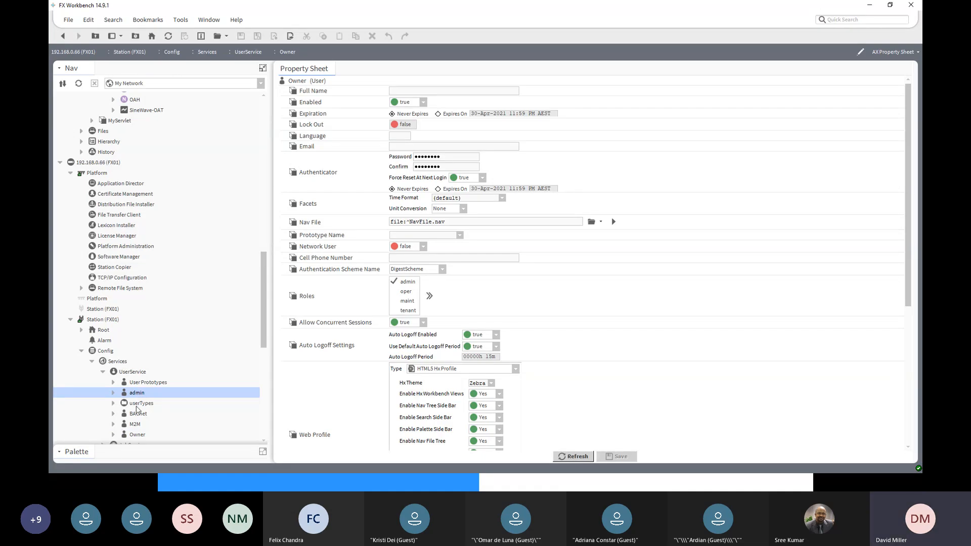
pyautogui.click(135, 435)
pyautogui.click(146, 394)
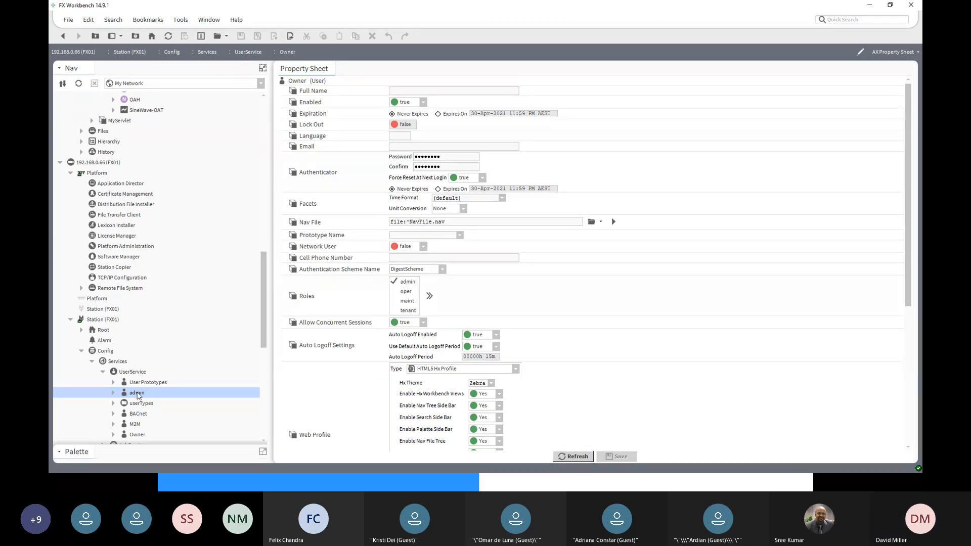
pyautogui.click(137, 435)
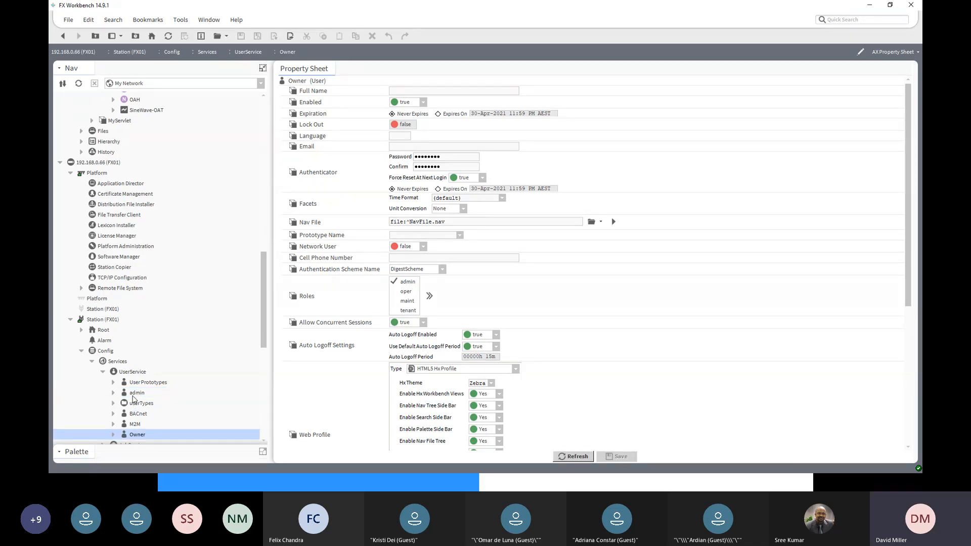
pyautogui.click(135, 394)
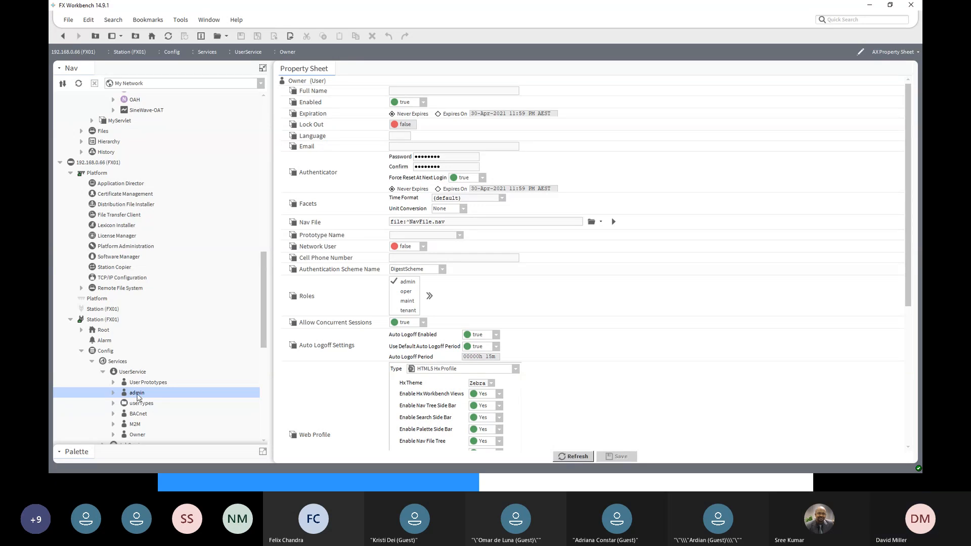
pyautogui.click(107, 321)
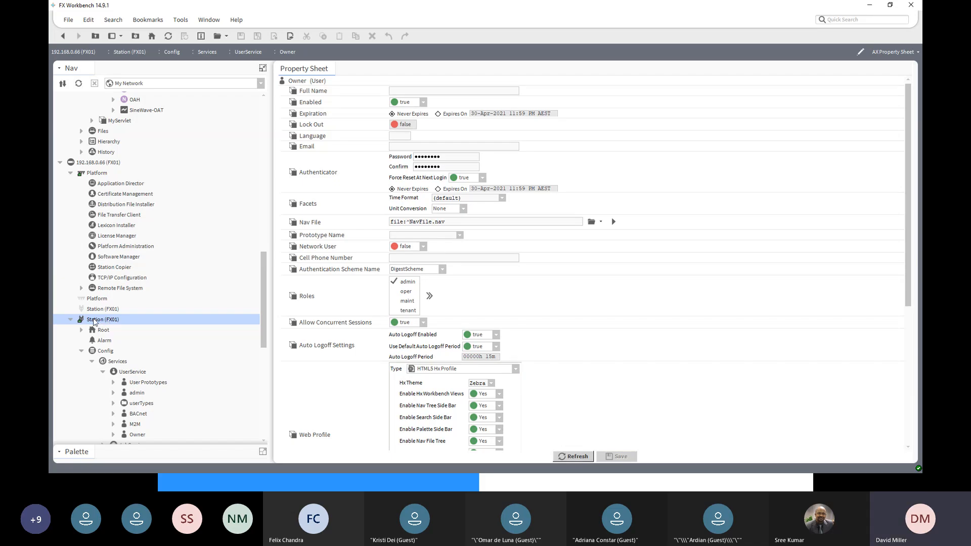
# - Open the Station Copier of the FX01 platform, logging on with the remembered credentials
pyautogui.click(91, 175)
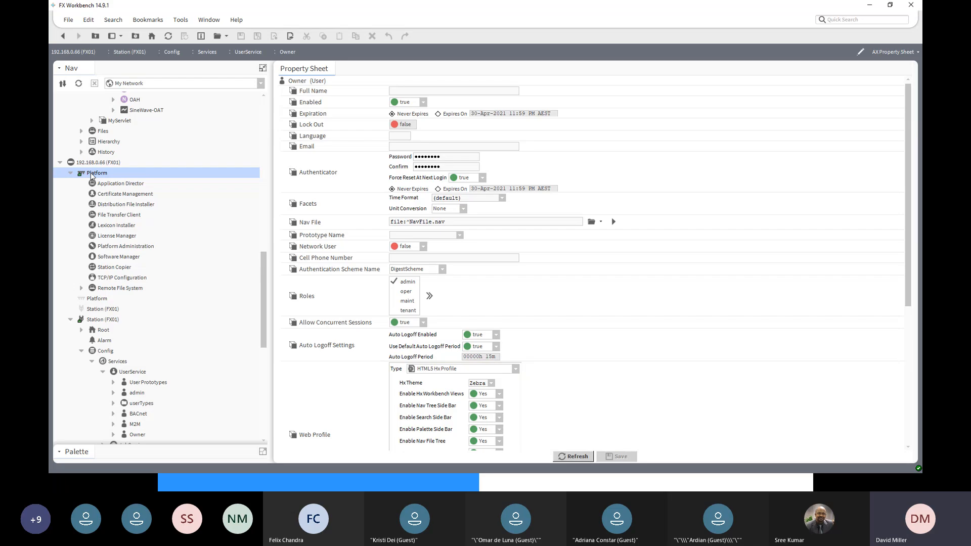
pyautogui.doubleClick(113, 268)
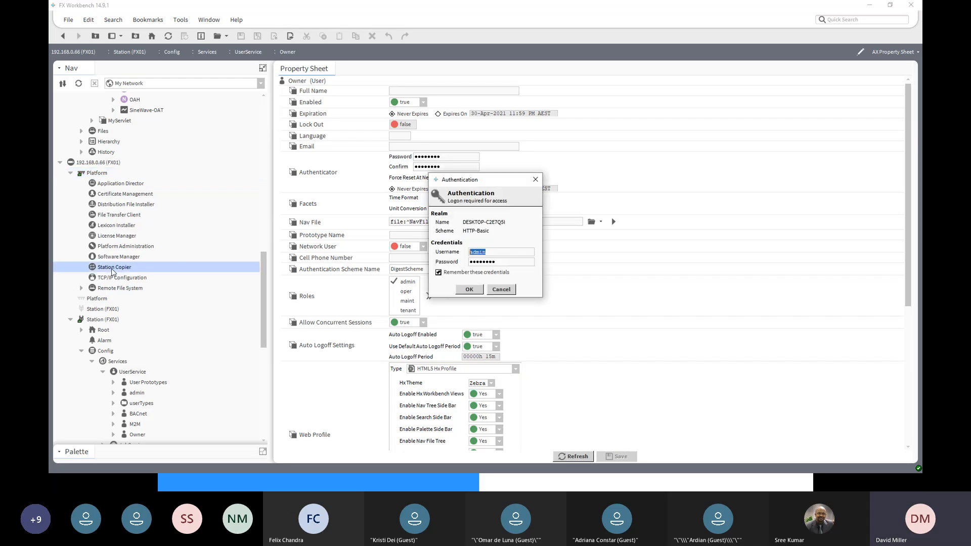
pyautogui.click(469, 289)
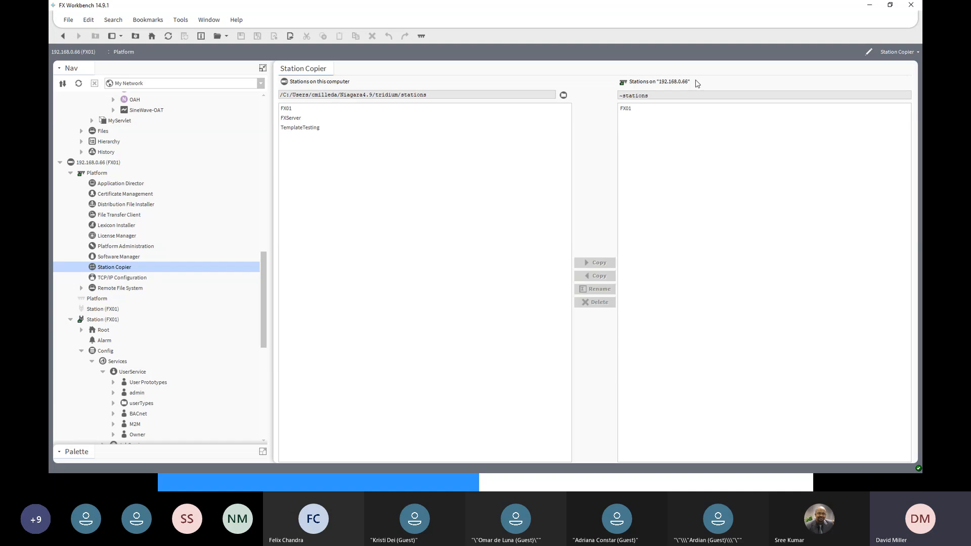
# - Copy the FX01 station from the controller to this computer as FX01Bak, transferring only the config.bog station database file
pyautogui.click(629, 114)
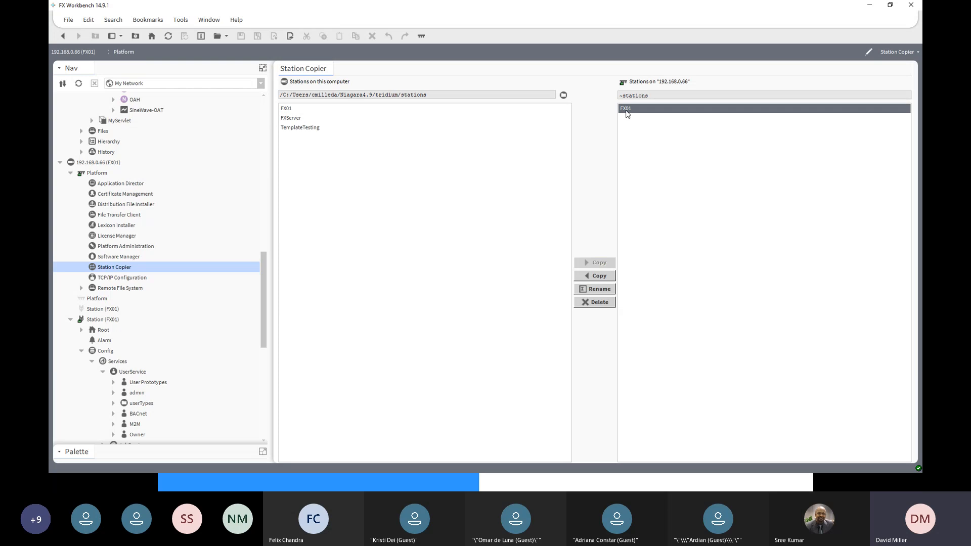
pyautogui.click(598, 277)
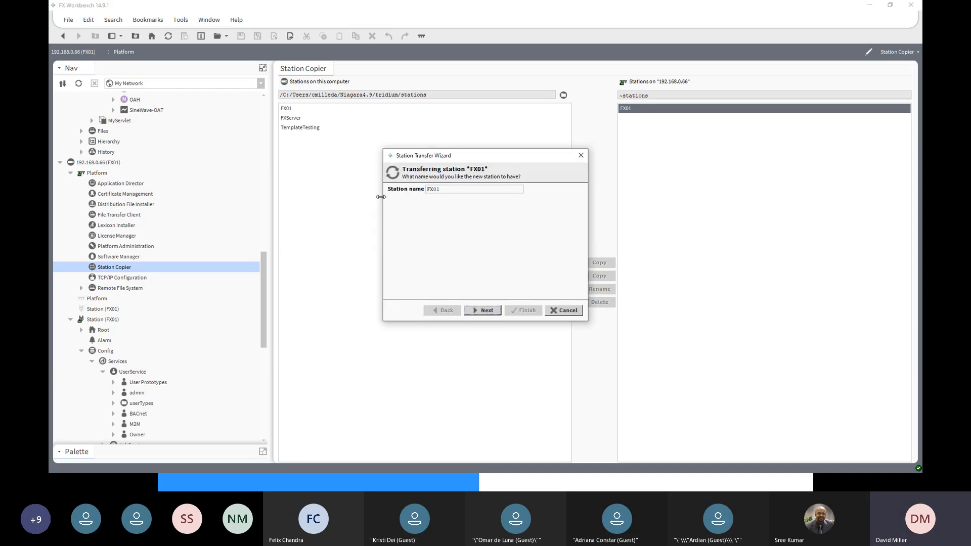
pyautogui.click(445, 191)
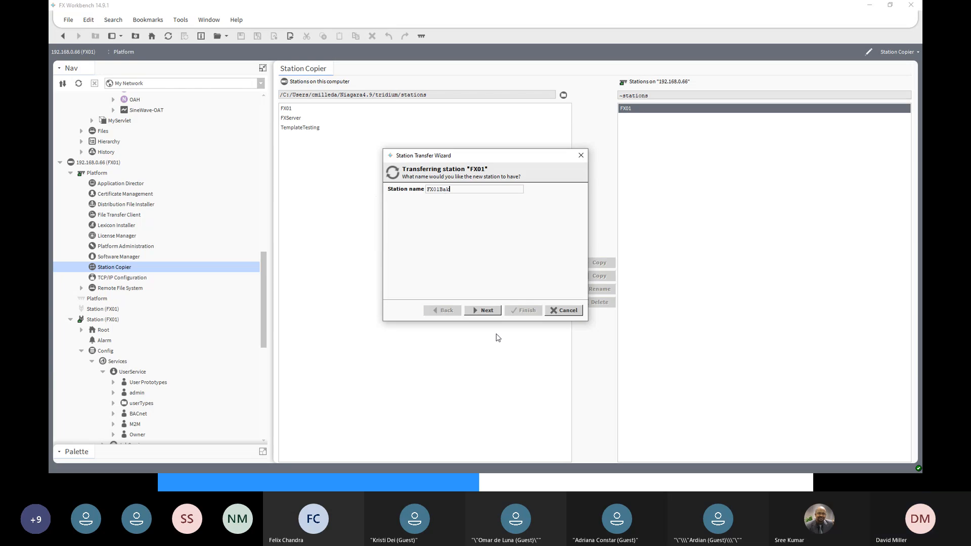
pyautogui.click(483, 311)
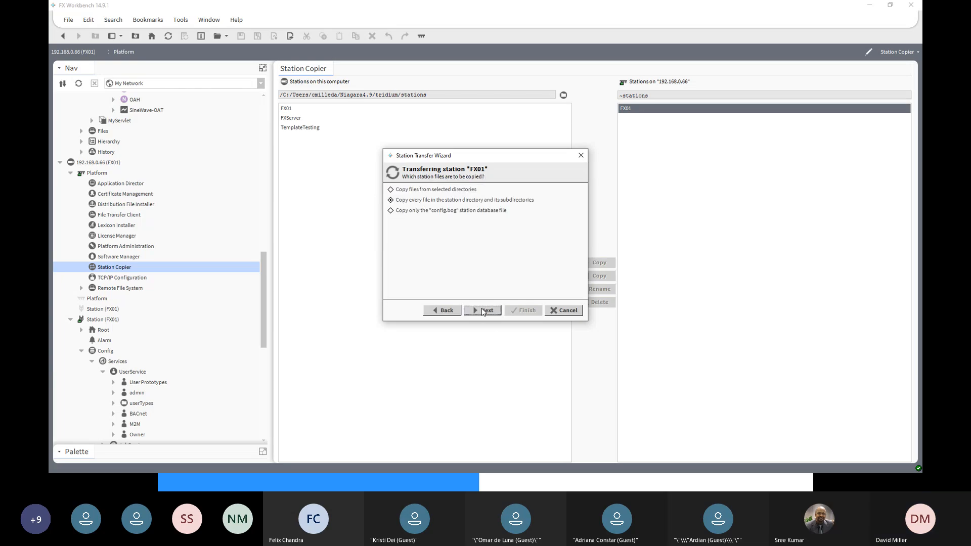
pyautogui.click(420, 211)
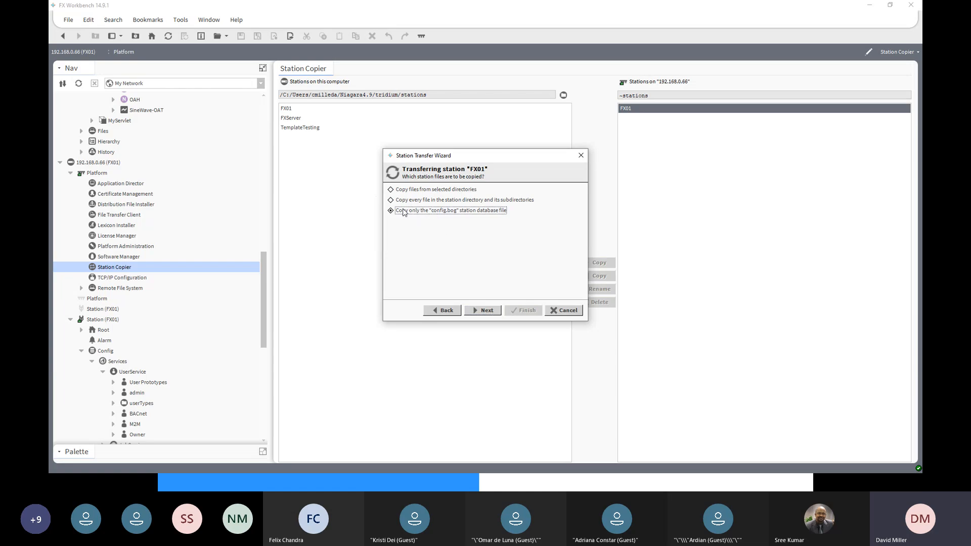
pyautogui.click(484, 311)
pyautogui.click(519, 312)
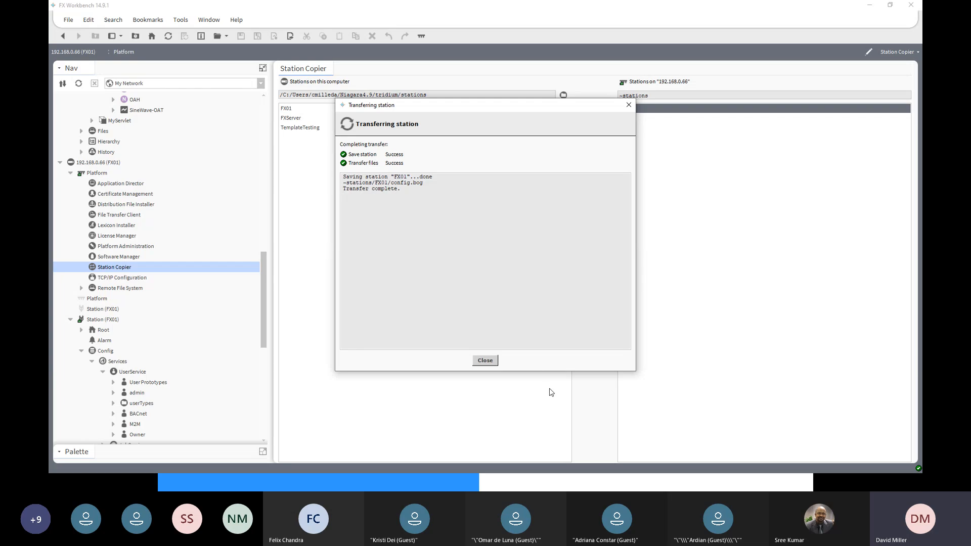
pyautogui.click(485, 360)
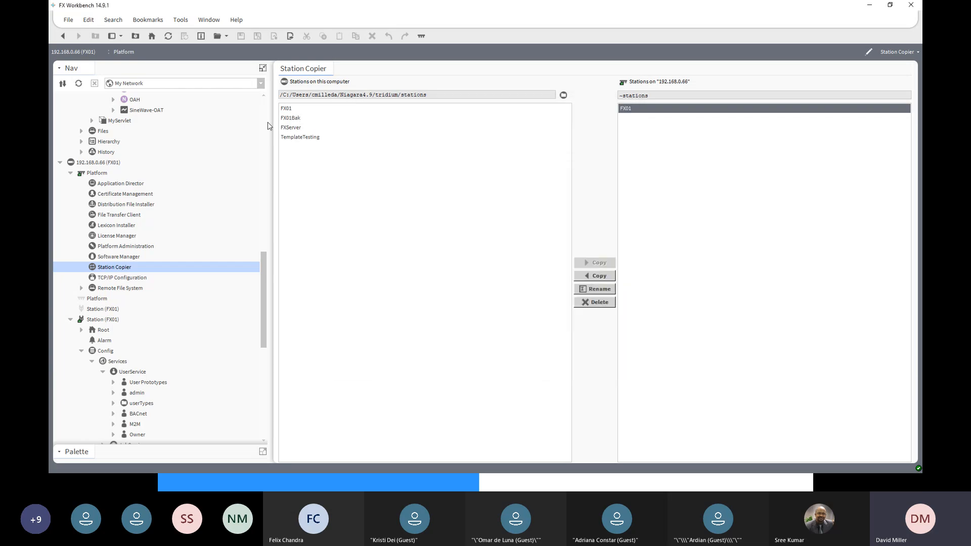
# - Expand My File System under the FXServer host and collapse its Sys Home and User Home folders
pyautogui.click(292, 119)
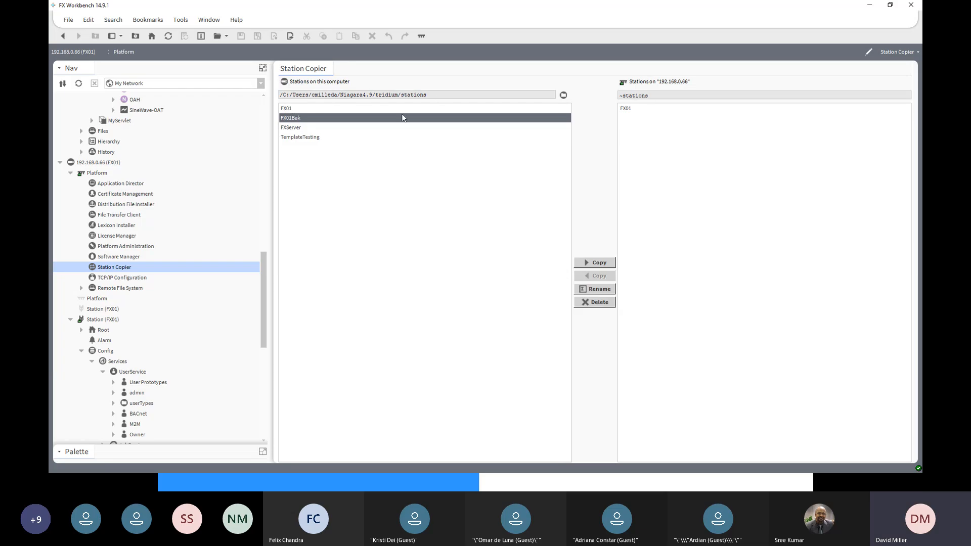
pyautogui.moveTo(265, 276); pyautogui.dragTo(269, 114)
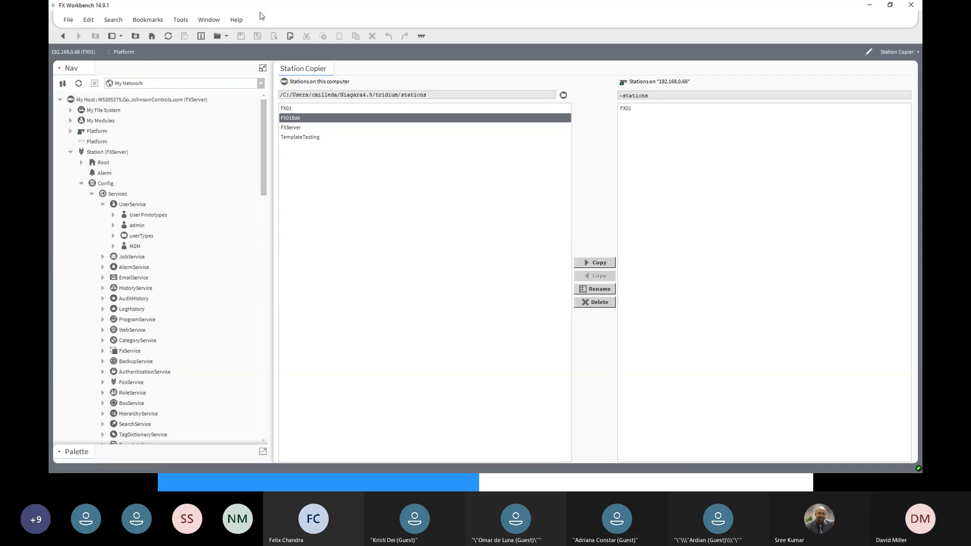
pyautogui.click(70, 110)
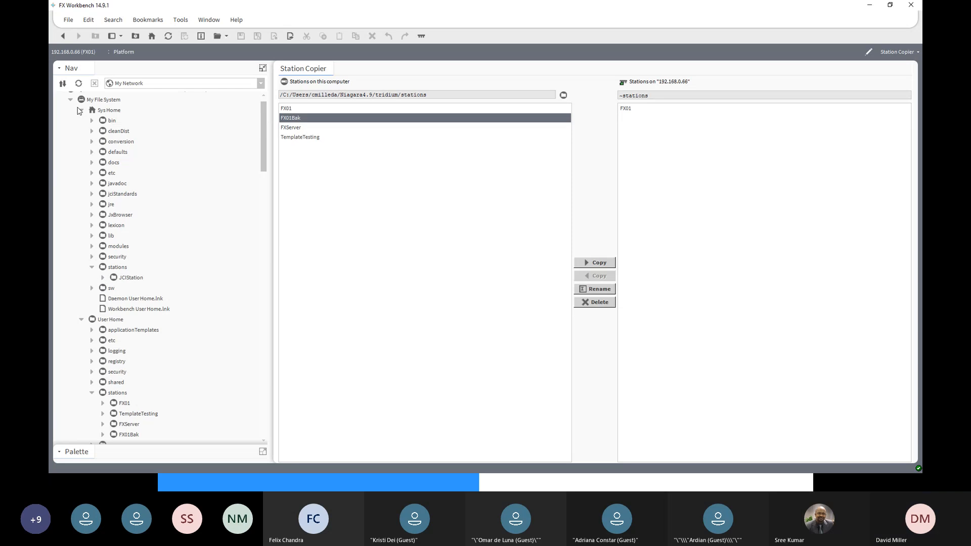
pyautogui.scroll(1, 80, 116)
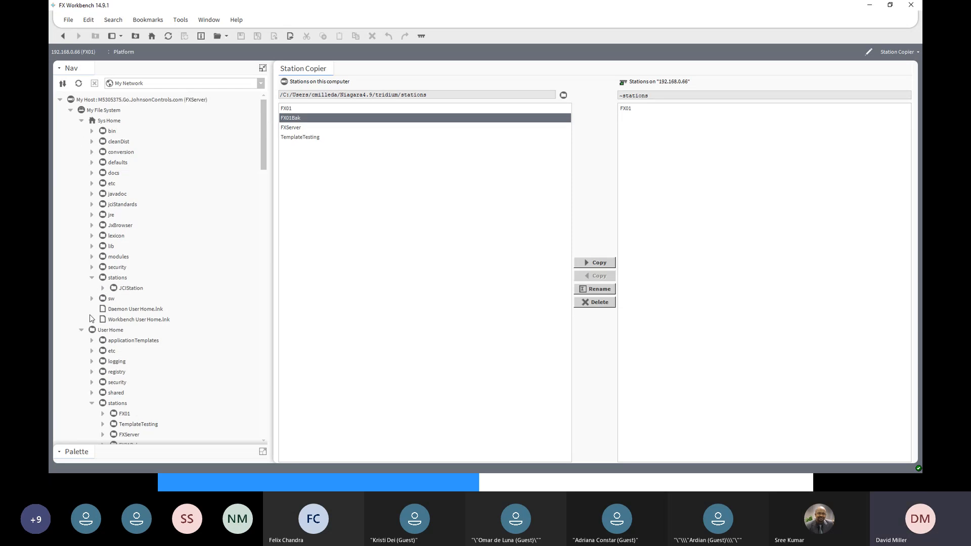
pyautogui.click(82, 122)
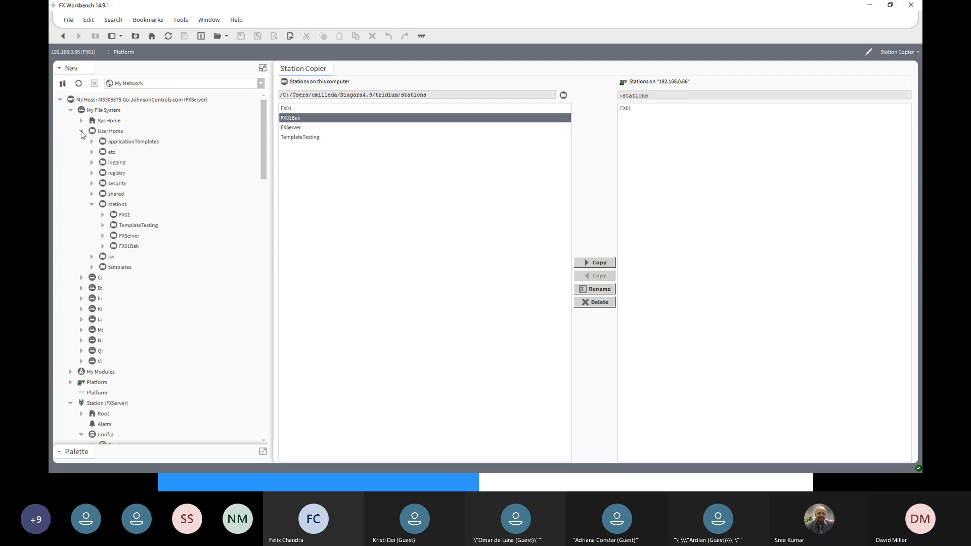
pyautogui.click(81, 132)
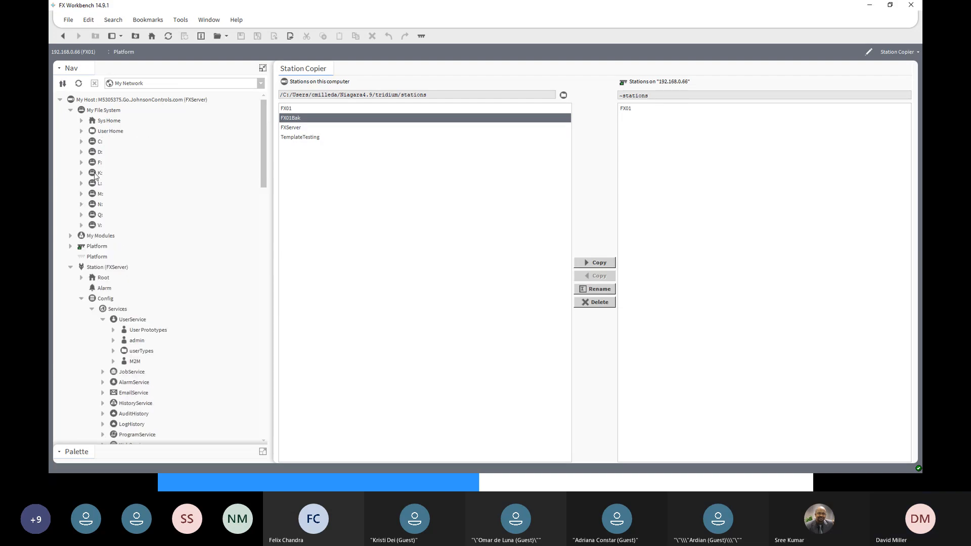
# - Browse the C: drive to the stations folder inside Niagara4.9/tridium of the current Windows user's profile
pyautogui.click(81, 143)
pyautogui.scroll(-5, 103, 293)
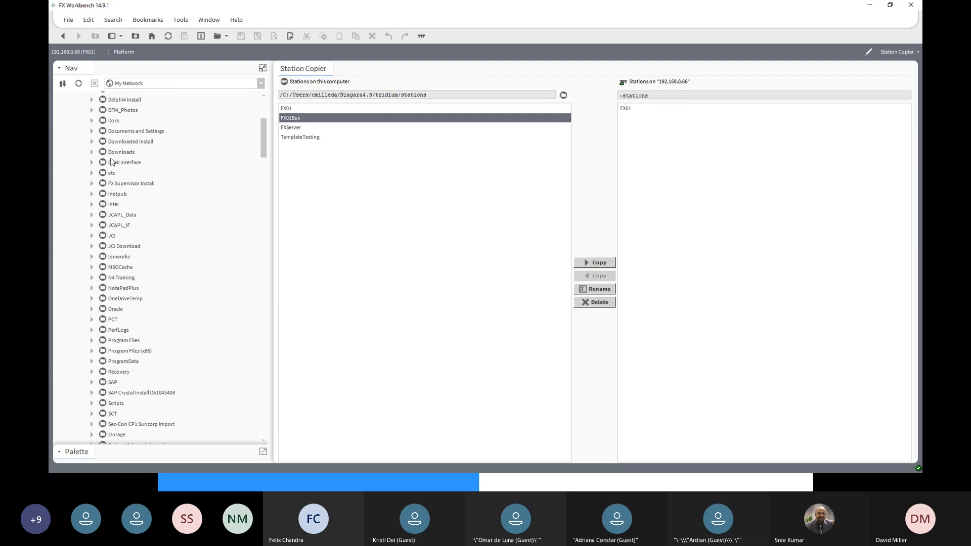
pyautogui.scroll(-5, 102, 292)
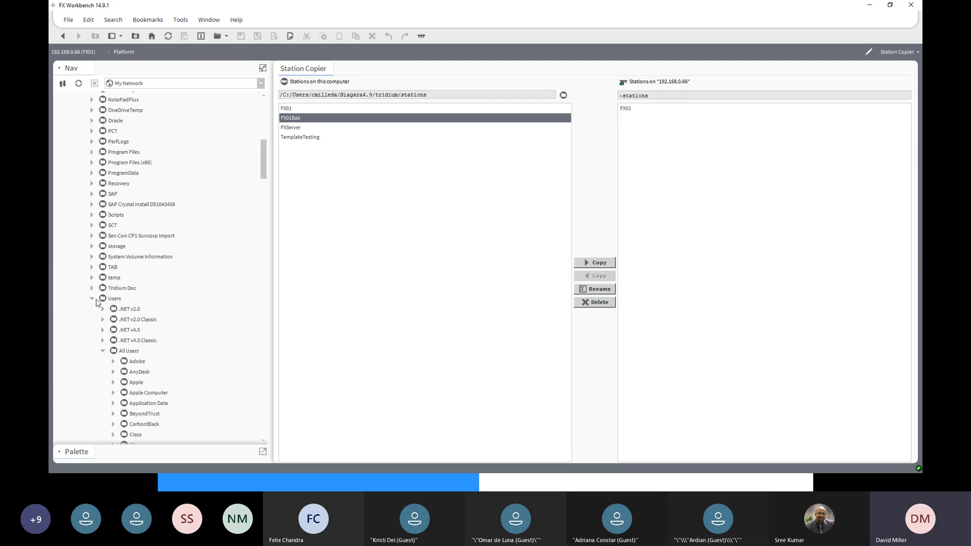
pyautogui.click(103, 351)
pyautogui.scroll(-2, 106, 333)
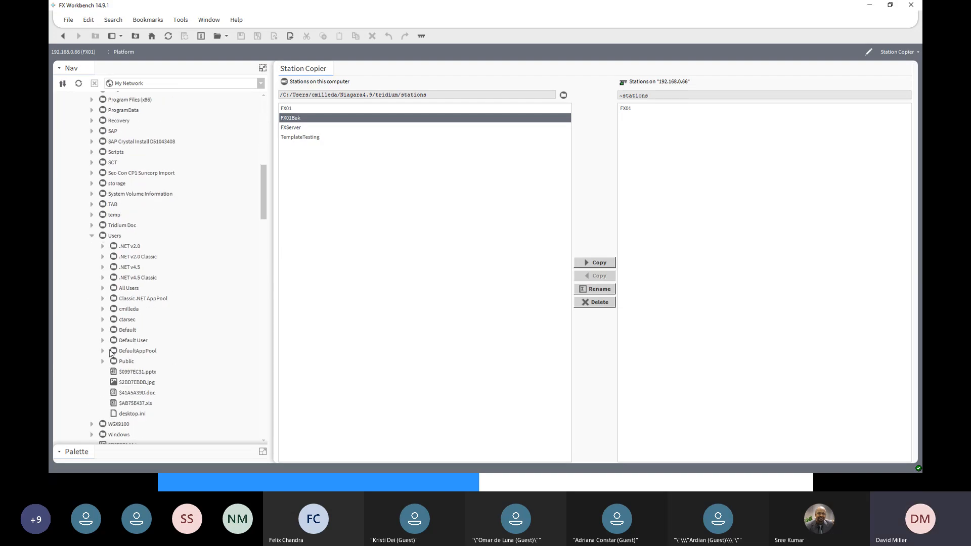
pyautogui.click(102, 309)
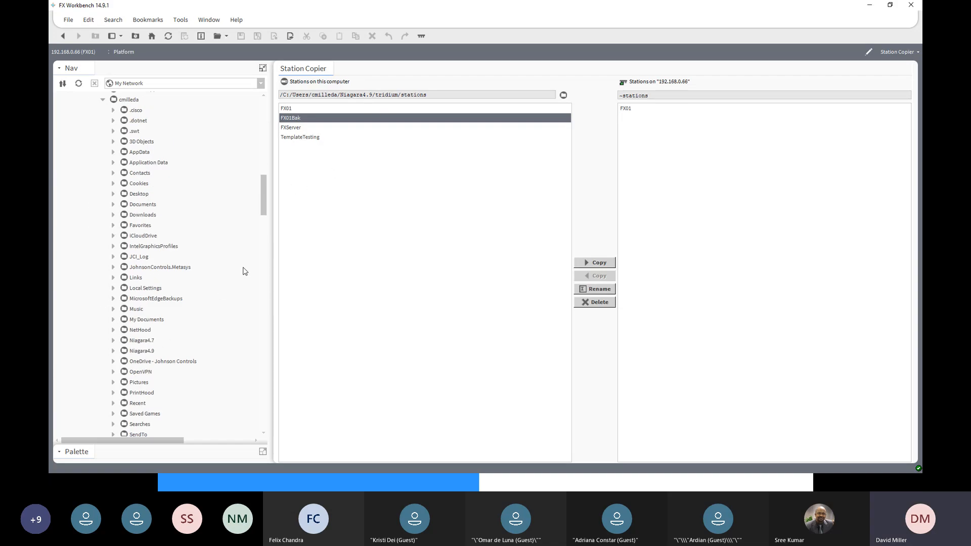
pyautogui.scroll(-2, 265, 225)
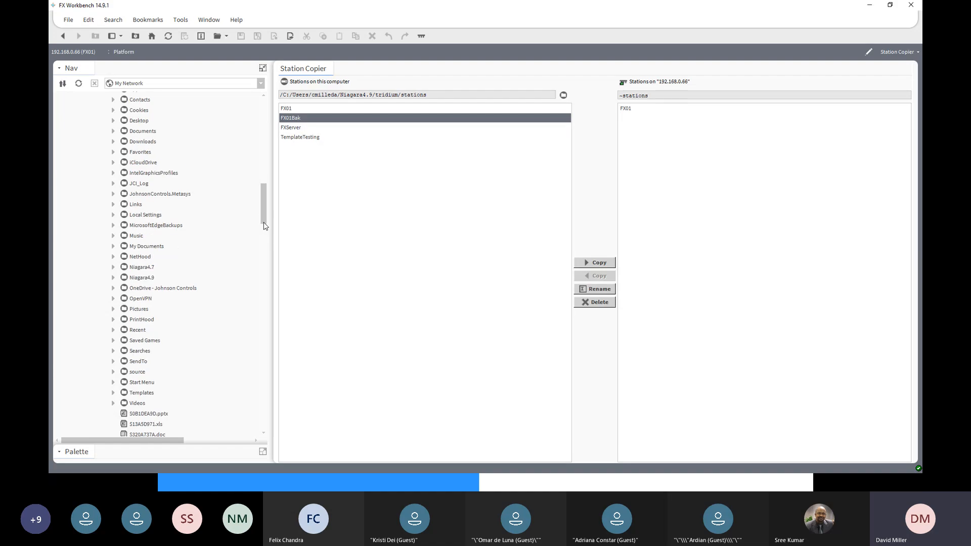
pyautogui.click(113, 278)
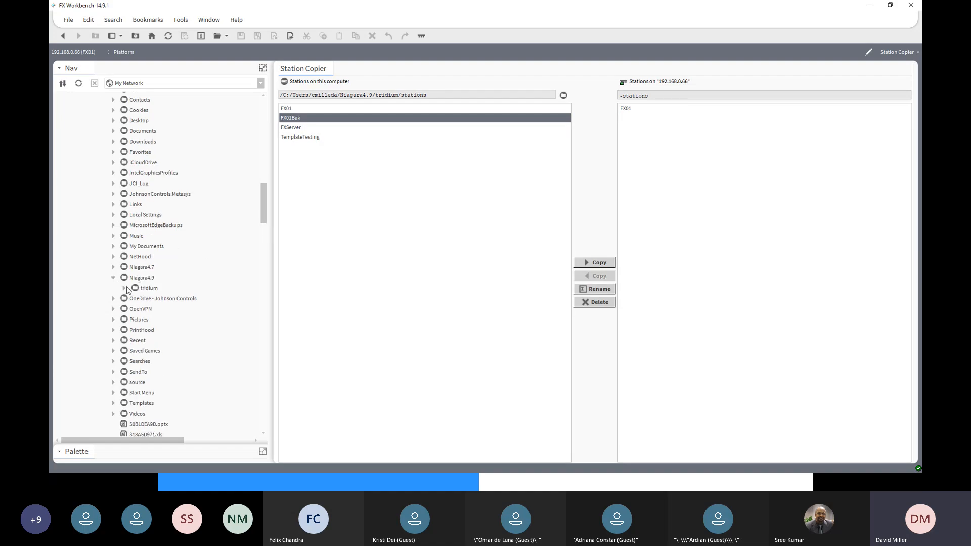
pyautogui.click(124, 289)
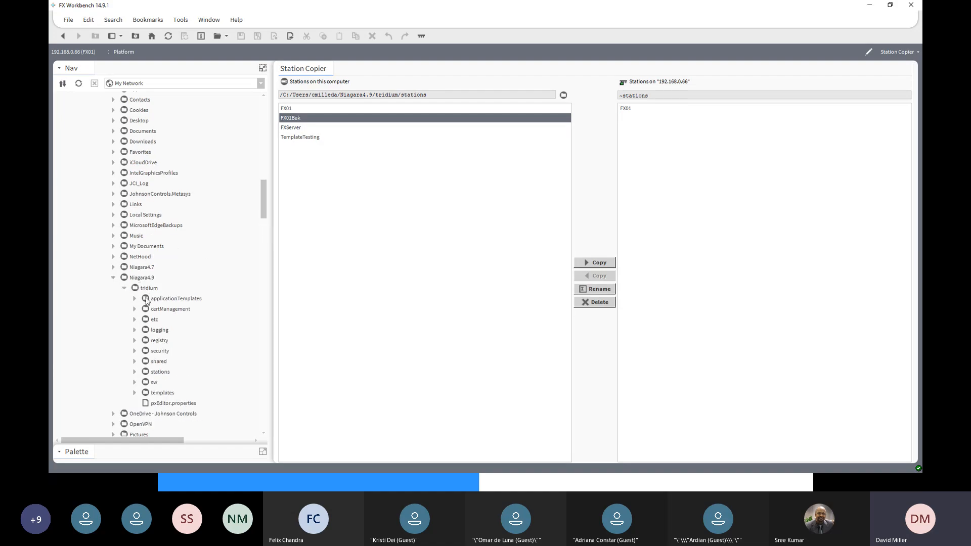
pyautogui.click(134, 373)
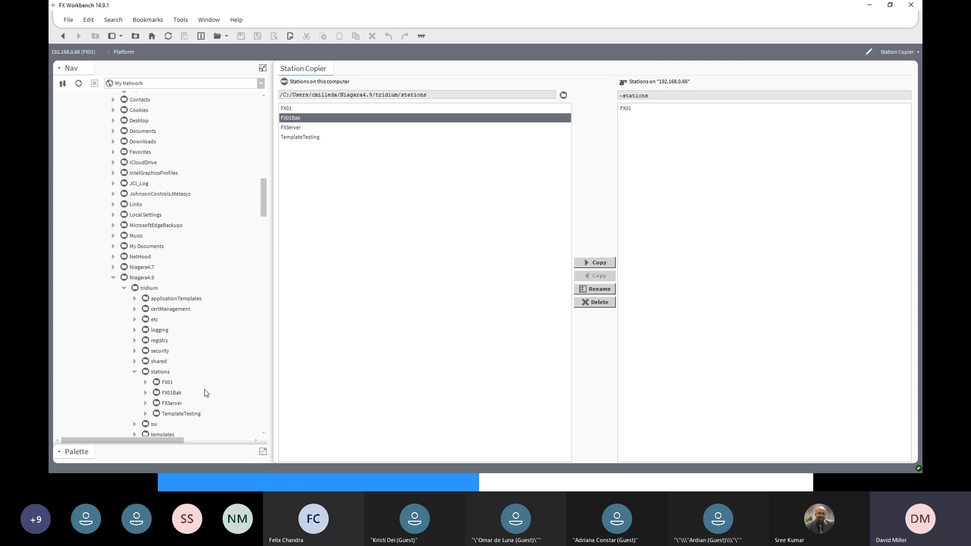
# - Expand the FX01Bak station's config.bog down to the users in its UserService
pyautogui.scroll(-3, 205, 393)
pyautogui.click(173, 299)
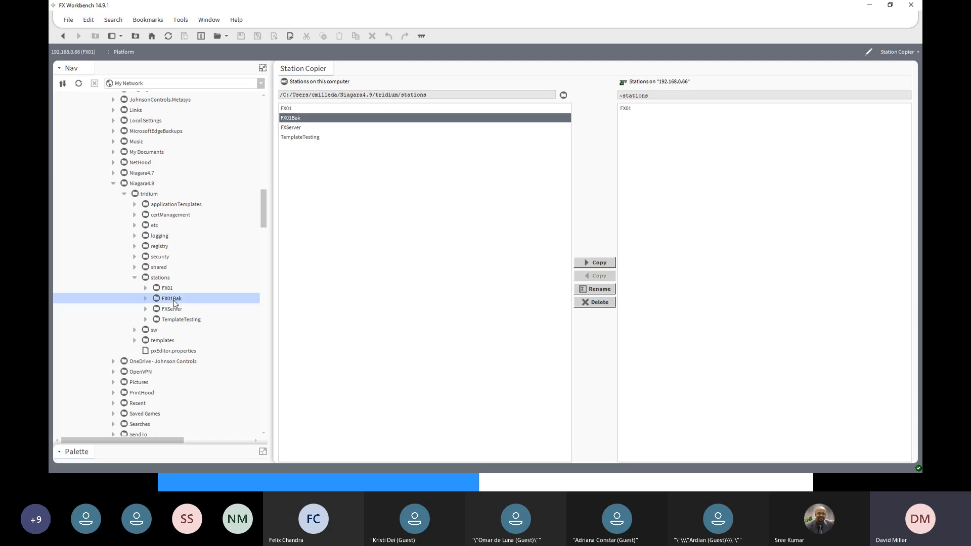
pyautogui.click(145, 300)
pyautogui.click(178, 311)
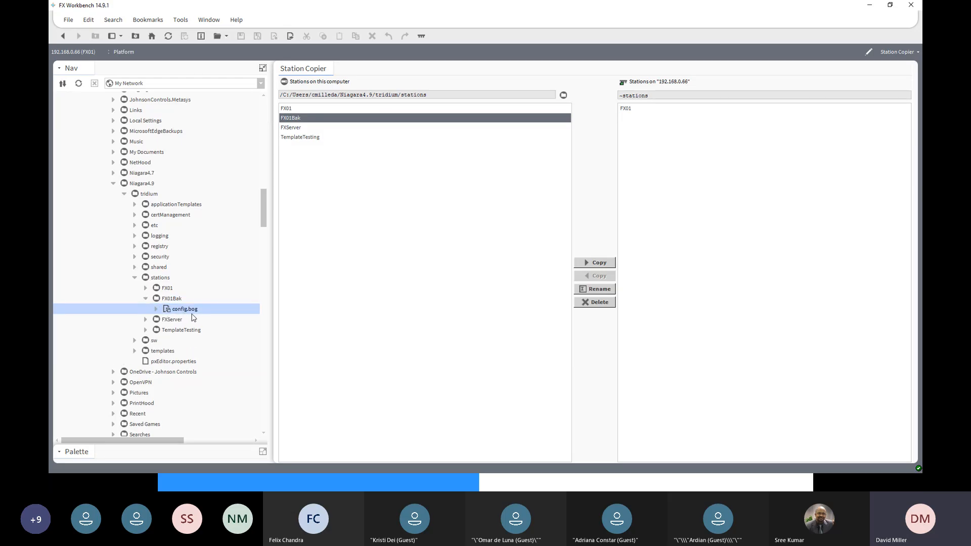
pyautogui.click(156, 310)
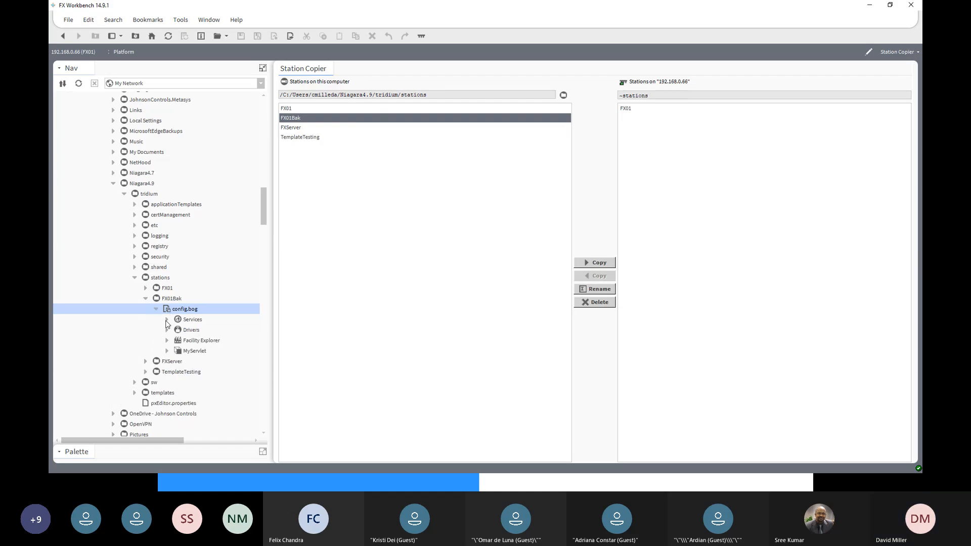
pyautogui.click(166, 319)
pyautogui.scroll(-2, 210, 231)
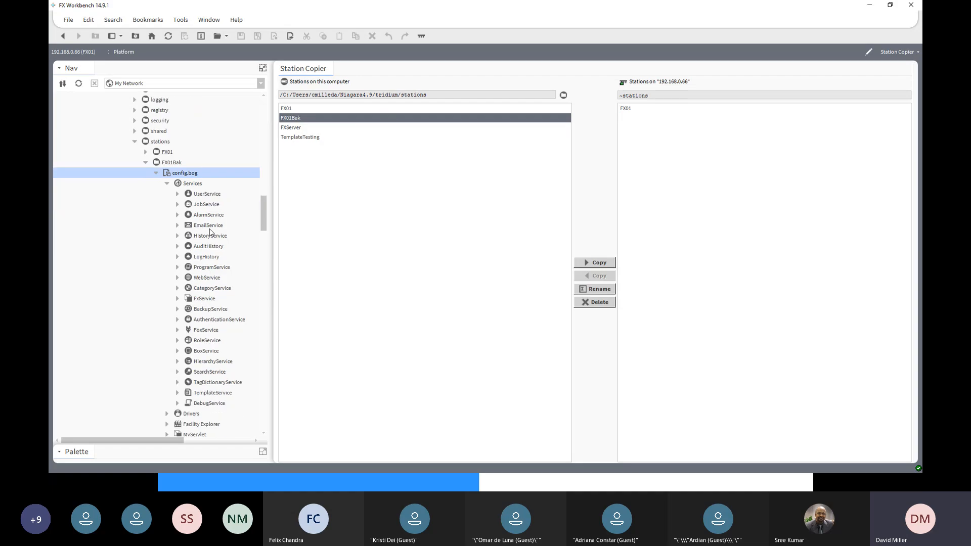
pyautogui.scroll(-2, 210, 231)
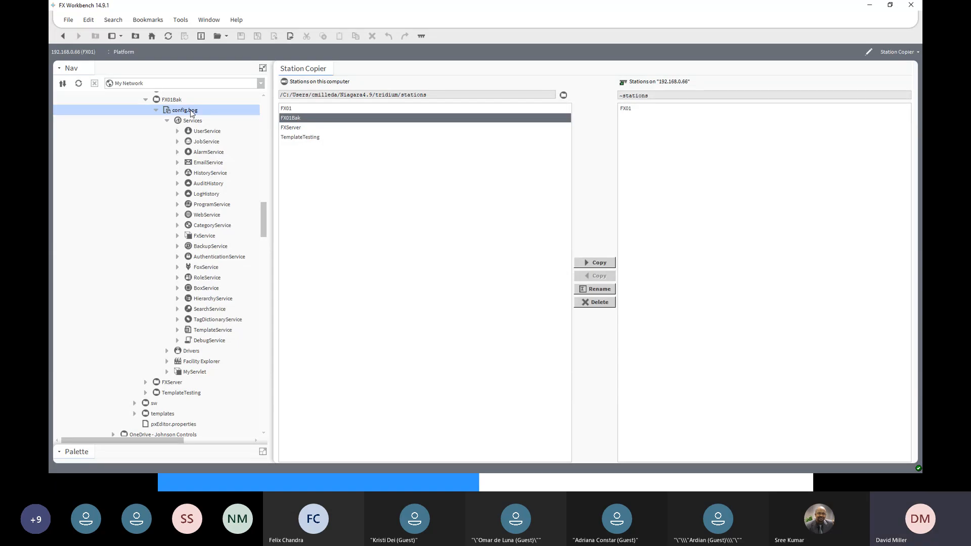
pyautogui.click(177, 132)
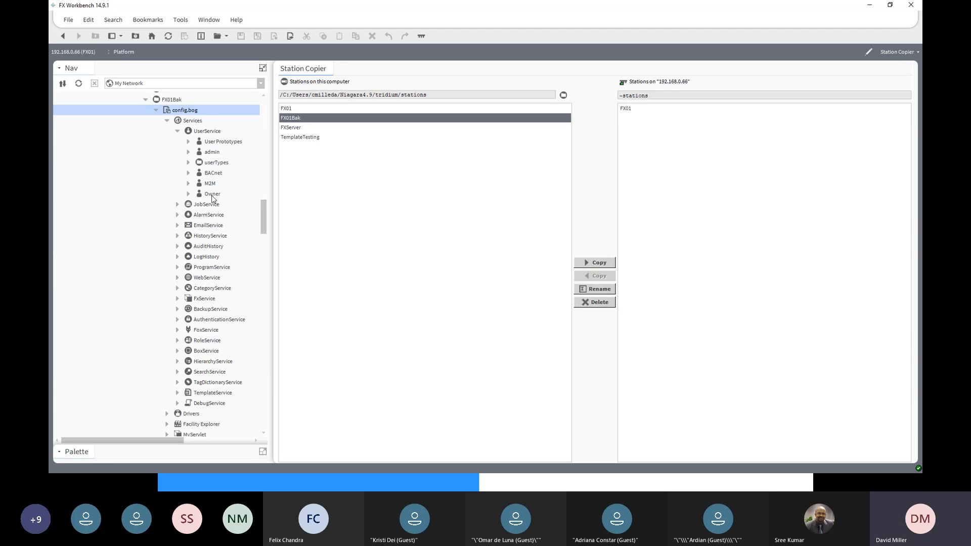
# - Open the Owner user's properties in FX01Bak's config.bog, enter and confirm a new account password, and save the change
pyautogui.click(211, 153)
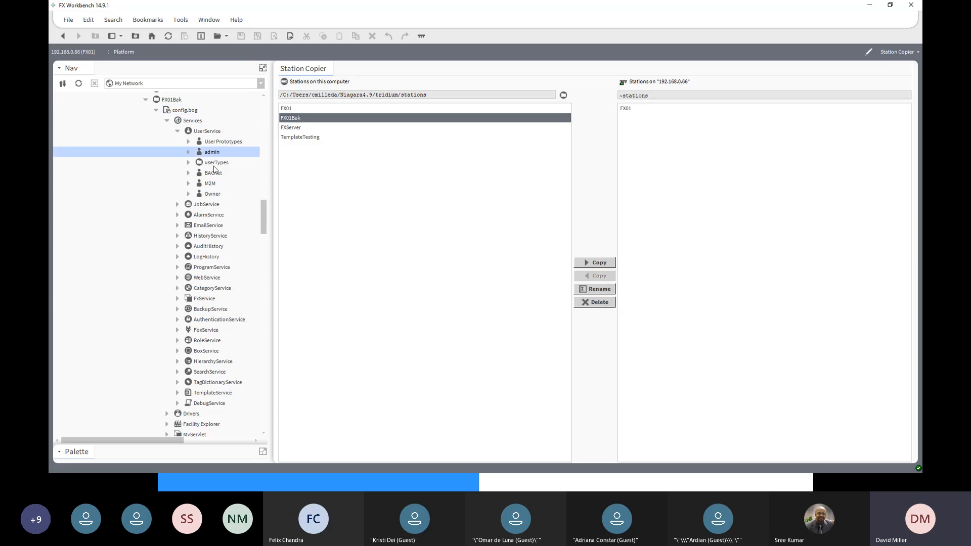
pyautogui.click(208, 195)
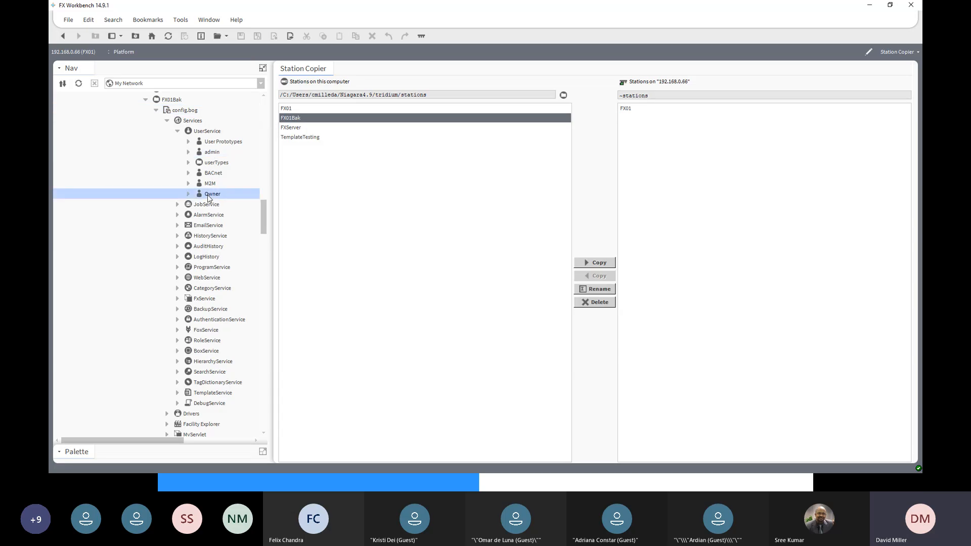
pyautogui.doubleClick(207, 196)
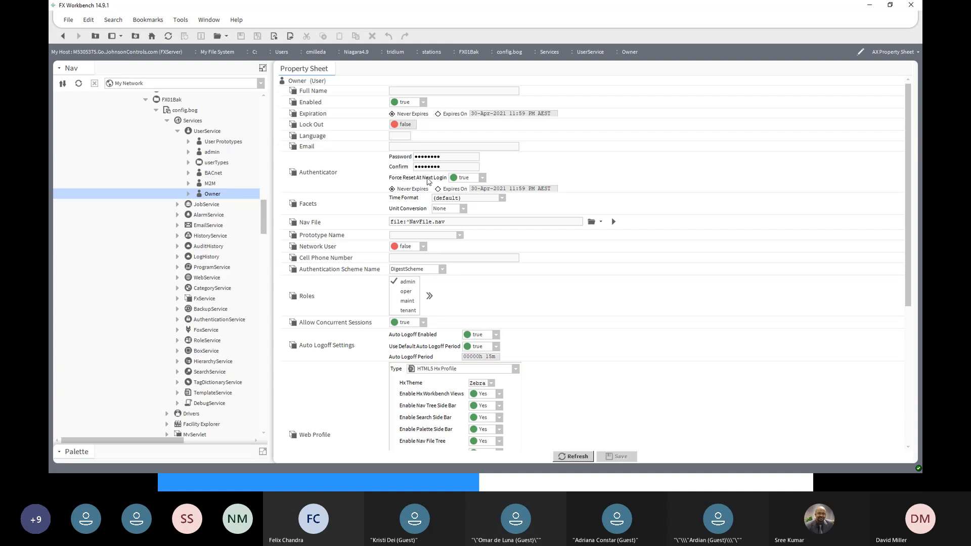
pyautogui.moveTo(450, 157); pyautogui.dragTo(381, 158)
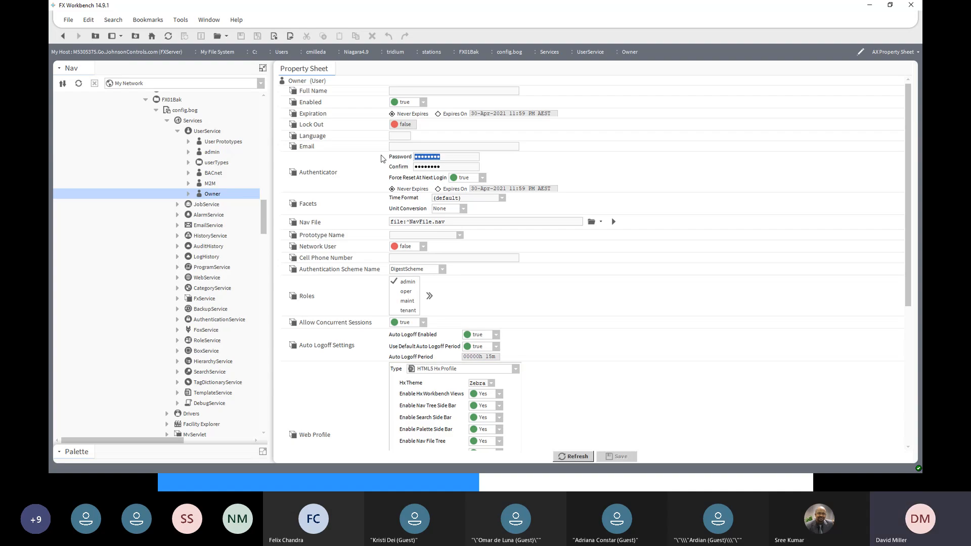
pyautogui.write('a')
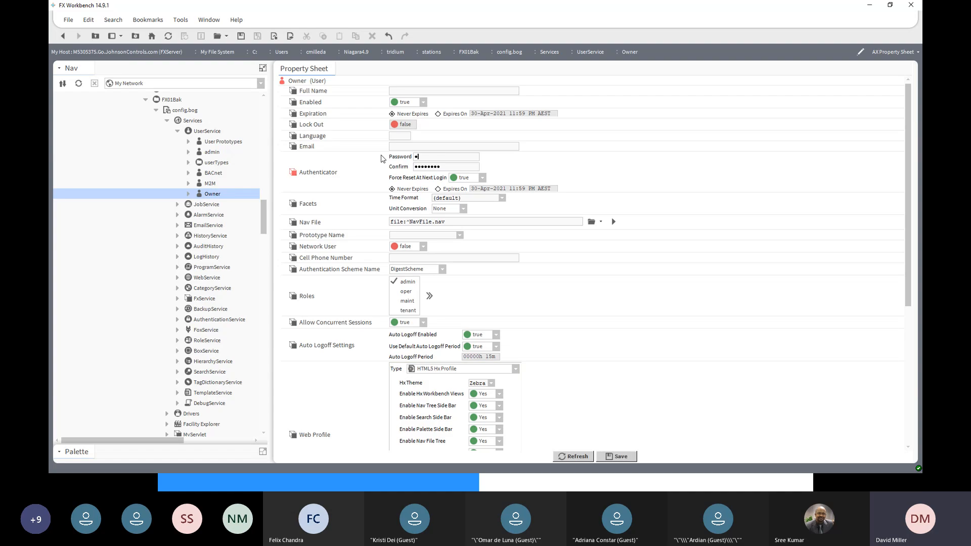
pyautogui.write('•••••••')
pyautogui.doubleClick(415, 167)
pyautogui.write('••••••••')
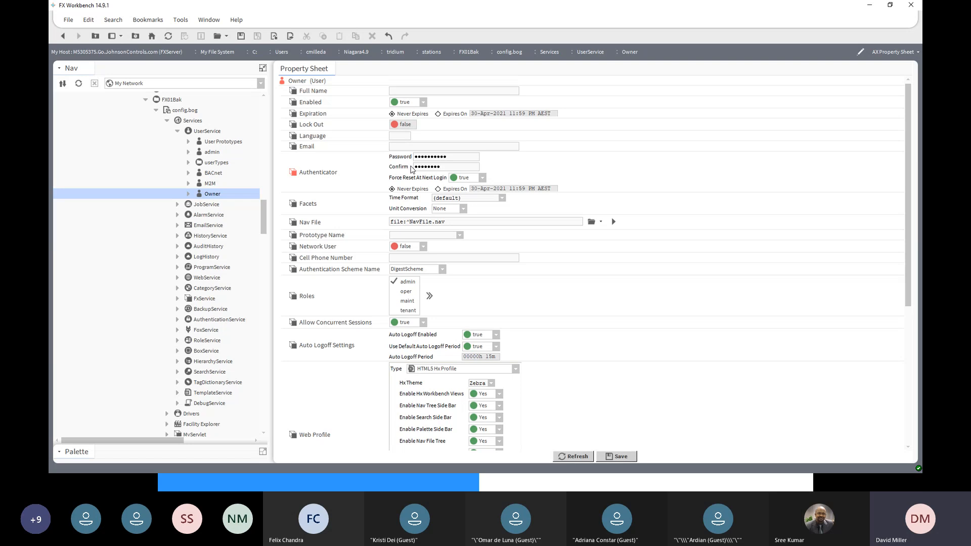
pyautogui.click(621, 456)
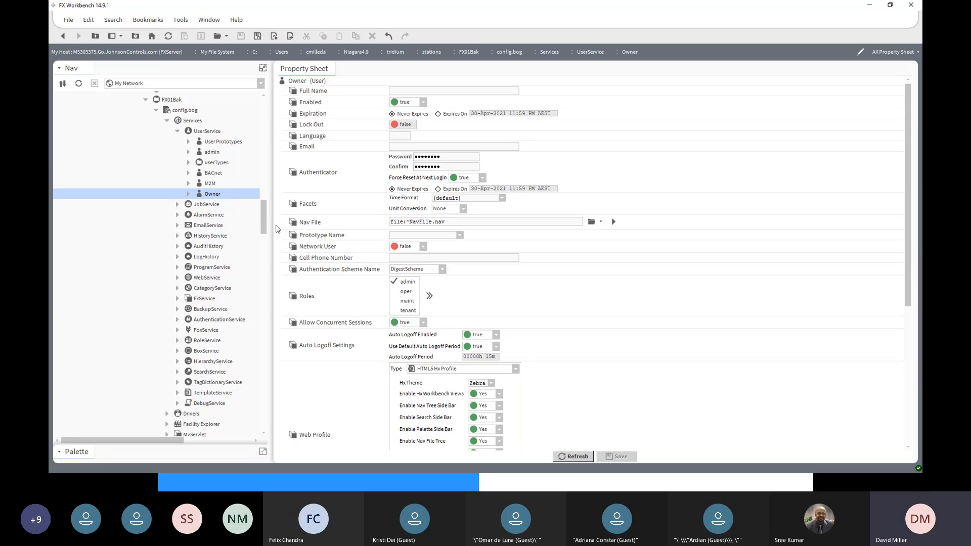
# - Save the FX01Bak station's config.bog file and reselect the Owner user in its UserService
pyautogui.moveTo(264, 210); pyautogui.dragTo(265, 195)
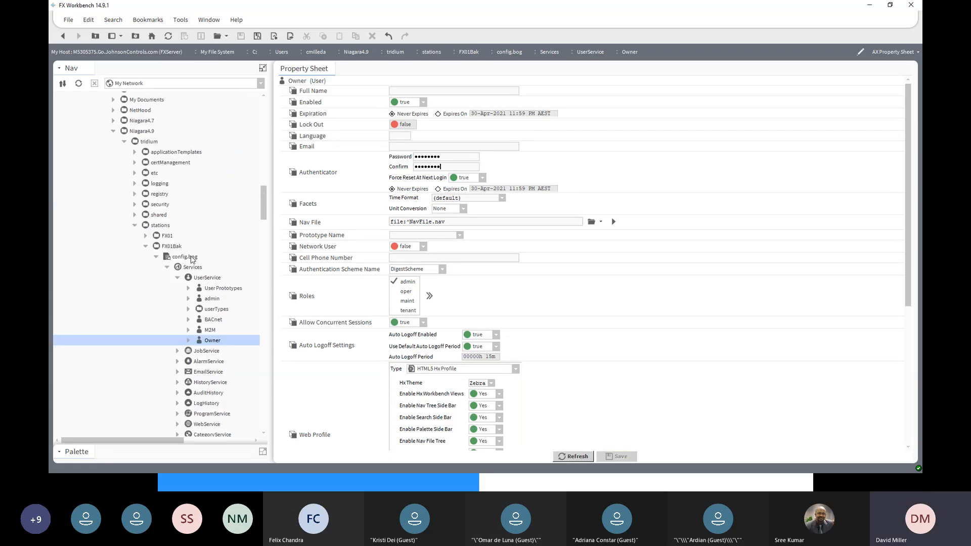
pyautogui.click(192, 256)
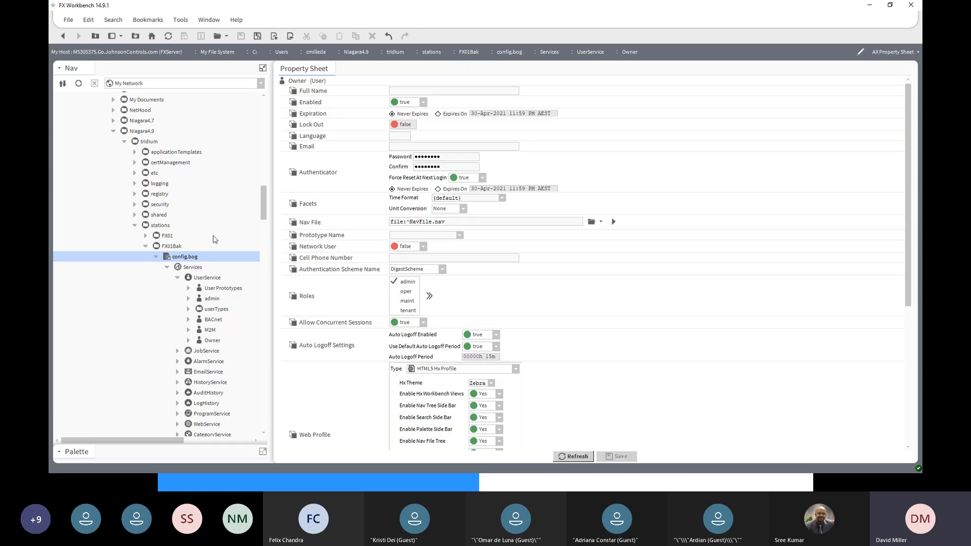
pyautogui.rightClick(178, 258)
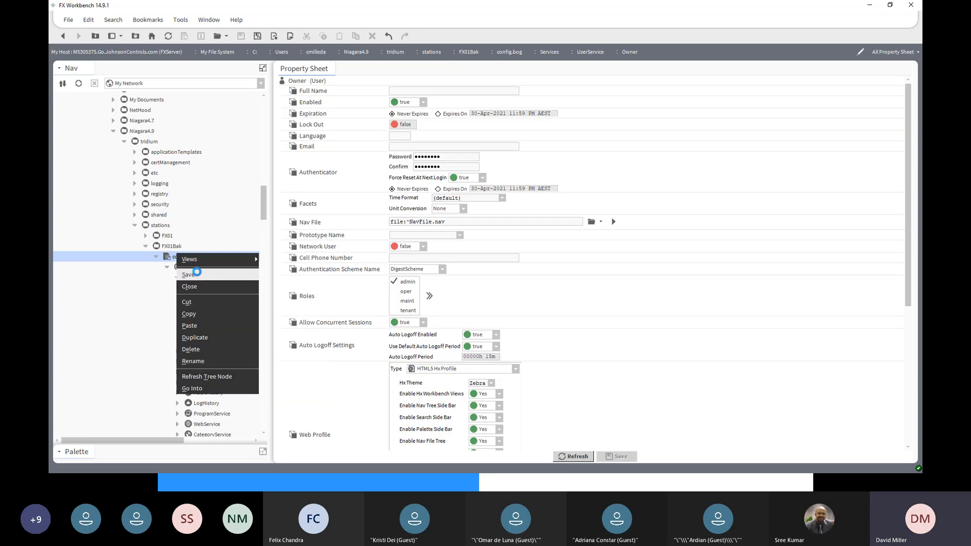
pyautogui.click(198, 275)
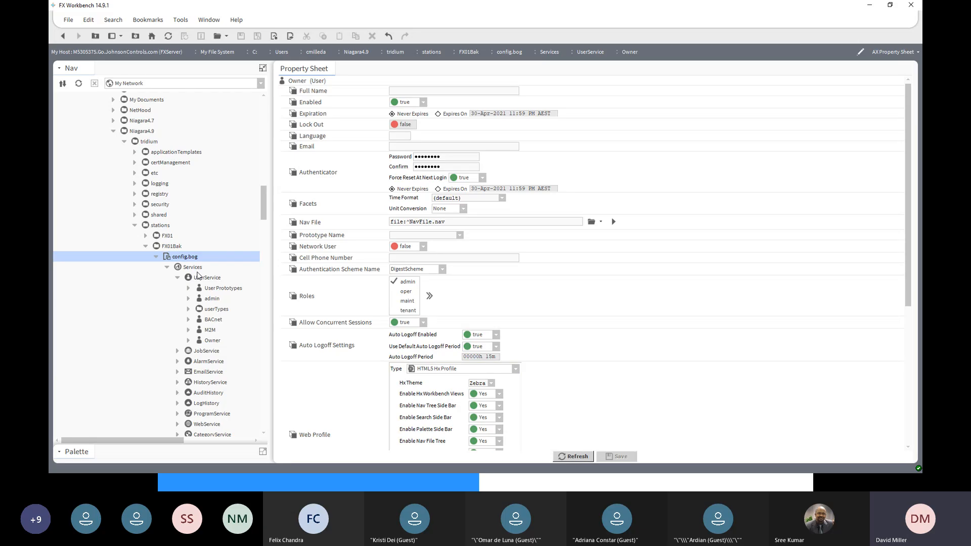
pyautogui.click(209, 342)
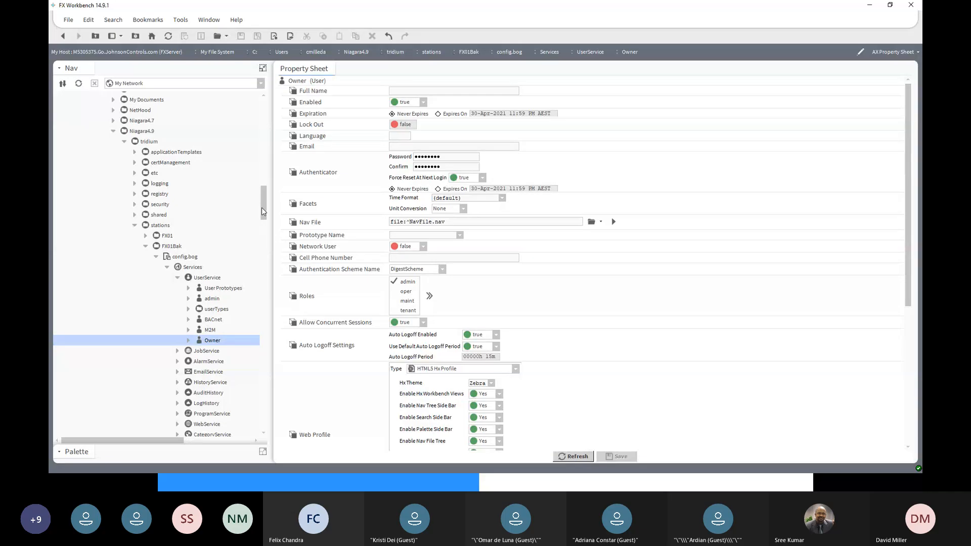
# - Open the Station Copier for the 192.168.0.66 (FX01) controller's platform
pyautogui.scroll(-1, 263, 211)
pyautogui.moveTo(263, 215); pyautogui.dragTo(267, 393)
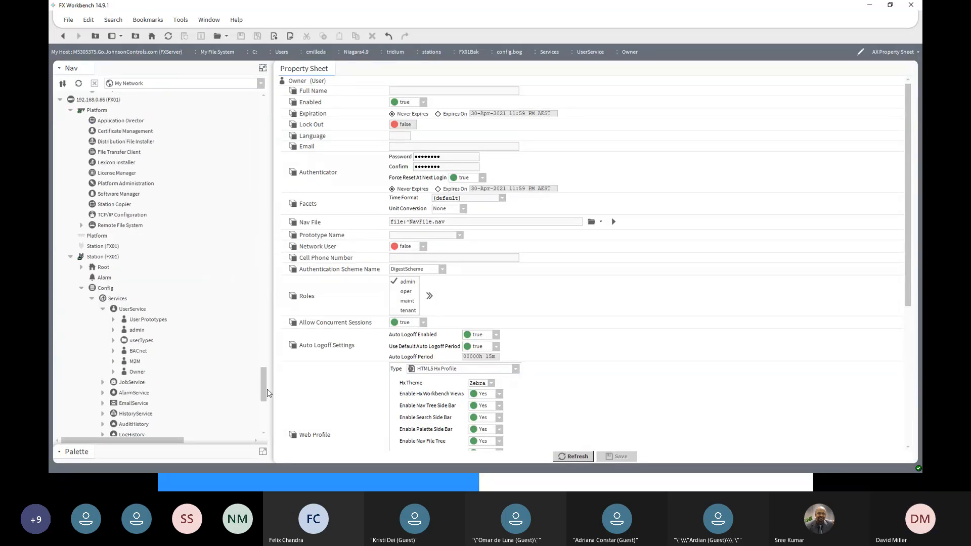
pyautogui.click(90, 110)
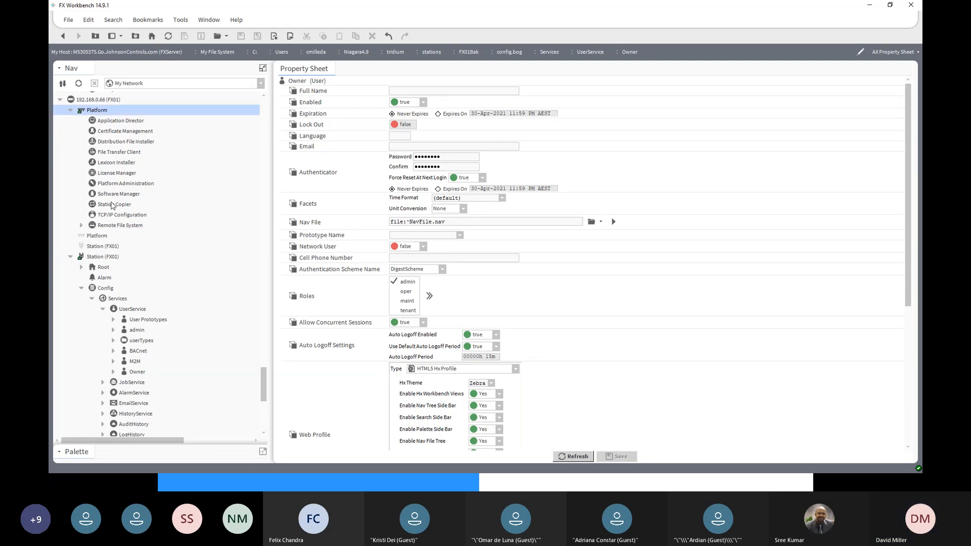
pyautogui.doubleClick(112, 203)
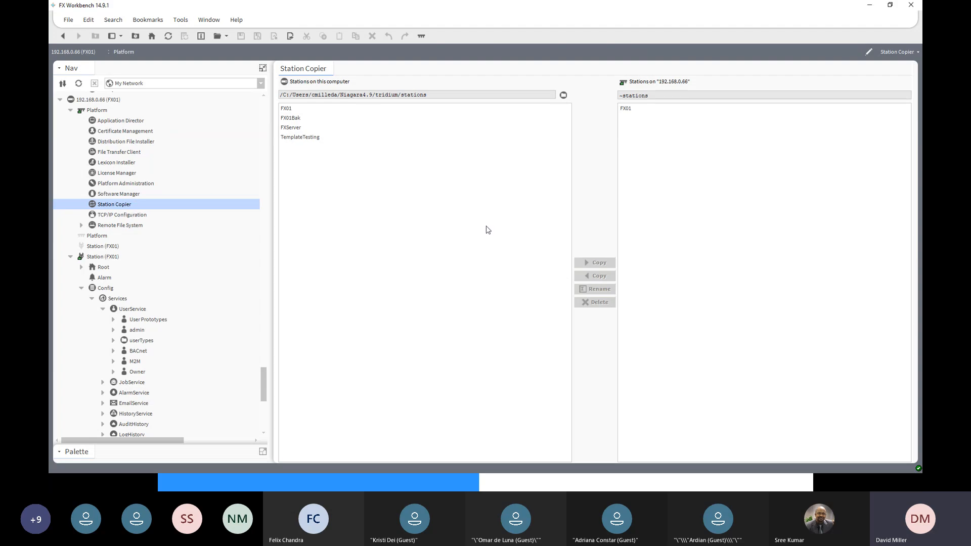
# - Start transferring FX01Bak to the controller under the station name FX01, and cancel the transfer at the existing-files options
pyautogui.click(293, 120)
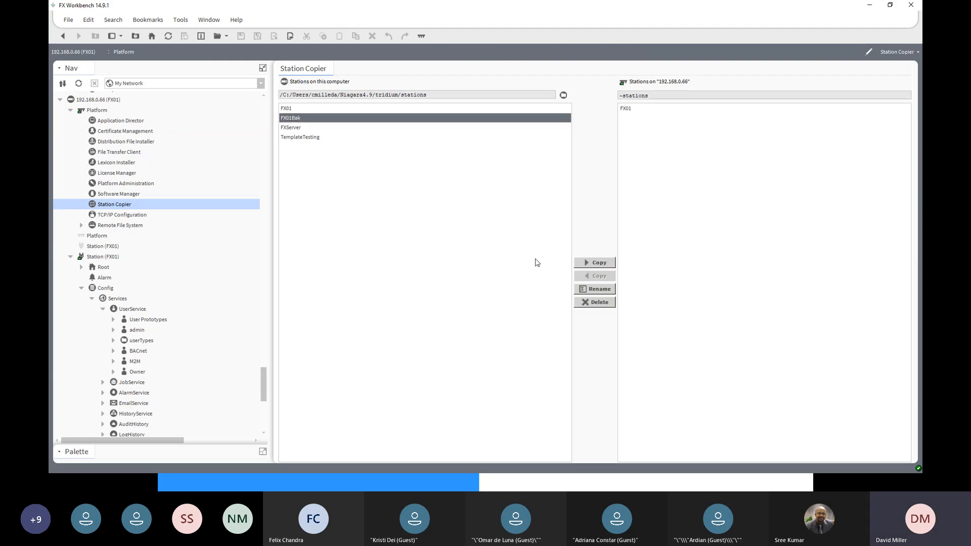
pyautogui.click(602, 263)
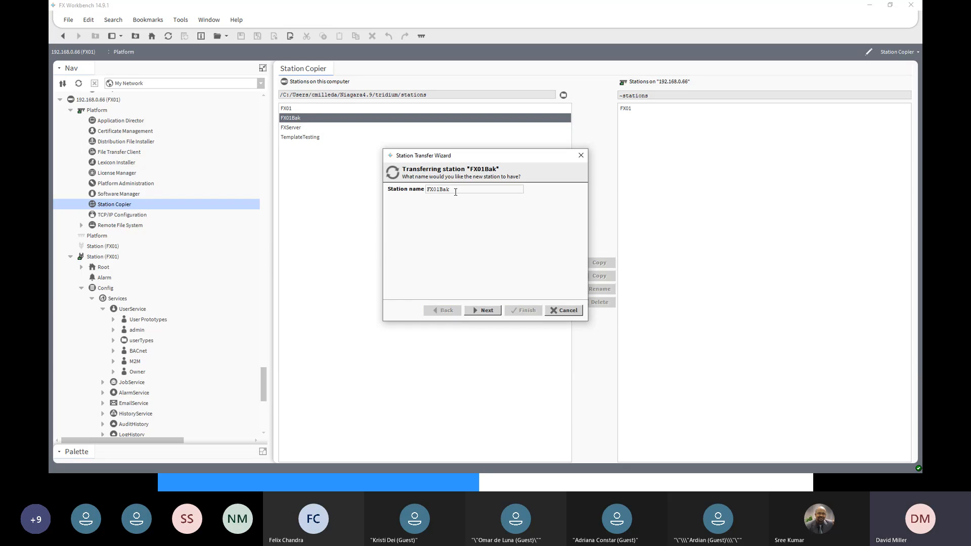
pyautogui.press('BackSpace')
pyautogui.press('BackSpace')
pyautogui.click(483, 313)
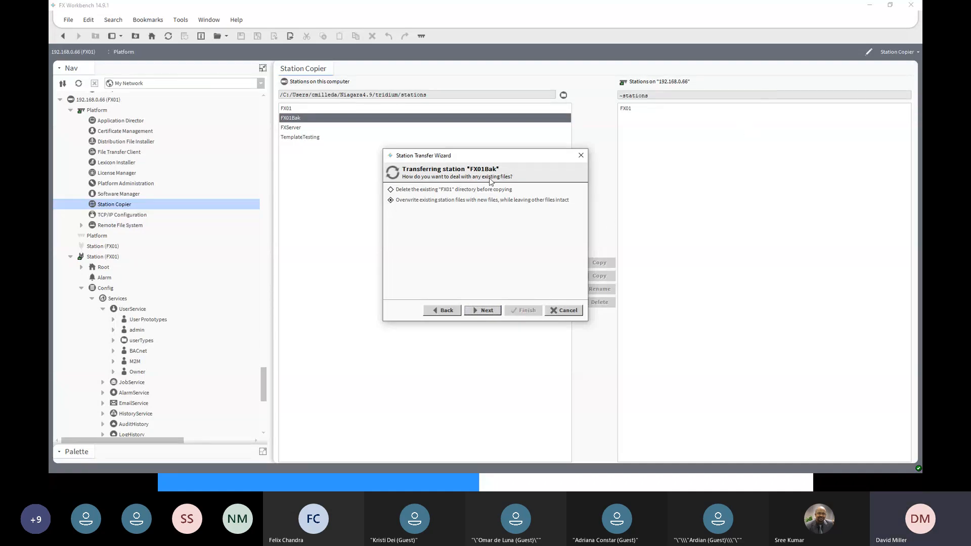
pyautogui.click(579, 312)
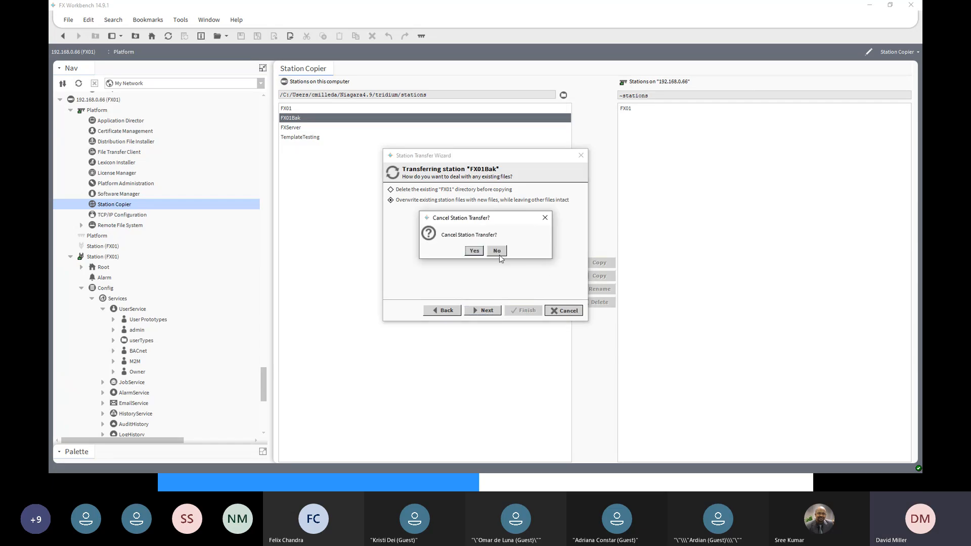
pyautogui.click(475, 251)
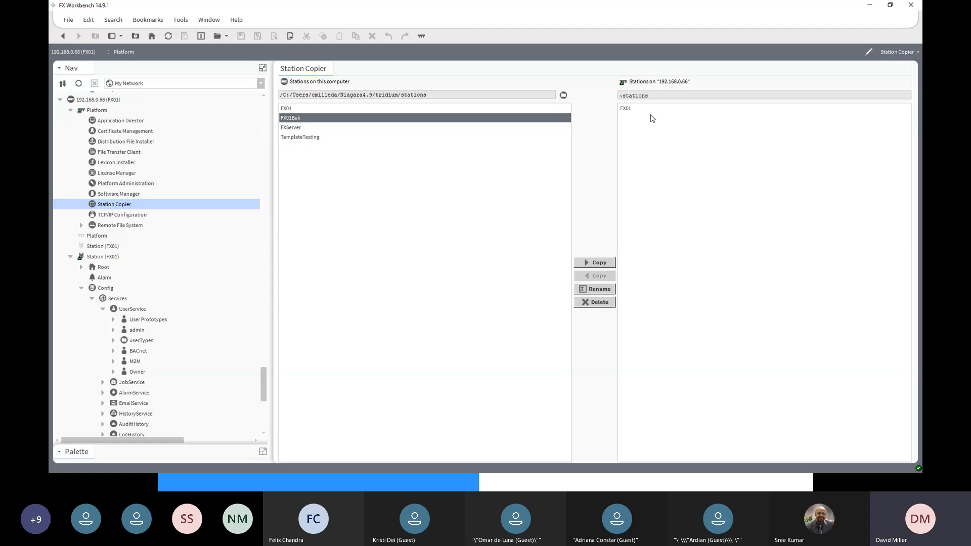
pyautogui.click(631, 110)
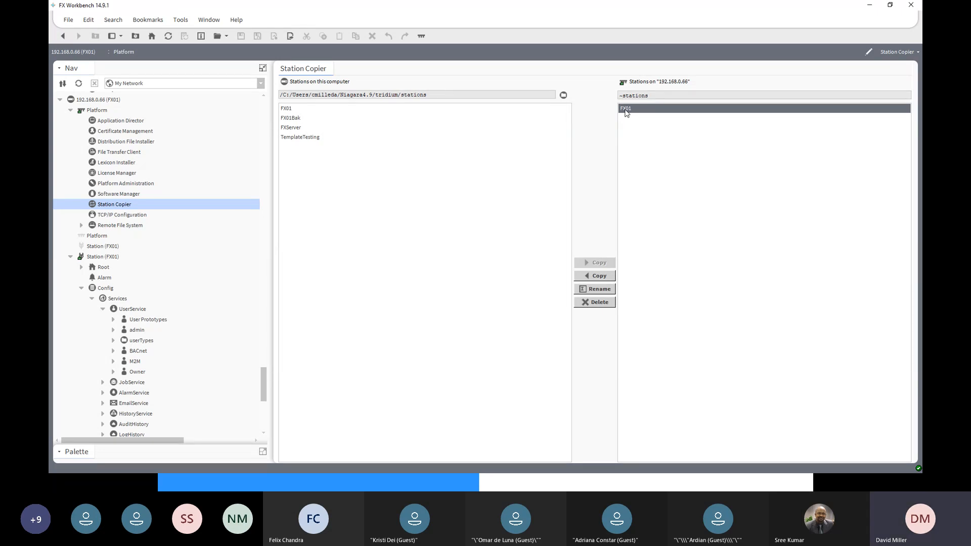
pyautogui.click(296, 111)
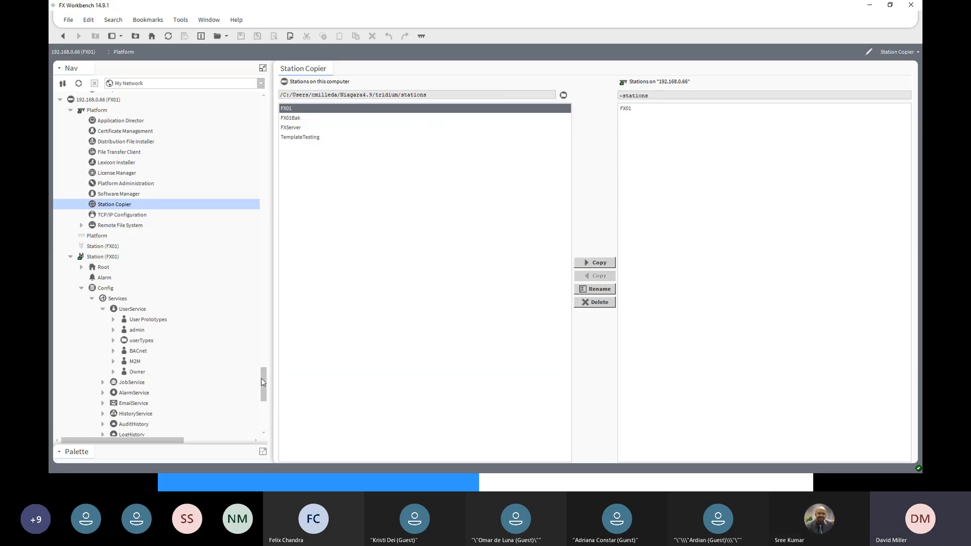
# - Collapse the UserService and Services branches in the FXServer station's Config
pyautogui.moveTo(262, 379); pyautogui.dragTo(268, 316)
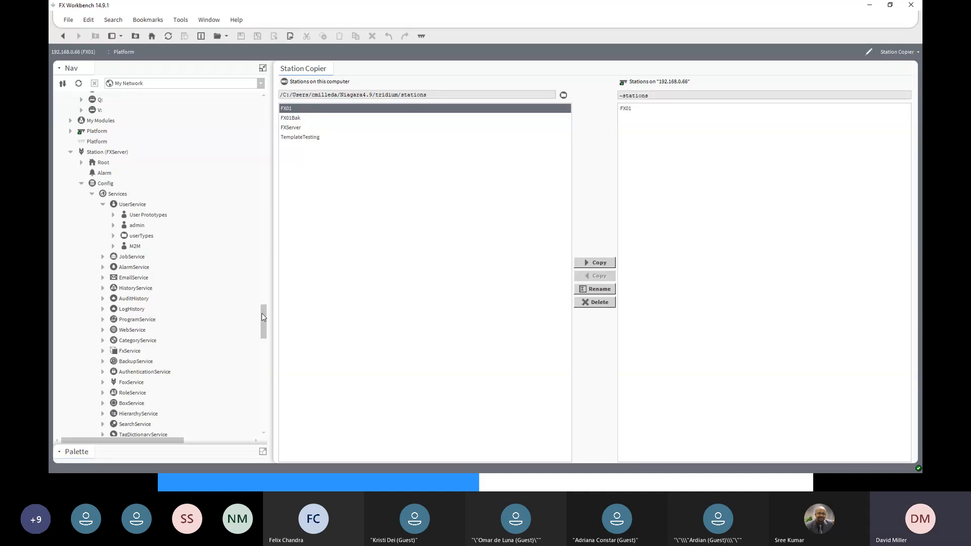
pyautogui.scroll(3, 262, 317)
pyautogui.click(114, 227)
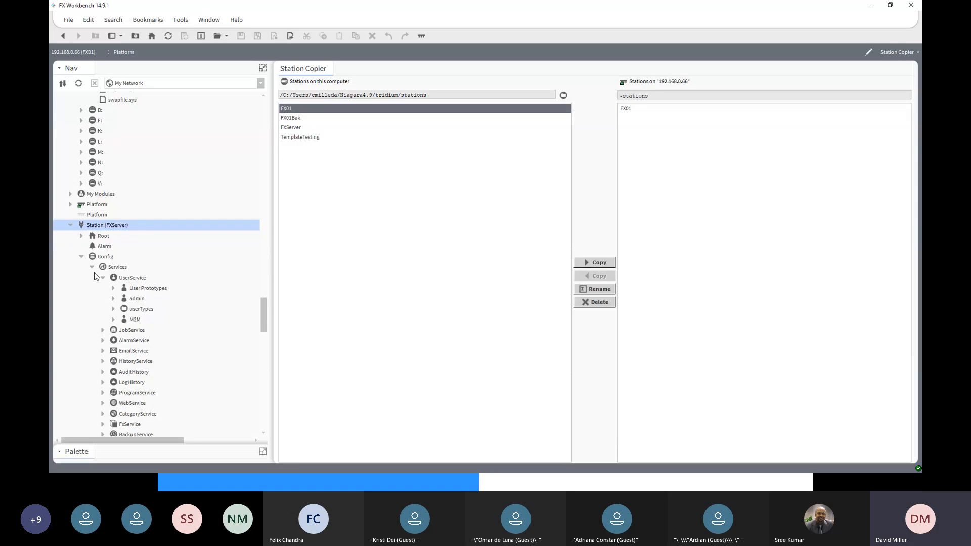
pyautogui.click(81, 257)
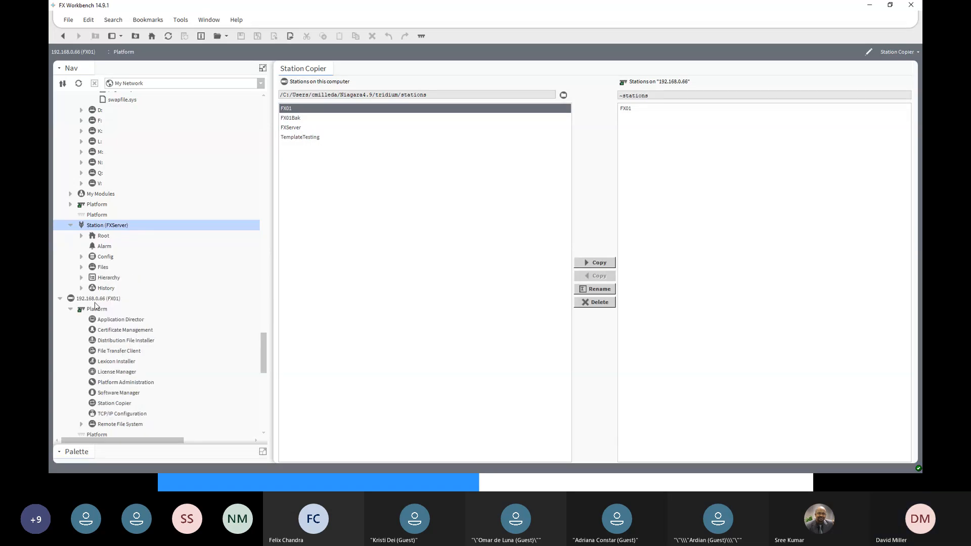
pyautogui.click(81, 257)
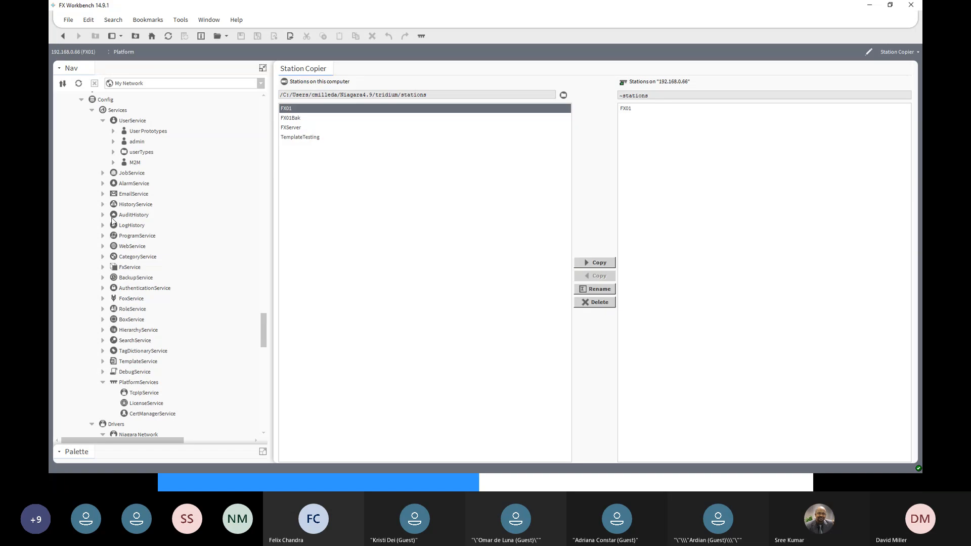
pyautogui.click(103, 122)
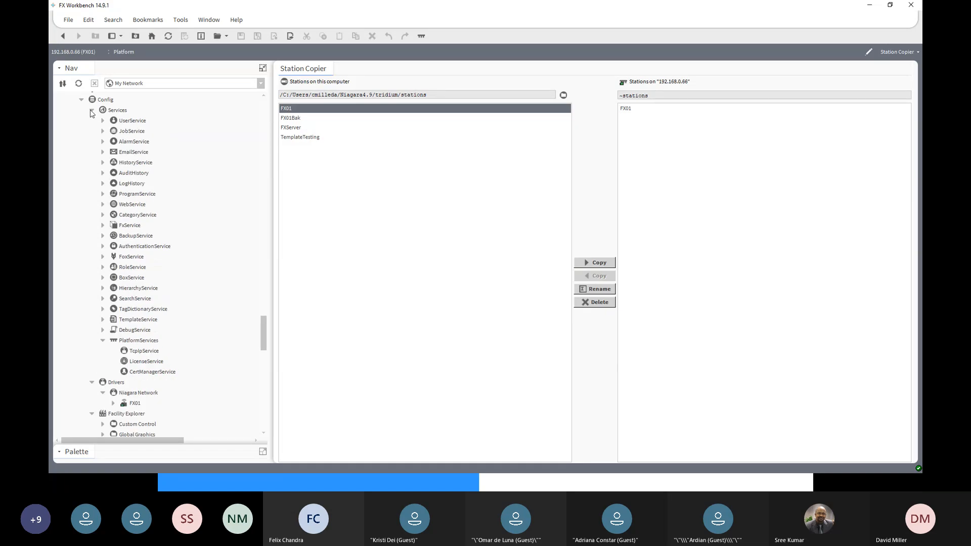
pyautogui.click(92, 110)
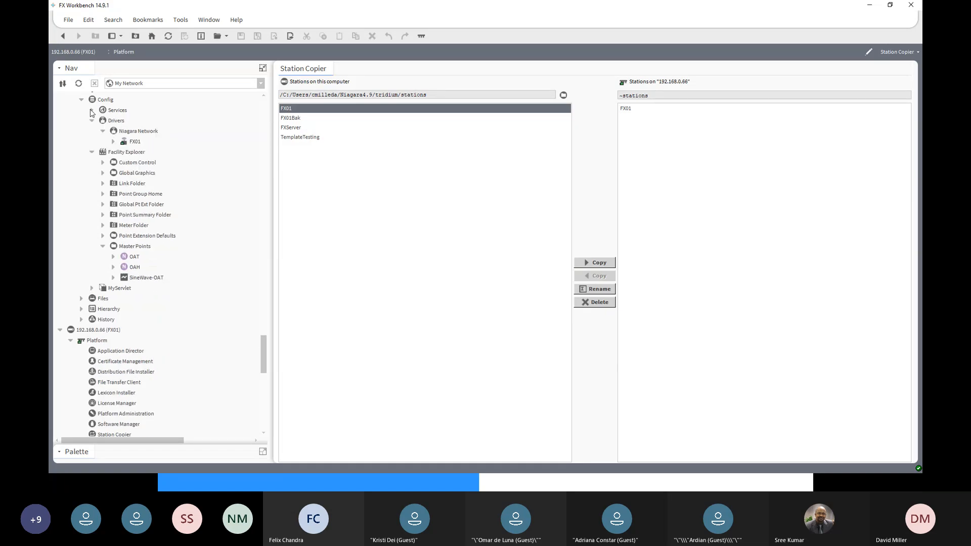
# - Expand FX01 in the FXServer station's Niagara Network and collapse the Building A folder under its Points
pyautogui.click(126, 133)
pyautogui.click(113, 142)
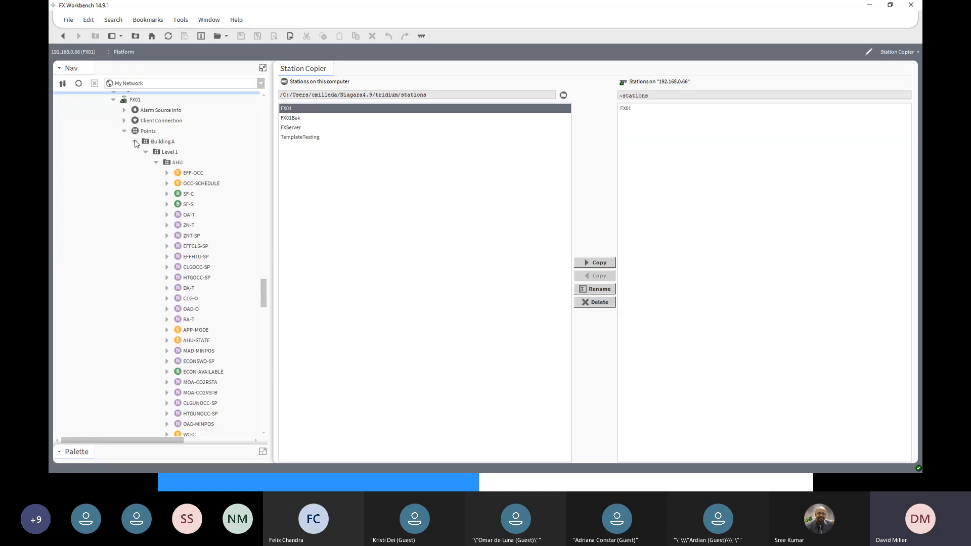
pyautogui.click(135, 141)
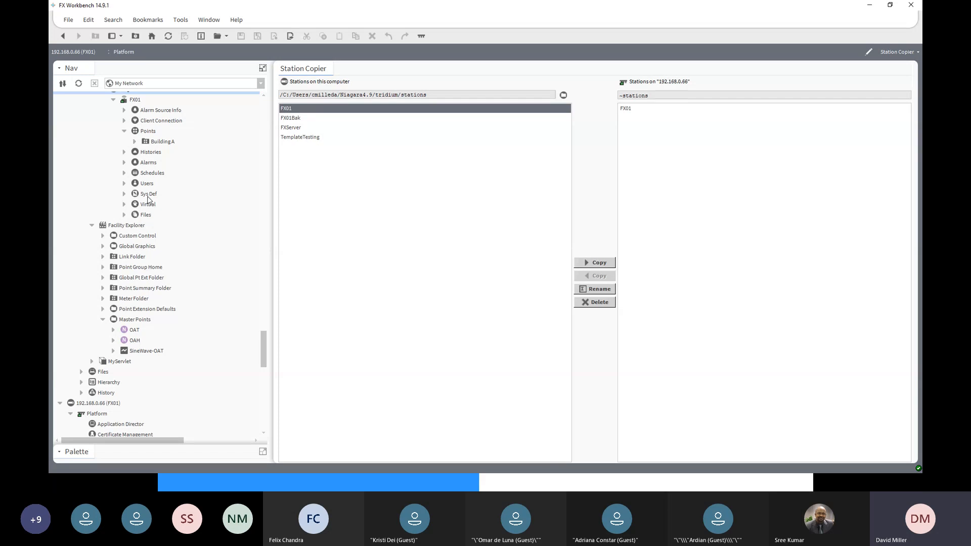
pyautogui.moveTo(263, 341); pyautogui.dragTo(261, 332)
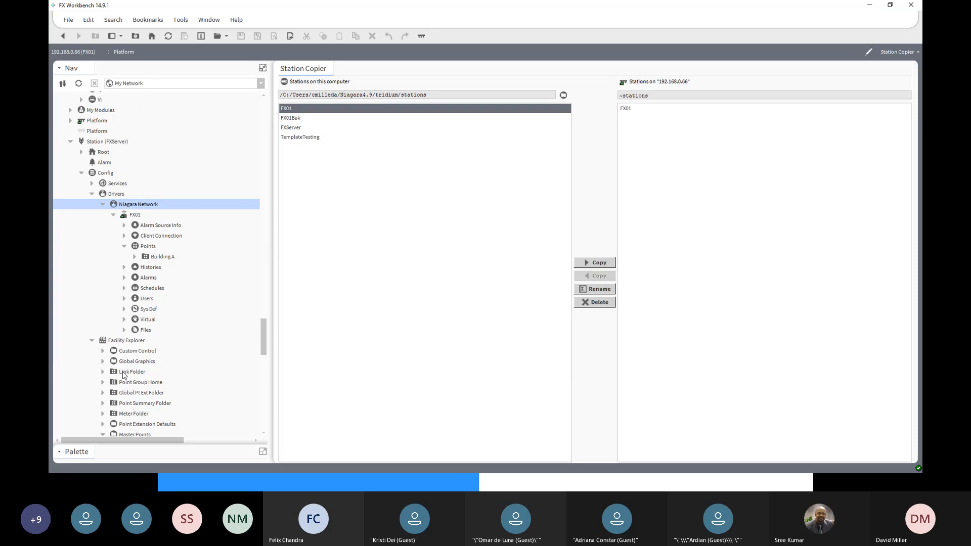
# - Expand and select the Link Folder under Facility Explorer in the FXServer station
pyautogui.click(103, 373)
pyautogui.scroll(-3, 137, 375)
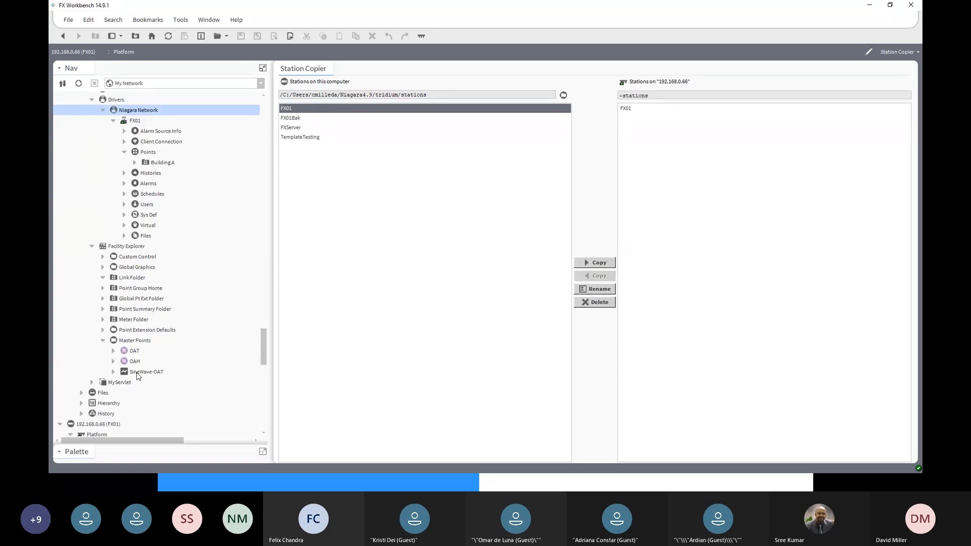
pyautogui.click(133, 279)
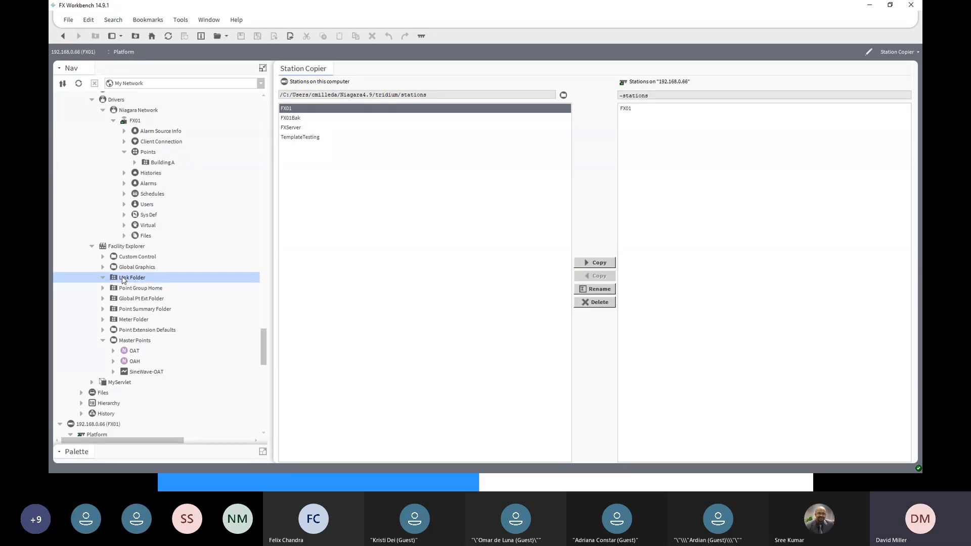
# - Open the Link Folder of the FXServer station in its Schedule Manager view
pyautogui.doubleClick(122, 279)
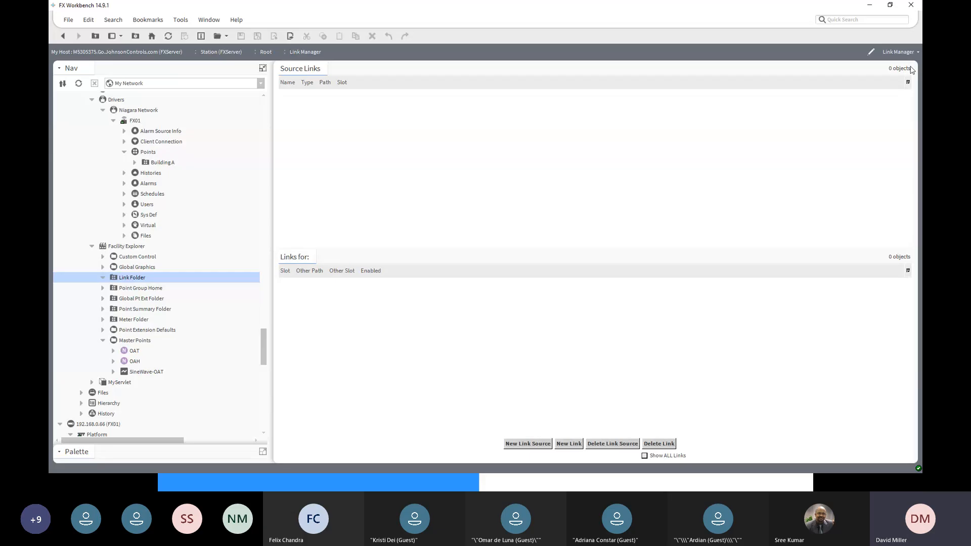
pyautogui.click(898, 53)
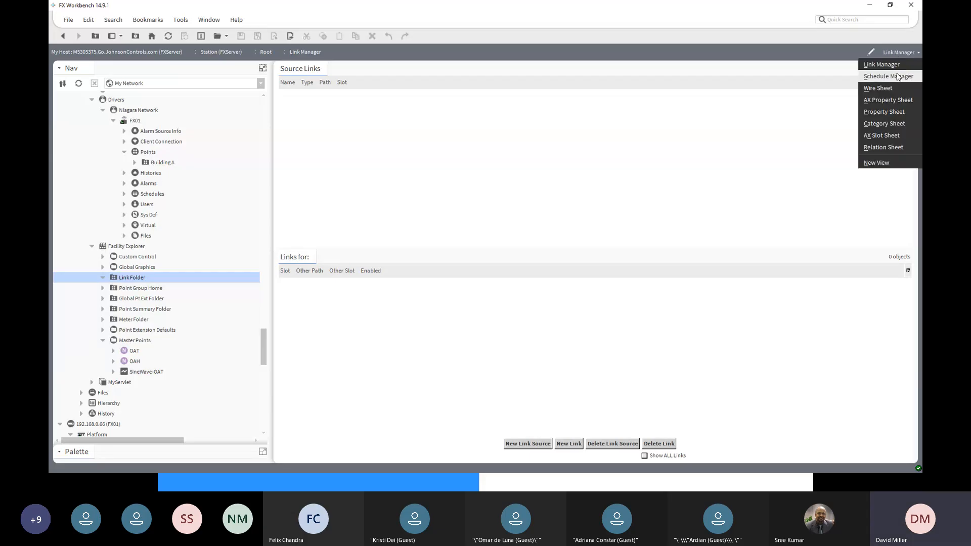
pyautogui.click(898, 76)
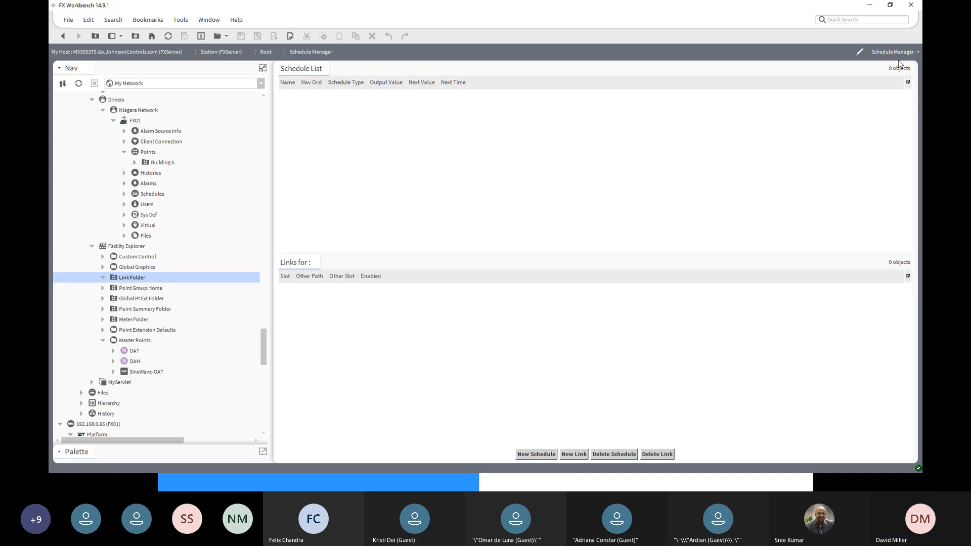
# - Start a new schedule named MasterSchedule with the Enumeration schedule type
pyautogui.click(536, 454)
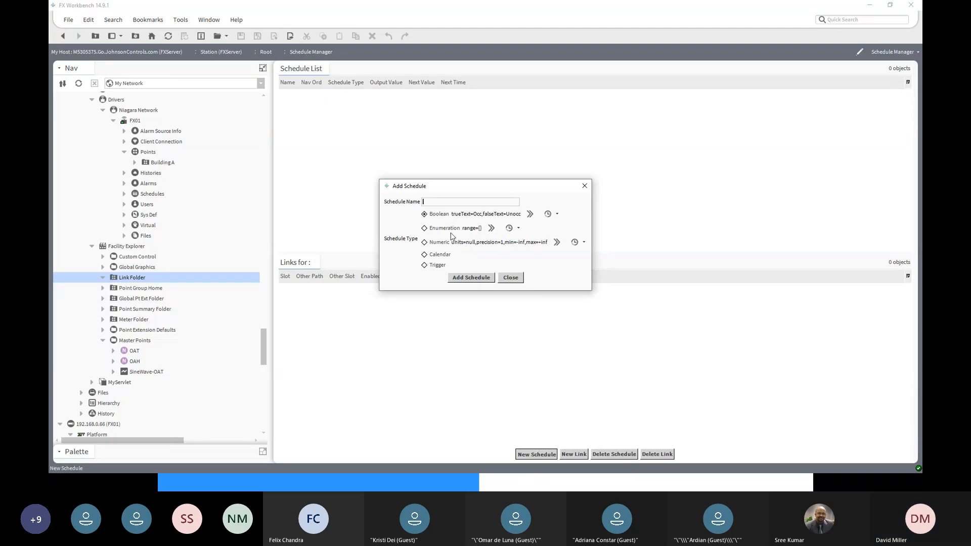
pyautogui.click(425, 230)
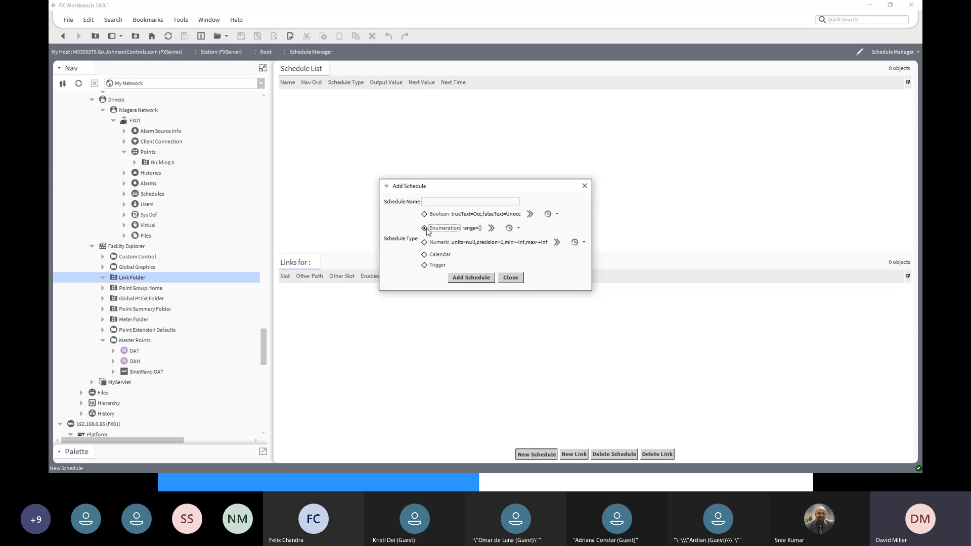
pyautogui.click(518, 230)
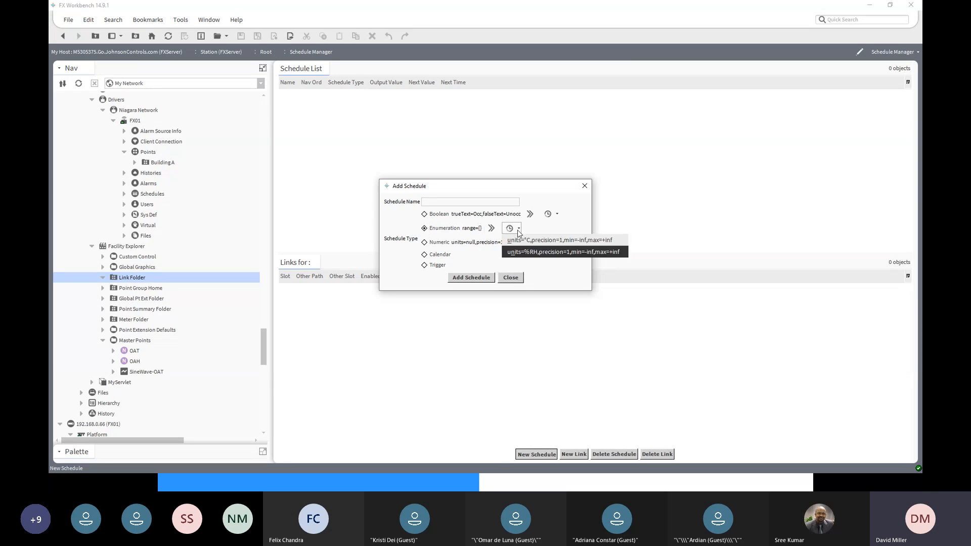
pyautogui.click(490, 229)
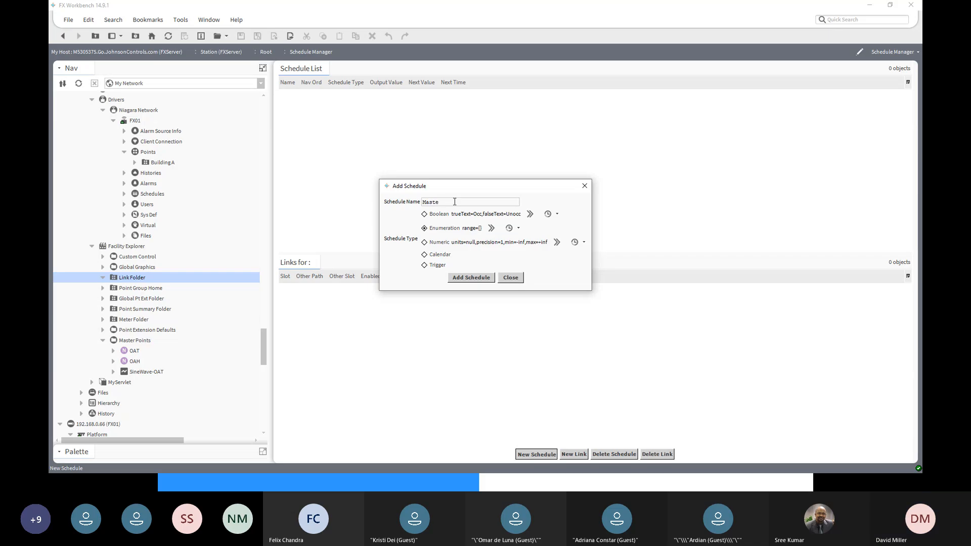
pyautogui.write('rSchedule')
pyautogui.click(471, 279)
# - Open the enumeration range facet of the new schedule and add ordinal 1 as Off
pyautogui.click(492, 228)
pyautogui.click(547, 210)
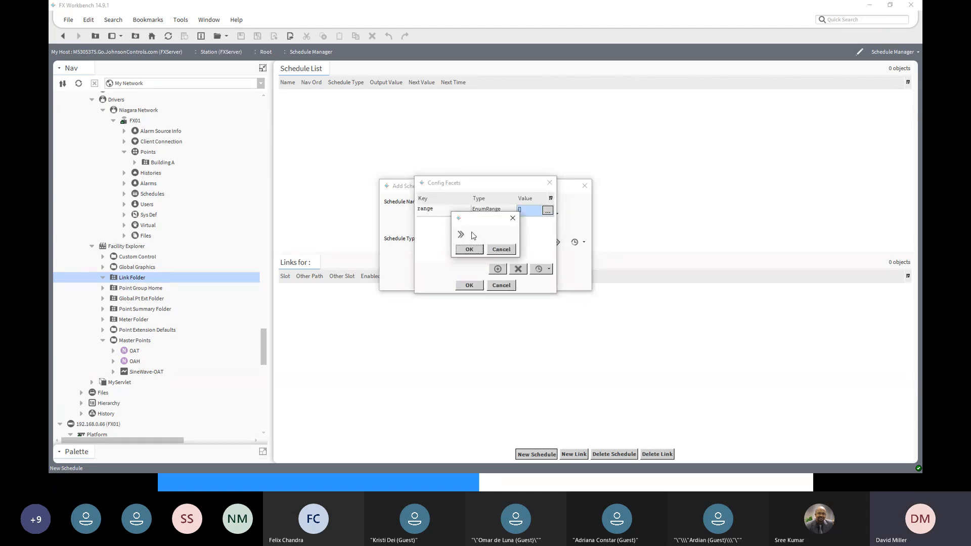
pyautogui.click(460, 235)
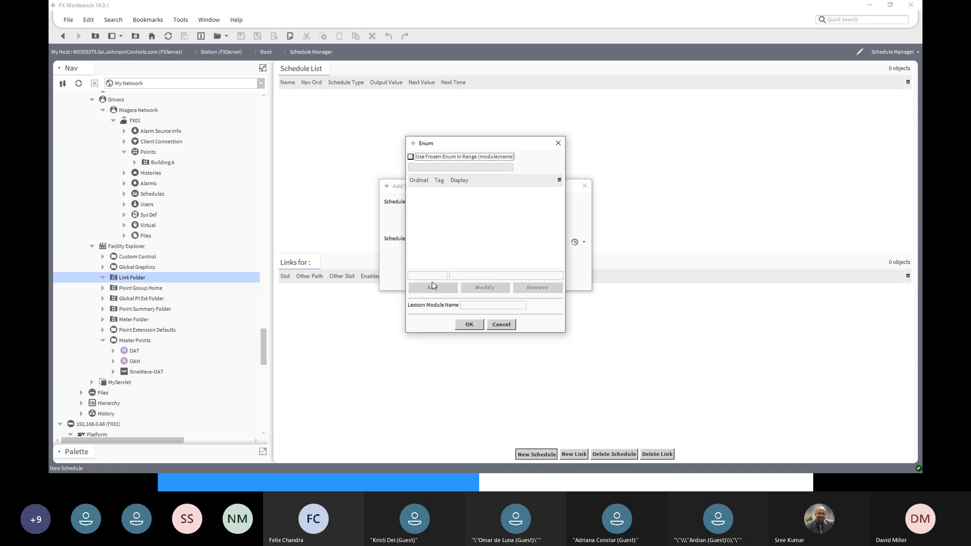
pyautogui.click(426, 275)
pyautogui.write('1')
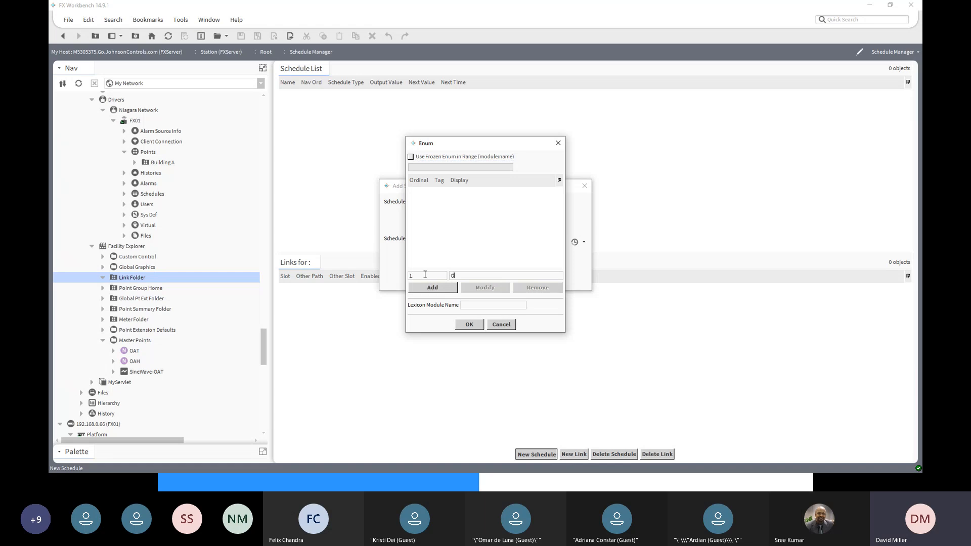
pyautogui.click(439, 289)
# - Add ordinal 2 as On to the enumeration range
pyautogui.write('2')
pyautogui.doubleClick(473, 278)
pyautogui.write('On')
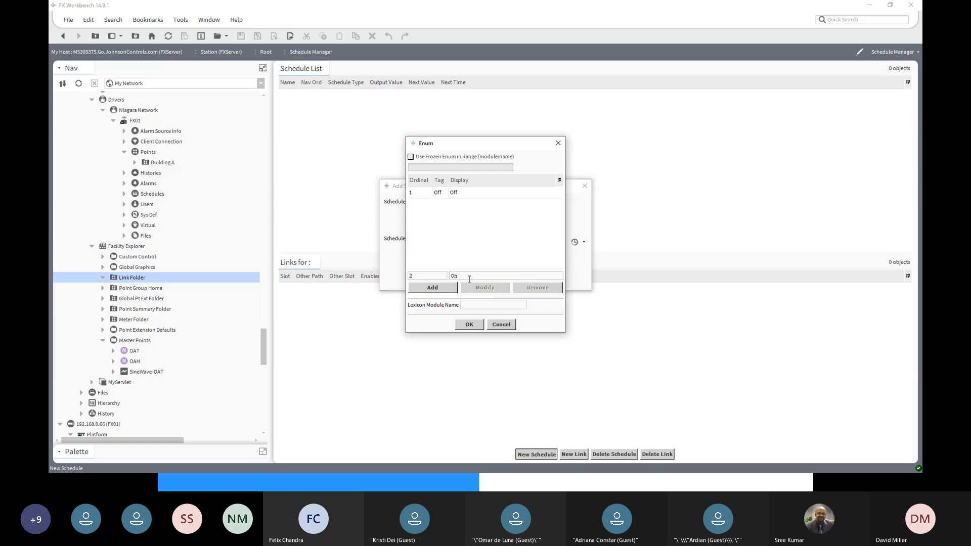
pyautogui.click(442, 288)
# - Accept the enumeration range facets and add MasterSchedule as an Enumeration schedule to the Link Folder
pyautogui.click(470, 326)
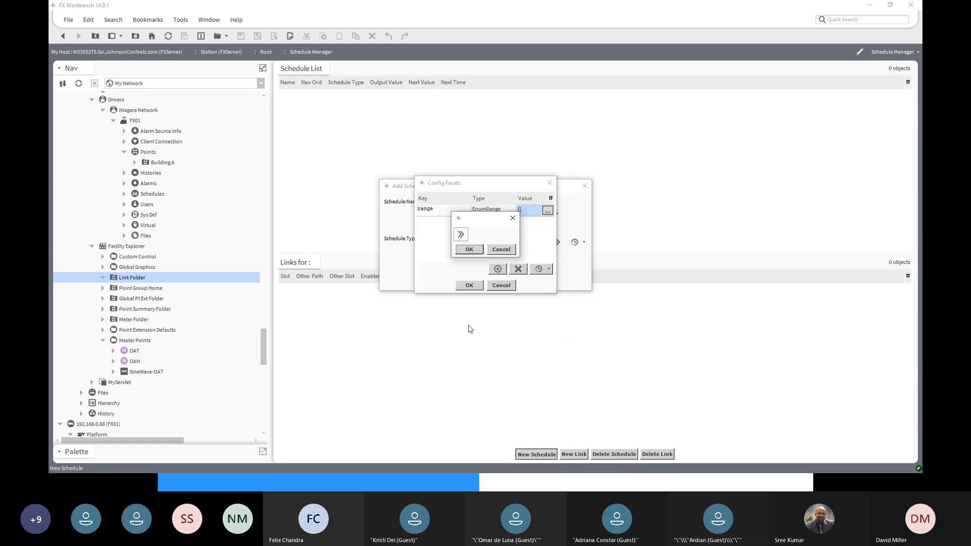
pyautogui.click(470, 251)
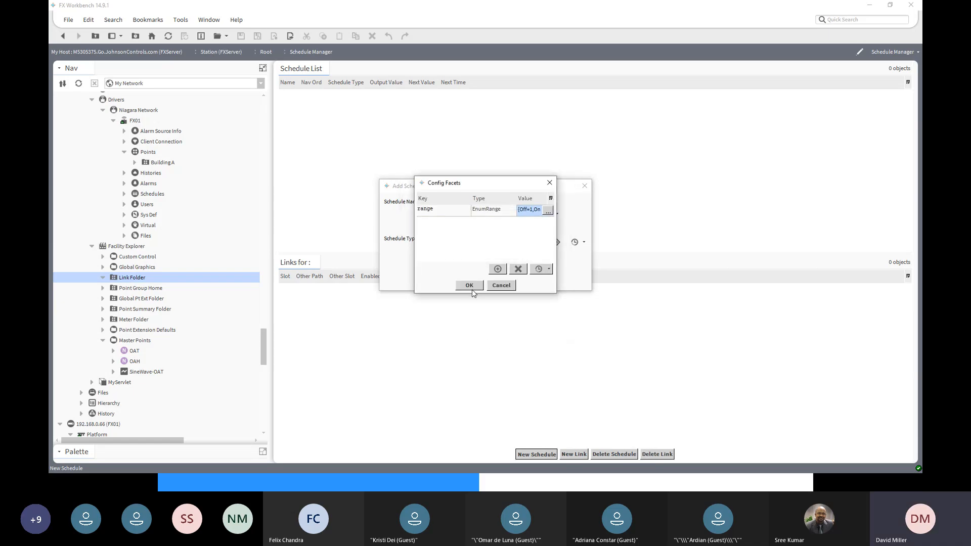
pyautogui.click(468, 286)
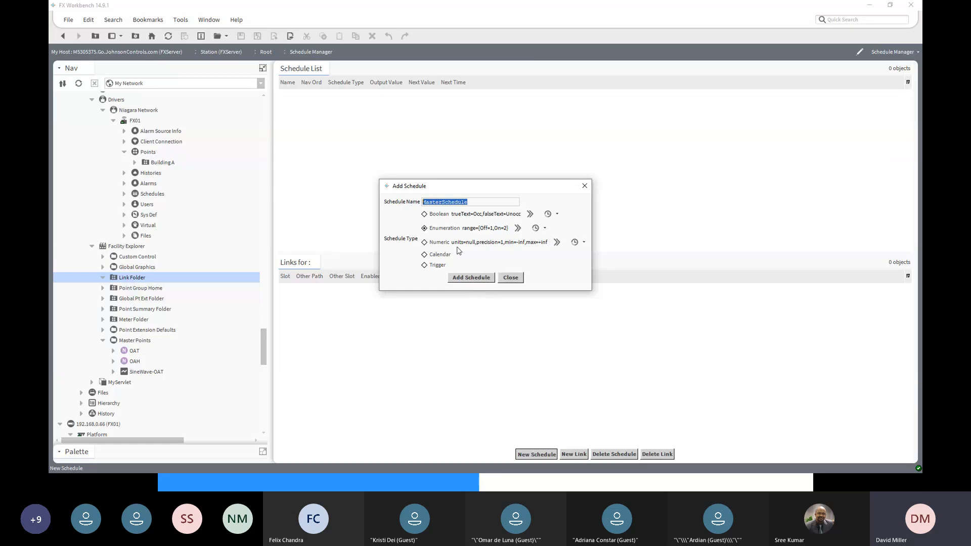
pyautogui.click(452, 229)
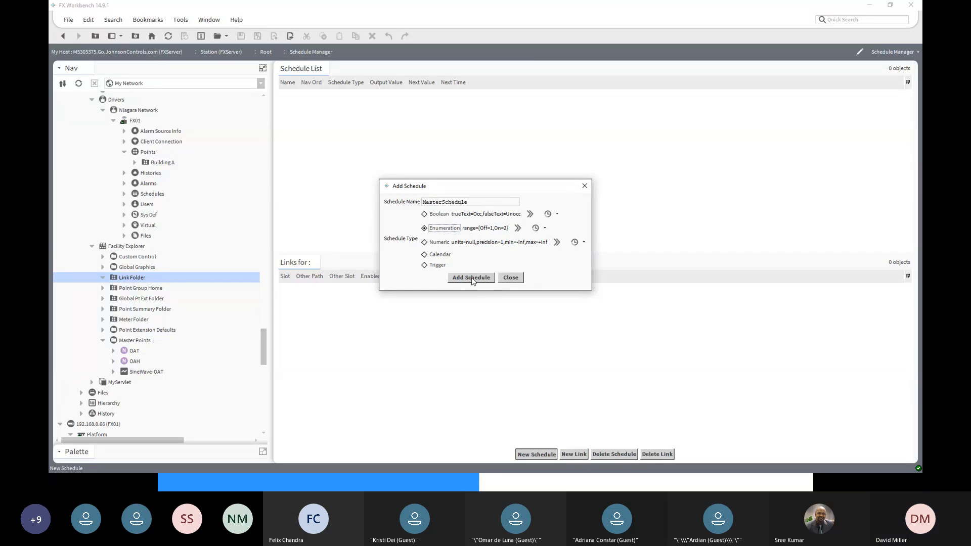
pyautogui.click(471, 279)
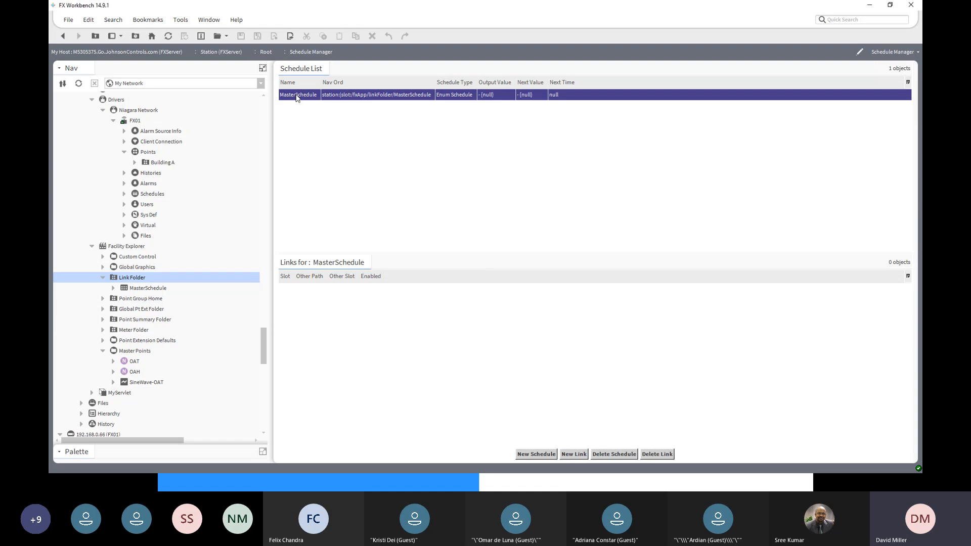
# - Open MasterSchedule, change its default output from null to Off in the schedule properties, and save
pyautogui.click(138, 289)
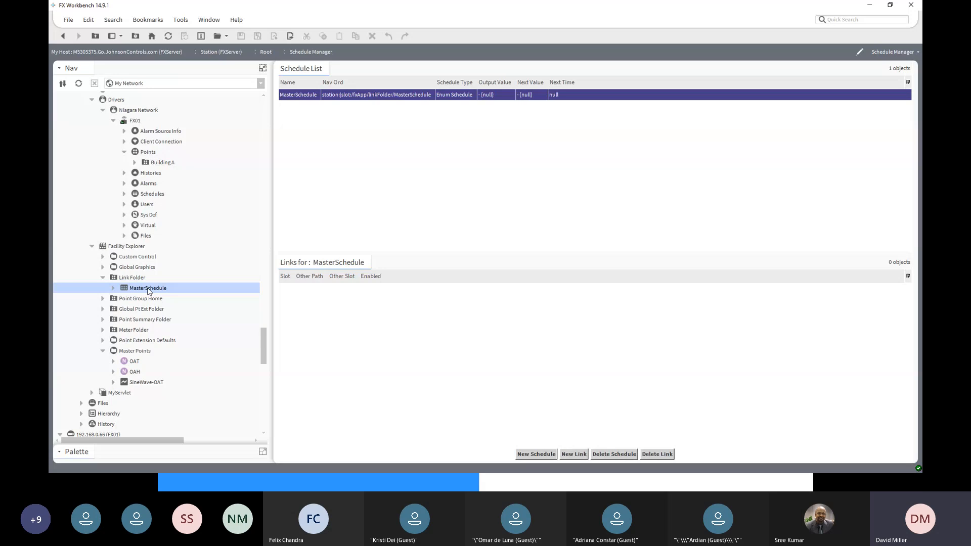
pyautogui.doubleClick(301, 97)
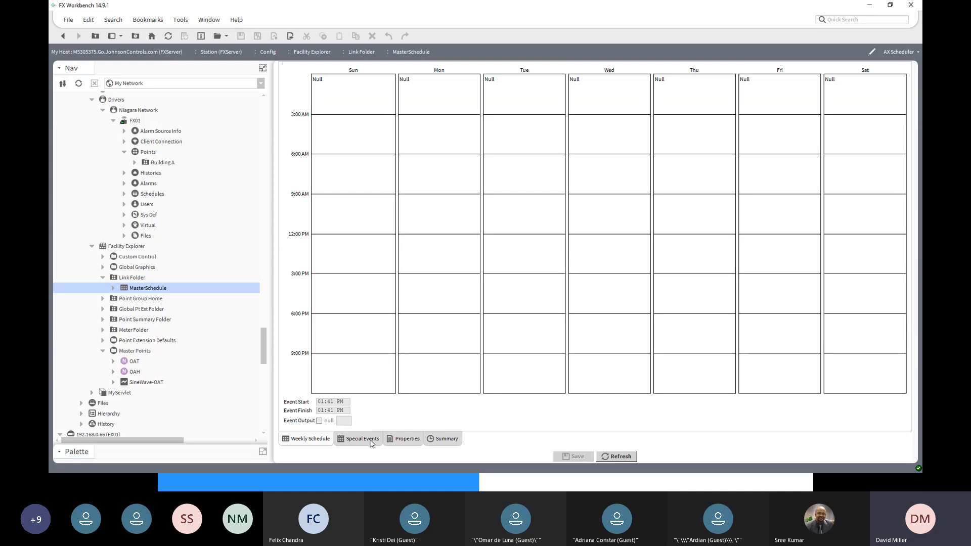
pyautogui.click(397, 439)
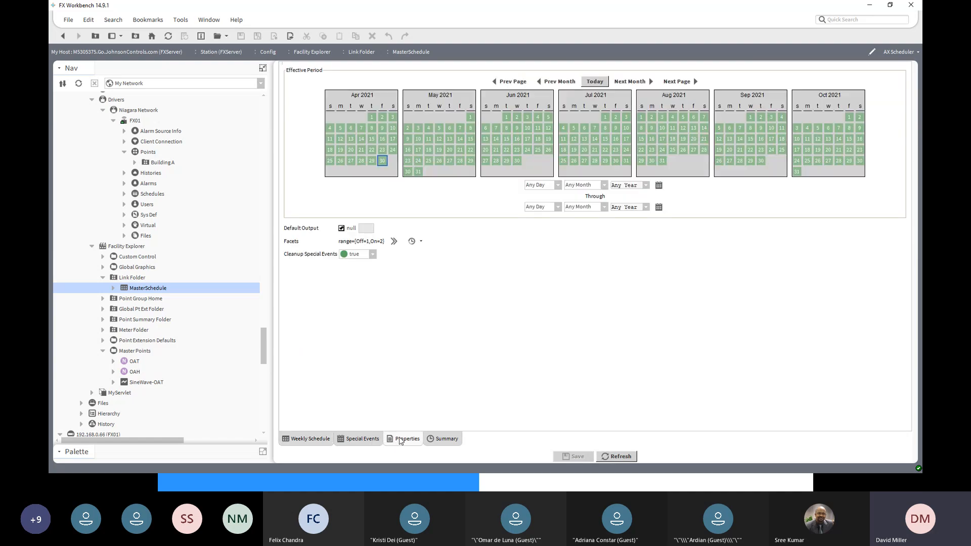
pyautogui.click(341, 228)
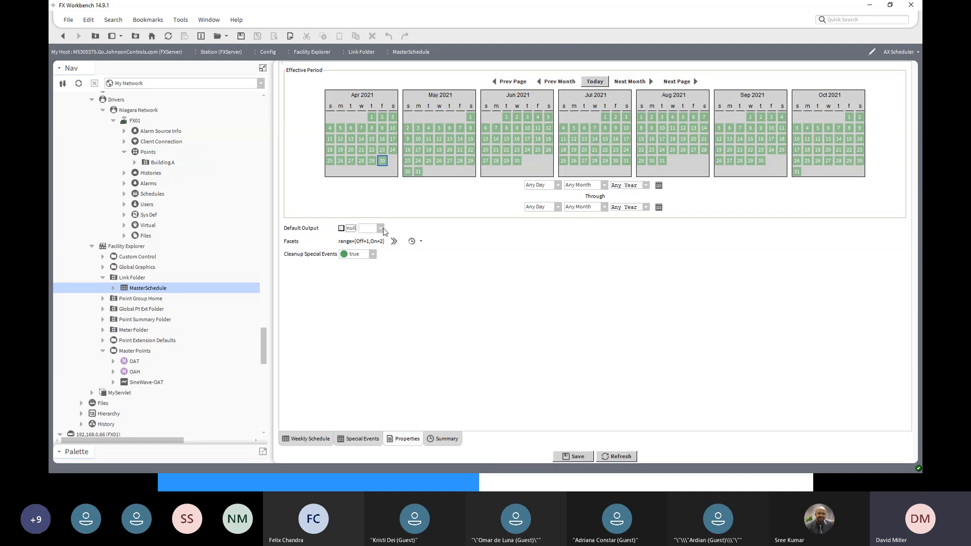
pyautogui.click(380, 228)
pyautogui.click(377, 239)
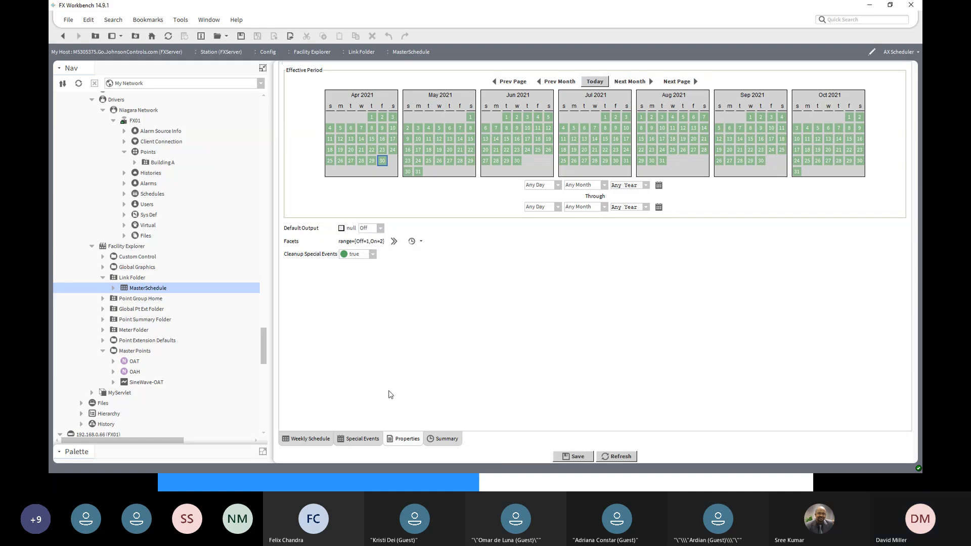
pyautogui.click(574, 457)
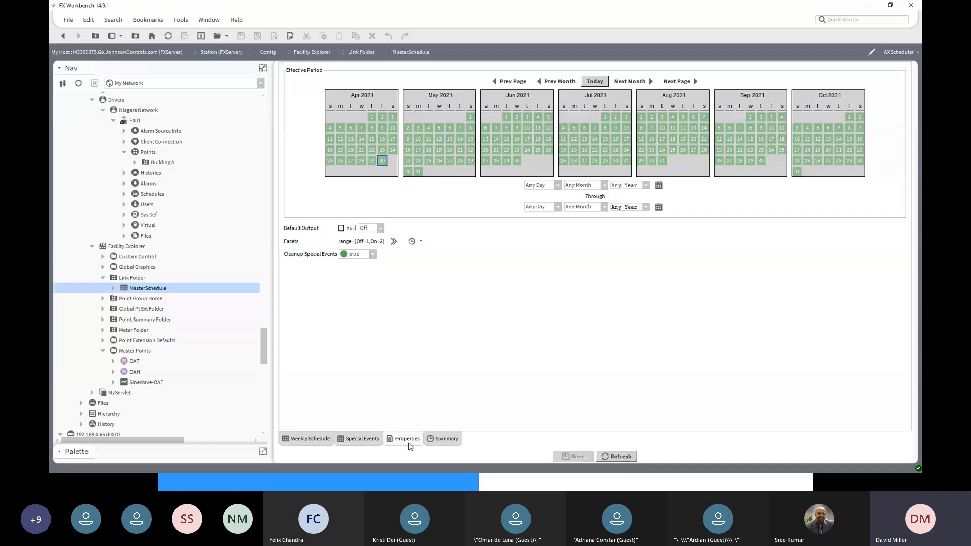
# - Add a Monday event from 7:30 AM to 6:00 PM with output On to the weekly schedule and apply it Monday through Friday
pyautogui.click(306, 438)
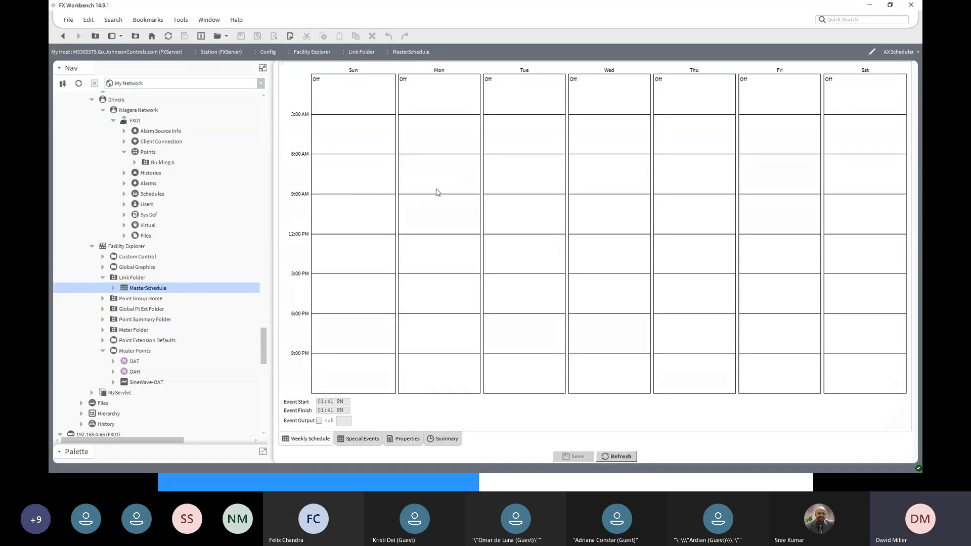
pyautogui.moveTo(432, 175); pyautogui.dragTo(453, 312)
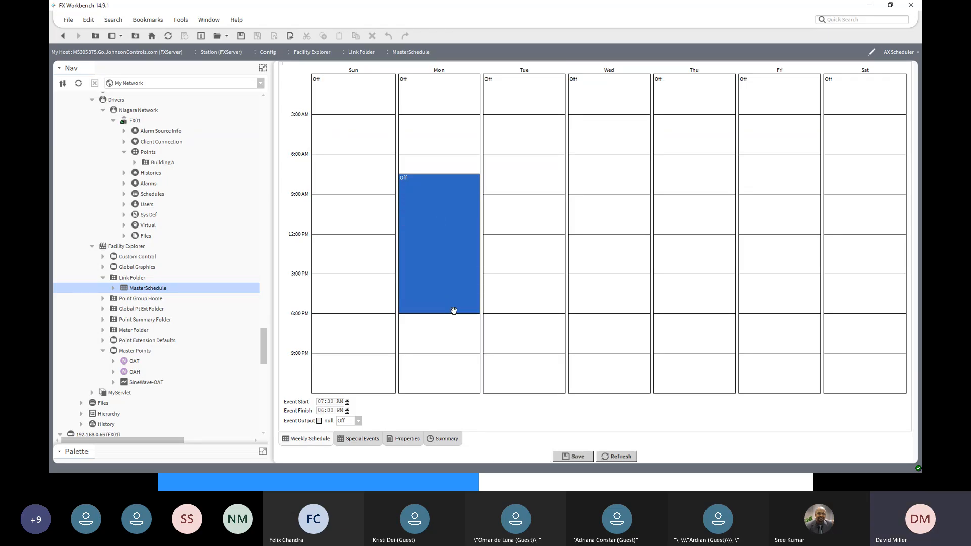
pyautogui.click(358, 421)
pyautogui.click(353, 442)
pyautogui.rightClick(439, 258)
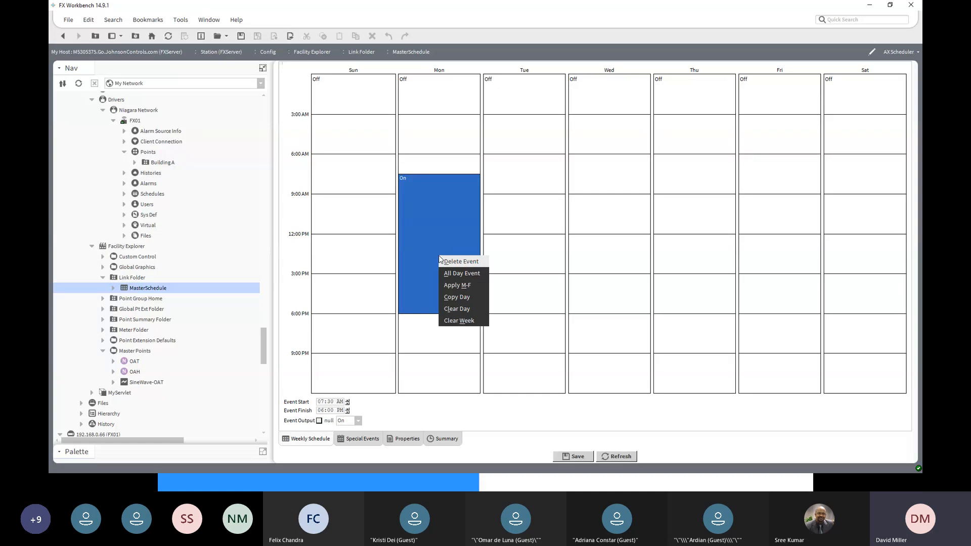
pyautogui.click(459, 286)
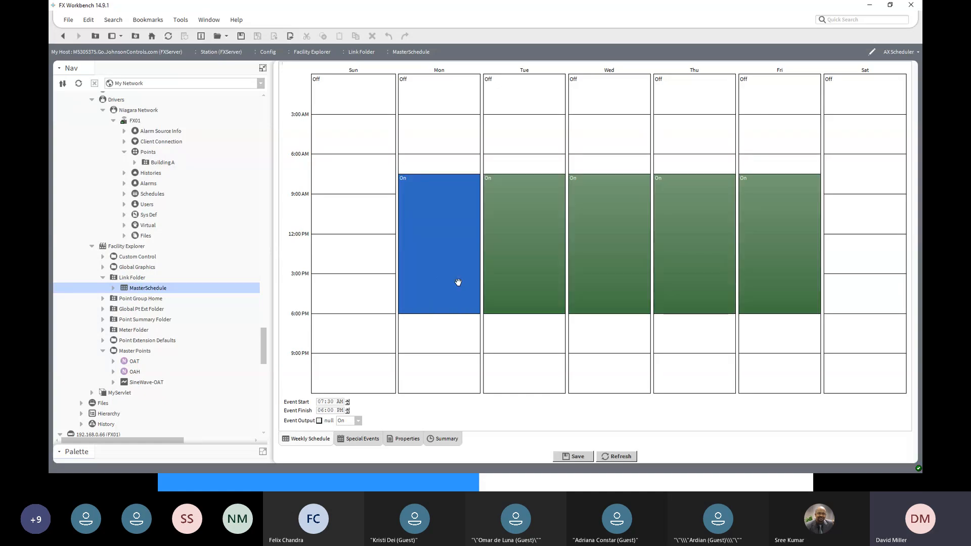
# - Extend Thursday's event to finish at 9:00 PM and save the weekly schedule
pyautogui.click(698, 315)
pyautogui.moveTo(698, 316); pyautogui.dragTo(698, 356)
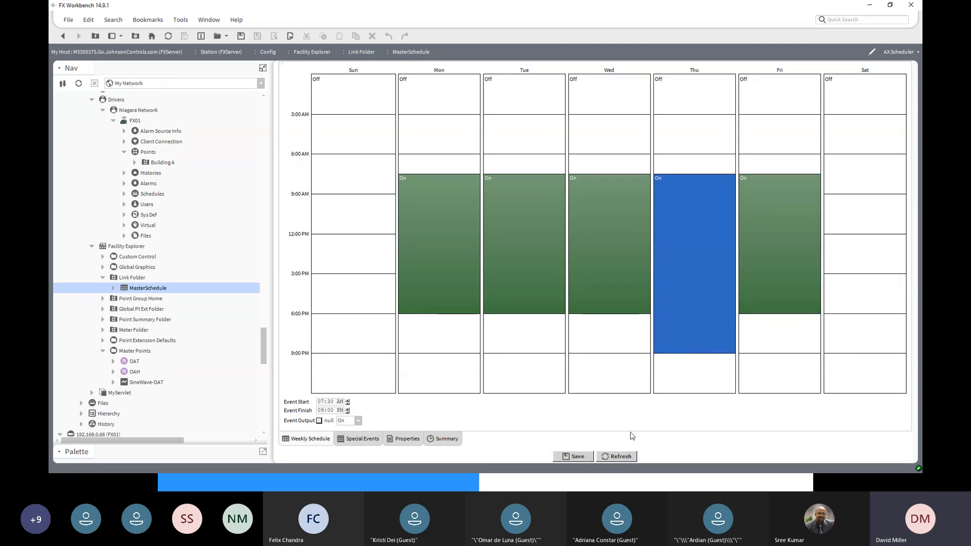
pyautogui.click(580, 458)
# - Add an EnumWritable point named MasterStart from the kitControl palette to the Custom Control wire sheet
pyautogui.click(122, 258)
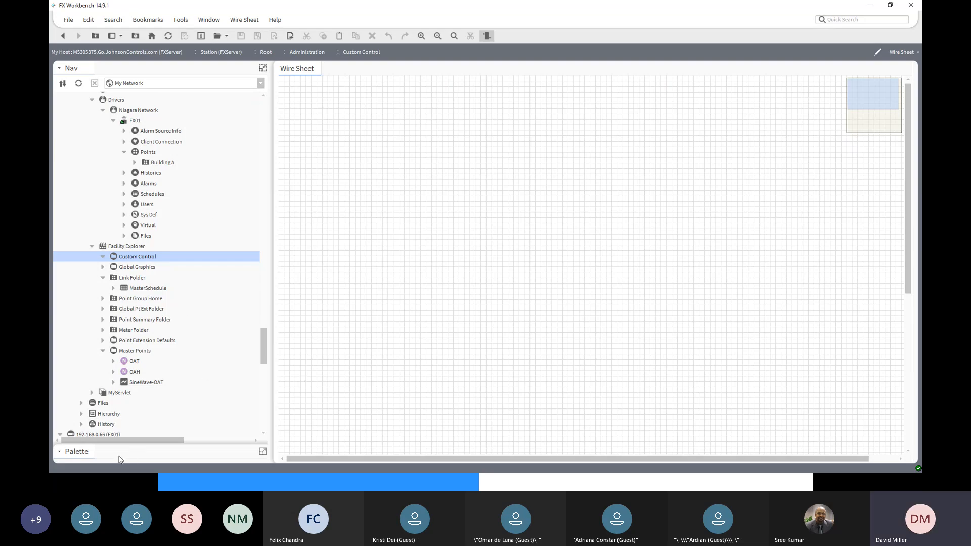
pyautogui.click(85, 453)
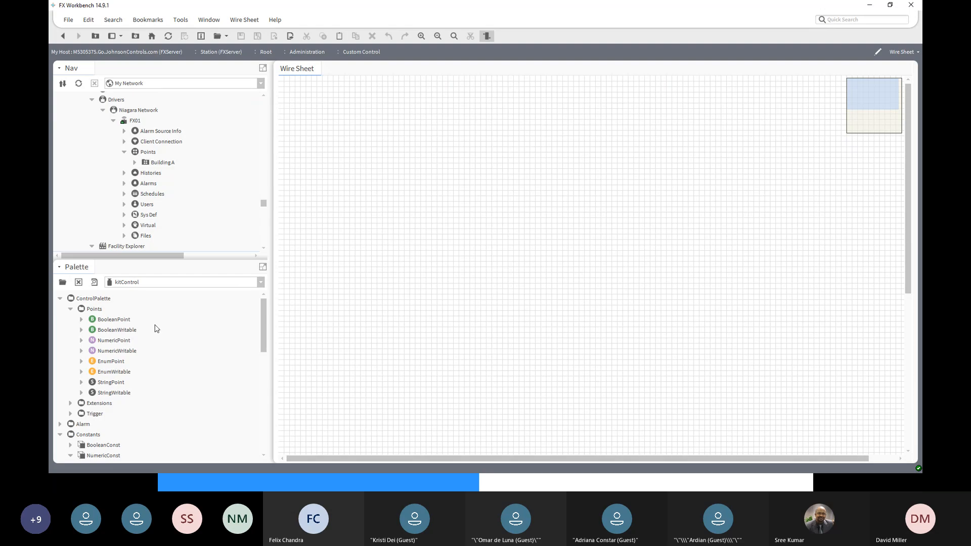
pyautogui.click(108, 373)
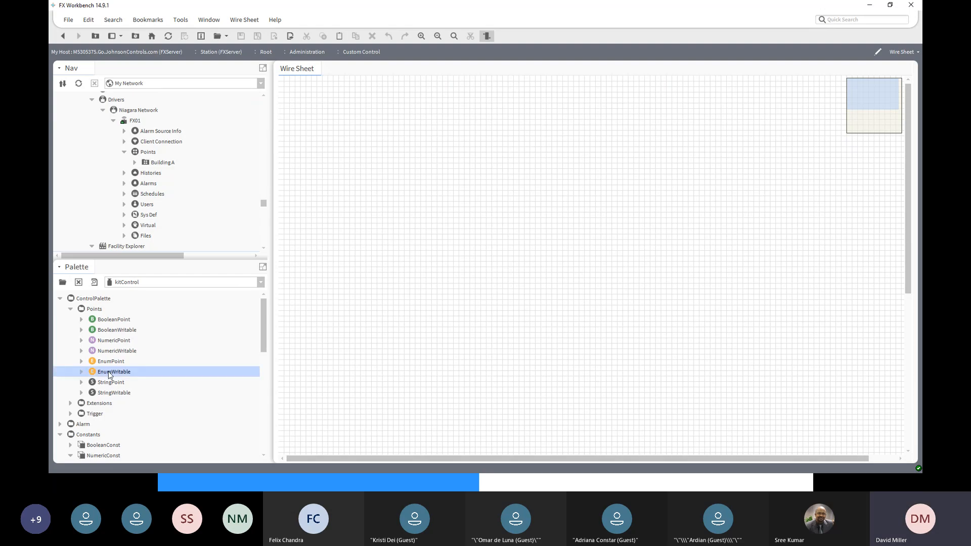
pyautogui.moveTo(108, 374); pyautogui.dragTo(432, 103)
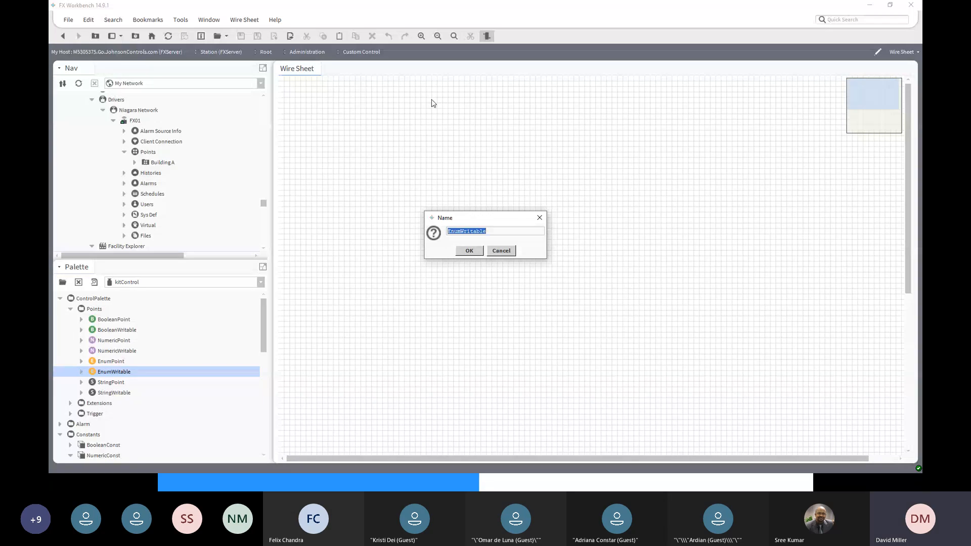
pyautogui.write('MasterStart')
pyautogui.click(469, 251)
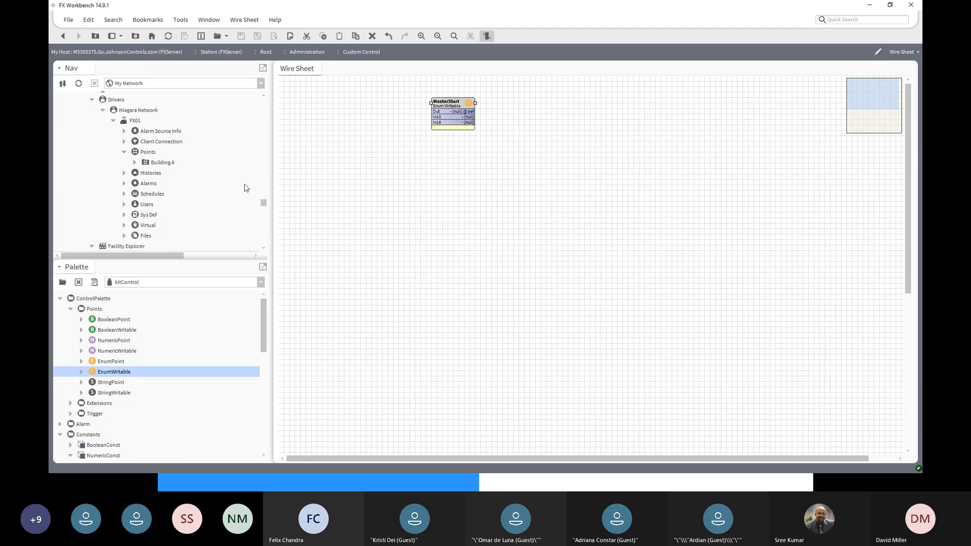
# - Link the Out slot of MasterSchedule in the Link Folder to the In16 slot of the MasterStart point
pyautogui.scroll(-4, 160, 165)
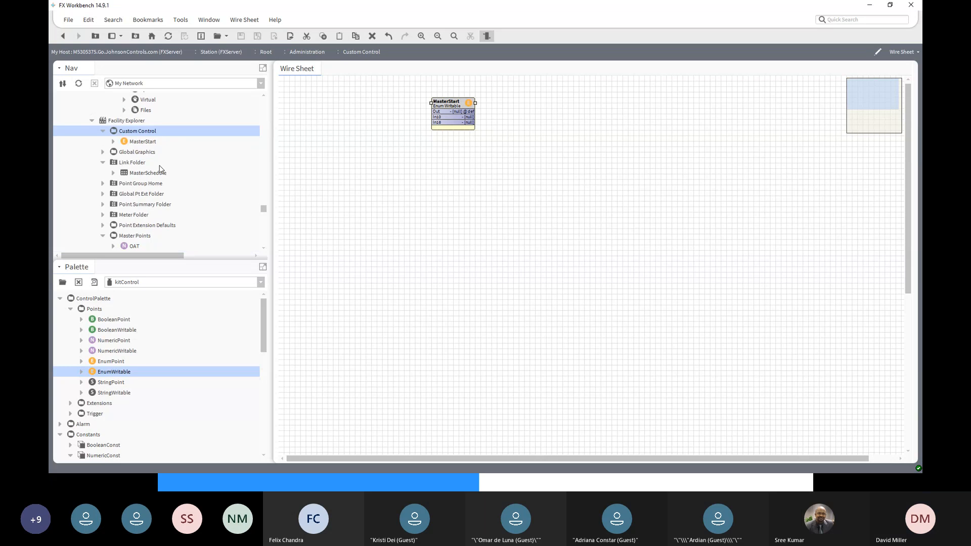
pyautogui.scroll(-2, 159, 179)
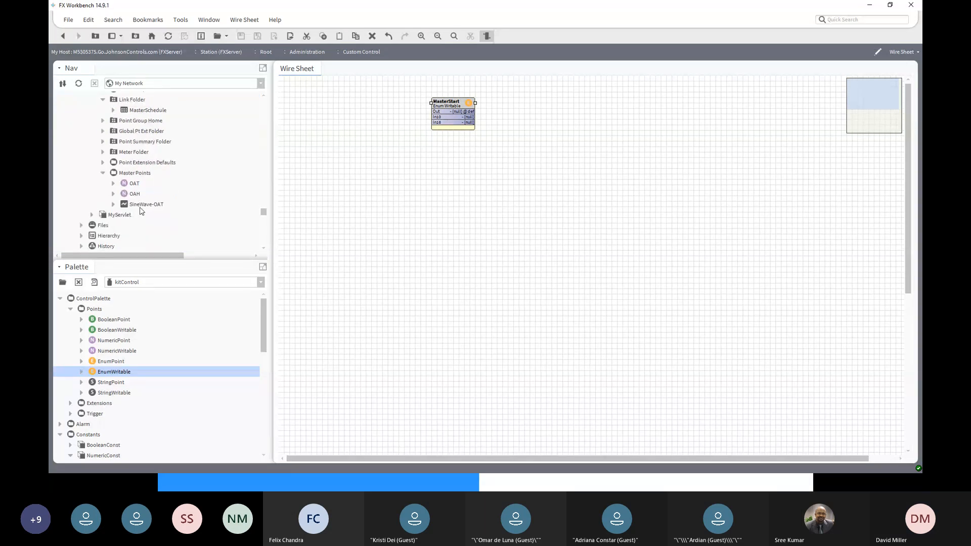
pyautogui.click(143, 111)
pyautogui.rightClick(142, 111)
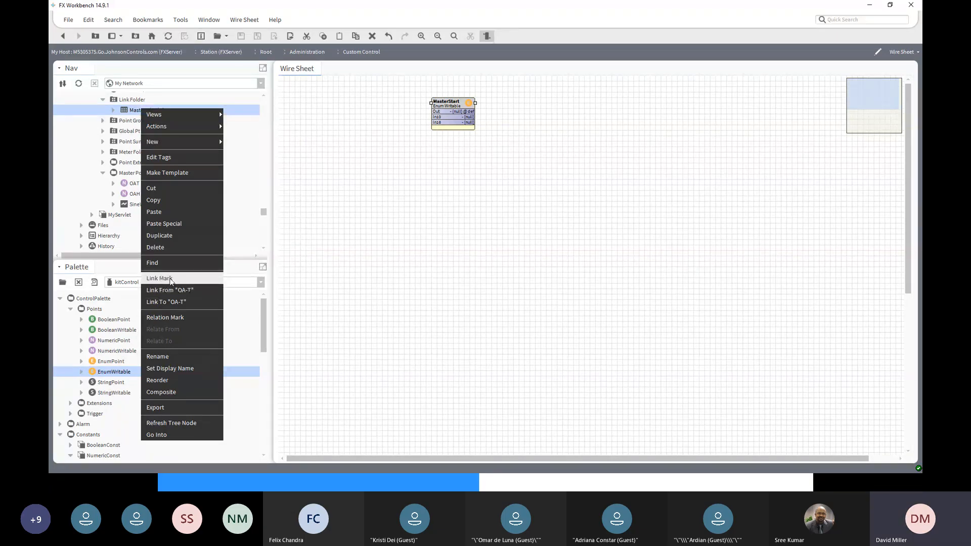
pyautogui.click(171, 278)
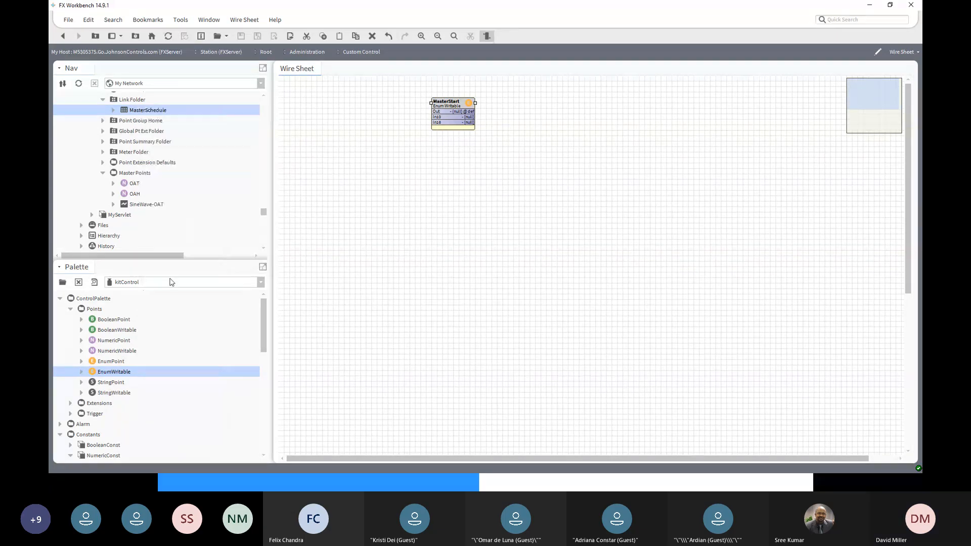
pyautogui.rightClick(450, 105)
pyautogui.moveTo(451, 105)
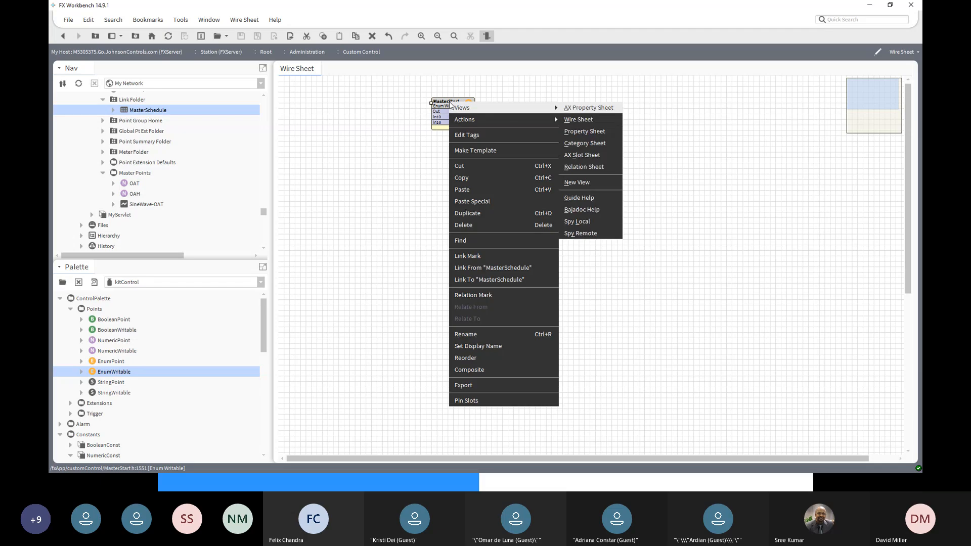
pyautogui.click(505, 268)
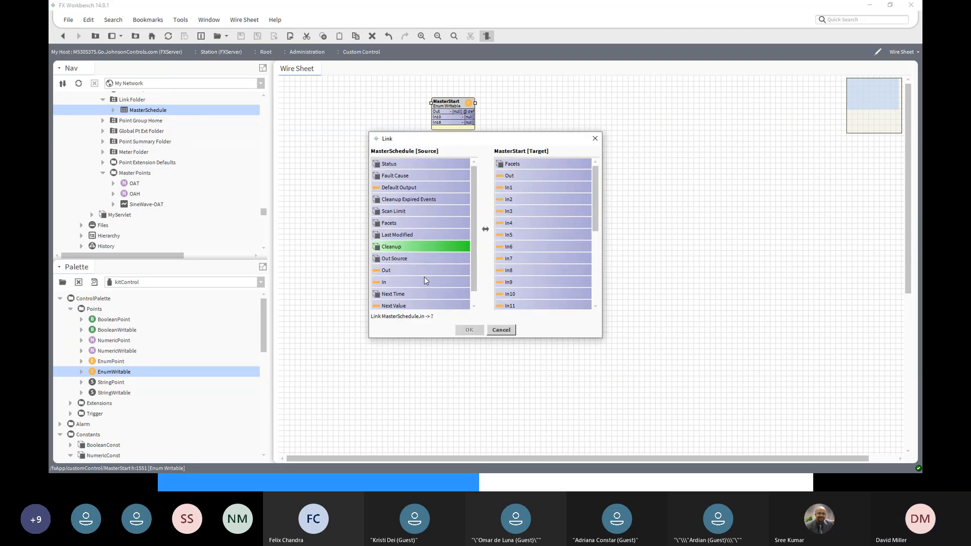
pyautogui.click(403, 272)
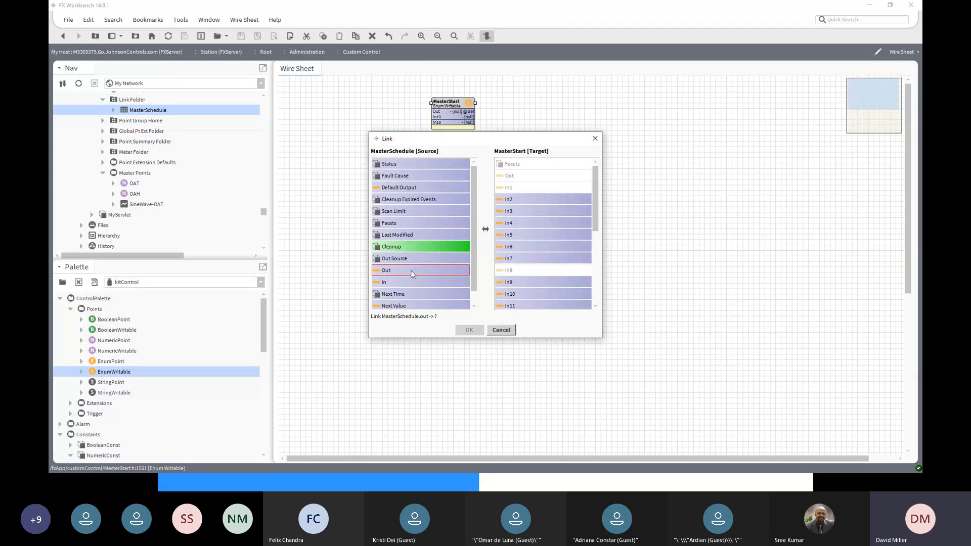
pyautogui.moveTo(596, 223); pyautogui.dragTo(603, 262)
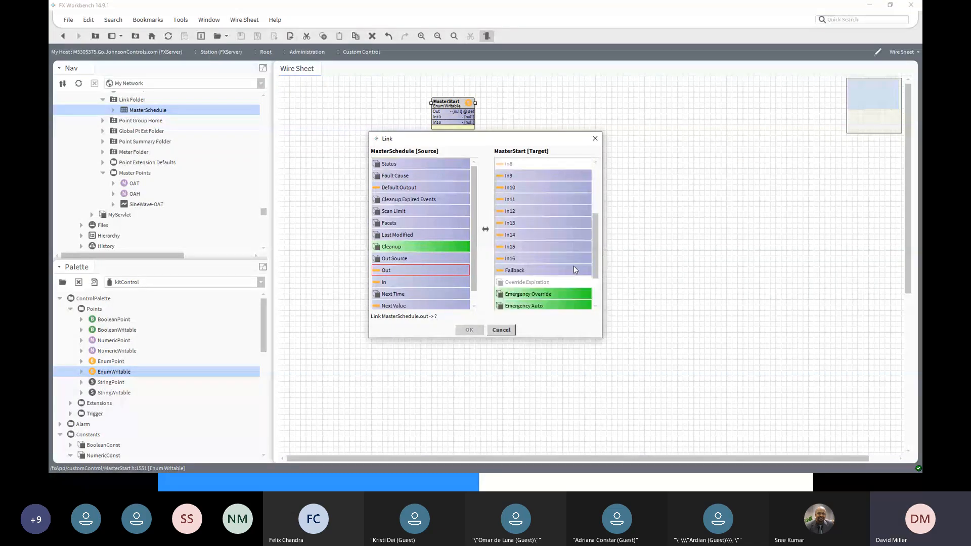
pyautogui.click(527, 258)
pyautogui.click(469, 330)
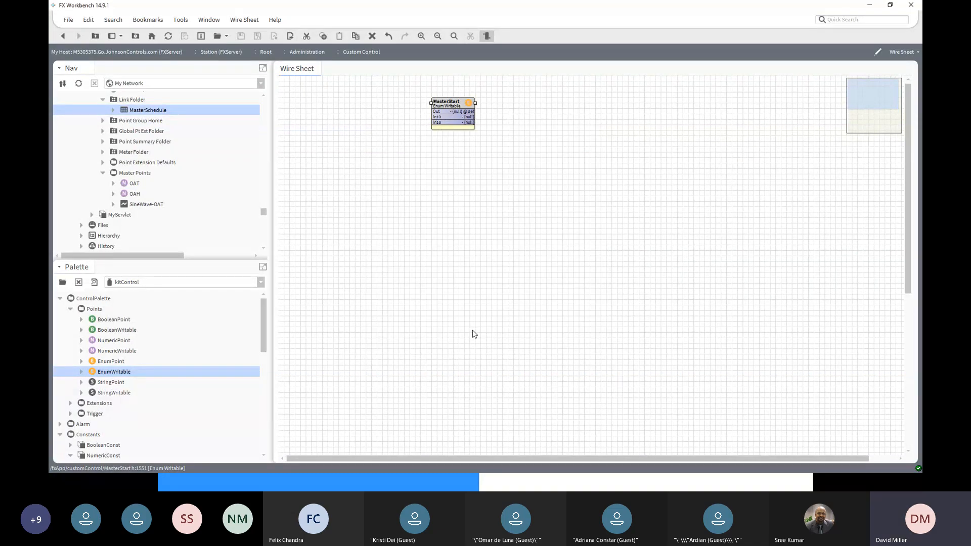
# - Set the MasterStart point's facets to the range Off=1, On=2, save, and return to the Custom Control wire sheet
pyautogui.doubleClick(450, 103)
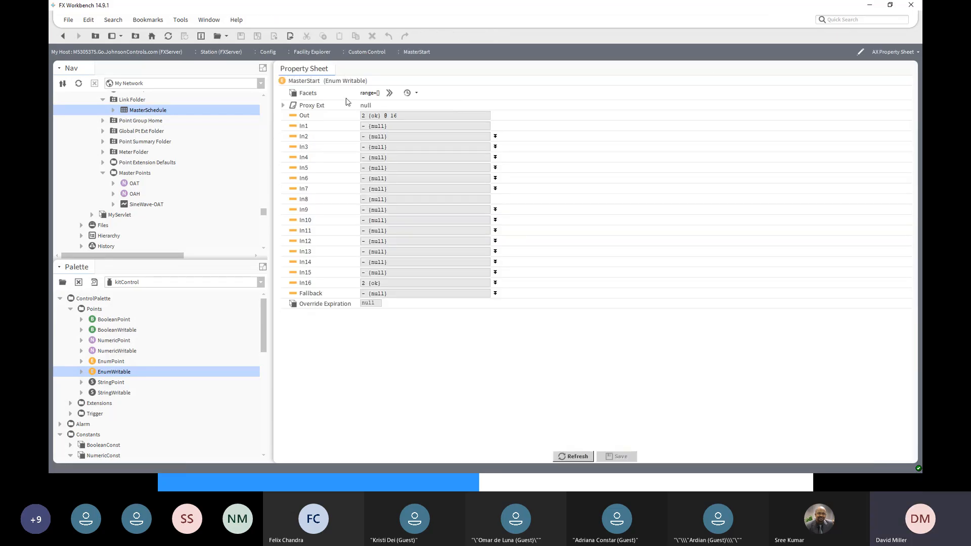
pyautogui.click(418, 94)
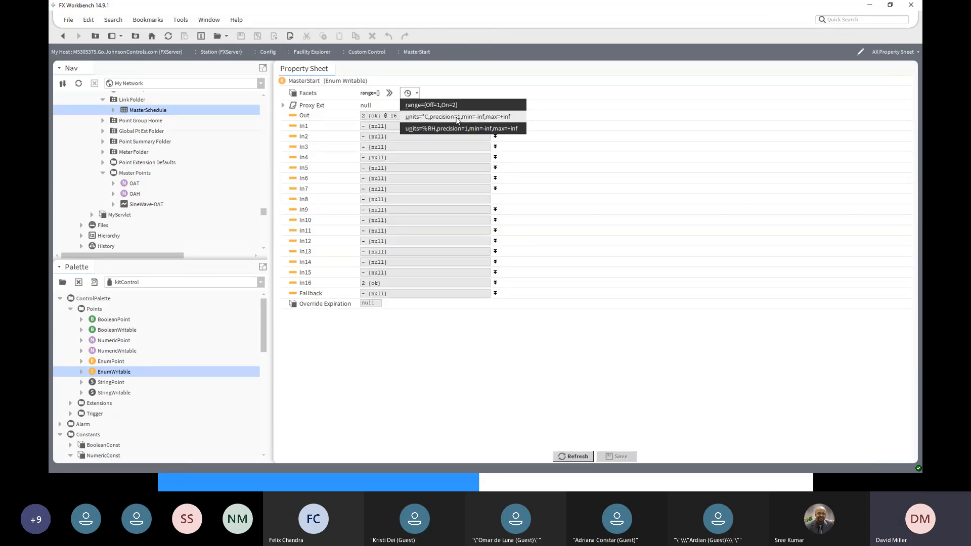
pyautogui.click(434, 108)
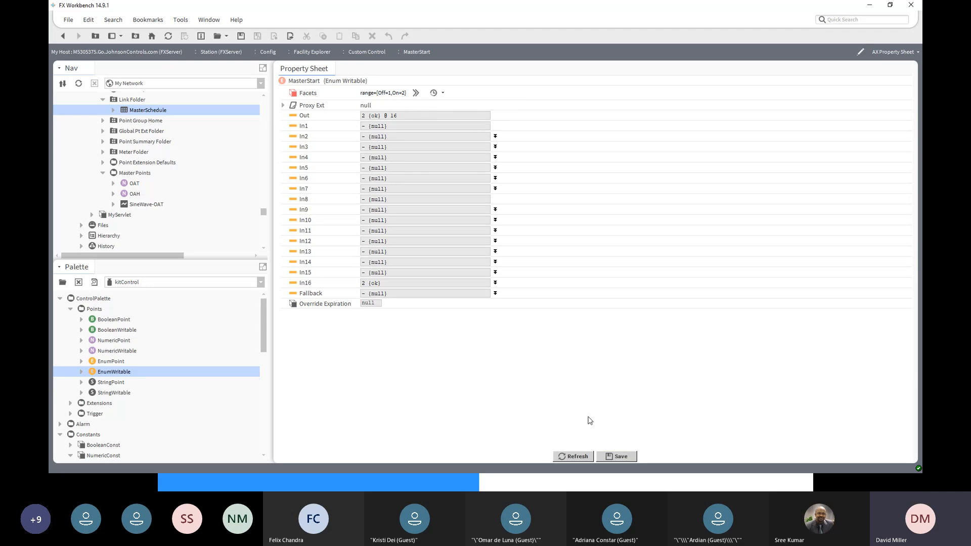
pyautogui.click(621, 457)
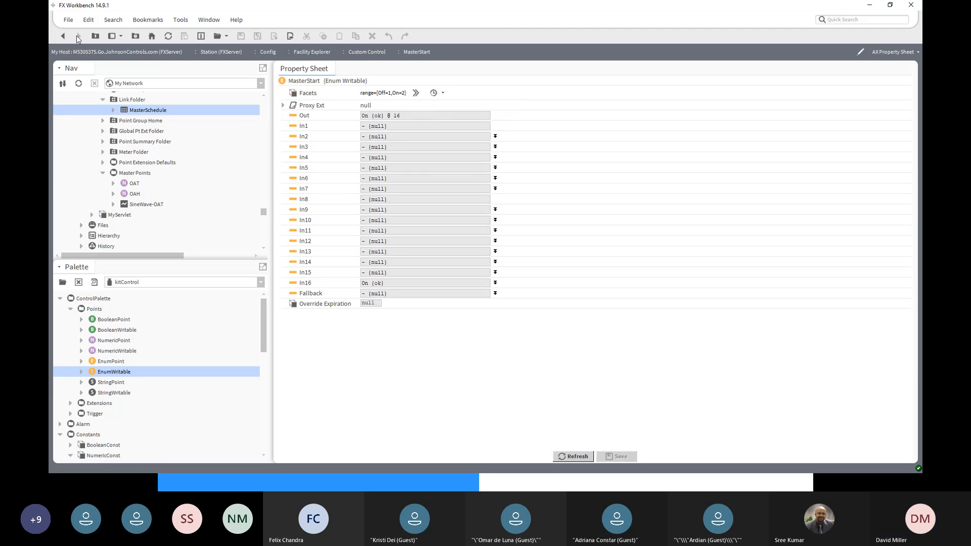
pyautogui.click(63, 36)
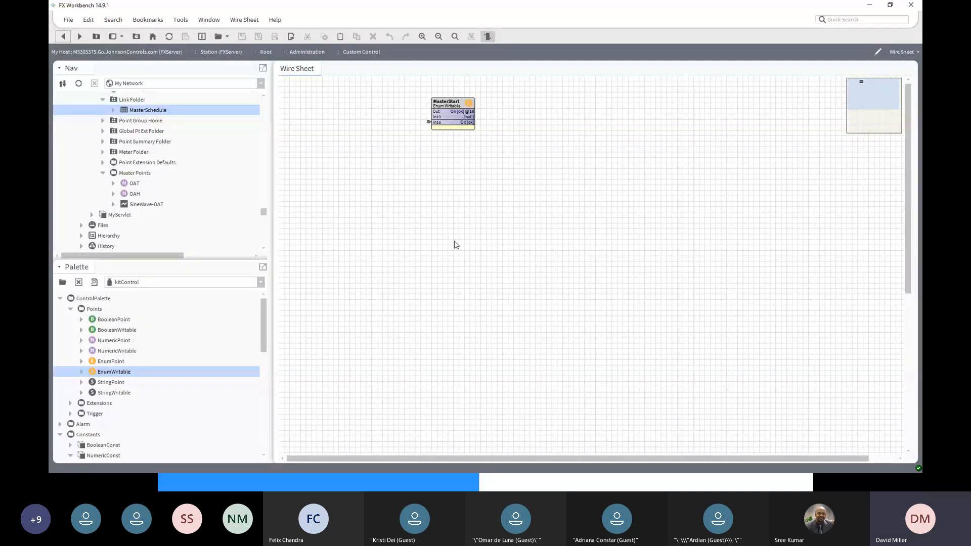
# - In the FX01 station, open the schedule import manager for FXServer under the Niagara Network drivers
pyautogui.scroll(-2, 141, 425)
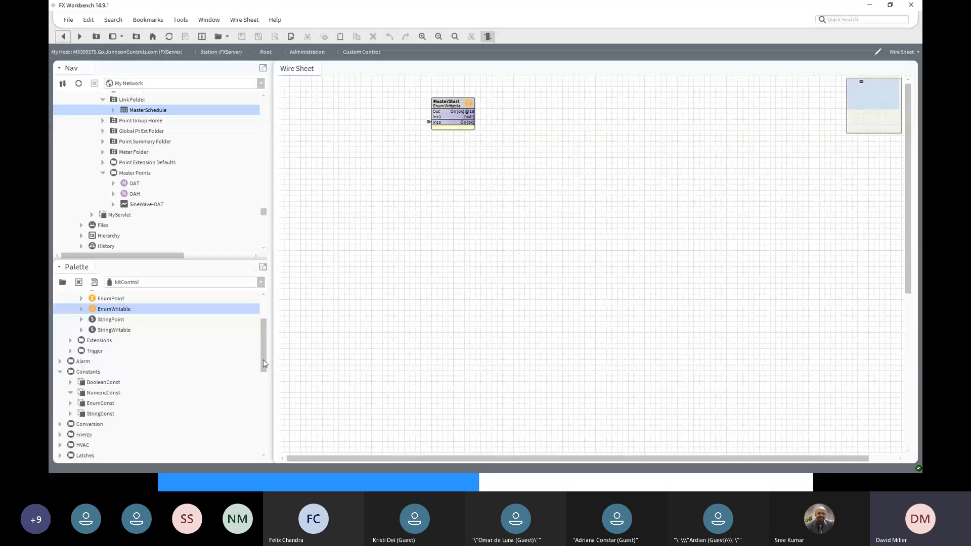
pyautogui.scroll(2, 263, 359)
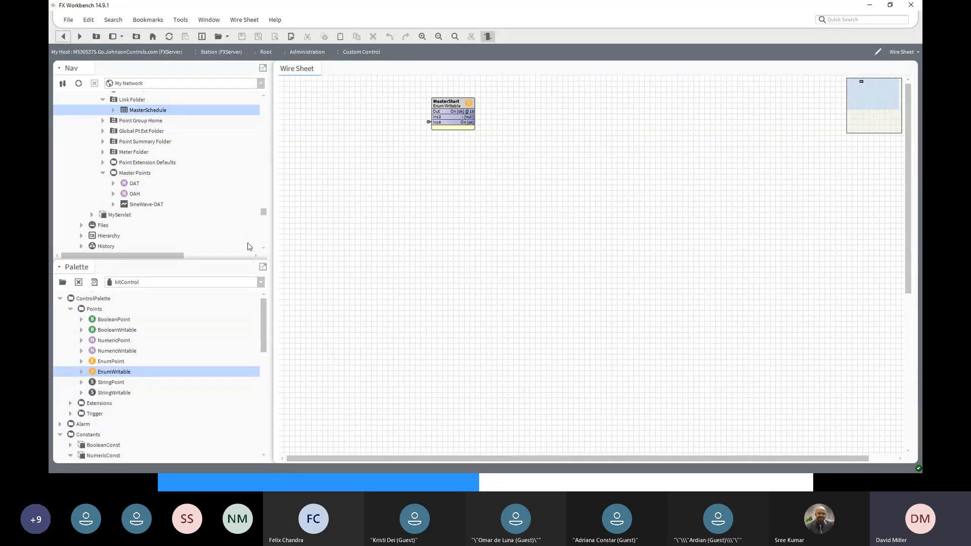
pyautogui.scroll(-4, 240, 217)
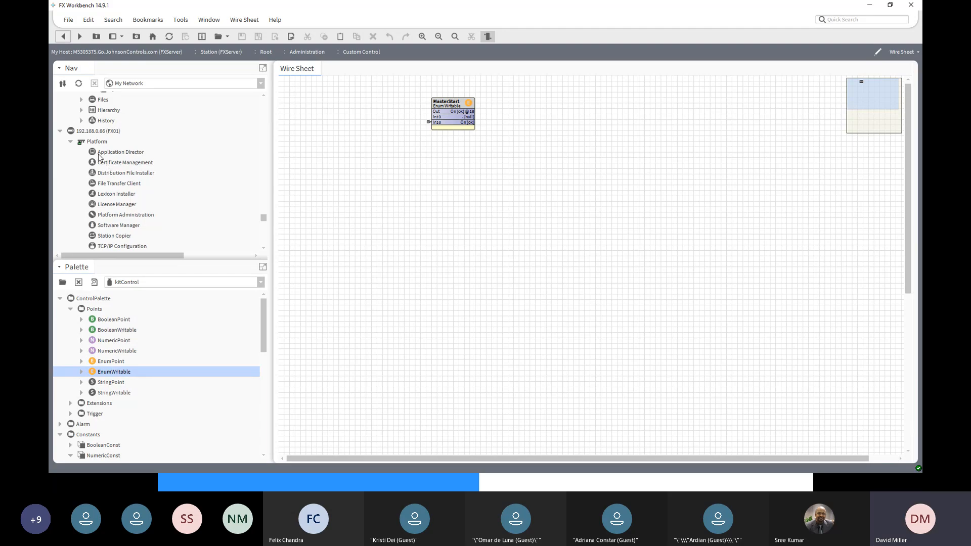
pyautogui.click(99, 132)
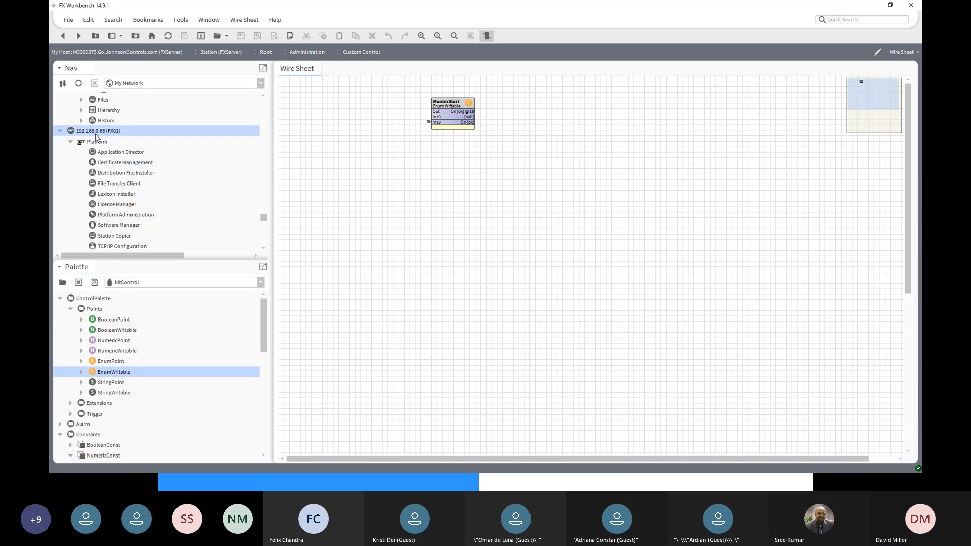
pyautogui.scroll(-5, 116, 151)
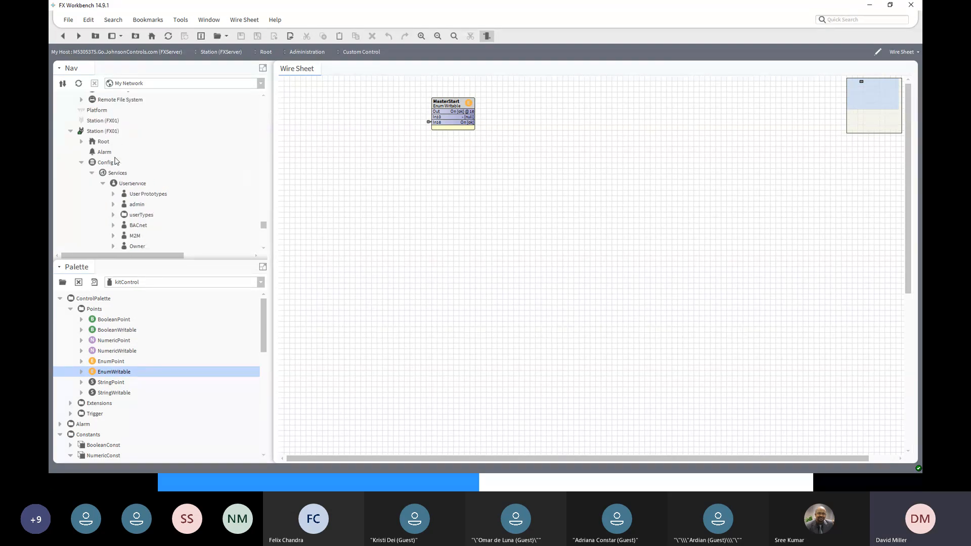
pyautogui.scroll(-9, 116, 161)
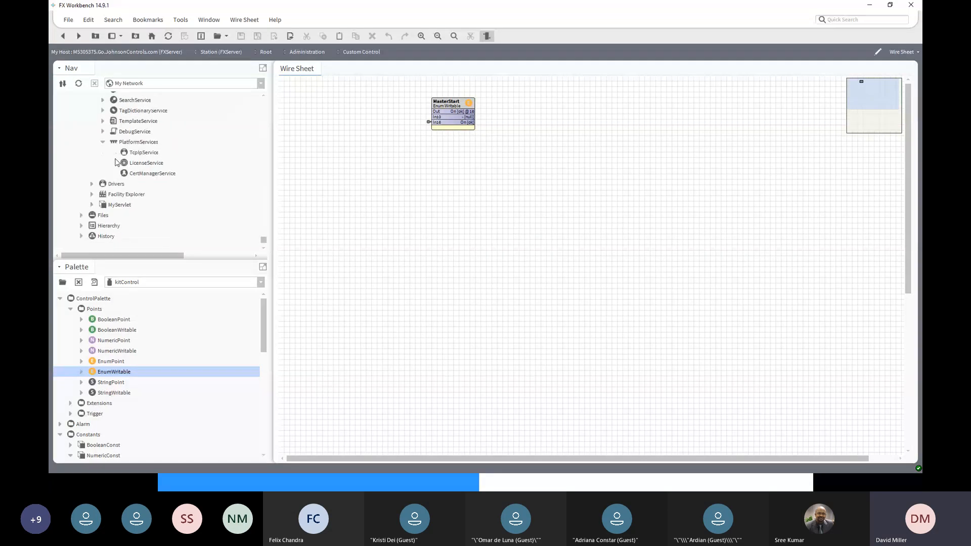
pyautogui.click(93, 186)
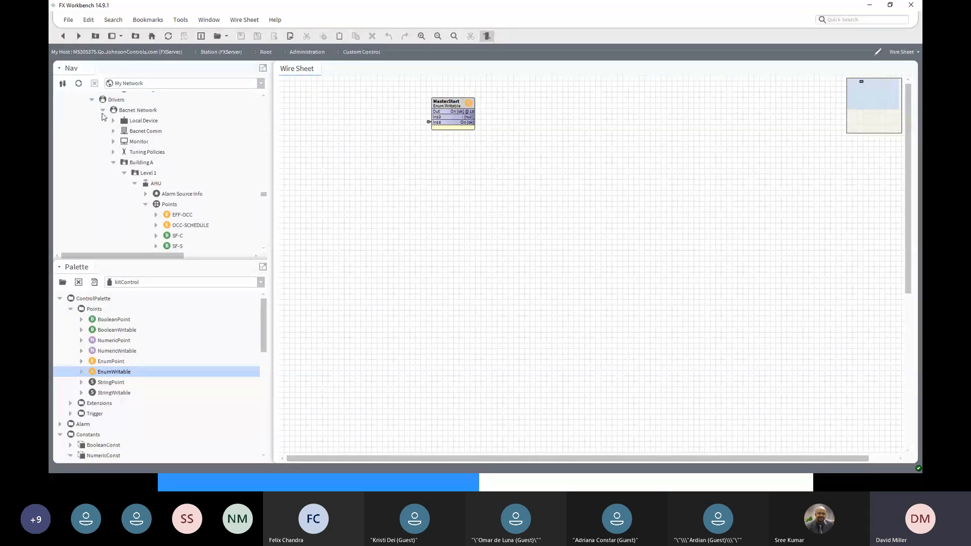
pyautogui.click(102, 110)
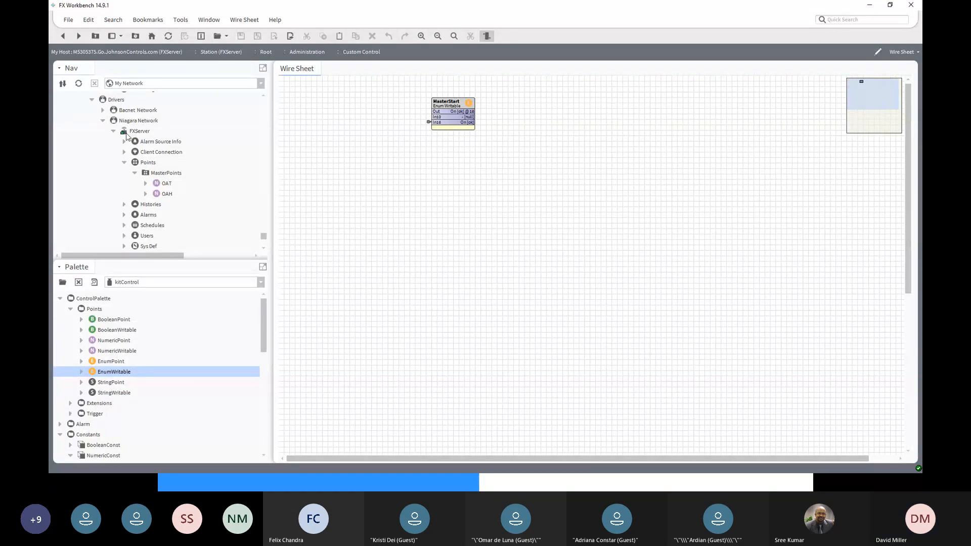
pyautogui.click(135, 132)
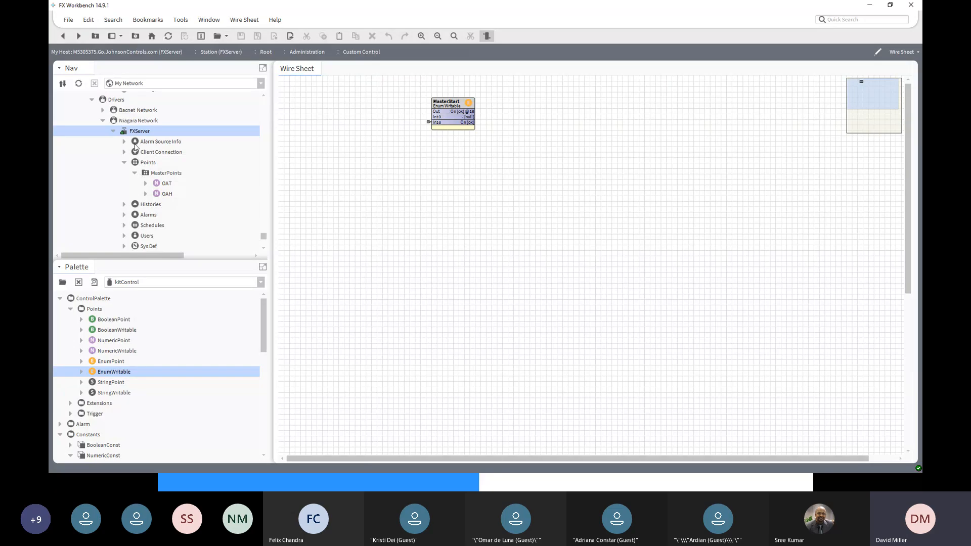
pyautogui.click(142, 229)
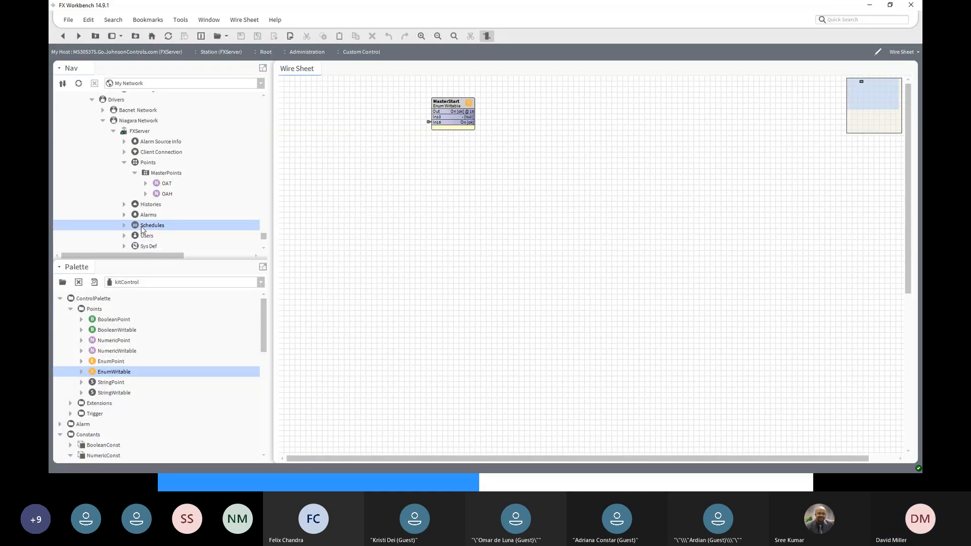
pyautogui.doubleClick(142, 229)
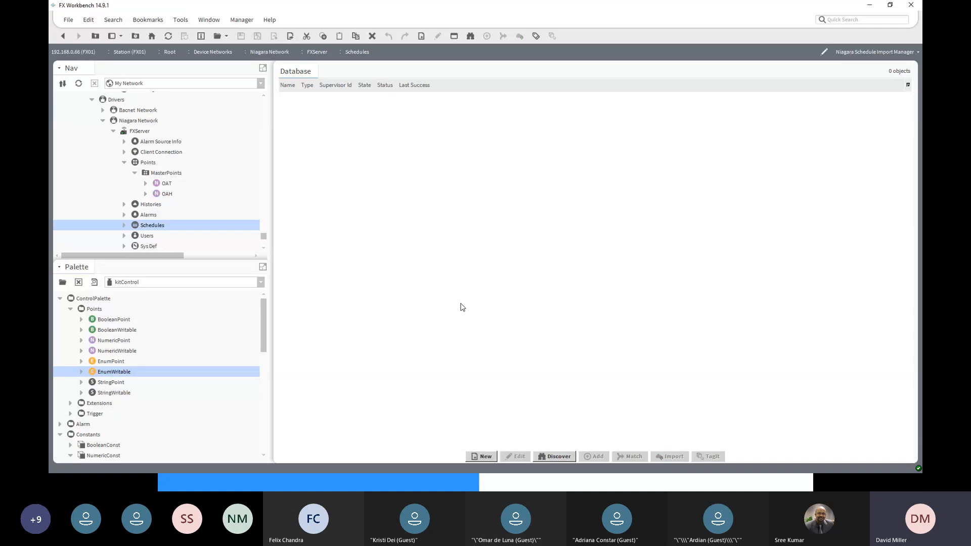
# - Discover the FXServer schedules and add MasterSchedule to the FX01 database with its default name and enabled setting
pyautogui.click(559, 456)
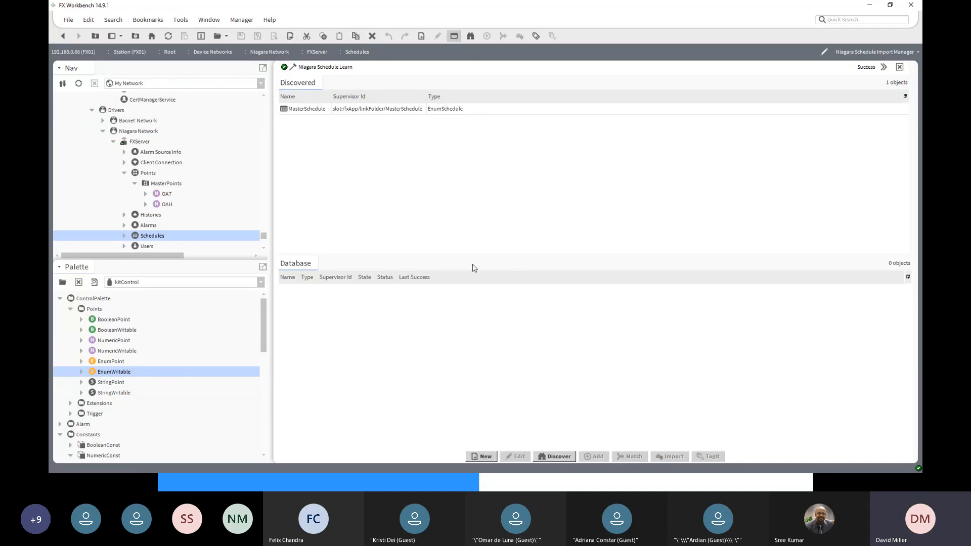
pyautogui.click(303, 110)
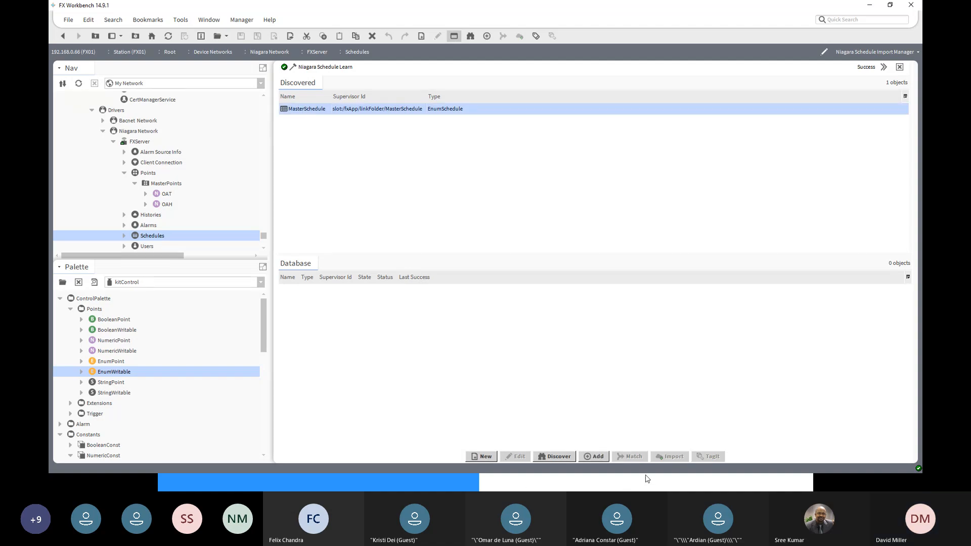
pyautogui.click(597, 457)
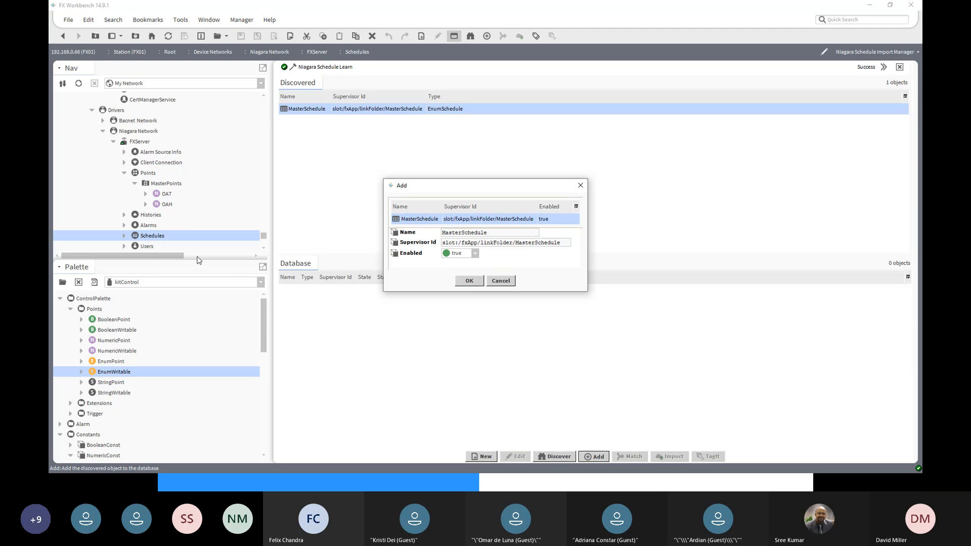
pyautogui.click(471, 281)
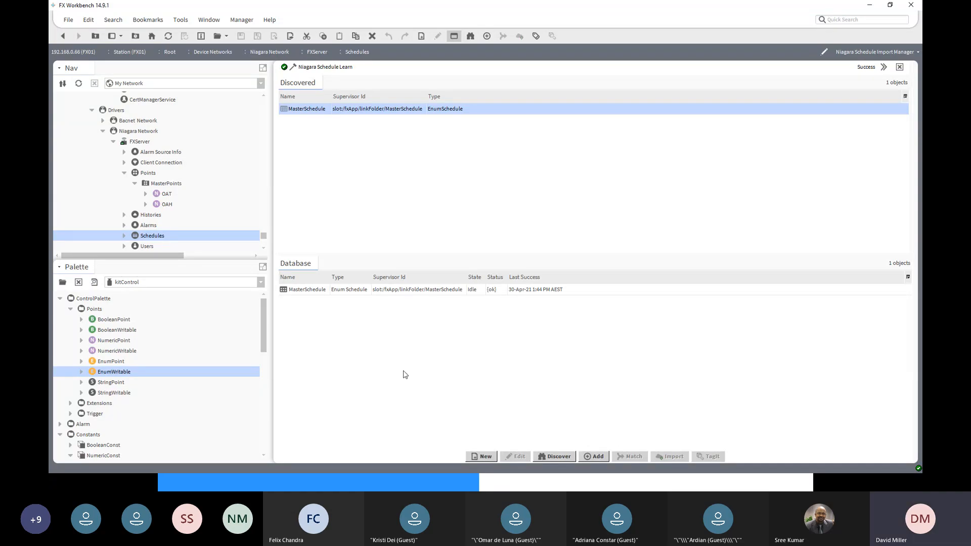
# - Open the imported MasterSchedule under FXServer's Schedules and check the Thursday and Wednesday events in its weekly schedule
pyautogui.click(122, 236)
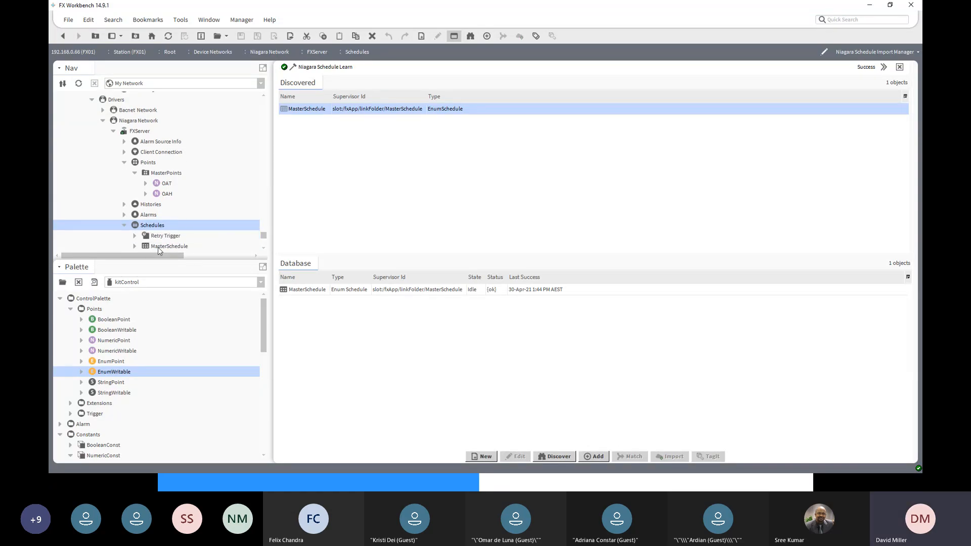
pyautogui.click(161, 247)
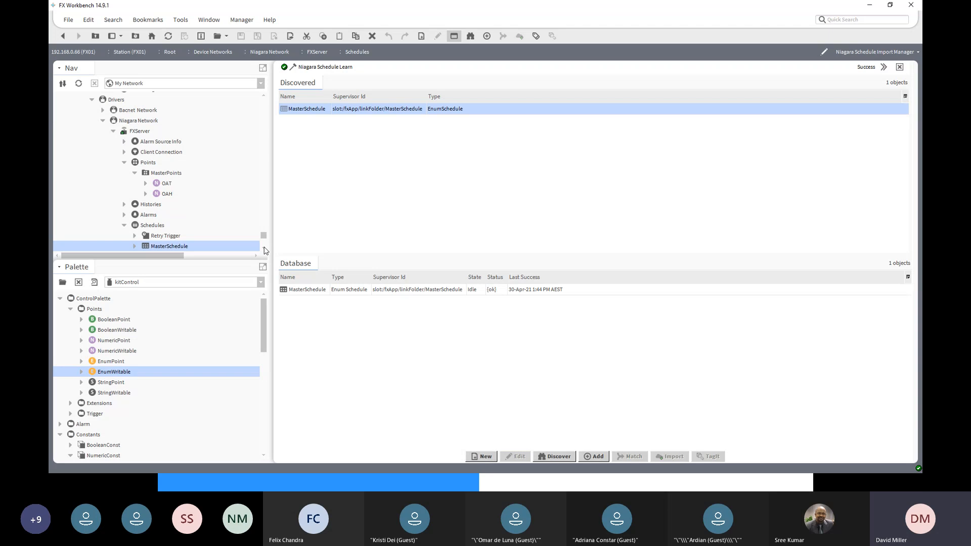
pyautogui.scroll(-2, 264, 250)
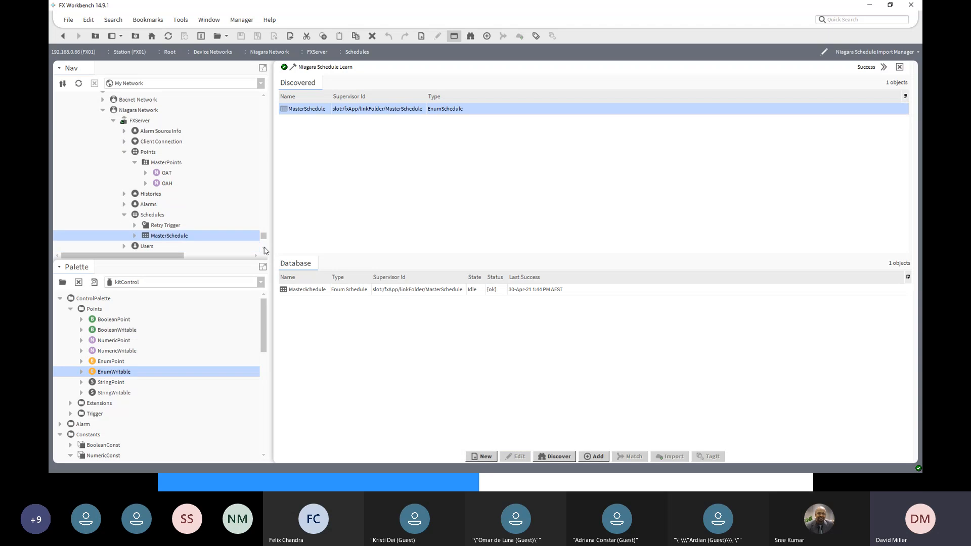
pyautogui.doubleClick(163, 226)
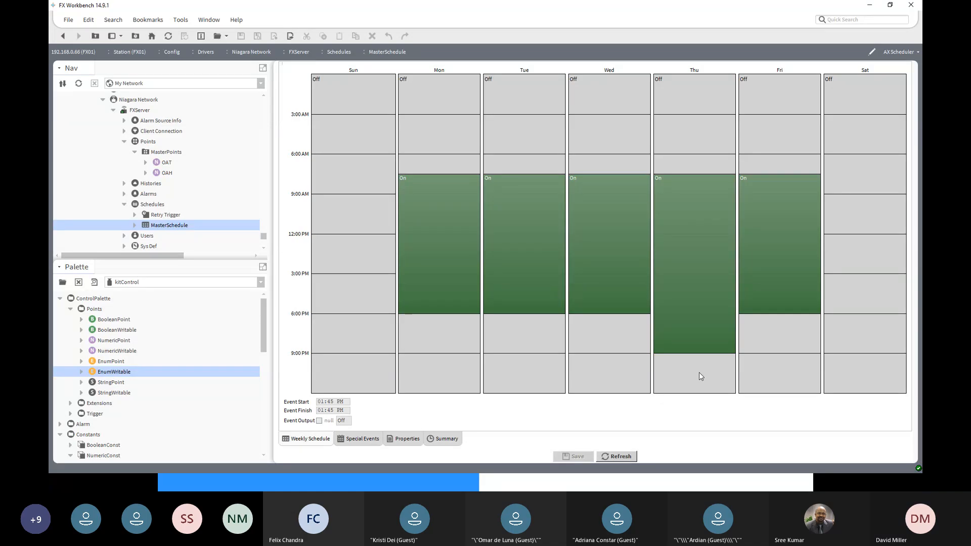
pyautogui.click(684, 294)
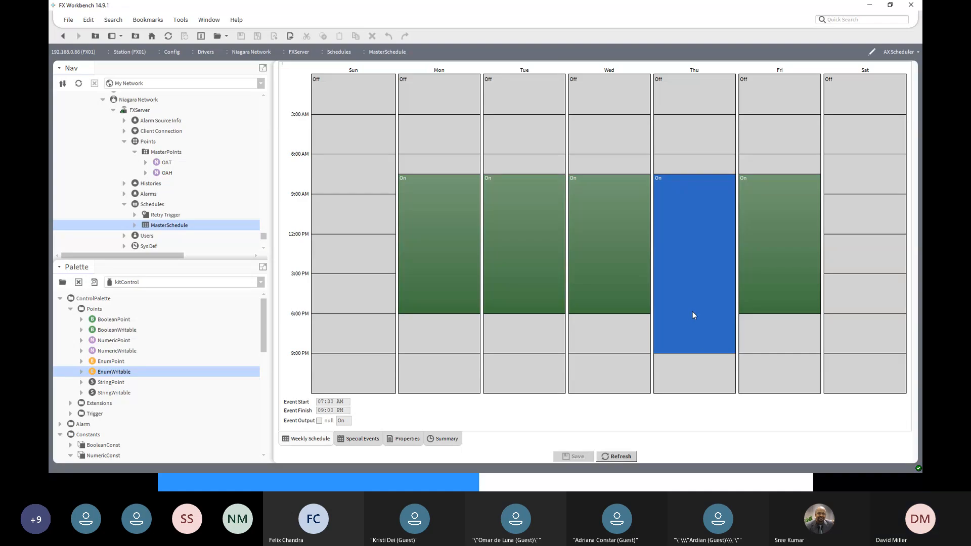
pyautogui.click(631, 303)
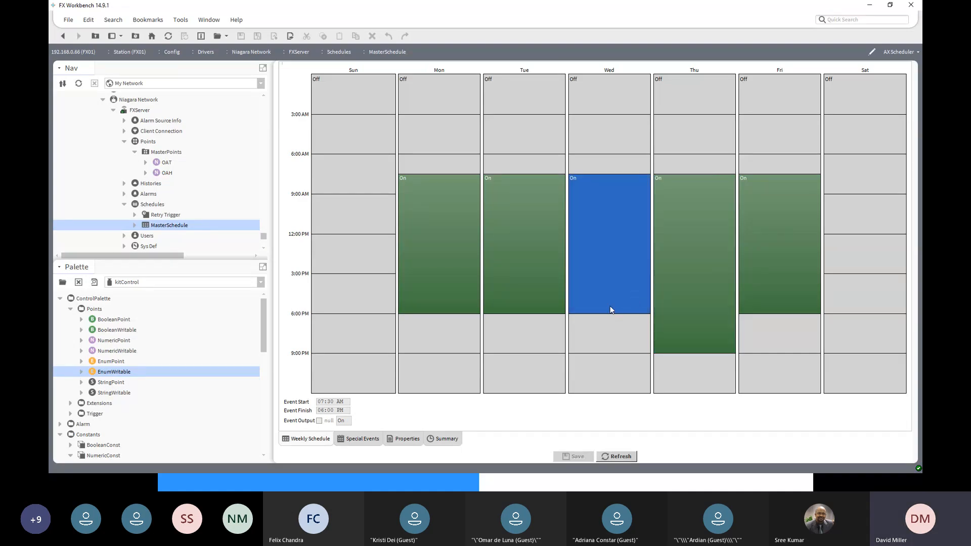
# - Check the Tuesday, Wednesday and Thursday events in the imported MasterSchedule's weekly schedule
pyautogui.click(486, 265)
pyautogui.click(463, 262)
pyautogui.click(535, 274)
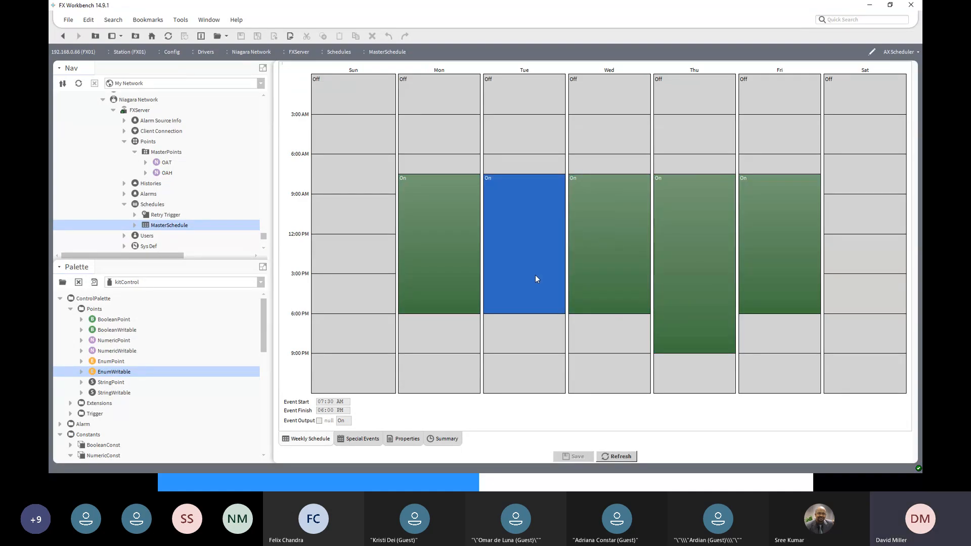
pyautogui.click(612, 273)
pyautogui.click(687, 270)
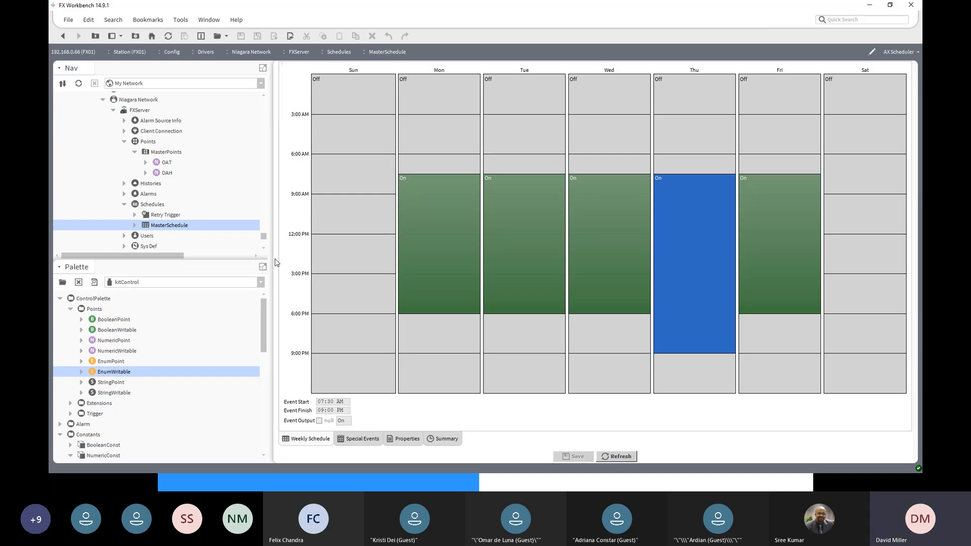
# - Open MasterSchedule in FXServer's Link Folder, shorten the Friday event to finish at 03:30 PM, and save
pyautogui.moveTo(264, 239); pyautogui.dragTo(258, 212)
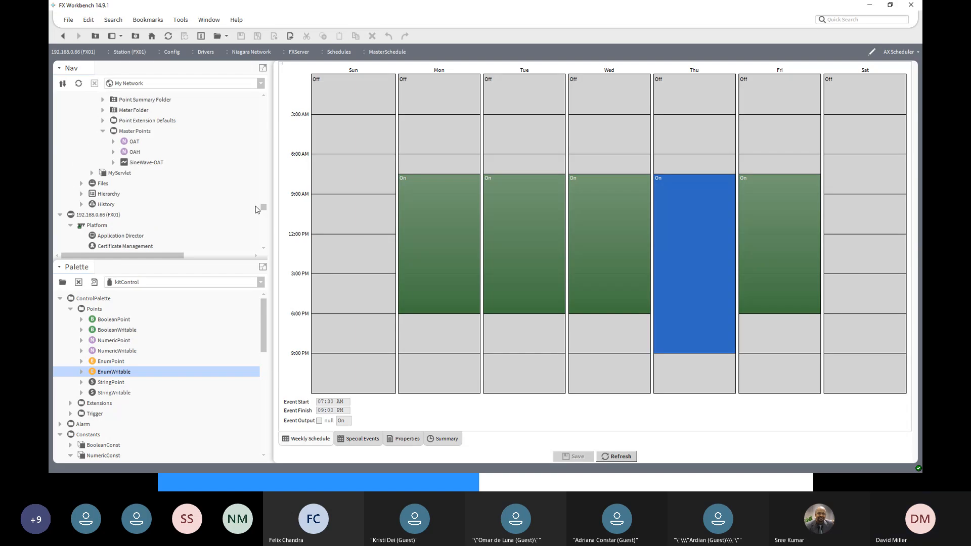
pyautogui.scroll(4, 196, 195)
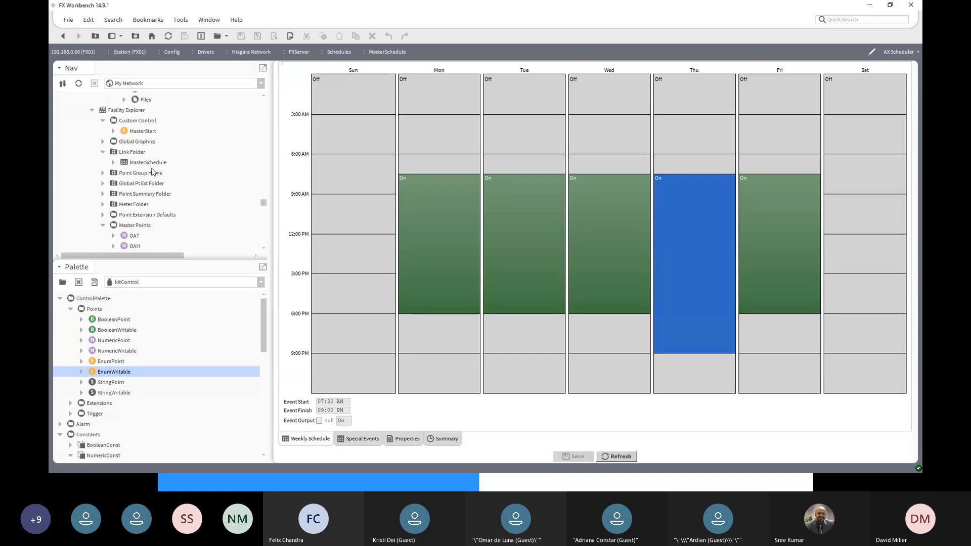
pyautogui.click(149, 162)
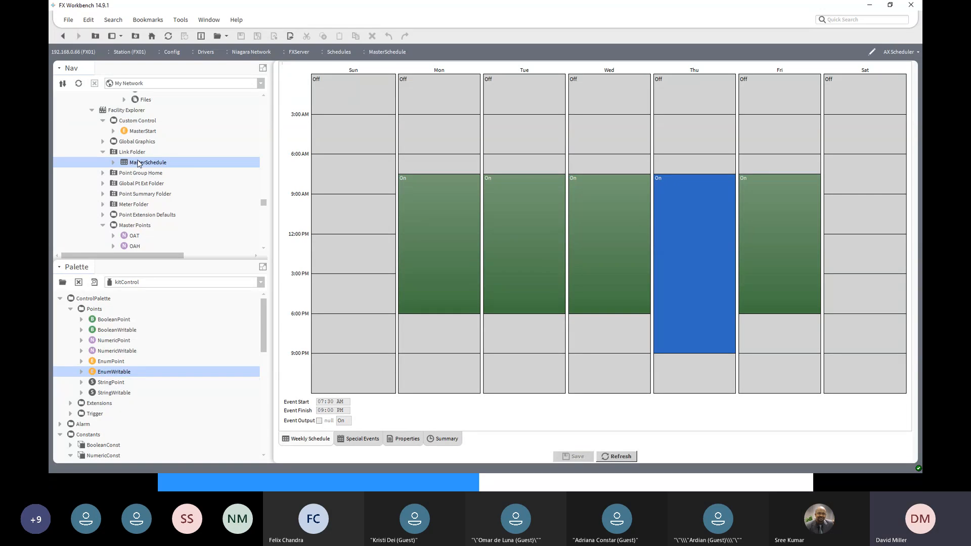
pyautogui.doubleClick(138, 163)
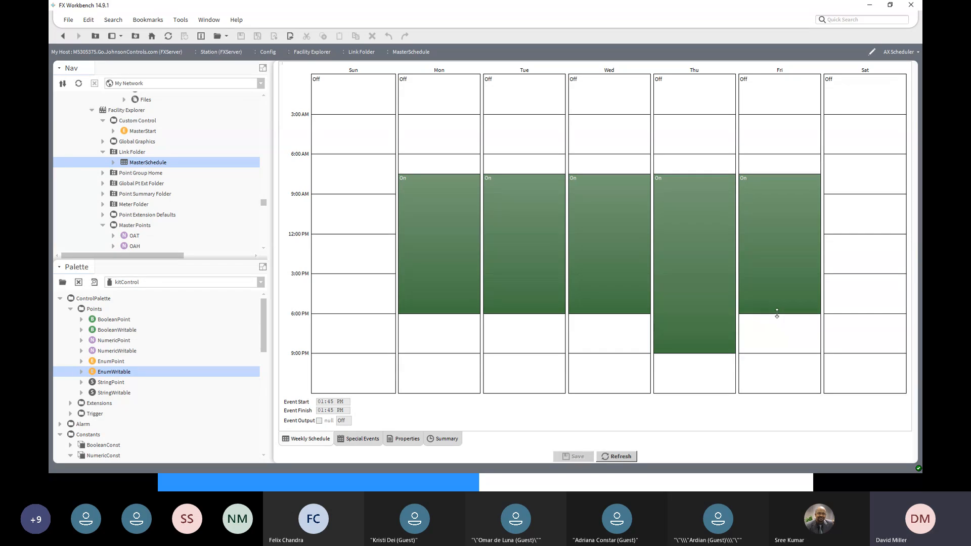
pyautogui.moveTo(776, 314); pyautogui.dragTo(777, 281)
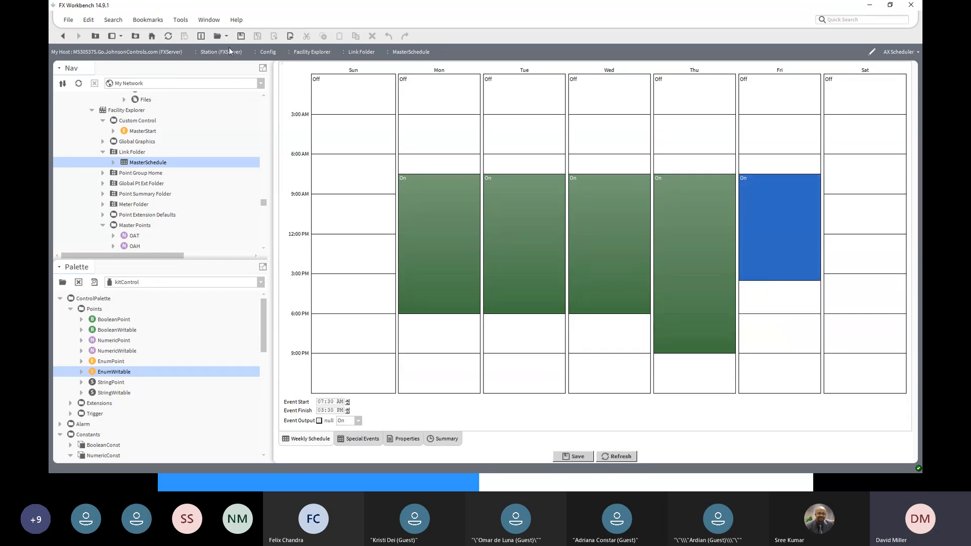
pyautogui.click(241, 37)
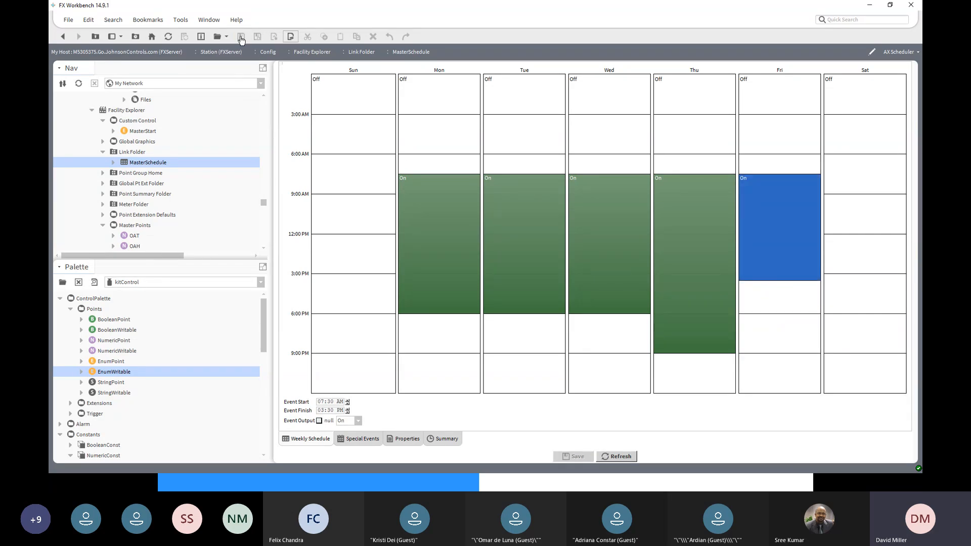
# - In the property sheet of FX01's imported MasterSchedule, set the import extension's execution trigger mode to Interval of 1 minute and save
pyautogui.click(64, 36)
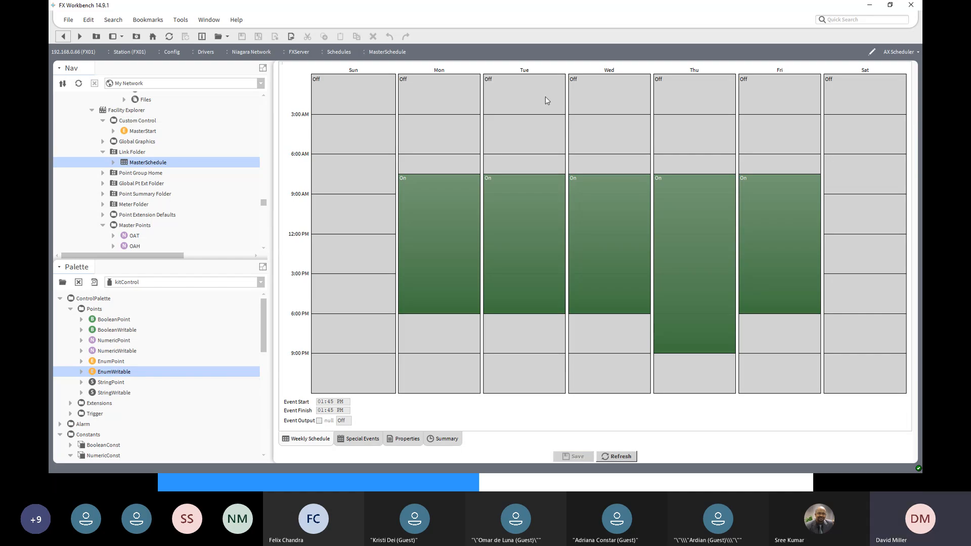
pyautogui.click(900, 54)
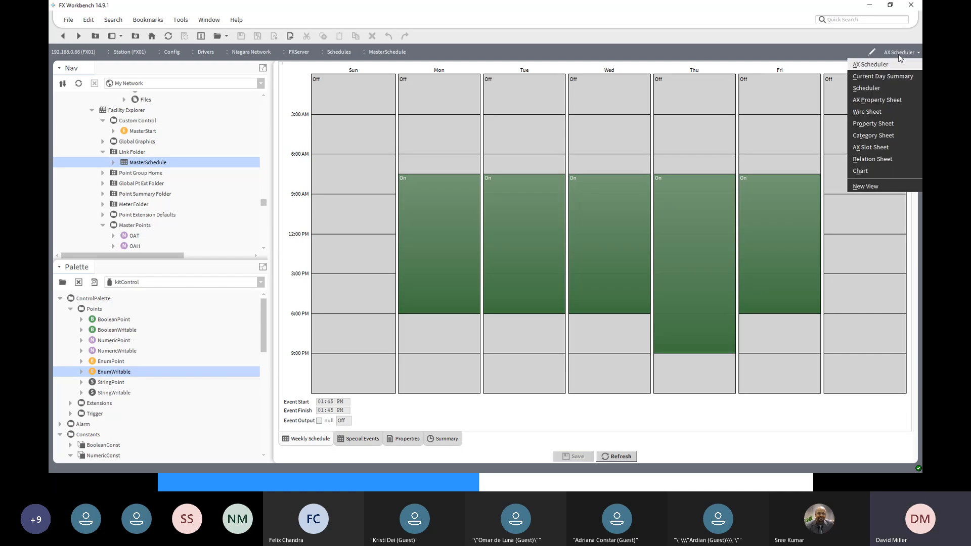
pyautogui.click(883, 101)
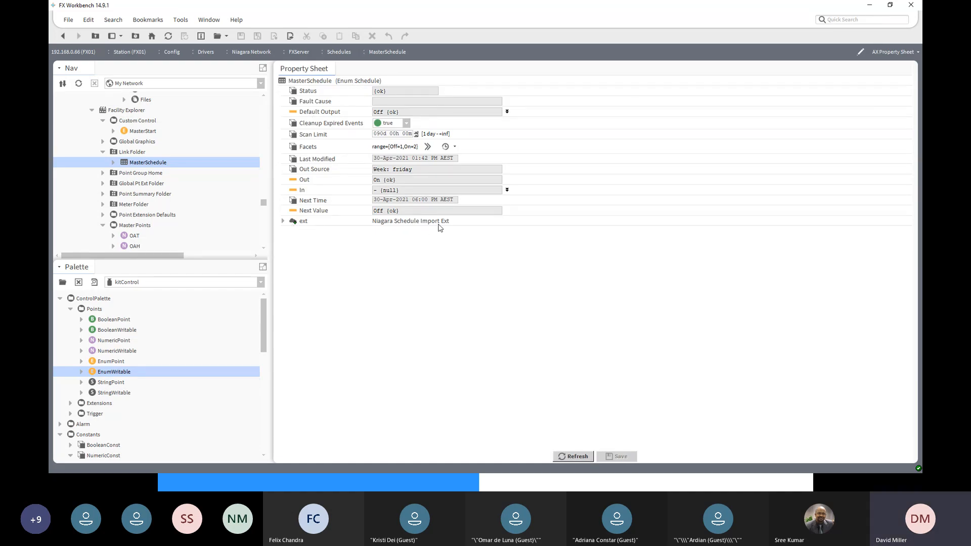
pyautogui.click(283, 222)
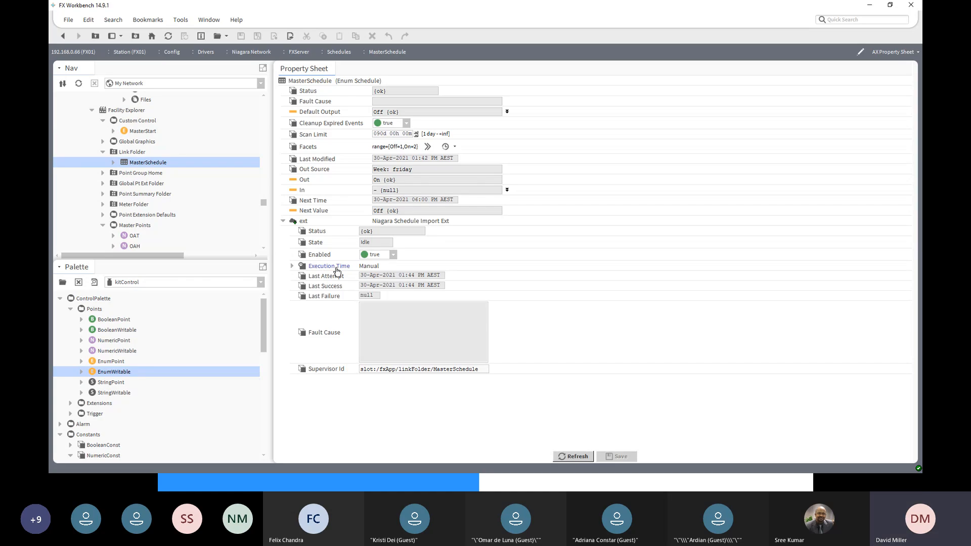
pyautogui.click(292, 267)
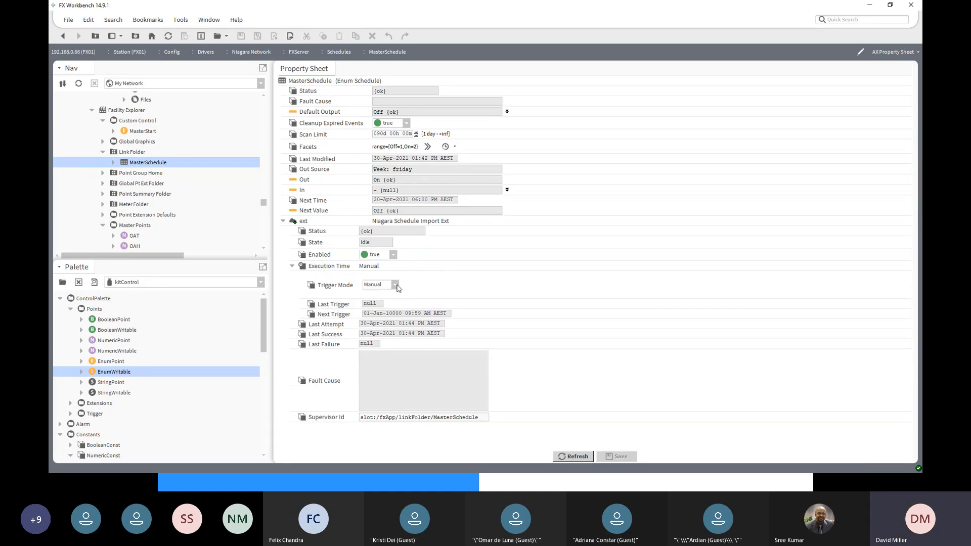
pyautogui.click(397, 286)
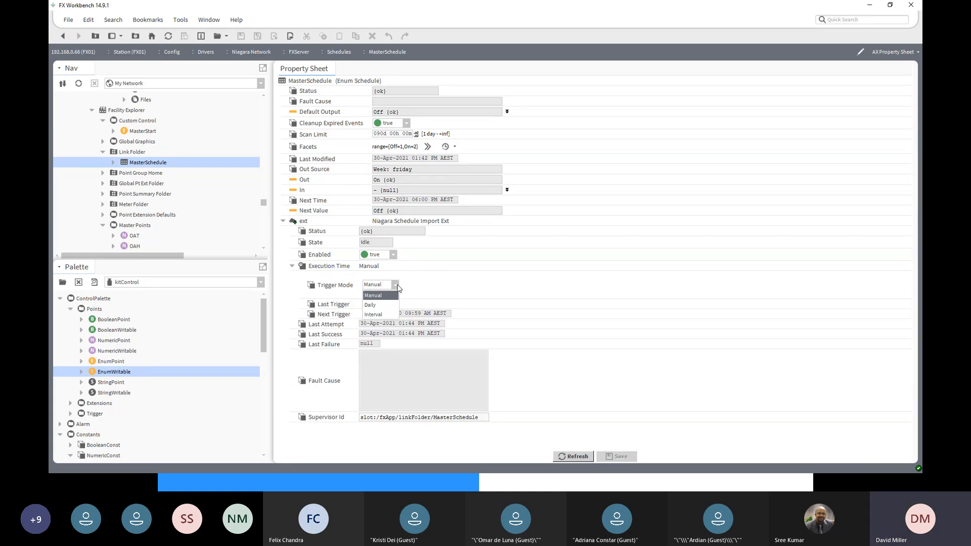
pyautogui.click(385, 315)
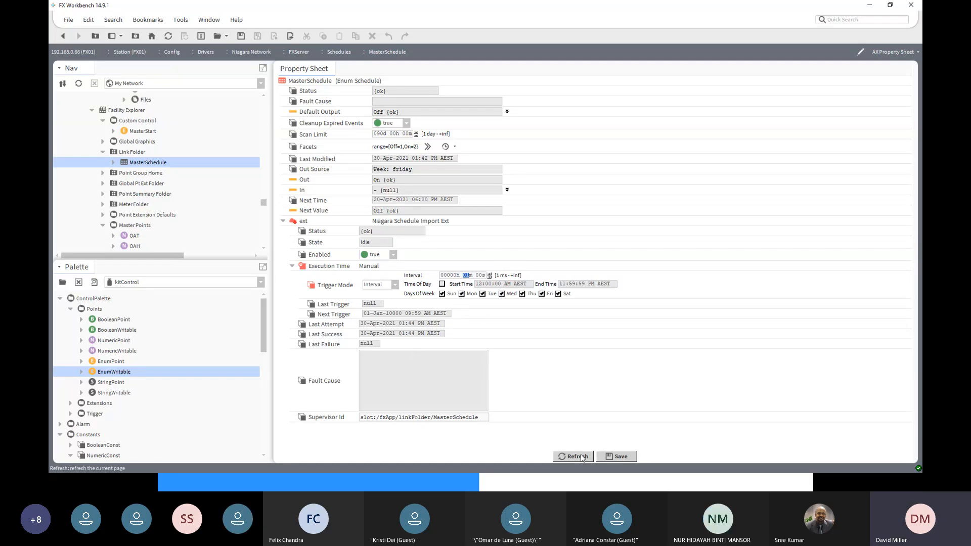
pyautogui.click(617, 459)
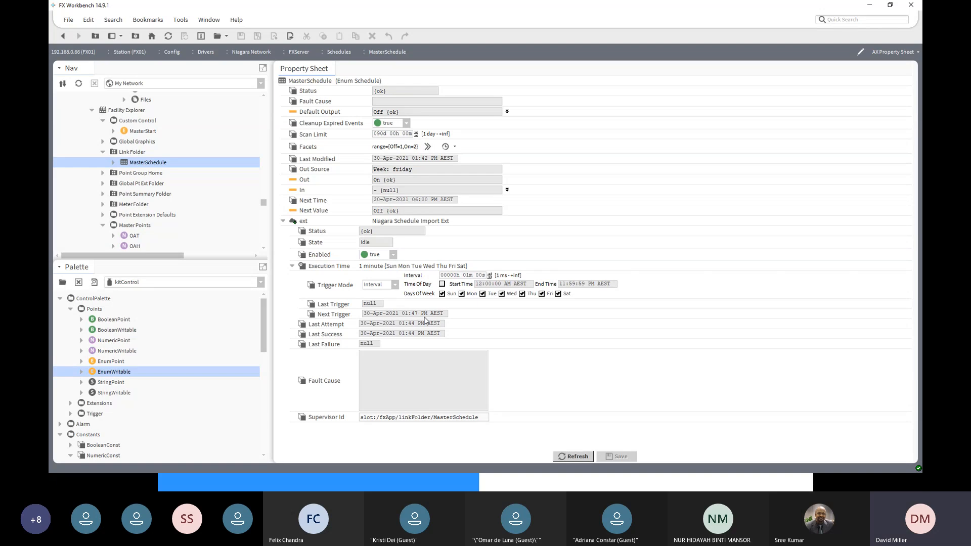
# - Return to the imported MasterSchedule's weekly view and collapse FX01's Platform and Services branches in the navigation tree
pyautogui.click(68, 41)
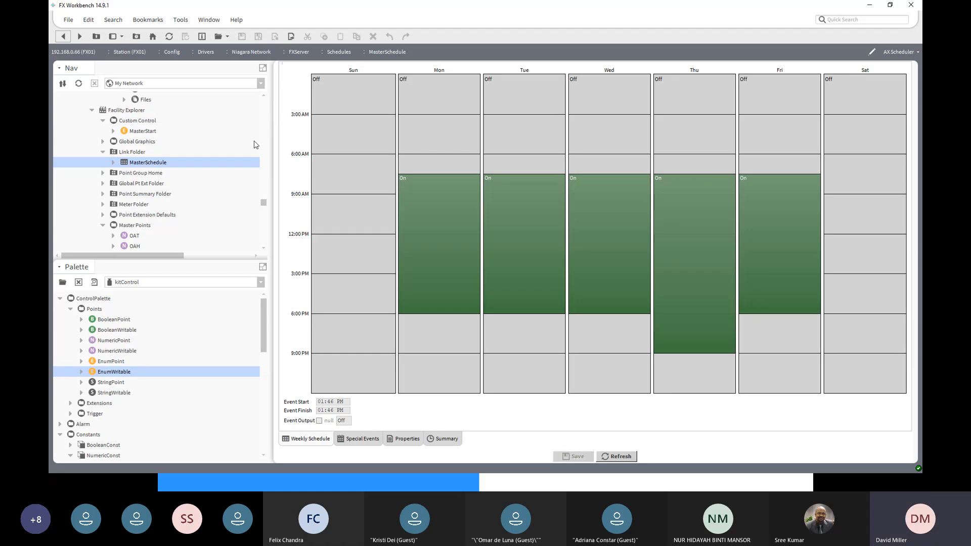
pyautogui.click(264, 94)
pyautogui.click(265, 94)
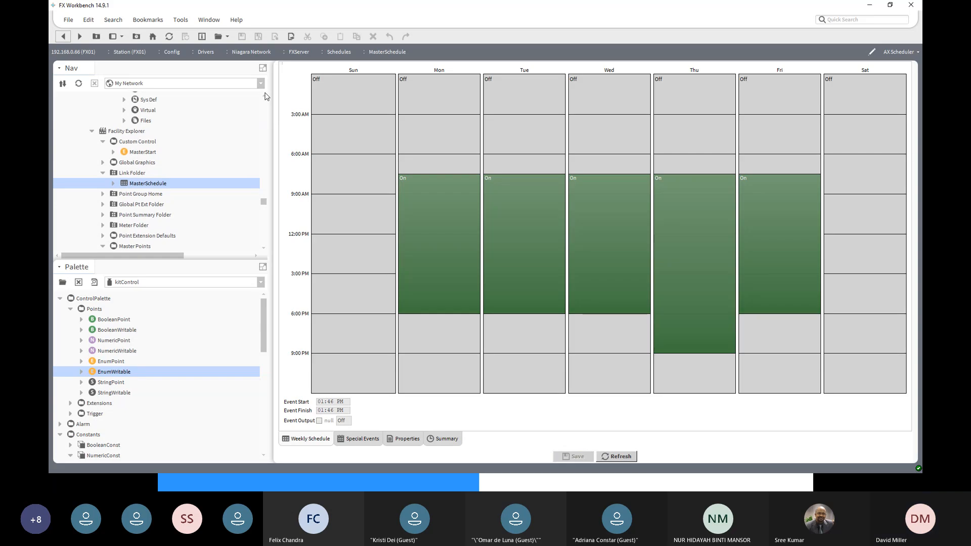
pyautogui.click(264, 94)
pyautogui.click(265, 94)
pyautogui.click(265, 94)
pyautogui.click(265, 94)
pyautogui.click(264, 94)
pyautogui.scroll(-5, 263, 132)
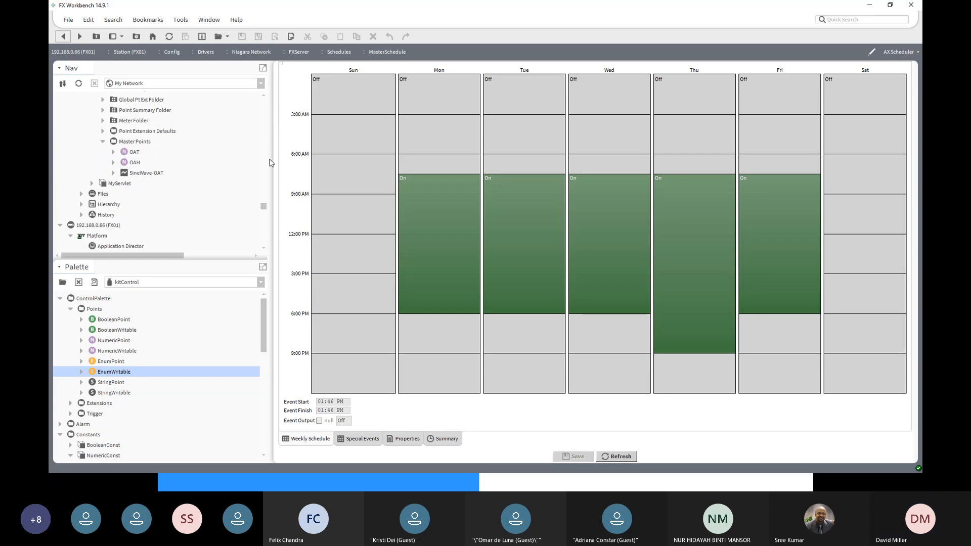
pyautogui.click(100, 226)
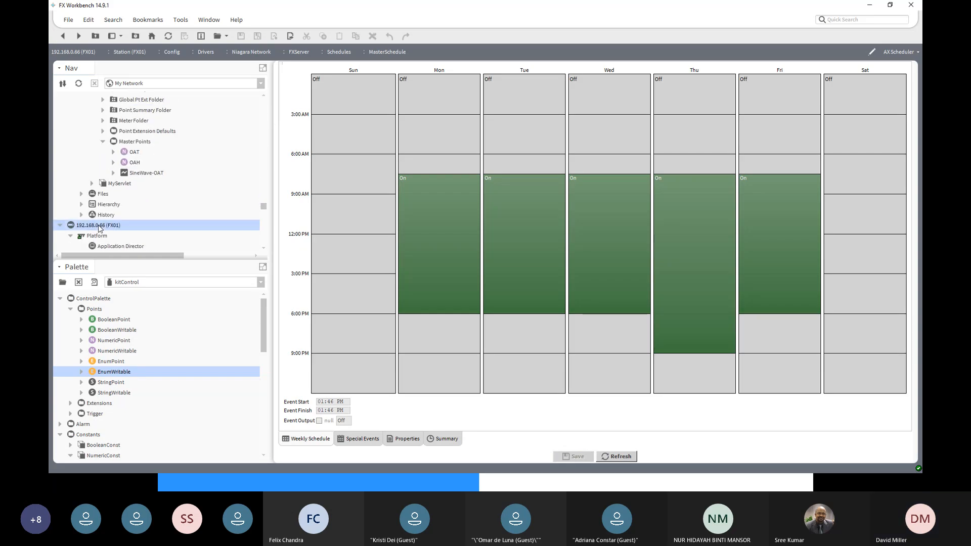
pyautogui.click(263, 248)
pyautogui.scroll(-5, 265, 251)
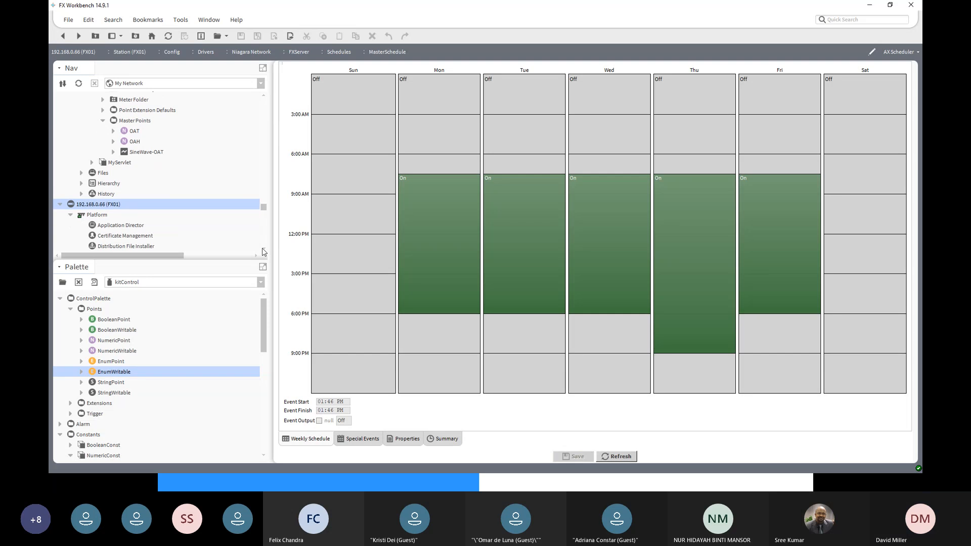
pyautogui.click(263, 248)
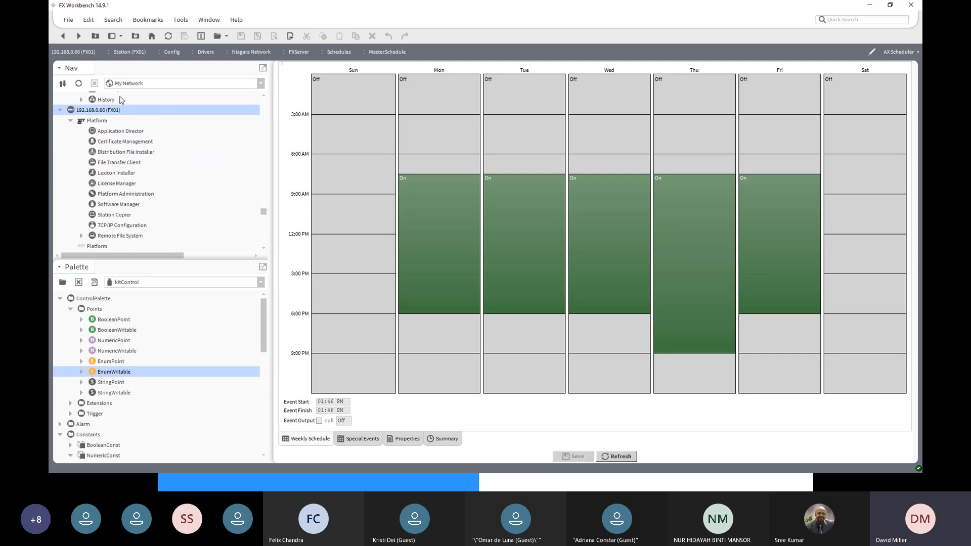
pyautogui.click(71, 121)
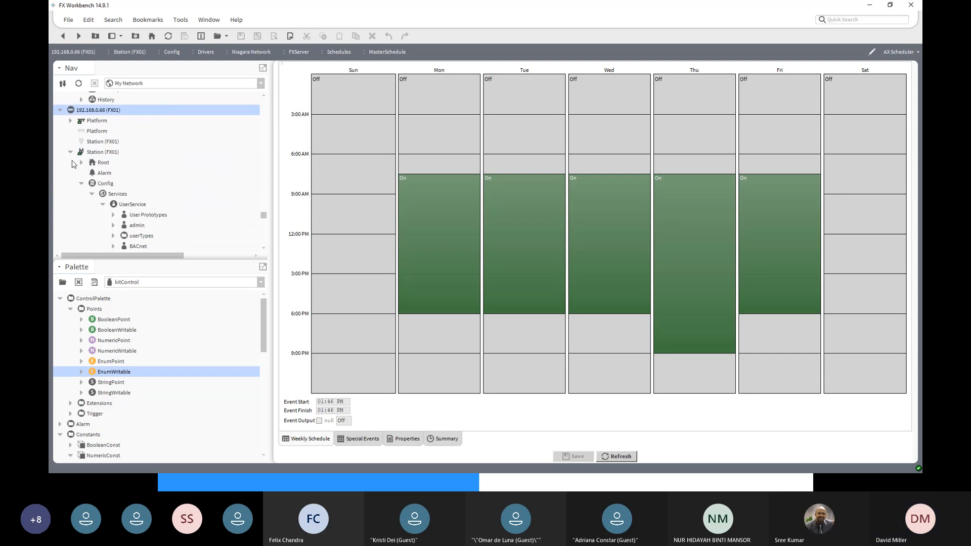
pyautogui.click(92, 197)
# - Link-mark the imported MasterSchedule under the Niagara Network's FXServer Schedules in FX01
pyautogui.scroll(-2, 149, 233)
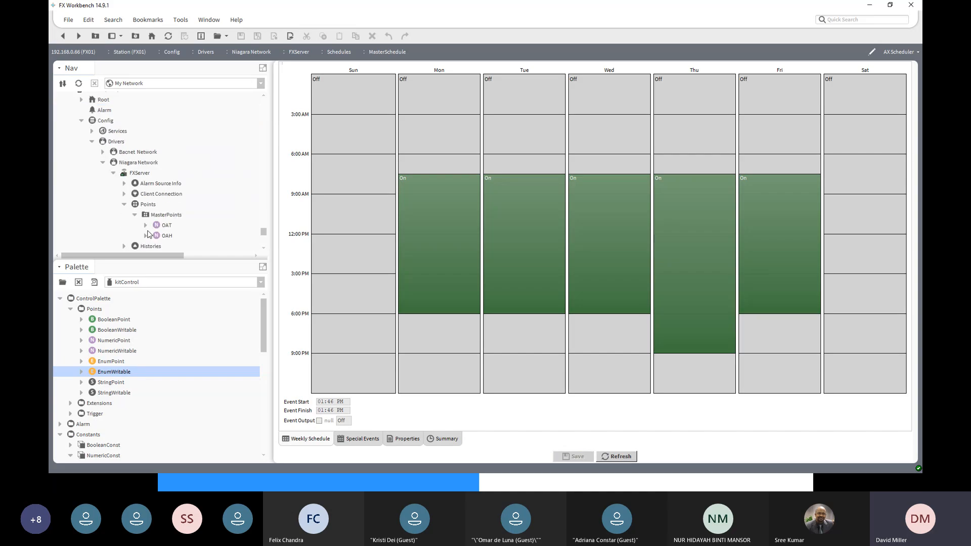
pyautogui.scroll(-4, 144, 221)
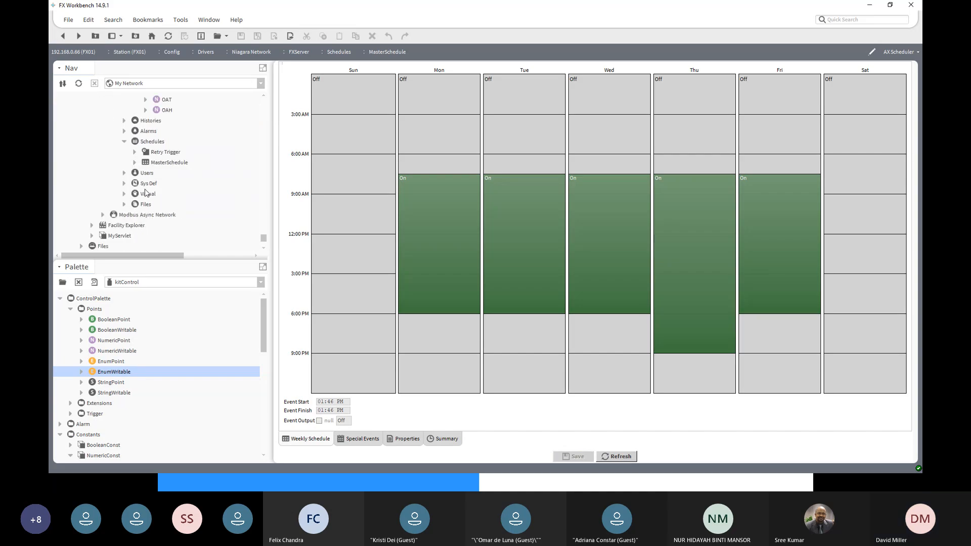
pyautogui.click(161, 165)
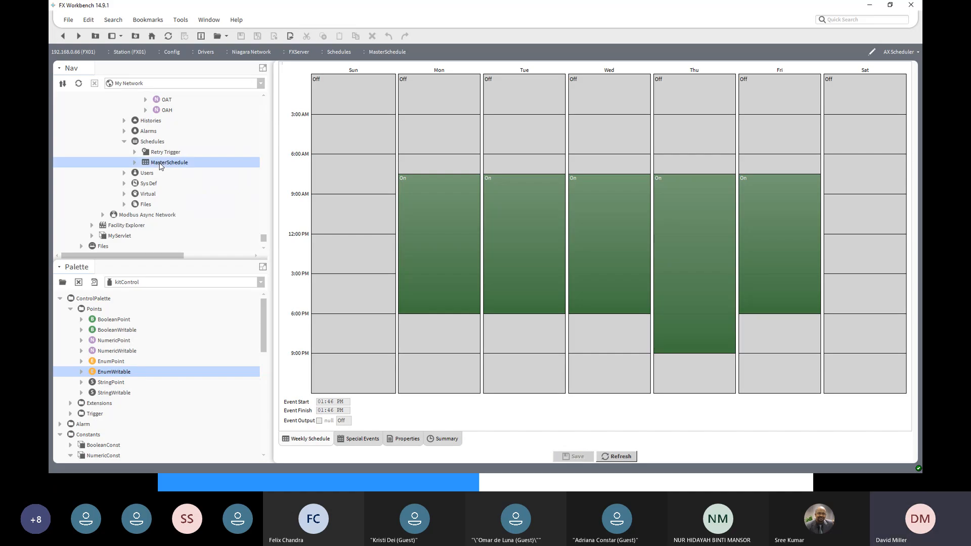
pyautogui.rightClick(160, 165)
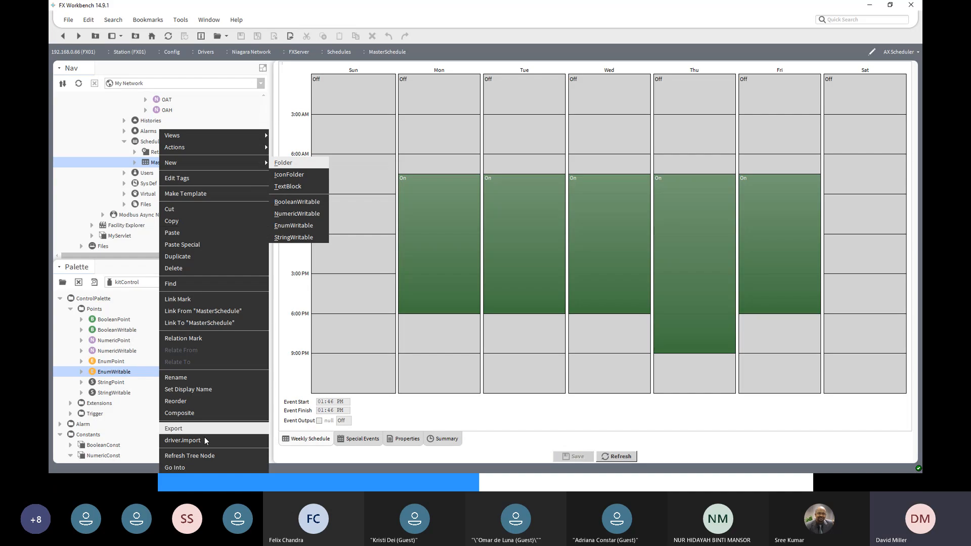
pyautogui.click(180, 300)
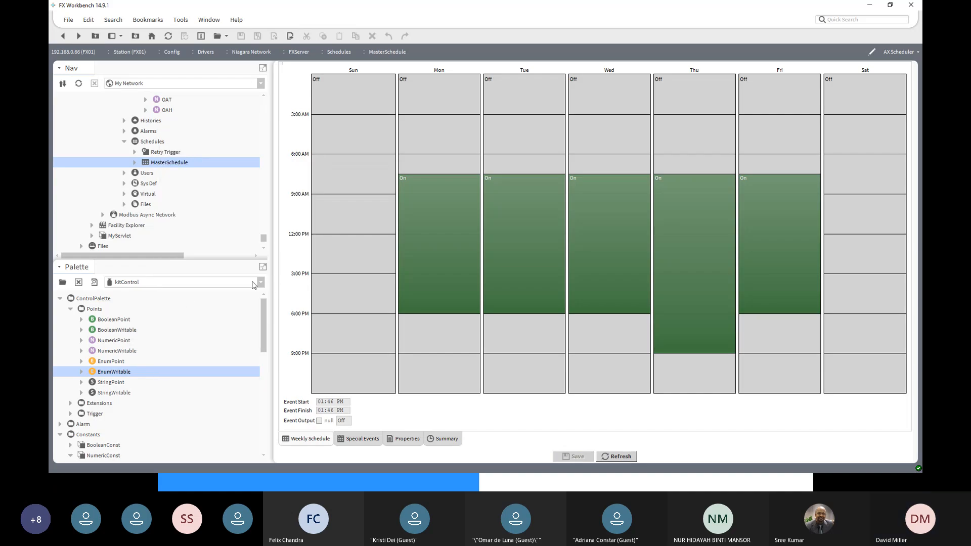
# - Expand FX01's Bacnet Network and start a link from the marked MasterSchedule to the AHU's SF-C point
pyautogui.scroll(3, 248, 141)
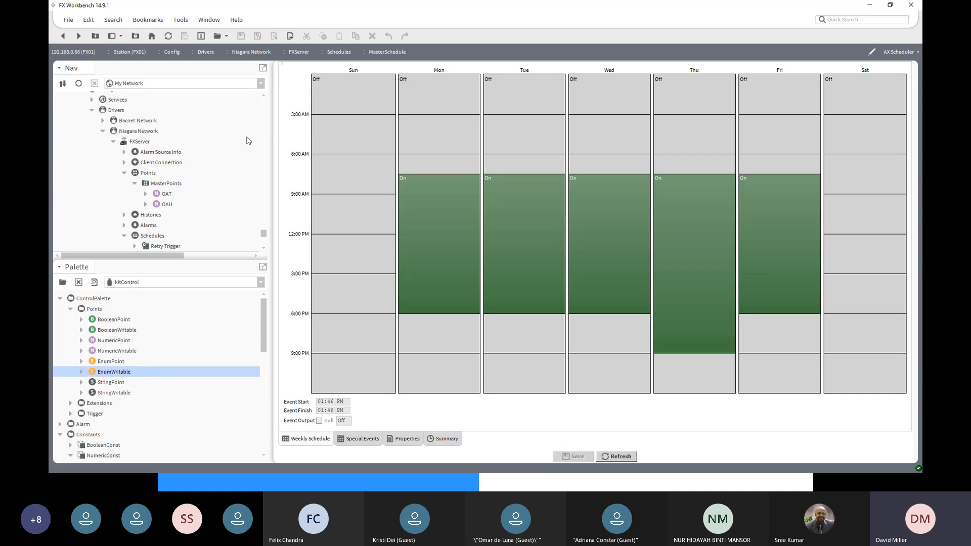
pyautogui.click(102, 121)
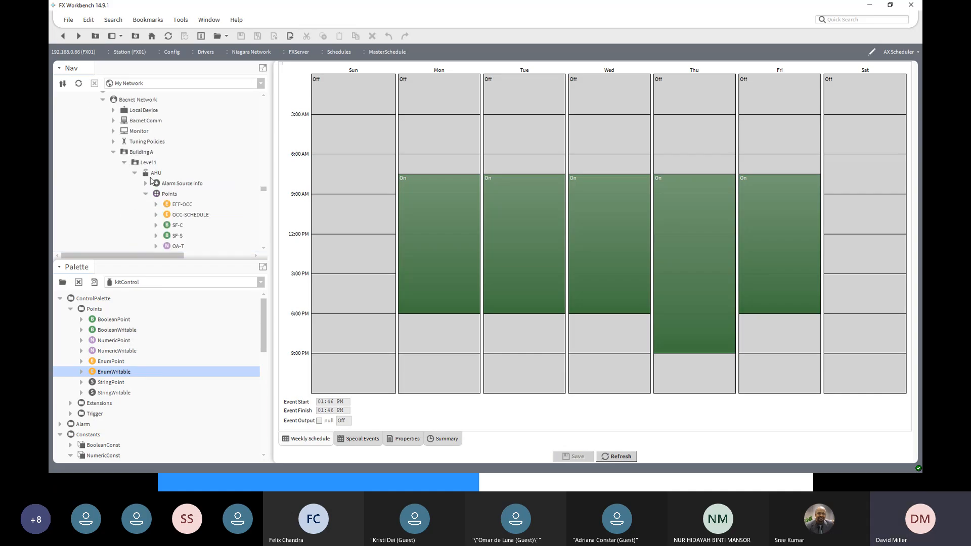
pyautogui.click(152, 175)
pyautogui.scroll(-2, 203, 233)
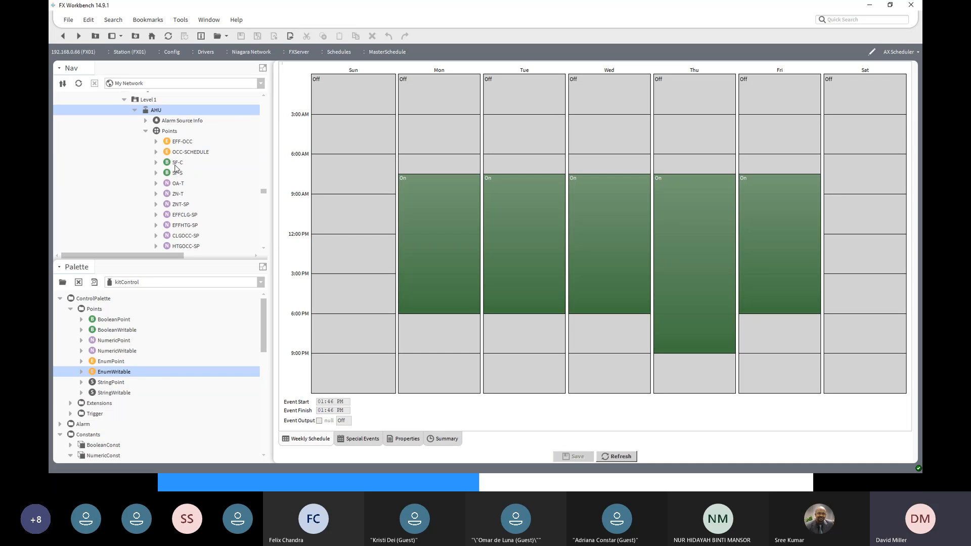
pyautogui.click(174, 164)
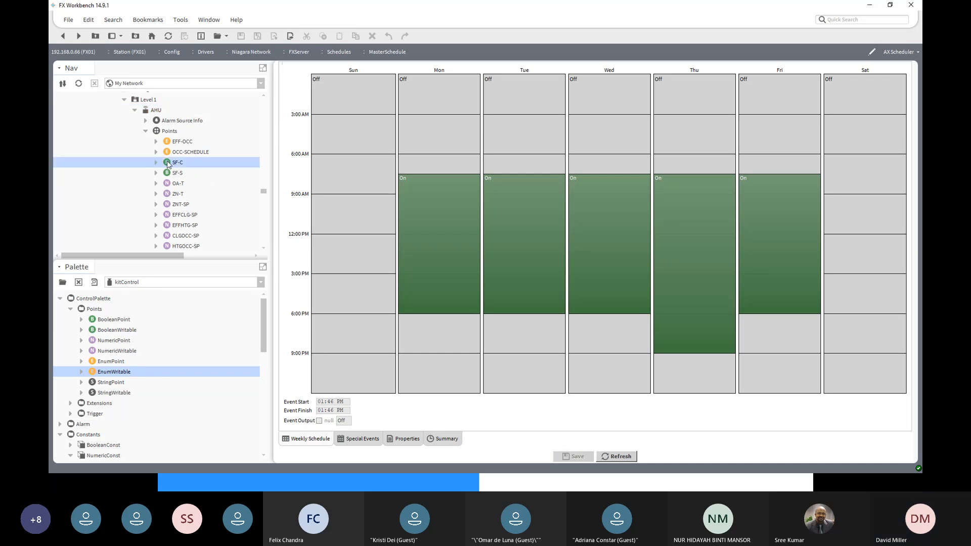
pyautogui.rightClick(168, 164)
pyautogui.moveTo(167, 160)
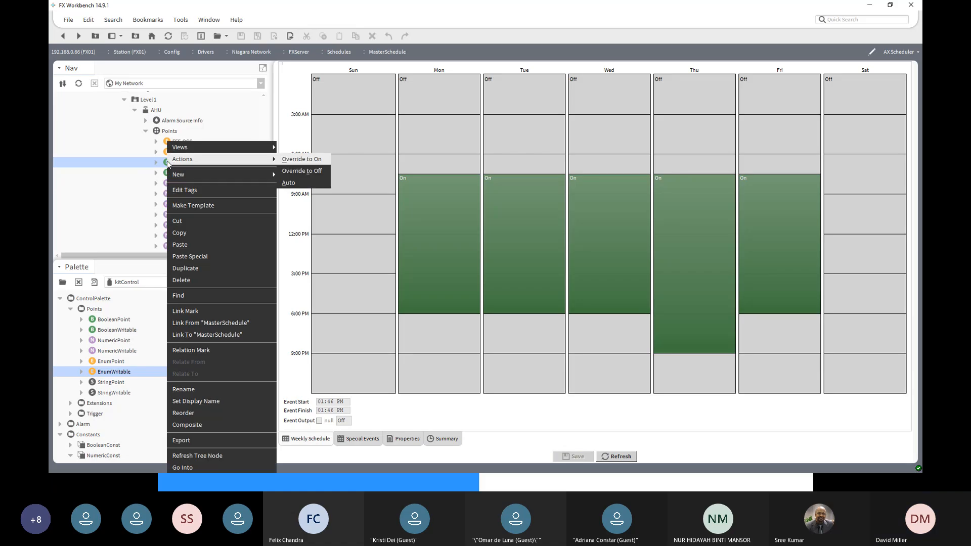
pyautogui.click(208, 323)
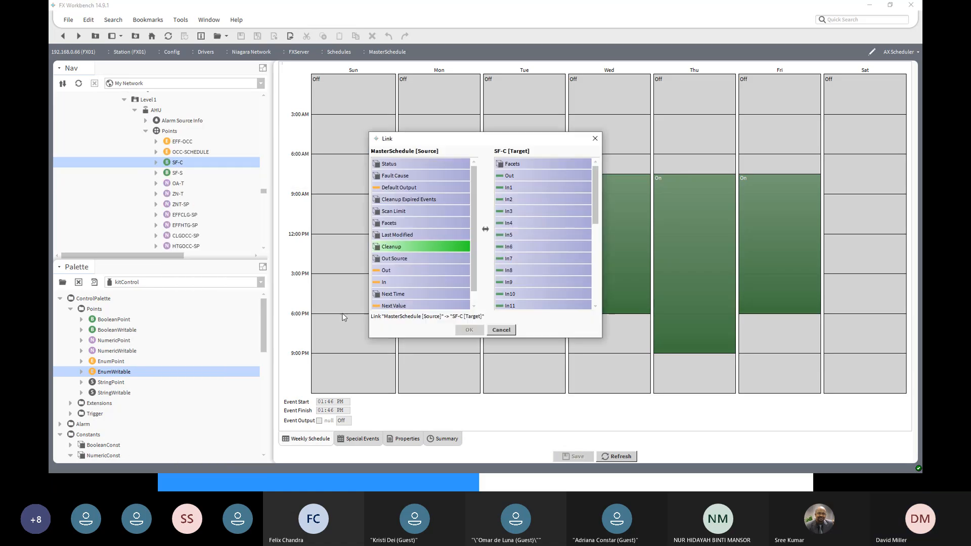
# - Link MasterSchedule's Out slot to SF-C's In16 slot and confirm the link
pyautogui.click(413, 271)
pyautogui.click(553, 285)
pyautogui.scroll(-2, 553, 285)
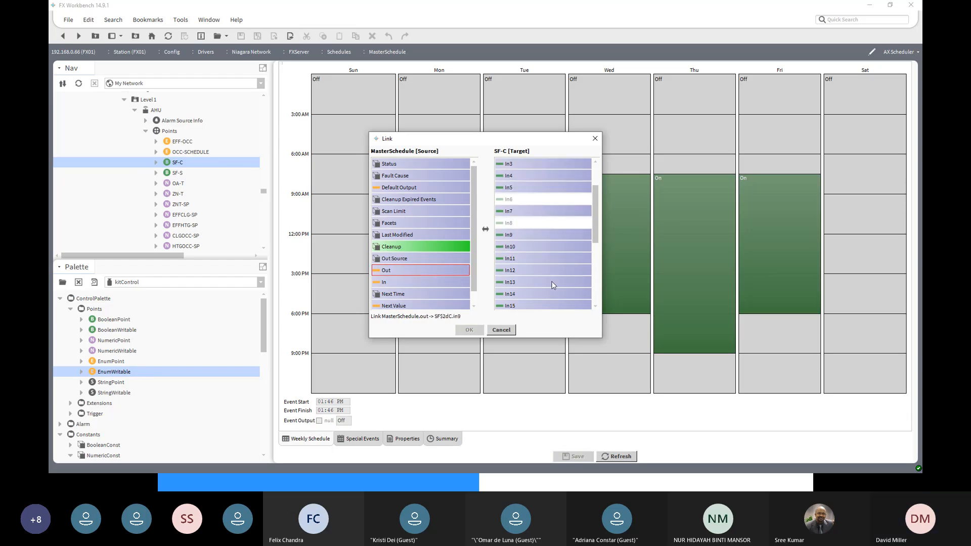
pyautogui.scroll(-2, 552, 285)
pyautogui.click(538, 283)
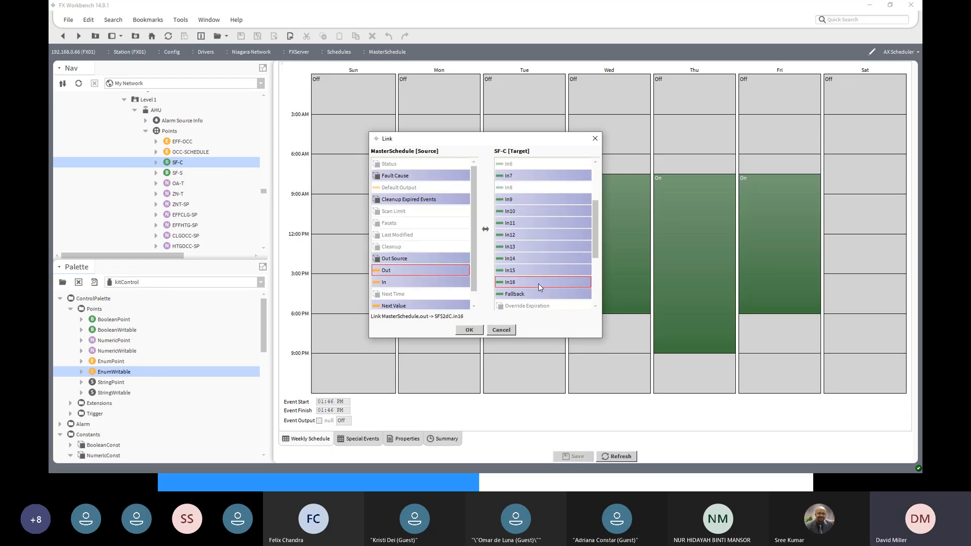
pyautogui.click(471, 330)
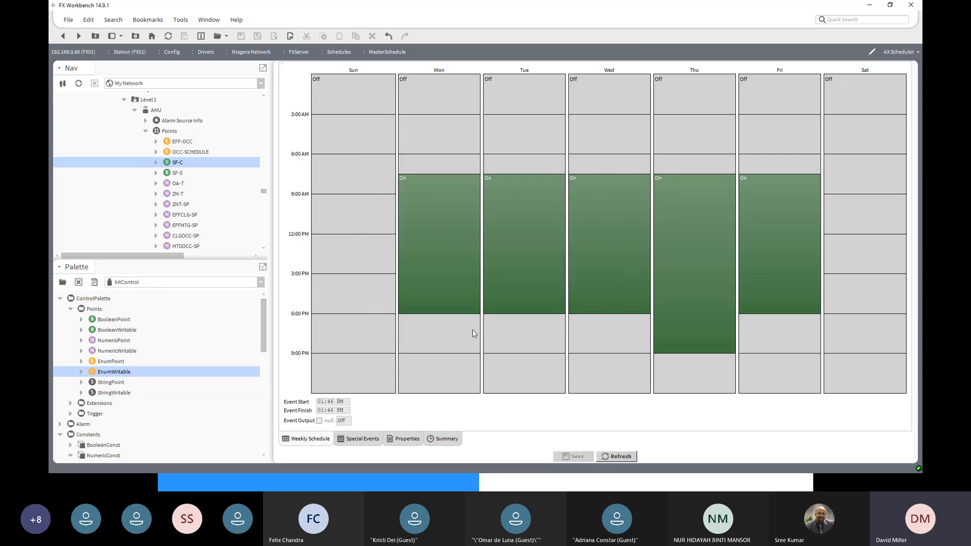
# - Examine SF-C's inputs in its property sheet, return to the imported MasterSchedule, and inspect its Friday event
pyautogui.doubleClick(177, 162)
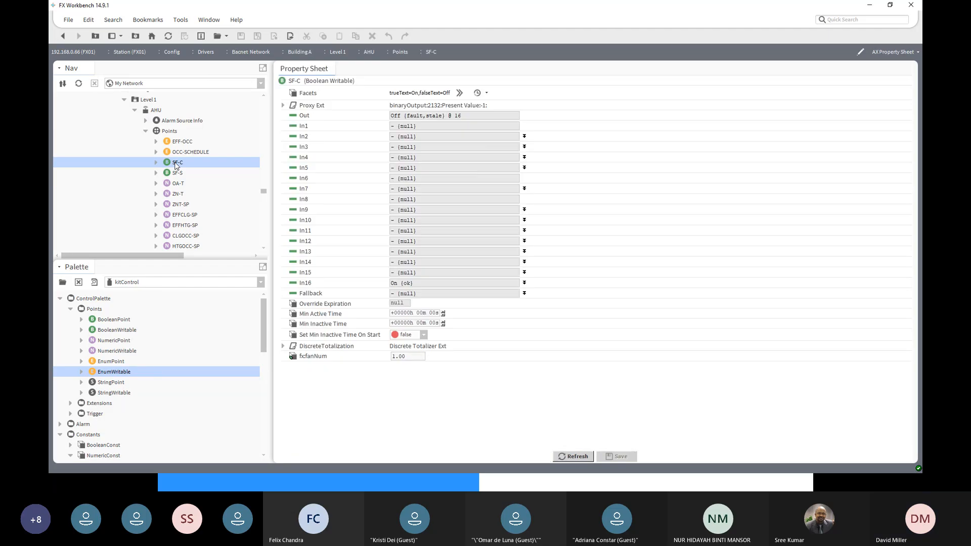
pyautogui.click(63, 36)
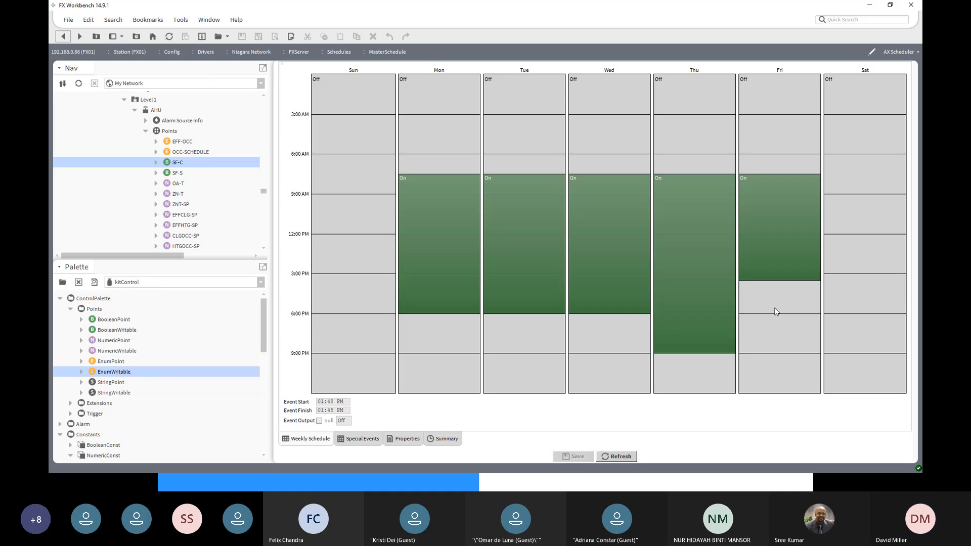
pyautogui.click(760, 278)
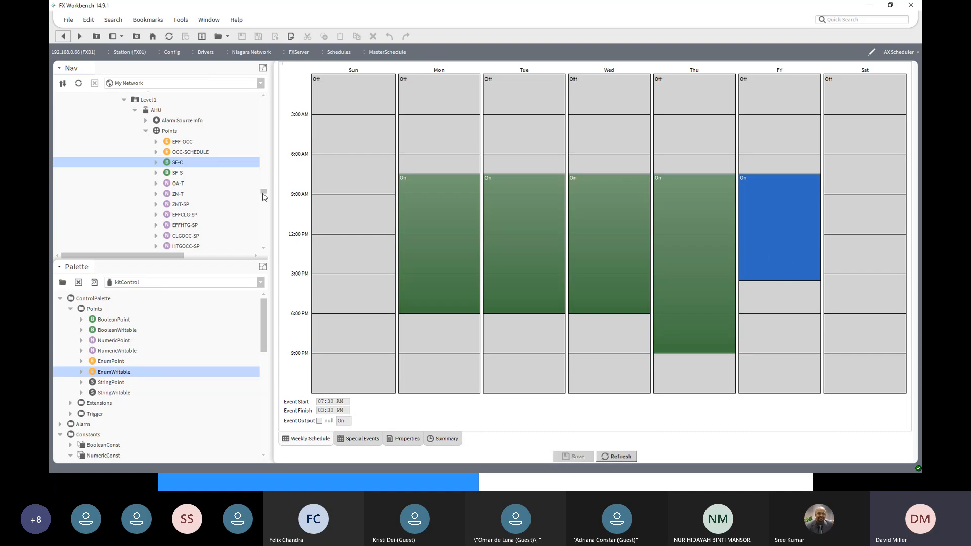
# - Open MasterSchedule in FXServer's Link Folder and shorten the Friday event to finish at 02:00 PM
pyautogui.moveTo(264, 197); pyautogui.dragTo(265, 181)
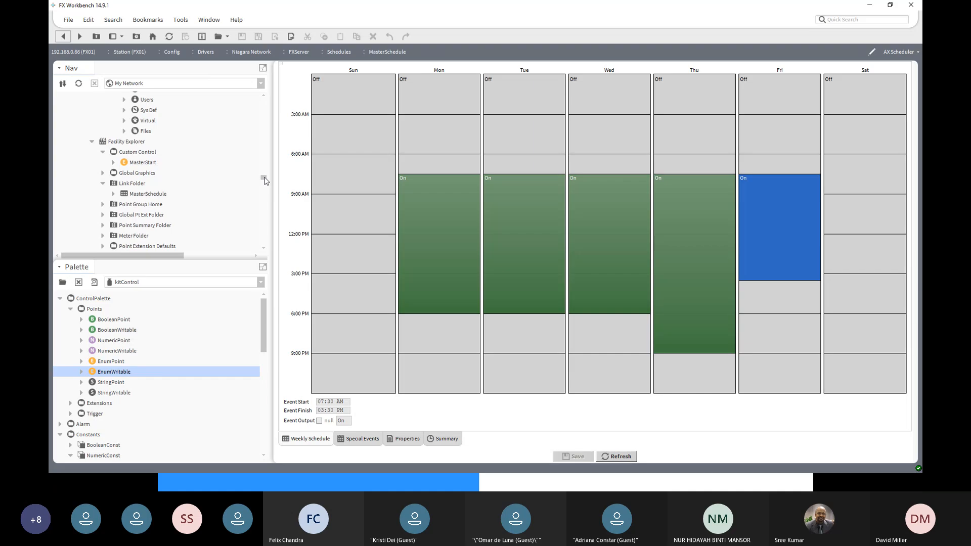
pyautogui.click(136, 196)
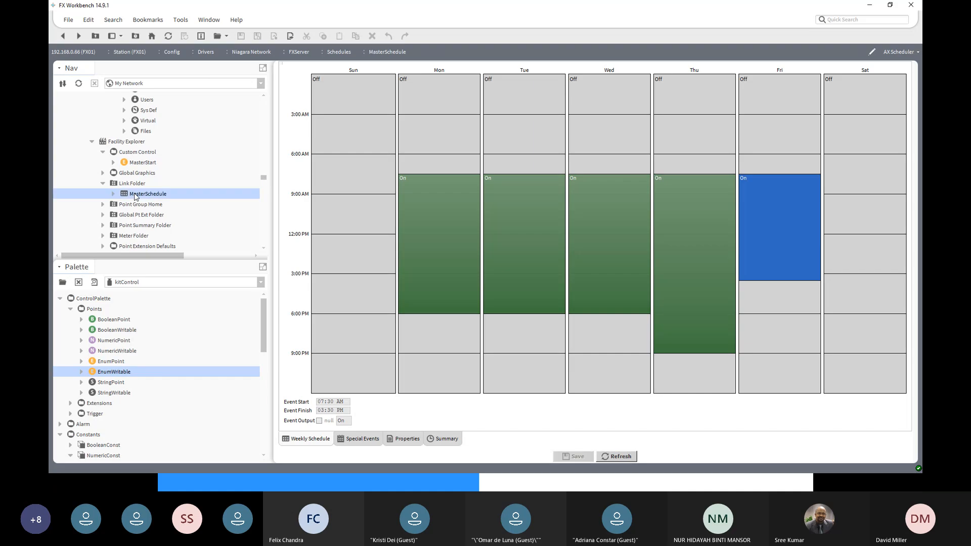
pyautogui.doubleClick(141, 197)
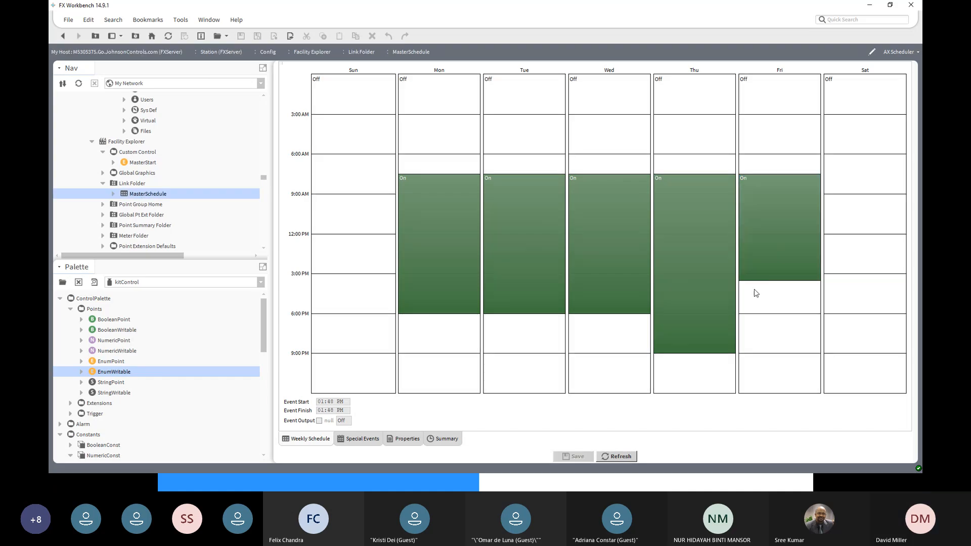
pyautogui.click(784, 279)
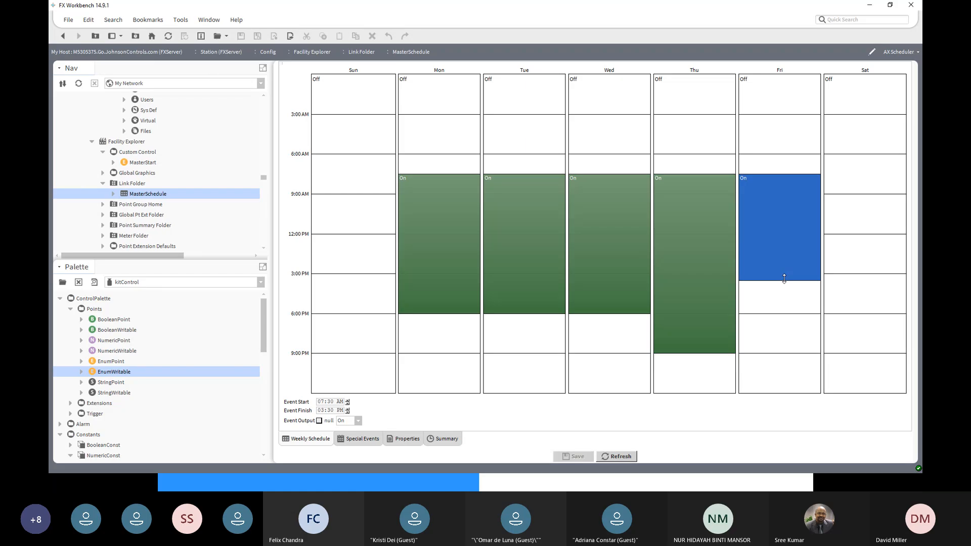
pyautogui.moveTo(784, 279)
pyautogui.mouseDown()
pyautogui.moveTo(782, 233)
pyautogui.moveTo(784, 261)
pyautogui.mouseUp()
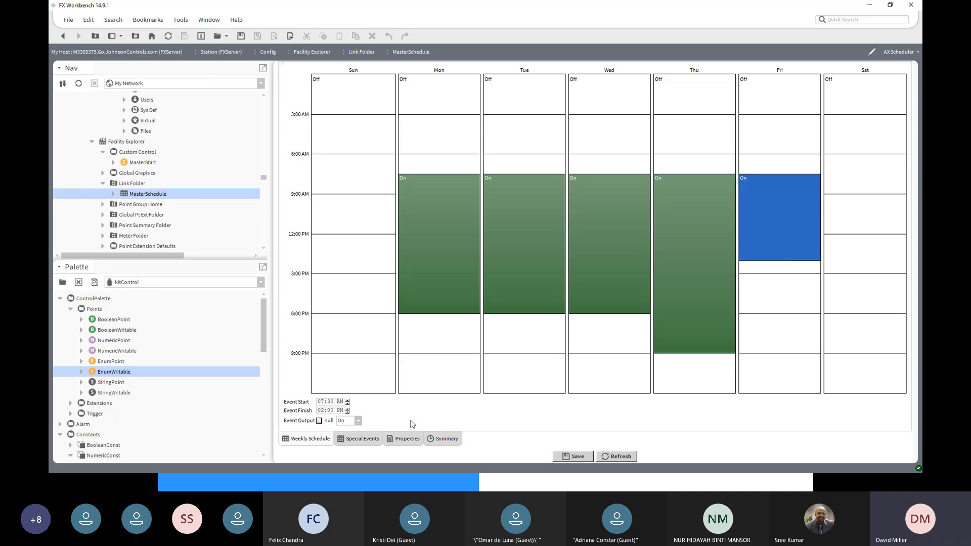
# - Set the Friday event's finish time to 01:55 PM and save the schedule
pyautogui.click(330, 410)
pyautogui.click(347, 412)
pyautogui.click(347, 412)
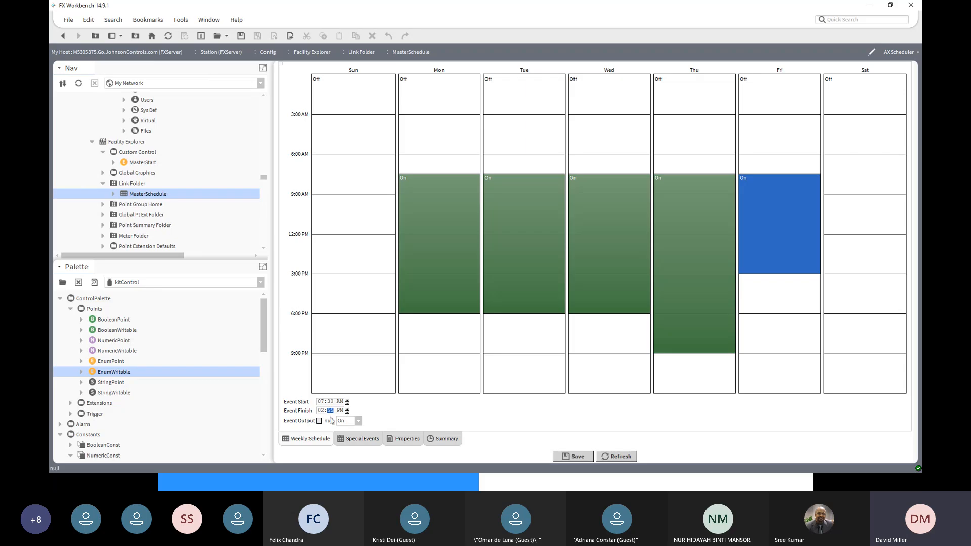
pyautogui.click(320, 411)
pyautogui.click(347, 408)
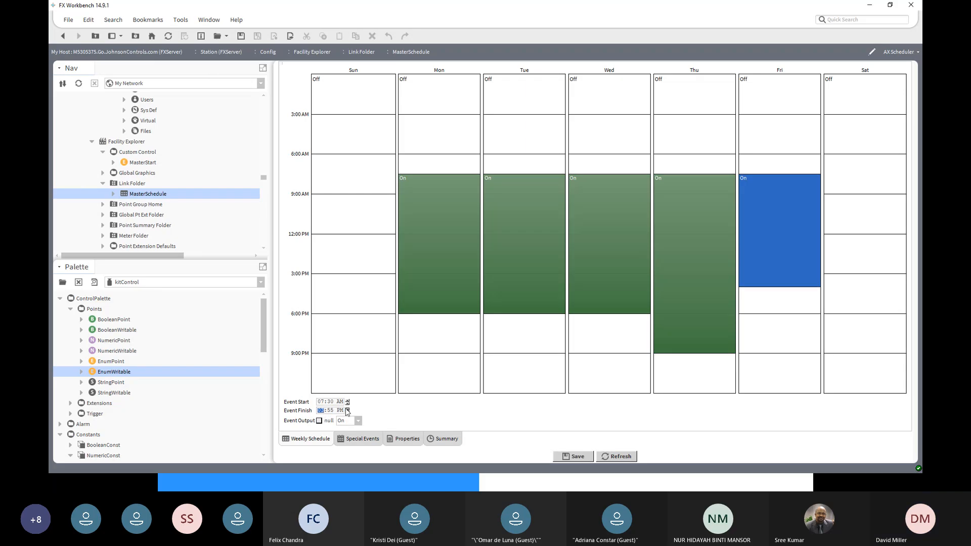
pyautogui.click(347, 412)
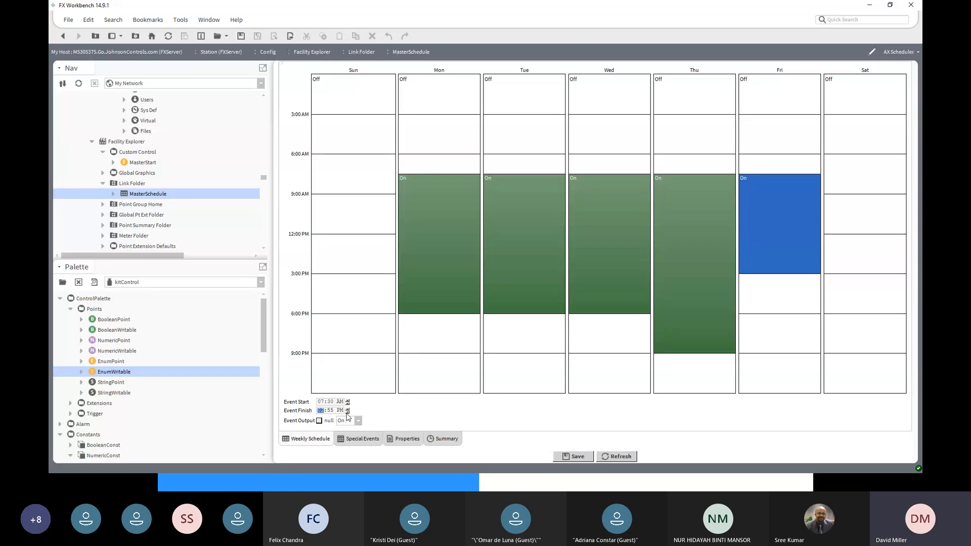
pyautogui.click(347, 412)
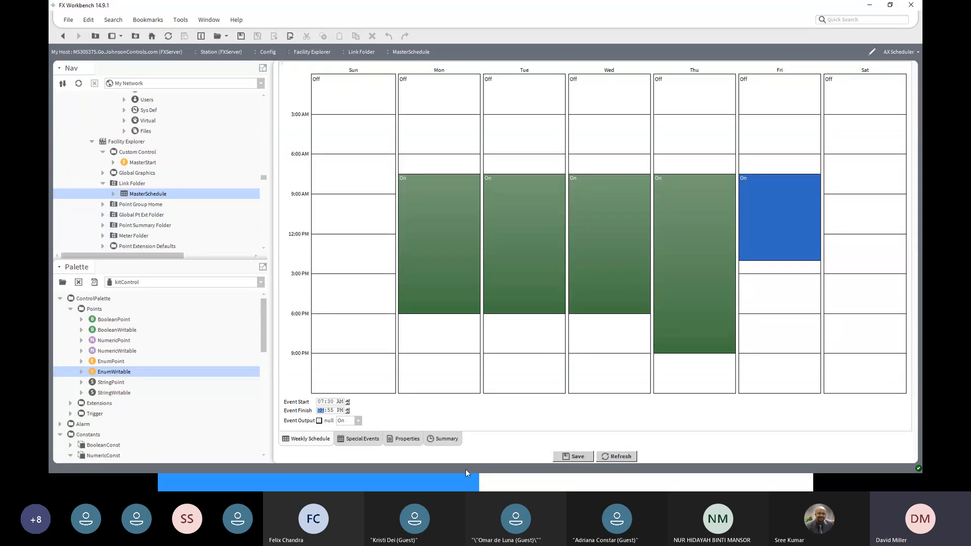
pyautogui.click(575, 456)
# - Set the Friday event's finish time to 01:52 PM and save the schedule
pyautogui.scroll(-3, 260, 243)
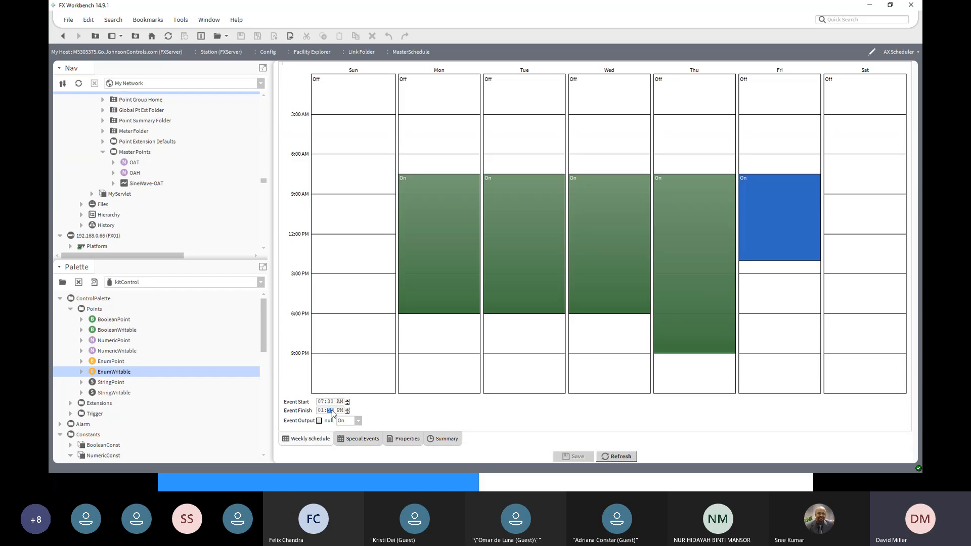
pyautogui.press('Down')
pyautogui.click(573, 456)
# - Open the imported MasterSchedule under FX01's Niagara Network and check the start and finish times of its Friday event
pyautogui.scroll(-5, 173, 175)
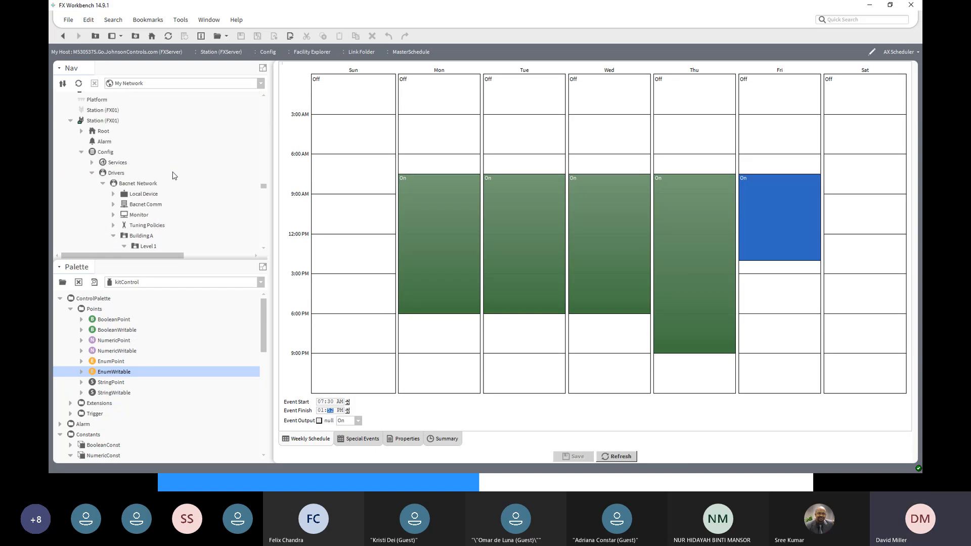
pyautogui.scroll(-3, 173, 176)
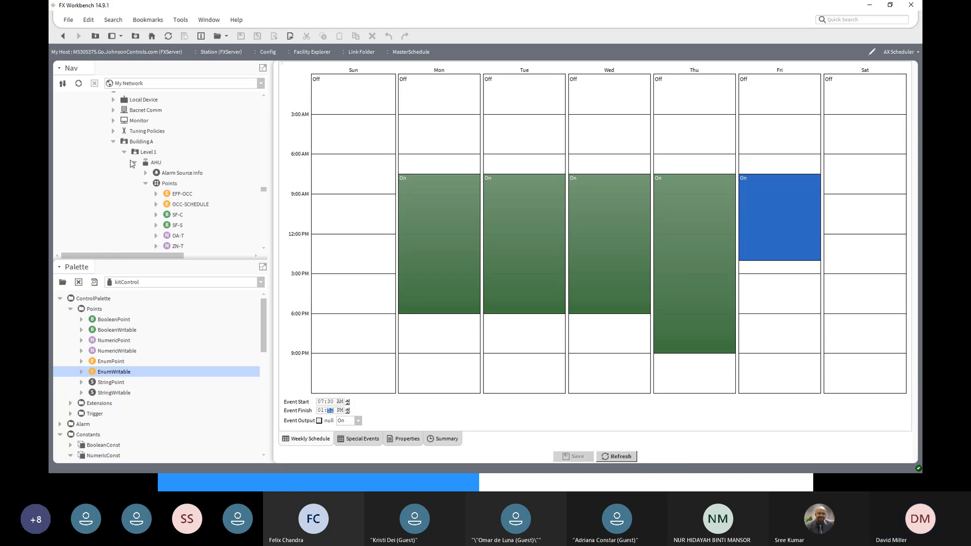
pyautogui.scroll(-5, 131, 163)
pyautogui.scroll(-5, 131, 163)
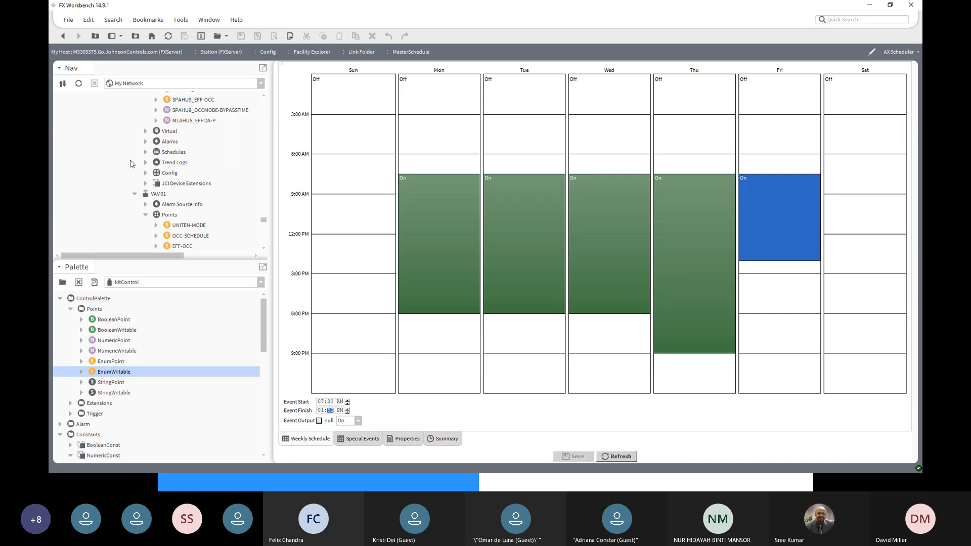
pyautogui.scroll(-5, 131, 163)
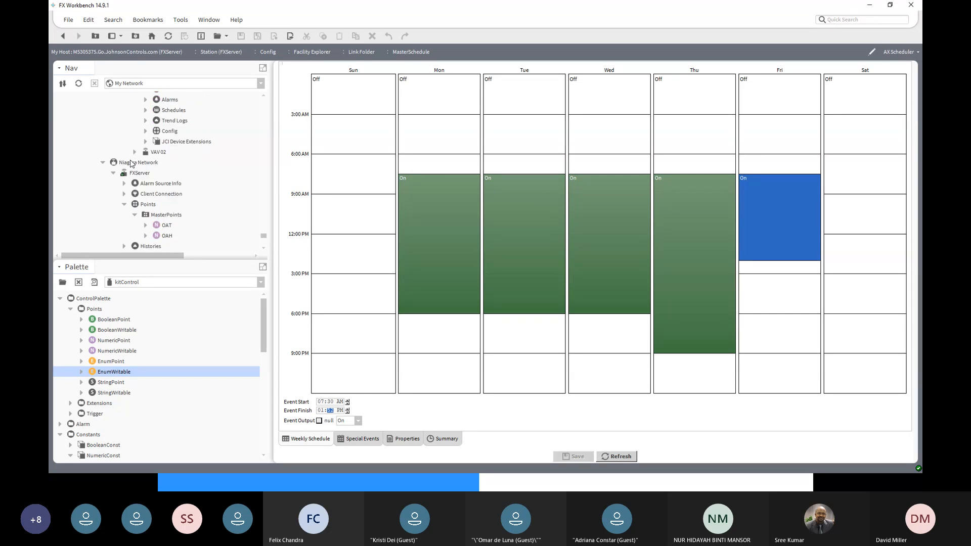
pyautogui.scroll(-2, 130, 163)
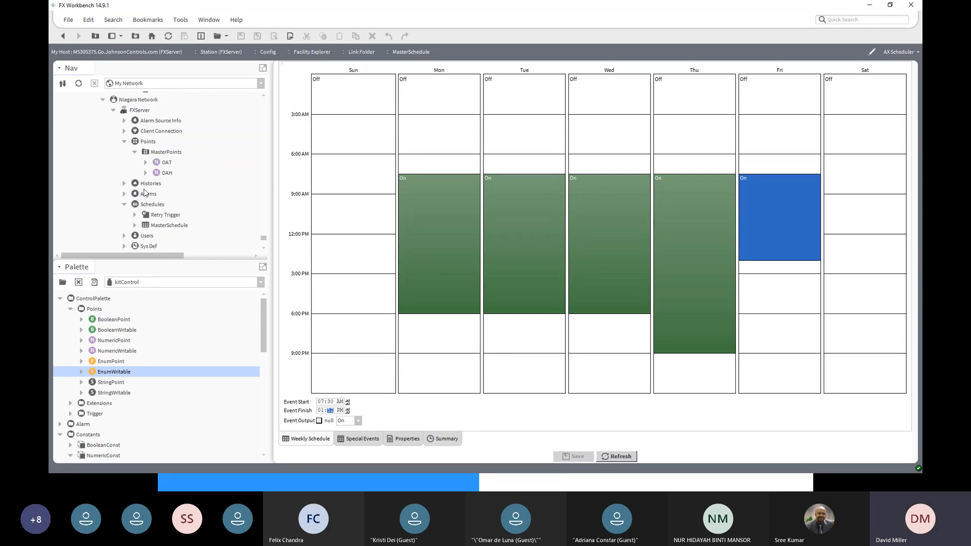
pyautogui.click(160, 227)
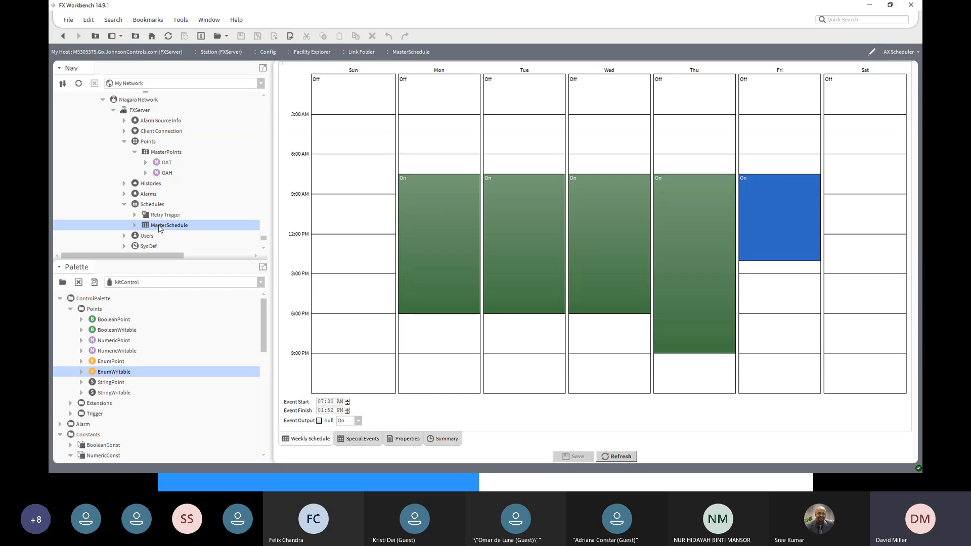
pyautogui.doubleClick(162, 225)
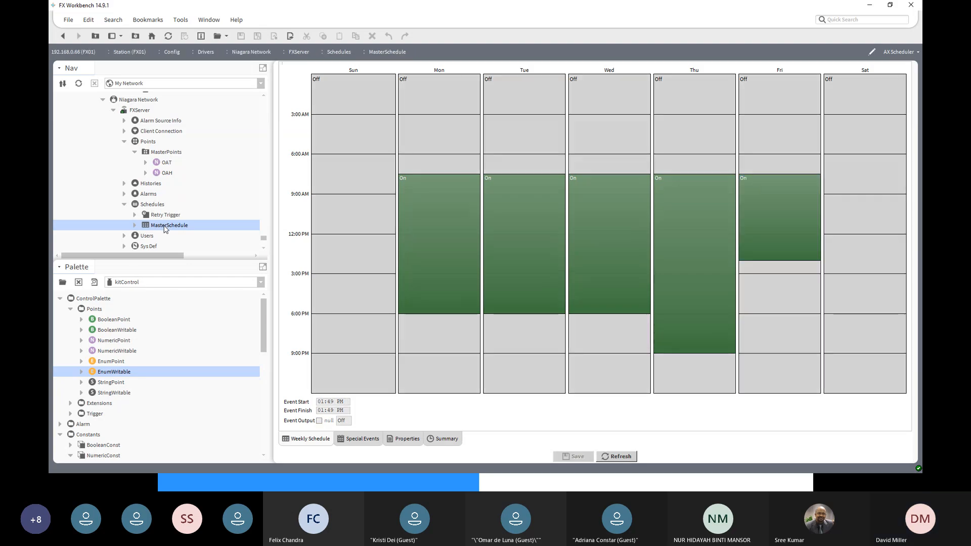
pyautogui.click(788, 222)
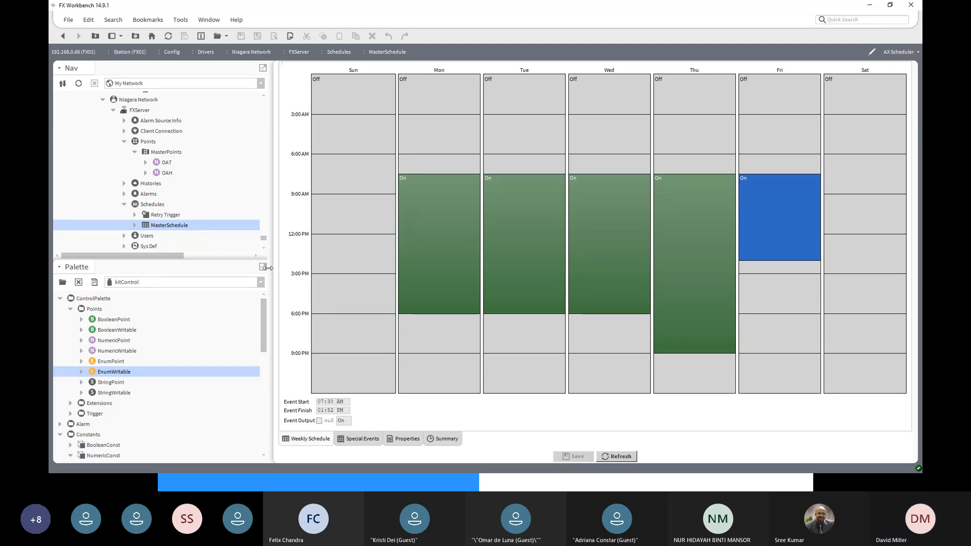
# - Open the SF-C point of the AHU under FX01's Bacnet Network and check its Out and In16 values
pyautogui.scroll(4, 179, 243)
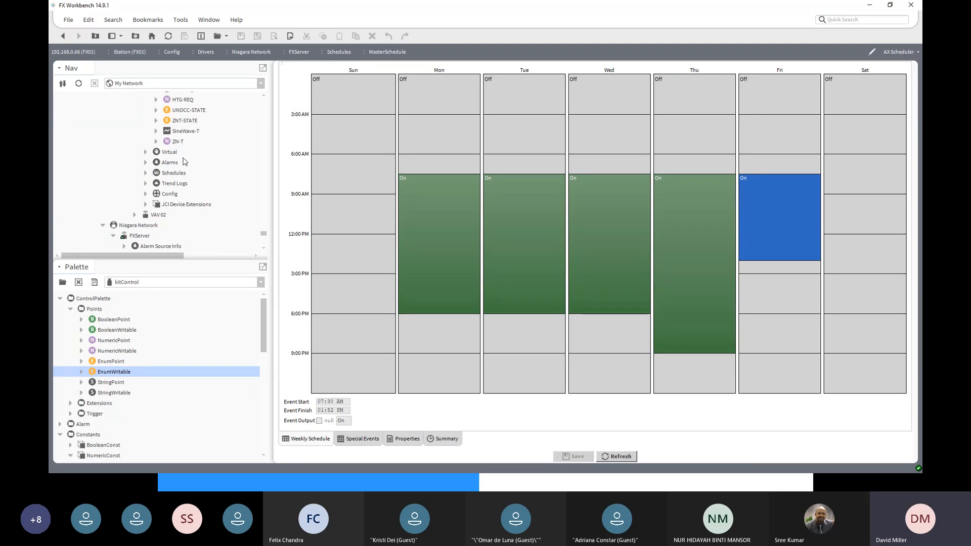
pyautogui.scroll(2, 185, 161)
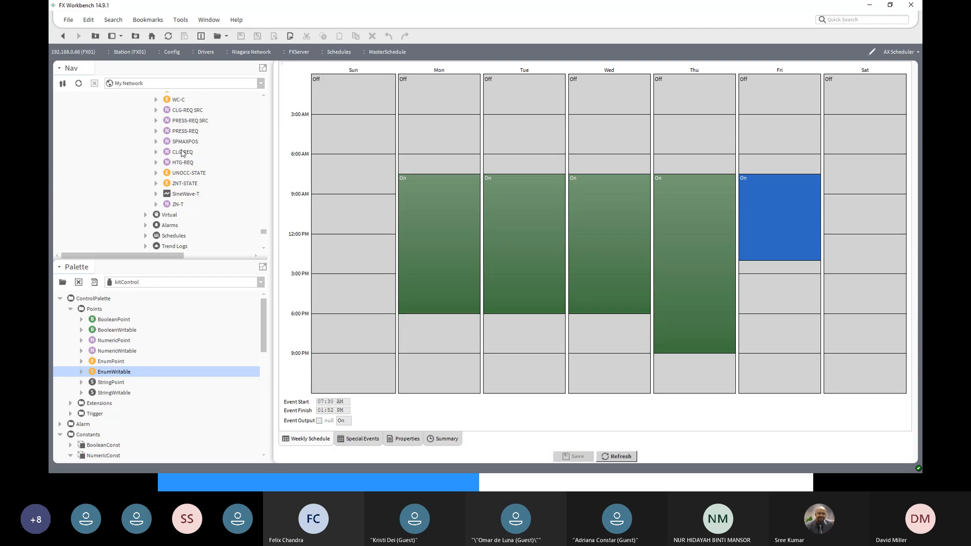
pyautogui.scroll(-5, 183, 154)
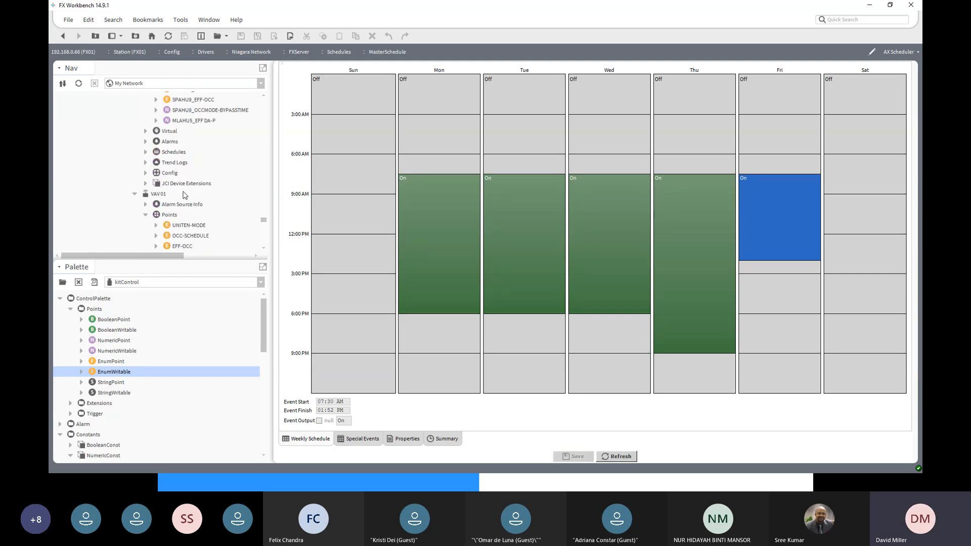
pyautogui.scroll(-2, 190, 219)
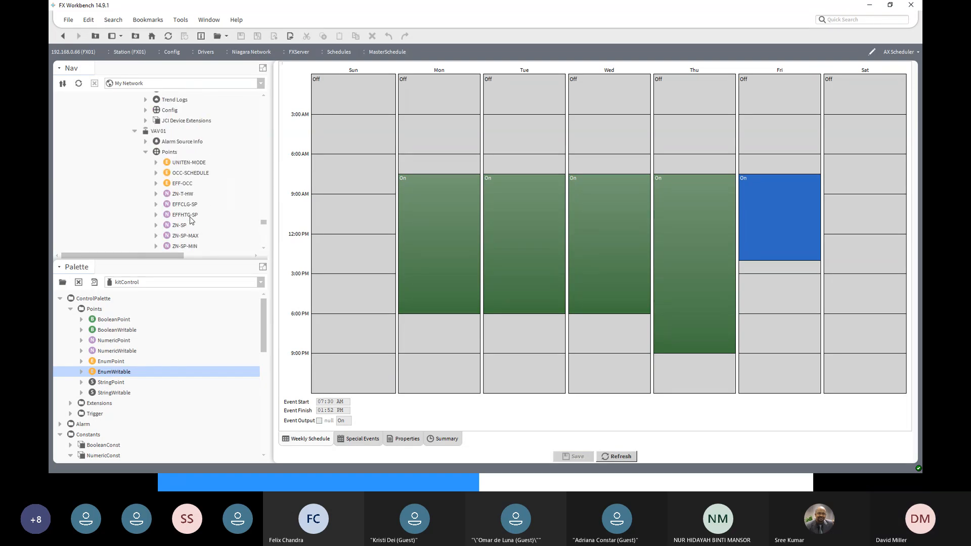
pyautogui.scroll(10, 191, 219)
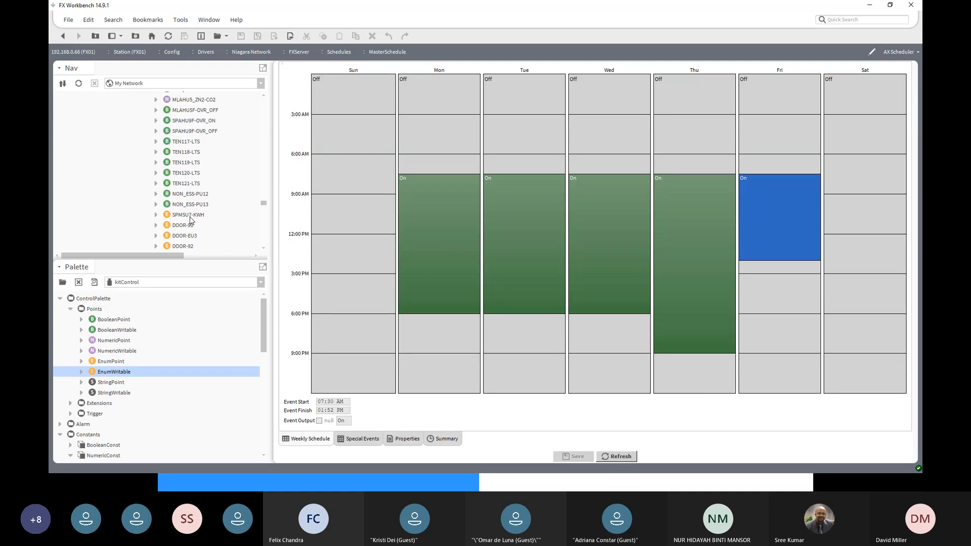
pyautogui.scroll(6, 190, 219)
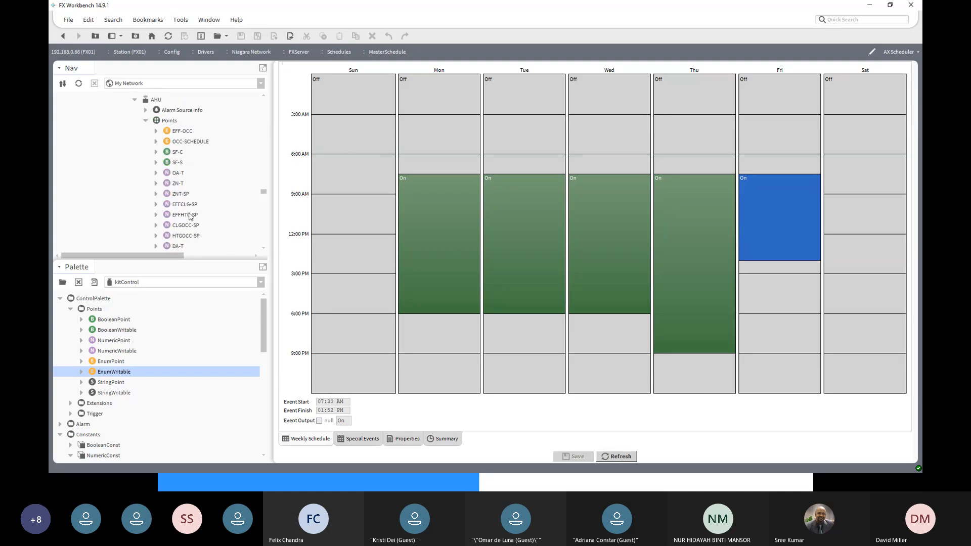
pyautogui.doubleClick(176, 152)
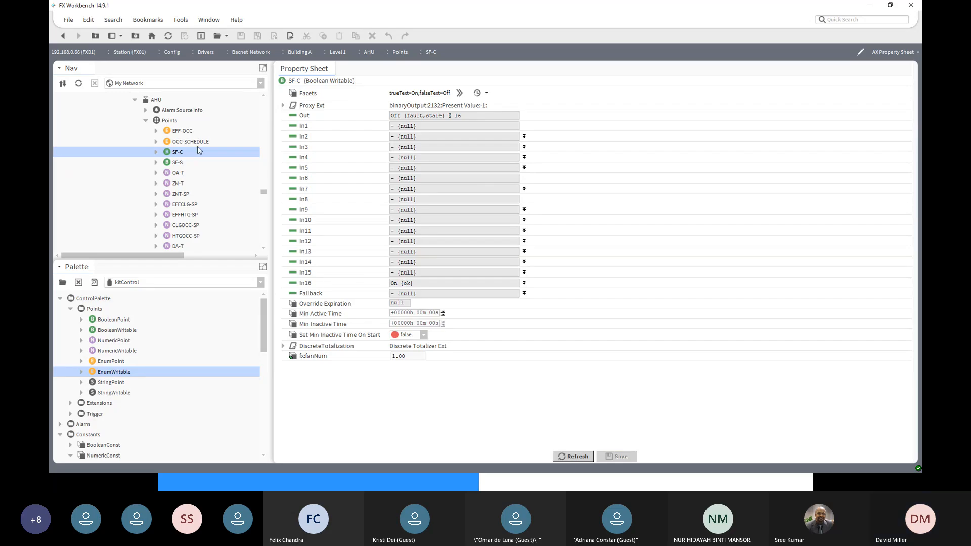
# - Collapse the Building A folder under FX01's Bacnet Network in the station tree
pyautogui.click(146, 123)
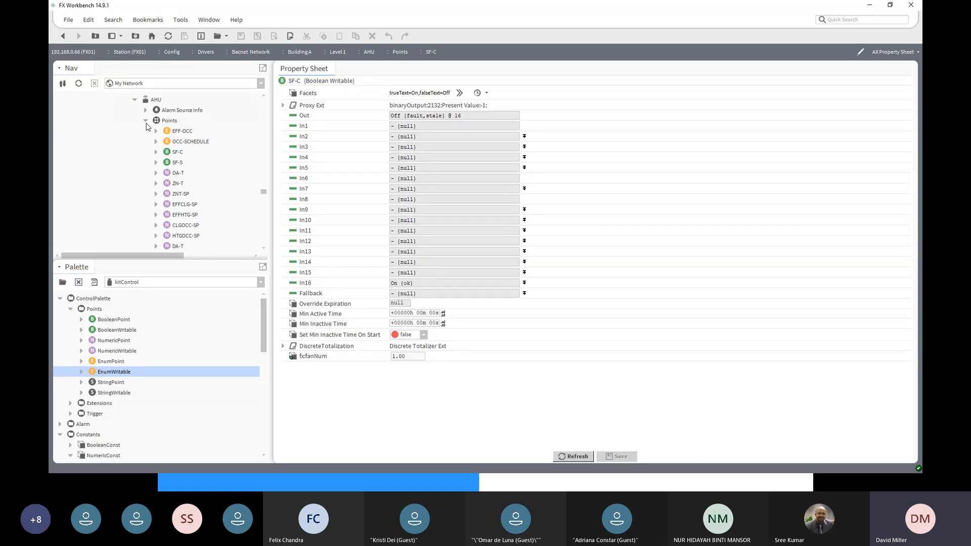
pyautogui.scroll(3, 185, 157)
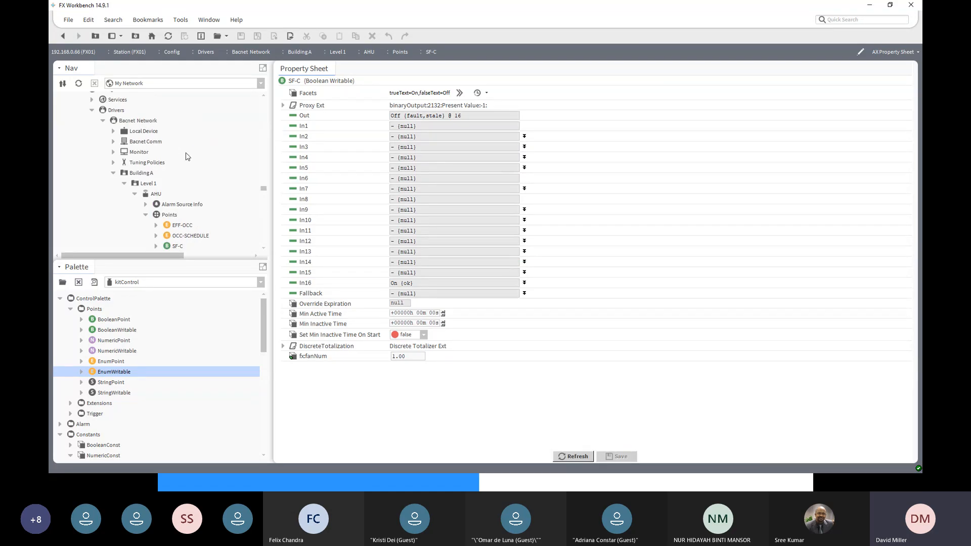
pyautogui.click(113, 173)
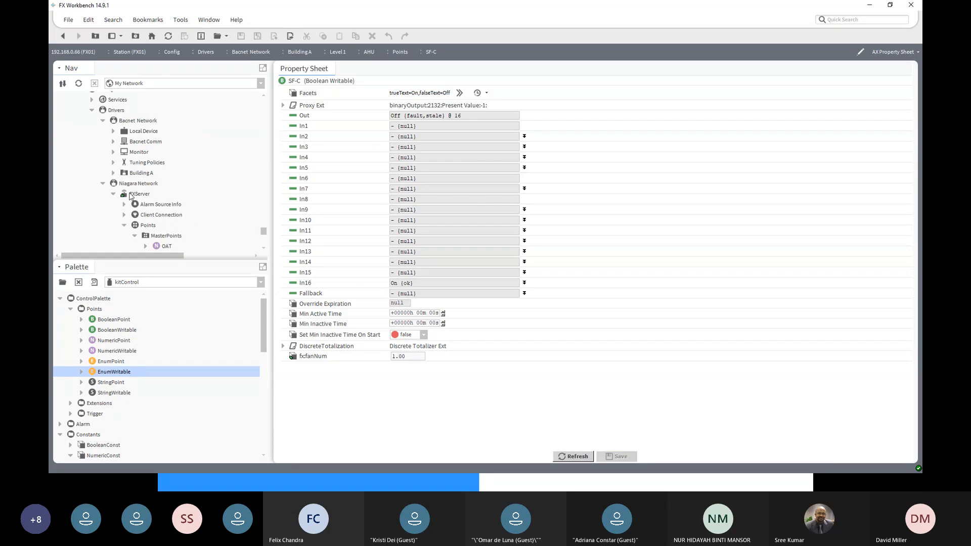
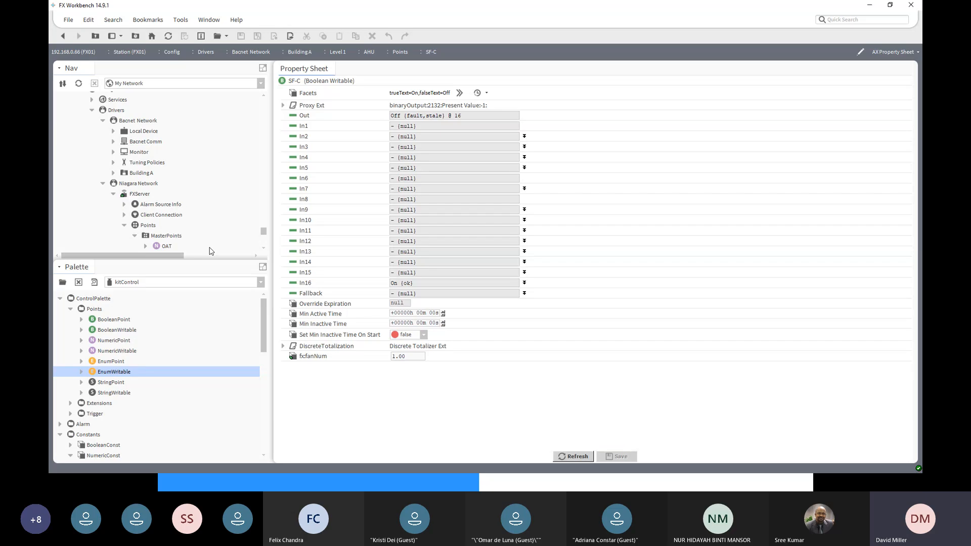
# - Open the MasterPoints folder under FXServer's Points in the FX01 station's Niagara Network
pyautogui.moveTo(264, 234); pyautogui.dragTo(262, 243)
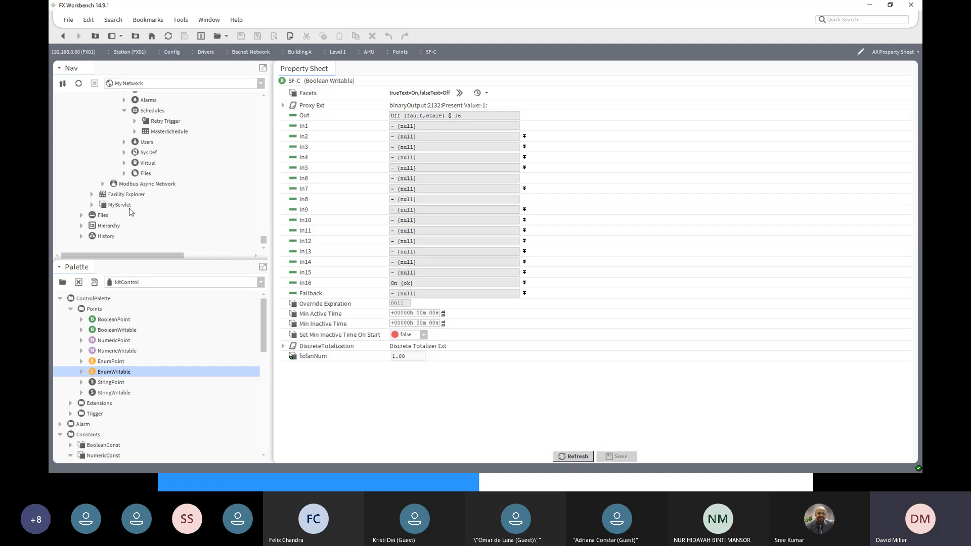
pyautogui.scroll(2, 134, 215)
pyautogui.scroll(3, 134, 217)
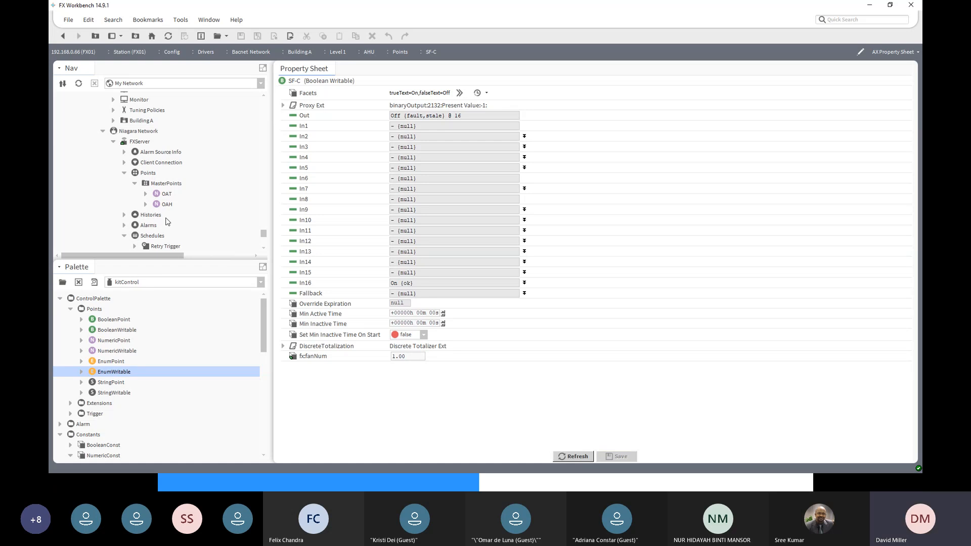
pyautogui.click(149, 183)
pyautogui.doubleClick(150, 183)
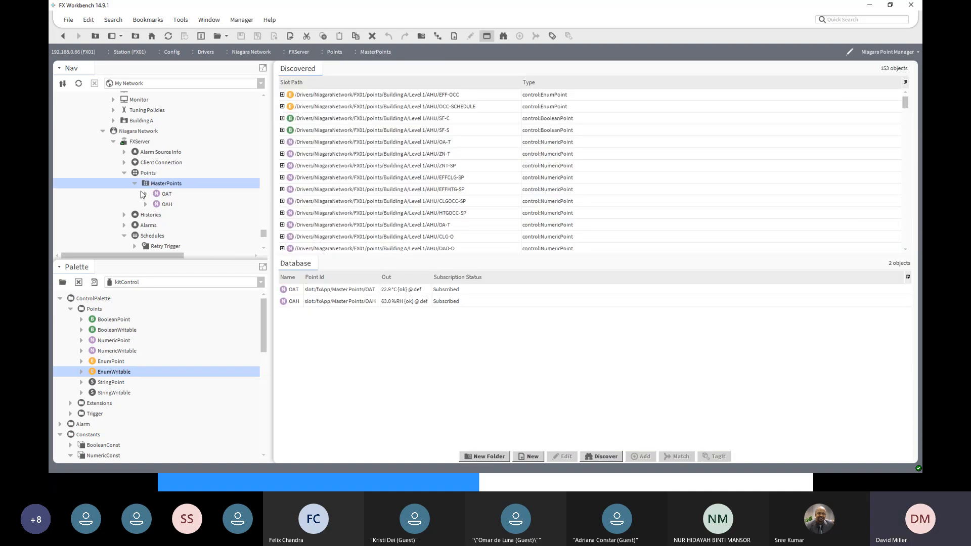
# - Locate the MasterStart point in the Custom Control folder of the server station's Facility Explorer
pyautogui.scroll(5, 142, 195)
pyautogui.scroll(4, 141, 194)
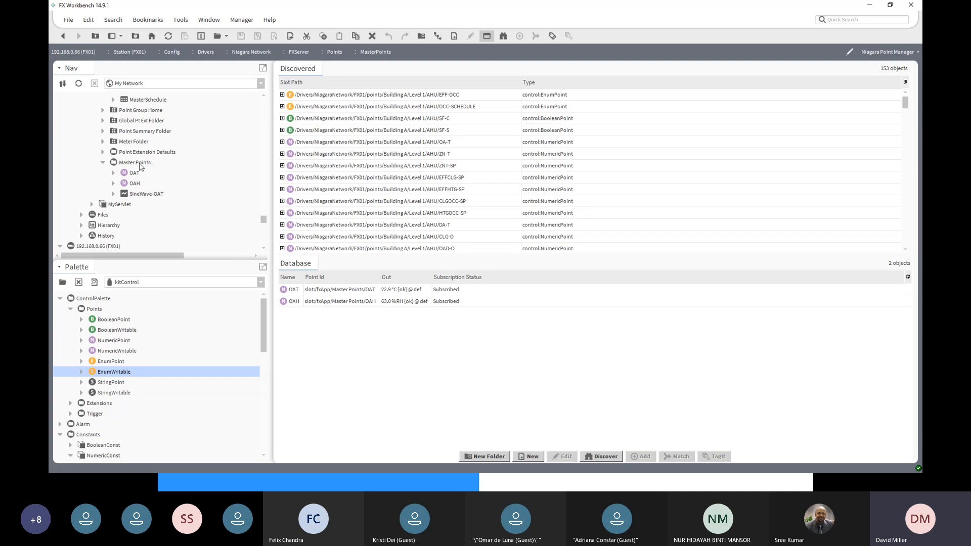
pyautogui.scroll(3, 140, 167)
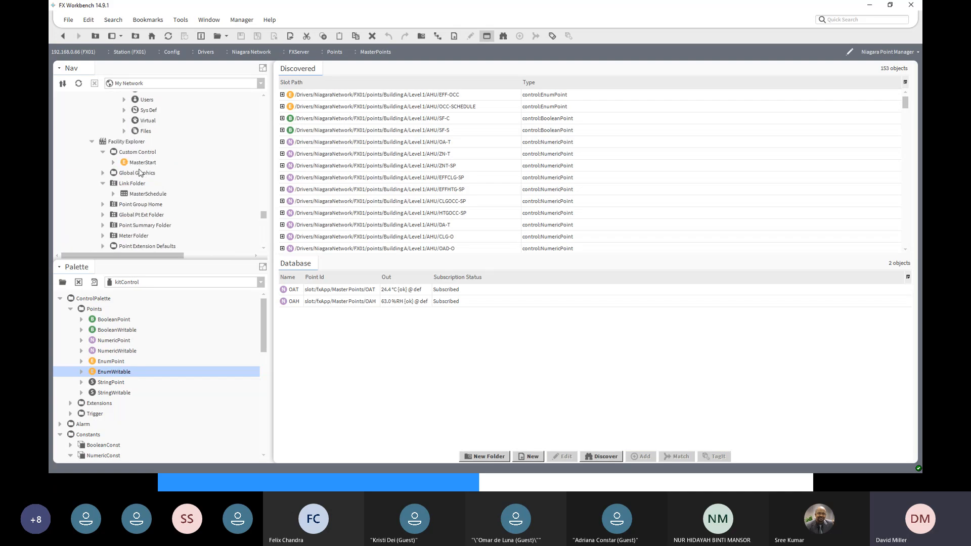
pyautogui.click(138, 166)
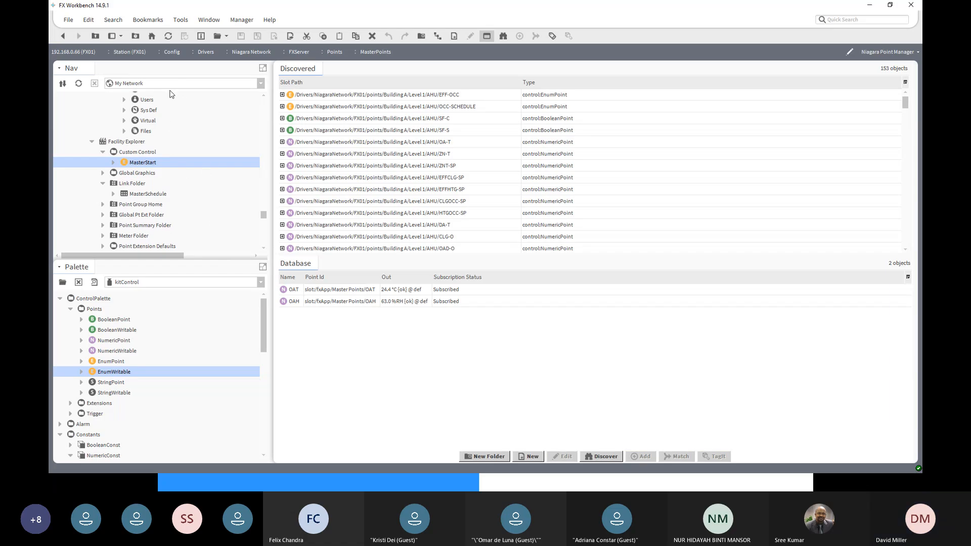
# - Discover all Control Point objects in the FXServer station's Config and find the customControl entries in the results
pyautogui.click(602, 457)
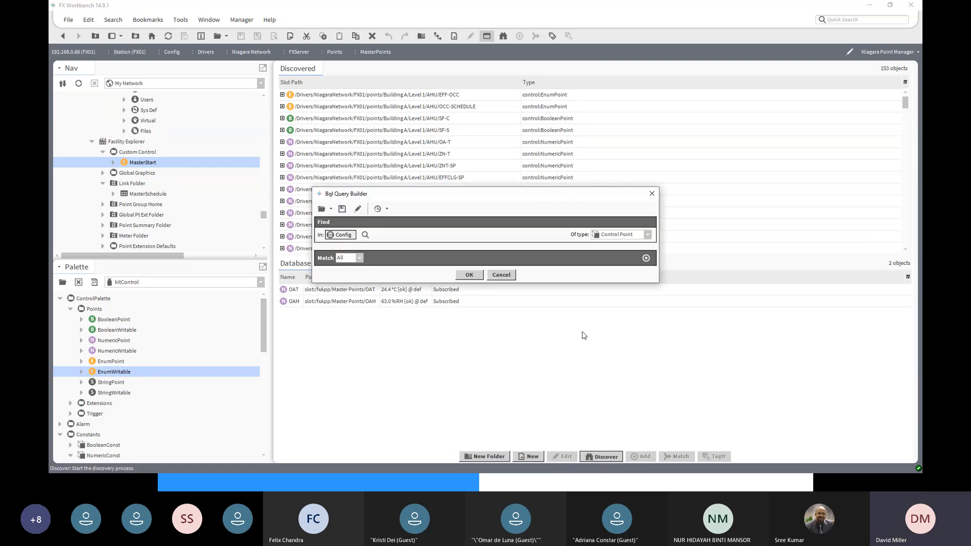
pyautogui.click(463, 276)
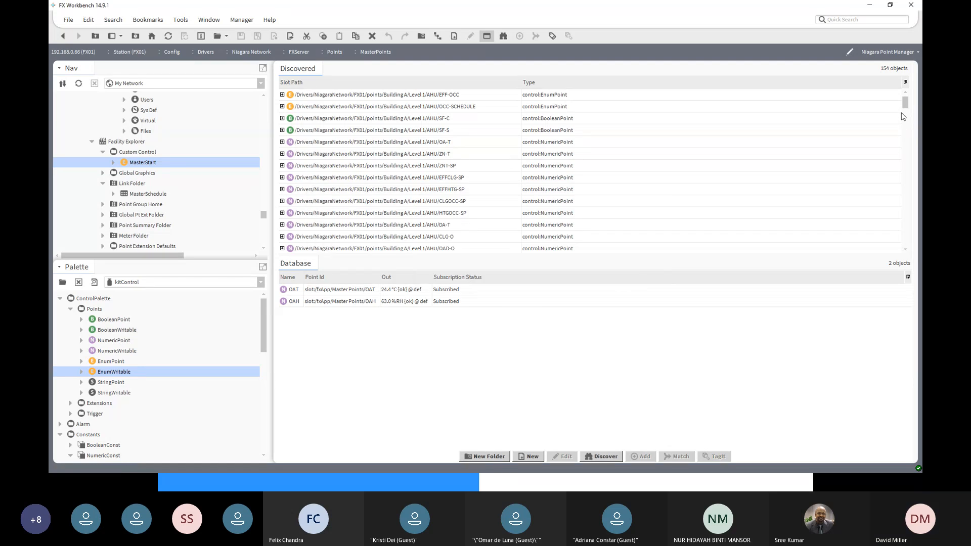
pyautogui.moveTo(908, 105); pyautogui.dragTo(906, 241)
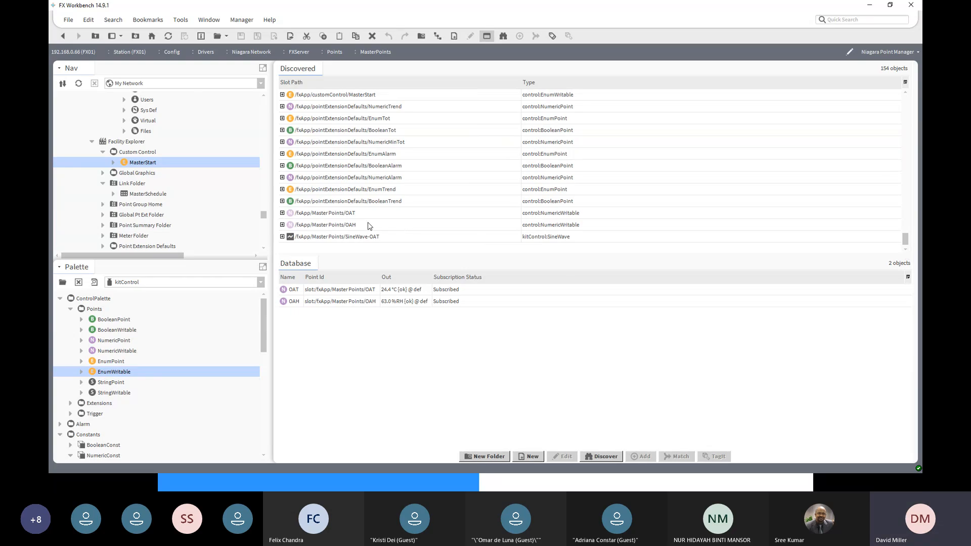
# - Add the discovered customControl/MasterStart to MasterPoints as an Enum Point named "Master Start"
pyautogui.click(343, 96)
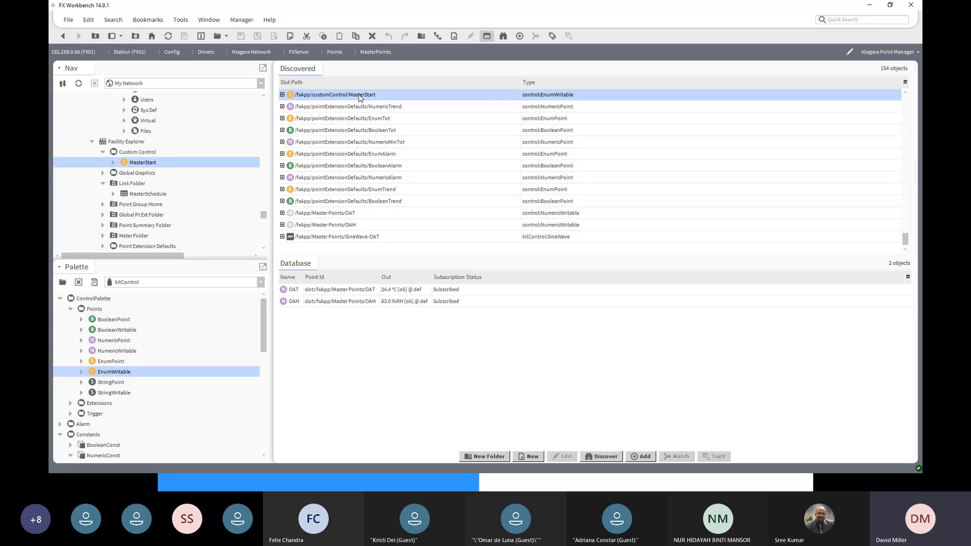
pyautogui.click(638, 457)
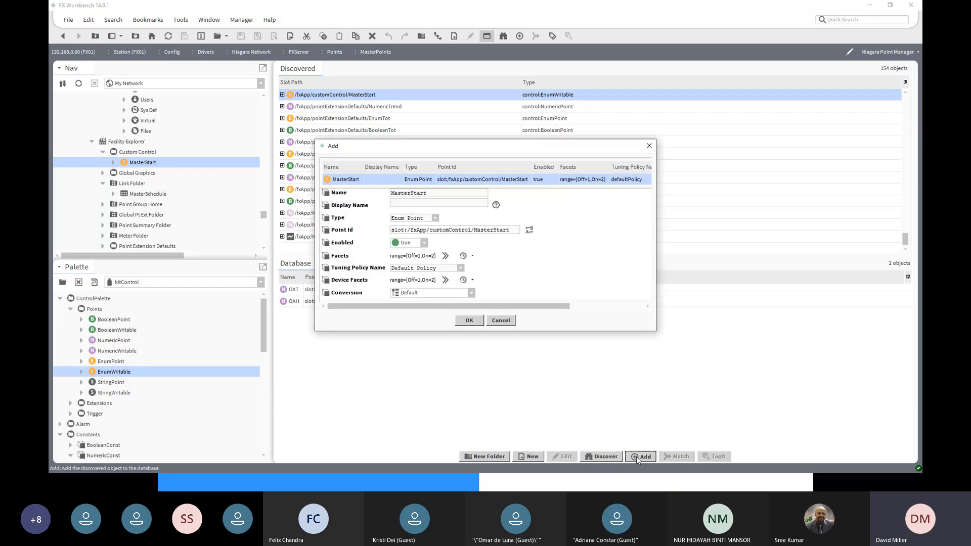
pyautogui.click(410, 193)
pyautogui.click(470, 320)
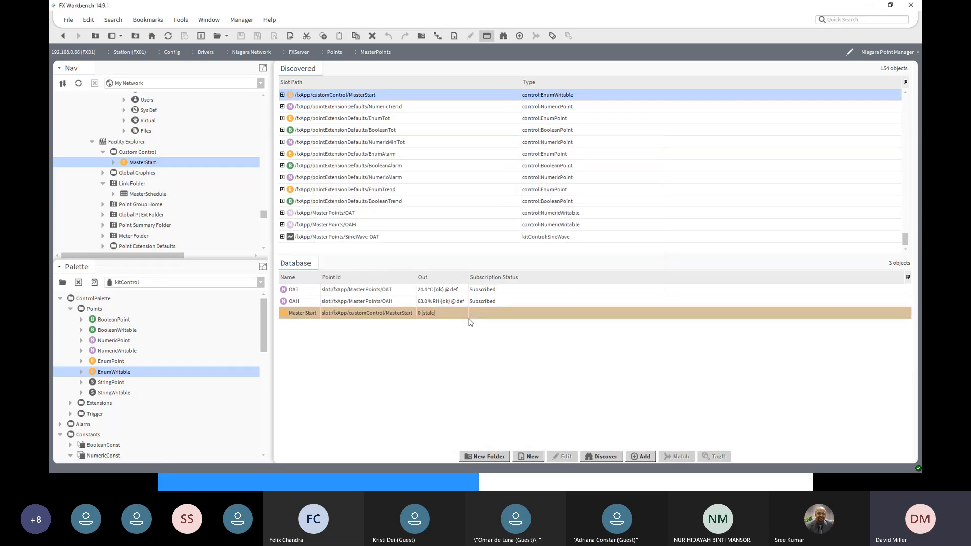
pyautogui.click(325, 315)
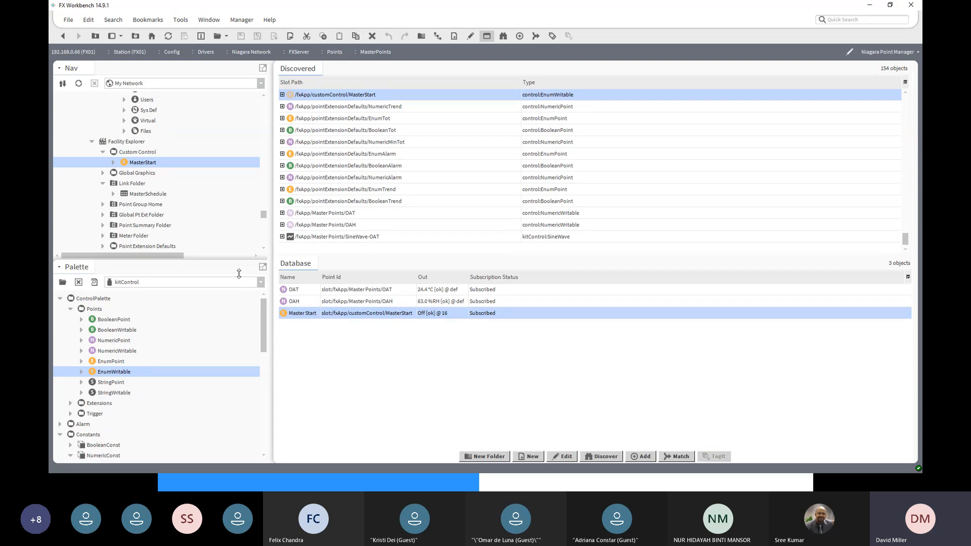
# - Expand Building A in the Bacnet Network and open the property sheet of the AHU's SF-C point
pyautogui.scroll(2, 267, 117)
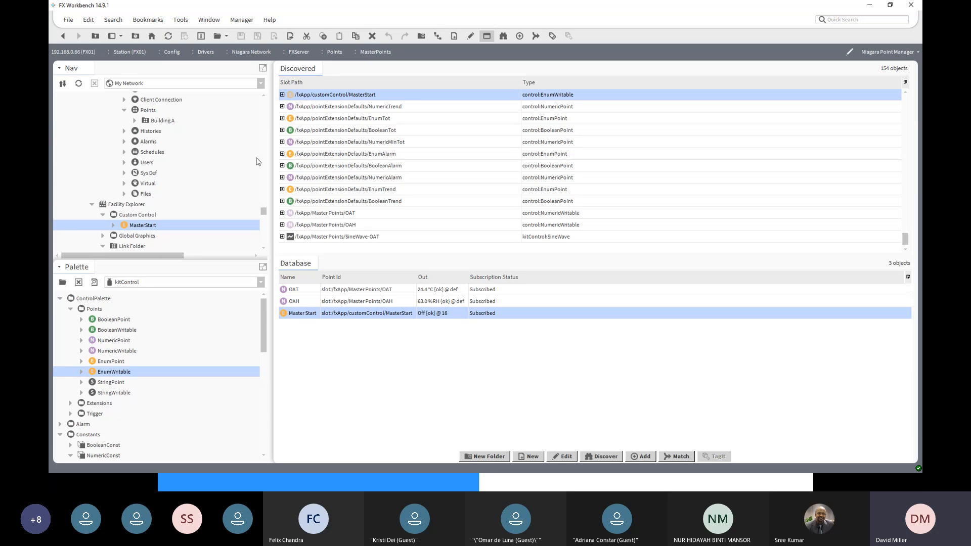
pyautogui.scroll(-4, 256, 161)
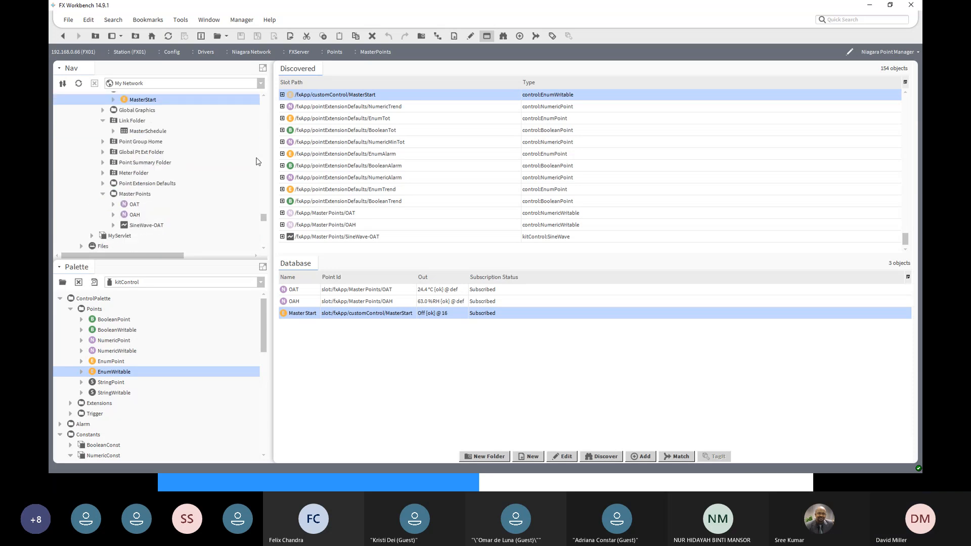
pyautogui.scroll(-5, 256, 162)
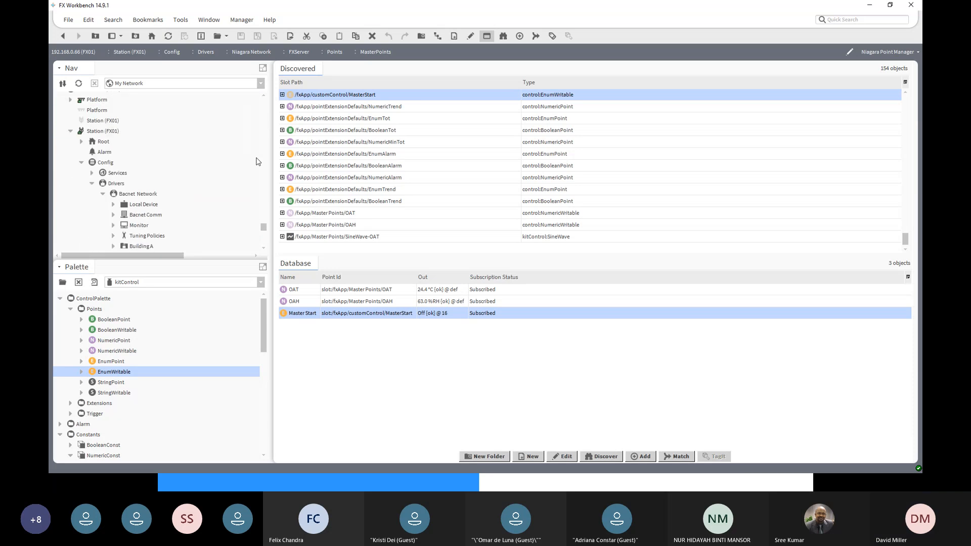
pyautogui.scroll(-4, 256, 162)
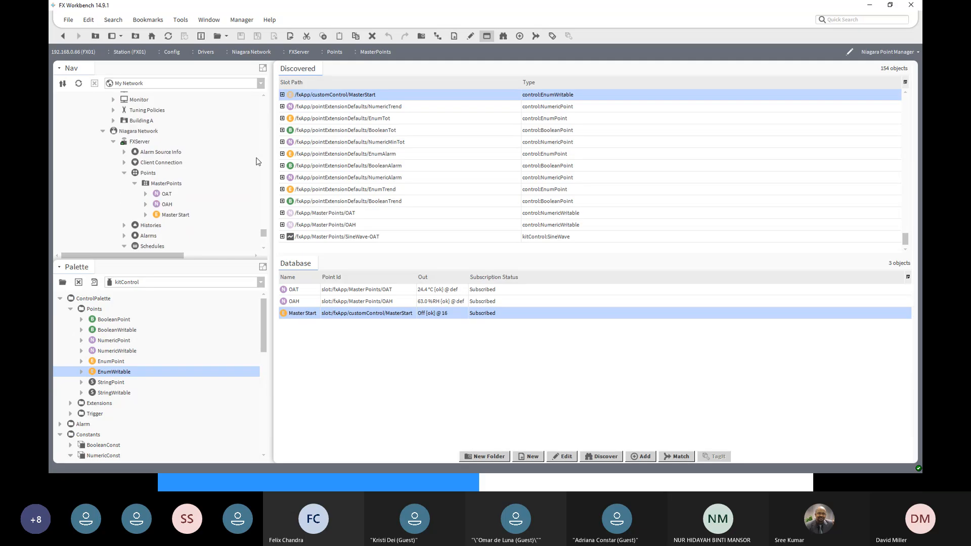
pyautogui.scroll(2, 256, 161)
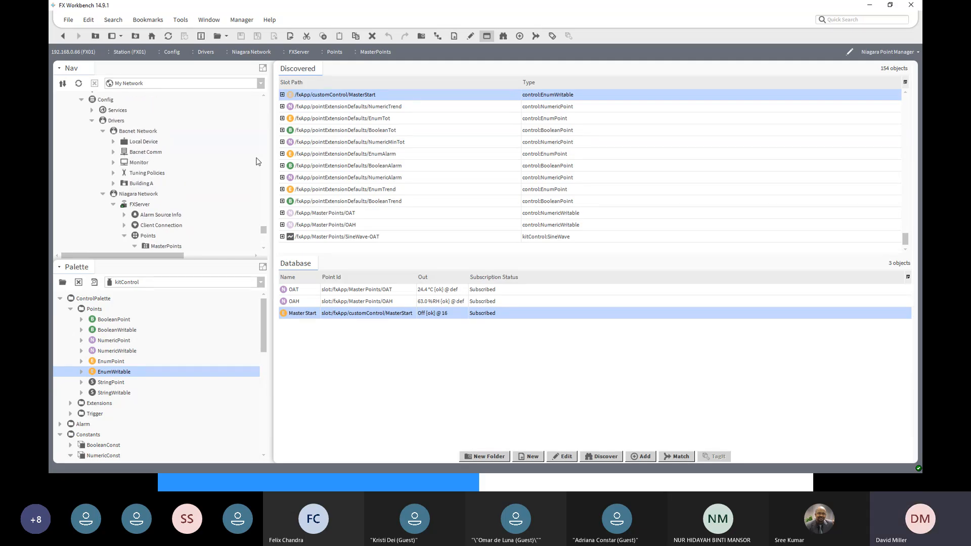
pyautogui.click(113, 184)
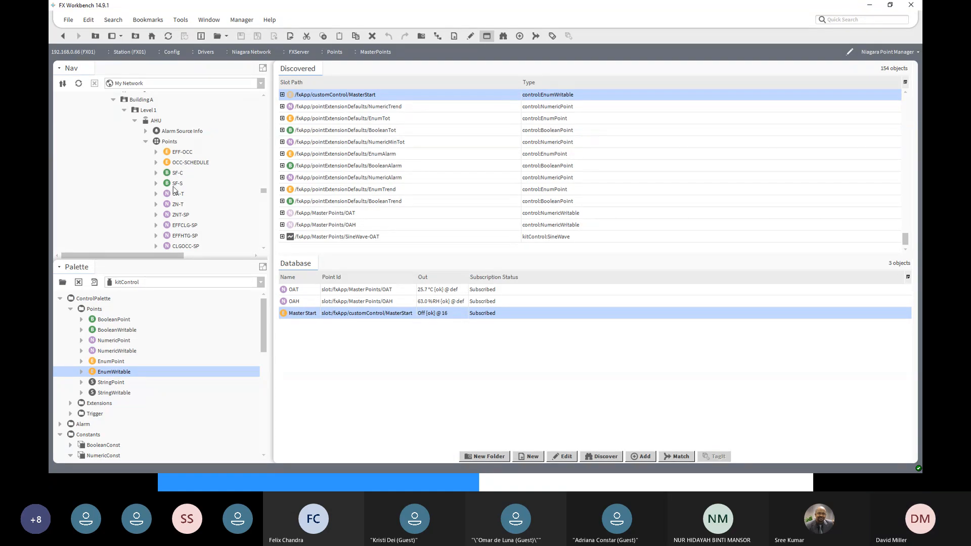
pyautogui.doubleClick(175, 174)
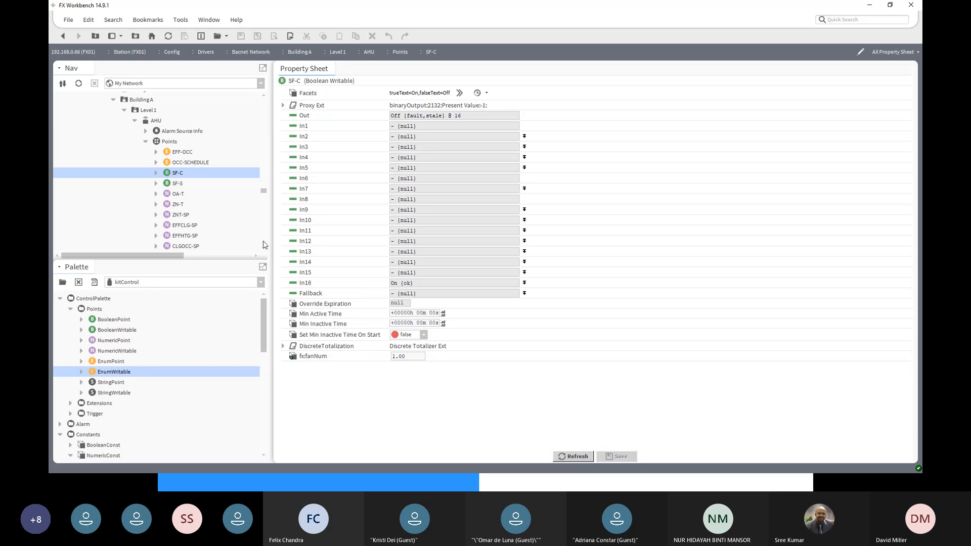
# - Open the weekly view of MasterSchedule under FXServer's Schedules in the Niagara Network
pyautogui.scroll(-10, 263, 244)
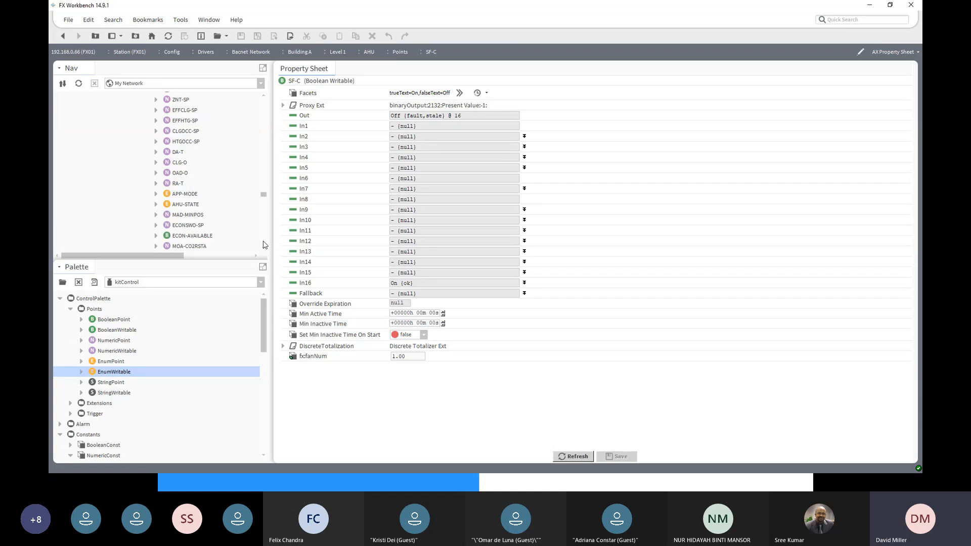
pyautogui.scroll(-6, 263, 245)
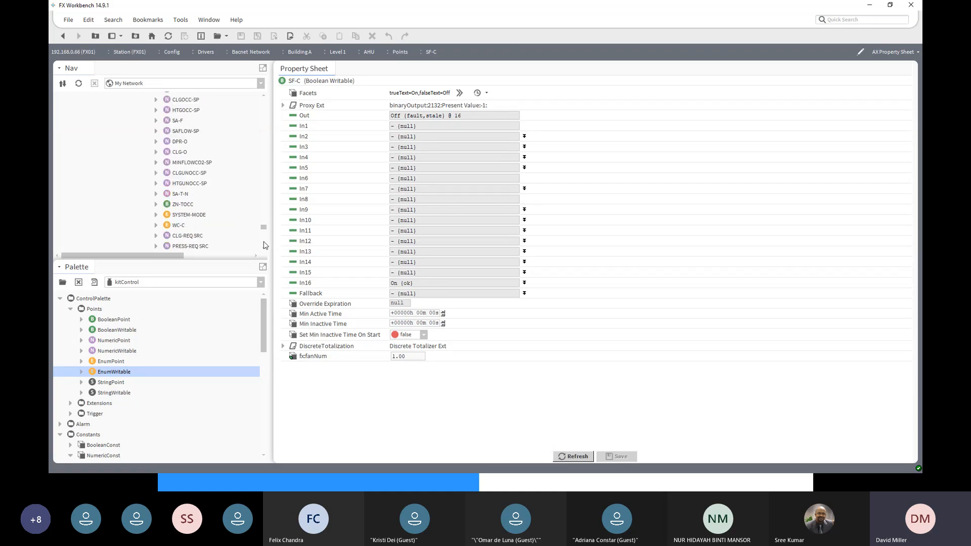
pyautogui.scroll(-8, 263, 245)
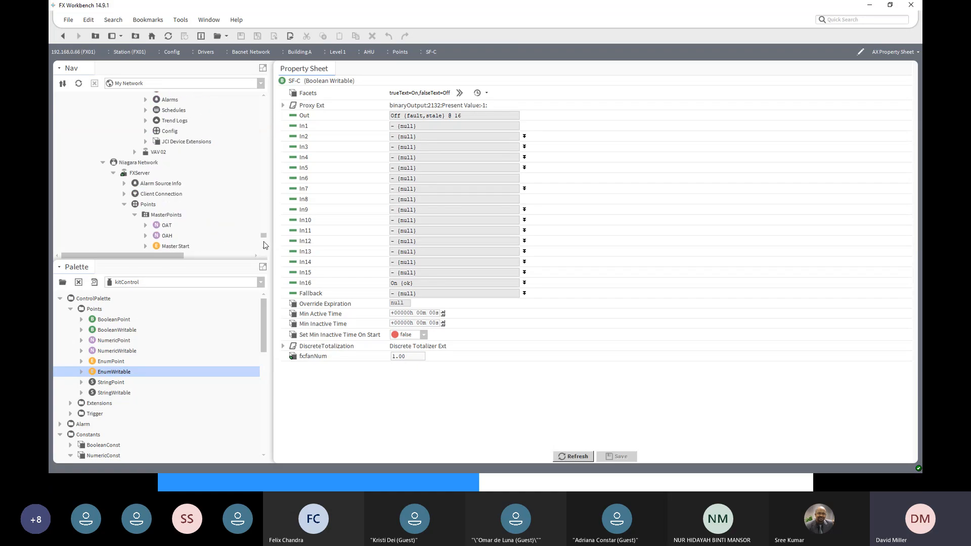
pyautogui.scroll(1, 264, 245)
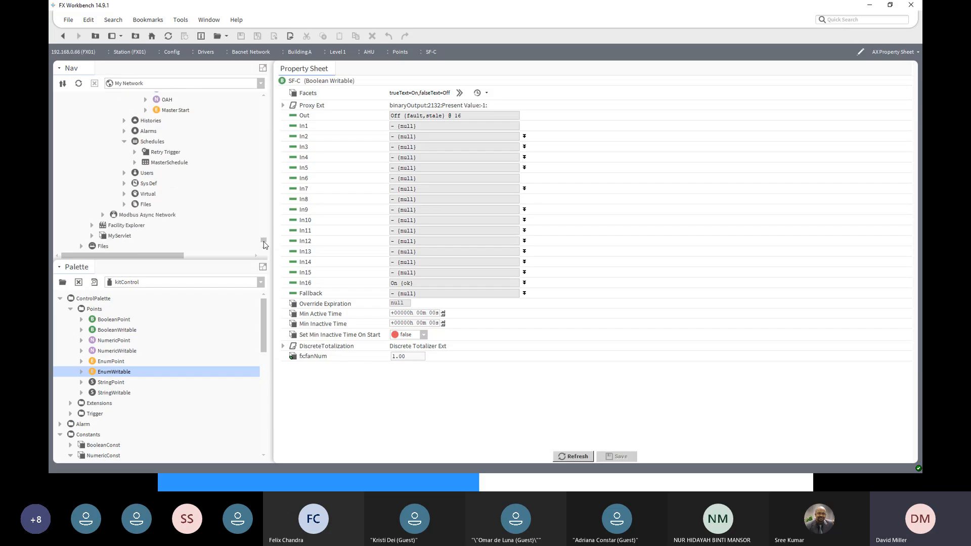
pyautogui.doubleClick(171, 163)
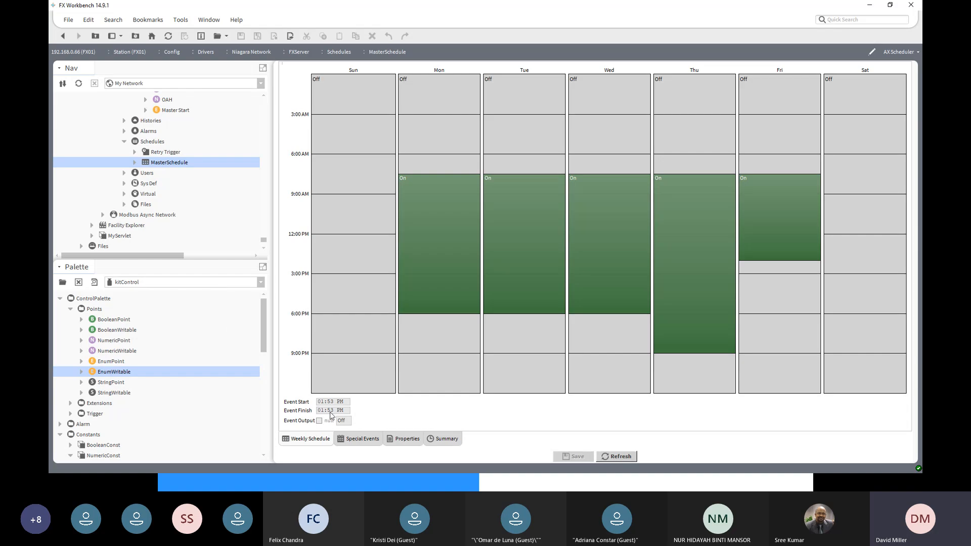
# - Return to the Level 1 AHU points in the Bacnet Network and reopen SF-C's property sheet
pyautogui.scroll(5, 261, 245)
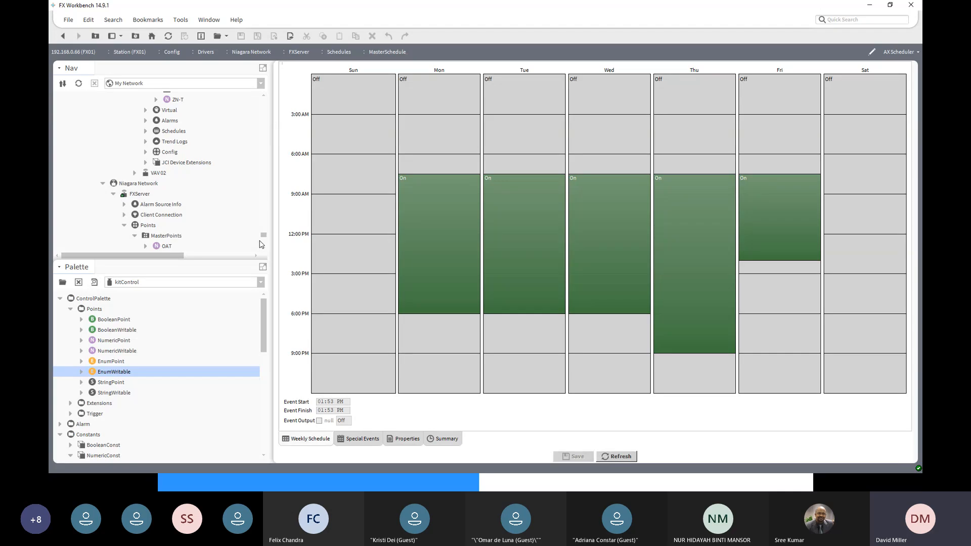
pyautogui.scroll(10, 261, 241)
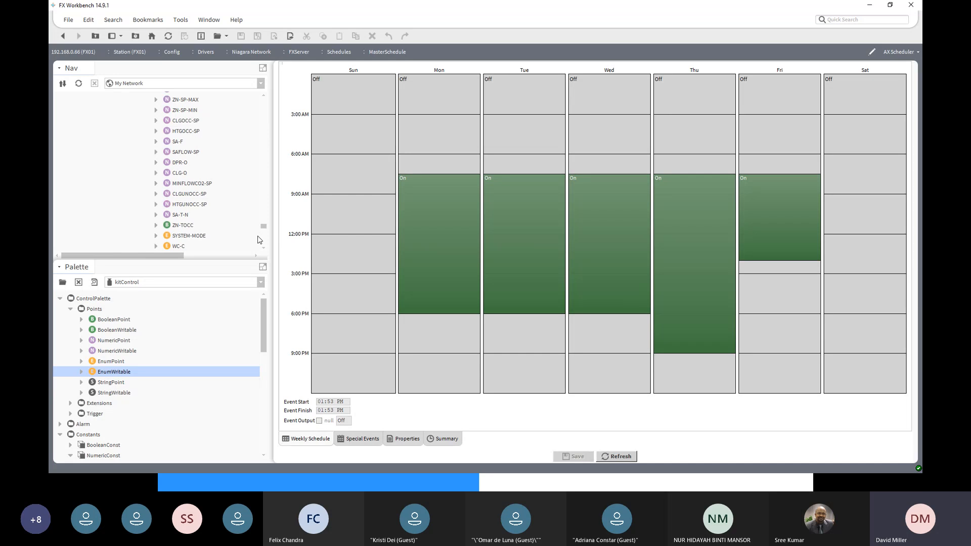
pyautogui.scroll(10, 259, 240)
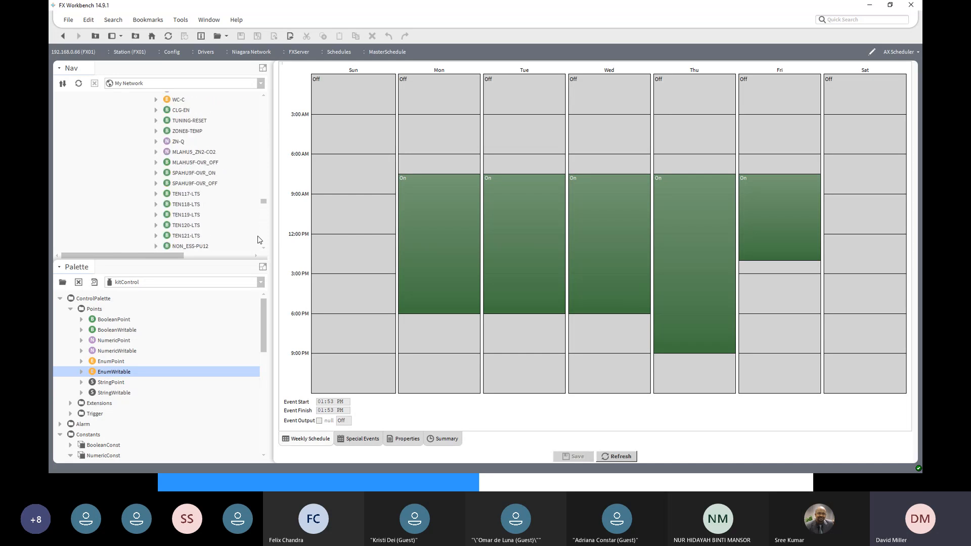
pyautogui.scroll(5, 259, 240)
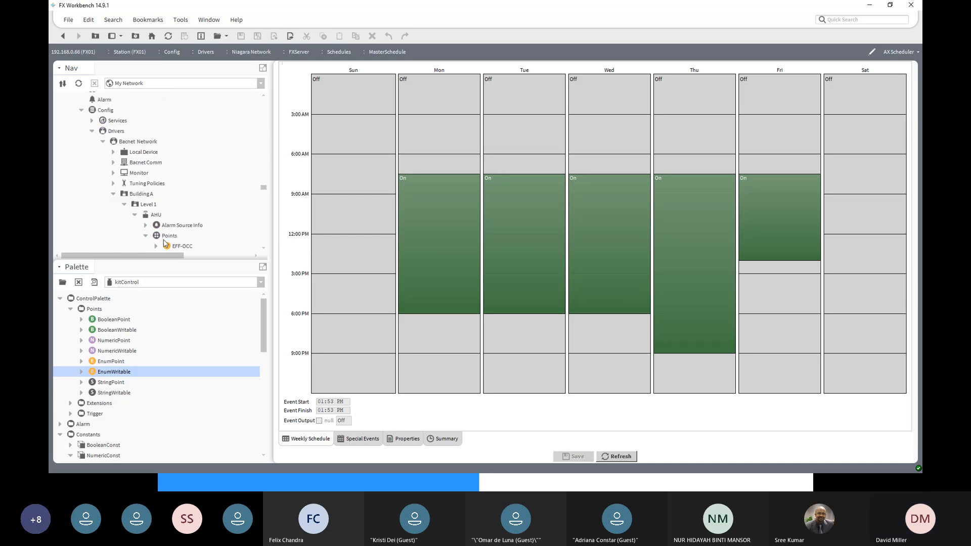
pyautogui.scroll(-2, 172, 242)
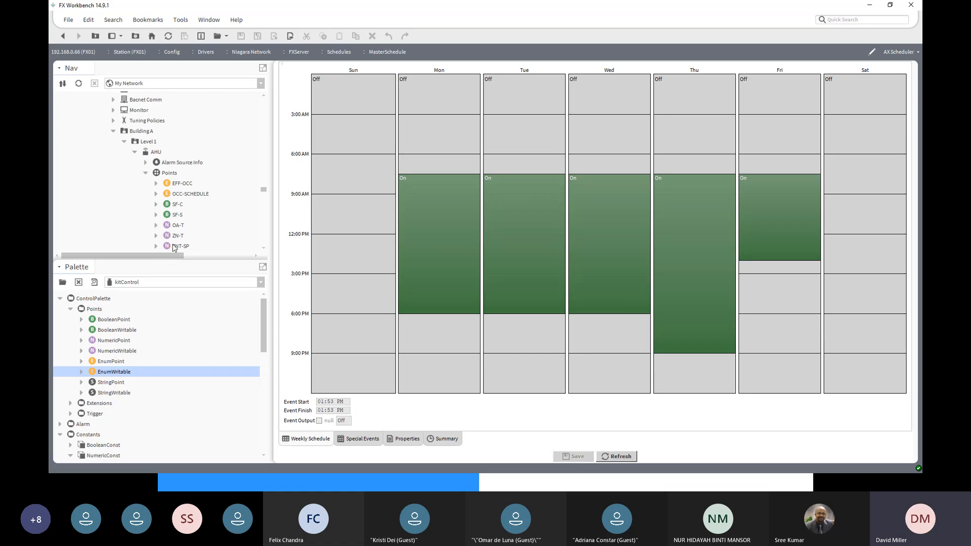
pyautogui.scroll(-2, 174, 240)
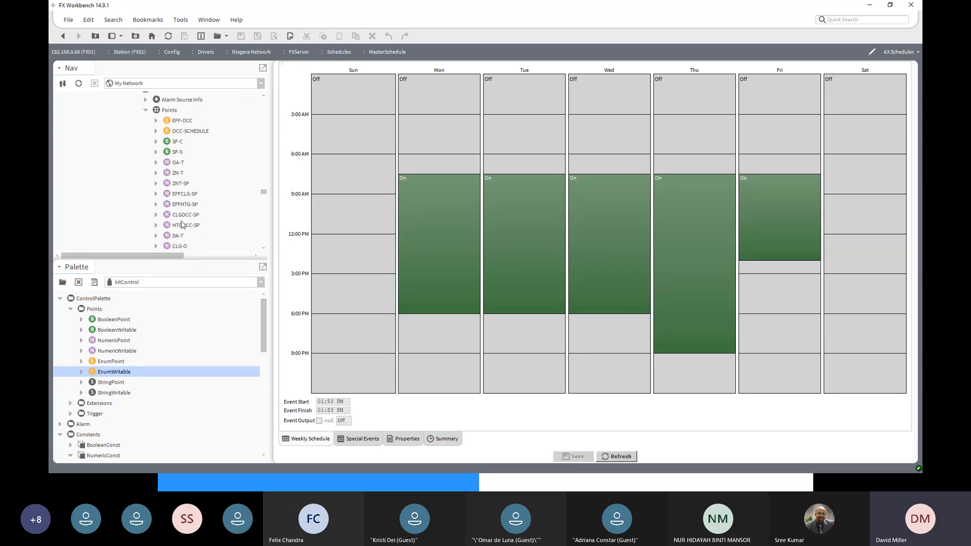
pyautogui.click(170, 142)
pyautogui.doubleClick(171, 142)
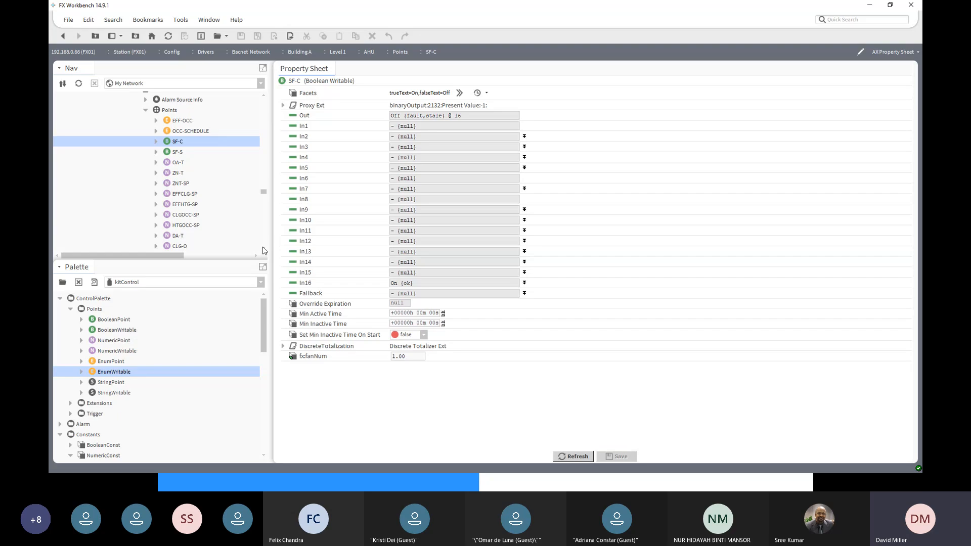
# - Mark the Master Start point in FXServer's MasterPoints folder as the link source
pyautogui.scroll(-3, 262, 251)
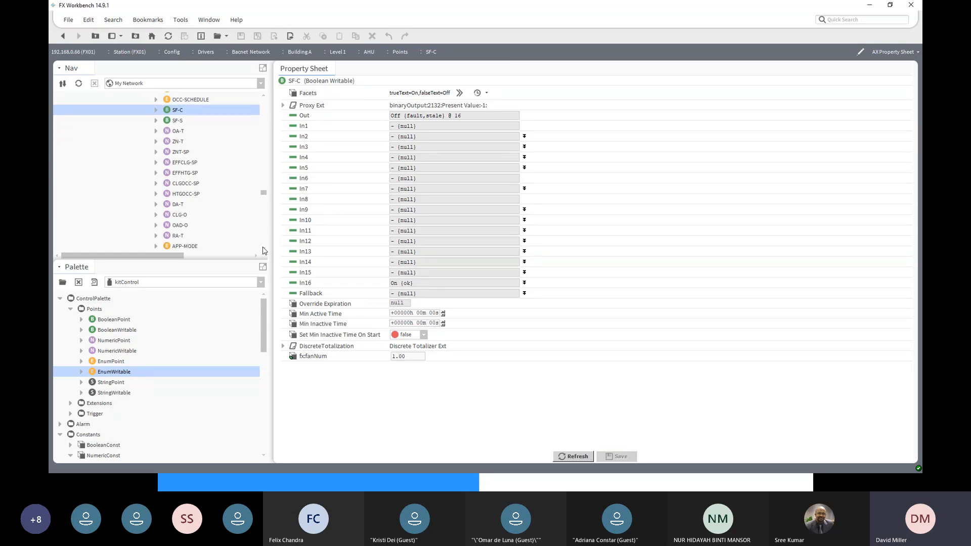
pyautogui.scroll(-13, 262, 251)
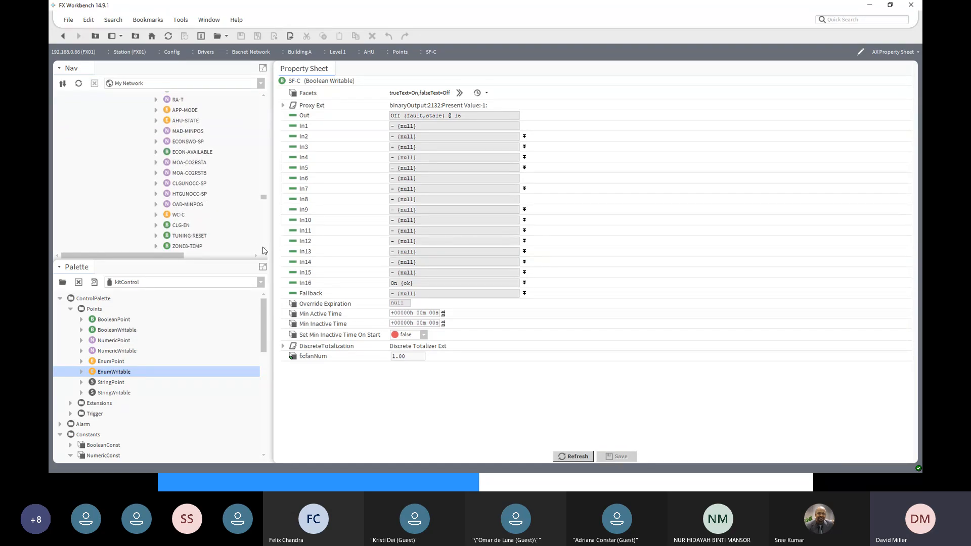
pyautogui.moveTo(263, 197); pyautogui.dragTo(263, 239)
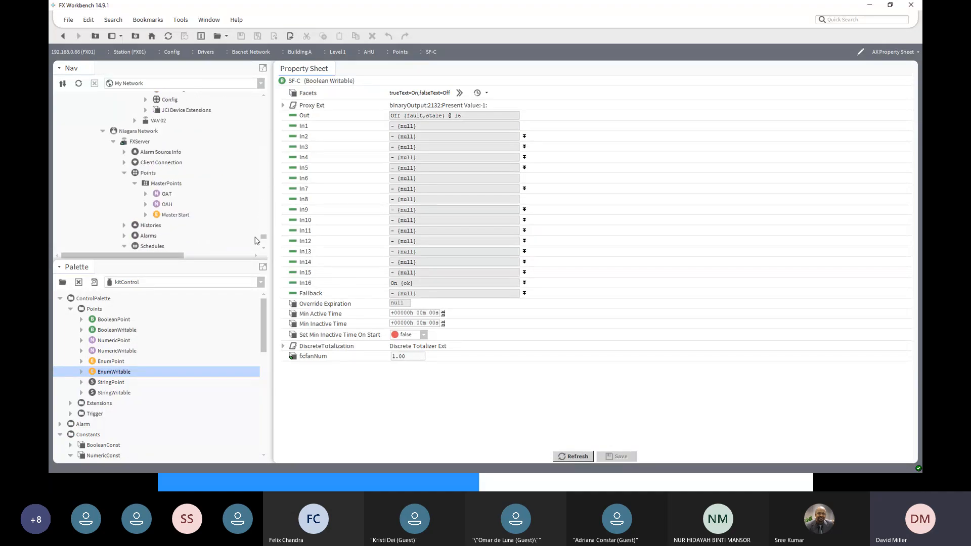
pyautogui.click(174, 218)
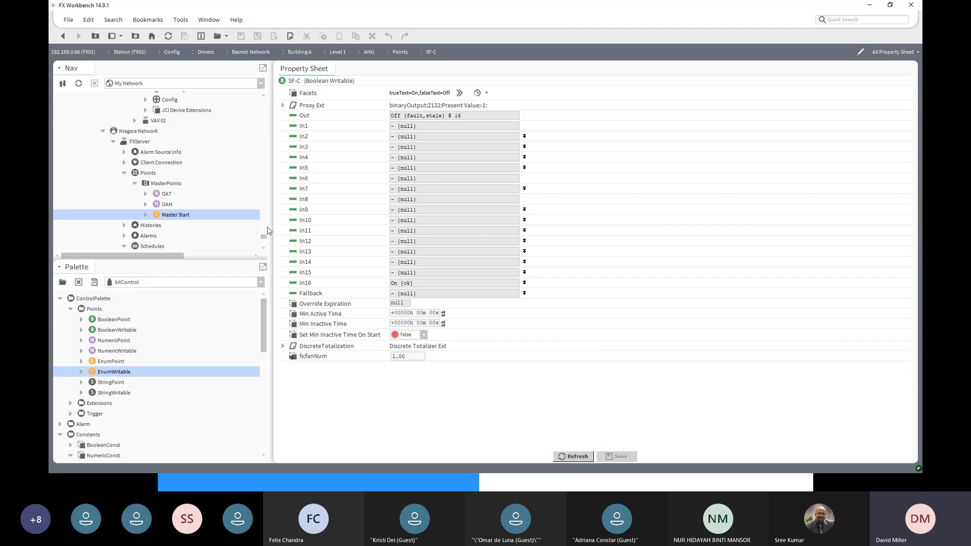
pyautogui.click(263, 96)
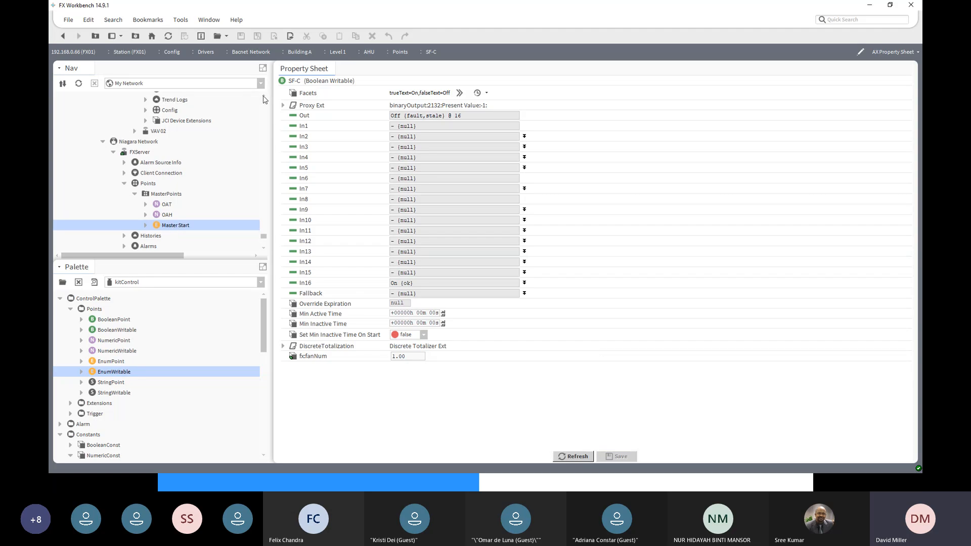
pyautogui.rightClick(159, 226)
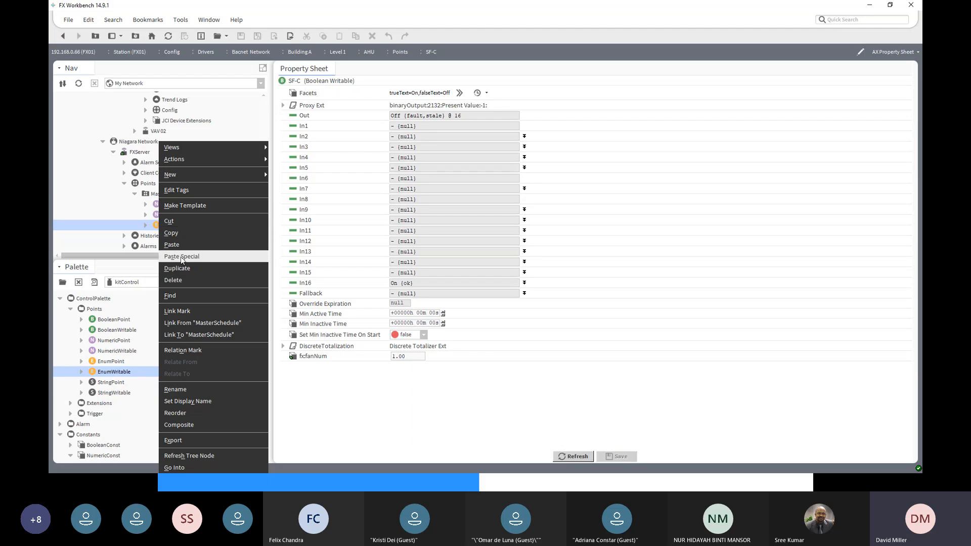
pyautogui.click(185, 311)
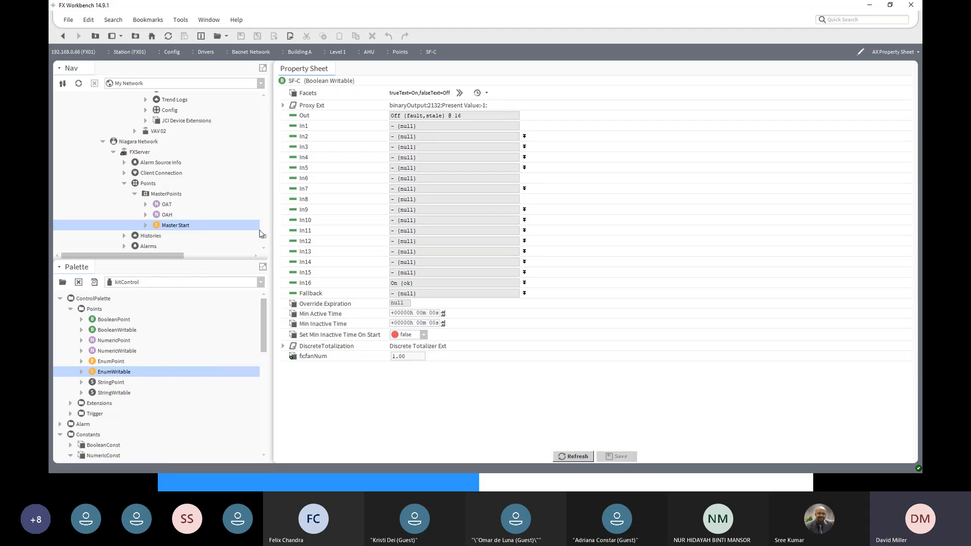
# - Link Master Start's Out to In15 of the Level 1 AHU's SF-C point and refresh SF-C's property sheet
pyautogui.scroll(10, 263, 205)
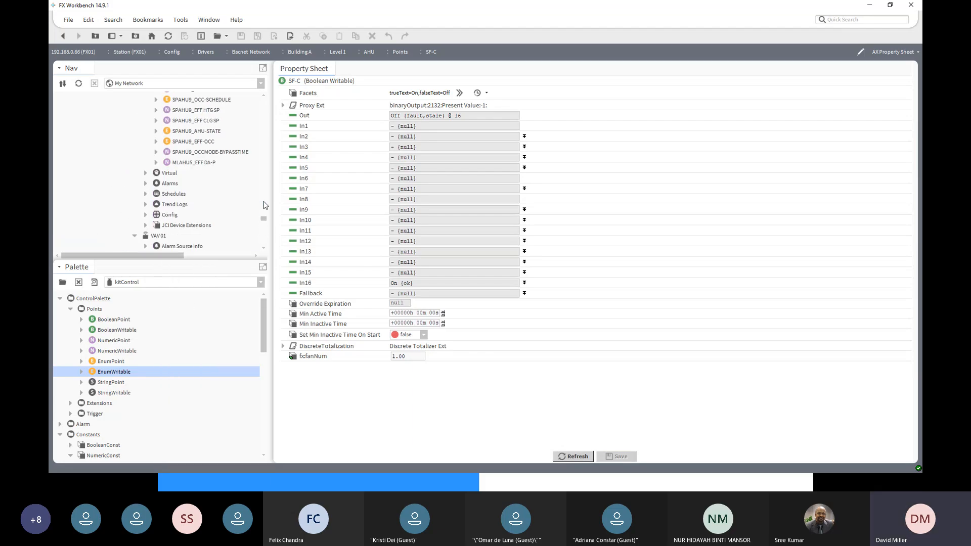
pyautogui.scroll(10, 264, 205)
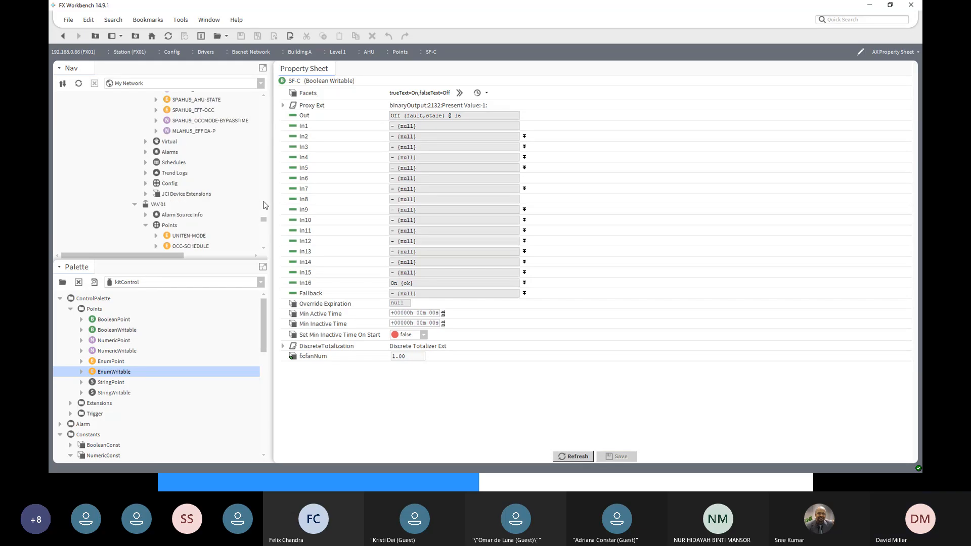
pyautogui.scroll(10, 263, 205)
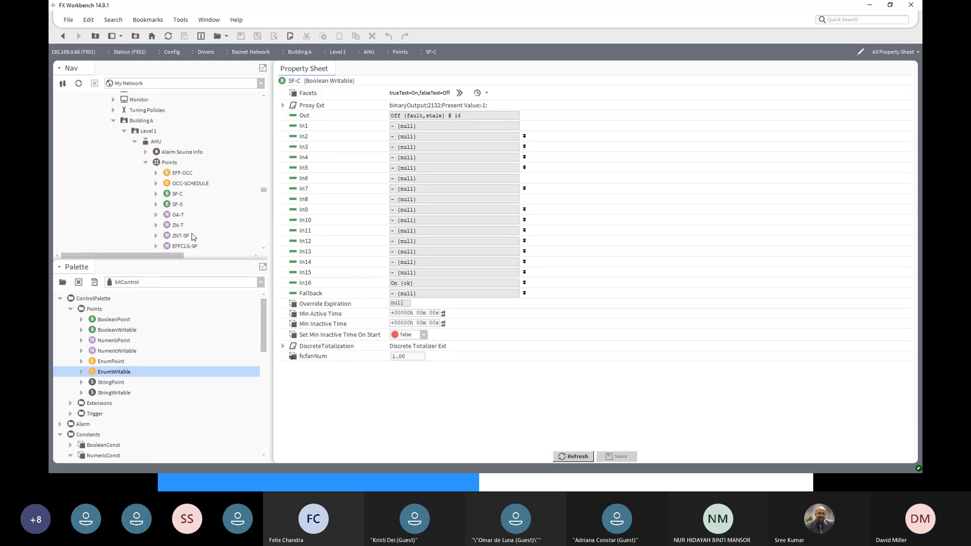
pyautogui.click(174, 195)
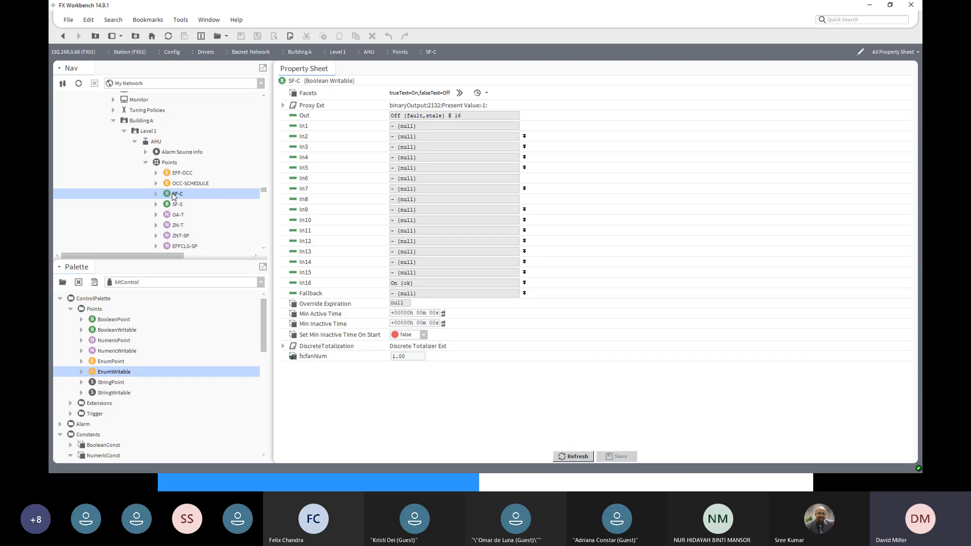
pyautogui.rightClick(172, 194)
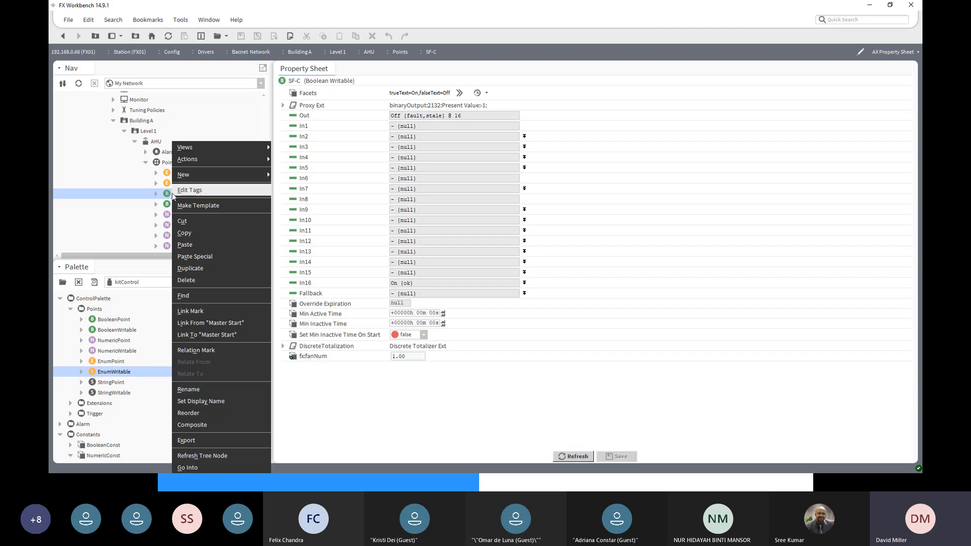
pyautogui.click(204, 323)
pyautogui.click(409, 177)
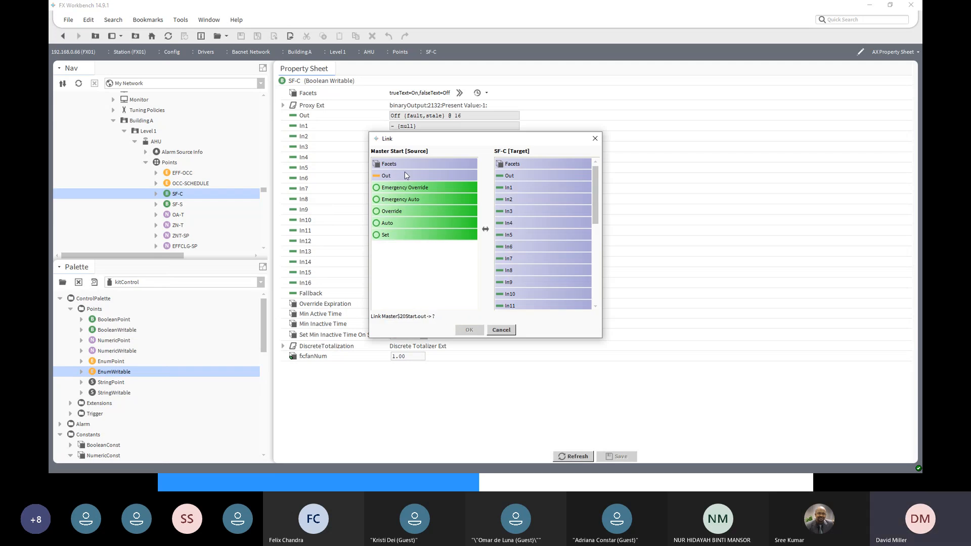
pyautogui.click(405, 173)
pyautogui.moveTo(597, 216); pyautogui.dragTo(600, 259)
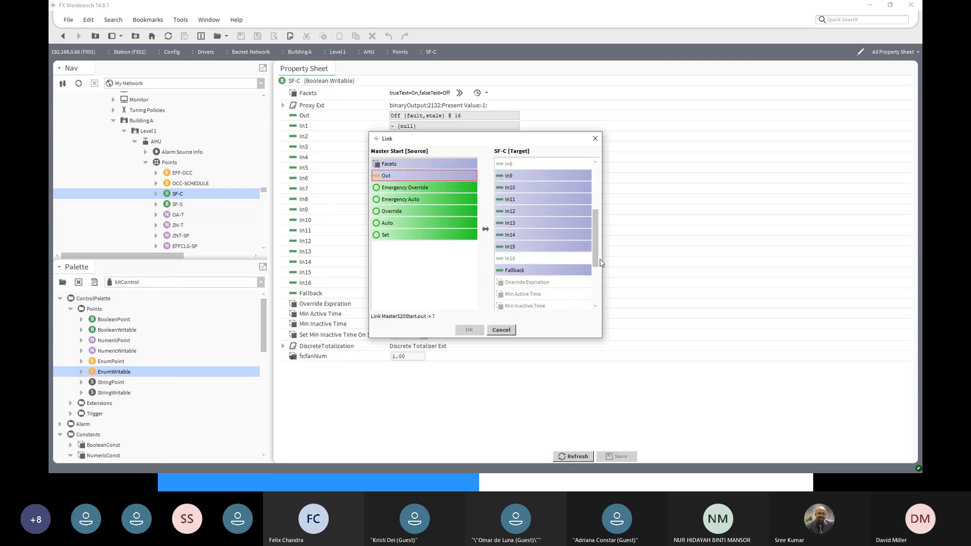
pyautogui.click(518, 248)
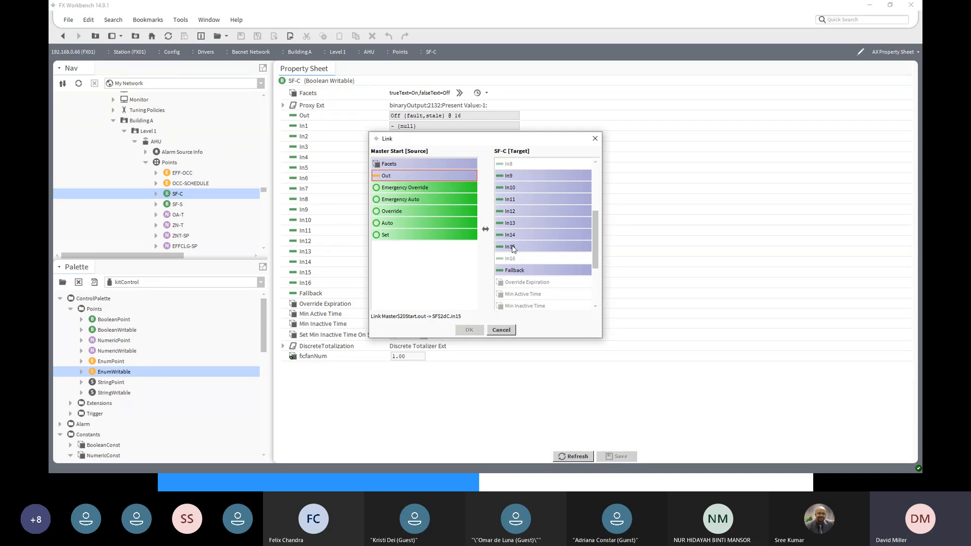
pyautogui.click(513, 248)
pyautogui.click(470, 331)
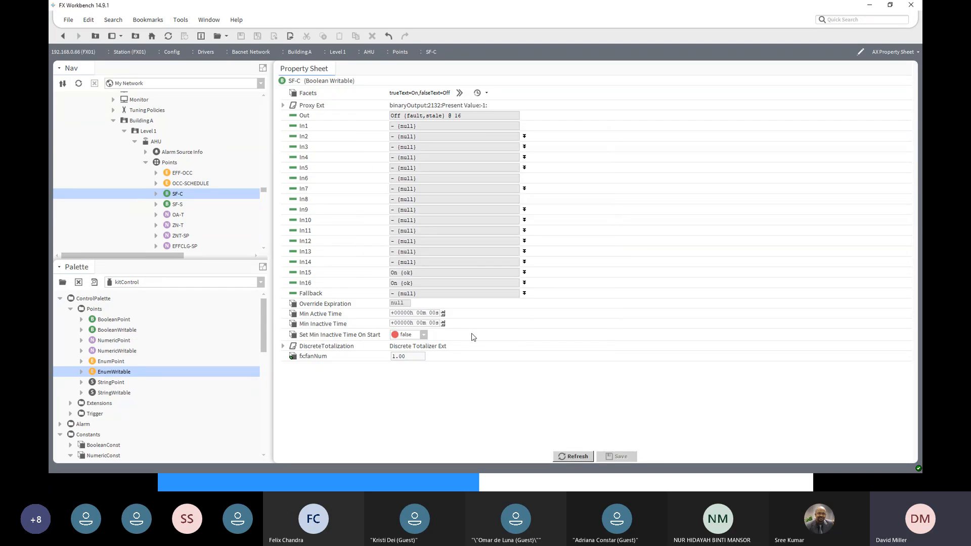
pyautogui.click(576, 458)
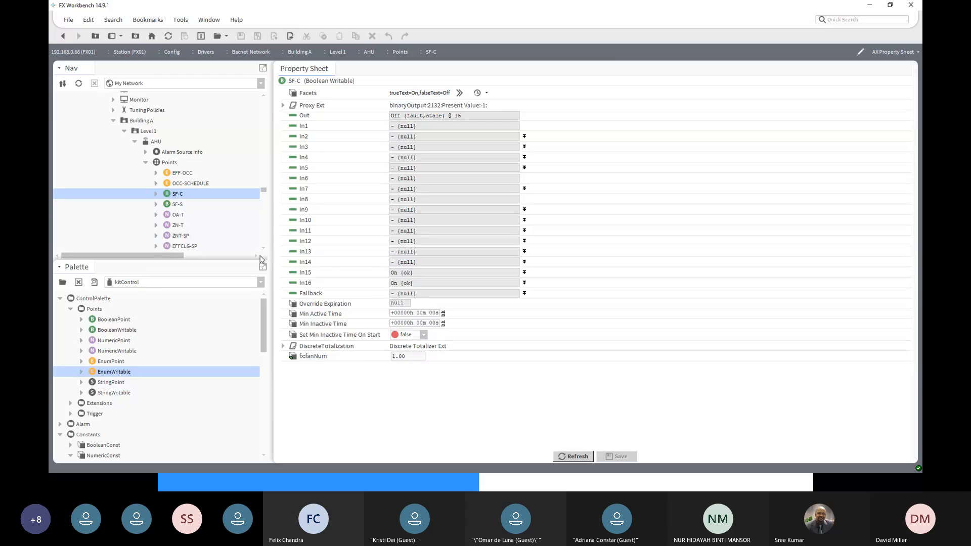
pyautogui.click(192, 192)
pyautogui.rightClick(192, 195)
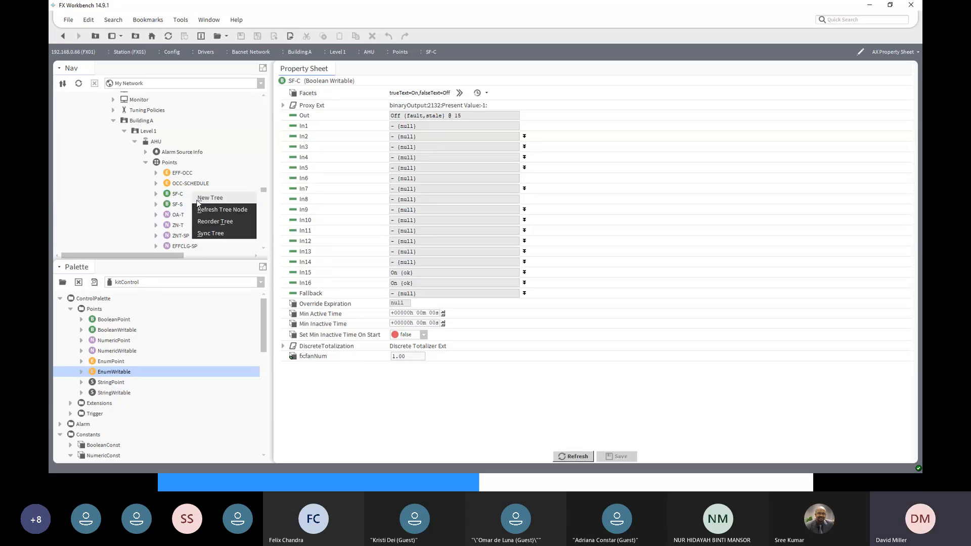
pyautogui.click(174, 197)
pyautogui.rightClick(175, 196)
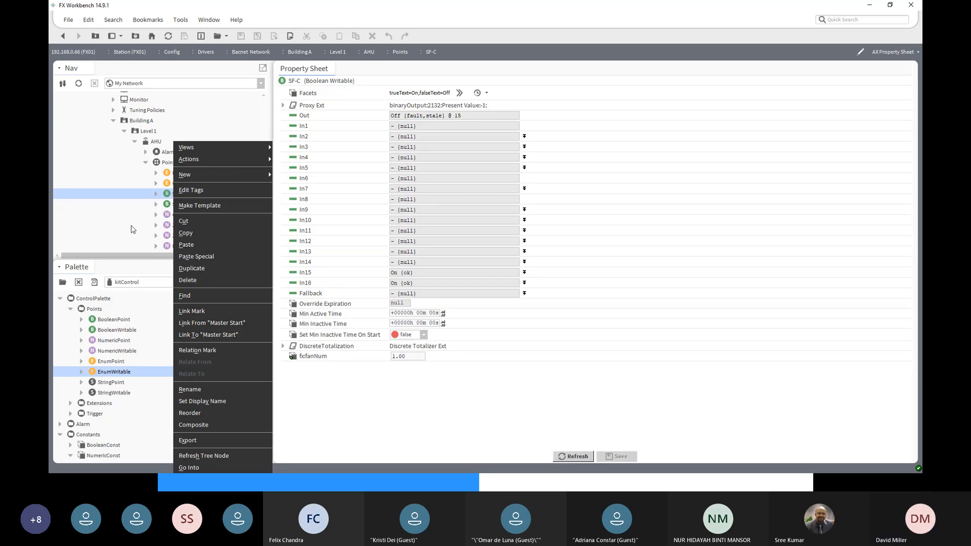
# - Open FXServer's MasterPoints folder in the point manager and review Master Start's facets and conversion settings without changing them
pyautogui.scroll(-2, 123, 209)
pyautogui.scroll(-5, 123, 209)
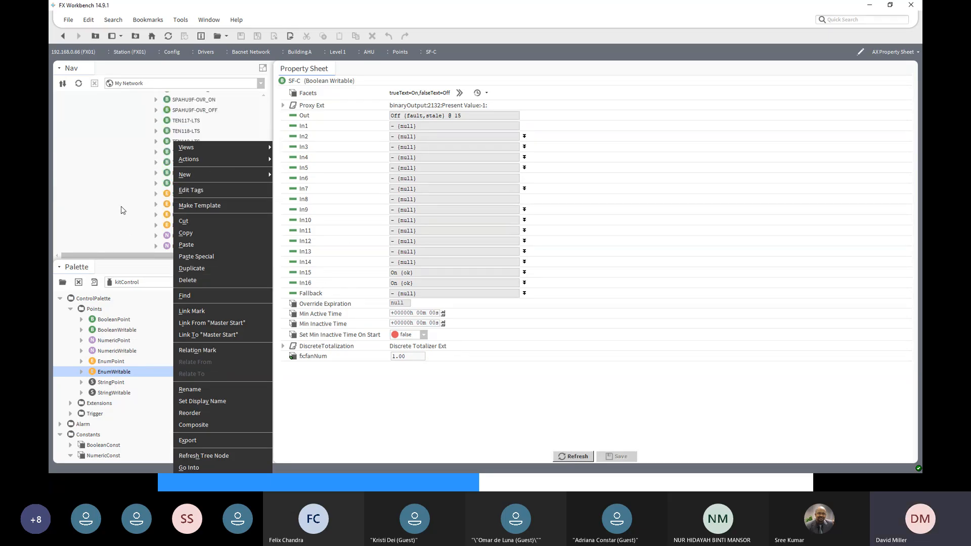
pyautogui.click(111, 227)
pyautogui.scroll(-10, 122, 230)
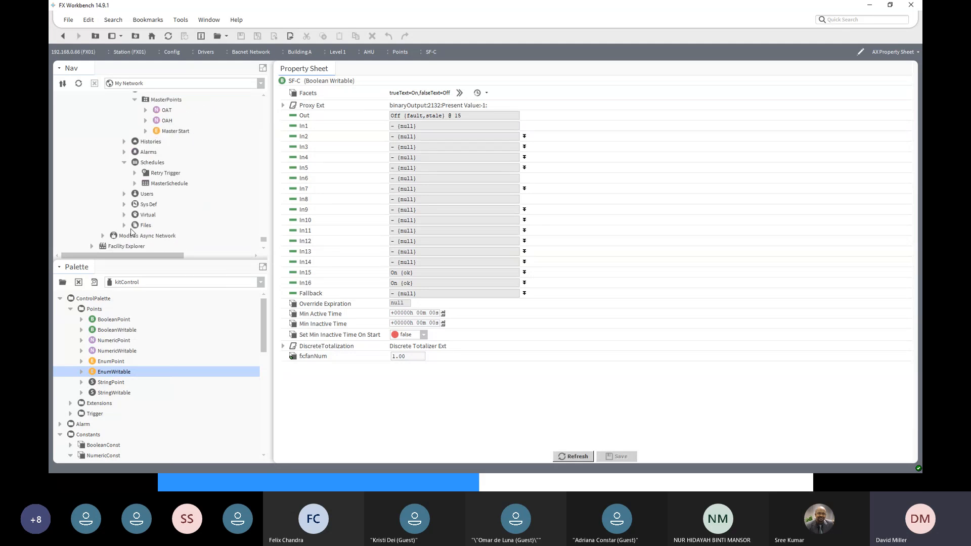
pyautogui.doubleClick(163, 101)
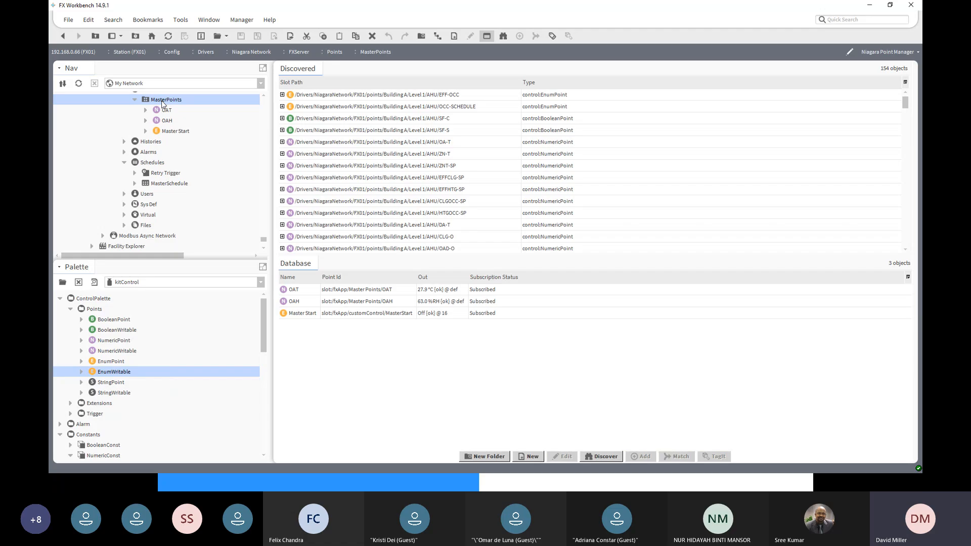
pyautogui.doubleClick(308, 315)
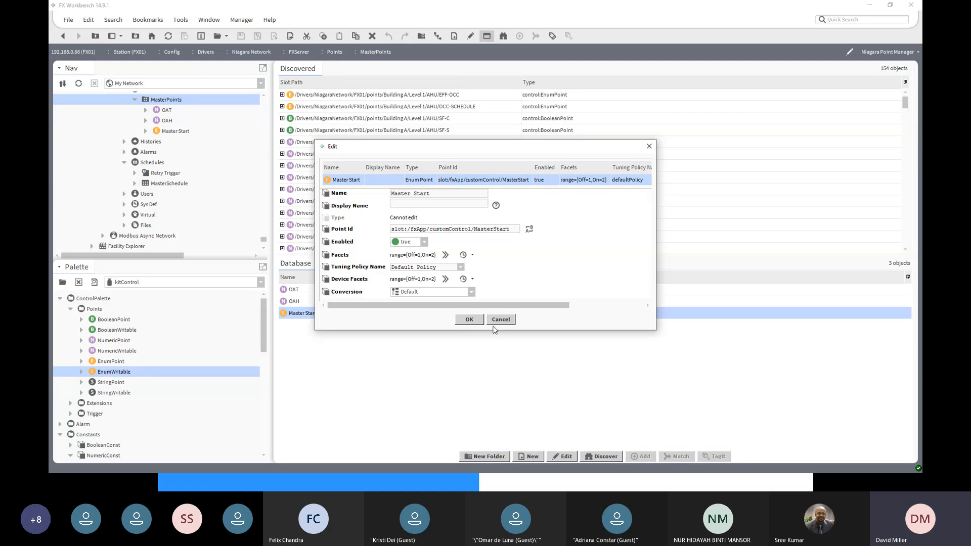
pyautogui.click(469, 320)
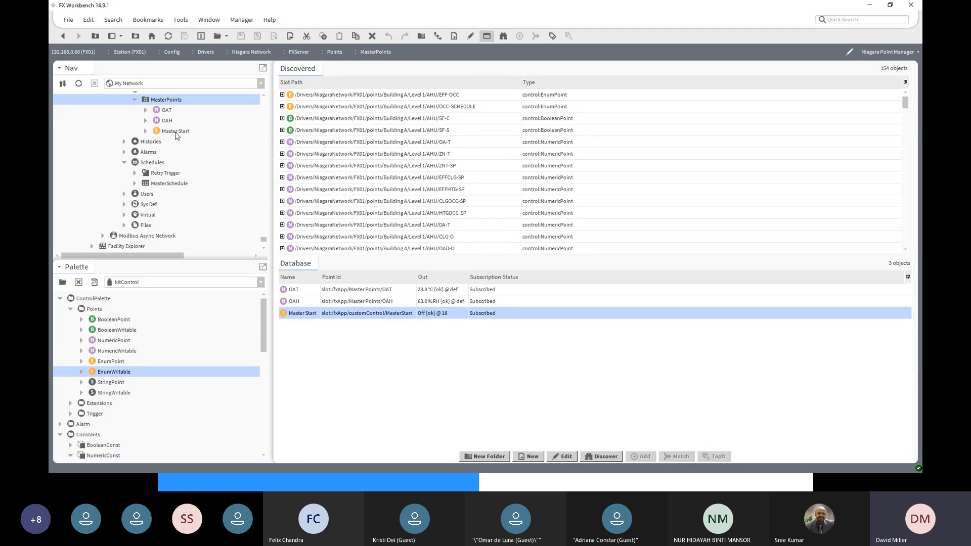
# - Return to the Level 1 AHU points in the Bacnet Network and check SF-C's inputs in its property sheet
pyautogui.scroll(6, 176, 135)
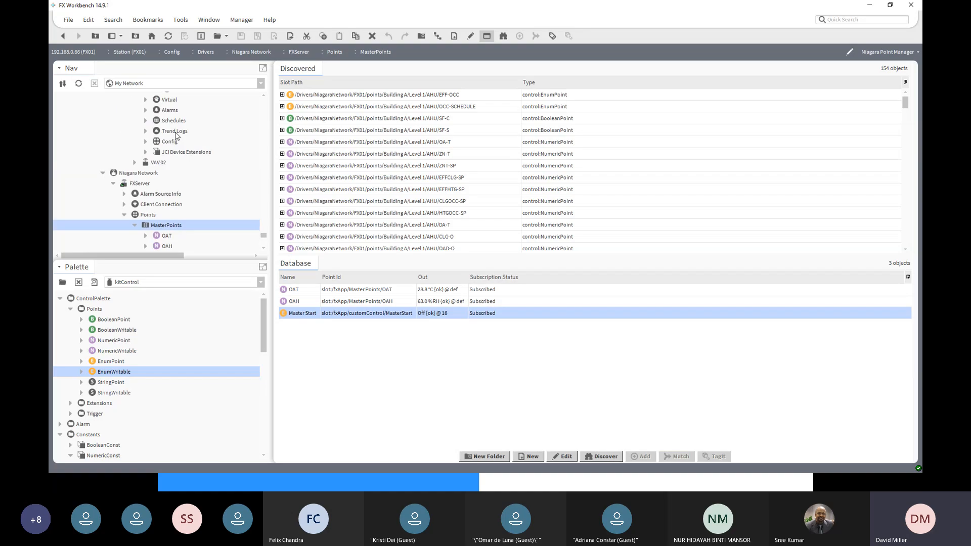
pyautogui.scroll(-4, 175, 135)
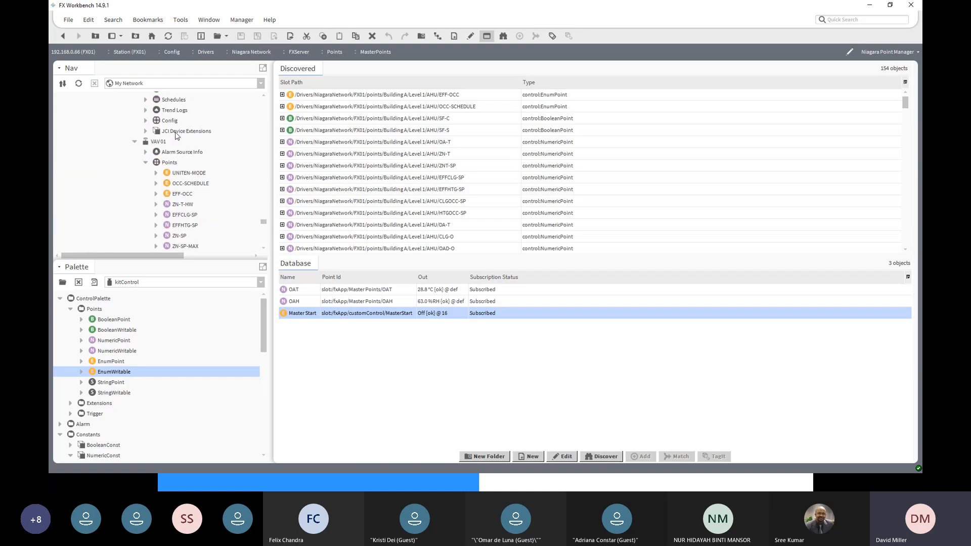
pyautogui.scroll(5, 175, 135)
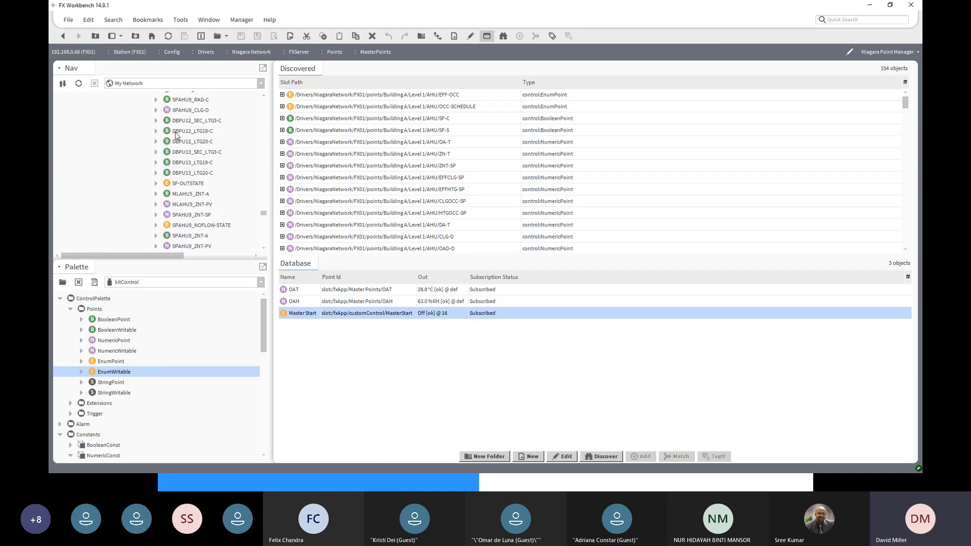
pyautogui.scroll(6, 175, 135)
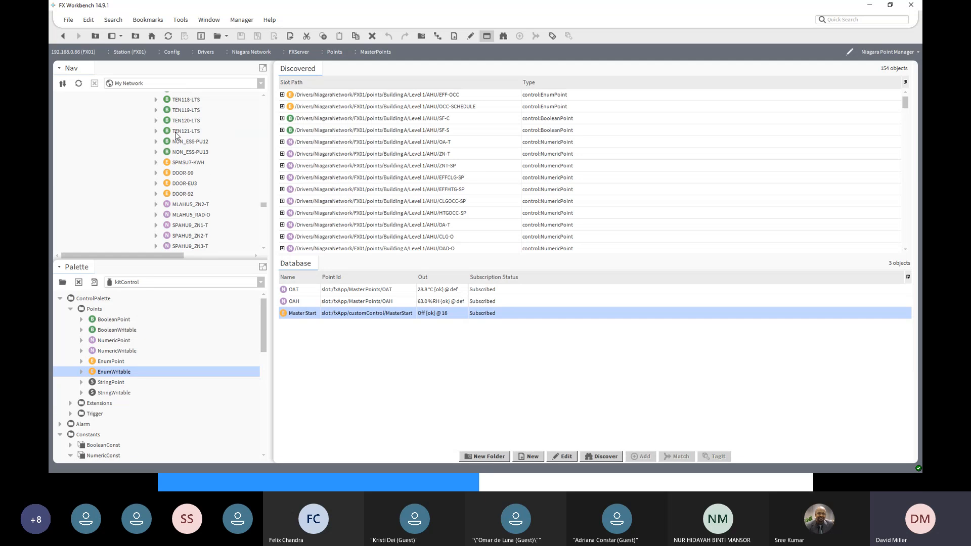
pyautogui.scroll(2, 175, 135)
pyautogui.scroll(8, 176, 134)
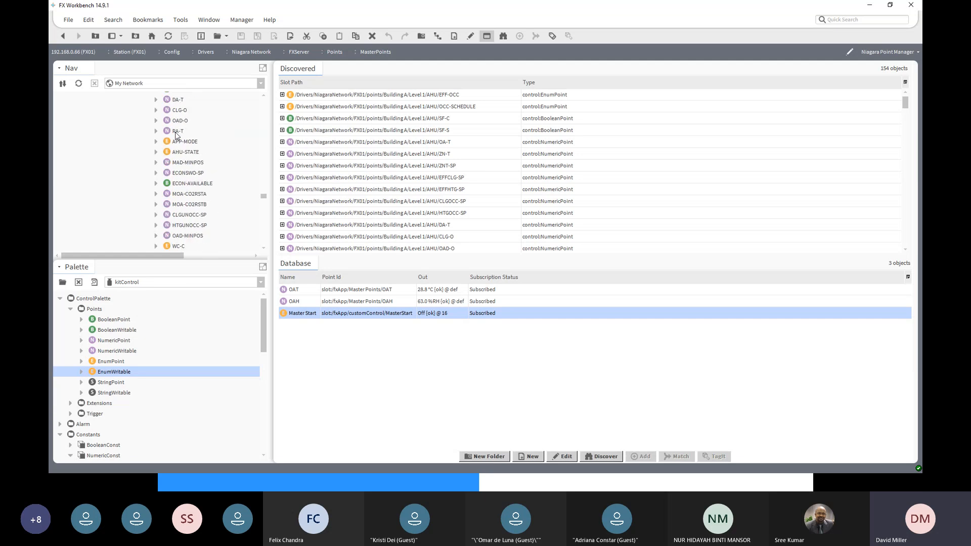
pyautogui.doubleClick(177, 132)
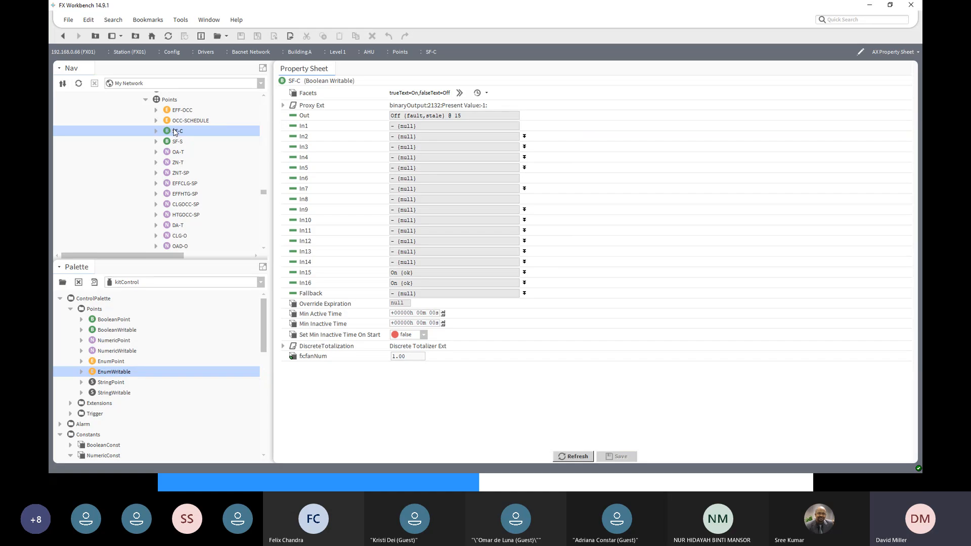
# - Open the wire sheet of the AHU's Points folder and move the SF-C block clear of the others to inspect its input links
pyautogui.click(170, 103)
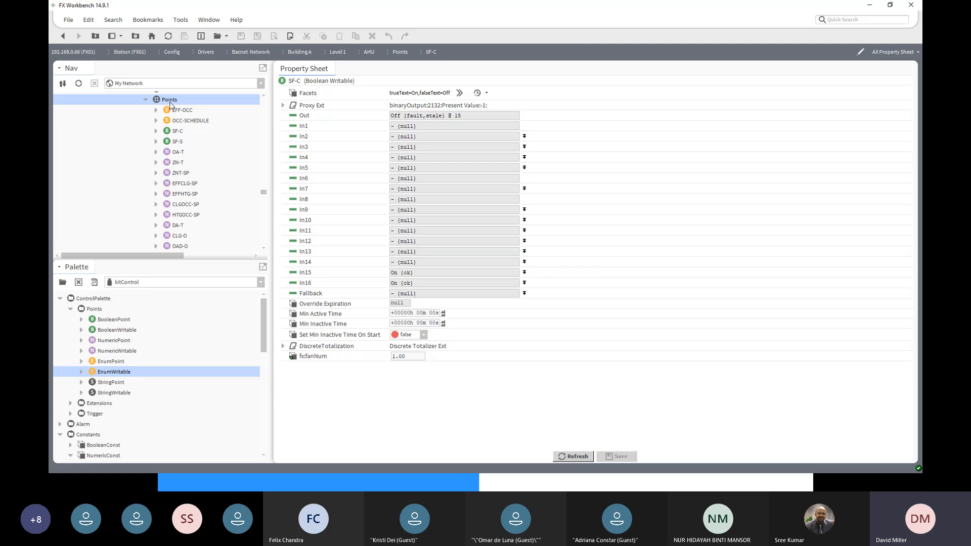
pyautogui.doubleClick(170, 103)
pyautogui.click(884, 51)
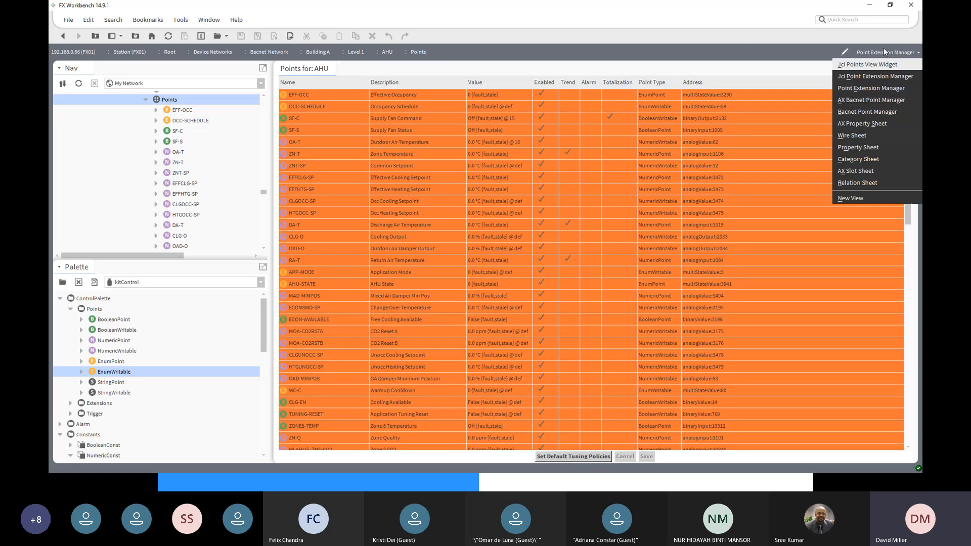
pyautogui.click(868, 136)
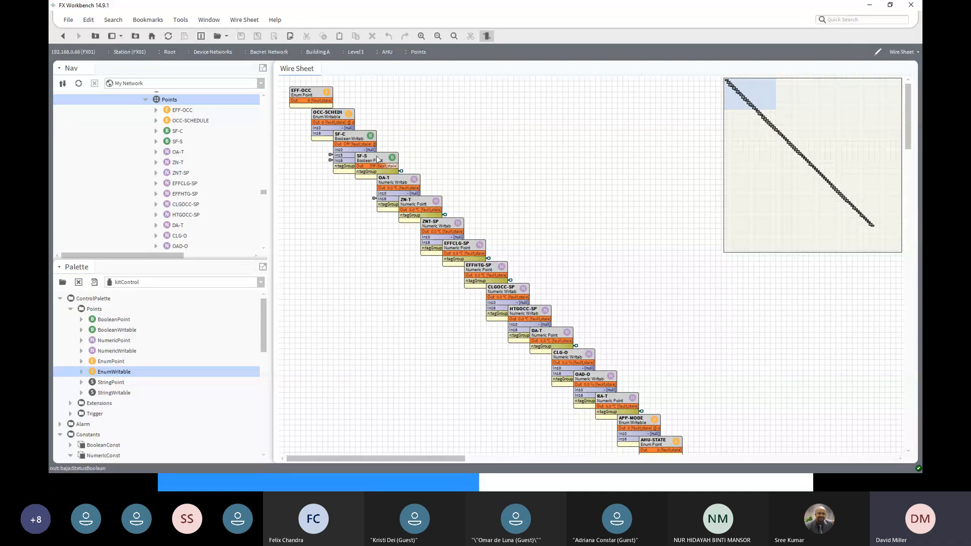
pyautogui.moveTo(361, 141); pyautogui.dragTo(580, 98)
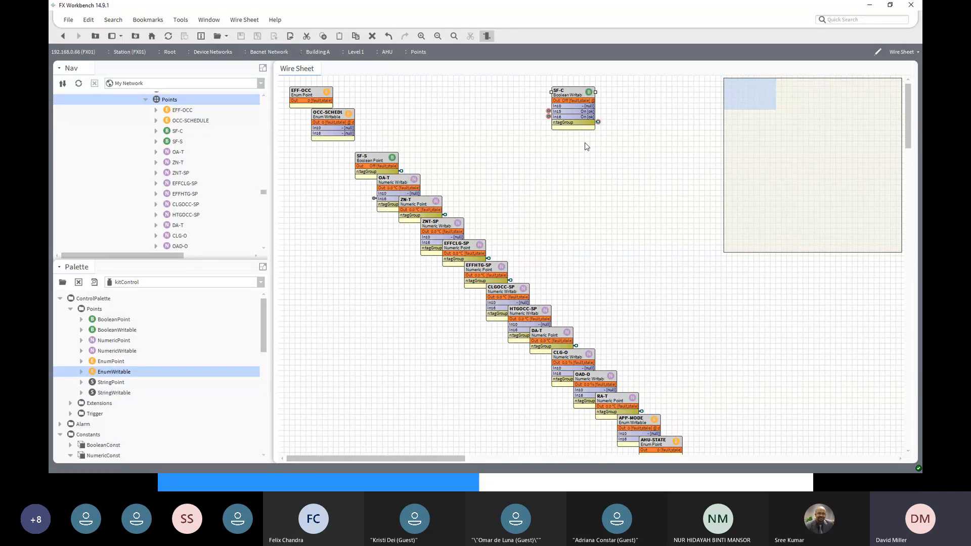
pyautogui.click(548, 113)
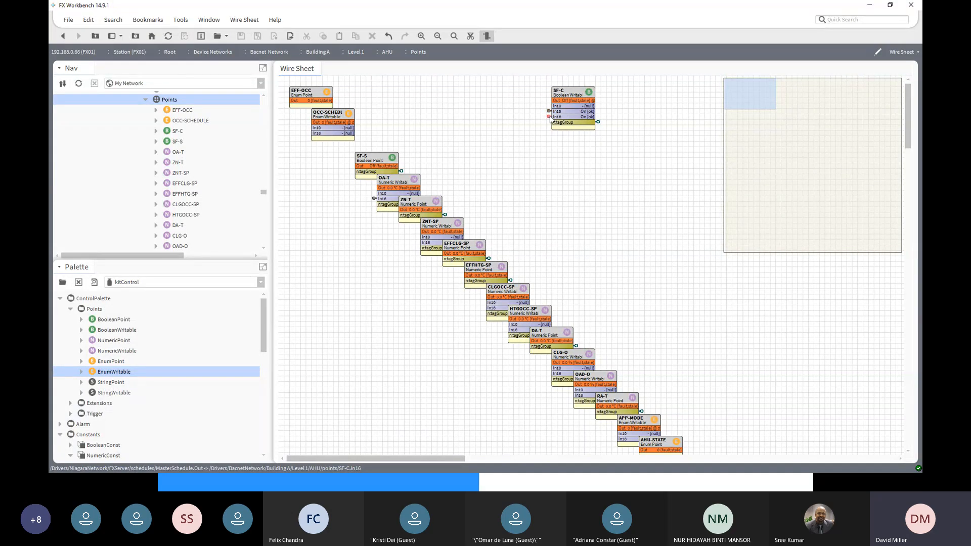
# - Trace SF-C's In16 link to MasterSchedule and its In15 link to Master Start by going to each linked wire sheet
pyautogui.rightClick(550, 119)
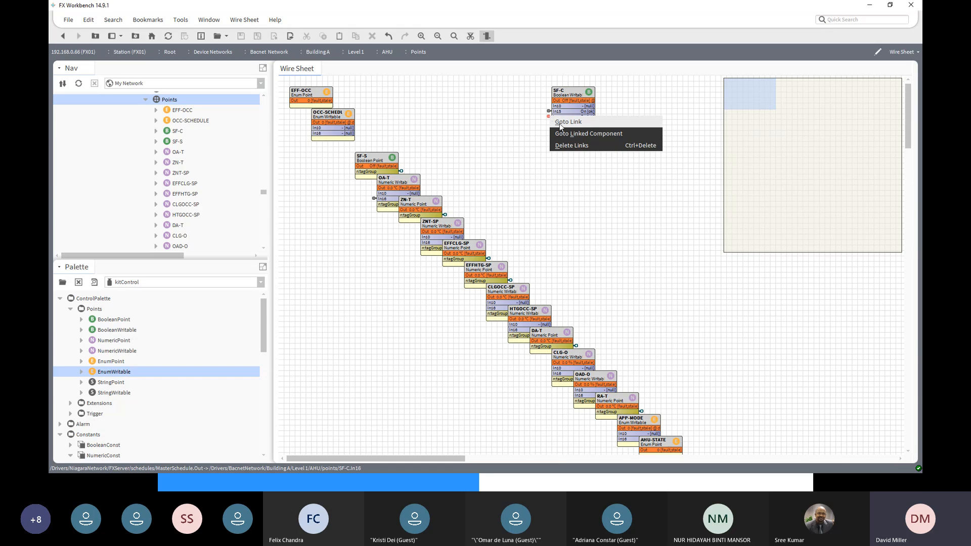
pyautogui.click(561, 122)
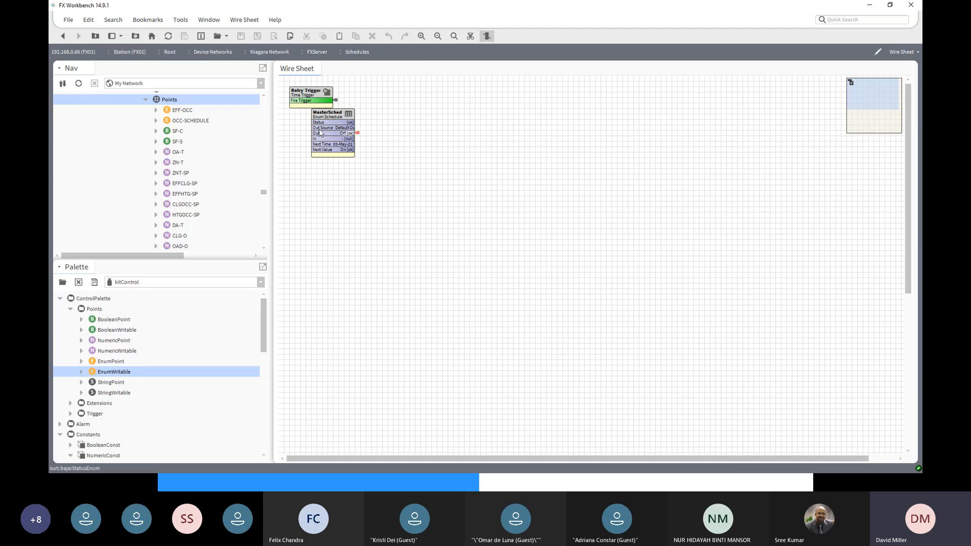
pyautogui.click(63, 36)
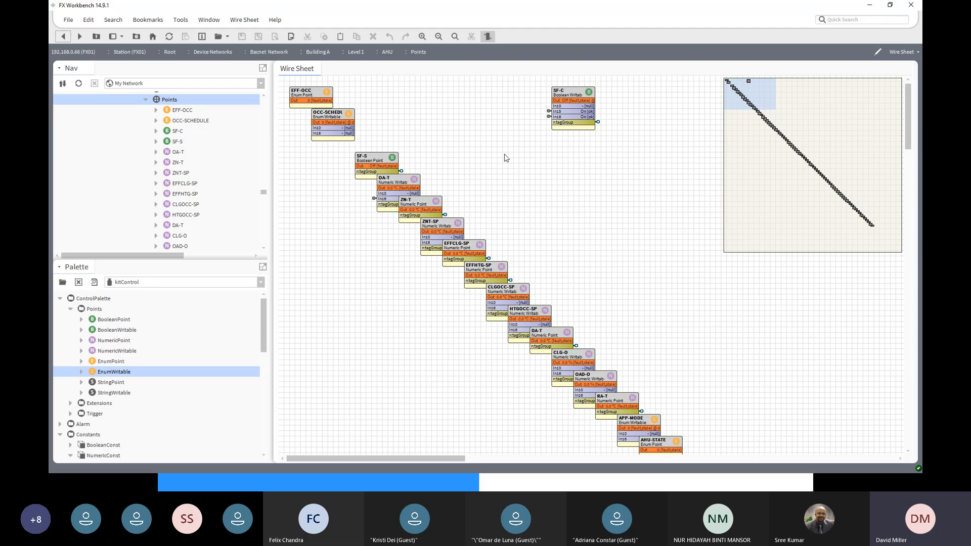
pyautogui.click(79, 36)
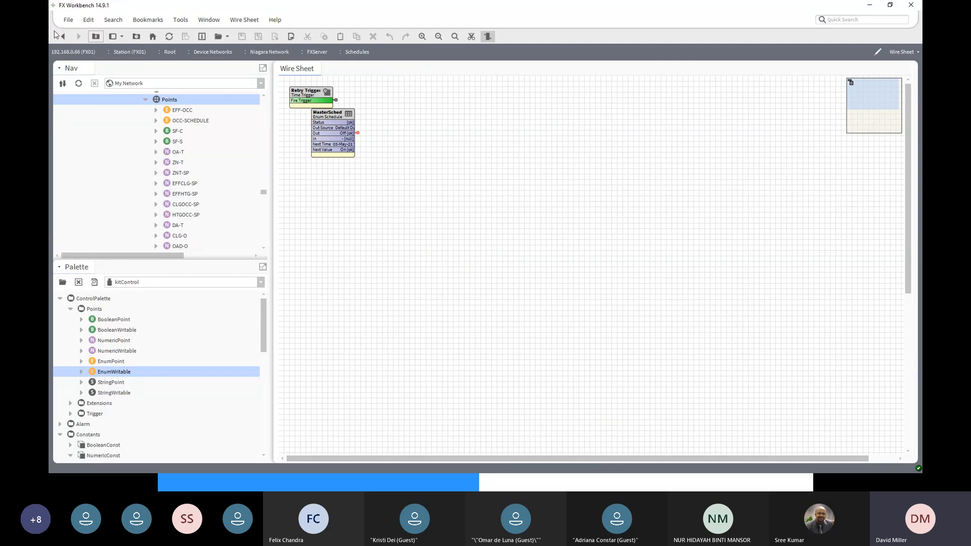
pyautogui.click(63, 37)
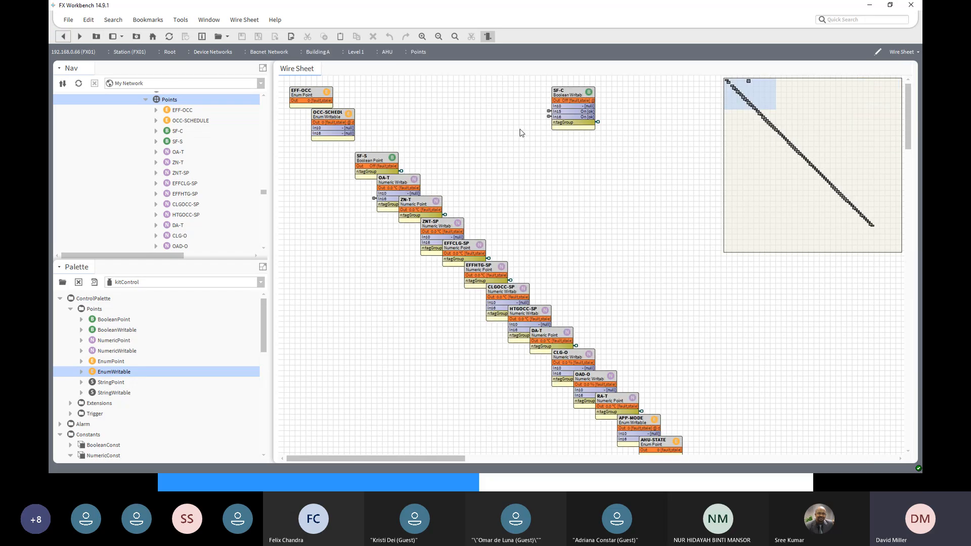
pyautogui.rightClick(549, 112)
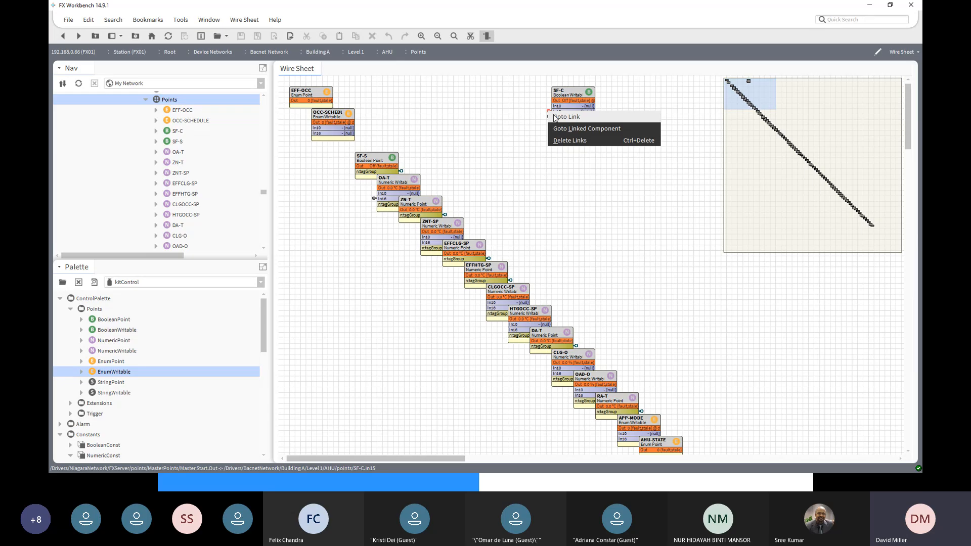
pyautogui.click(555, 117)
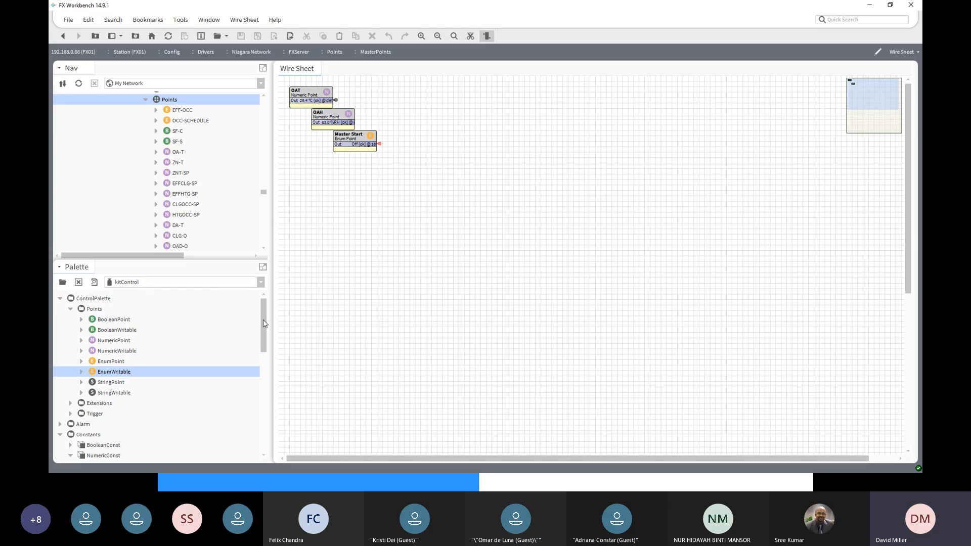
# - Collapse Building A and FXServer in station FX01's tree and check the Custom Control folder under Facility Explorer
pyautogui.scroll(-3, 251, 223)
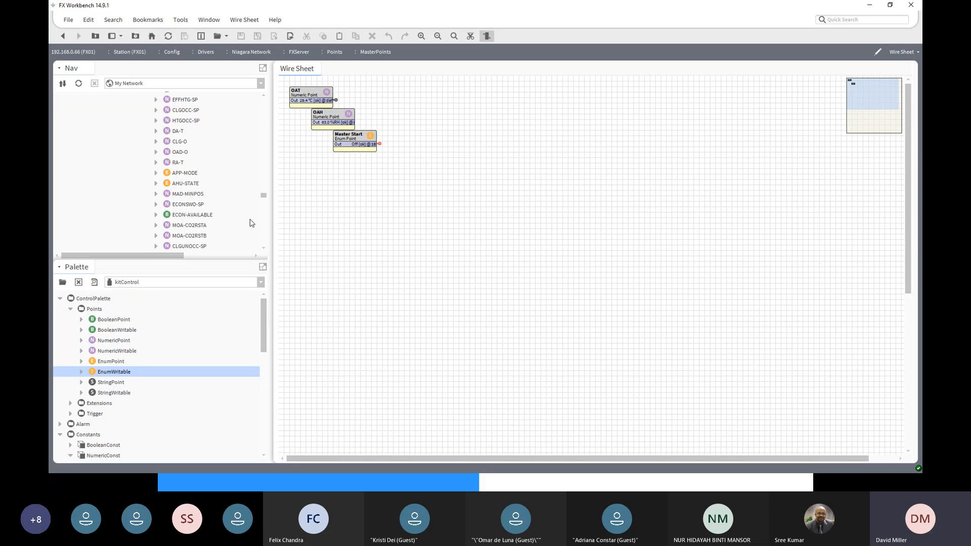
pyautogui.scroll(-8, 252, 223)
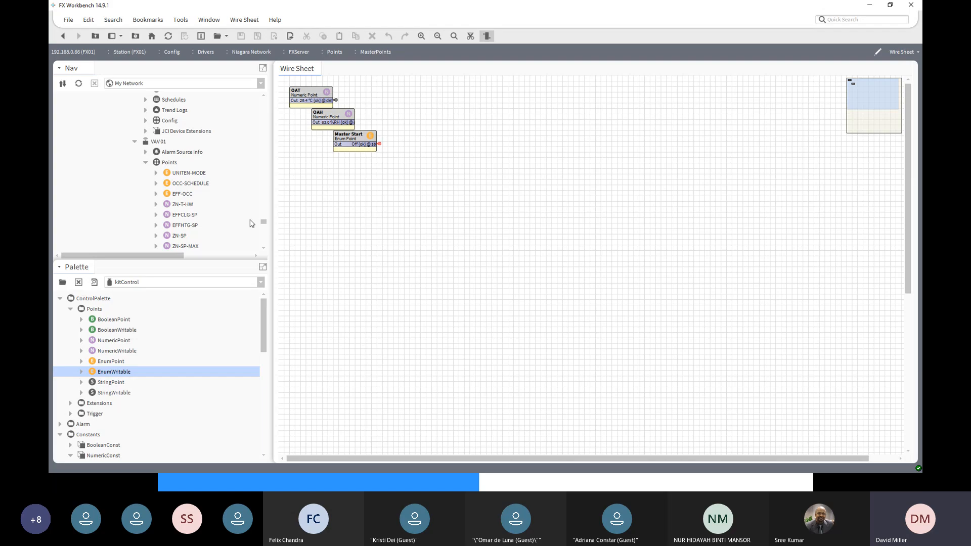
pyautogui.scroll(-6, 252, 223)
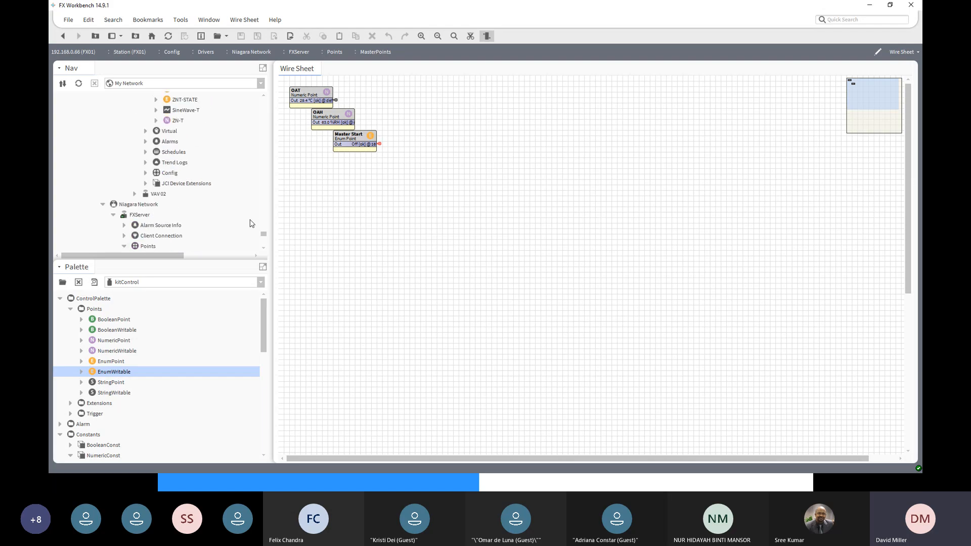
pyautogui.scroll(-5, 252, 223)
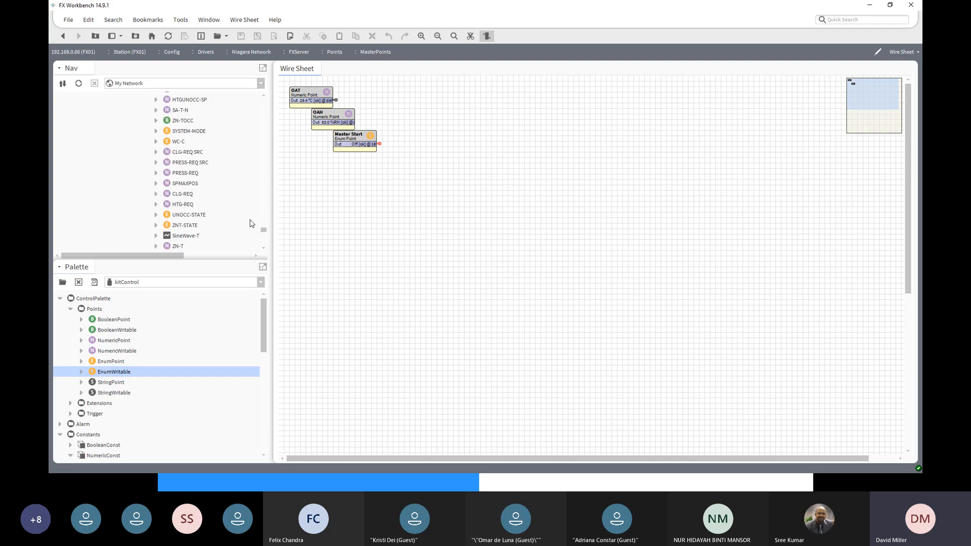
pyautogui.scroll(10, 251, 223)
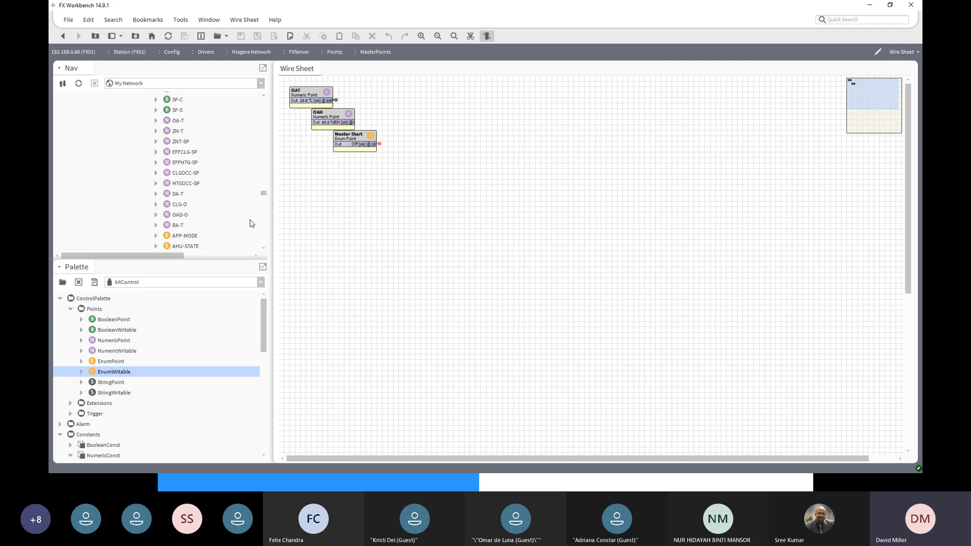
pyautogui.scroll(-2, 252, 223)
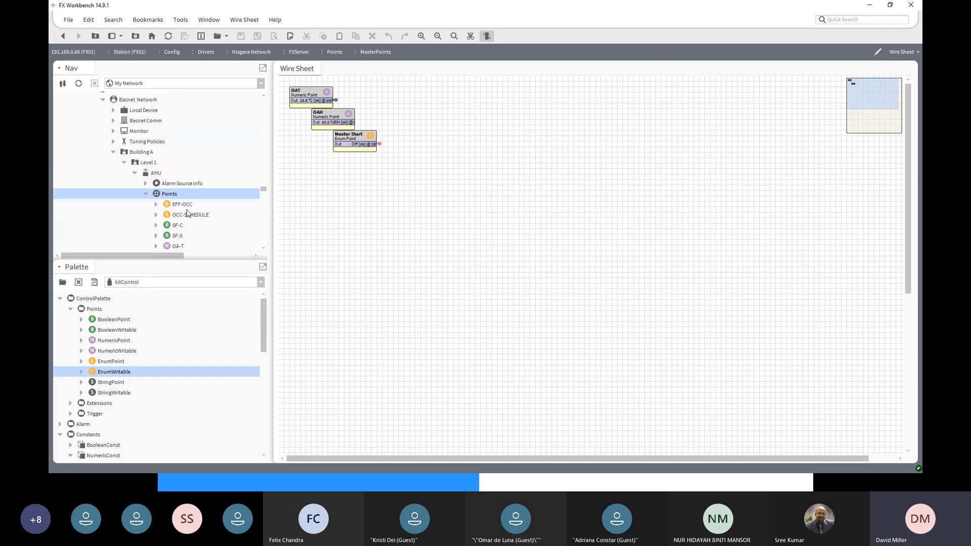
pyautogui.scroll(-4, 216, 216)
pyautogui.scroll(-4, 216, 216)
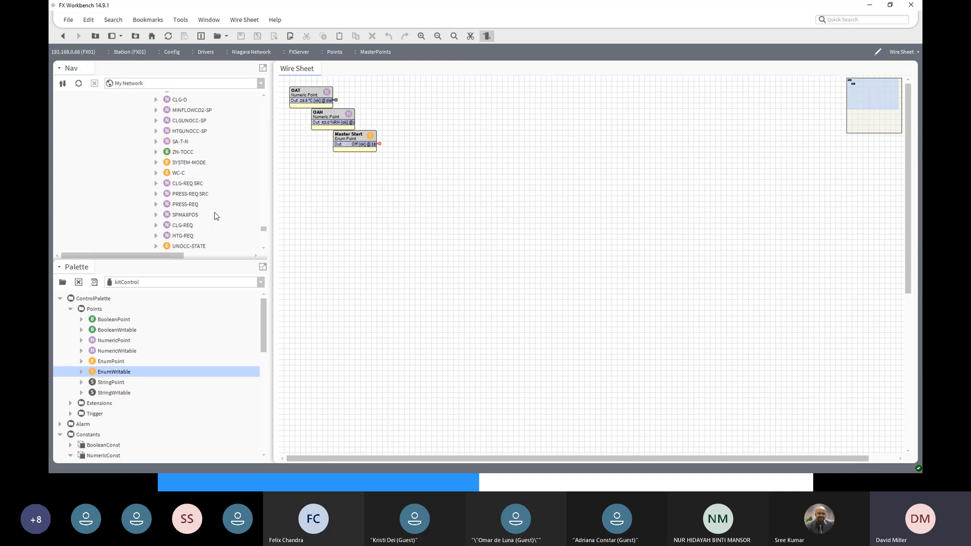
pyautogui.scroll(2, 216, 215)
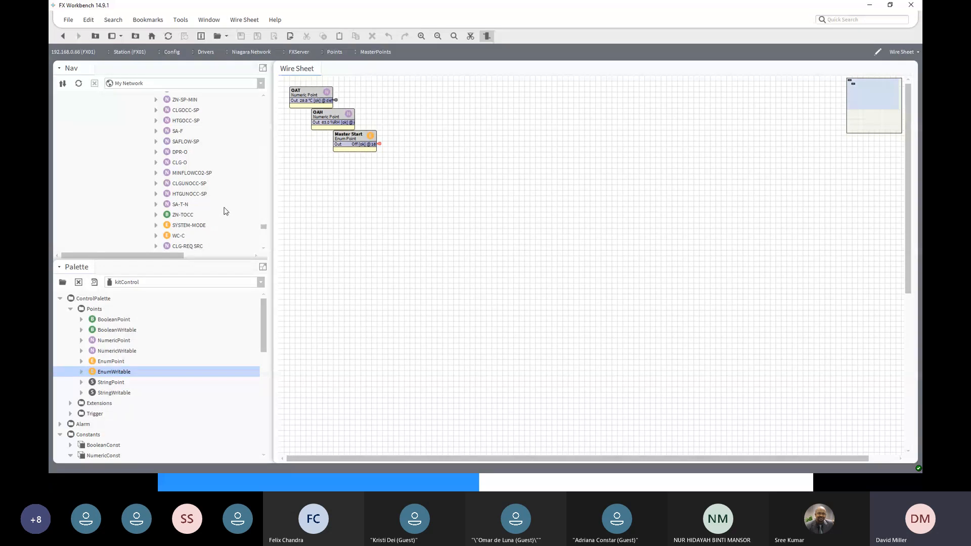
pyautogui.scroll(5, 220, 209)
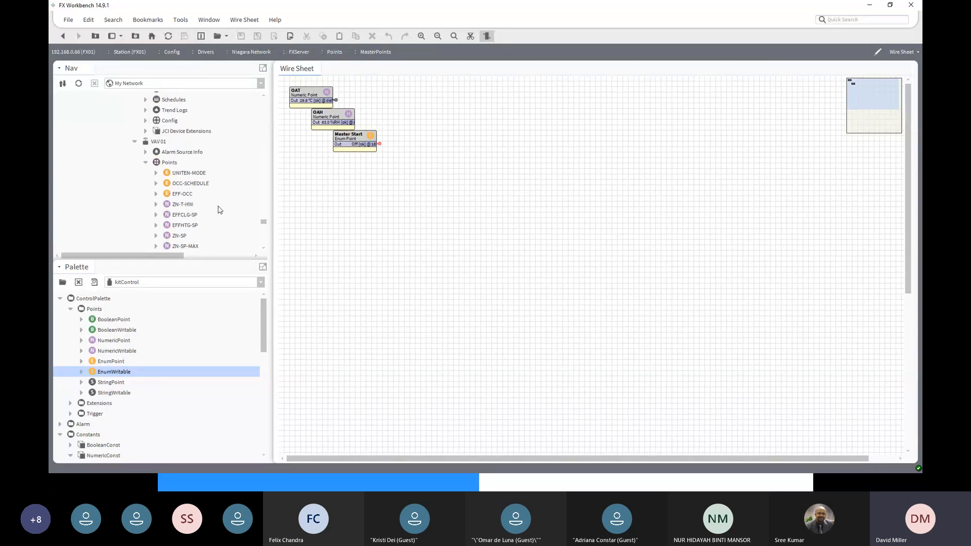
pyautogui.scroll(10, 217, 210)
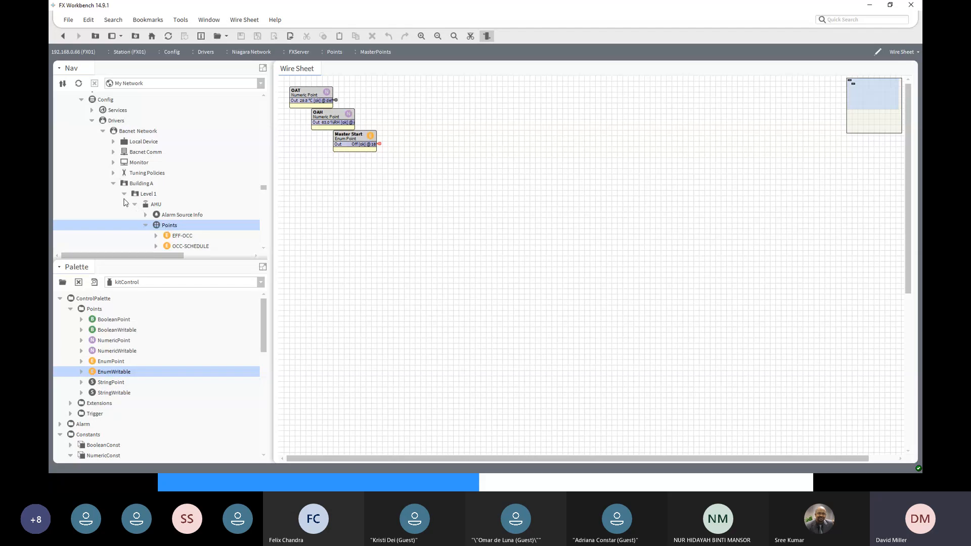
pyautogui.scroll(1, 124, 202)
pyautogui.scroll(-1, 125, 202)
pyautogui.click(113, 184)
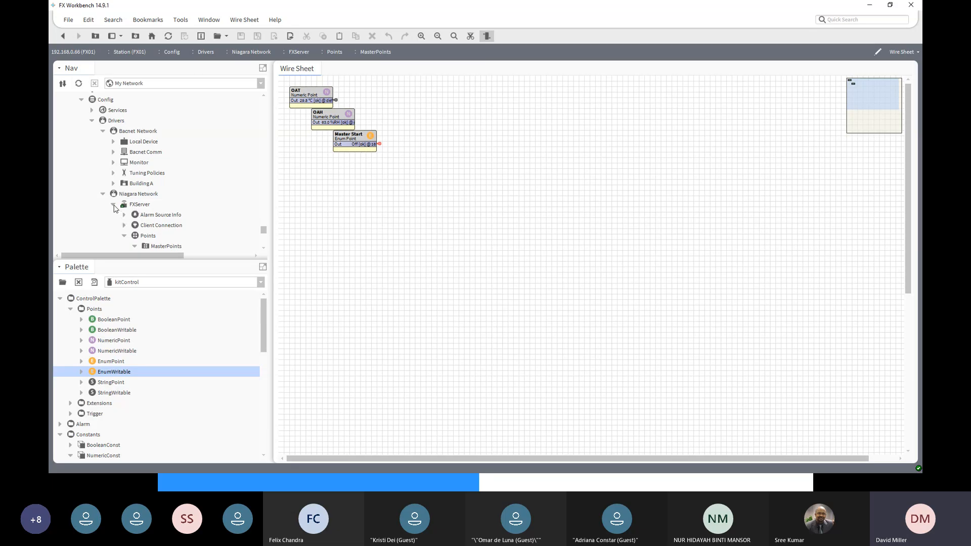
pyautogui.click(114, 205)
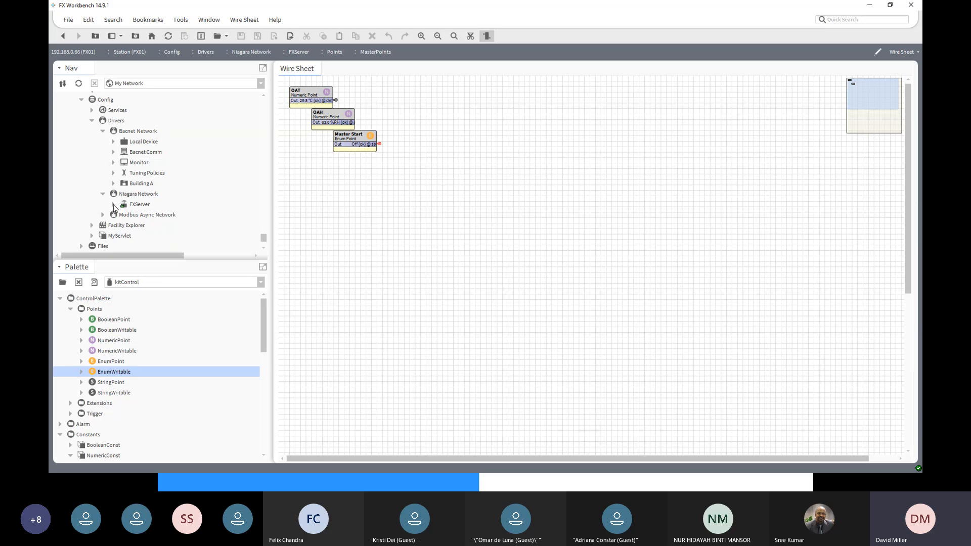
pyautogui.click(92, 225)
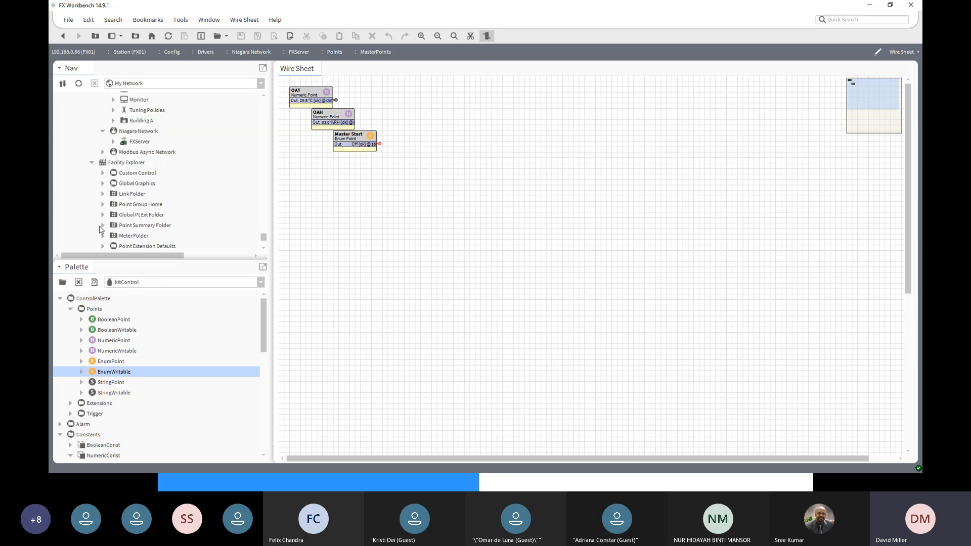
pyautogui.click(121, 175)
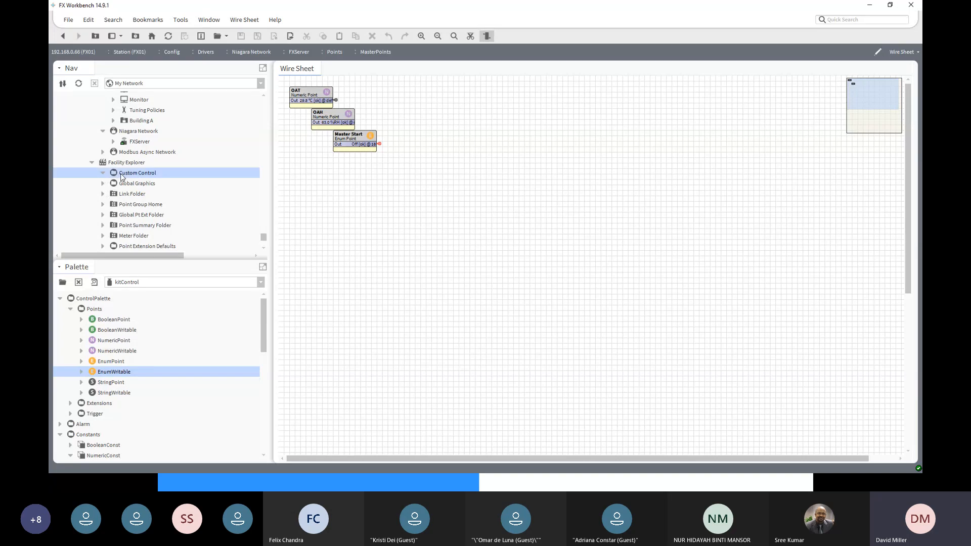
# - Collapse My File System and the FXServer station's Drivers, and select MasterStart in that station's Custom Control folder
pyautogui.moveTo(264, 236); pyautogui.dragTo(265, 101)
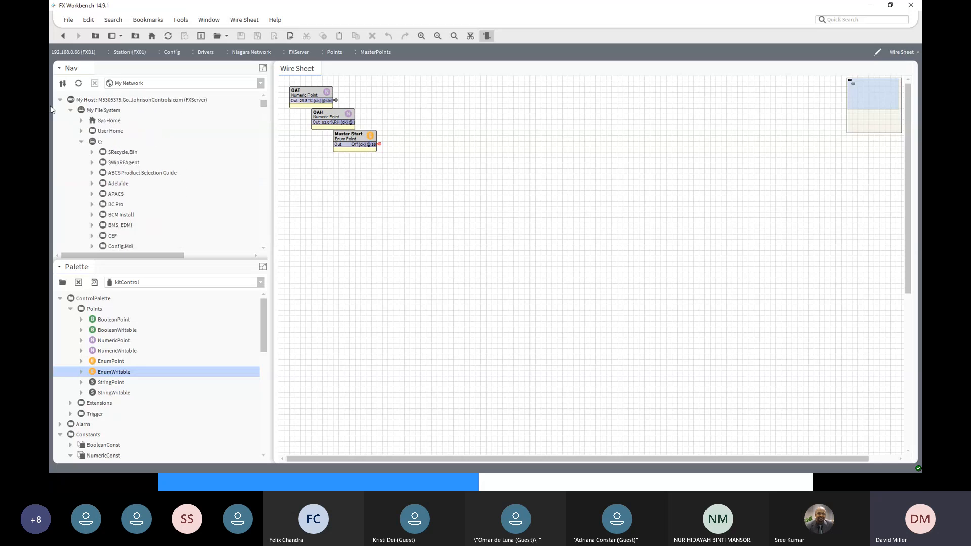
pyautogui.click(71, 110)
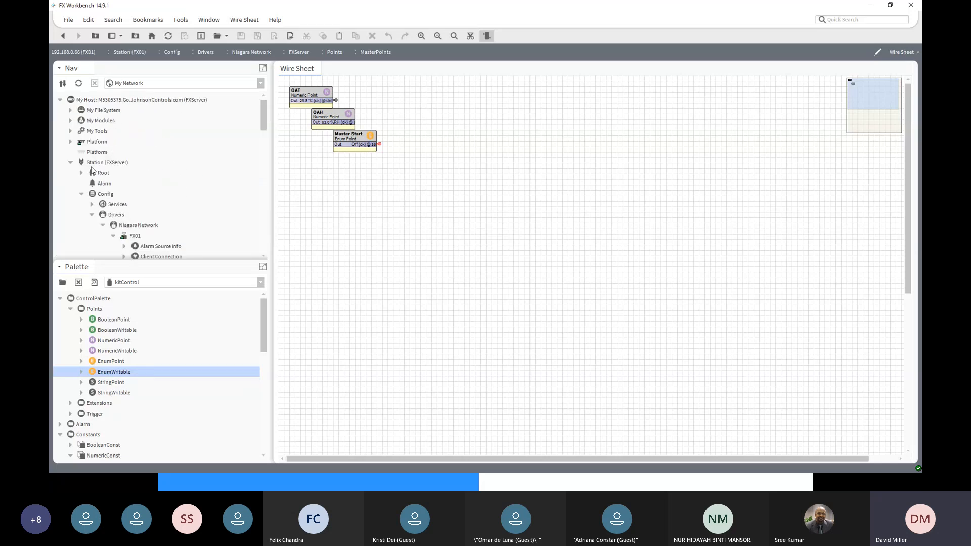
pyautogui.scroll(-2, 99, 196)
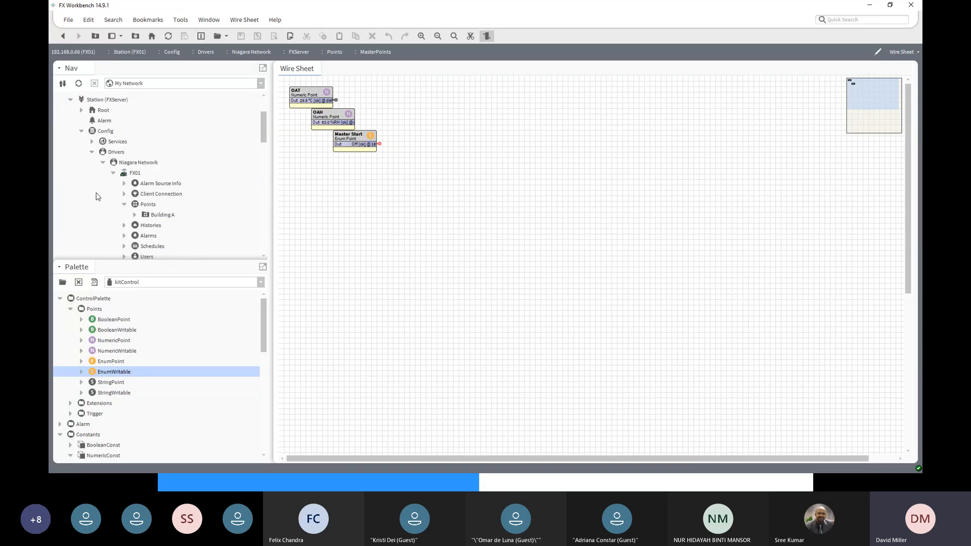
pyautogui.click(92, 152)
pyautogui.click(137, 184)
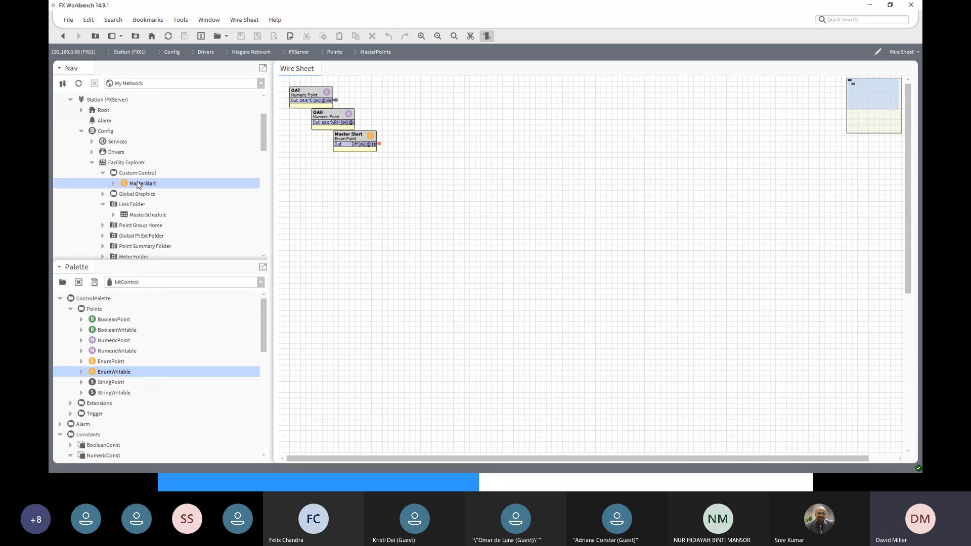
# - Override the server's MasterStart point to On for 1 Minute
pyautogui.rightClick(137, 184)
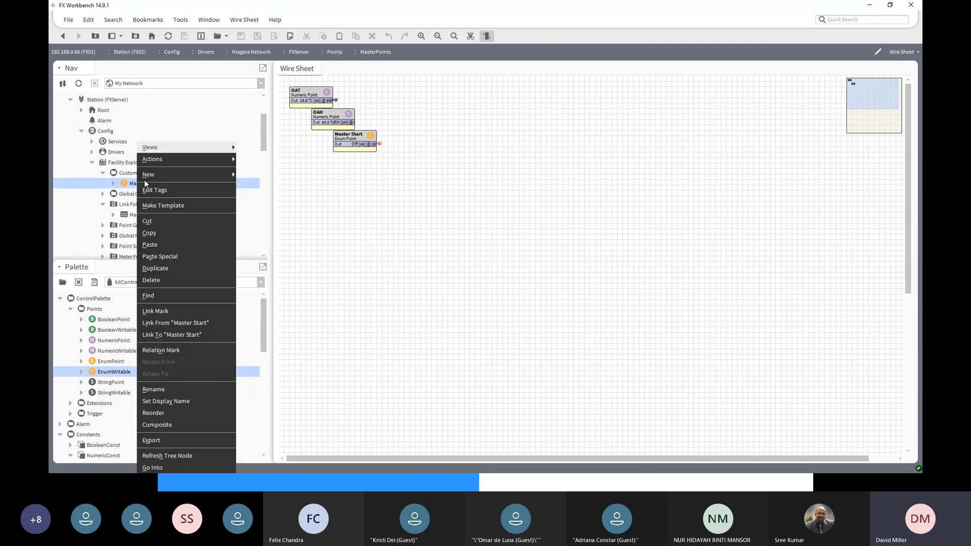
pyautogui.moveTo(165, 161)
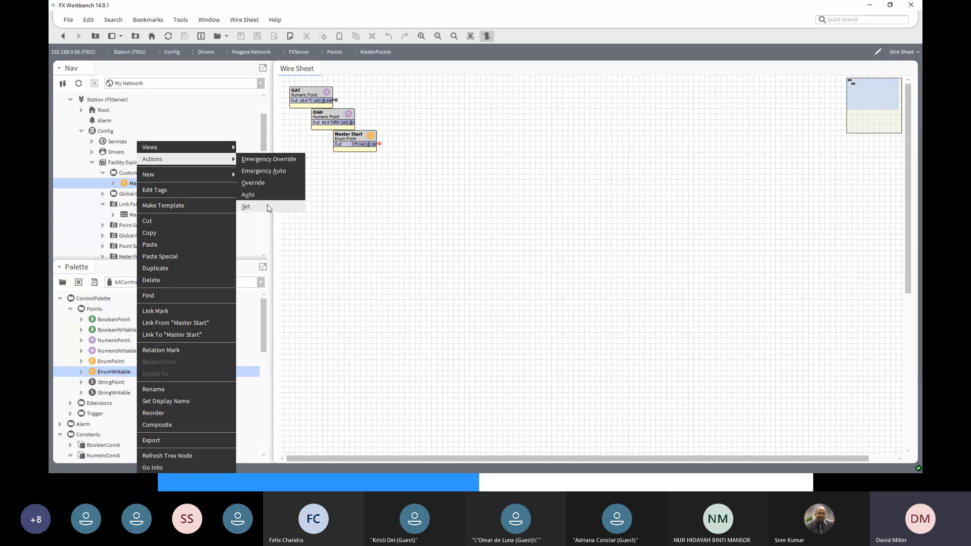
pyautogui.click(263, 185)
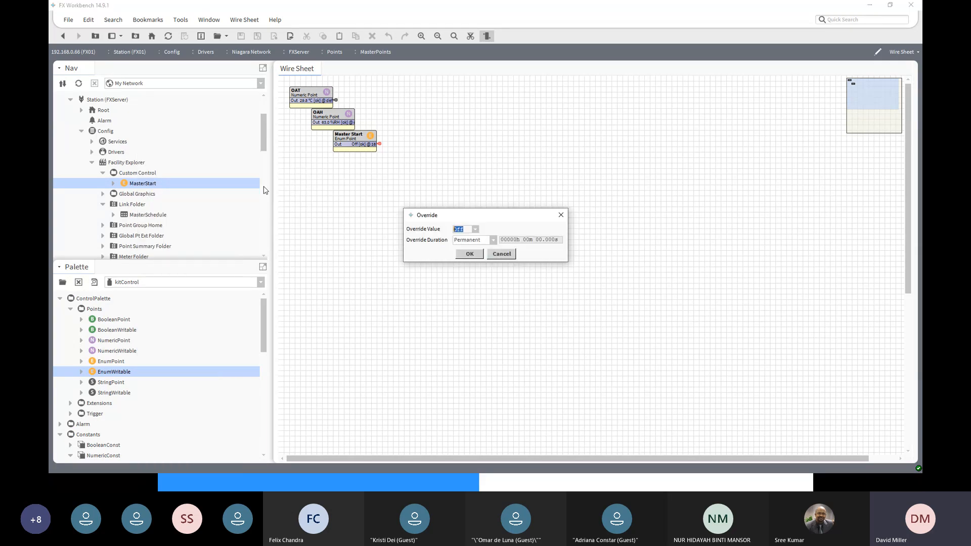
pyautogui.click(475, 229)
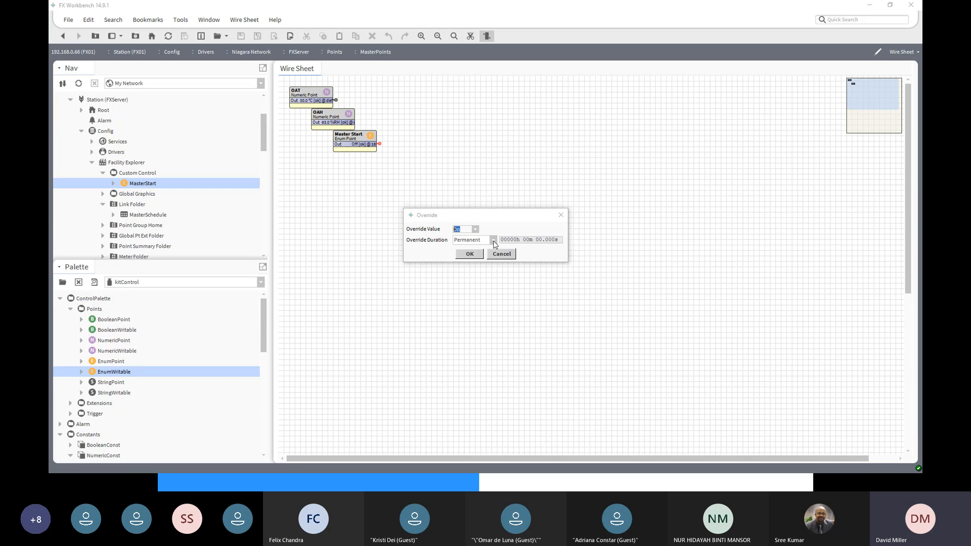
pyautogui.click(493, 239)
pyautogui.click(473, 261)
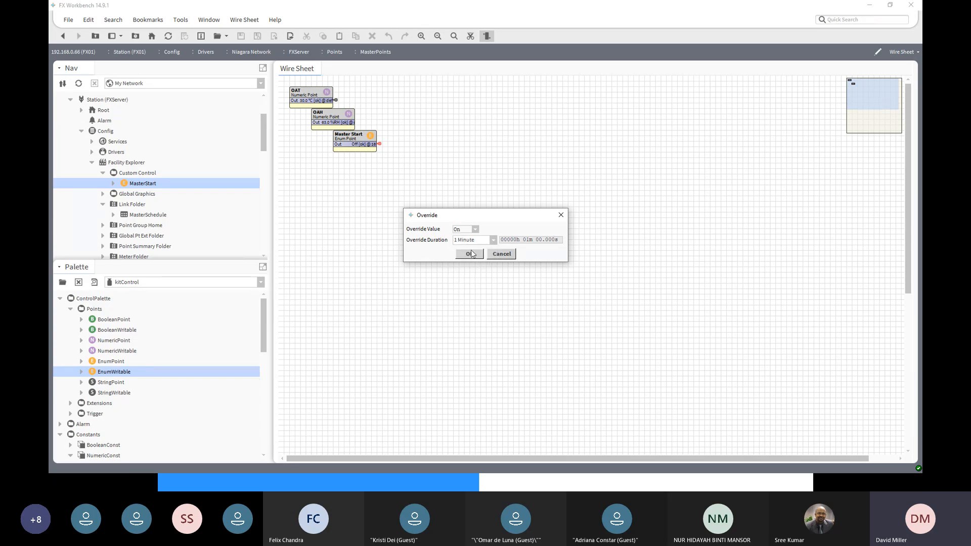
pyautogui.click(472, 254)
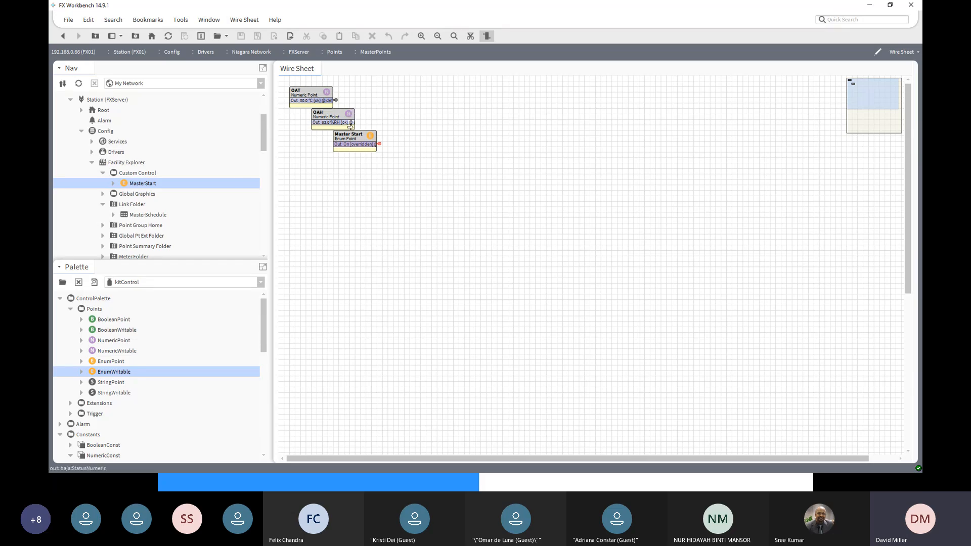
# - Follow Master Start's output link from the MasterPoints wire sheet to SF-C and inspect its In15 input
pyautogui.click(354, 138)
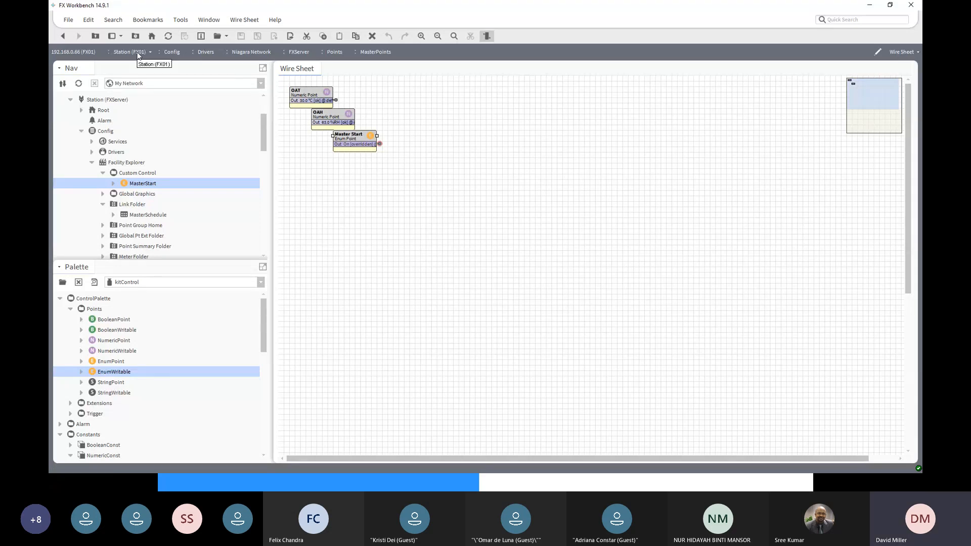
pyautogui.rightClick(380, 144)
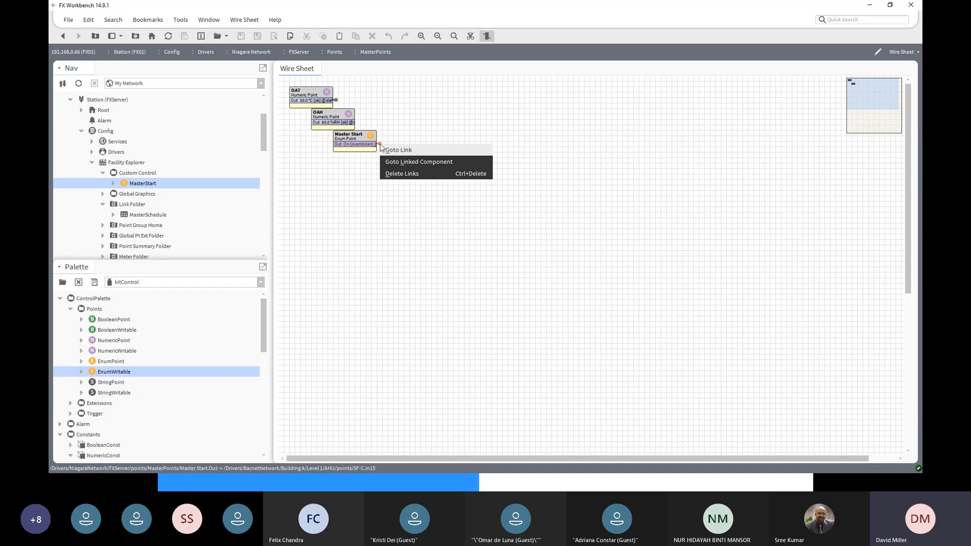
pyautogui.click(390, 150)
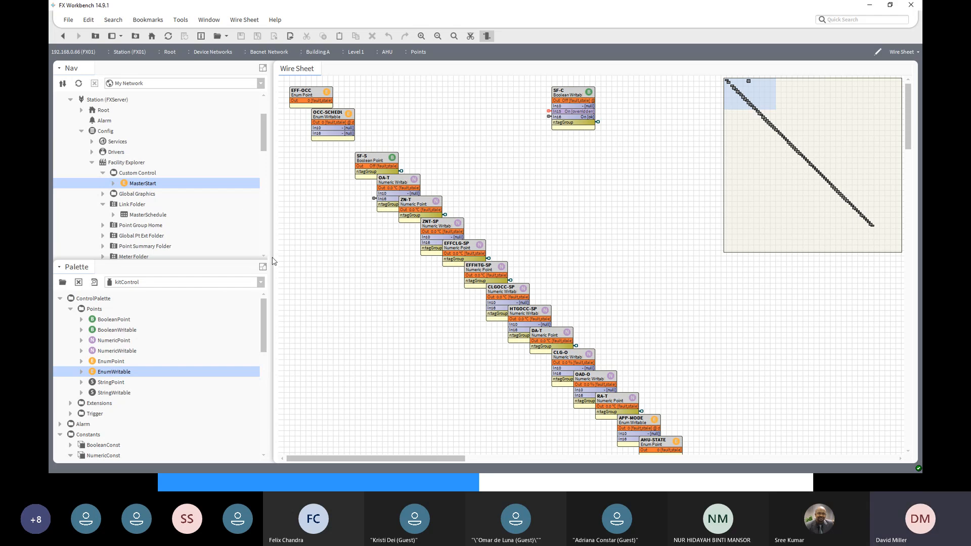
pyautogui.moveTo(262, 136)
pyautogui.mouseDown()
pyautogui.moveTo(267, 242)
pyautogui.moveTo(273, 141)
pyautogui.mouseUp()
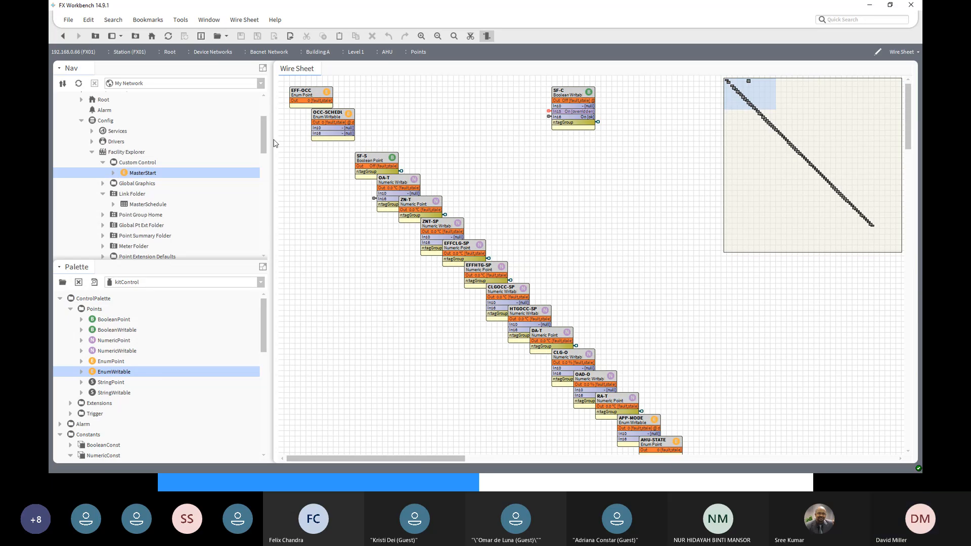
# - Inspect the inputs of SF-C and the server's MasterStart in their property sheets, and return to the AHU points wire sheet
pyautogui.doubleClick(574, 96)
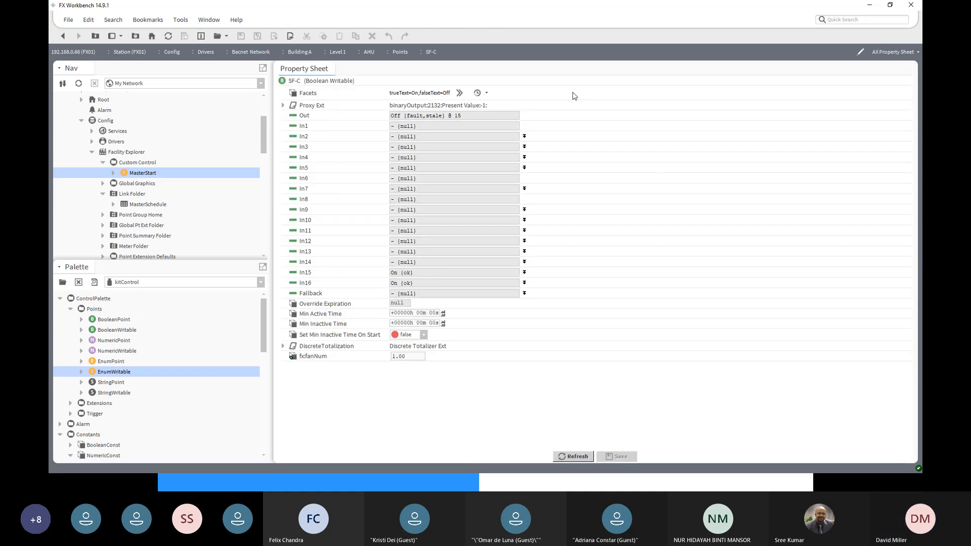
pyautogui.click(68, 40)
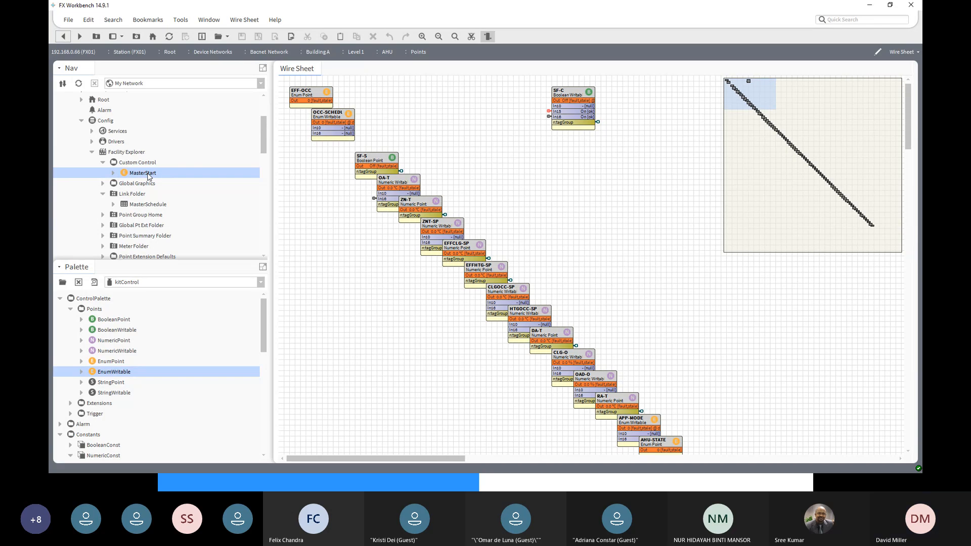
pyautogui.doubleClick(143, 172)
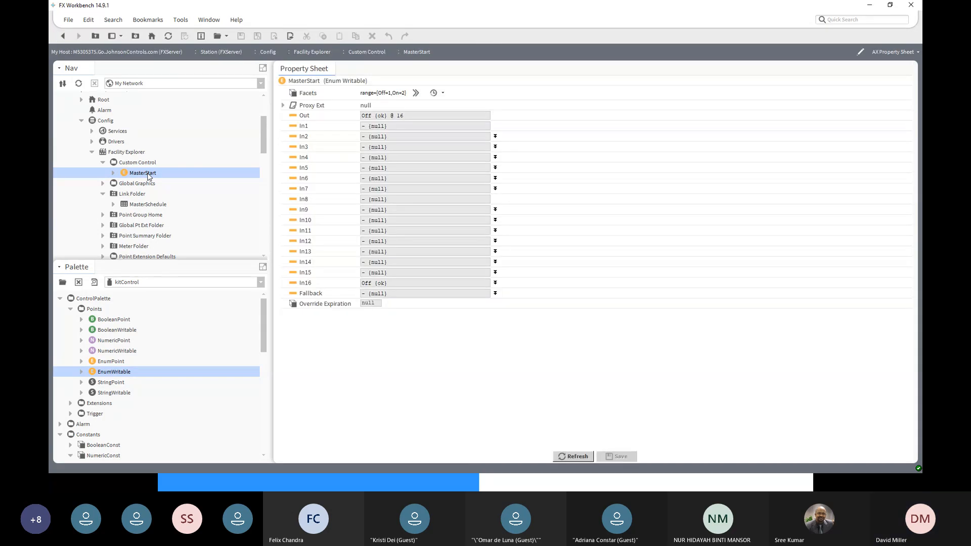
pyautogui.click(64, 39)
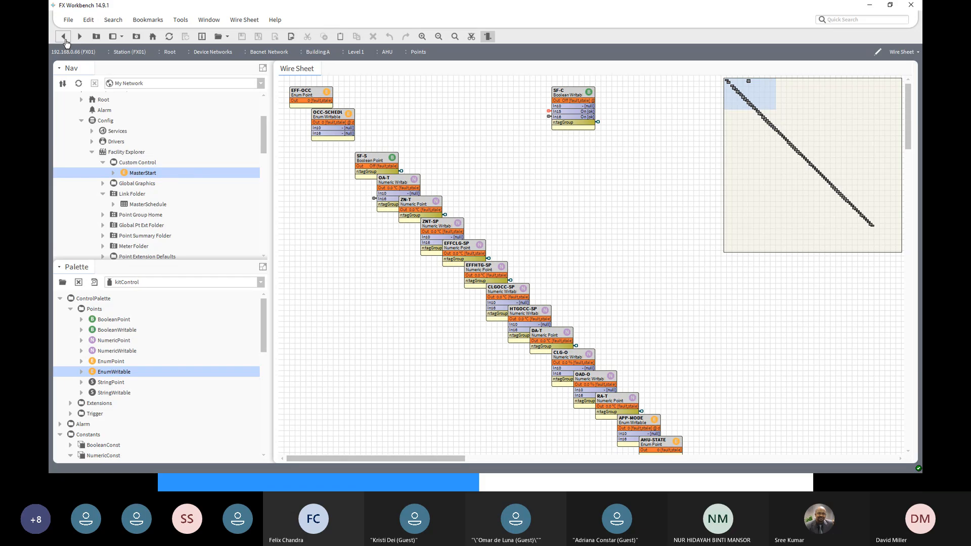
# - Override the server's MasterStart point to Off for 1 Minute
pyautogui.rightClick(145, 176)
pyautogui.moveTo(145, 176)
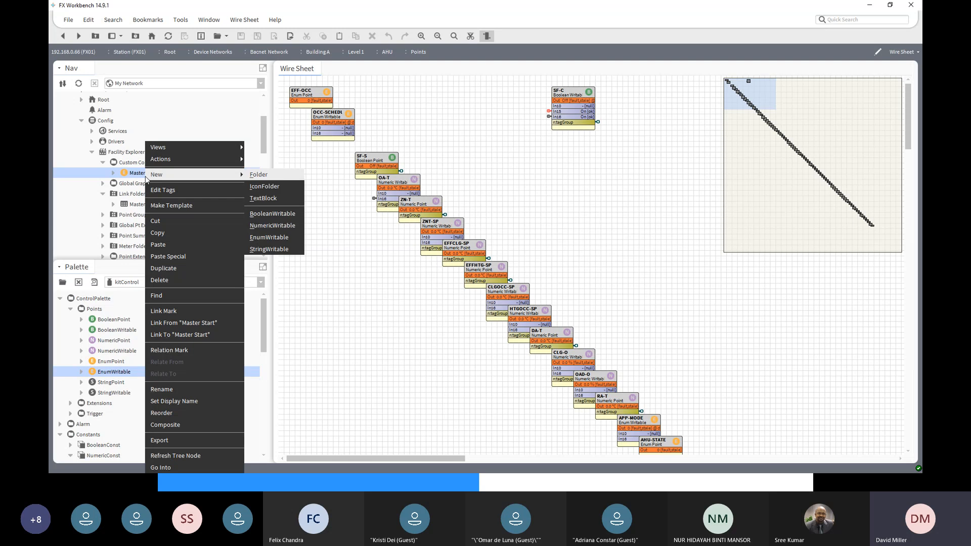
pyautogui.moveTo(182, 162)
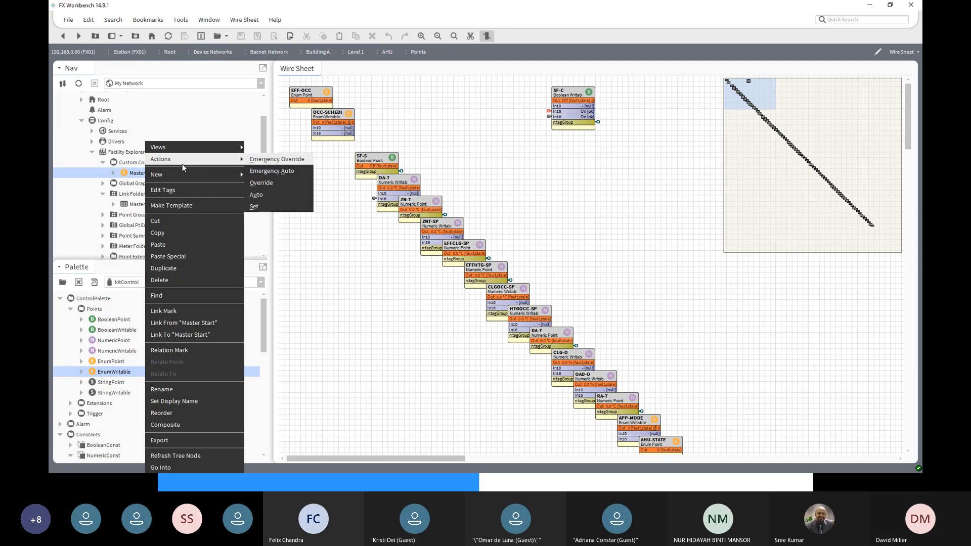
pyautogui.click(261, 183)
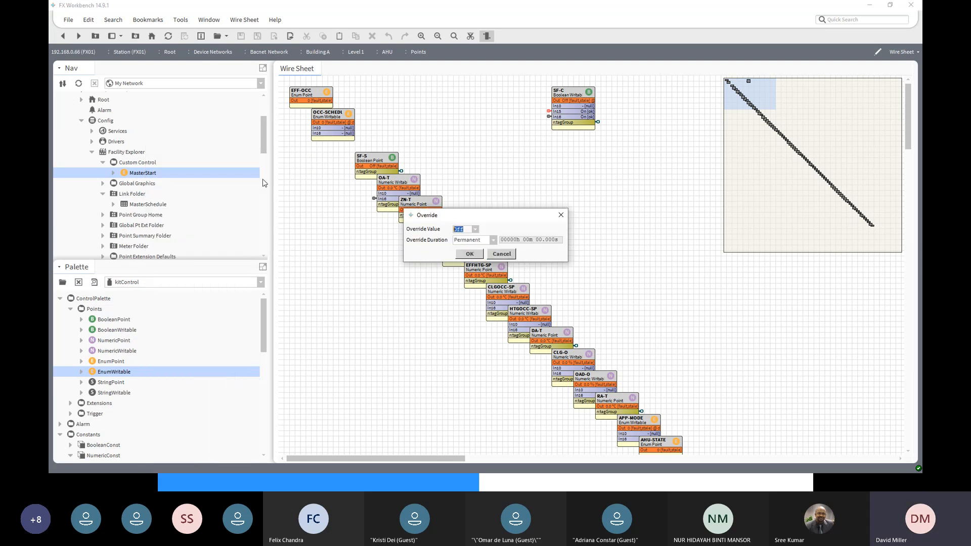
pyautogui.click(493, 240)
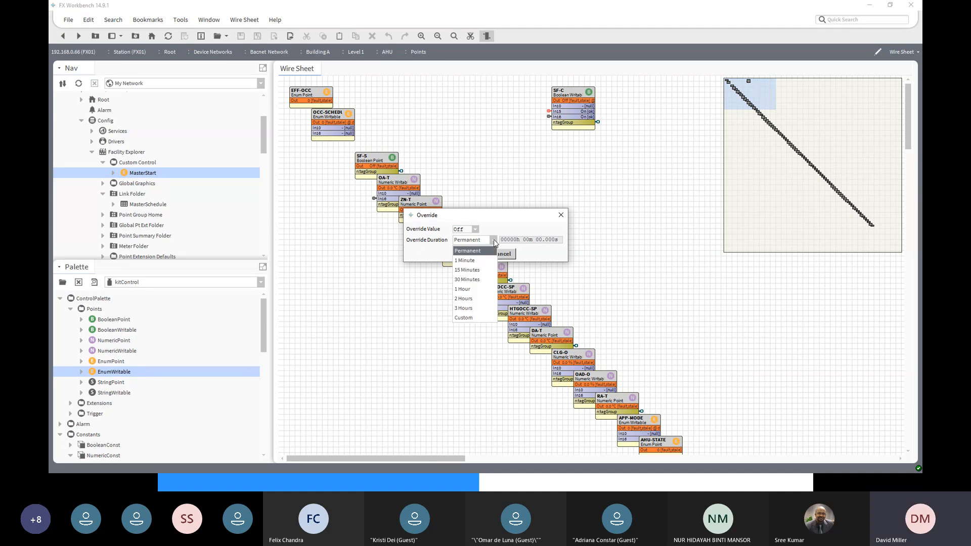
pyautogui.click(469, 260)
pyautogui.click(469, 257)
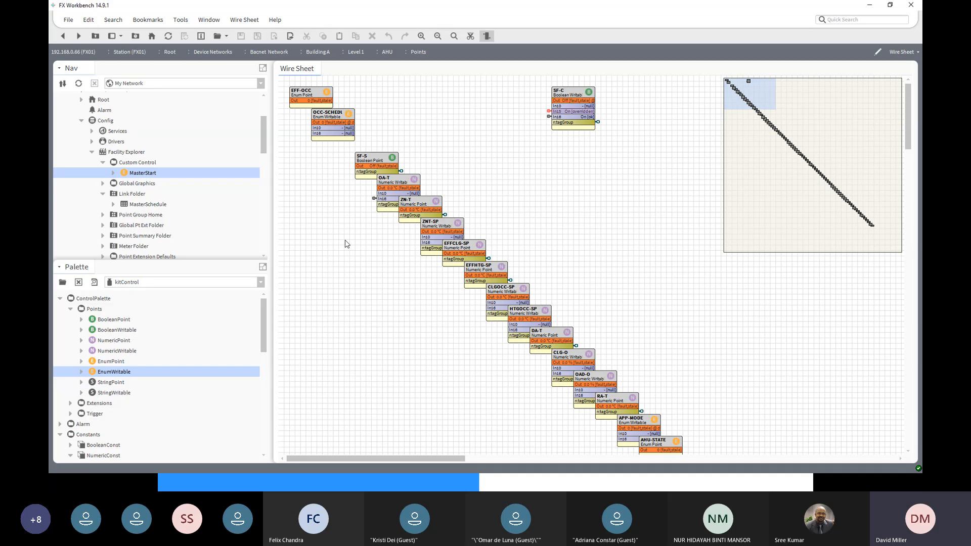
# - Set the MasterStart point's Fallback to a non-null value of Off and save its properties
pyautogui.doubleClick(140, 174)
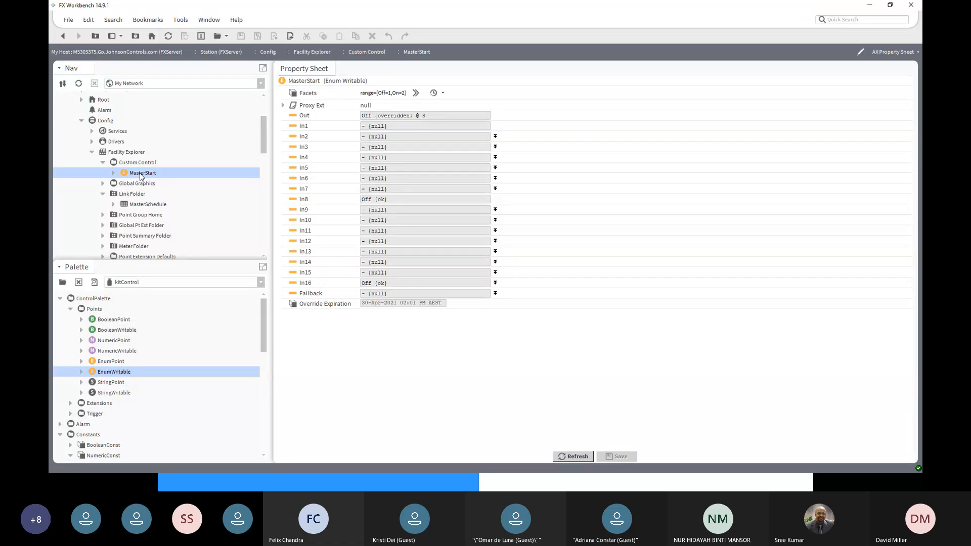
pyautogui.click(496, 295)
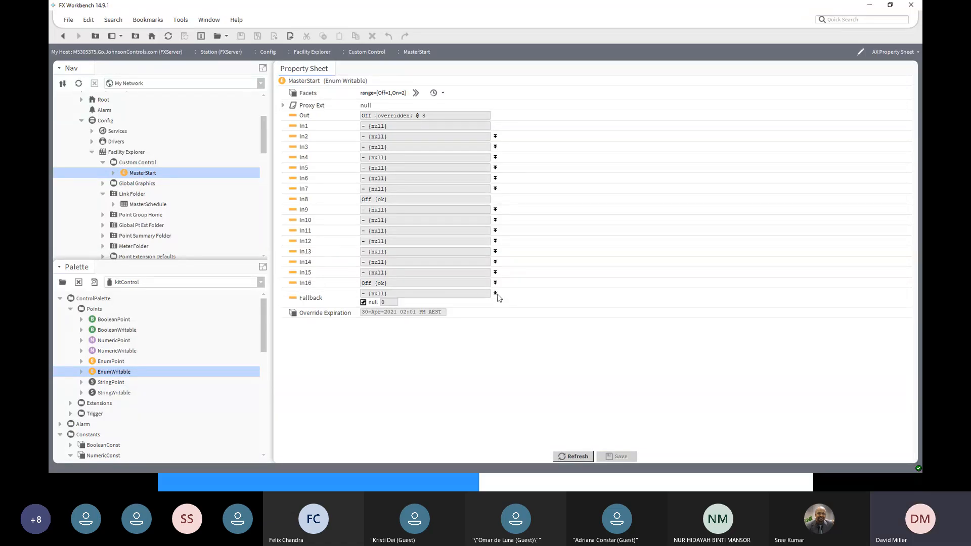
pyautogui.click(364, 302)
pyautogui.click(402, 302)
pyautogui.click(396, 312)
pyautogui.click(611, 457)
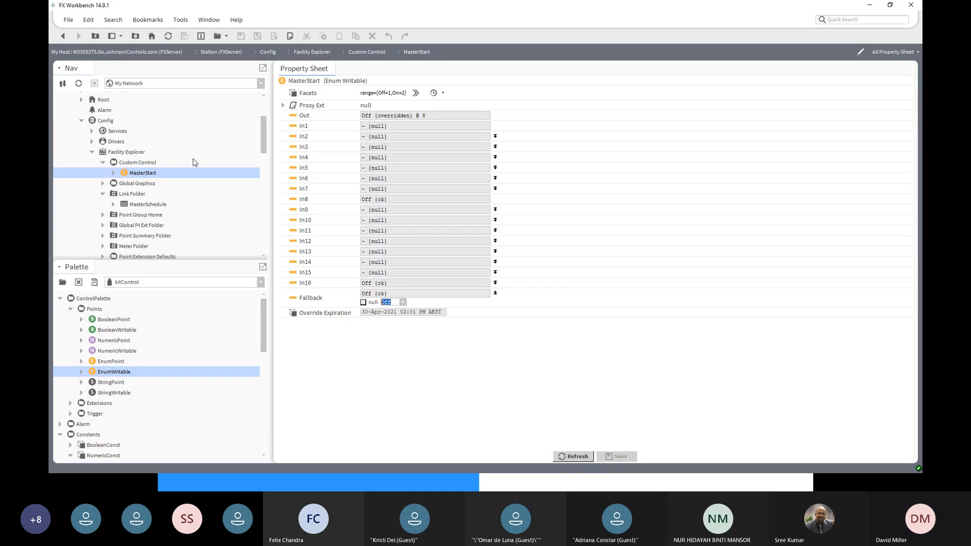
# - Return to the AHU points wire sheet and follow SF-C's In15 link back to Master Start in MasterPoints
pyautogui.click(61, 36)
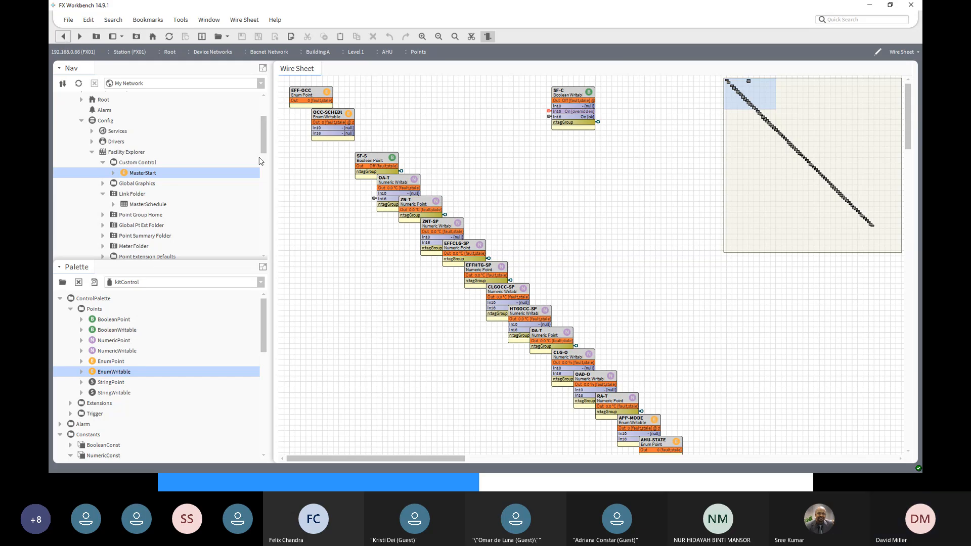
pyautogui.rightClick(550, 116)
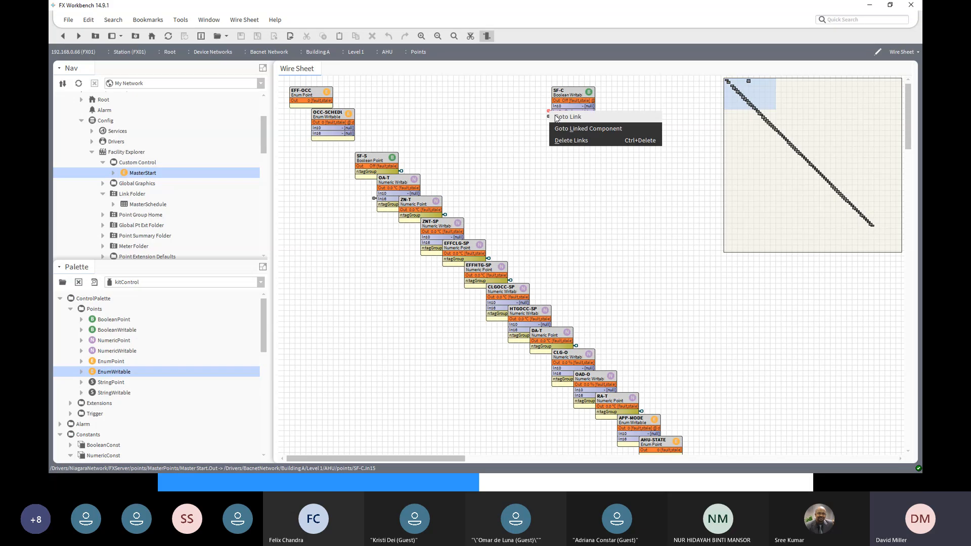
pyautogui.click(557, 120)
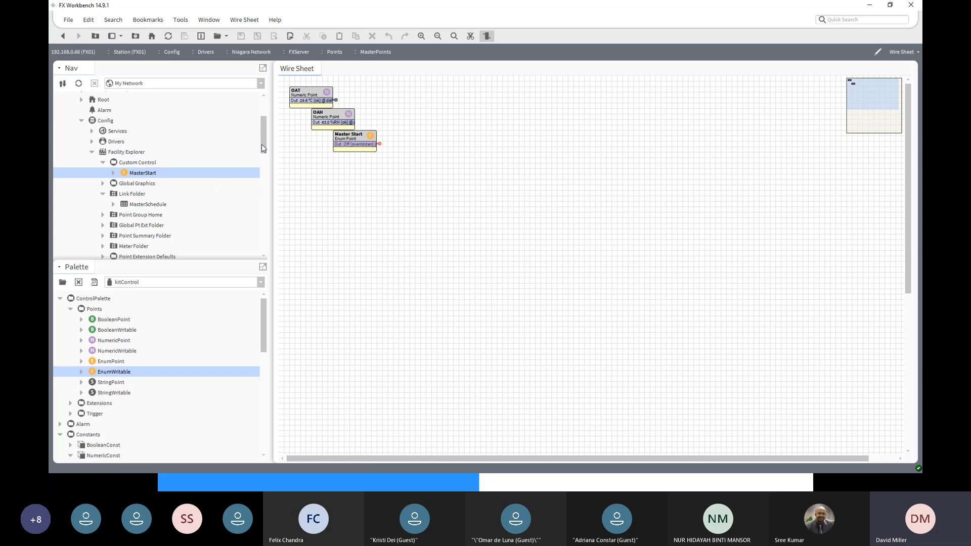
# - Examine the Facility Explorer folders of the FXServer station, including Custom Control, Link Folder and Master Points
pyautogui.moveTo(262, 144); pyautogui.dragTo(264, 171)
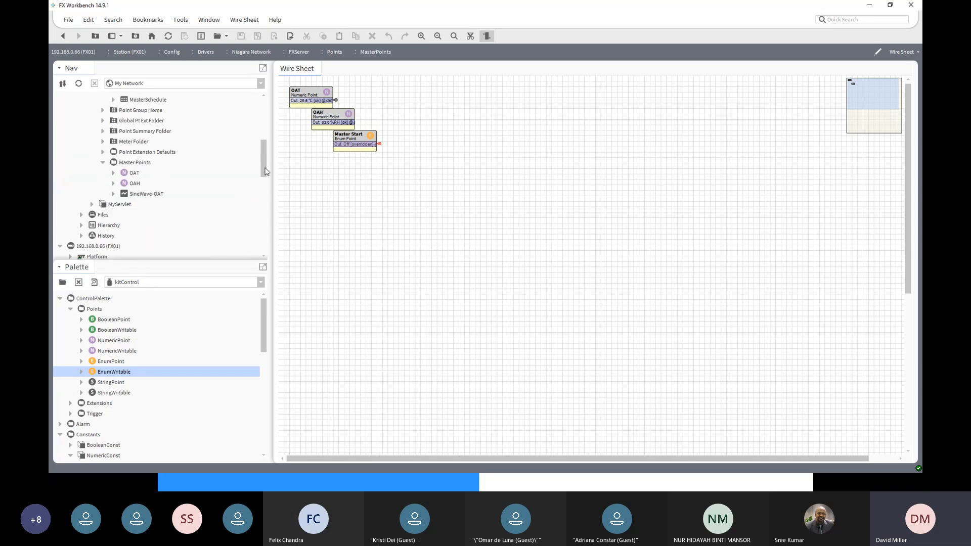
pyautogui.scroll(5, 253, 177)
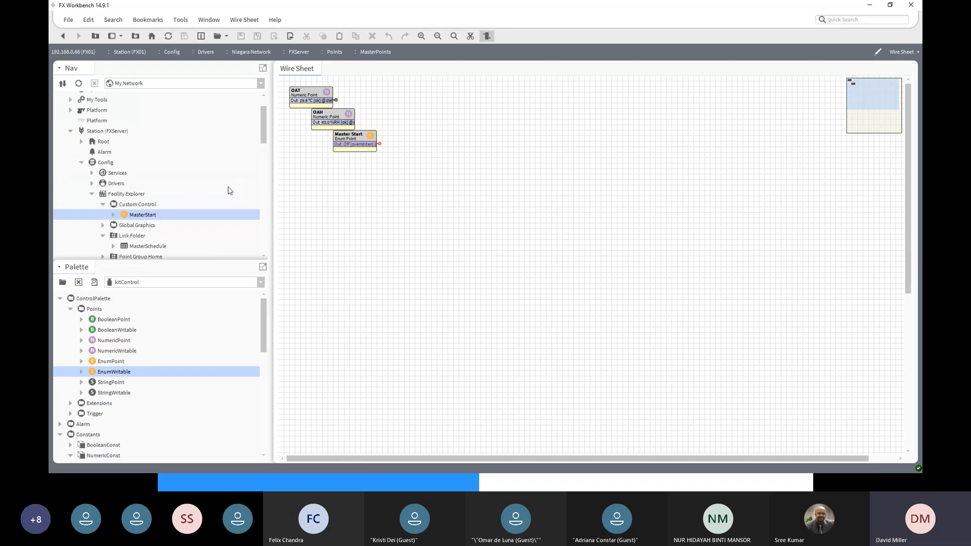
pyautogui.click(92, 195)
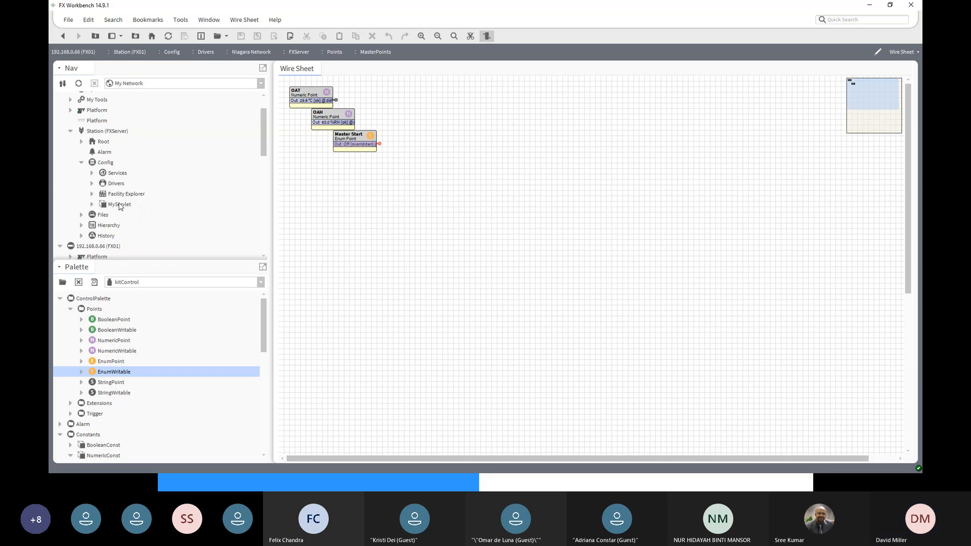
pyautogui.moveTo(266, 153)
pyautogui.mouseDown()
pyautogui.moveTo(260, 194)
pyautogui.moveTo(261, 166)
pyautogui.mouseUp()
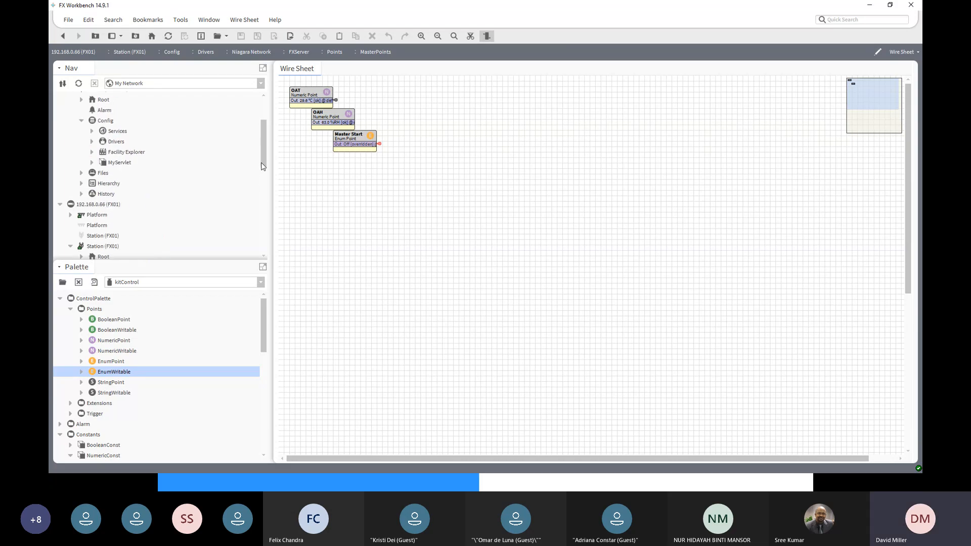
pyautogui.click(92, 152)
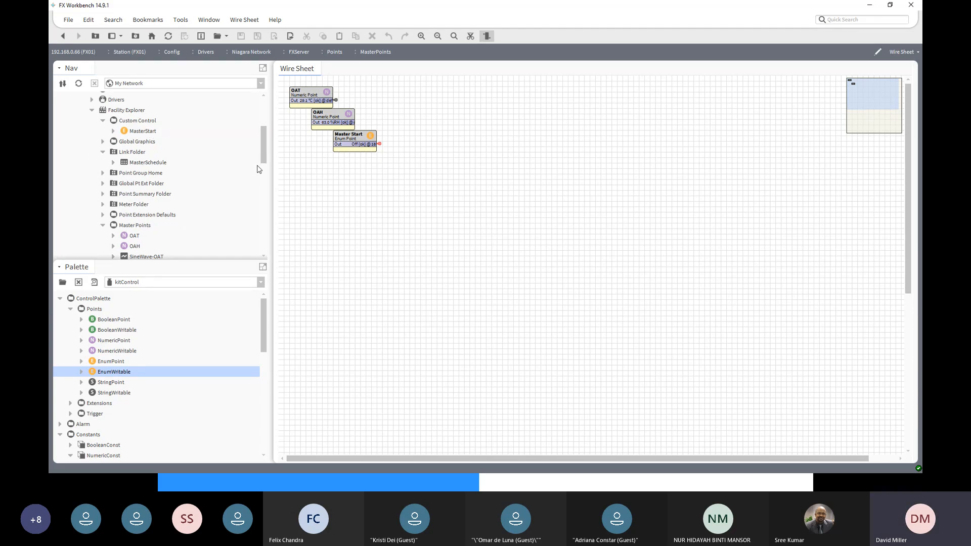
# - Open the MasterSchedule held in the Schedules of FXServer under station FX01's Niagara Network
pyautogui.moveTo(262, 155); pyautogui.dragTo(254, 259)
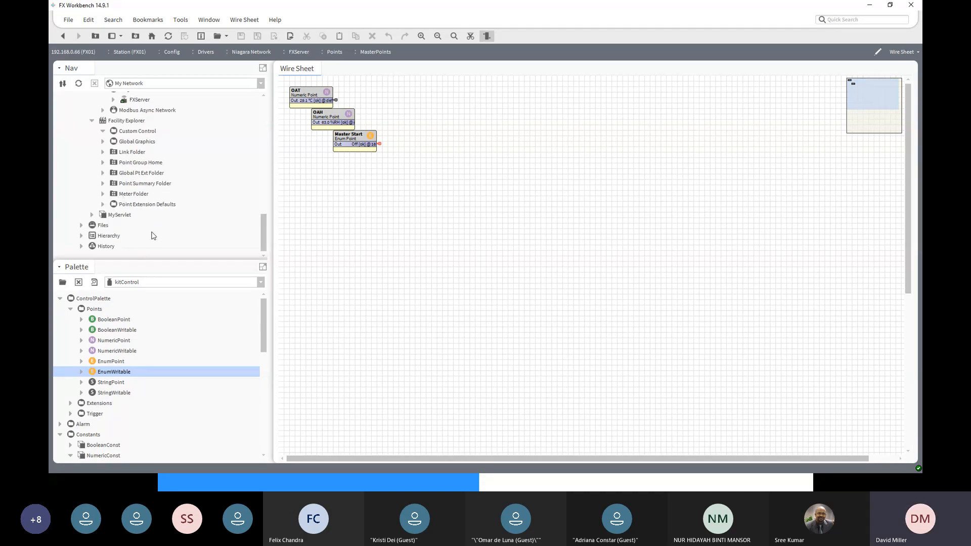
pyautogui.scroll(3, 151, 230)
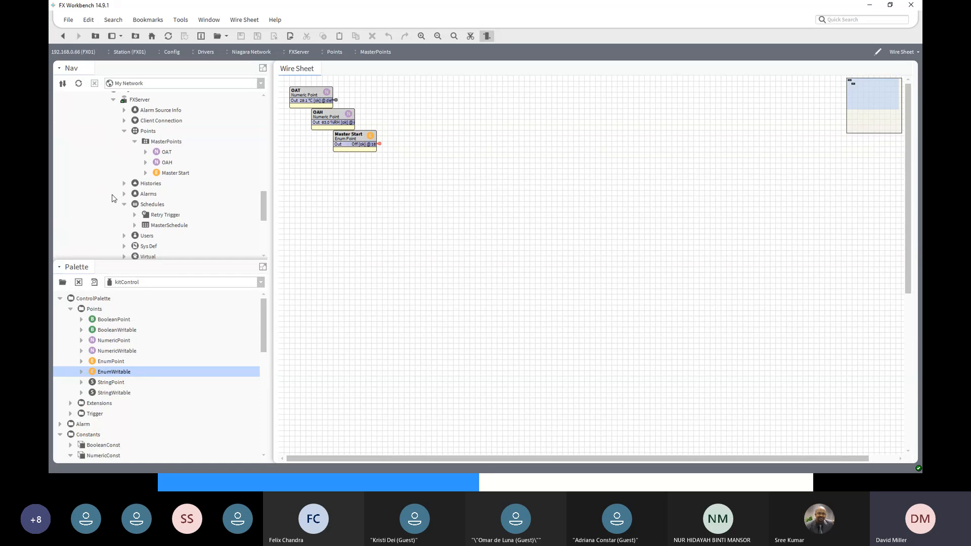
pyautogui.click(112, 194)
pyautogui.click(146, 206)
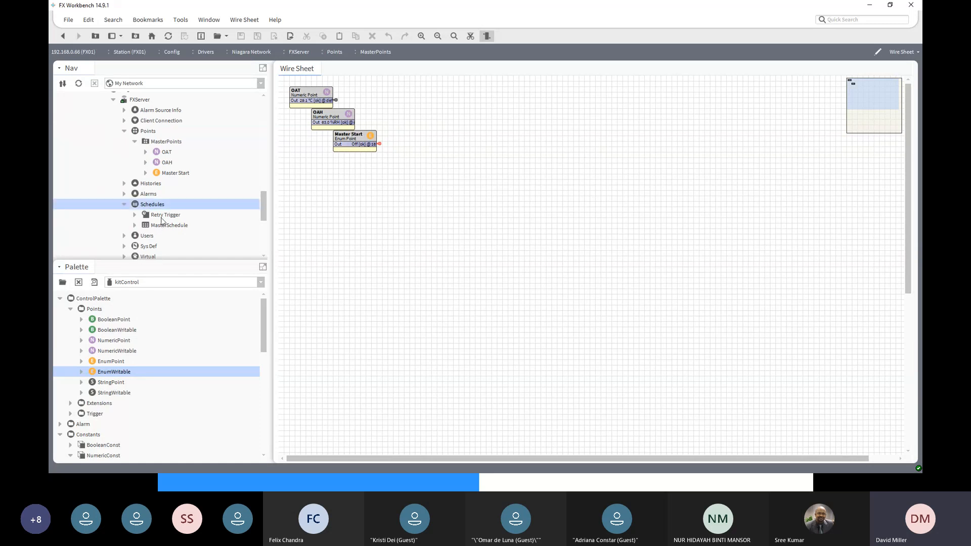
pyautogui.click(162, 229)
pyautogui.doubleClick(162, 228)
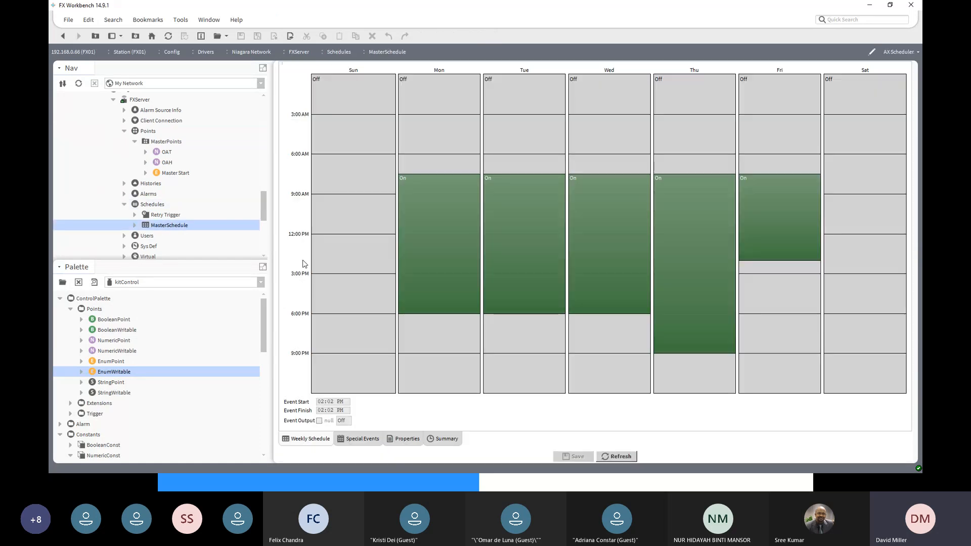
# - Inspect the start and finish times of the Thursday, Wednesday, Tuesday and Monday events in MasterSchedule
pyautogui.click(703, 352)
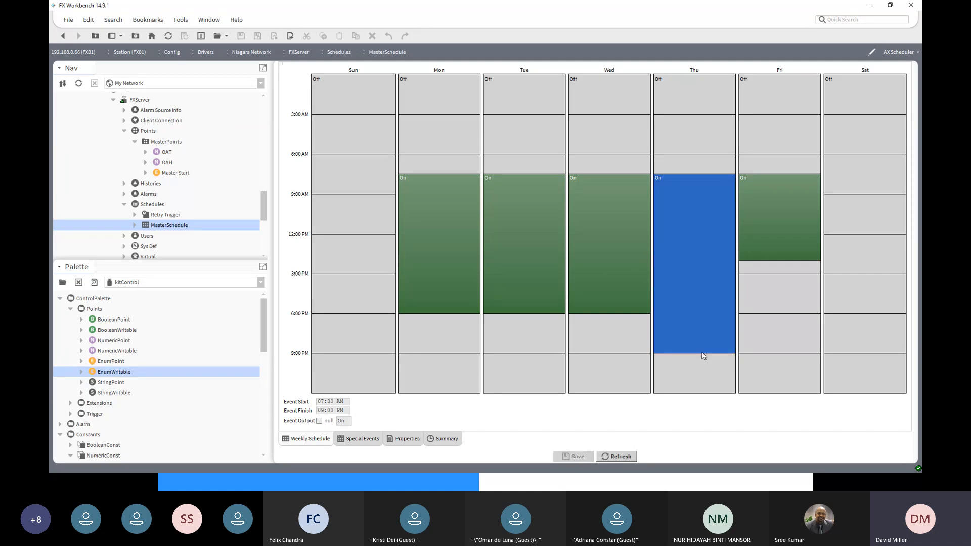
pyautogui.click(636, 280)
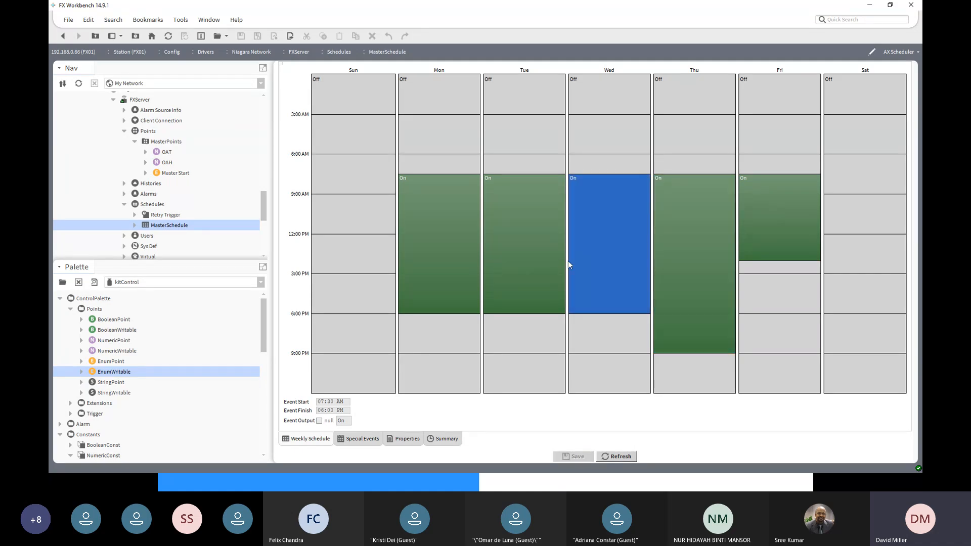
pyautogui.click(552, 261)
pyautogui.click(457, 250)
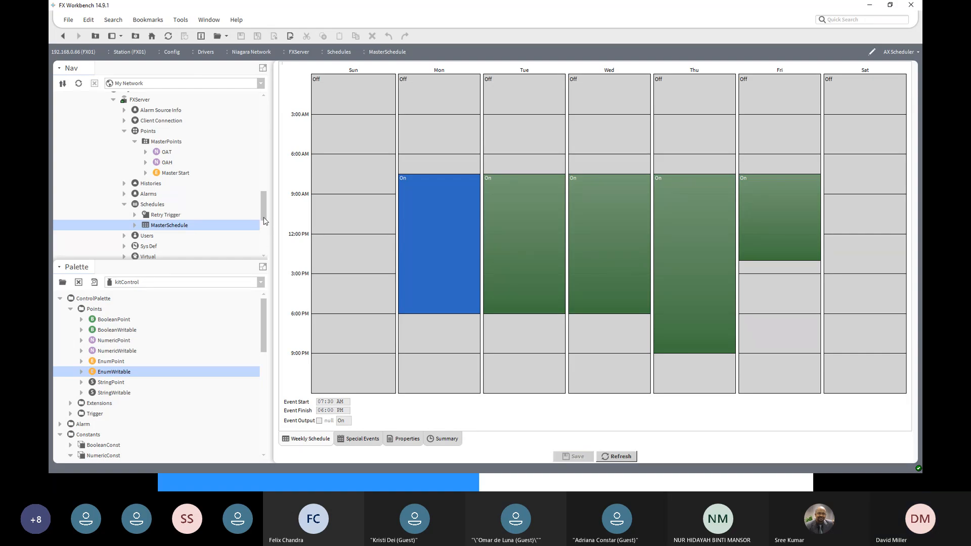
# - Expand Services and AlarmService in station FX01, check Default Alarm Class and JCIAlarmClass, and return to FXServer under Niagara Network
pyautogui.moveTo(263, 221); pyautogui.dragTo(263, 234)
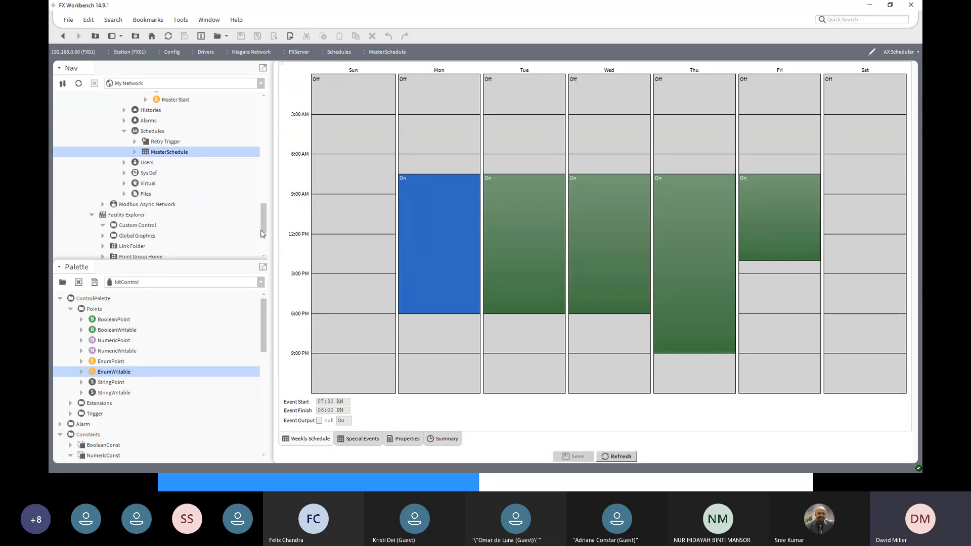
pyautogui.moveTo(264, 231); pyautogui.dragTo(269, 266)
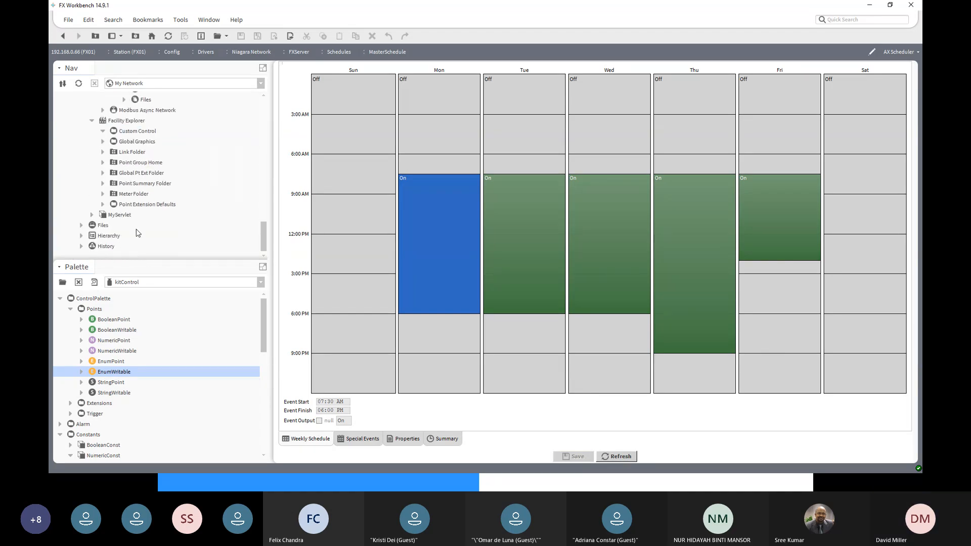
pyautogui.scroll(6, 129, 229)
pyautogui.scroll(4, 130, 228)
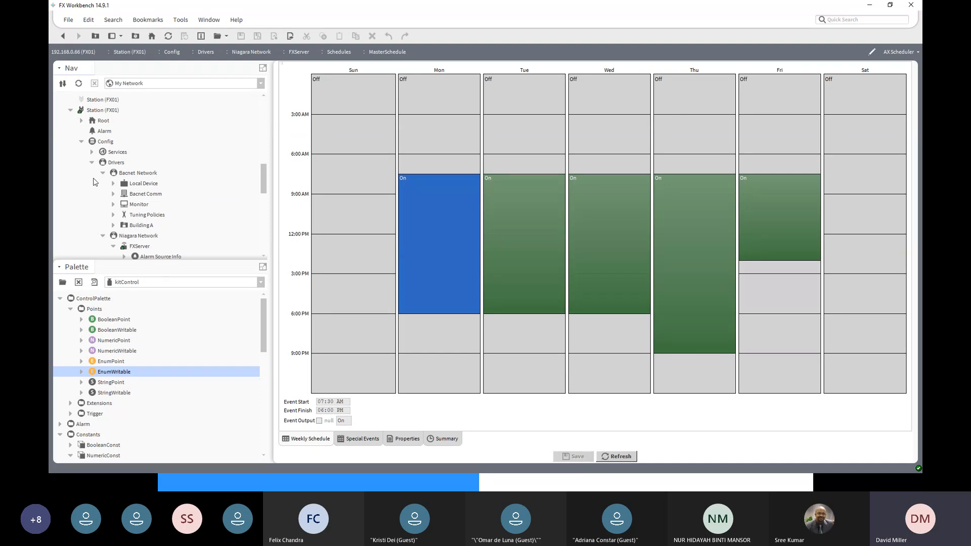
pyautogui.click(92, 153)
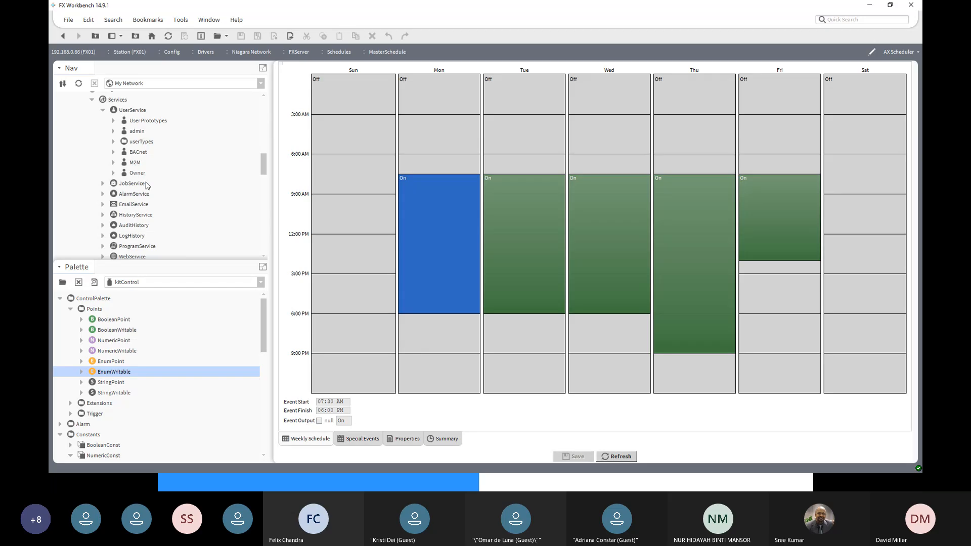
pyautogui.click(103, 194)
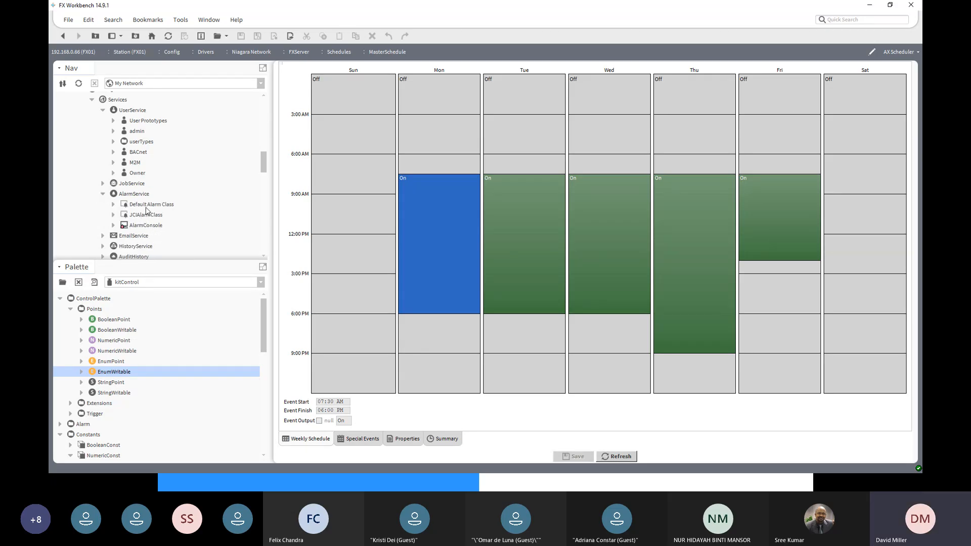
pyautogui.click(145, 206)
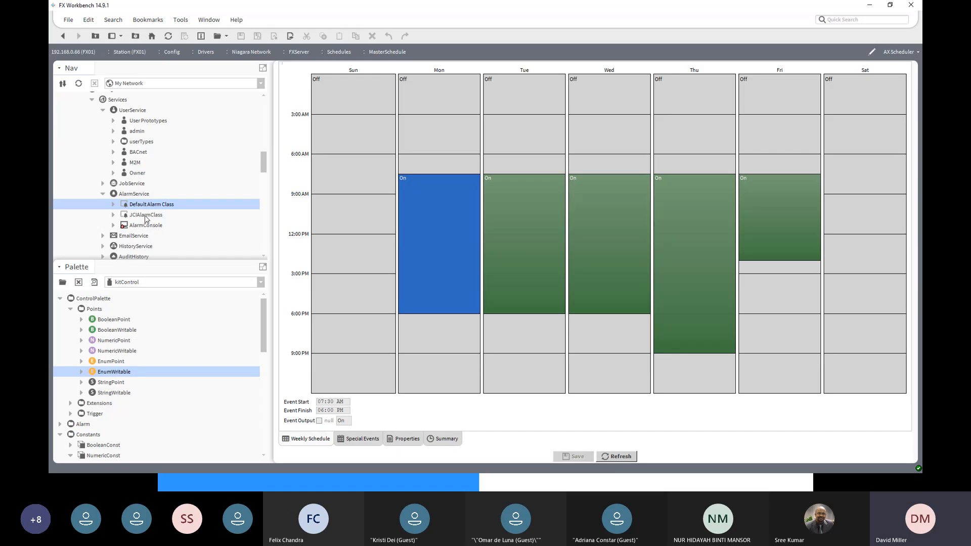
pyautogui.click(146, 215)
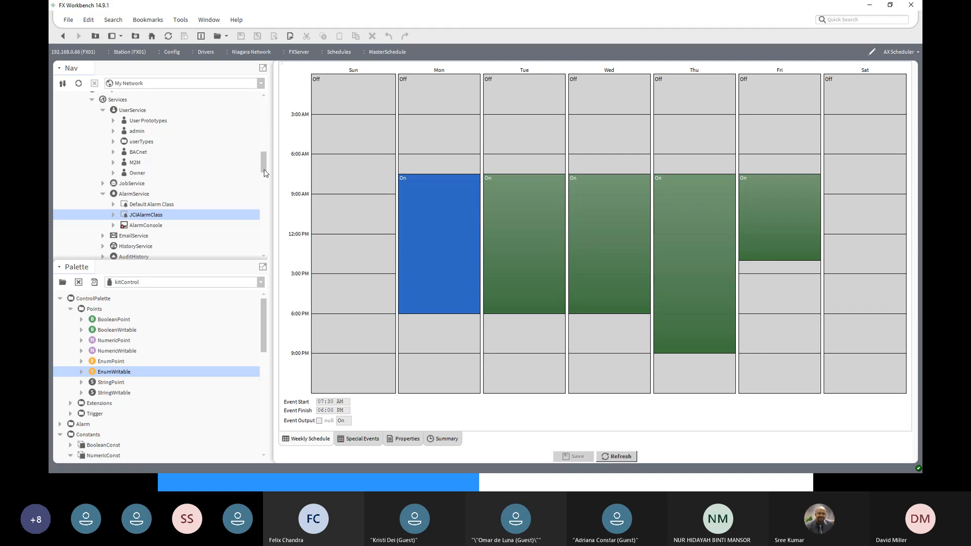
pyautogui.moveTo(264, 173); pyautogui.dragTo(262, 220)
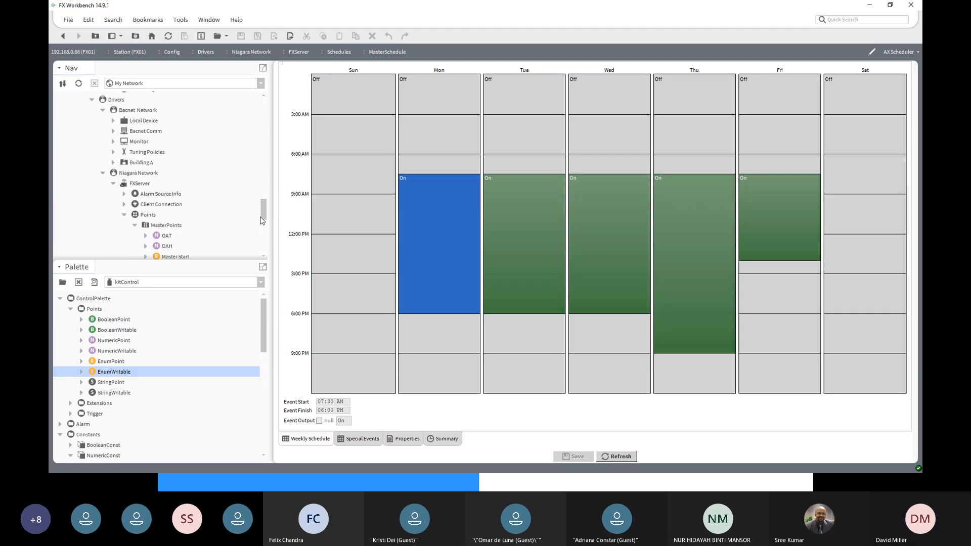
# - Open the properties of the Alarms extension of FXServer under station FX01's Niagara Network
pyautogui.click(145, 186)
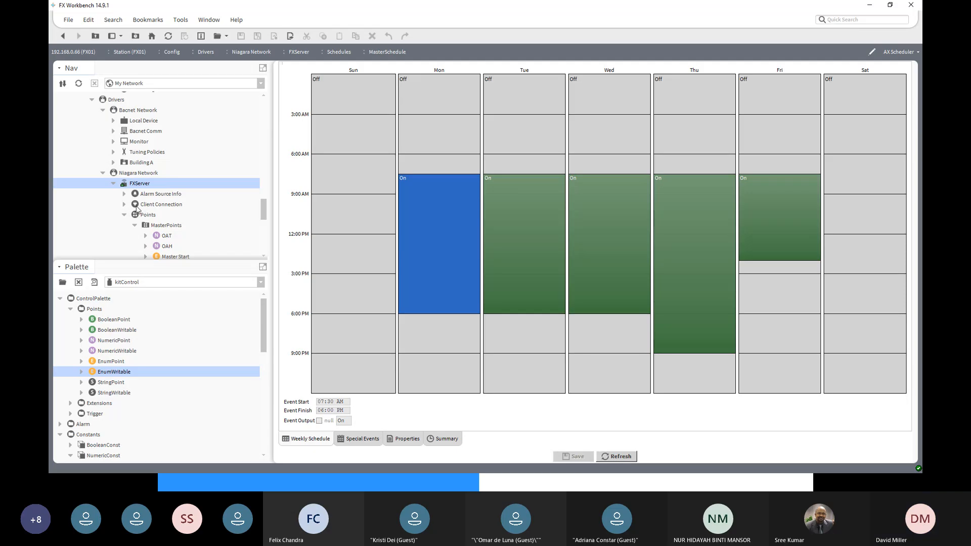
pyautogui.scroll(-1, 136, 206)
pyautogui.scroll(-1, 136, 206)
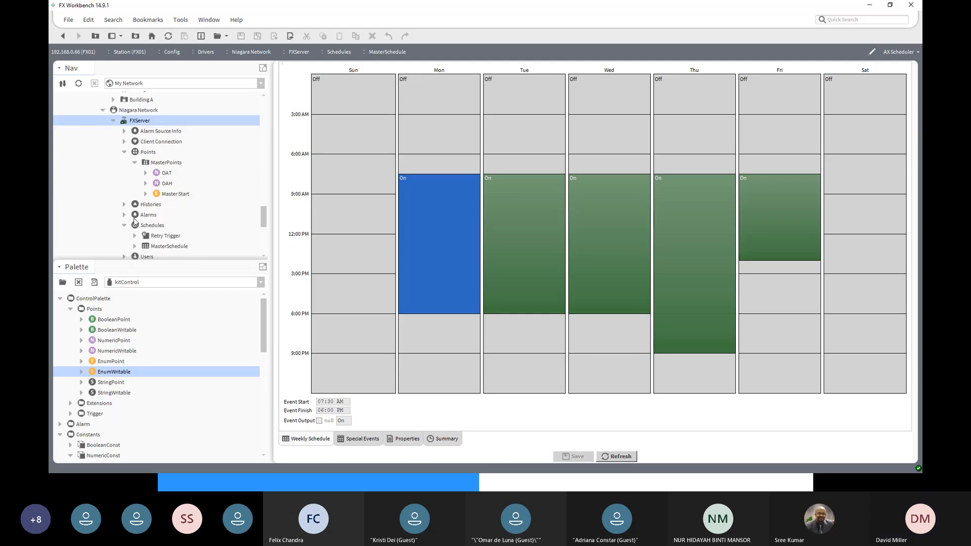
pyautogui.click(125, 214)
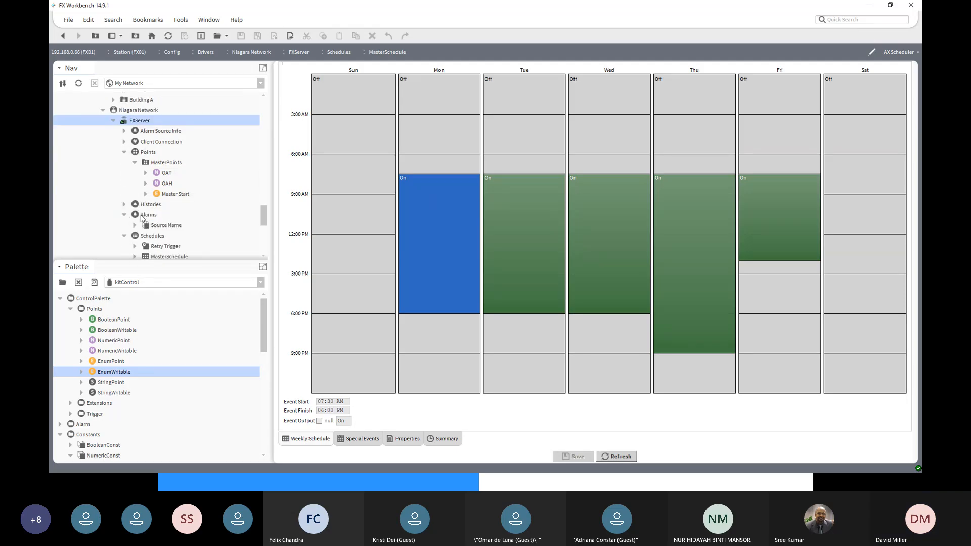
pyautogui.doubleClick(142, 216)
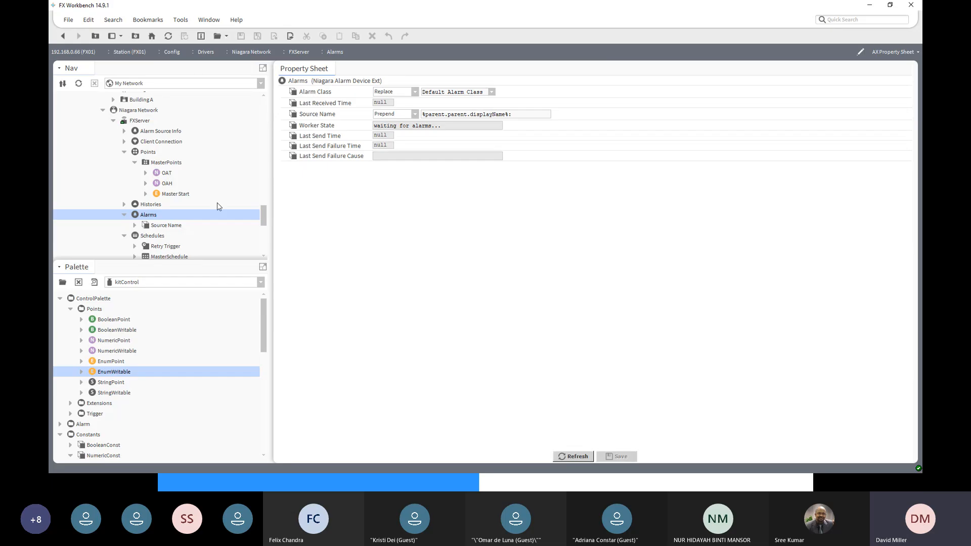
# - Check the available alarm classes, set Alarm Class to Use Existing for FXServer's Alarms extension, and save
pyautogui.click(493, 93)
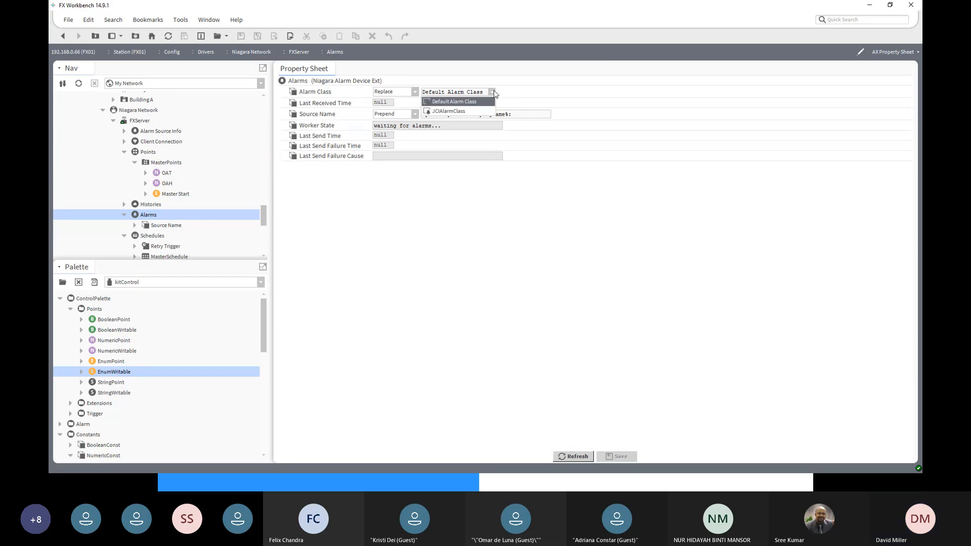
pyautogui.click(493, 93)
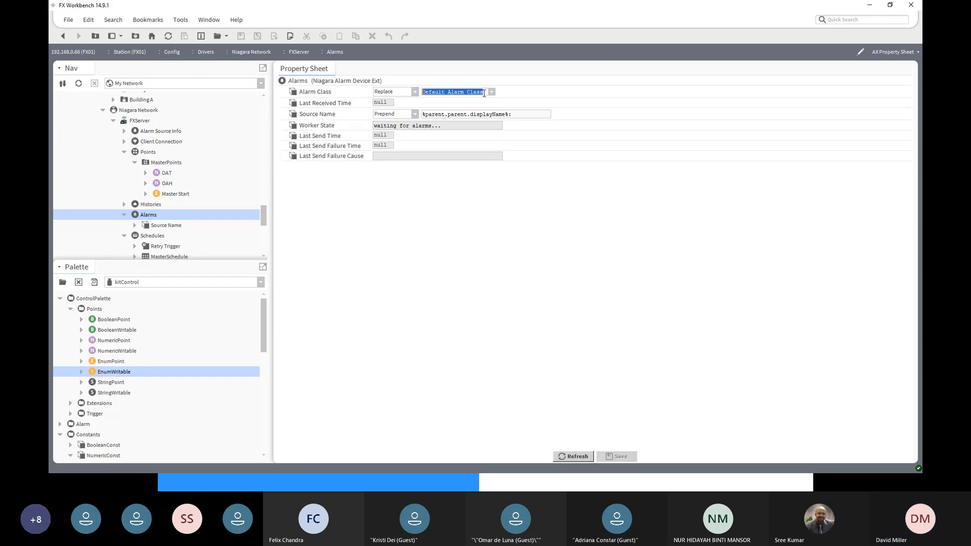
pyautogui.click(415, 92)
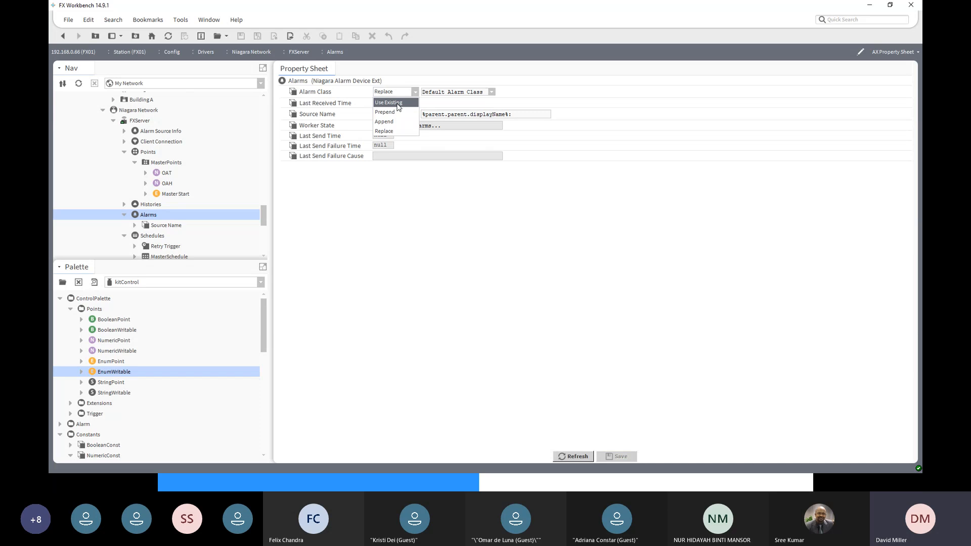
pyautogui.click(398, 102)
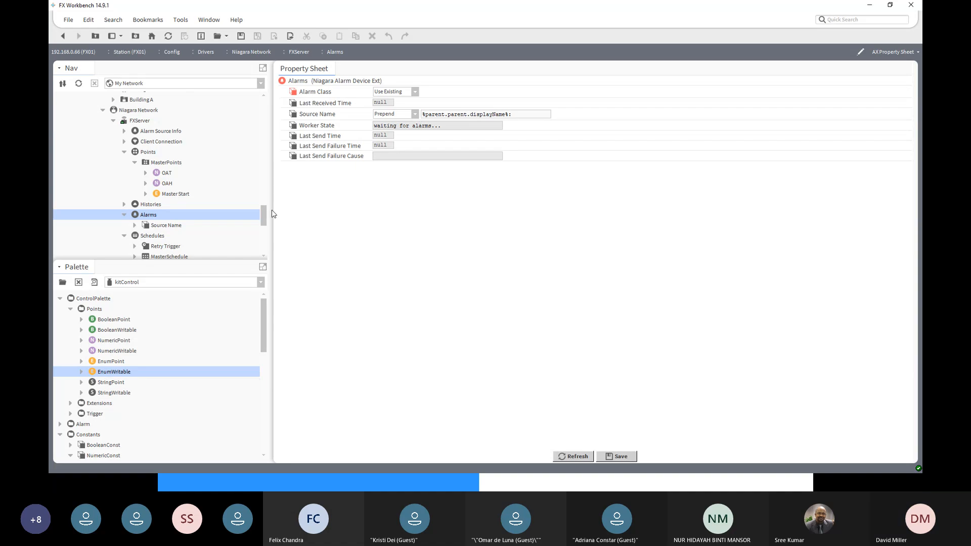
pyautogui.click(615, 456)
# - In the FXServer station, collapse Facility Explorer and open the Alarms extension of FX01 under Drivers, Niagara Network
pyautogui.moveTo(262, 217); pyautogui.dragTo(262, 149)
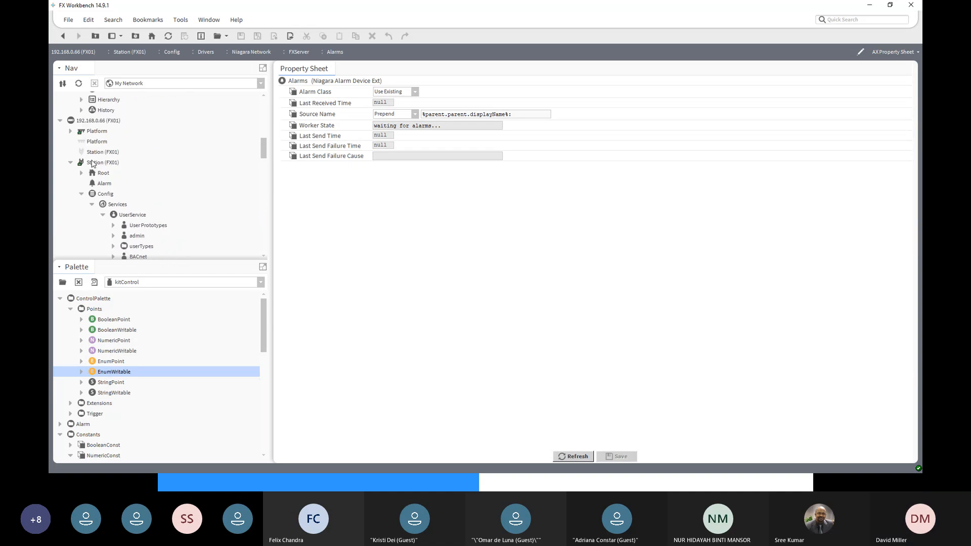
pyautogui.scroll(10, 92, 163)
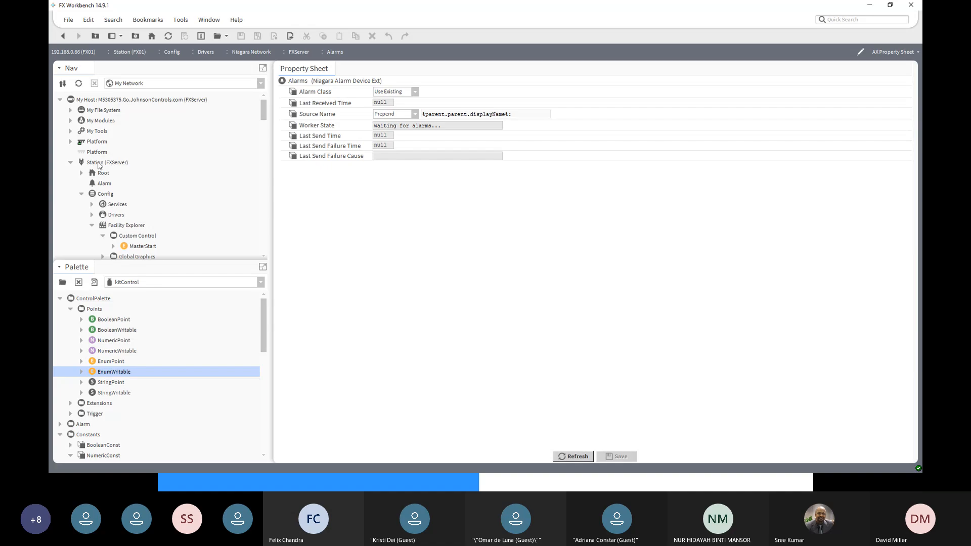
pyautogui.click(99, 164)
pyautogui.scroll(-2, 112, 242)
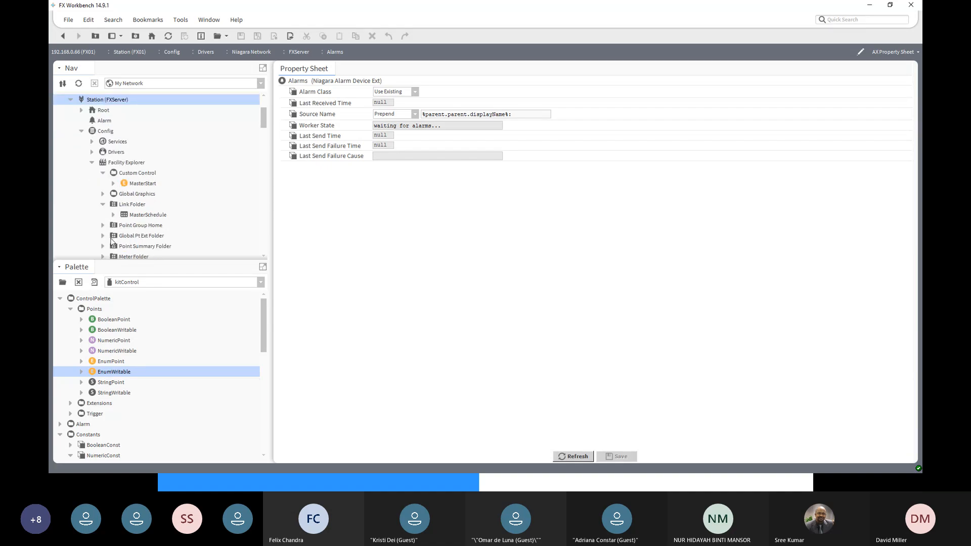
pyautogui.click(92, 163)
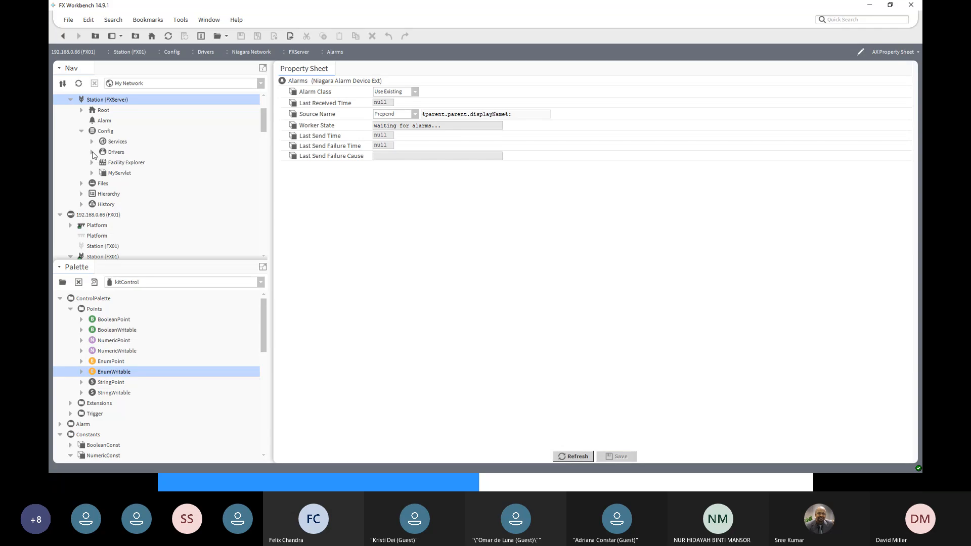
pyautogui.click(92, 152)
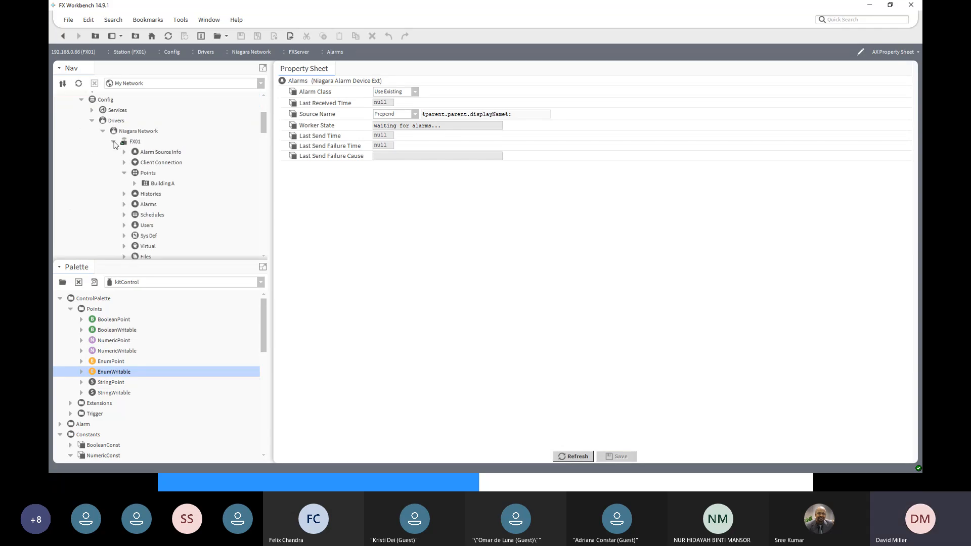
pyautogui.click(114, 143)
pyautogui.click(133, 143)
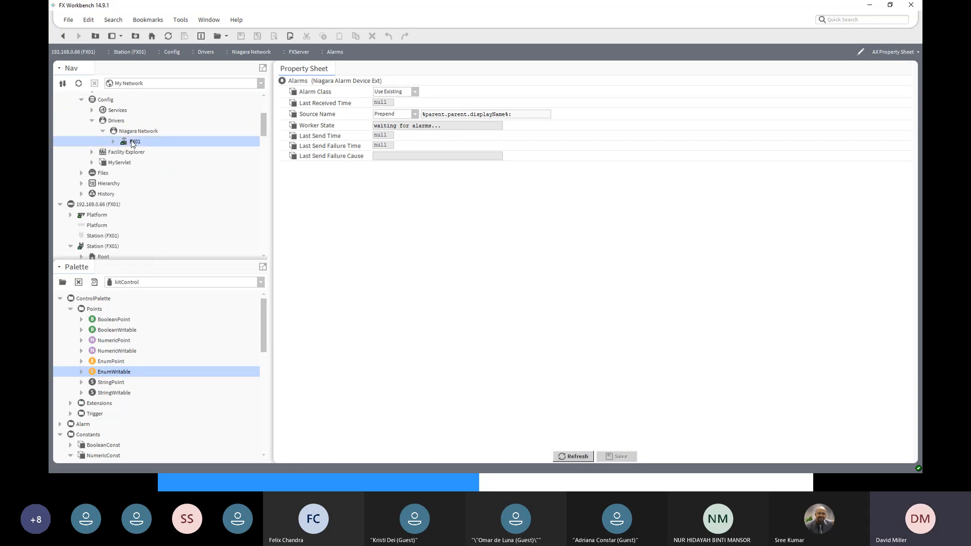
pyautogui.click(114, 141)
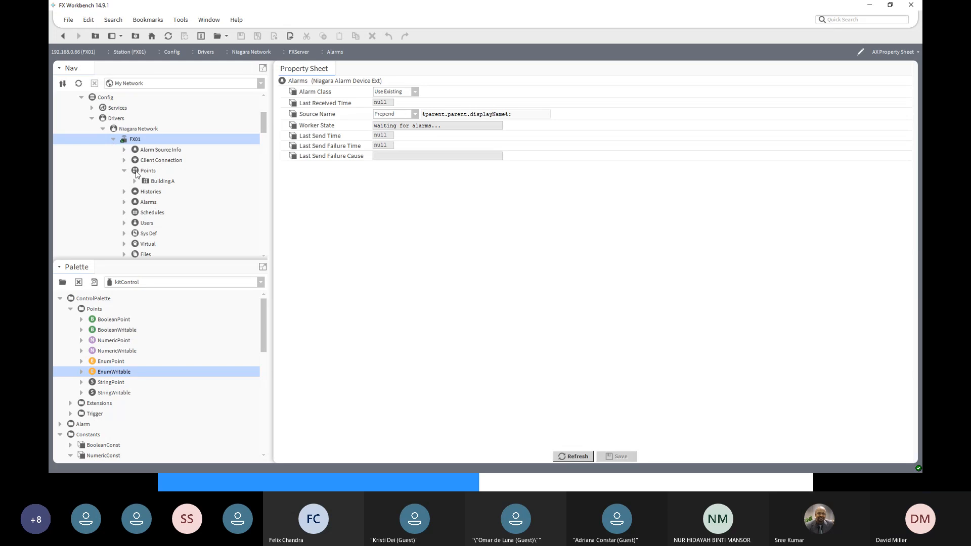
pyautogui.doubleClick(145, 202)
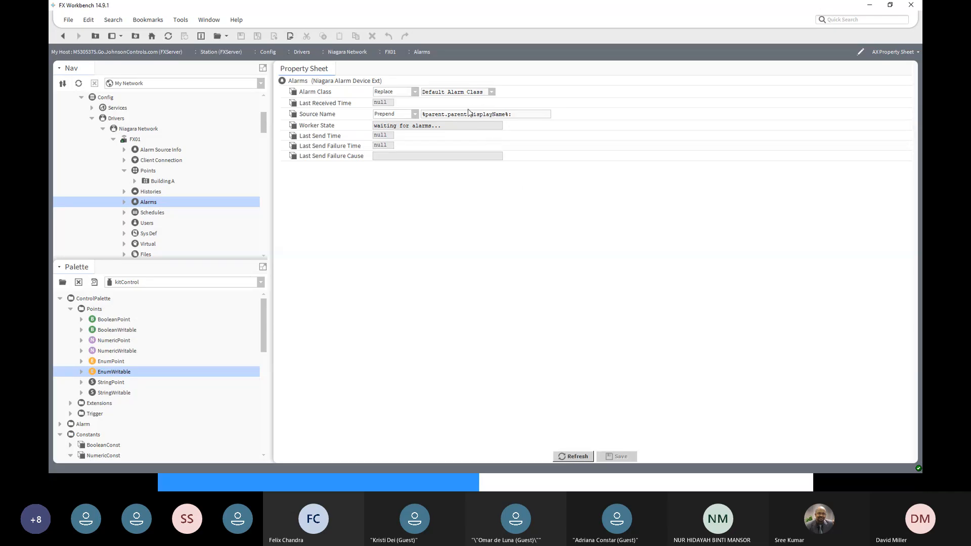
# - Set Alarm Class to Use Existing for FX01's Alarms extension in the FXServer station and save
pyautogui.click(414, 92)
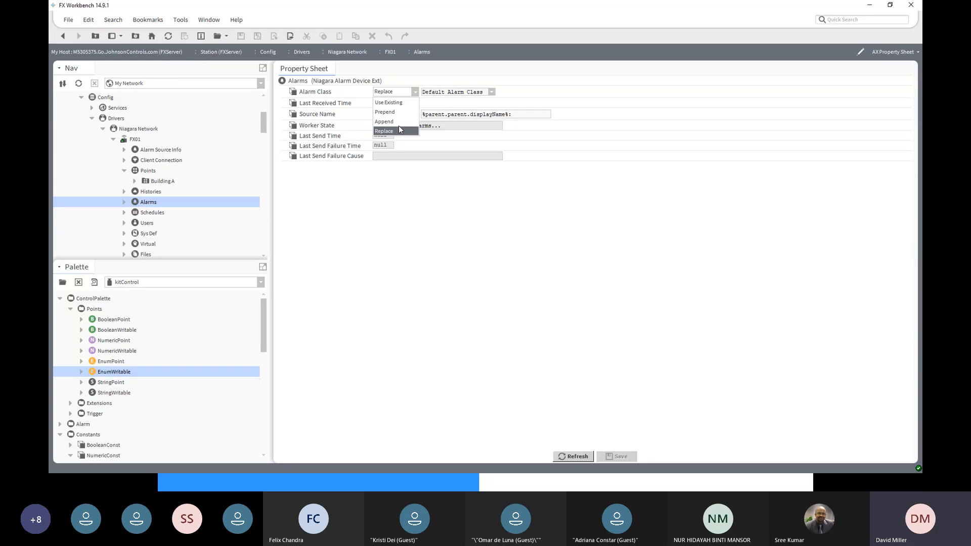
pyautogui.click(394, 102)
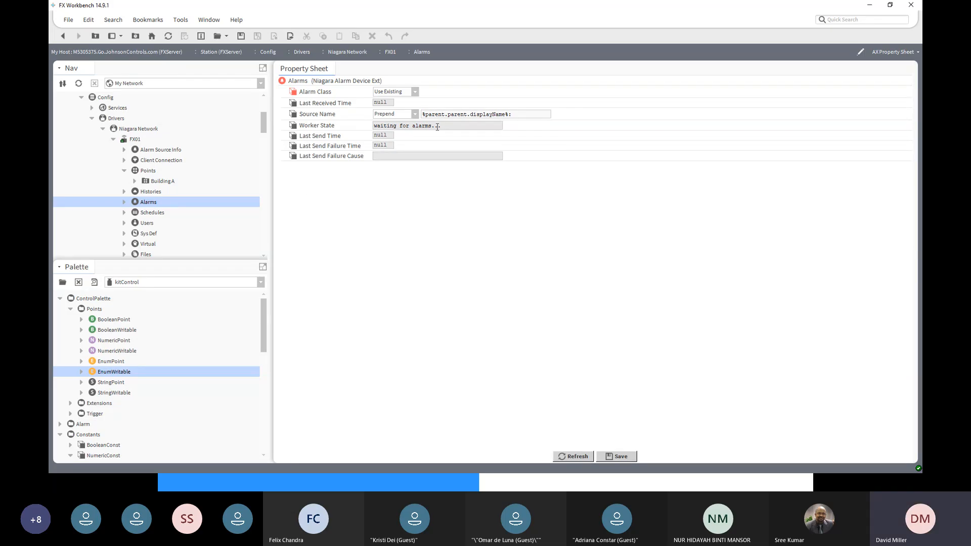
pyautogui.click(621, 458)
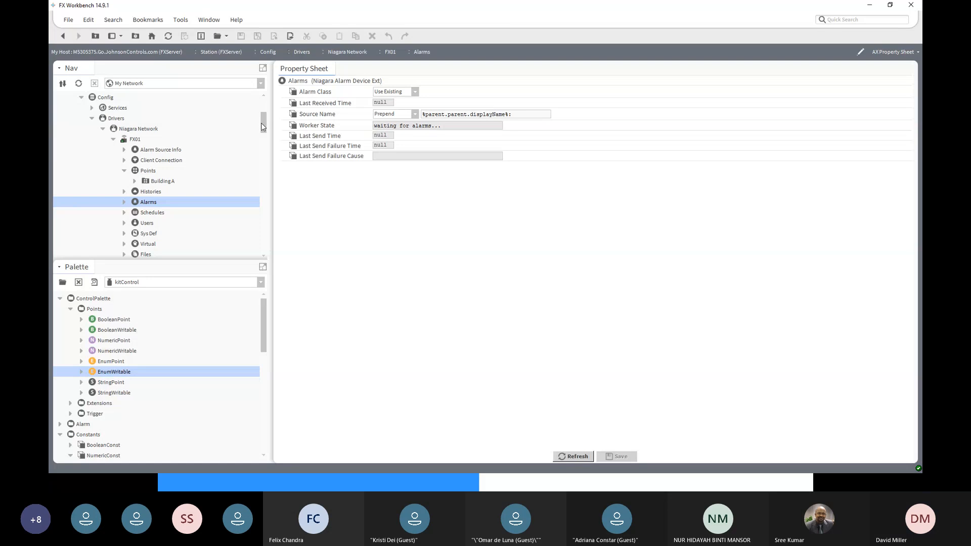
# - Open the AlarmService wire sheet under Services in station FX01
pyautogui.moveTo(264, 130)
pyautogui.mouseDown()
pyautogui.moveTo(267, 164)
pyautogui.moveTo(266, 144)
pyautogui.mouseUp()
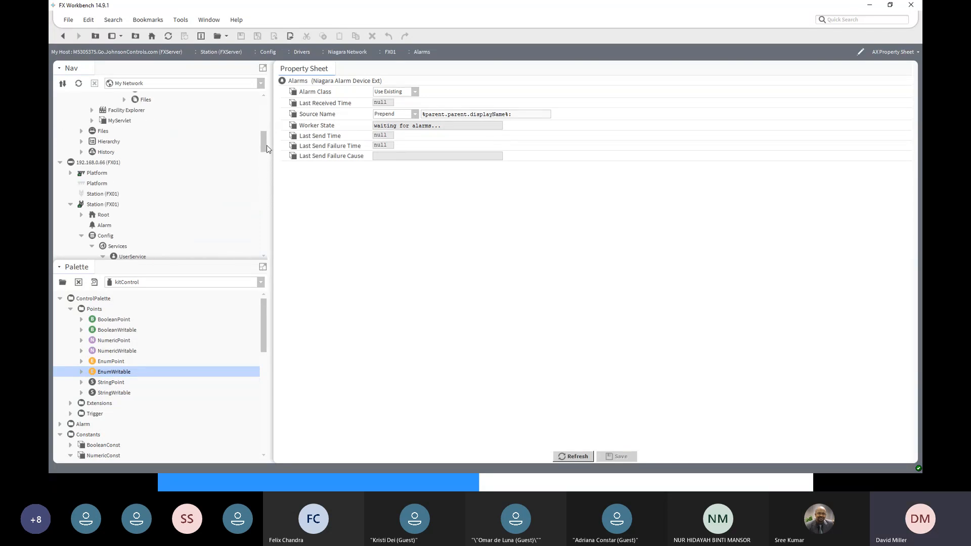
pyautogui.click(116, 163)
pyautogui.scroll(-1, 130, 215)
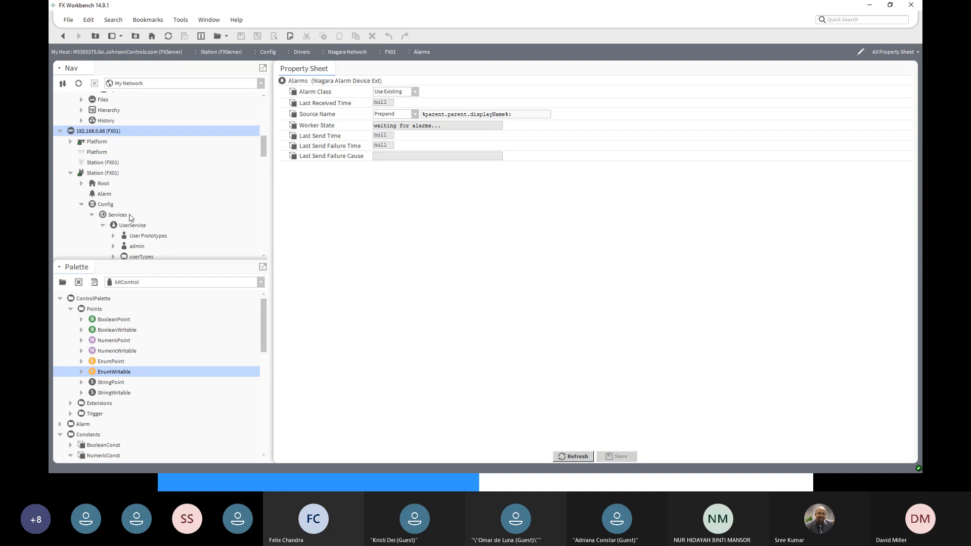
pyautogui.scroll(-5, 130, 227)
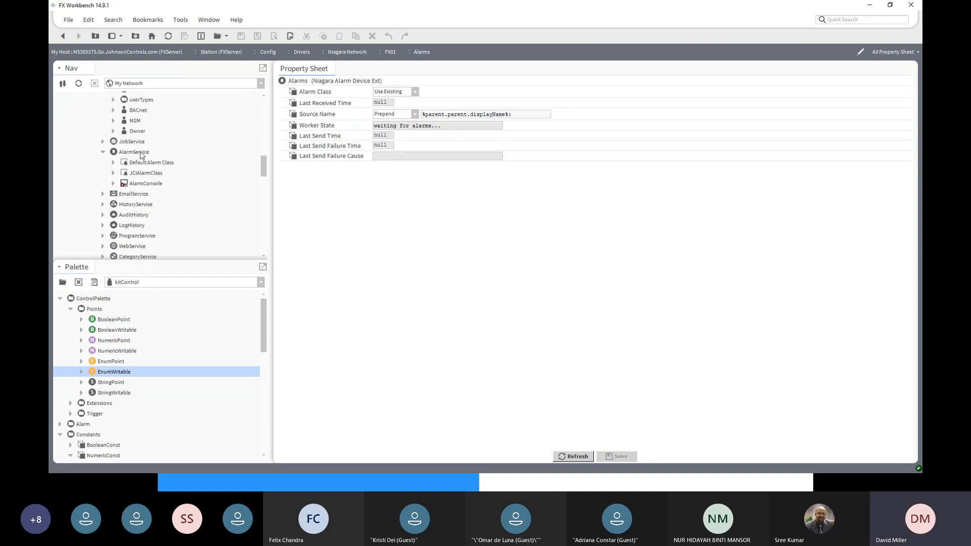
pyautogui.doubleClick(136, 152)
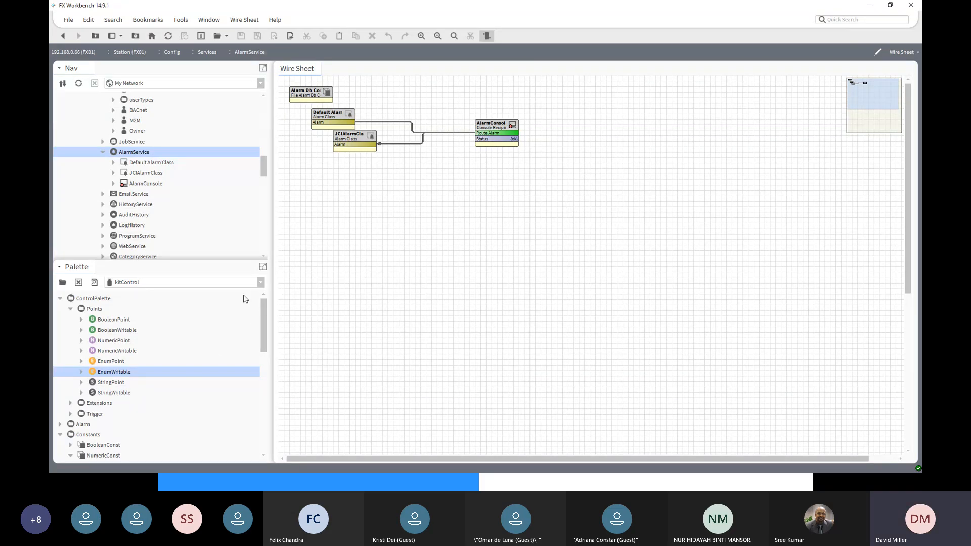
# - Find the palette modules matching "al" and open the alarm palette
pyautogui.click(260, 283)
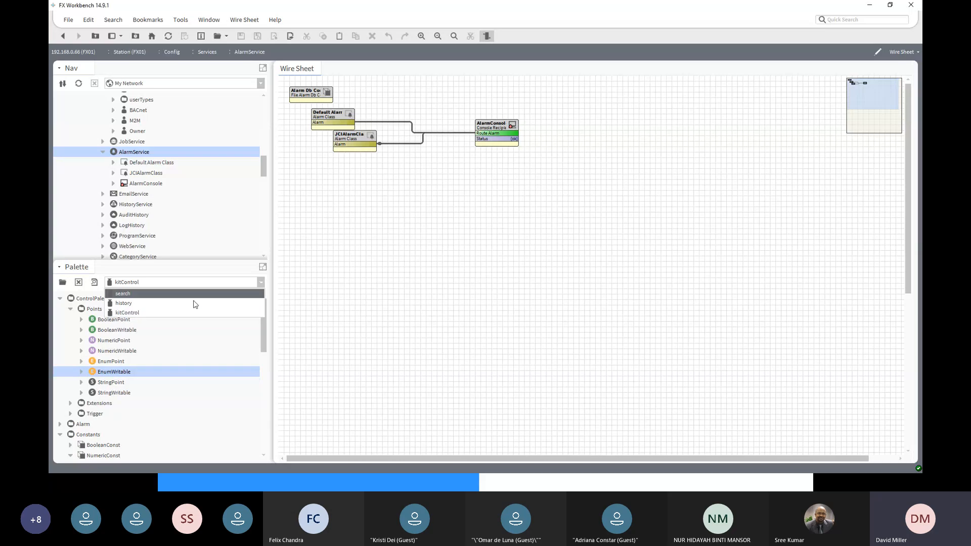
pyautogui.click(62, 285)
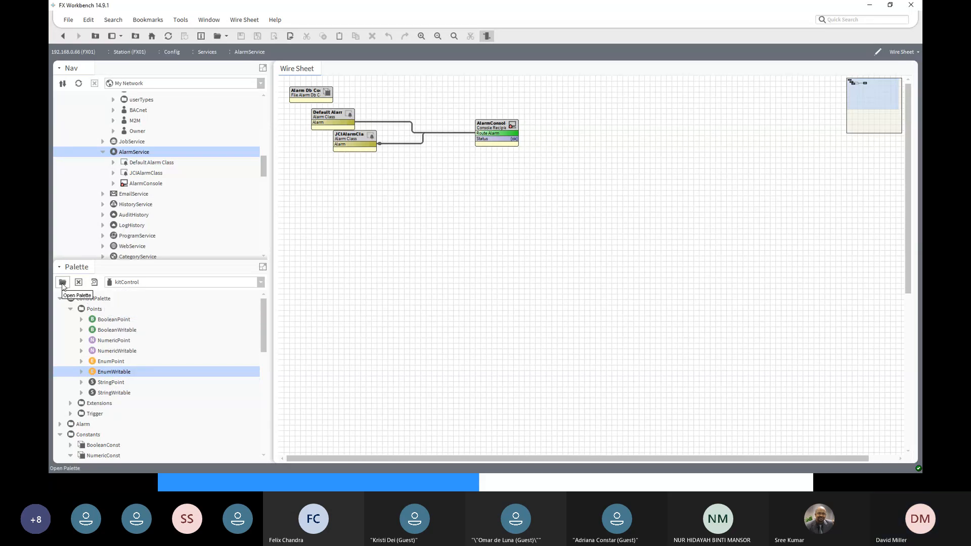
pyautogui.click(62, 282)
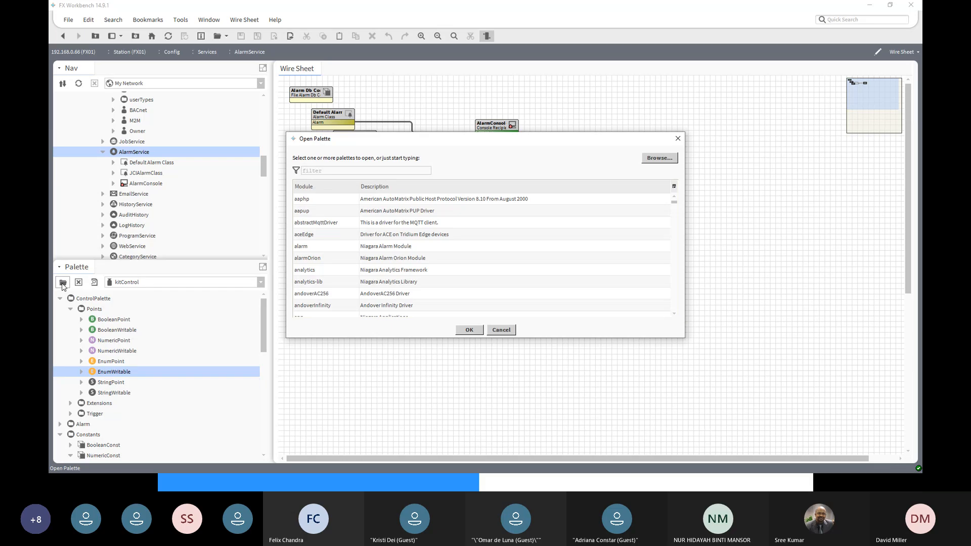
pyautogui.write('al')
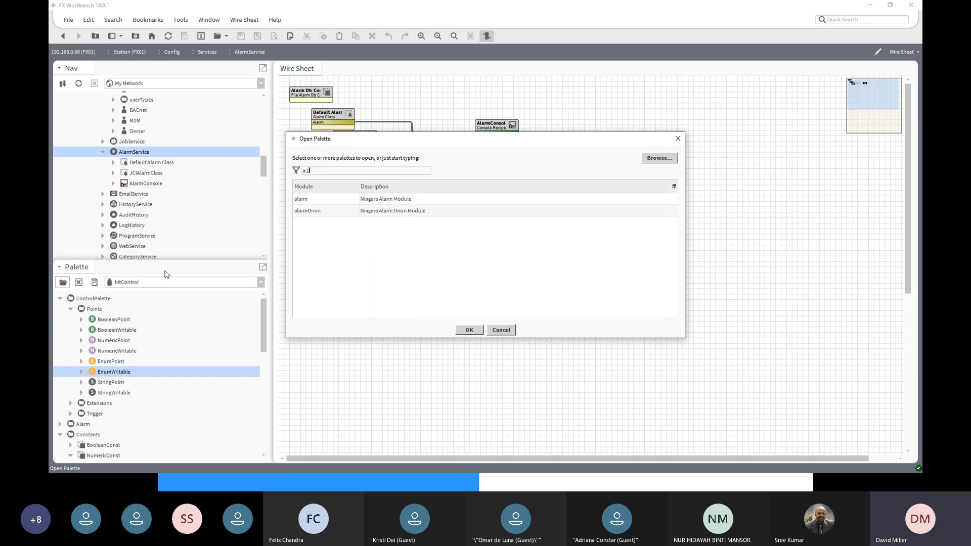
pyautogui.click(405, 200)
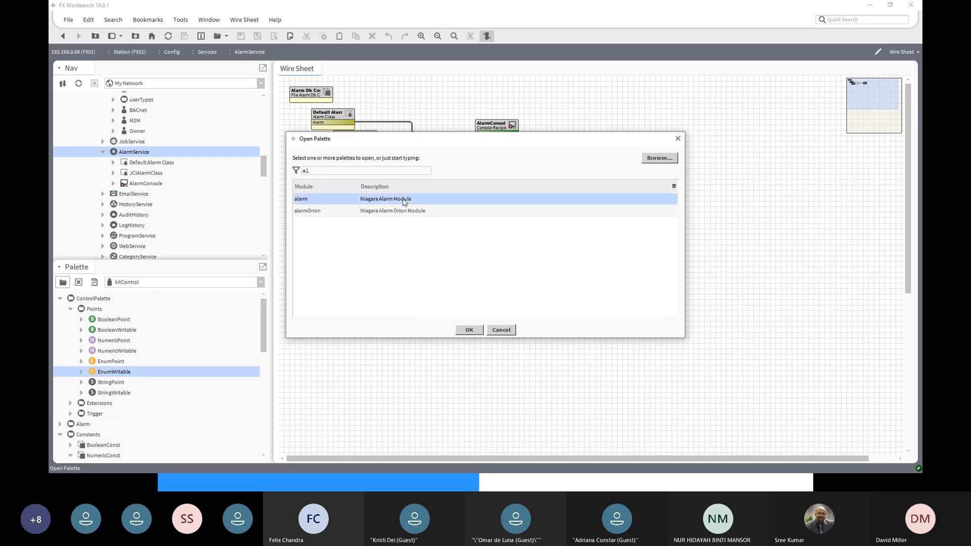
pyautogui.click(469, 330)
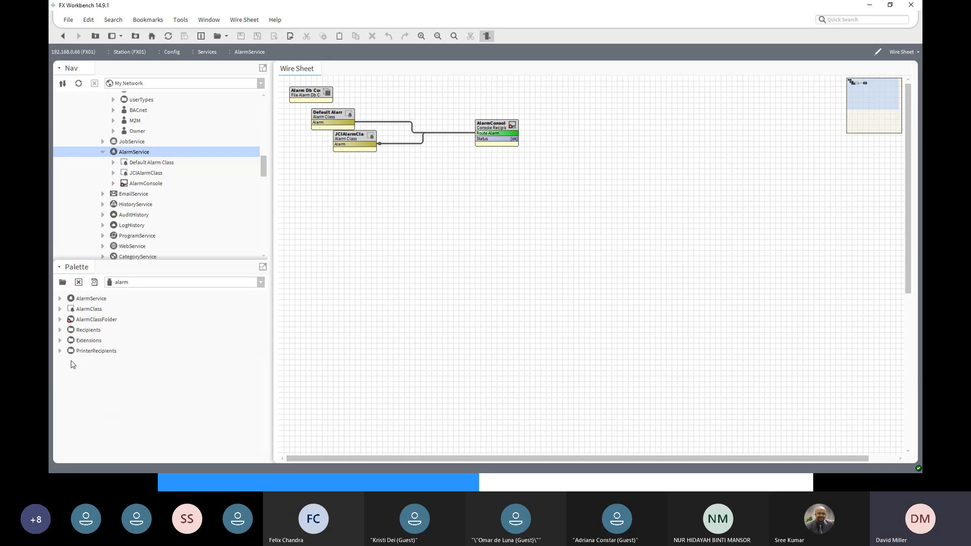
# - Add a StationRecipient from the alarm palette's Recipients to FX01's AlarmService wire sheet, keeping the default name, and open its properties
pyautogui.click(60, 330)
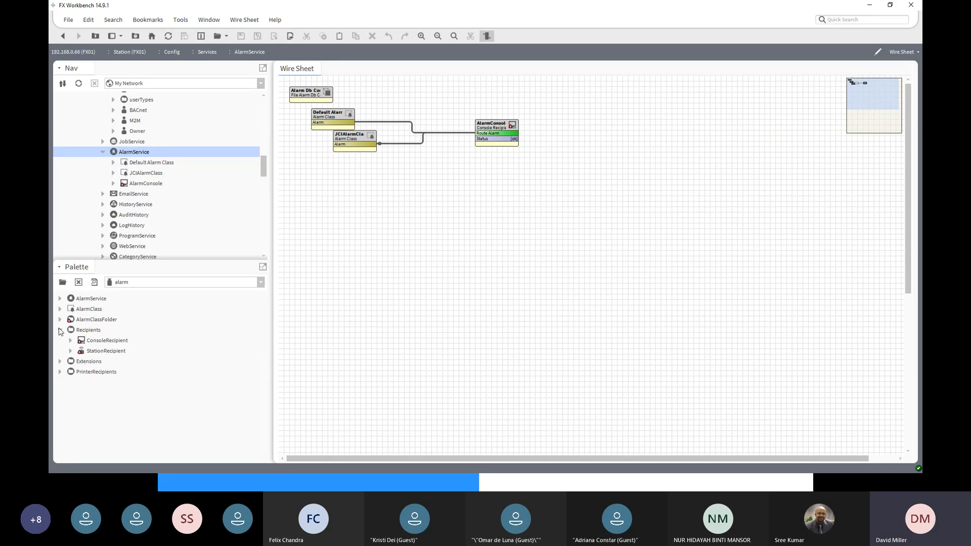
pyautogui.click(103, 351)
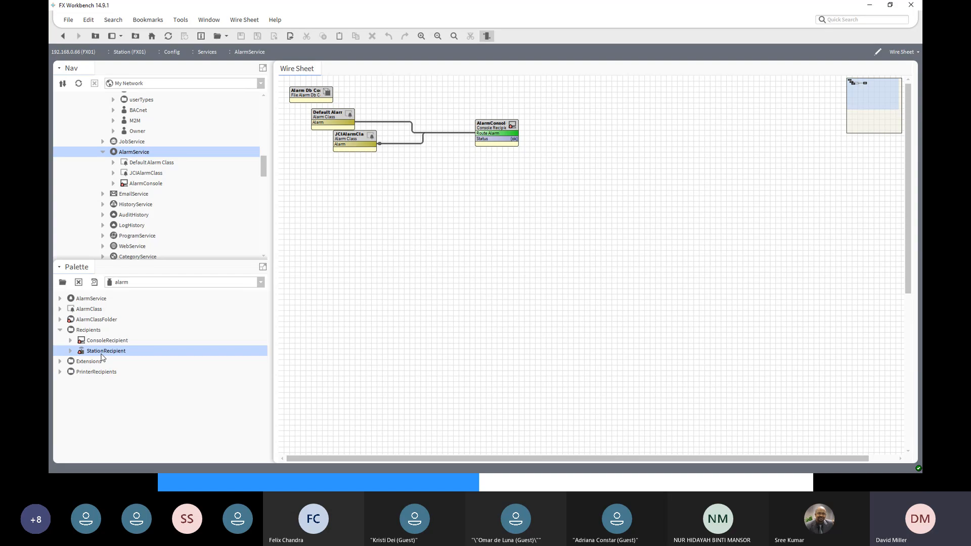
pyautogui.moveTo(103, 357); pyautogui.dragTo(549, 189)
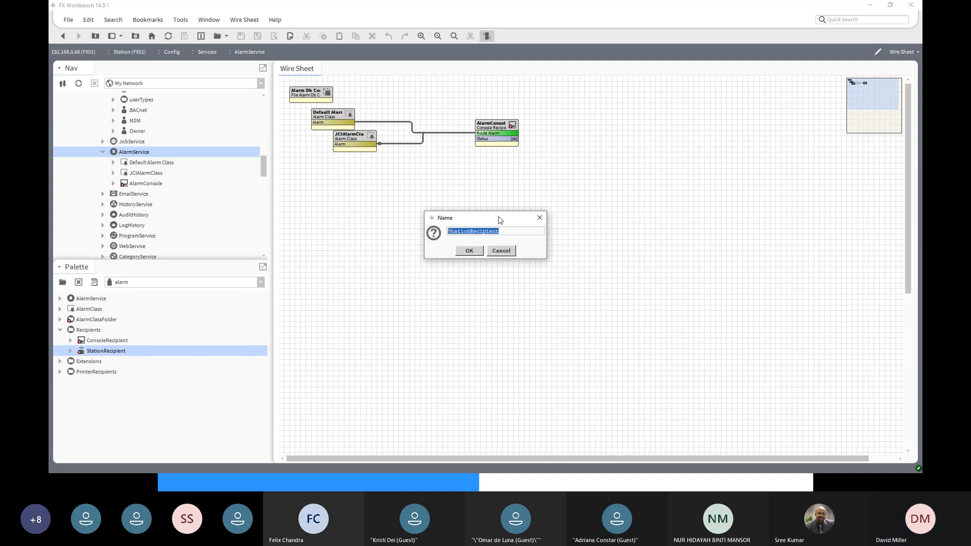
pyautogui.moveTo(500, 219); pyautogui.dragTo(543, 169)
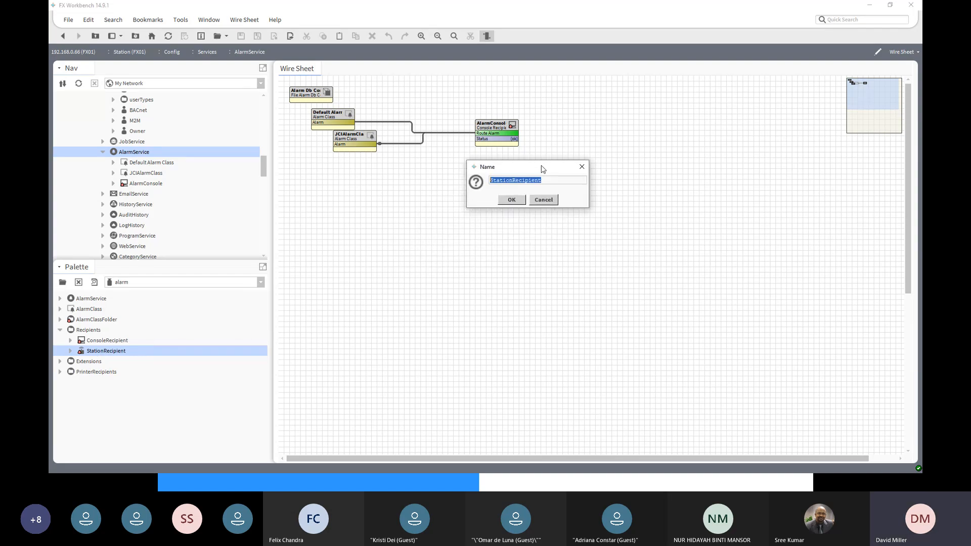
pyautogui.click(512, 199)
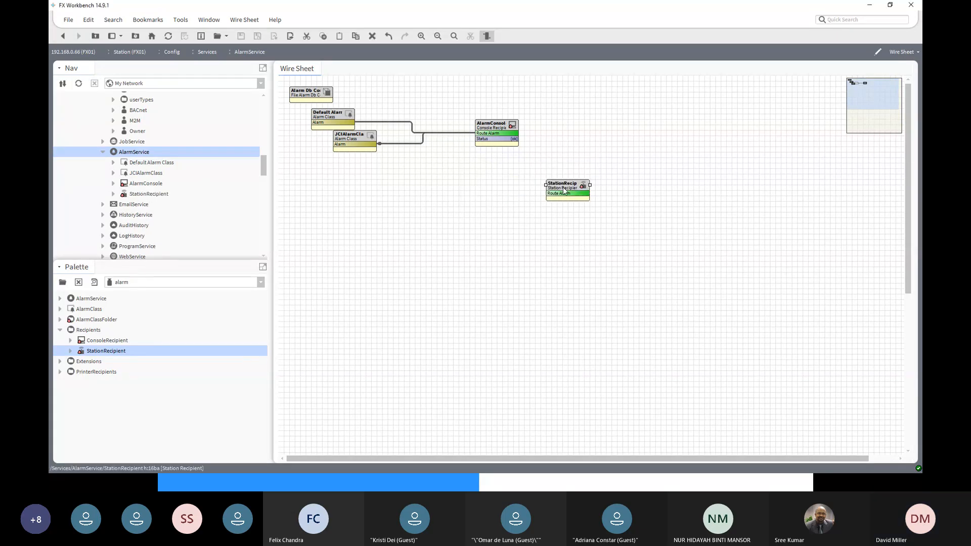
pyautogui.doubleClick(564, 191)
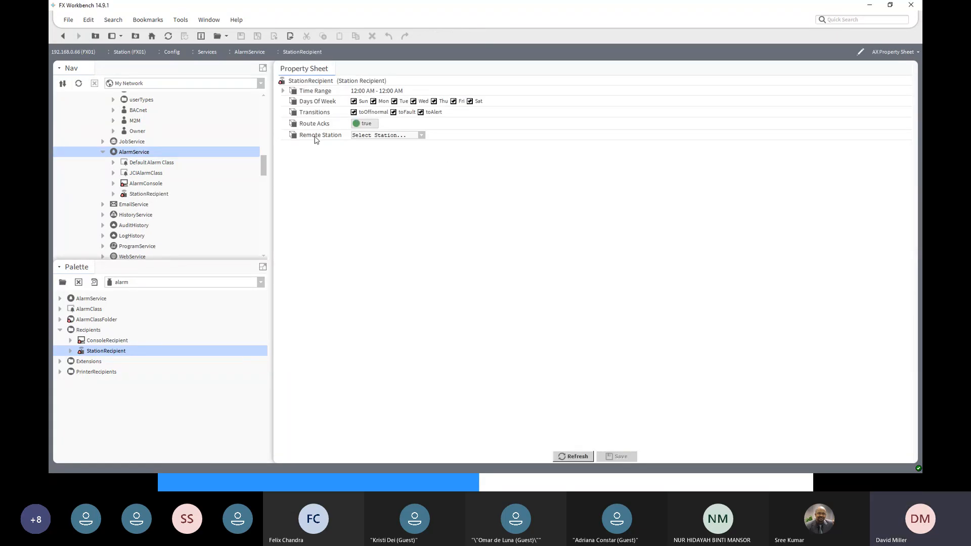
# - Set the StationRecipient's Remote Station to FXServer and save the change
pyautogui.click(421, 135)
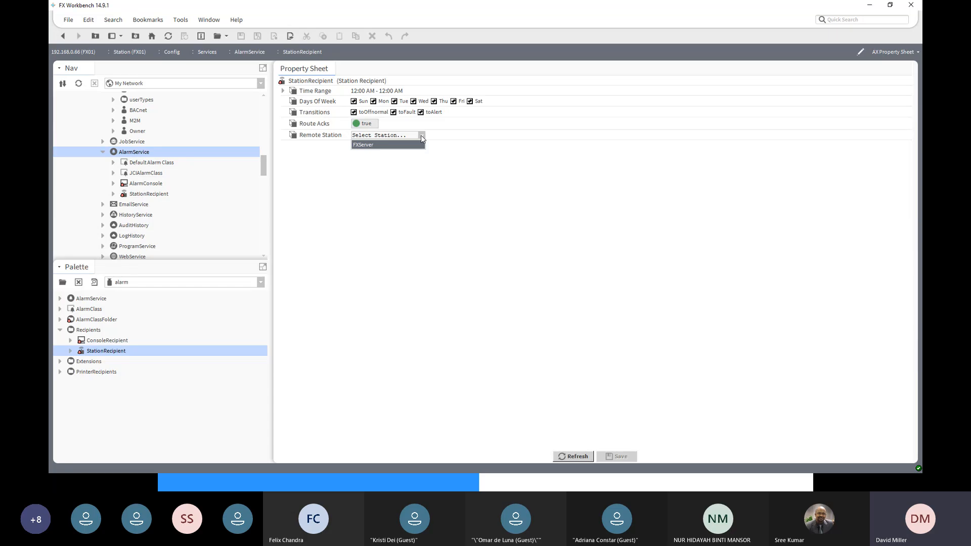
pyautogui.click(398, 146)
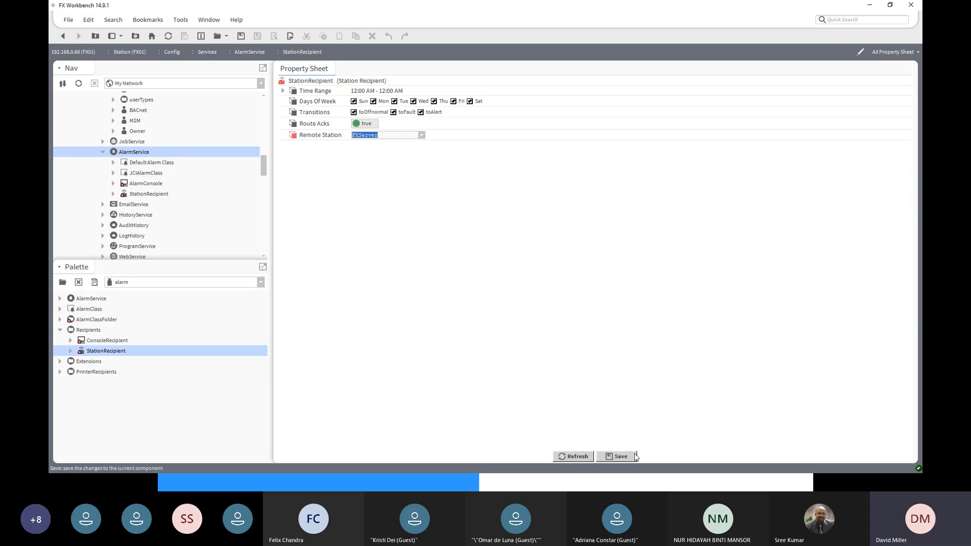
pyautogui.click(634, 456)
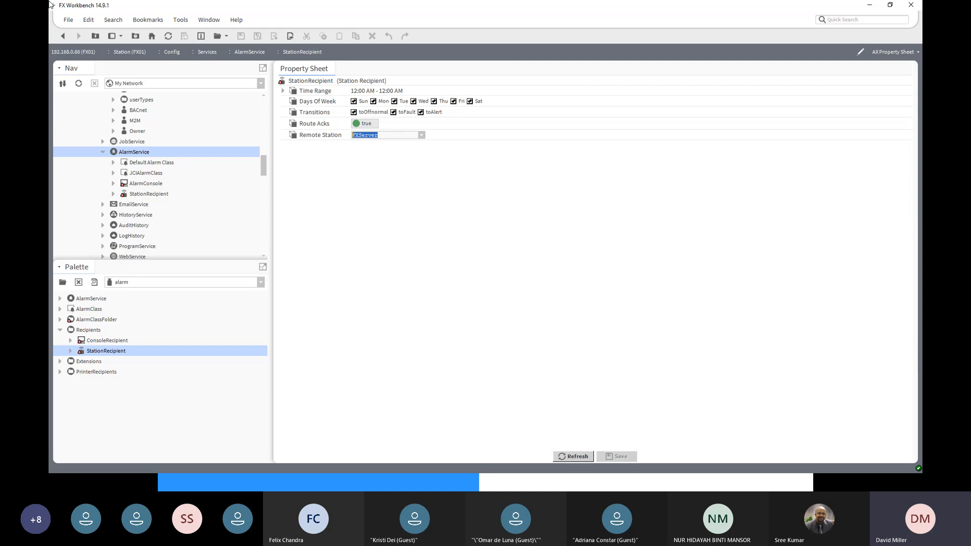
# - Link the Alarm outputs of Default Alarm Class and JCIAlarmClass to the StationRecipient's Route Alarm in FX01's AlarmService wire sheet, and reopen the recipient's properties
pyautogui.click(61, 39)
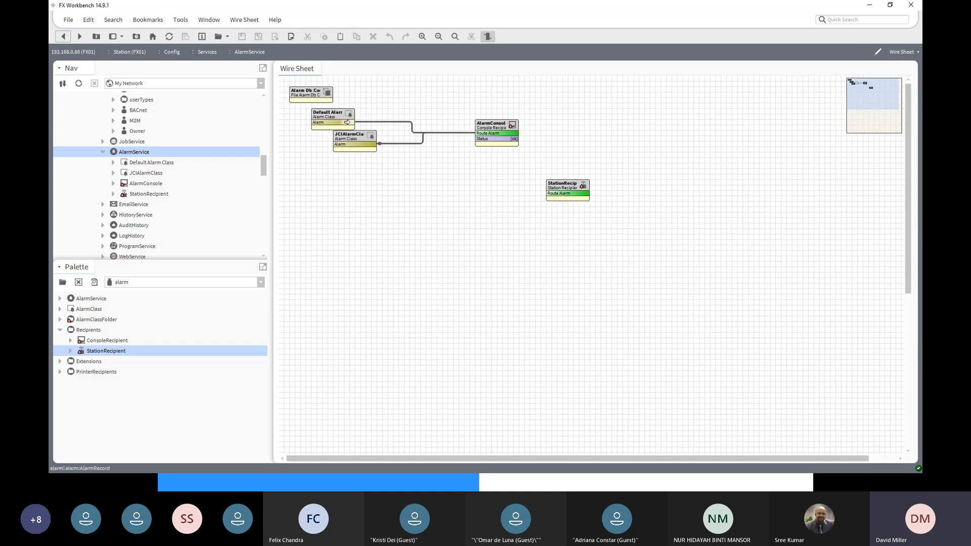
pyautogui.moveTo(347, 122); pyautogui.dragTo(558, 192)
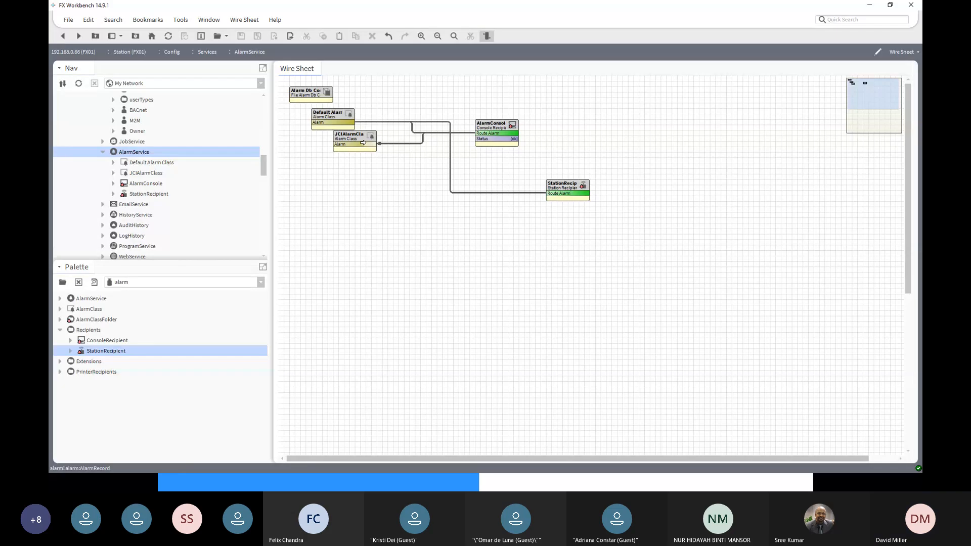
pyautogui.moveTo(363, 143); pyautogui.dragTo(549, 194)
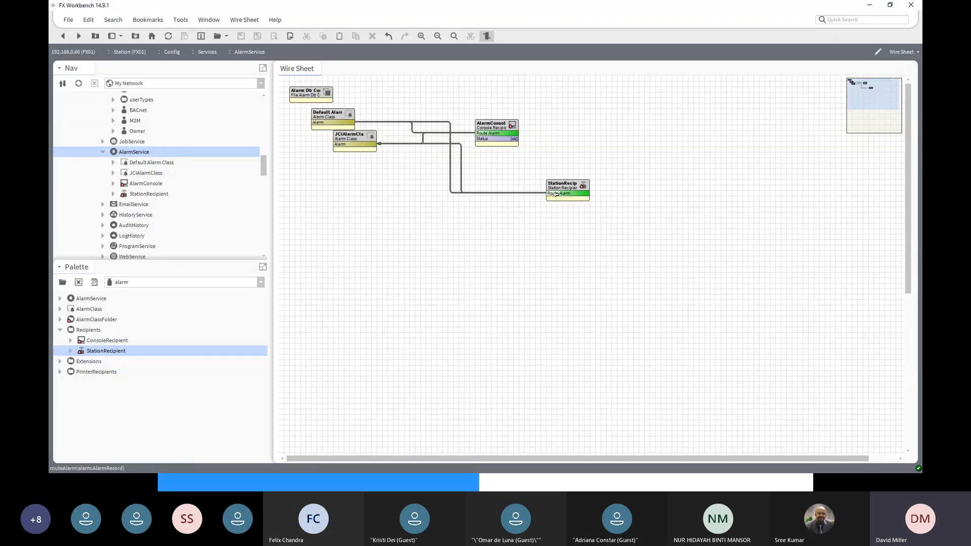
pyautogui.doubleClick(565, 186)
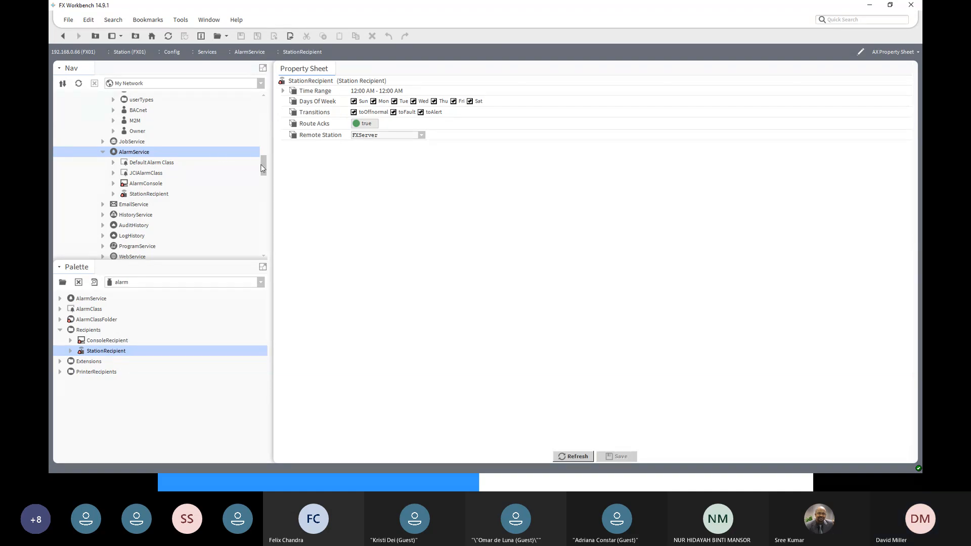
# - Open the AlarmConsole of the AlarmService under Services in the FXServer station
pyautogui.moveTo(264, 168); pyautogui.dragTo(267, 121)
pyautogui.scroll(3, 171, 146)
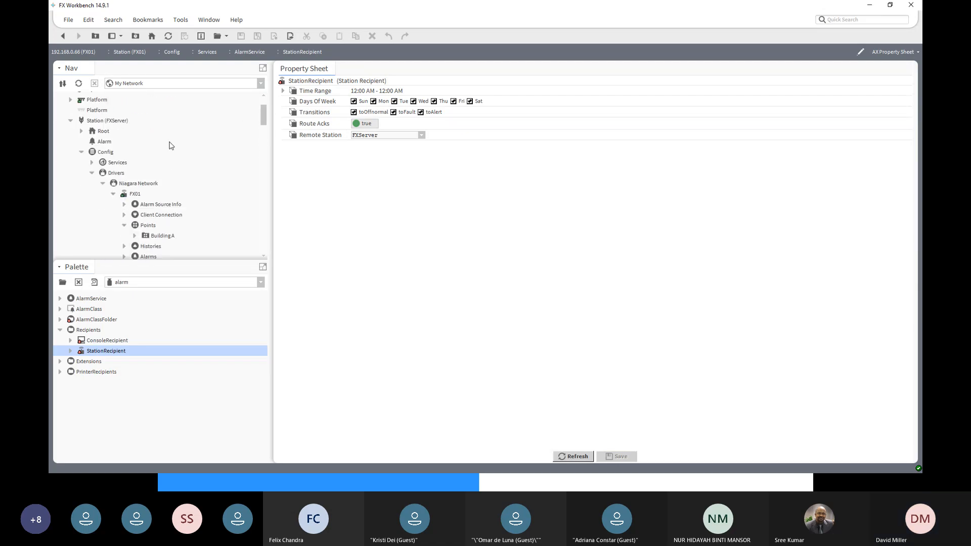
pyautogui.click(108, 164)
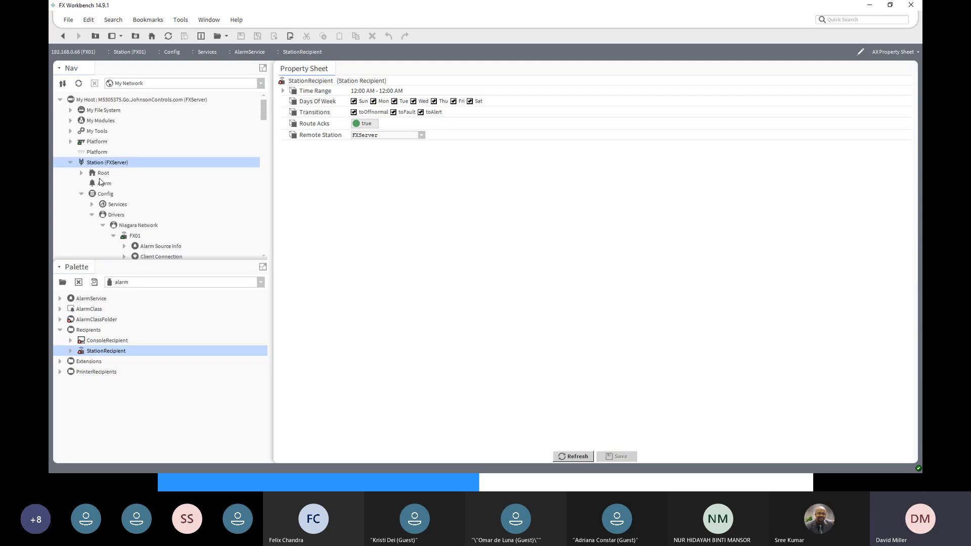
pyautogui.click(92, 204)
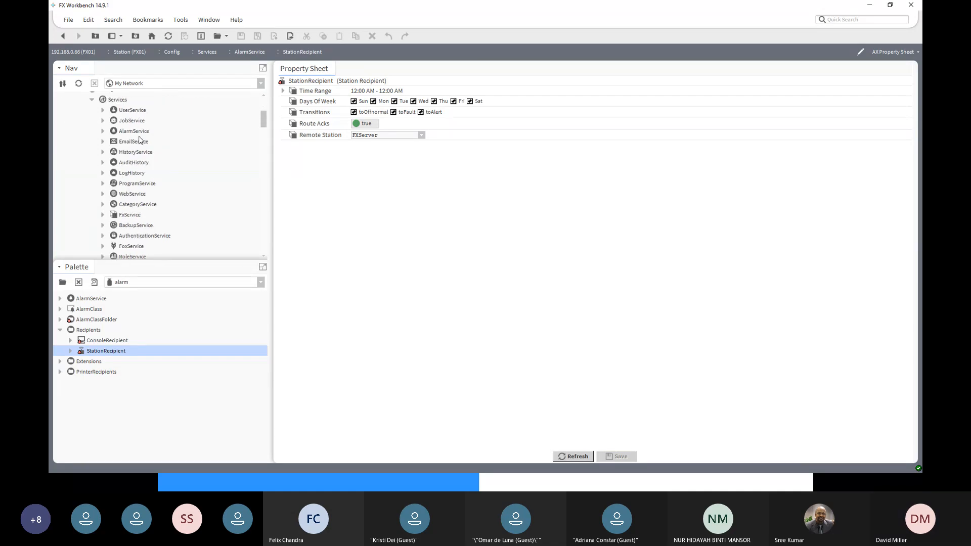
pyautogui.click(103, 131)
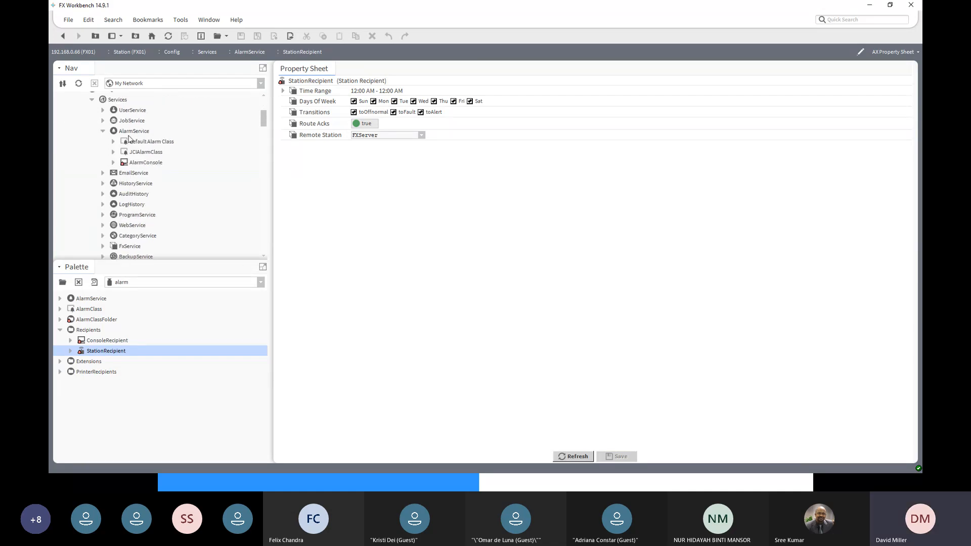
pyautogui.doubleClick(150, 163)
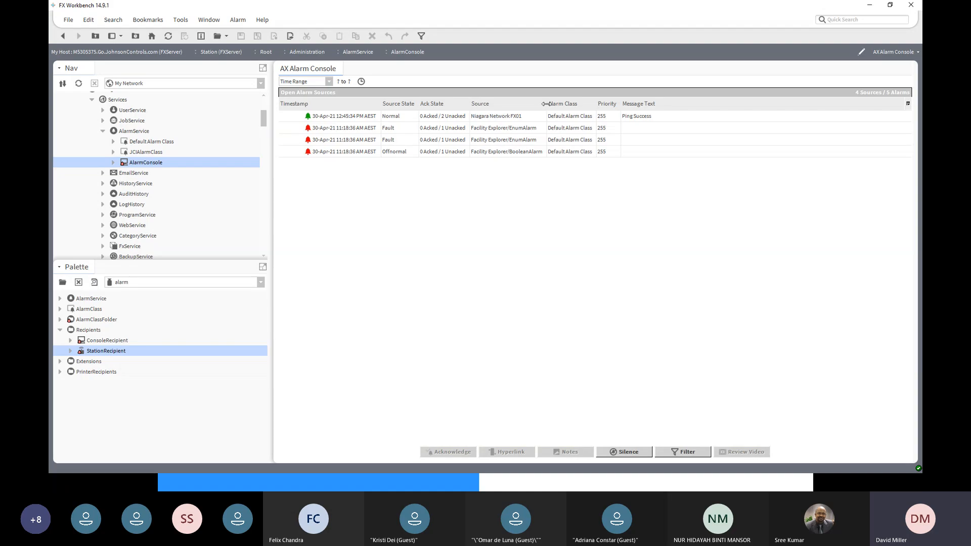
# - Widen the Source column and acknowledge all open alarms listed in FXServer's alarm console
pyautogui.moveTo(545, 104); pyautogui.dragTo(582, 104)
pyautogui.click(325, 118)
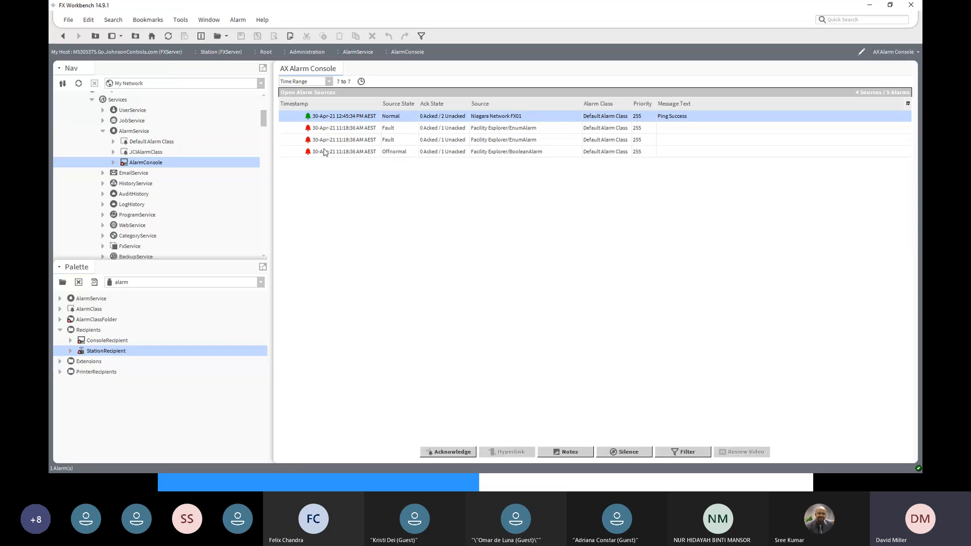
pyautogui.keyDown('shift'); pyautogui.click(325, 152); pyautogui.keyUp('shift')
pyautogui.click(452, 453)
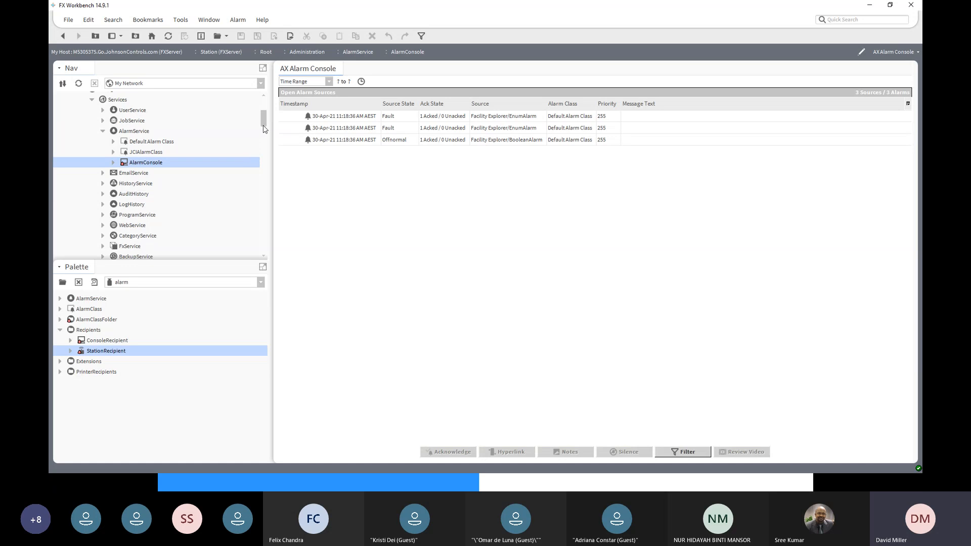
# - Collapse FXServer under FX01's Niagara Network and browse the Bacnet Network to the points of VAV 01 in Building A, Level 1
pyautogui.moveTo(264, 127); pyautogui.dragTo(263, 252)
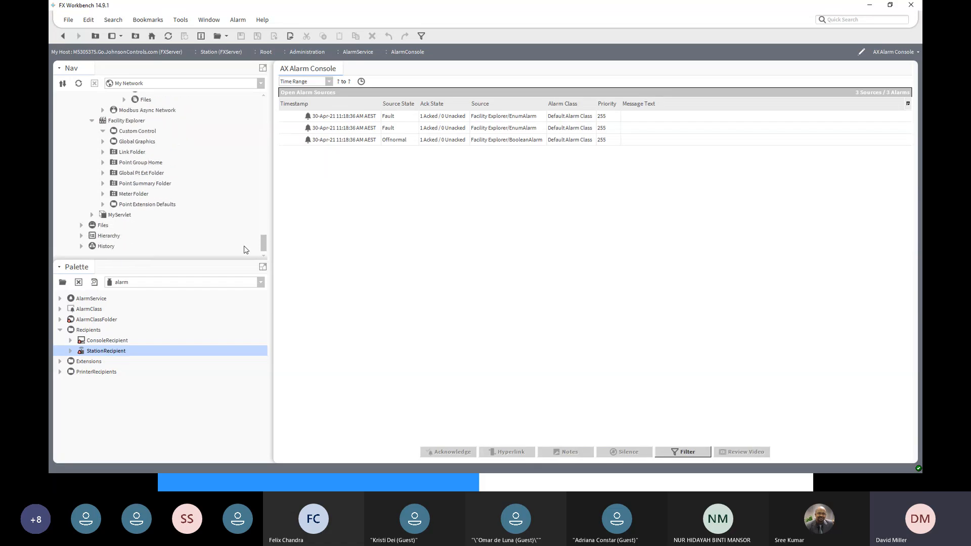
pyautogui.scroll(5, 167, 230)
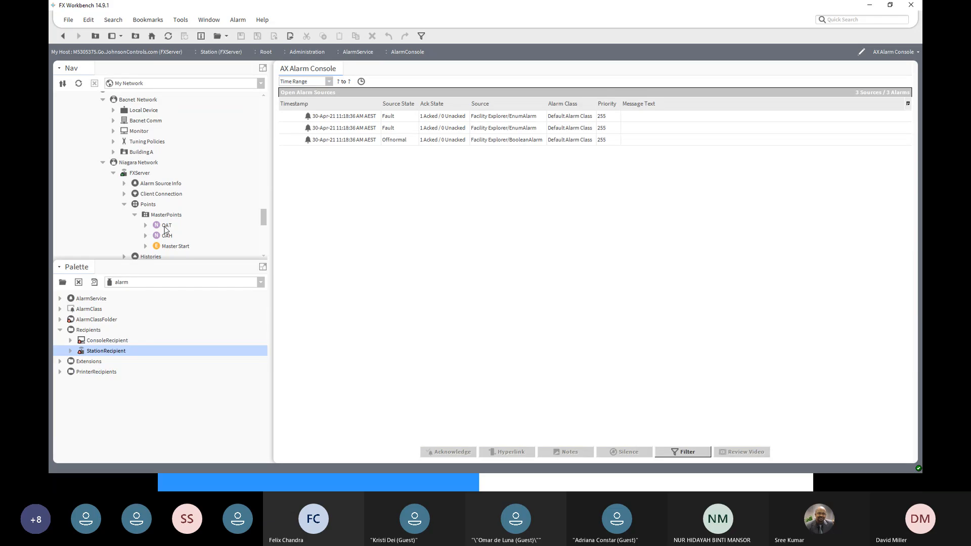
pyautogui.scroll(10, 166, 230)
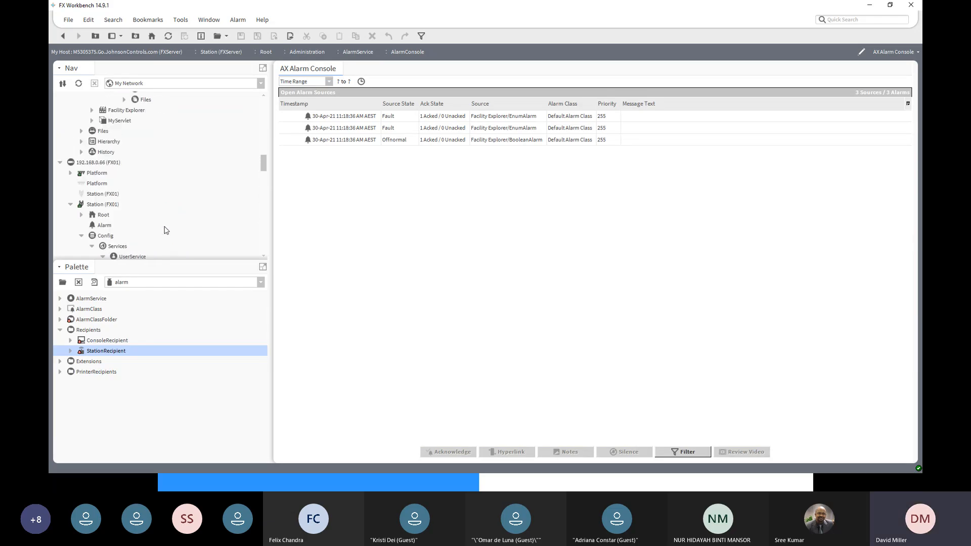
pyautogui.scroll(-3, 145, 187)
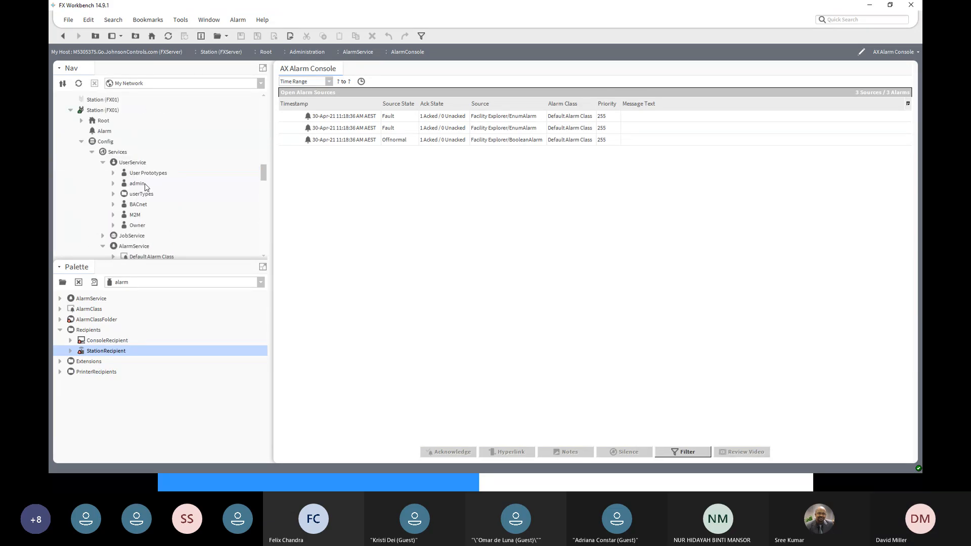
pyautogui.scroll(-3, 145, 187)
pyautogui.scroll(-6, 145, 187)
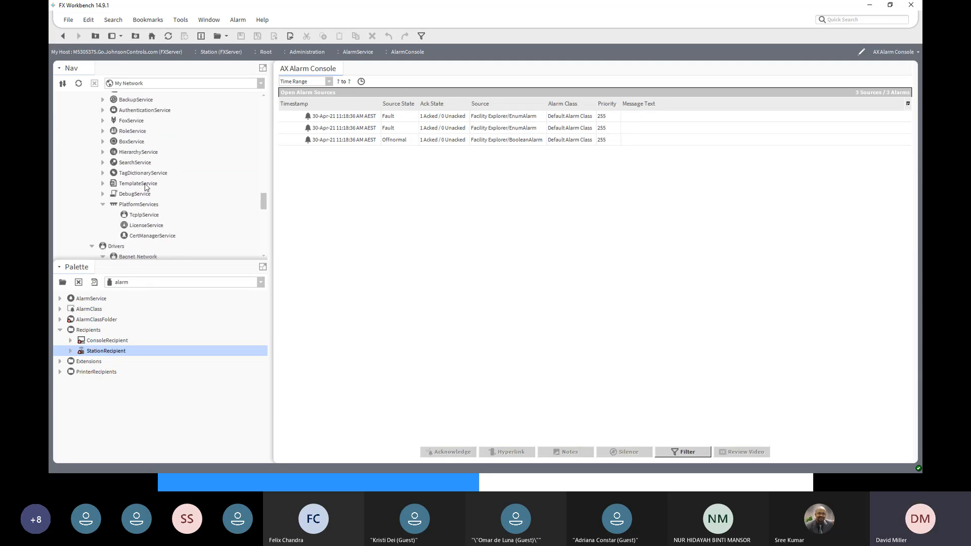
pyautogui.scroll(-5, 145, 187)
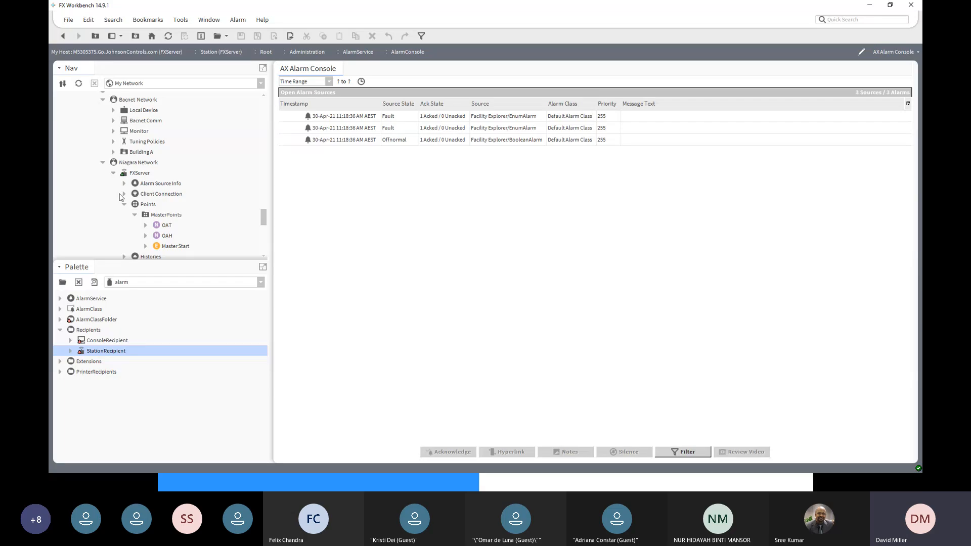
pyautogui.click(114, 173)
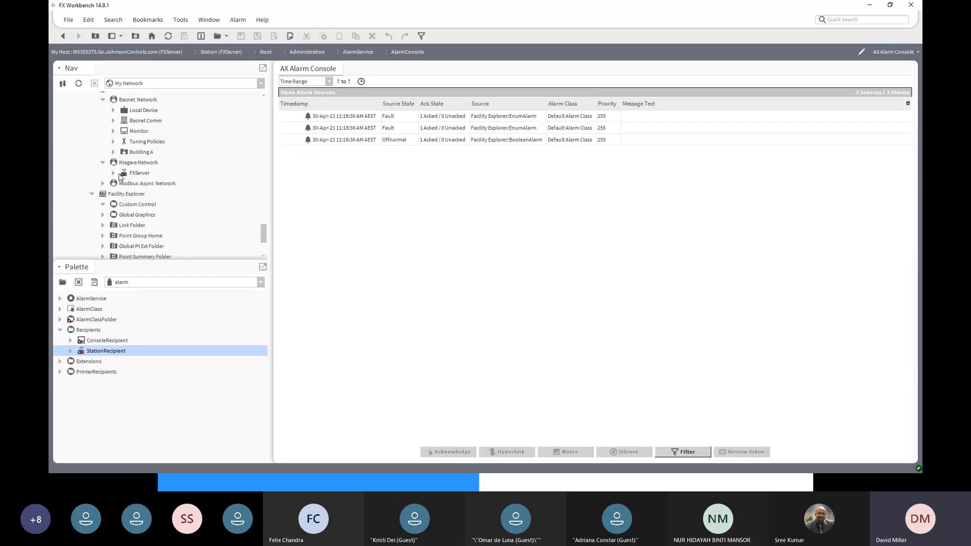
pyautogui.scroll(1, 120, 176)
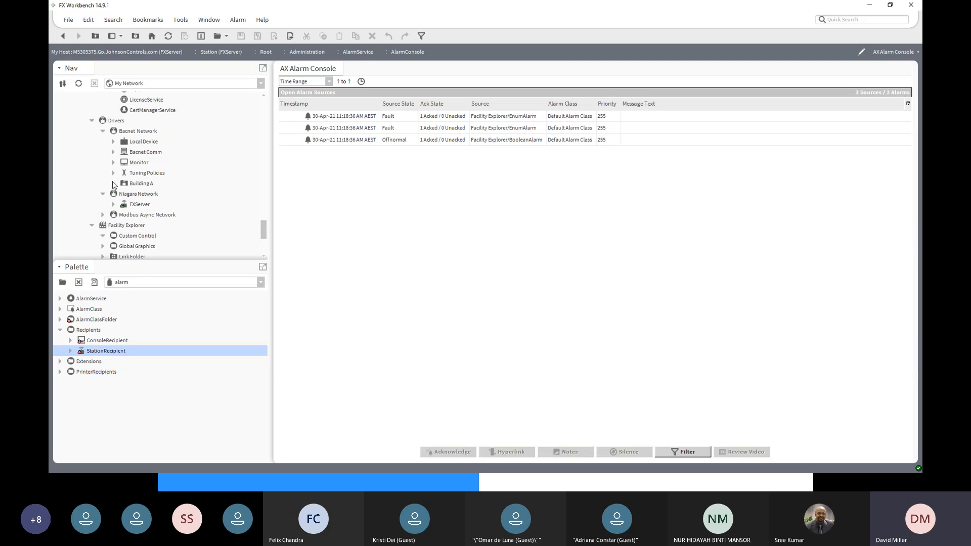
pyautogui.click(114, 183)
pyautogui.click(145, 142)
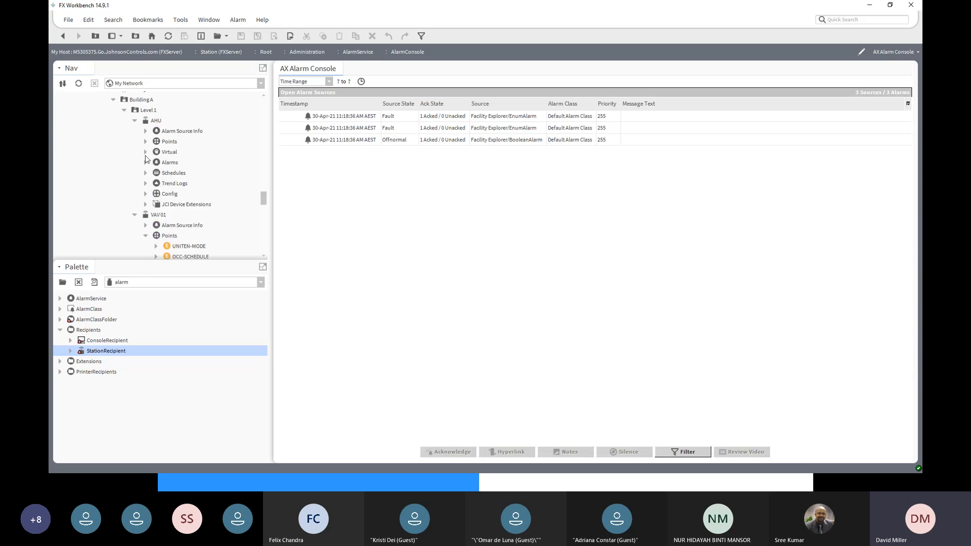
pyautogui.scroll(-8, 148, 230)
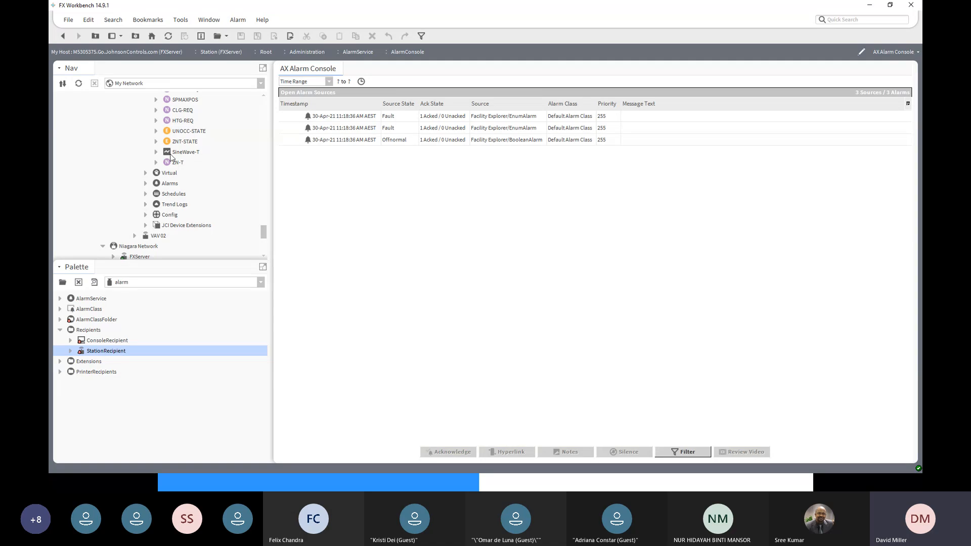
# - Override VAV 01's ZN-T point to 30 °C for 15 minutes
pyautogui.click(173, 163)
pyautogui.rightClick(173, 163)
pyautogui.moveTo(209, 160)
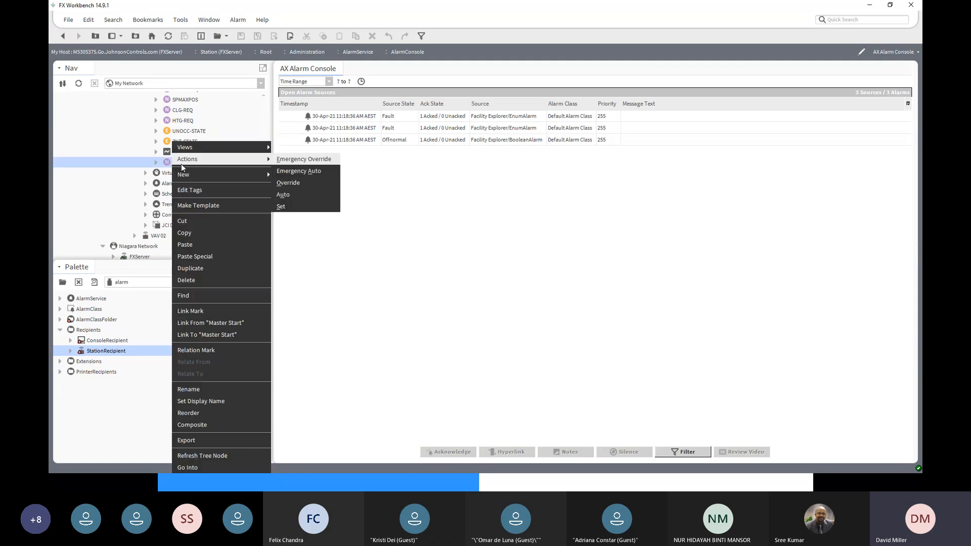
pyautogui.click(311, 184)
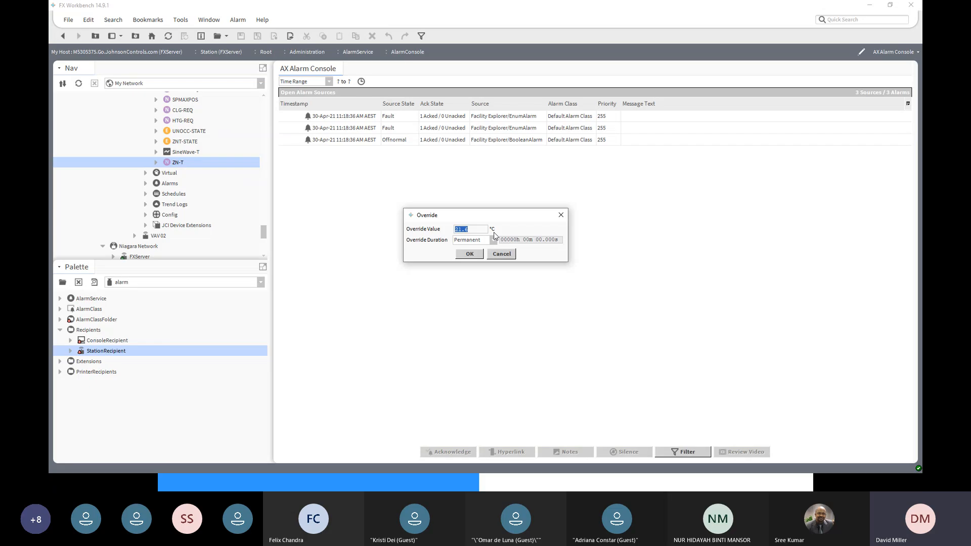
pyautogui.write('30')
pyautogui.click(494, 241)
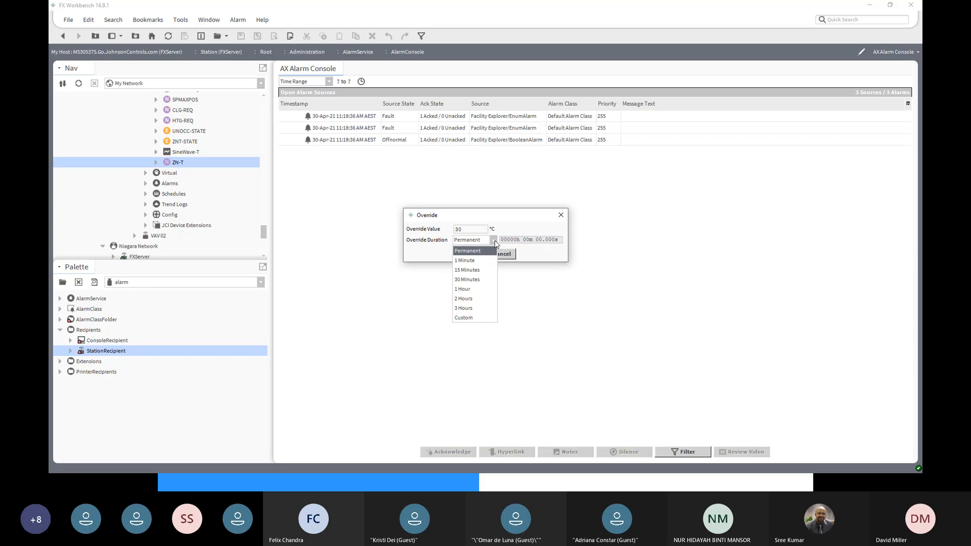
pyautogui.click(478, 270)
pyautogui.click(470, 255)
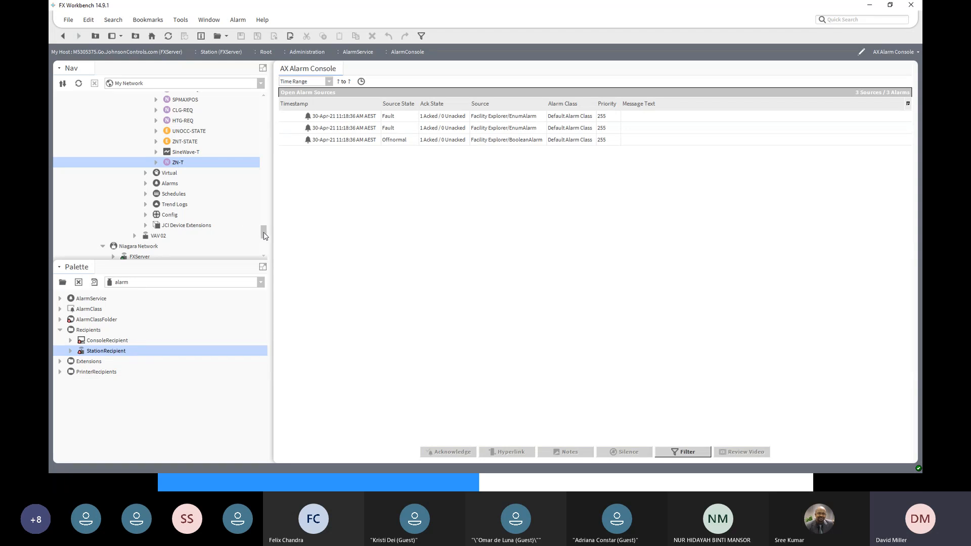
# - Override VAV 02's ZN-T point to 19 °C for 15 minutes
pyautogui.click(136, 240)
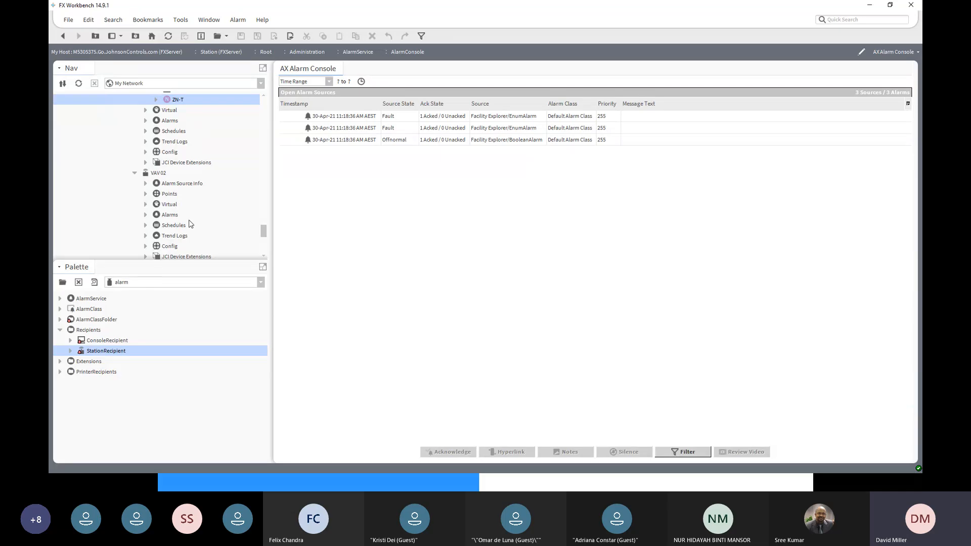
pyautogui.click(146, 195)
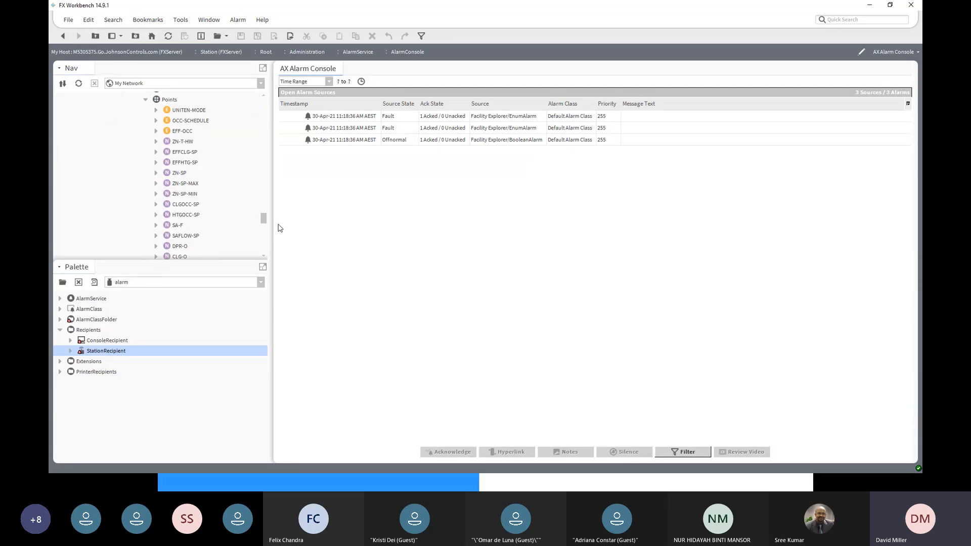
pyautogui.moveTo(265, 231); pyautogui.dragTo(265, 236)
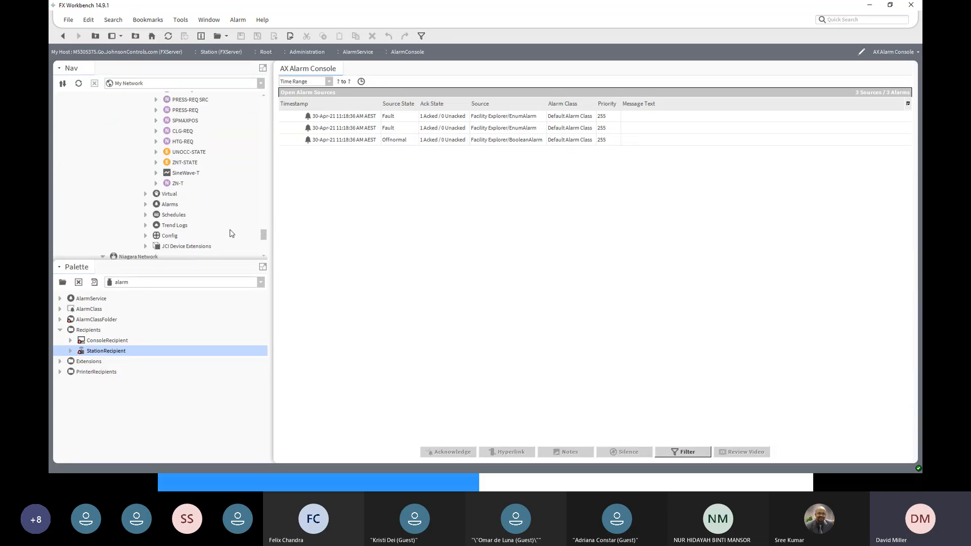
pyautogui.rightClick(180, 186)
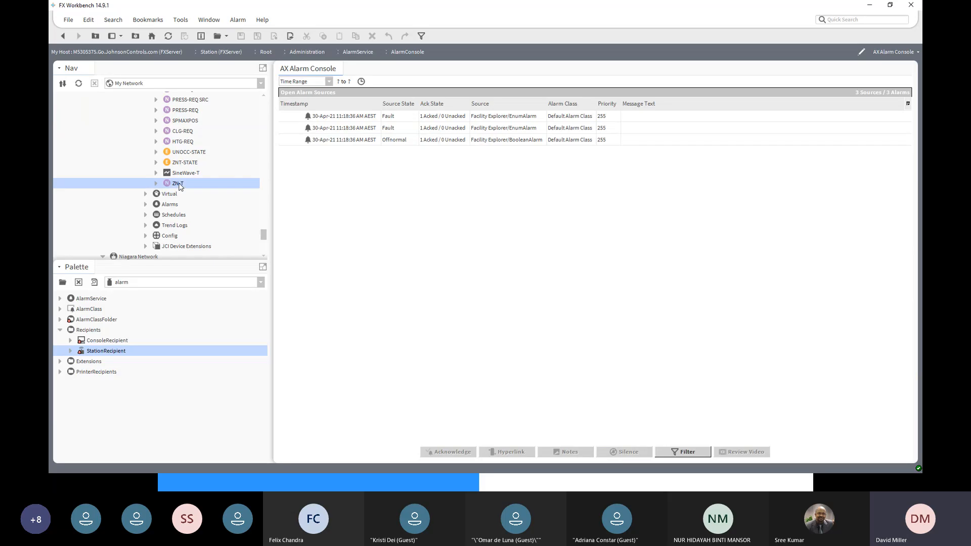
pyautogui.moveTo(209, 160)
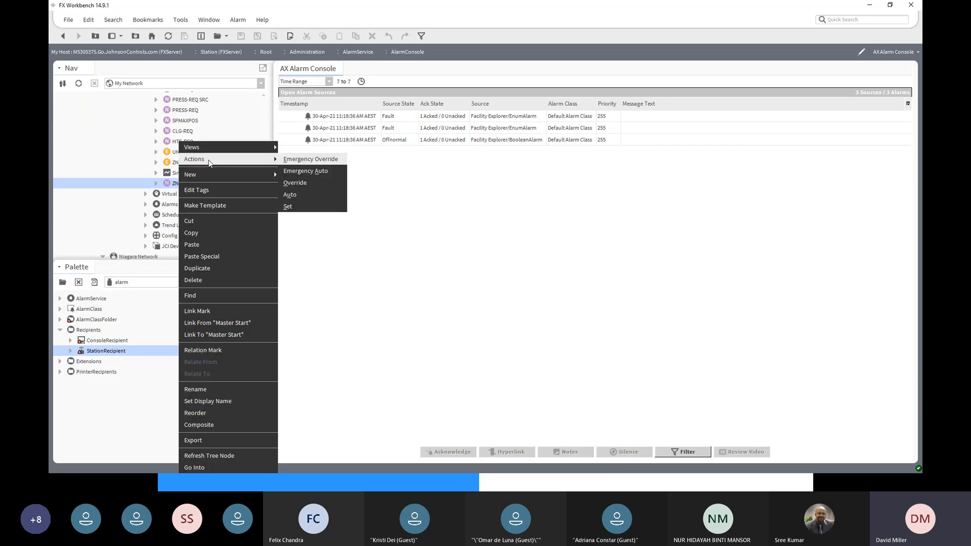
pyautogui.click(303, 183)
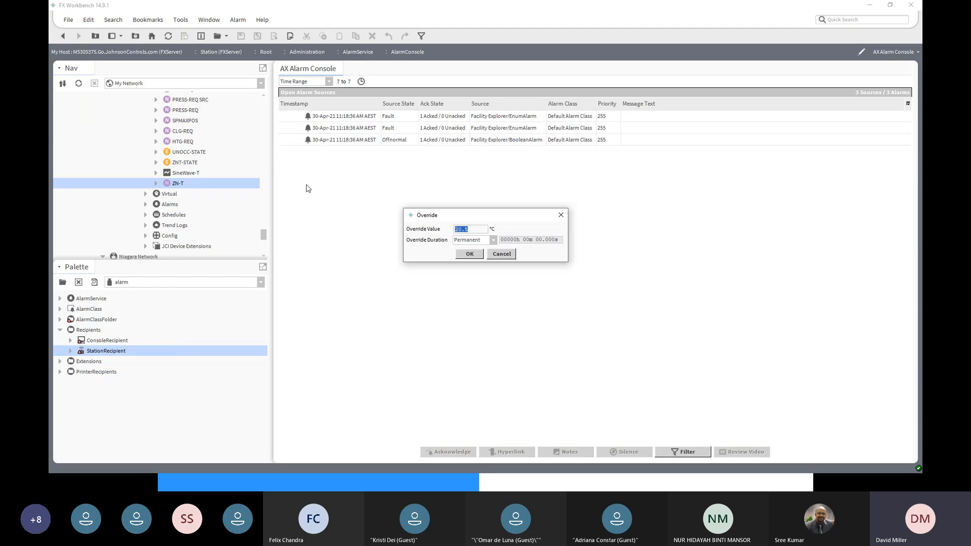
pyautogui.write('19')
pyautogui.click(493, 241)
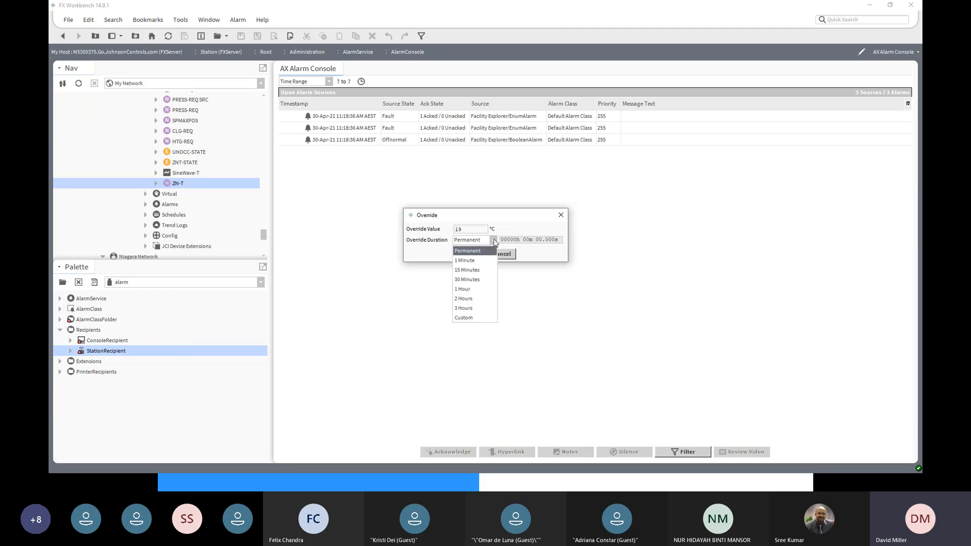
pyautogui.click(476, 273)
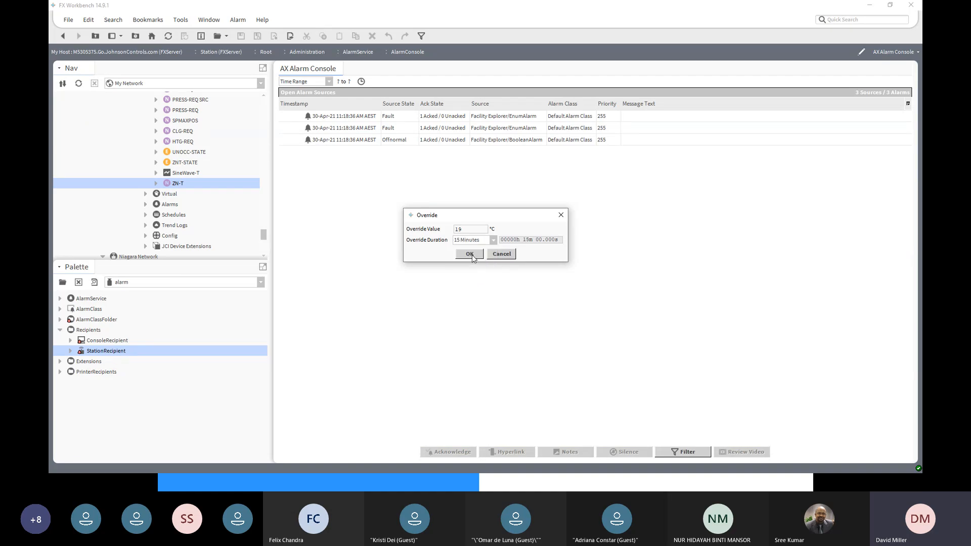
pyautogui.click(472, 255)
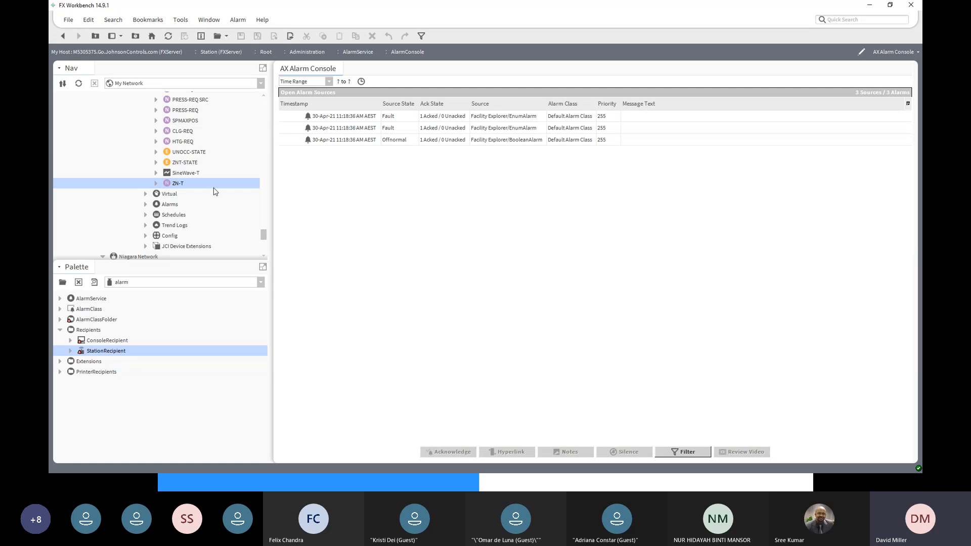
pyautogui.scroll(2, 215, 192)
pyautogui.scroll(4, 215, 191)
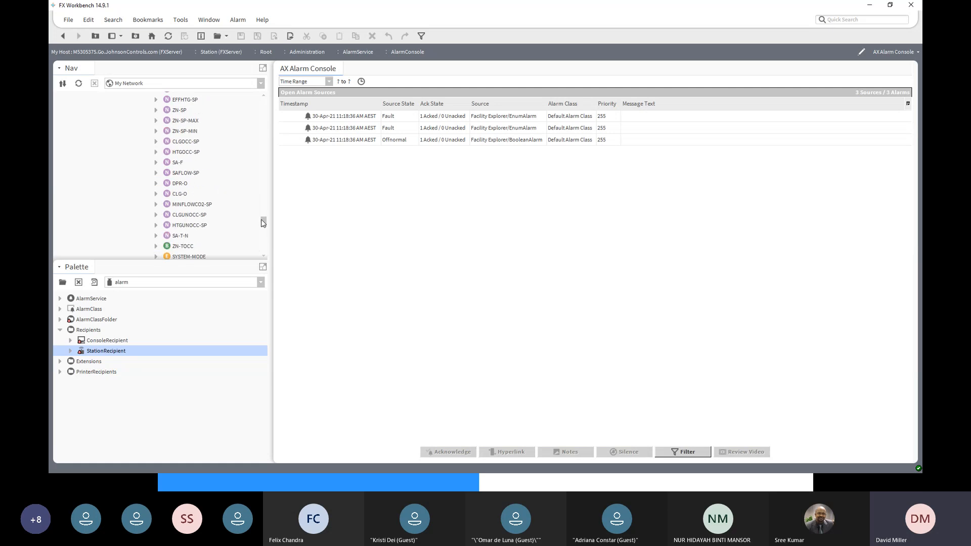
pyautogui.moveTo(263, 223); pyautogui.dragTo(263, 212)
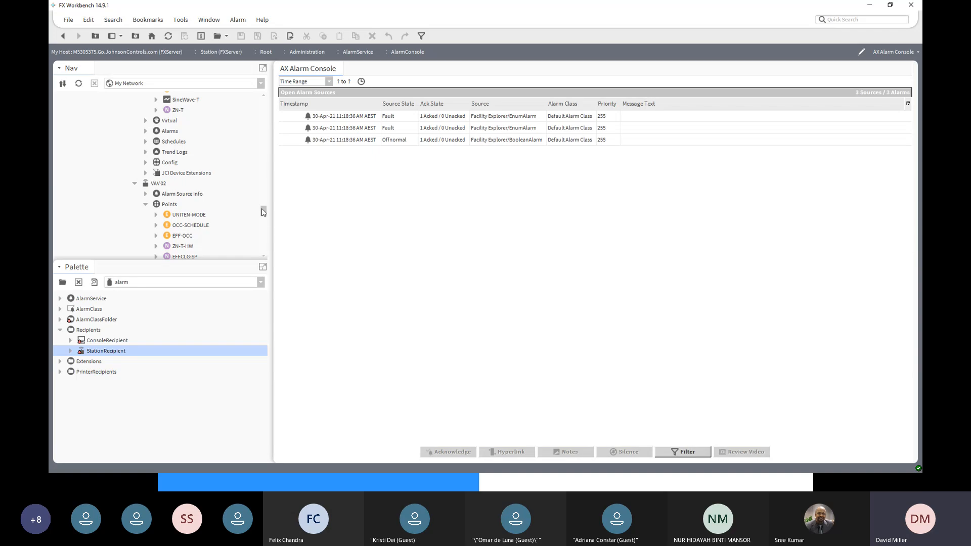
pyautogui.moveTo(263, 212); pyautogui.dragTo(263, 173)
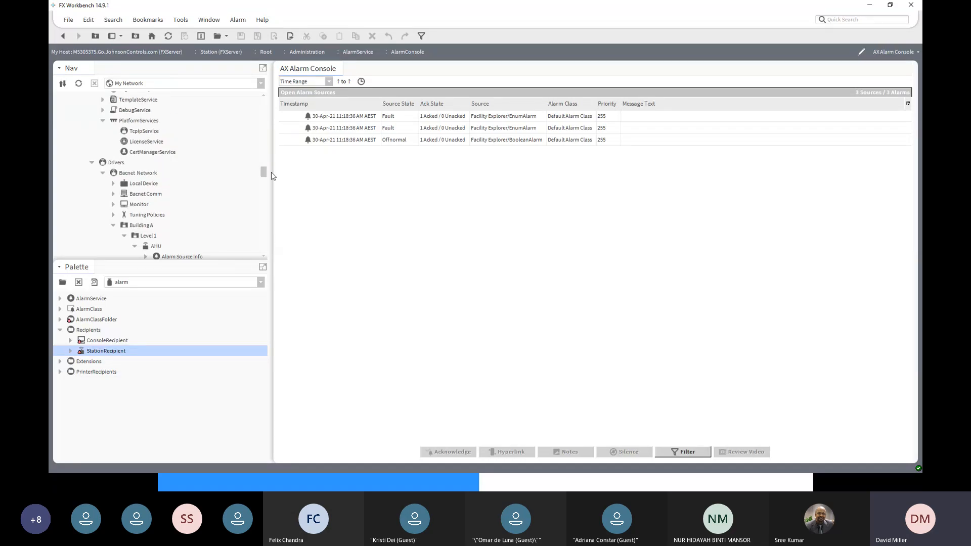
pyautogui.moveTo(263, 174); pyautogui.dragTo(263, 177)
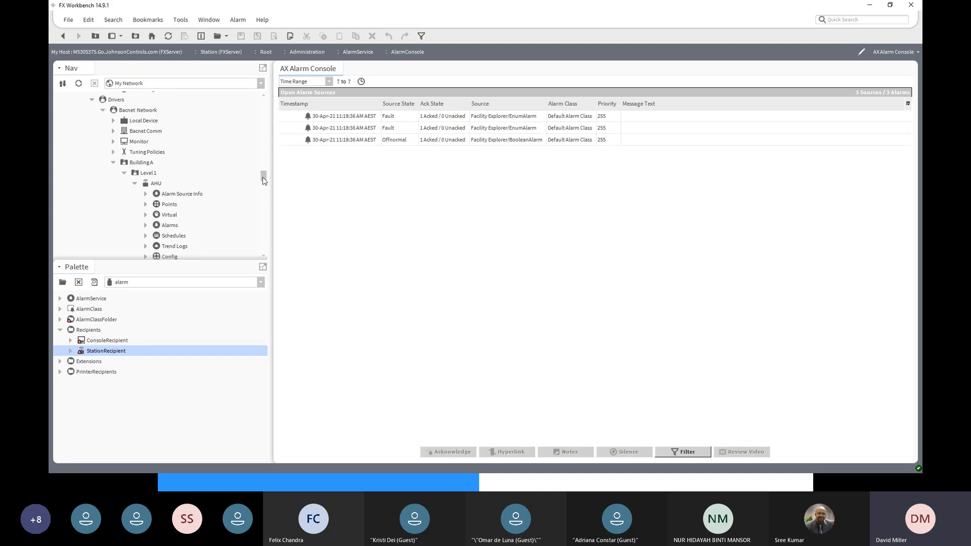
pyautogui.scroll(-1, 177, 210)
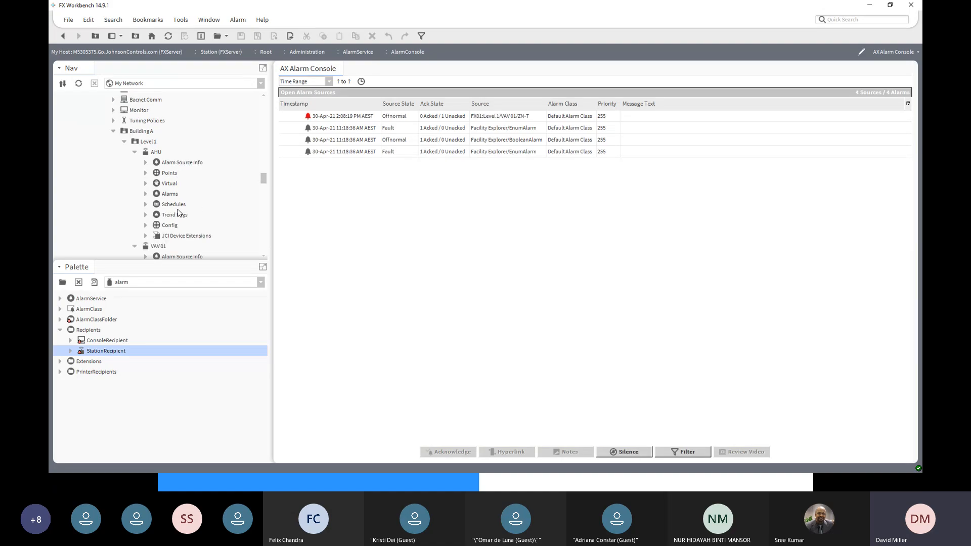
# - Review the alarm record for FX01's VAV 01 ZN-T in FXServer's console and acknowledge the alarm
pyautogui.click(424, 120)
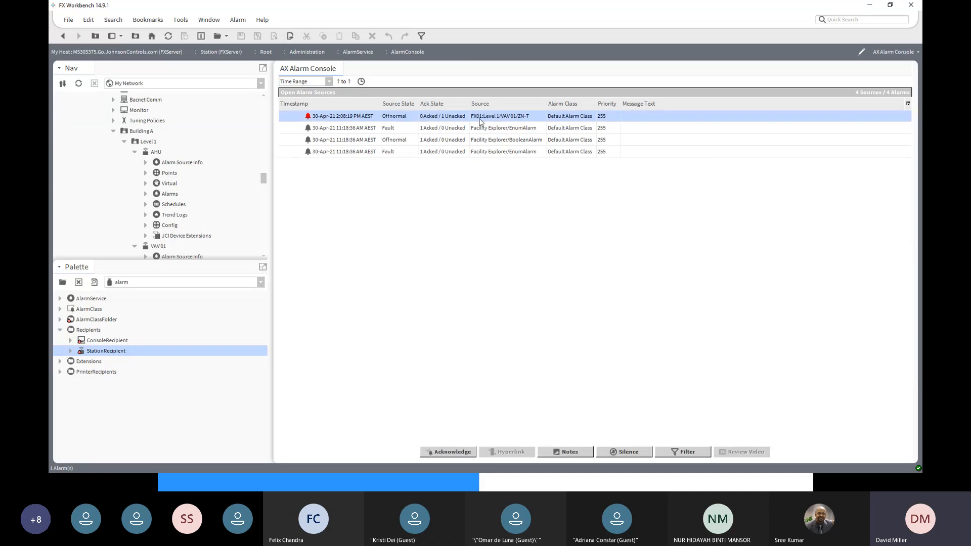
pyautogui.doubleClick(526, 118)
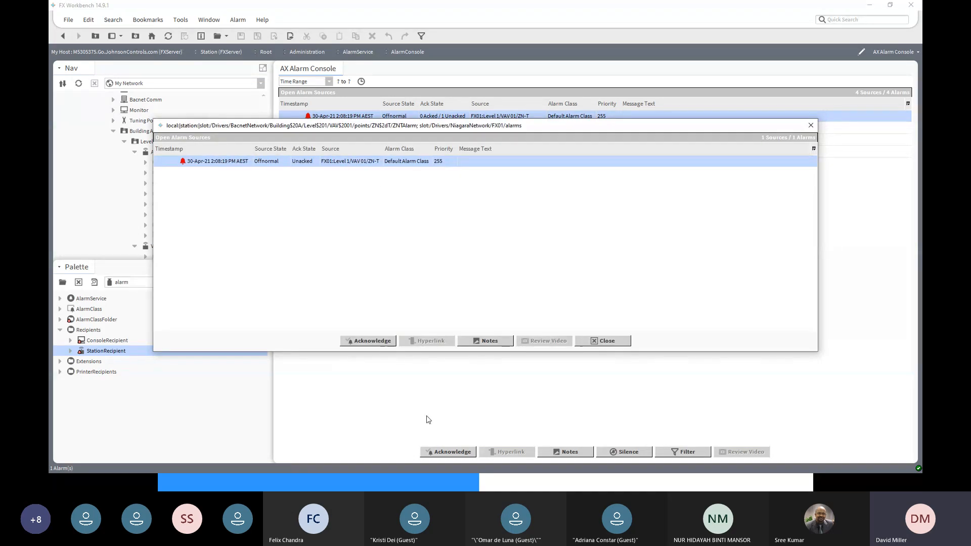
pyautogui.doubleClick(199, 167)
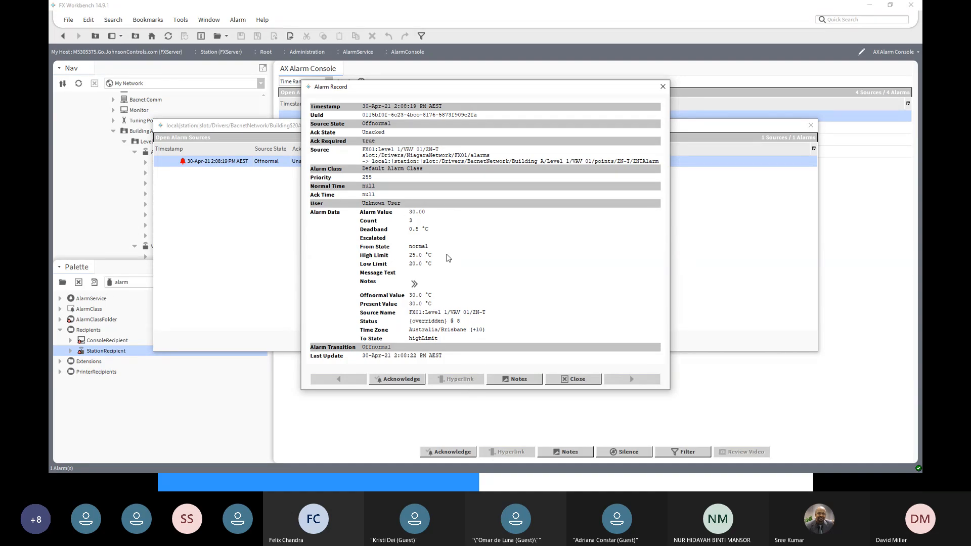
pyautogui.click(576, 380)
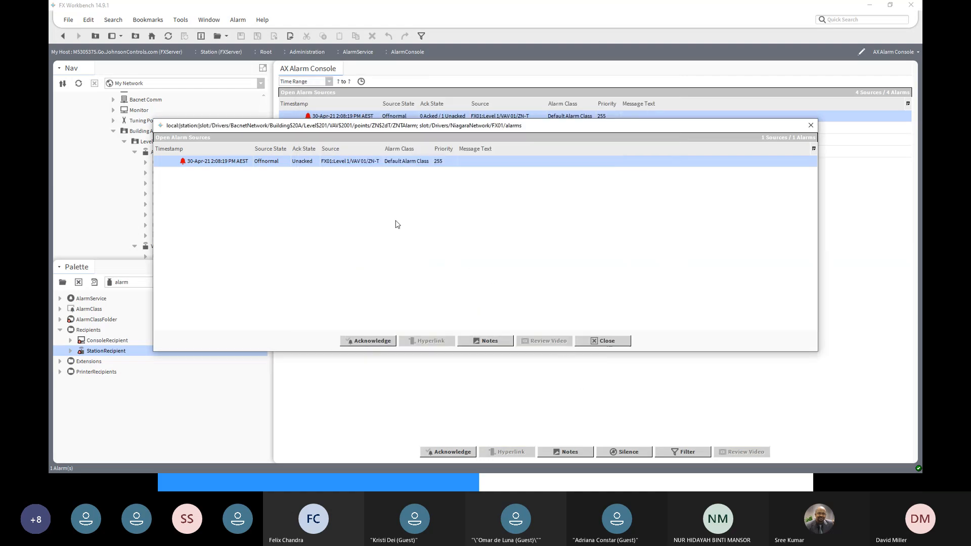
pyautogui.click(368, 344)
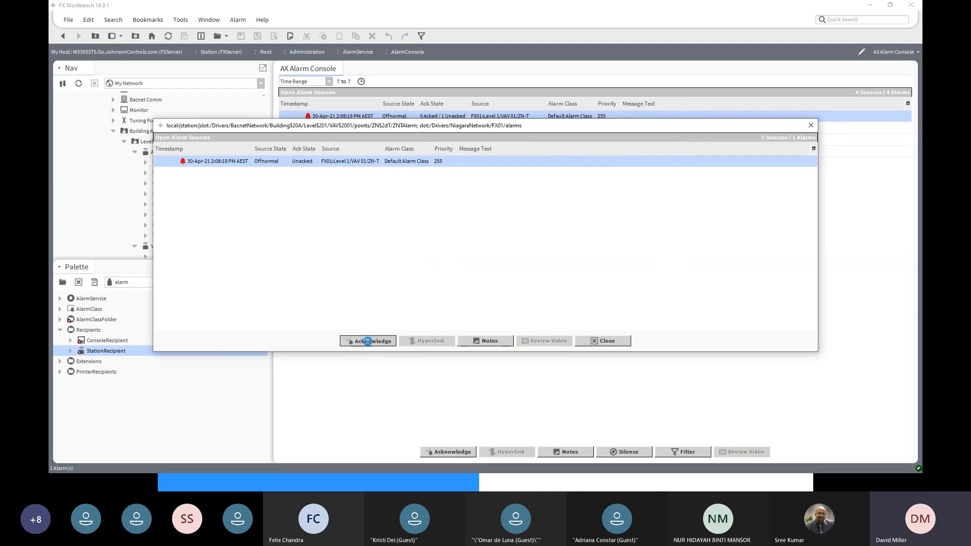
pyautogui.click(812, 126)
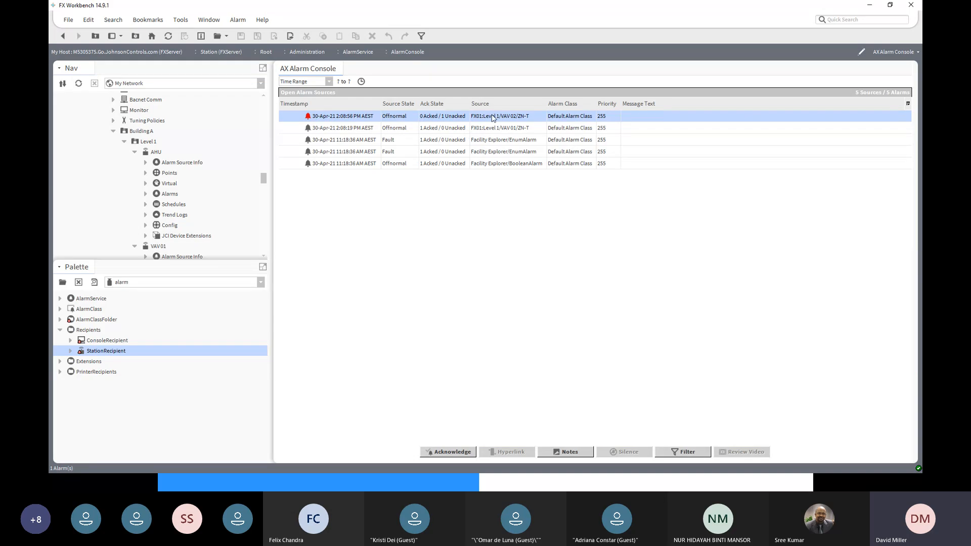
# - Examine the details of the VAV 02 ZN-T alarm from FX01, acknowledge it and close its alarm list
pyautogui.doubleClick(442, 120)
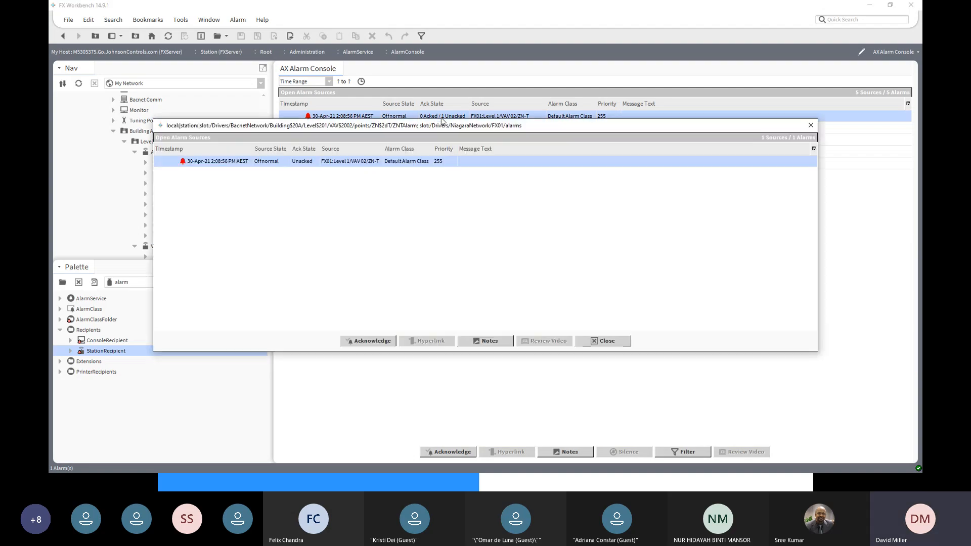
pyautogui.doubleClick(452, 162)
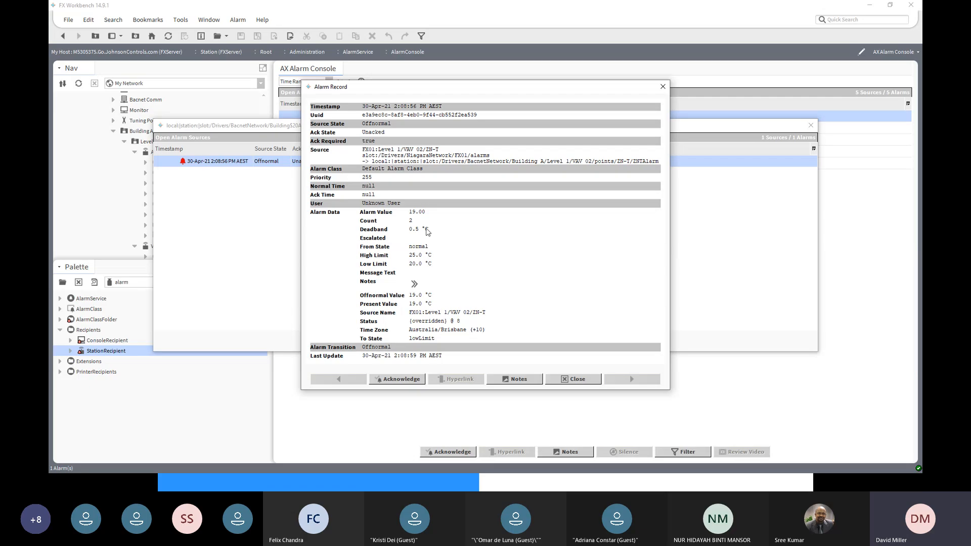
pyautogui.click(587, 384)
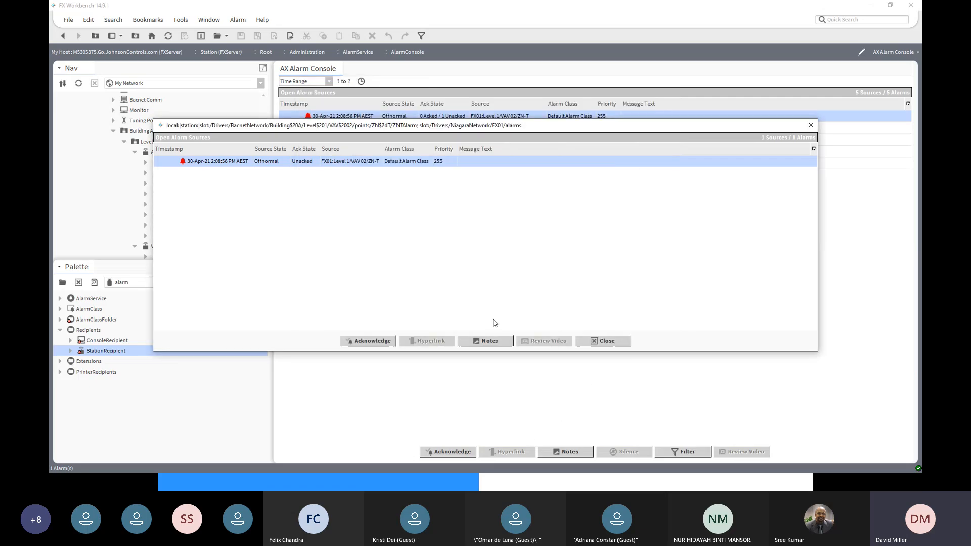
pyautogui.click(375, 342)
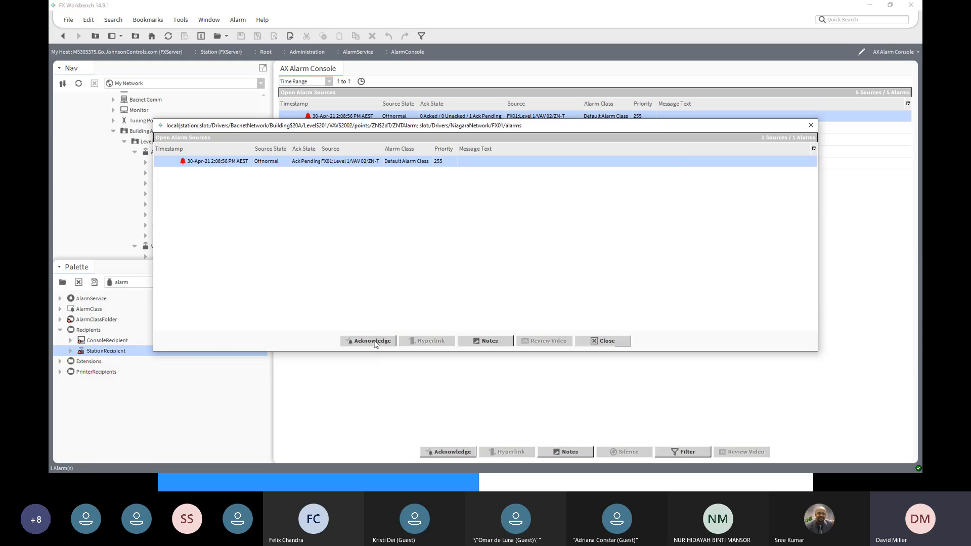
pyautogui.click(811, 126)
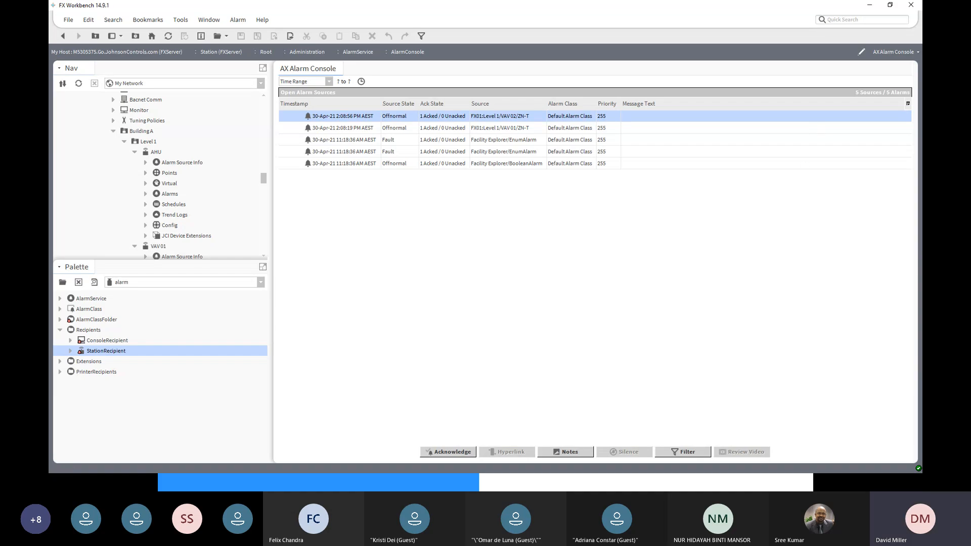
# - Expand the FX01 station's history and view the charts of VAV 01/ZN-T and VAV 02/ZN-T
pyautogui.click(442, 477)
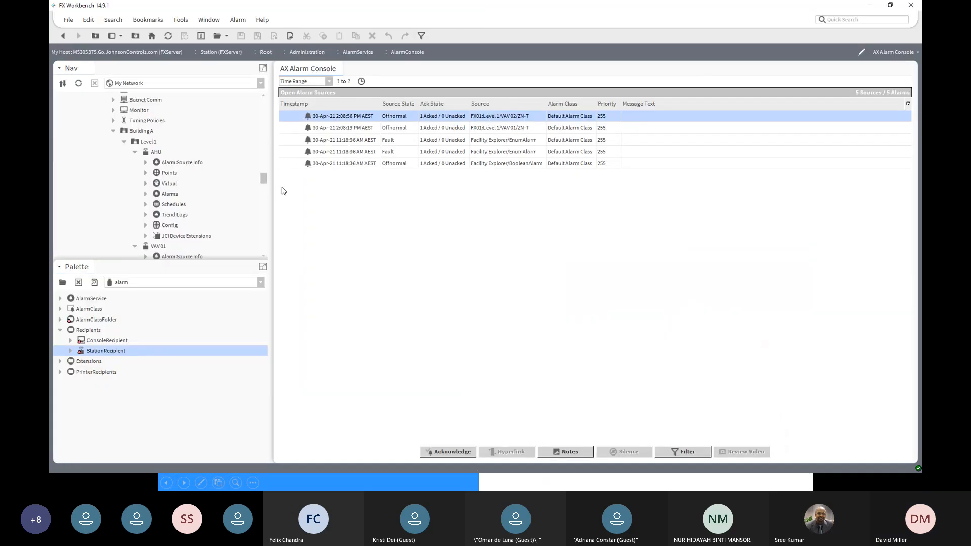
pyautogui.moveTo(264, 185); pyautogui.dragTo(271, 253)
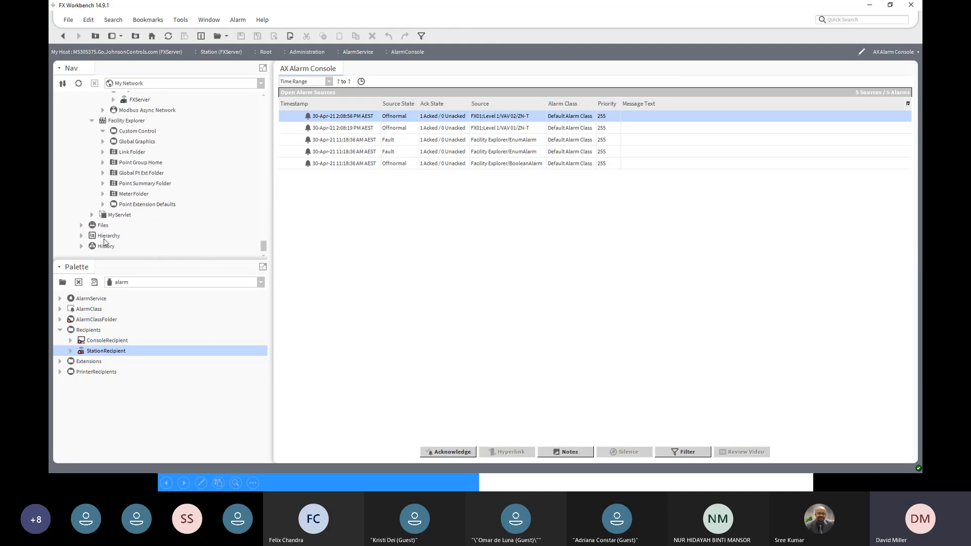
pyautogui.scroll(5, 127, 230)
pyautogui.scroll(2, 127, 230)
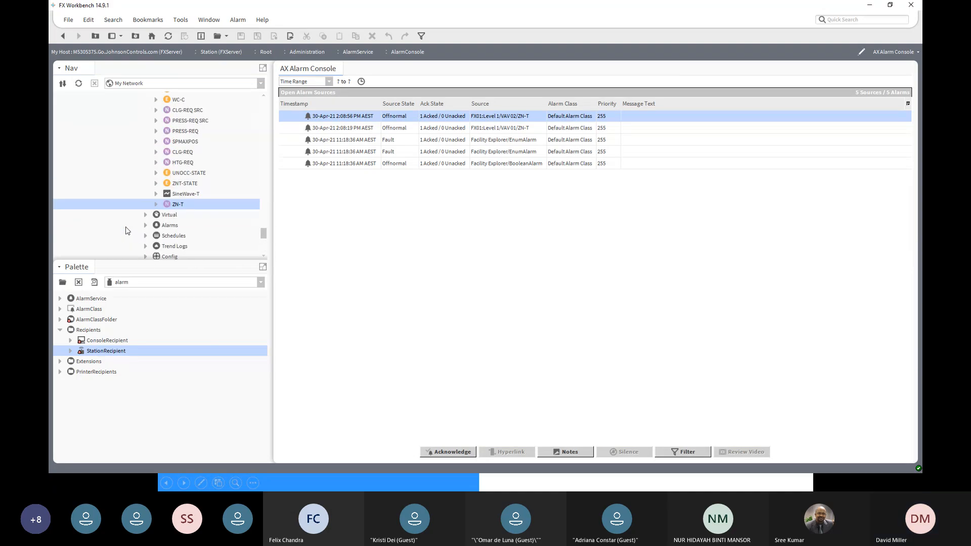
pyautogui.scroll(-7, 126, 230)
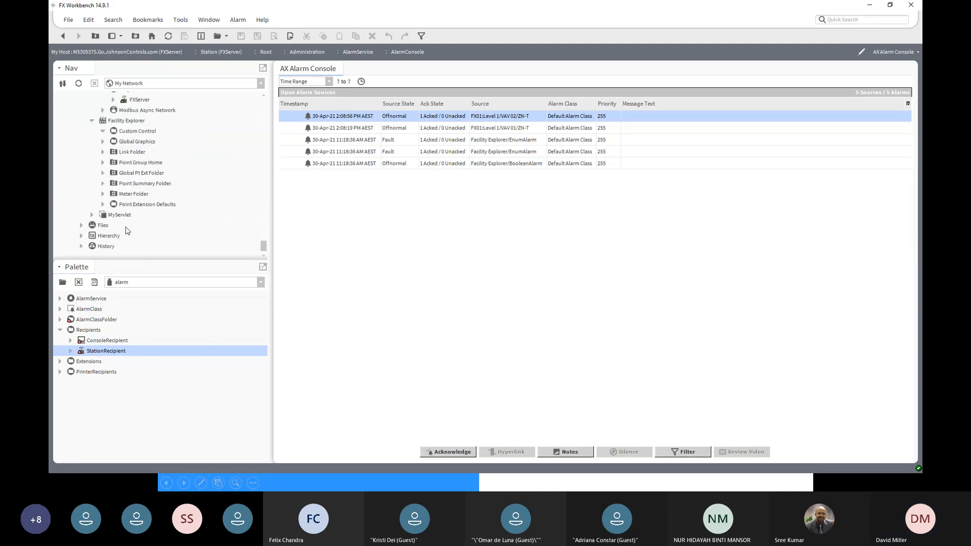
pyautogui.click(82, 246)
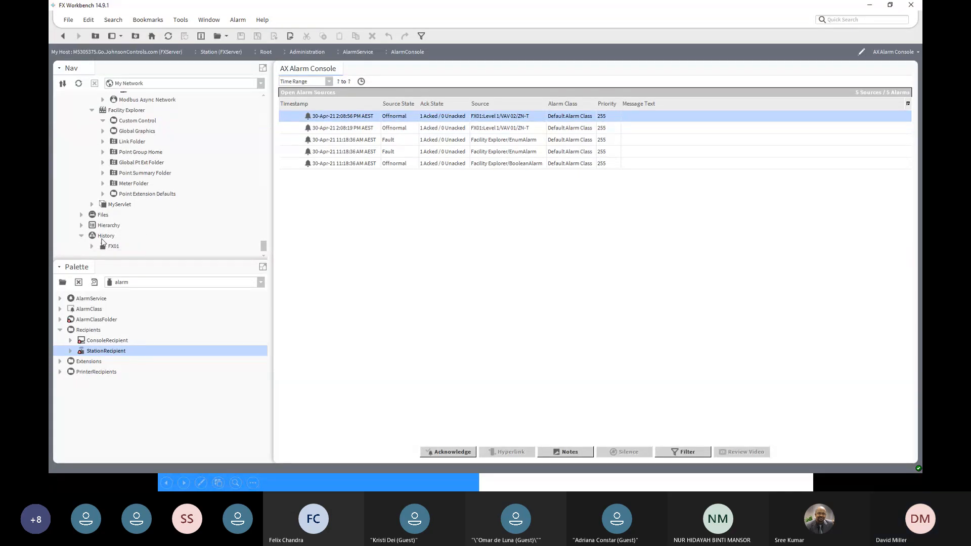
pyautogui.click(92, 247)
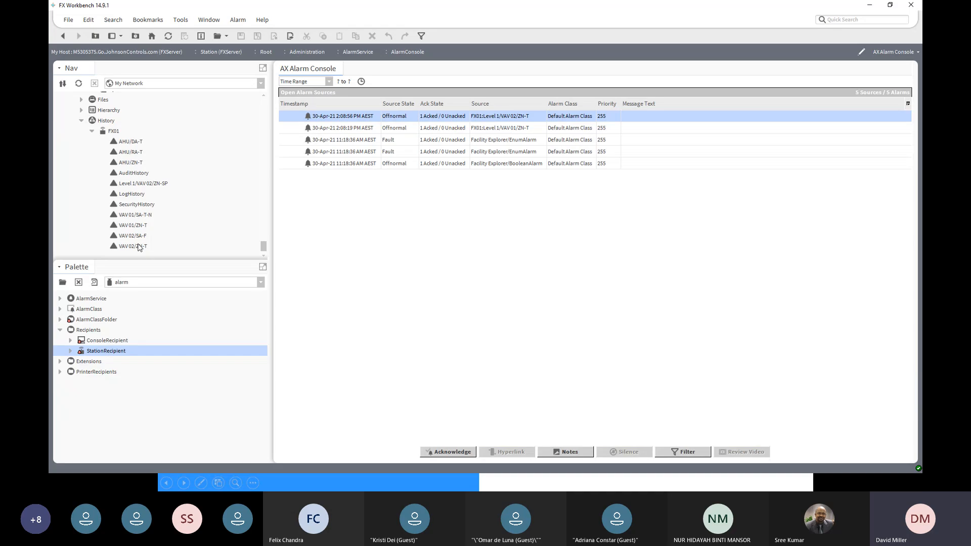
pyautogui.doubleClick(137, 226)
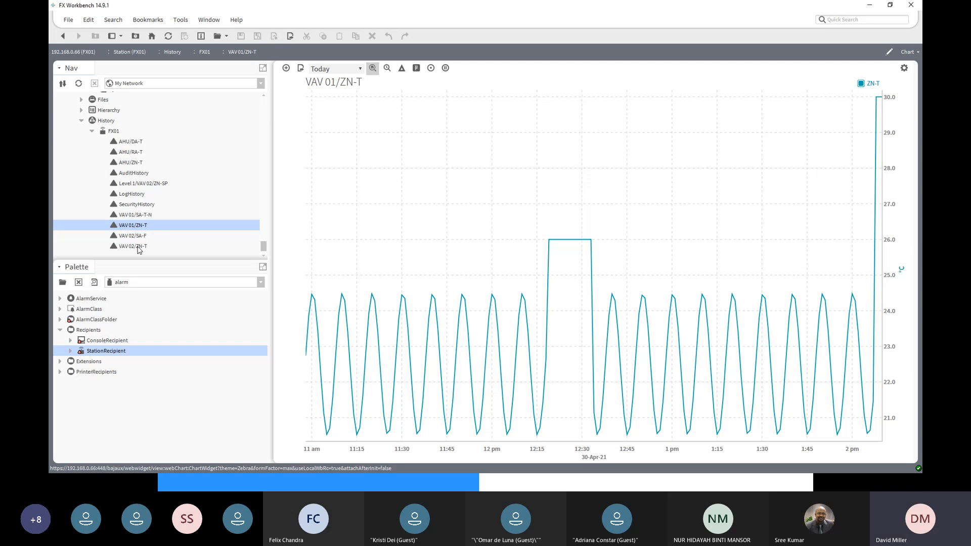
pyautogui.doubleClick(133, 246)
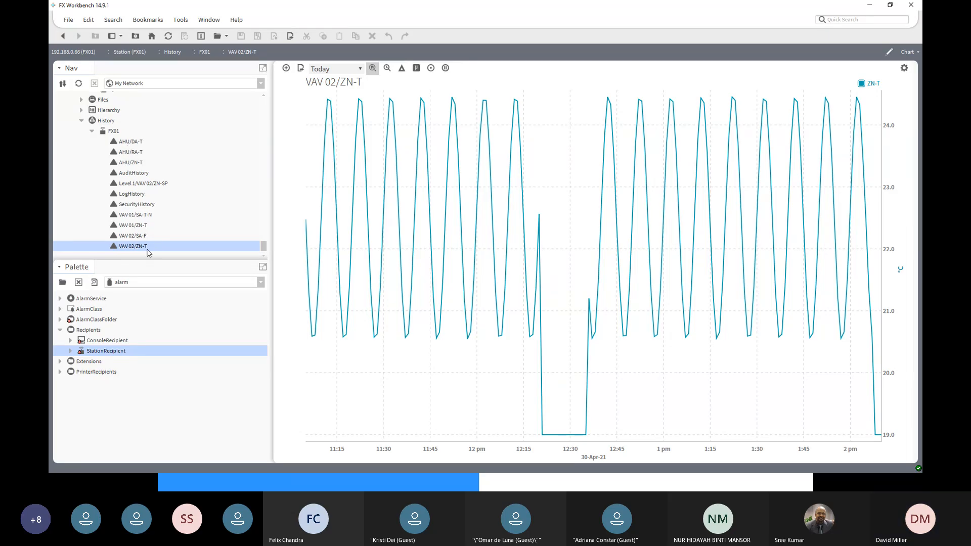
# - Collapse FXServer's services and open the Niagara History Import Manager for the FX01 station in FXServer's Niagara Network
pyautogui.scroll(5, 152, 248)
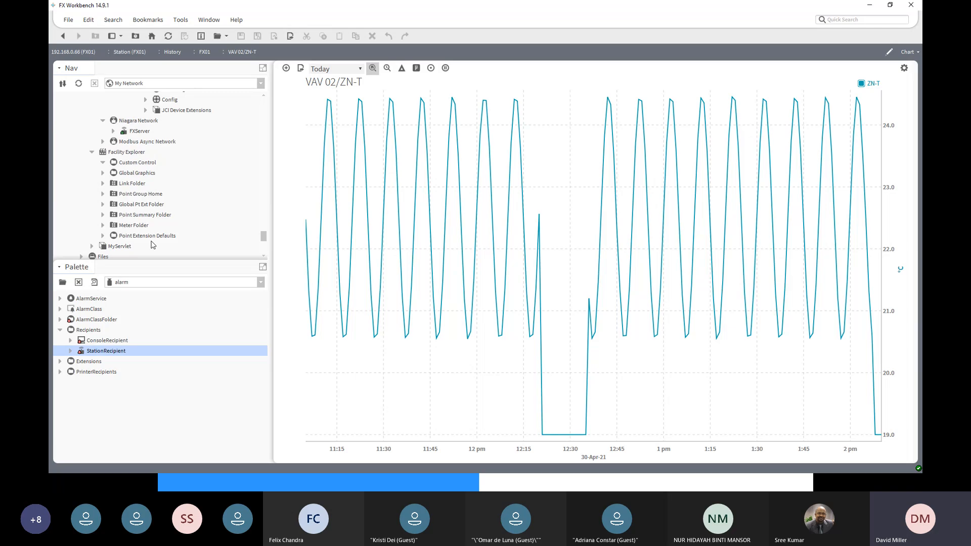
pyautogui.scroll(-5, 152, 245)
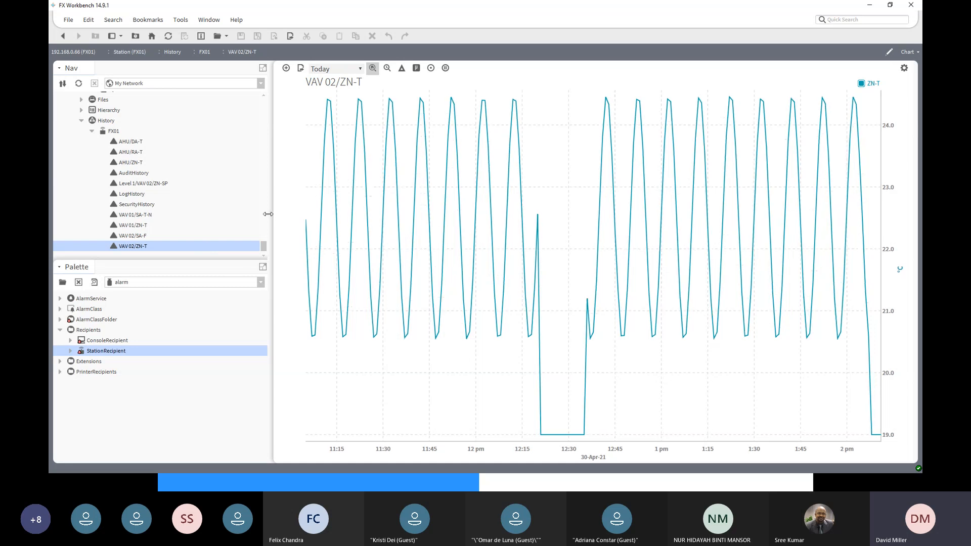
pyautogui.moveTo(264, 246); pyautogui.dragTo(264, 105)
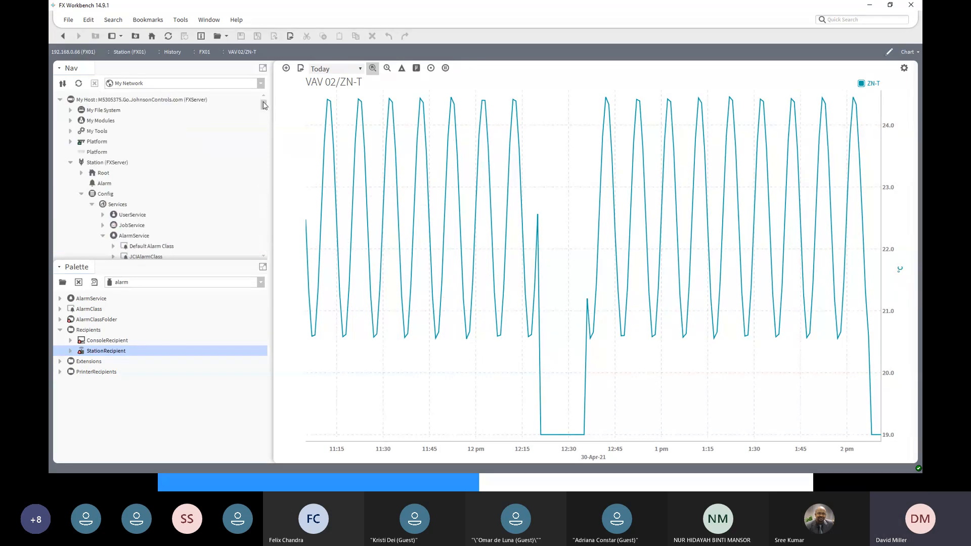
pyautogui.click(97, 162)
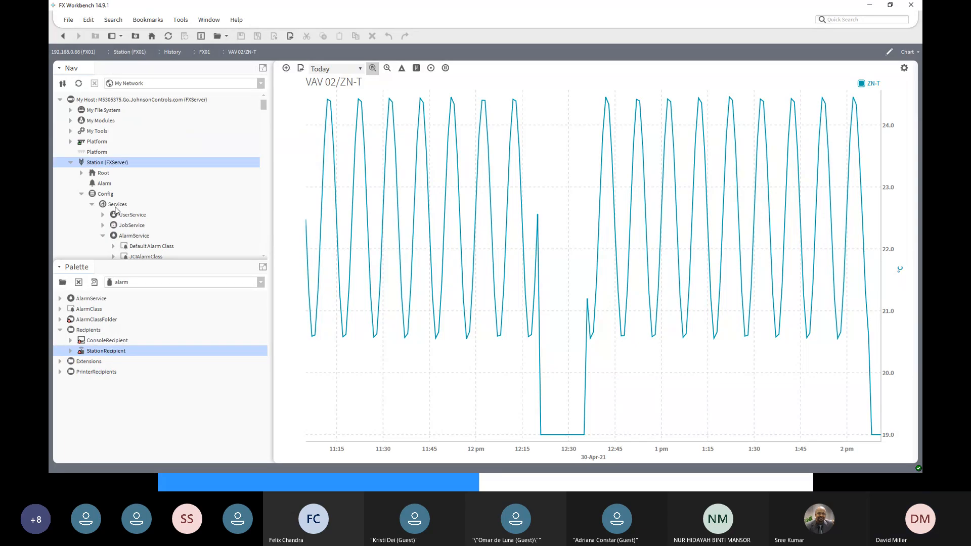
pyautogui.click(92, 205)
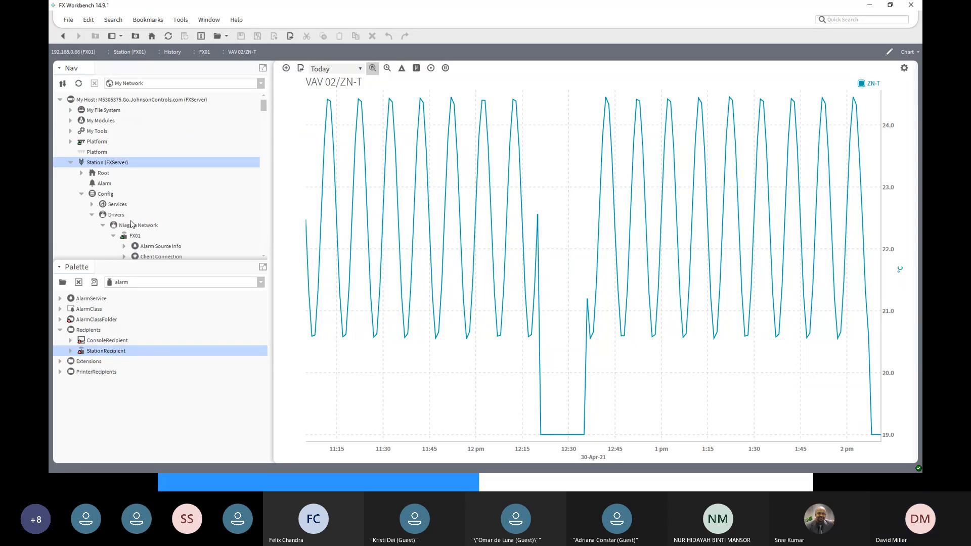
pyautogui.scroll(-2, 131, 224)
pyautogui.click(137, 174)
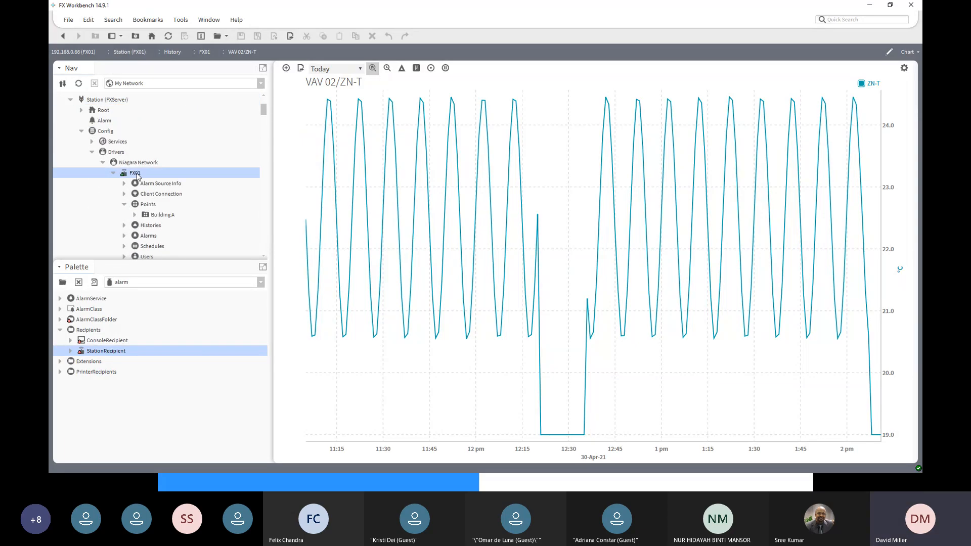
pyautogui.scroll(-2, 137, 175)
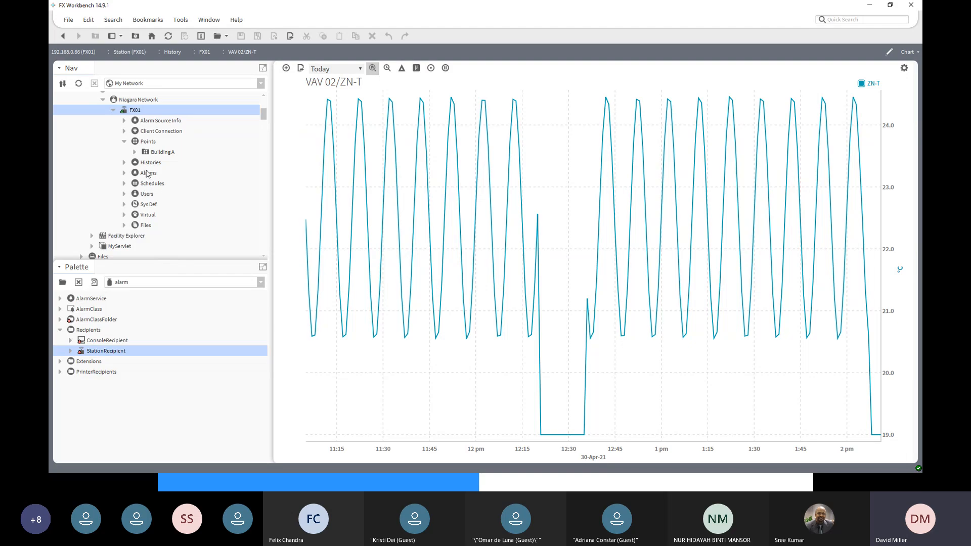
pyautogui.click(150, 164)
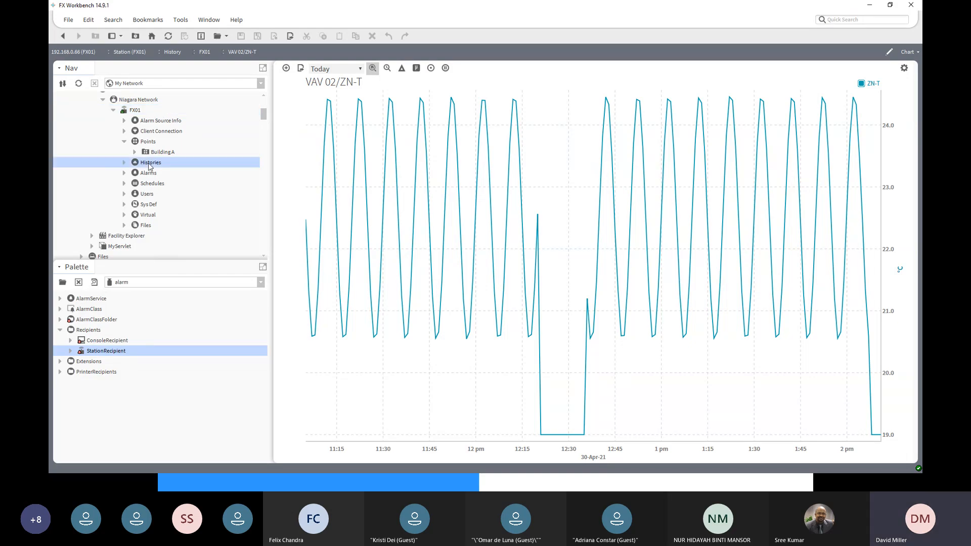
pyautogui.doubleClick(150, 164)
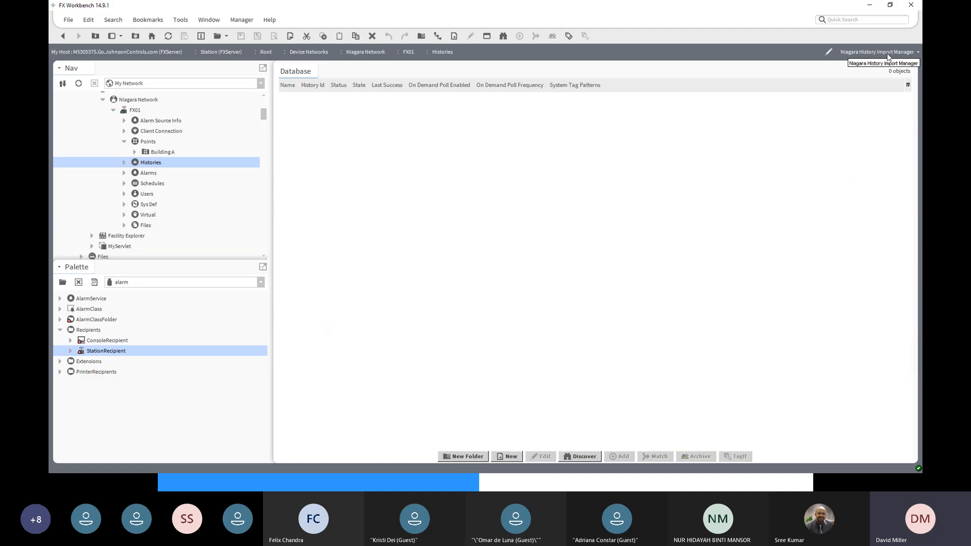
# - Discover FX01's histories and start adding all of them, from AHU/DA-T to VAV 02/ZN-T, to the database
pyautogui.click(582, 456)
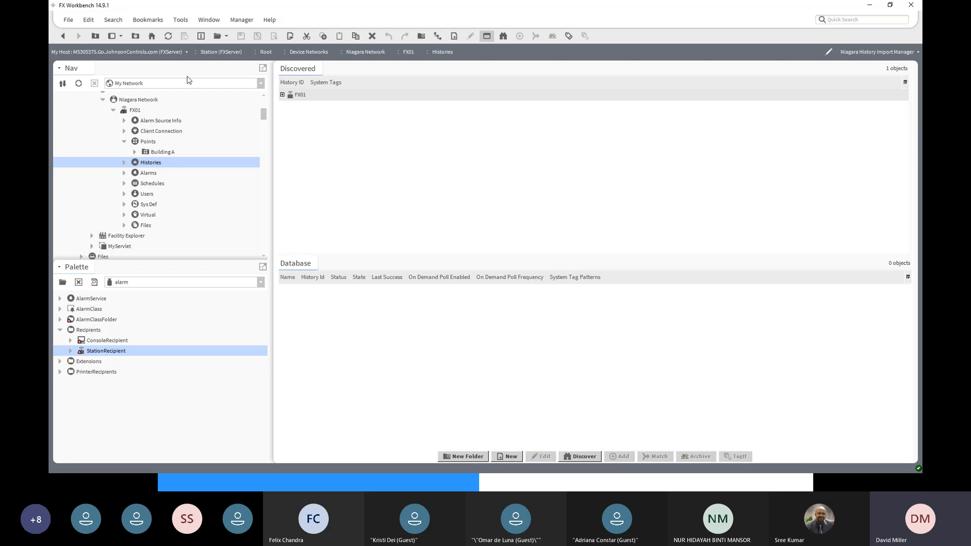
pyautogui.click(282, 95)
pyautogui.click(305, 109)
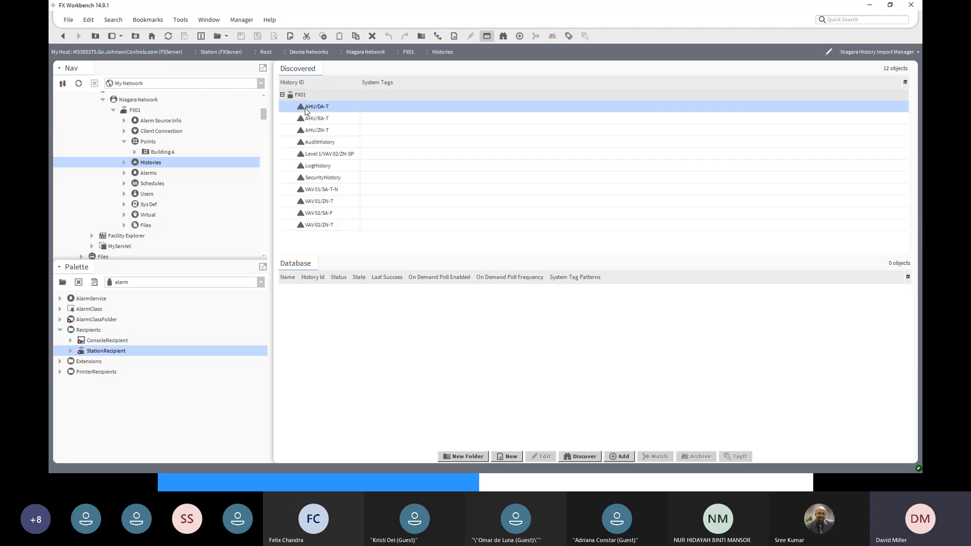
pyautogui.keyDown('shift'); pyautogui.click(319, 225); pyautogui.keyUp('shift')
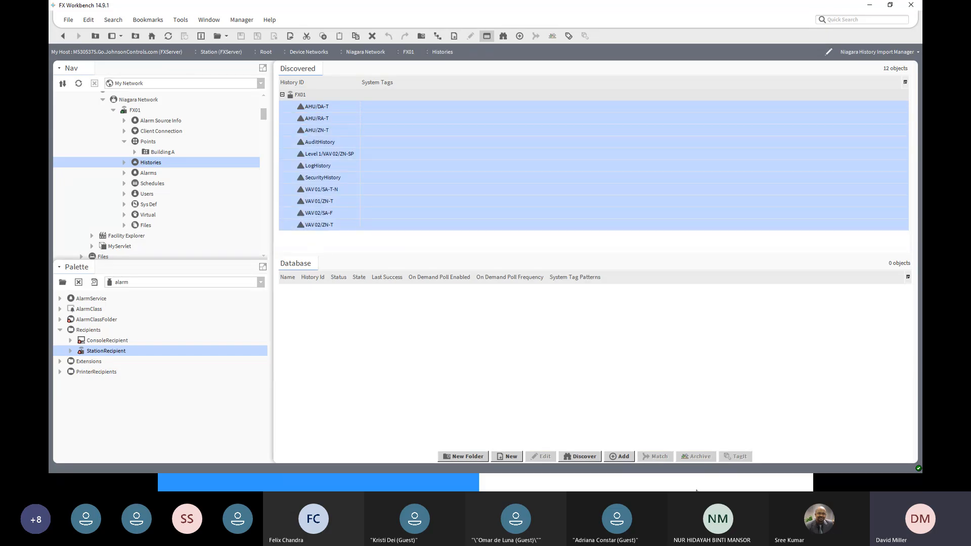
pyautogui.click(626, 456)
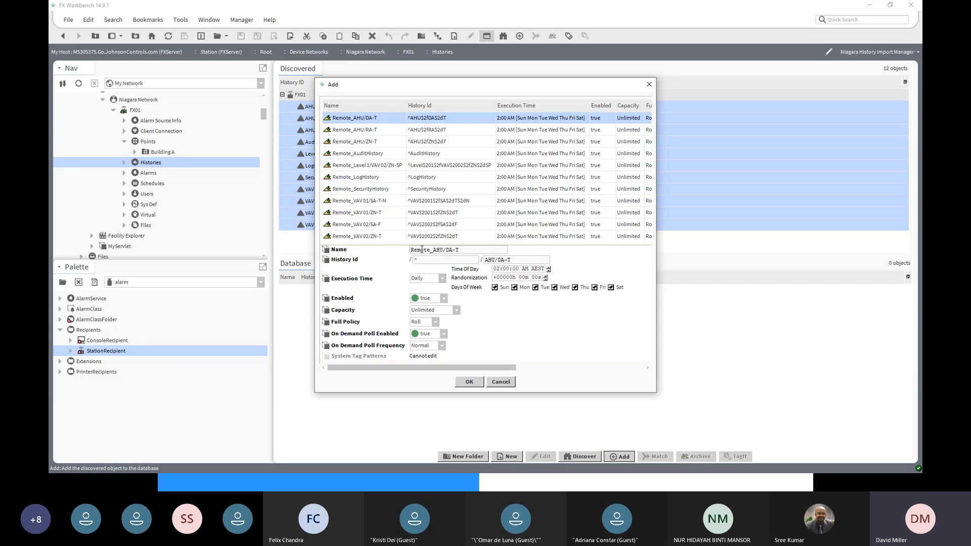
# - Set the execution time of all the history imports to an interval of 5 minutes
pyautogui.moveTo(425, 236); pyautogui.dragTo(470, 119)
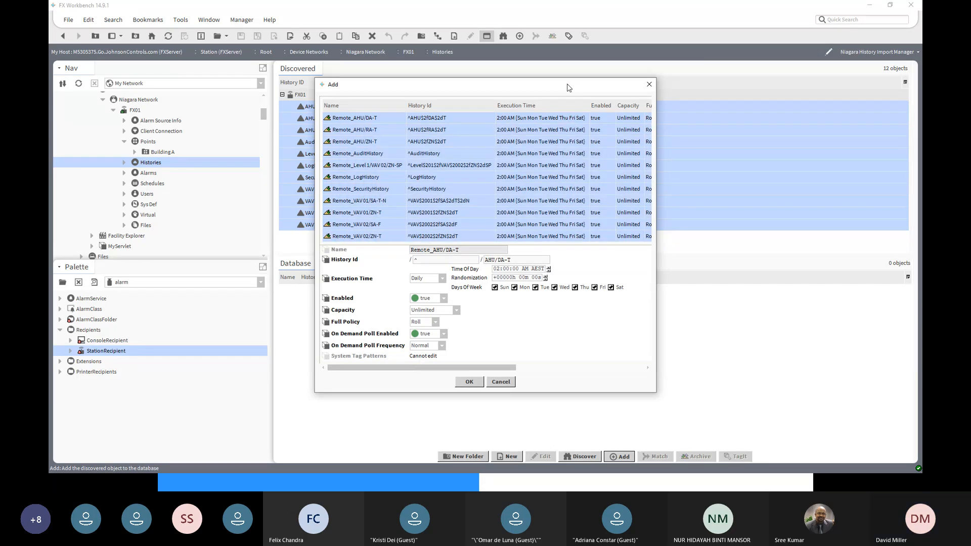
pyautogui.moveTo(571, 86); pyautogui.dragTo(727, 87)
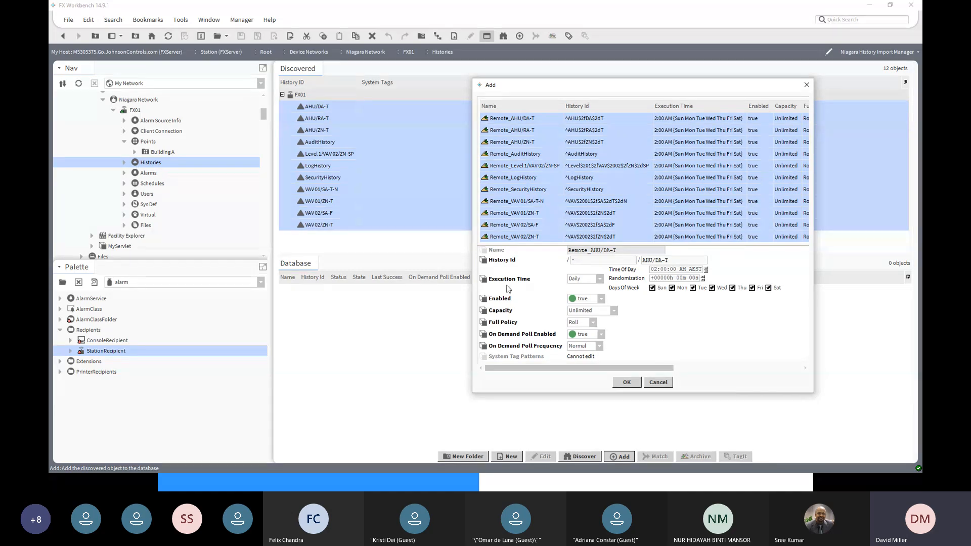
pyautogui.click(599, 280)
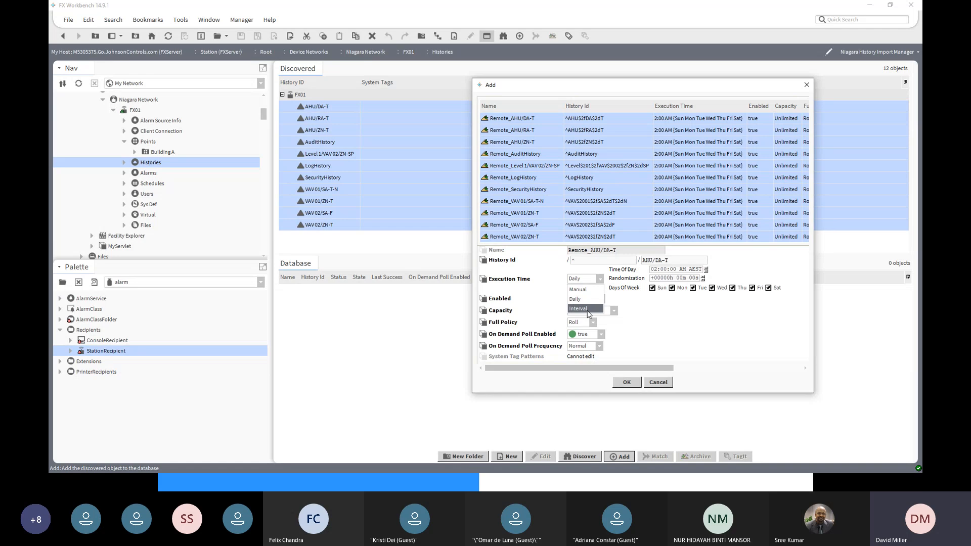
pyautogui.click(587, 309)
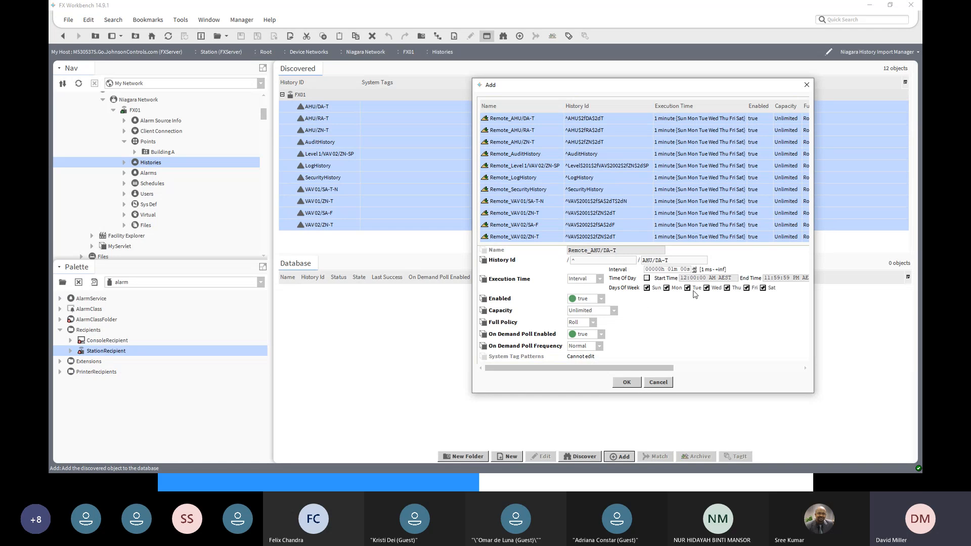
pyautogui.click(671, 270)
pyautogui.write('5')
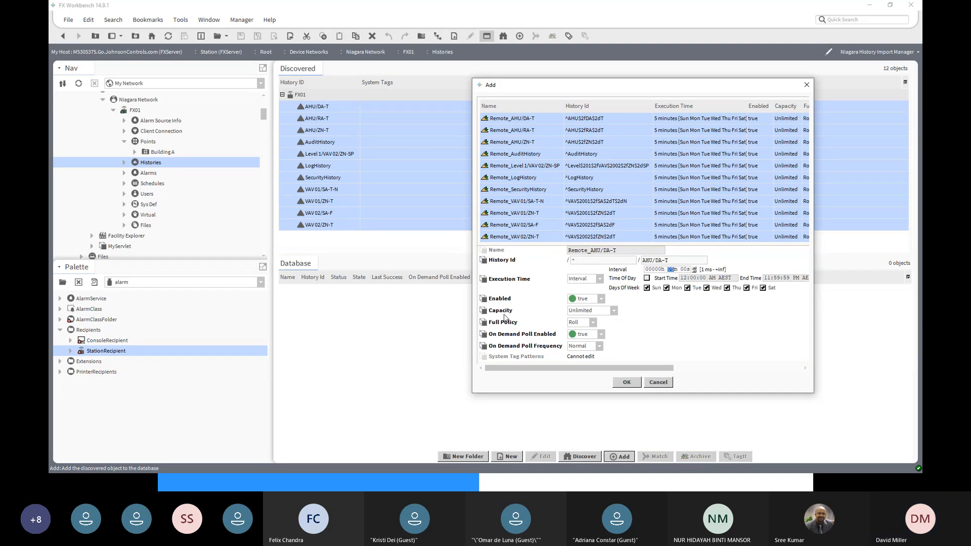
# - Check the capacity and full policy options, keep Unlimited and Roll, and confirm adding the history imports
pyautogui.click(615, 311)
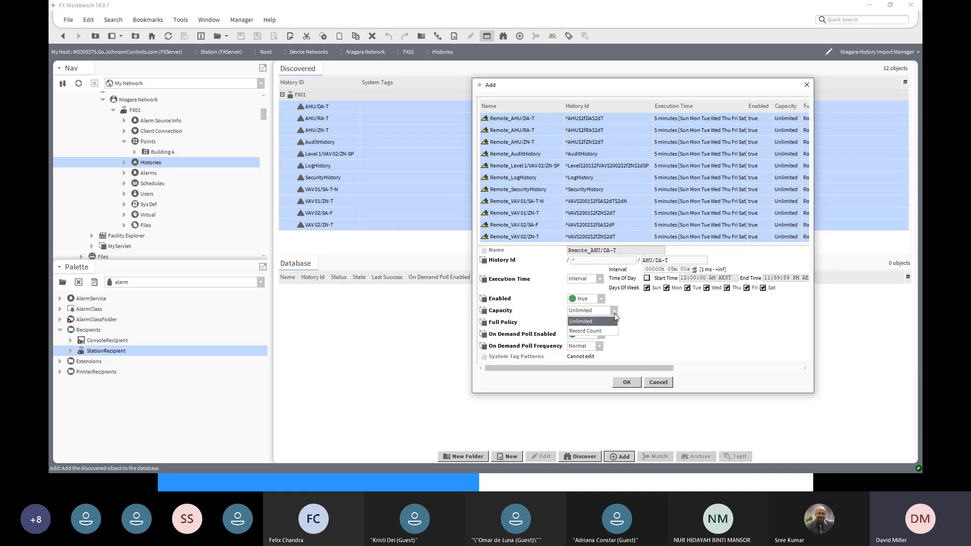
pyautogui.click(615, 314)
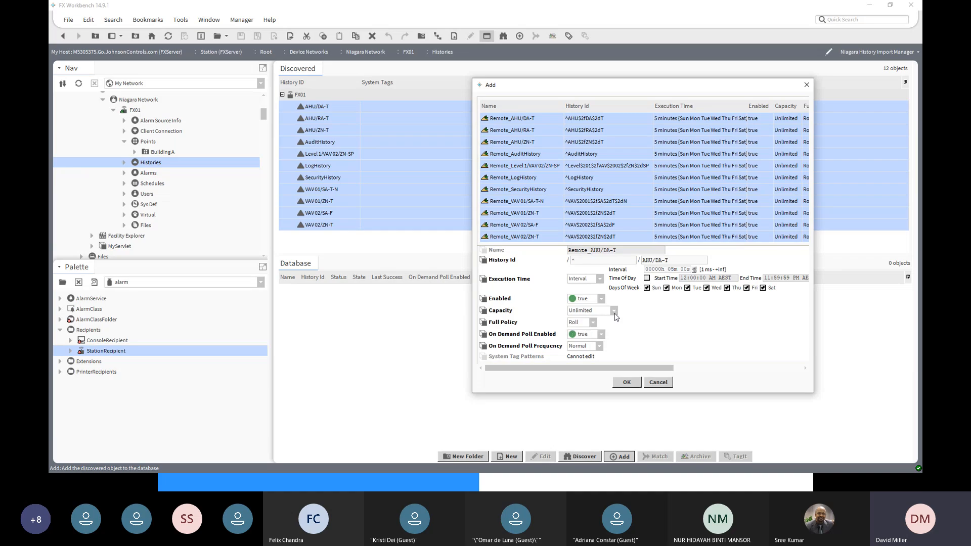
pyautogui.click(592, 326)
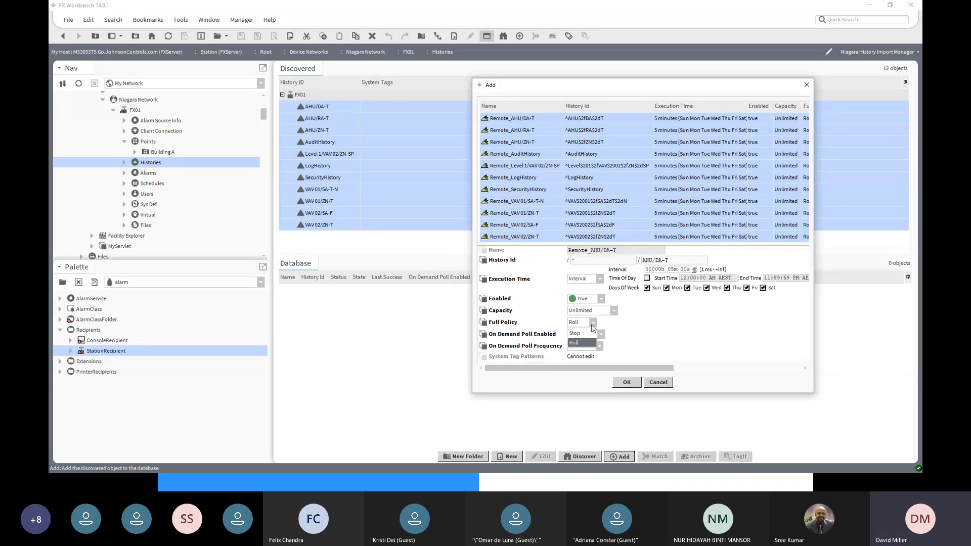
pyautogui.click(593, 328)
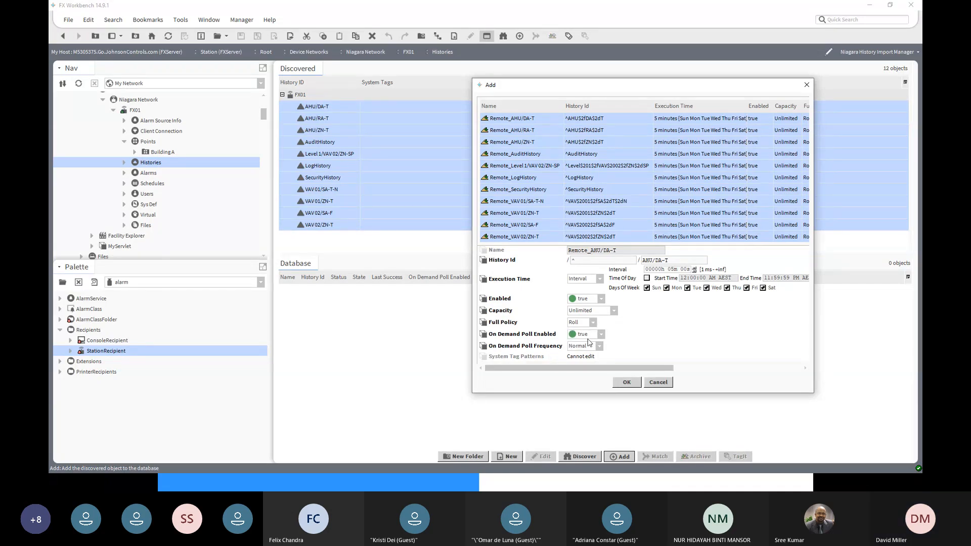
pyautogui.click(626, 383)
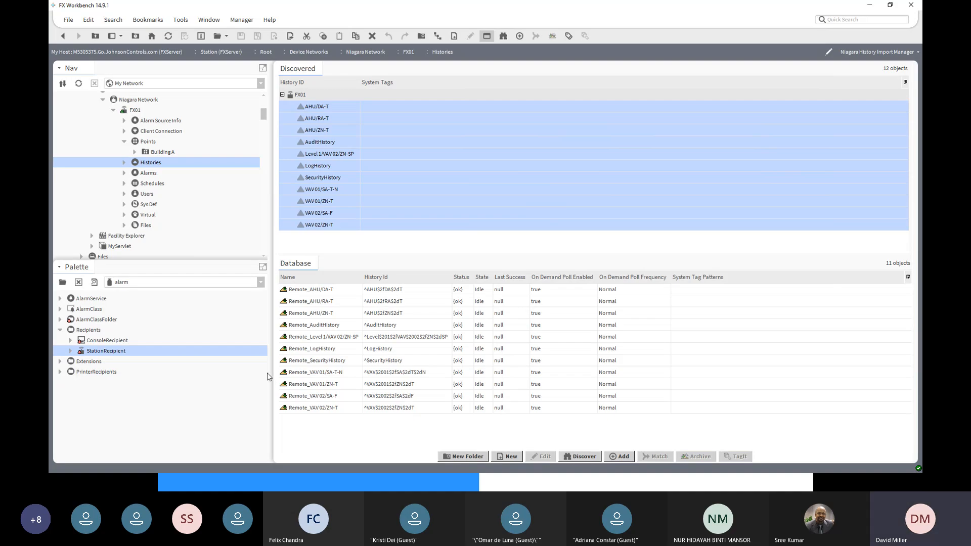
# - Expand FXServer's History and check which station histories it contains
pyautogui.moveTo(263, 114); pyautogui.dragTo(263, 119)
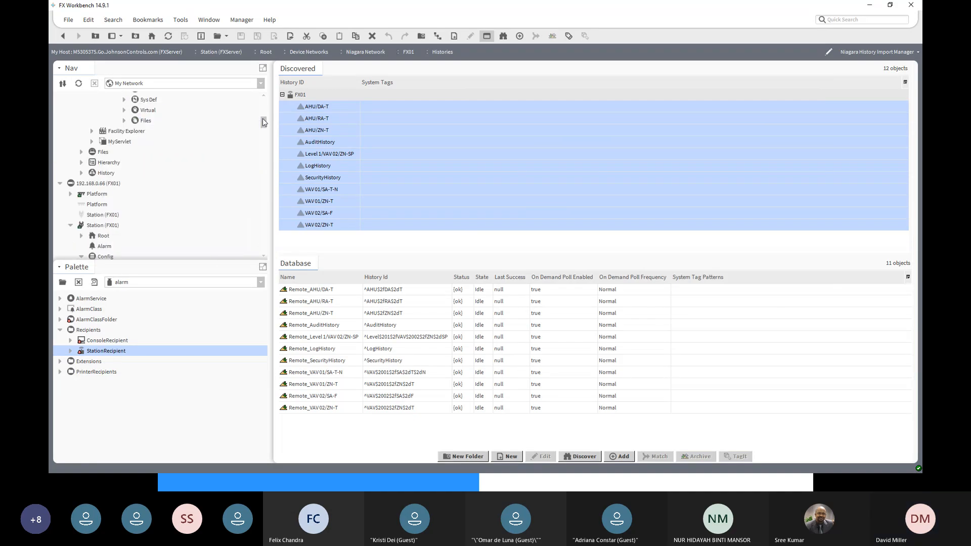
pyautogui.click(82, 173)
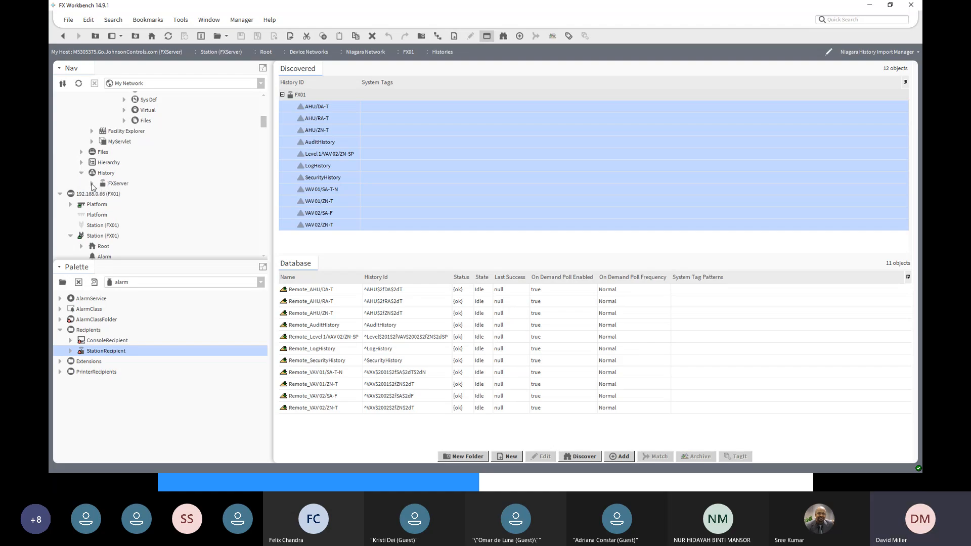
pyautogui.click(92, 183)
pyautogui.click(92, 183)
# - Execute the Remote_VAV 01/ZN-T history import manually
pyautogui.click(346, 386)
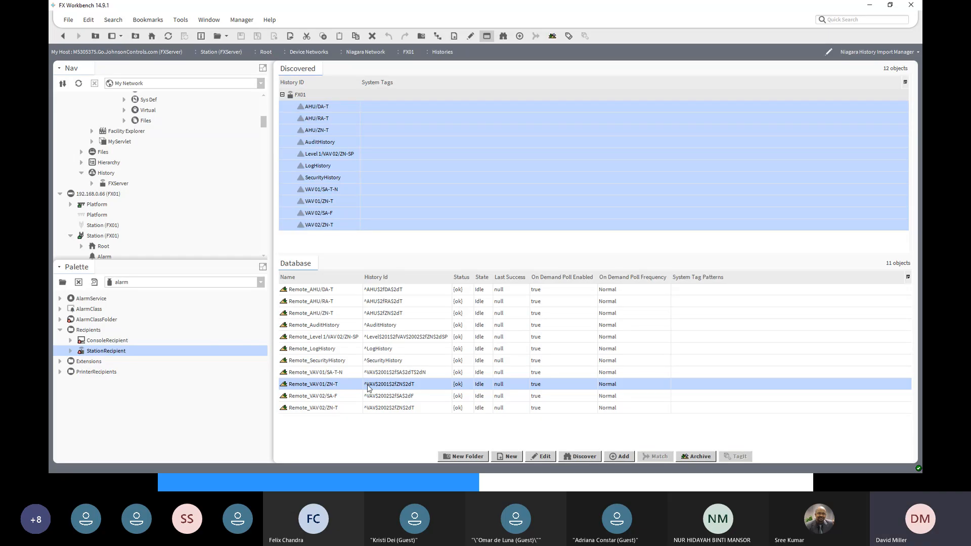
pyautogui.rightClick(334, 385)
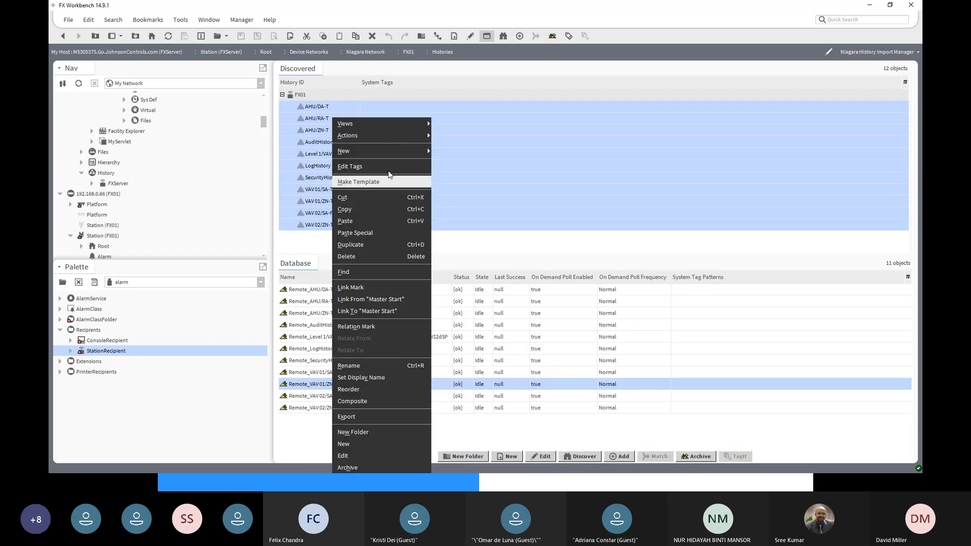
pyautogui.moveTo(390, 137)
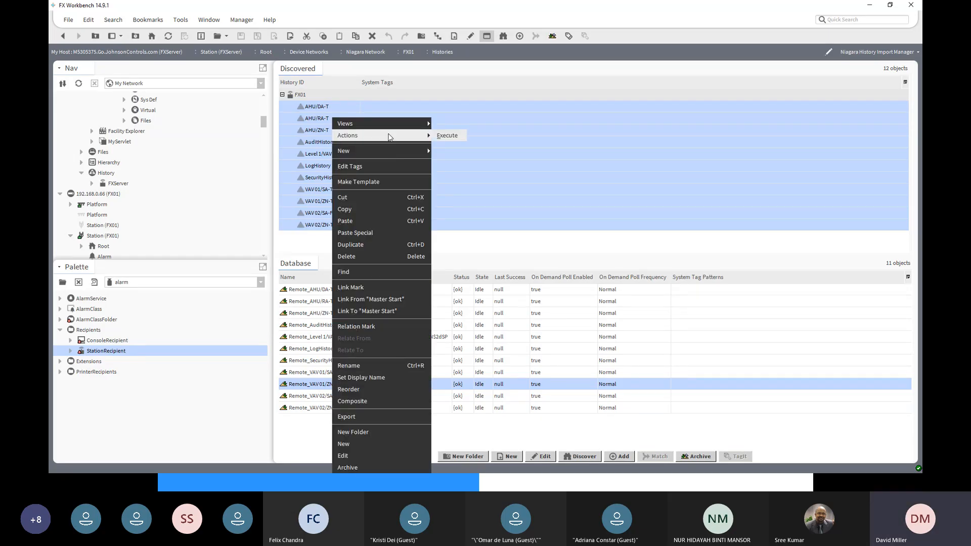
pyautogui.click(446, 136)
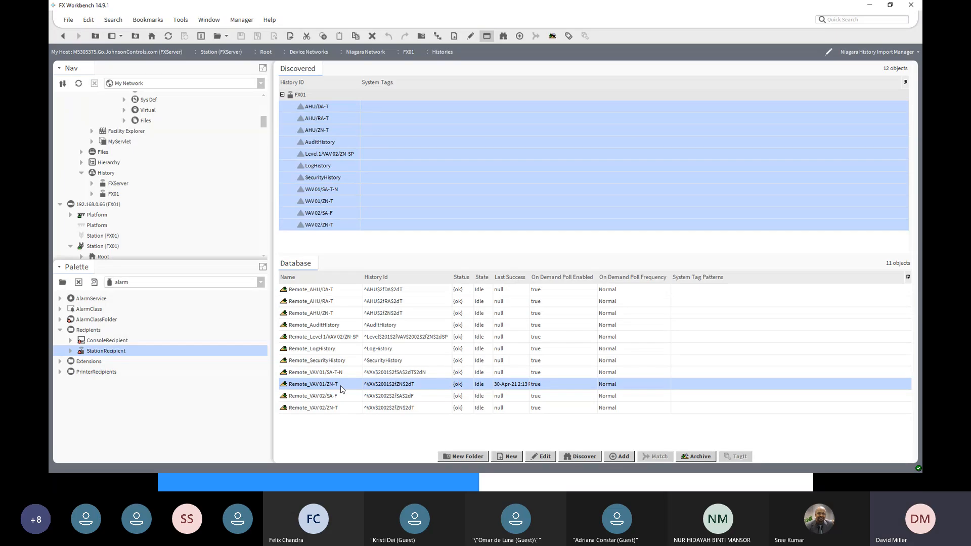
# - Expand FX01 in FXServer's history and examine the imported VAV 01/ZN-T chart
pyautogui.scroll(-1, 196, 225)
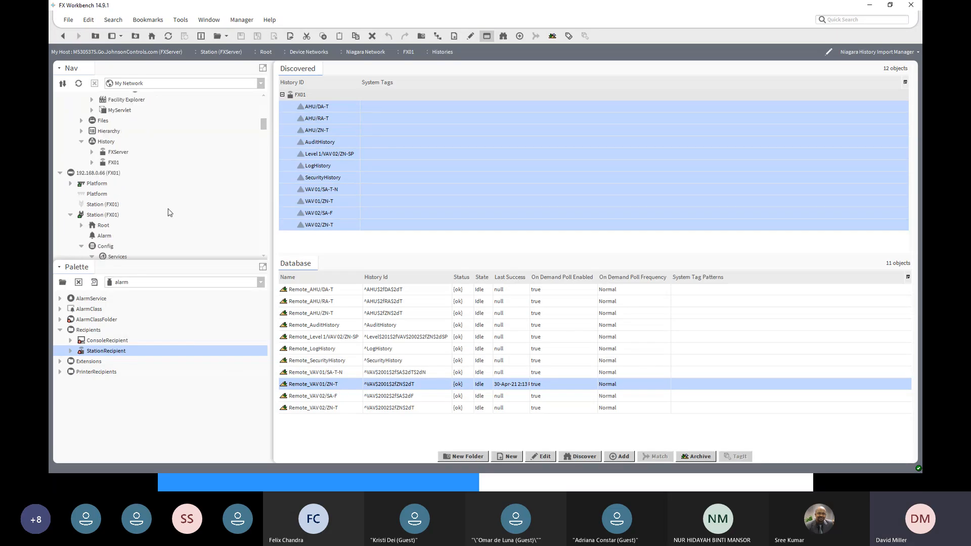
pyautogui.click(92, 163)
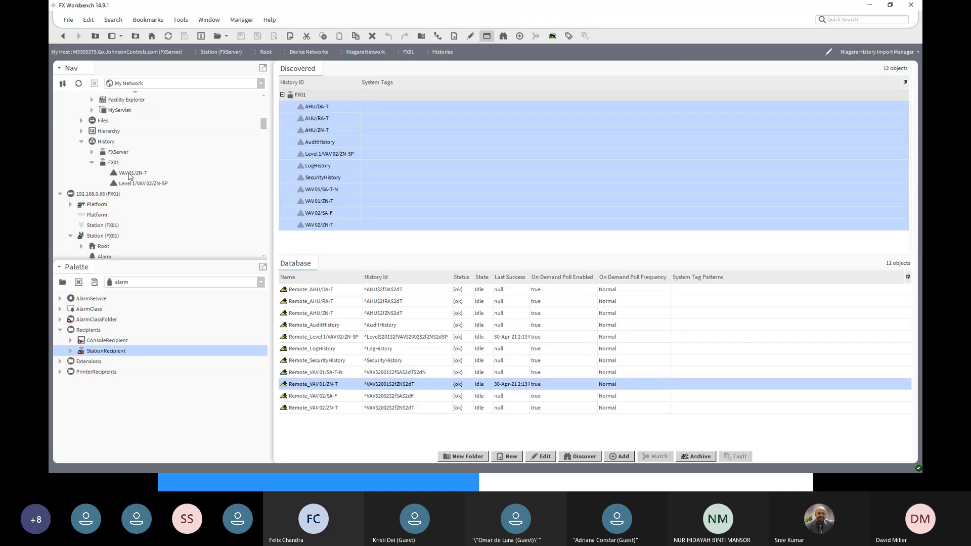
pyautogui.click(130, 174)
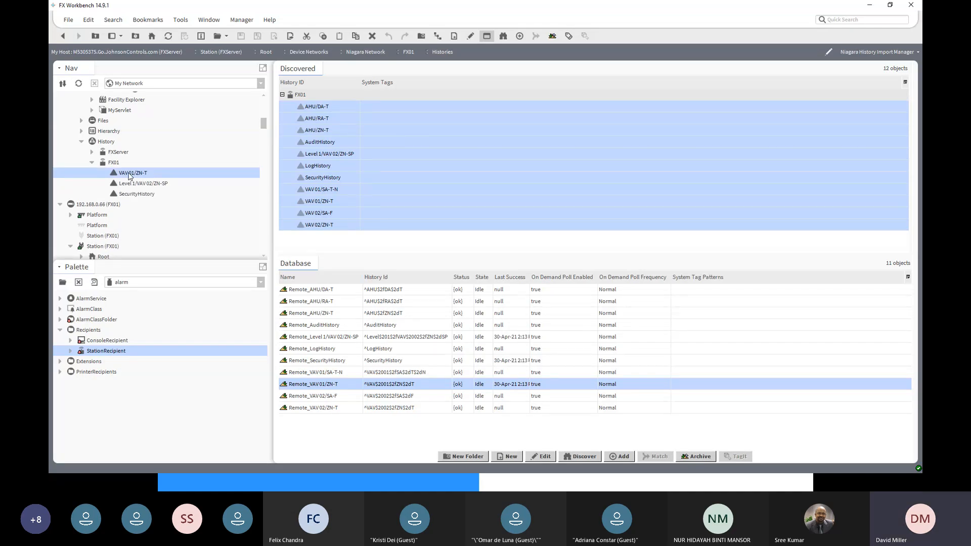
pyautogui.click(153, 184)
pyautogui.click(126, 172)
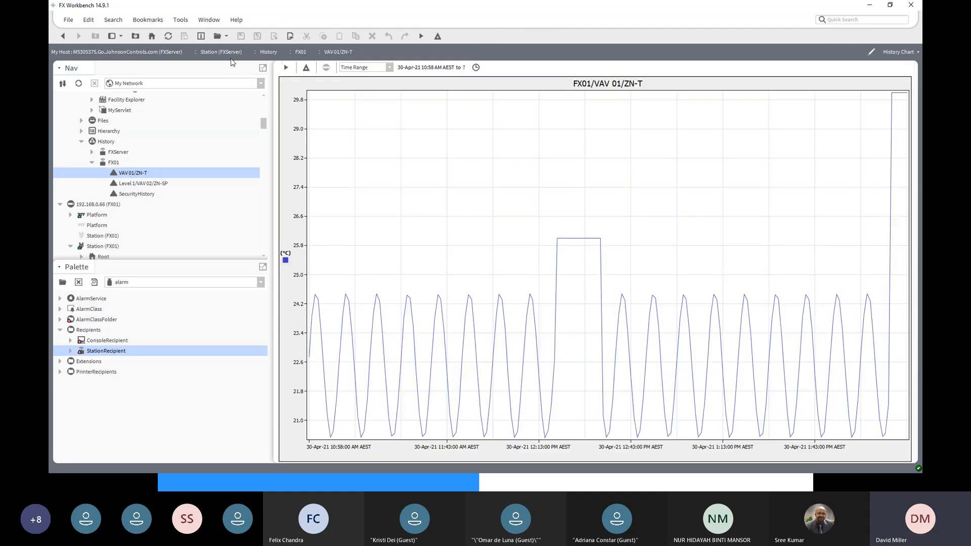
pyautogui.moveTo(619, 345)
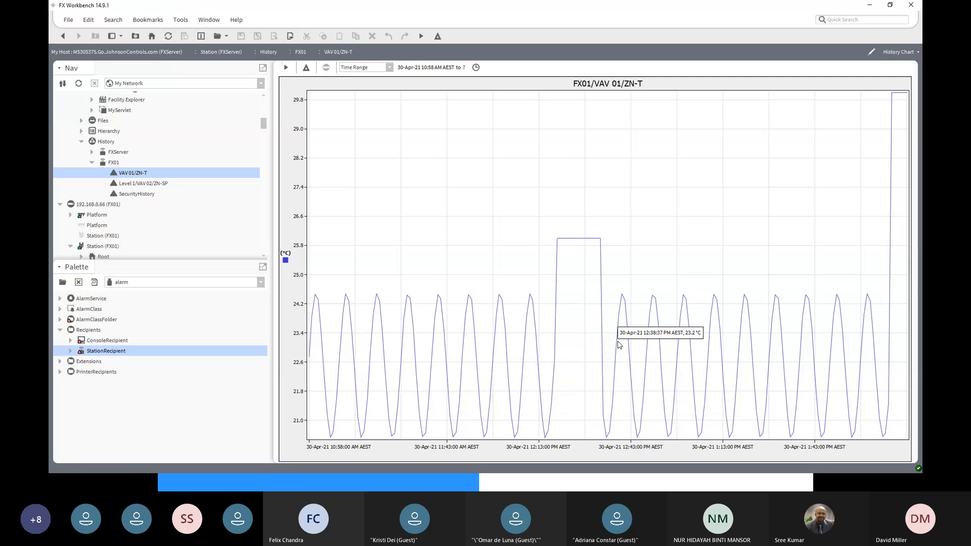
# - View FX01's imported Level 1/VAV 02/ZN-SP and VAV 01/ZN-T charts, and return to the Niagara History Import Manager
pyautogui.doubleClick(127, 186)
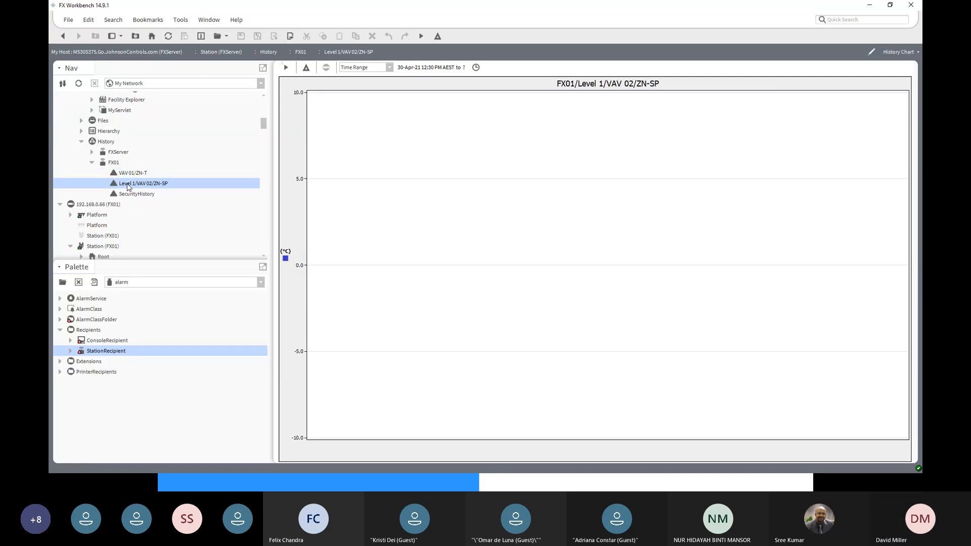
pyautogui.doubleClick(132, 173)
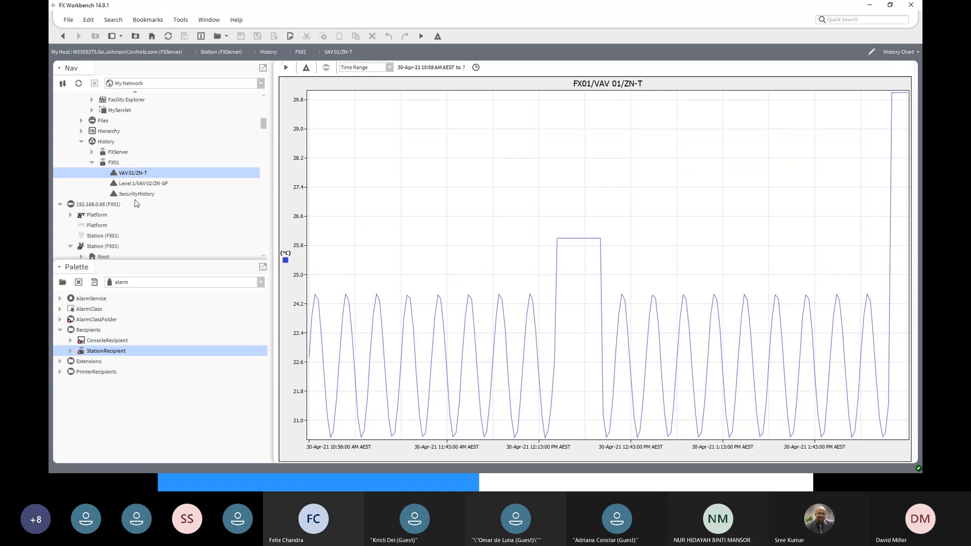
pyautogui.click(63, 36)
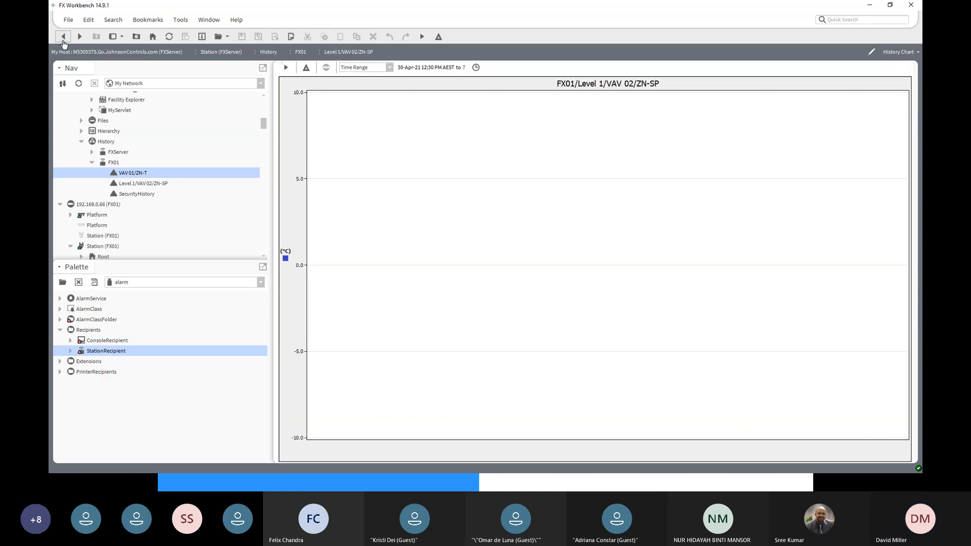
pyautogui.click(63, 37)
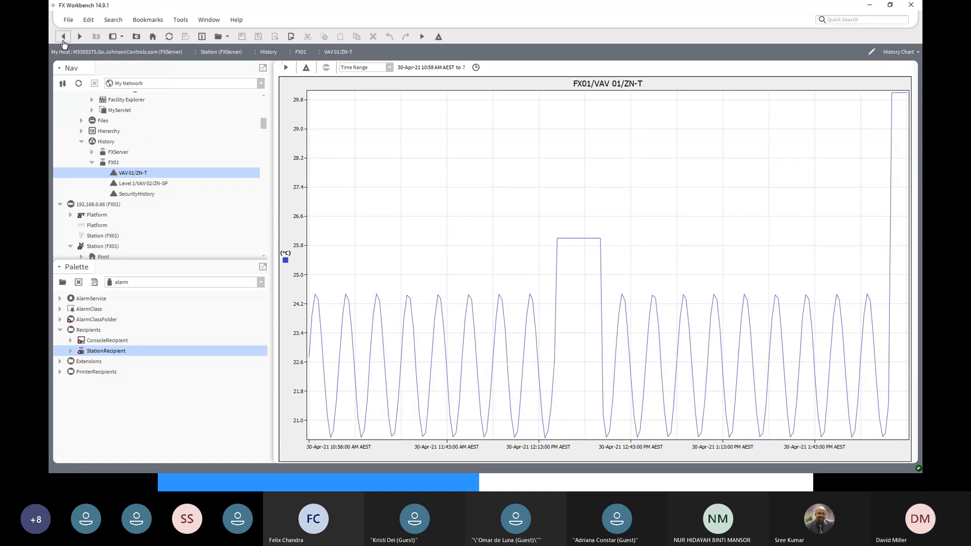
pyautogui.click(63, 36)
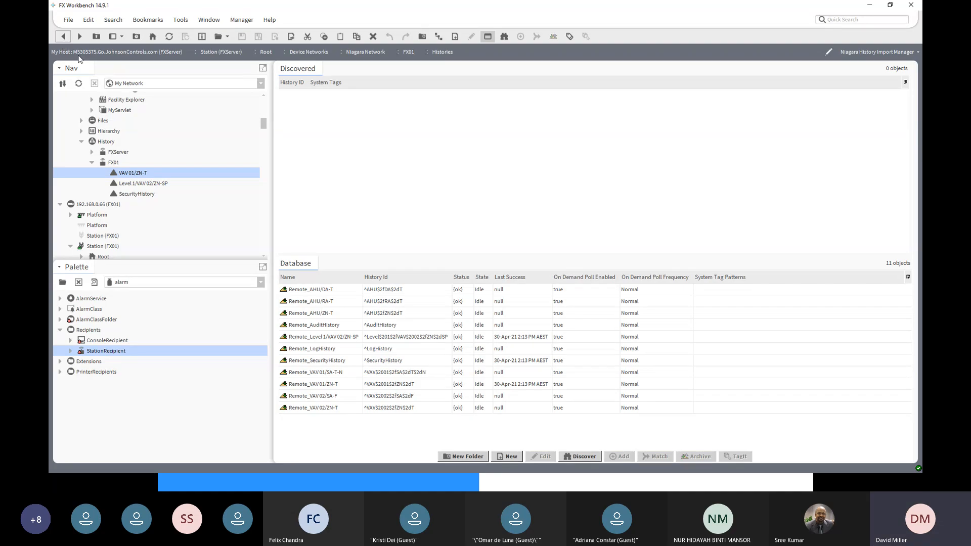
# - Discover FX01's histories again, expand the station, and review the entries from AHU/DA-T to VAV 02/ZN-T against the database imports
pyautogui.click(580, 457)
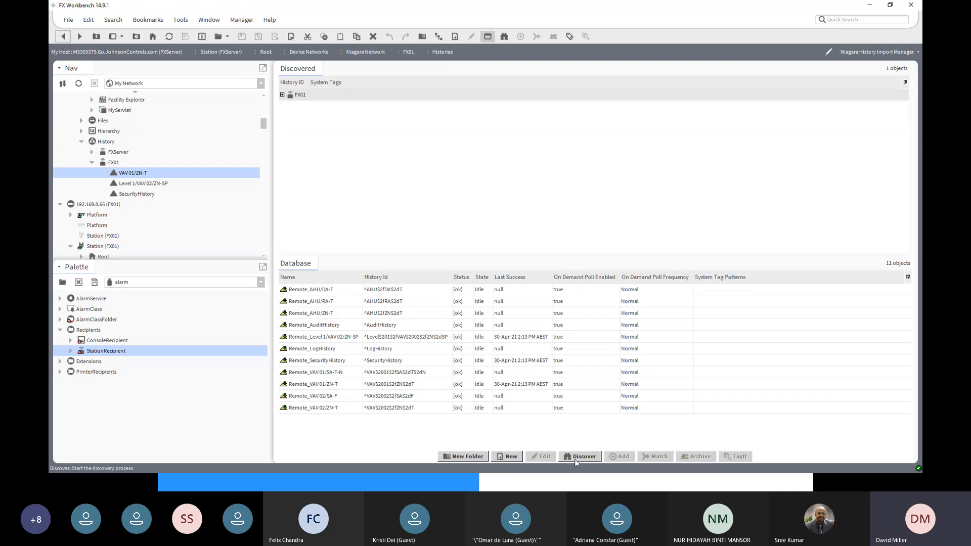
pyautogui.click(282, 95)
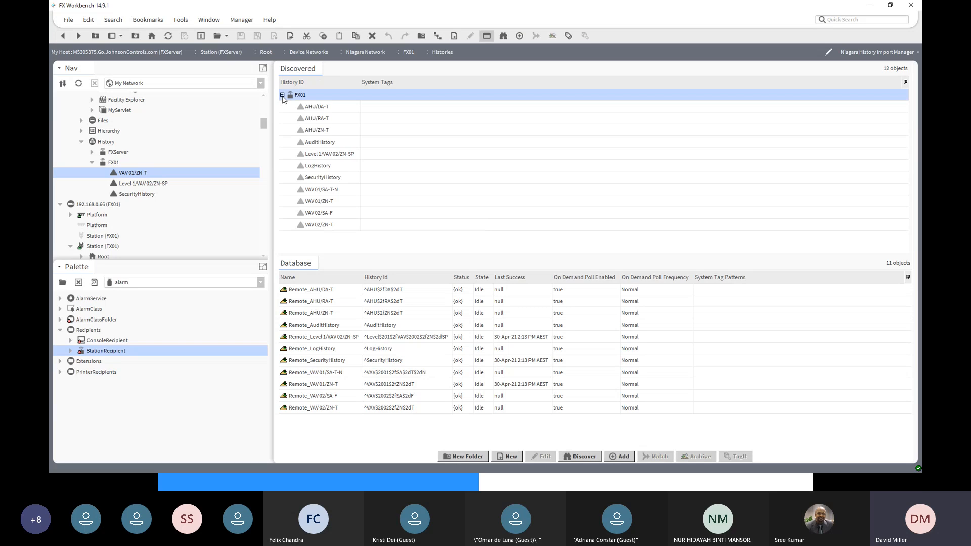
pyautogui.click(346, 107)
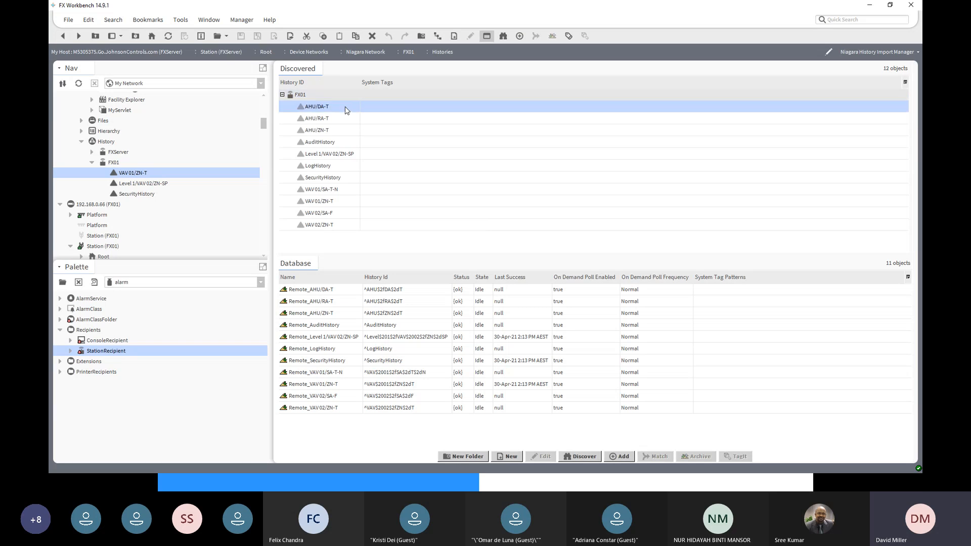
pyautogui.click(337, 227)
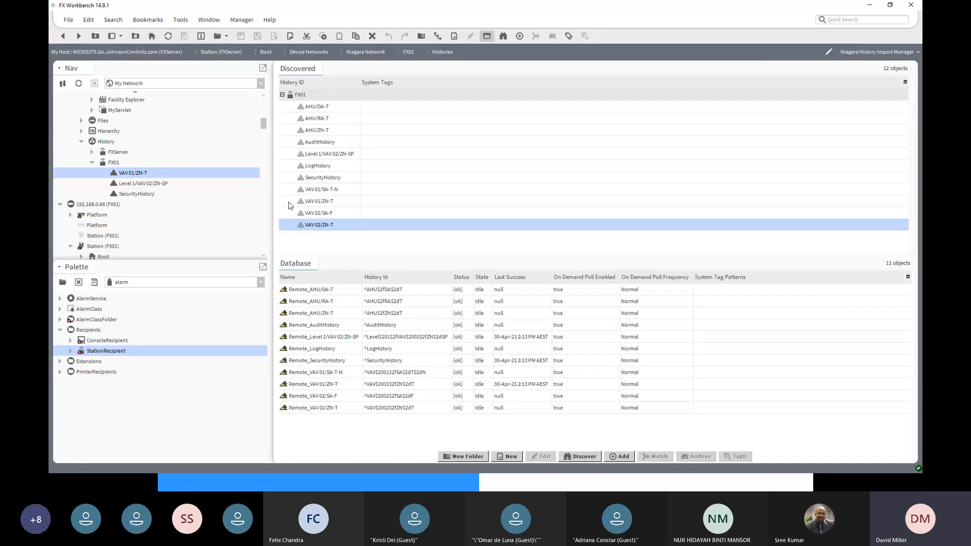
pyautogui.scroll(4, 137, 164)
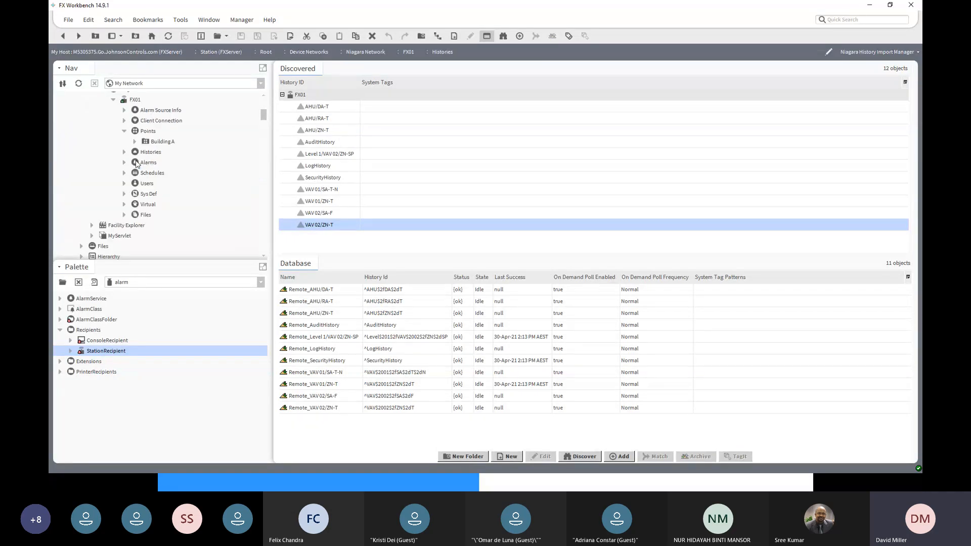
pyautogui.scroll(4, 136, 164)
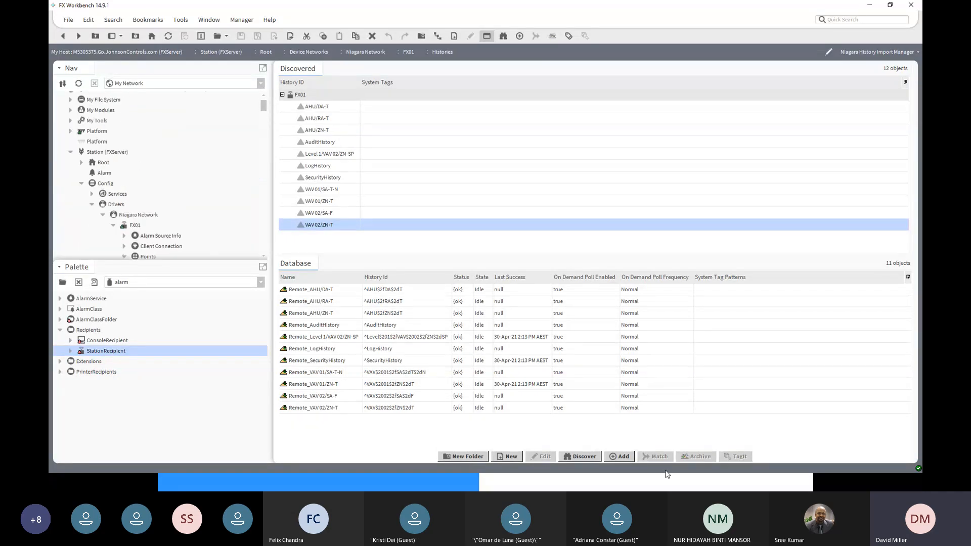
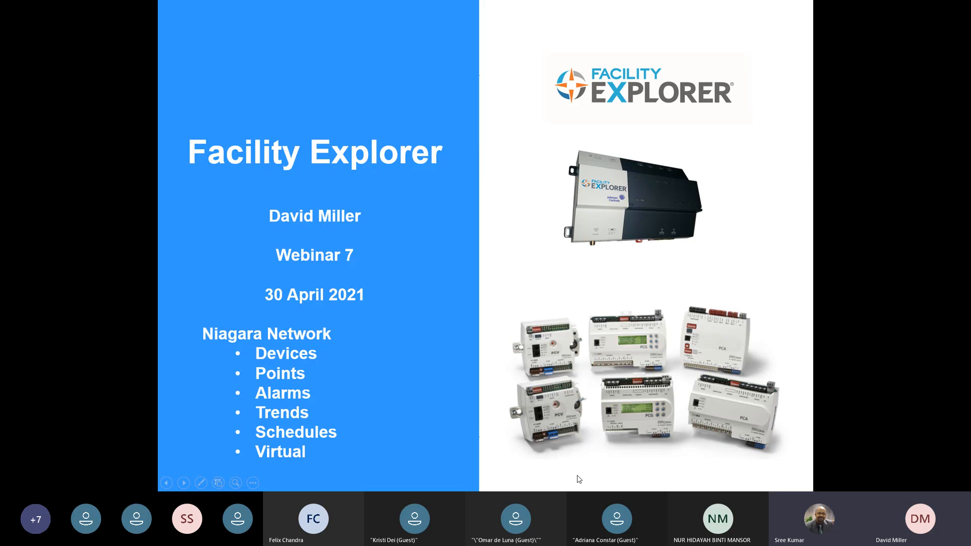
# - Switch to FX Workbench and examine the Record Count and Unlimited capacity options of the Remote_AHU/DA-T history import without saving changes
pyautogui.hotkey('alt', 'Tab')
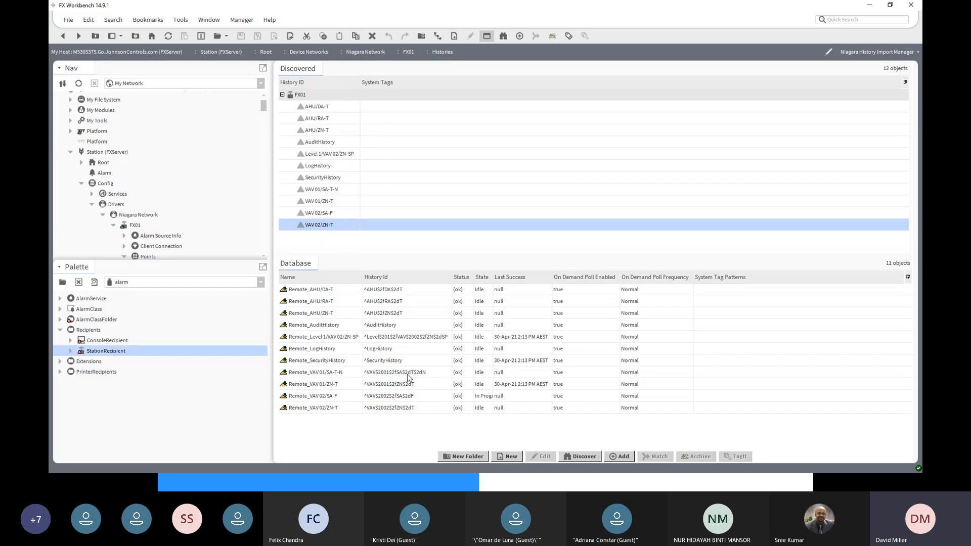
pyautogui.doubleClick(362, 291)
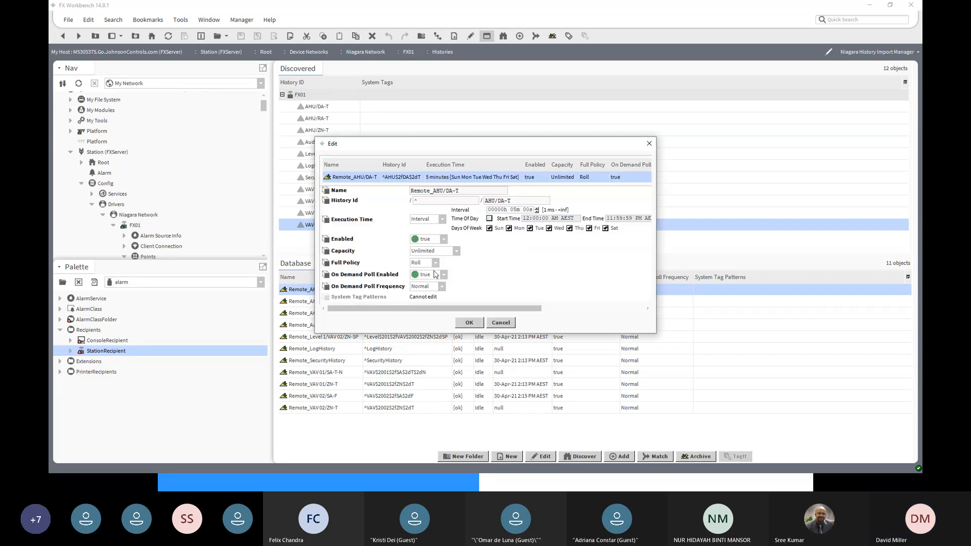
pyautogui.click(457, 252)
pyautogui.click(447, 271)
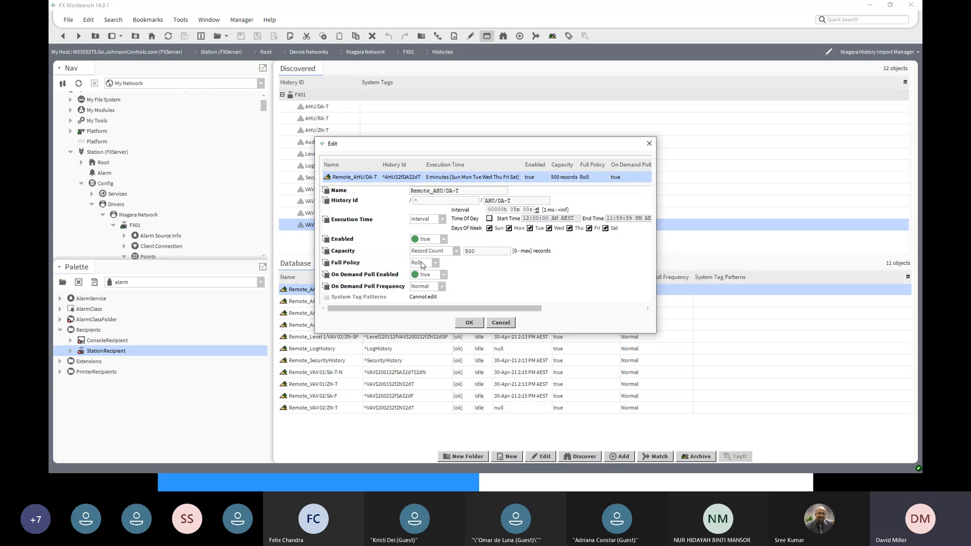
pyautogui.click(458, 252)
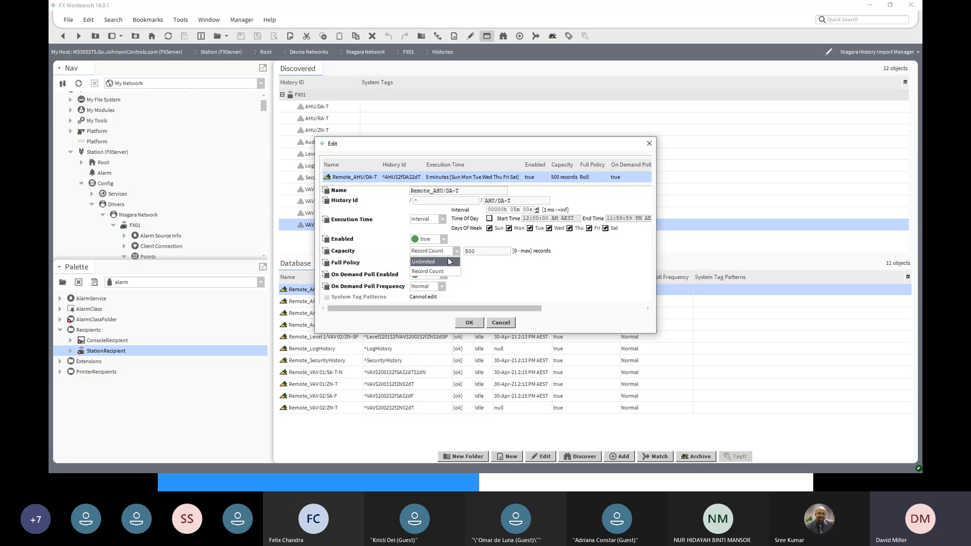
pyautogui.click(450, 261)
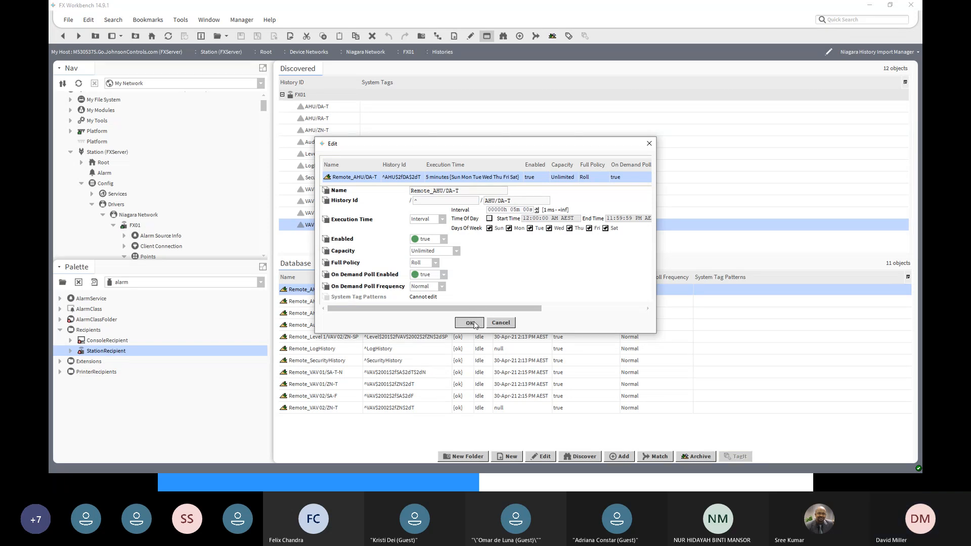
pyautogui.click(504, 324)
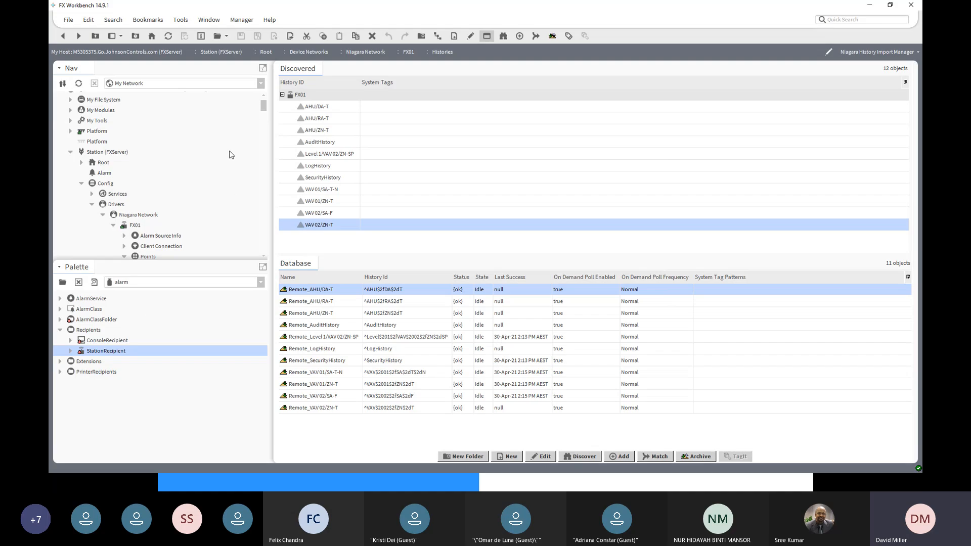
# - Expand FXServer's own histories and open the FX01 history folder to review its imported histories and available views
pyautogui.scroll(-10, 232, 151)
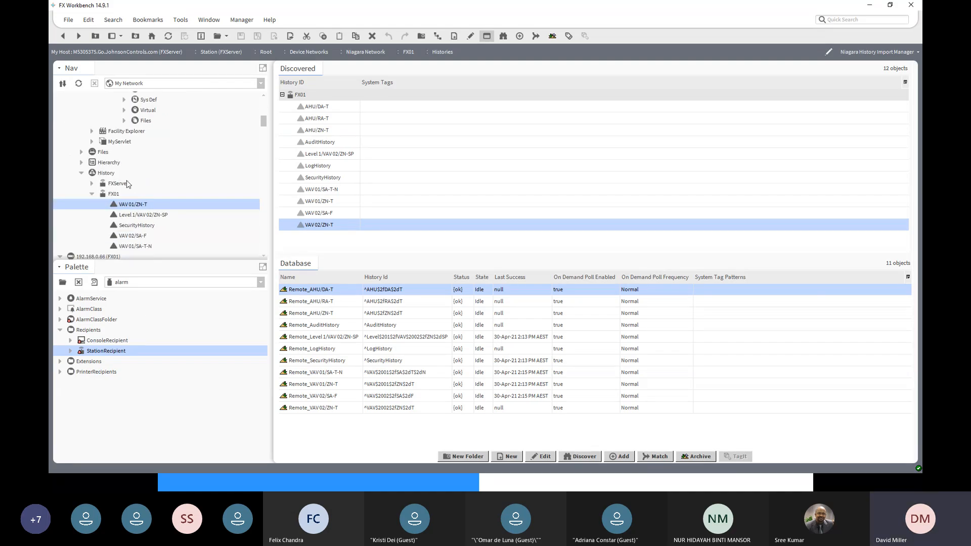
pyautogui.click(104, 173)
pyautogui.scroll(10, 103, 175)
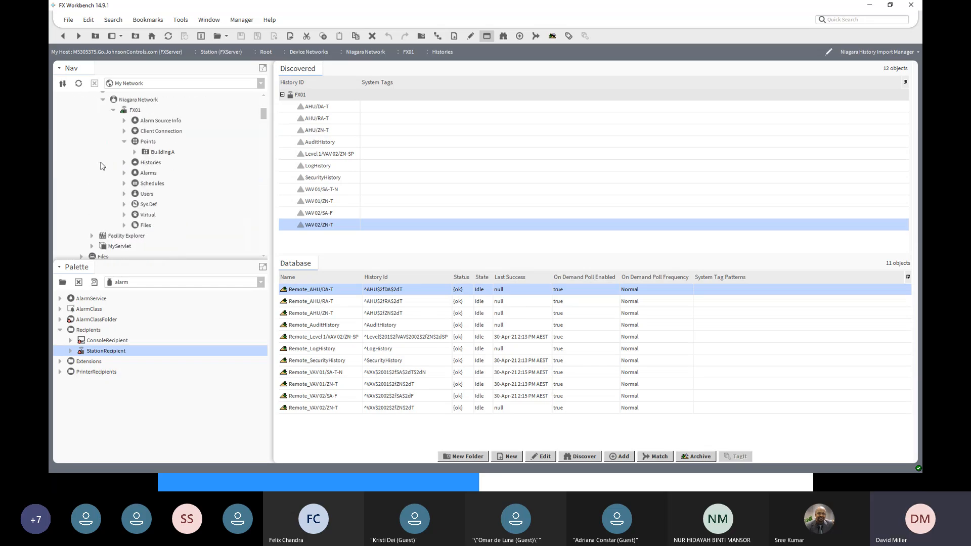
pyautogui.scroll(-5, 102, 168)
pyautogui.scroll(3, 102, 169)
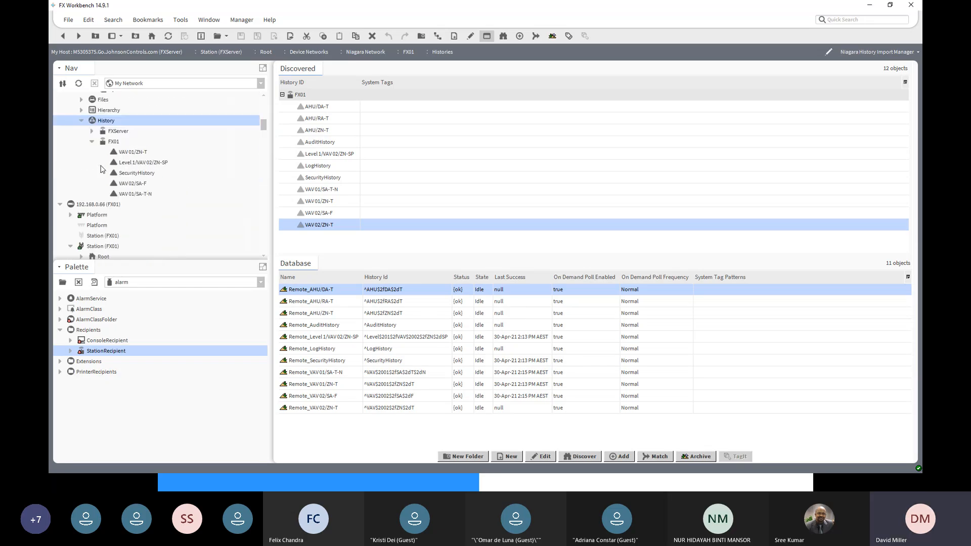
pyautogui.click(93, 133)
pyautogui.click(117, 133)
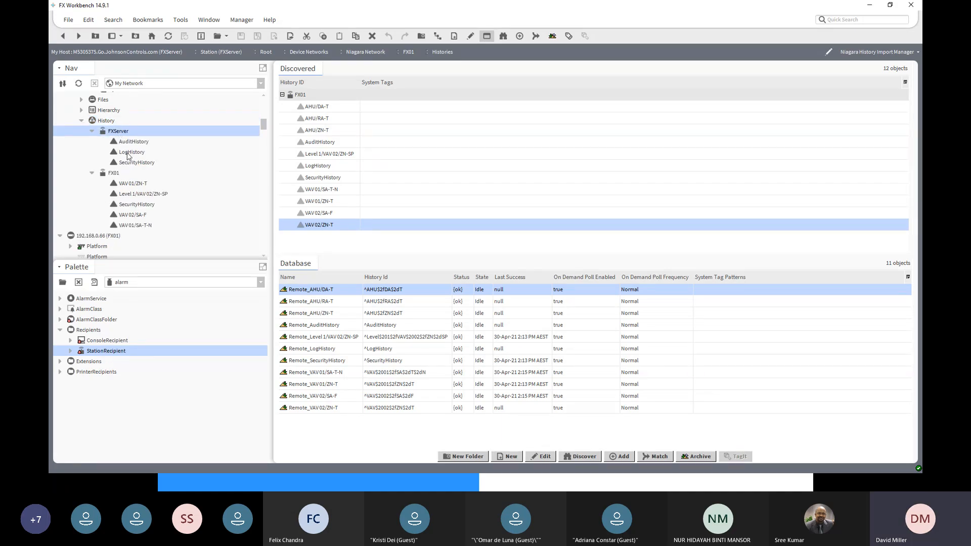
pyautogui.click(108, 173)
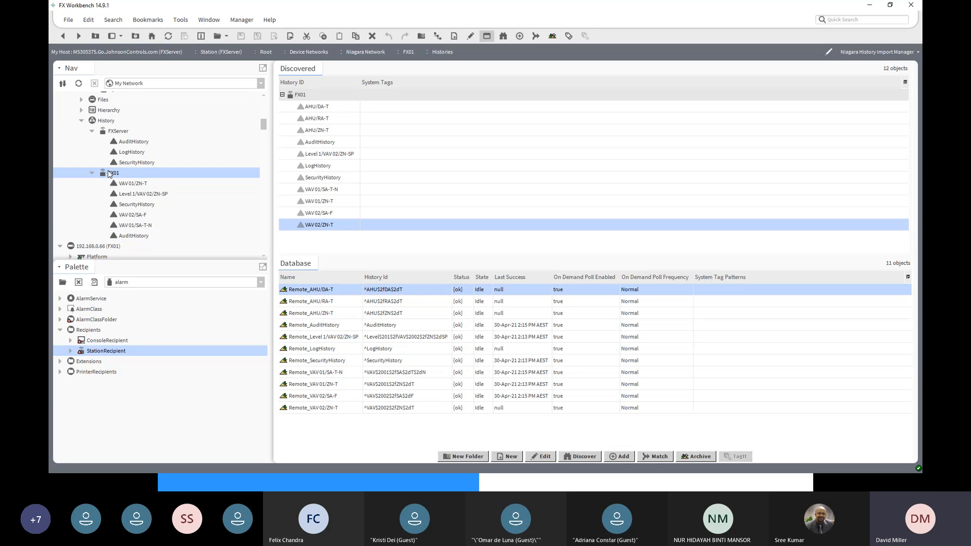
pyautogui.doubleClick(111, 175)
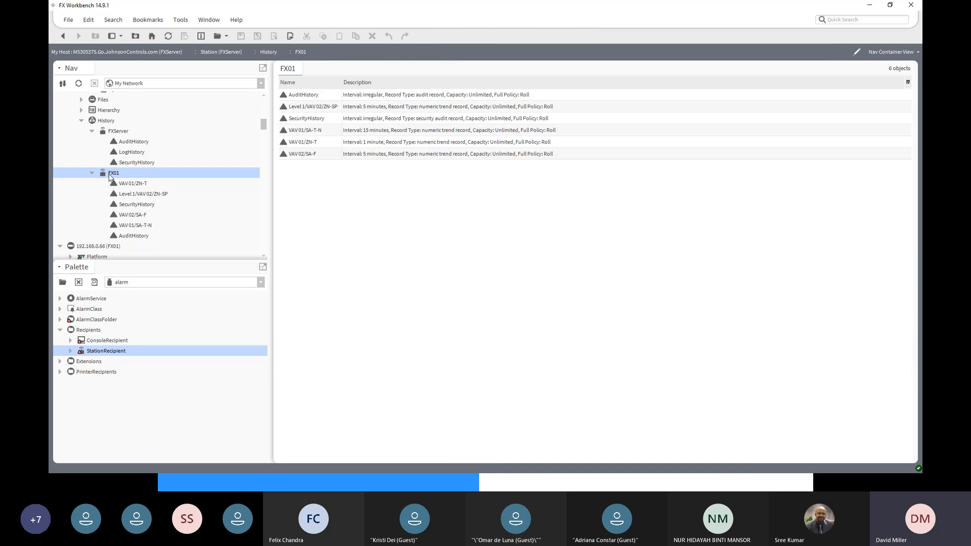
pyautogui.click(889, 52)
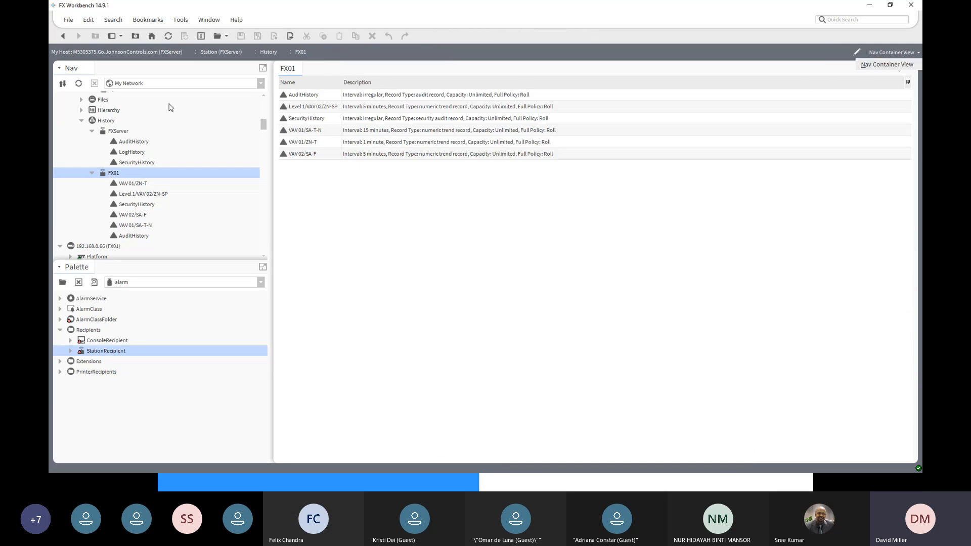
# - Open the AX Database Maintenance view for FXServer's History
pyautogui.click(107, 120)
pyautogui.click(107, 122)
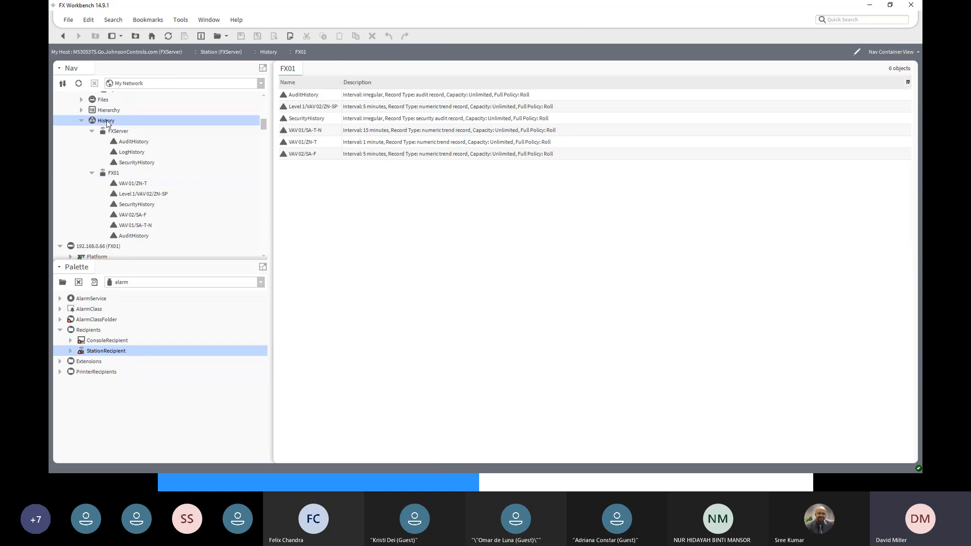
pyautogui.click(898, 53)
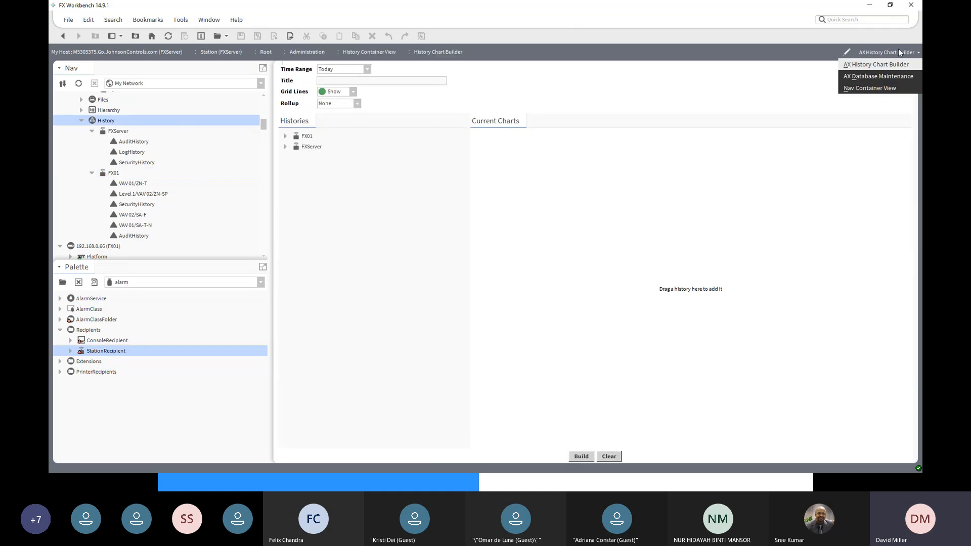
pyautogui.click(897, 77)
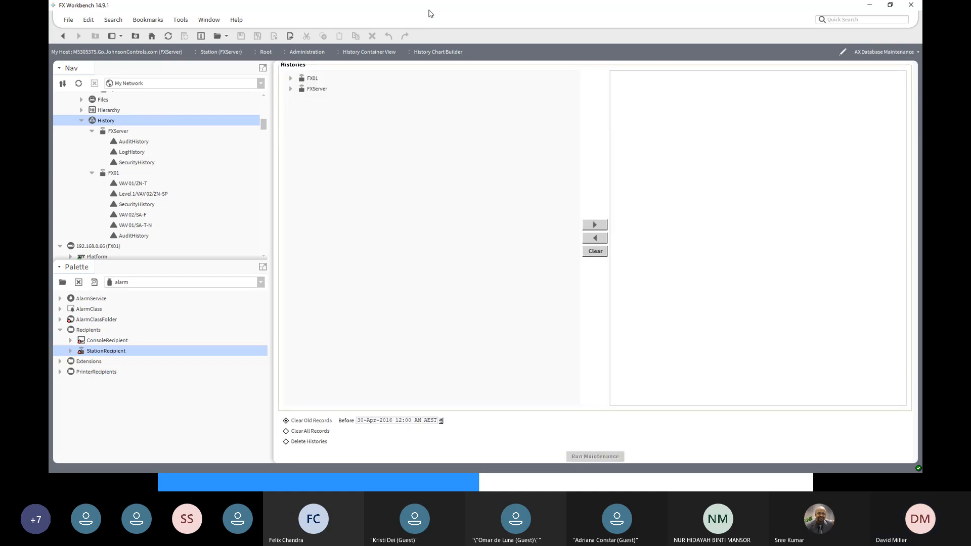
# - Clear the old records before 30-Mar-2016 12:00 AM from FX01's VAV 01/ZN-T history
pyautogui.click(291, 78)
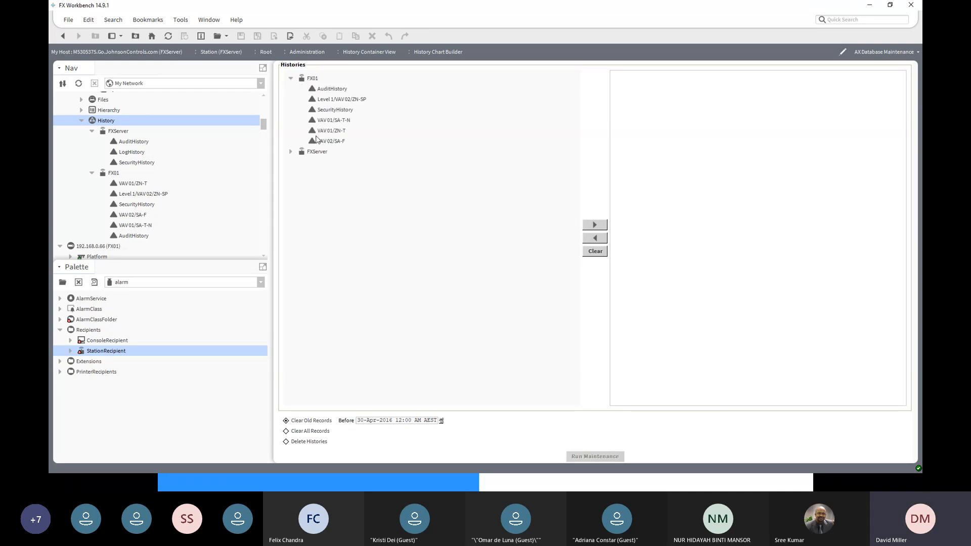
pyautogui.click(312, 132)
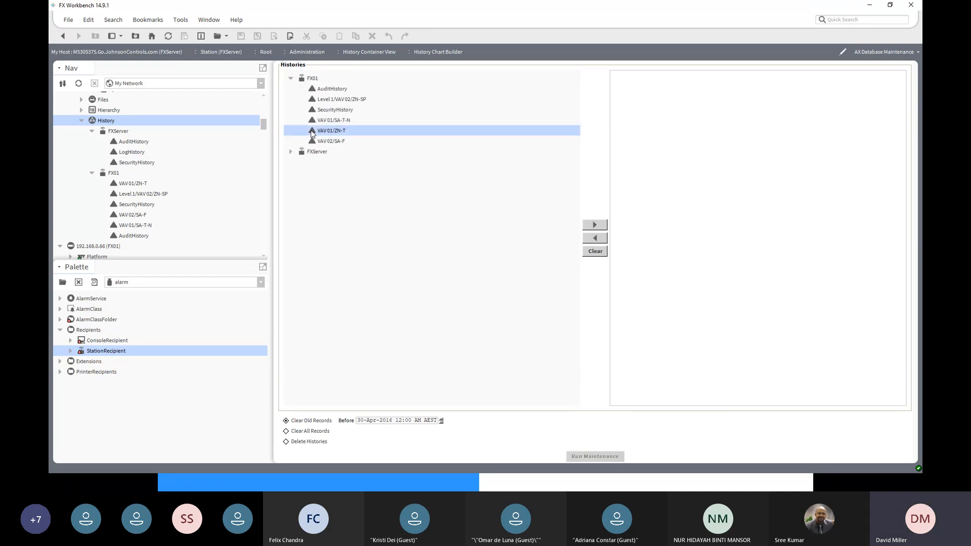
pyautogui.click(594, 226)
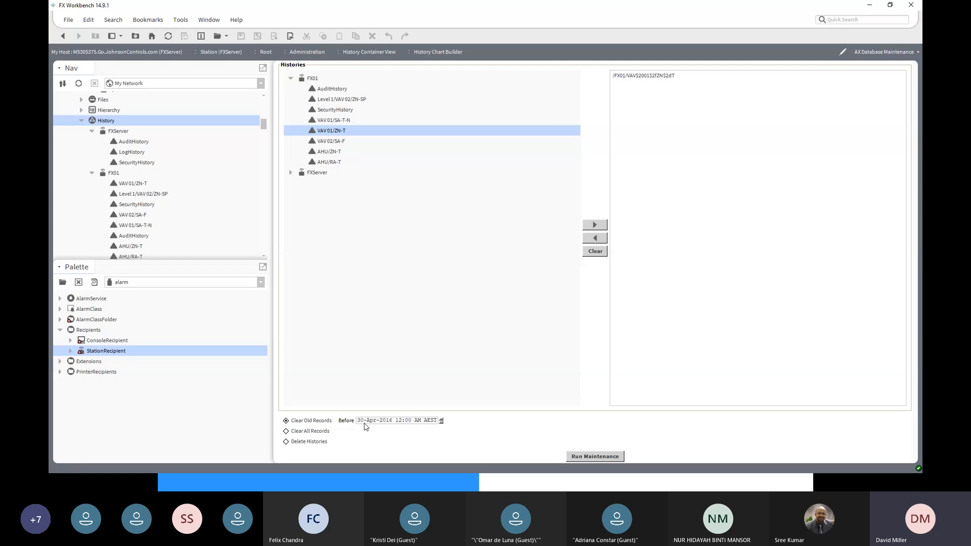
pyautogui.click(373, 421)
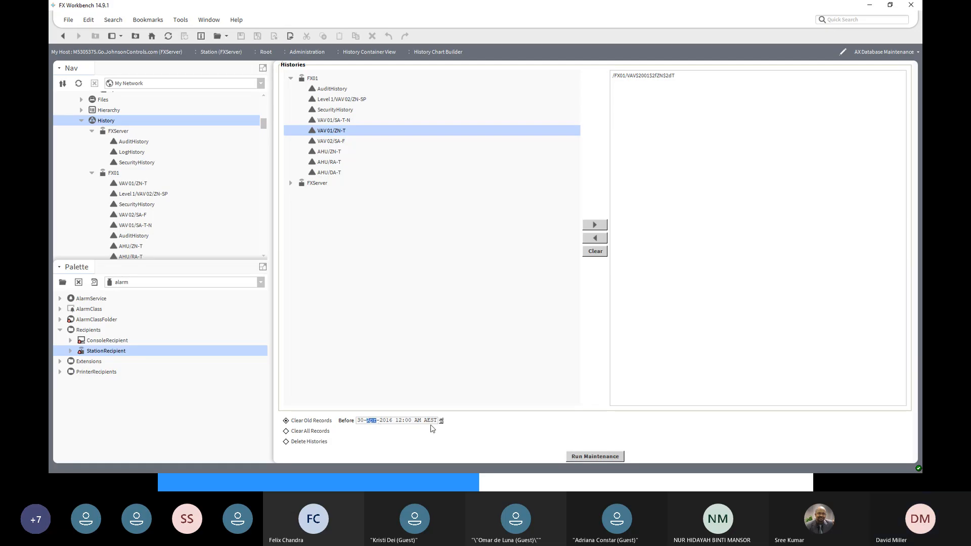
pyautogui.click(441, 423)
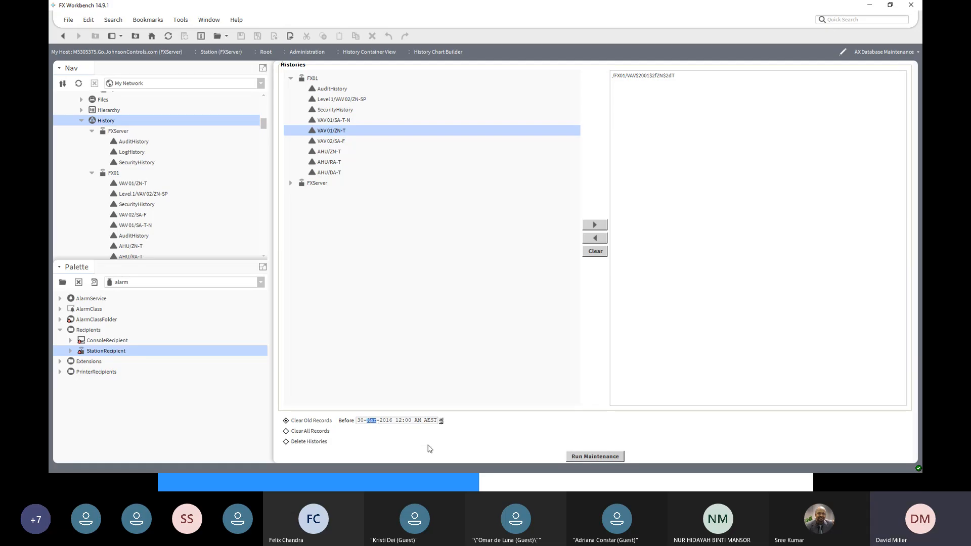
pyautogui.click(593, 457)
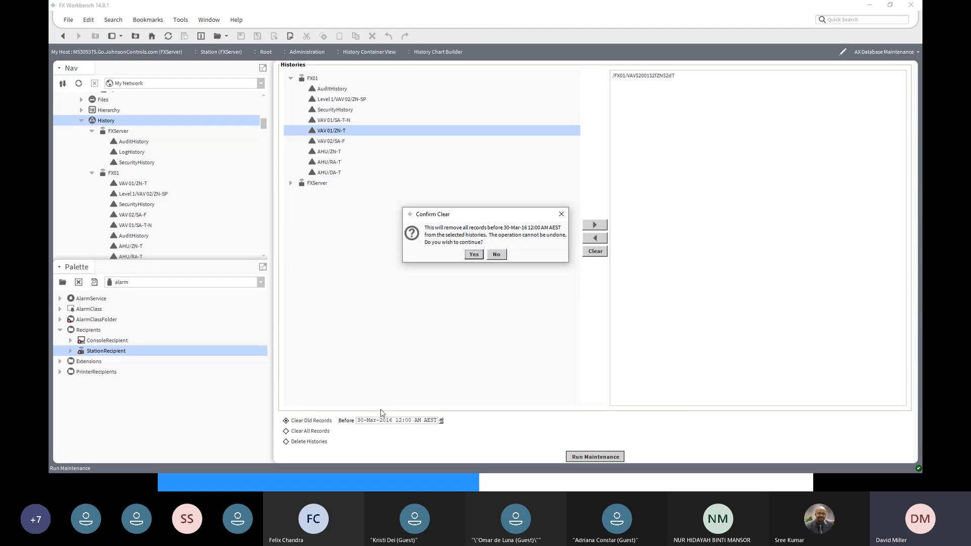
pyautogui.click(475, 254)
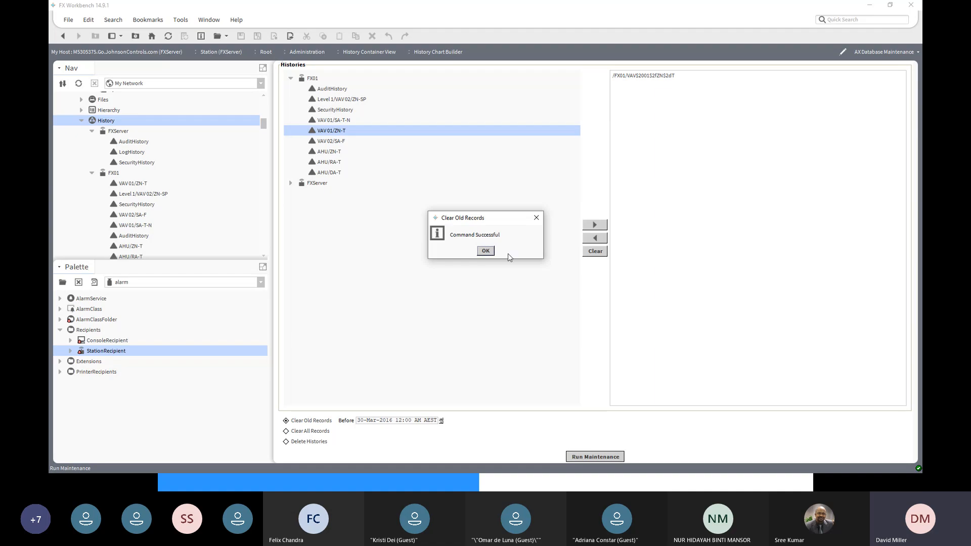
pyautogui.click(485, 251)
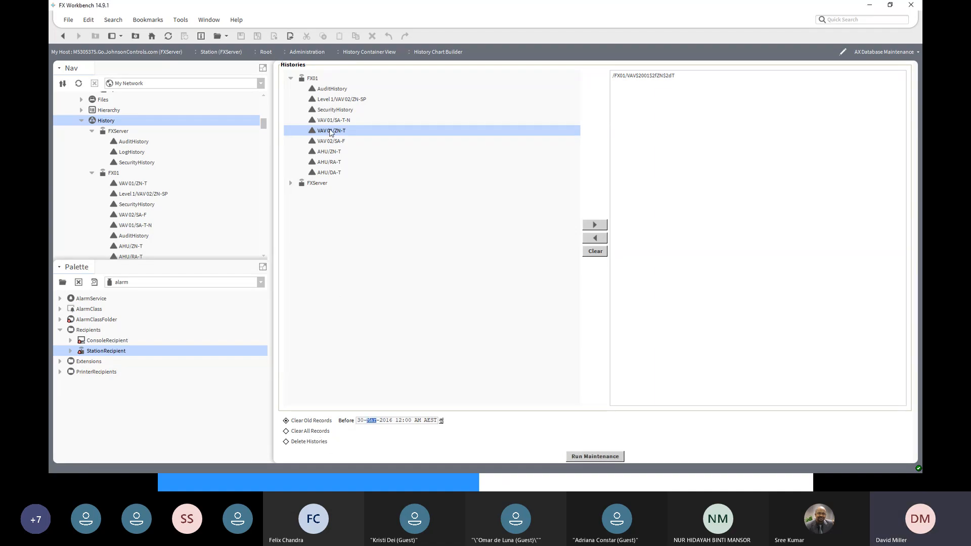
# - Clear all records from FX01's VAV 01/ZN-T history in the FXServer database
pyautogui.click(647, 76)
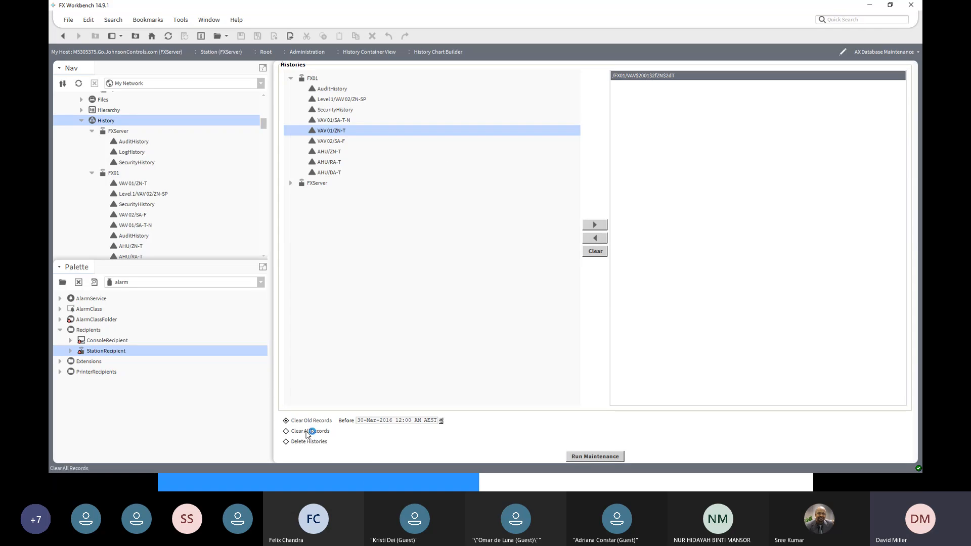
pyautogui.click(308, 433)
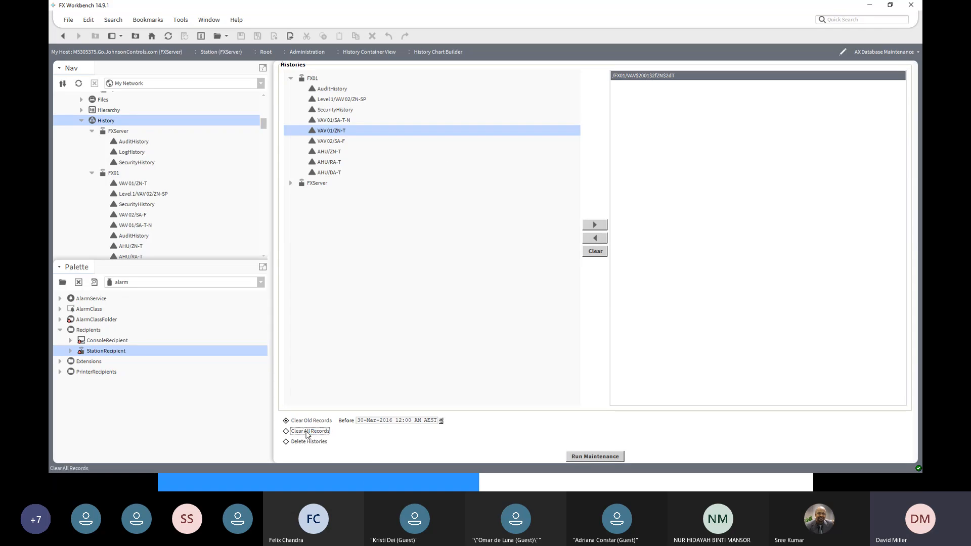
pyautogui.click(589, 457)
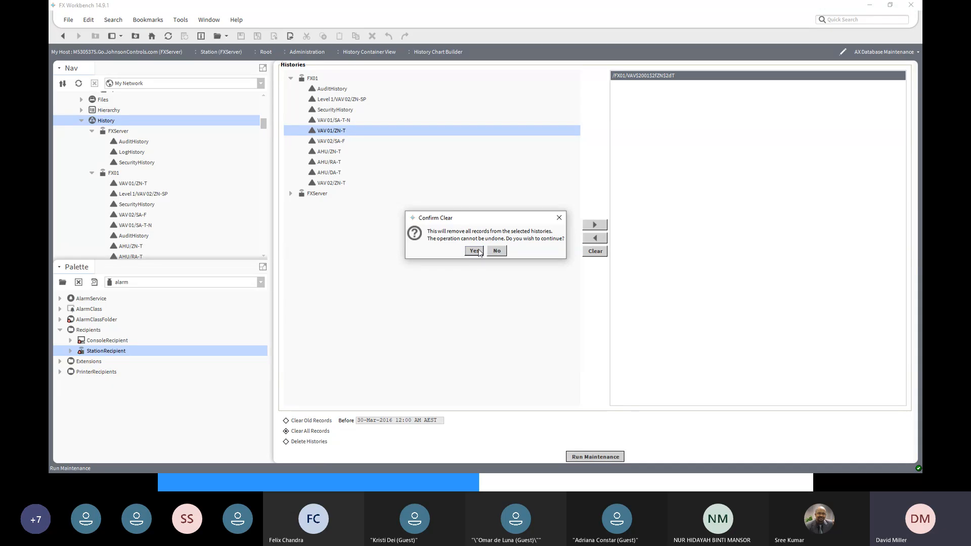
pyautogui.click(474, 251)
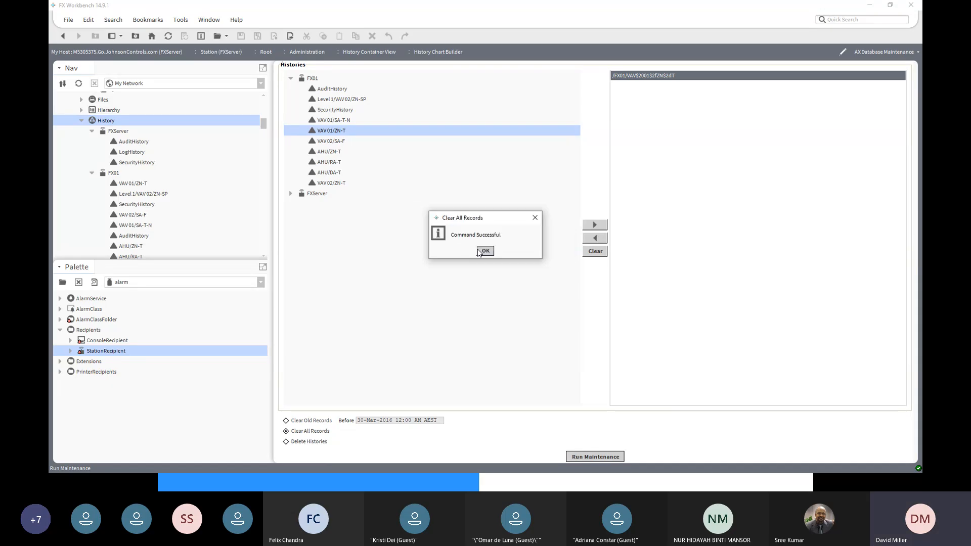
pyautogui.click(483, 251)
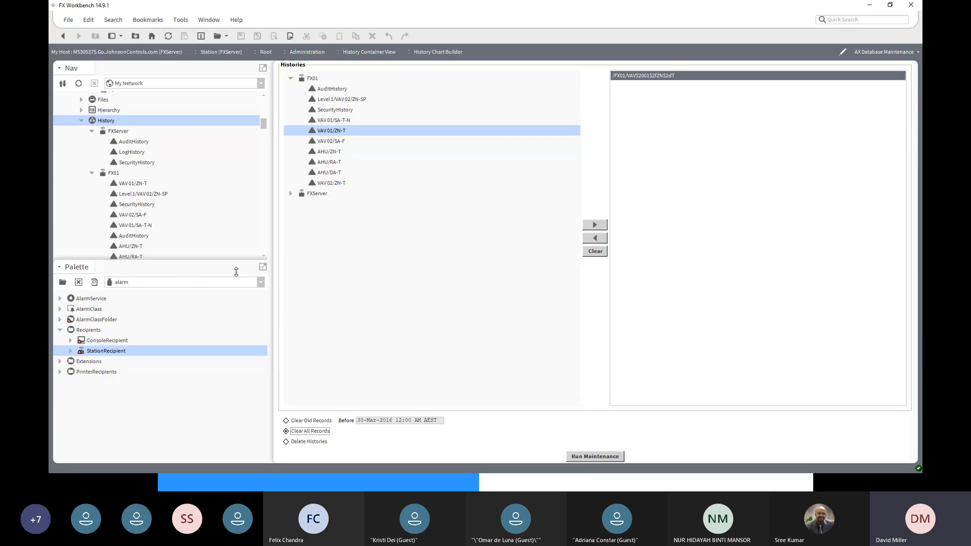
# - Check FX01's VAV 01/ZN-T chart in FXServer's history, and return to the database maintenance view
pyautogui.scroll(-2, 178, 243)
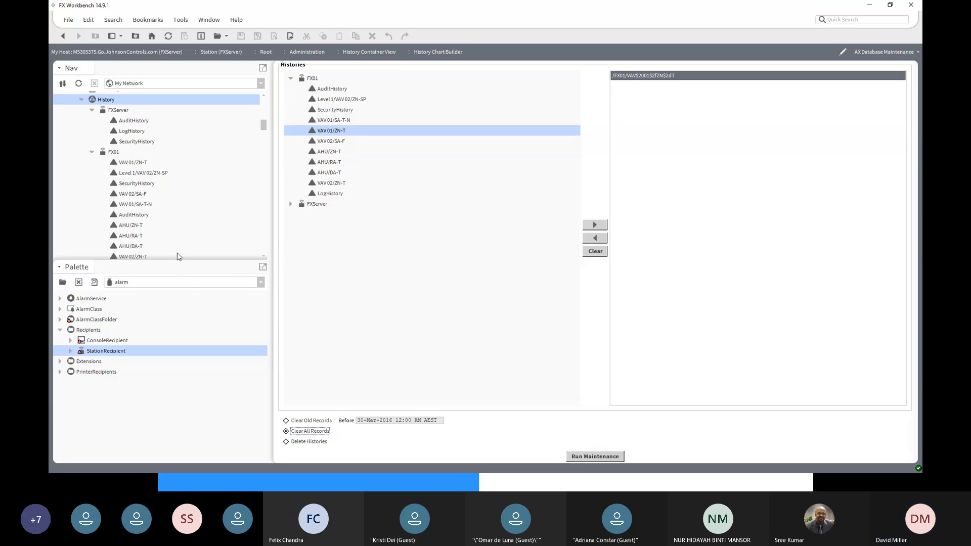
pyautogui.doubleClick(129, 163)
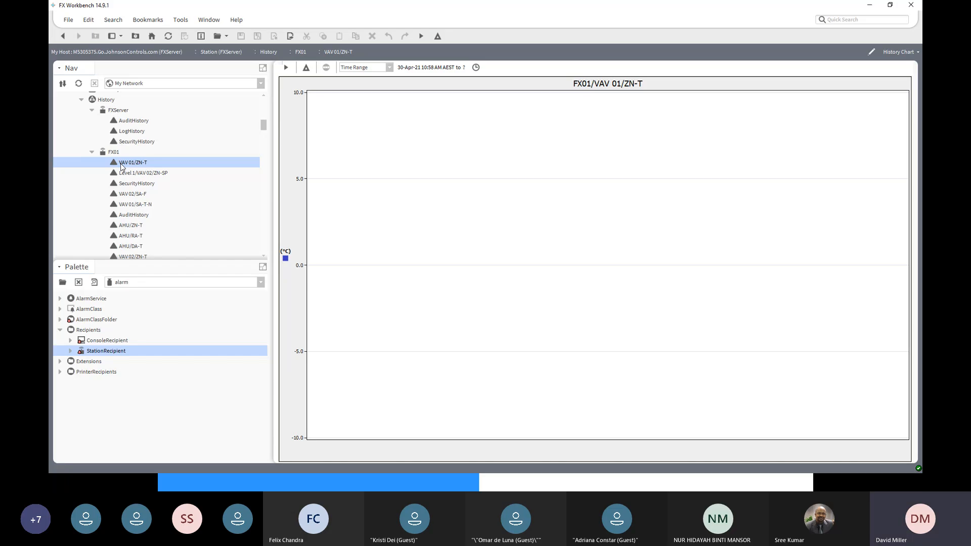
pyautogui.click(63, 36)
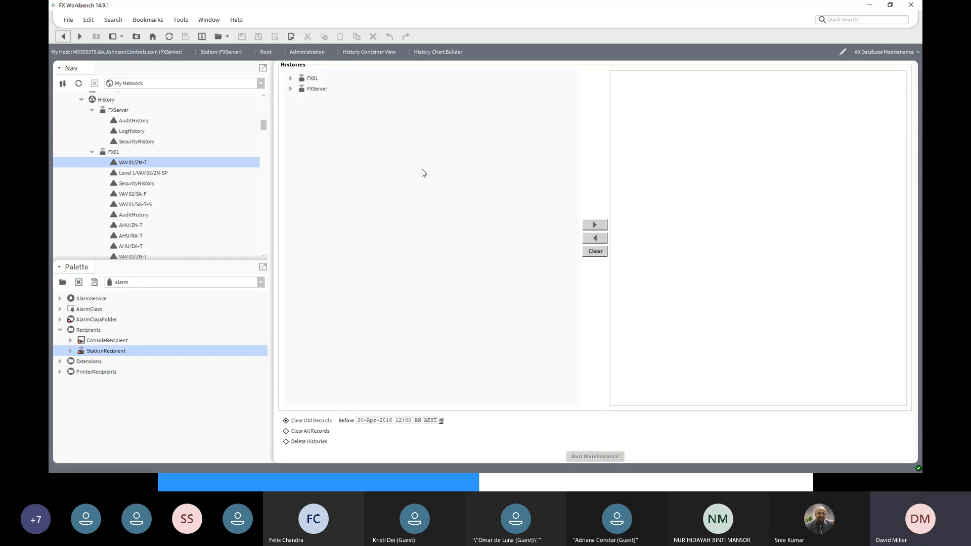
# - Add FX01's VAV 01/ZN-T history to the maintenance selection and choose the Delete Histories operation without running it
pyautogui.click(291, 79)
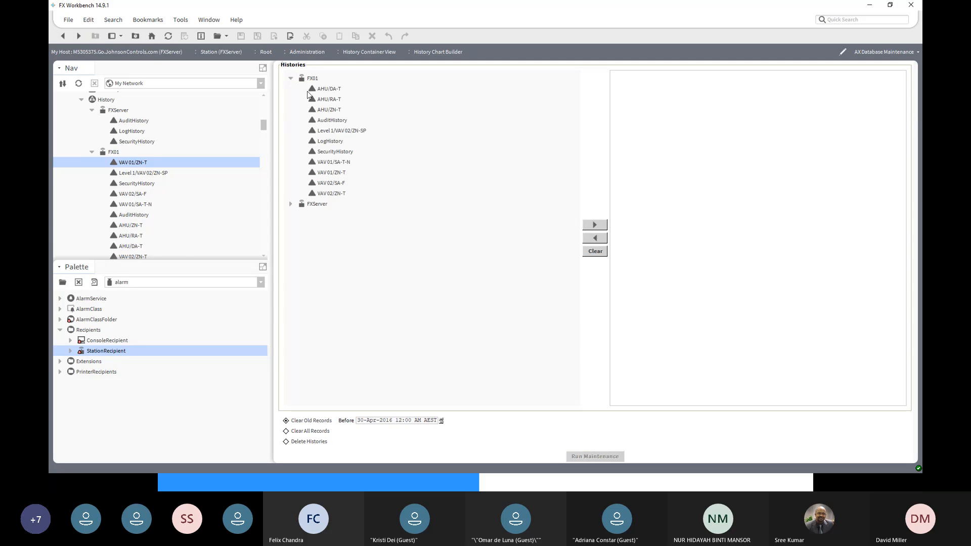
pyautogui.click(332, 173)
pyautogui.click(602, 226)
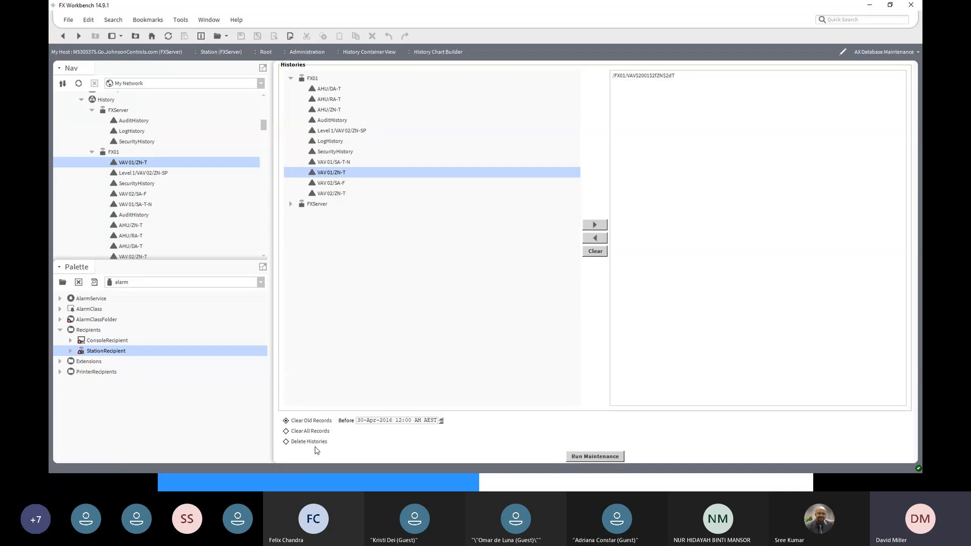
pyautogui.click(314, 442)
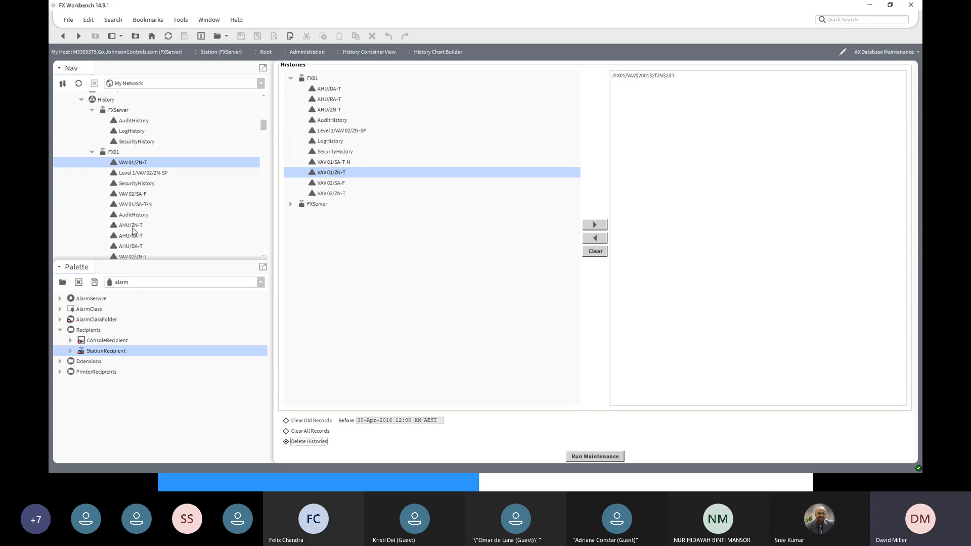
# - Examine FX01's AHU/ZN-T and VAV 02/ZN-T history charts in FXServer, and check the views available for VAV 02/ZN-T
pyautogui.doubleClick(133, 227)
pyautogui.scroll(-3, 141, 230)
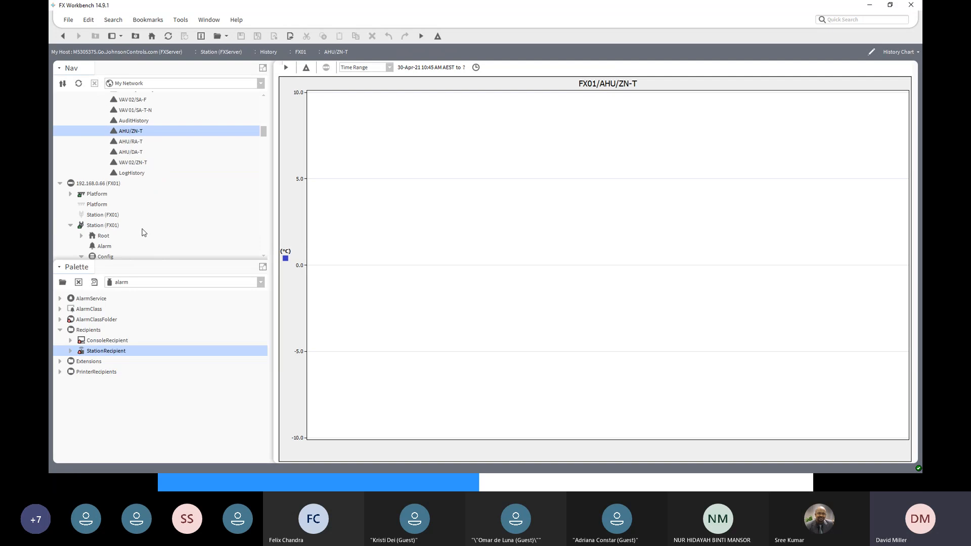
pyautogui.doubleClick(131, 163)
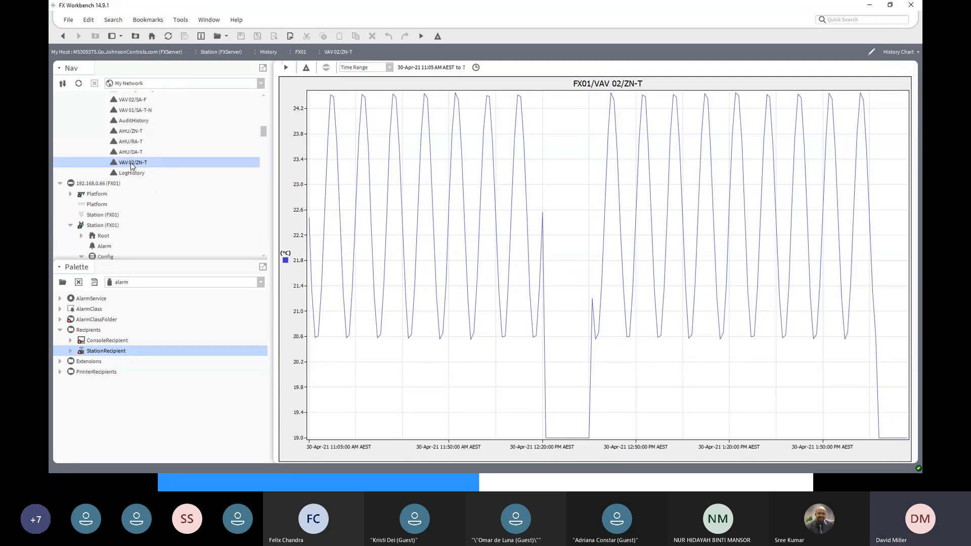
pyautogui.click(913, 53)
pyautogui.click(914, 53)
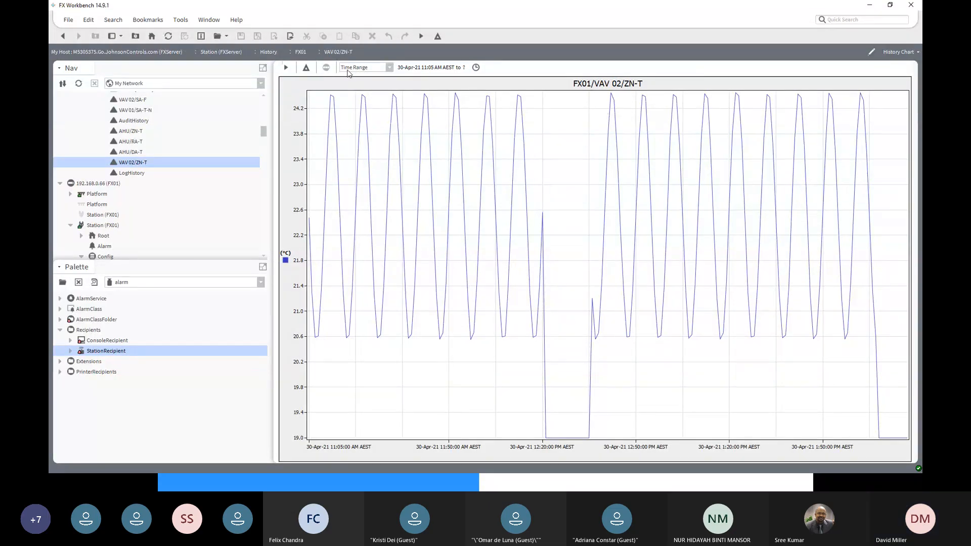
pyautogui.click(916, 54)
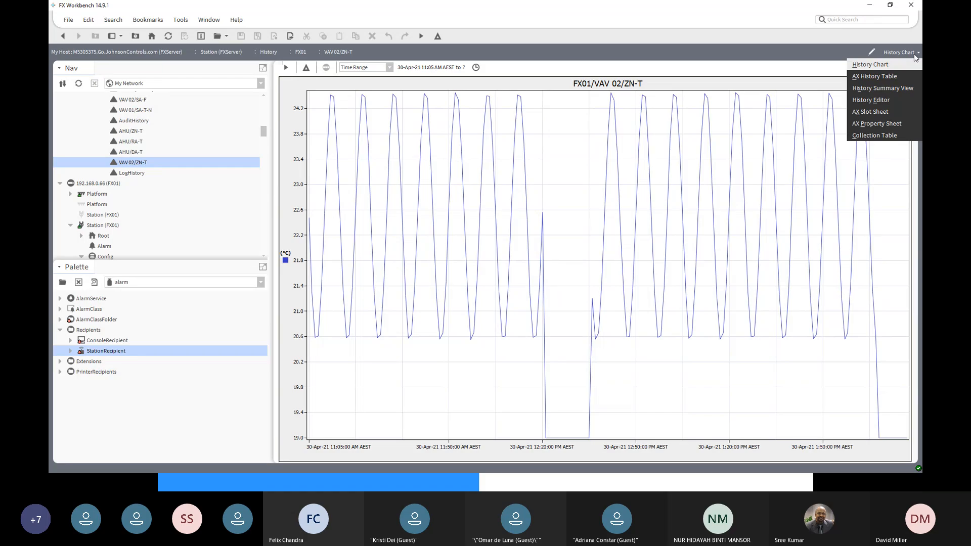
pyautogui.click(795, 85)
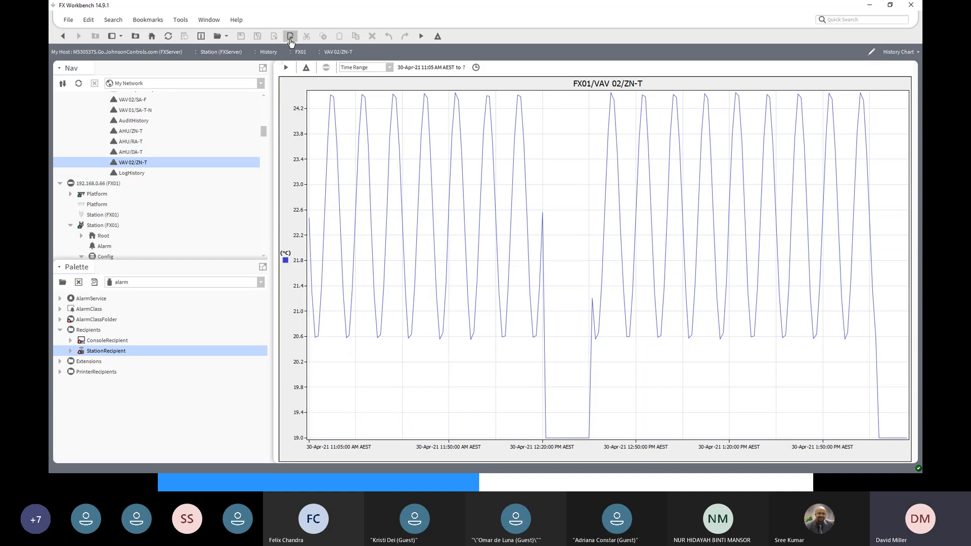
# - Start exporting the VAV 02/ZN-T history with the History to CSV exporter and the Save to file option
pyautogui.click(291, 36)
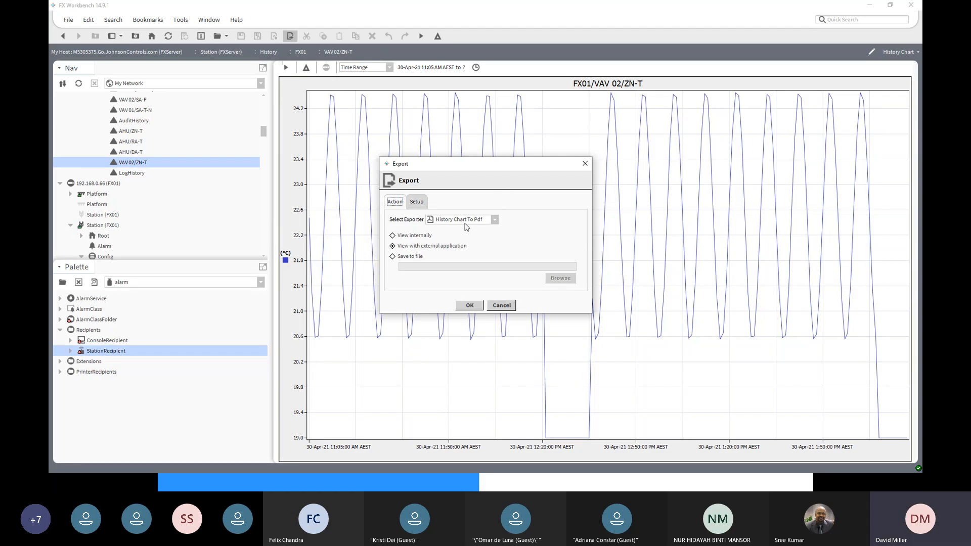
pyautogui.click(494, 222)
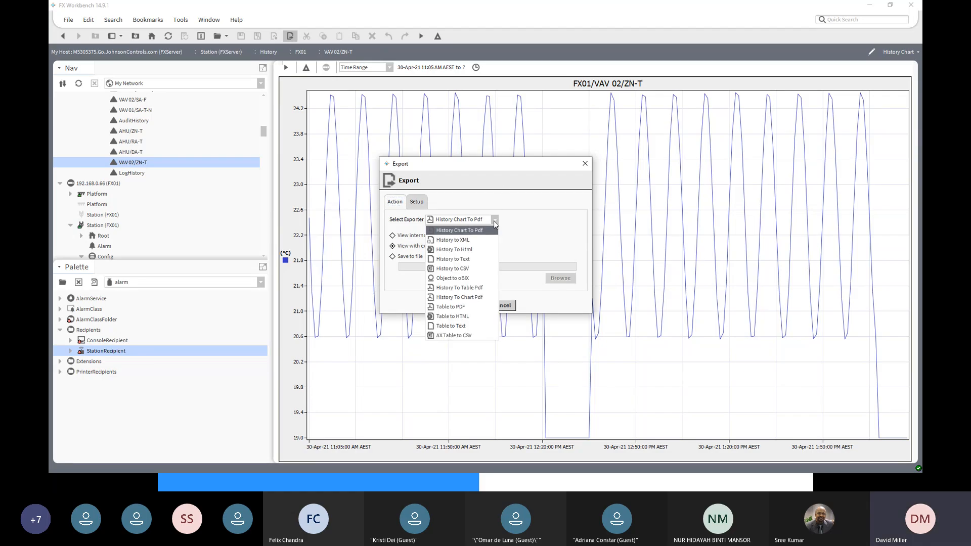
pyautogui.click(470, 269)
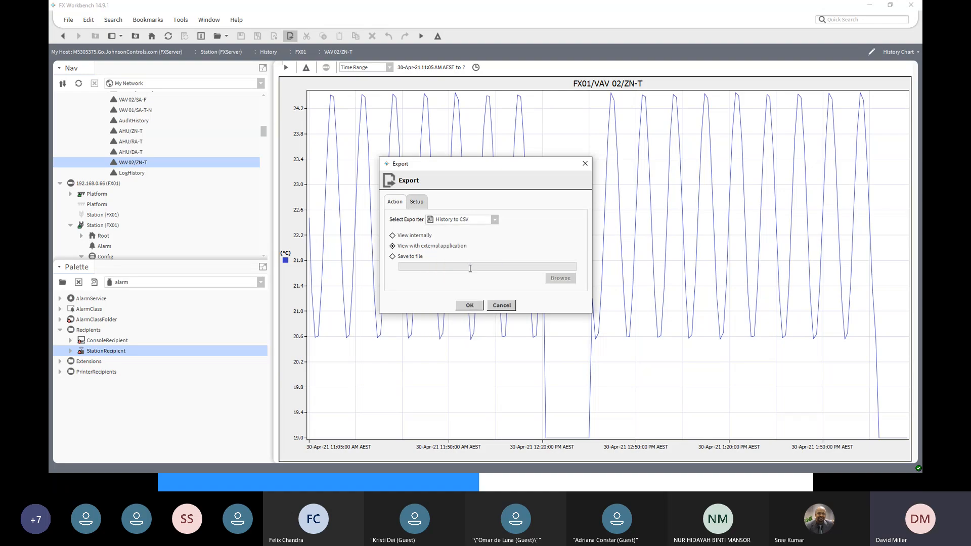
pyautogui.click(393, 257)
pyautogui.click(560, 279)
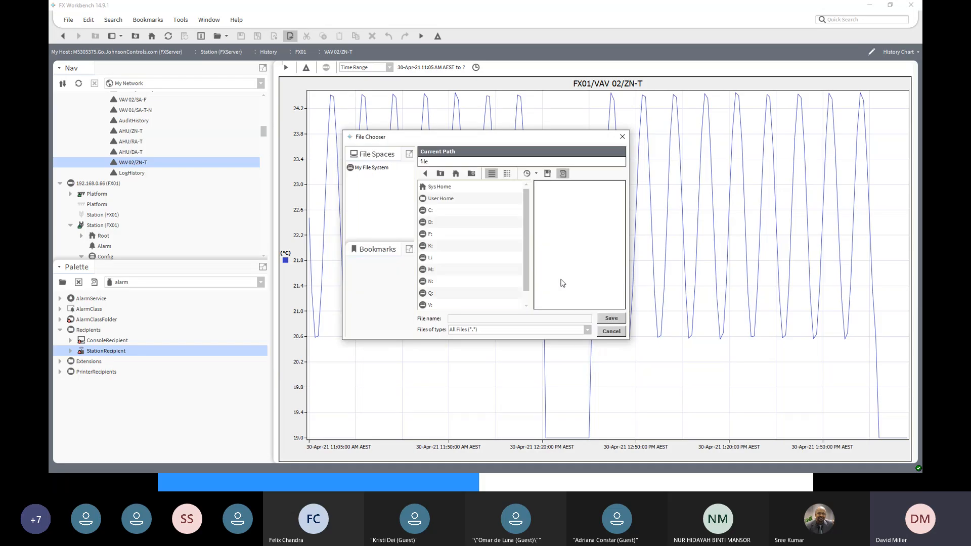
# - Save the CSV export as Trend.csv in the C:/JCI folder, overwriting the existing file
pyautogui.doubleClick(424, 211)
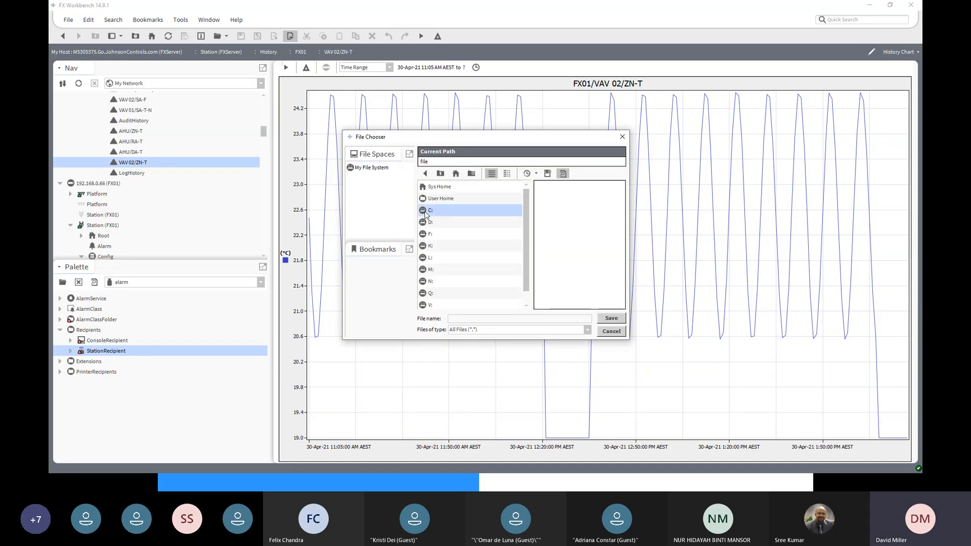
pyautogui.scroll(-3, 443, 271)
pyautogui.scroll(-3, 443, 271)
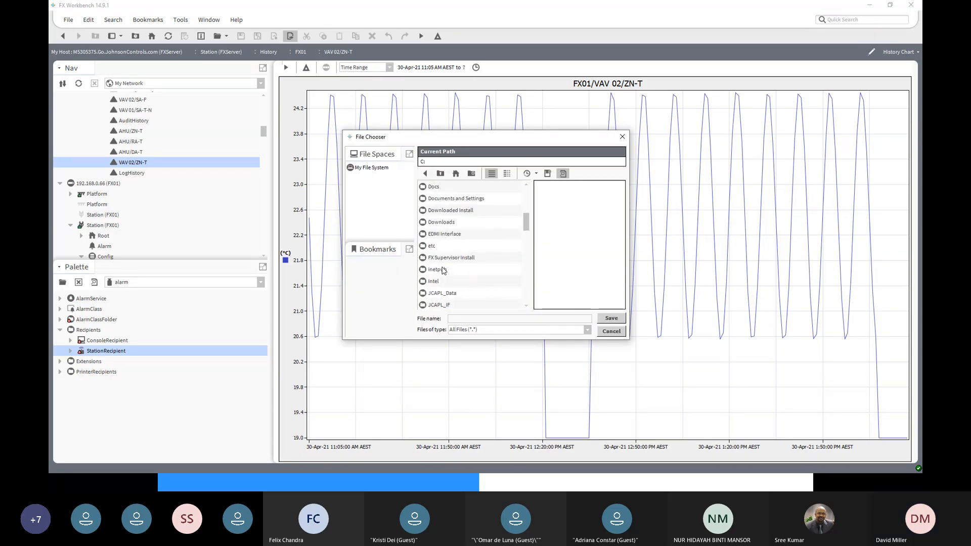
pyautogui.doubleClick(438, 293)
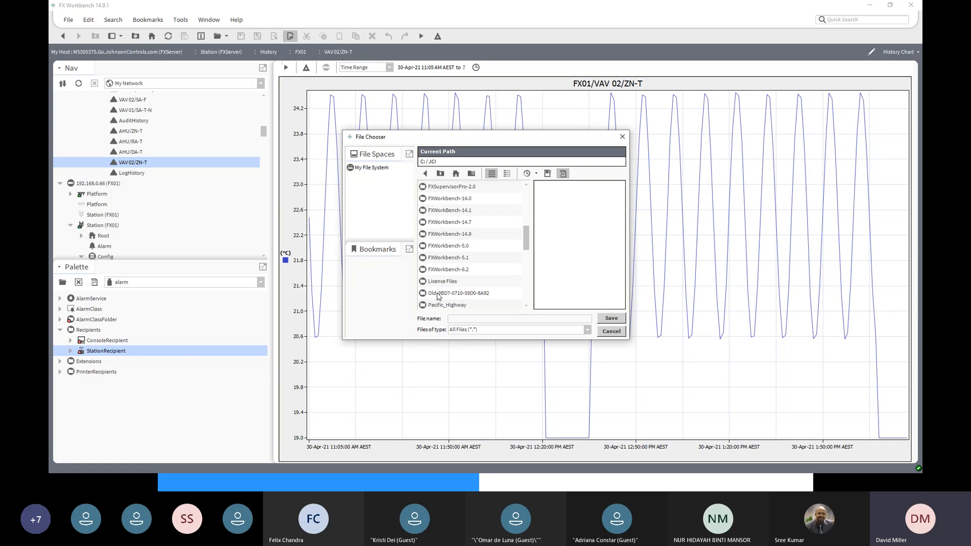
pyautogui.click(462, 320)
pyautogui.write('Tr')
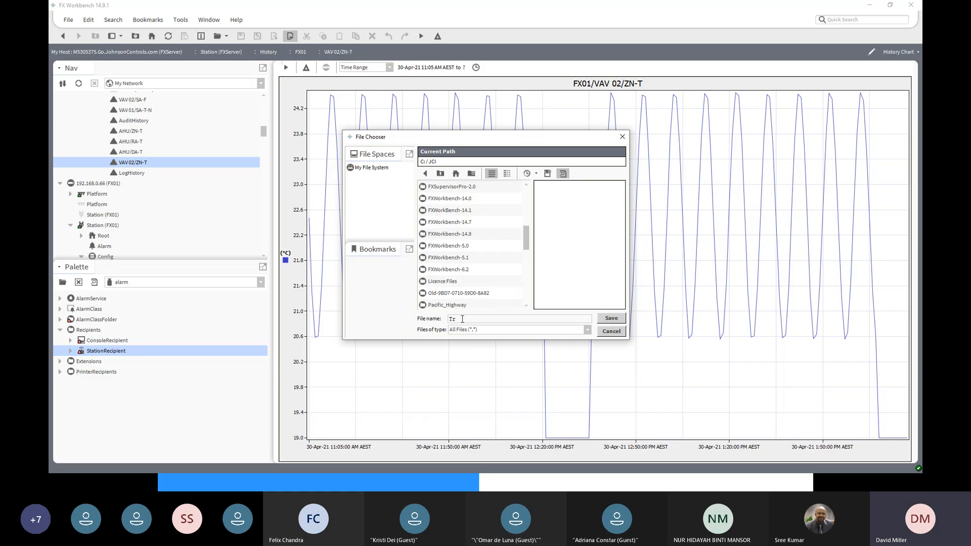
pyautogui.write('end.csv')
pyautogui.click(612, 319)
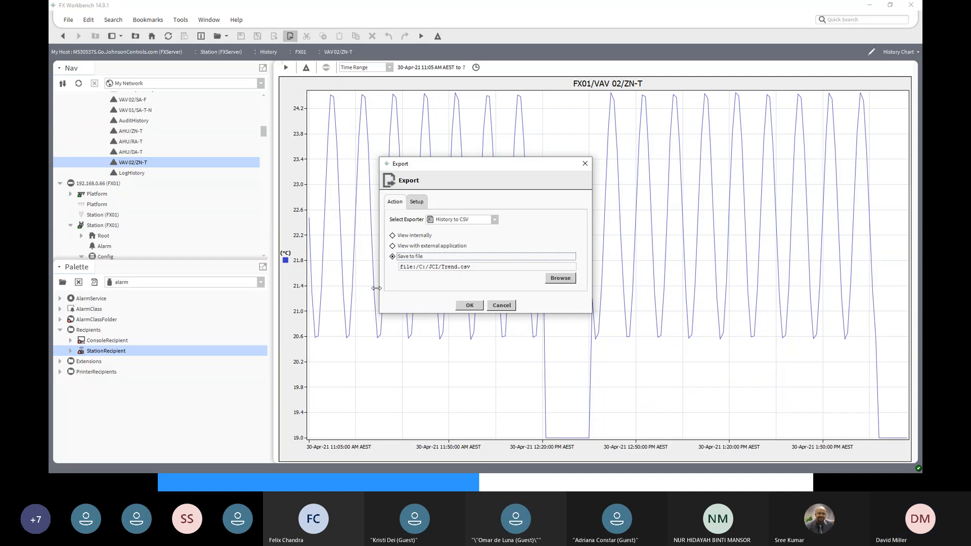
pyautogui.click(471, 306)
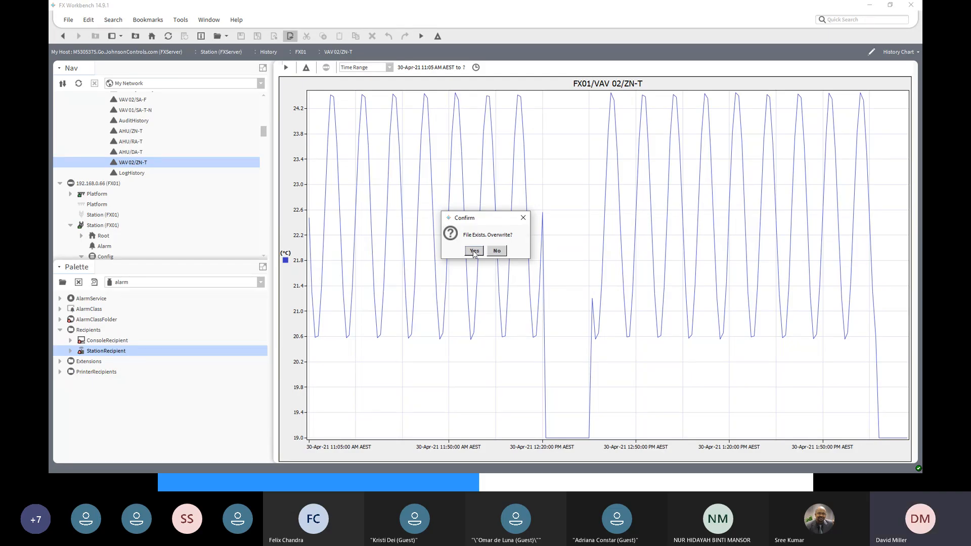
pyautogui.click(474, 252)
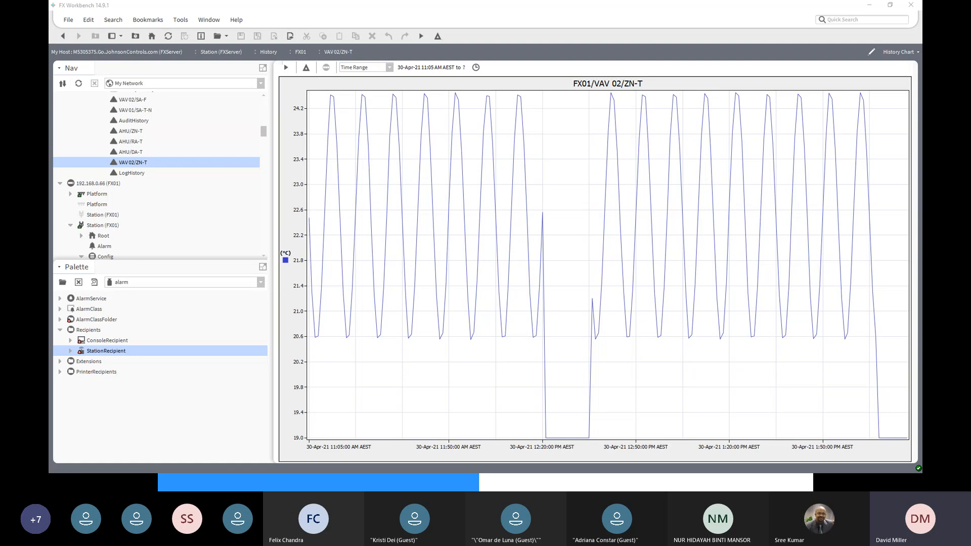
# - Switch to File Explorer and open the exported trend.csv from the C: drive's JCI folder in Excel
pyautogui.press('super+d')
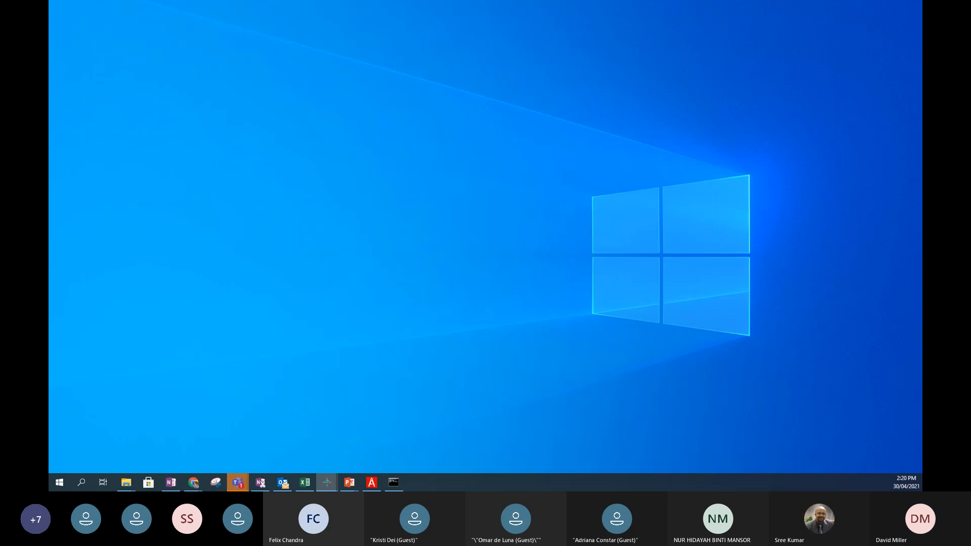
pyautogui.press('super+d')
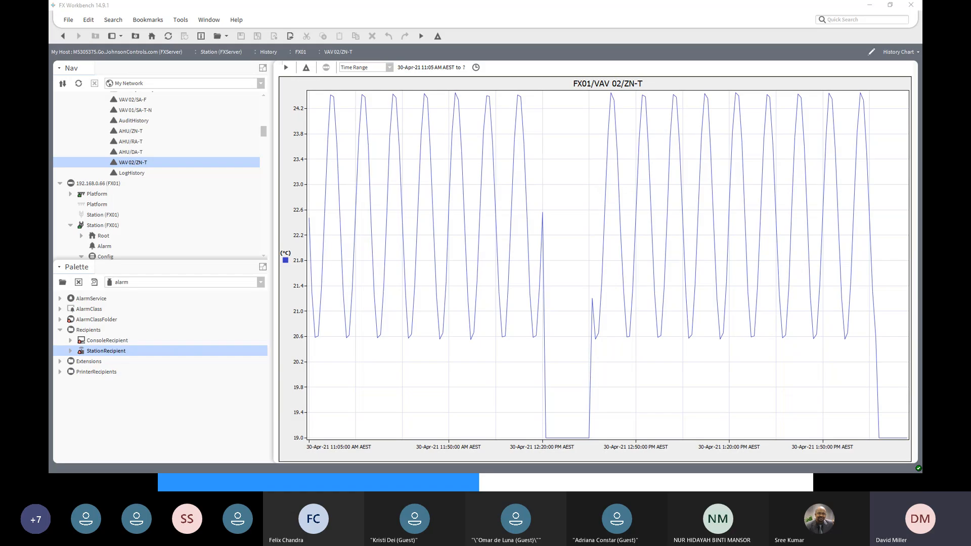
pyautogui.moveTo(922, 40); pyautogui.dragTo(457, 41)
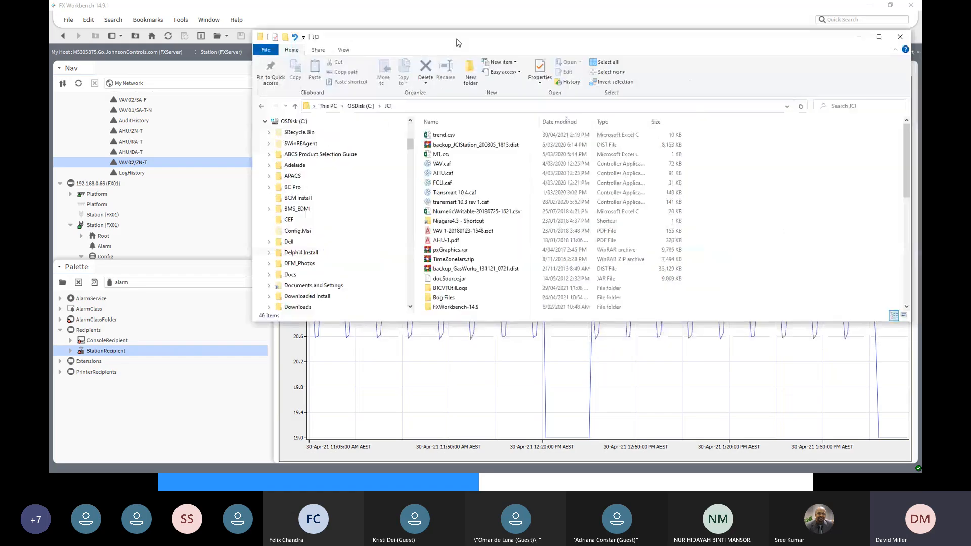
pyautogui.click(439, 137)
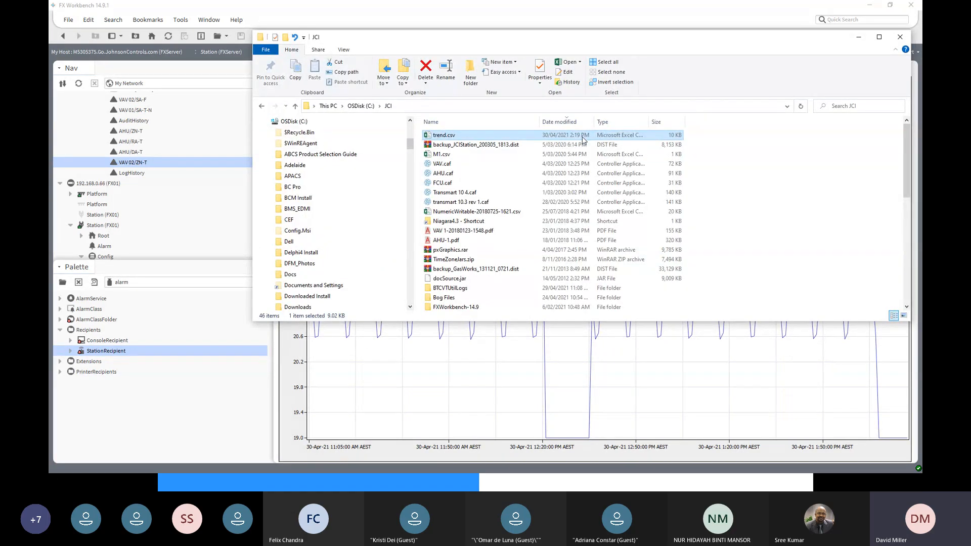
pyautogui.doubleClick(443, 138)
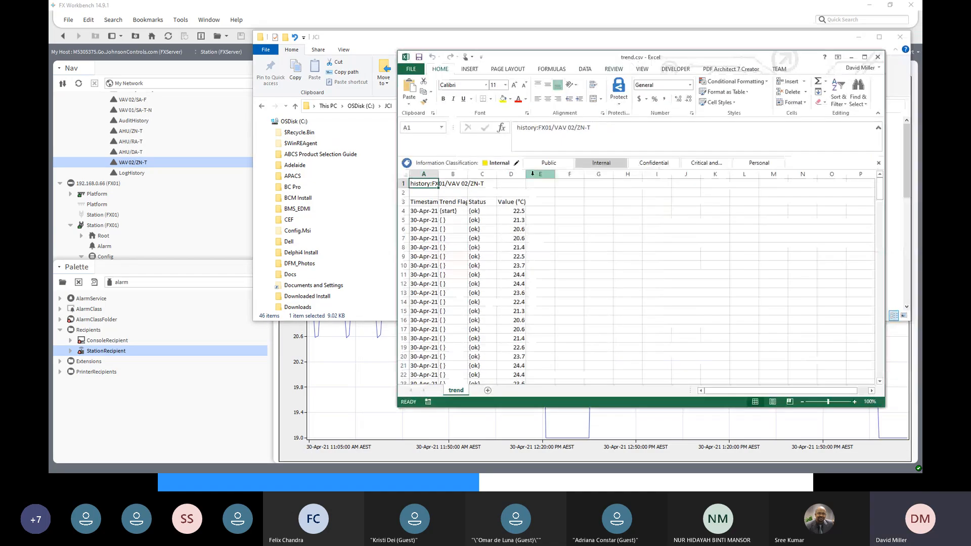
# - Fit the Timestamp column to review the exported trend records, and close the spreadsheet without saving along with the JCI folder window
pyautogui.doubleClick(438, 174)
pyautogui.click(454, 212)
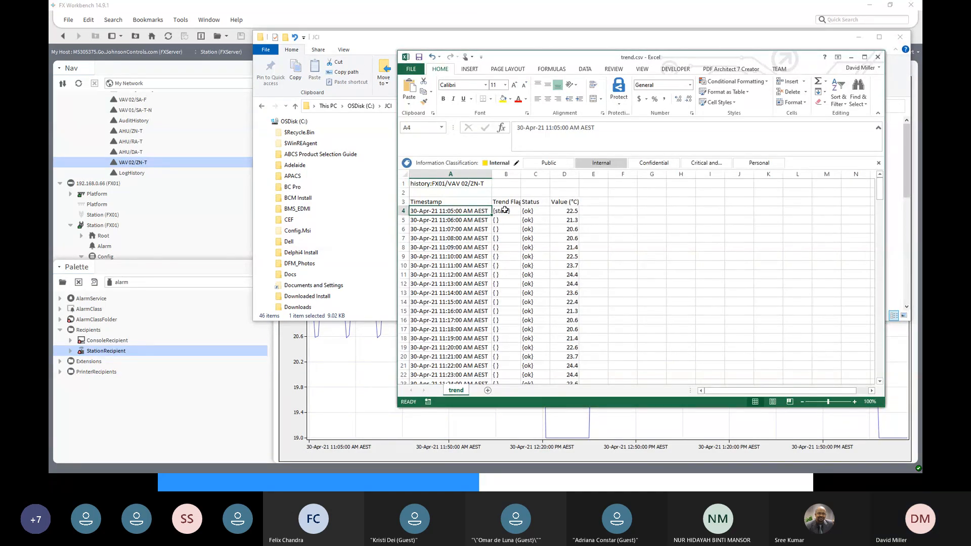
pyautogui.click(535, 210)
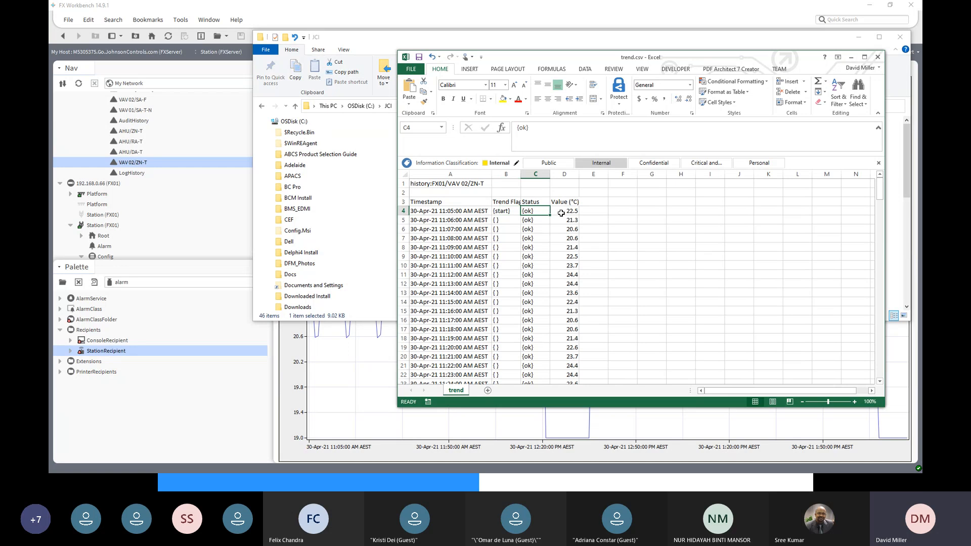
pyautogui.click(562, 211)
pyautogui.scroll(-3, 632, 248)
pyautogui.scroll(-20, 632, 249)
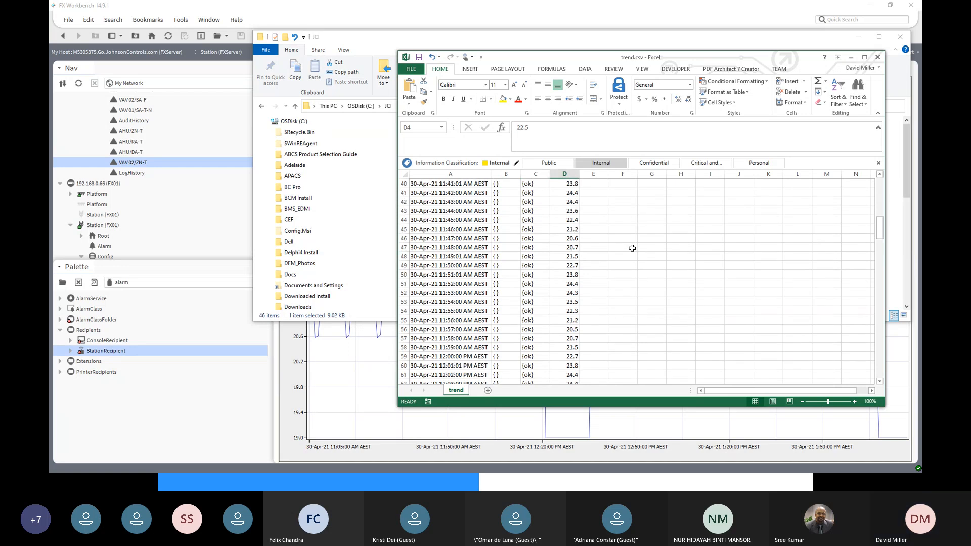
pyautogui.scroll(-20, 632, 248)
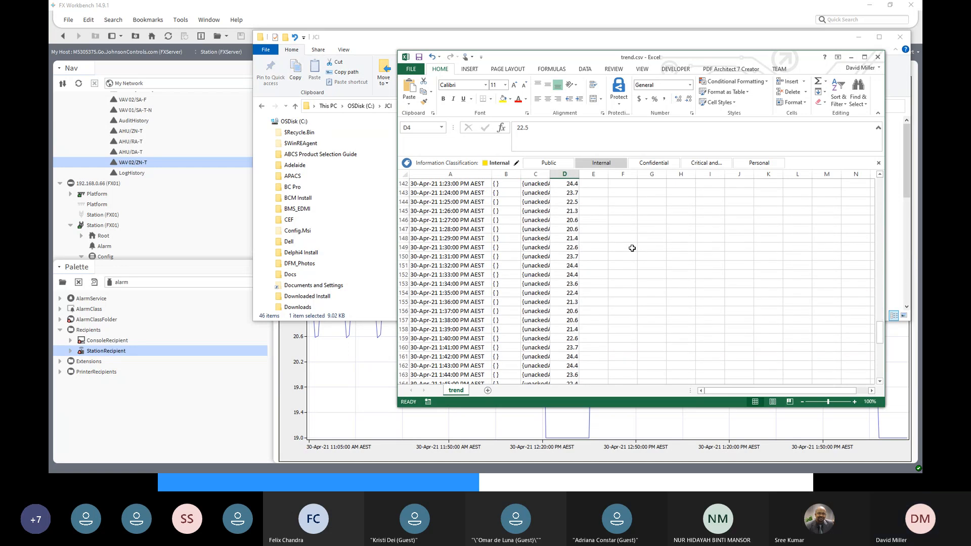
pyautogui.scroll(20, 632, 249)
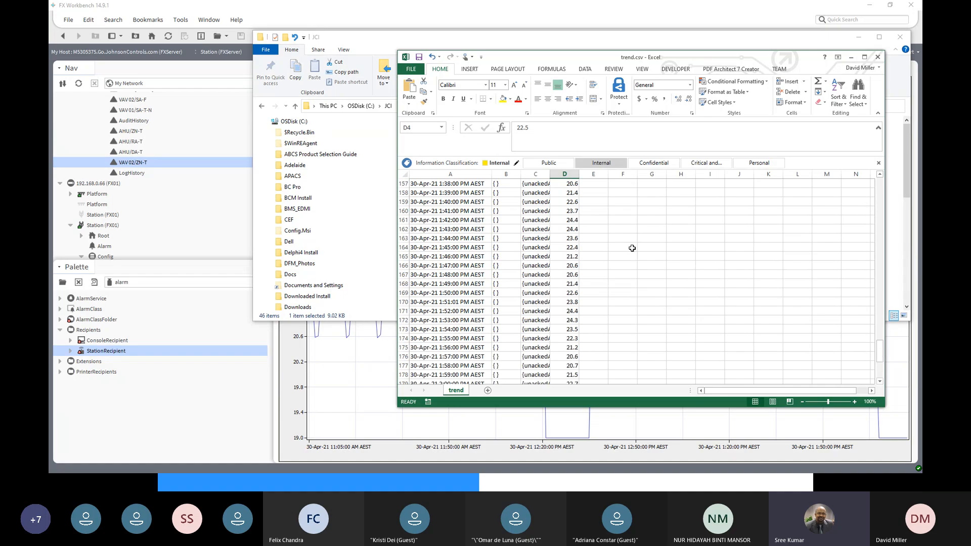
pyautogui.click(878, 57)
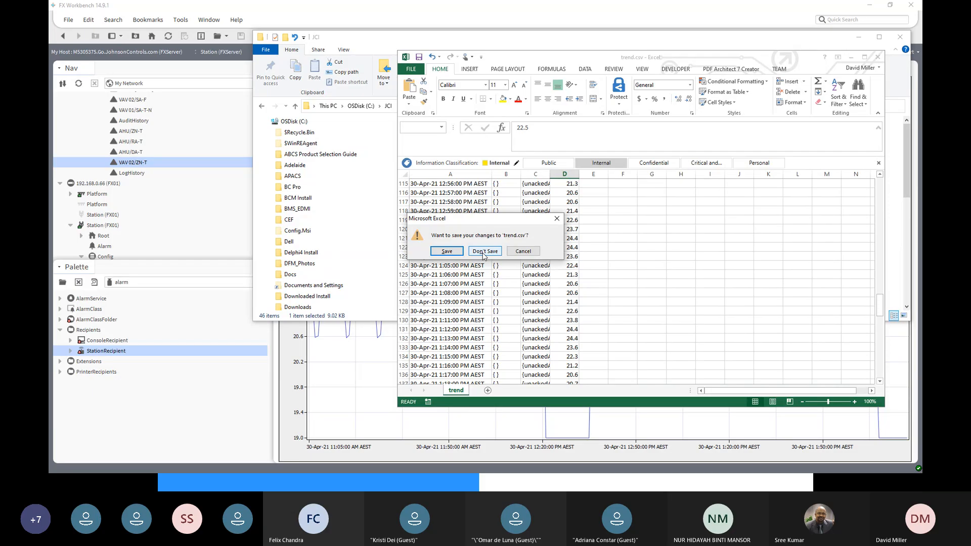
pyautogui.click(483, 251)
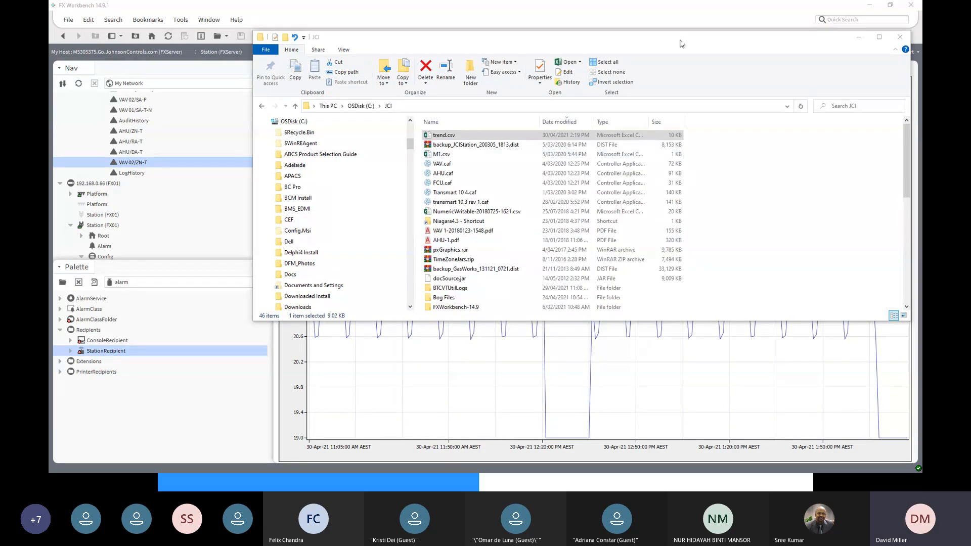
pyautogui.click(900, 37)
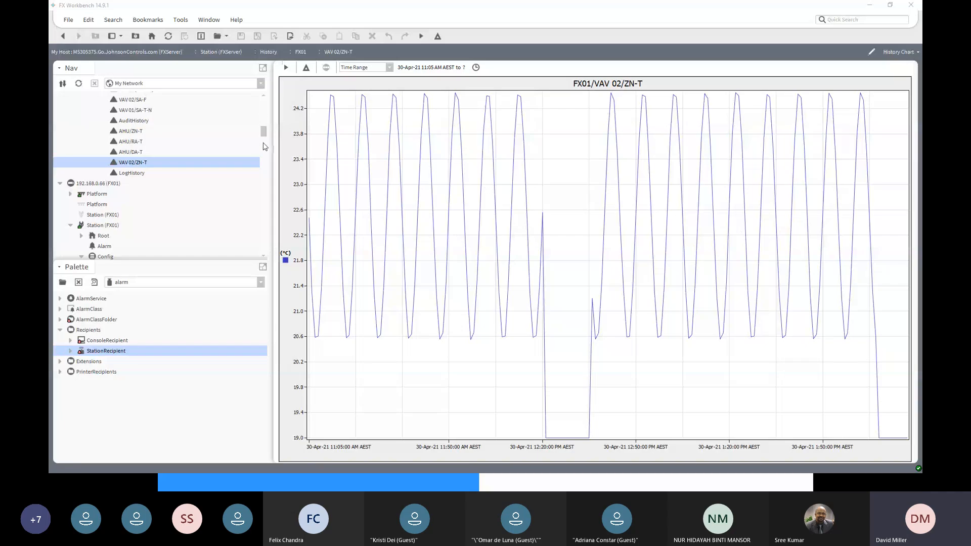
# - Open FXServer's History Chart Builder and add FX01's VAV 01/ZN-T history to the current charts
pyautogui.moveTo(264, 134); pyautogui.dragTo(264, 130)
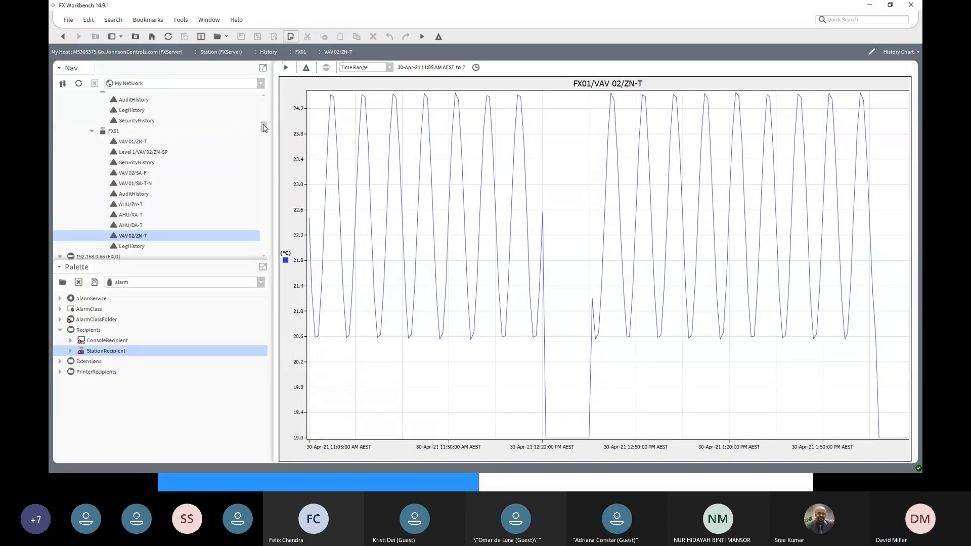
pyautogui.moveTo(264, 128); pyautogui.dragTo(263, 125)
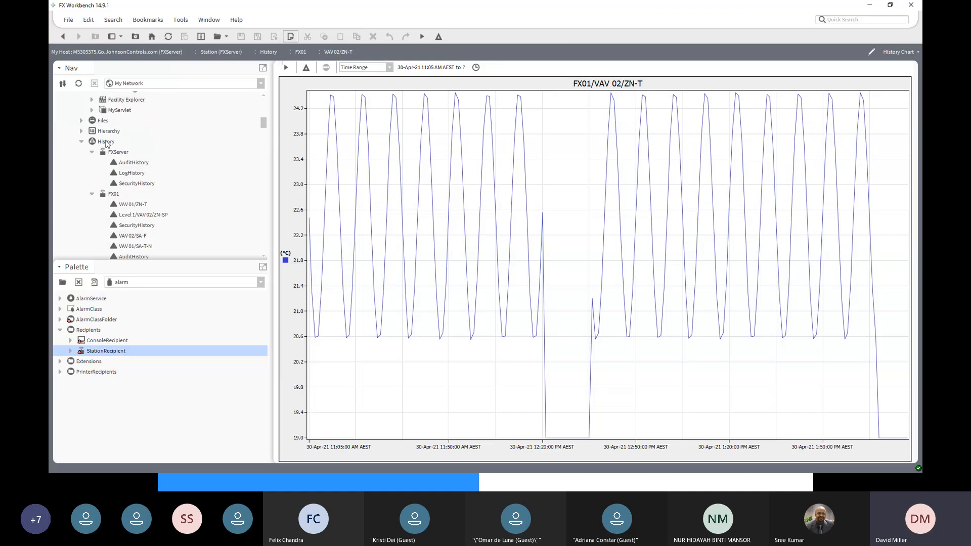
pyautogui.doubleClick(105, 142)
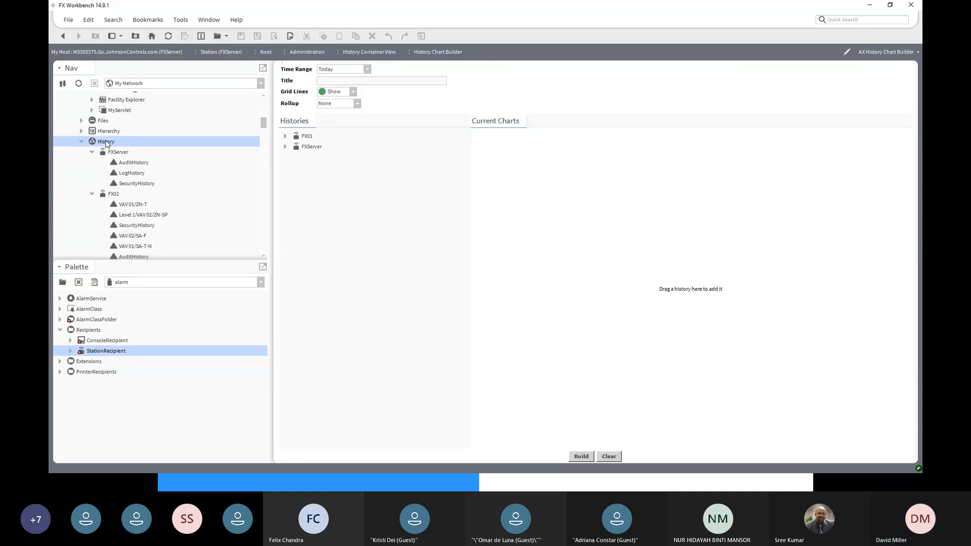
pyautogui.click(285, 136)
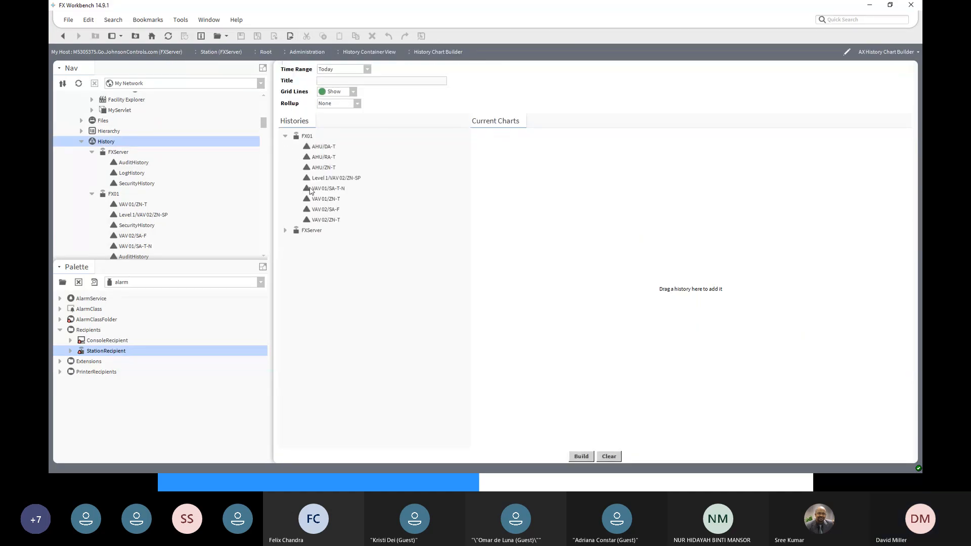
pyautogui.click(320, 200)
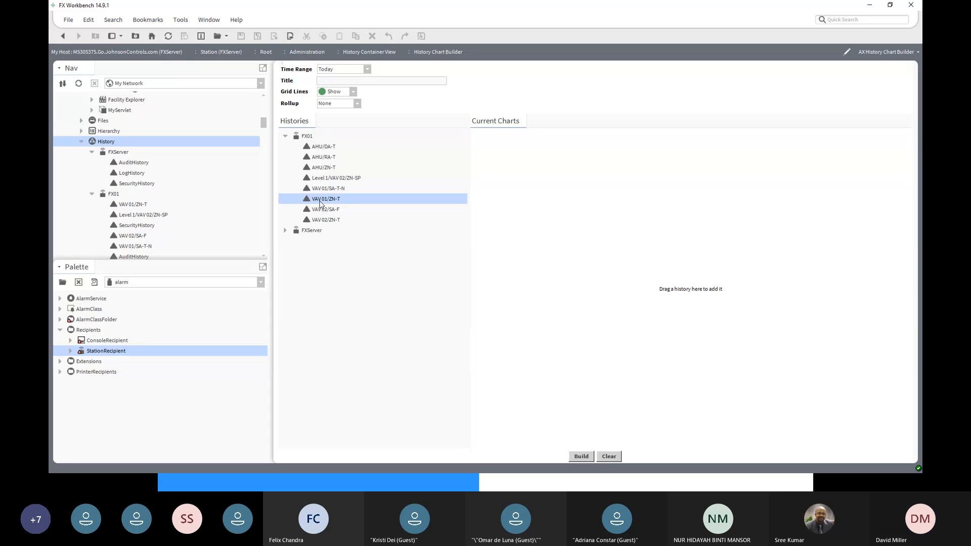
pyautogui.doubleClick(320, 202)
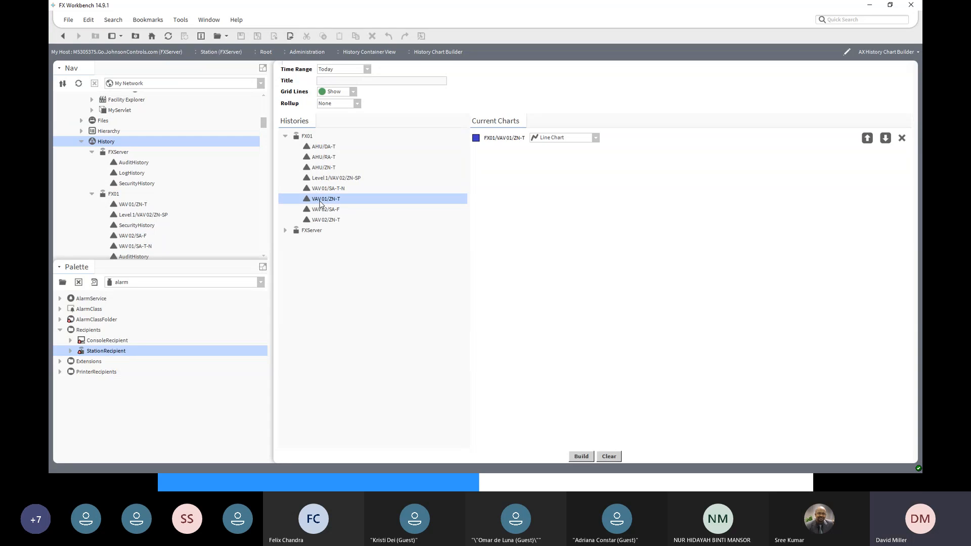
# - Add FX01's VAV 02/ZN-T history to the current charts and build the combined line chart
pyautogui.doubleClick(324, 221)
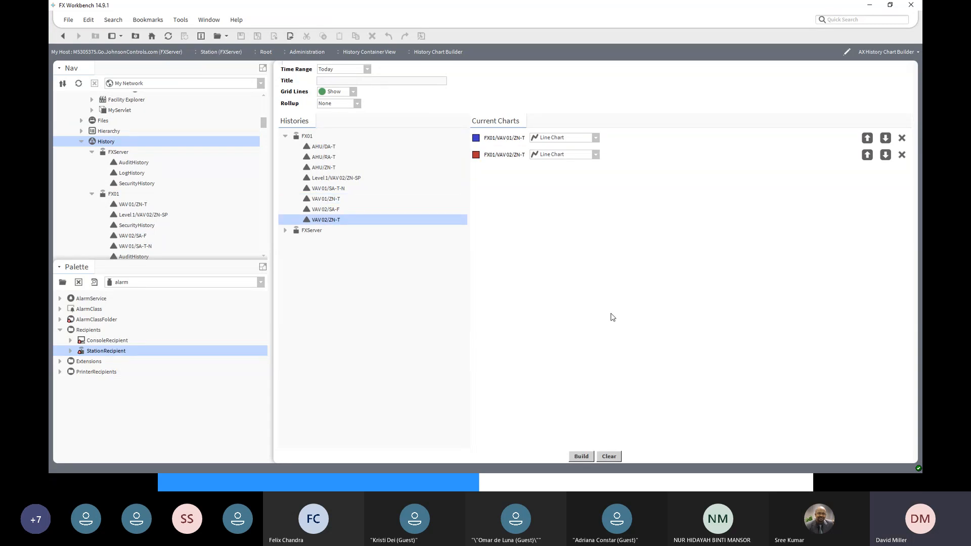
pyautogui.click(585, 457)
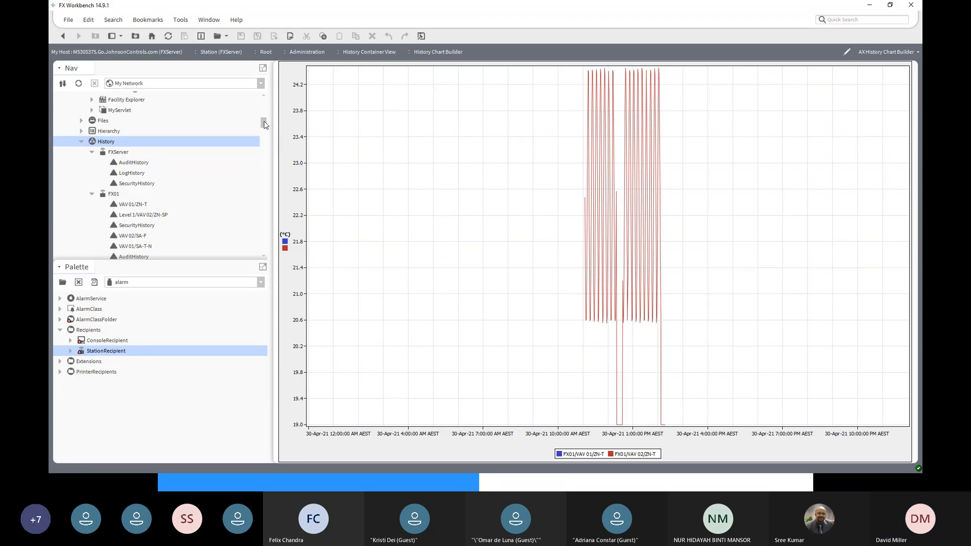
# - Open the Niagara History Import Manager for FX01's Histories under FXServer's Niagara Network
pyautogui.scroll(-3, 264, 125)
pyautogui.moveTo(264, 128); pyautogui.dragTo(262, 112)
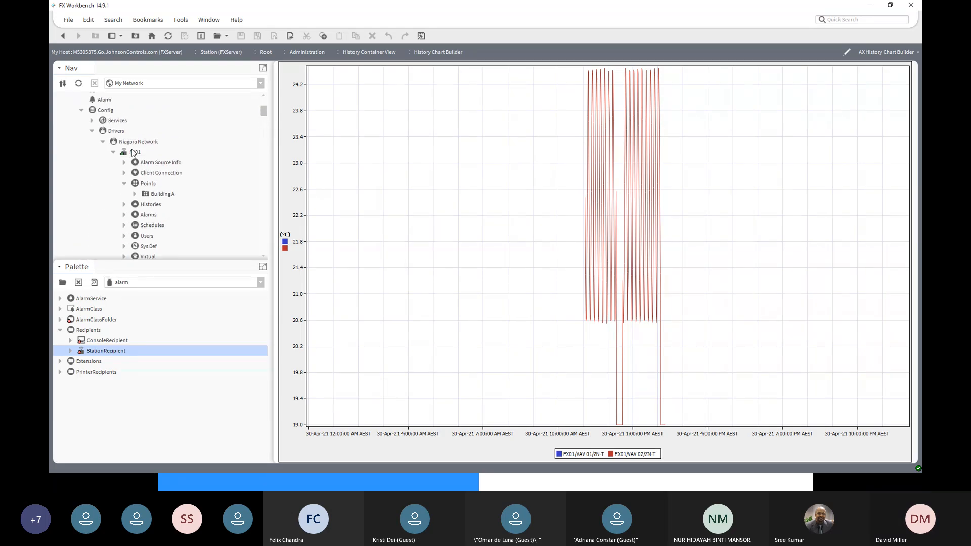
pyautogui.scroll(-1, 149, 212)
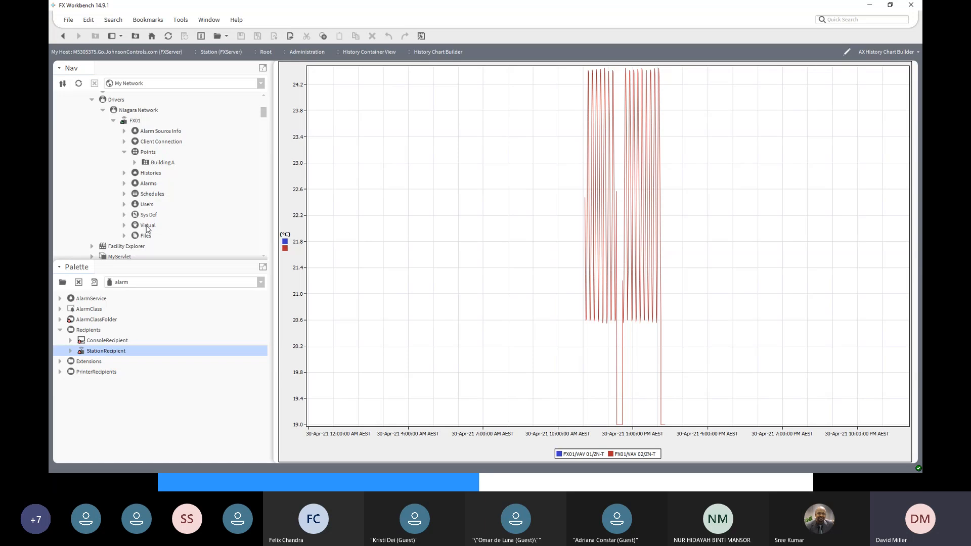
pyautogui.scroll(4, 143, 183)
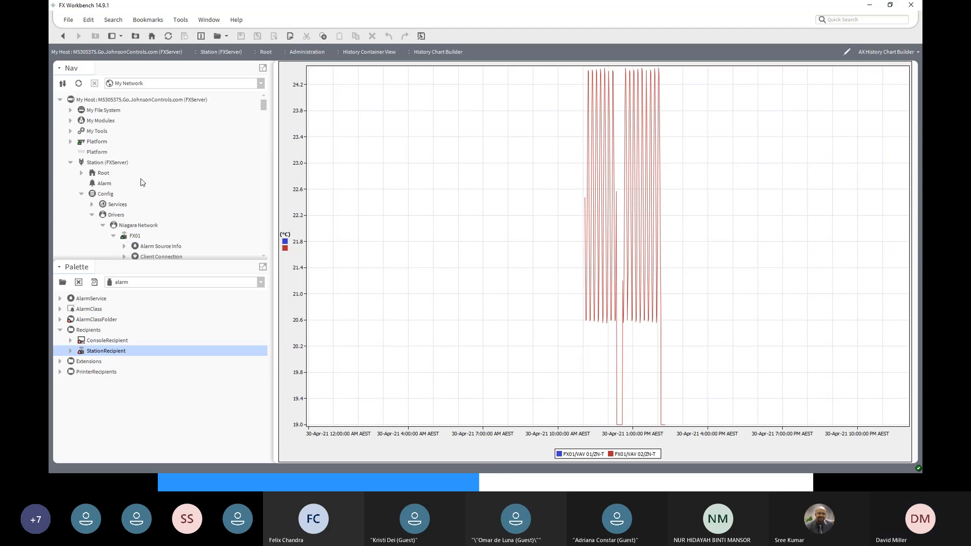
pyautogui.scroll(-1, 142, 183)
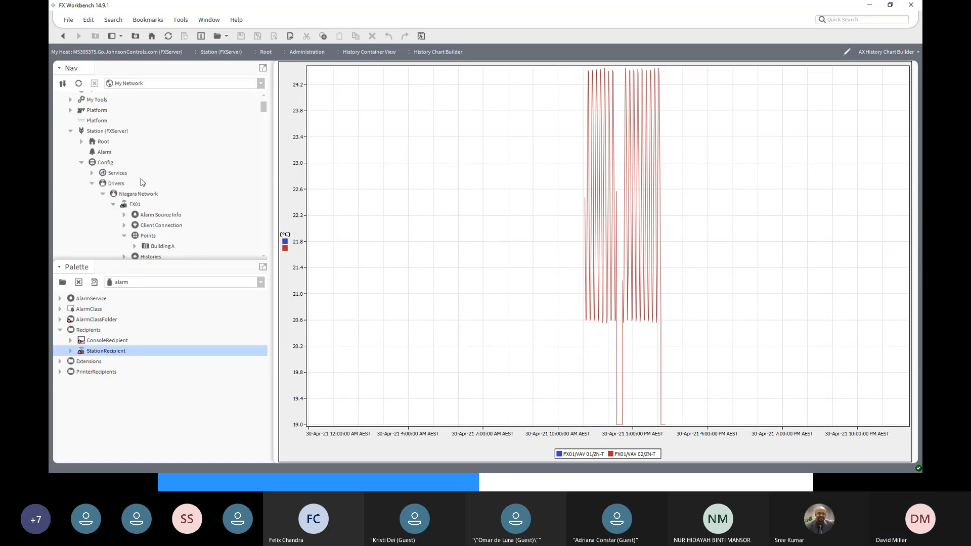
pyautogui.scroll(-1, 142, 183)
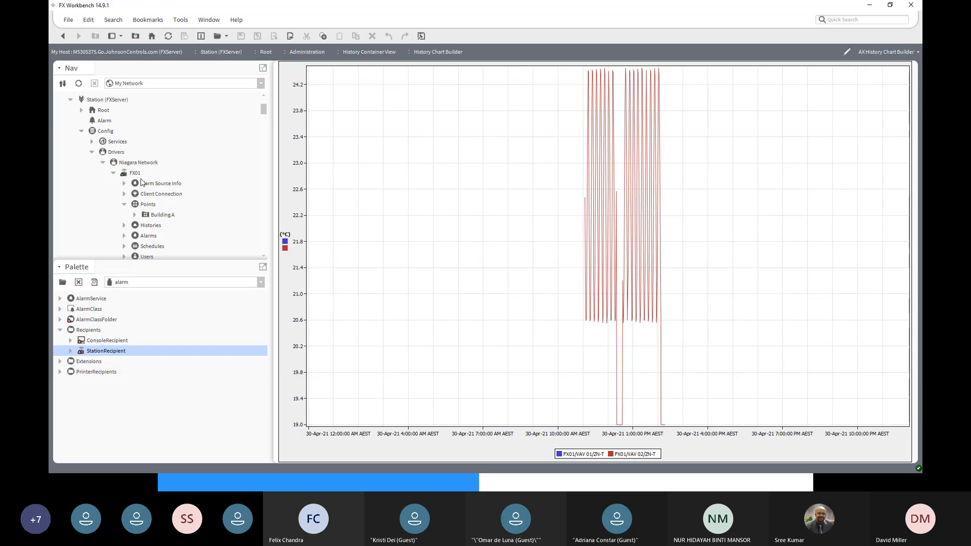
pyautogui.click(125, 226)
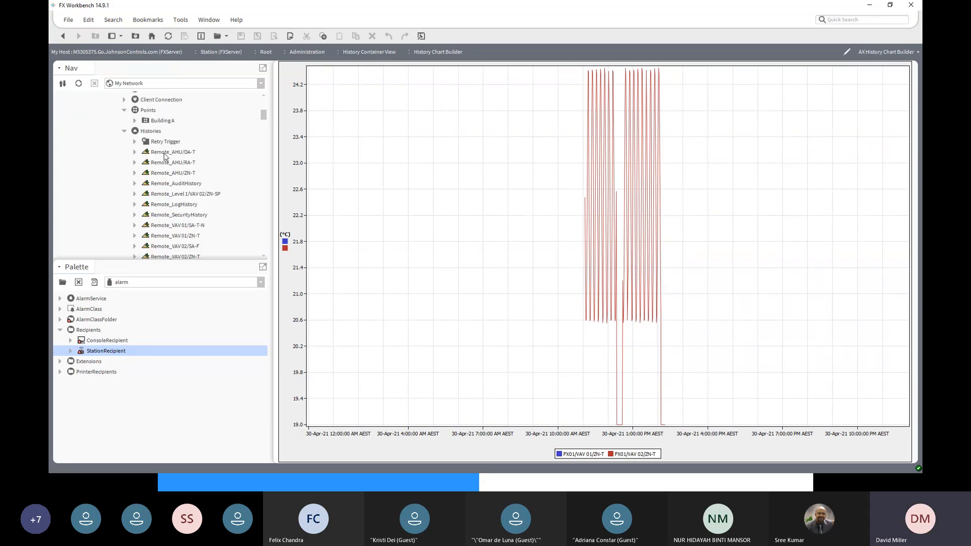
pyautogui.doubleClick(152, 133)
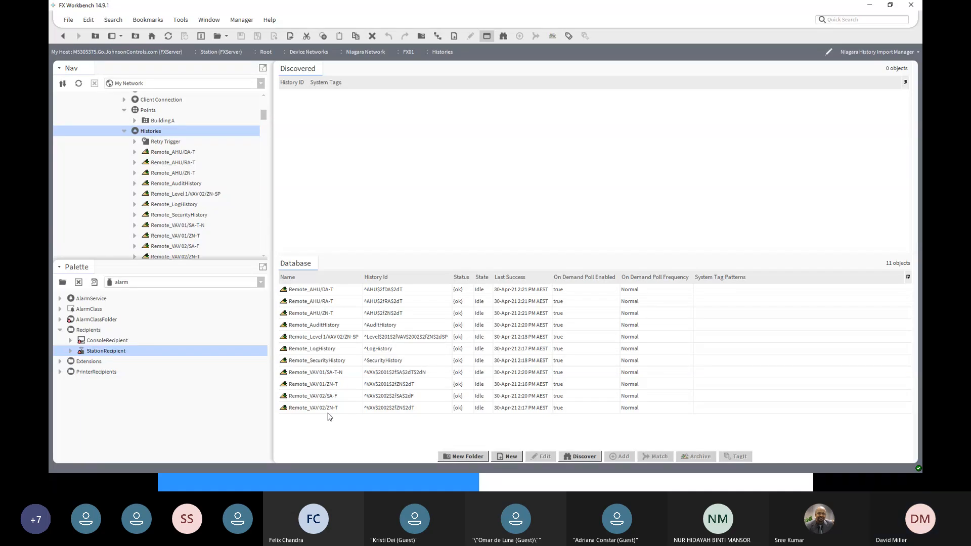
# - Manually run the history import for Remote_VAV 01/ZN-T and return to the history chart
pyautogui.click(326, 385)
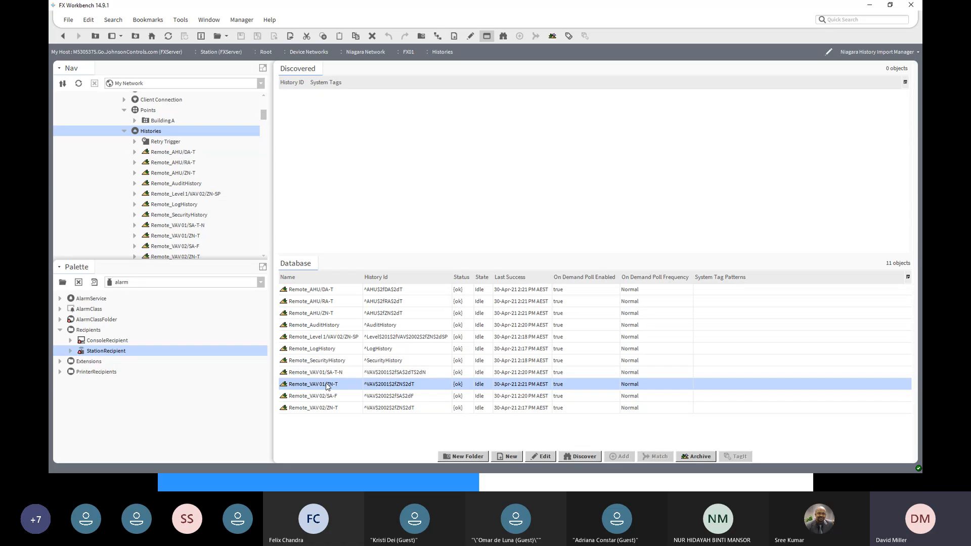
pyautogui.rightClick(327, 386)
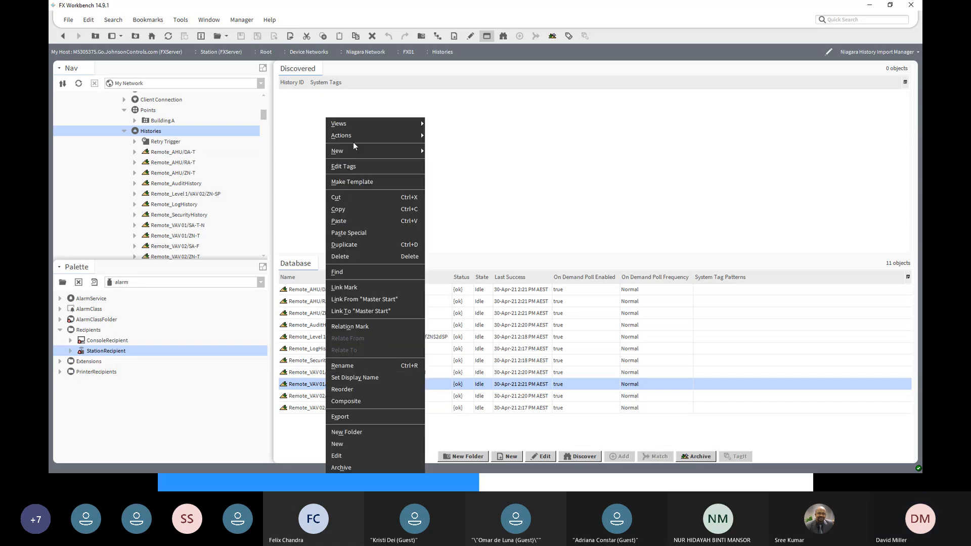
pyautogui.moveTo(354, 136)
pyautogui.click(447, 142)
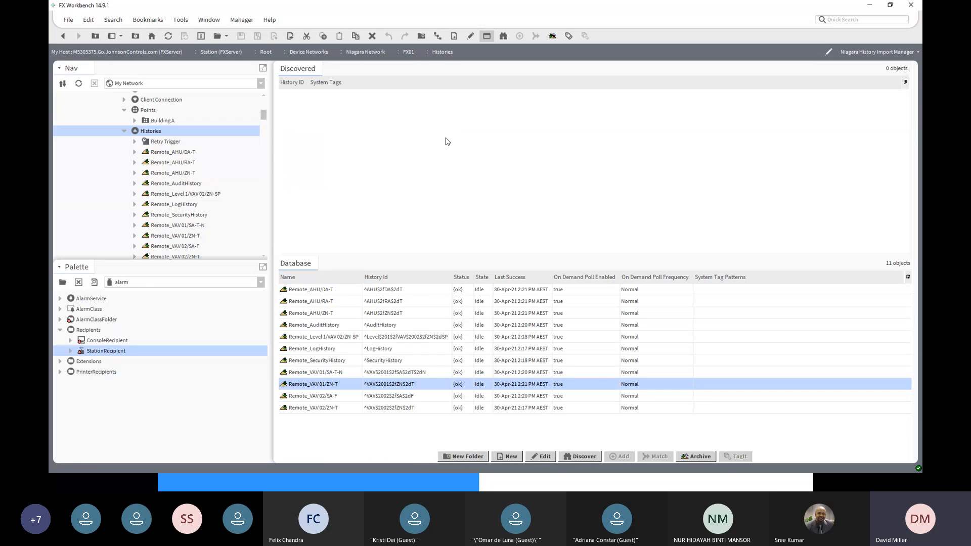
pyautogui.click(68, 43)
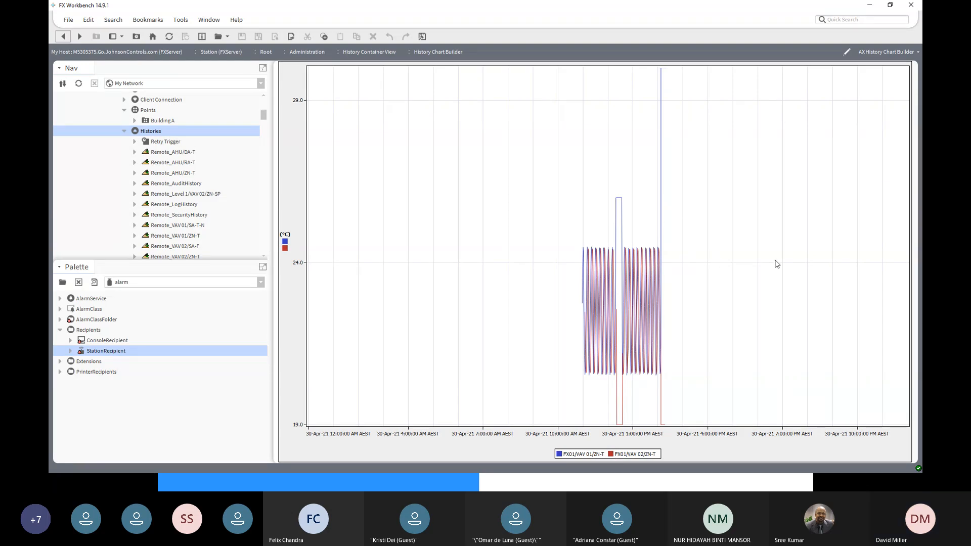
pyautogui.moveTo(777, 264)
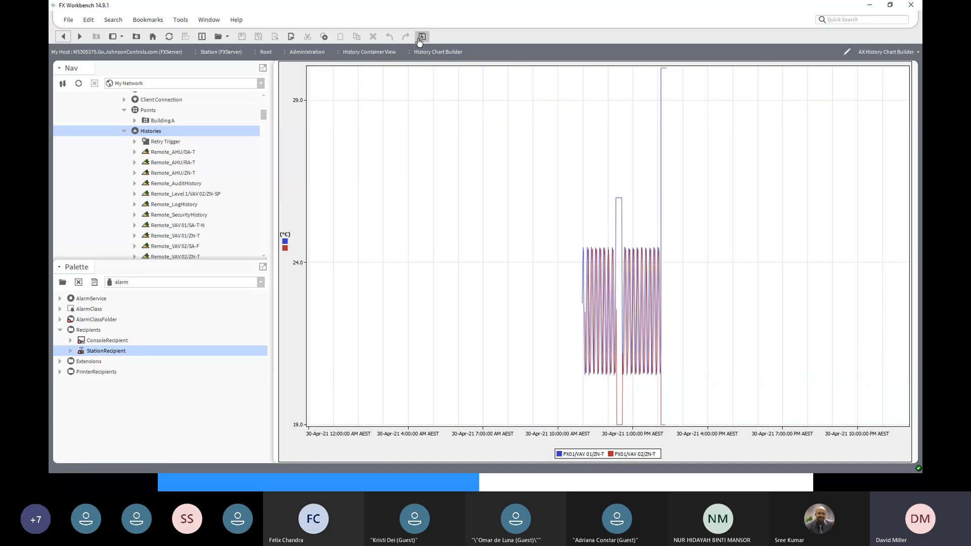
# - Try to export the chart with History Chart To Pdf, saving it to trend.csv in the C:/JCI folder
pyautogui.click(291, 37)
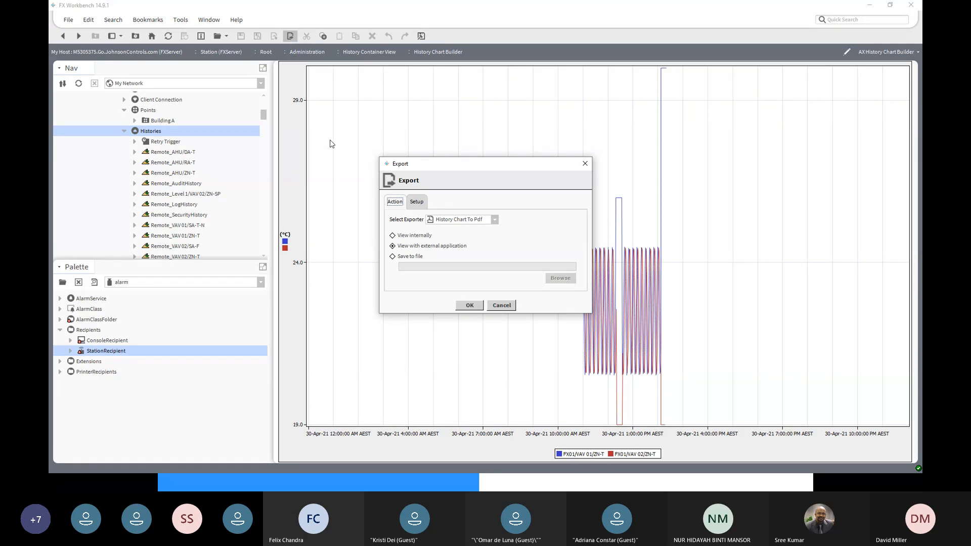
pyautogui.click(393, 256)
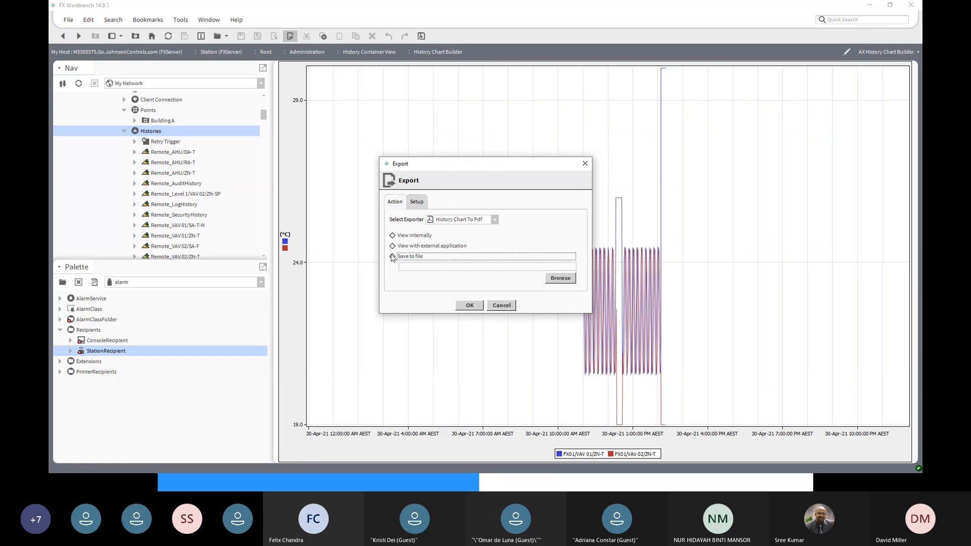
pyautogui.click(553, 280)
pyautogui.doubleClick(424, 212)
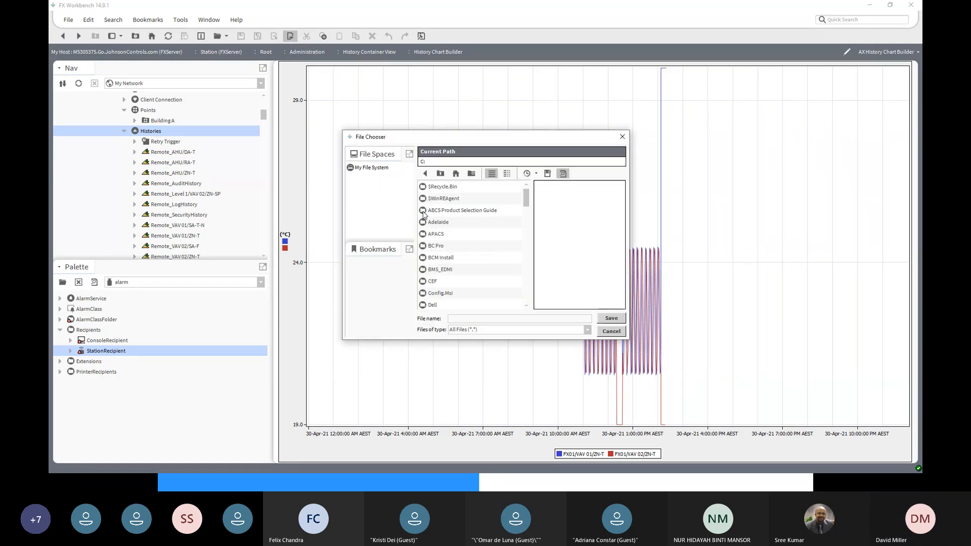
pyautogui.scroll(-4, 445, 273)
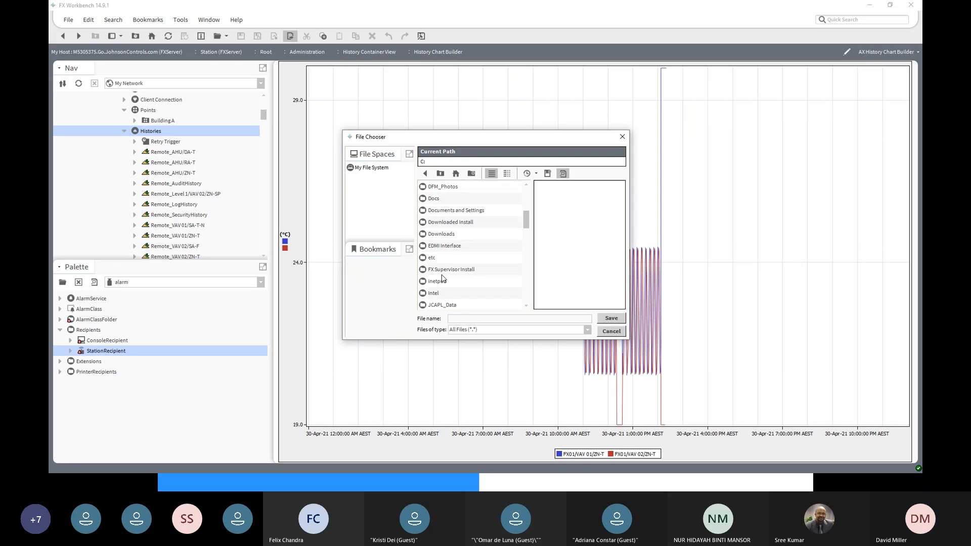
pyautogui.scroll(-2, 443, 277)
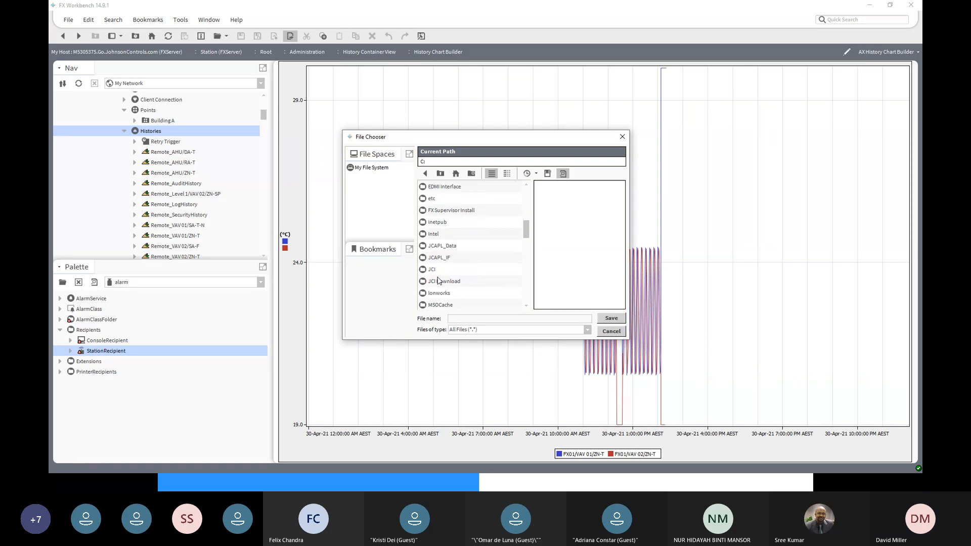
pyautogui.doubleClick(436, 272)
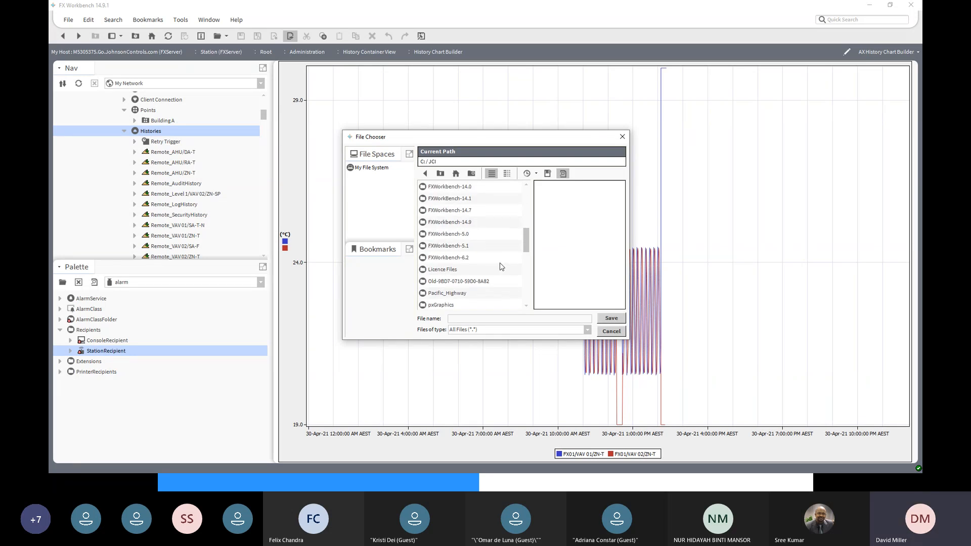
pyautogui.scroll(6, 502, 266)
pyautogui.scroll(-8, 504, 255)
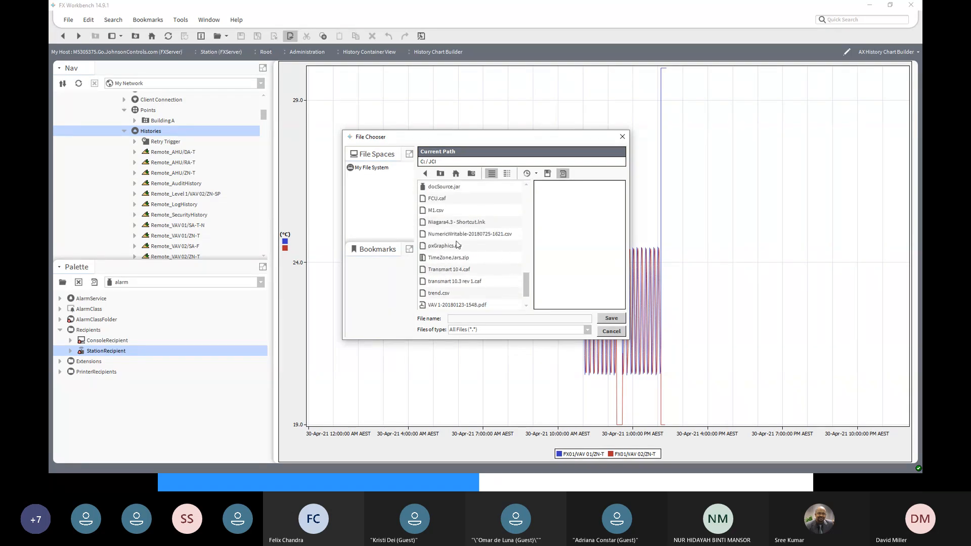
pyautogui.click(446, 299)
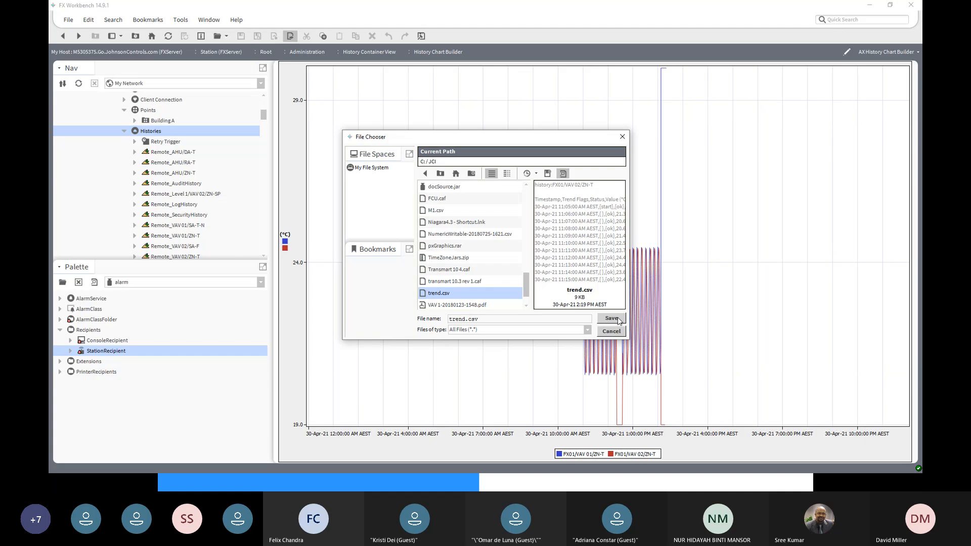
pyautogui.click(612, 318)
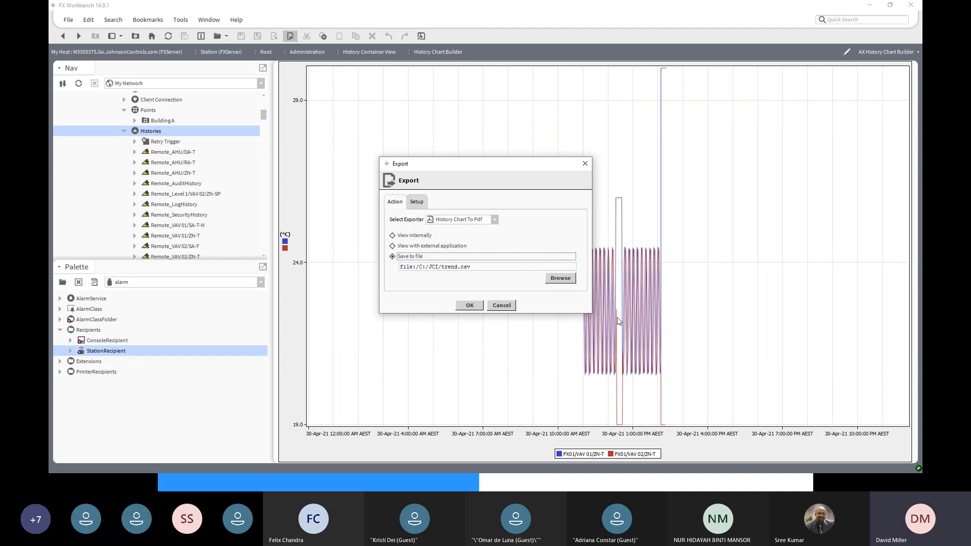
pyautogui.click(474, 307)
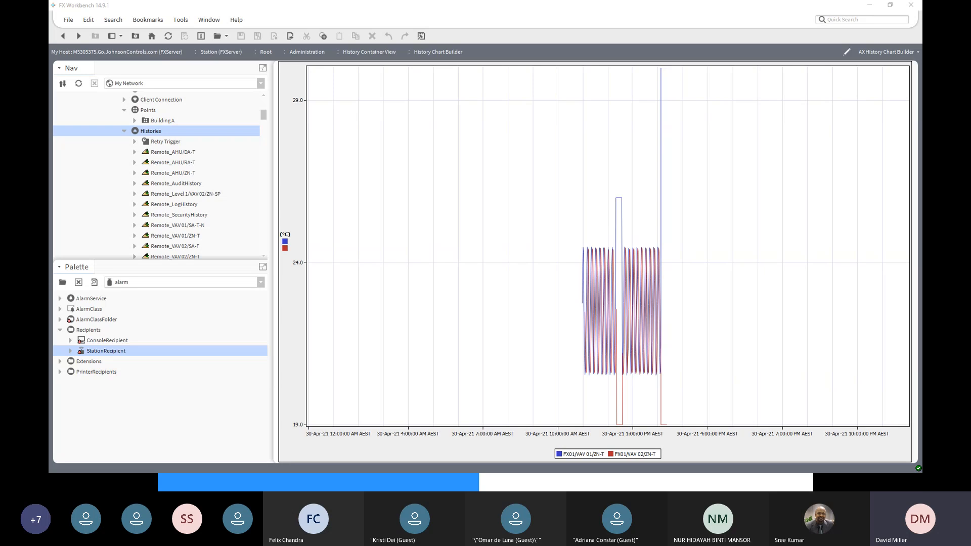
# - Set up a new History Chart To Pdf export that saves to file, and check its page size settings
pyautogui.click(289, 36)
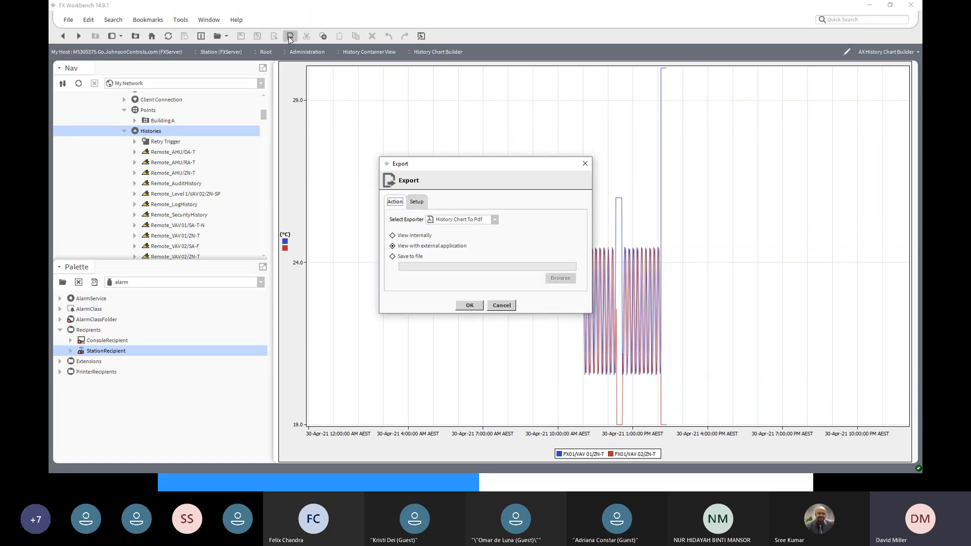
pyautogui.click(404, 258)
pyautogui.click(415, 203)
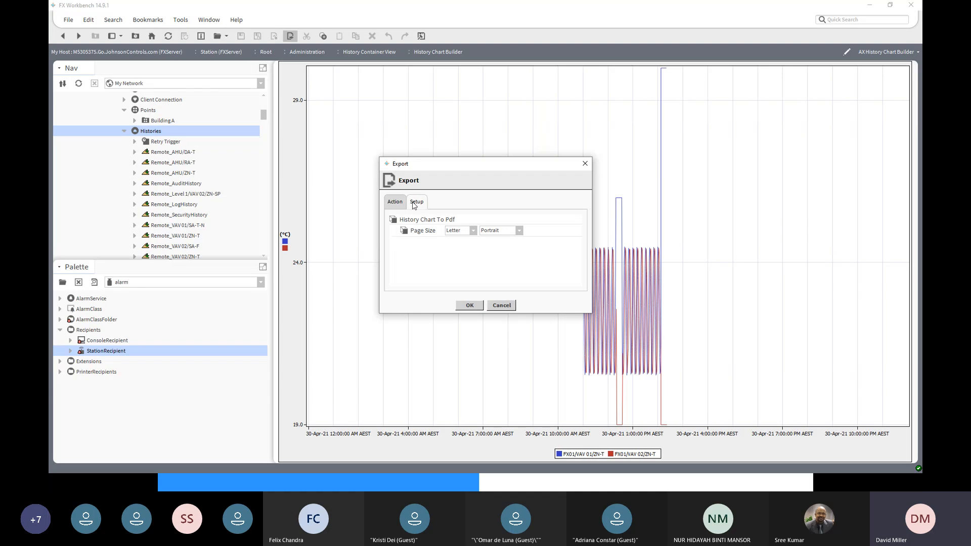
pyautogui.click(403, 206)
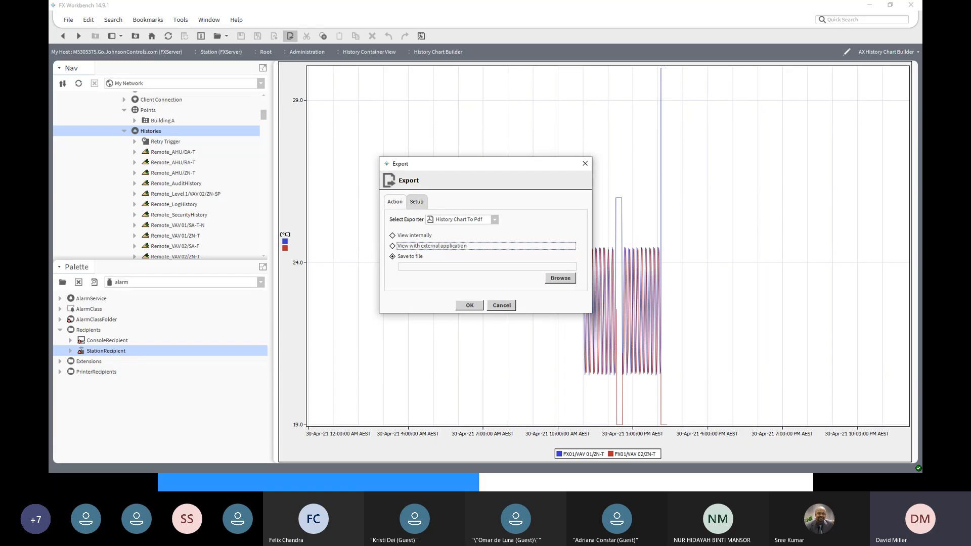
# - Set the chart export's destination file to trend01.csv in the C:/JCI folder
pyautogui.click(560, 278)
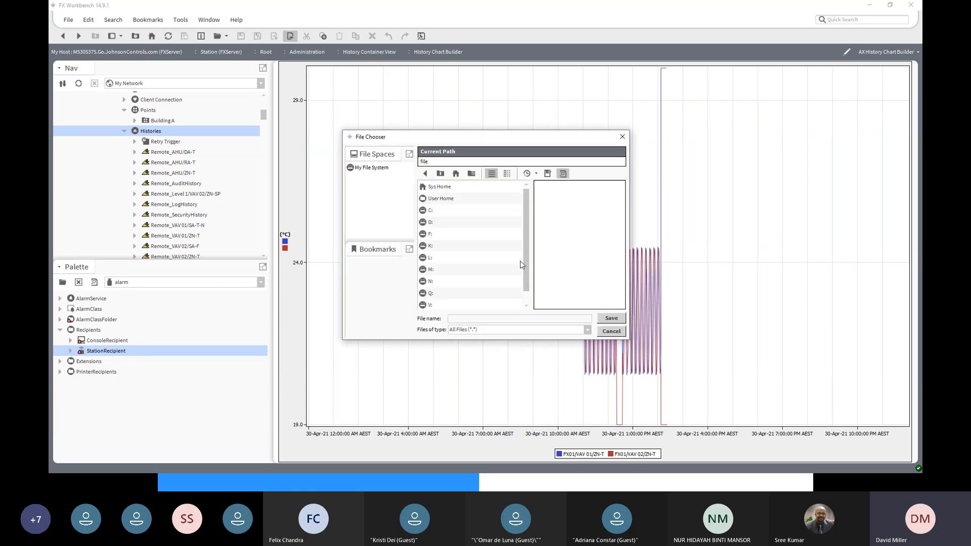
pyautogui.doubleClick(427, 210)
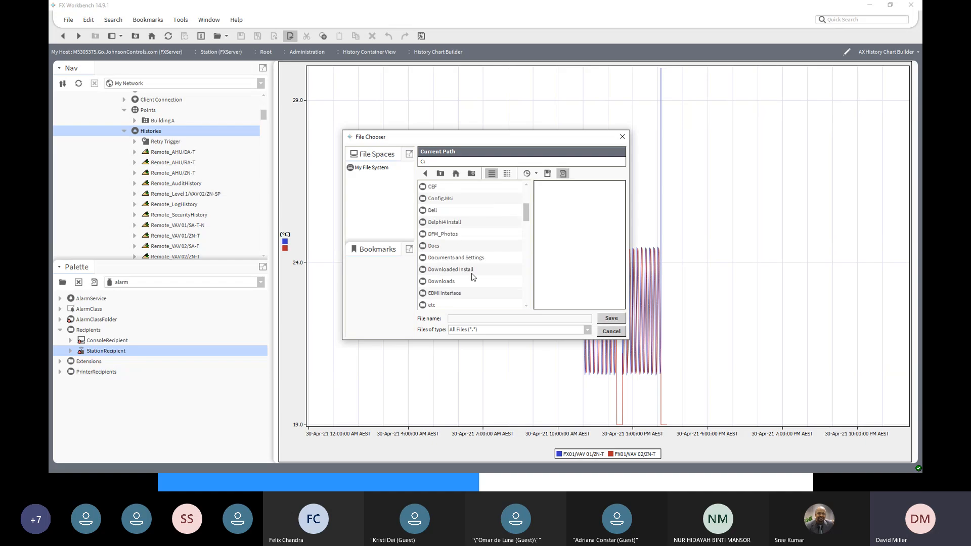
pyautogui.scroll(-5, 473, 277)
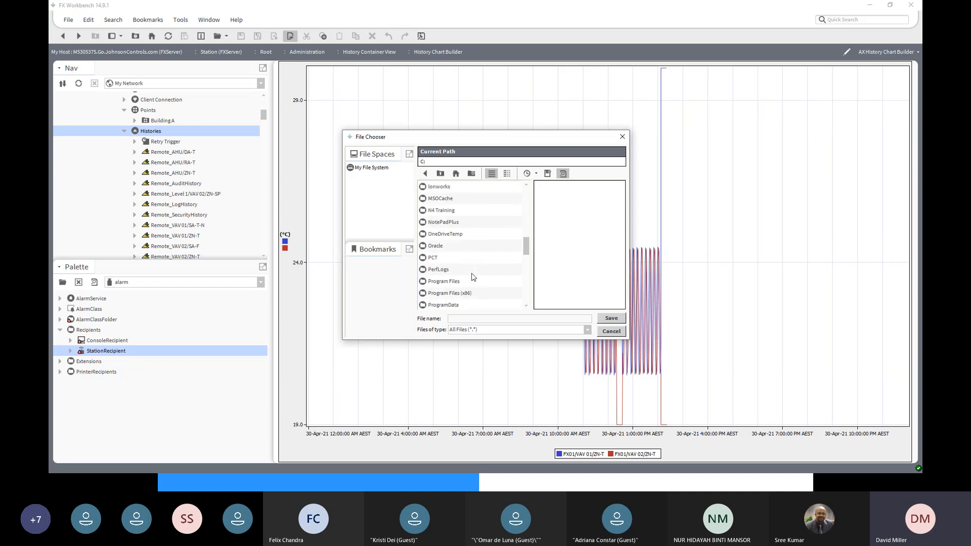
pyautogui.scroll(3, 473, 277)
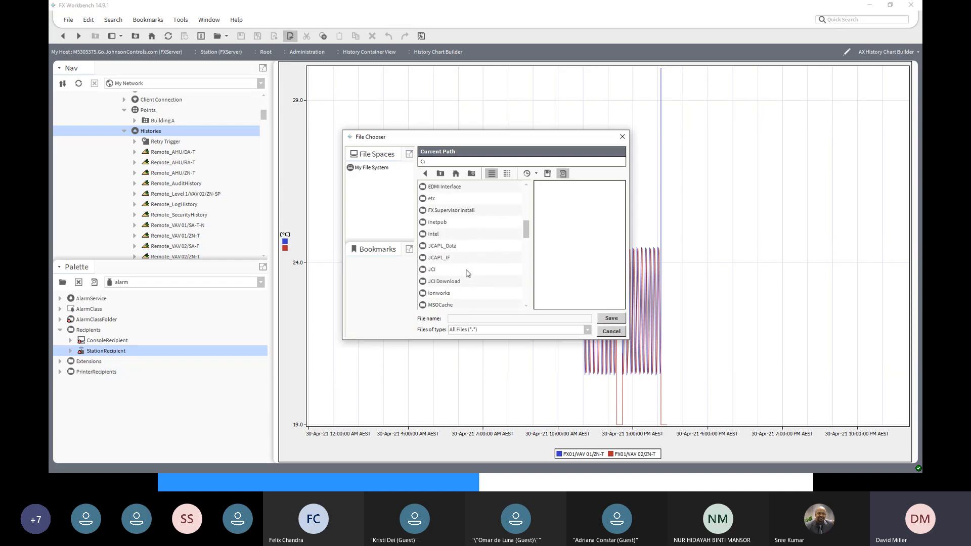
pyautogui.doubleClick(437, 271)
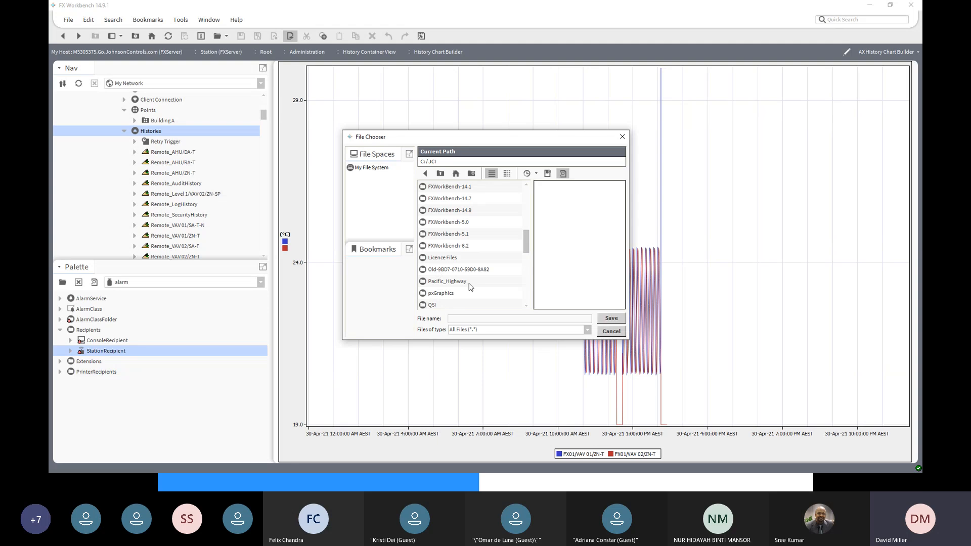
pyautogui.scroll(2, 470, 287)
pyautogui.scroll(-4, 470, 285)
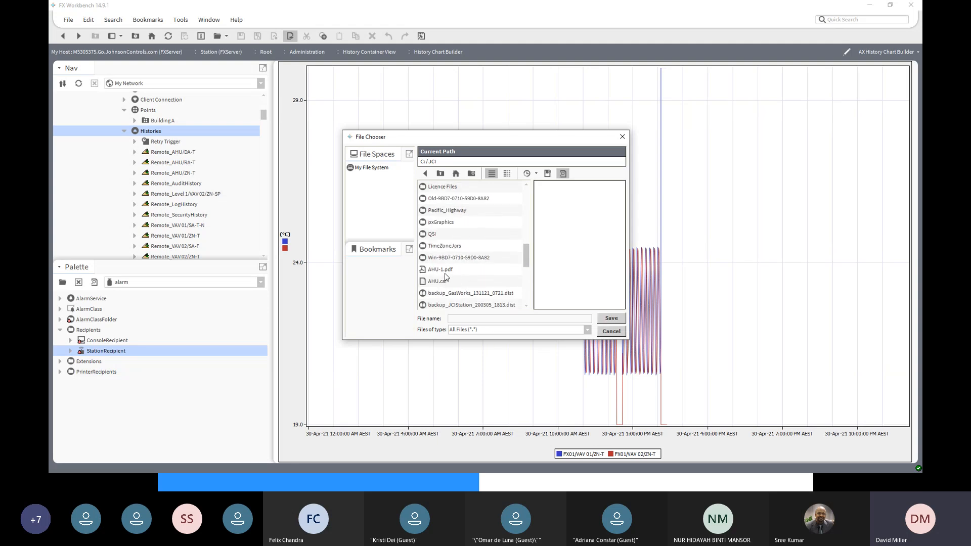
pyautogui.scroll(-3, 445, 274)
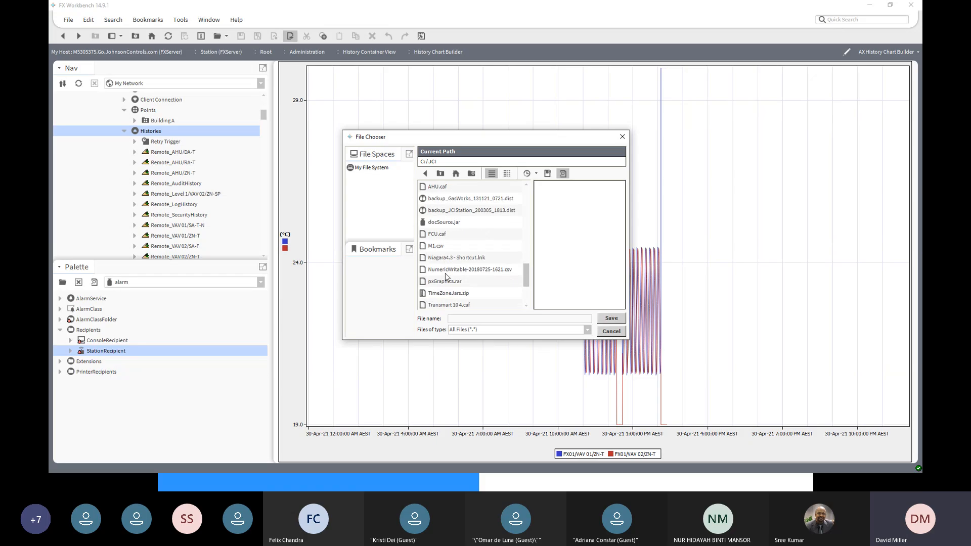
pyautogui.scroll(-1, 446, 276)
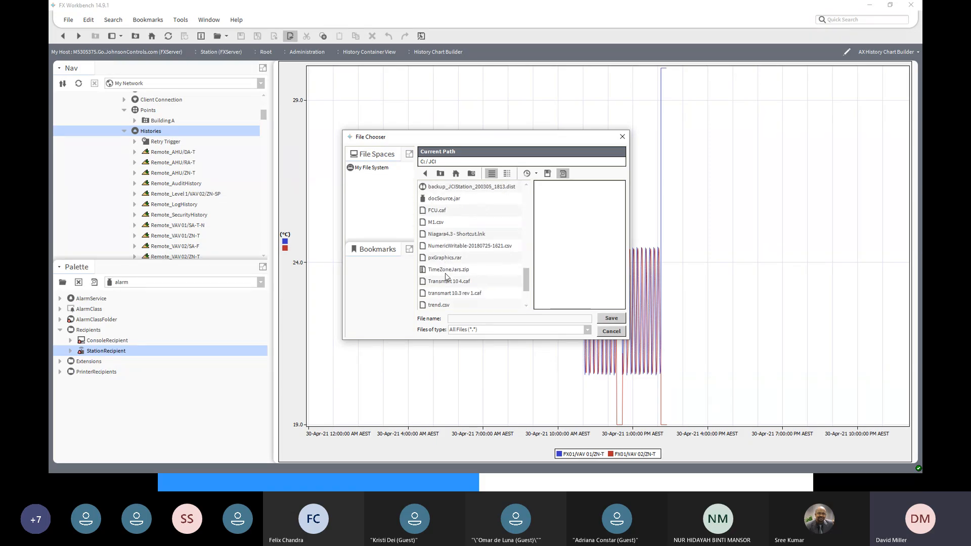
pyautogui.click(440, 305)
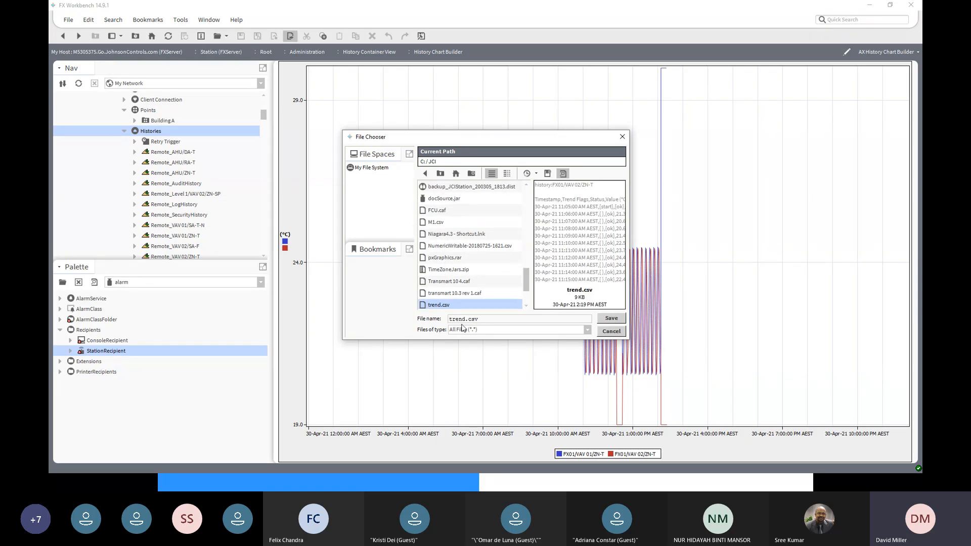
pyautogui.click(465, 320)
pyautogui.write('01')
pyautogui.click(611, 318)
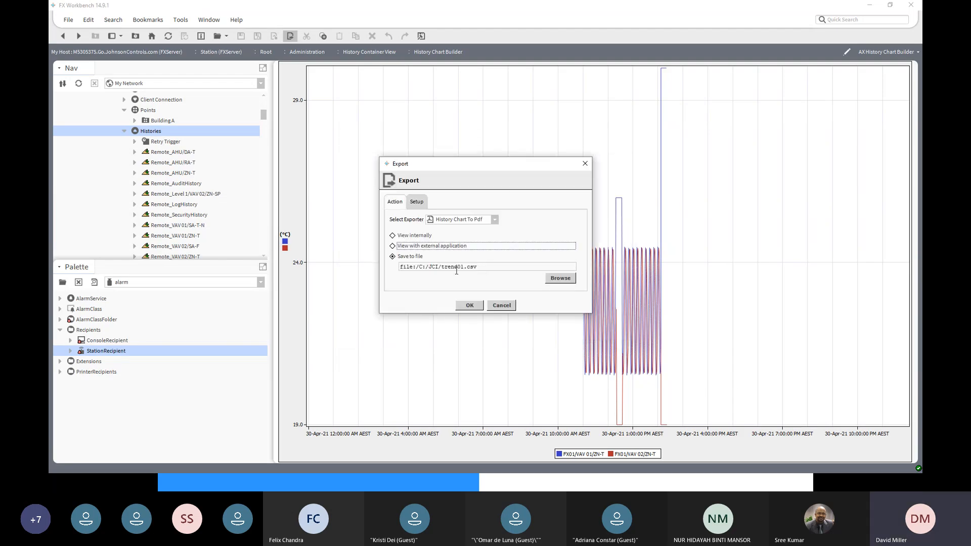
# - Check which exporter types are available for the history chart and cancel the export
pyautogui.click(496, 224)
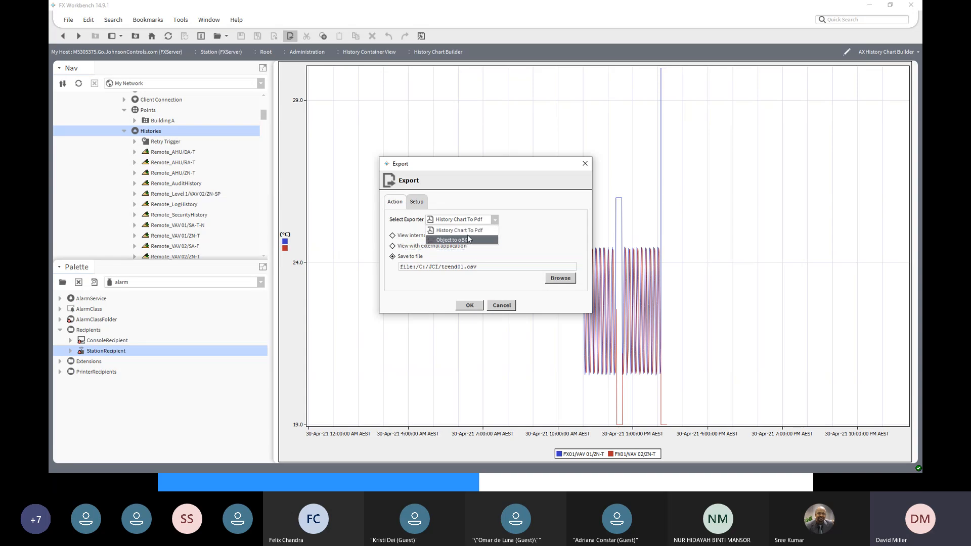
pyautogui.click(490, 218)
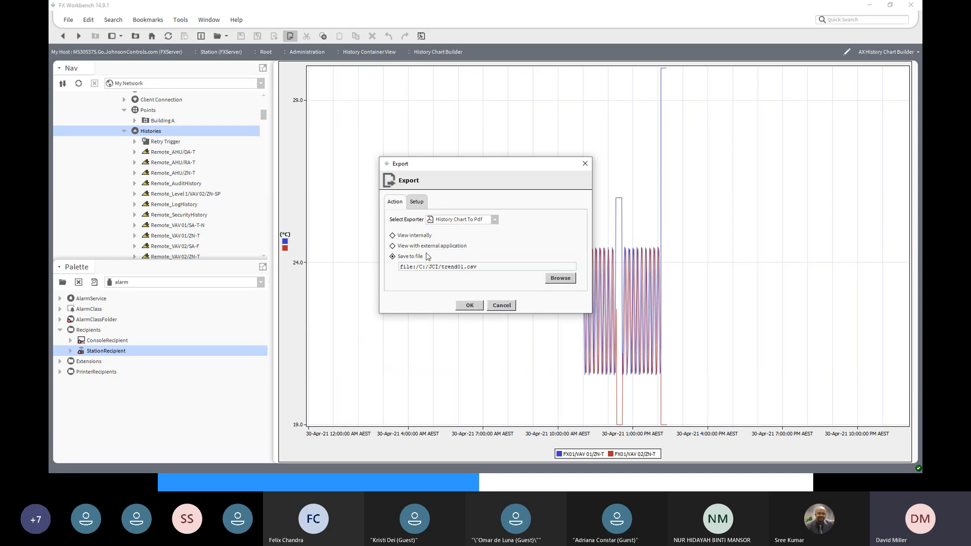
pyautogui.click(494, 221)
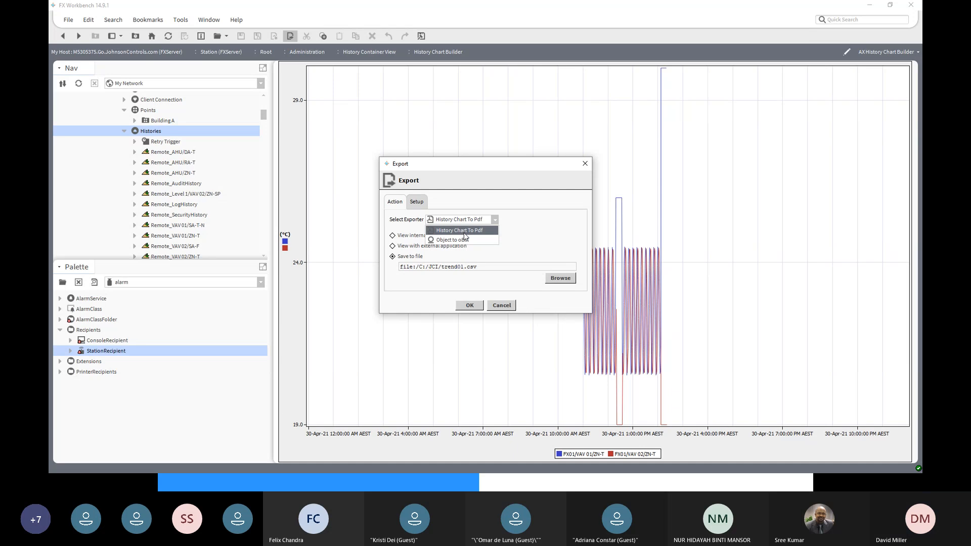
pyautogui.click(503, 307)
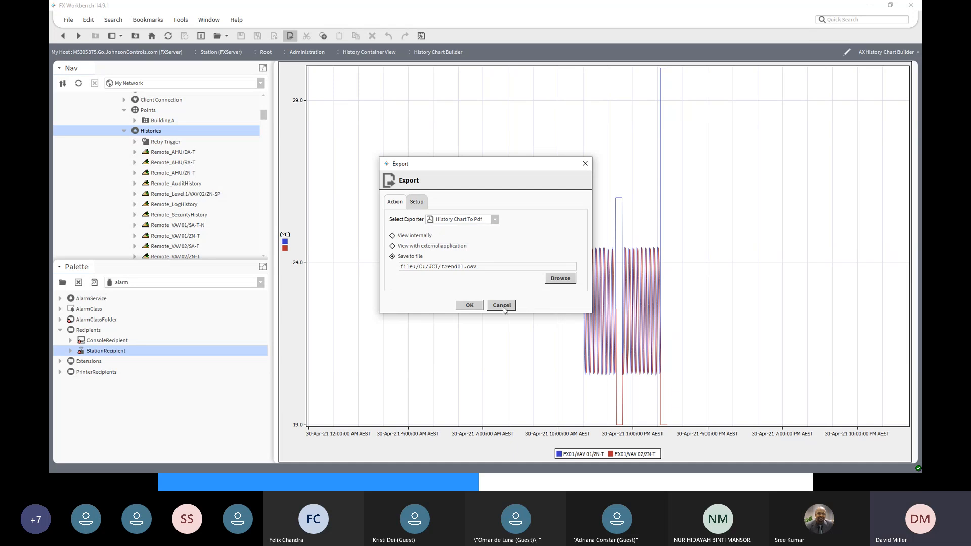
pyautogui.click(503, 307)
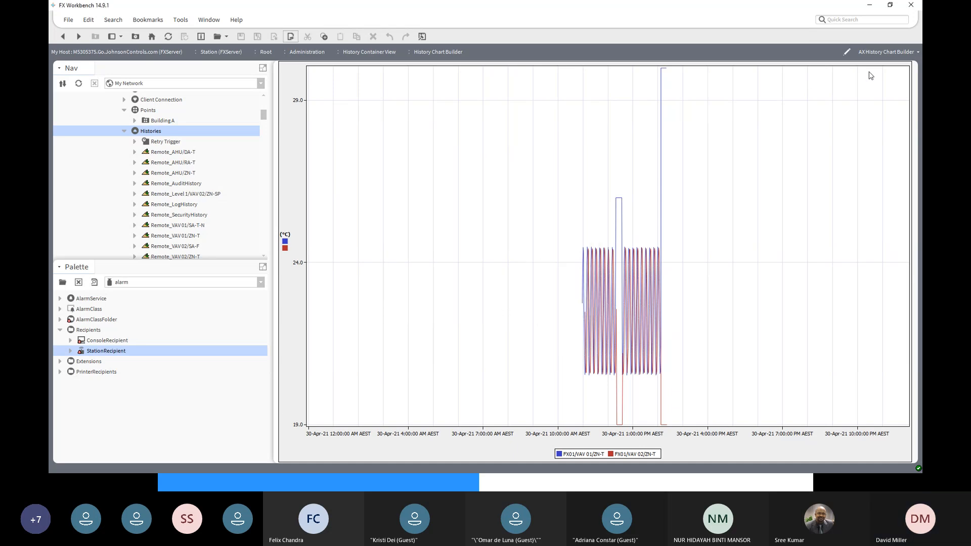
pyautogui.click(911, 52)
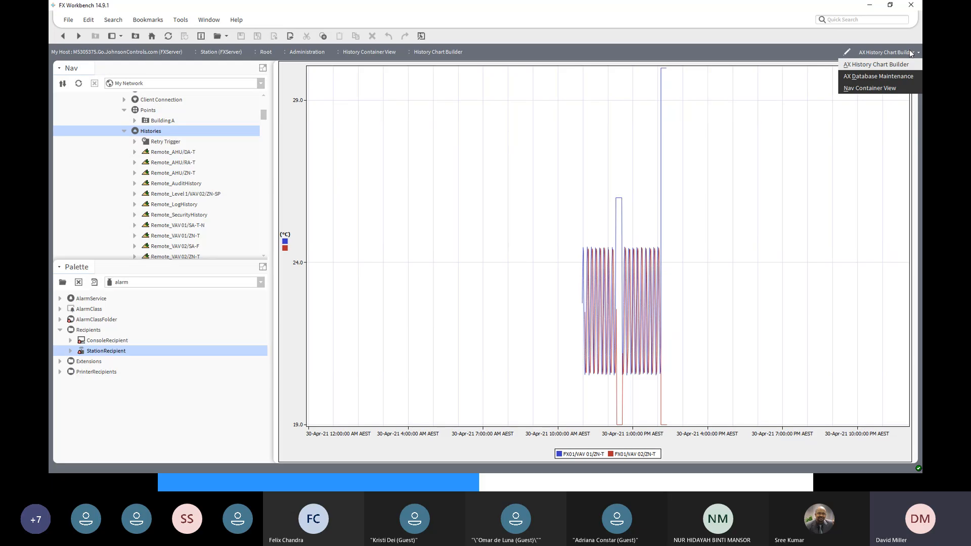
pyautogui.click(726, 167)
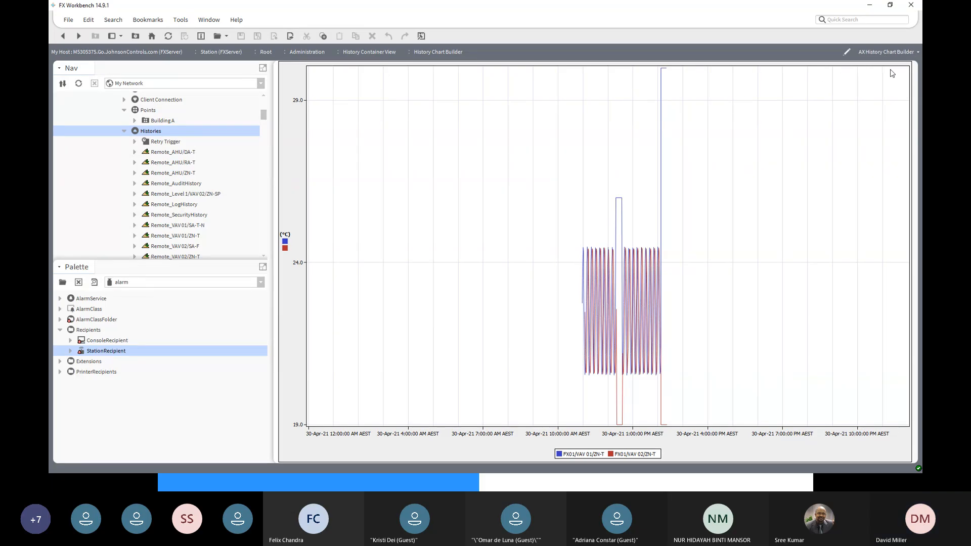
pyautogui.click(910, 53)
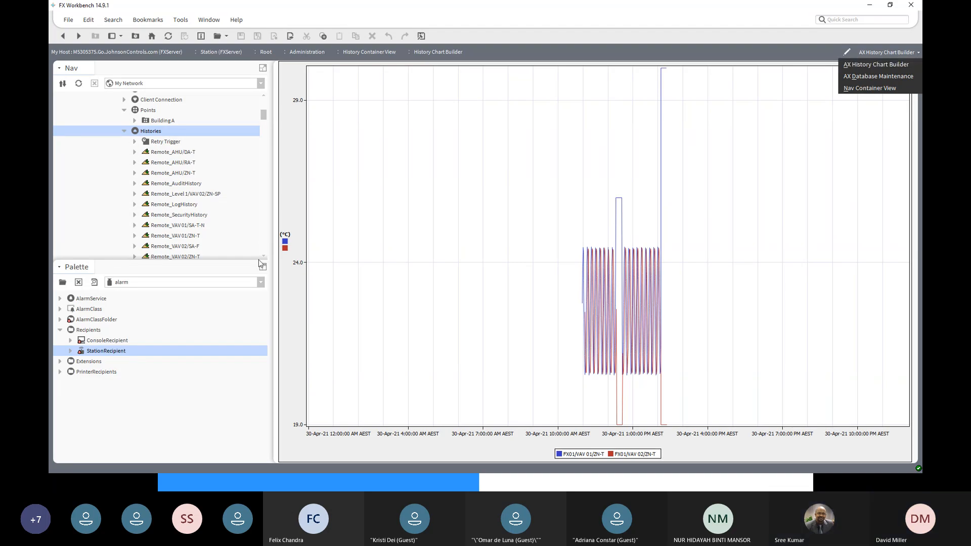
pyautogui.scroll(-1, 155, 212)
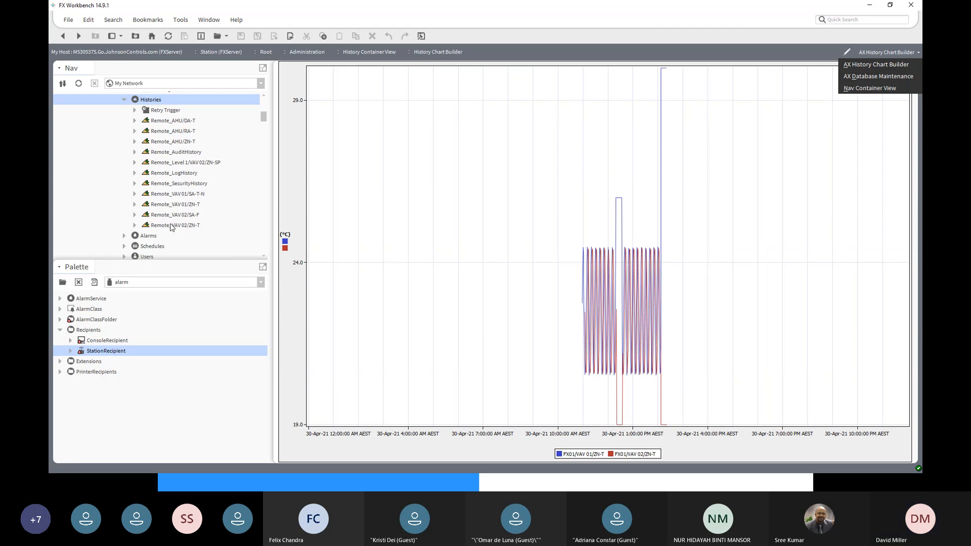
pyautogui.click(171, 225)
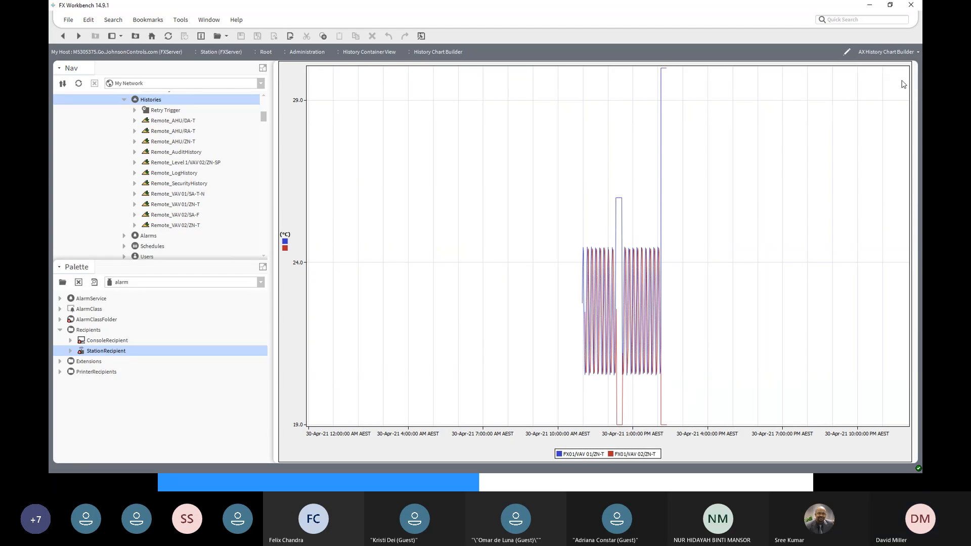
# - Reopen the AX History Chart Builder view and dismiss the error to return to the chart setup
pyautogui.click(915, 52)
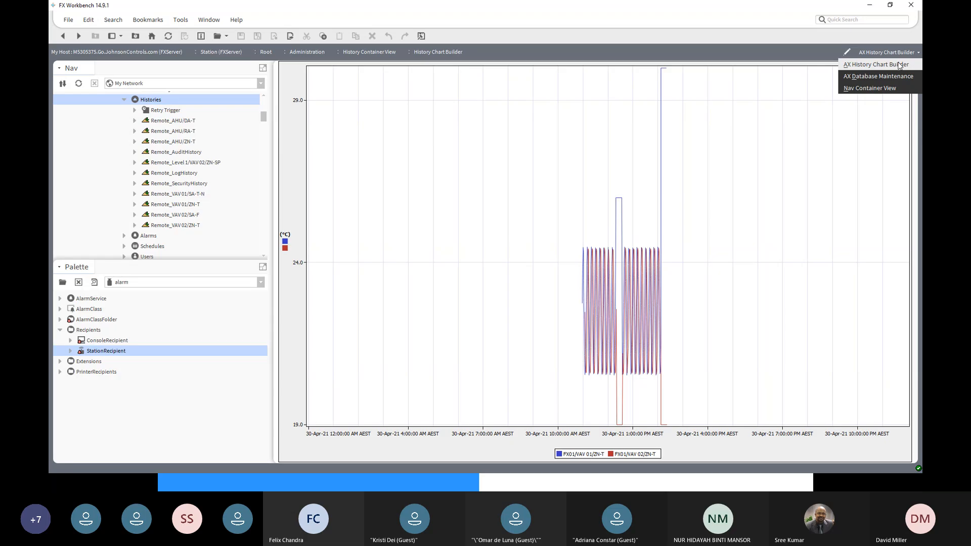
pyautogui.click(898, 65)
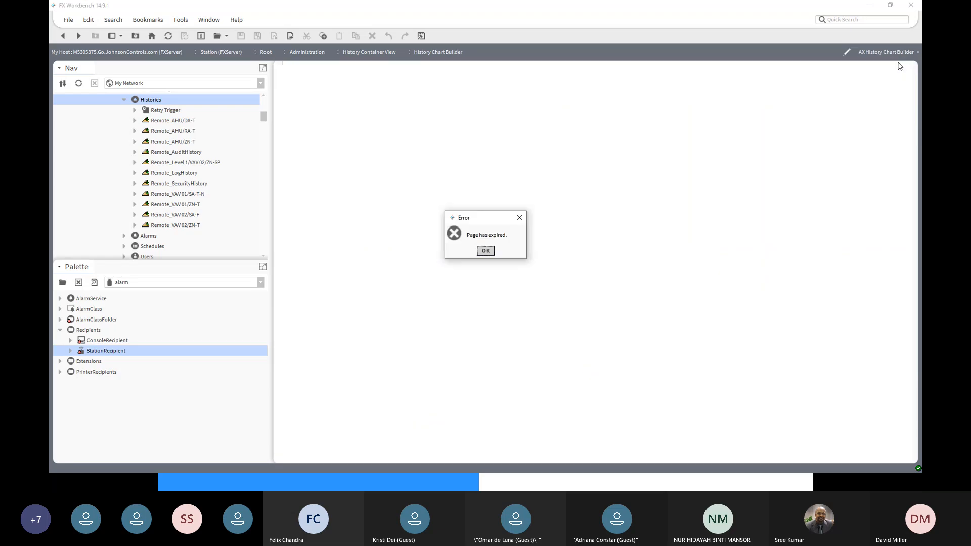
pyautogui.click(486, 251)
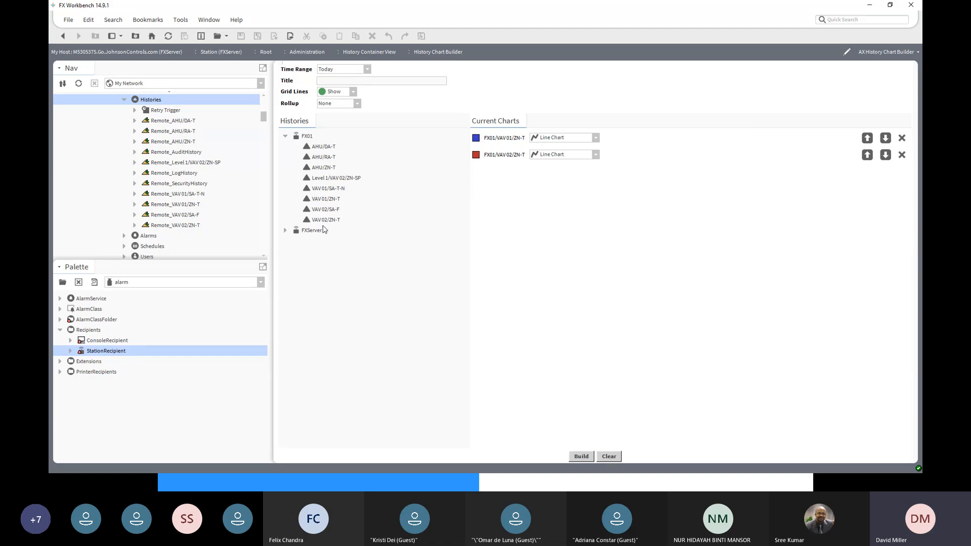
# - Check the chart types offered for the two current charts and the alternative views of the chart builder
pyautogui.click(596, 154)
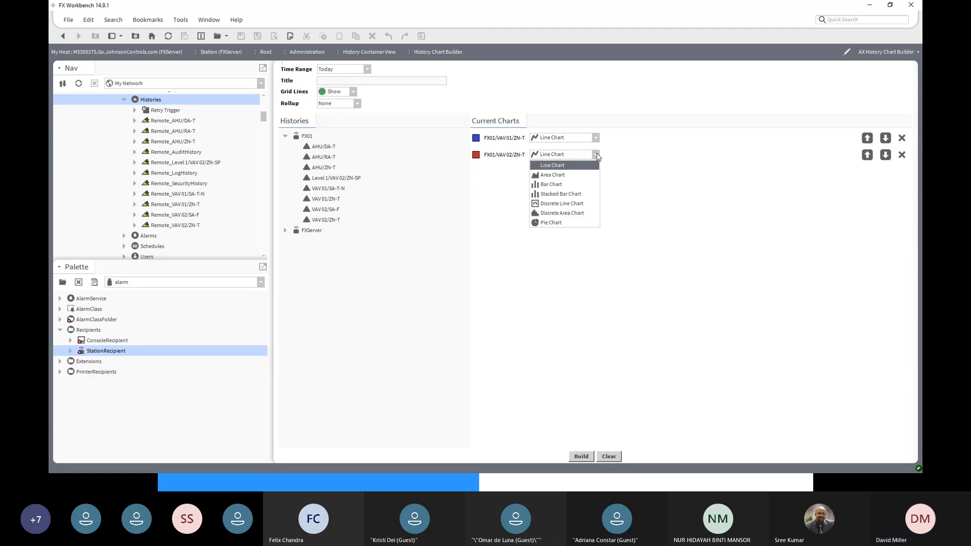
pyautogui.click(596, 141)
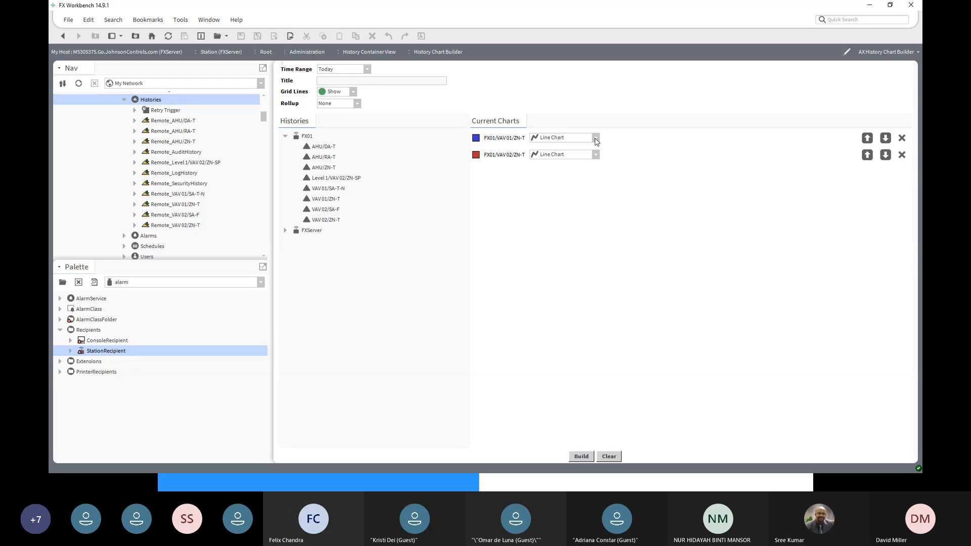
pyautogui.click(596, 142)
pyautogui.click(596, 141)
pyautogui.click(880, 53)
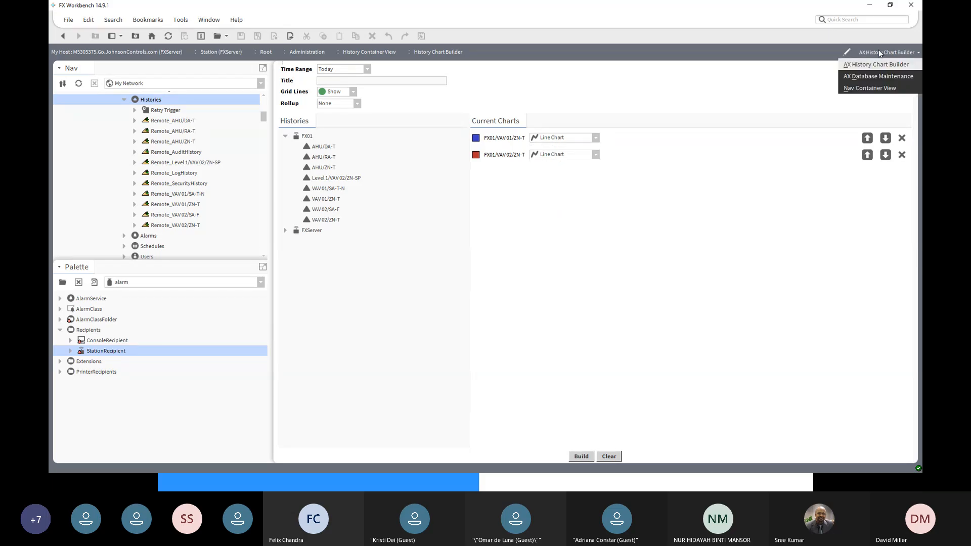
pyautogui.click(143, 124)
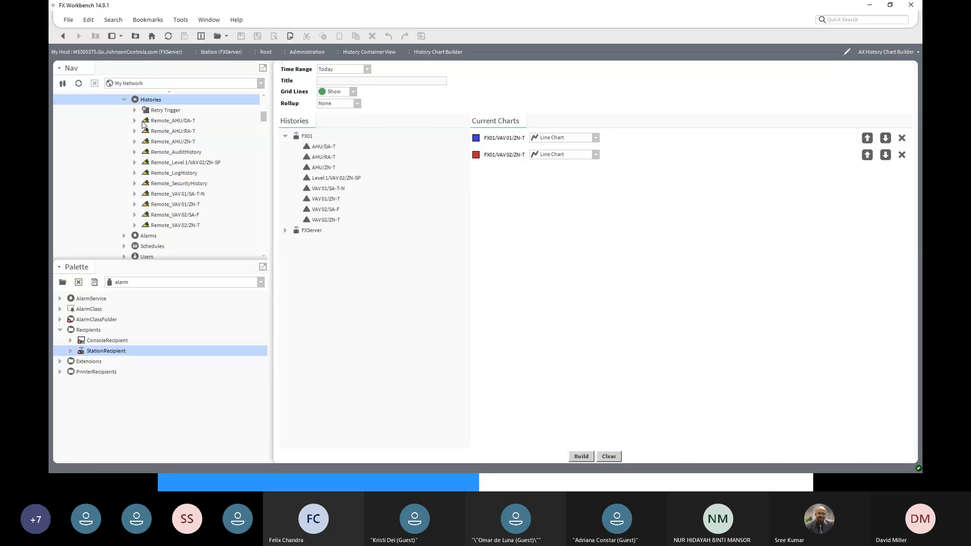
# - Inspect the sub-items of the Remote_AHU/DA-T history import and select FX01's Histories in the navigation tree
pyautogui.click(143, 122)
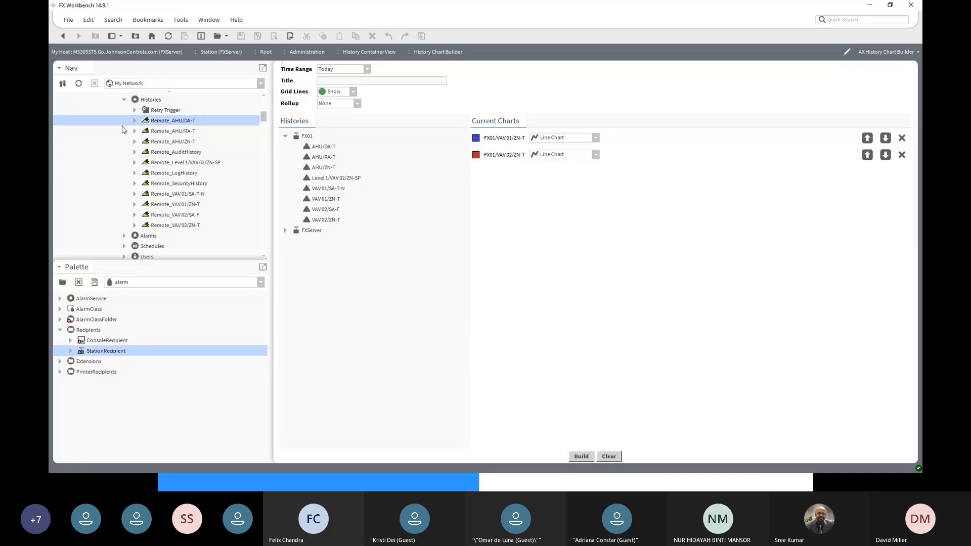
pyautogui.click(134, 122)
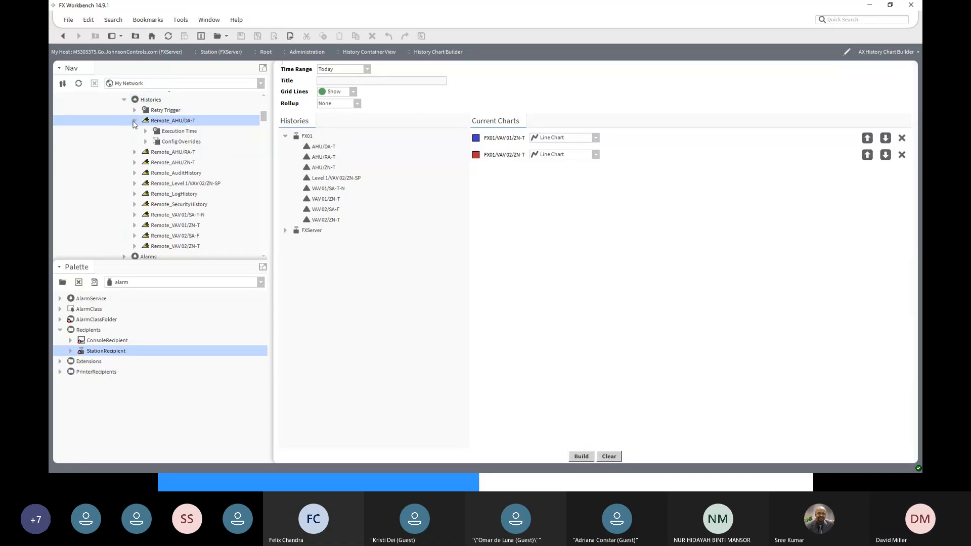
pyautogui.click(134, 123)
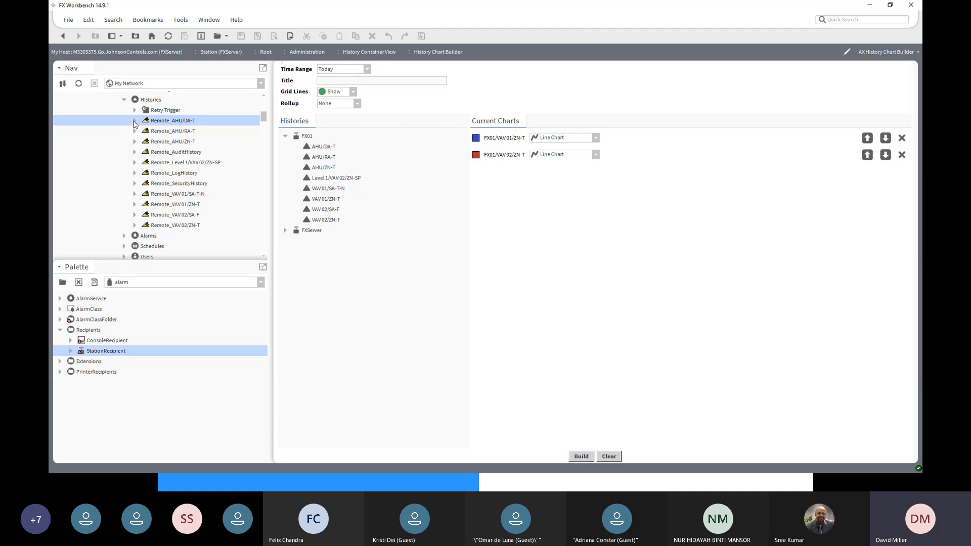
pyautogui.scroll(2, 174, 122)
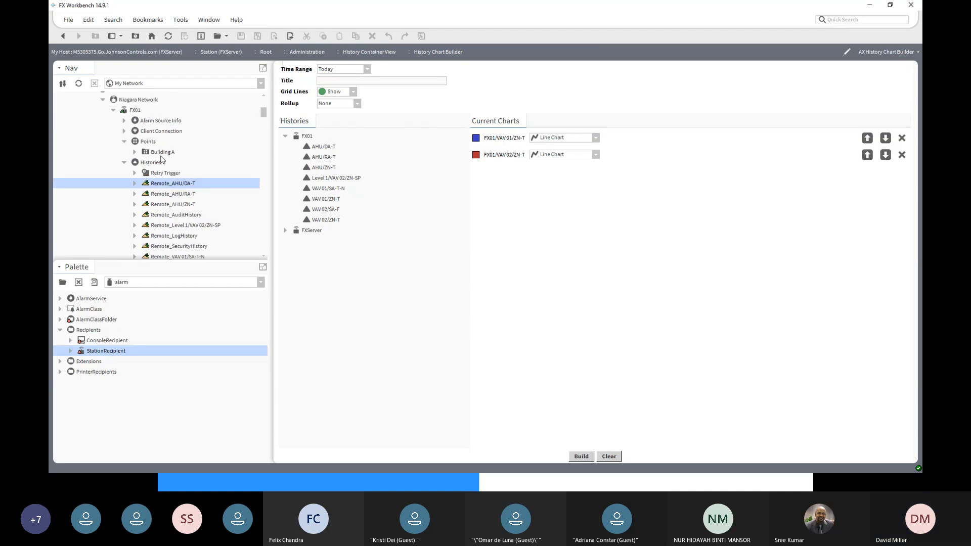
pyautogui.click(149, 163)
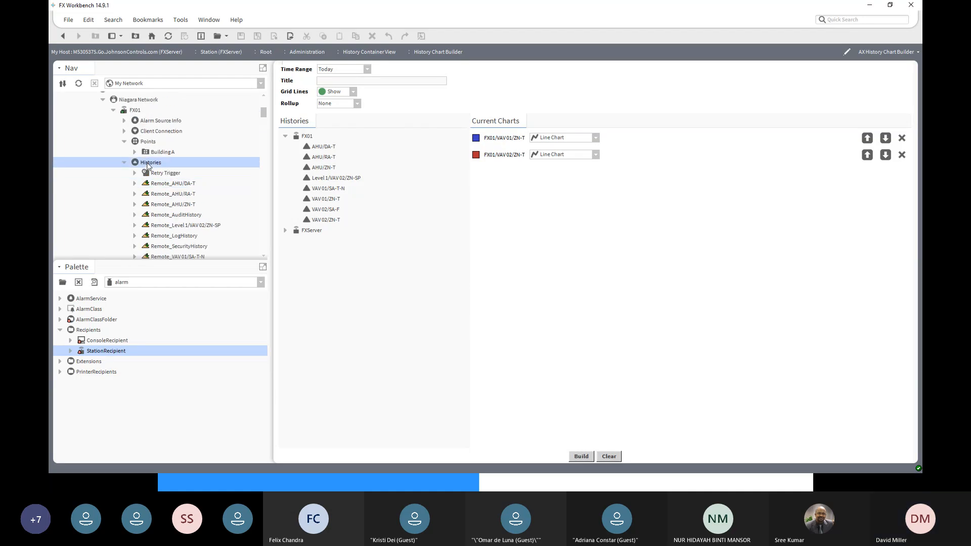
# - Collapse FX01 under the Niagara Network and select the FXServer station's History node in the navigation tree
pyautogui.scroll(2, 149, 166)
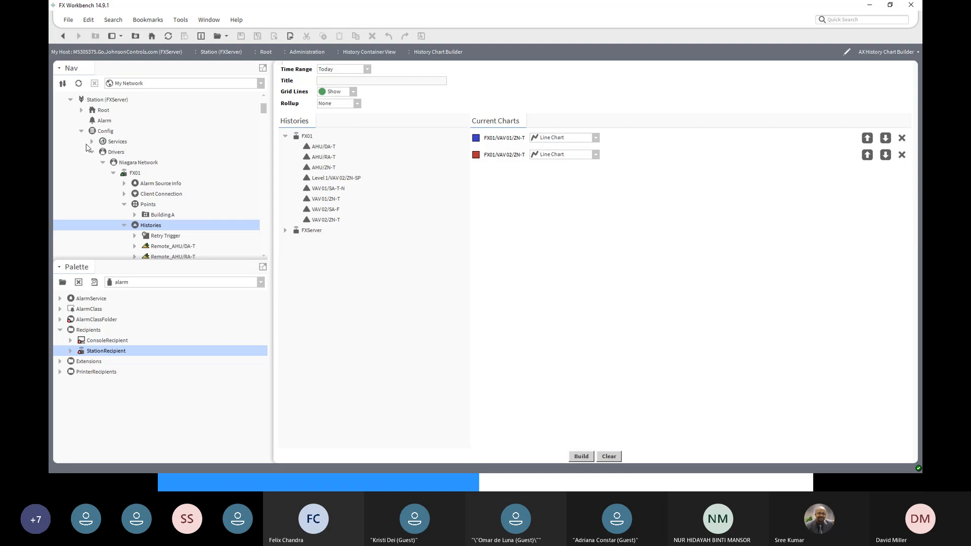
pyautogui.click(113, 173)
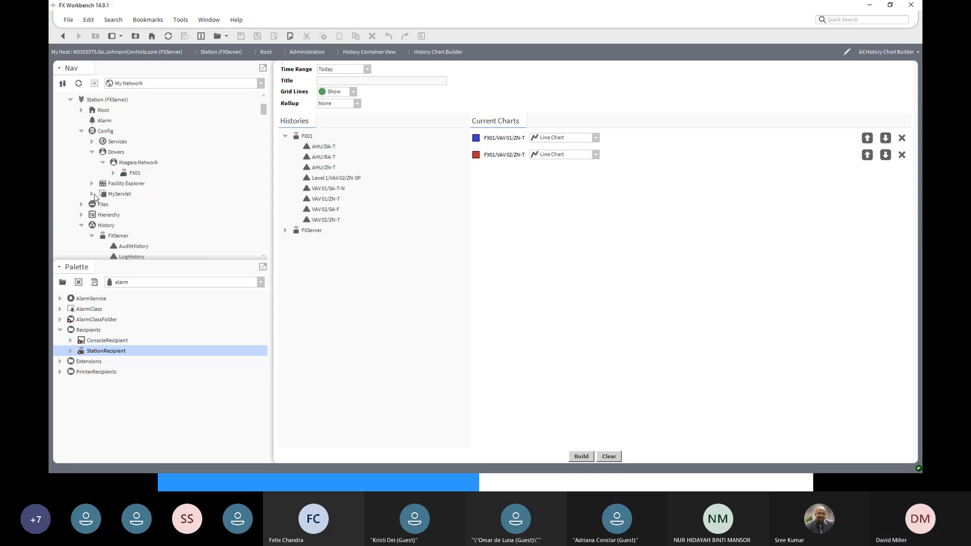
pyautogui.scroll(-3, 94, 202)
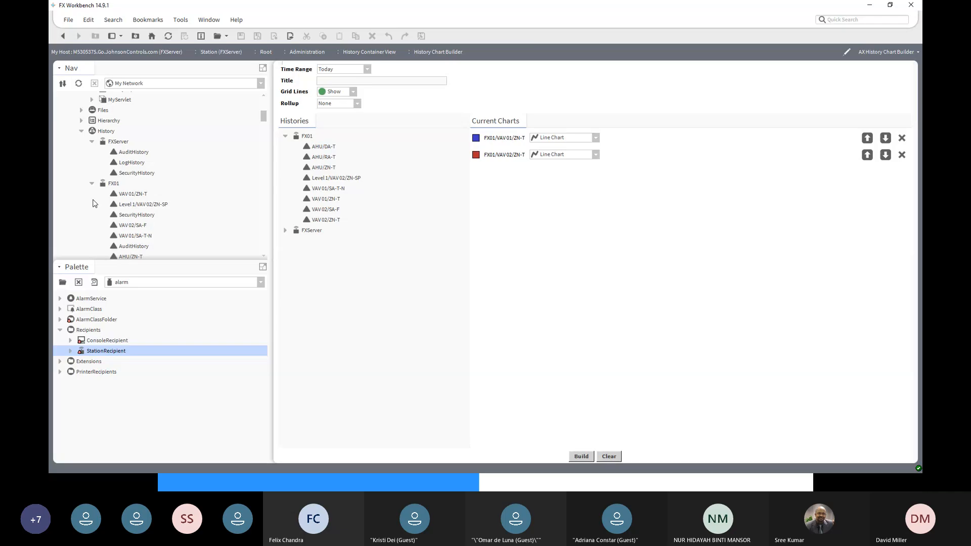
pyautogui.click(102, 132)
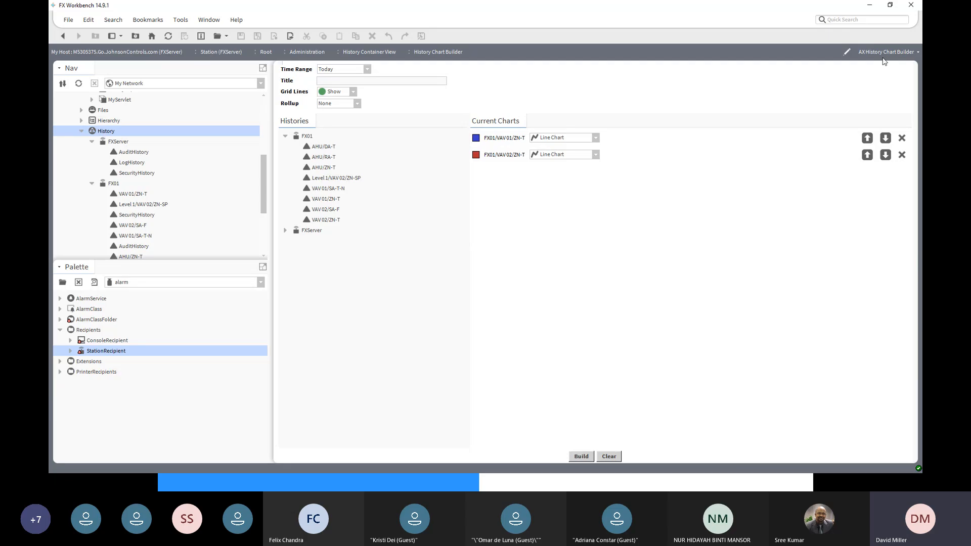
# - Open the AX Database Maintenance view for History and examine which FX01 histories it offers for maintenance
pyautogui.click(900, 51)
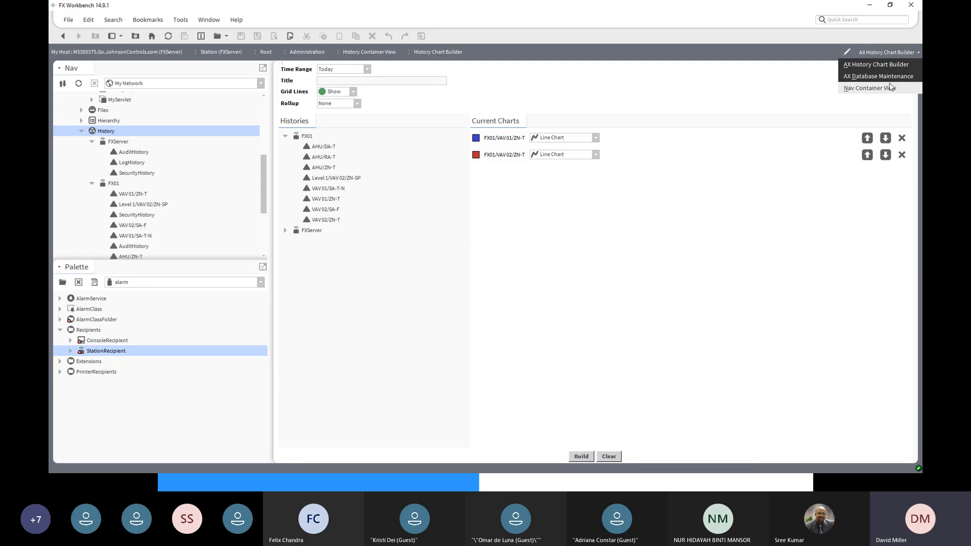
pyautogui.click(891, 76)
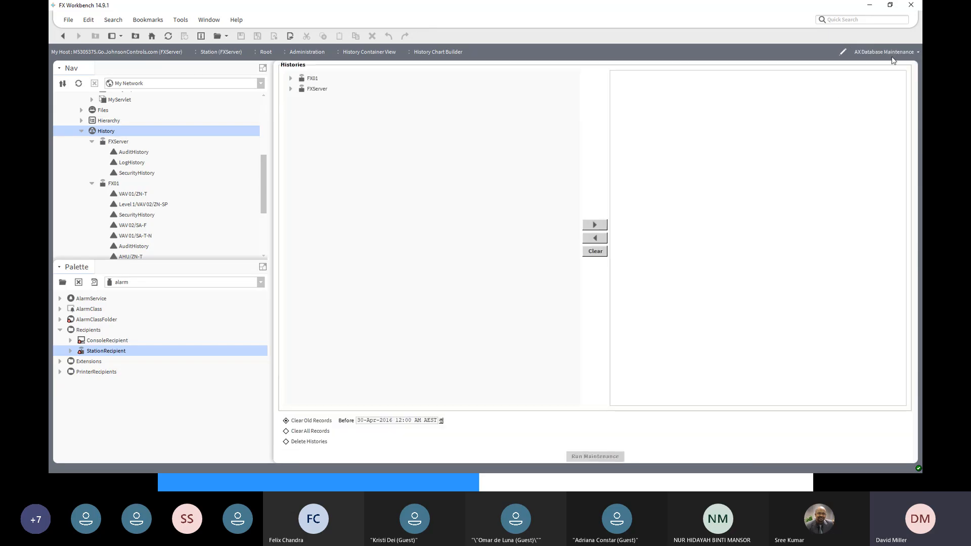
pyautogui.click(893, 59)
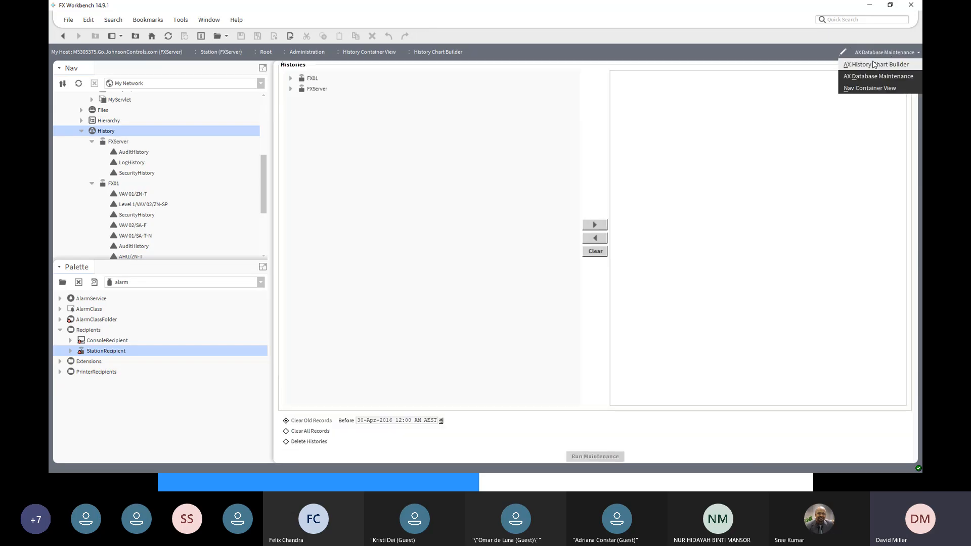
pyautogui.click(291, 81)
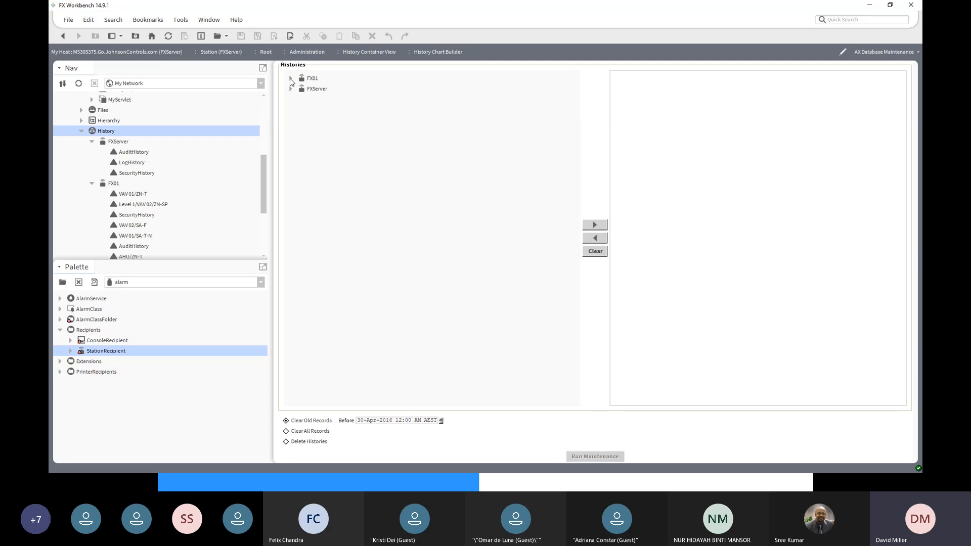
pyautogui.click(290, 79)
pyautogui.click(326, 111)
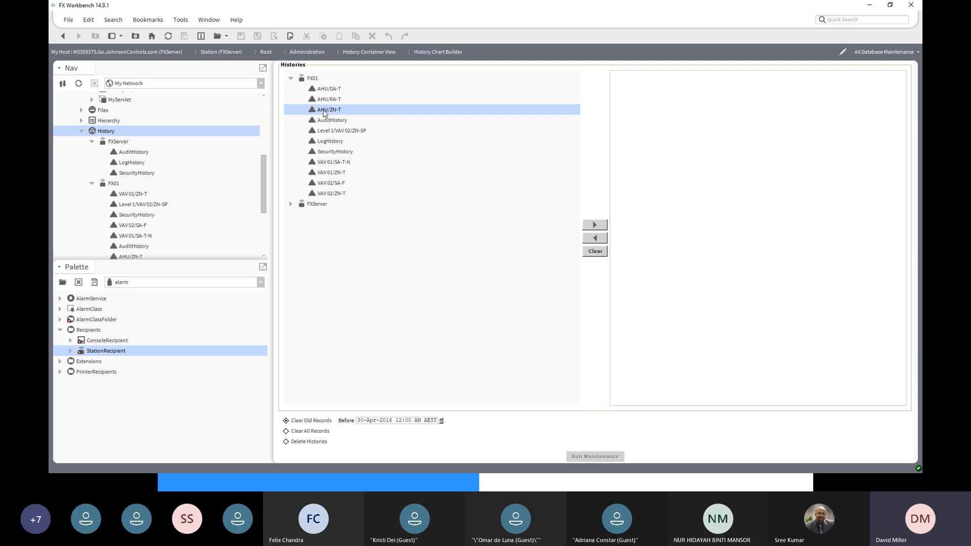
# - Return to the AX History Chart Builder view and check the rollup setting for the chart
pyautogui.click(905, 53)
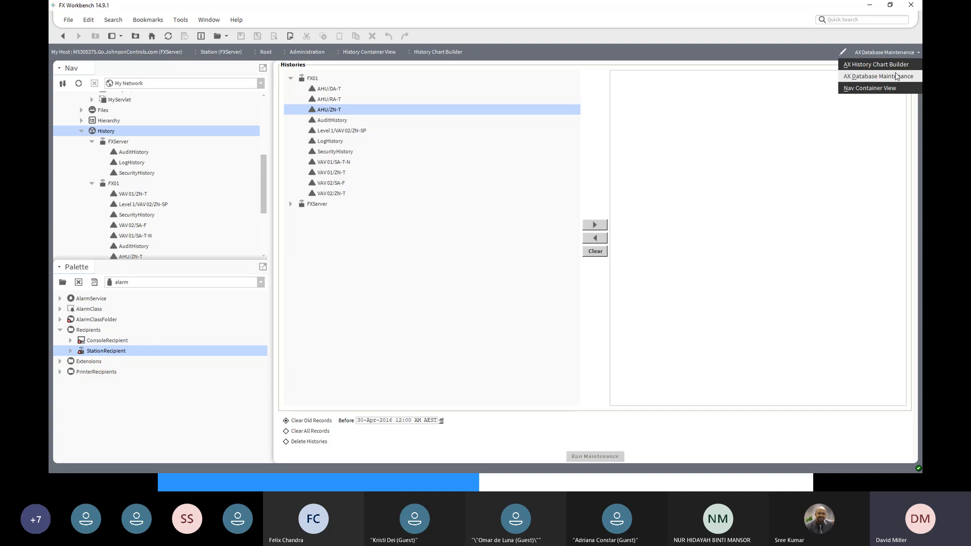
pyautogui.click(886, 60)
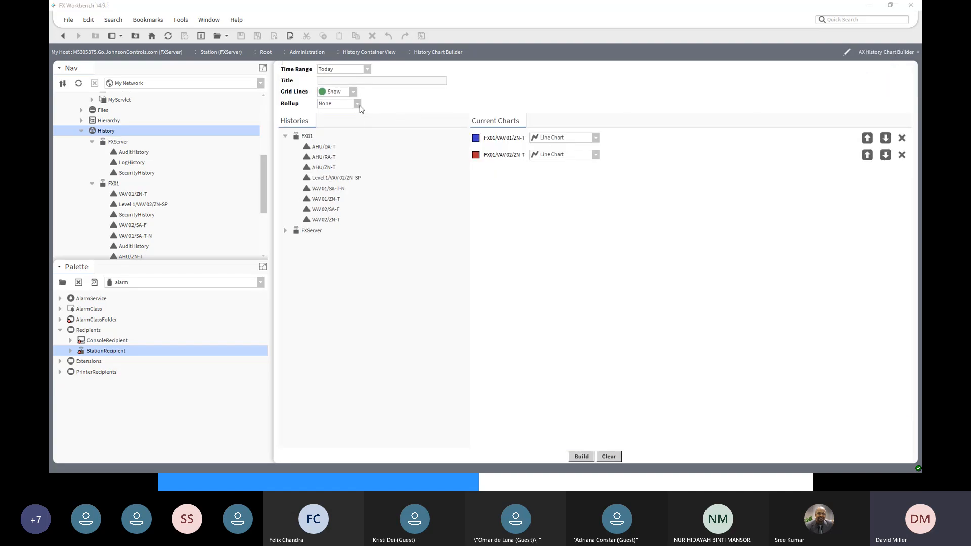
pyautogui.click(357, 104)
pyautogui.click(357, 104)
# - Build the chart of VAV 01/ZN-T and VAV 02/ZN-T and save it as Chart.px in the station's px folder
pyautogui.click(582, 458)
pyautogui.click(583, 457)
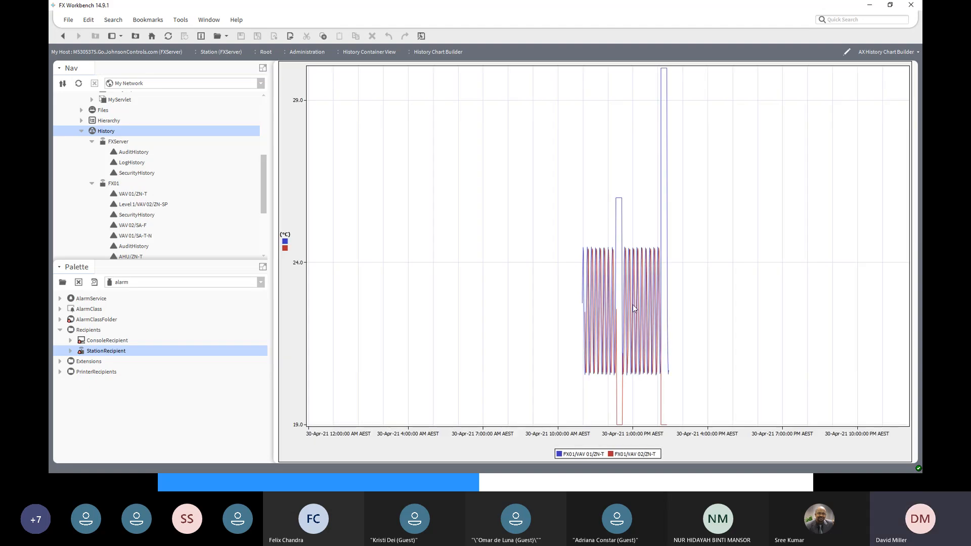
pyautogui.click(419, 39)
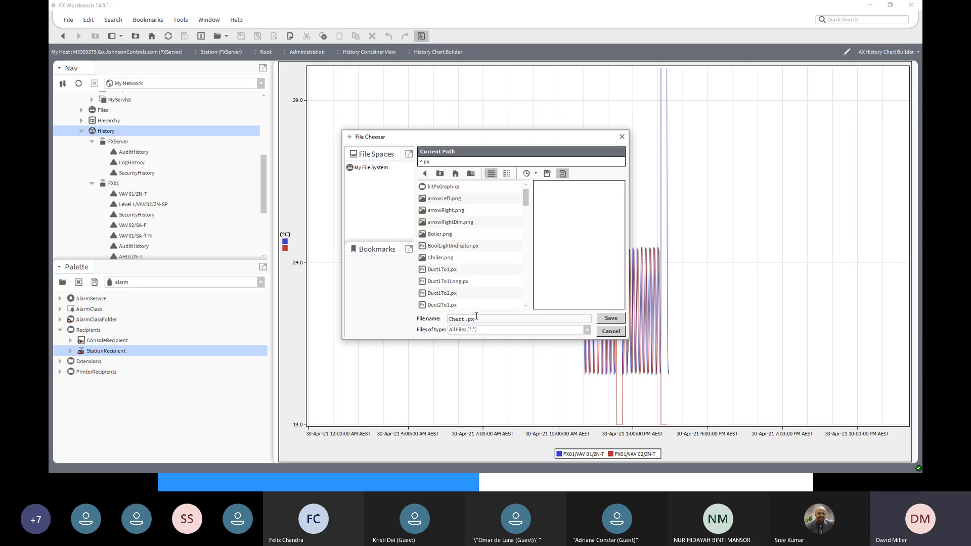
pyautogui.click(612, 318)
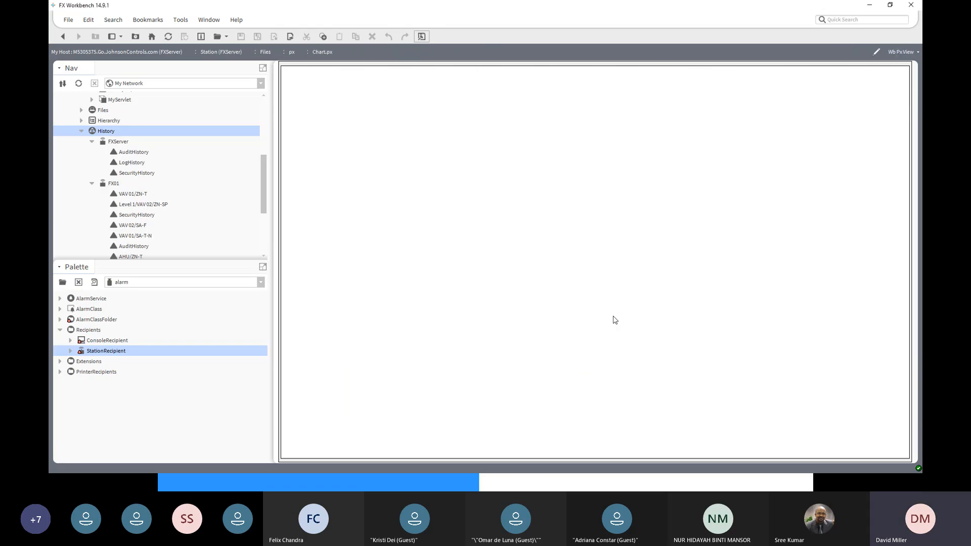
# - List the px folder under the FXServer station's Files and open the saved Chart.px from it
pyautogui.moveTo(262, 205); pyautogui.dragTo(262, 184)
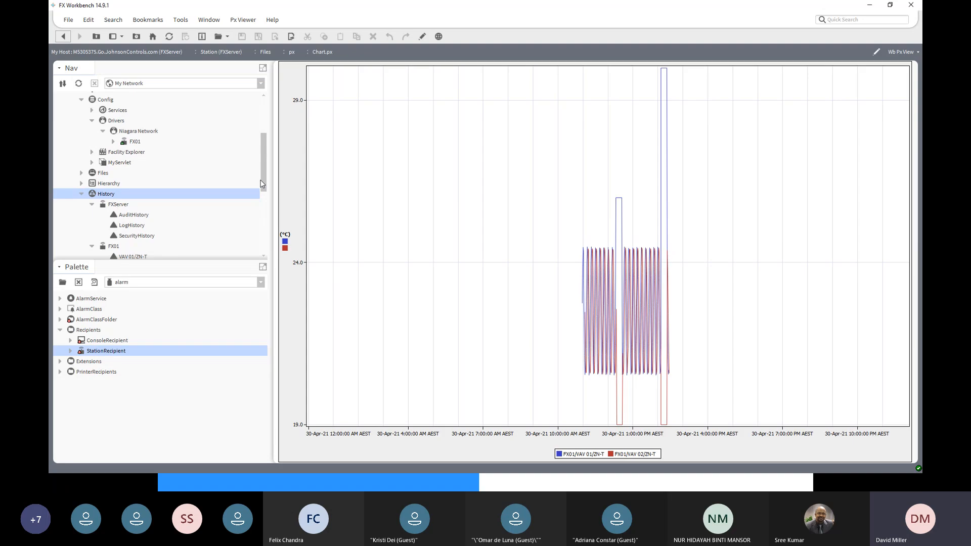
pyautogui.click(82, 173)
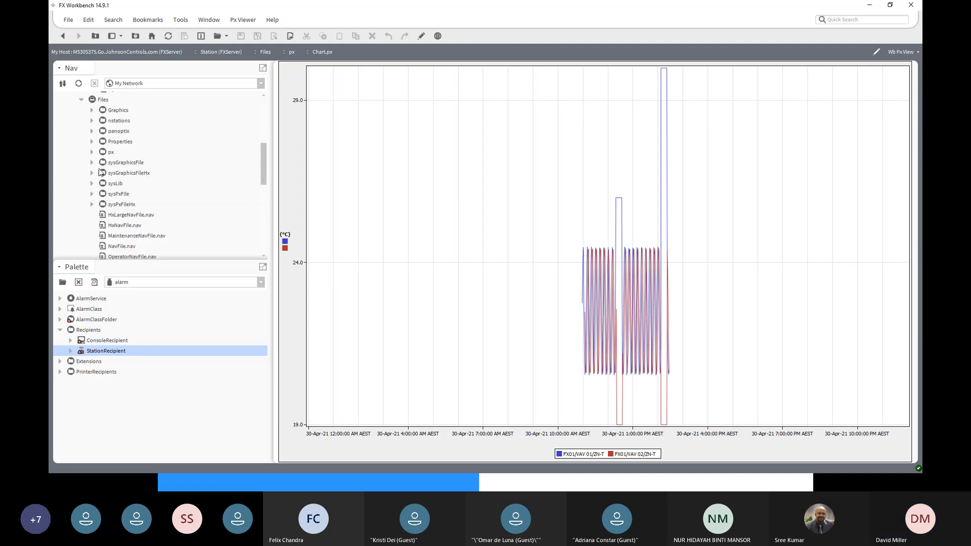
pyautogui.doubleClick(111, 152)
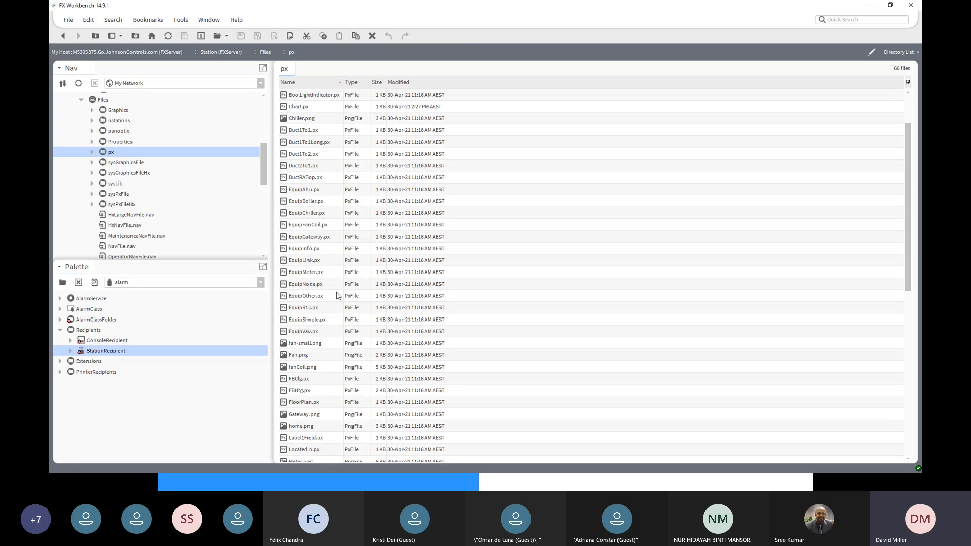
pyautogui.scroll(-10, 338, 295)
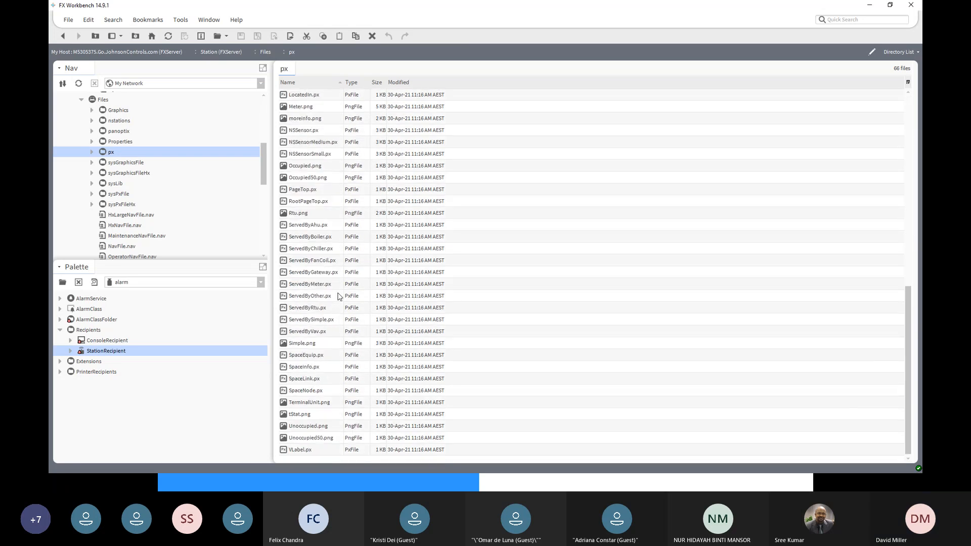
pyautogui.scroll(7, 338, 296)
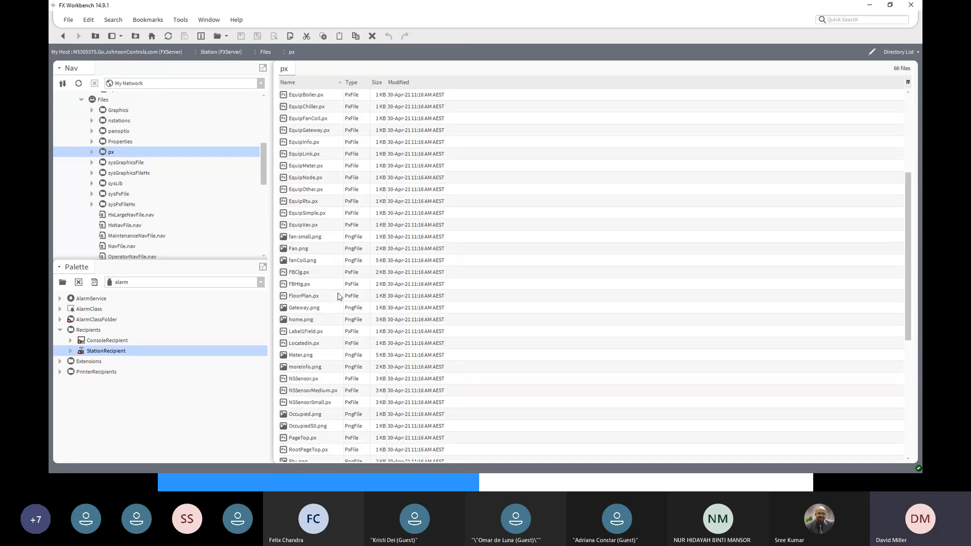
pyautogui.scroll(3, 329, 297)
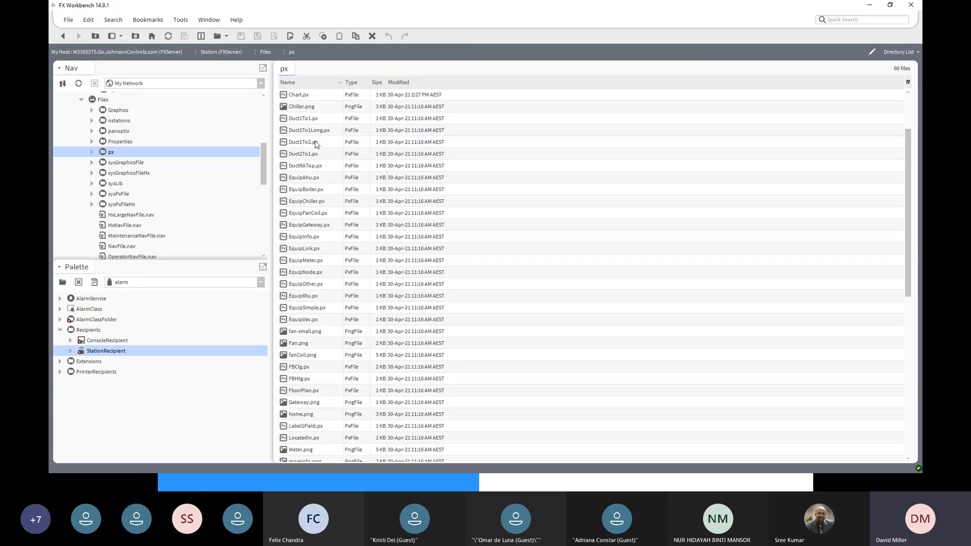
pyautogui.doubleClick(298, 95)
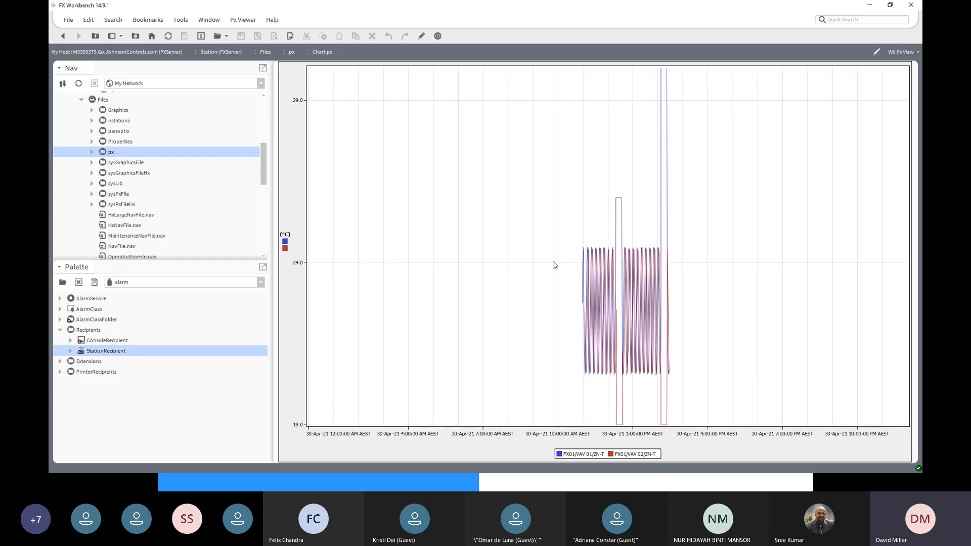
# - Review the views available for Chart.px and its export options, including the Px View To Pdf exporter, output destinations and page setup, without exporting
pyautogui.click(901, 53)
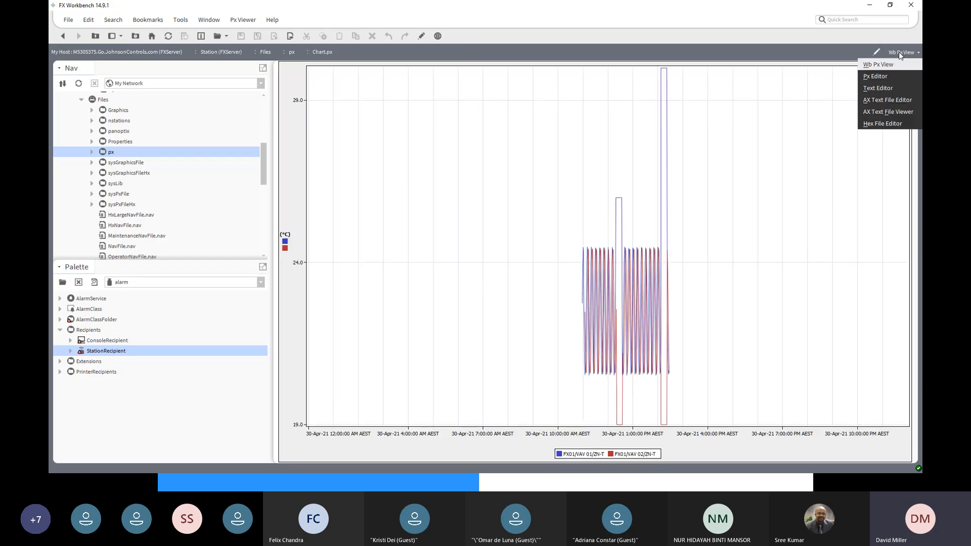
pyautogui.click(290, 39)
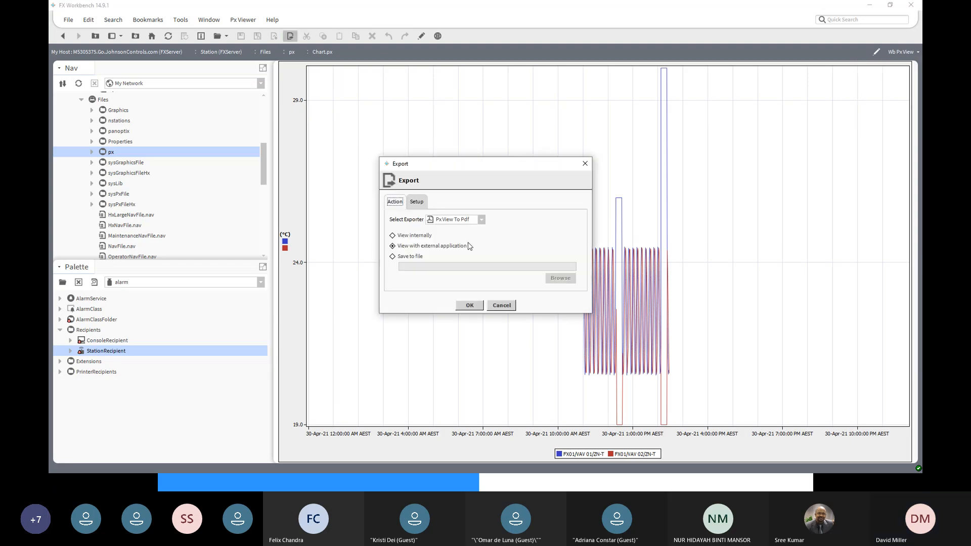
pyautogui.click(483, 223)
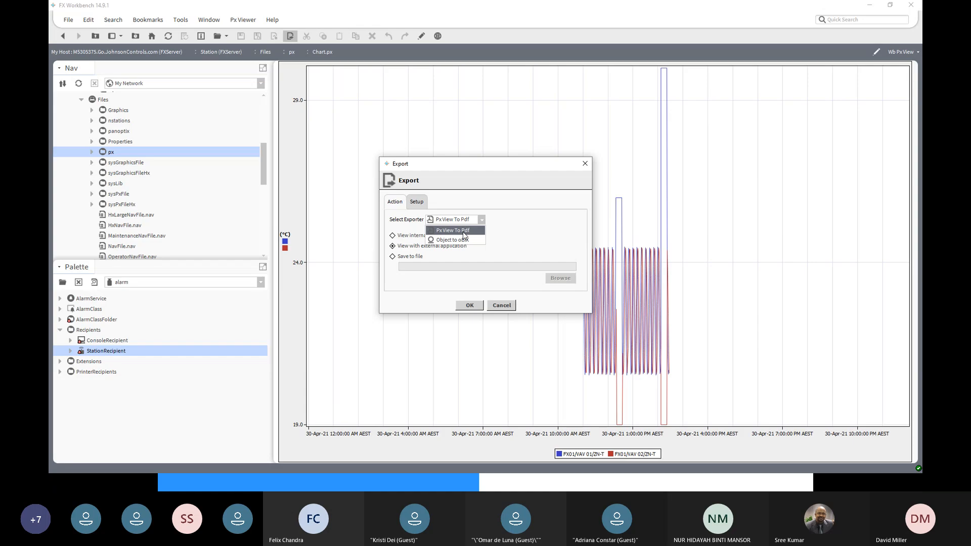
pyautogui.click(536, 253)
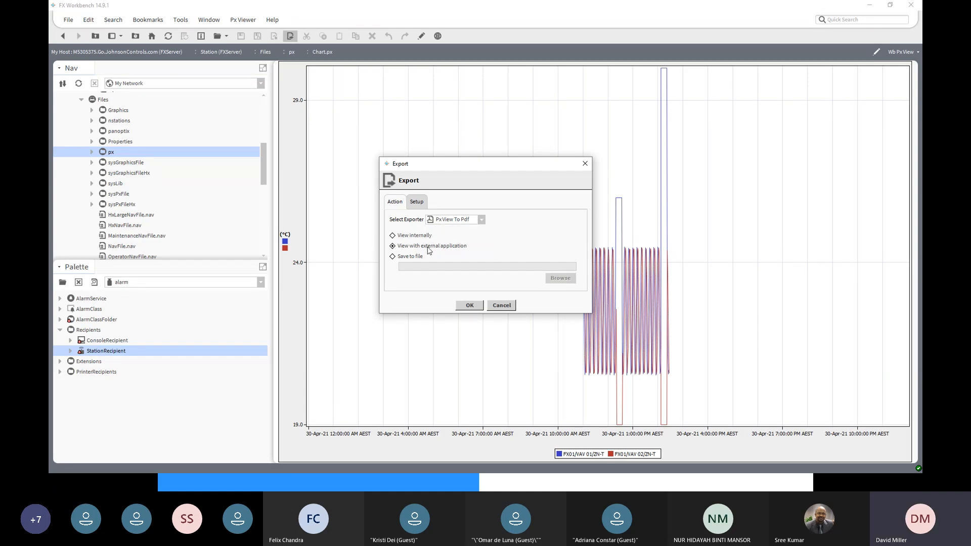
pyautogui.click(416, 236)
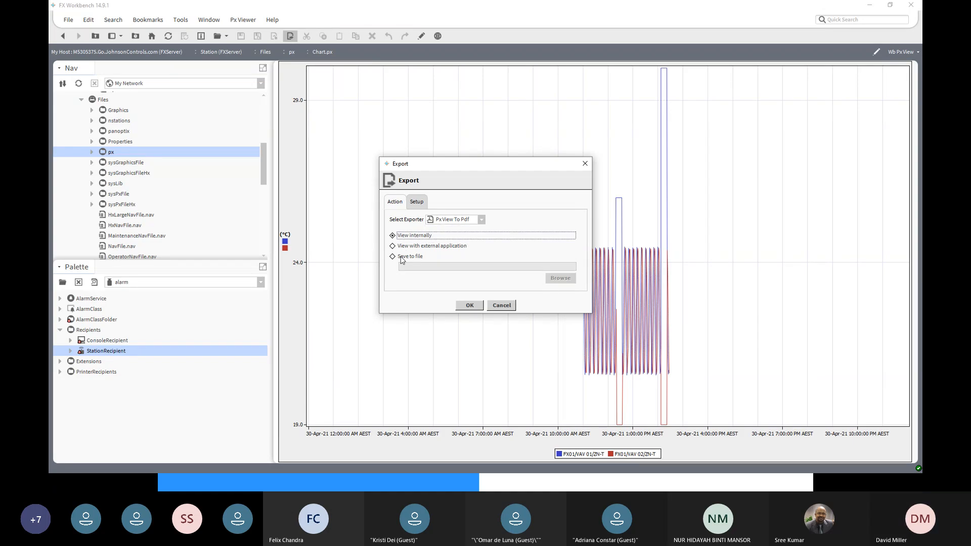
pyautogui.click(402, 258)
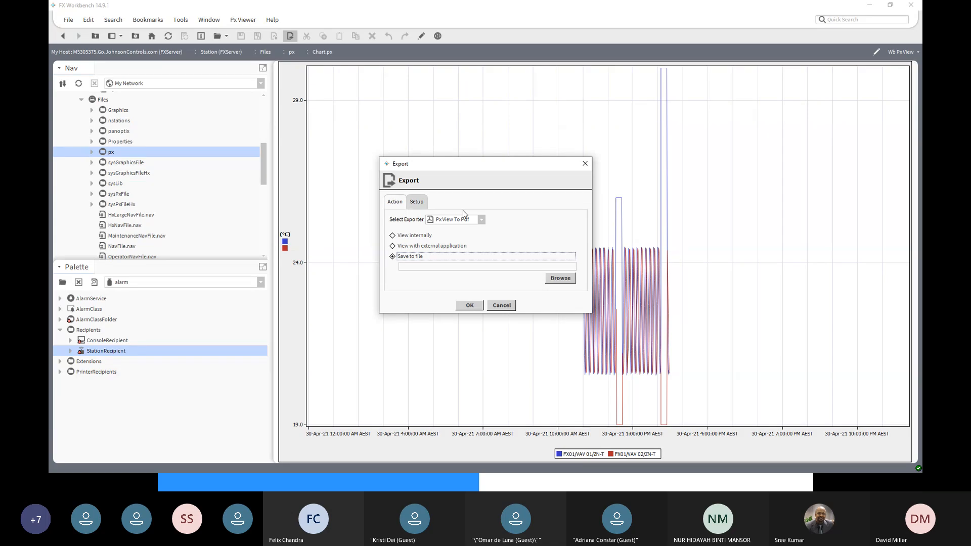
pyautogui.click(422, 203)
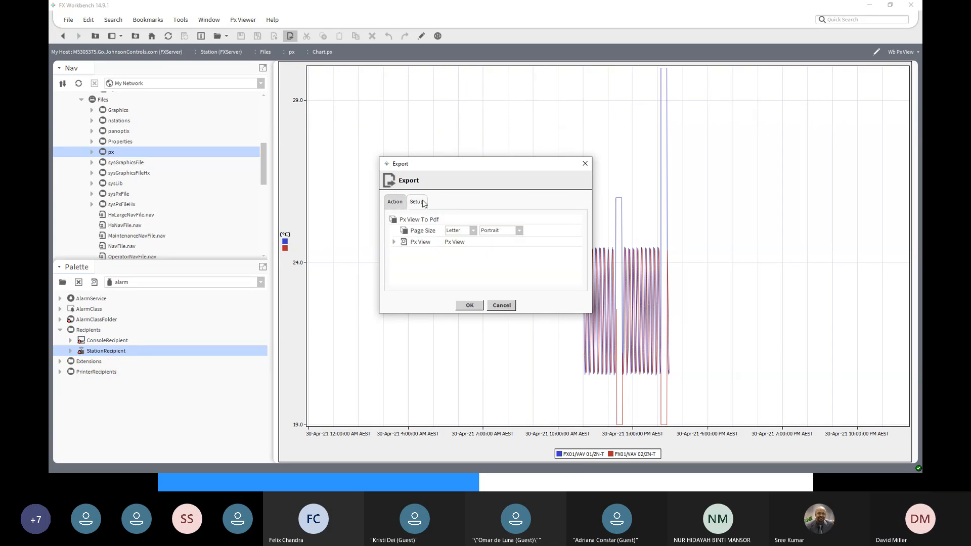
pyautogui.click(394, 241)
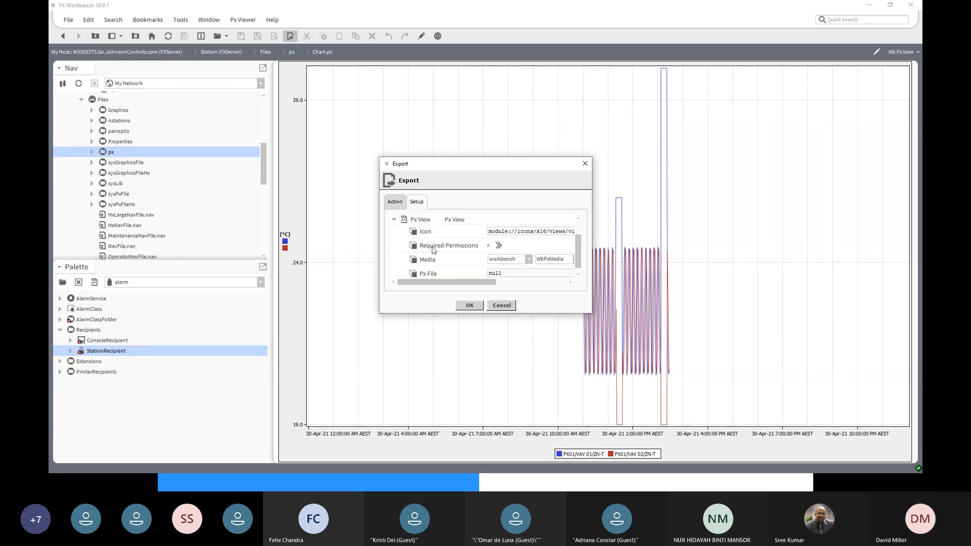
pyautogui.scroll(2, 445, 253)
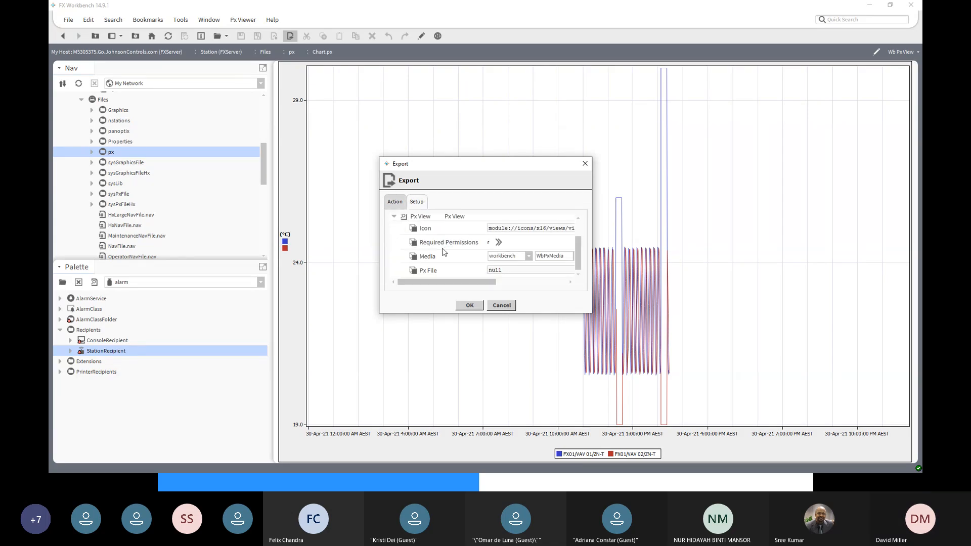
pyautogui.click(501, 308)
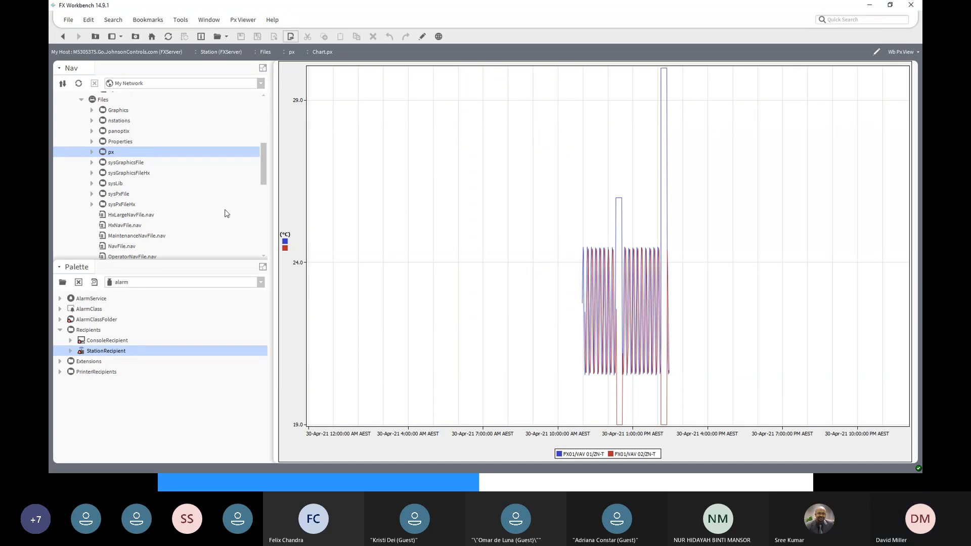
# - Locate Chart.px inside the px folder of the navigation tree, collapse the folder and look over the remaining tree down to the FX01 host
pyautogui.click(91, 151)
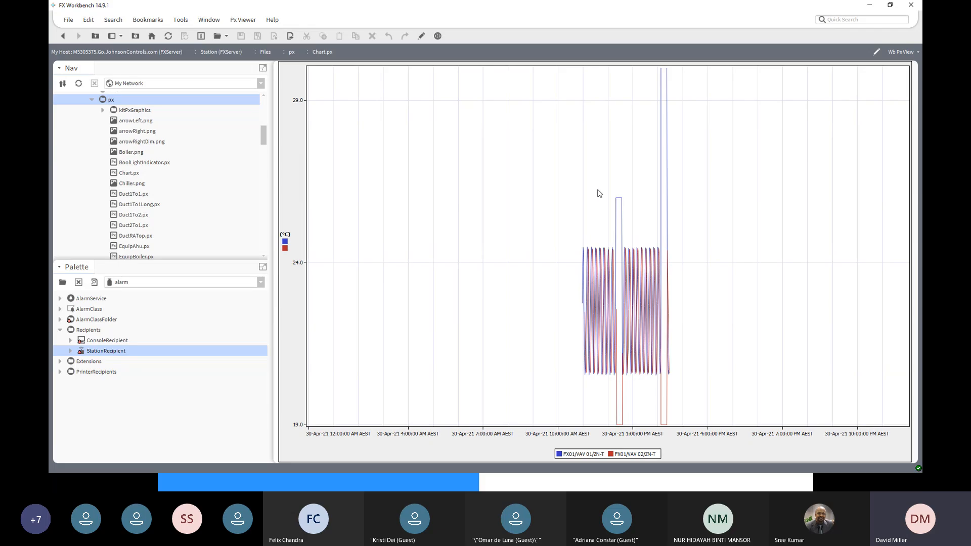
pyautogui.moveTo(592, 262)
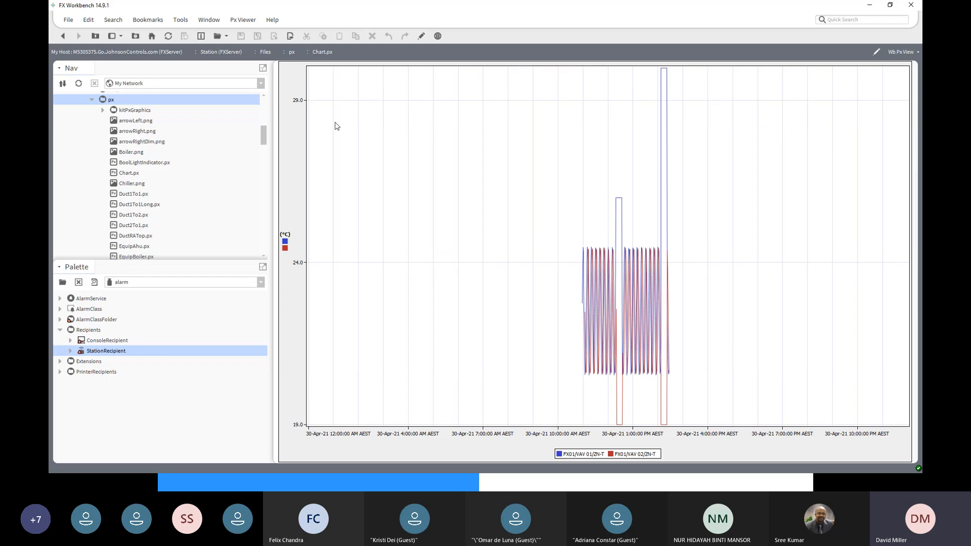
pyautogui.click(91, 99)
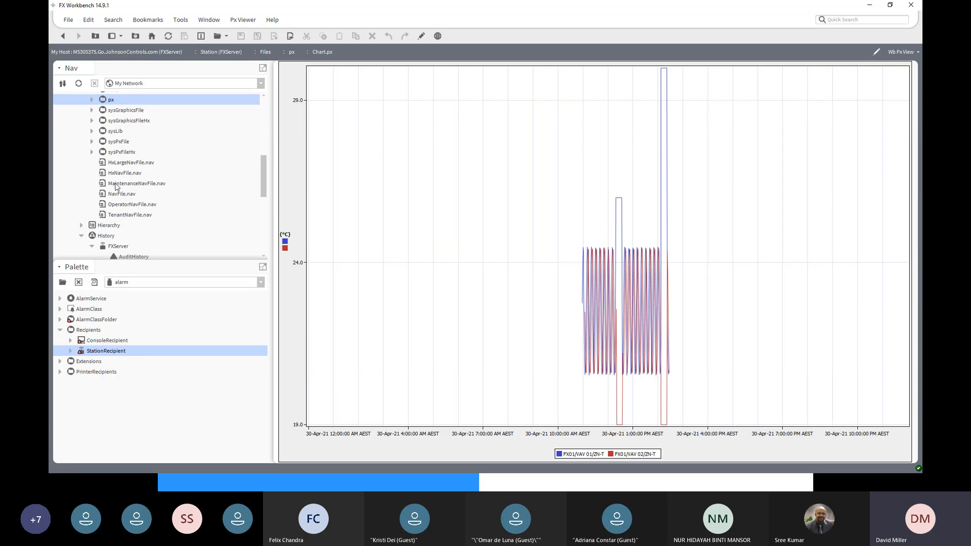
pyautogui.scroll(-4, 174, 234)
pyautogui.scroll(-3, 138, 210)
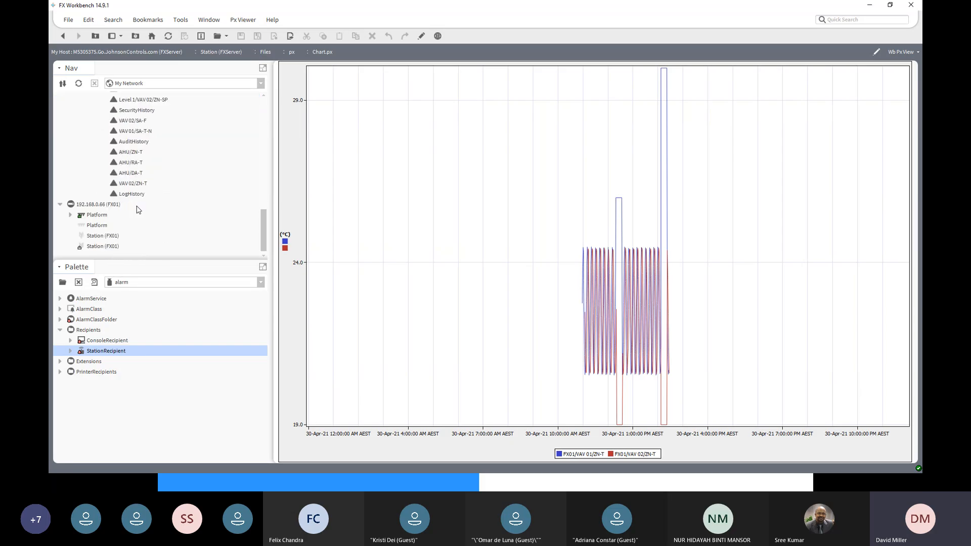
# - View the history charts of AHU/ZN-T and VAV 01/ZN-T from the FX01 histories of the FXServer station
pyautogui.scroll(3, 138, 209)
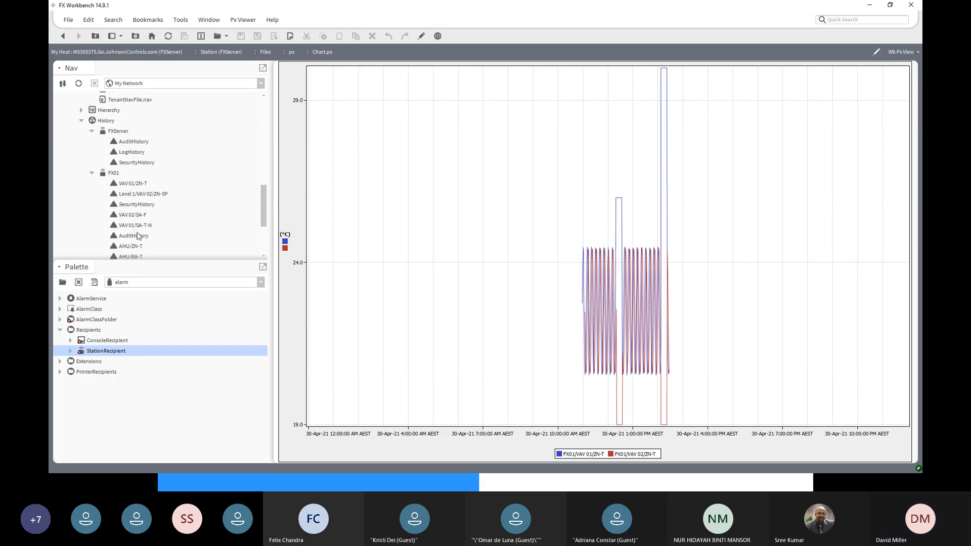
pyautogui.scroll(-1, 139, 237)
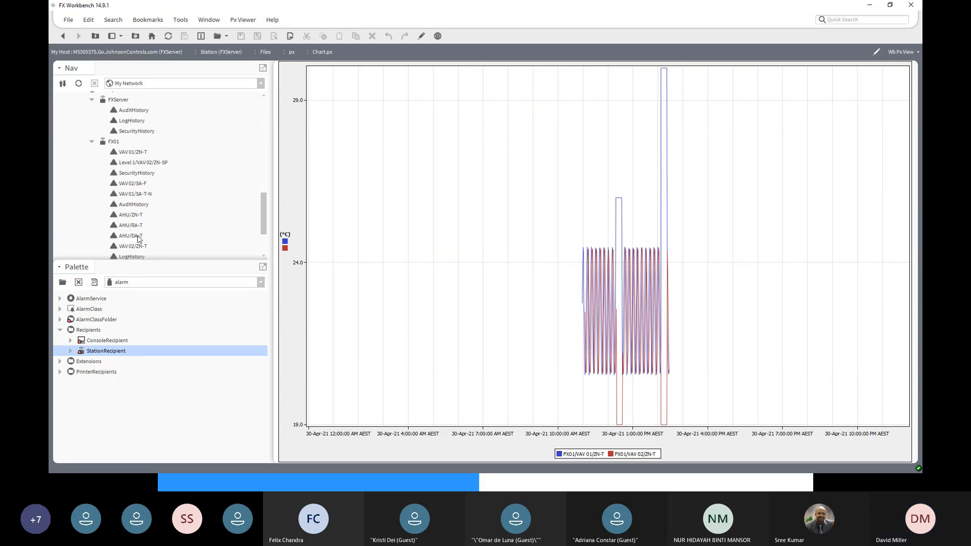
pyautogui.doubleClick(132, 215)
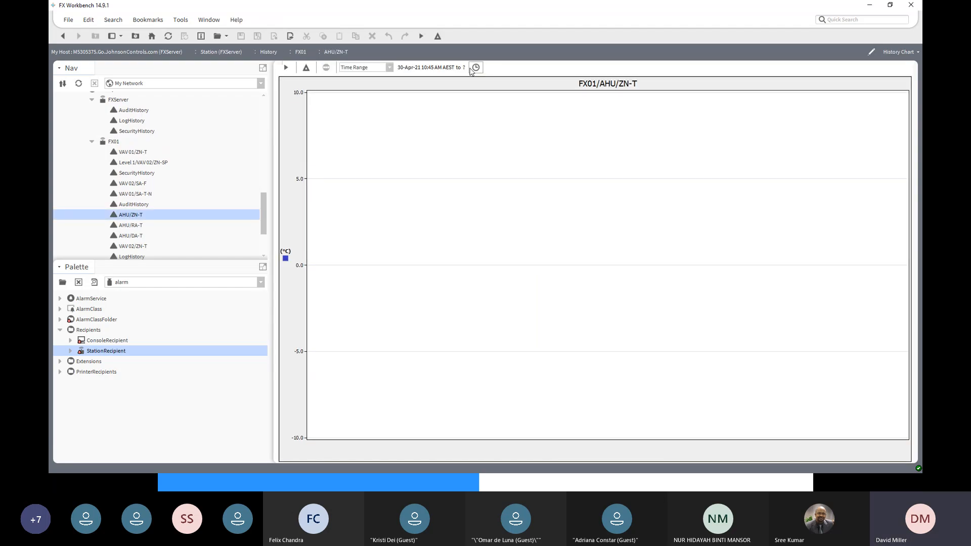
pyautogui.scroll(-2, 170, 235)
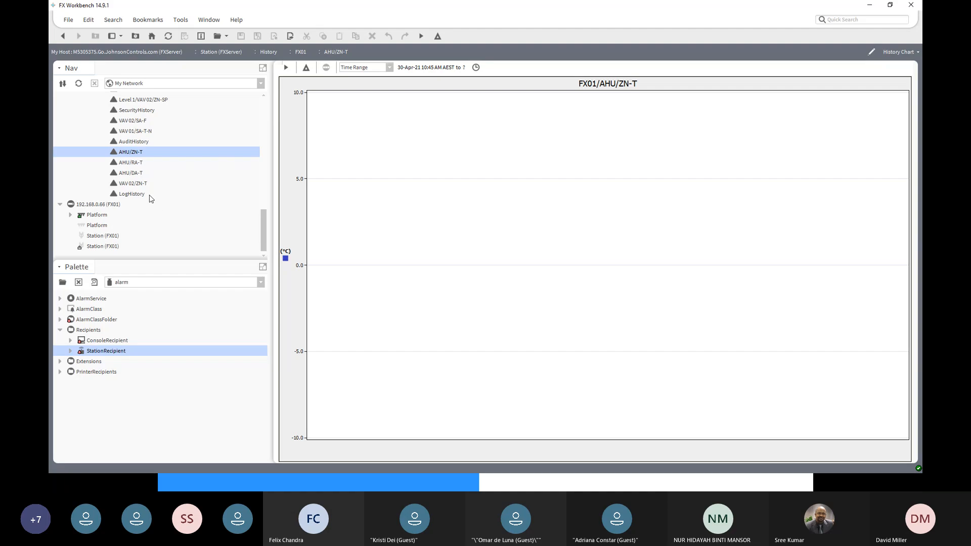
pyautogui.scroll(2, 132, 142)
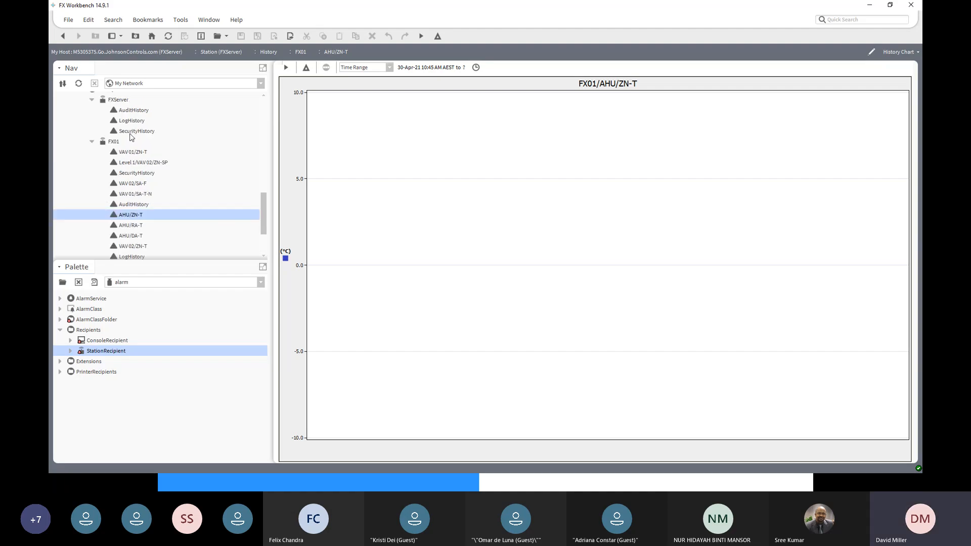
pyautogui.doubleClick(136, 152)
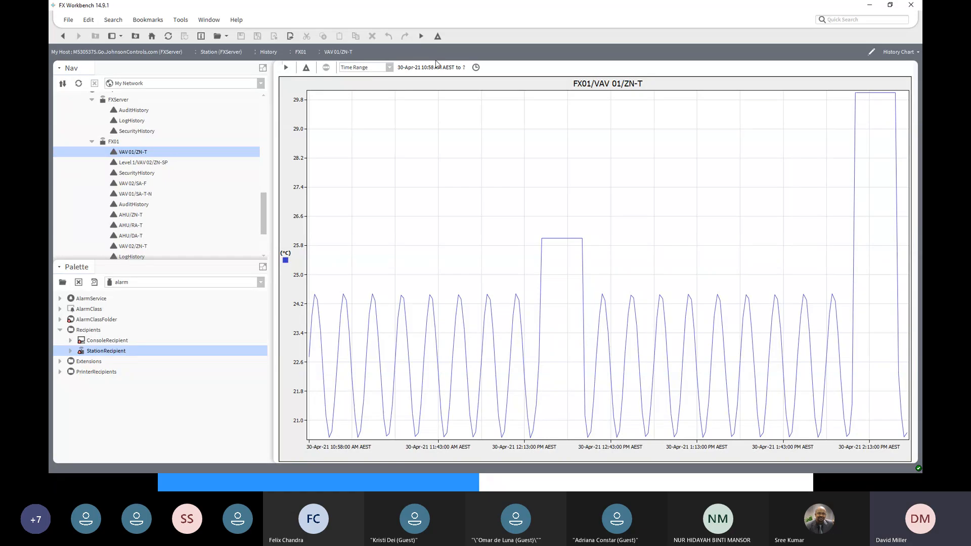
# - Review the exporters available for the VAV 01/ZN-T history chart, cancel the export and switch to the Facility Explorer slide show
pyautogui.click(290, 36)
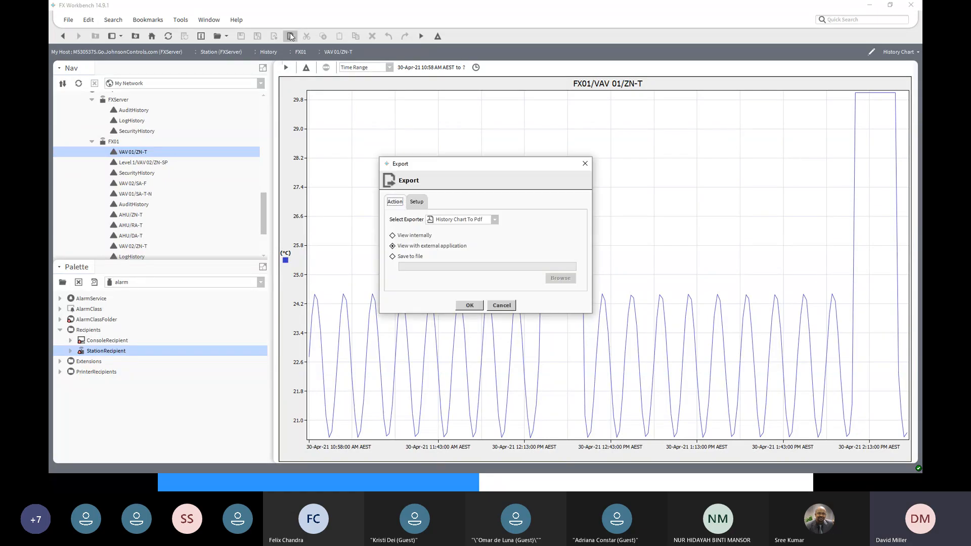
pyautogui.click(496, 220)
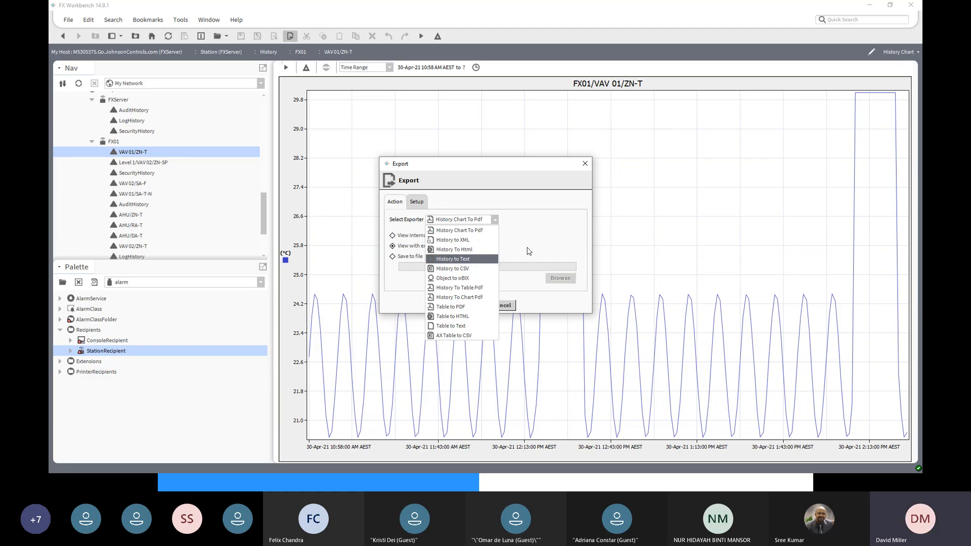
pyautogui.click(511, 201)
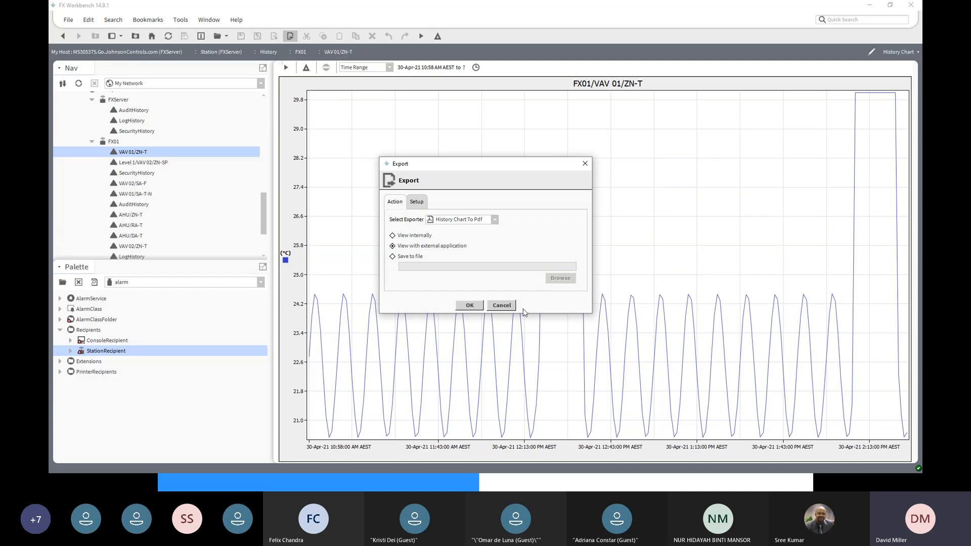
pyautogui.click(507, 306)
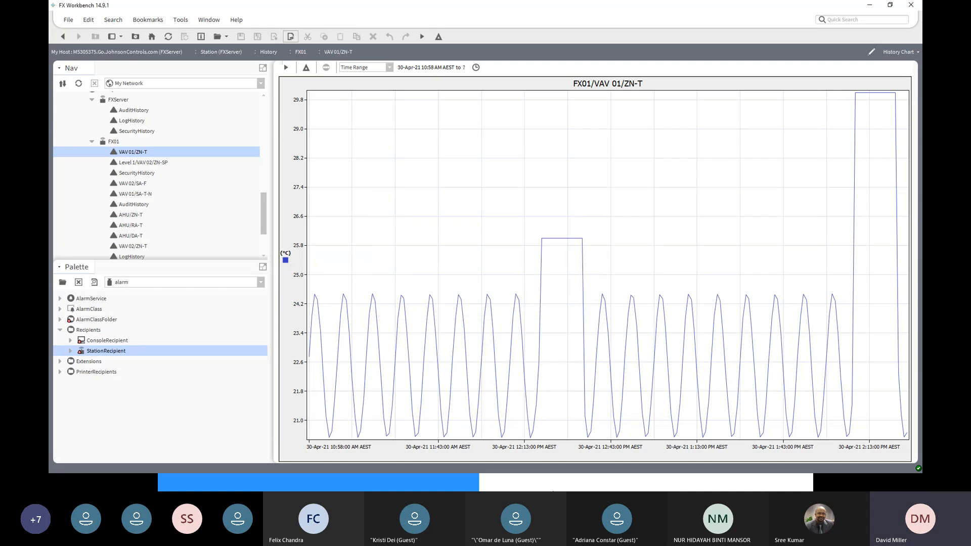
pyautogui.click(461, 482)
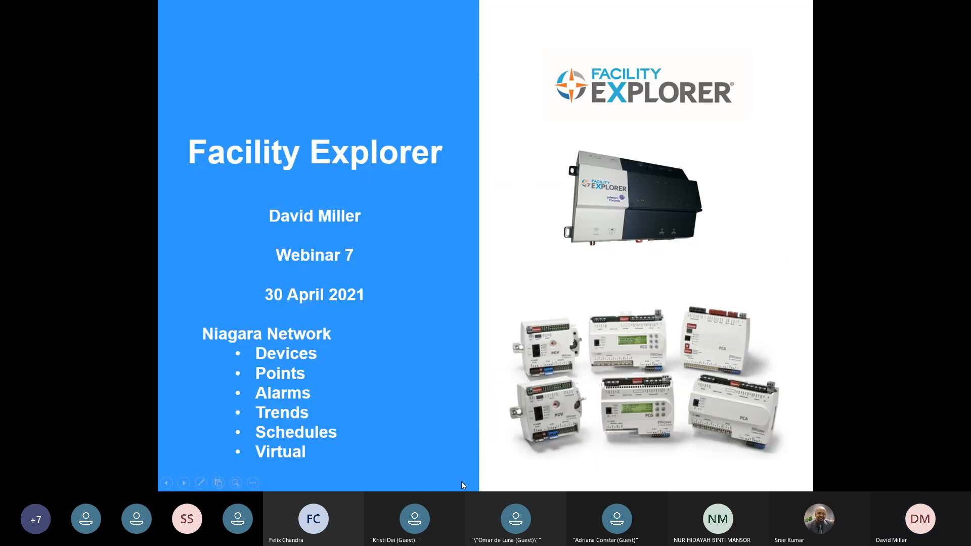
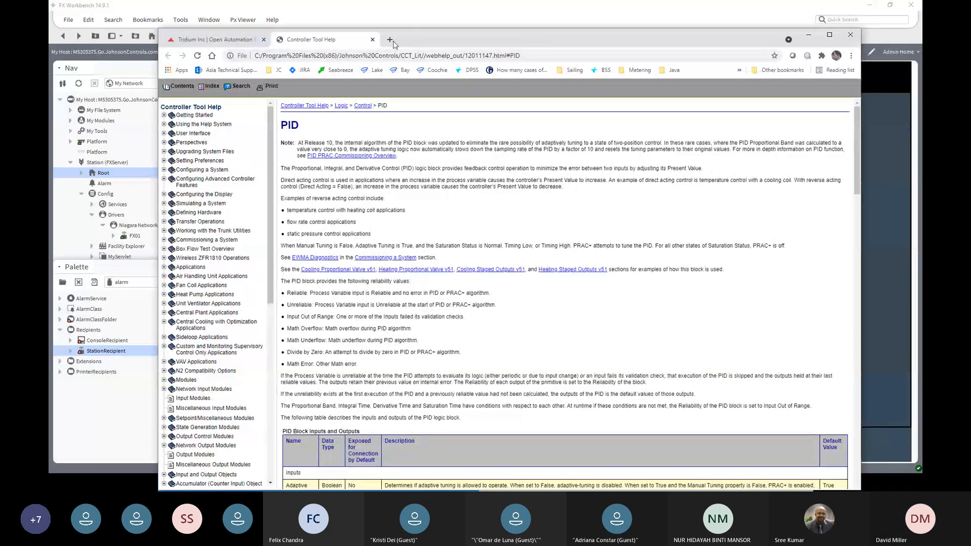
# - Try to open the station's web page at localhost:8080 in a new browser tab
pyautogui.click(394, 41)
pyautogui.write('local')
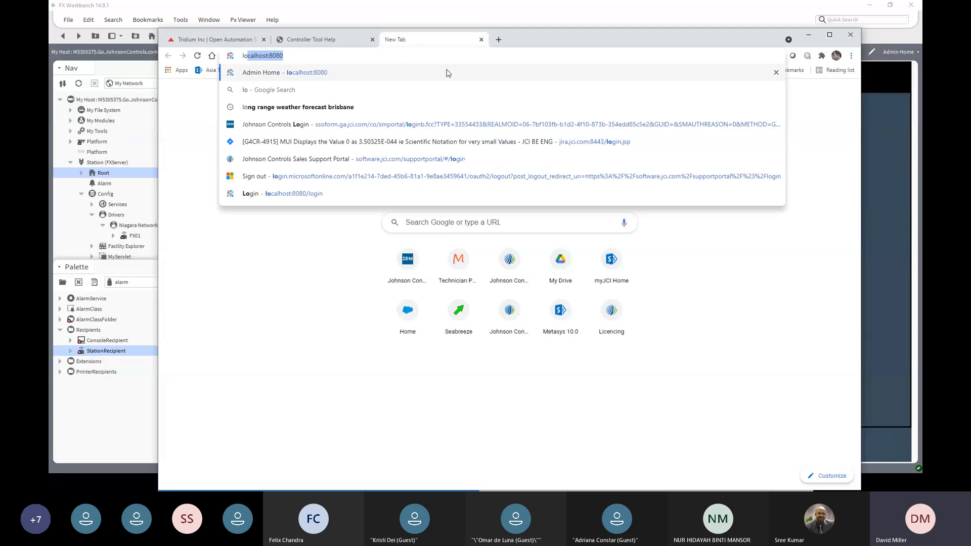
pyautogui.write('host')
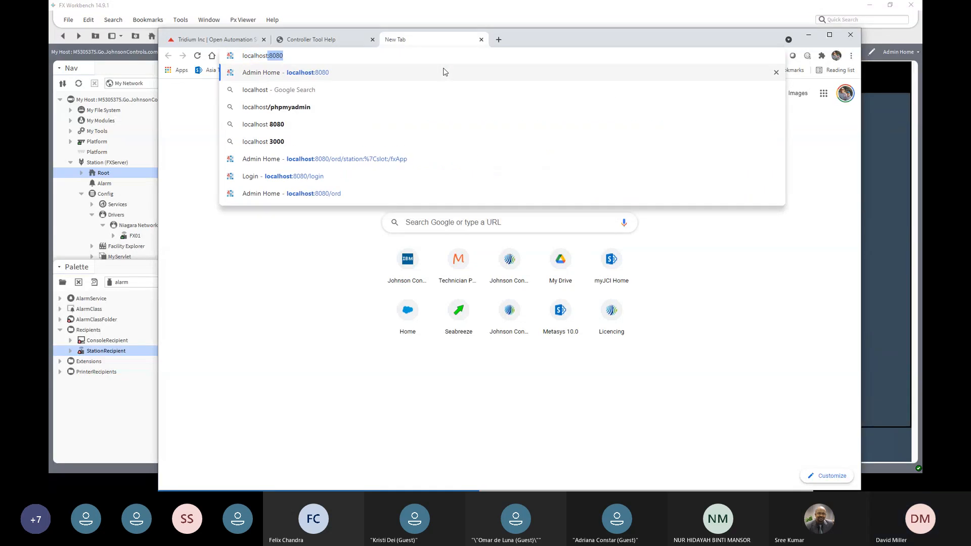
pyautogui.click(395, 57)
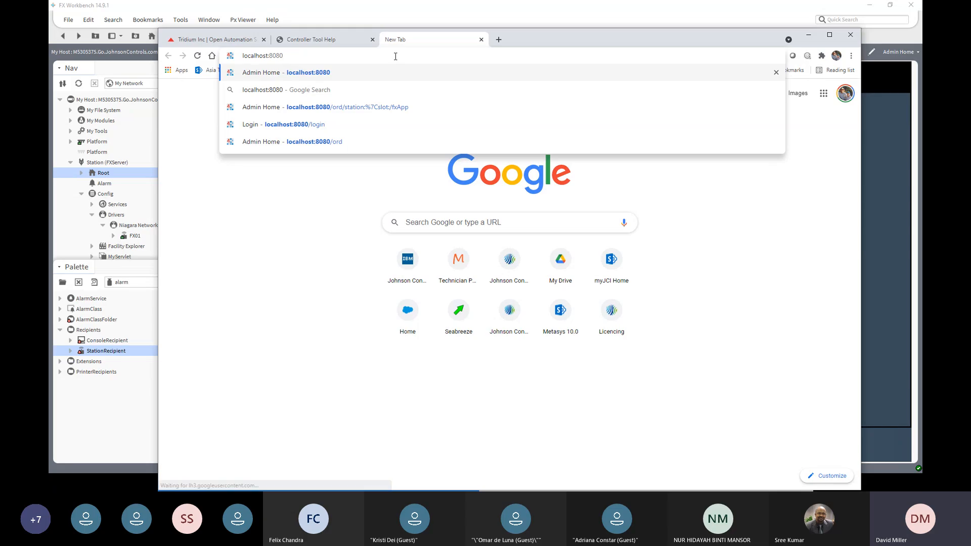
pyautogui.press('Return')
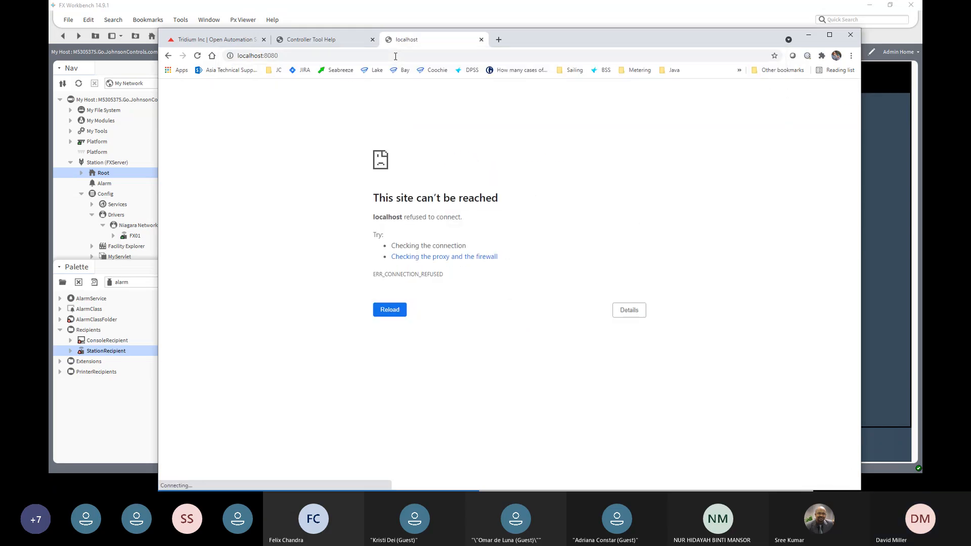
# - Try to reach the station at localhost:8081 by changing the port in the web address
pyautogui.click(314, 54)
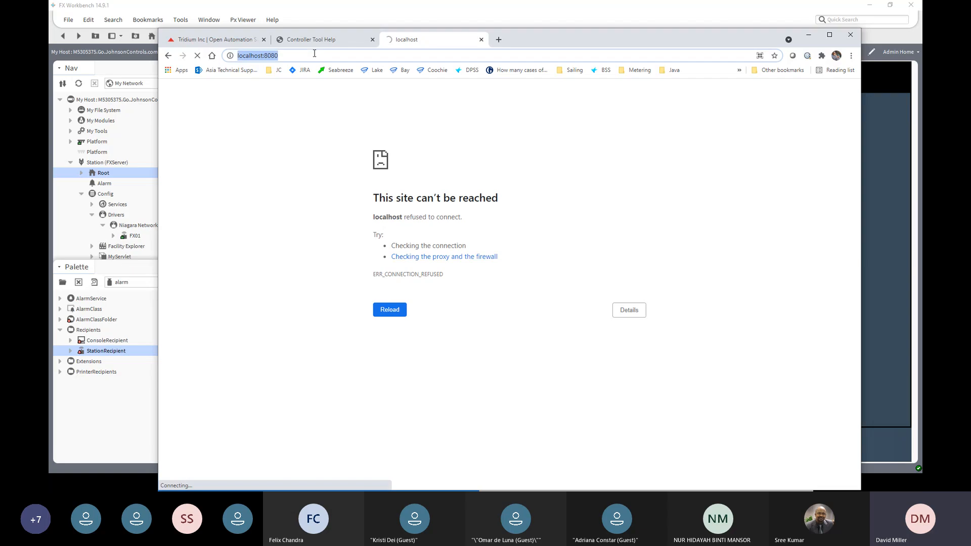
pyautogui.click(314, 54)
pyautogui.press('BackSpace')
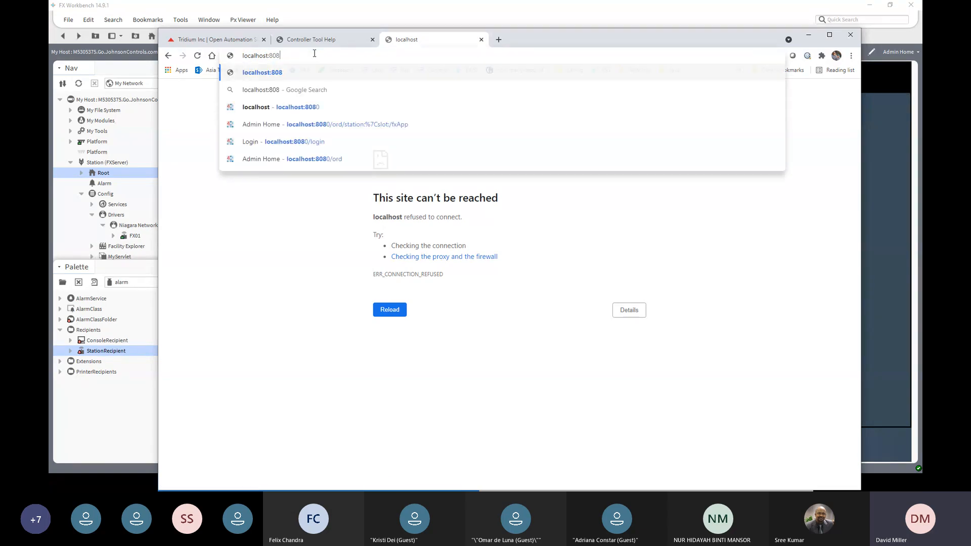
pyautogui.write('1')
pyautogui.press('Return')
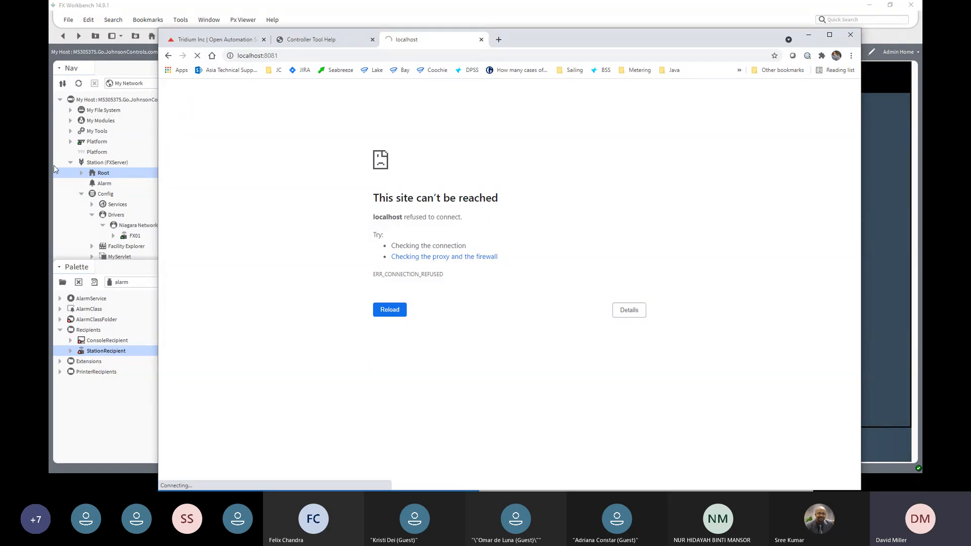
# - Switch to FX Workbench and check the Http Port set in the WebService of the FXServer station
pyautogui.click(95, 174)
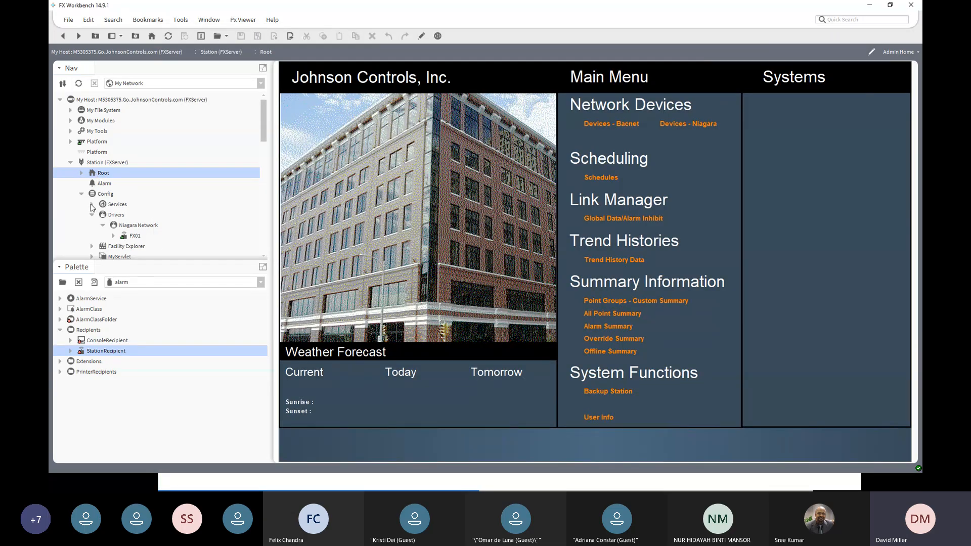
pyautogui.click(92, 205)
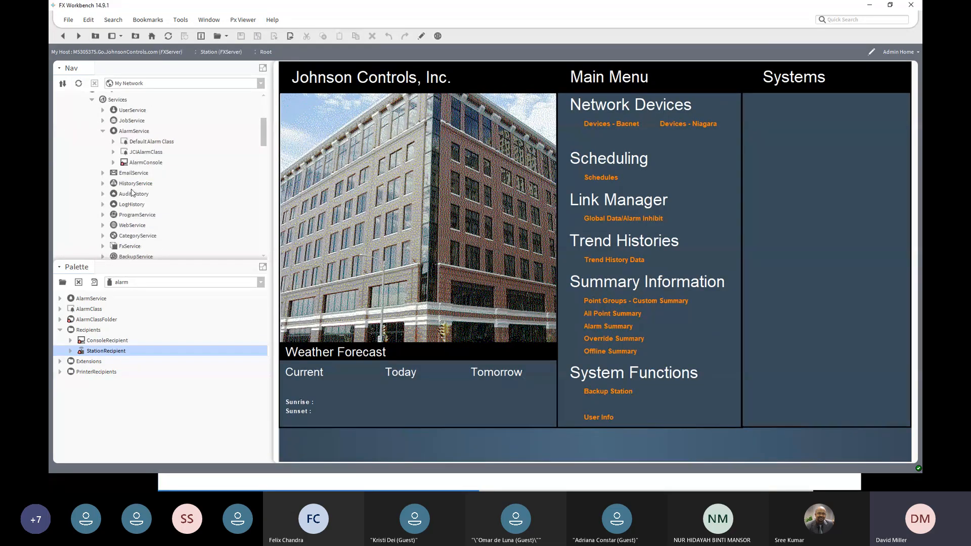
pyautogui.click(103, 225)
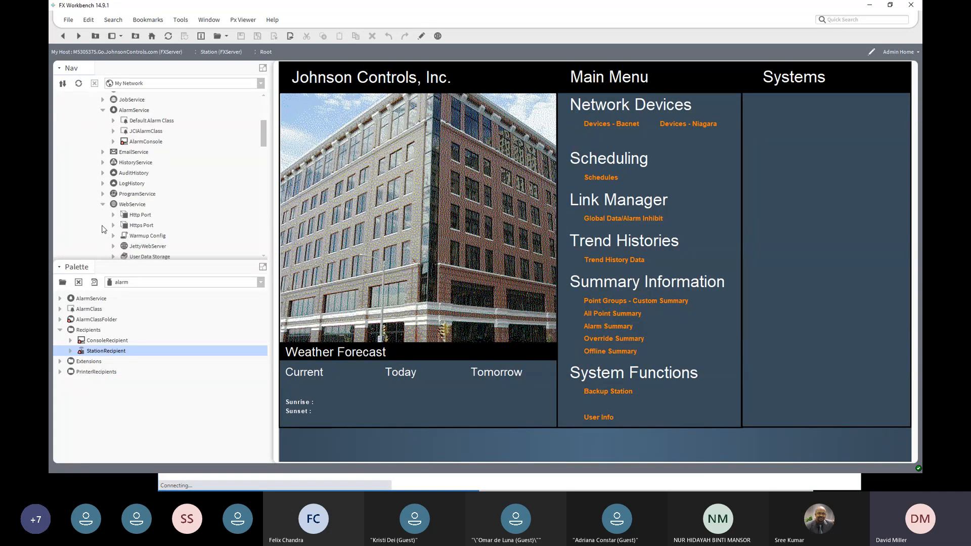
pyautogui.click(131, 219)
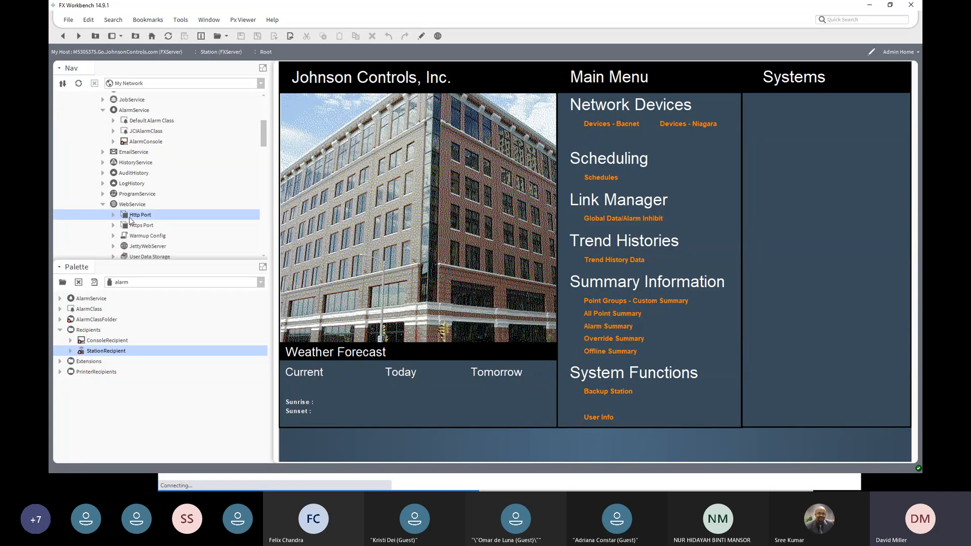
pyautogui.doubleClick(130, 219)
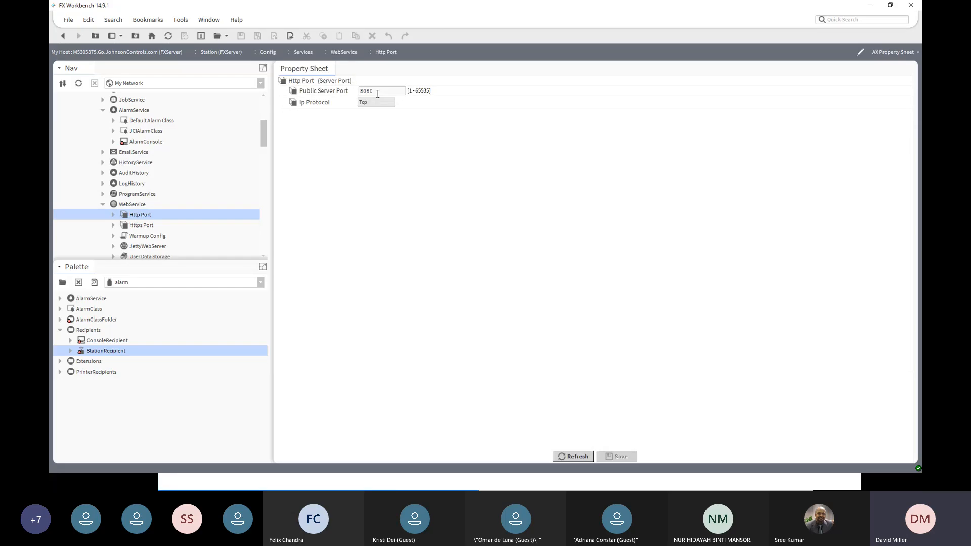
pyautogui.scroll(3, 145, 227)
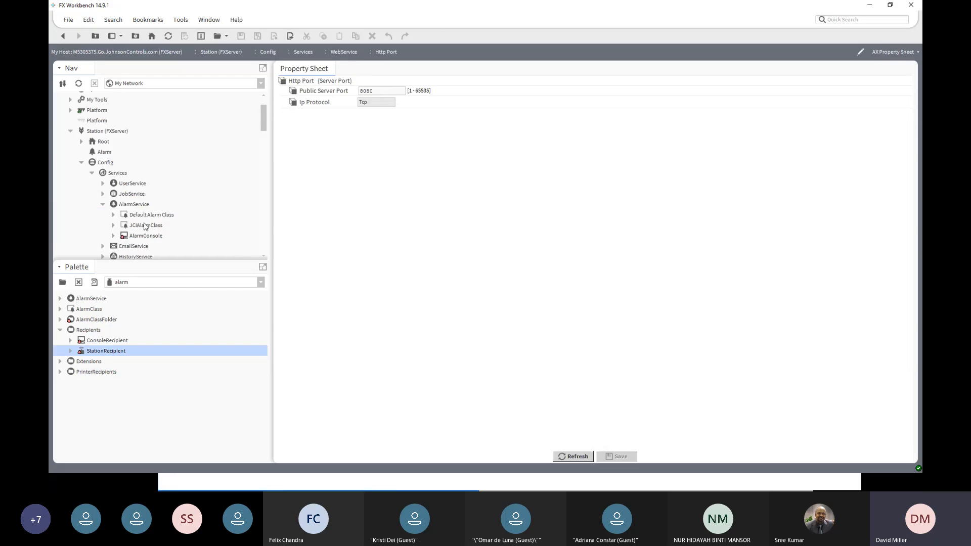
pyautogui.scroll(1, 145, 226)
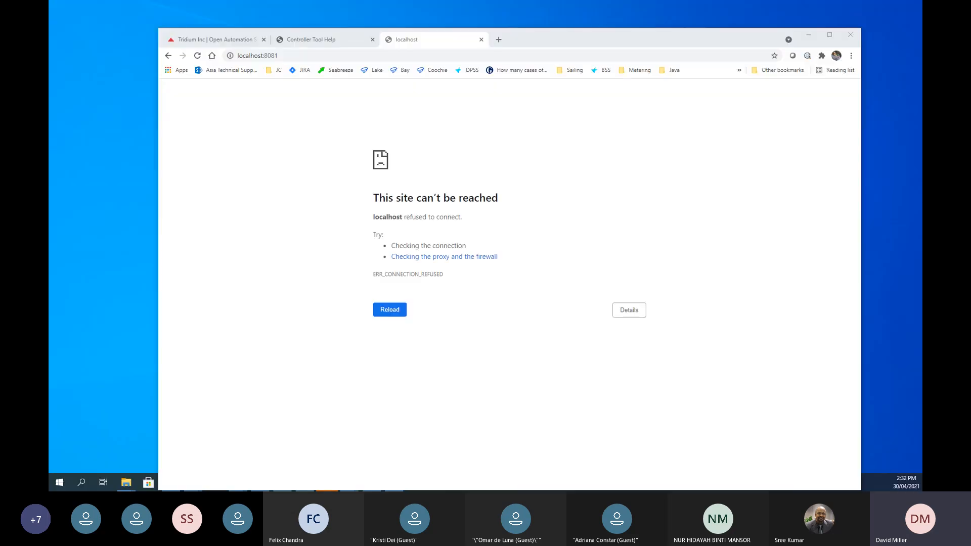
# - Switch back to the browser and request the station at localhost:8080 again
pyautogui.click(380, 448)
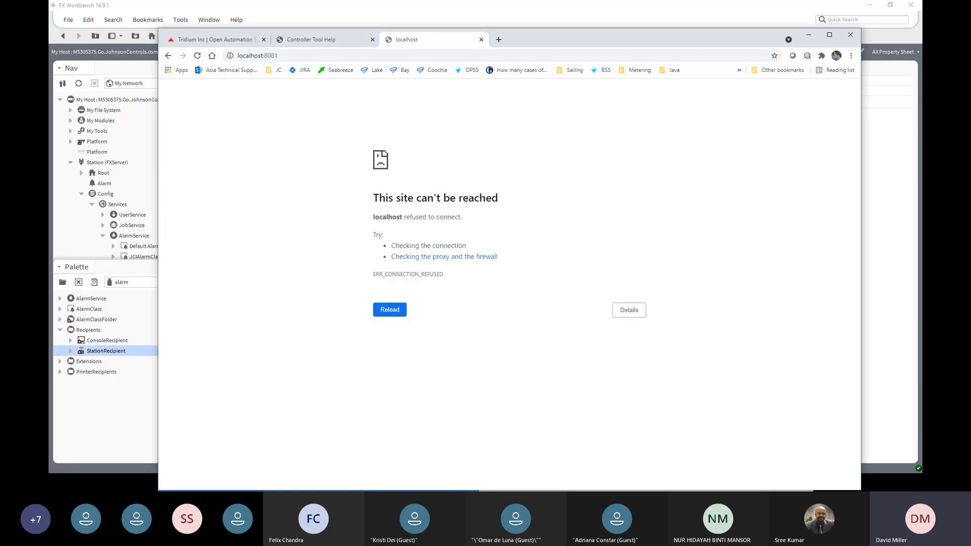
pyautogui.click(285, 54)
pyautogui.click(286, 54)
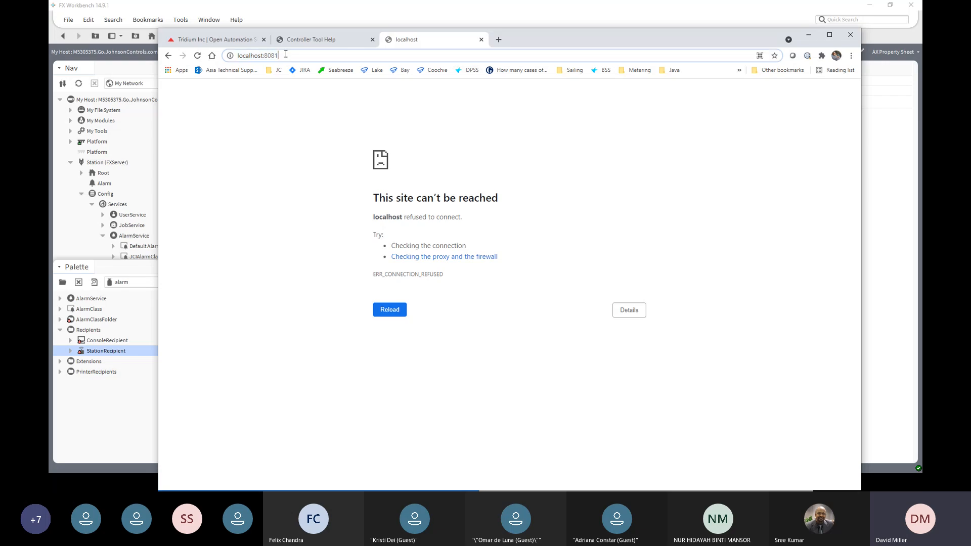
pyautogui.press('BackSpace')
pyautogui.write('0')
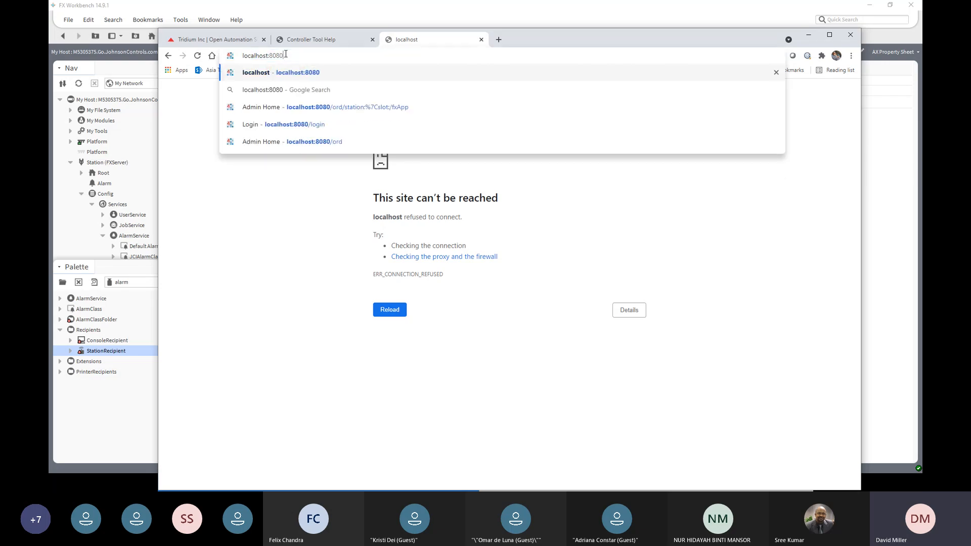
pyautogui.press('Return')
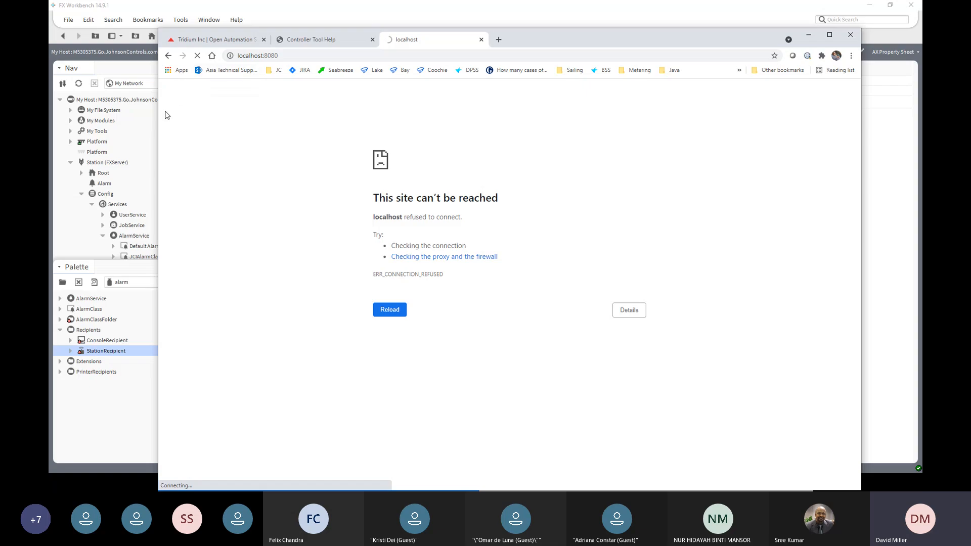
pyautogui.click(355, 42)
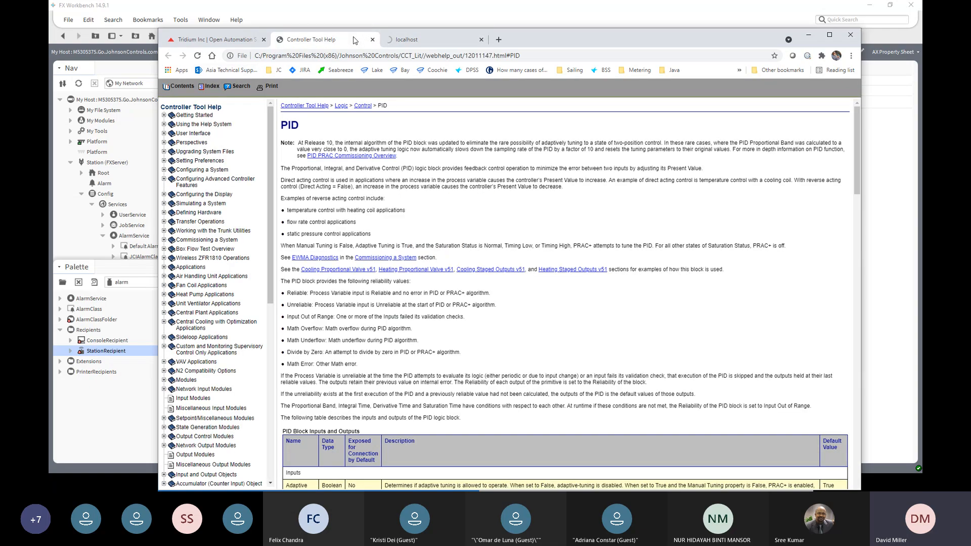
pyautogui.click(387, 39)
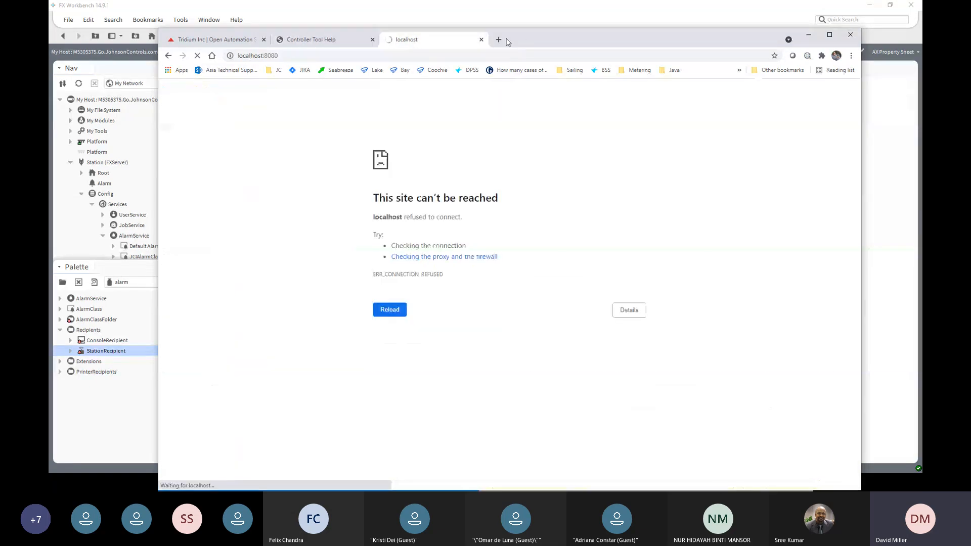
# - Move the browser aside, set the WebService's Https Port public server port to 448 in FX Workbench and save
pyautogui.moveTo(528, 38); pyautogui.dragTo(960, 76)
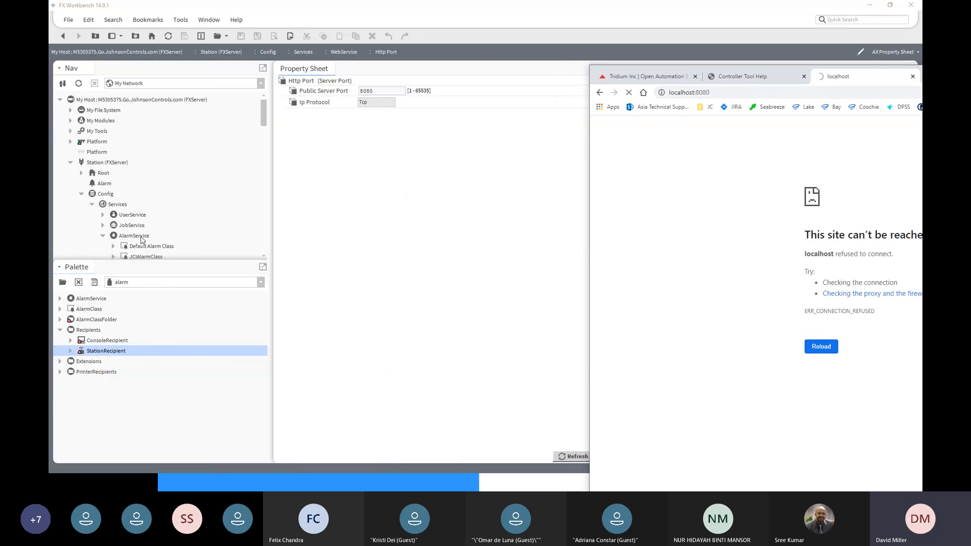
pyautogui.click(315, 203)
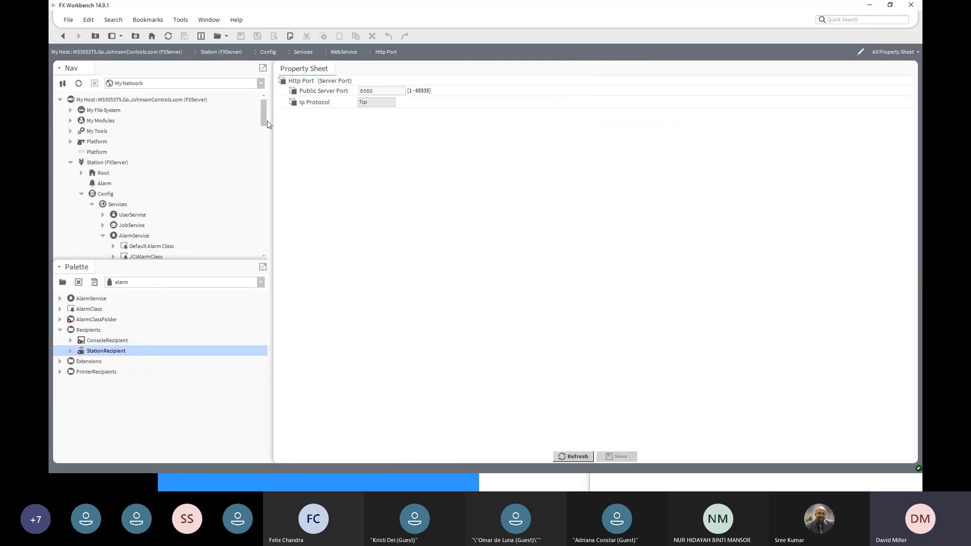
pyautogui.moveTo(267, 120); pyautogui.dragTo(268, 146)
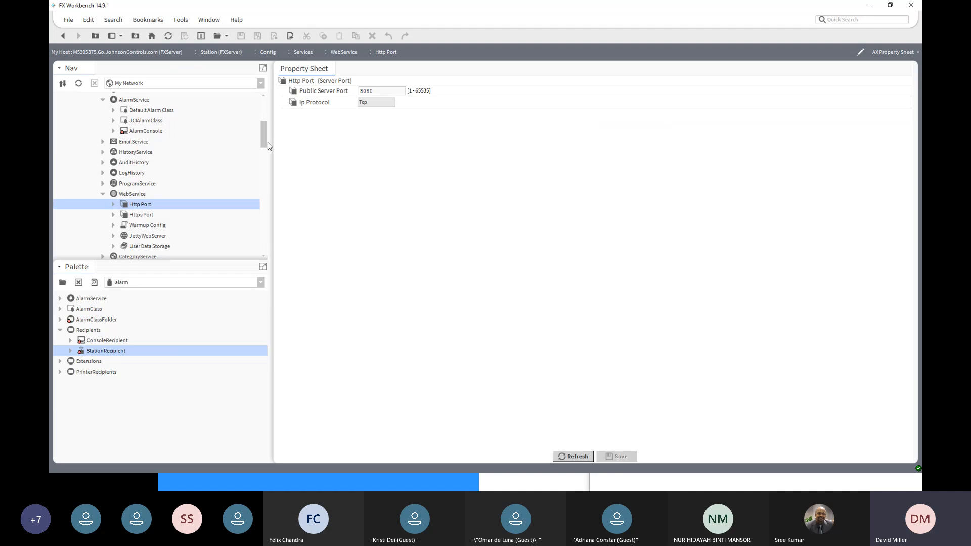
pyautogui.doubleClick(145, 193)
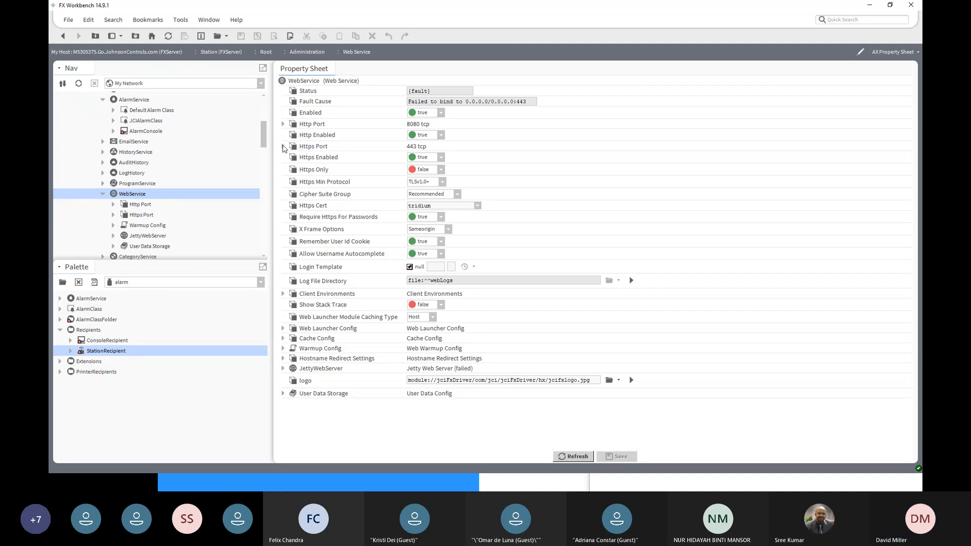
pyautogui.click(283, 146)
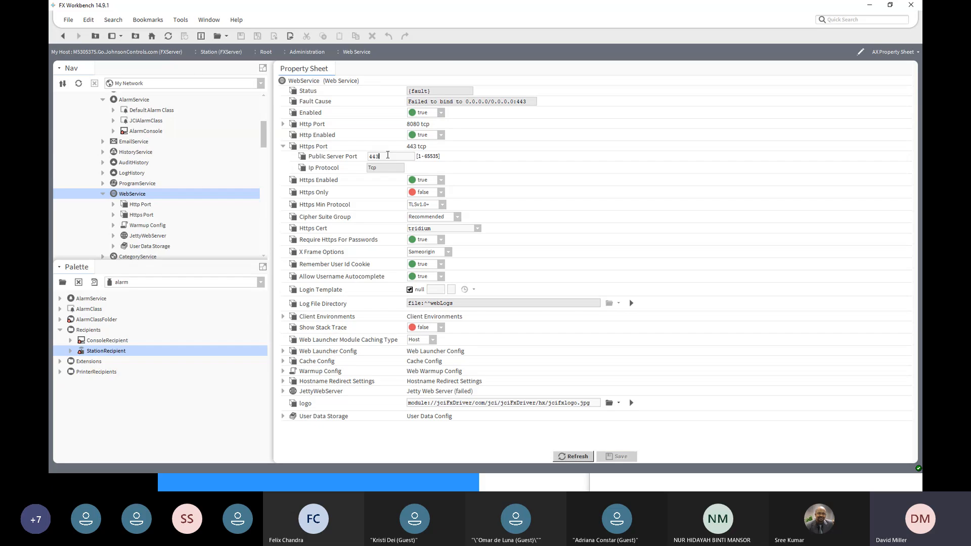
pyautogui.press('BackSpace')
pyautogui.write('8')
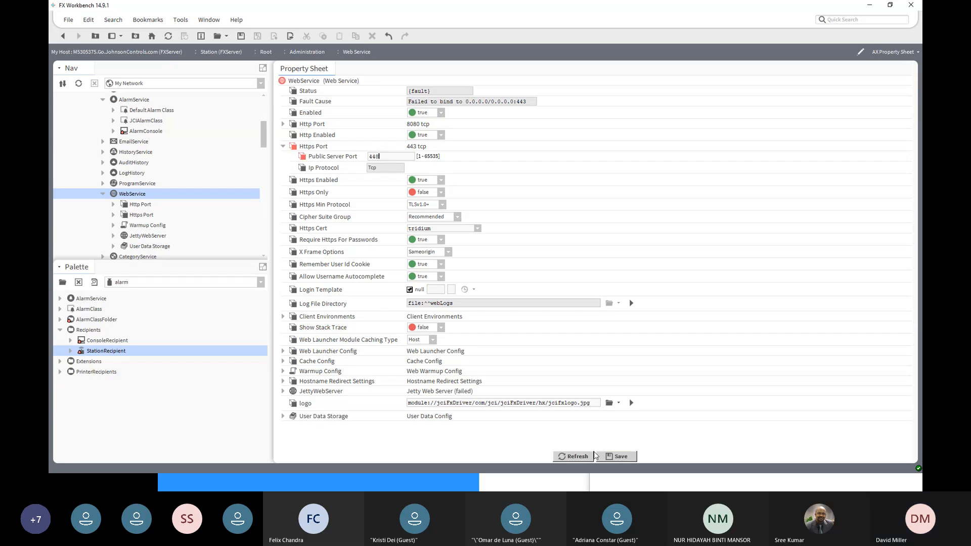
pyautogui.click(615, 457)
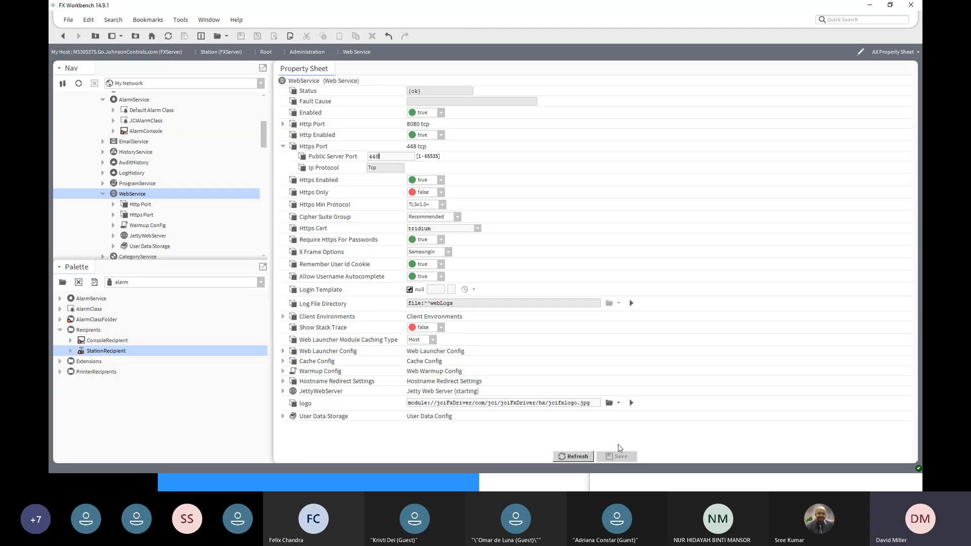
# - Bring the browser back into view and try to log in to FXServer at localhost:8080 with the saved credentials
pyautogui.click(921, 221)
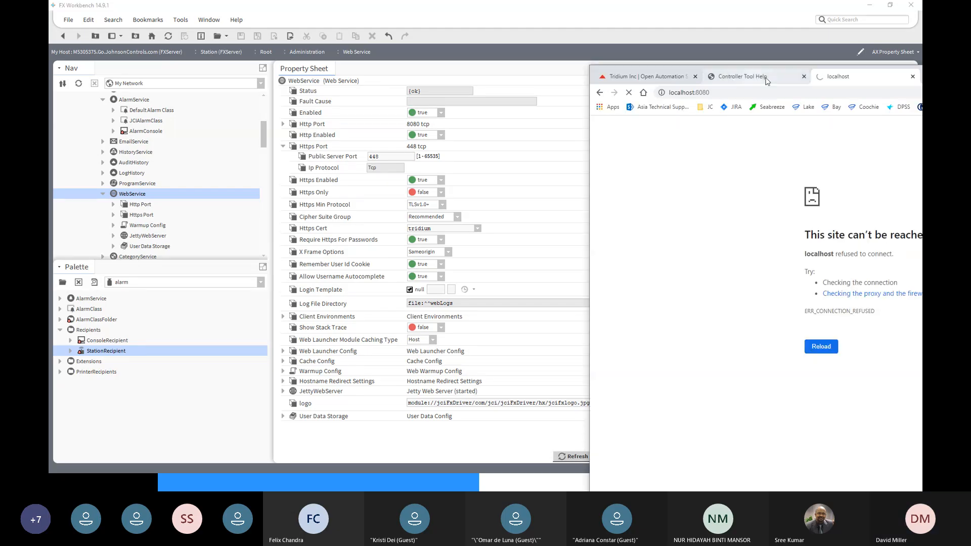
pyautogui.moveTo(922, 81); pyautogui.dragTo(723, 83)
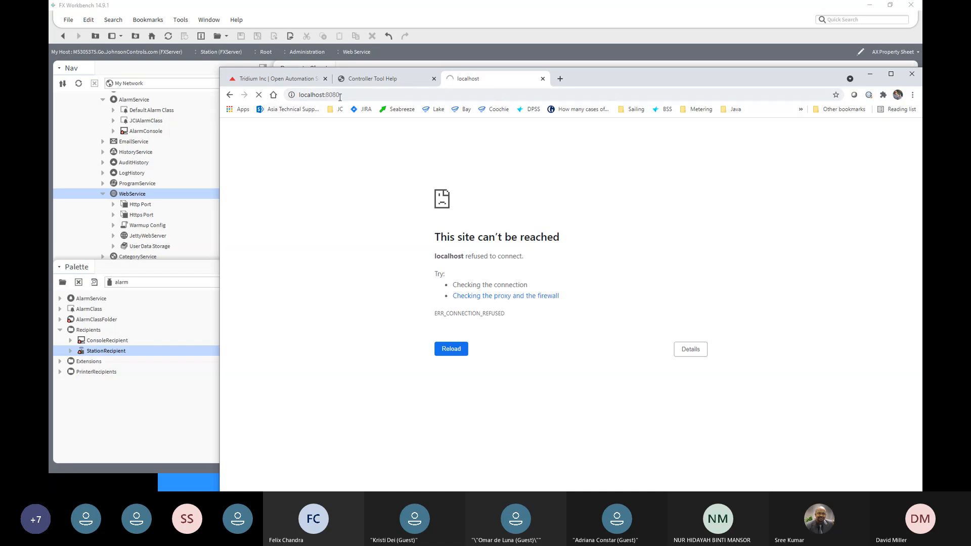
pyautogui.click(390, 97)
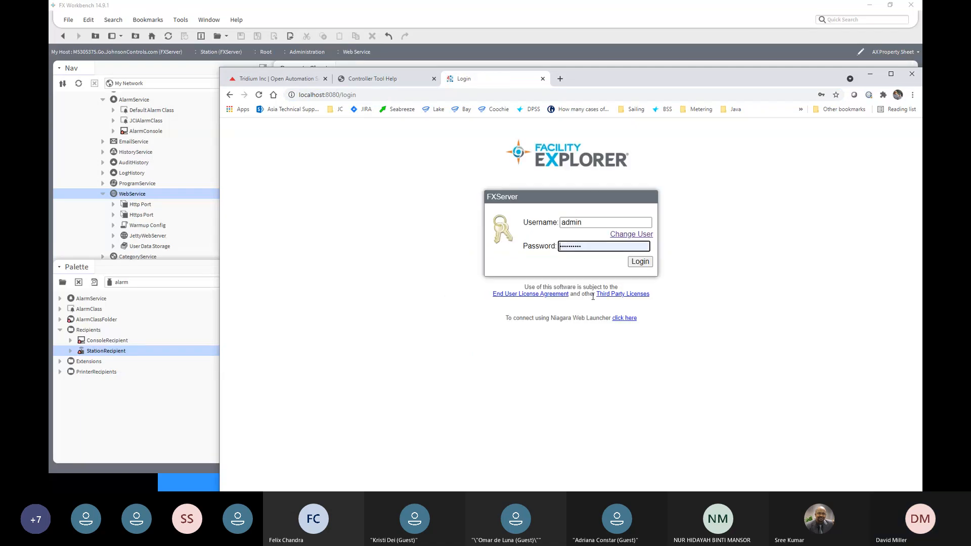
pyautogui.click(639, 262)
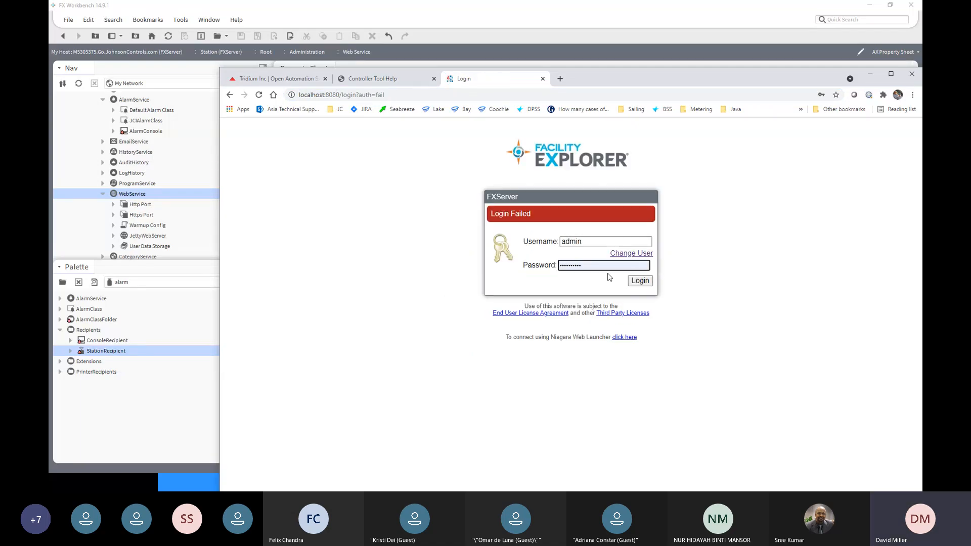
# - Replace the saved account password with a newly entered one and try to log in to FXServer as admin
pyautogui.doubleClick(580, 266)
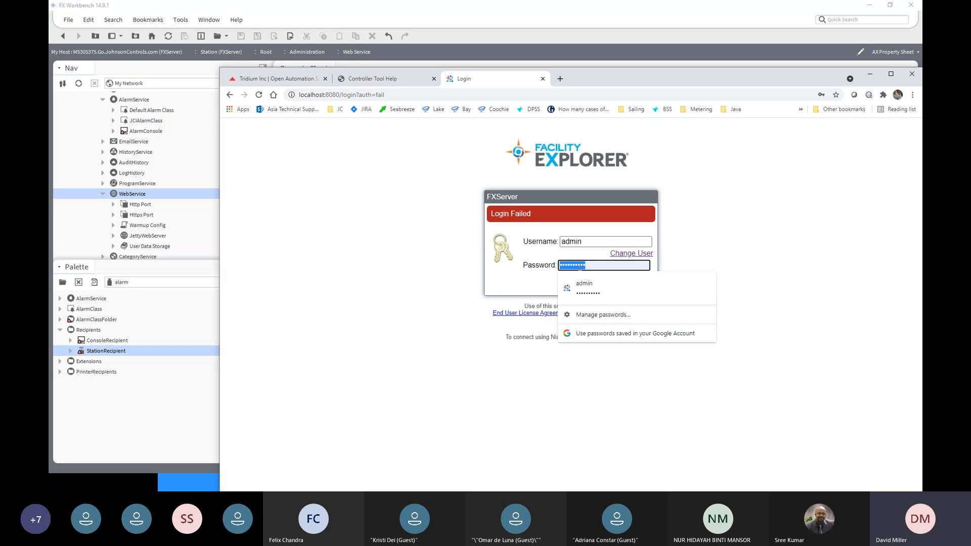
pyautogui.write('a••••••••')
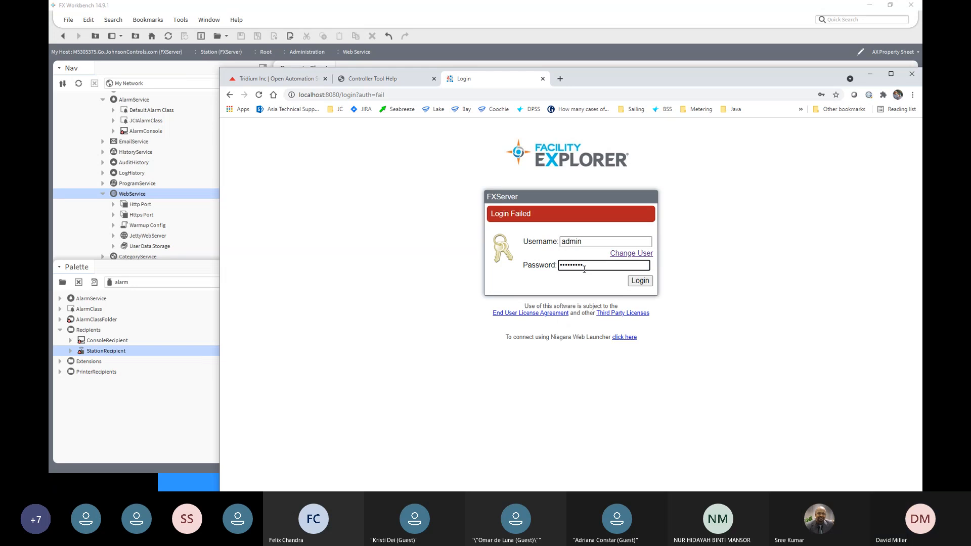
pyautogui.click(647, 281)
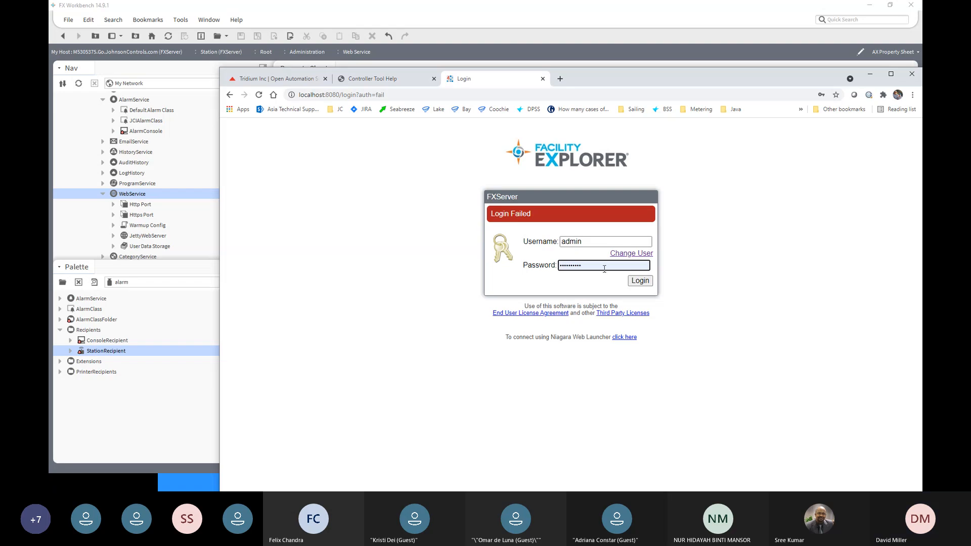
# - Enter the admin account's password again, log in to FXServer and maximize the browser window
pyautogui.moveTo(604, 266); pyautogui.dragTo(547, 265)
pyautogui.write('••')
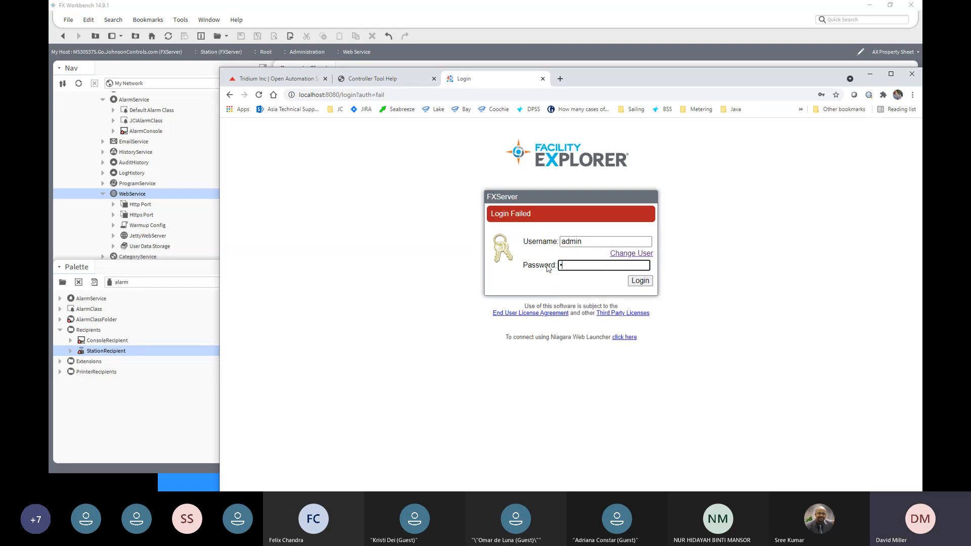
pyautogui.write('••••••••')
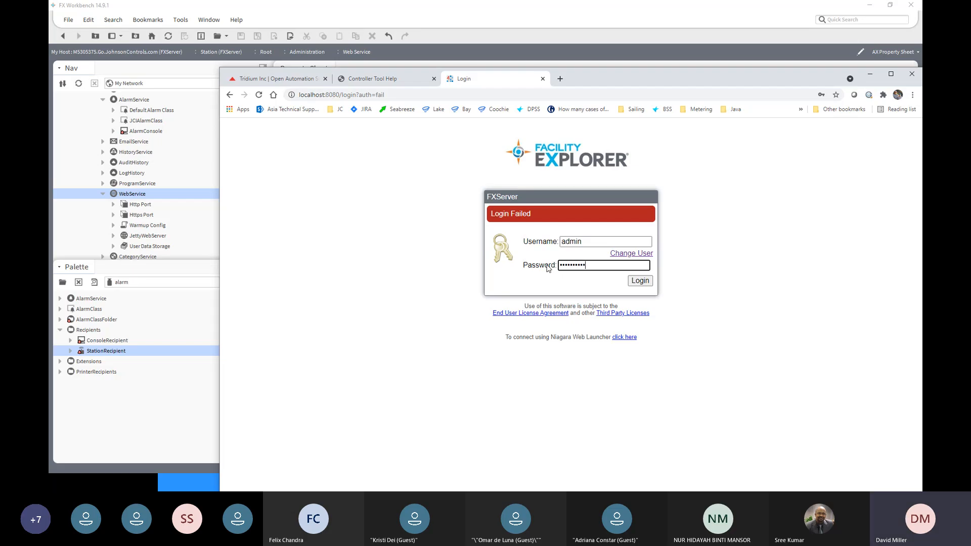
pyautogui.click(649, 286)
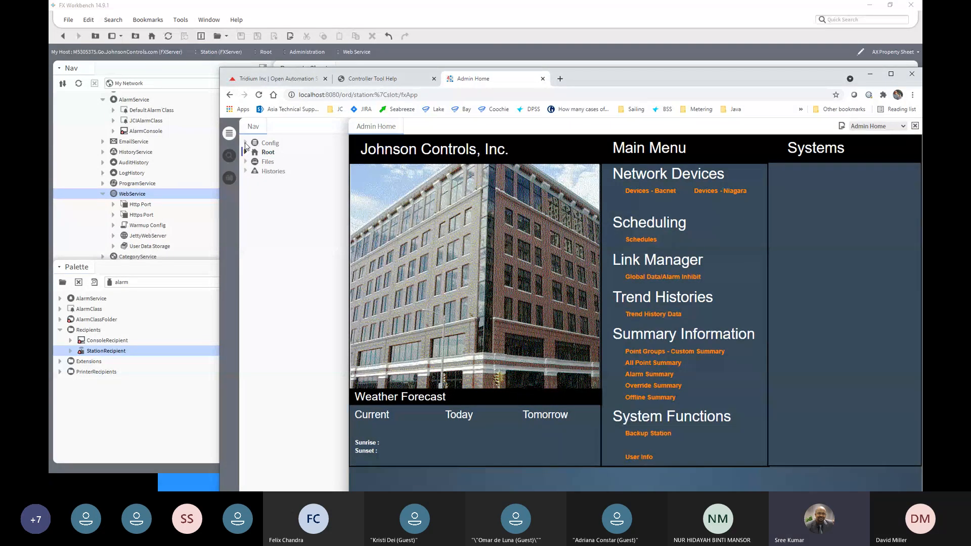
pyautogui.doubleClick(602, 80)
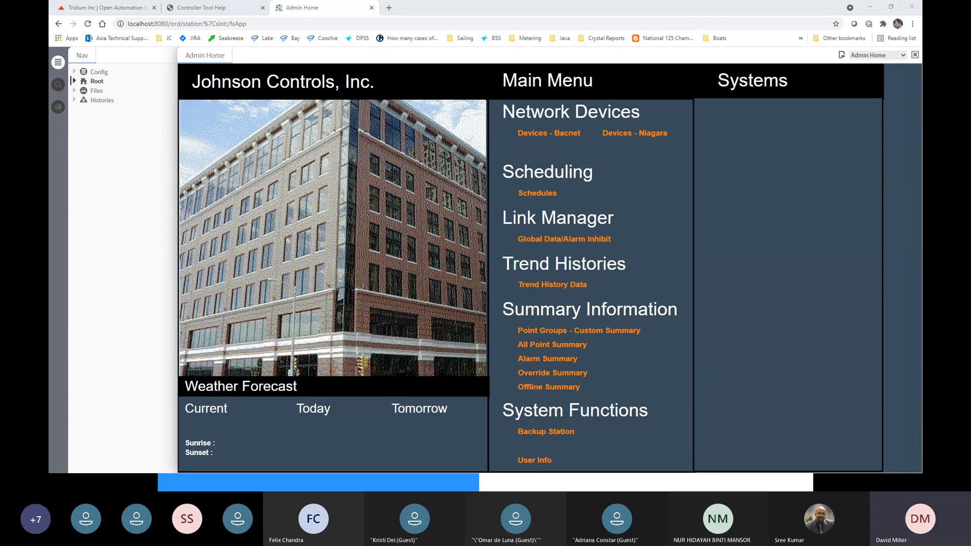
# - Switch to FX Workbench, collapse the FXServer station and connect to the secure FX01 station at 192.168.0.66 with the remembered credentials
pyautogui.press('super+d')
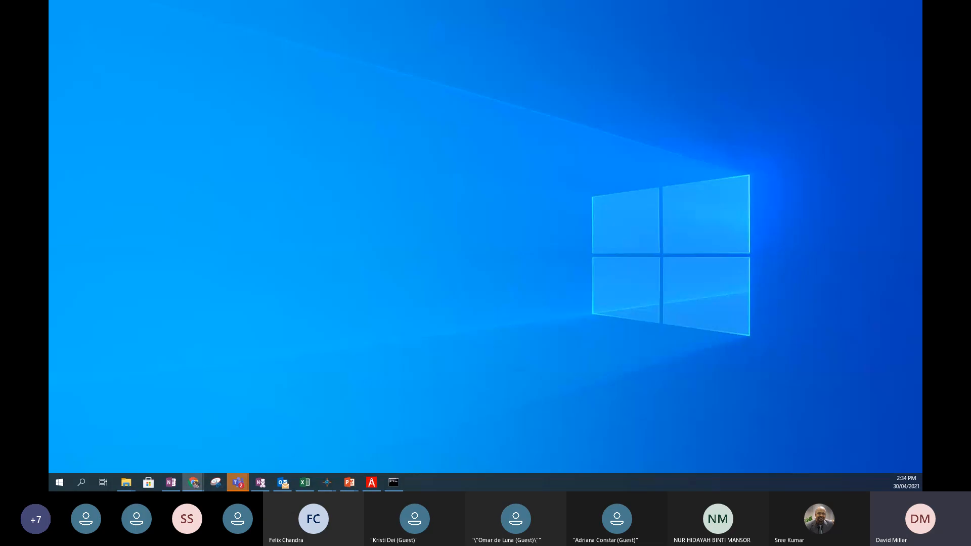
pyautogui.click(327, 483)
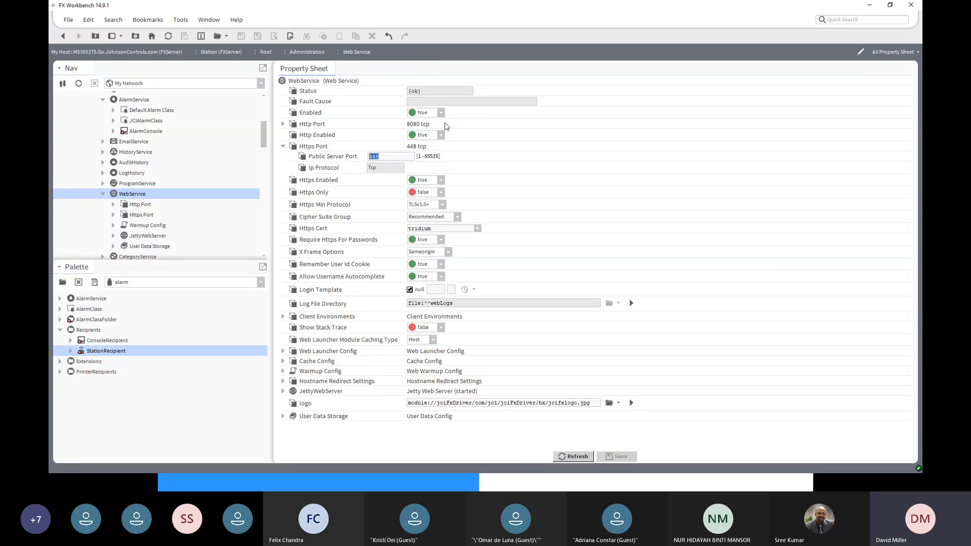
pyautogui.moveTo(265, 136); pyautogui.dragTo(265, 104)
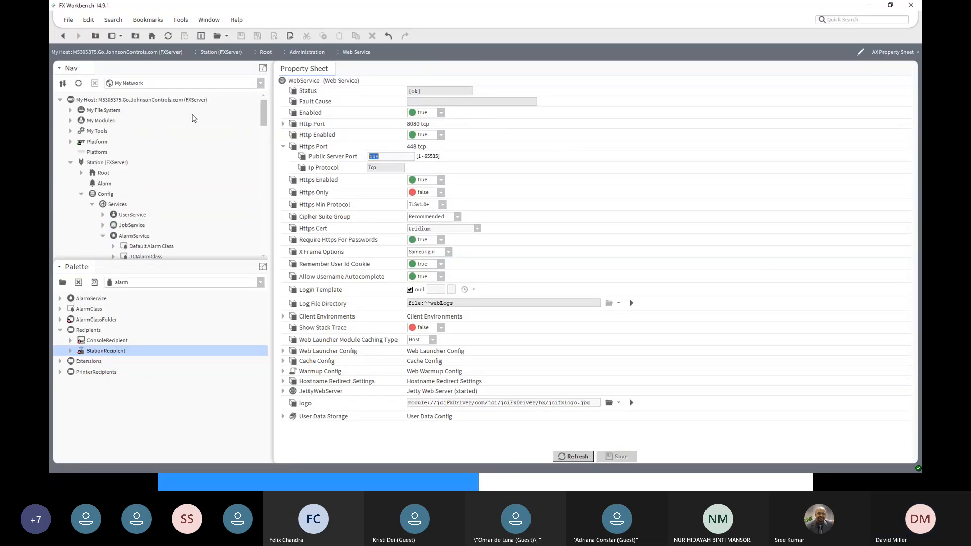
pyautogui.click(70, 162)
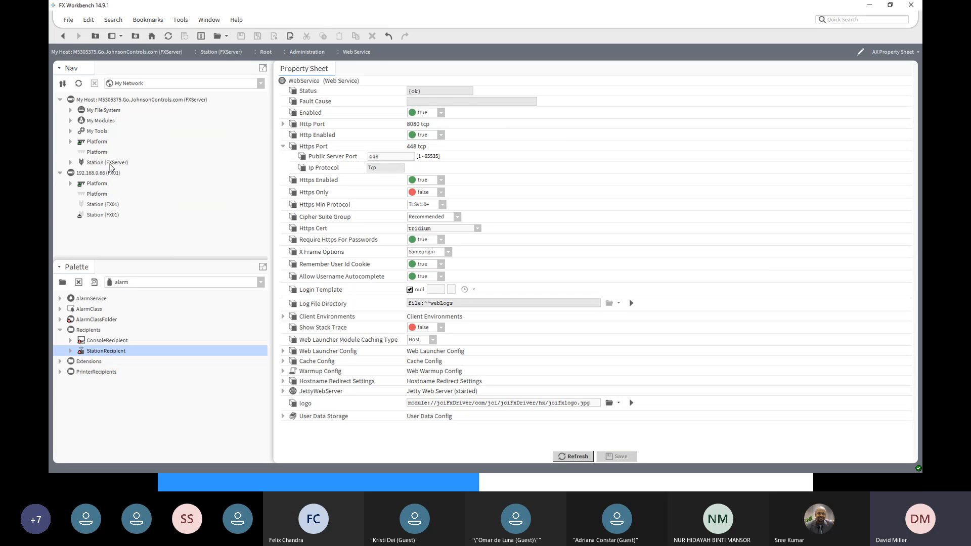
pyautogui.click(109, 165)
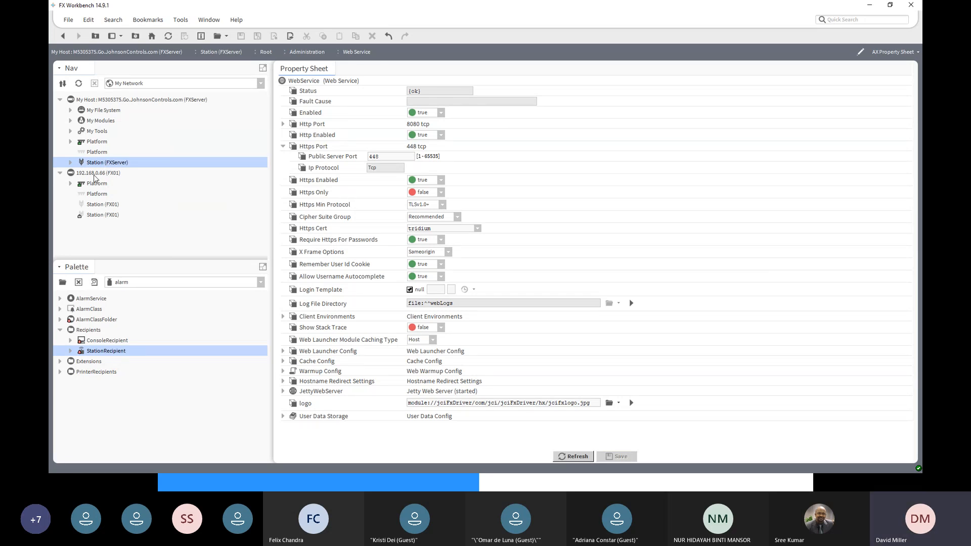
pyautogui.click(93, 174)
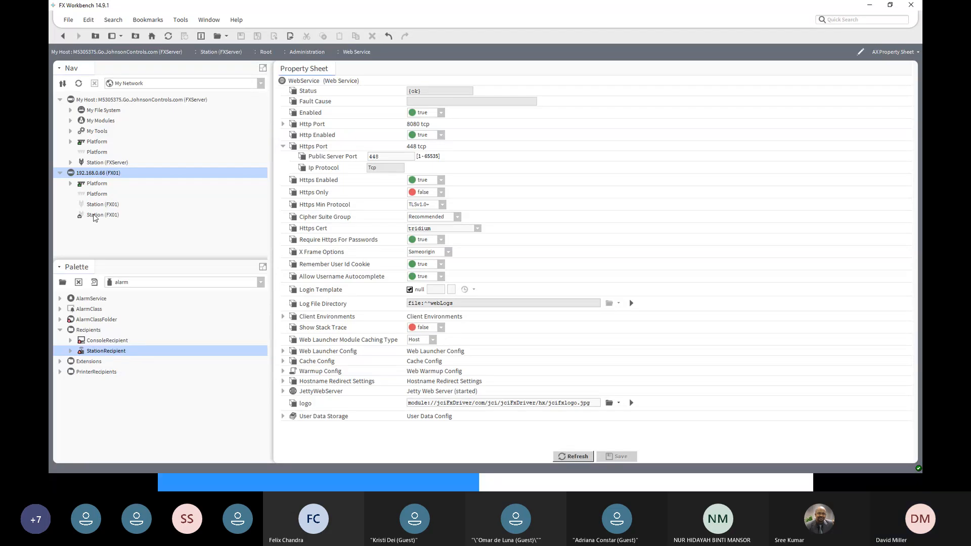
pyautogui.click(94, 215)
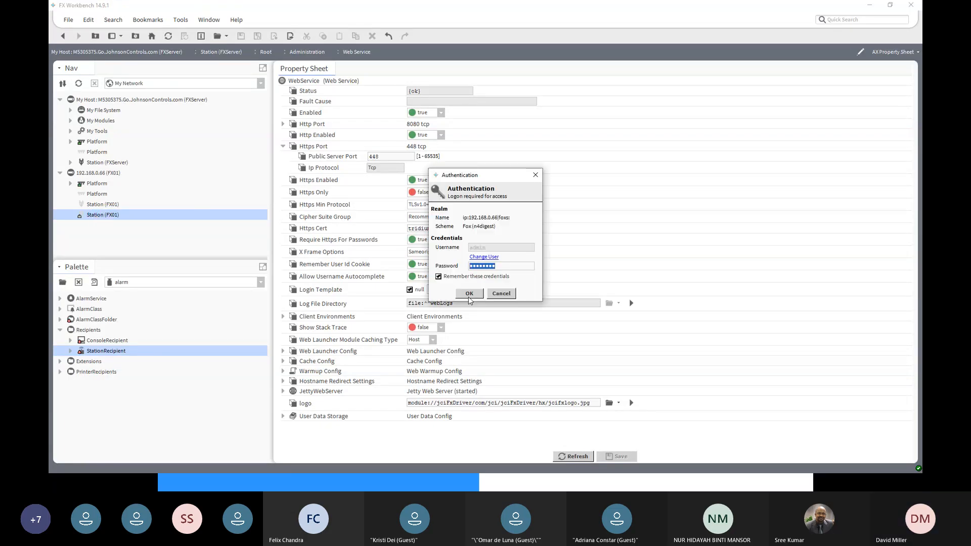
pyautogui.click(469, 295)
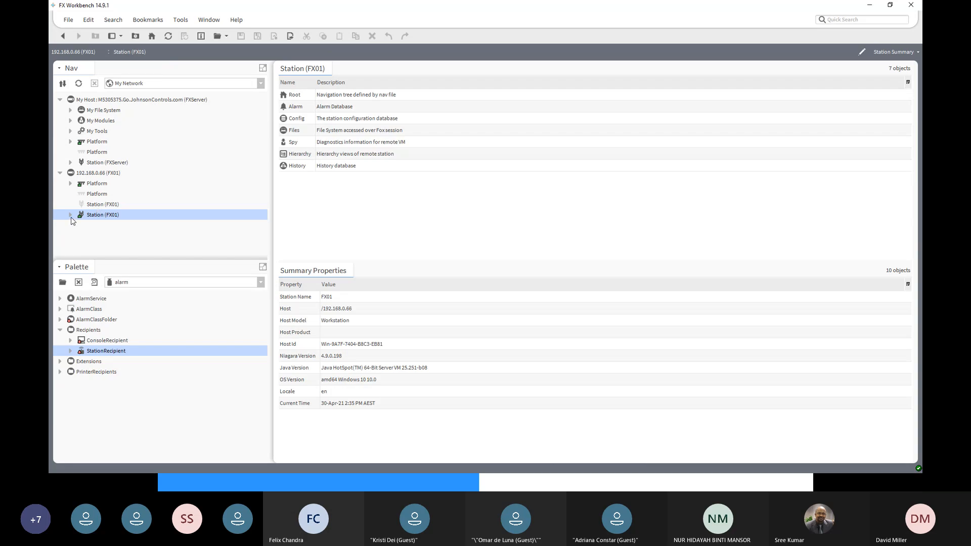
# - Compare the Root home pages of the FX01 and FXServer stations, viewing the Bacnet devices from FX01's page
pyautogui.click(70, 215)
pyautogui.click(101, 205)
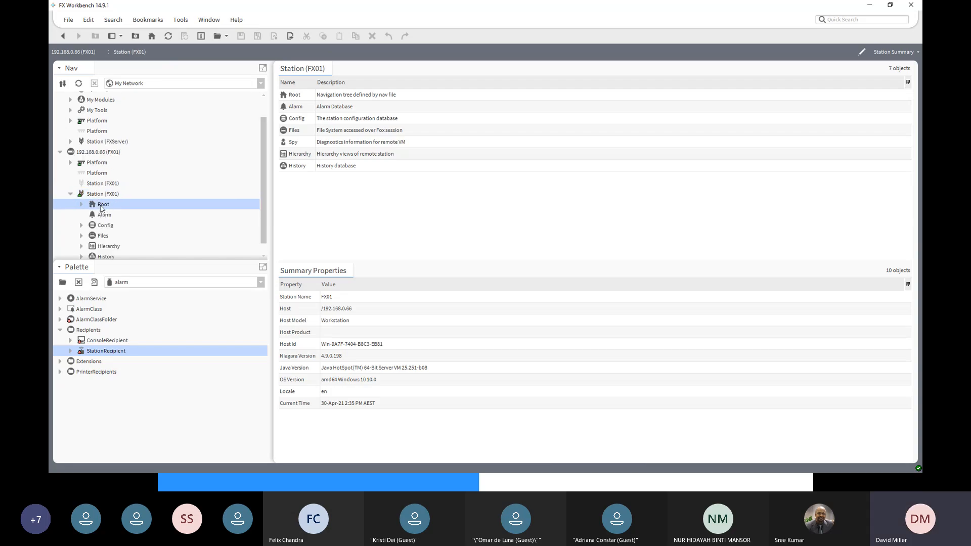
pyautogui.doubleClick(100, 206)
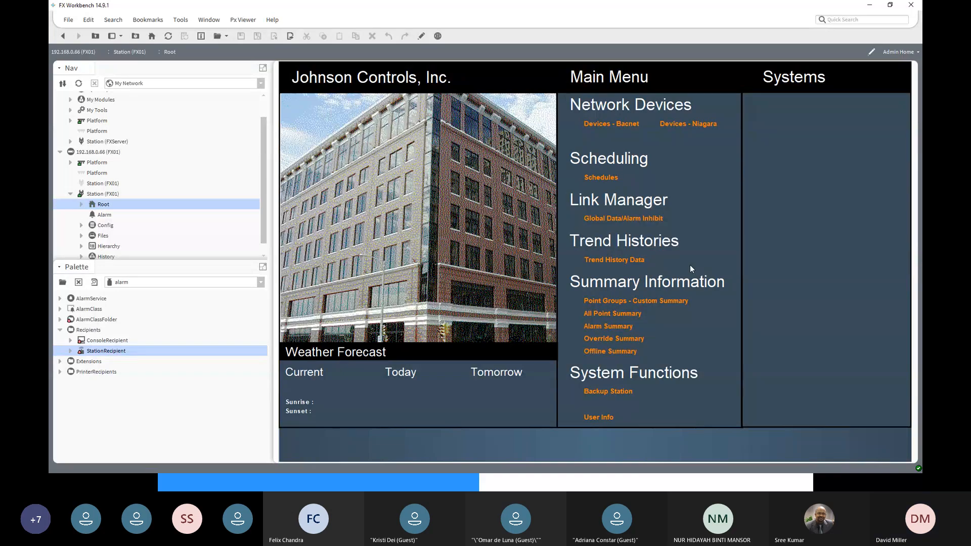
pyautogui.click(602, 124)
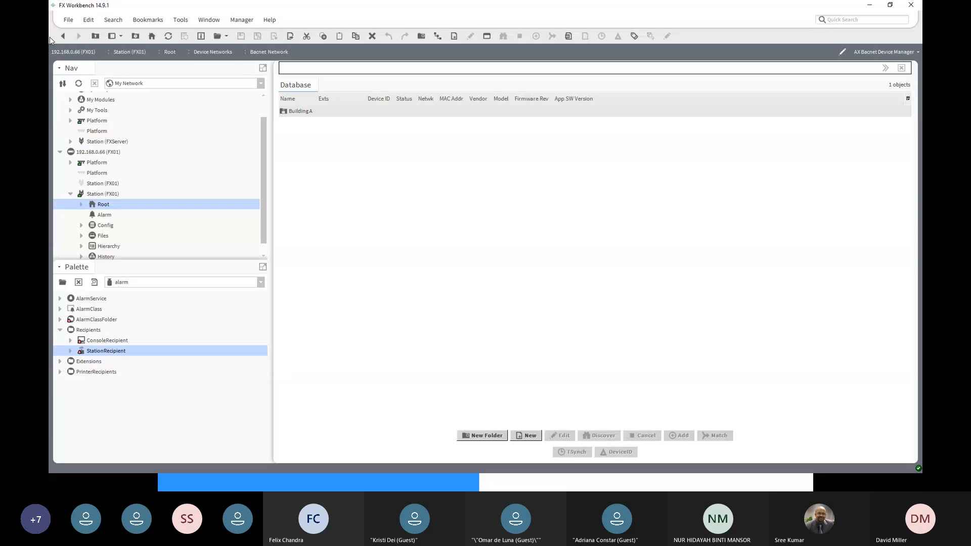
pyautogui.click(61, 38)
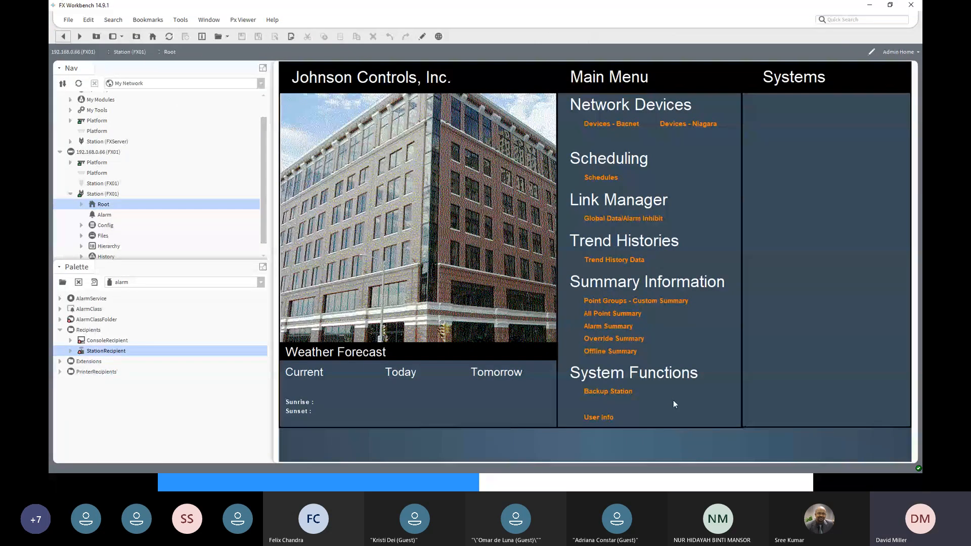
pyautogui.doubleClick(97, 142)
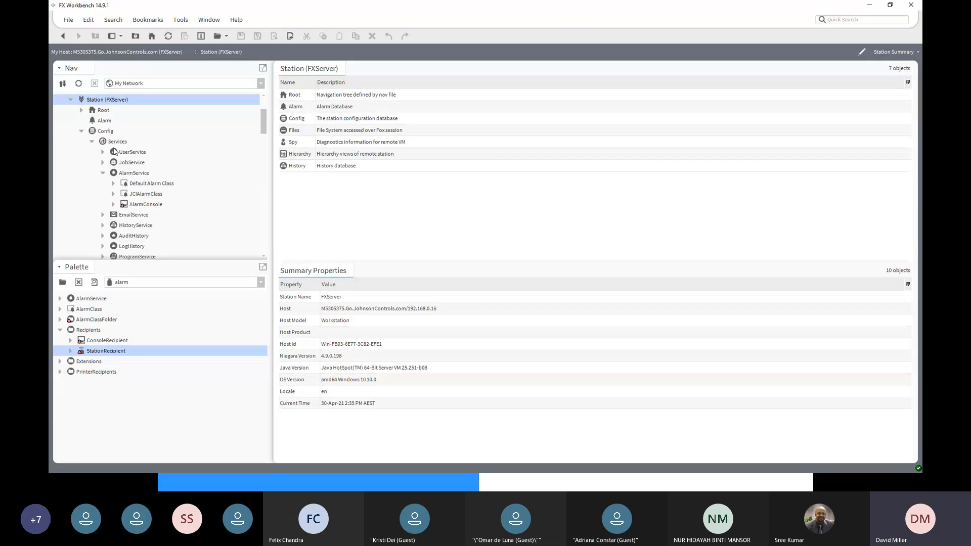
pyautogui.doubleClick(103, 110)
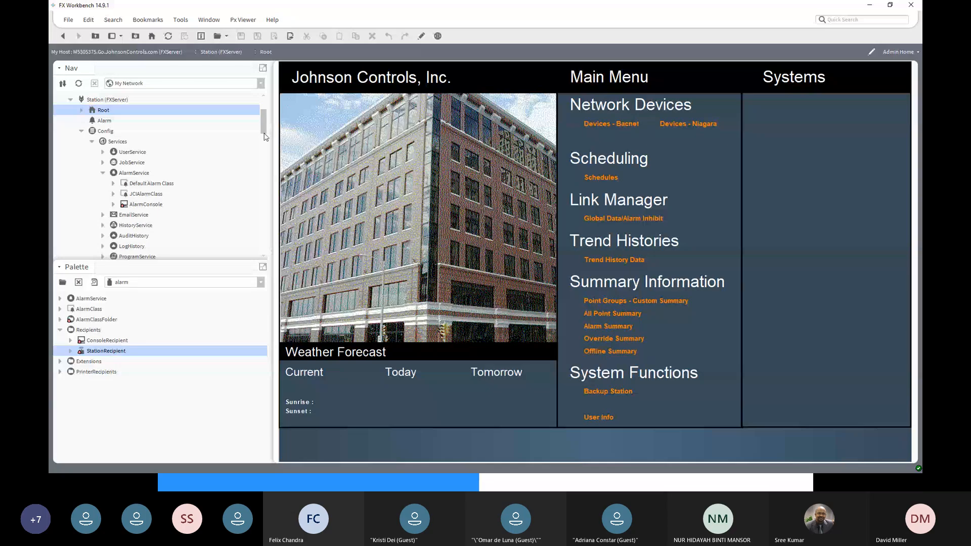
# - Collapse the My Host (FXServer) branch of the navigation tree
pyautogui.scroll(2, 263, 122)
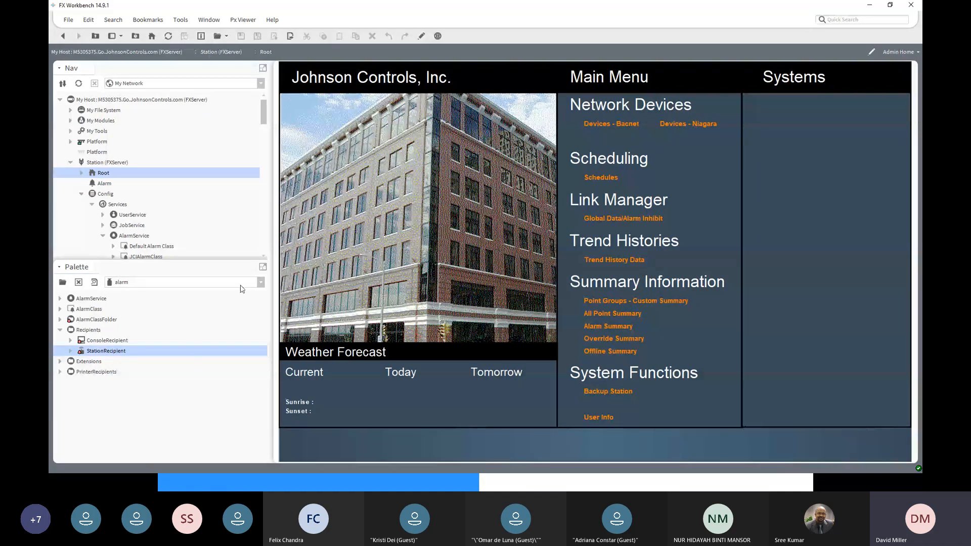
pyautogui.scroll(-10, 251, 168)
pyautogui.scroll(-5, 252, 168)
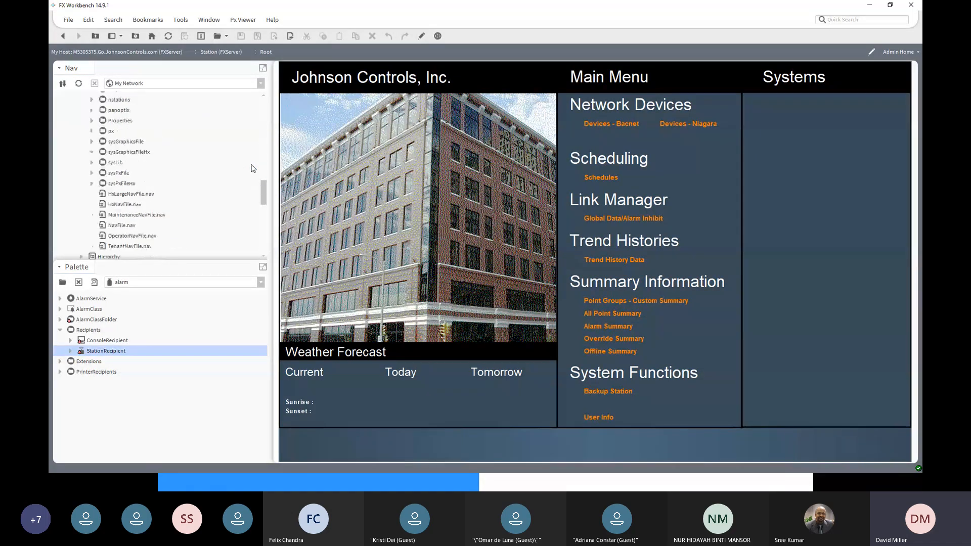
pyautogui.scroll(-5, 253, 169)
pyautogui.scroll(5, 254, 168)
pyautogui.scroll(15, 253, 168)
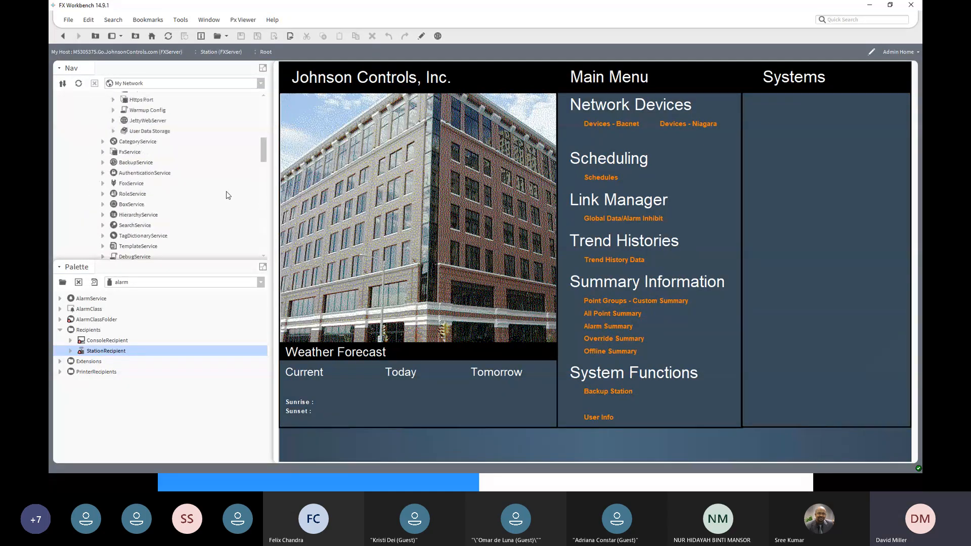
pyautogui.scroll(3, 228, 196)
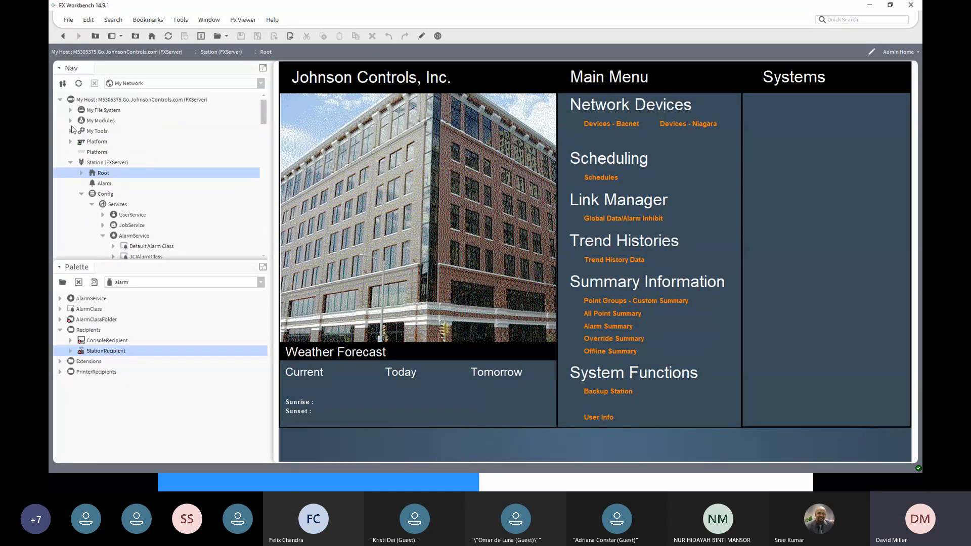
pyautogui.click(57, 100)
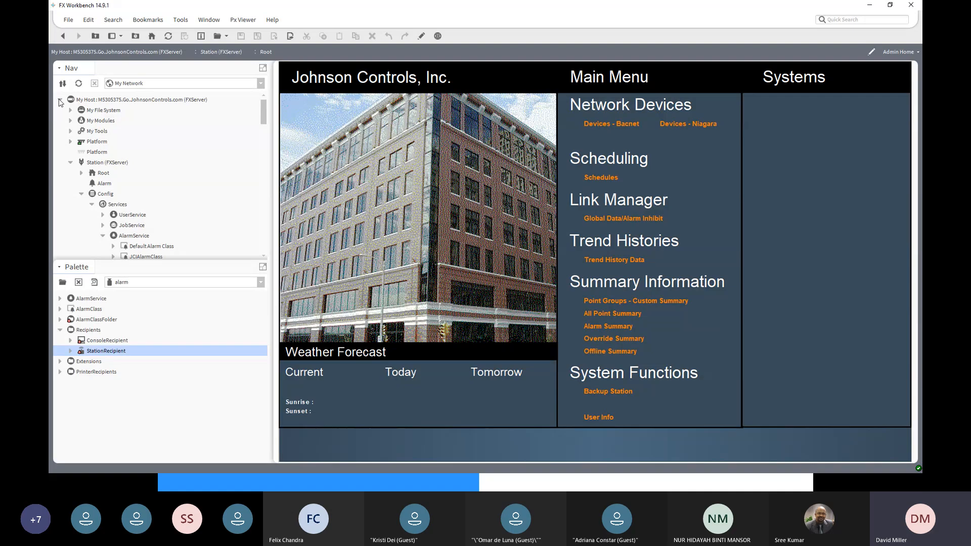
pyautogui.click(60, 99)
# - Open the property sheet of the FX01 station's WebService to check its Http Port
pyautogui.click(108, 111)
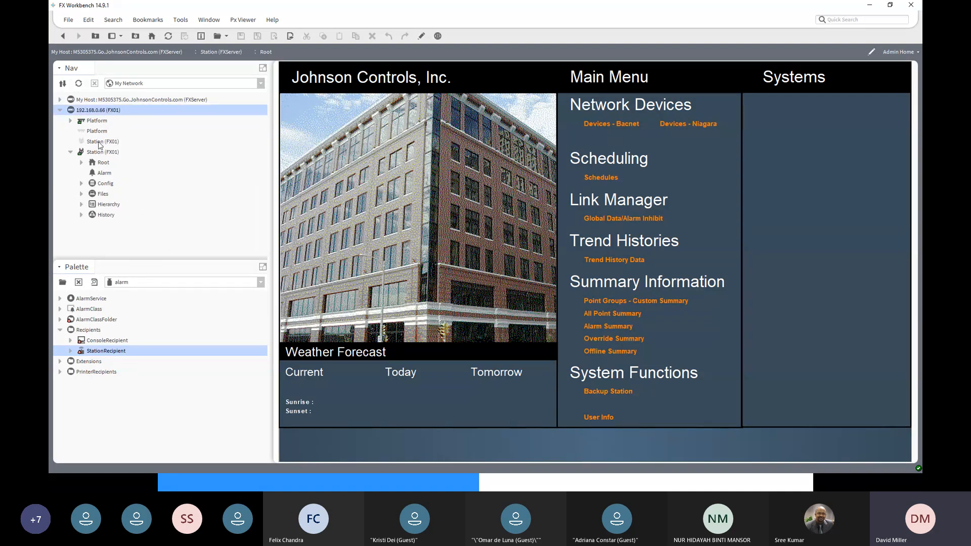
pyautogui.click(81, 184)
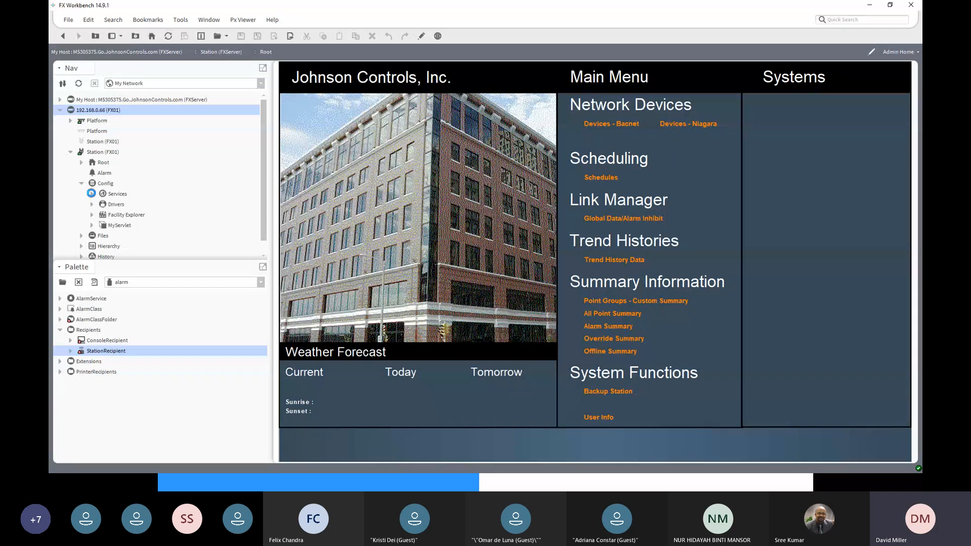
pyautogui.click(92, 194)
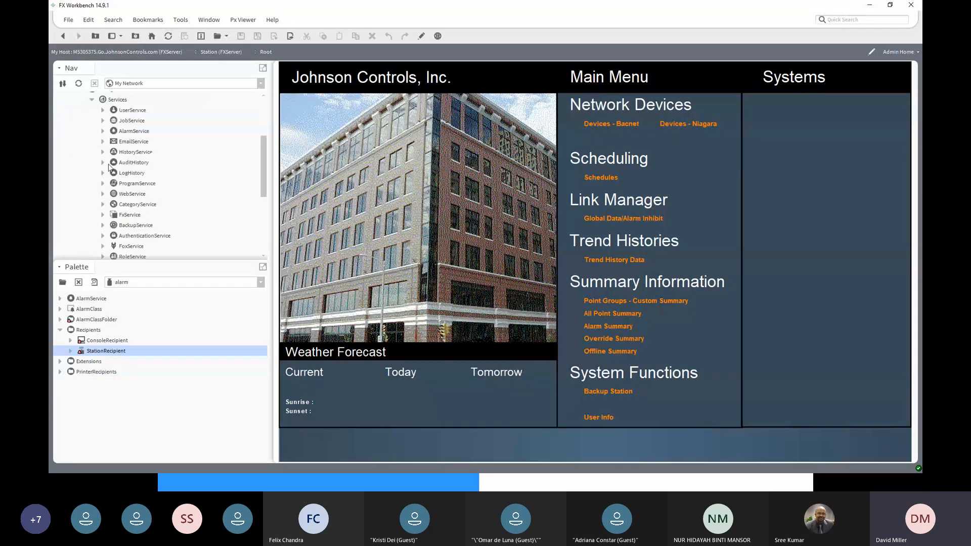
pyautogui.click(118, 196)
pyautogui.doubleClick(117, 197)
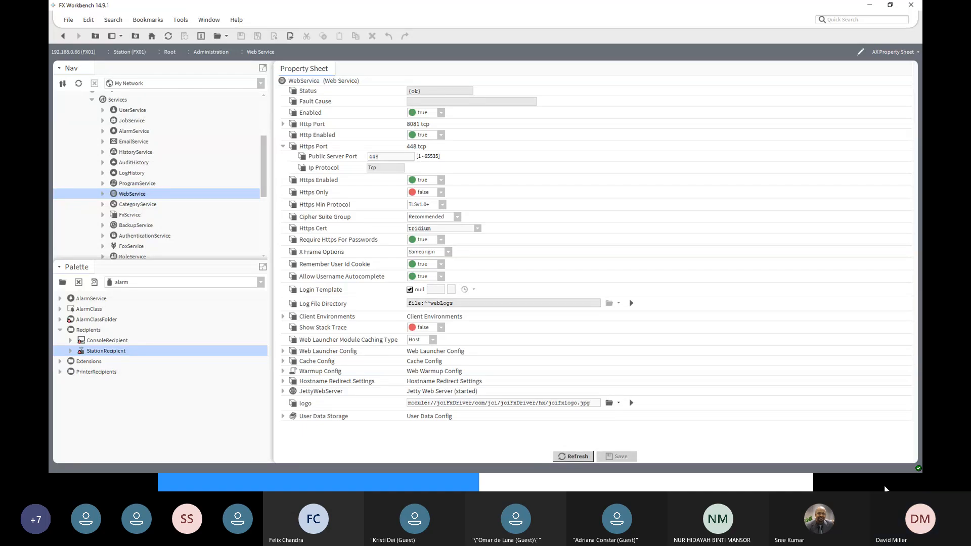
# - Switch to Chrome and load the FX01 station's login page at 192.168.0.66:8081 in a new tab of a non-maximized window
pyautogui.hotkey('alt', 'Tab')
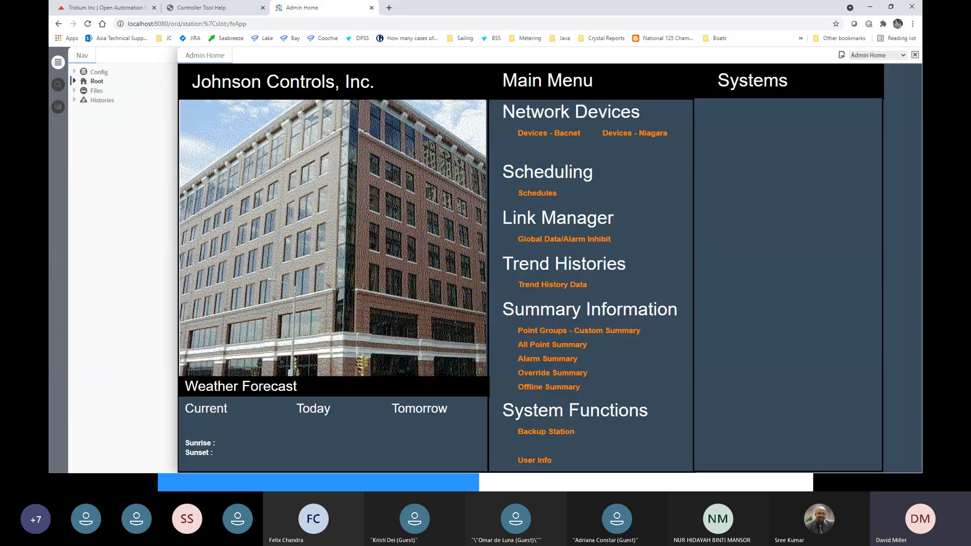
pyautogui.click(389, 8)
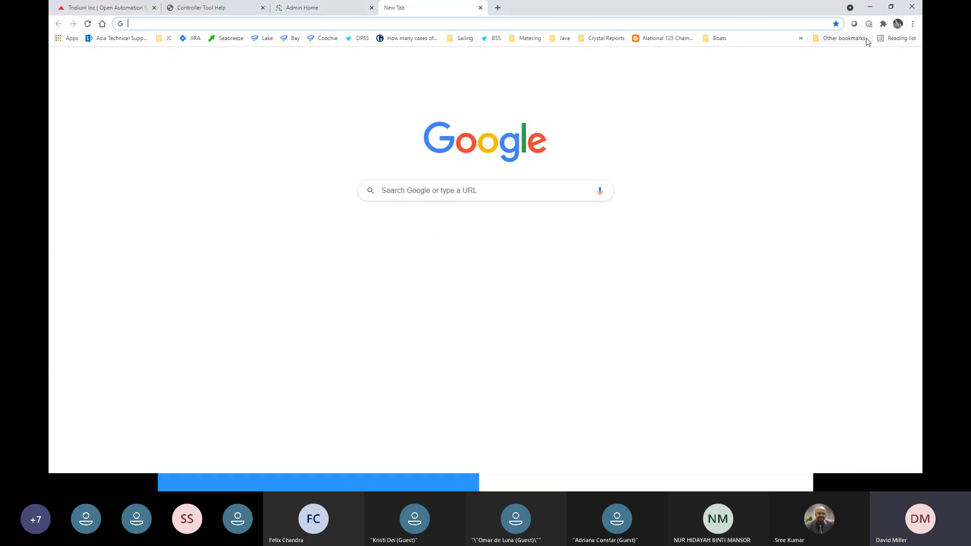
pyautogui.click(890, 8)
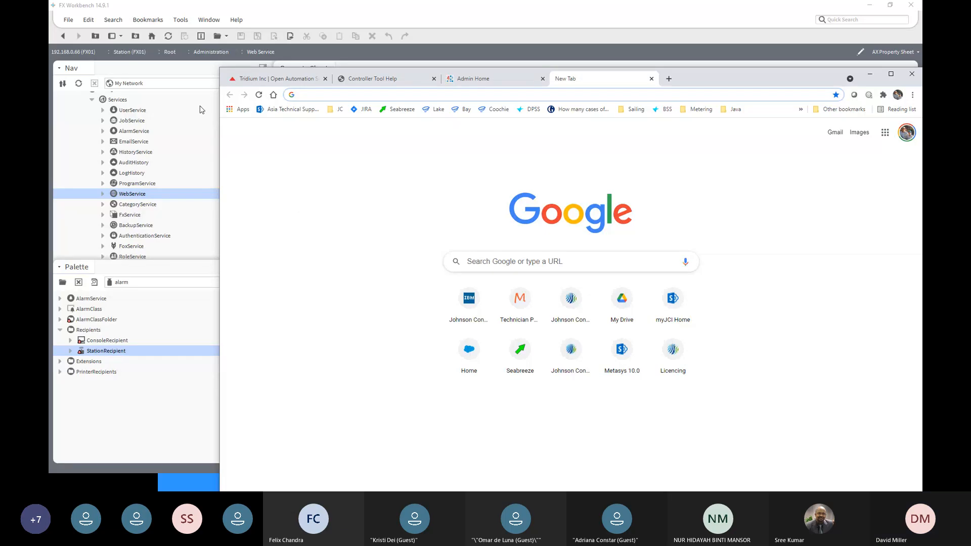
pyautogui.click(339, 99)
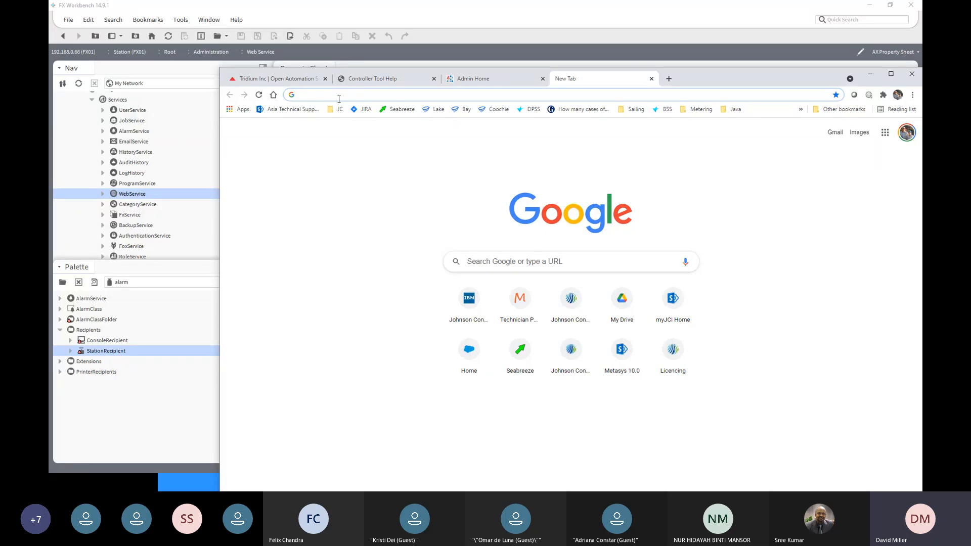
pyautogui.write('19')
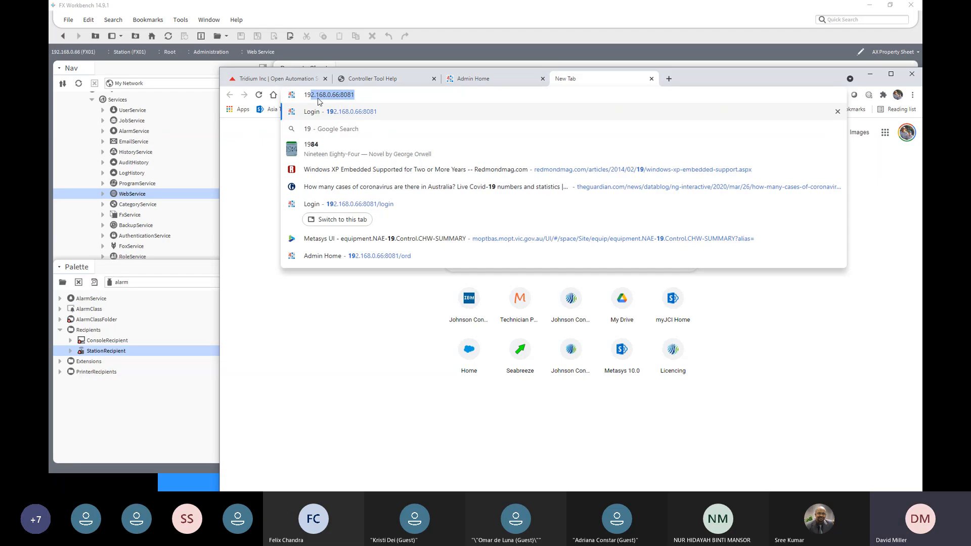
pyautogui.click(363, 93)
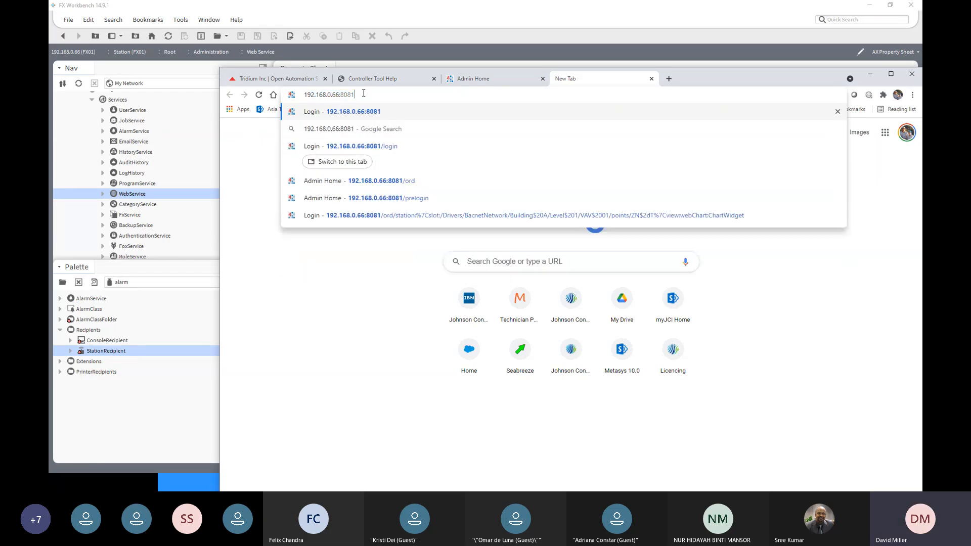
pyautogui.press('Return')
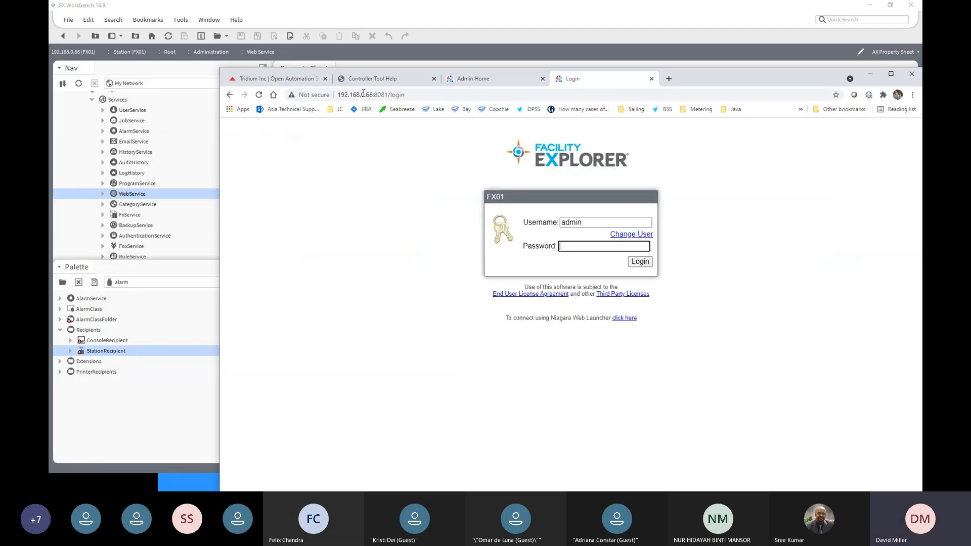
# - Log in to the FX01 station with the account password, reposition the browser window and highlight the IP address in the URL
pyautogui.click(563, 246)
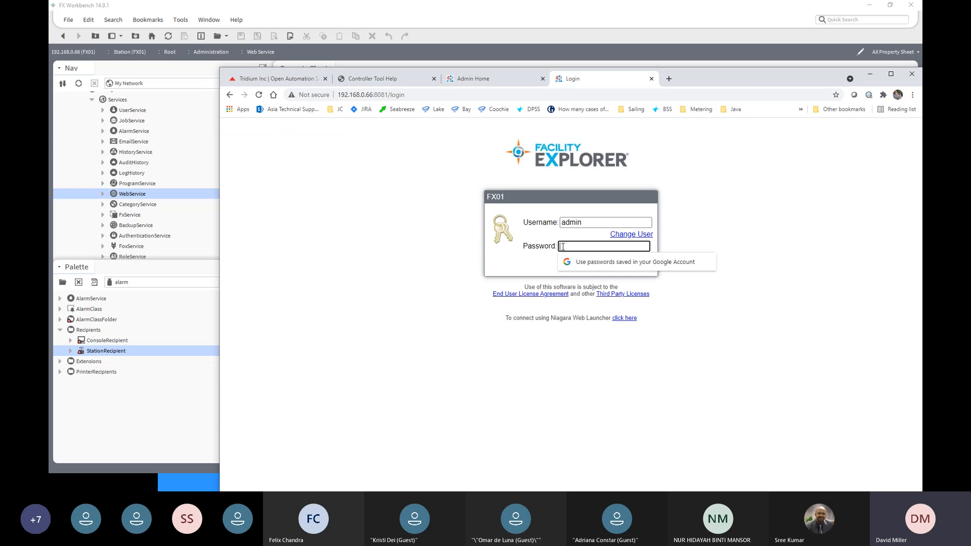
pyautogui.write('a')
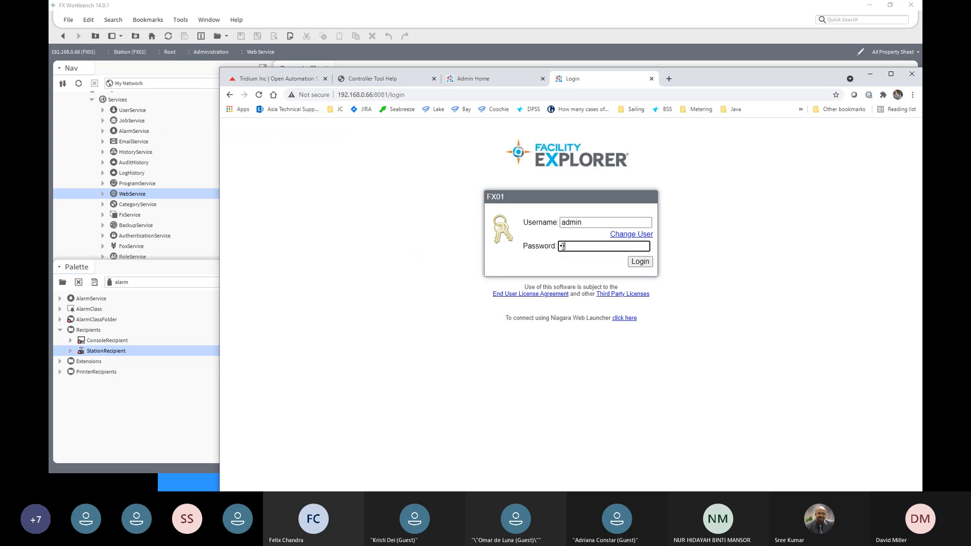
pyautogui.write('dmin1')
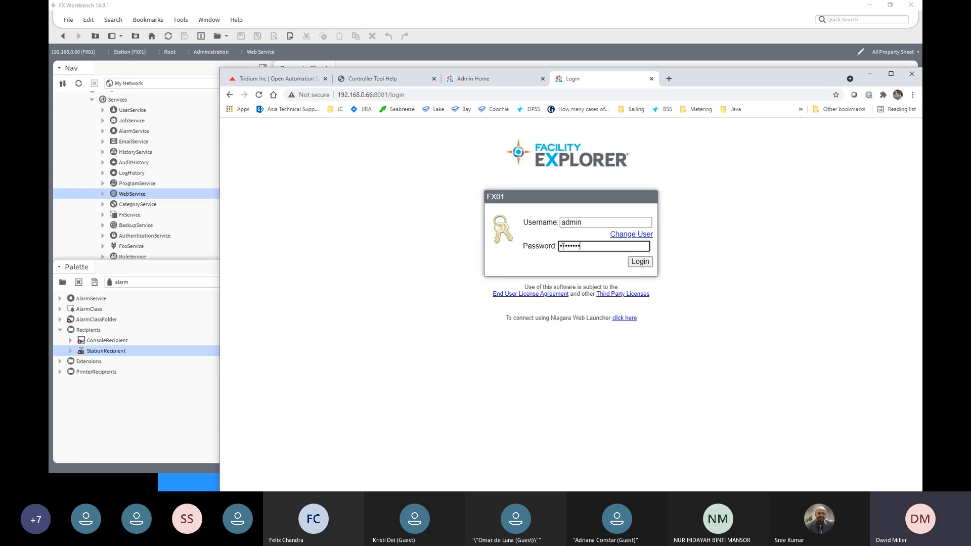
pyautogui.write('234')
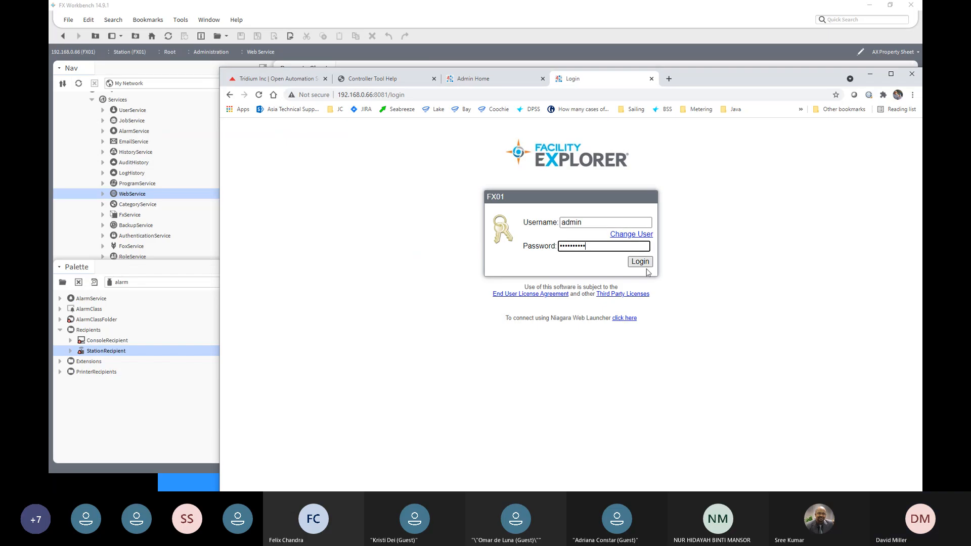
pyautogui.click(640, 262)
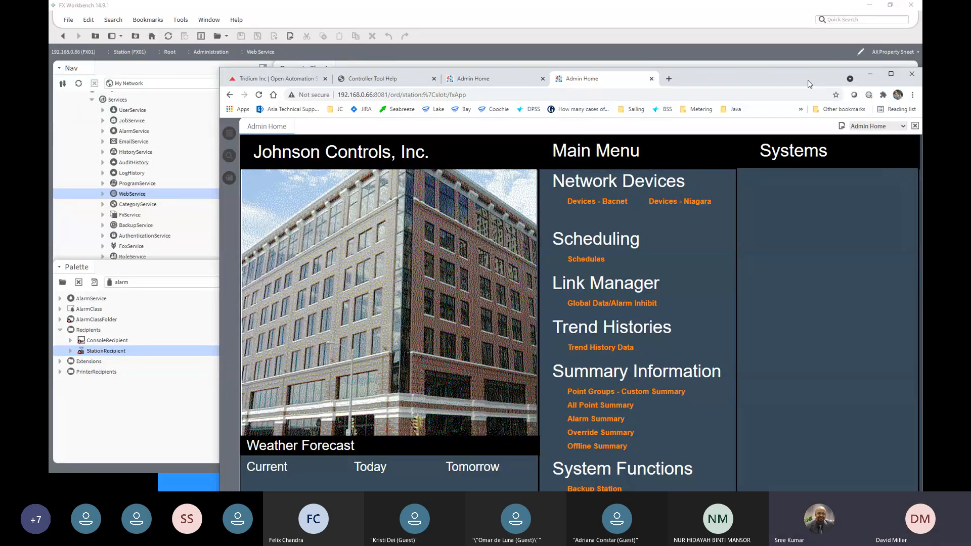
pyautogui.moveTo(808, 80); pyautogui.dragTo(786, 24)
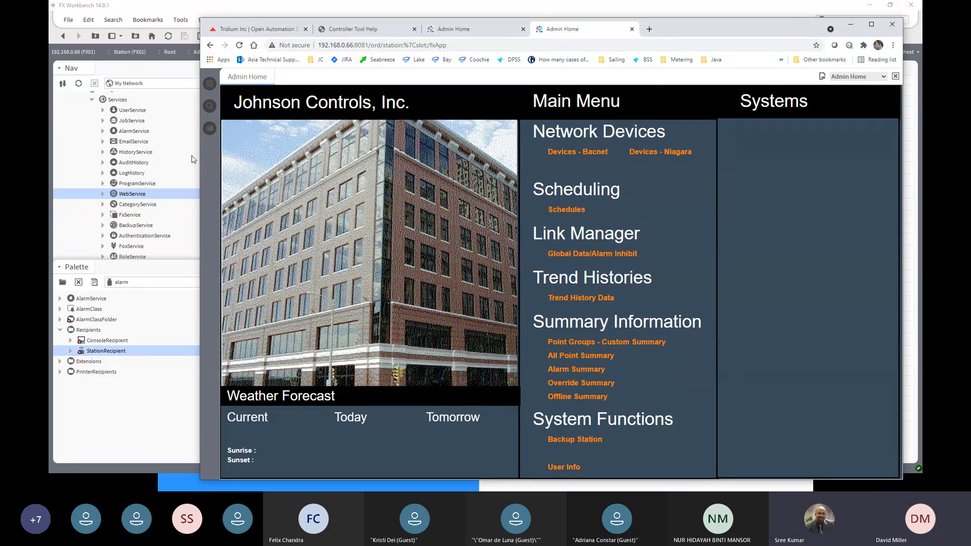
pyautogui.moveTo(318, 45); pyautogui.dragTo(354, 44)
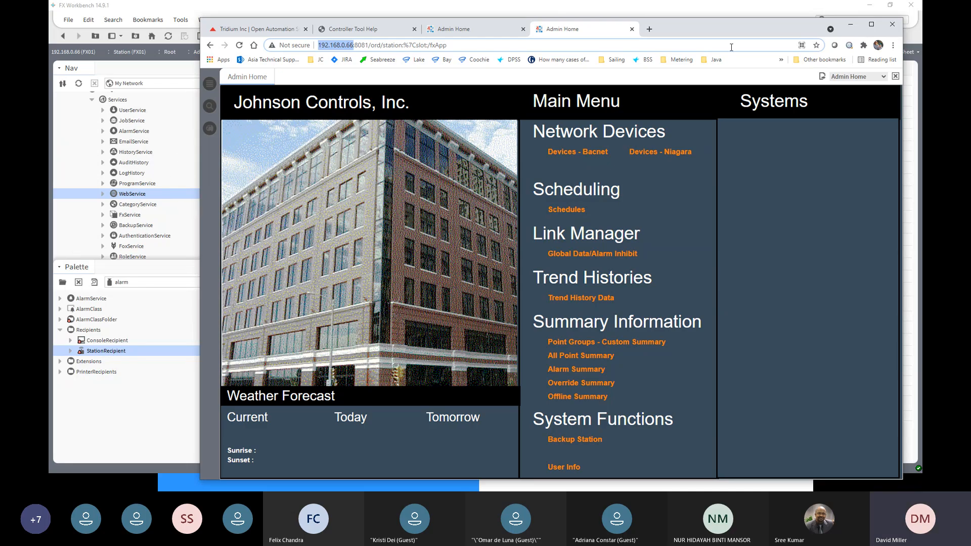
# - Switch to FX Workbench, collapse FX01's Services and the 192.168.0.66 (FX01) branch, and expand the My Host (FXServer) branch
pyautogui.click(742, 14)
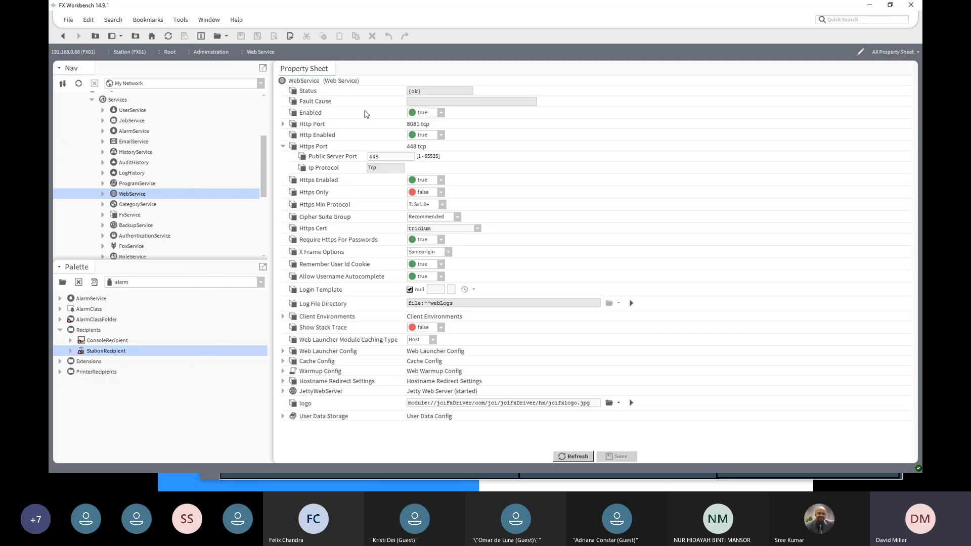
pyautogui.scroll(2, 259, 141)
pyautogui.scroll(1, 259, 141)
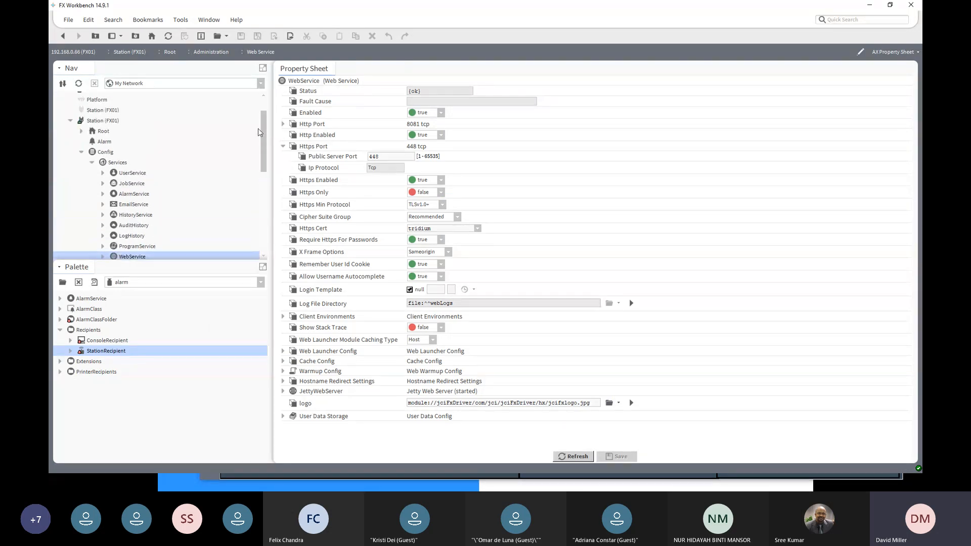
pyautogui.click(92, 163)
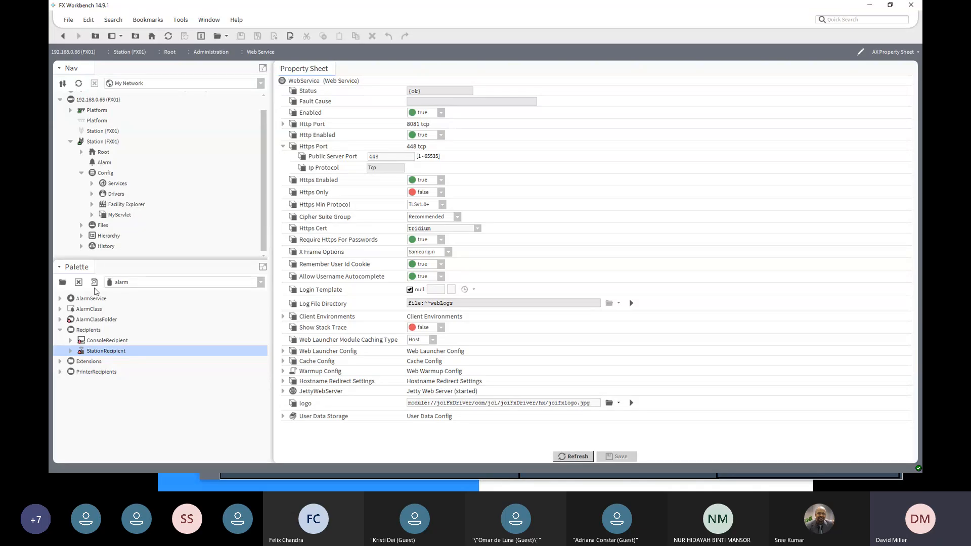
pyautogui.scroll(1, 163, 201)
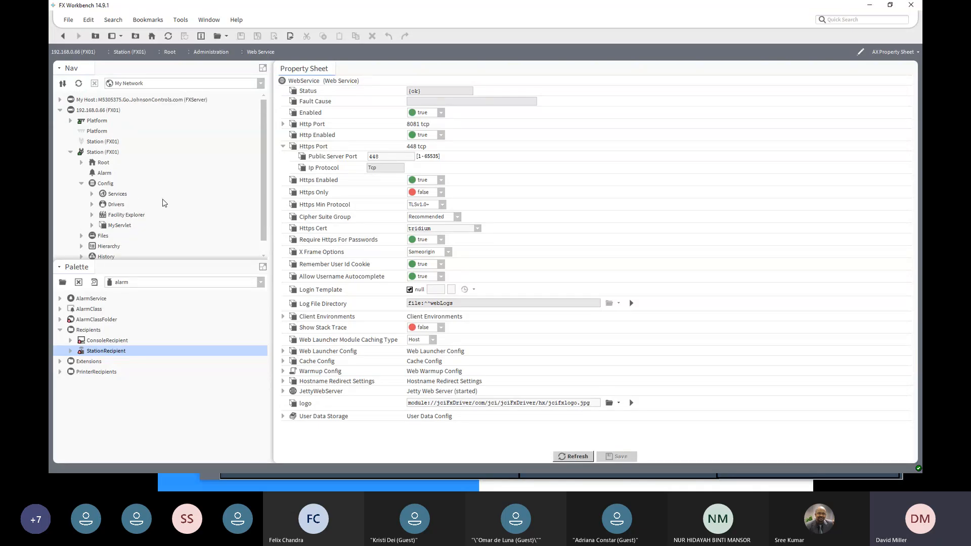
pyautogui.click(60, 110)
pyautogui.click(60, 100)
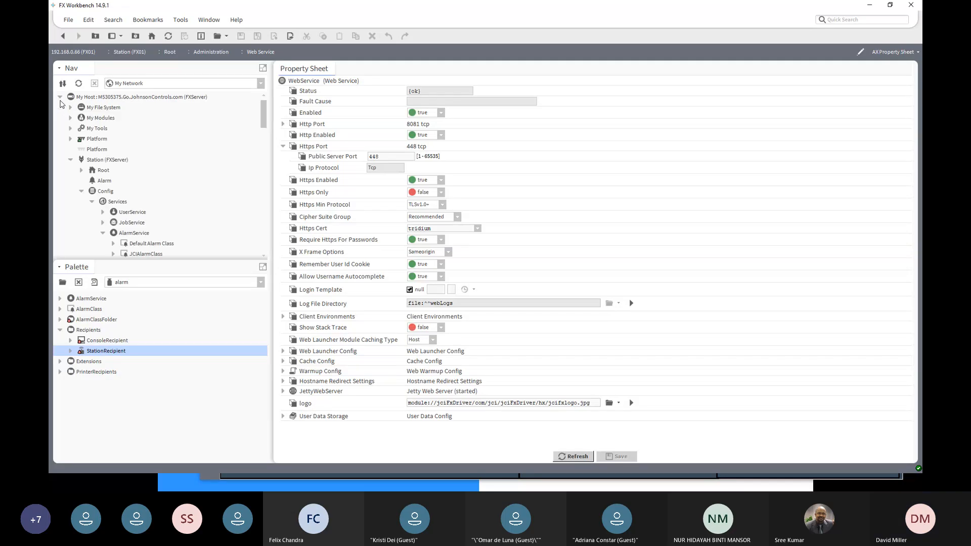
# - Open the history chart of FX01's VAV 02/SA-F from the FXServer station's histories and look at its export options
pyautogui.scroll(-6, 107, 212)
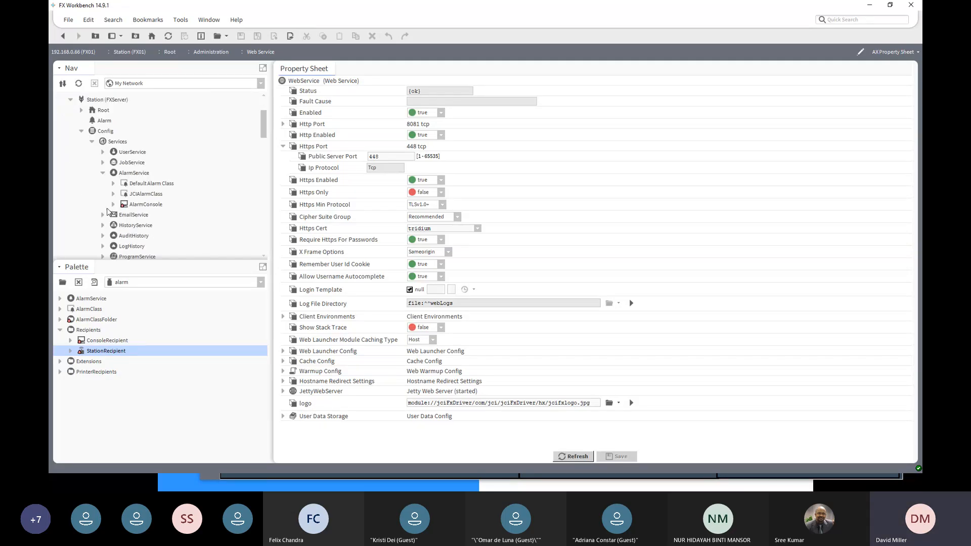
pyautogui.scroll(-3, 107, 211)
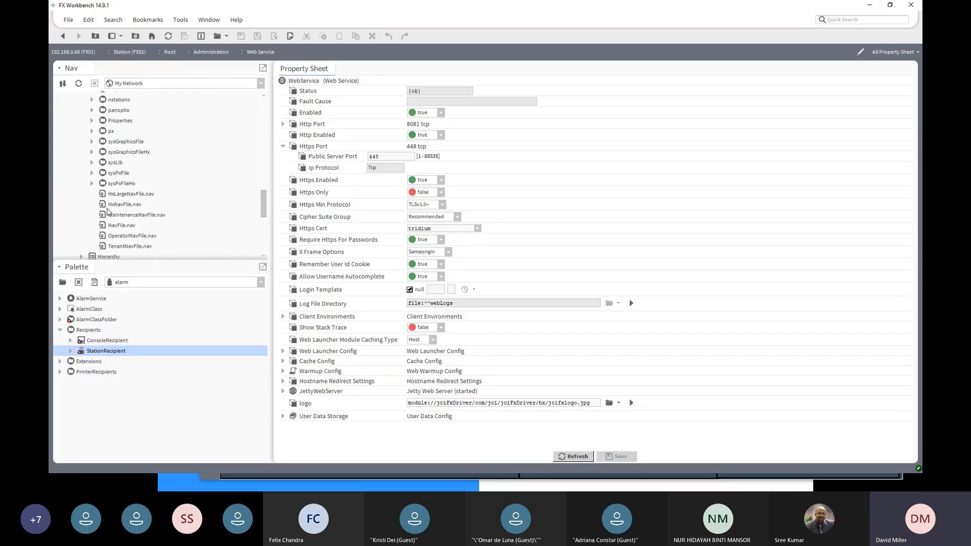
pyautogui.scroll(-3, 108, 212)
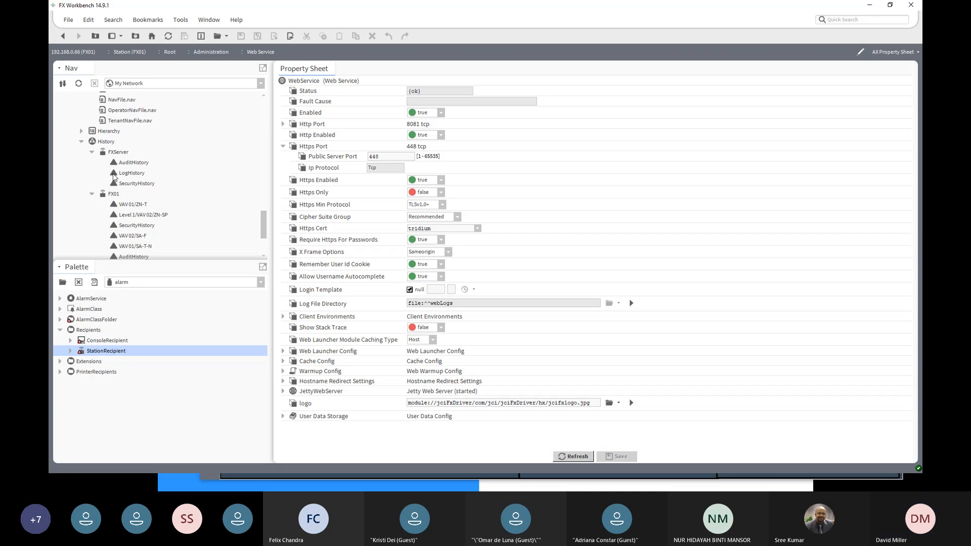
pyautogui.click(106, 144)
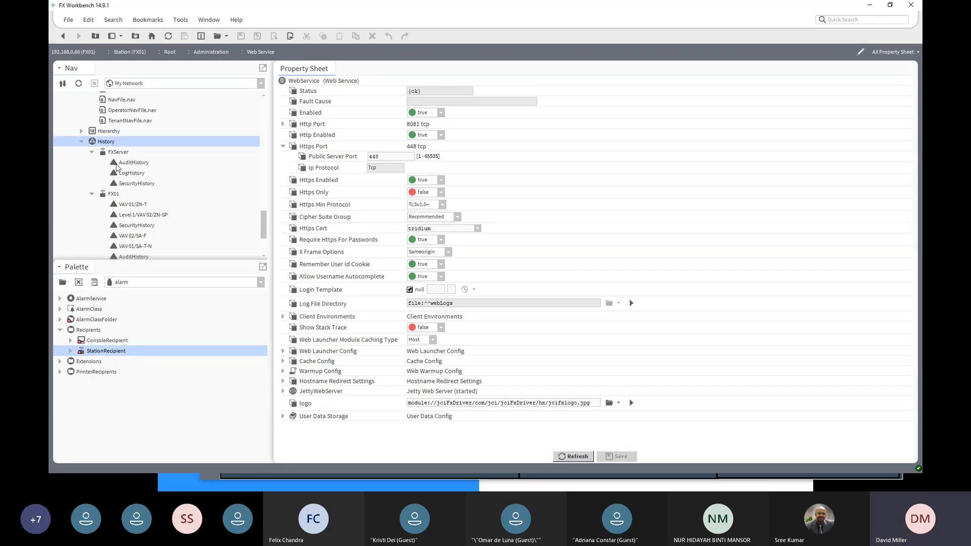
pyautogui.scroll(-3, 114, 224)
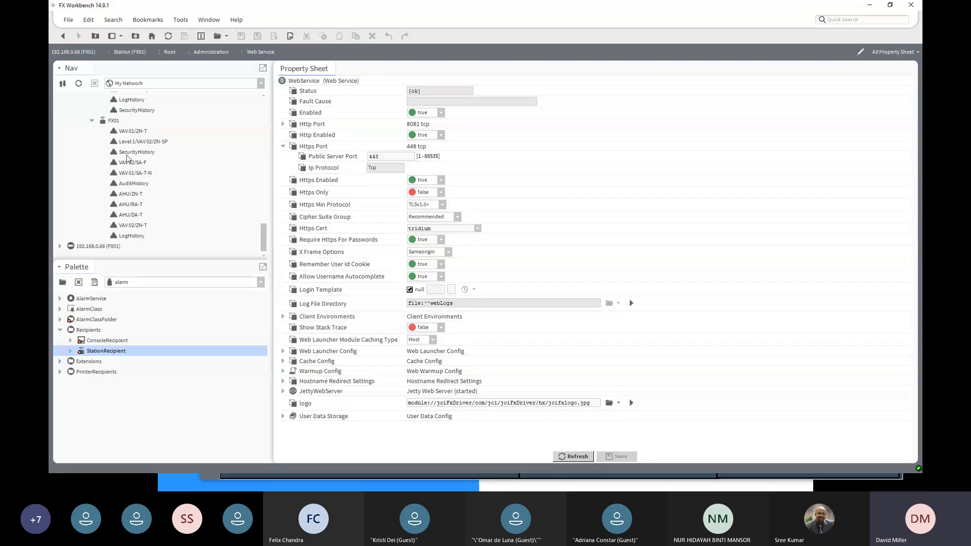
pyautogui.scroll(1, 110, 134)
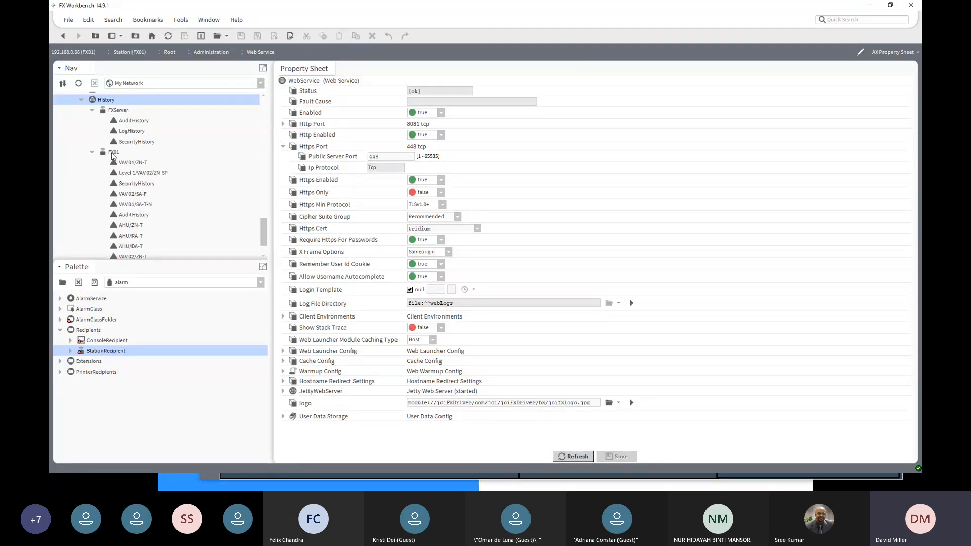
pyautogui.doubleClick(133, 195)
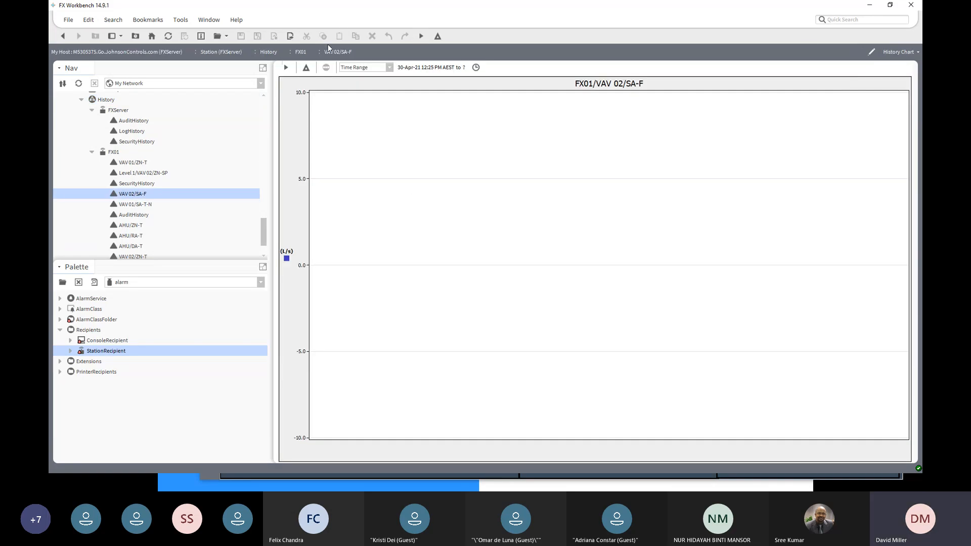
pyautogui.click(292, 40)
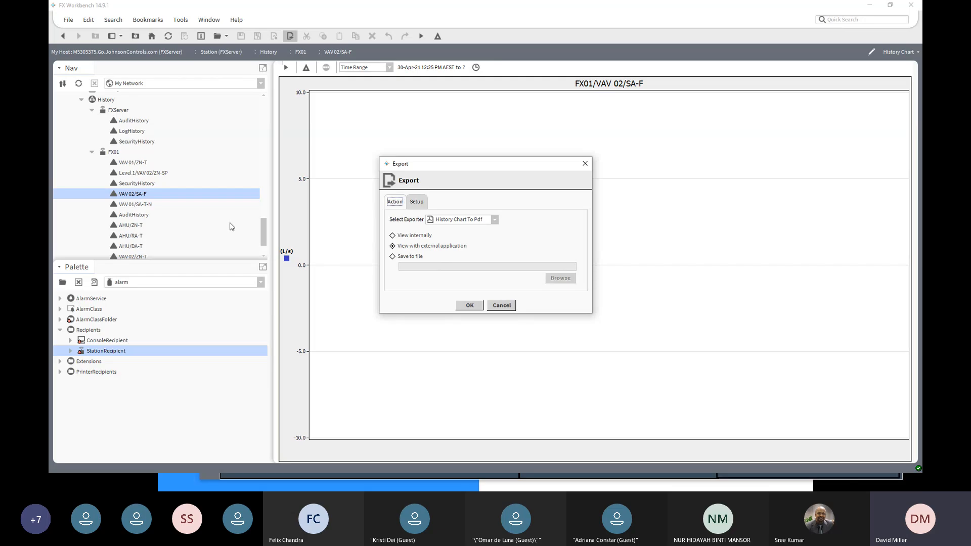
pyautogui.click(497, 306)
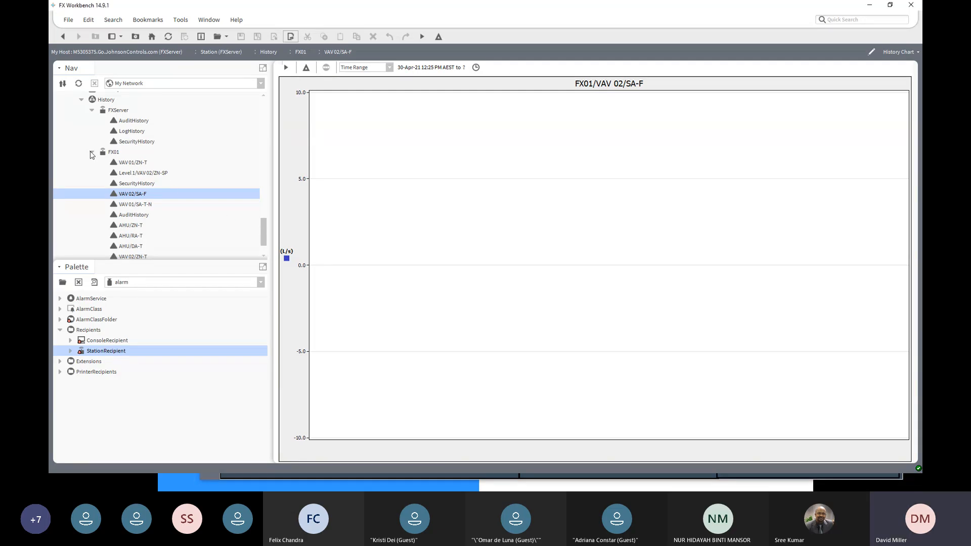
# - Collapse the FX01 history folder and the Services folder of the FXServer station in the navigation tree
pyautogui.click(92, 152)
pyautogui.moveTo(262, 229); pyautogui.dragTo(246, 125)
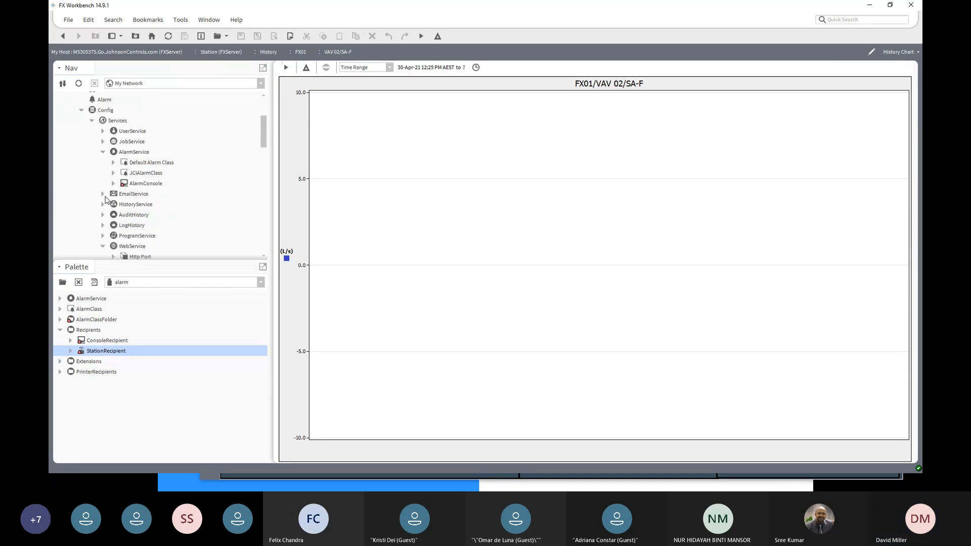
pyautogui.scroll(-2, 107, 201)
pyautogui.scroll(1, 106, 194)
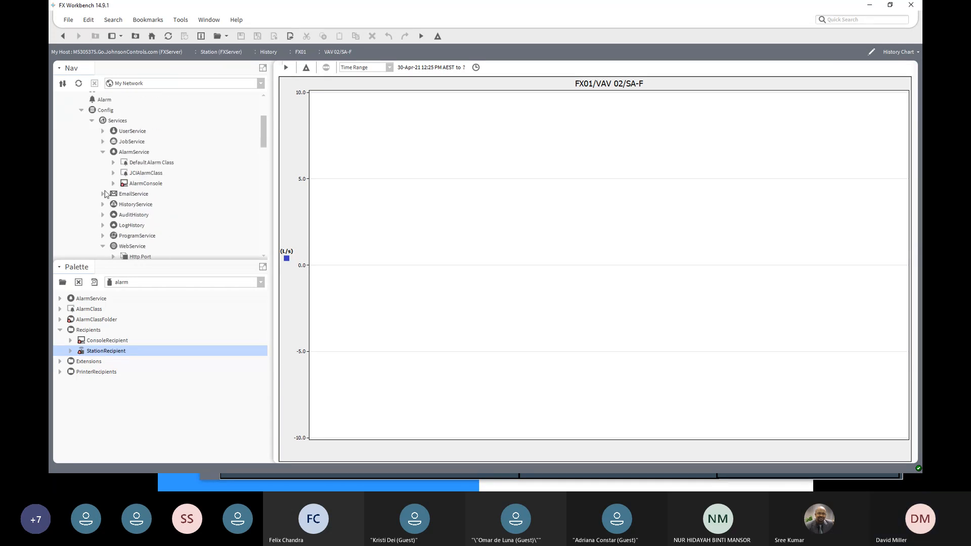
pyautogui.click(92, 121)
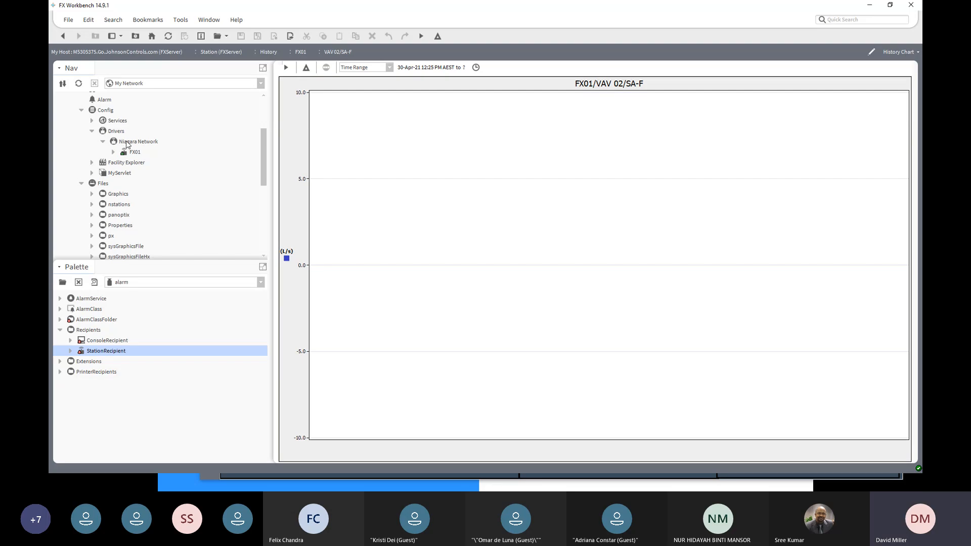
# - Open the FXServer station's driver manager and start adding one new Rdbms Network
pyautogui.click(127, 144)
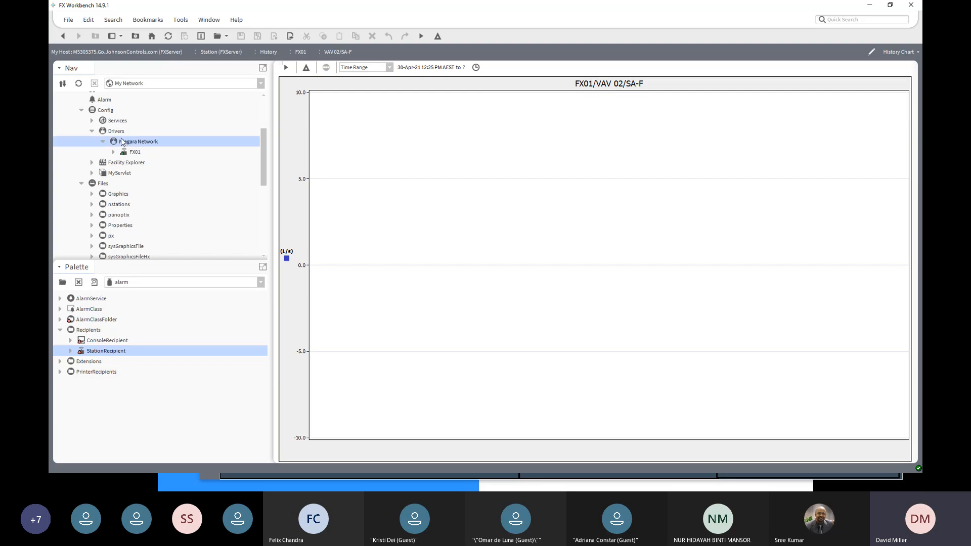
pyautogui.click(116, 131)
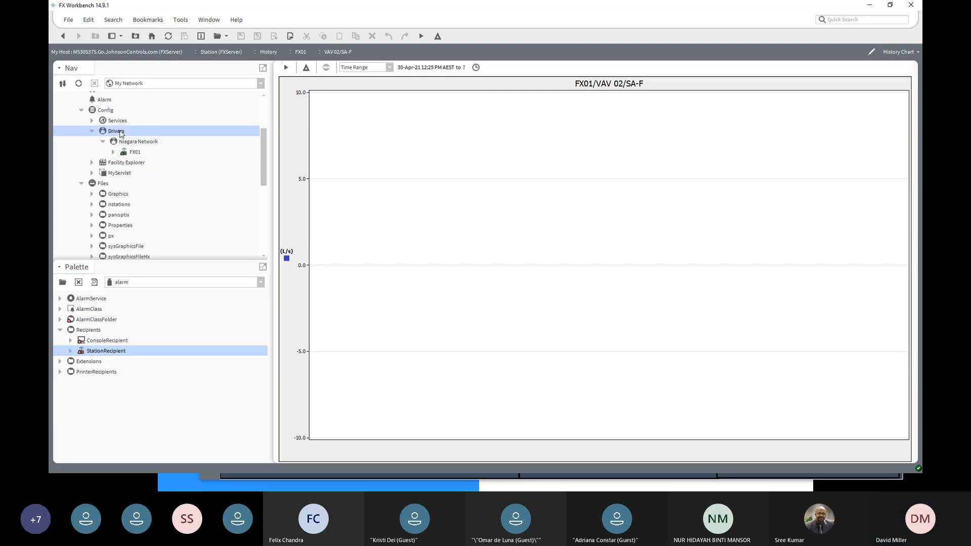
pyautogui.doubleClick(121, 132)
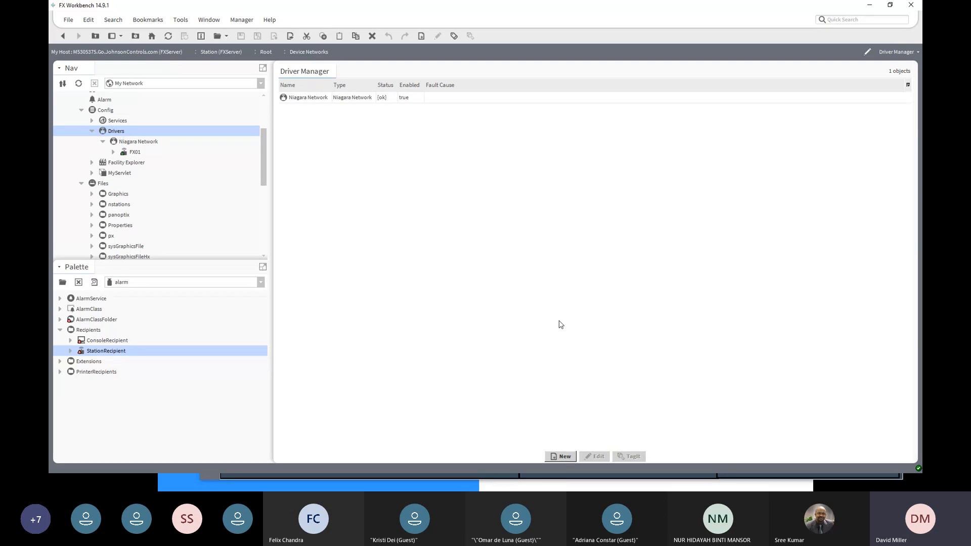
pyautogui.click(560, 457)
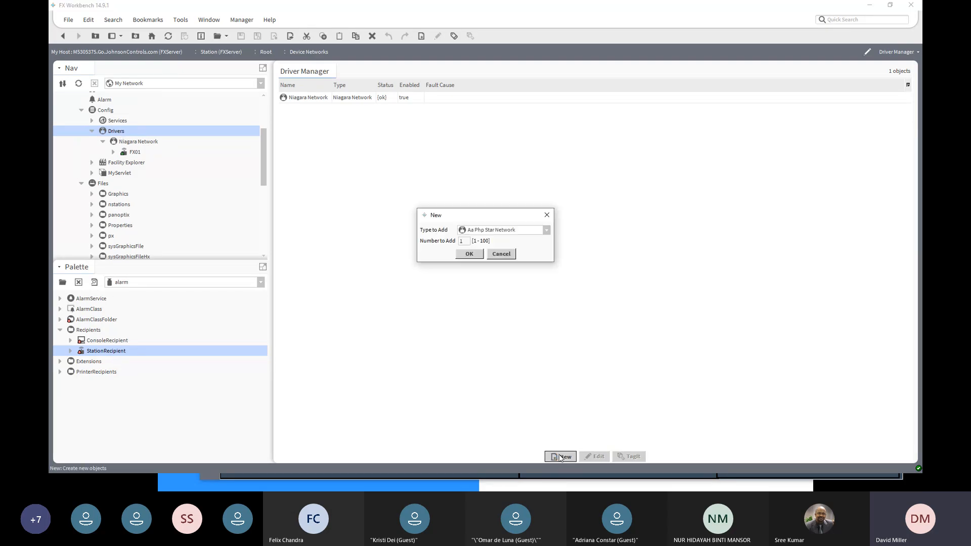
pyautogui.click(546, 230)
pyautogui.moveTo(547, 273); pyautogui.dragTo(554, 360)
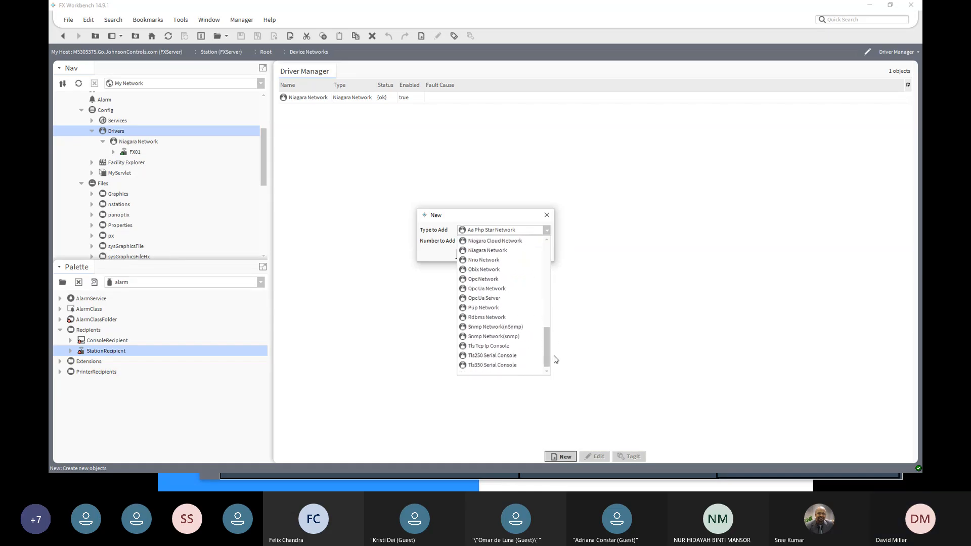
pyautogui.click(478, 317)
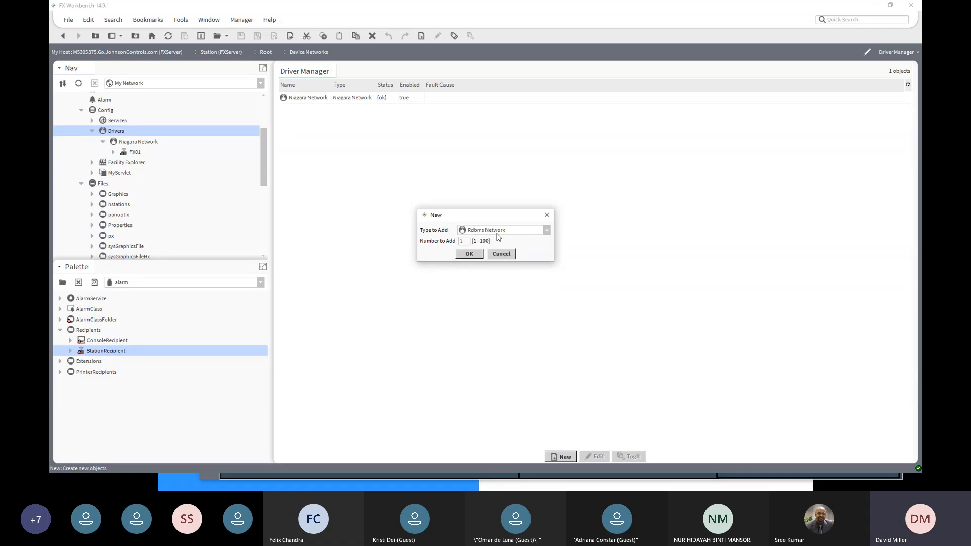
pyautogui.click(469, 258)
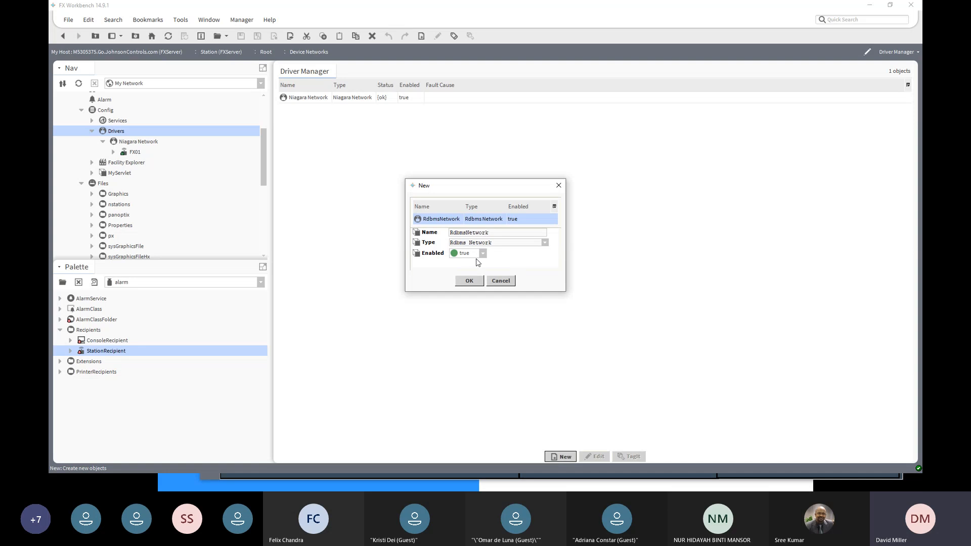
# - Keep the new driver's type as Rdbms Network, name it SQLServer and add it to the station
pyautogui.click(545, 243)
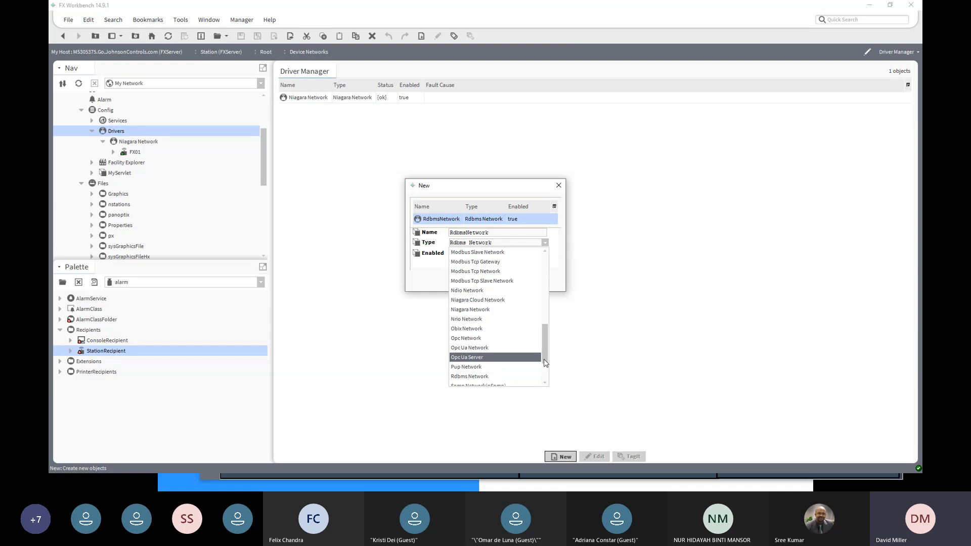
pyautogui.scroll(-2, 544, 366)
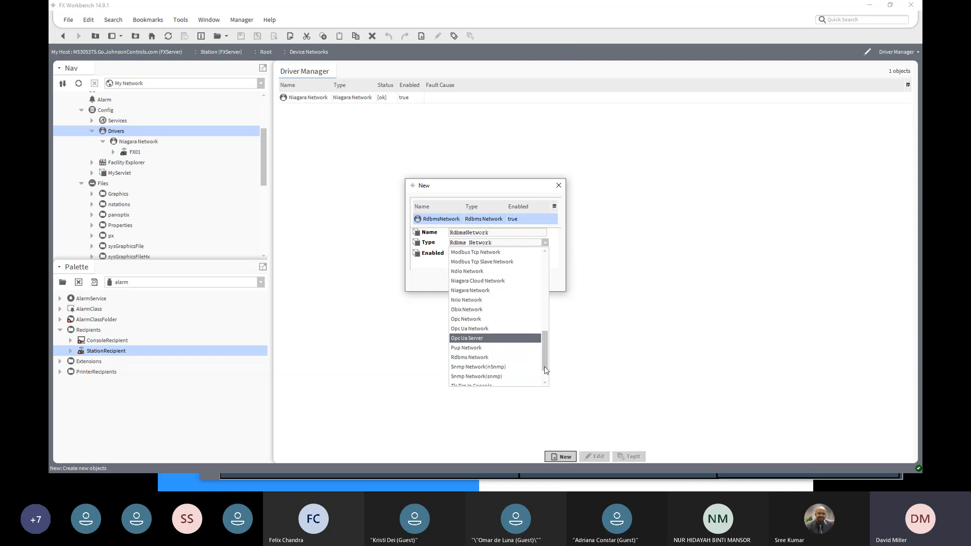
pyautogui.click(470, 358)
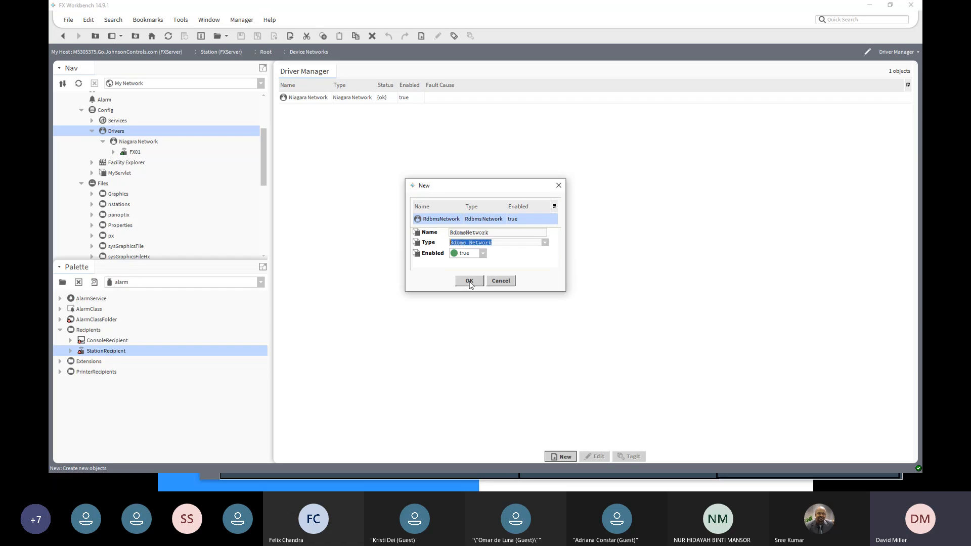
pyautogui.moveTo(493, 232); pyautogui.dragTo(446, 242)
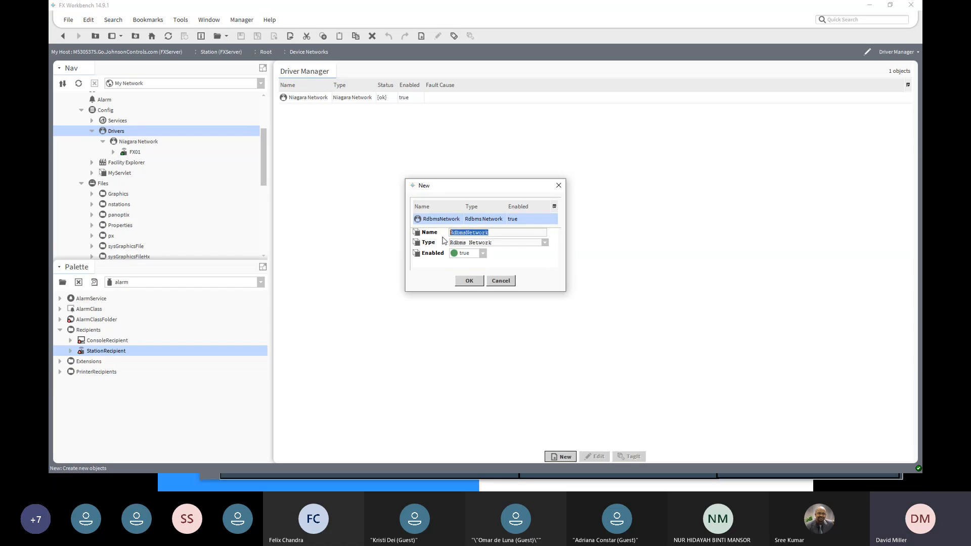
pyautogui.write('SQLServer')
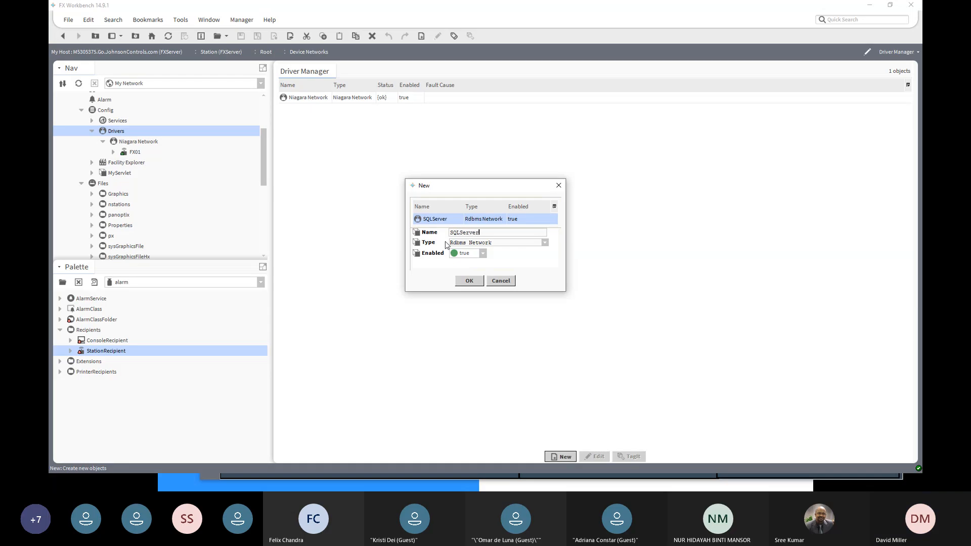
pyautogui.click(469, 280)
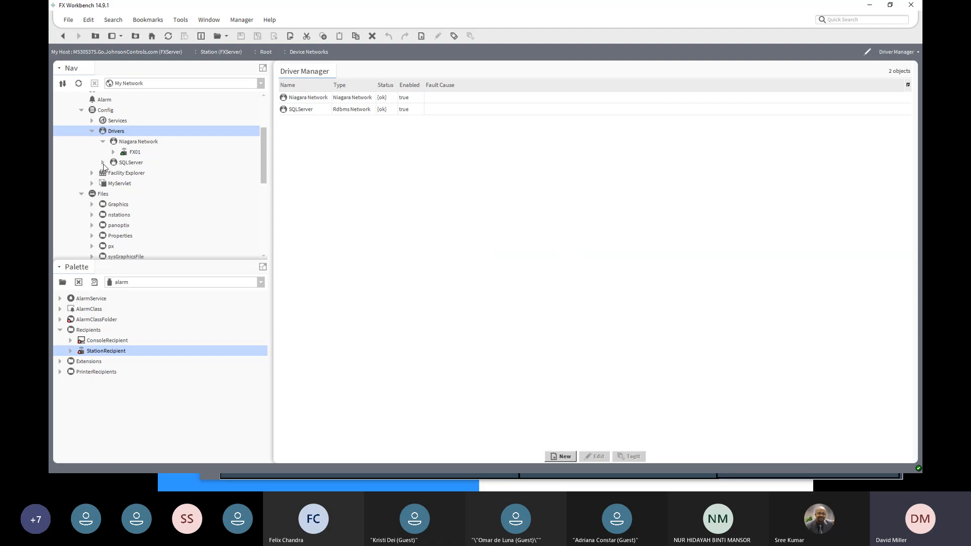
# - Add one Sql Server Database to the SQLServer network, keeping its default name and enabled setting
pyautogui.click(128, 162)
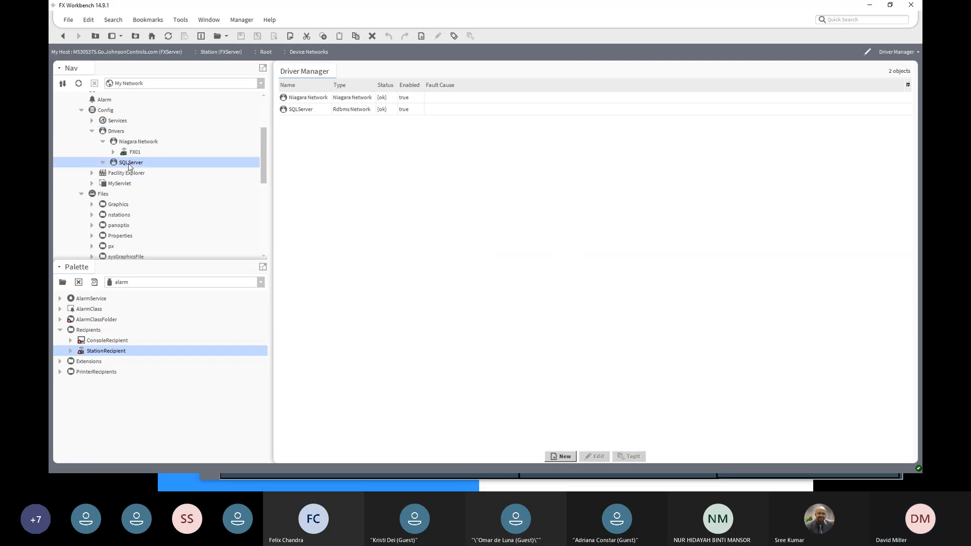
pyautogui.doubleClick(128, 163)
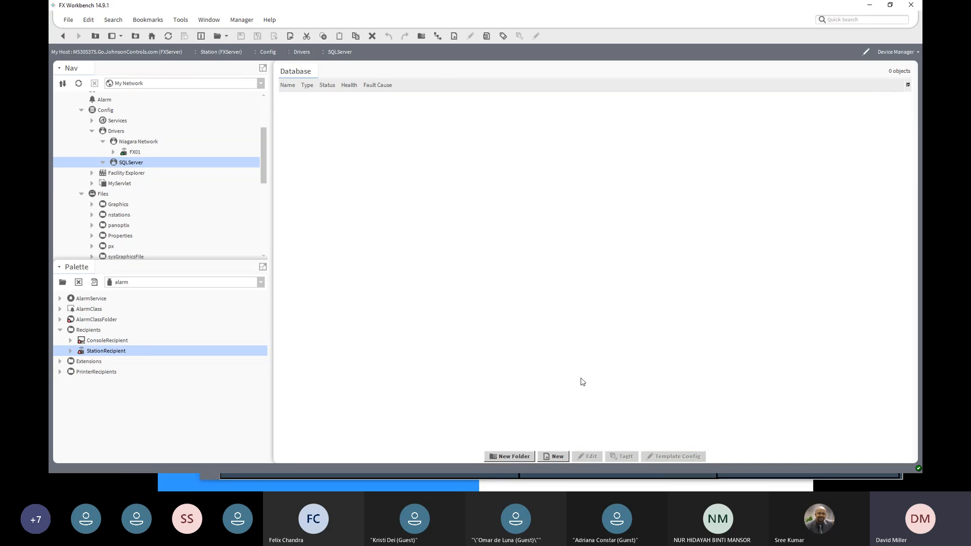
pyautogui.click(554, 457)
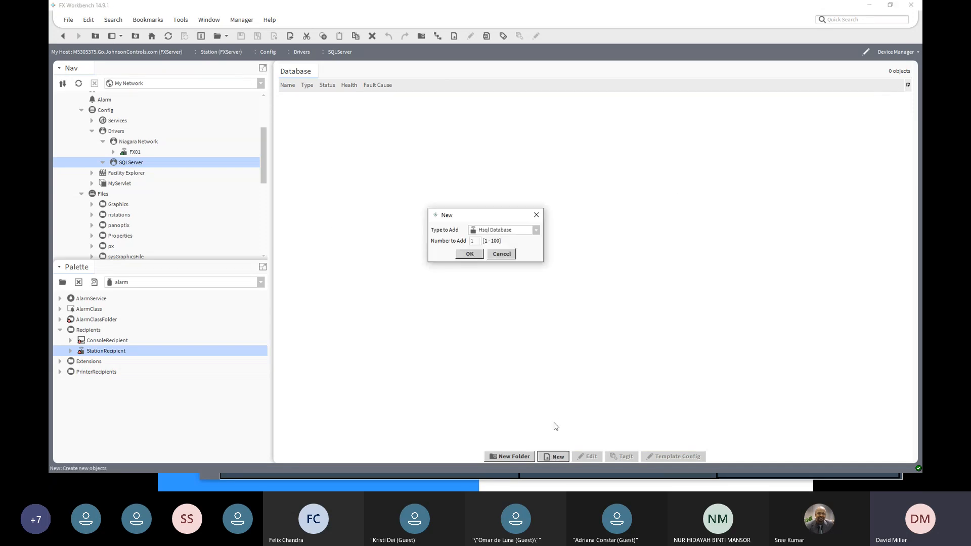
pyautogui.click(536, 230)
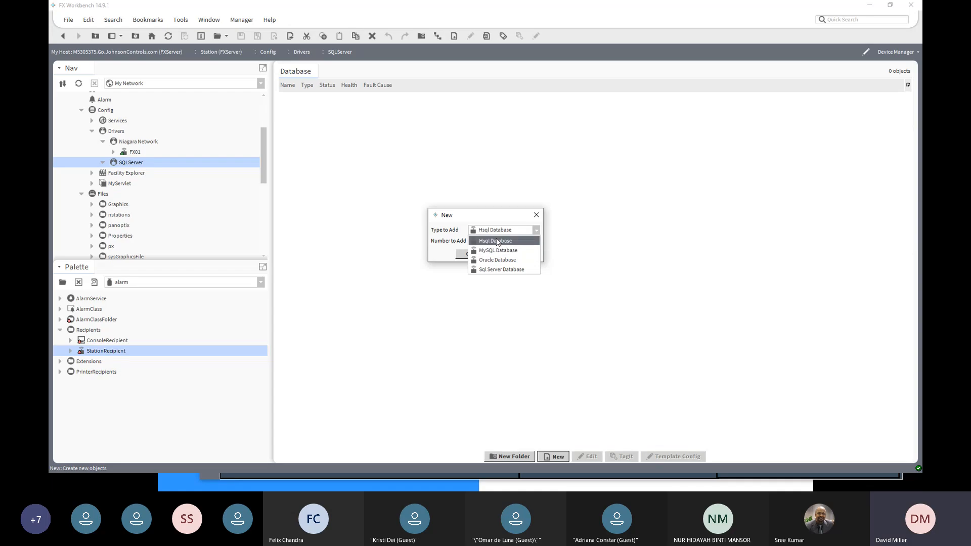
pyautogui.click(490, 270)
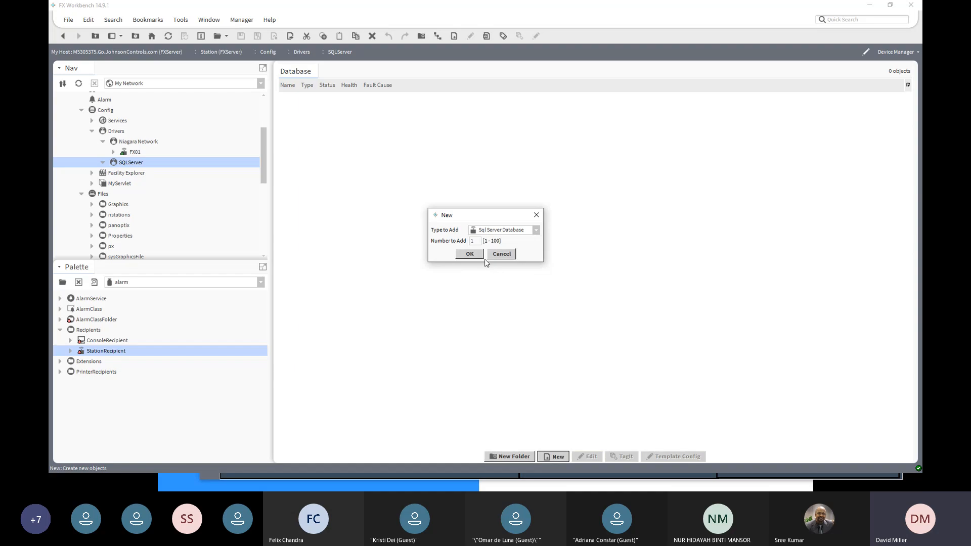
pyautogui.click(469, 254)
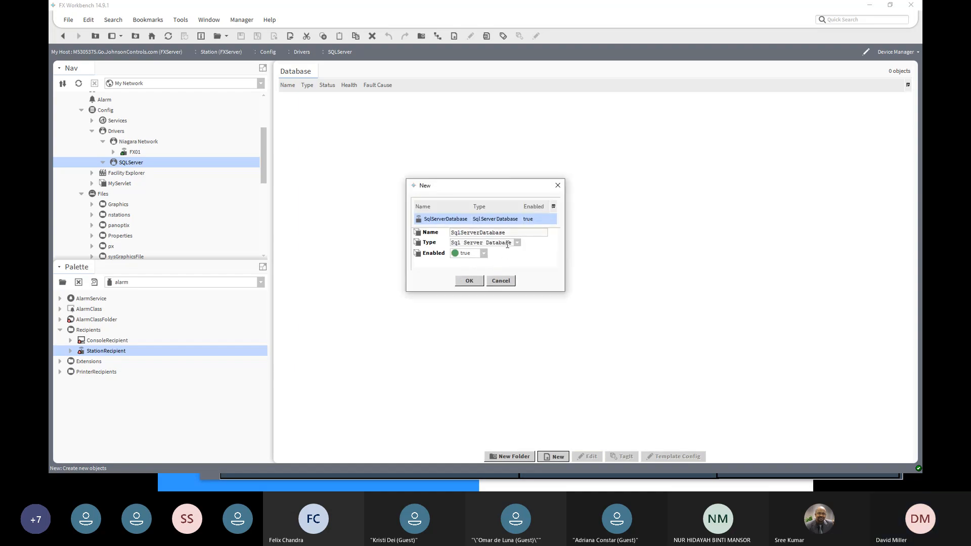
pyautogui.click(469, 281)
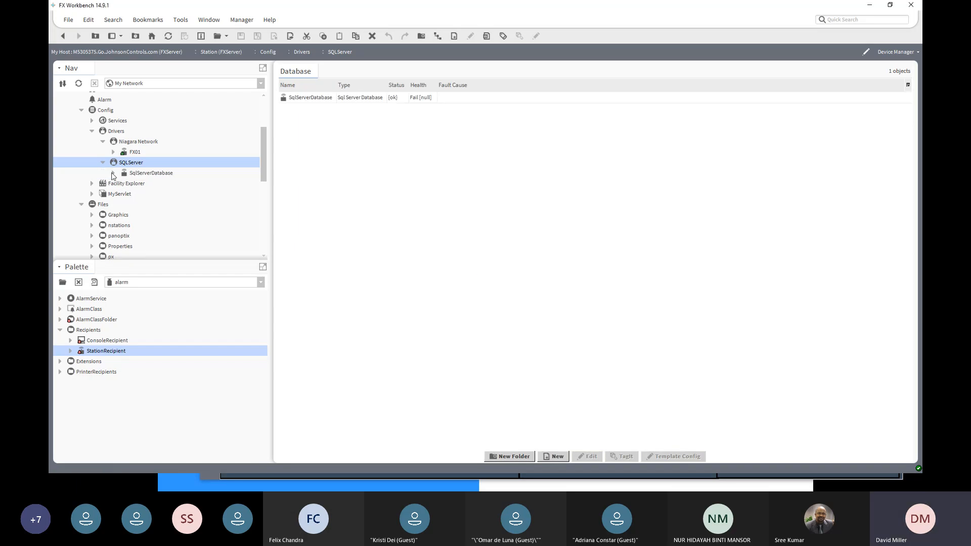
# - Set the SqlServerDatabase's host address to localhost in its property sheet and save the change
pyautogui.click(114, 173)
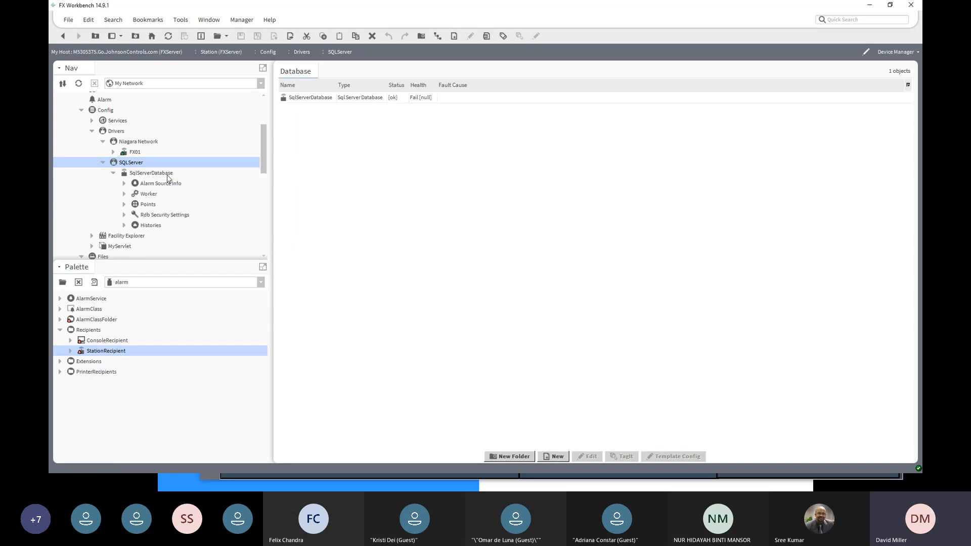
pyautogui.click(167, 176)
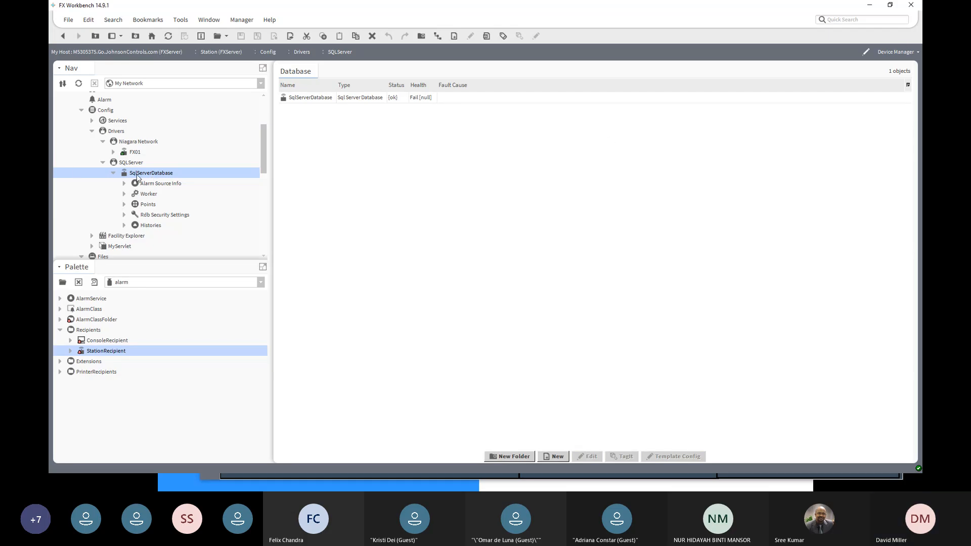
pyautogui.doubleClick(137, 174)
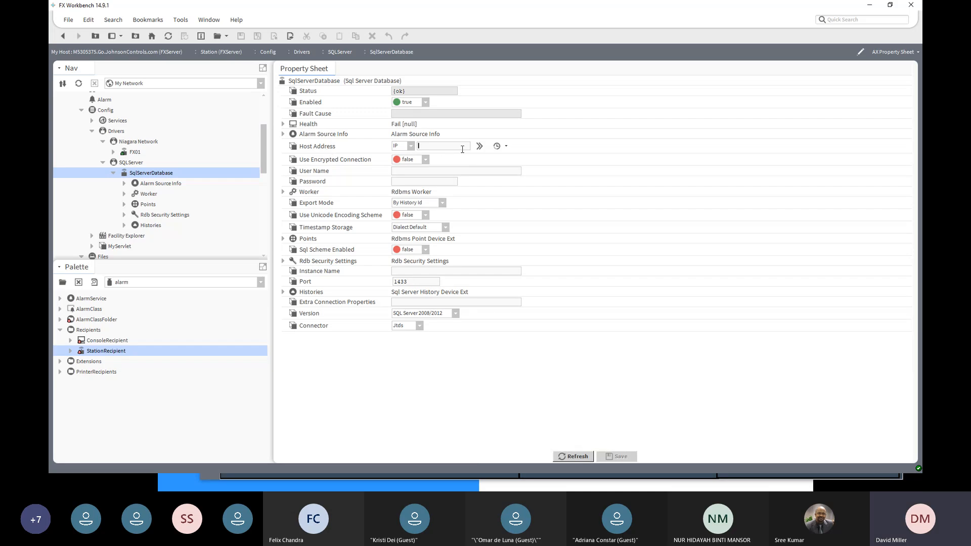
pyautogui.write('10')
pyautogui.write('c')
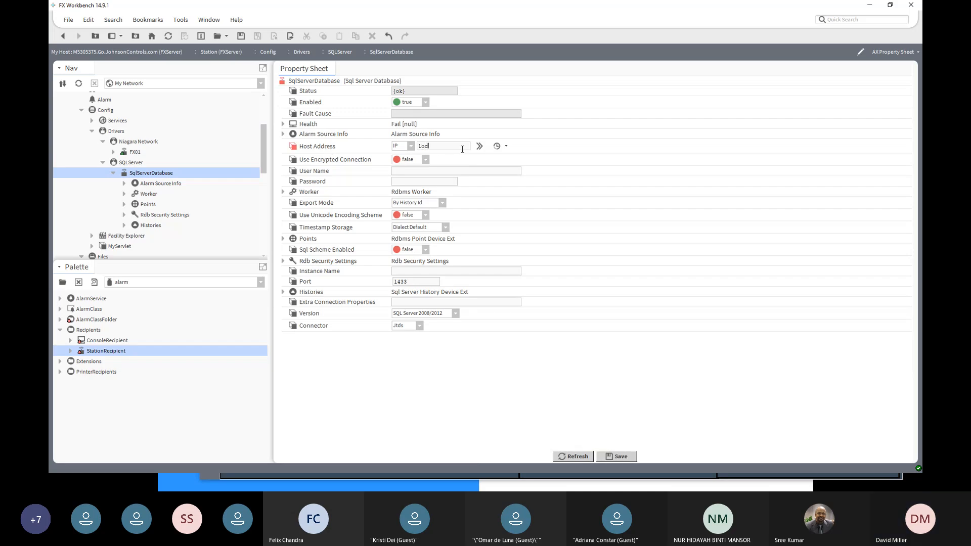
pyautogui.write('alhost')
pyautogui.click(624, 456)
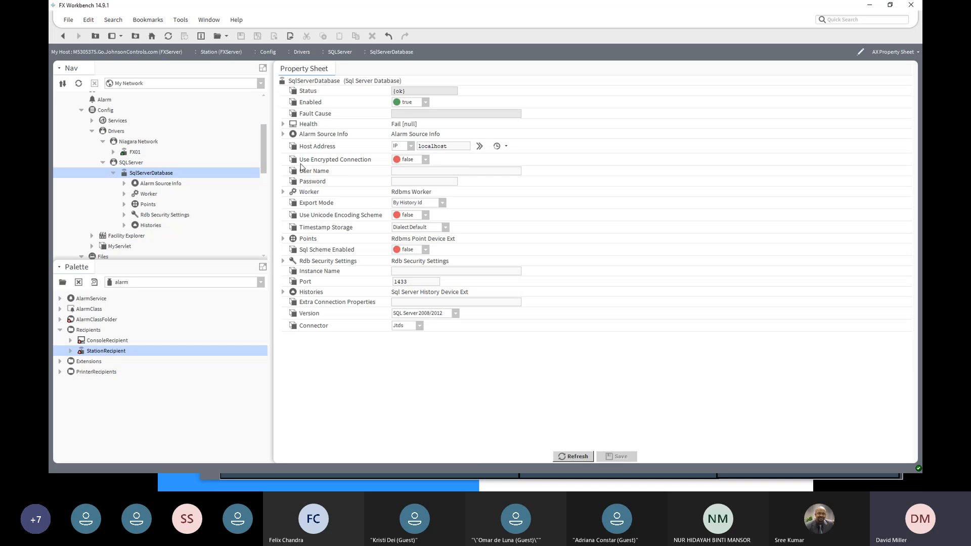
# - Examine the SqlServerDatabase's security settings, history settings, login fields and available views
pyautogui.click(283, 261)
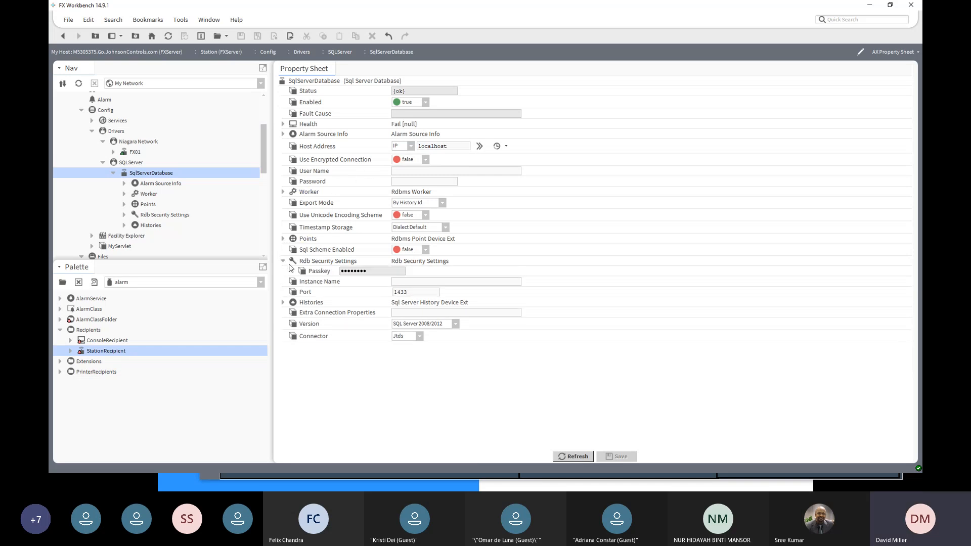
pyautogui.click(283, 303)
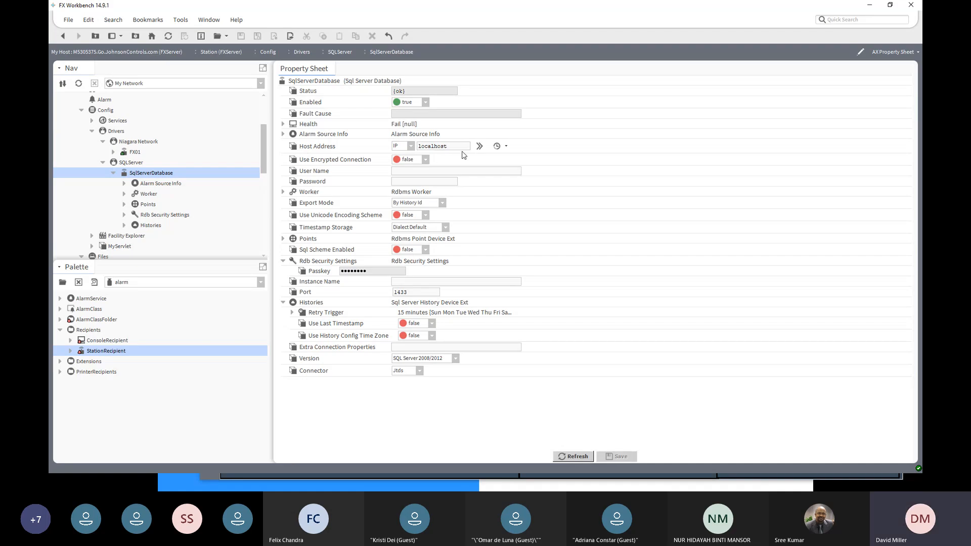
pyautogui.click(323, 262)
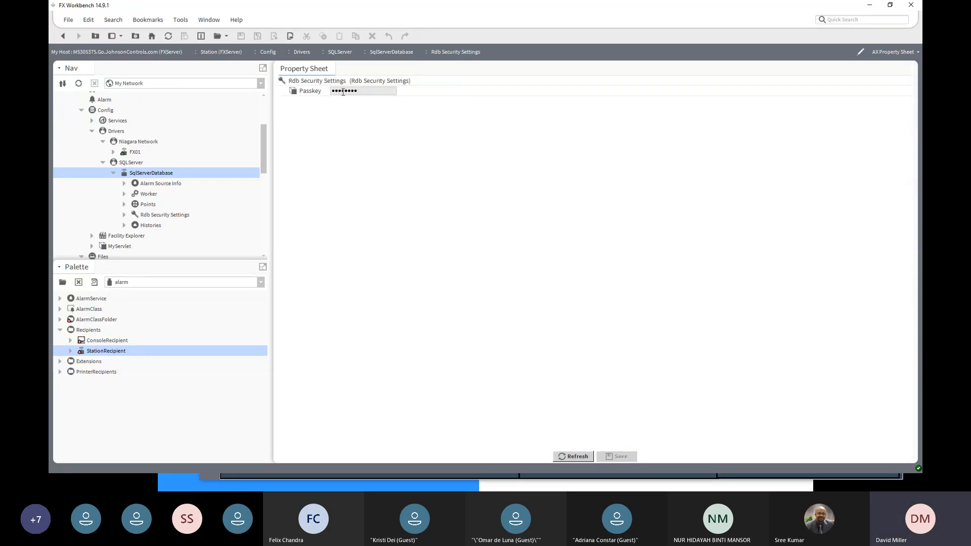
pyautogui.click(63, 37)
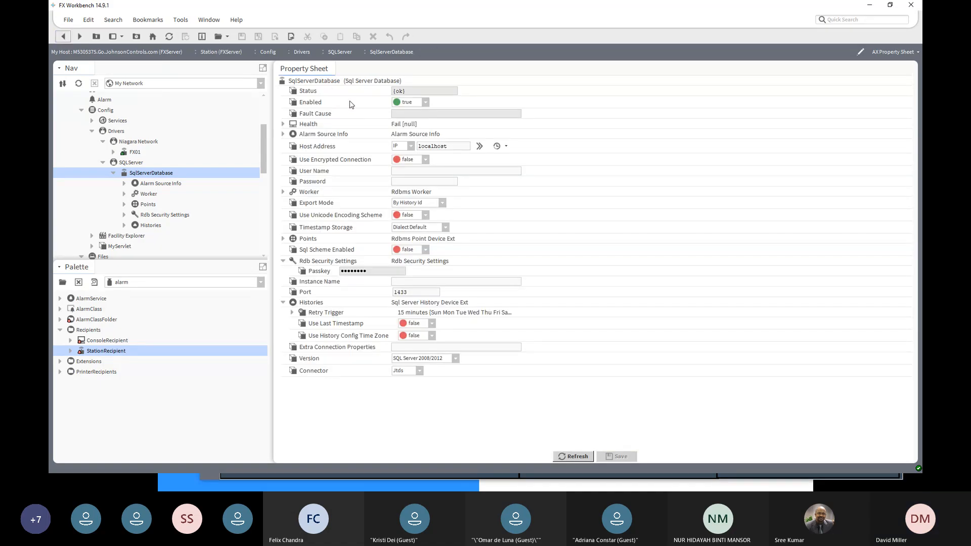
pyautogui.click(399, 171)
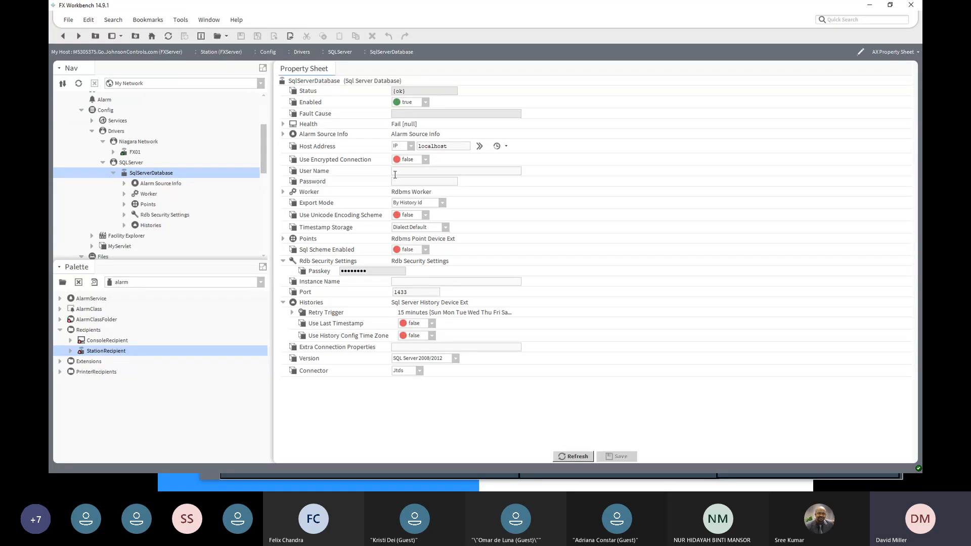
pyautogui.click(395, 170)
pyautogui.click(892, 52)
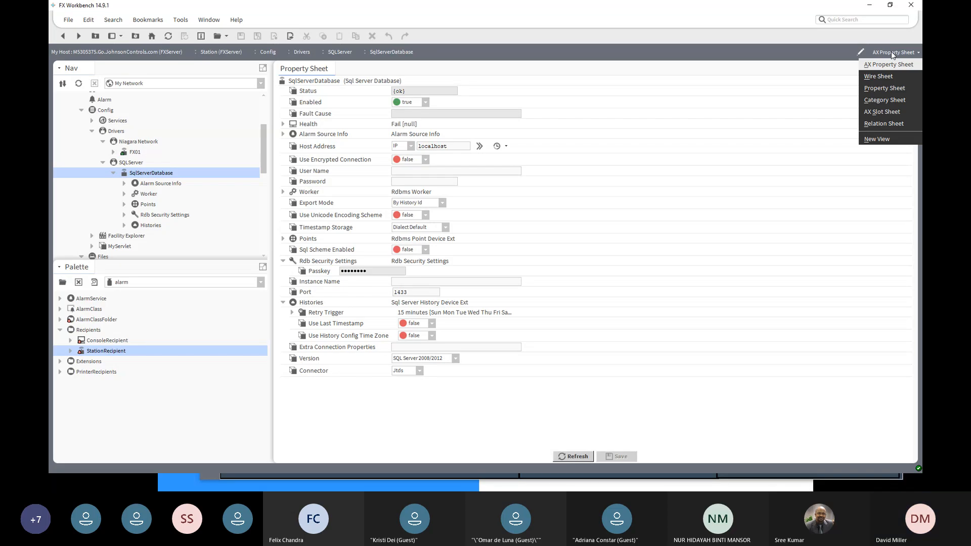
pyautogui.click(586, 153)
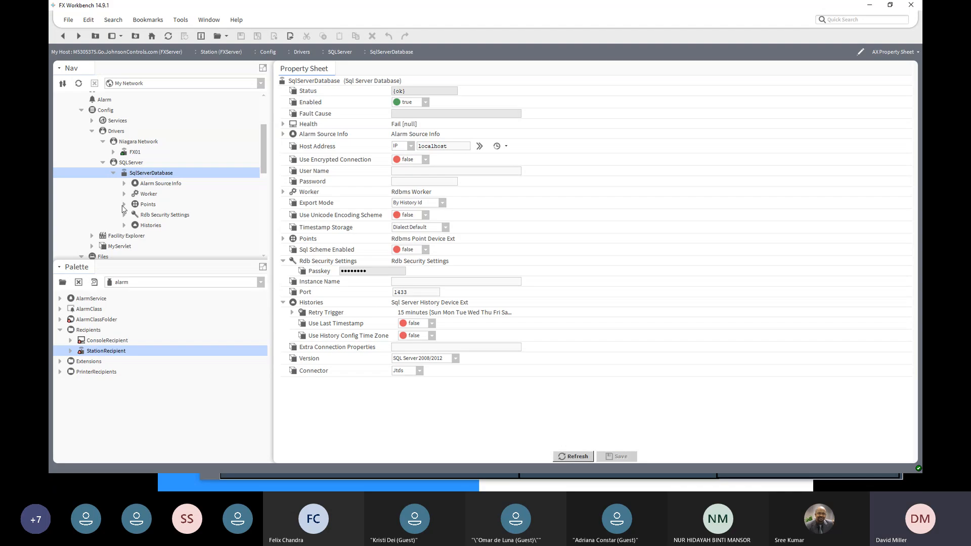
# - Open the SqlServerDatabase's history export manager and discover the histories available for export
pyautogui.click(124, 226)
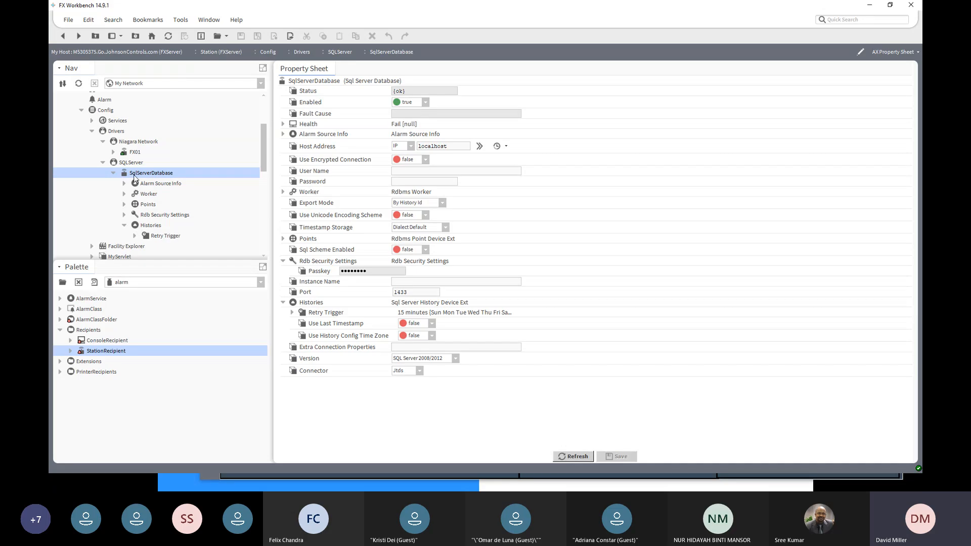
pyautogui.doubleClick(147, 227)
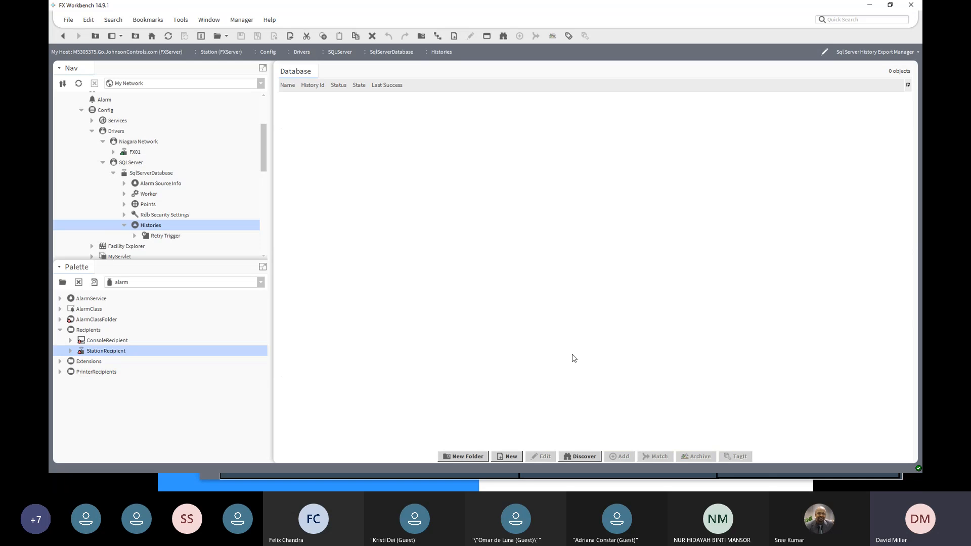
pyautogui.click(580, 457)
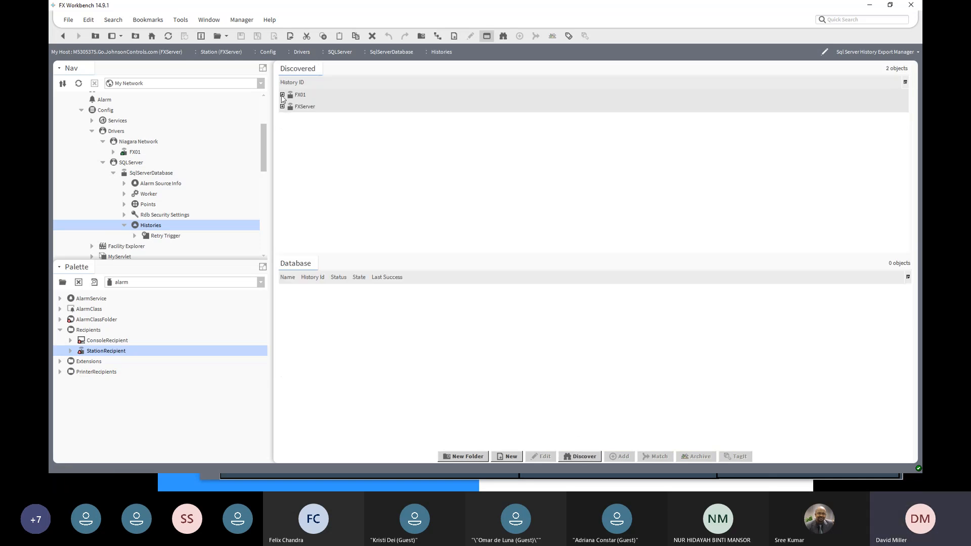
# - Add FX01's AHU/ZN-T and VAV02/ZN-T histories to the SQL Server exports, keeping the daily 2:00 AM execution time and enabled setting
pyautogui.click(282, 95)
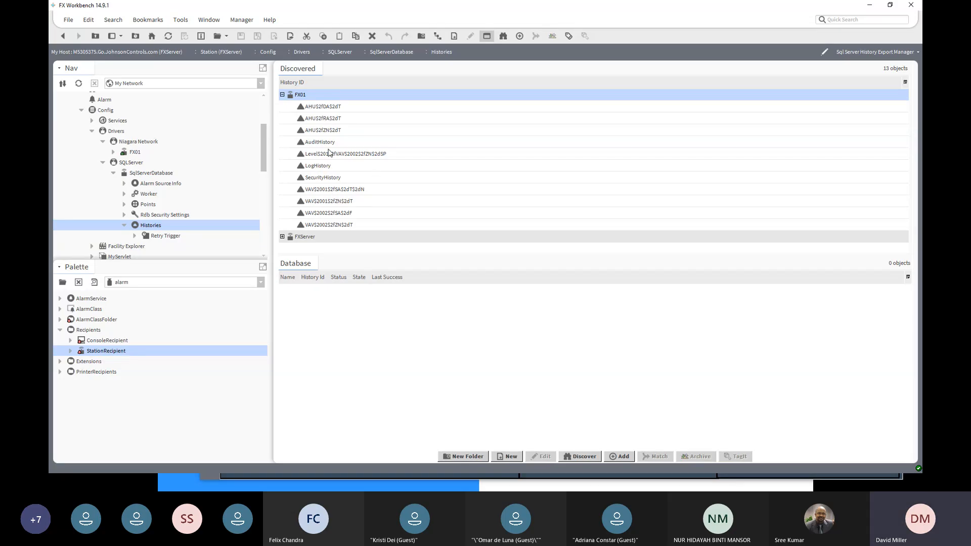
pyautogui.click(336, 130)
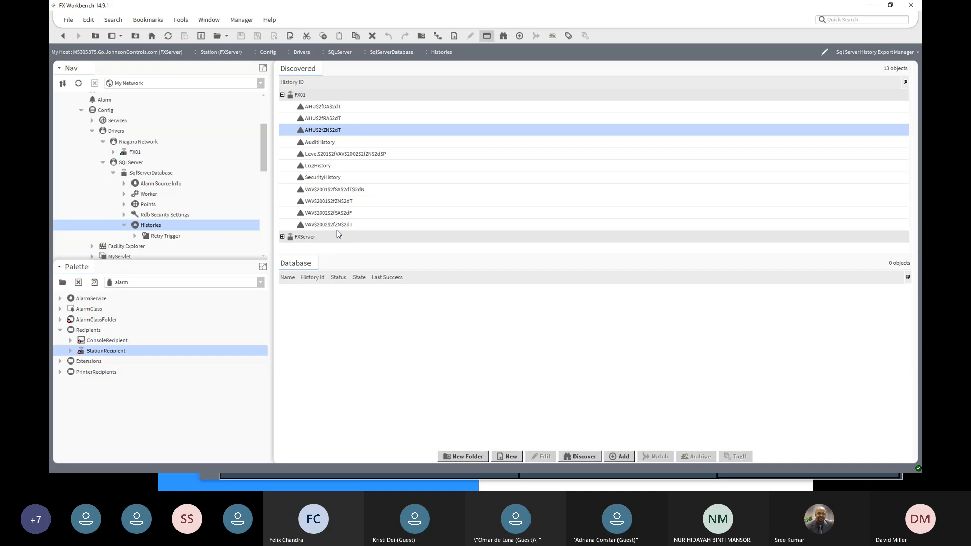
pyautogui.keyDown('ctrl'); pyautogui.click(335, 225); pyautogui.keyUp('ctrl')
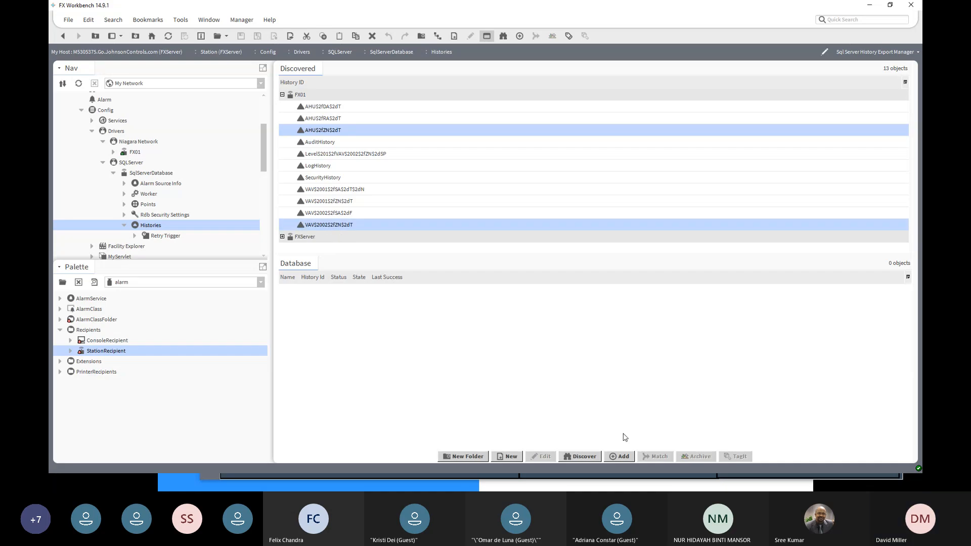
pyautogui.click(621, 456)
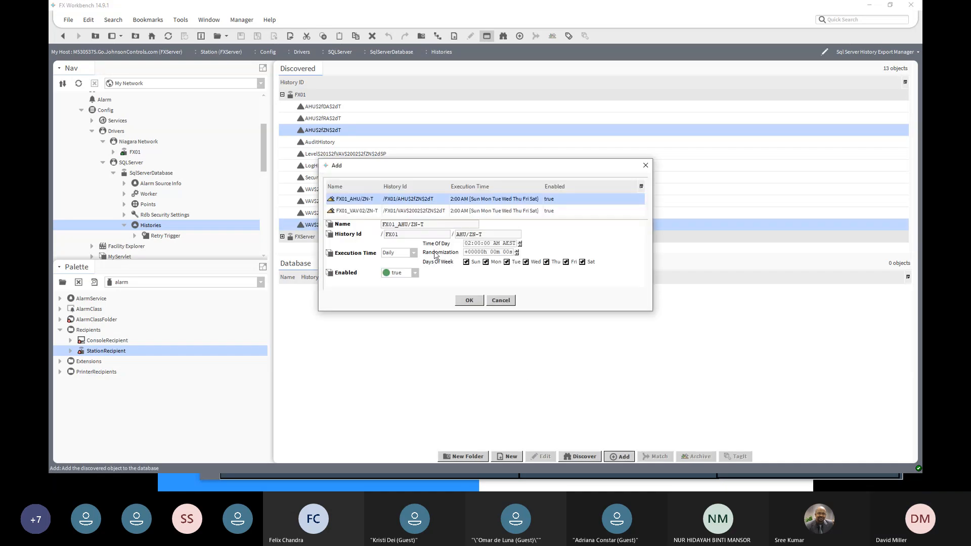
pyautogui.click(470, 300)
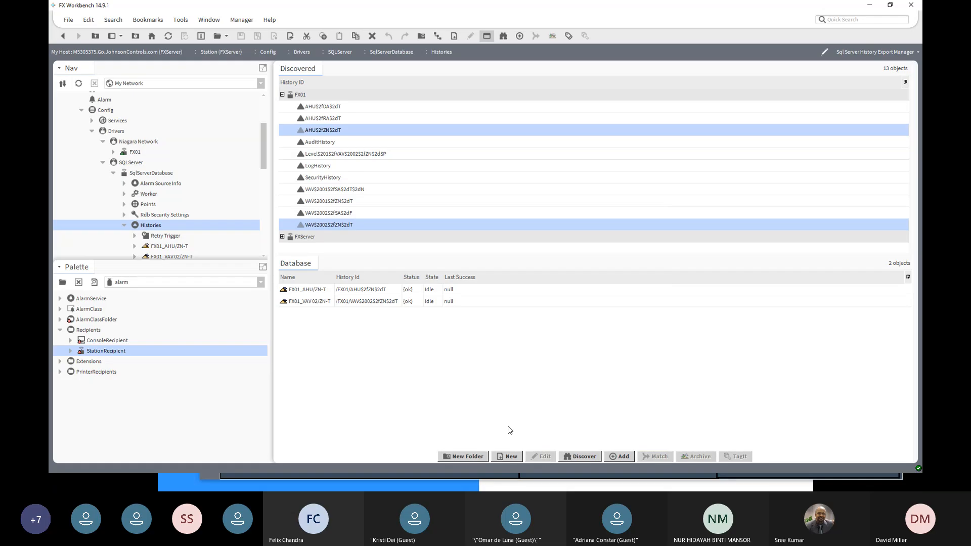
# - Execute the FX01_AHU/ZN-T history export and widen the State column in the export list
pyautogui.click(320, 290)
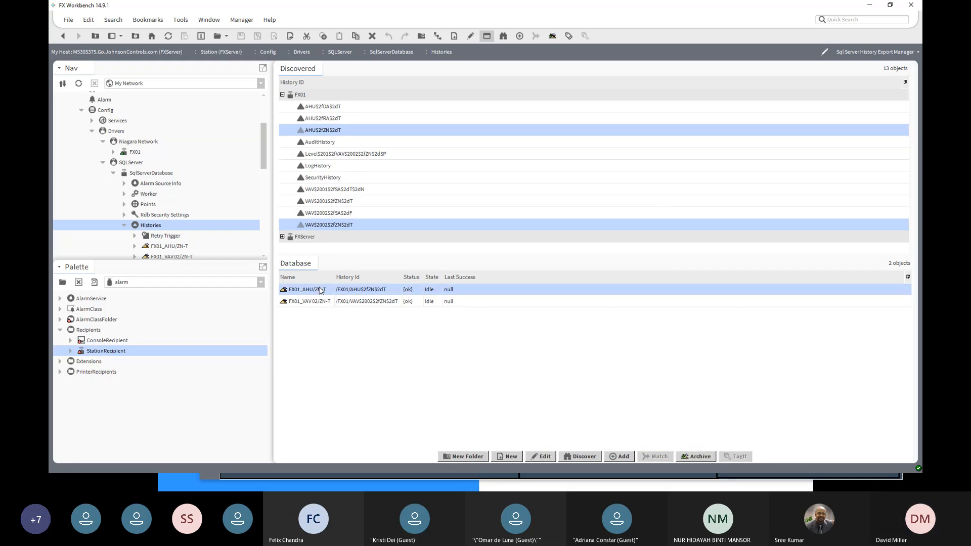
pyautogui.rightClick(320, 291)
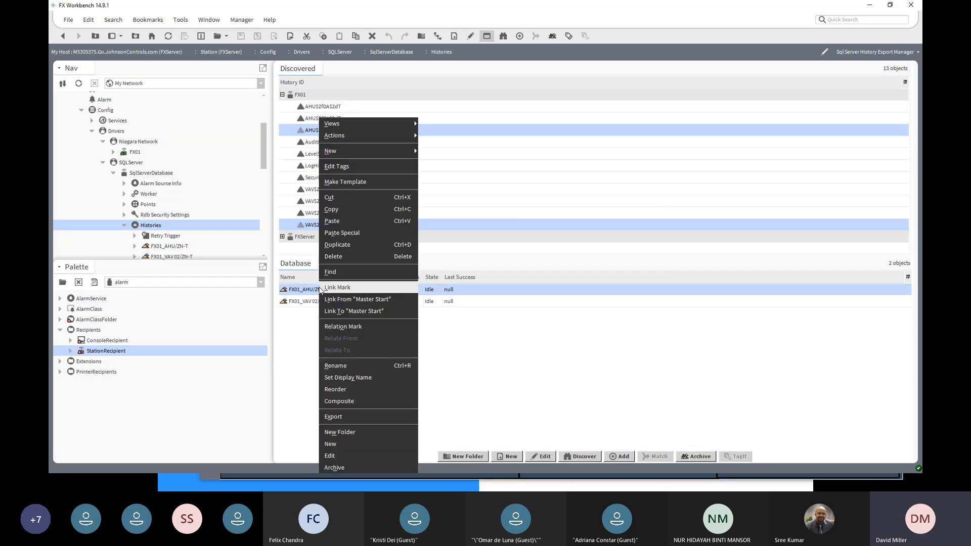
pyautogui.moveTo(364, 136)
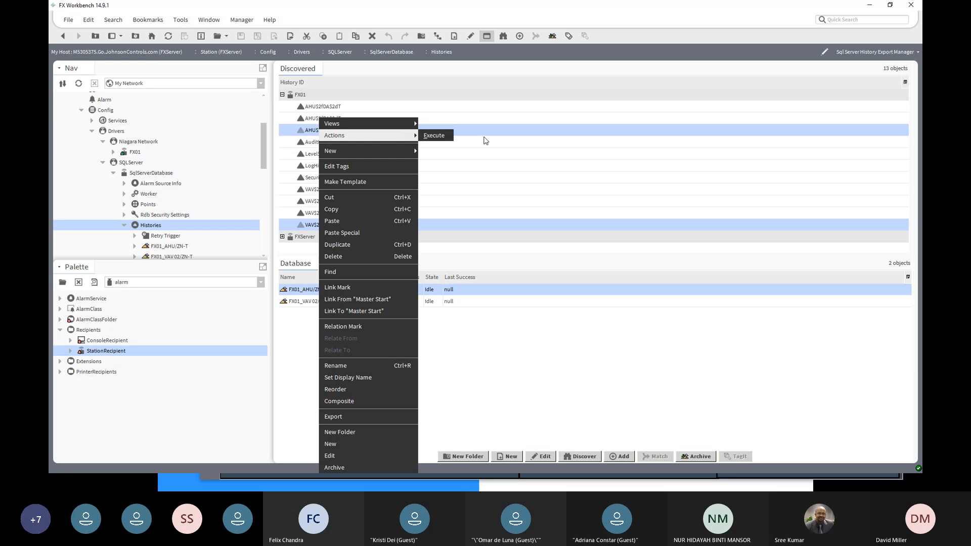
pyautogui.click(444, 140)
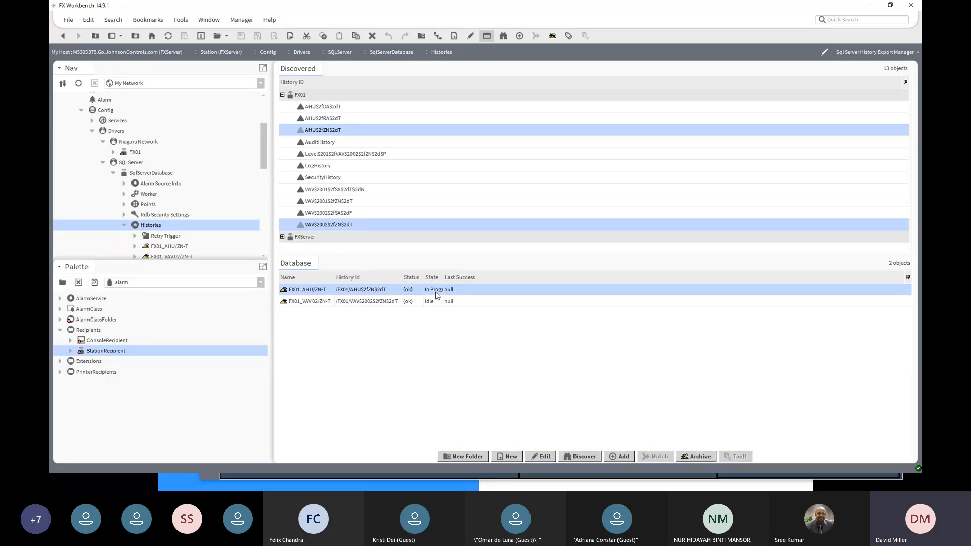
pyautogui.moveTo(444, 276); pyautogui.dragTo(536, 276)
# - Examine the SqlServerDatabase's Histories and Points components in the station tree
pyautogui.click(123, 165)
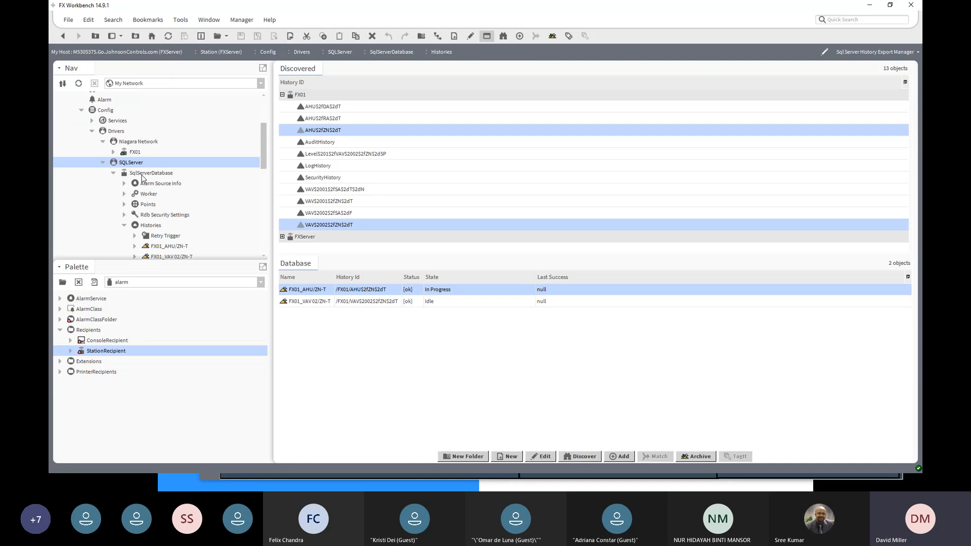
pyautogui.click(142, 175)
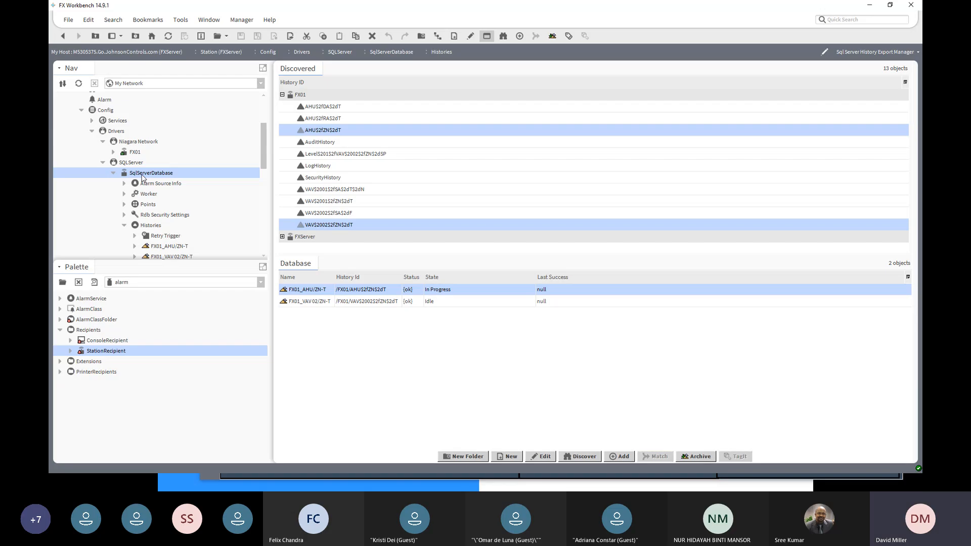
pyautogui.click(148, 226)
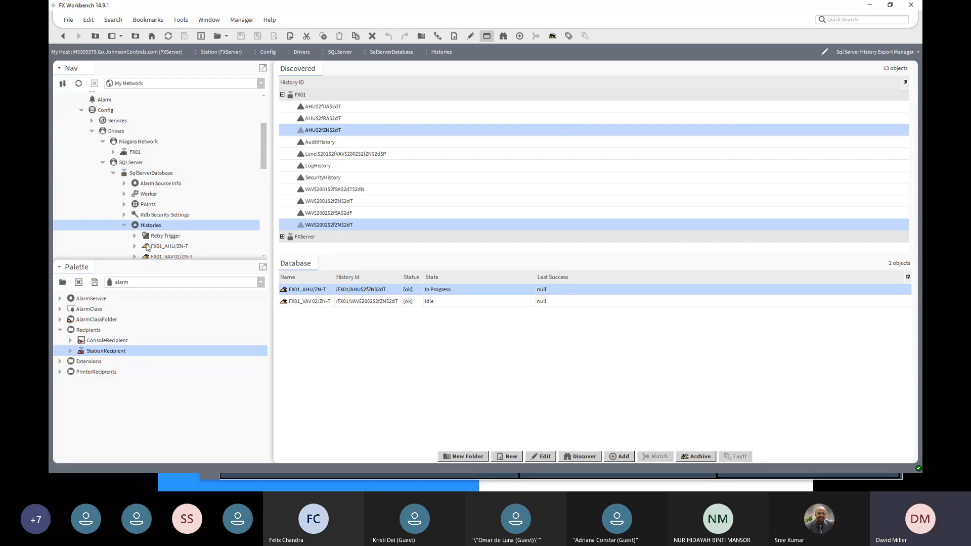
pyautogui.scroll(-2, 148, 248)
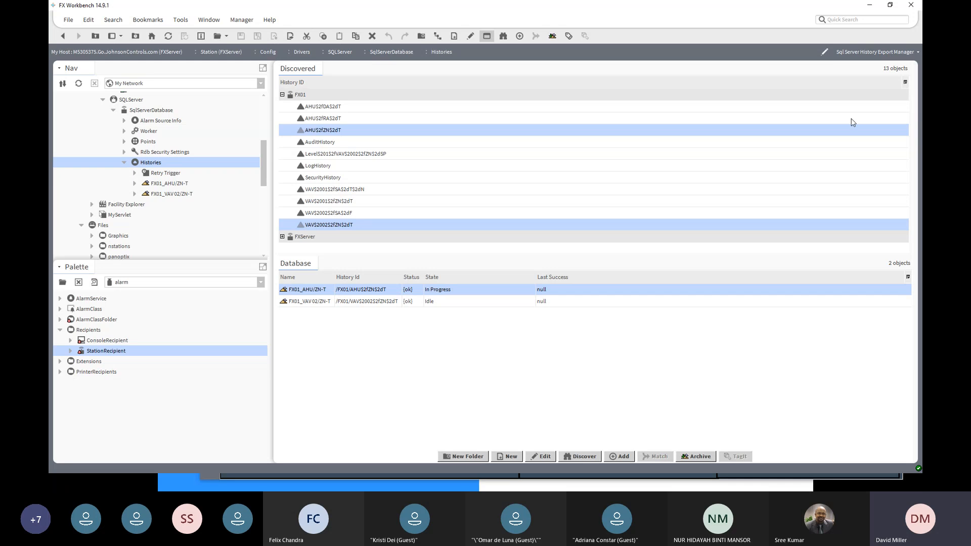
pyautogui.click(124, 141)
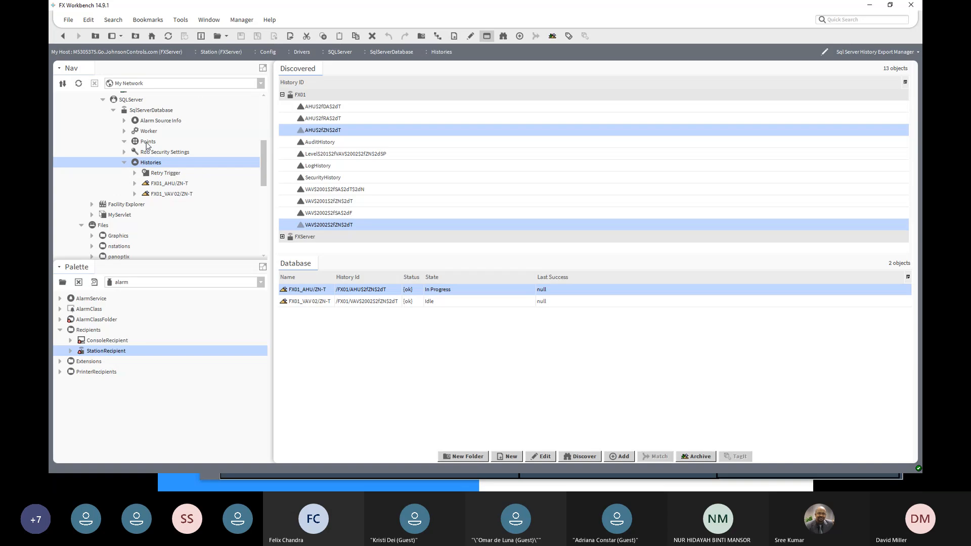
pyautogui.click(147, 144)
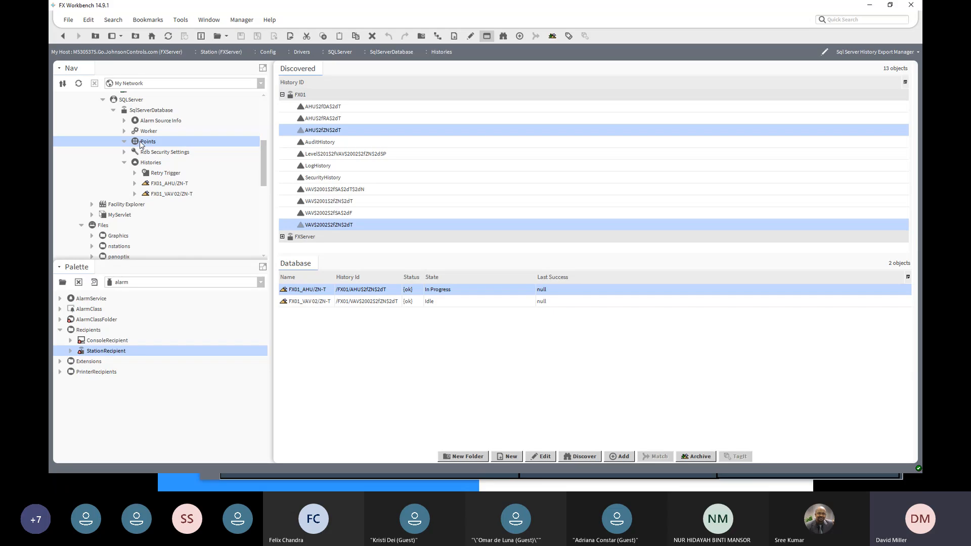
pyautogui.click(150, 112)
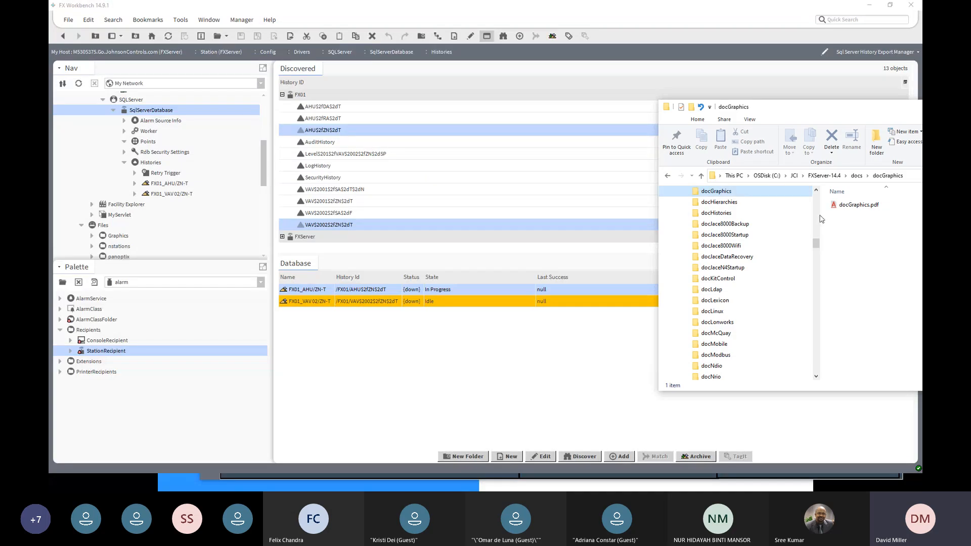
# - Switch to File Explorer and open docRdbms.pdf from the docRdbms folder in the FXServer-14.4 docs
pyautogui.moveTo(786, 115); pyautogui.dragTo(564, 114)
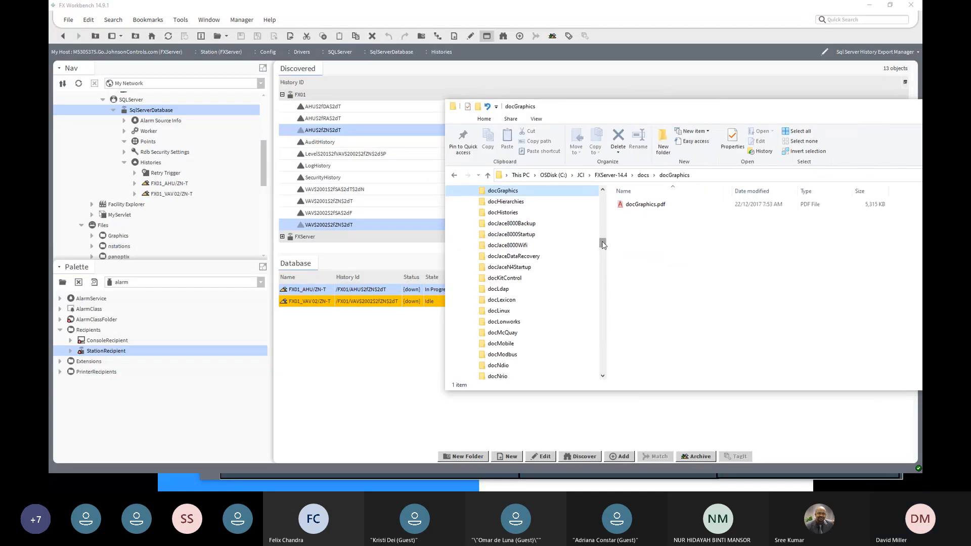
pyautogui.moveTo(603, 243); pyautogui.dragTo(575, 249)
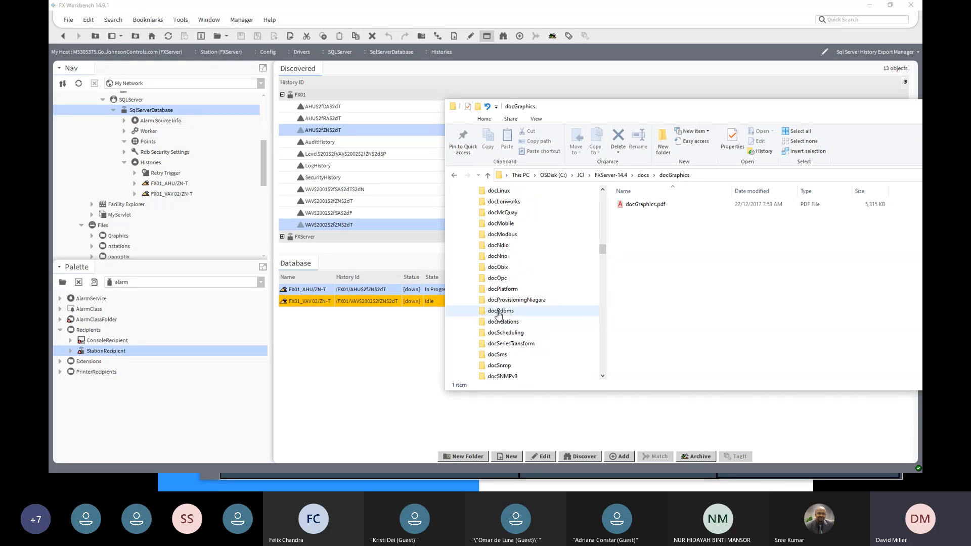
pyautogui.click(499, 311)
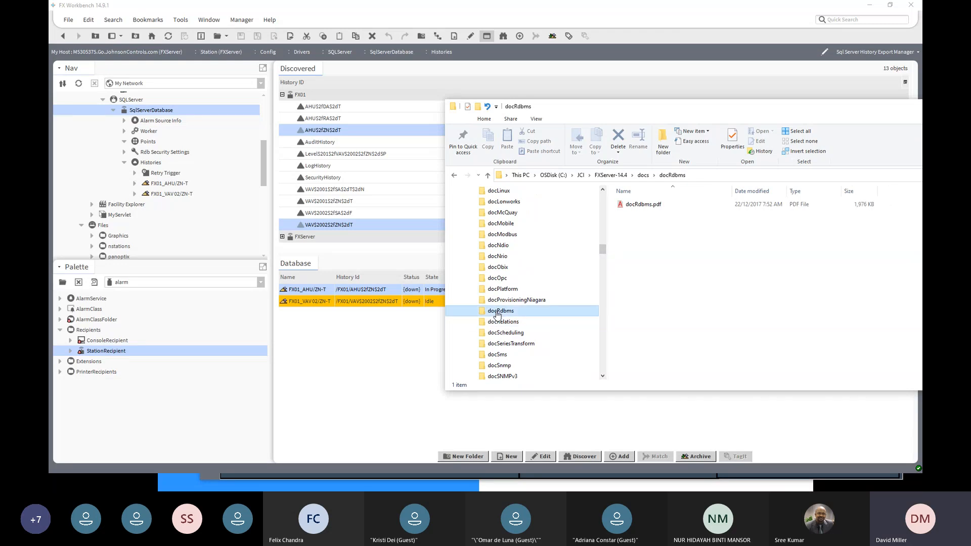
pyautogui.doubleClick(633, 206)
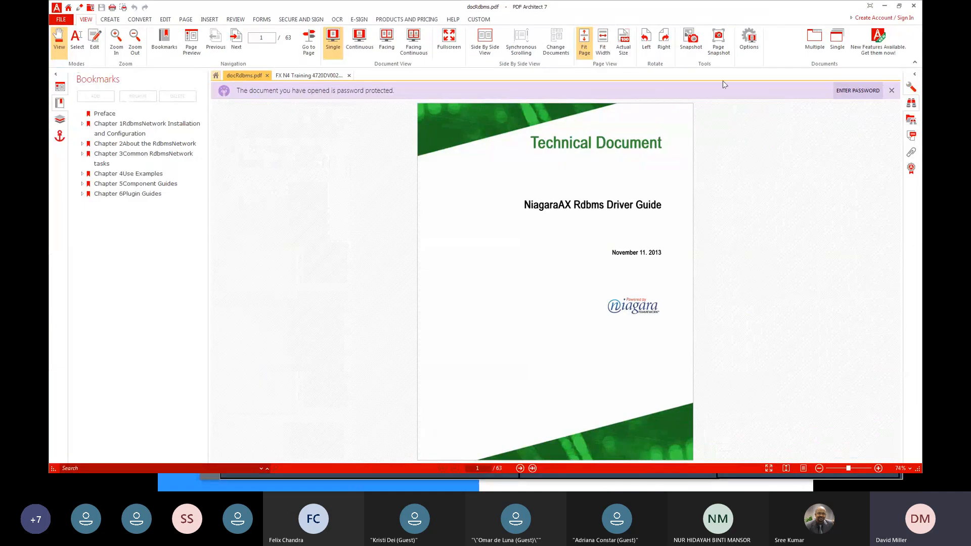
# - Look through the Rdbms driver guide's driver properties, network hierarchy and common connection problems, and put the document aside
pyautogui.scroll(-4, 554, 236)
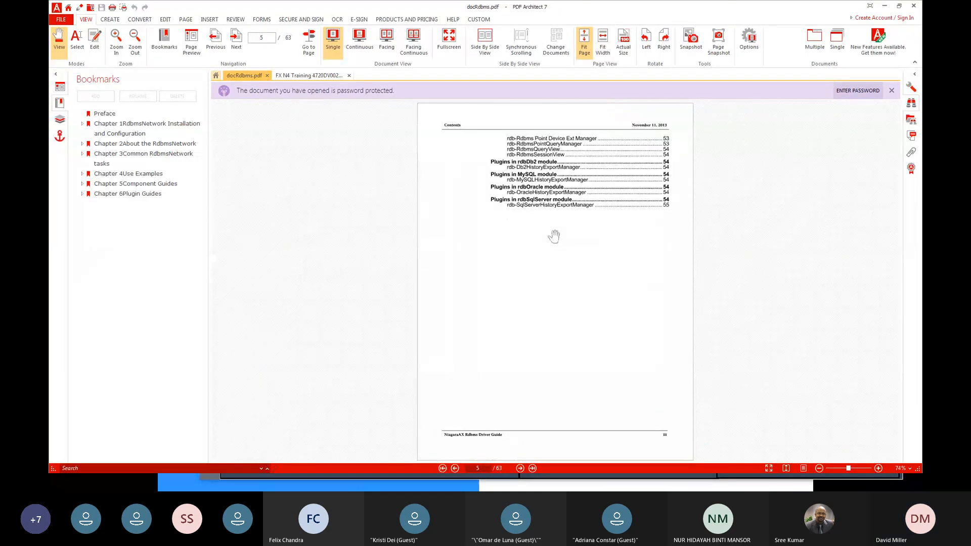
pyautogui.scroll(-6, 554, 236)
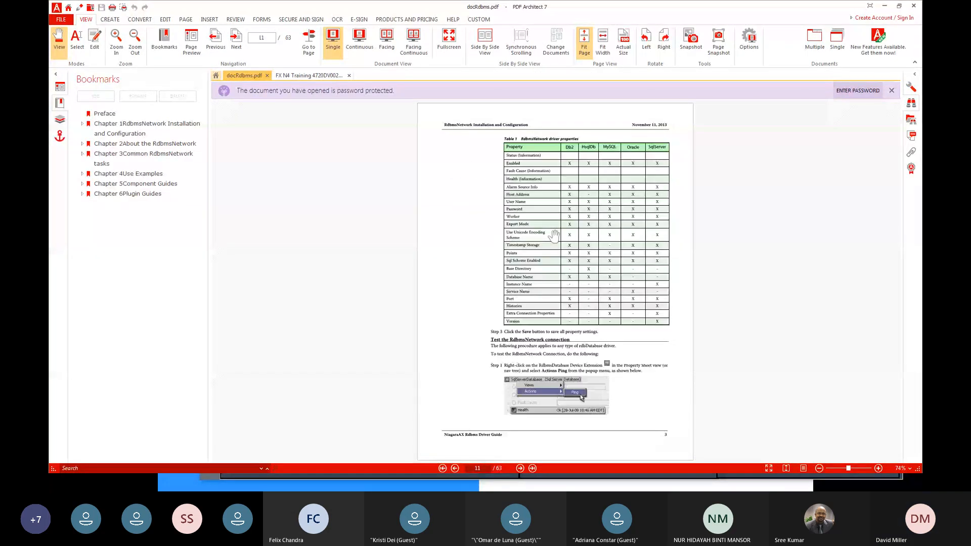
pyautogui.scroll(-4, 554, 236)
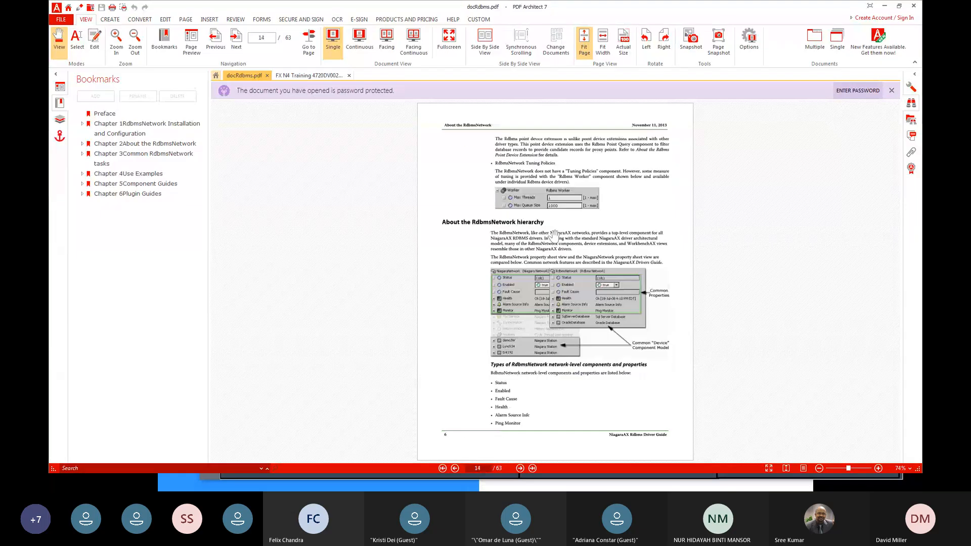
pyautogui.scroll(3, 554, 236)
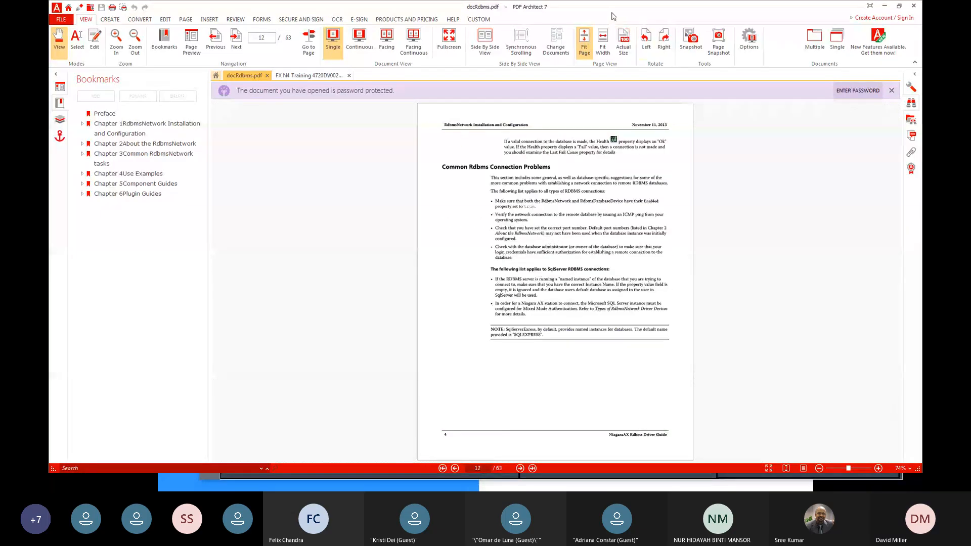
pyautogui.moveTo(614, 9); pyautogui.dragTo(970, 2)
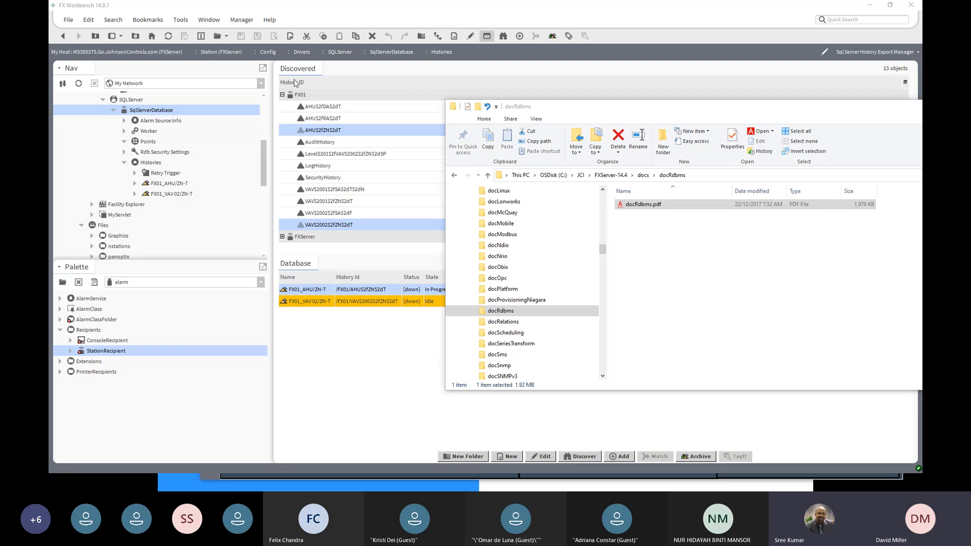
# - Return to FX Workbench and review the database types that can be added to the SQLServer network, without adding one
pyautogui.click(146, 114)
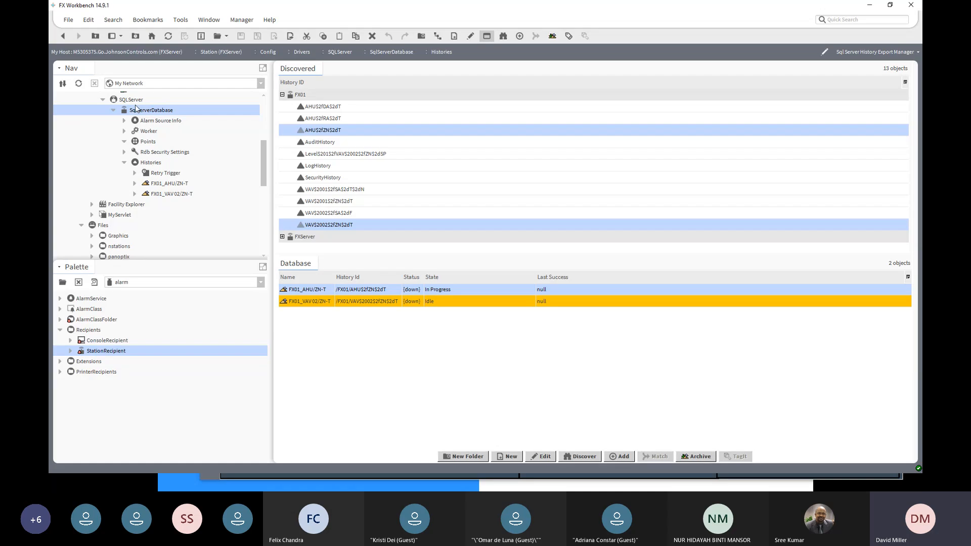
pyautogui.doubleClick(131, 100)
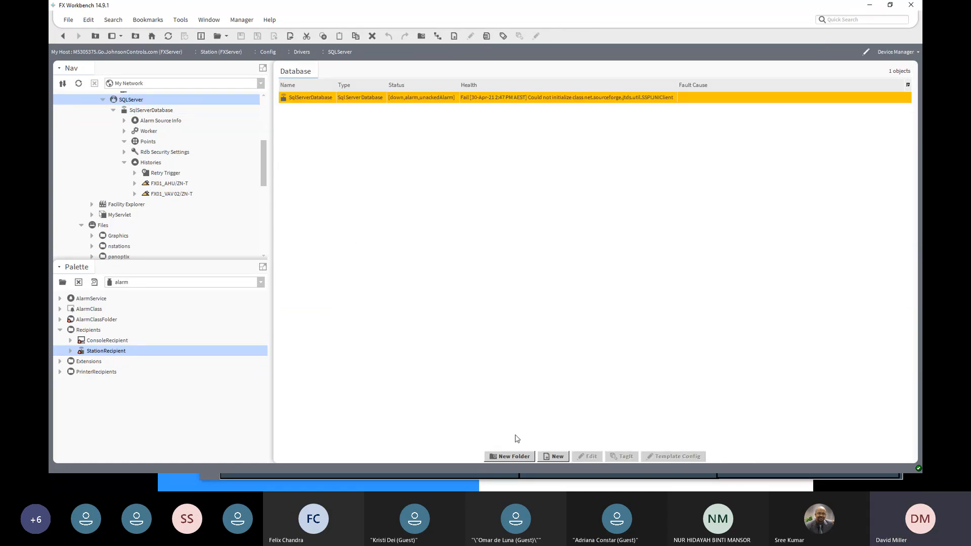
pyautogui.click(558, 456)
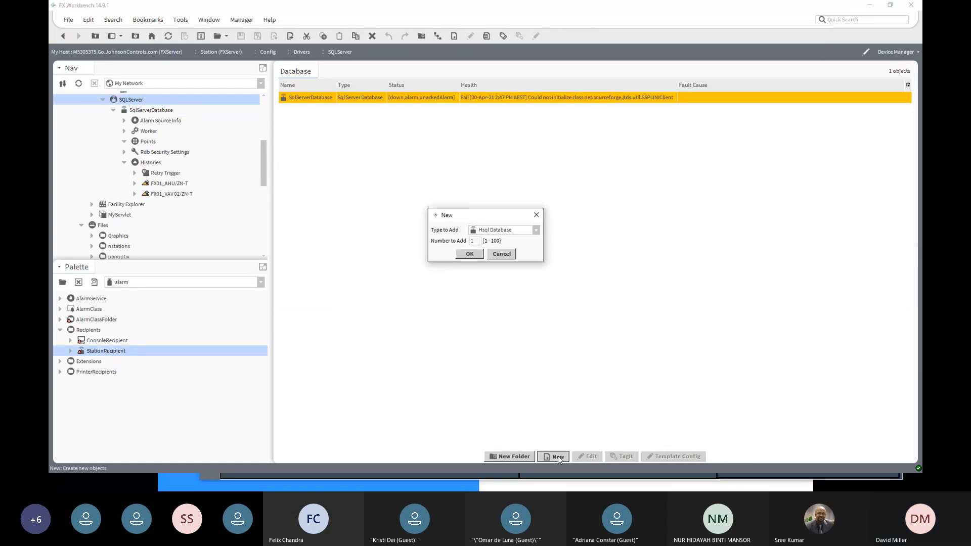
pyautogui.click(536, 230)
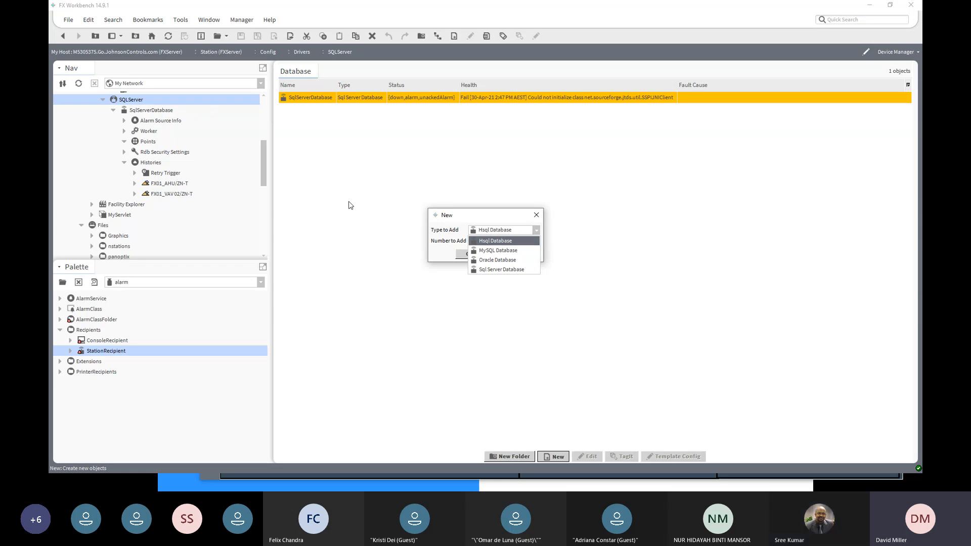
pyautogui.click(535, 216)
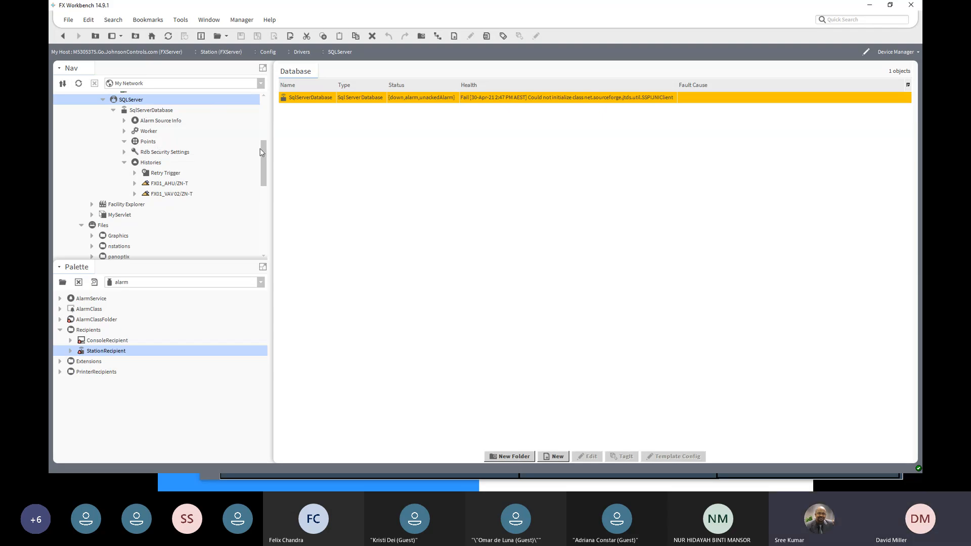
# - Open the station's Driver Manager and review the network types available for a new driver, without adding one
pyautogui.moveTo(263, 150); pyautogui.dragTo(262, 129)
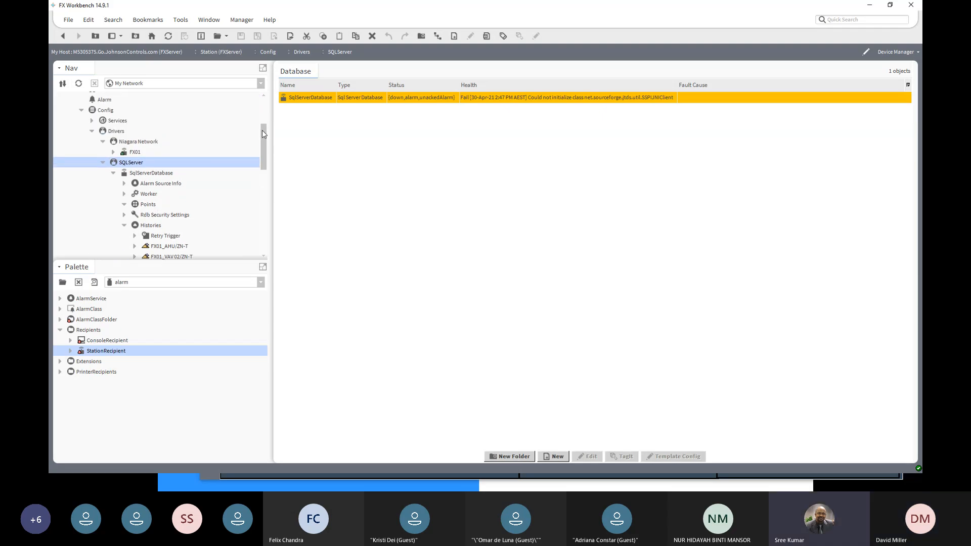
pyautogui.click(116, 132)
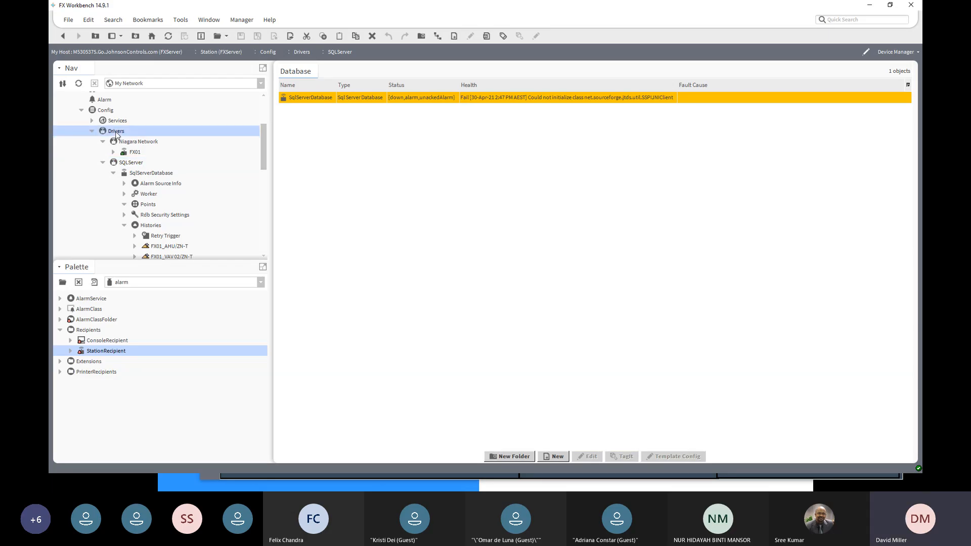
pyautogui.doubleClick(116, 133)
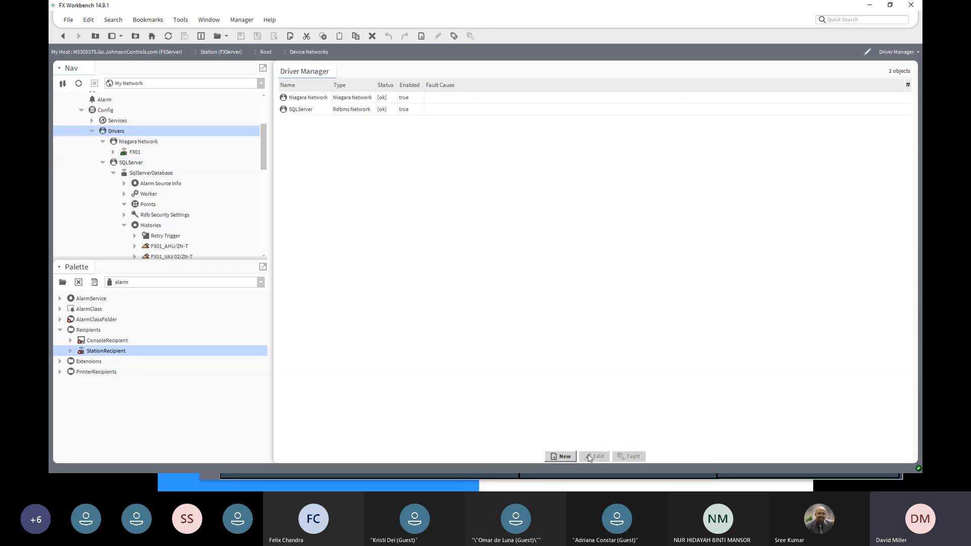
pyautogui.click(569, 456)
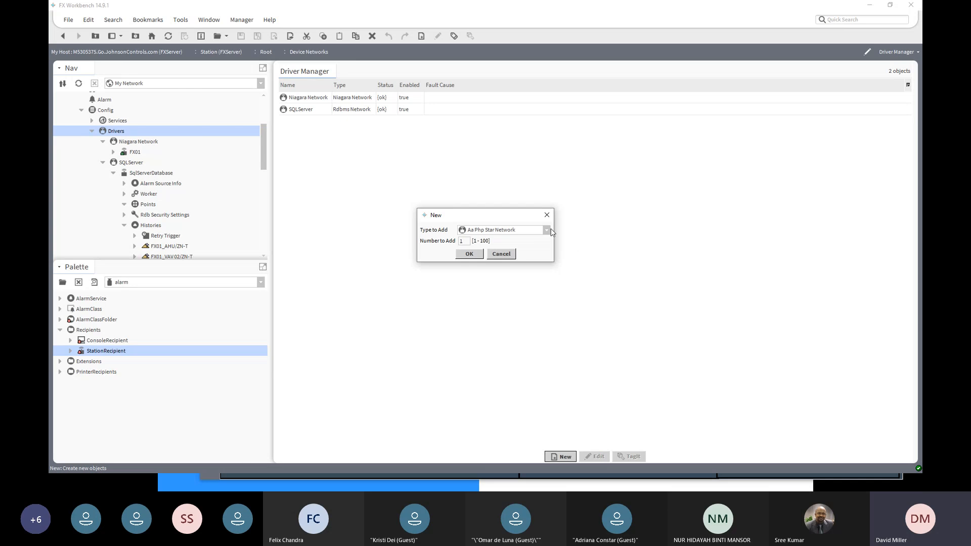
pyautogui.click(547, 230)
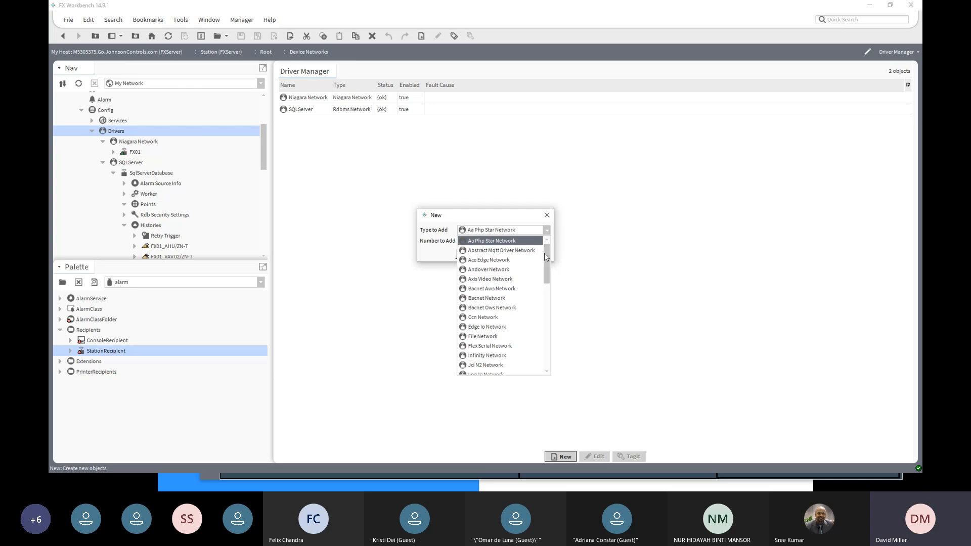
pyautogui.moveTo(544, 262)
pyautogui.mouseDown()
pyautogui.moveTo(541, 353)
pyautogui.moveTo(544, 269)
pyautogui.mouseUp()
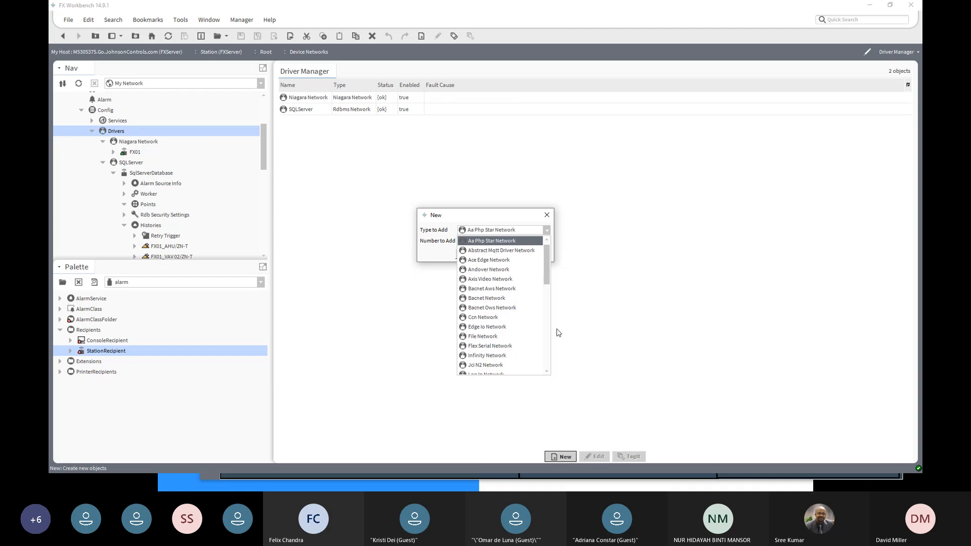
pyautogui.click(547, 215)
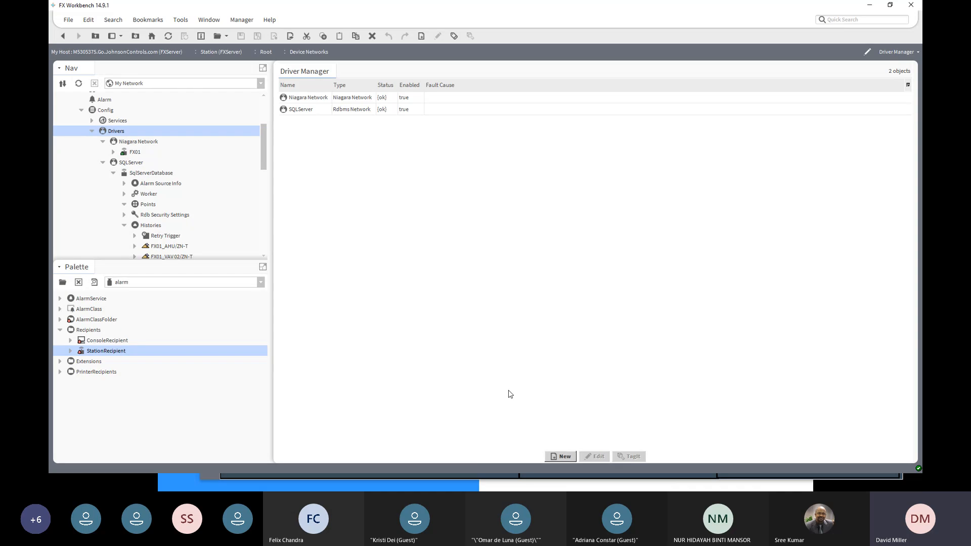
# - Reopen the SQLServer network and review its available database types again, without adding a database
pyautogui.doubleClick(296, 108)
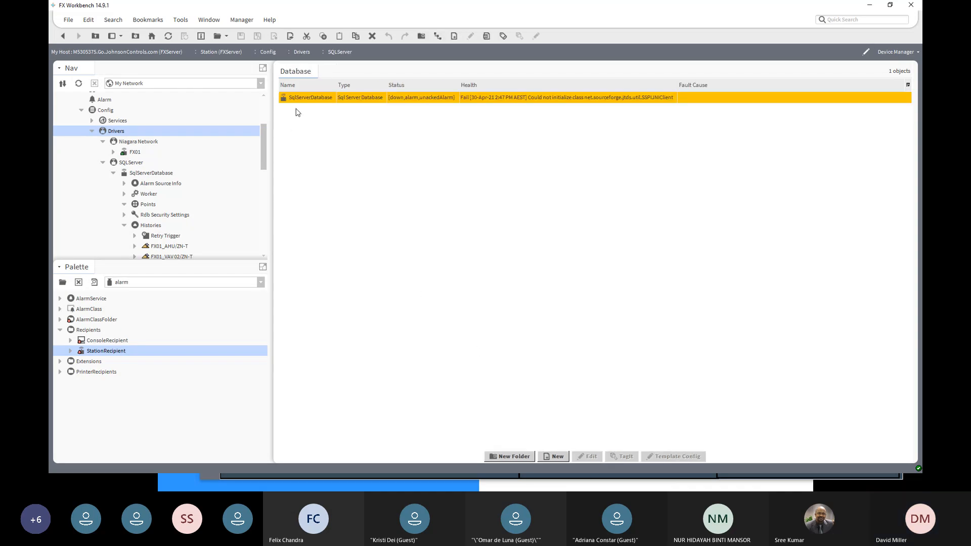
pyautogui.click(559, 456)
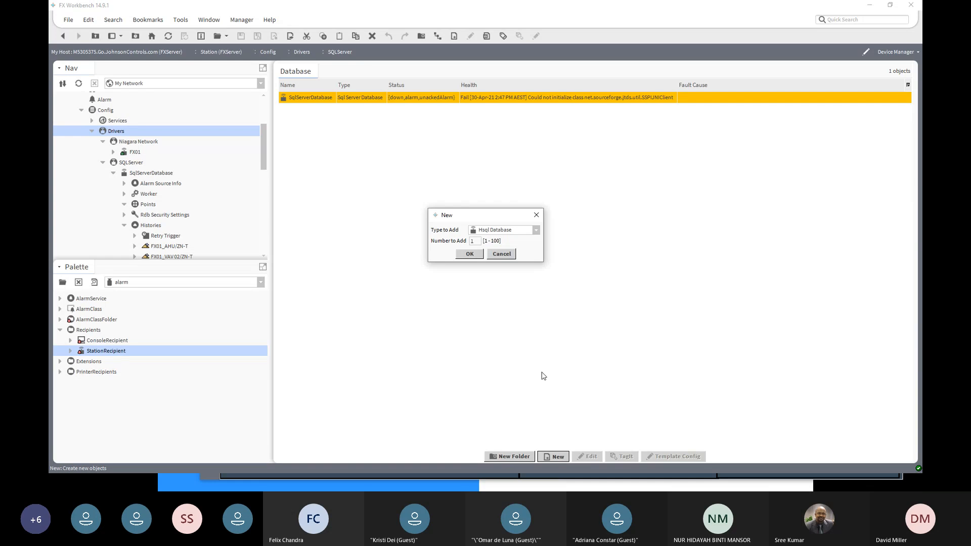
pyautogui.click(536, 231)
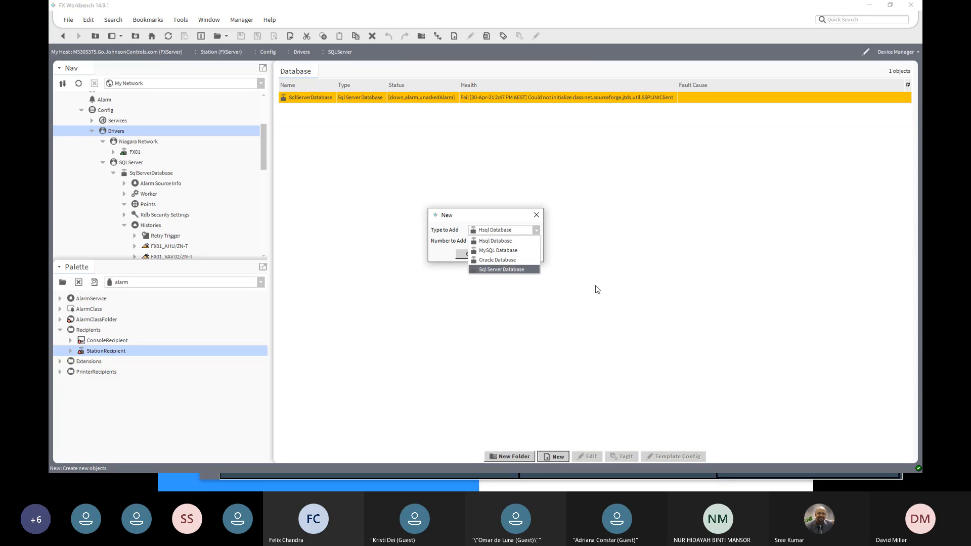
pyautogui.click(536, 217)
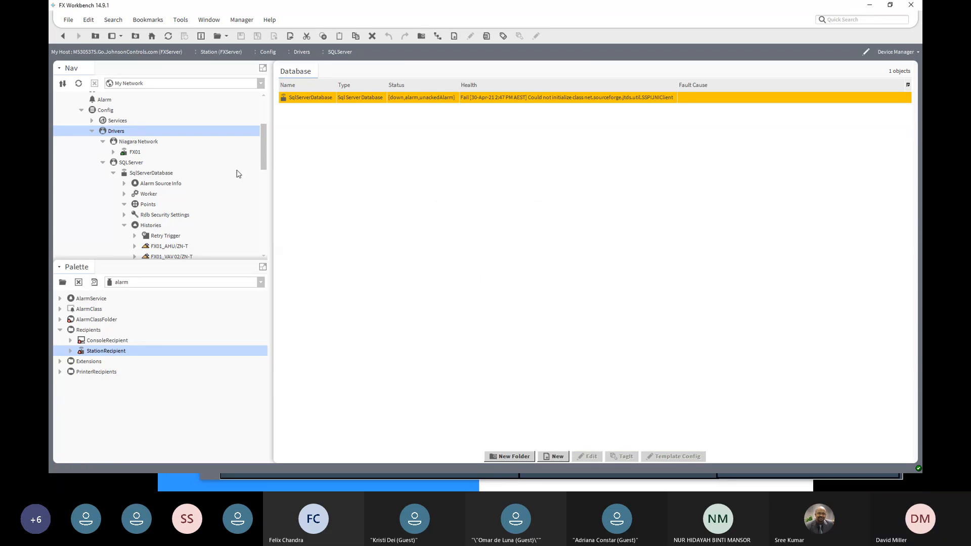
# - Expand the FX01 histories in the FXServer station and open the VAV 02/ZN-T history chart
pyautogui.scroll(-2, 193, 238)
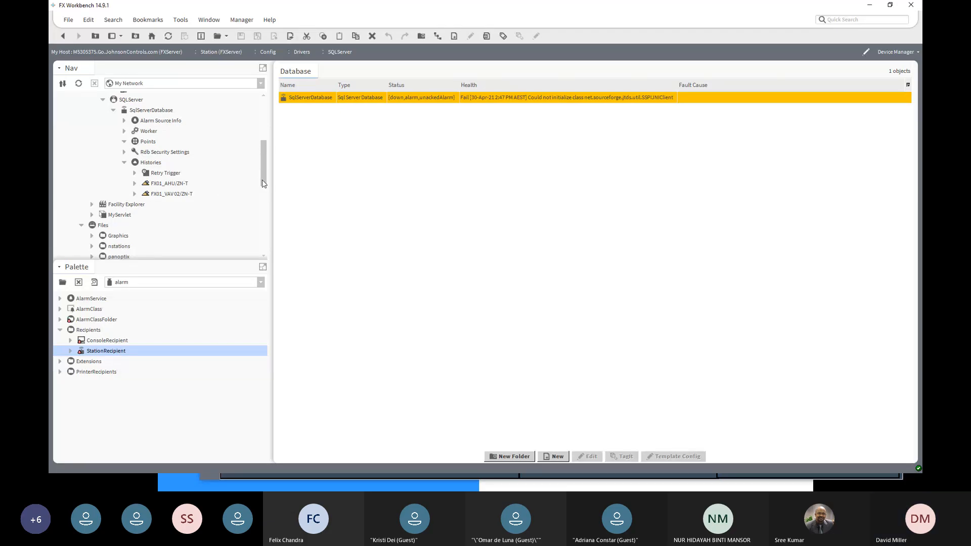
pyautogui.moveTo(264, 182); pyautogui.dragTo(261, 250)
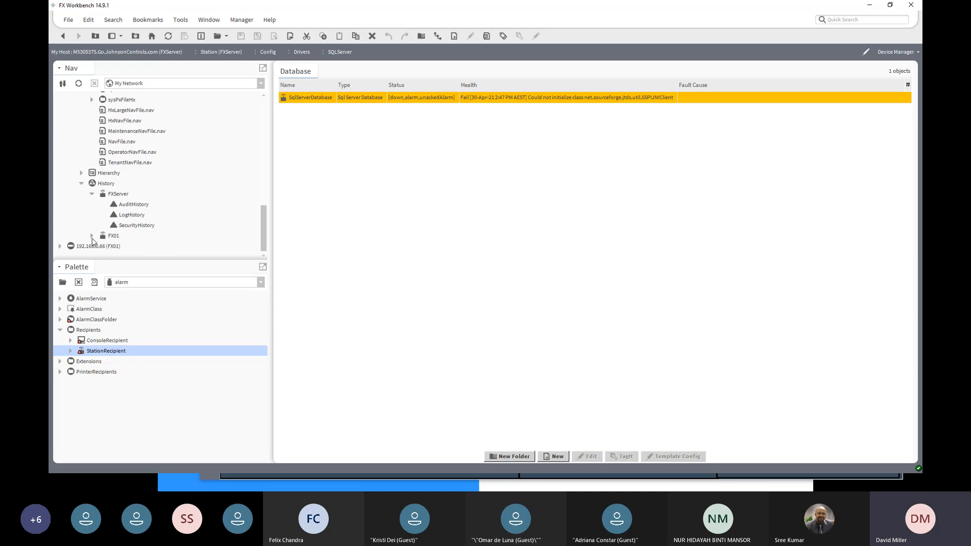
pyautogui.click(92, 236)
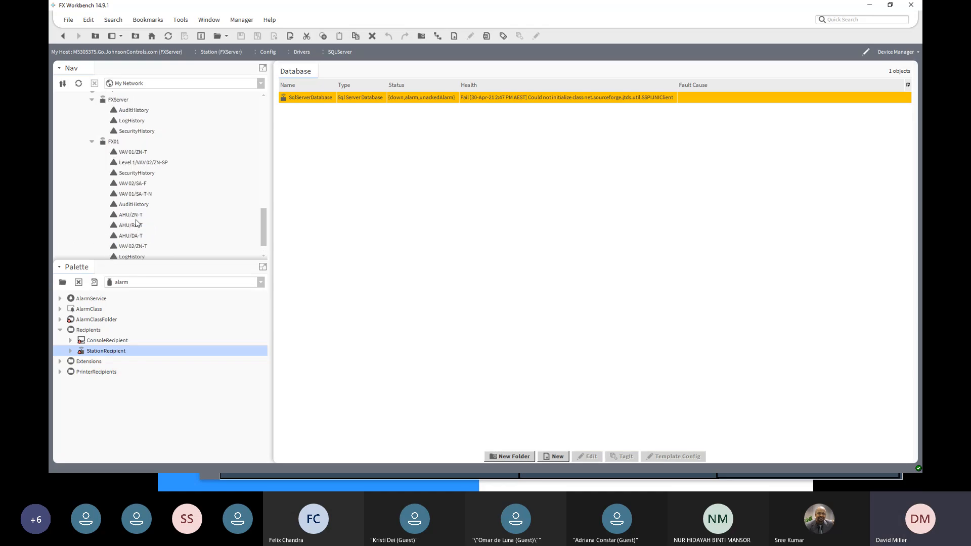
pyautogui.scroll(-1, 140, 240)
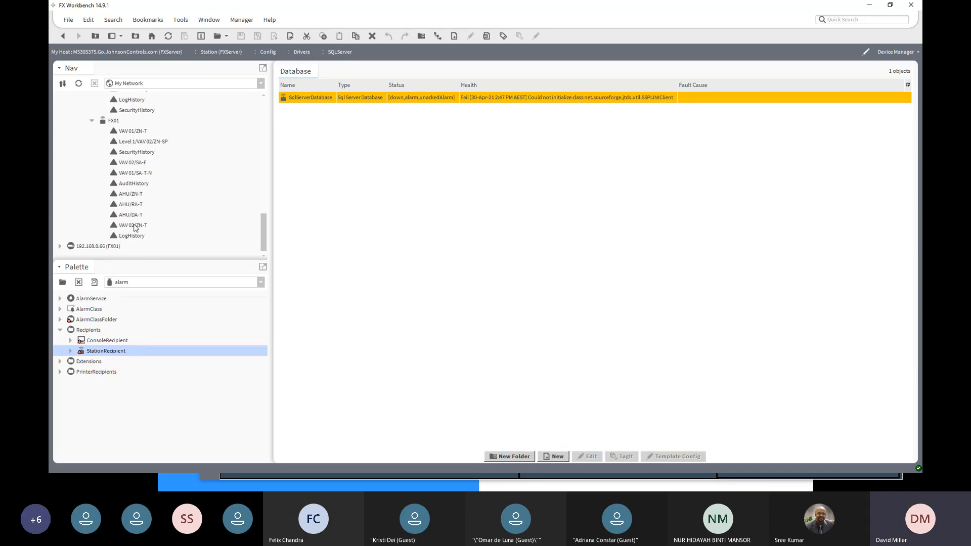
pyautogui.doubleClick(134, 225)
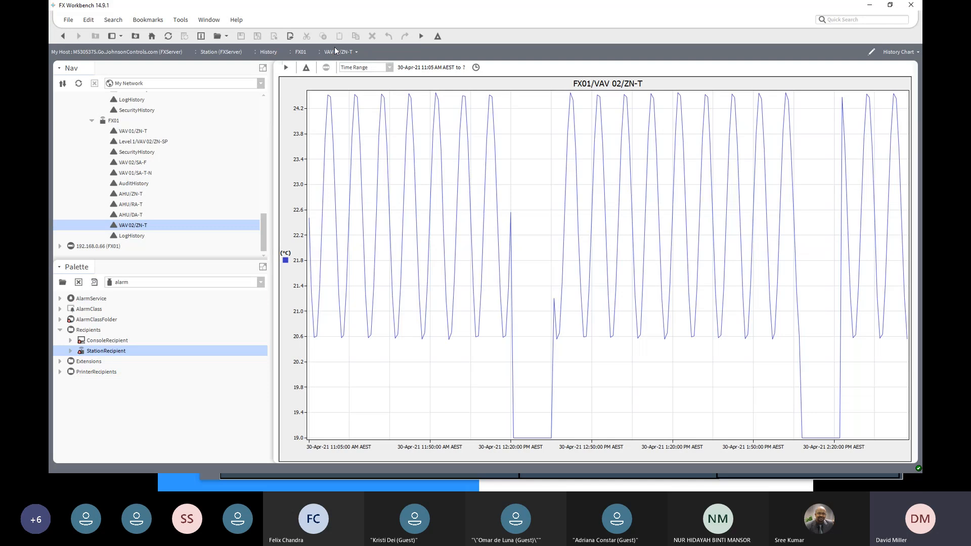
# - Review the export formats for the VAV 02/ZN-T history, choose History to CSV, and leave without exporting
pyautogui.click(291, 37)
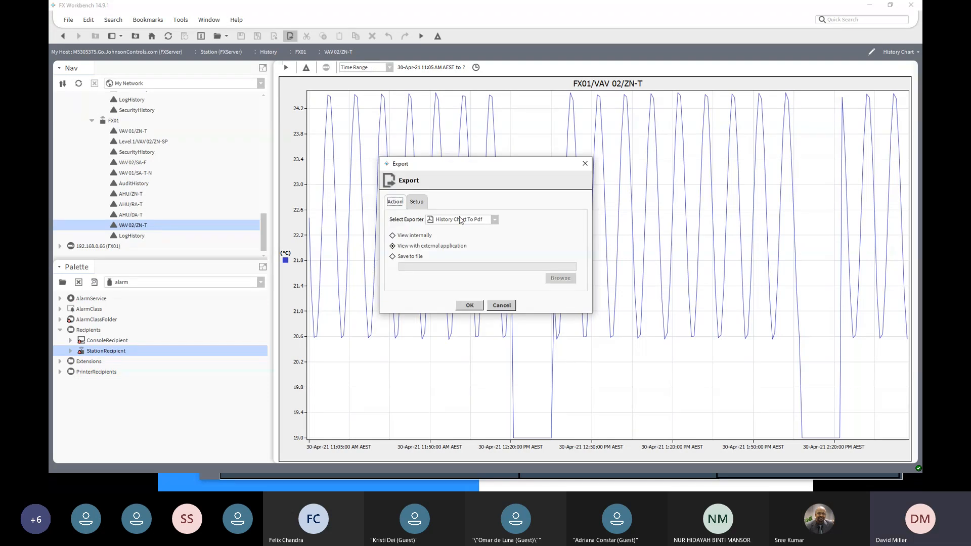
pyautogui.click(496, 220)
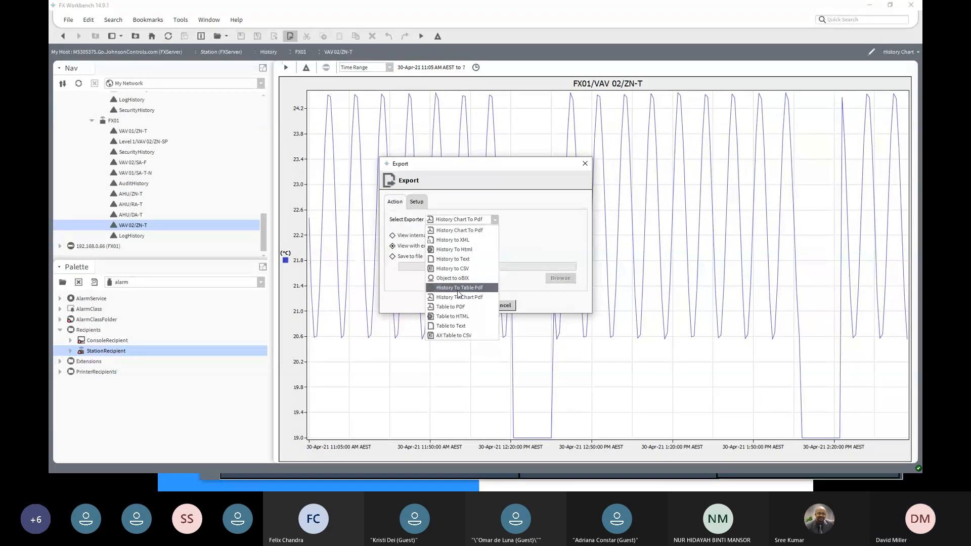
pyautogui.click(455, 269)
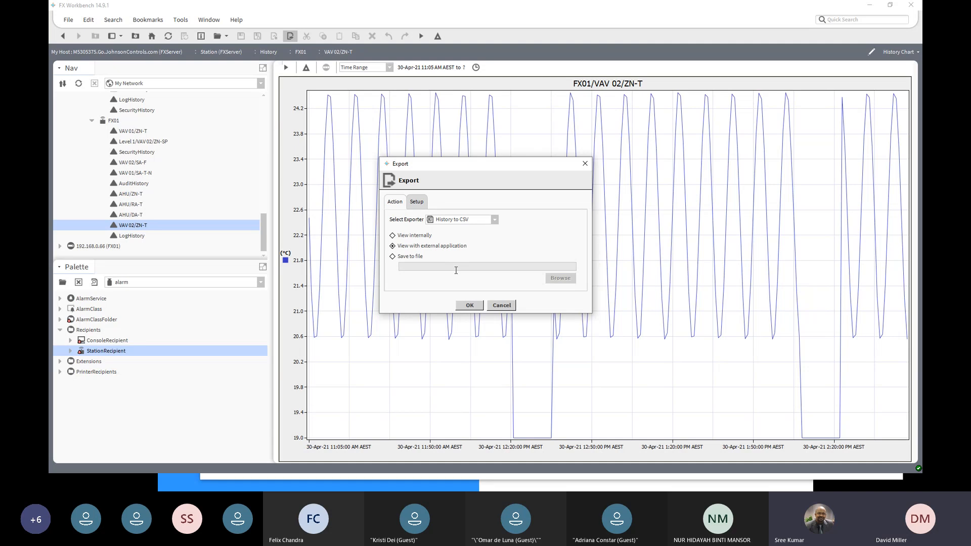
pyautogui.click(508, 307)
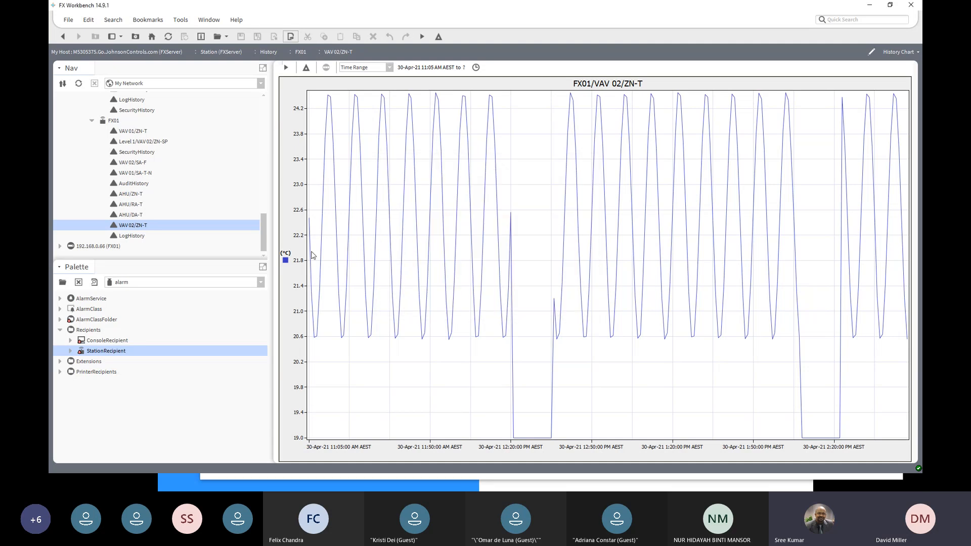
# - Expand the FXServer station's Services and EmailService, and show the EmailService as a wire sheet
pyautogui.moveTo(264, 230); pyautogui.dragTo(262, 178)
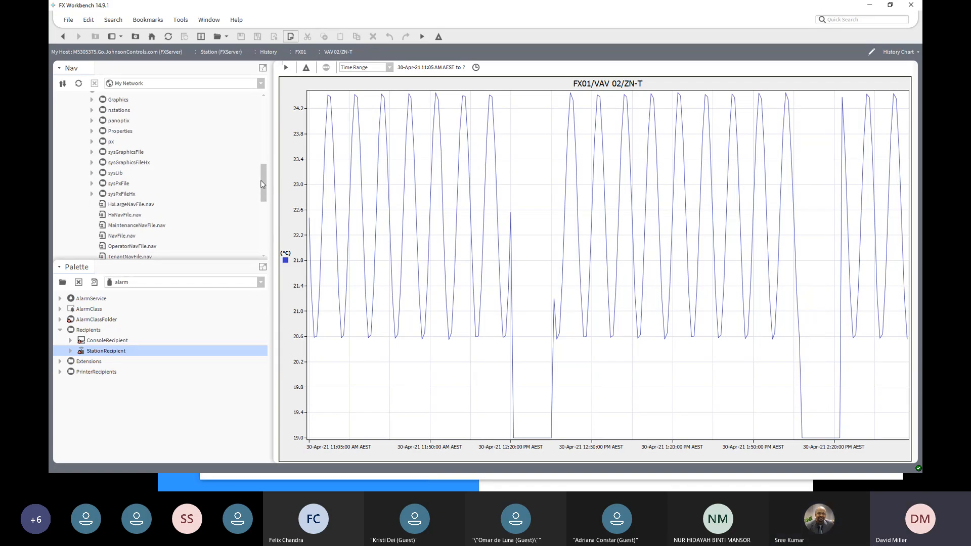
pyautogui.moveTo(263, 184); pyautogui.dragTo(262, 178)
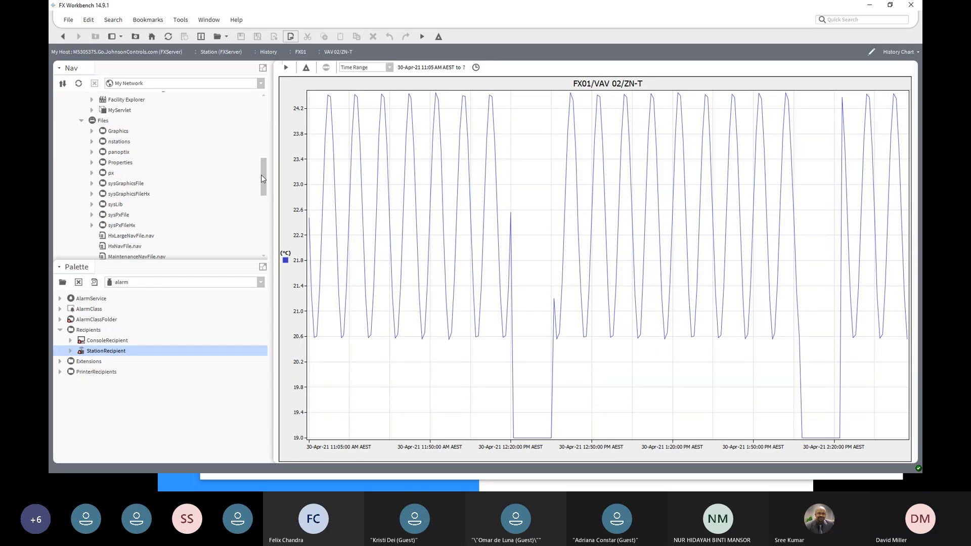
pyautogui.moveTo(263, 176); pyautogui.dragTo(263, 149)
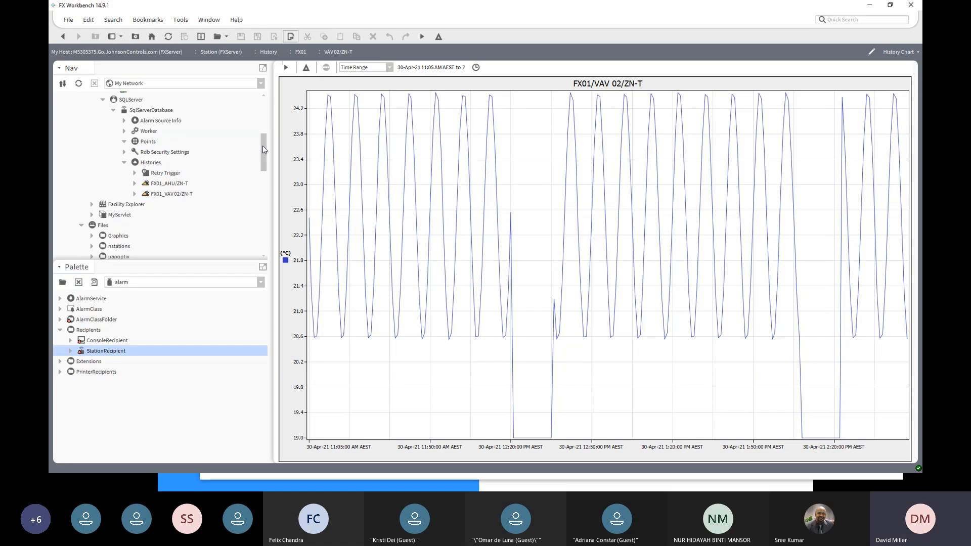
pyautogui.scroll(3, 147, 165)
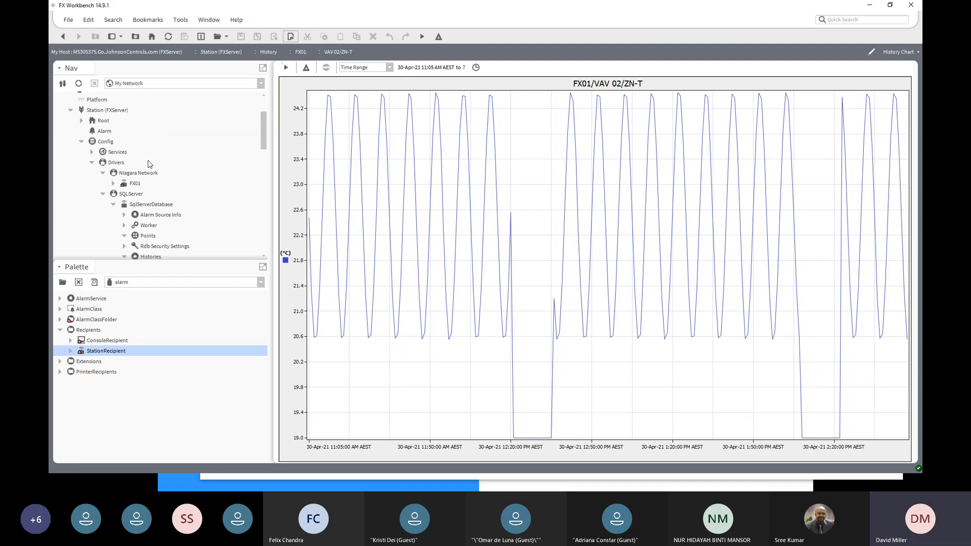
pyautogui.click(92, 151)
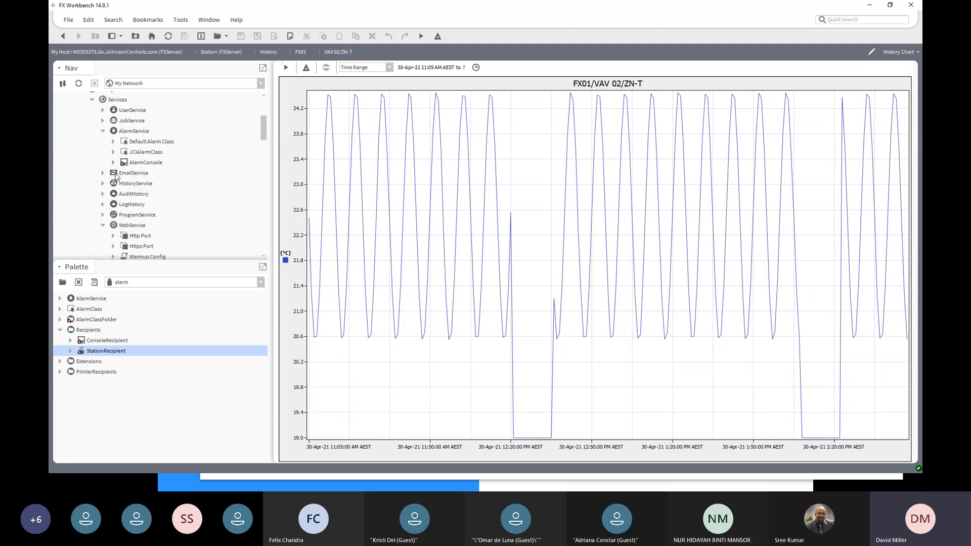
pyautogui.click(104, 173)
pyautogui.doubleClick(130, 174)
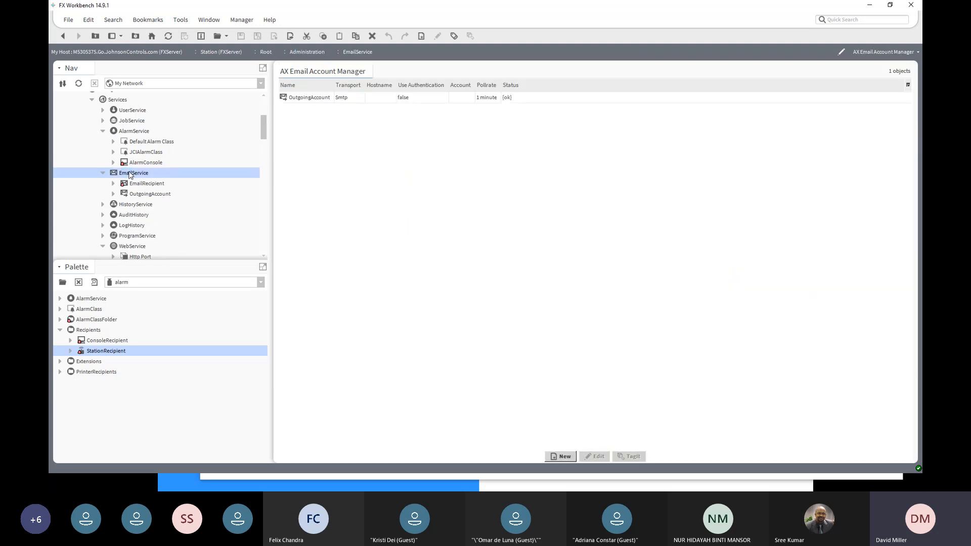
pyautogui.click(871, 55)
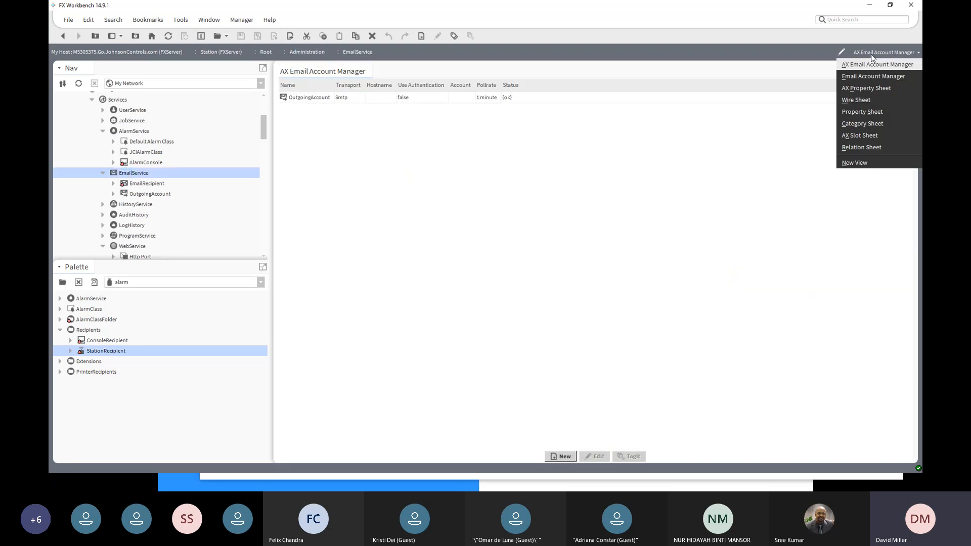
pyautogui.click(868, 100)
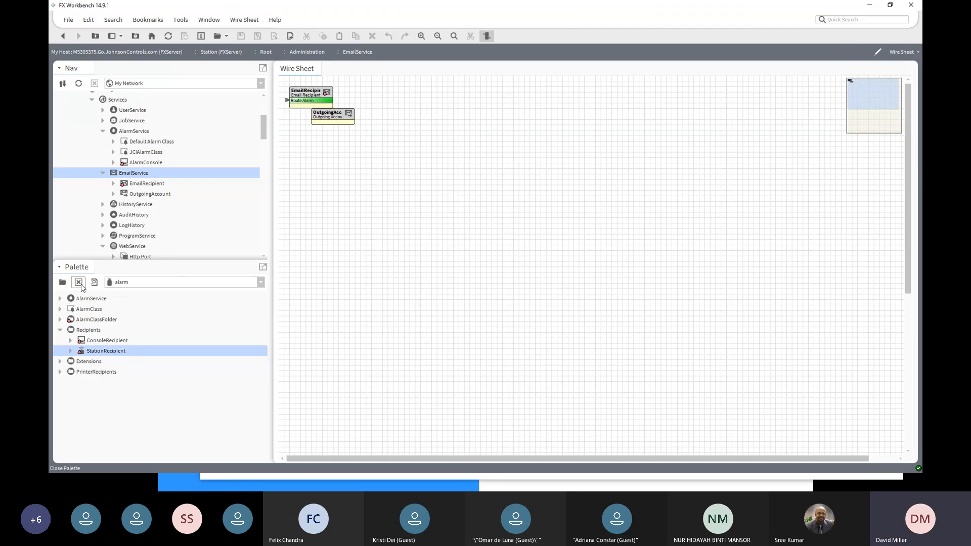
# - Open the email module's palette and select its EmailRecipient component
pyautogui.click(63, 283)
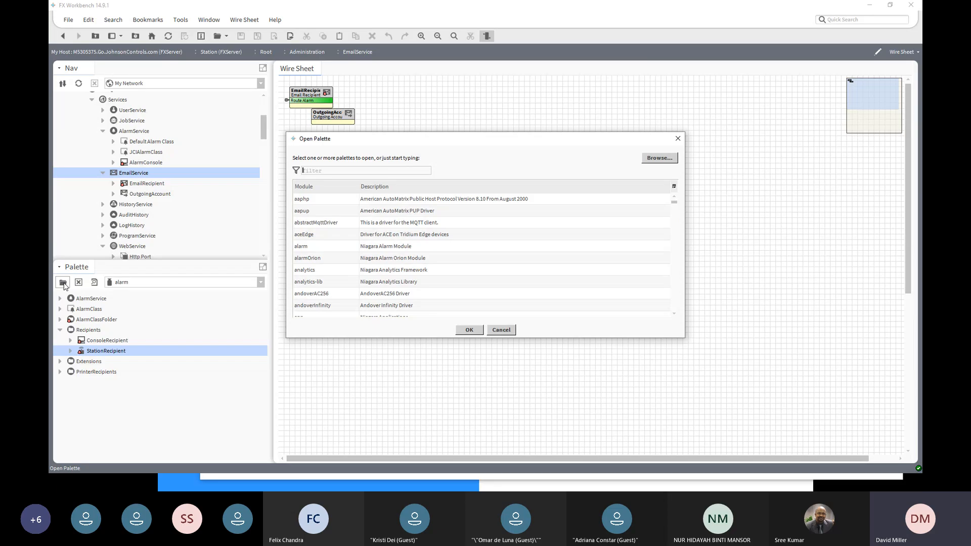
pyautogui.write('email')
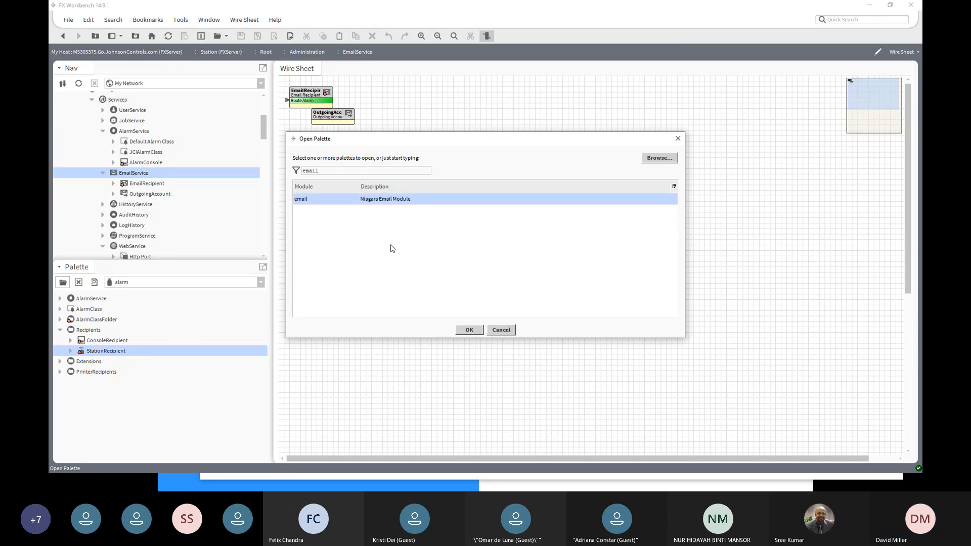
pyautogui.click(469, 331)
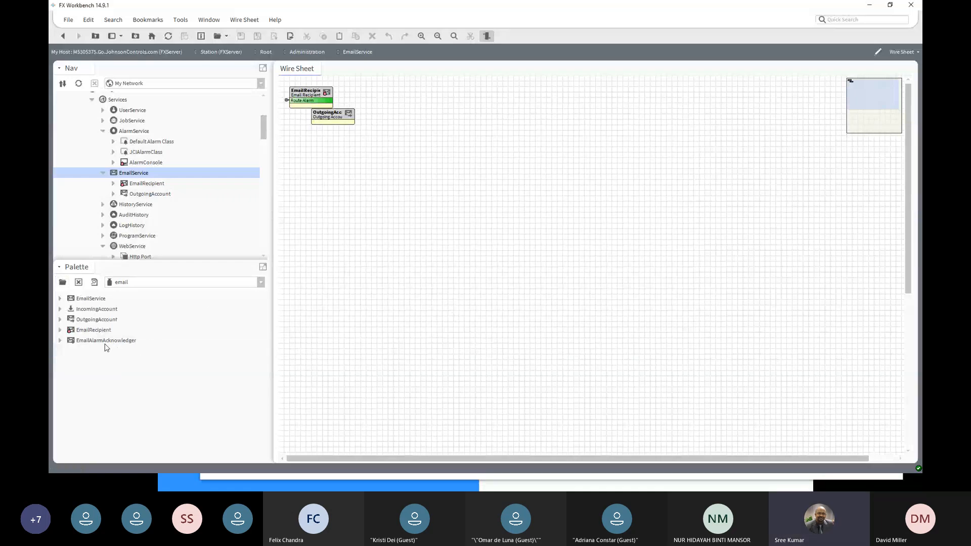
pyautogui.click(92, 330)
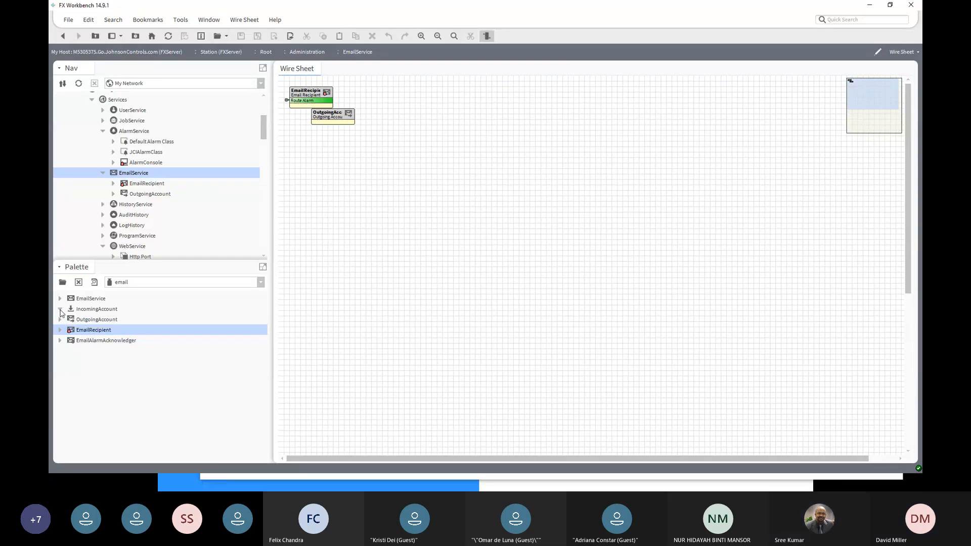
# - Switch to the history palette, examine its services and extensions, and collapse AlarmService in the station tree
pyautogui.click(261, 283)
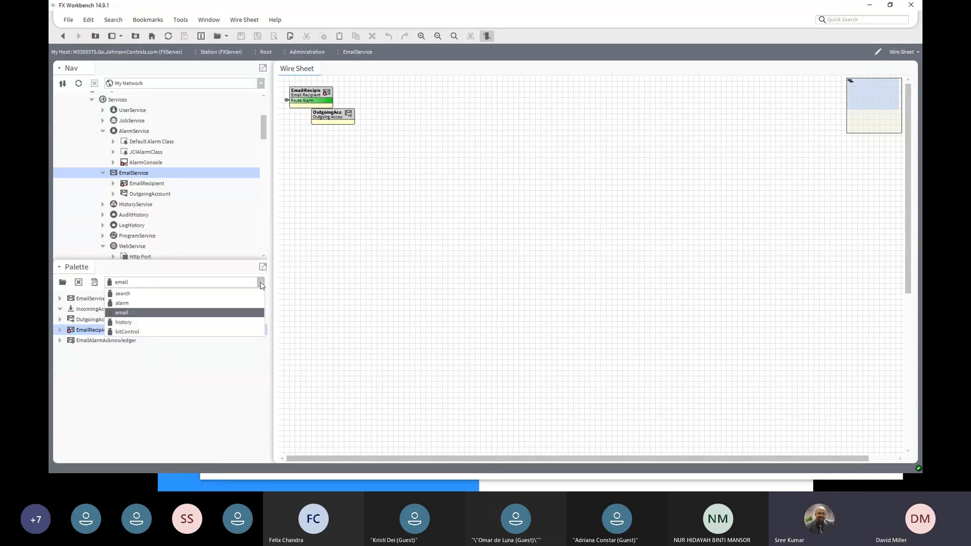
pyautogui.click(130, 322)
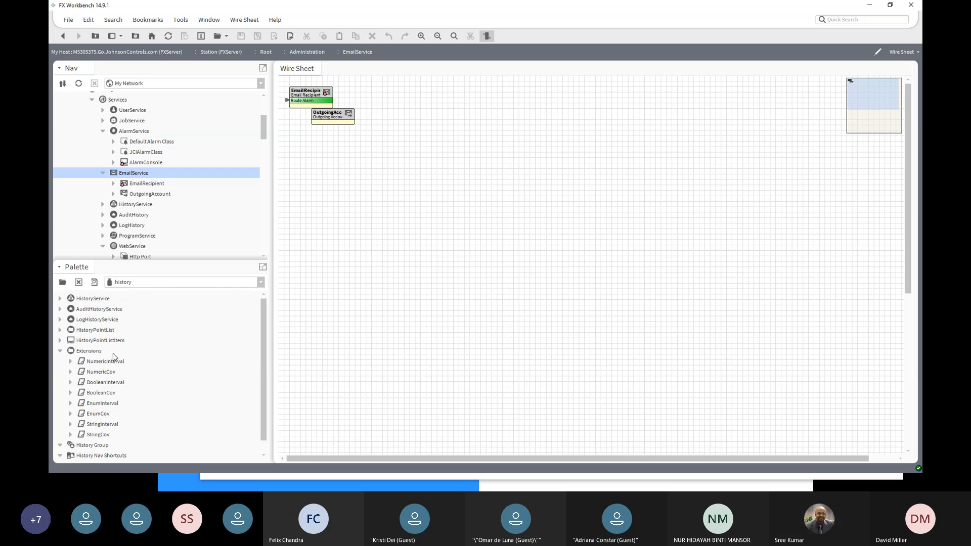
pyautogui.scroll(-1, 113, 353)
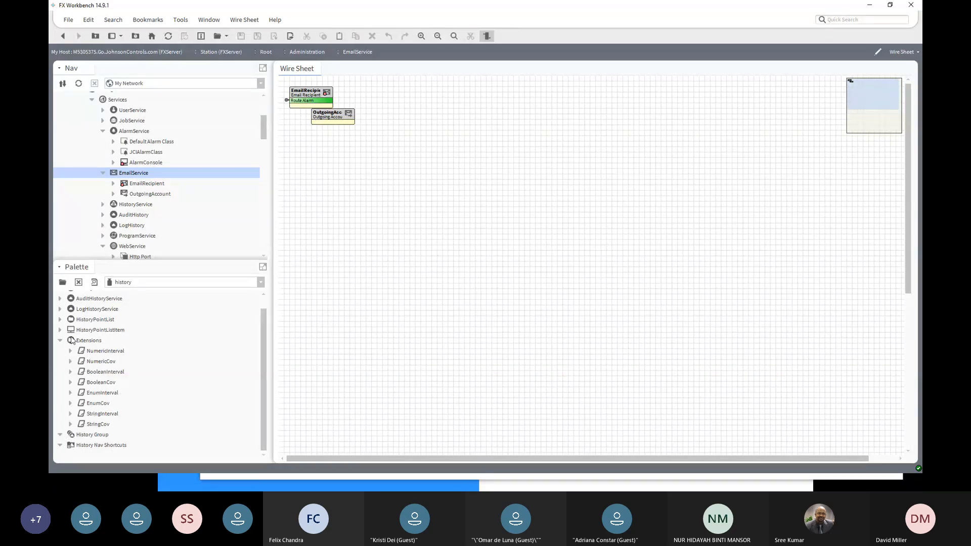
pyautogui.click(60, 310)
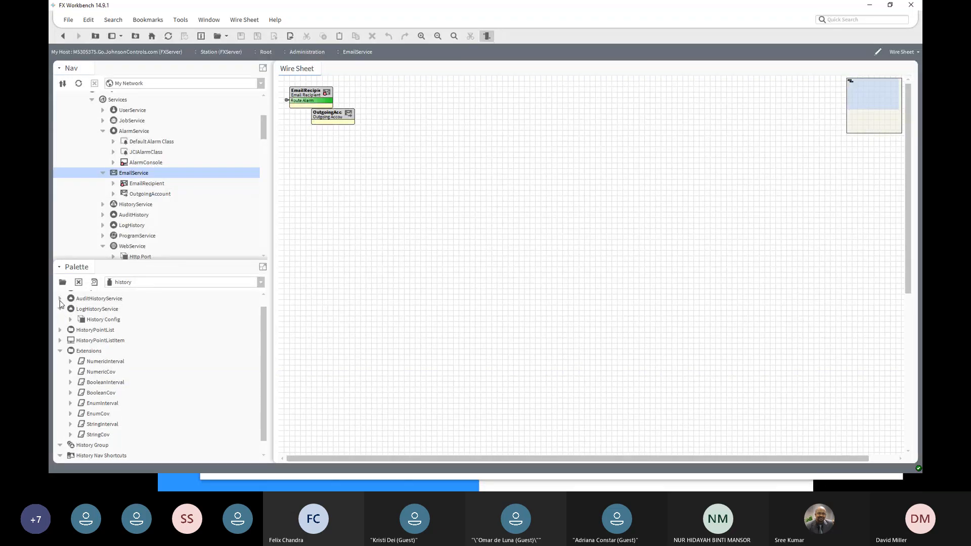
pyautogui.scroll(1, 60, 306)
pyautogui.click(60, 299)
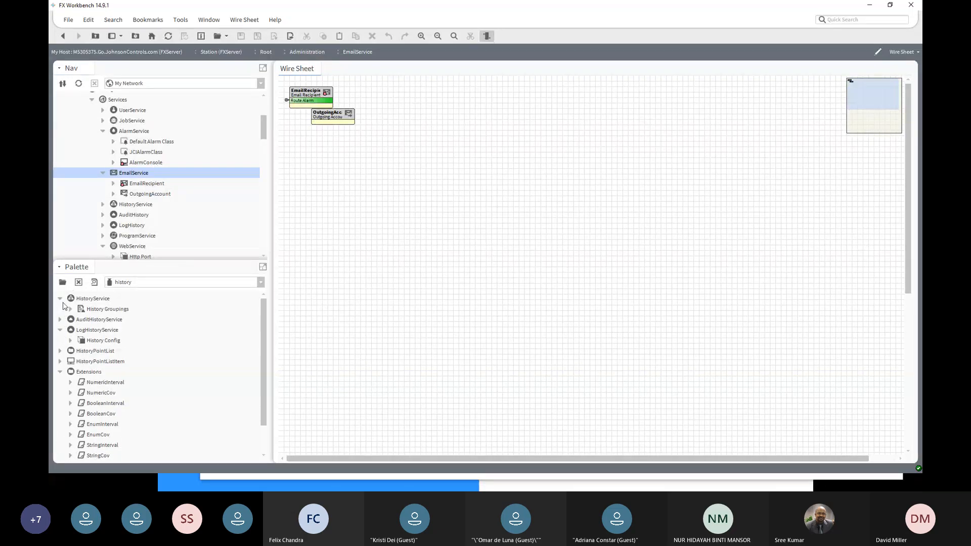
pyautogui.scroll(-1, 96, 338)
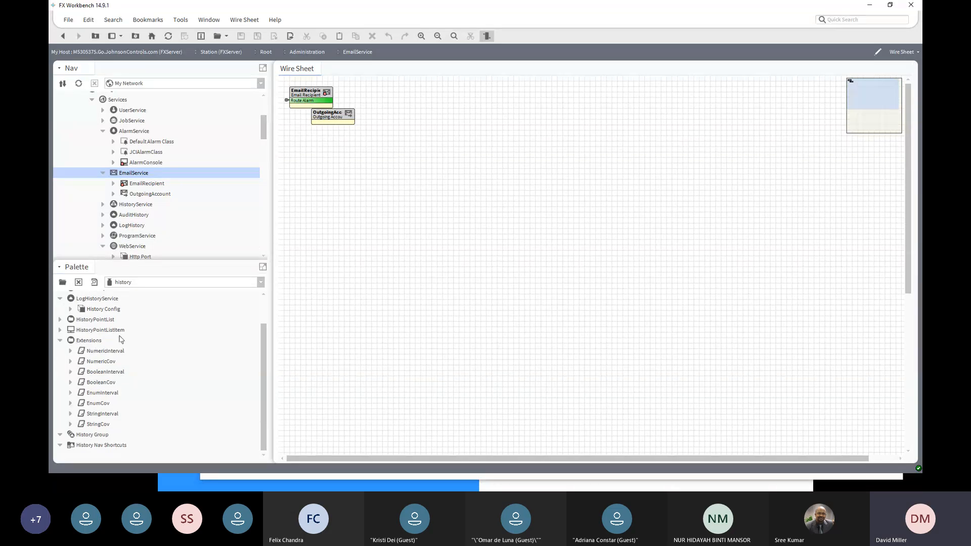
pyautogui.moveTo(262, 347); pyautogui.dragTo(267, 312)
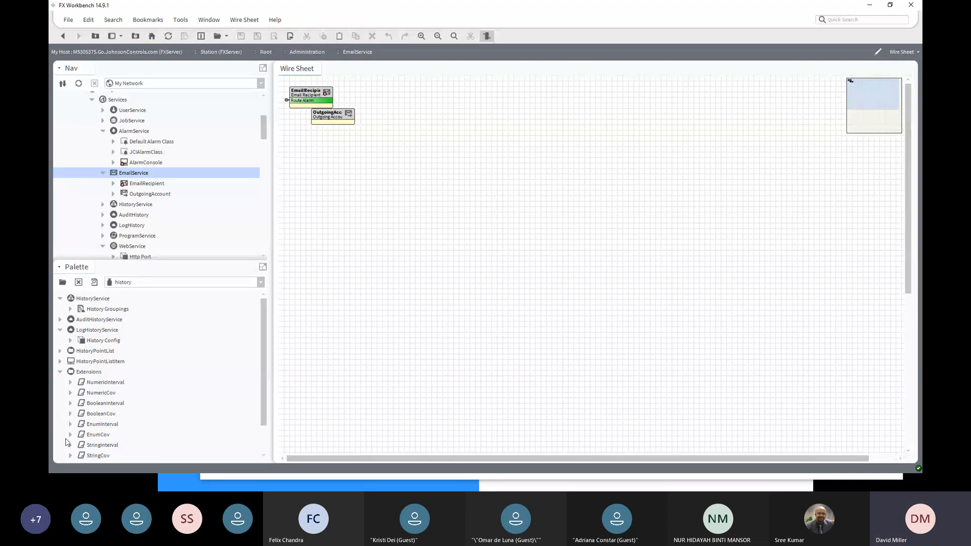
pyautogui.click(102, 131)
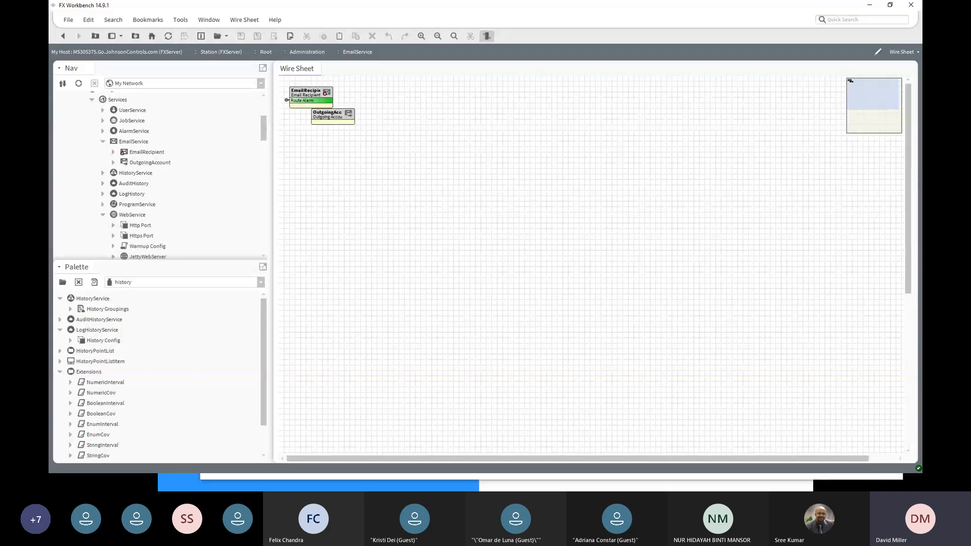